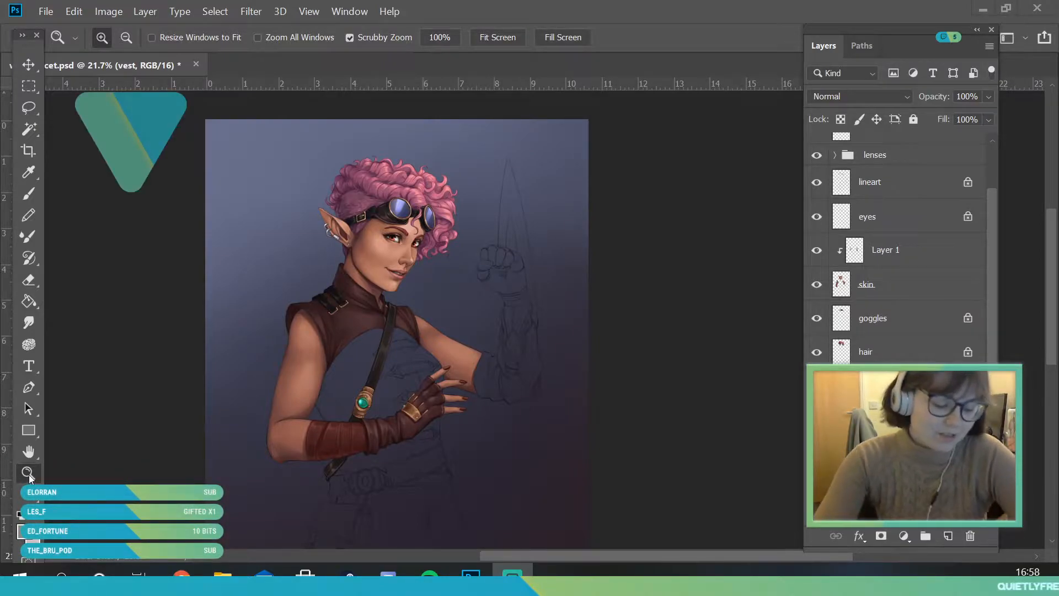
Step: Examine the half-painted character, especially the vest, the gloved forearm and the unpainted lineart of the torso and belt
left_click(415, 234)
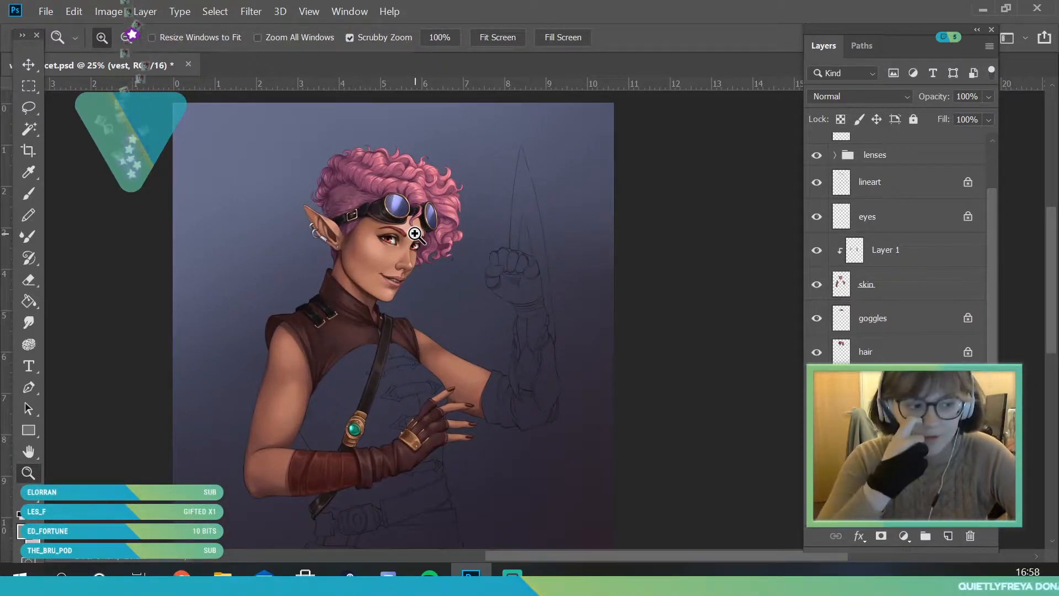
left_click_drag(430, 203, 415, 393)
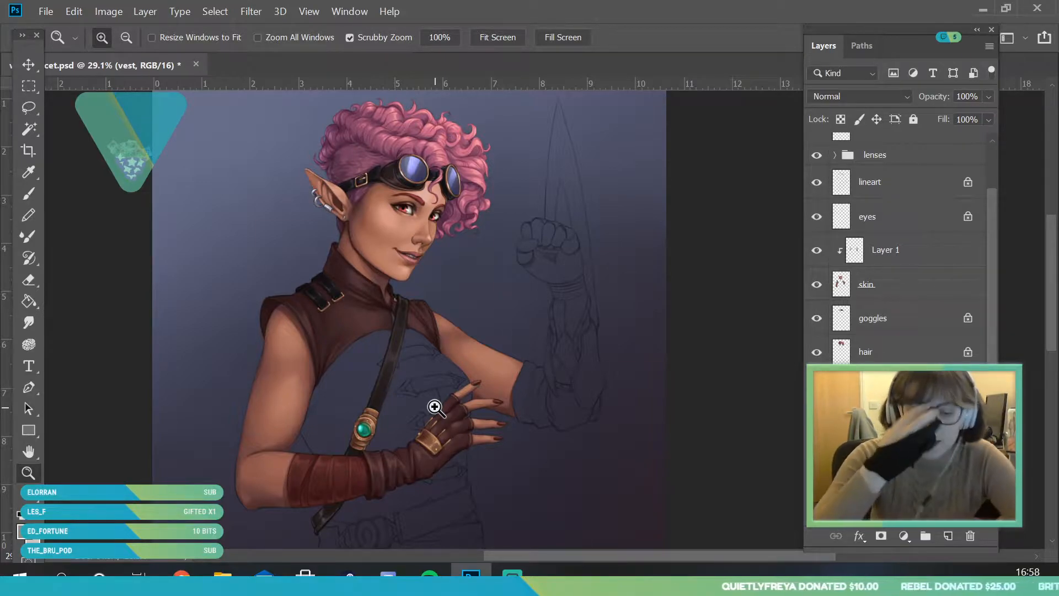
scroll(433, 165, "down", 2)
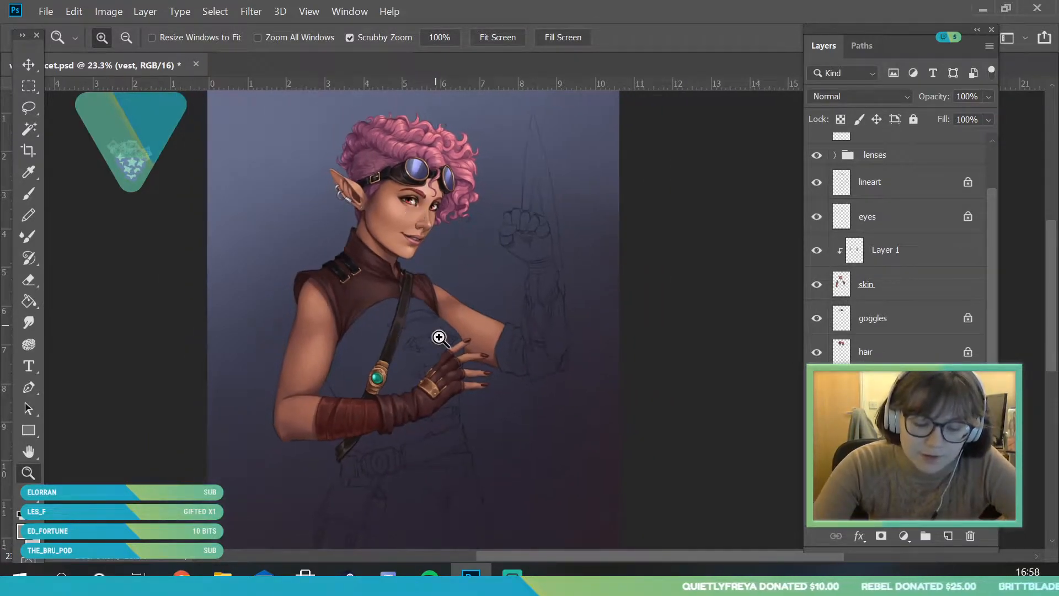
scroll(408, 322, "up", 1)
scroll(393, 309, "up", 1)
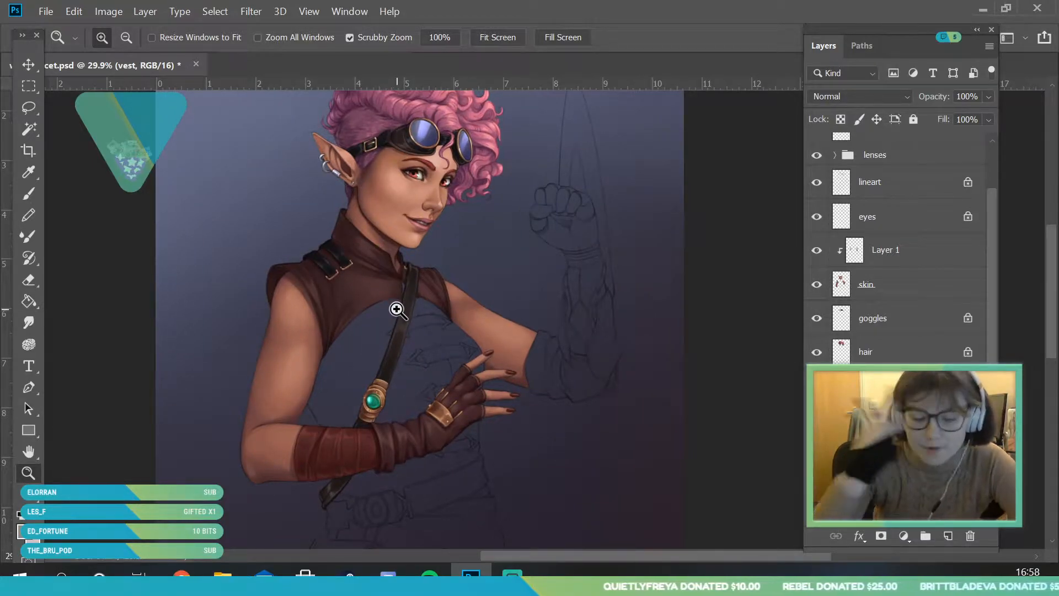
scroll(461, 242, "down", 3)
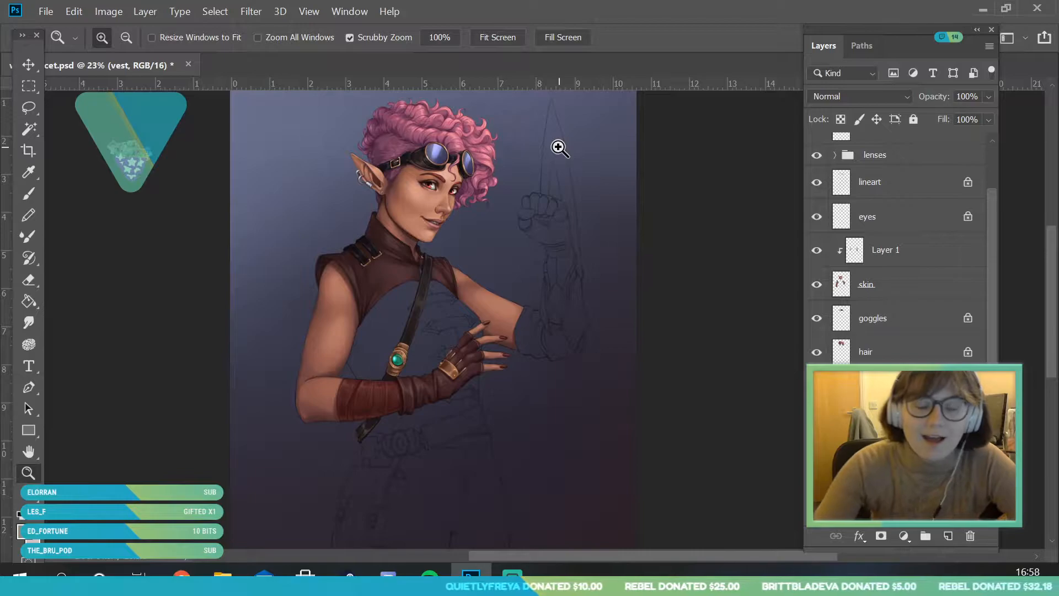
scroll(472, 287, "up", 2)
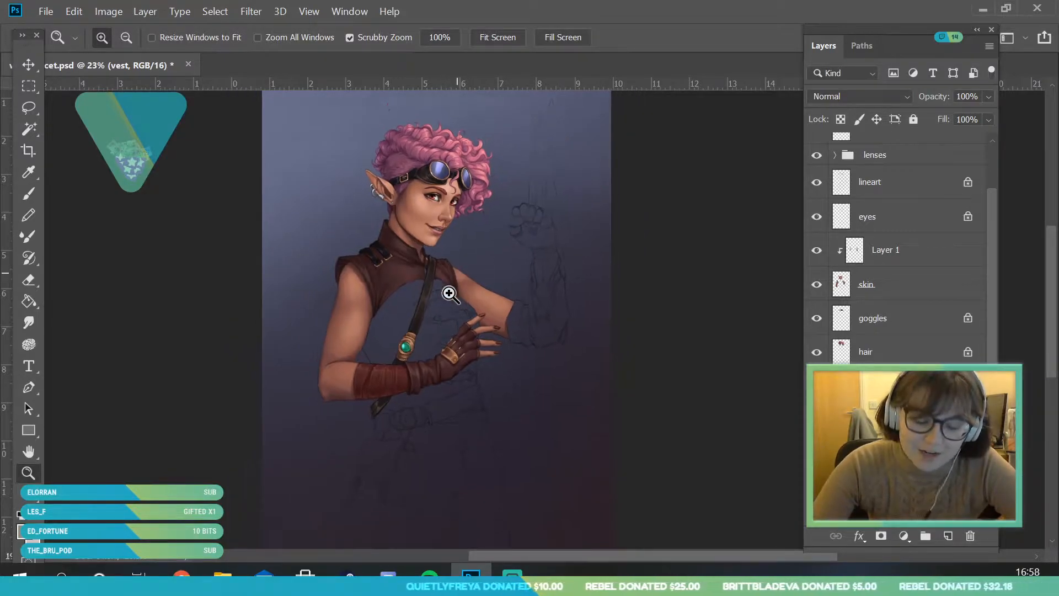
scroll(440, 344, "up", 2)
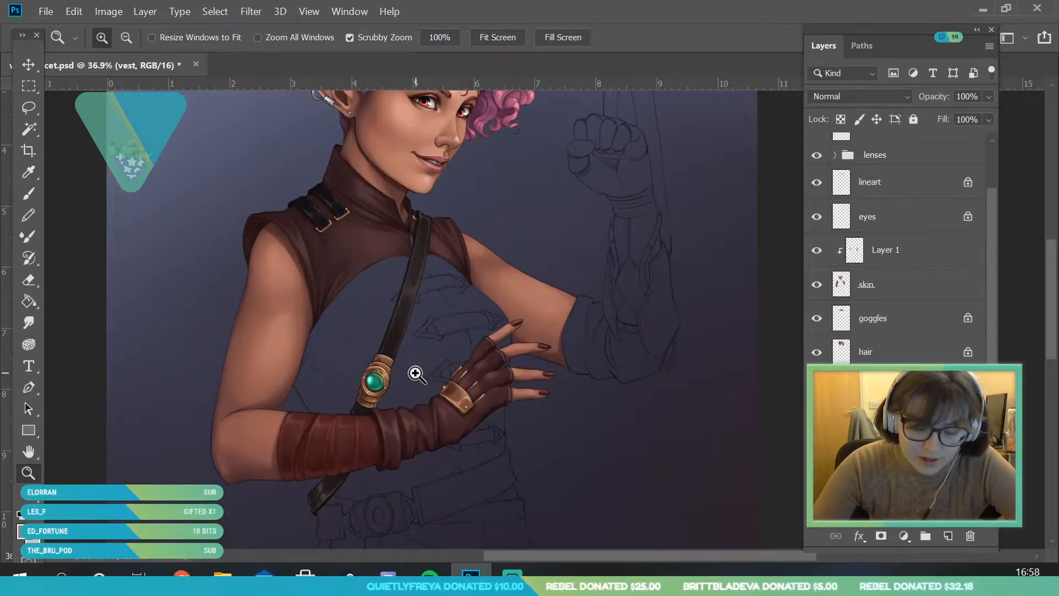
scroll(416, 374, "up", 1)
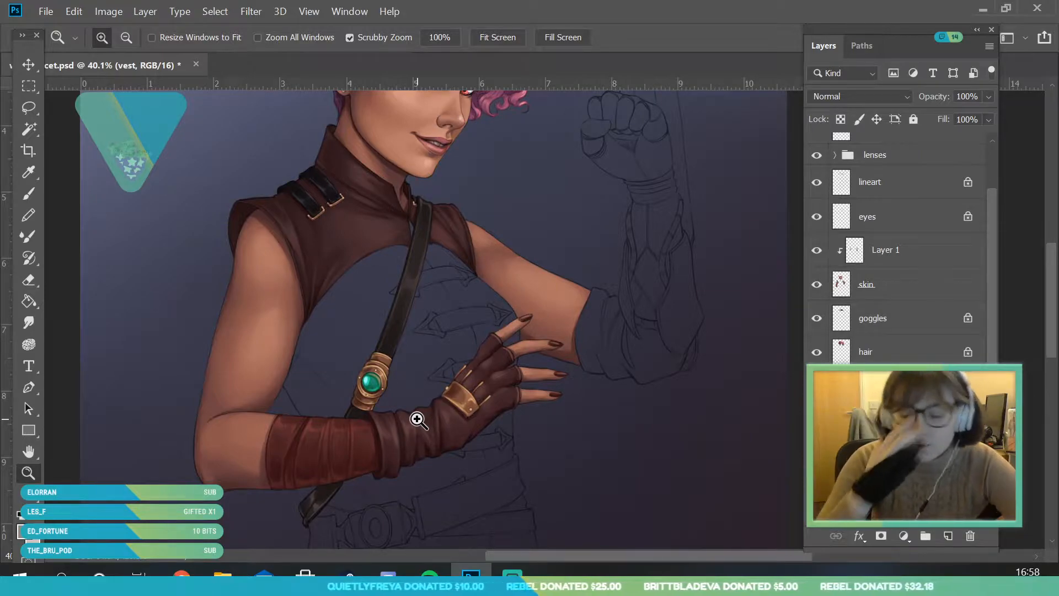
scroll(378, 359, "up", 2)
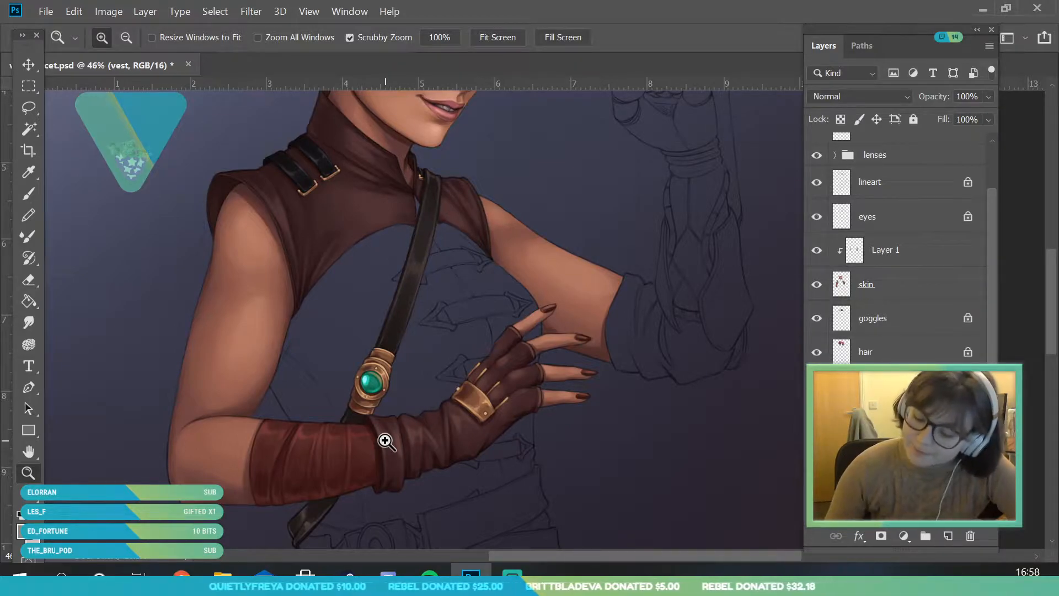
scroll(899, 249, "down", 1)
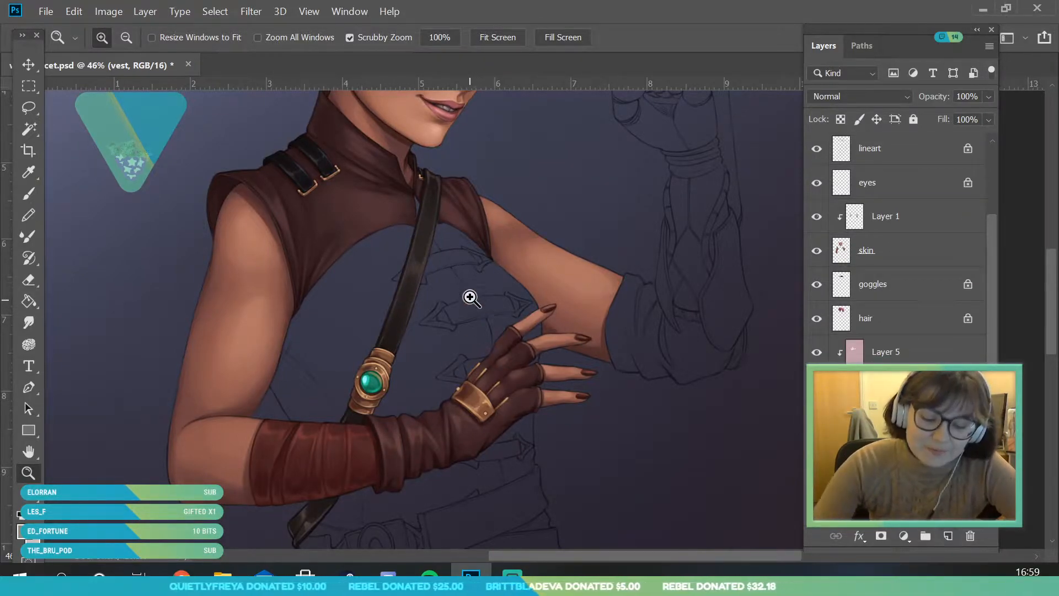
scroll(499, 295, "down", 3)
scroll(532, 309, "up", 4)
left_click_drag(500, 264, 506, 279)
left_click(28, 172)
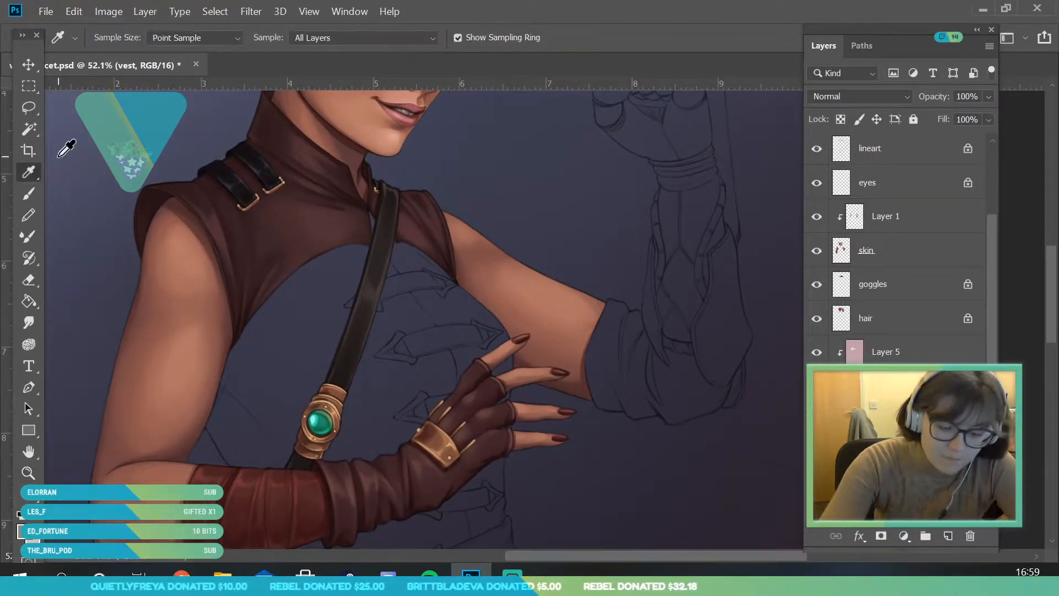
left_click(30, 453)
left_click_drag(390, 366, 311, 194)
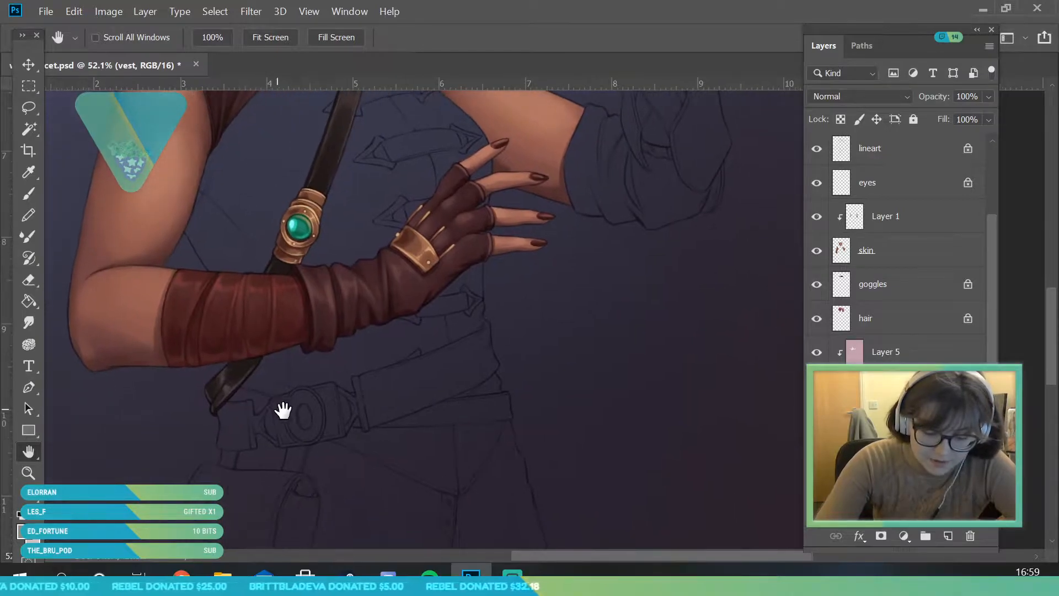
left_click_drag(437, 276, 460, 429)
left_click(31, 472)
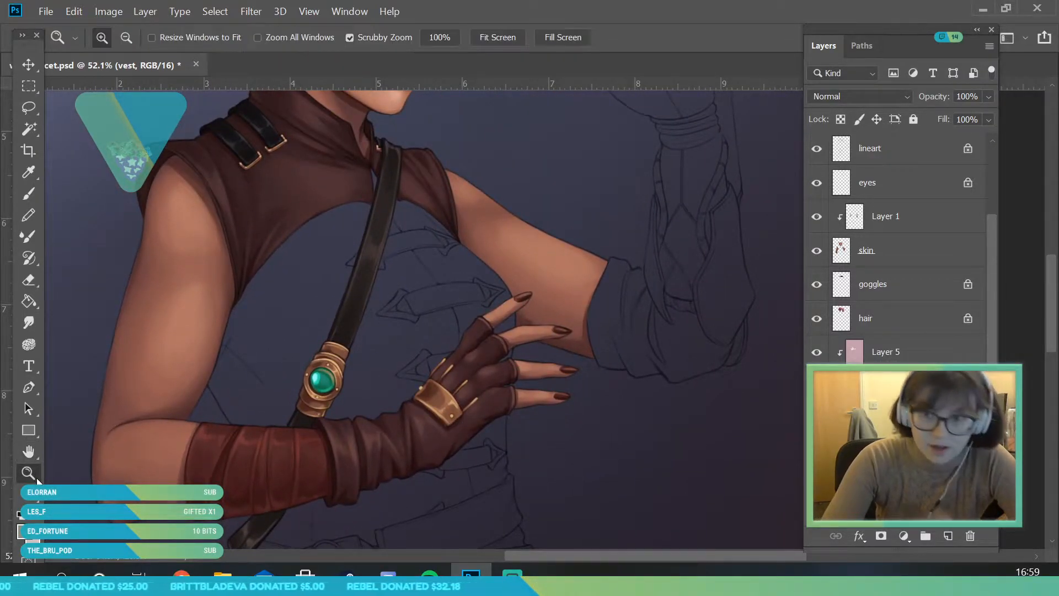
Step: Set the foreground colour to a muted brown, 7e6754 (H 27, S 33, B 49)
left_click(24, 531)
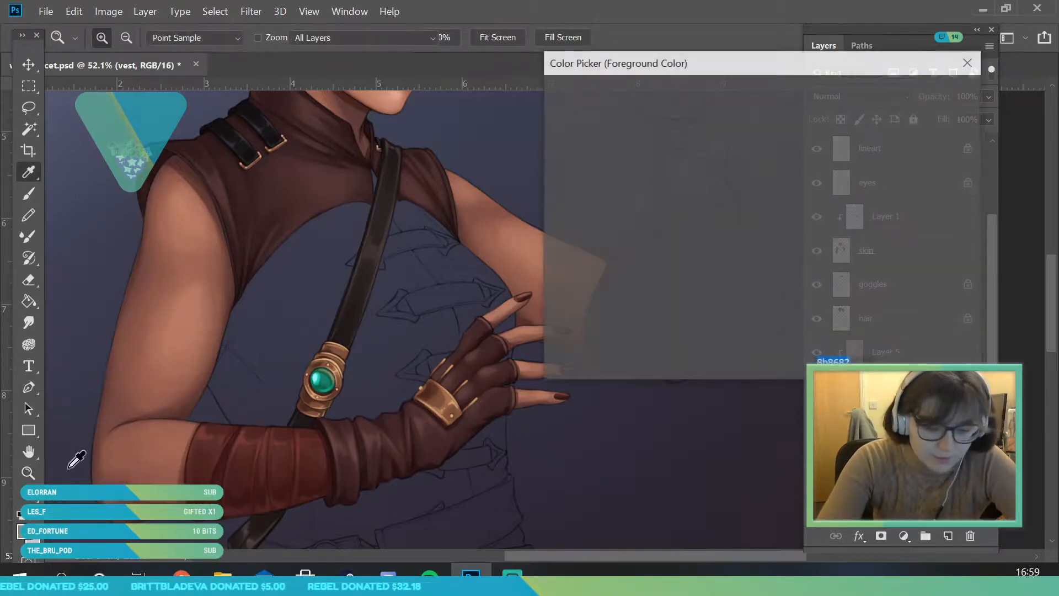
left_click(314, 208)
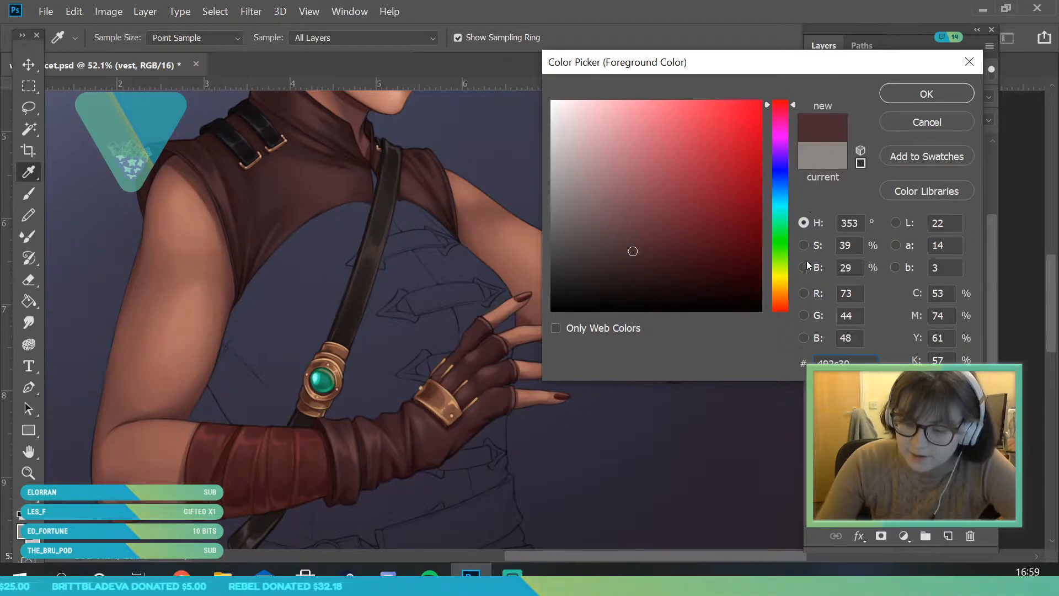
left_click_drag(786, 303, 789, 295)
mouse_move(622, 203)
left_mouse_down()
mouse_move(609, 198)
mouse_move(628, 207)
left_mouse_up()
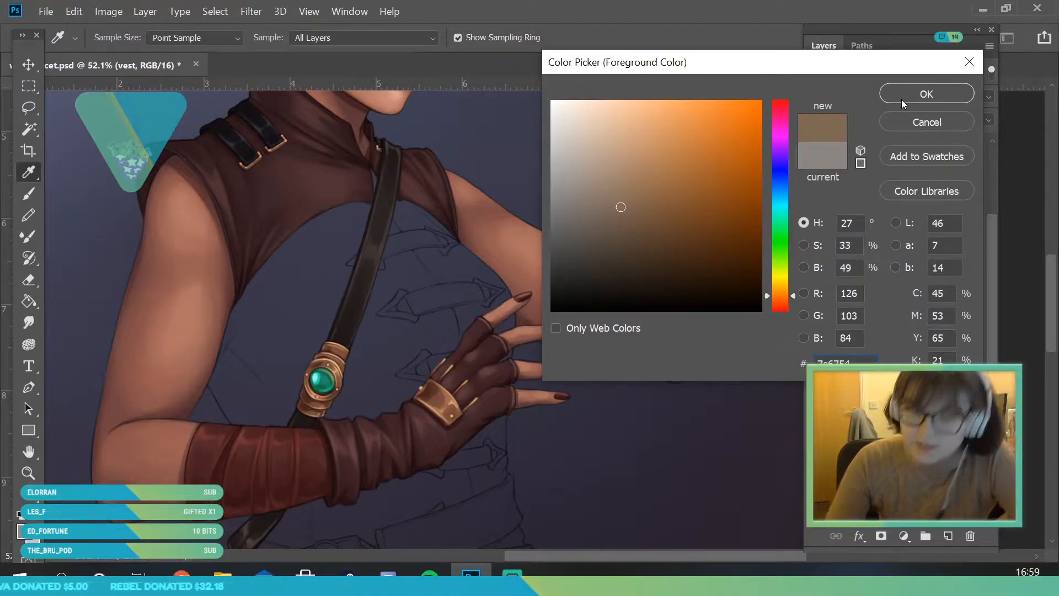
left_click(903, 94)
key("z")
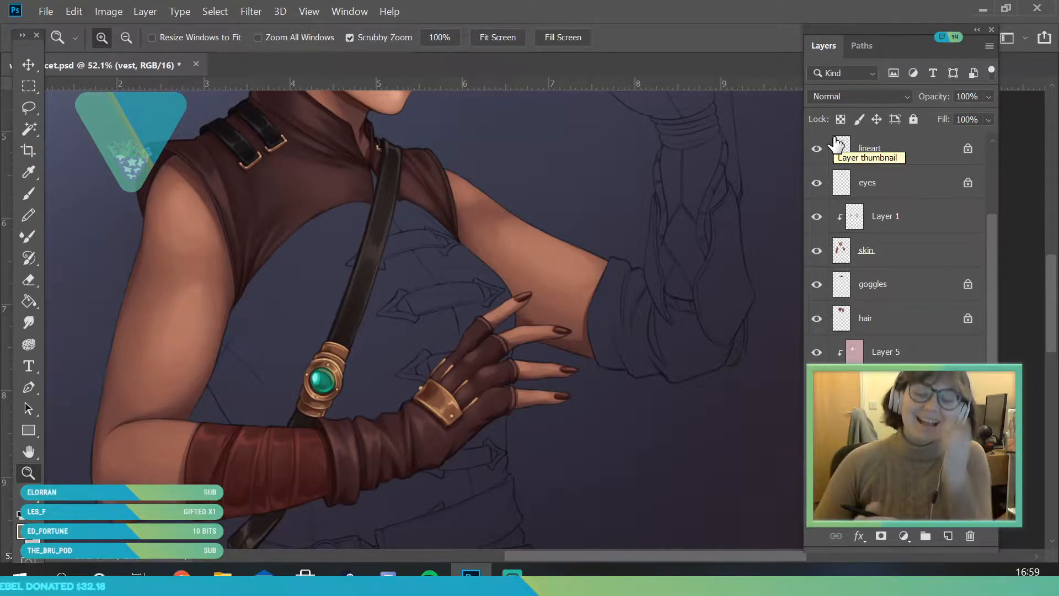
Step: Block in the torso between the vest hem and the gloved forearm in flat brown with a hard round 168 px brush
left_click_drag(389, 223, 370, 304)
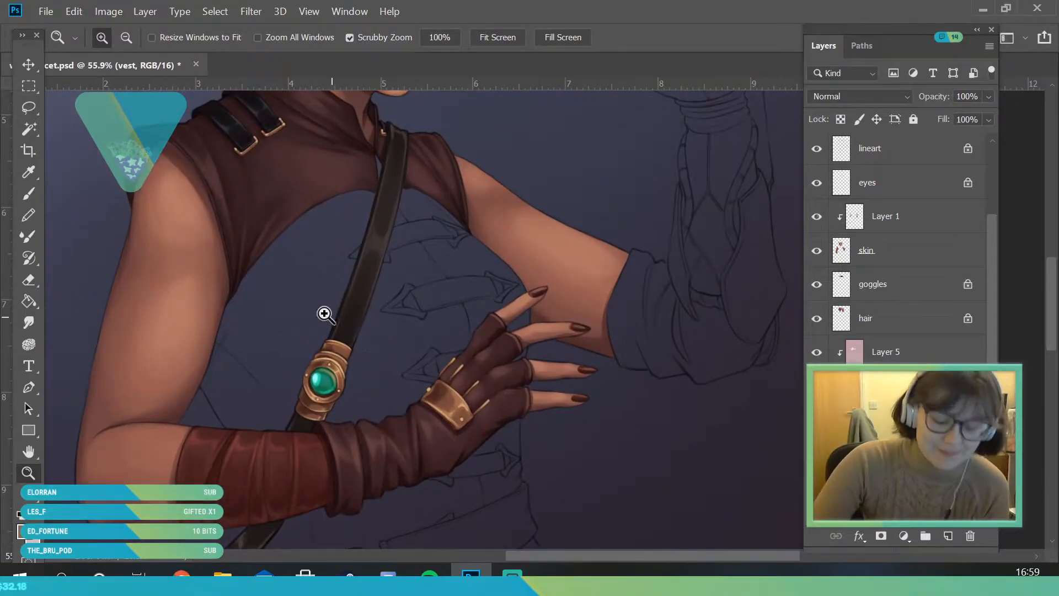
left_click(331, 317)
left_click(33, 193)
left_click(116, 38)
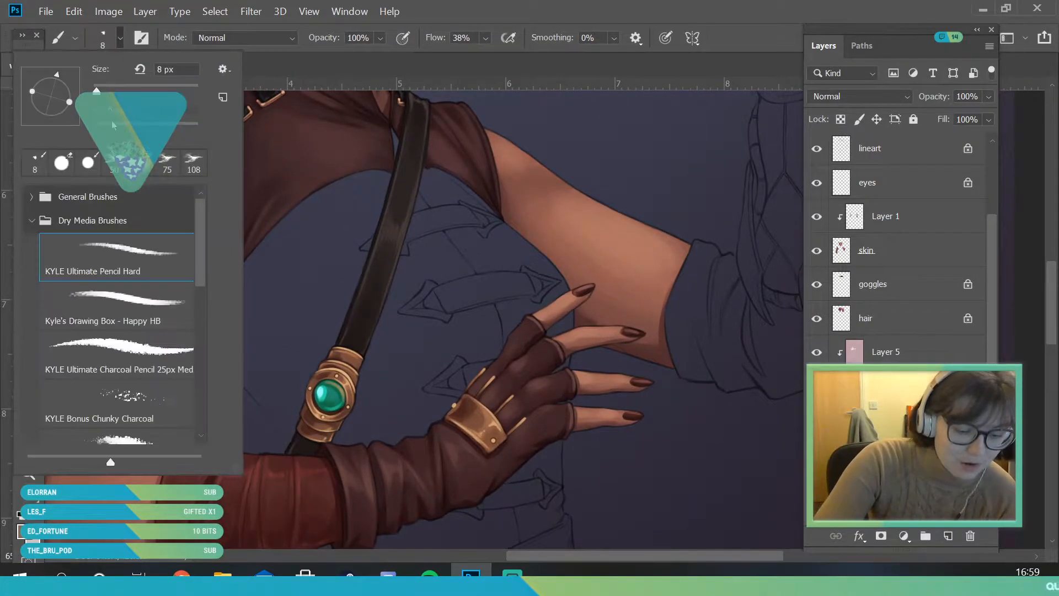
left_click(89, 164)
mouse_move(378, 239)
left_mouse_down()
mouse_move(416, 195)
mouse_move(406, 243)
mouse_move(367, 267)
mouse_move(302, 255)
mouse_move(237, 296)
mouse_move(229, 339)
mouse_move(237, 379)
mouse_move(291, 432)
mouse_move(414, 437)
left_mouse_up()
mouse_move(436, 140)
left_mouse_down()
mouse_move(433, 171)
mouse_move(490, 244)
mouse_move(498, 305)
mouse_move(435, 426)
mouse_move(407, 417)
mouse_move(395, 331)
mouse_move(440, 378)
mouse_move(451, 362)
mouse_move(420, 381)
left_mouse_up()
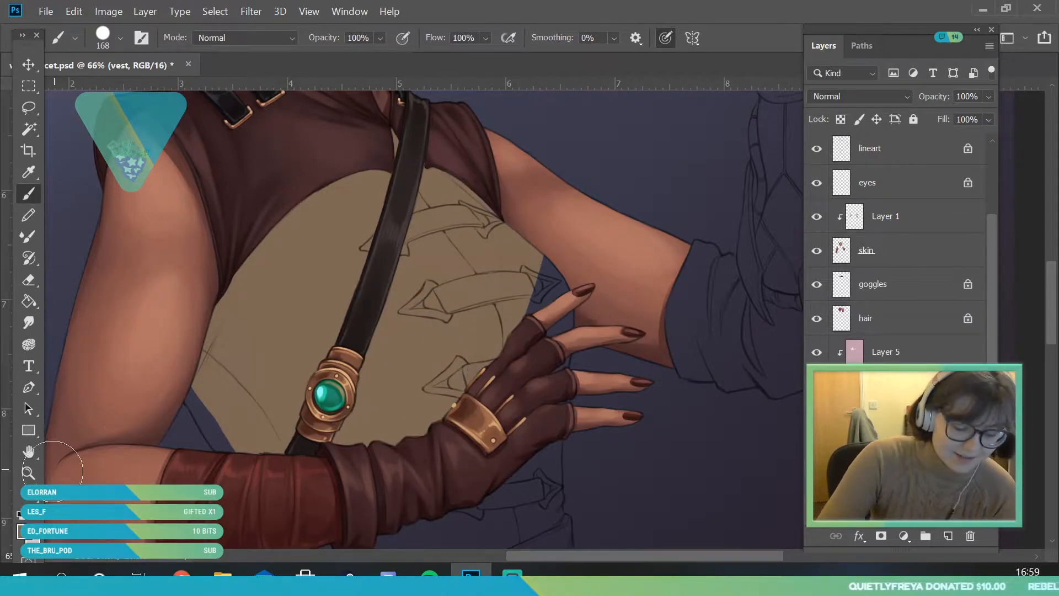
Step: Reduce the brush to 58 px and fill the torso's edge in the gap beside the bent elbow
key("z")
left_click_drag(346, 272, 315, 341)
mouse_move(264, 397)
left_mouse_down()
mouse_move(267, 447)
mouse_move(309, 447)
left_mouse_up()
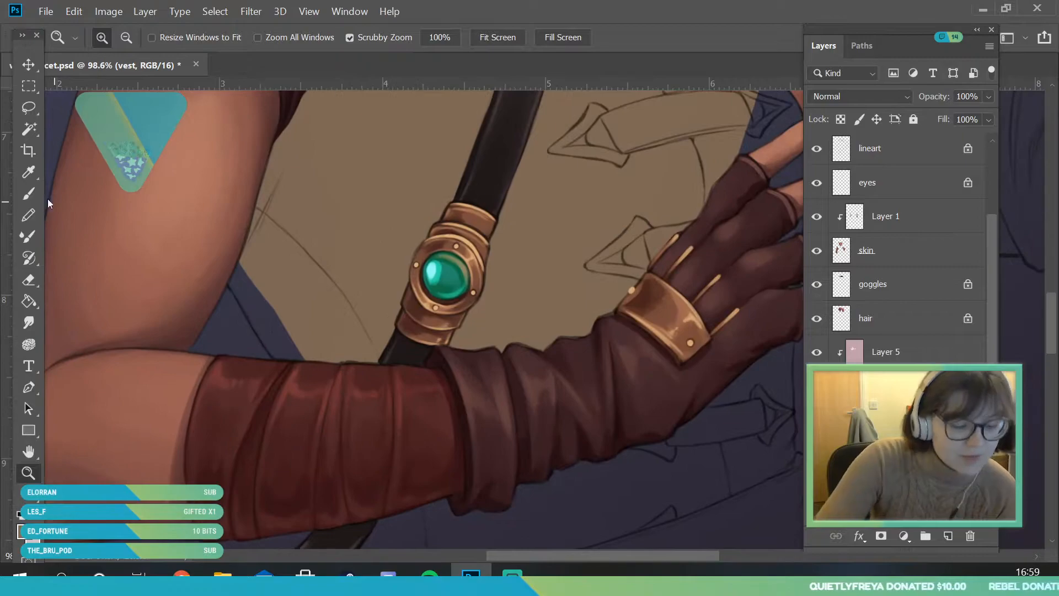
left_click(28, 193)
left_click(120, 37)
key("Return")
mouse_move(255, 279)
left_mouse_down()
mouse_move(264, 312)
mouse_move(239, 277)
mouse_move(276, 342)
left_mouse_up()
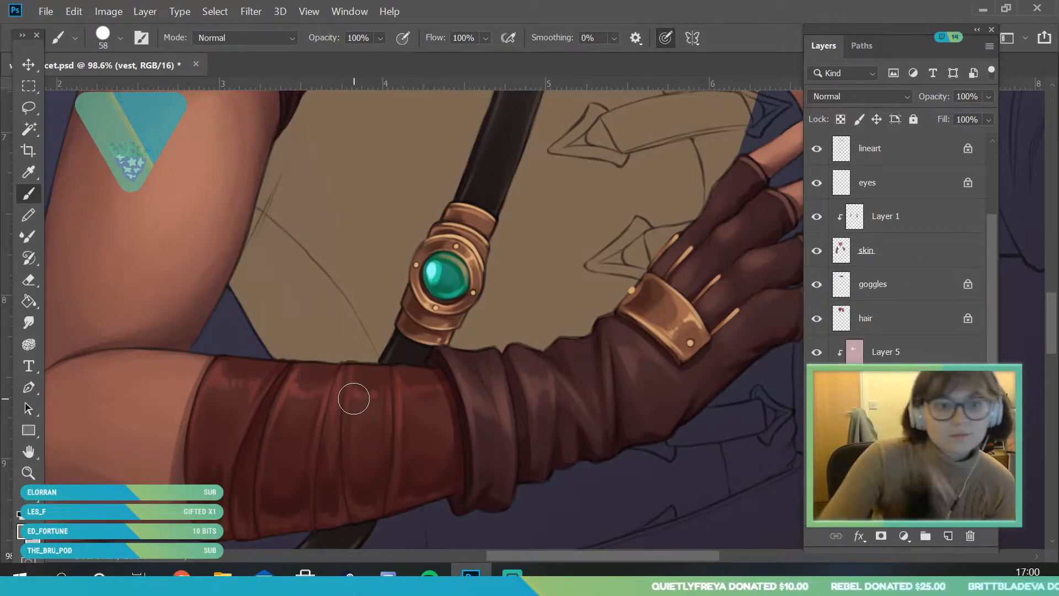
Step: Extend the brown fill to the torso outline between the far upper arm and the gloved hand's fingertips
left_click(28, 473)
left_click_drag(171, 402, 94, 428)
mouse_move(454, 317)
left_mouse_down()
mouse_move(458, 248)
mouse_move(529, 281)
left_mouse_up()
key("b")
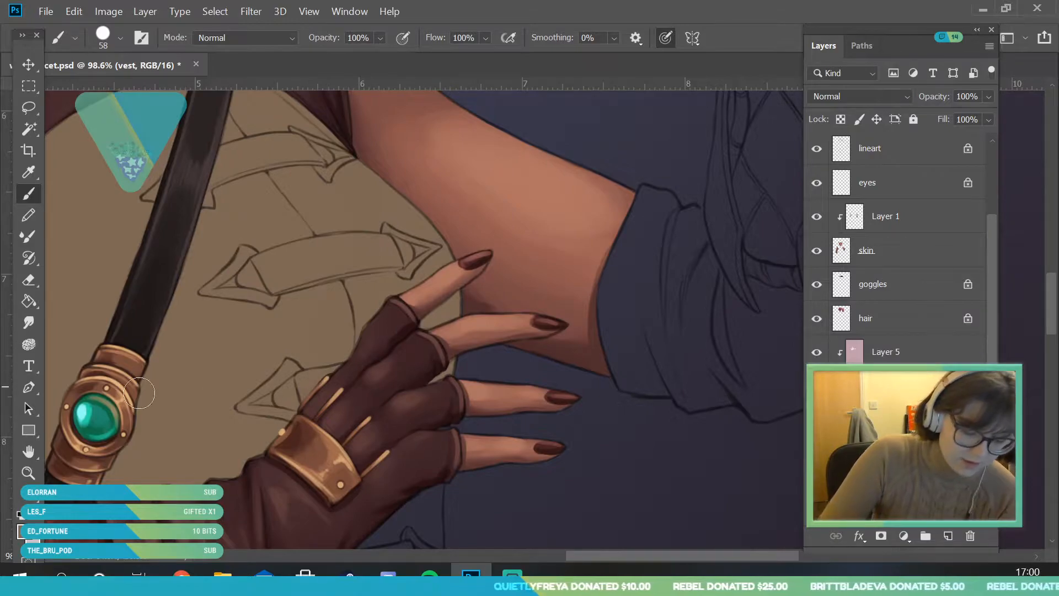
Step: Paint the flat brown along the underside of the gloved forearm, from the strap end to below the hand
key("z")
left_click_drag(419, 317, 362, 485)
left_click_drag(411, 410, 392, 449)
left_click_drag(314, 505, 361, 502)
left_click_drag(195, 386, 220, 387)
key("b")
mouse_move(232, 287)
left_mouse_down()
mouse_move(251, 313)
mouse_move(308, 336)
mouse_move(338, 317)
mouse_move(363, 273)
mouse_move(450, 226)
mouse_move(621, 191)
mouse_move(635, 218)
mouse_move(649, 218)
mouse_move(656, 142)
mouse_move(677, 139)
mouse_move(687, 150)
mouse_move(601, 224)
mouse_move(316, 316)
mouse_move(235, 323)
mouse_move(256, 354)
mouse_move(311, 356)
left_mouse_up()
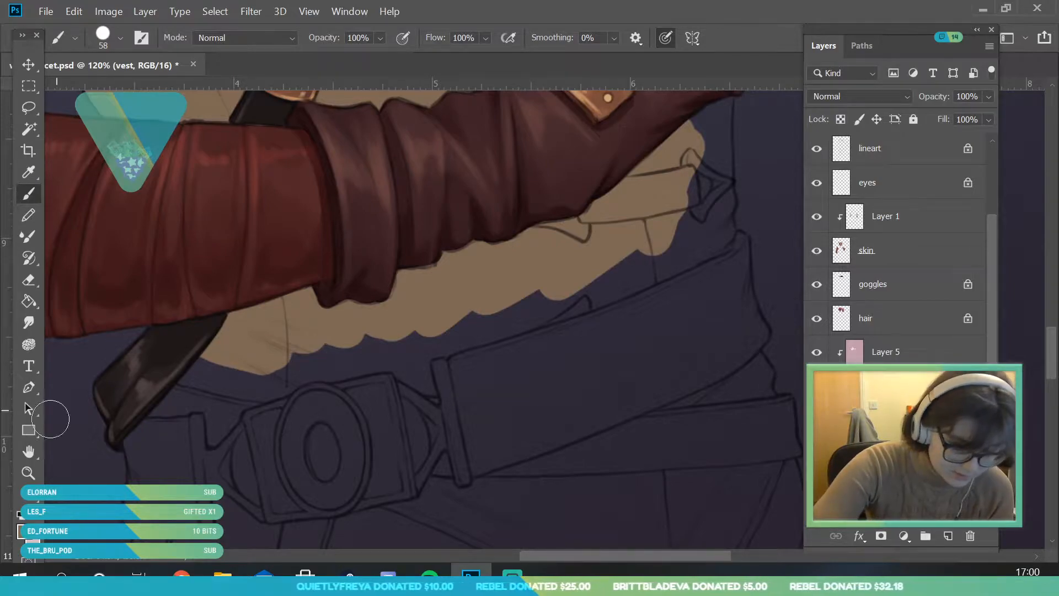
Step: Reduce the brush to 28 px and fill the brown down to the waistline beside the lower end of the strap
key("z")
left_click(113, 444)
key("b")
left_click(120, 38)
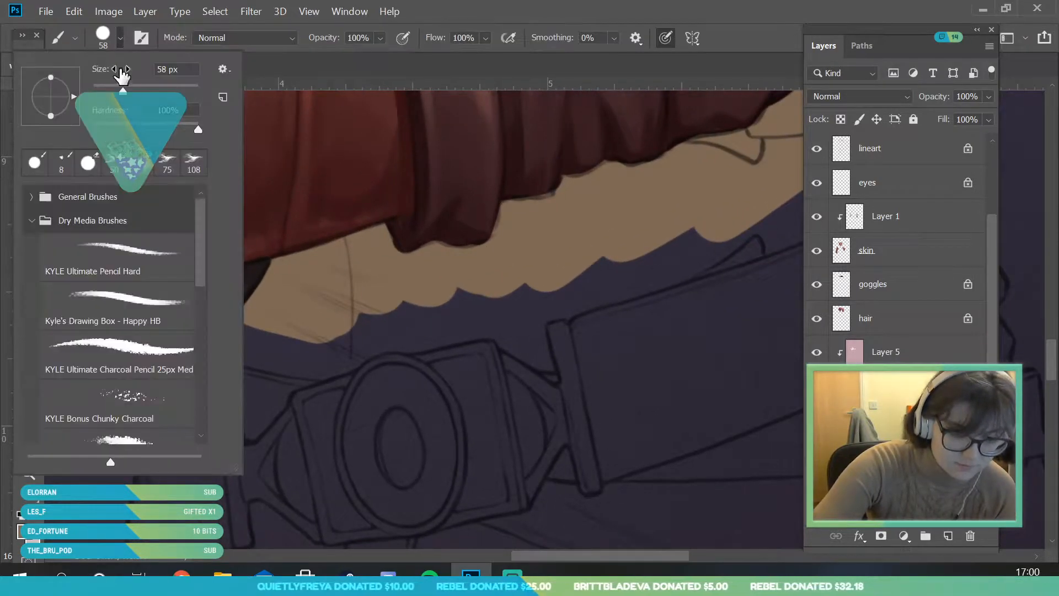
left_click_drag(306, 287, 261, 293)
mouse_move(279, 329)
left_mouse_down()
mouse_move(207, 345)
mouse_move(320, 369)
mouse_move(297, 338)
mouse_move(287, 342)
mouse_move(333, 307)
left_mouse_up()
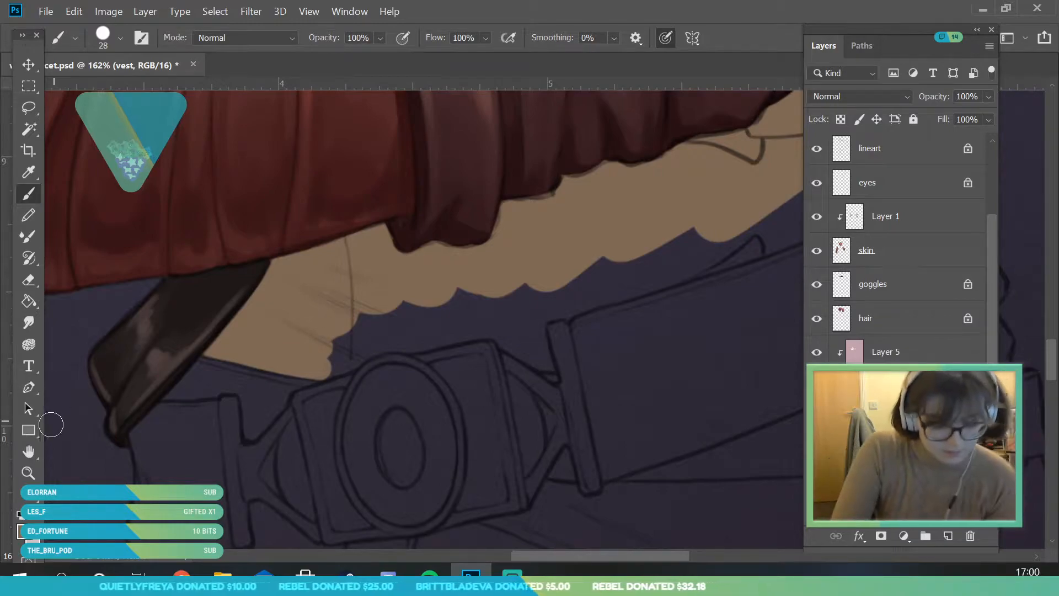
Step: Fill the remaining gap down to the top of the belt buckle and along the belt's upper edge
key("space")
left_click_drag(305, 394, 433, 360)
key("z")
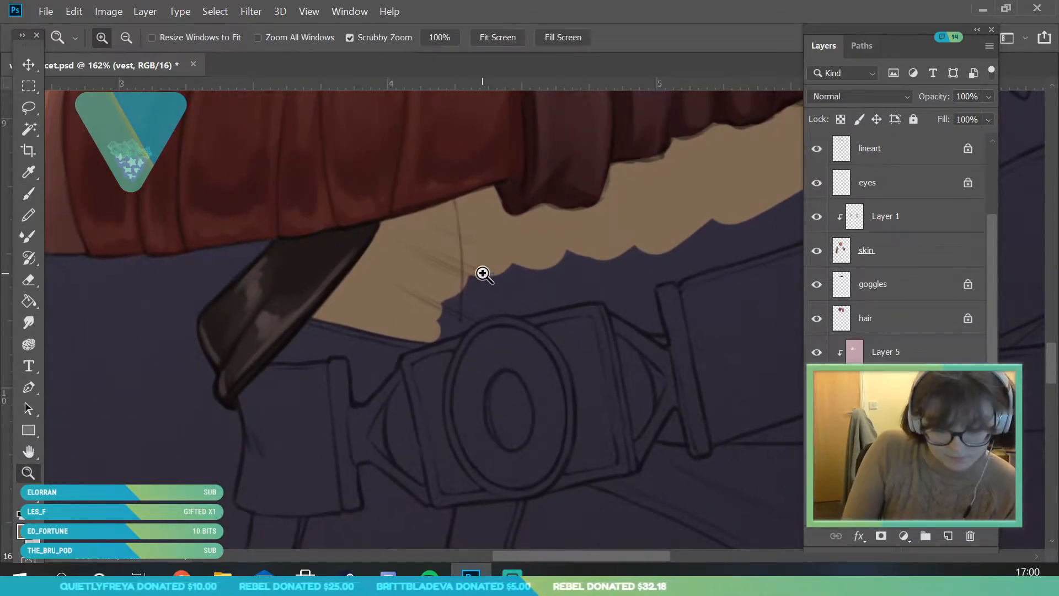
left_click(477, 288)
key("b")
mouse_move(428, 343)
left_mouse_down()
mouse_move(502, 327)
mouse_move(441, 347)
mouse_move(487, 319)
mouse_move(662, 296)
mouse_move(426, 325)
mouse_move(674, 215)
mouse_move(451, 280)
mouse_move(738, 219)
mouse_move(689, 259)
mouse_move(708, 241)
left_mouse_up()
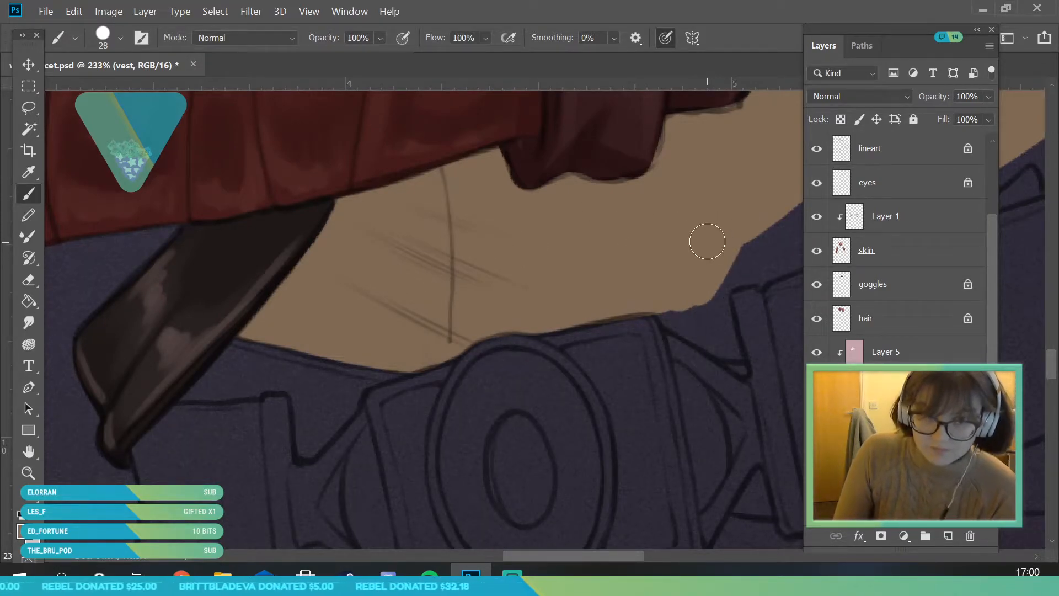
left_click_drag(519, 558, 569, 528)
mouse_move(324, 272)
left_mouse_down()
mouse_move(420, 239)
mouse_move(454, 197)
mouse_move(430, 205)
mouse_move(376, 241)
mouse_move(389, 255)
mouse_move(458, 238)
mouse_move(397, 257)
mouse_move(533, 208)
mouse_move(460, 240)
mouse_move(567, 196)
mouse_move(532, 211)
mouse_move(625, 153)
mouse_move(524, 217)
mouse_move(582, 159)
mouse_move(404, 207)
left_mouse_up()
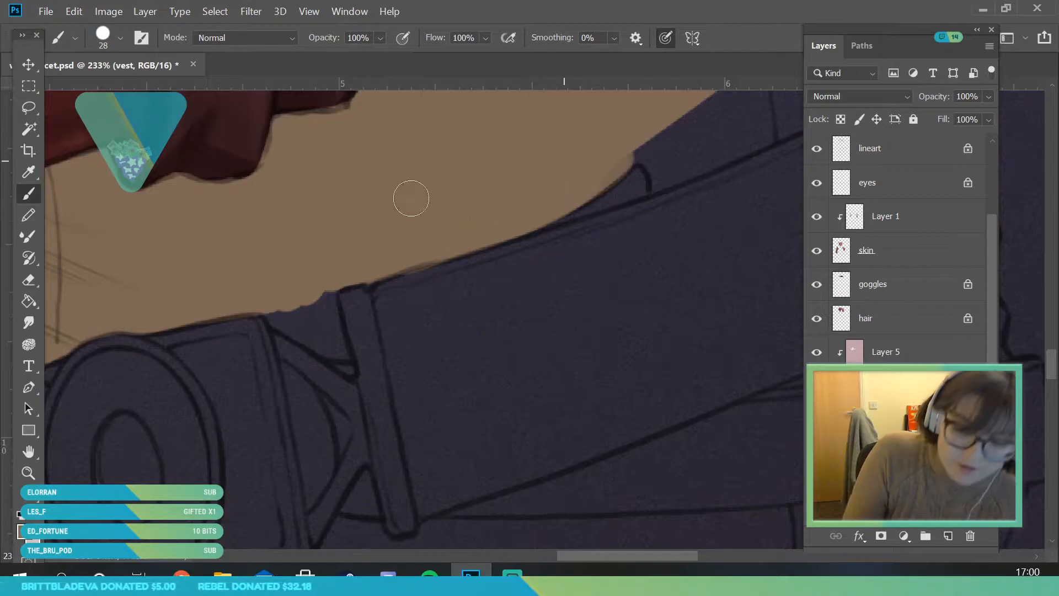
Step: Fill the notch between the buckle and the belt with a 14 px brush, and clean the belt's upper edge with the Eraser
left_click(119, 38)
left_click(256, 212)
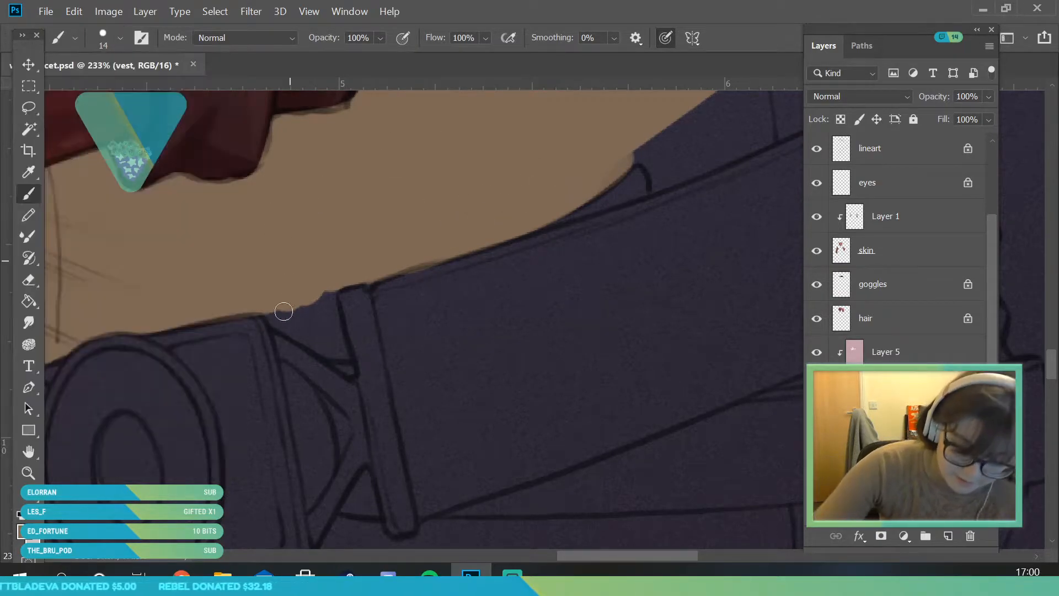
mouse_move(274, 318)
left_mouse_down()
mouse_move(318, 345)
mouse_move(331, 314)
mouse_move(335, 333)
mouse_move(324, 339)
left_mouse_up()
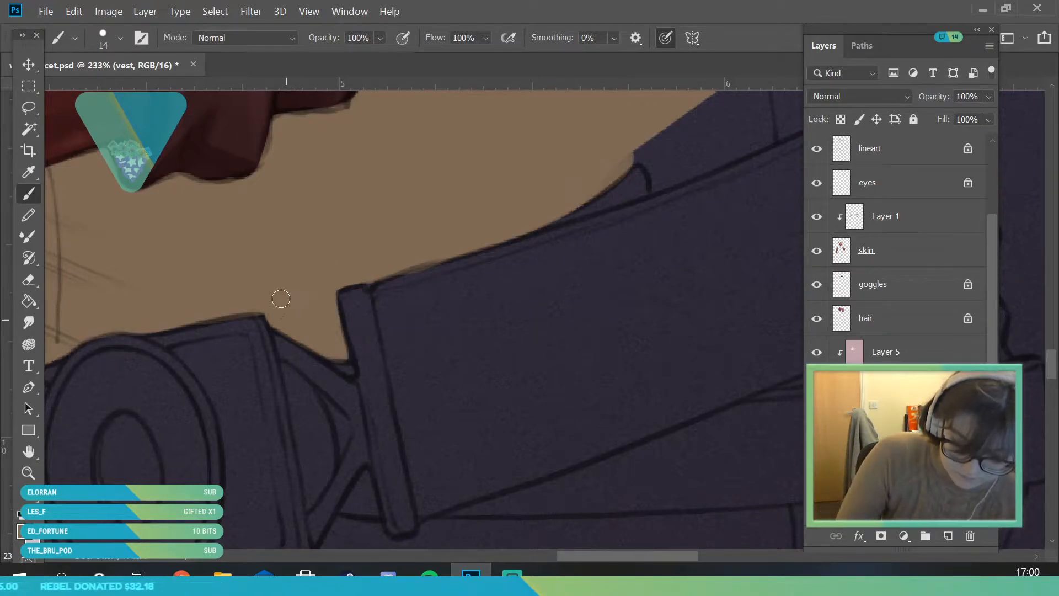
key("e")
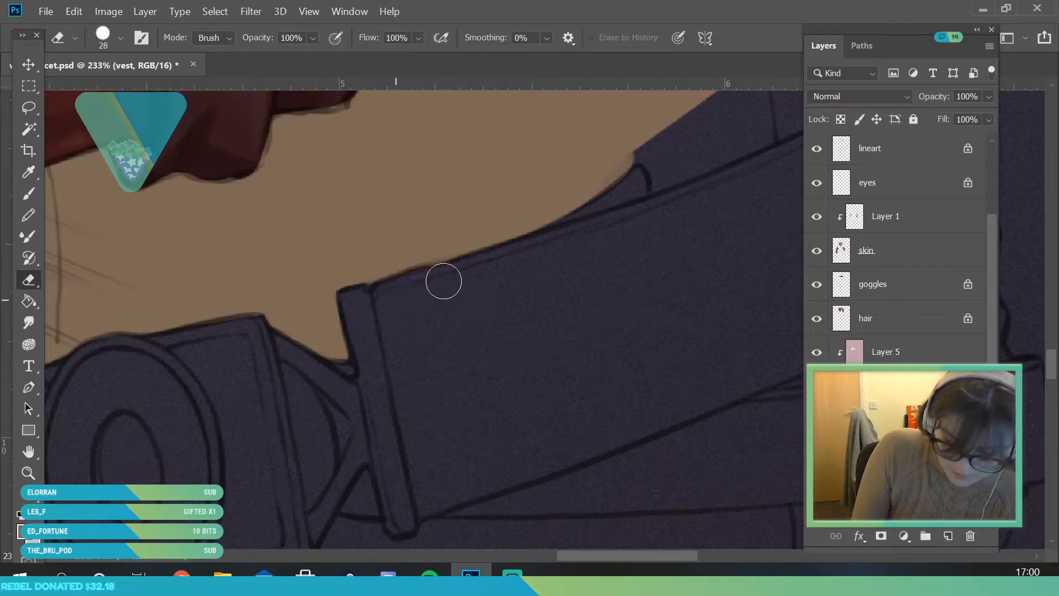
Step: Fill the remaining brown beneath the gloved hand, from the belt's upper edge out to the torso's side, with a 14 px brush
left_click(29, 451)
mouse_move(501, 223)
left_mouse_down()
mouse_move(229, 371)
mouse_move(117, 418)
mouse_move(222, 396)
mouse_move(480, 287)
mouse_move(363, 314)
mouse_move(366, 282)
mouse_move(241, 346)
left_mouse_up()
left_click(28, 193)
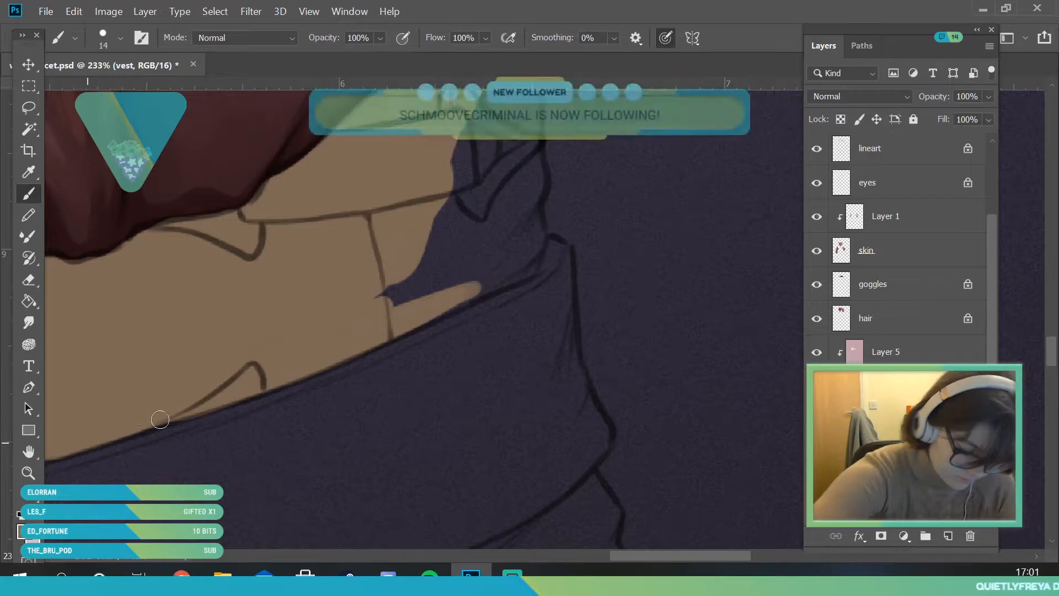
mouse_move(453, 201)
left_mouse_down()
mouse_move(418, 310)
mouse_move(516, 274)
mouse_move(458, 297)
mouse_move(556, 245)
mouse_move(520, 268)
mouse_move(538, 241)
left_mouse_up()
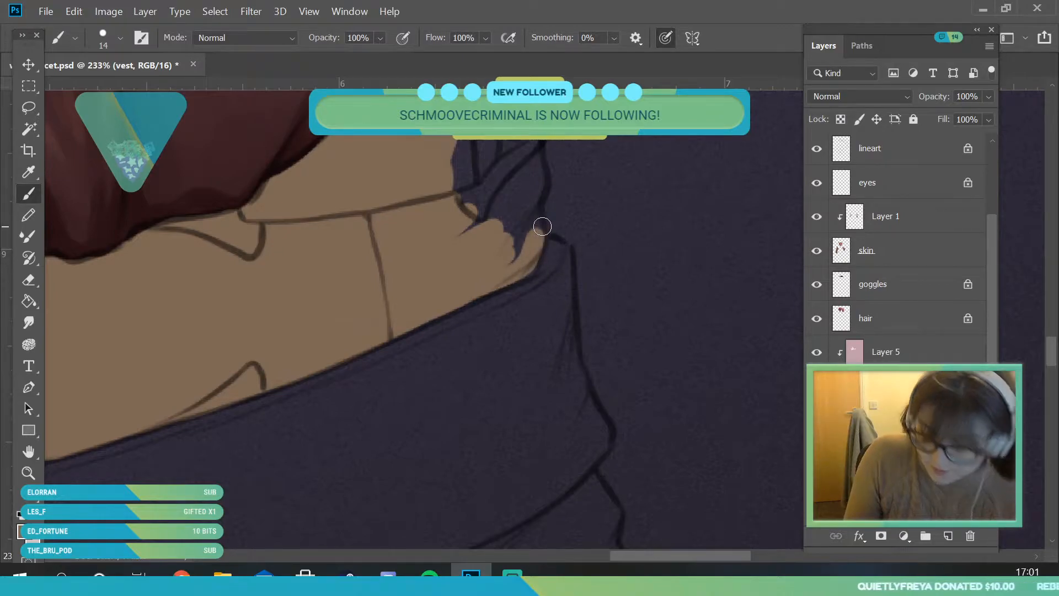
left_click_drag(1052, 346, 1047, 332)
mouse_move(478, 208)
left_mouse_down()
mouse_move(526, 203)
mouse_move(525, 221)
mouse_move(532, 195)
mouse_move(524, 289)
mouse_move(528, 317)
mouse_move(532, 266)
mouse_move(538, 395)
mouse_move(526, 433)
left_mouse_up()
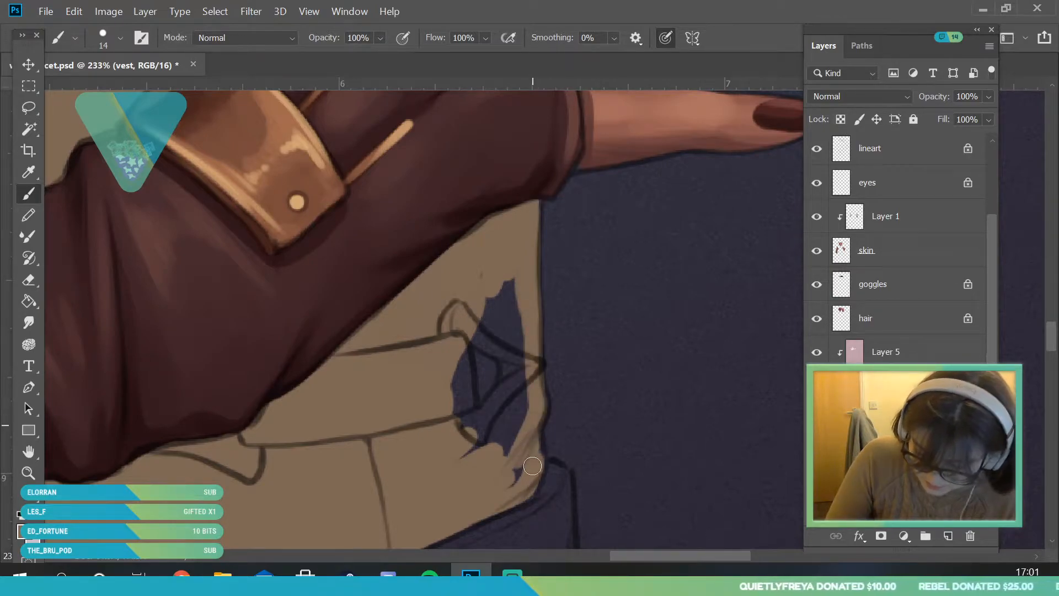
mouse_move(514, 484)
left_mouse_down()
mouse_move(478, 448)
mouse_move(476, 338)
mouse_move(488, 283)
left_mouse_up()
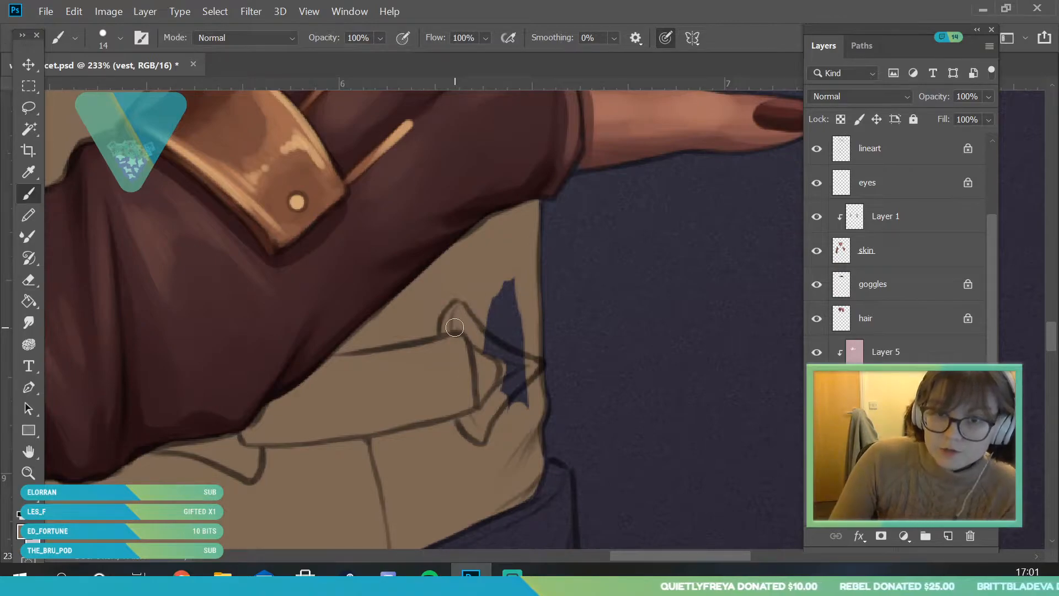
mouse_move(490, 329)
left_mouse_down()
mouse_move(514, 252)
mouse_move(523, 322)
left_mouse_up()
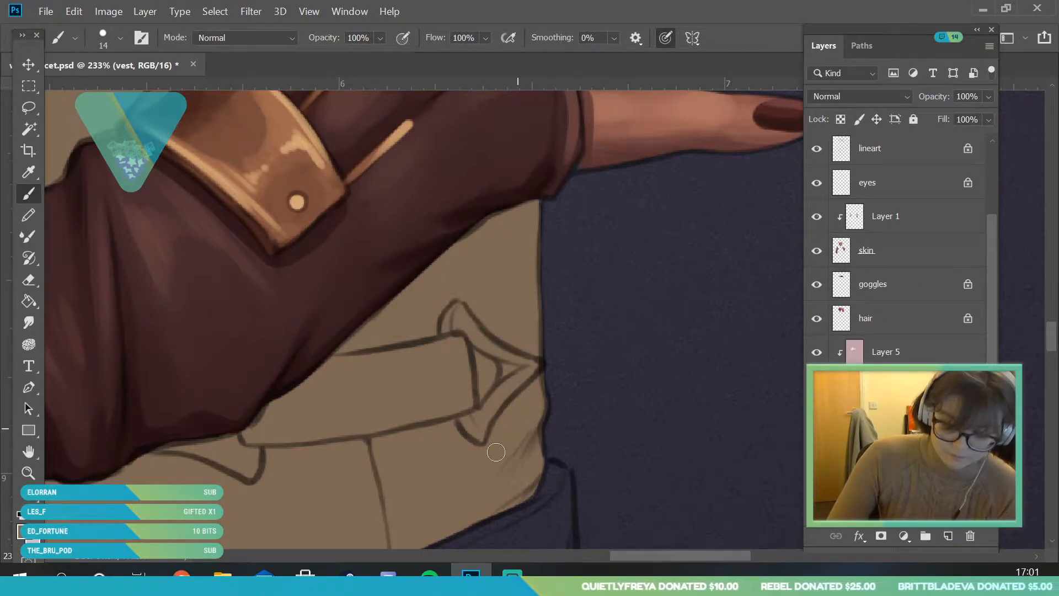
Step: Paint the brown into the narrow triangular gap between the two crossing belts at the hip
key("z")
scroll(187, 369, "down", 10)
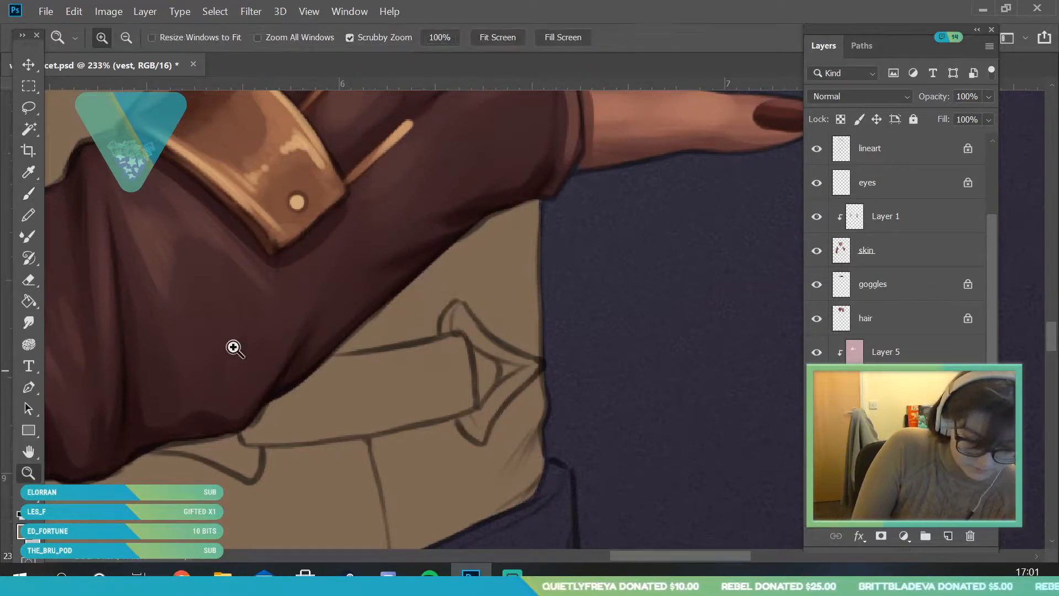
scroll(327, 504, "up", 2)
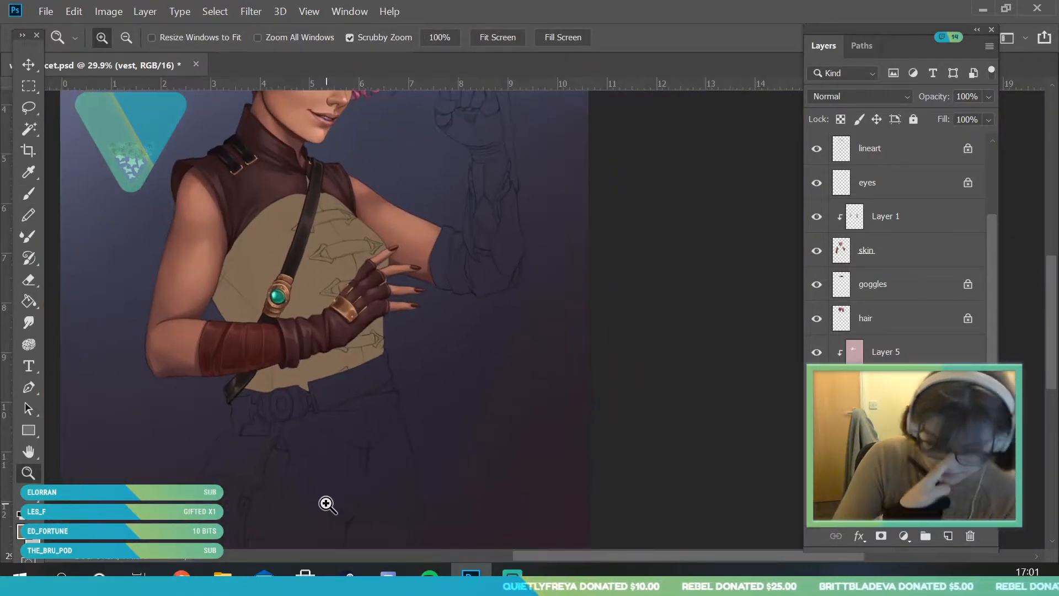
scroll(327, 504, "up", 5)
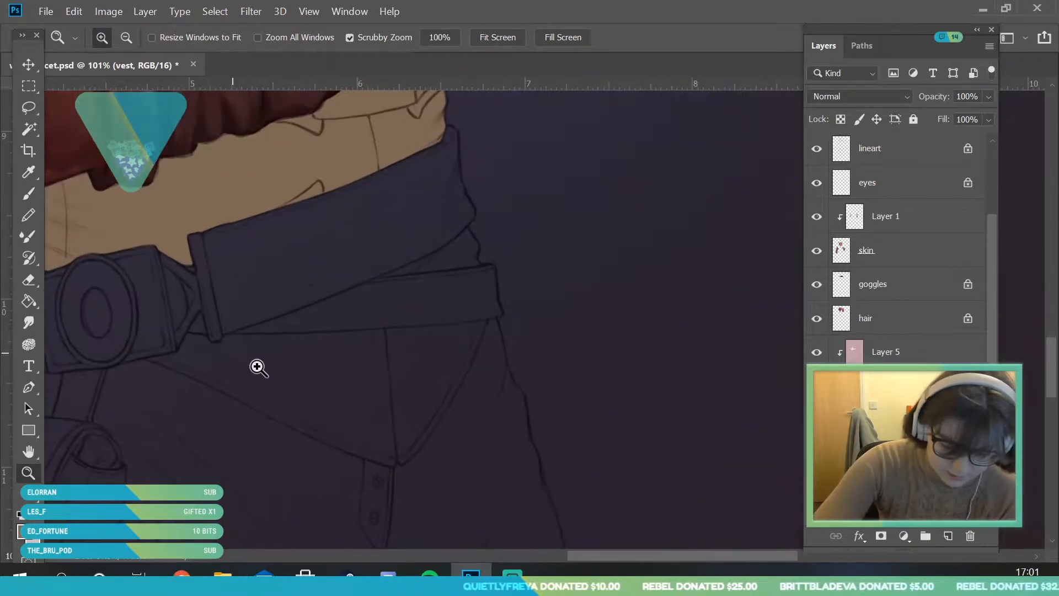
left_click(28, 193)
mouse_move(235, 353)
left_mouse_down()
mouse_move(324, 327)
mouse_move(367, 303)
mouse_move(364, 293)
mouse_move(455, 261)
left_mouse_up()
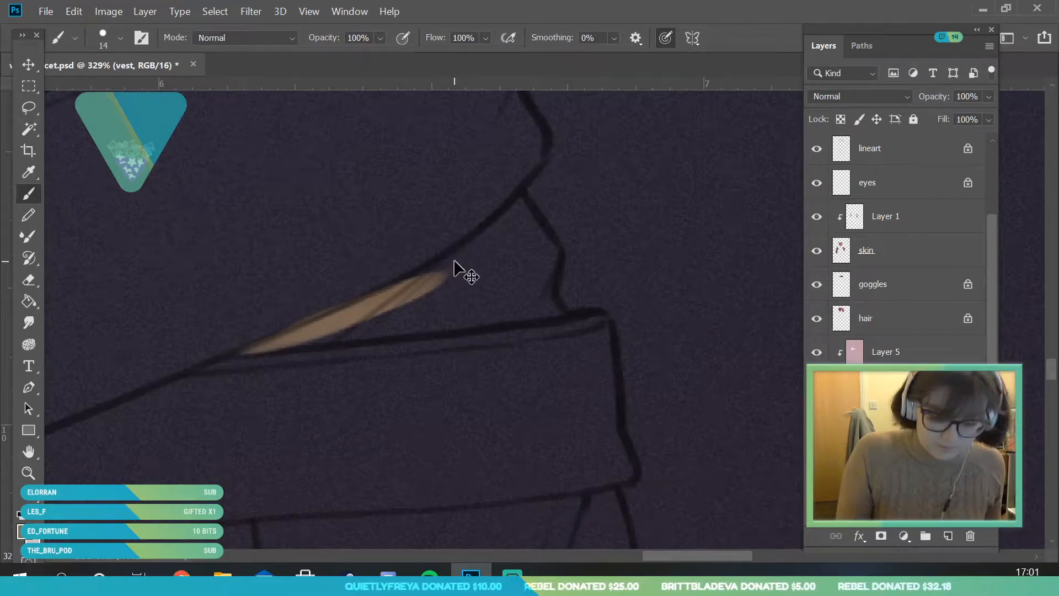
key("ctrl+z")
mouse_move(301, 333)
left_mouse_down()
mouse_move(438, 281)
mouse_move(310, 331)
mouse_move(434, 279)
mouse_move(322, 329)
mouse_move(480, 243)
mouse_move(483, 256)
mouse_move(432, 278)
mouse_move(521, 206)
mouse_move(549, 259)
mouse_move(539, 289)
left_mouse_up()
mouse_move(302, 339)
left_mouse_down()
mouse_move(538, 307)
mouse_move(544, 279)
mouse_move(259, 331)
left_mouse_up()
Step: Start the brown on the garment flap beneath the belt buckle, following its lower edge and the strap outlines
key("z")
left_click_drag(255, 388, 188, 391)
left_click_drag(99, 452, 215, 452)
mouse_move(320, 222)
left_mouse_down()
mouse_move(329, 189)
mouse_move(355, 312)
mouse_move(400, 309)
left_mouse_up()
left_click(29, 197)
mouse_move(102, 365)
left_mouse_down()
mouse_move(207, 388)
mouse_move(184, 381)
mouse_move(415, 463)
left_mouse_up()
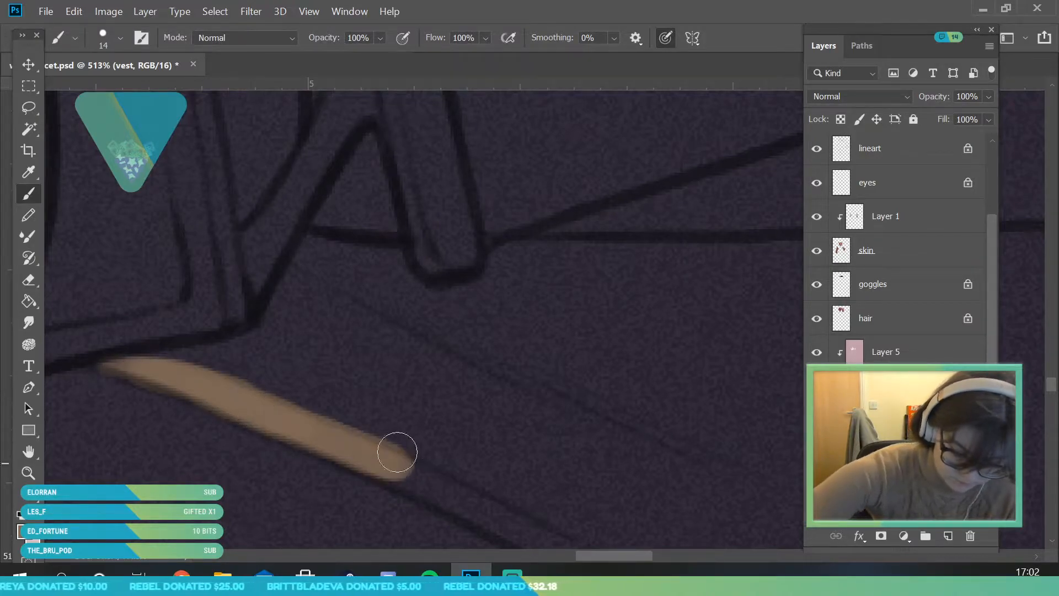
mouse_move(130, 369)
left_mouse_down()
mouse_move(286, 353)
mouse_move(262, 364)
mouse_move(307, 268)
mouse_move(321, 259)
mouse_move(391, 265)
mouse_move(428, 345)
mouse_move(450, 308)
mouse_move(500, 291)
mouse_move(512, 263)
mouse_move(335, 298)
mouse_move(287, 344)
mouse_move(368, 296)
mouse_move(453, 330)
mouse_move(434, 354)
left_mouse_up()
Step: Enlarge the brush to 34 px and fill the flap below the belt with brown, extending just past its vertical seam
left_click(28, 473)
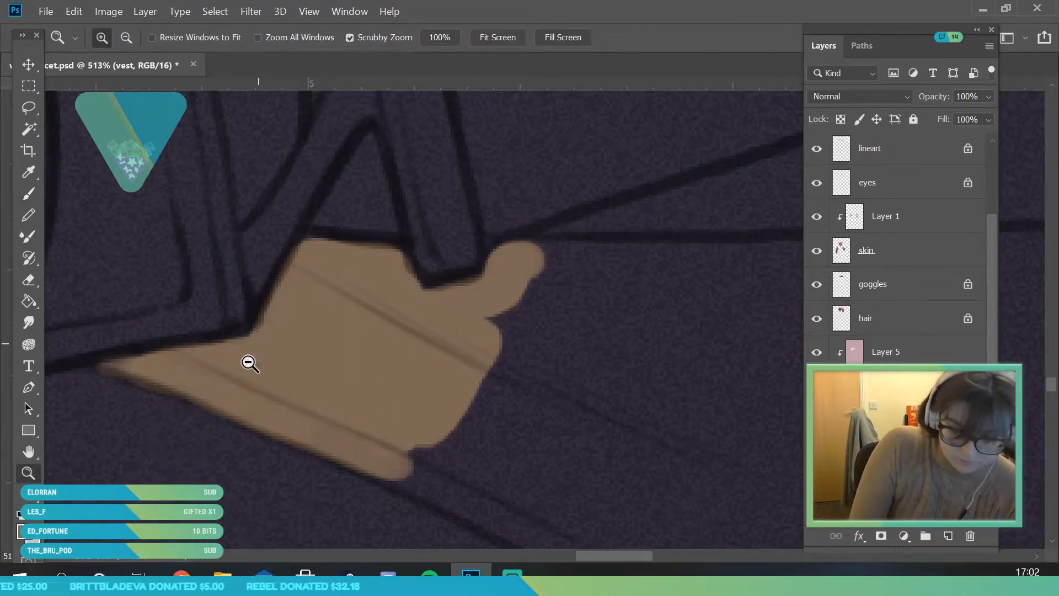
left_click_drag(257, 342, 160, 348)
left_click_drag(353, 378, 395, 497)
key("b")
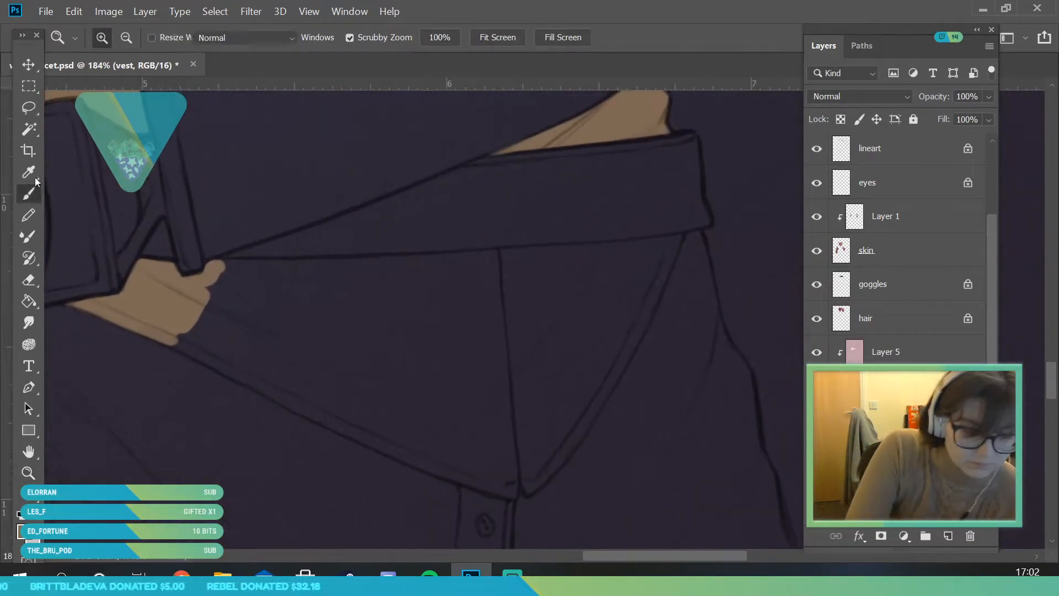
left_click(119, 40)
left_click(273, 293)
mouse_move(224, 282)
left_mouse_down()
mouse_move(262, 278)
mouse_move(219, 276)
mouse_move(344, 276)
left_mouse_up()
left_click_drag(269, 276, 589, 263)
mouse_move(187, 326)
left_mouse_down()
mouse_move(146, 322)
mouse_move(223, 347)
mouse_move(185, 338)
mouse_move(264, 369)
mouse_move(181, 337)
mouse_move(384, 436)
mouse_move(336, 418)
mouse_move(491, 479)
mouse_move(271, 369)
mouse_move(360, 387)
mouse_move(382, 373)
mouse_move(365, 329)
mouse_move(482, 287)
mouse_move(451, 313)
mouse_move(436, 299)
mouse_move(467, 304)
mouse_move(492, 365)
mouse_move(478, 449)
mouse_move(519, 450)
mouse_move(516, 362)
mouse_move(543, 285)
left_mouse_up()
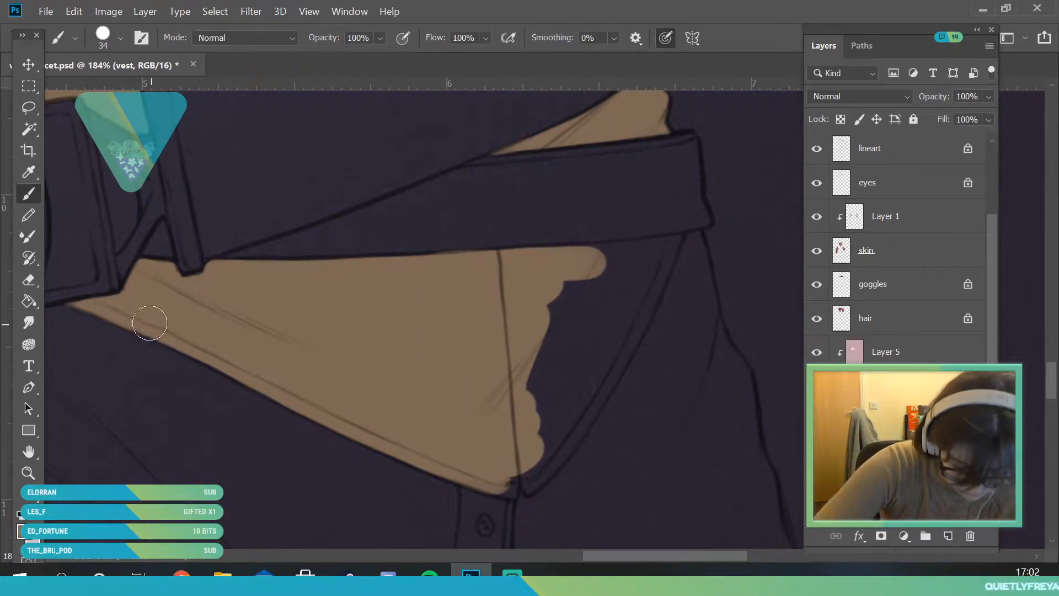
left_click_drag(236, 365, 325, 408)
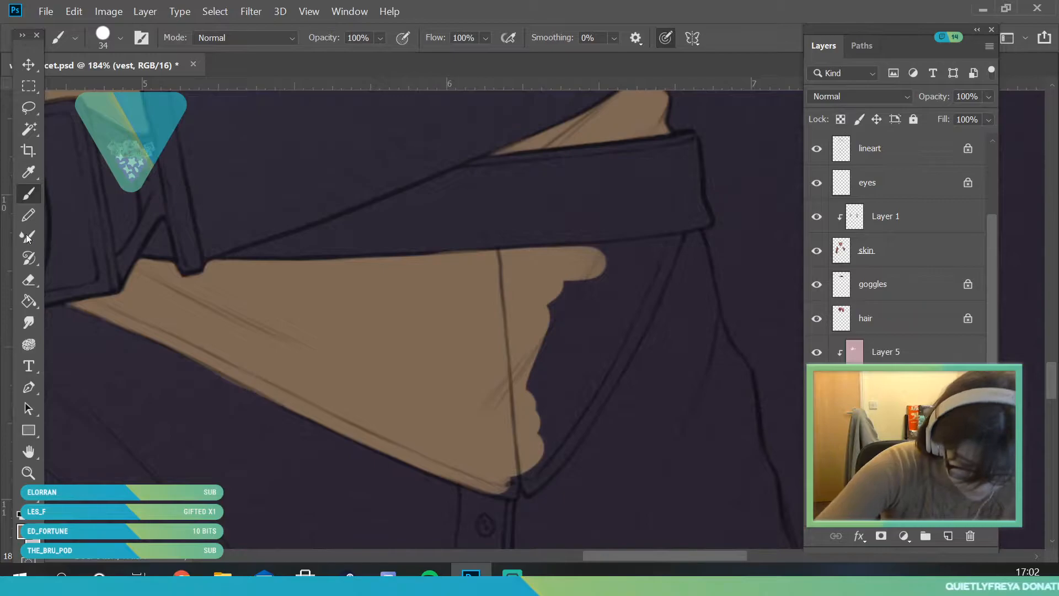
left_click(30, 280)
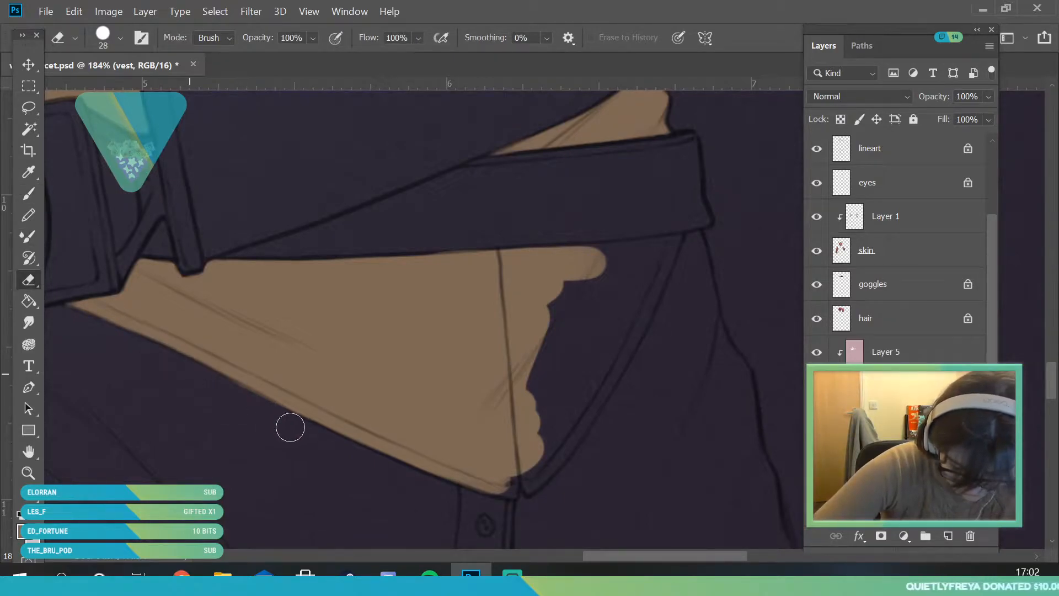
Step: Reduce the brush to 18 px and paint the flap's pointed lower corner and the start of its curved edge
left_click(28, 473)
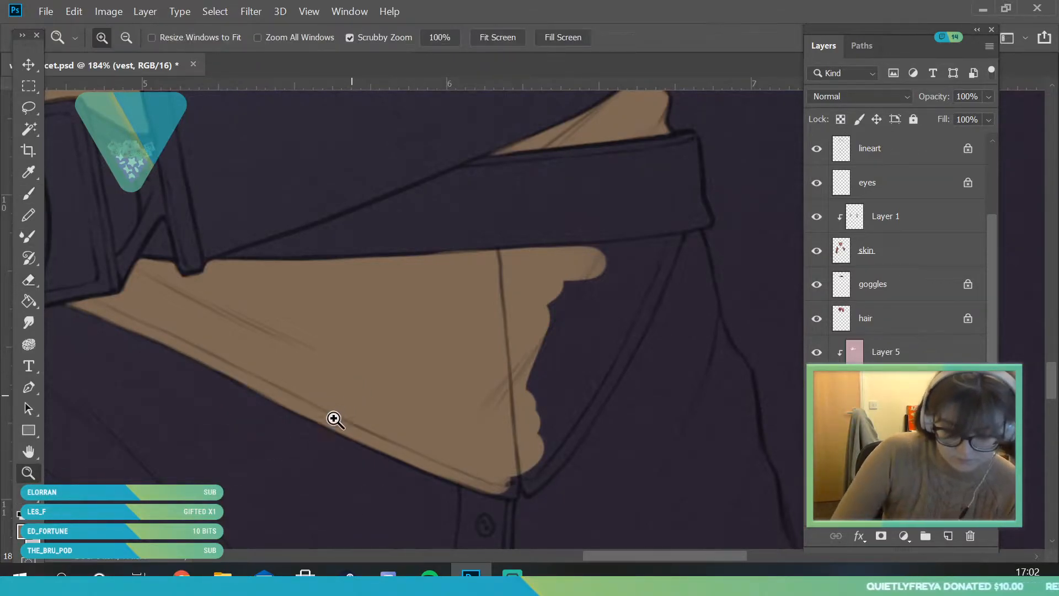
left_click_drag(336, 414, 598, 492)
left_click(28, 193)
left_click(116, 42)
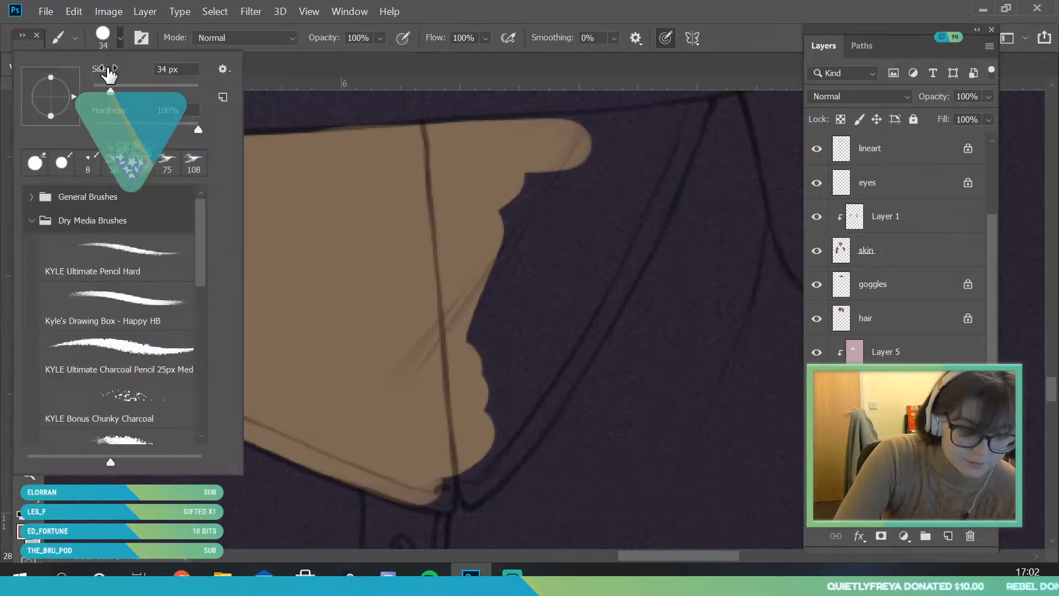
mouse_move(436, 478)
left_mouse_down()
mouse_move(417, 495)
mouse_move(437, 499)
mouse_move(475, 470)
mouse_move(473, 491)
mouse_move(488, 472)
mouse_move(474, 493)
mouse_move(518, 442)
mouse_move(471, 497)
mouse_move(508, 445)
left_mouse_up()
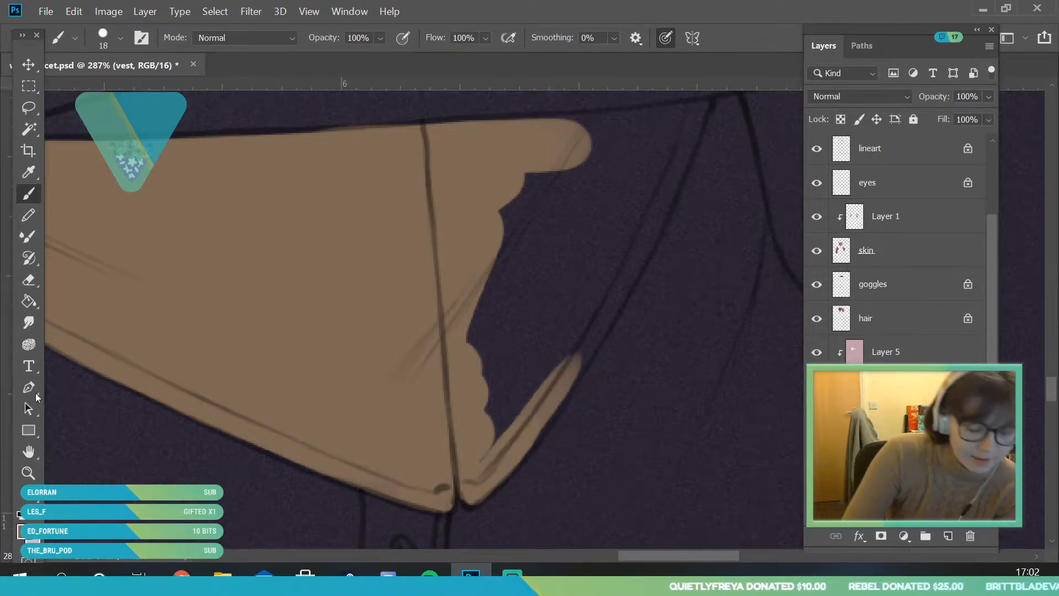
Step: Continue the brown up the flap's curved outer edge and fill the area between that edge and the seam
left_click(28, 451)
left_click_drag(612, 335, 353, 371)
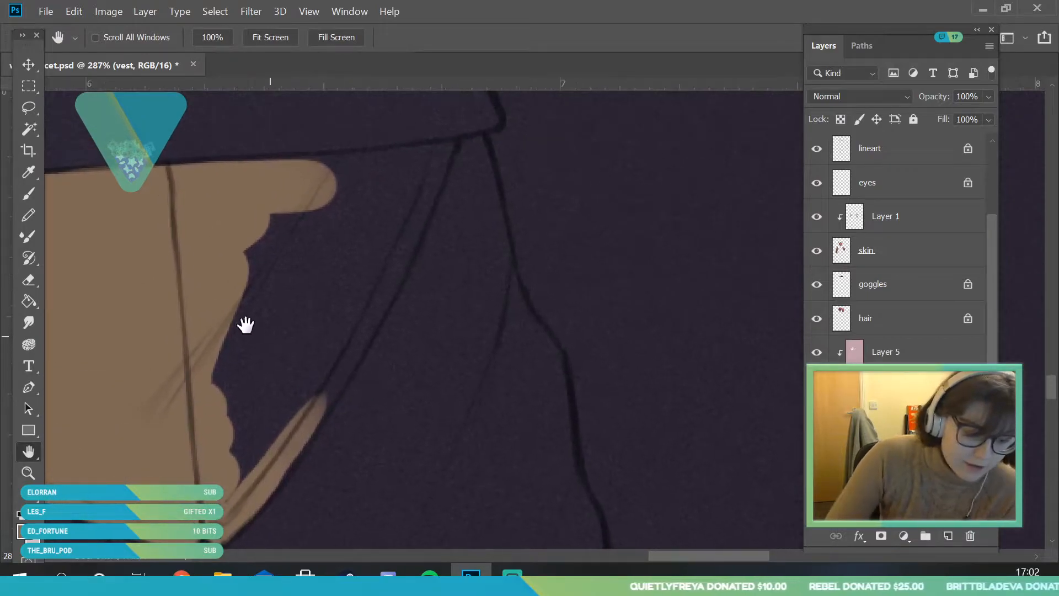
key("b")
mouse_move(255, 493)
left_mouse_down()
mouse_move(279, 473)
mouse_move(330, 385)
left_mouse_up()
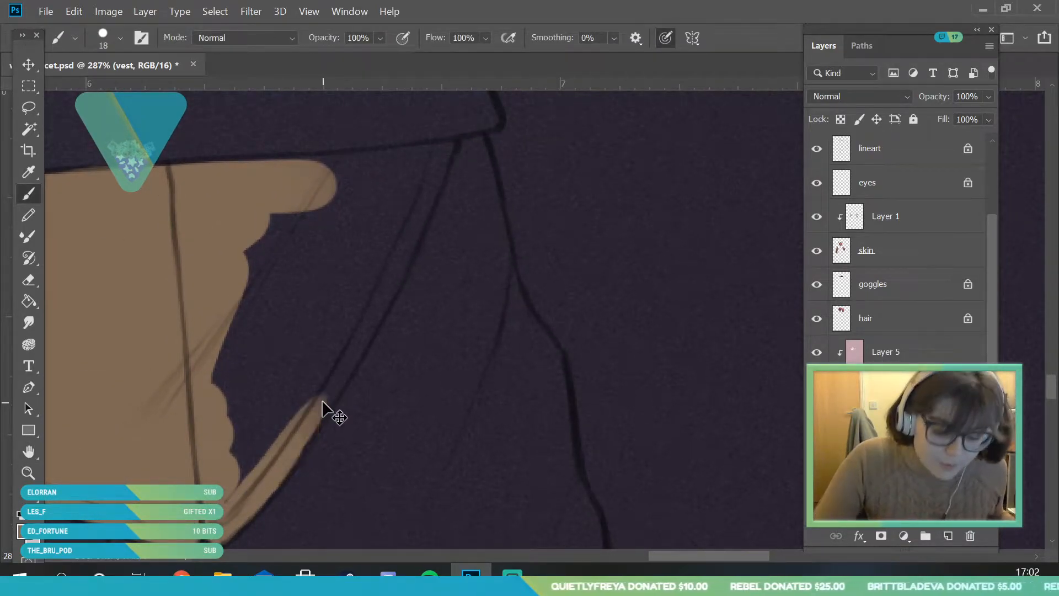
mouse_move(317, 402)
left_mouse_down()
mouse_move(360, 339)
mouse_move(290, 449)
mouse_move(414, 217)
mouse_move(237, 464)
mouse_move(383, 213)
mouse_move(320, 220)
mouse_move(321, 194)
mouse_move(402, 208)
mouse_move(426, 198)
left_mouse_up()
Step: Reduce the brush to 10 px and fill the flap's upper corner where its curved edge meets the belt
left_click(120, 37)
left_click(346, 177)
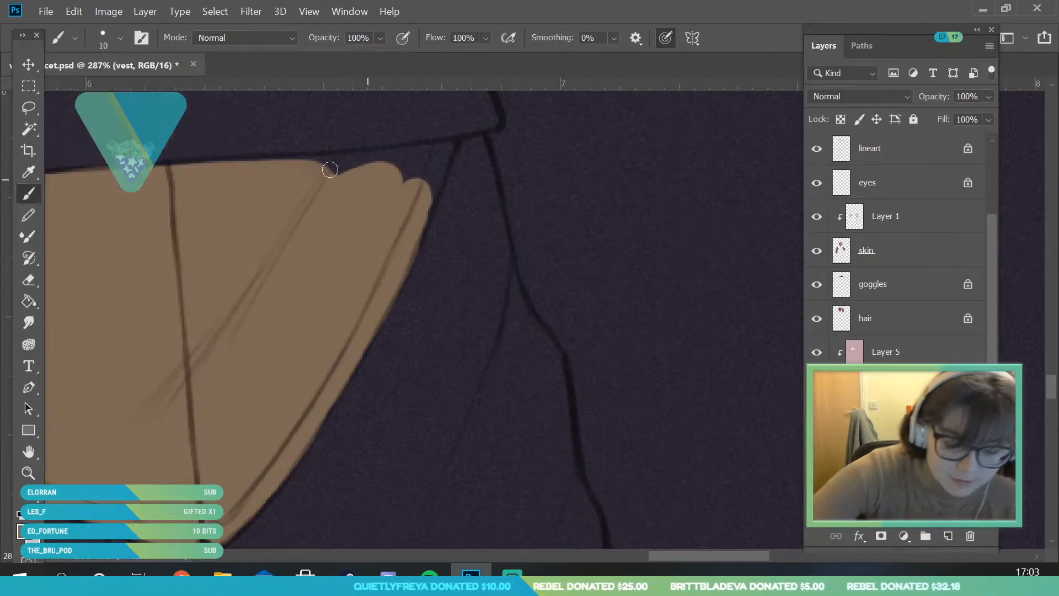
mouse_move(326, 164)
left_mouse_down()
mouse_move(371, 164)
mouse_move(320, 163)
mouse_move(428, 157)
left_mouse_up()
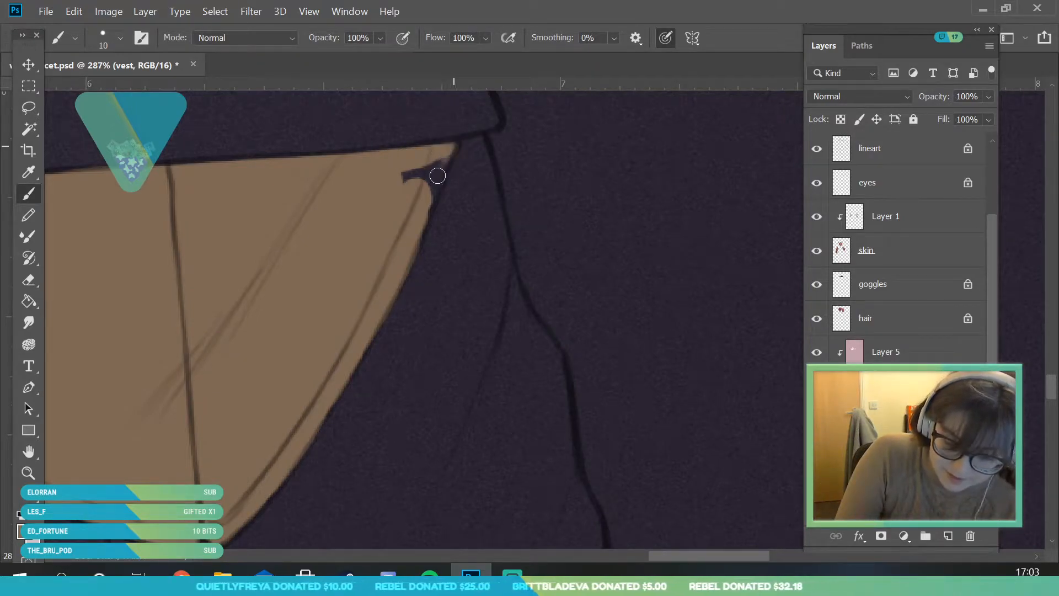
left_click_drag(434, 193, 433, 172)
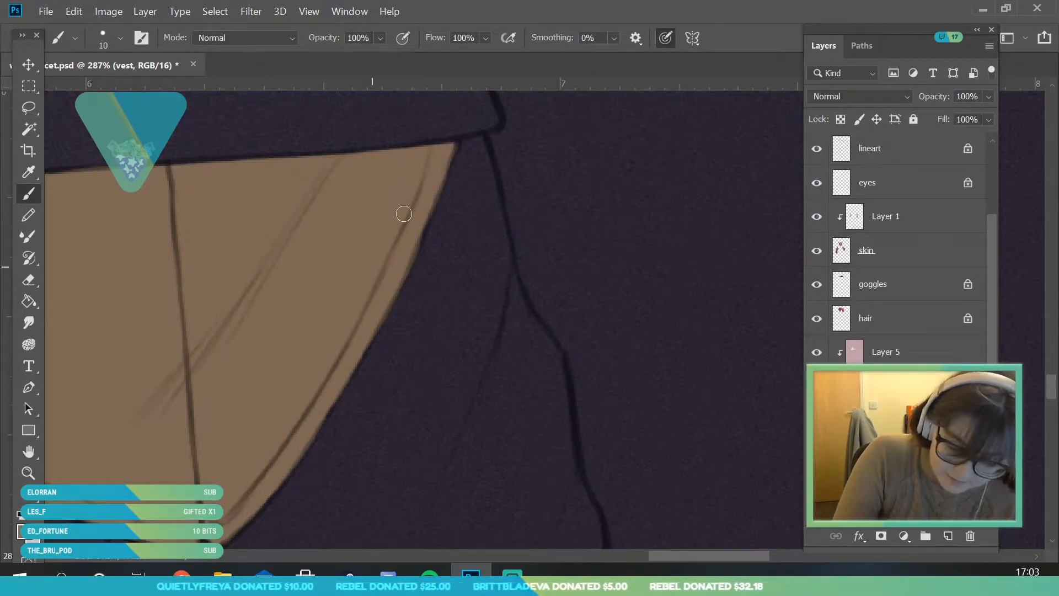
key("e")
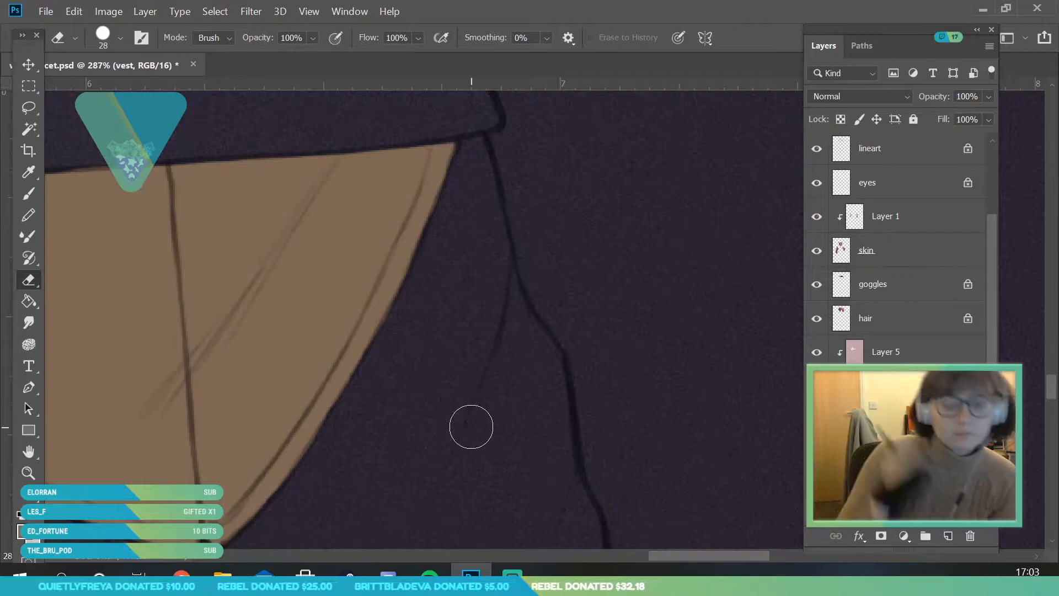
Step: Add a new layer above the vest layer, clip it to the vest and set its blend mode to Multiply
key("z")
left_click(225, 458, "alt")
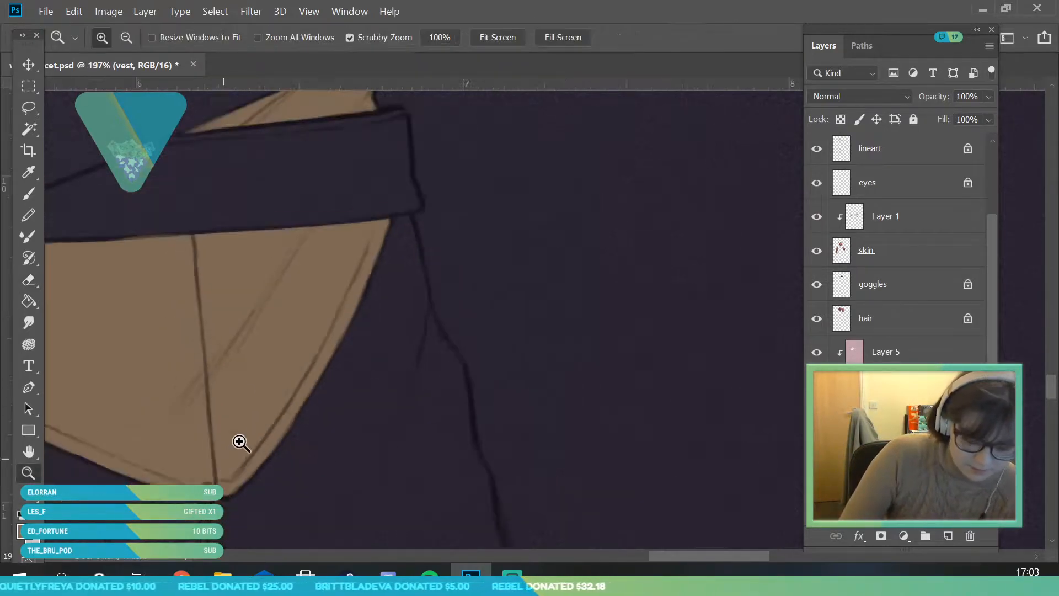
left_click_drag(274, 401, 232, 452)
left_click_drag(307, 395, 254, 458)
left_click_drag(338, 402, 296, 480)
left_click_drag(295, 330, 315, 434)
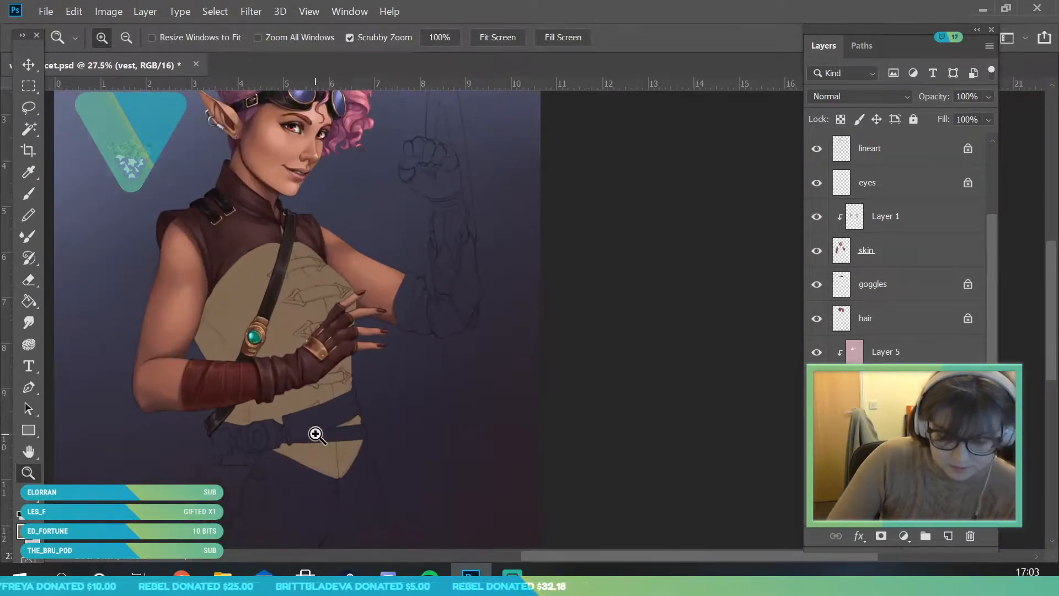
left_click_drag(337, 313, 287, 331)
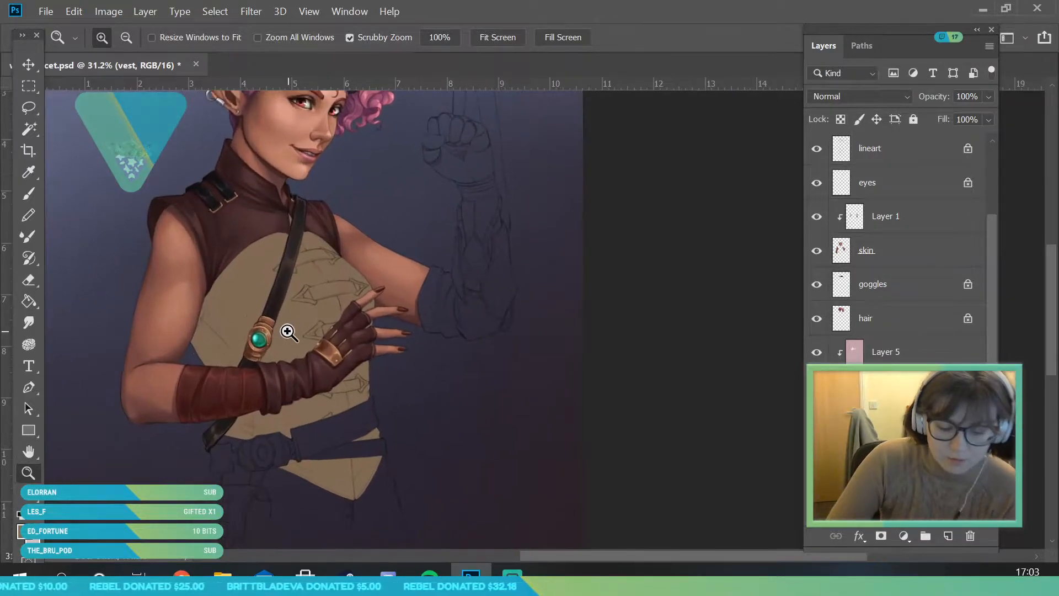
left_click(950, 538)
right_click(932, 260)
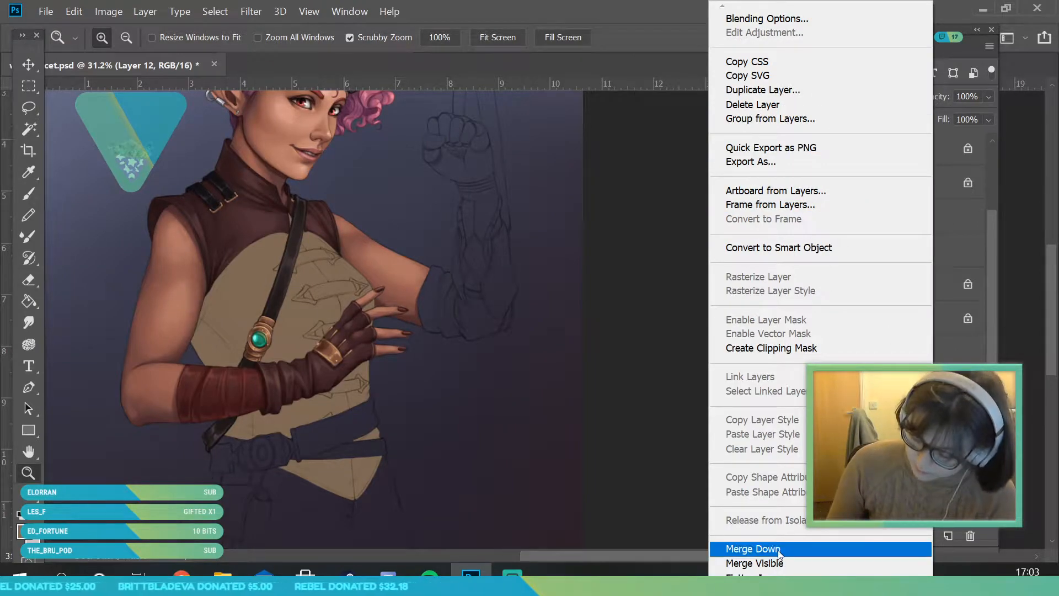
left_click(784, 349)
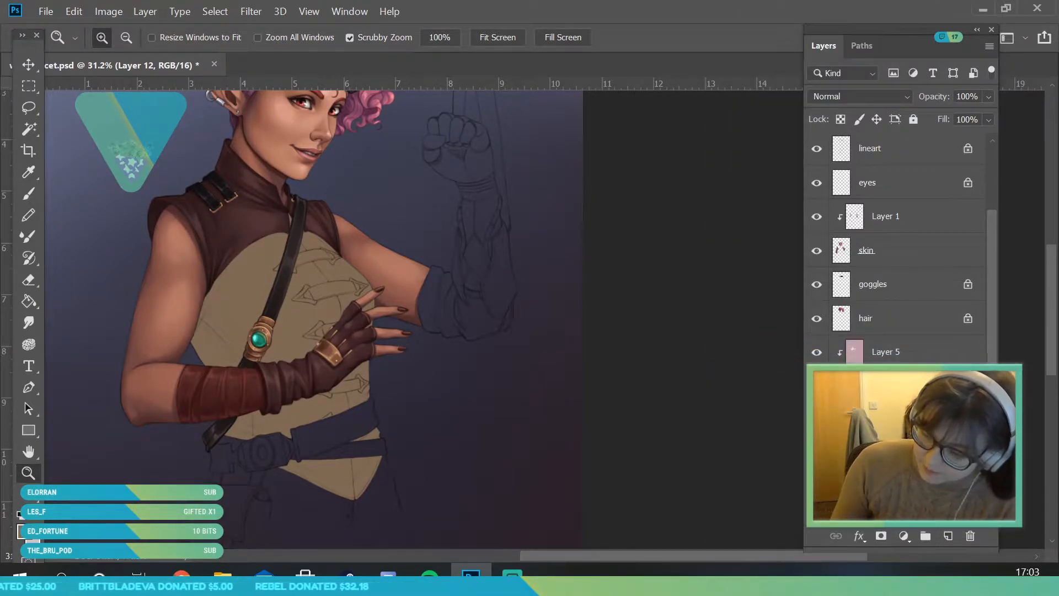
left_click(835, 97)
left_click(827, 160)
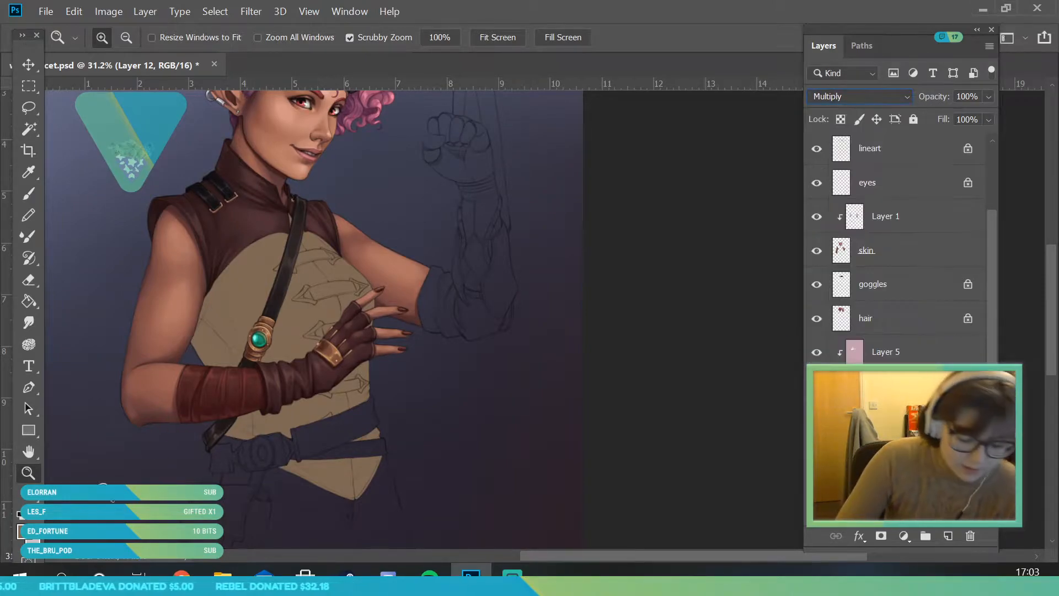
Step: Set the foreground colour to a dusty pink (RGB 202, 172, 182) and flood the clipped Multiply layer with it
left_click(27, 537)
left_click(784, 110)
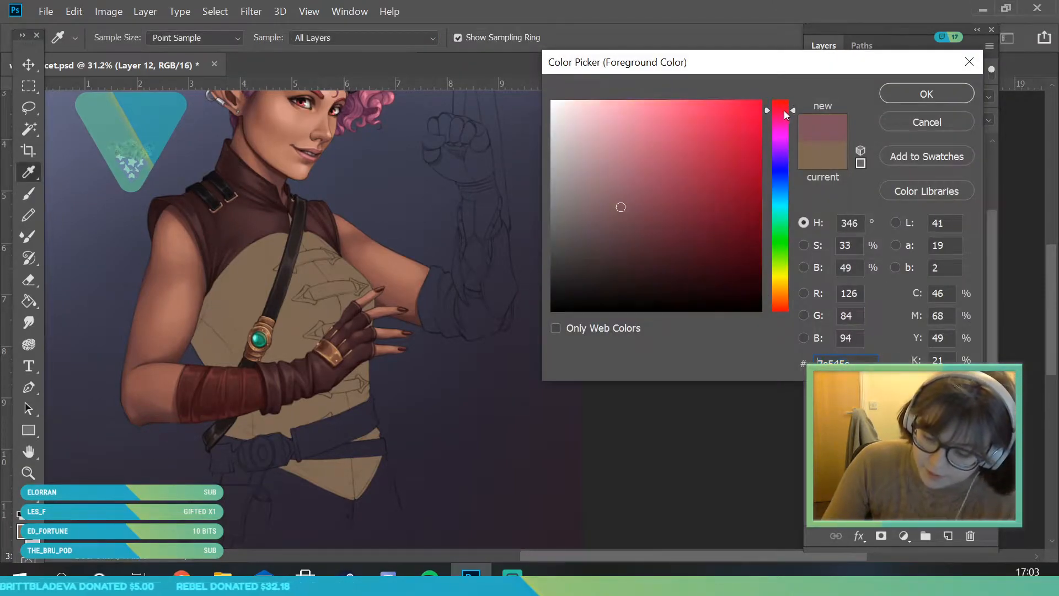
left_click(583, 147)
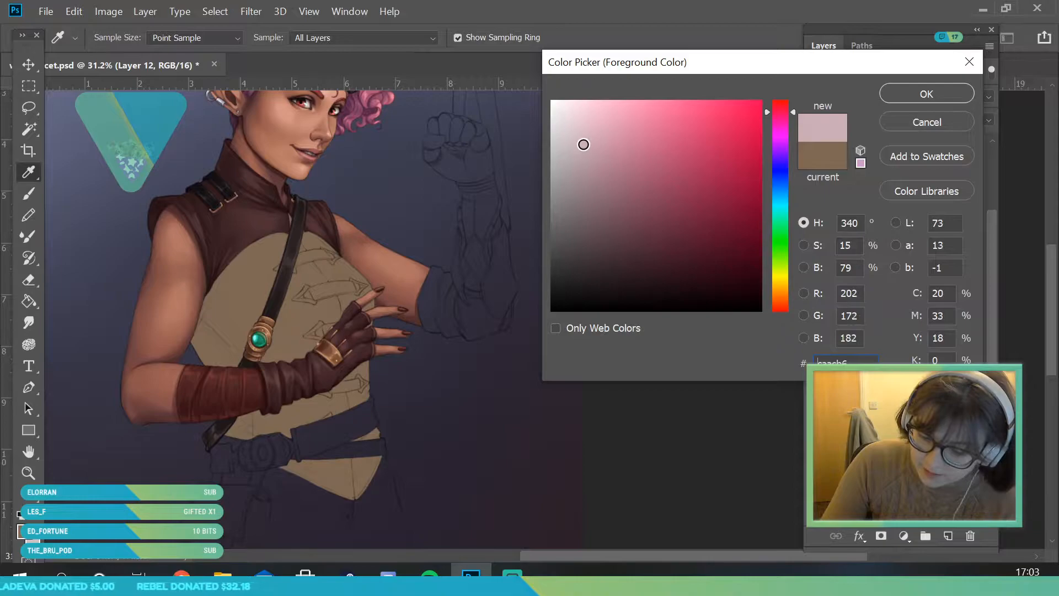
left_click(927, 94)
key("g")
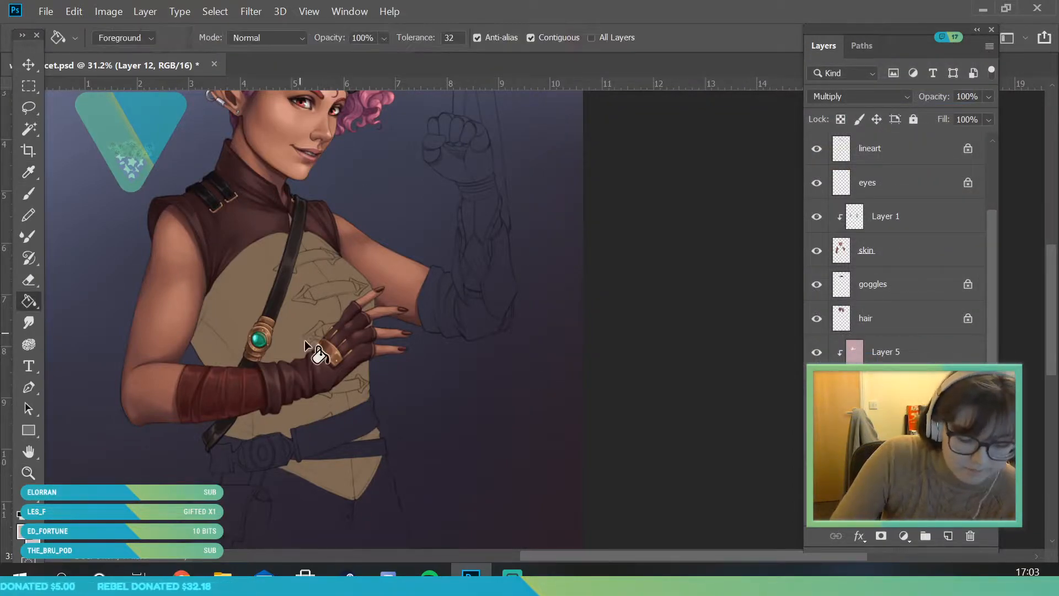
Step: Switch to the brush at 102 px and set the foreground colour to white
left_click(29, 473)
left_click_drag(220, 341, 240, 411)
left_click_drag(315, 272, 302, 298)
left_click_drag(186, 407, 349, 460)
key("b")
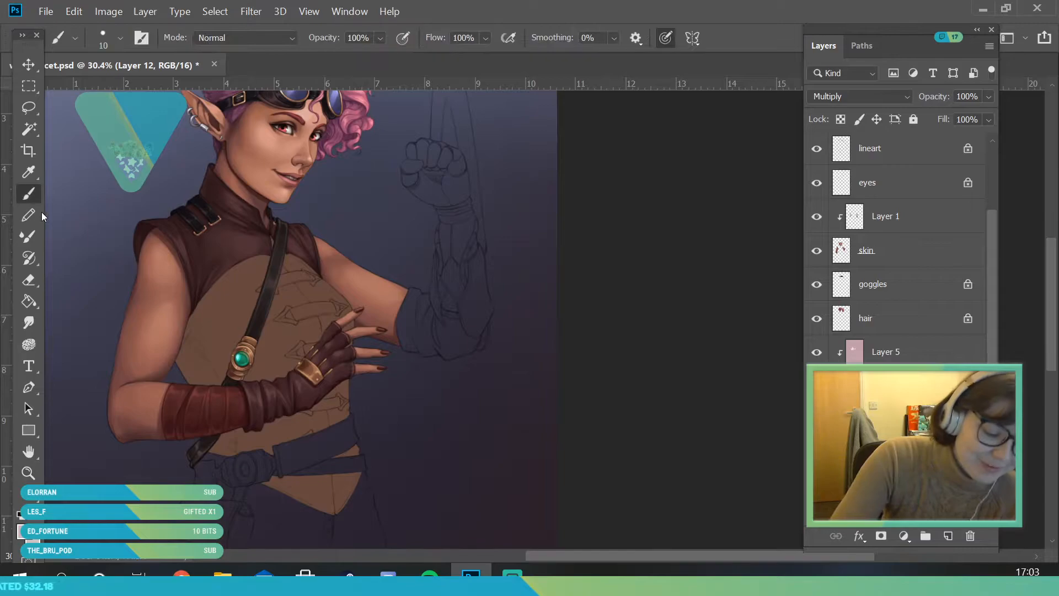
left_click(120, 38)
left_click(120, 87)
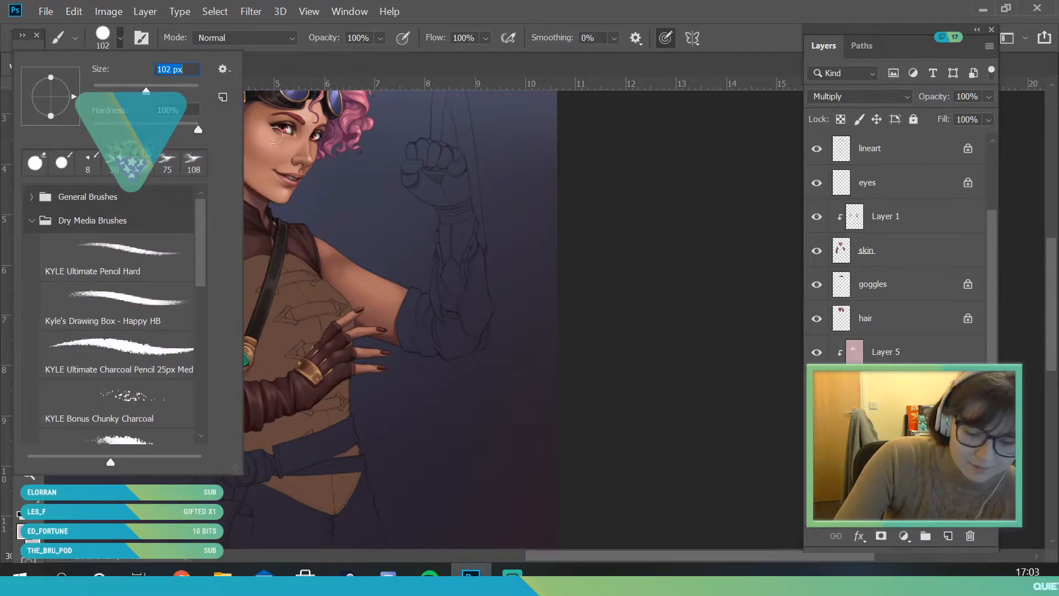
left_click(22, 531)
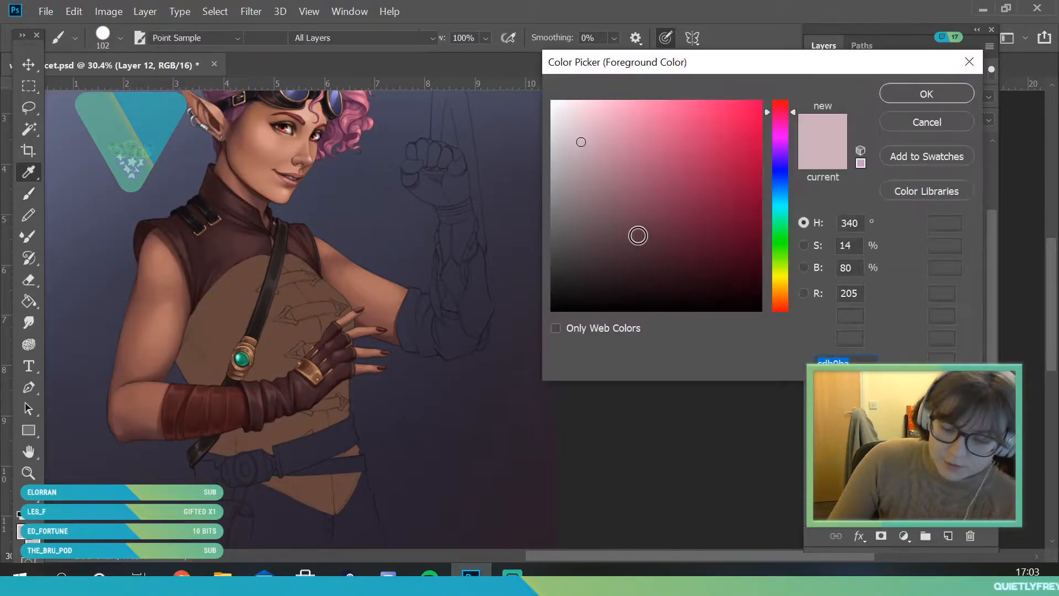
left_click_drag(616, 180, 530, 78)
left_click(894, 95)
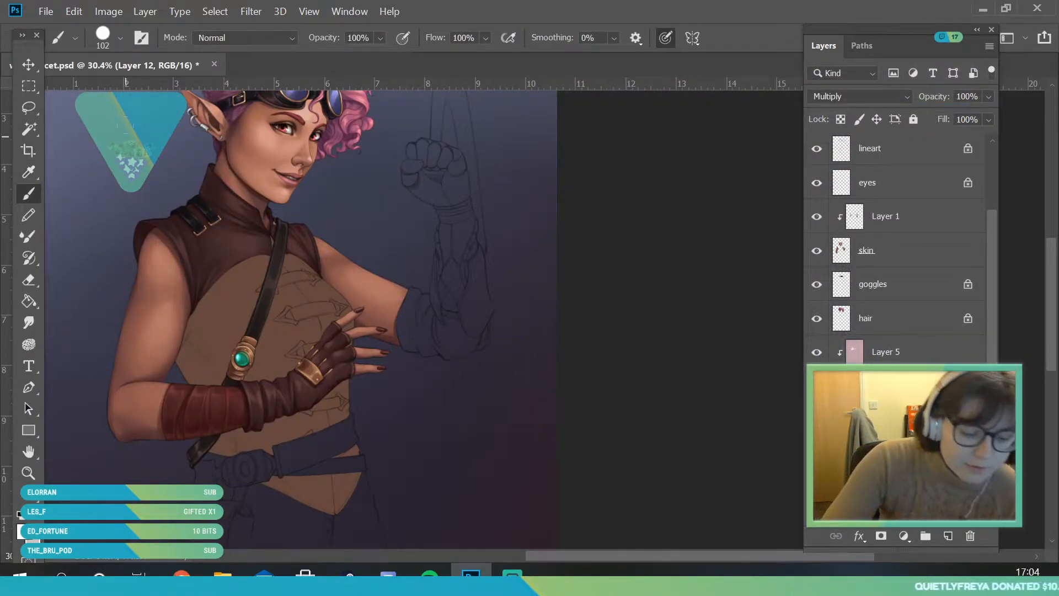
Step: Enlarge the brush to 202 px and paint white over the lit chest on both sides of the strap
left_click(120, 38)
left_click(164, 88)
left_click(396, 187)
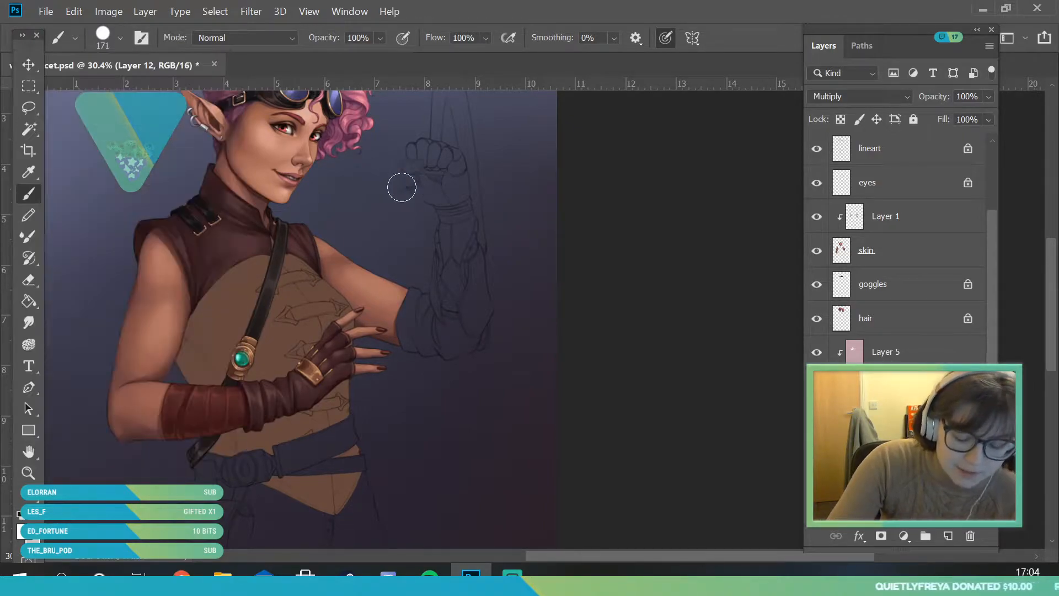
left_click(29, 474)
left_click_drag(322, 324, 288, 379)
left_click(29, 193)
left_click(118, 39)
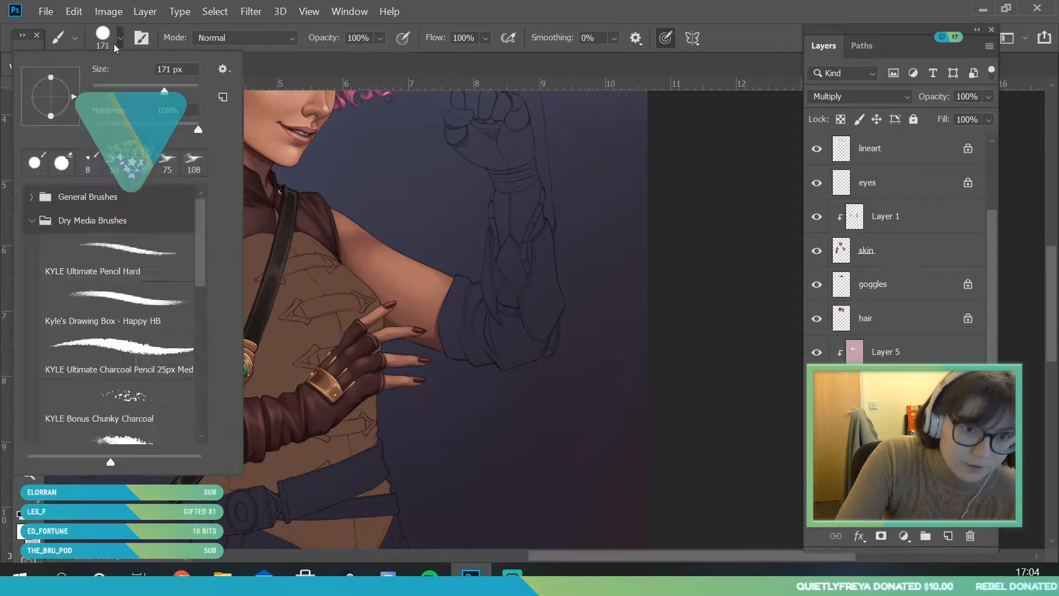
left_click(349, 168)
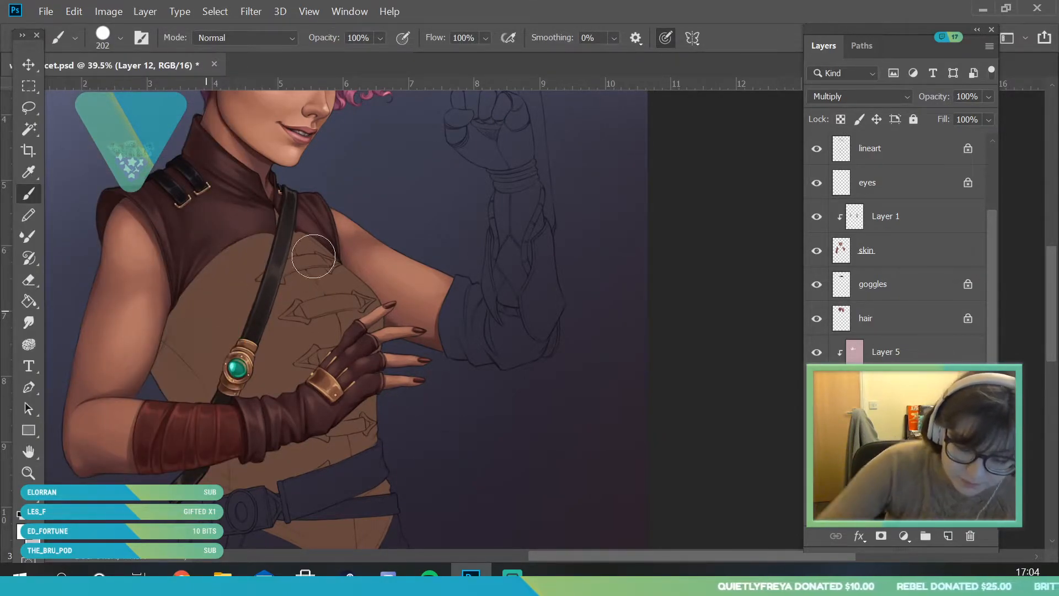
mouse_move(325, 274)
left_mouse_down()
mouse_move(280, 222)
mouse_move(324, 270)
left_mouse_up()
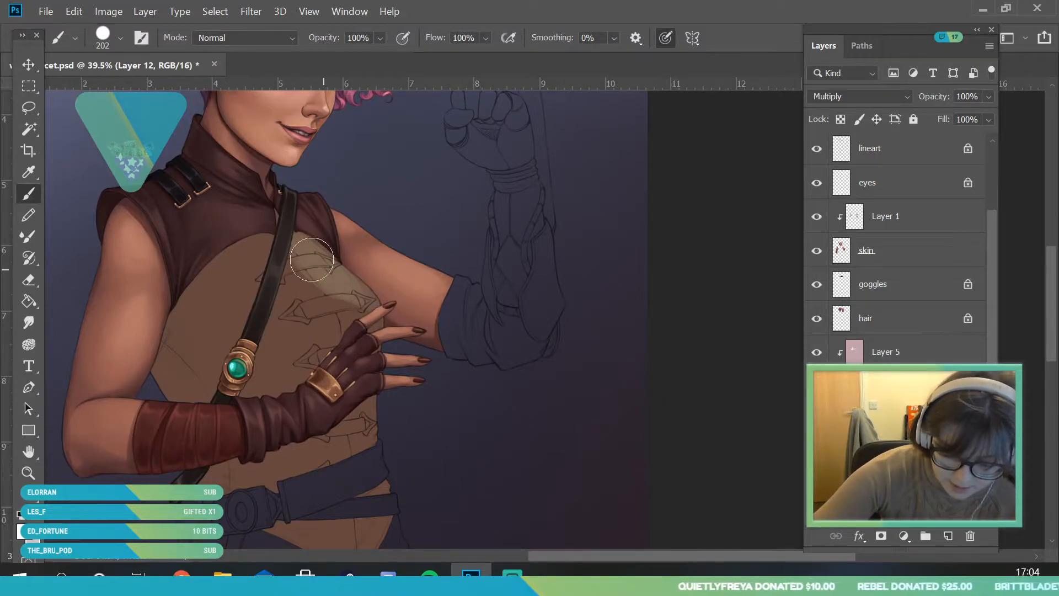
mouse_move(436, 331)
left_mouse_down()
mouse_move(352, 308)
mouse_move(229, 300)
mouse_move(276, 269)
left_mouse_up()
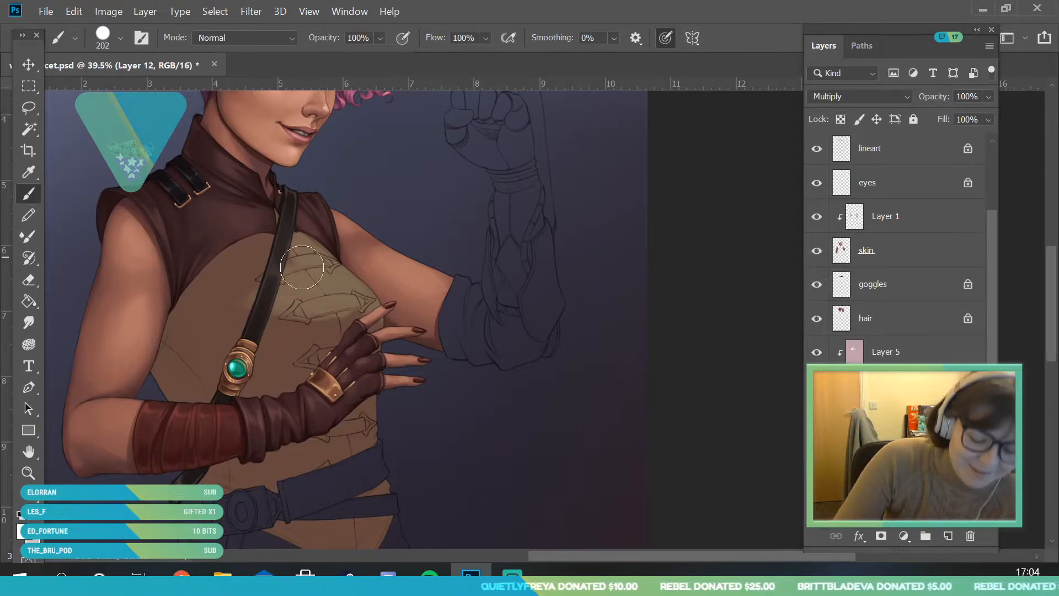
mouse_move(298, 268)
left_mouse_down()
mouse_move(253, 291)
mouse_move(198, 348)
mouse_move(212, 297)
mouse_move(250, 230)
left_mouse_up()
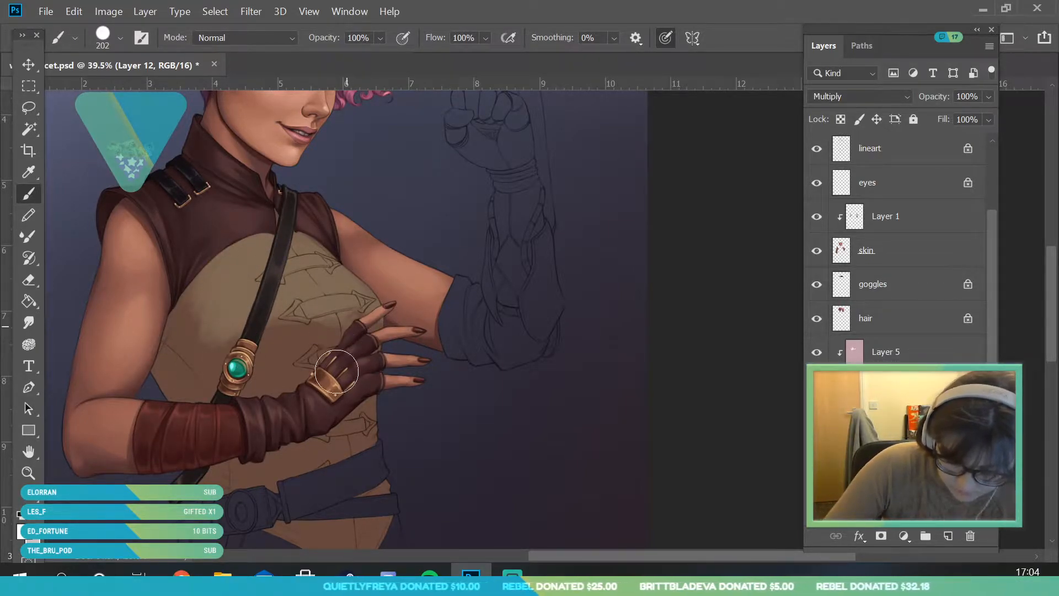
Step: Reduce the brush to 102 px and paint white over the waist between the gloved forearm and the belt
key("z")
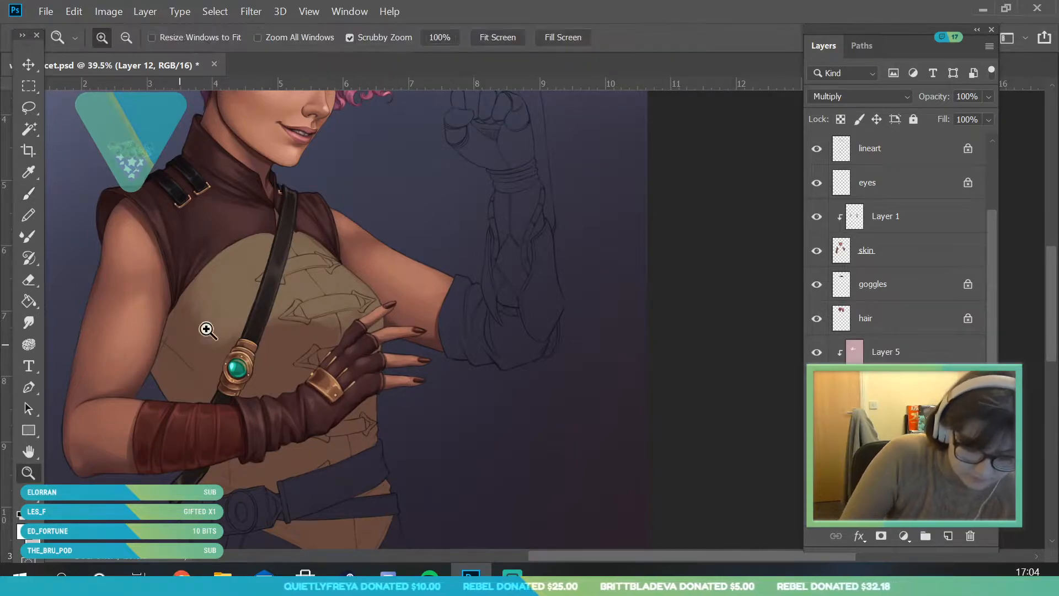
left_click_drag(248, 335, 220, 336)
left_click_drag(289, 374, 317, 374)
left_click_drag(213, 326, 242, 326)
left_click(31, 200)
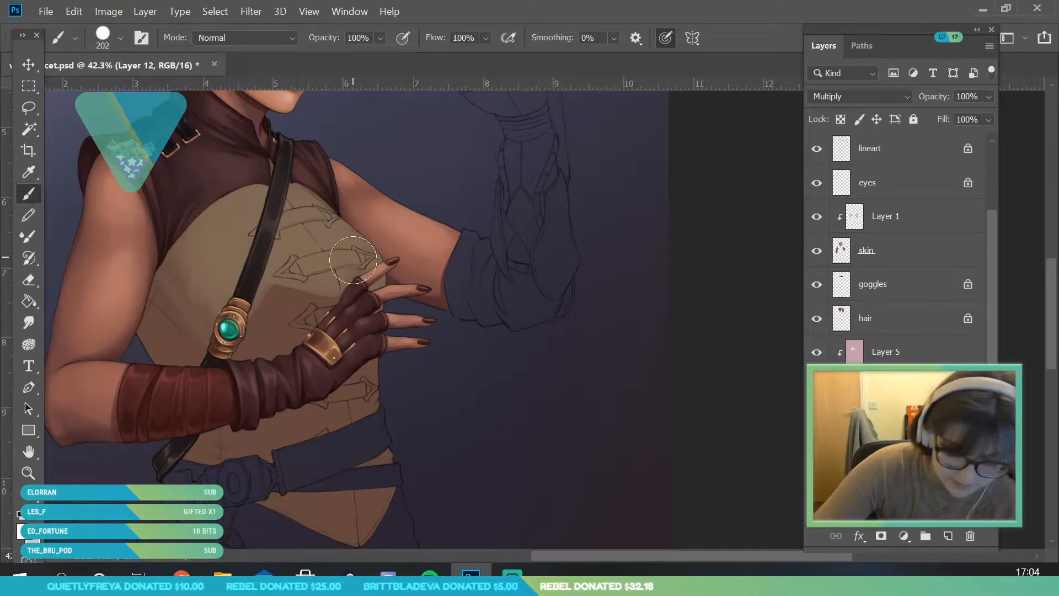
left_click(120, 38)
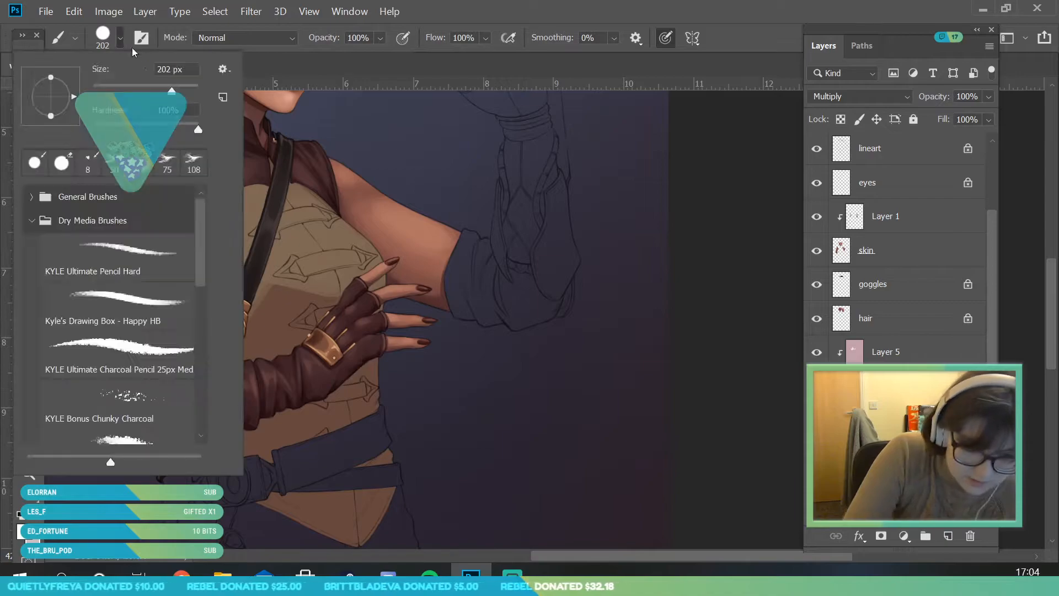
left_click(413, 371)
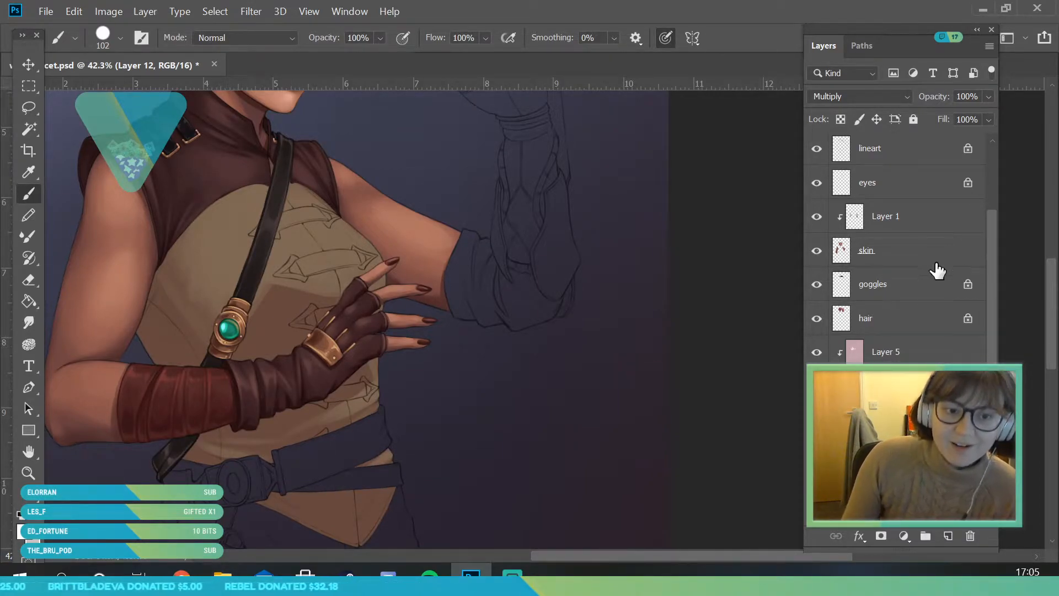
Step: Lighten the flap below the belt with white strokes, enlarging the brush to 136 px for the part beside the seam
scroll(1045, 293, "down", 1)
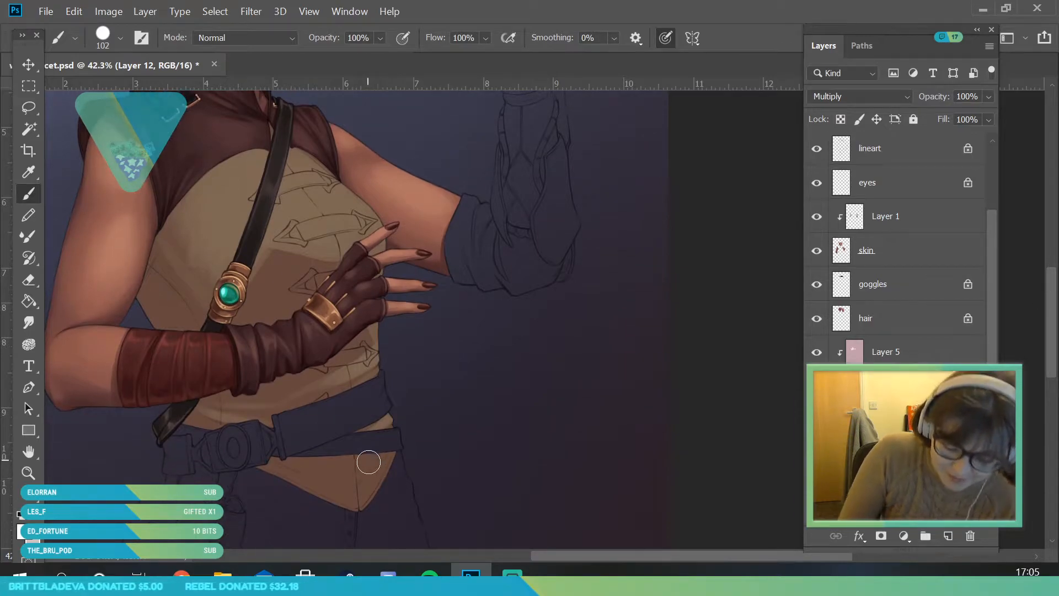
left_click_drag(366, 480, 359, 499)
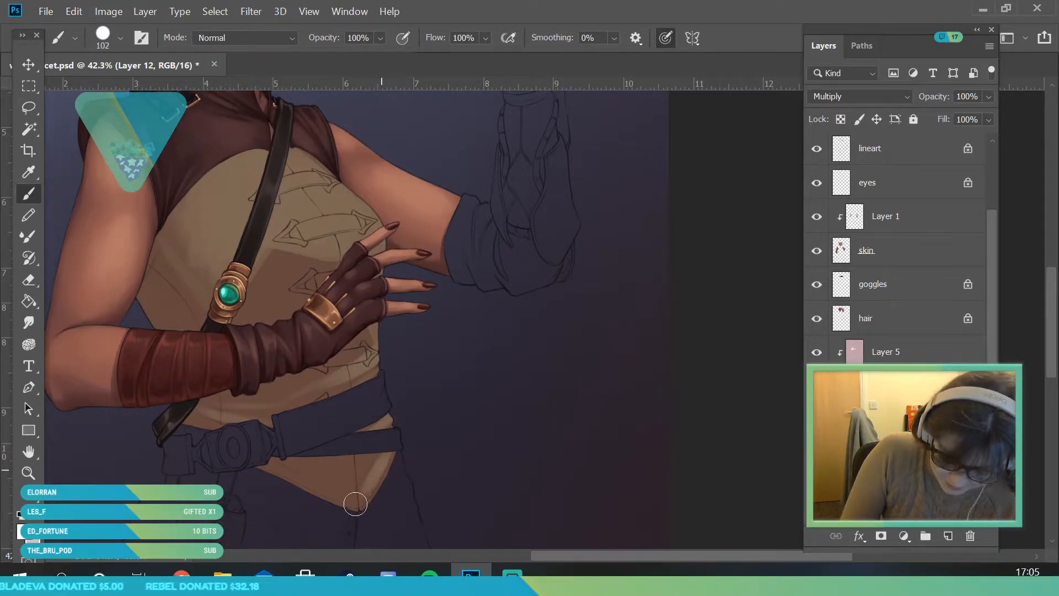
mouse_move(398, 448)
left_mouse_down()
mouse_move(364, 473)
mouse_move(342, 510)
left_mouse_up()
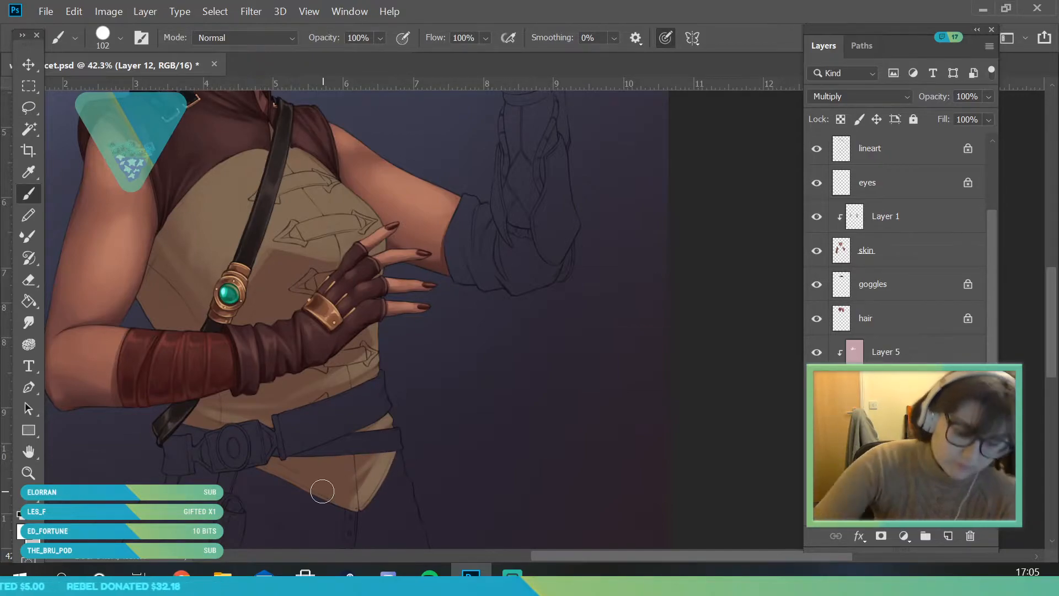
left_click(114, 43)
type("136")
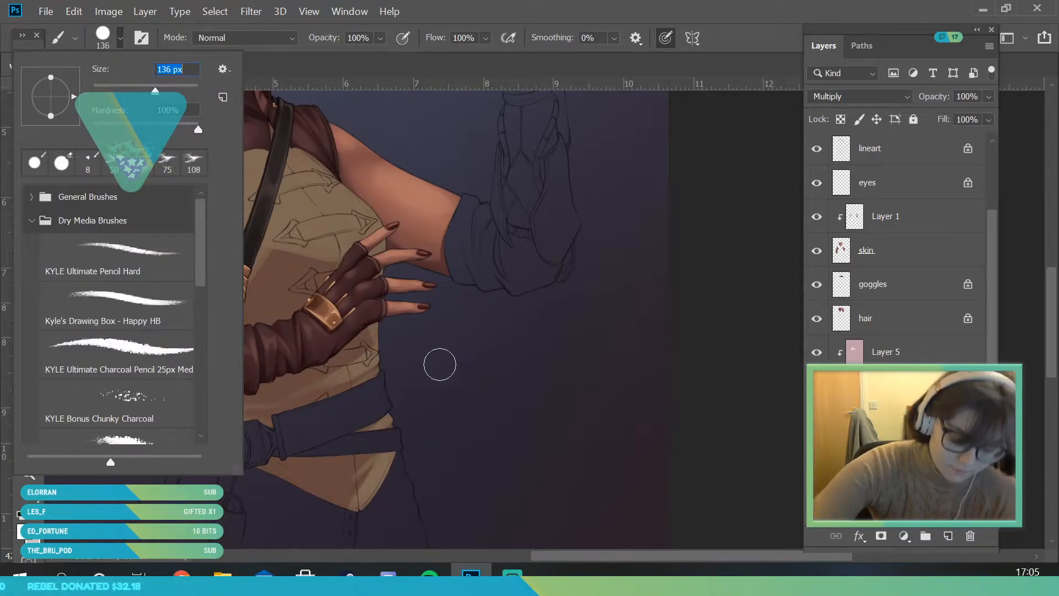
key("Return")
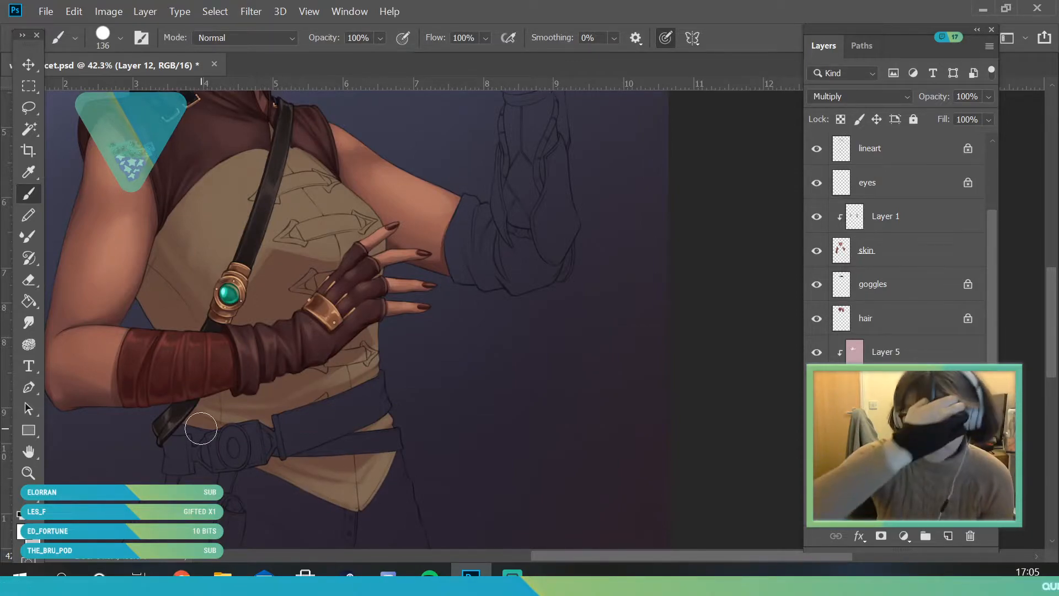
Step: Set the Eyedropper to sample the current layer only and pick the shadow pink below the chest
left_click(28, 474)
left_click_drag(309, 315, 276, 497)
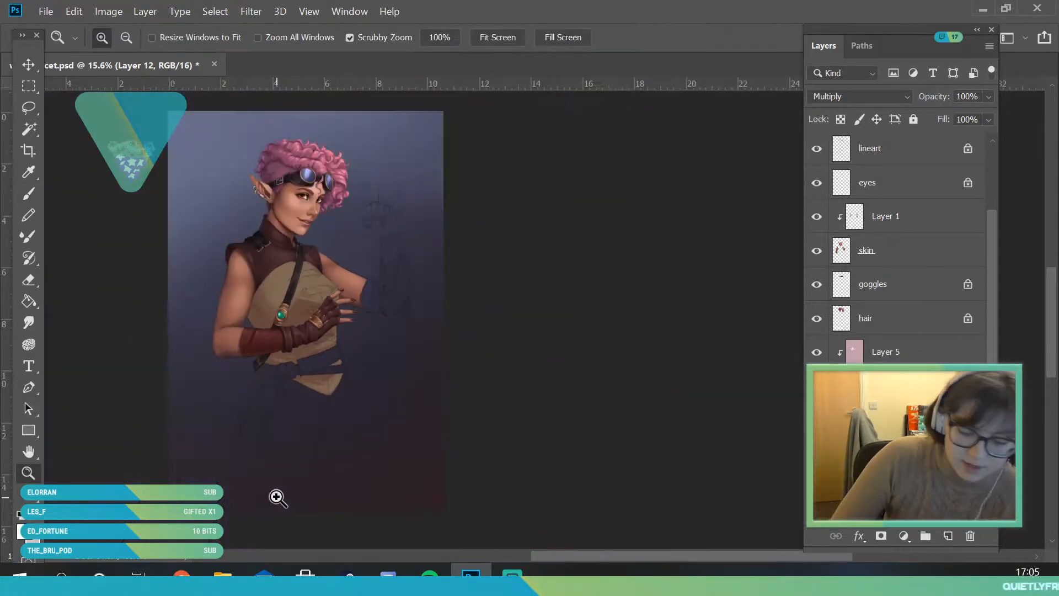
left_click_drag(309, 320, 326, 273)
left_click_drag(403, 314, 407, 315)
left_click(29, 172)
left_click(329, 39)
left_click(314, 48)
left_click(291, 304)
key("b")
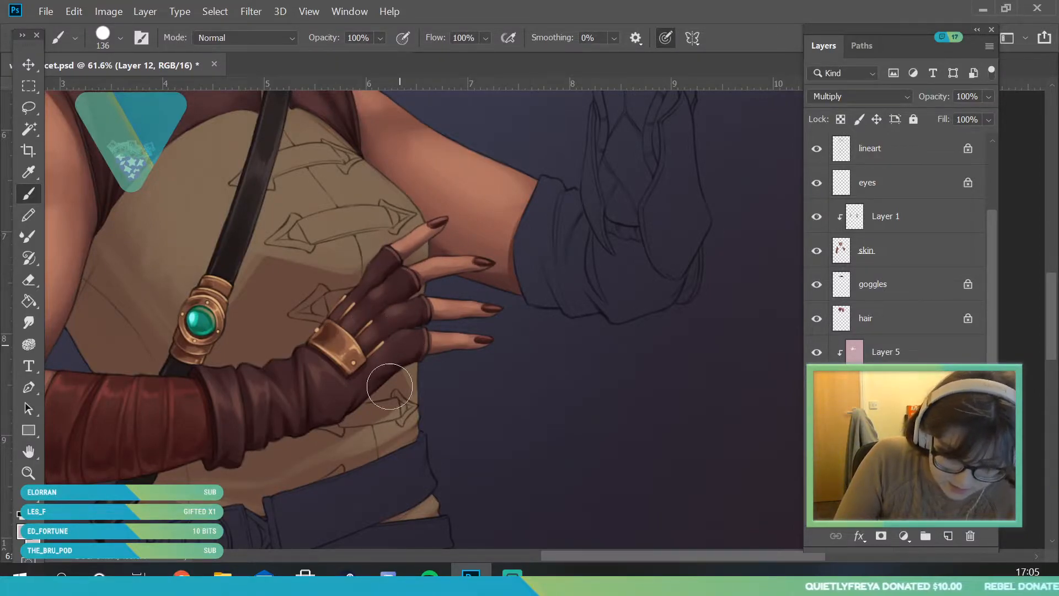
Step: Sample a pale pink from the waist, enlarge the brush to 259 px and soften the shadow edge under the chest
left_click(29, 174)
left_click(332, 440)
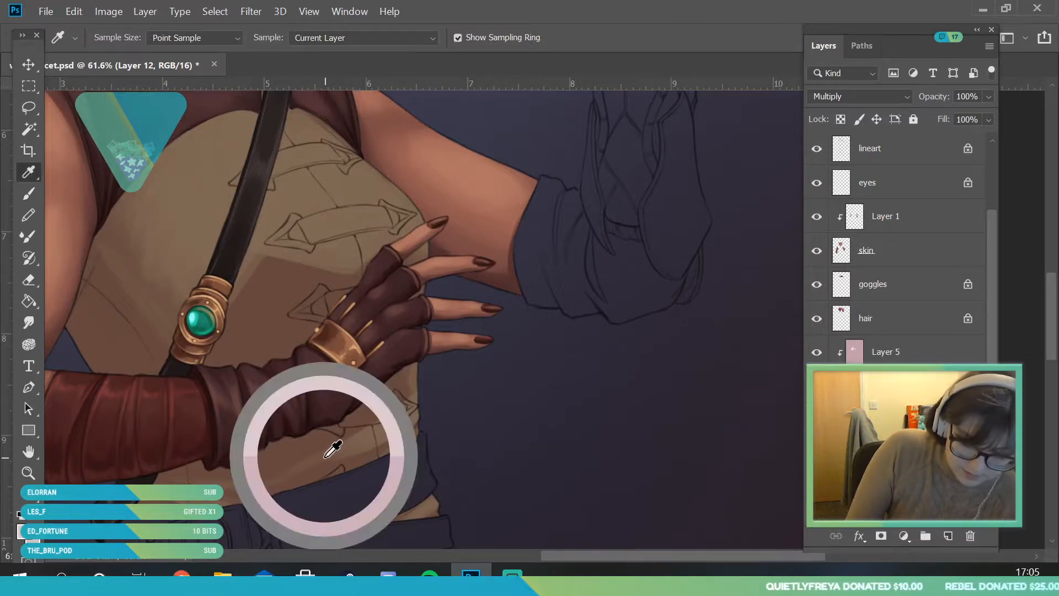
key("b")
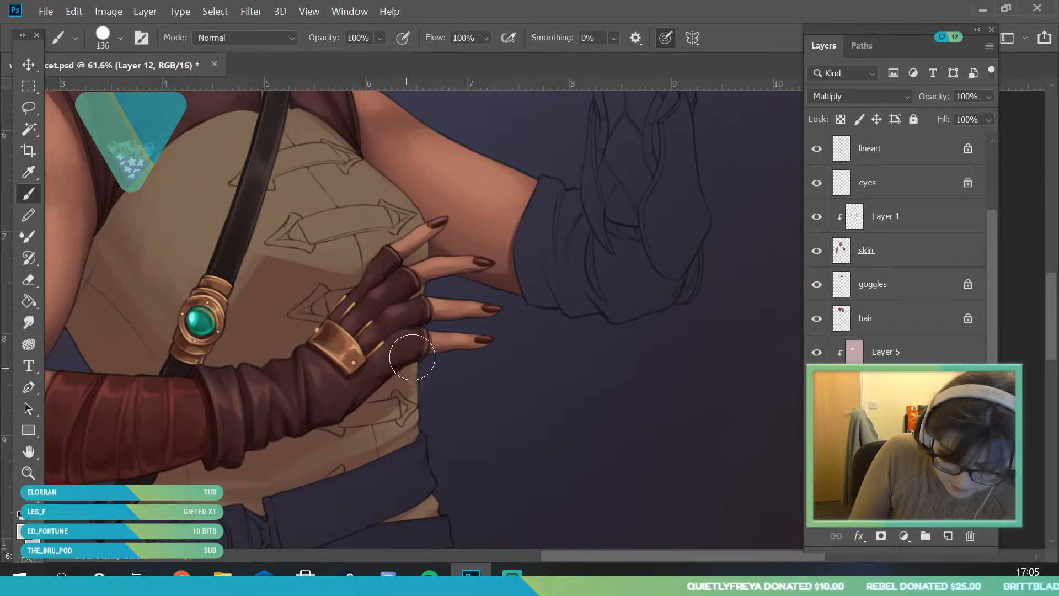
left_click(106, 44)
left_click(174, 93)
key("Return")
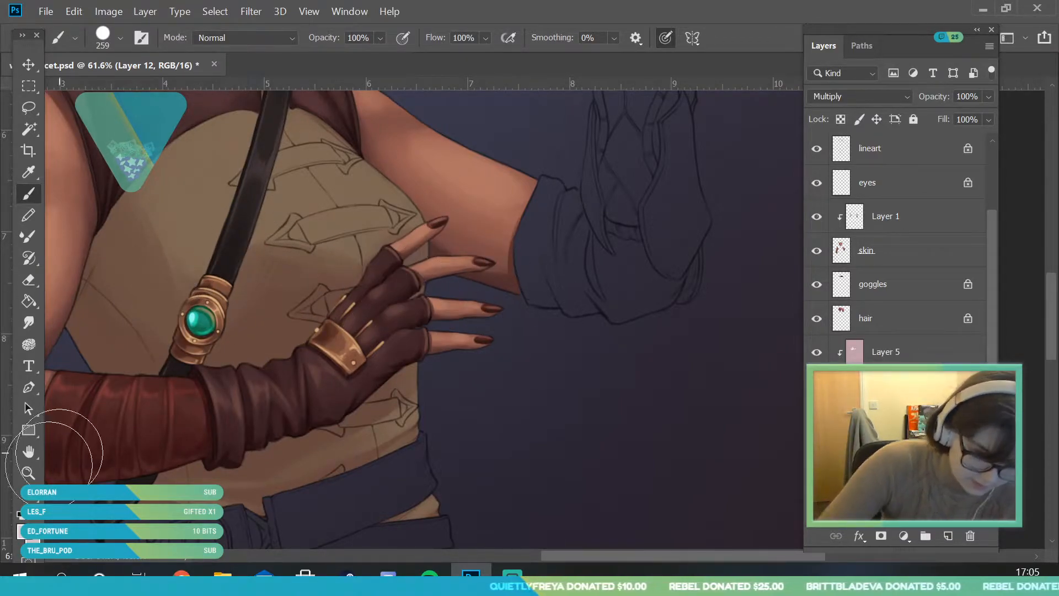
Step: Sample the light tone beside the strap above the gem buckle and blend the vest shading on that side
left_click(28, 473)
left_click_drag(275, 305, 300, 402)
left_click_drag(252, 326, 279, 390)
key("i")
left_click(221, 268)
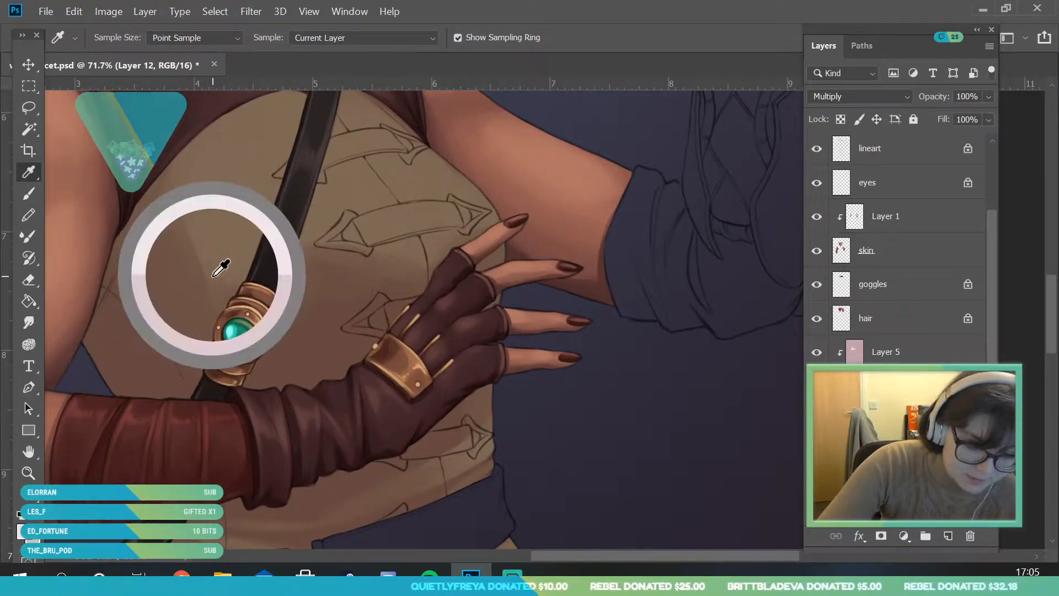
key("b")
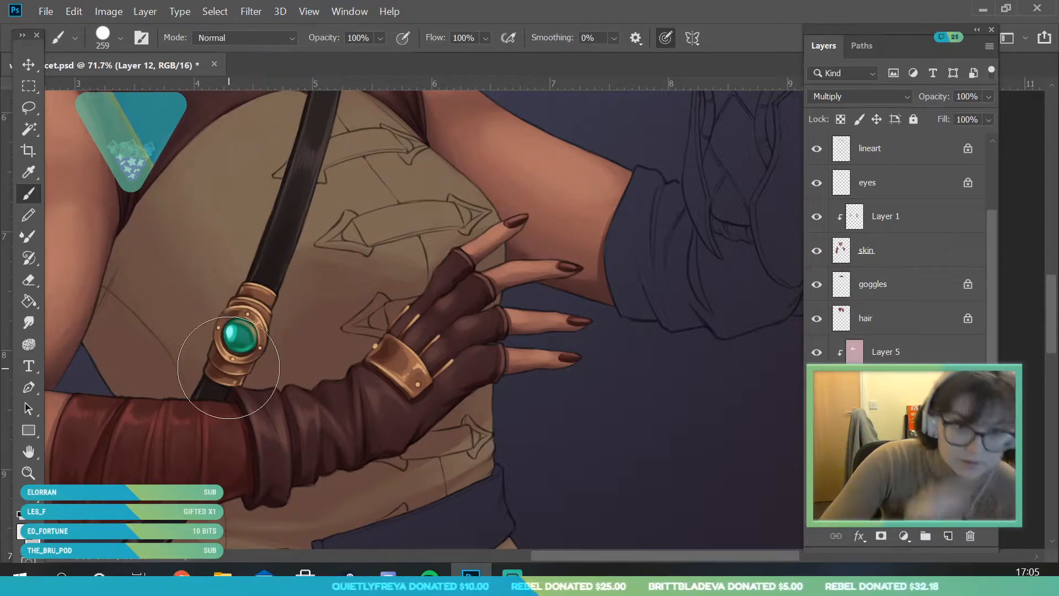
Step: Sample the mid-tone below the middle chest tab and blend the shadow between the gem buckle and the glove
key("i")
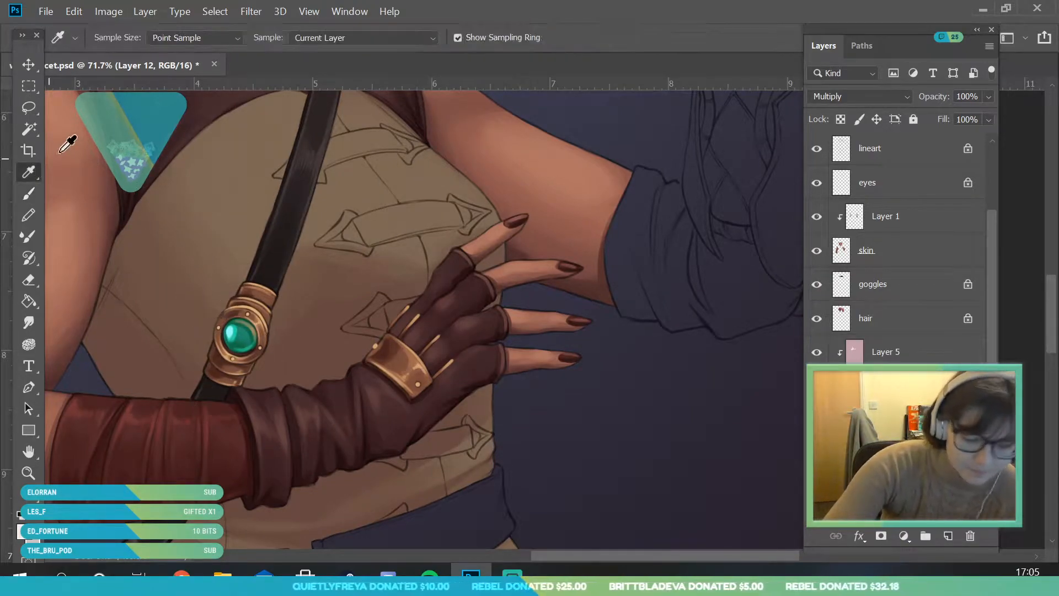
left_click(354, 284)
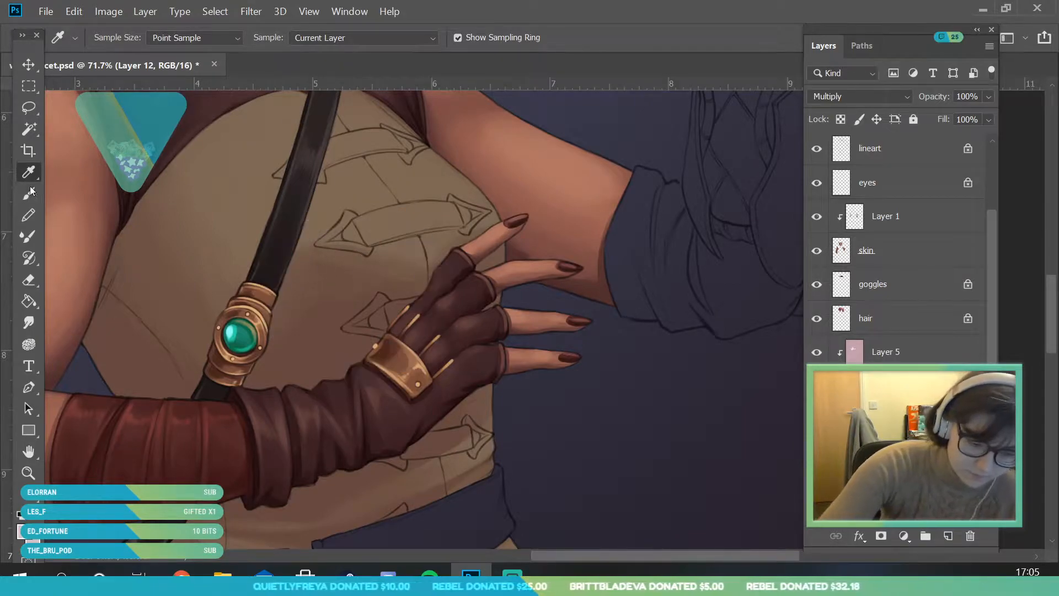
key("b")
mouse_move(401, 279)
left_mouse_down()
mouse_move(301, 276)
mouse_move(335, 266)
left_mouse_up()
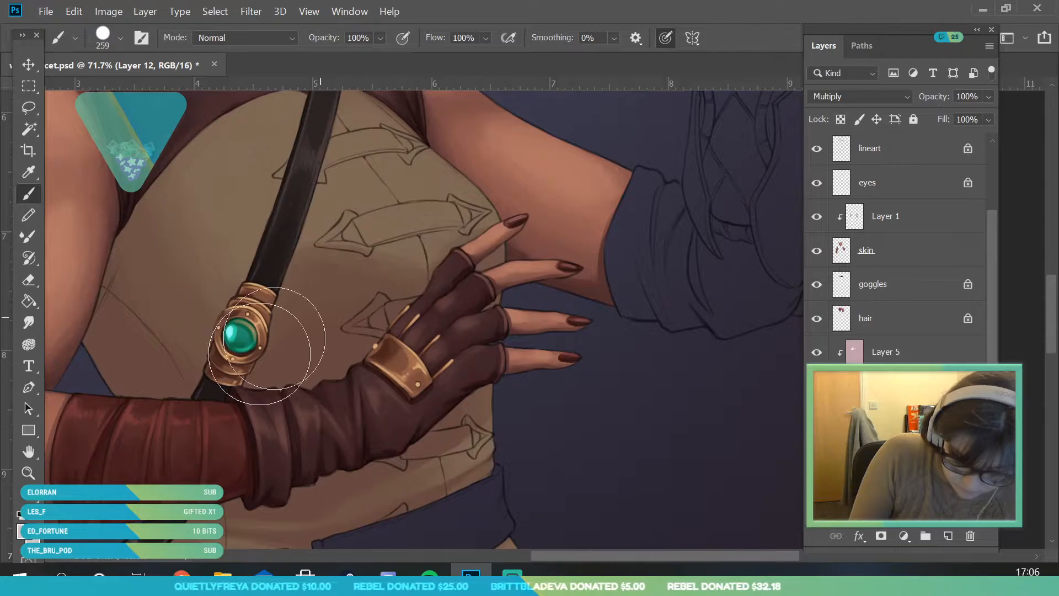
Step: Sample the tone just under the middle chest tab and reduce the brush to 133 px for further vest blending
left_click(33, 172)
left_click(397, 256)
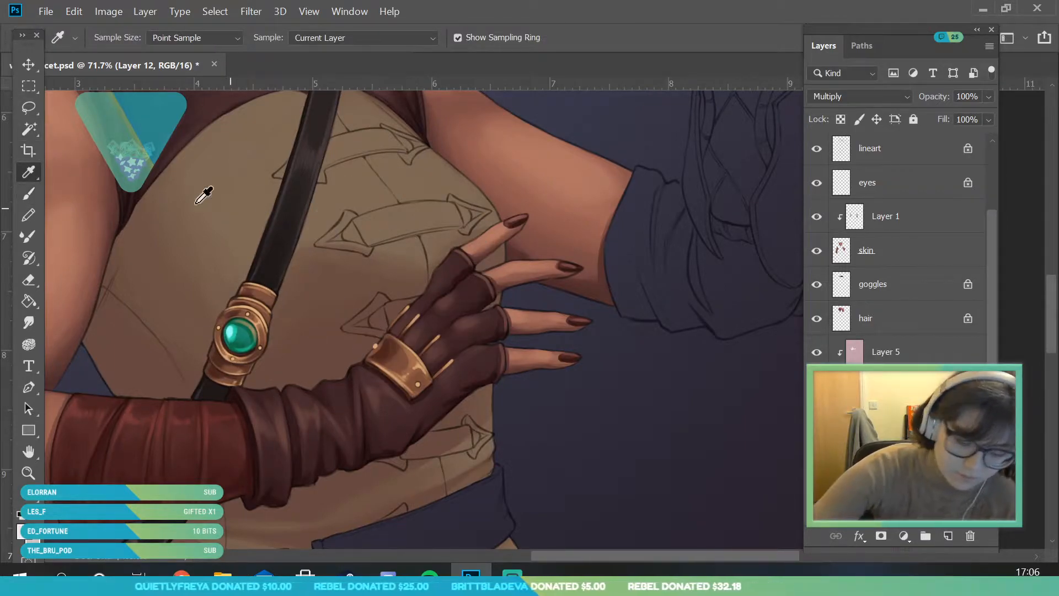
key("b")
left_click(120, 37)
left_click(349, 253)
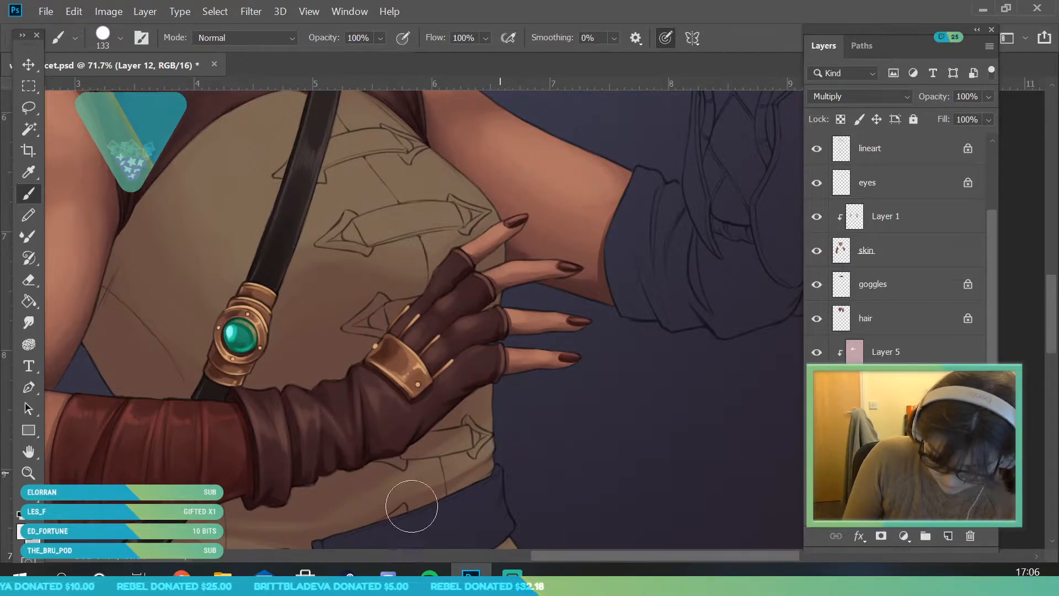
Step: Sample the shade just below the belt and paint soft fold shadows on both sides of the flap's seam
left_click(28, 473)
mouse_move(352, 285)
left_mouse_down()
mouse_move(288, 251)
mouse_move(402, 326)
left_mouse_up()
mouse_move(429, 472)
left_mouse_down()
mouse_move(461, 492)
mouse_move(452, 487)
left_mouse_up()
left_click(27, 197)
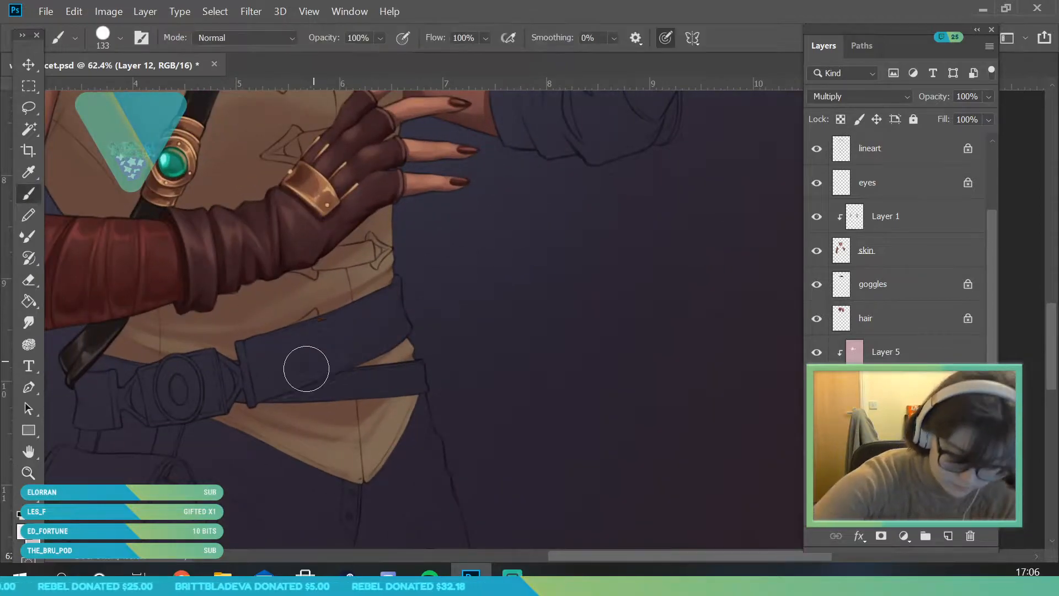
key("i")
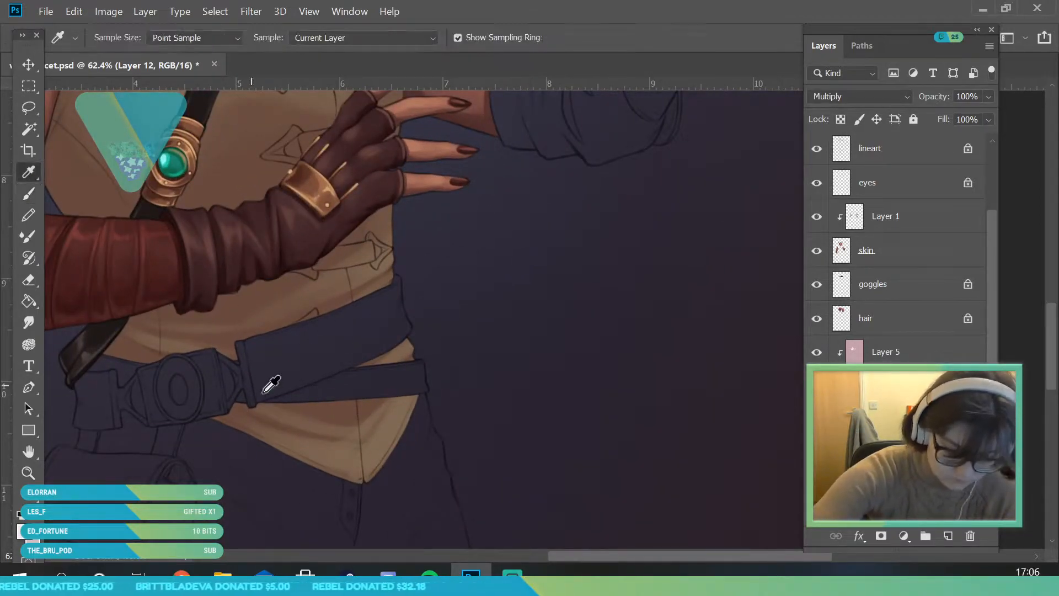
left_click_drag(274, 398, 254, 417)
key("b")
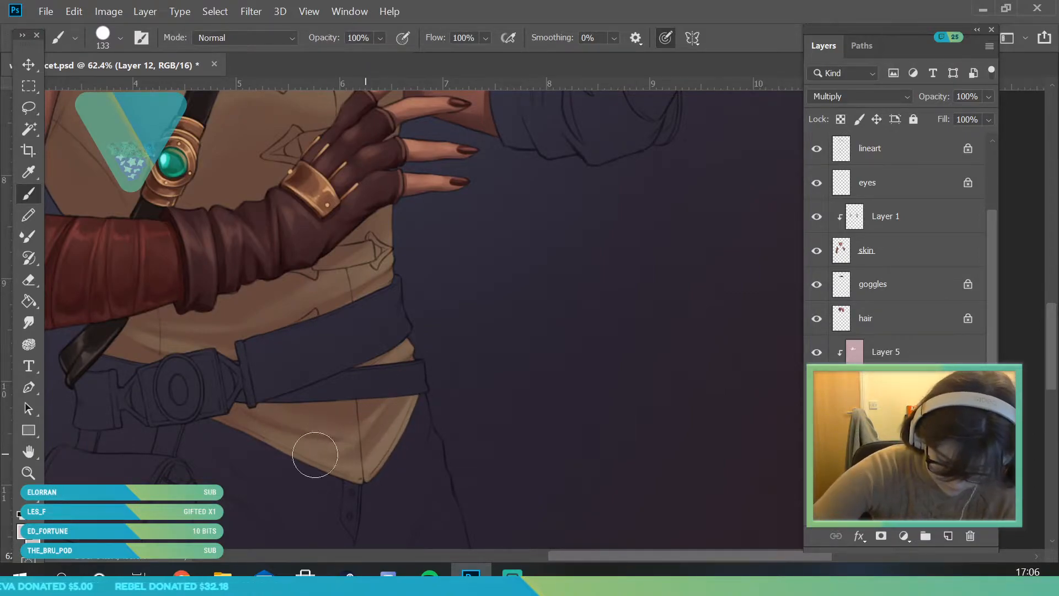
Step: Sample the tone just above the round belt buckle and blend the waist shading between the glove and the belt
key("z")
left_click_drag(177, 392, 99, 393)
left_click_drag(355, 273, 265, 274)
left_click_drag(388, 284, 436, 284)
left_click_drag(339, 416, 381, 414)
left_click_drag(307, 437, 86, 311)
key("i")
left_click(166, 381)
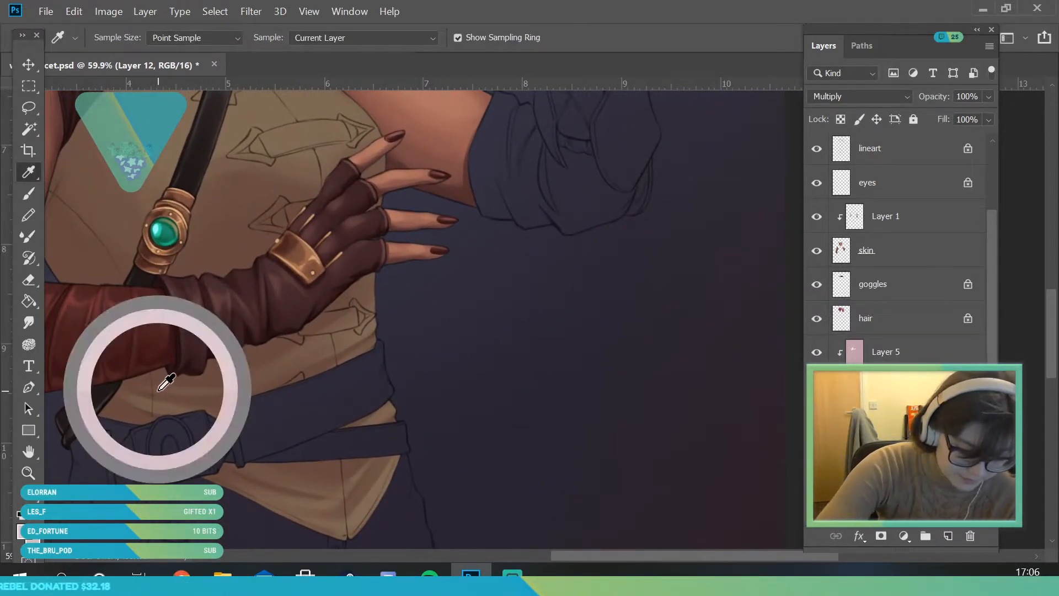
key("b")
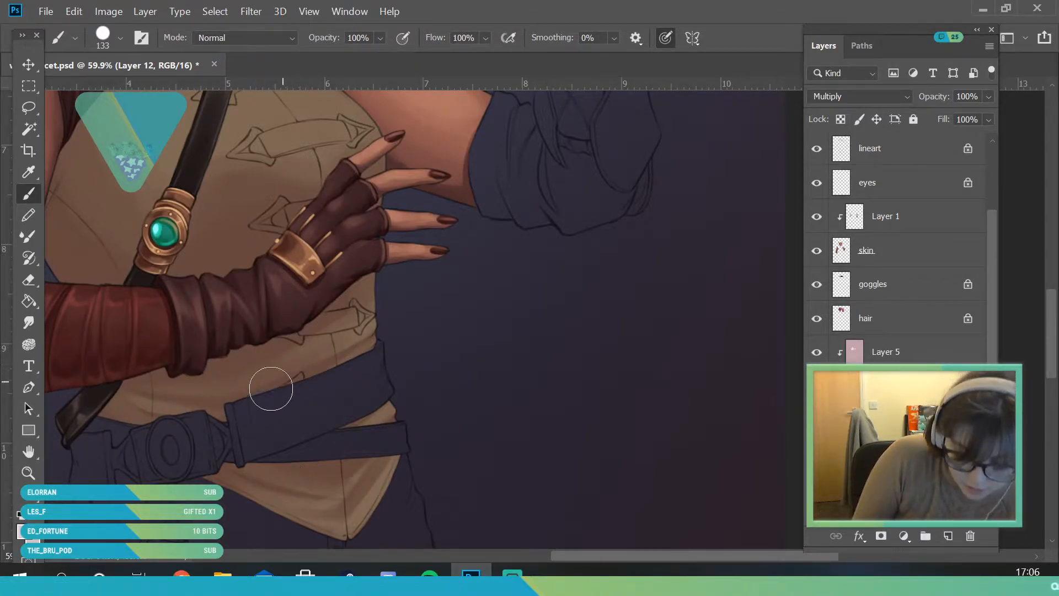
Step: Reduce the brush to 61 px, sample the shade just under the glove cuff and refine the waist folds above the belt
left_click(119, 39)
left_click_drag(154, 93, 142, 94)
key("Return")
key("alt")
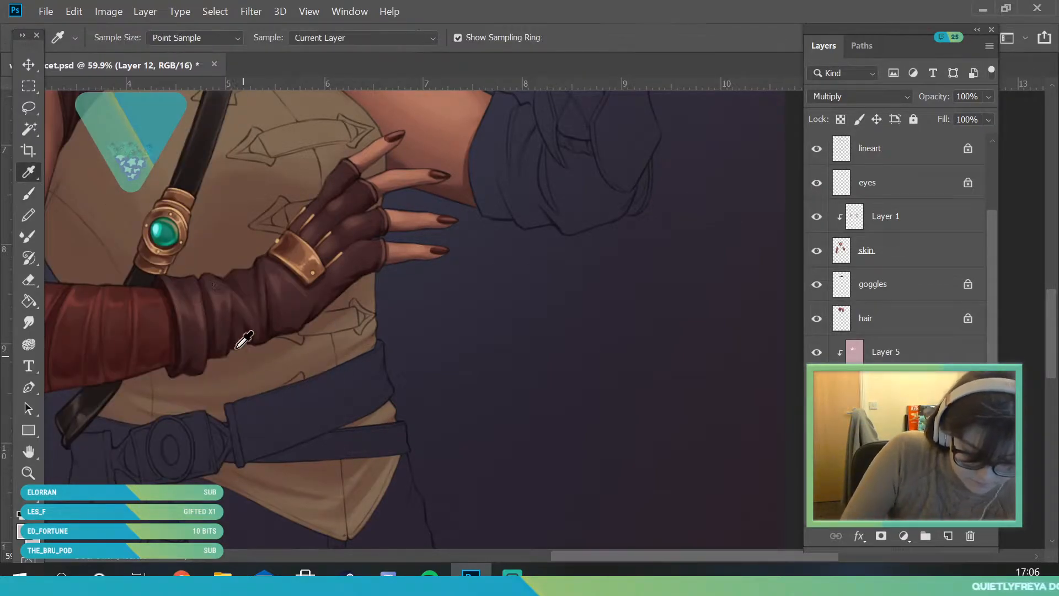
left_click(32, 189)
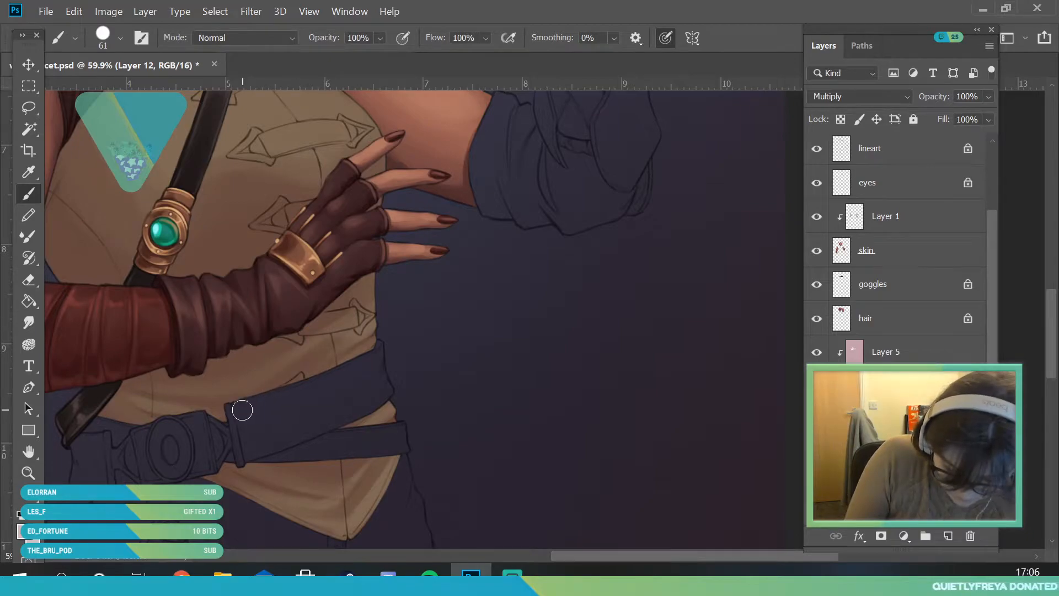
Step: Reduce the brush to 23 px and paint a cast shadow under the middle chest tab's pointed end
left_click(28, 473)
left_click_drag(307, 369, 275, 442)
left_click_drag(331, 276, 348, 338)
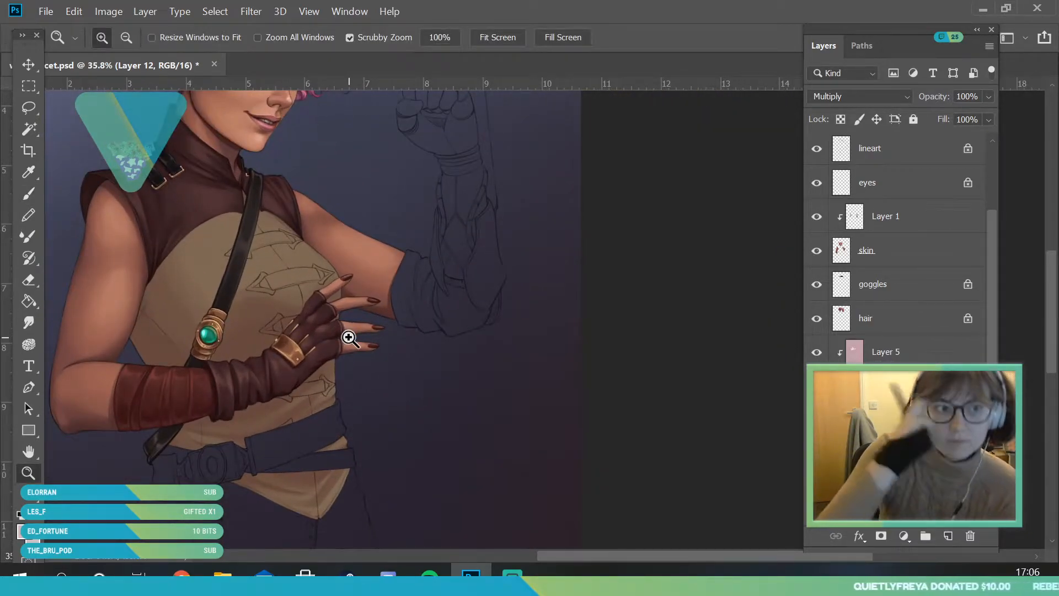
left_click_drag(365, 270, 327, 373)
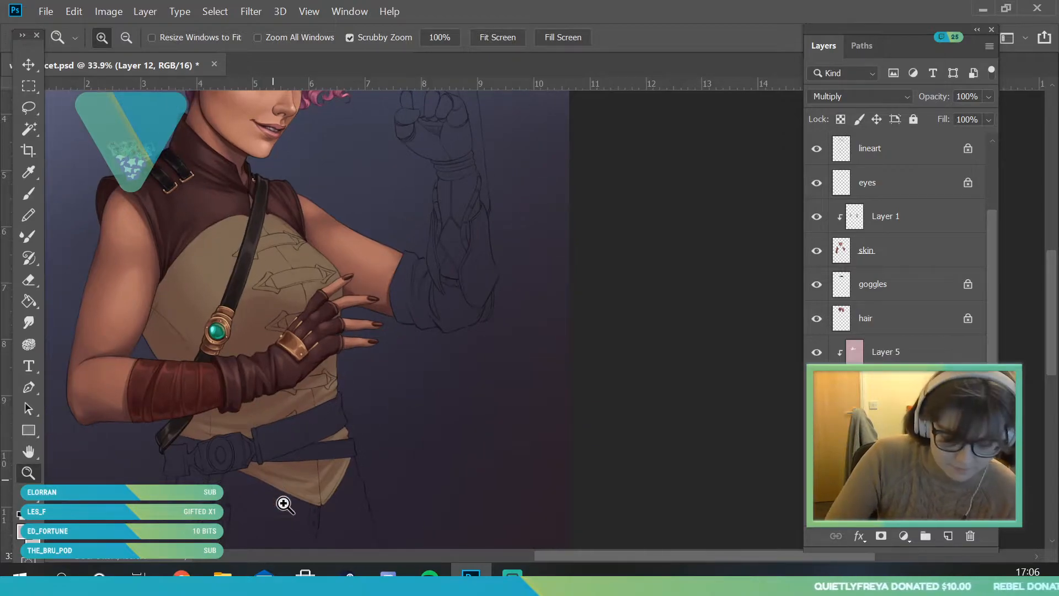
left_click_drag(273, 480, 350, 447)
left_click_drag(153, 216, 168, 221)
left_click(34, 188)
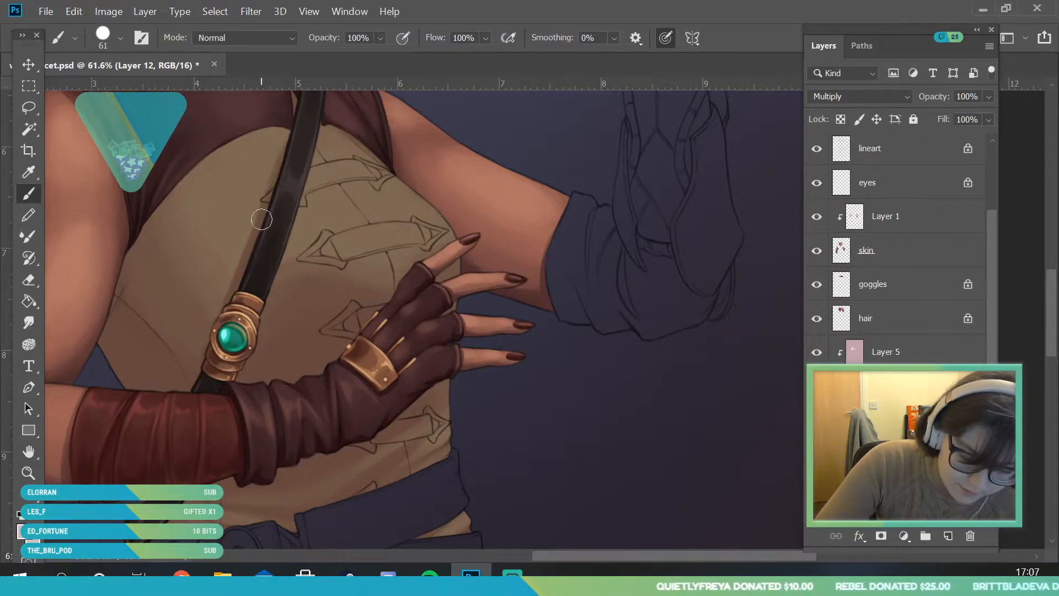
left_click(120, 37)
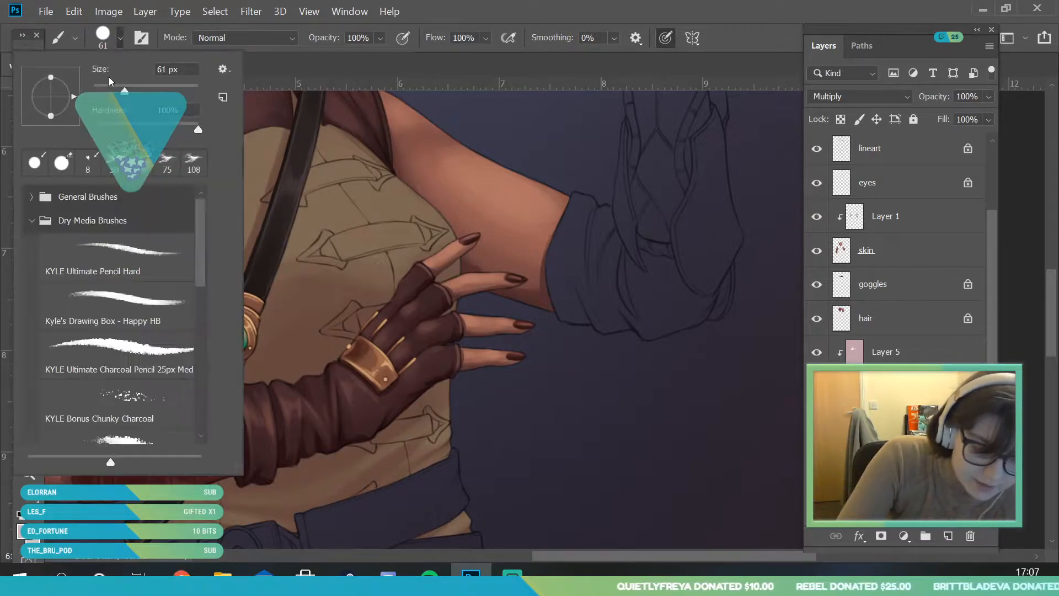
key("Return")
key("z")
mouse_move(319, 248)
left_mouse_down()
mouse_move(270, 260)
mouse_move(367, 242)
left_mouse_up()
key("b")
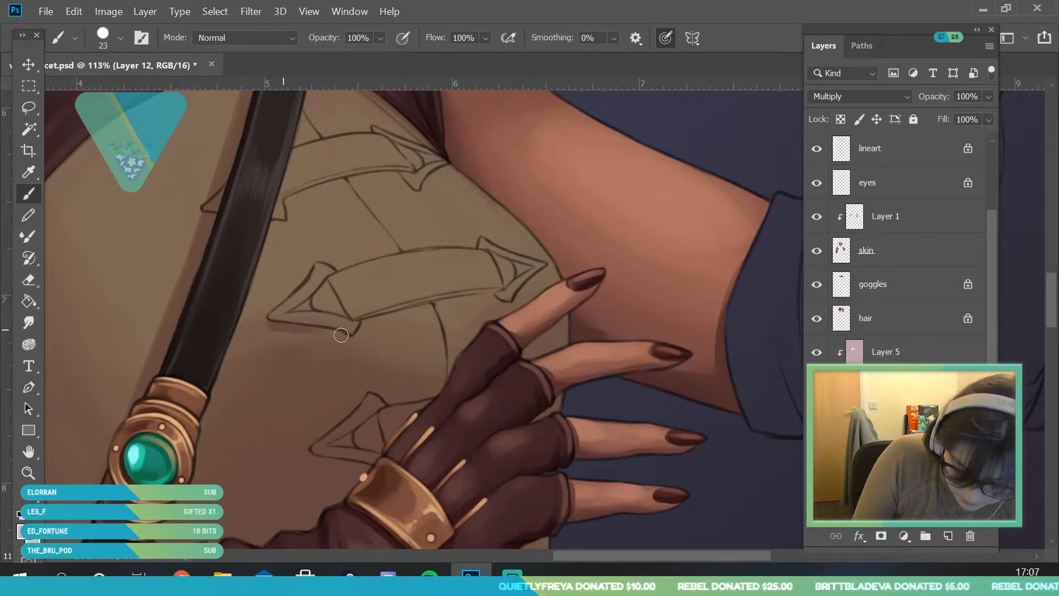
Step: Set the brush to 12 px and paint thin shadows along the undersides of the chest tabs and the seams between them
left_click(119, 38)
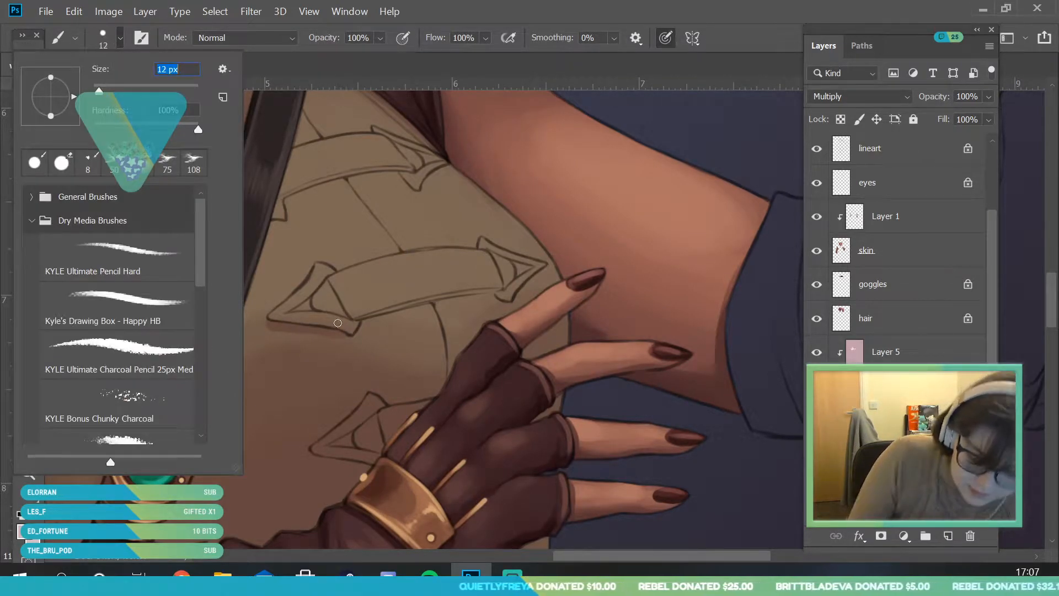
key("Return")
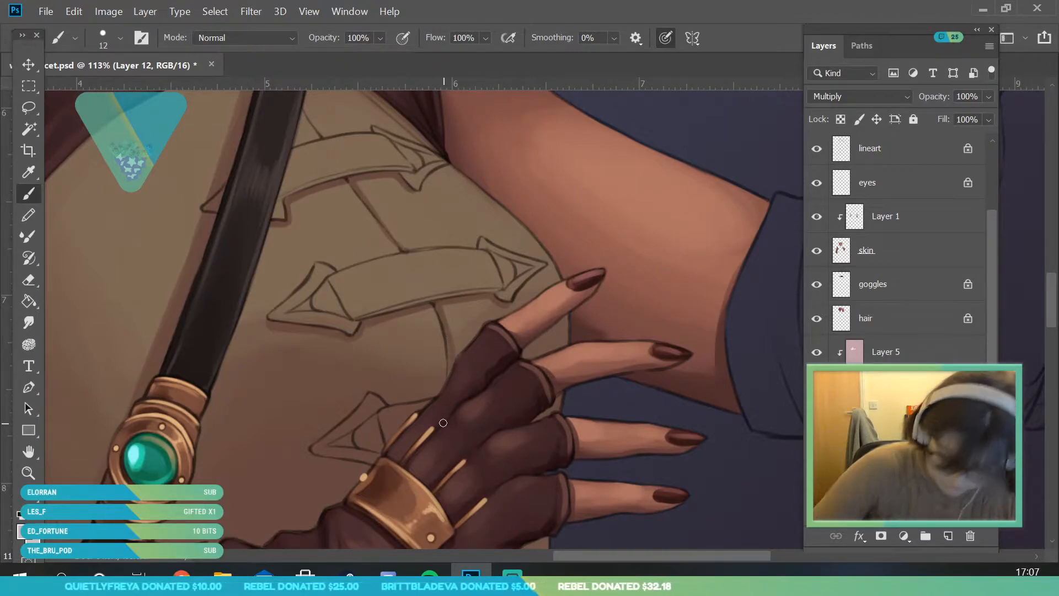
key("z")
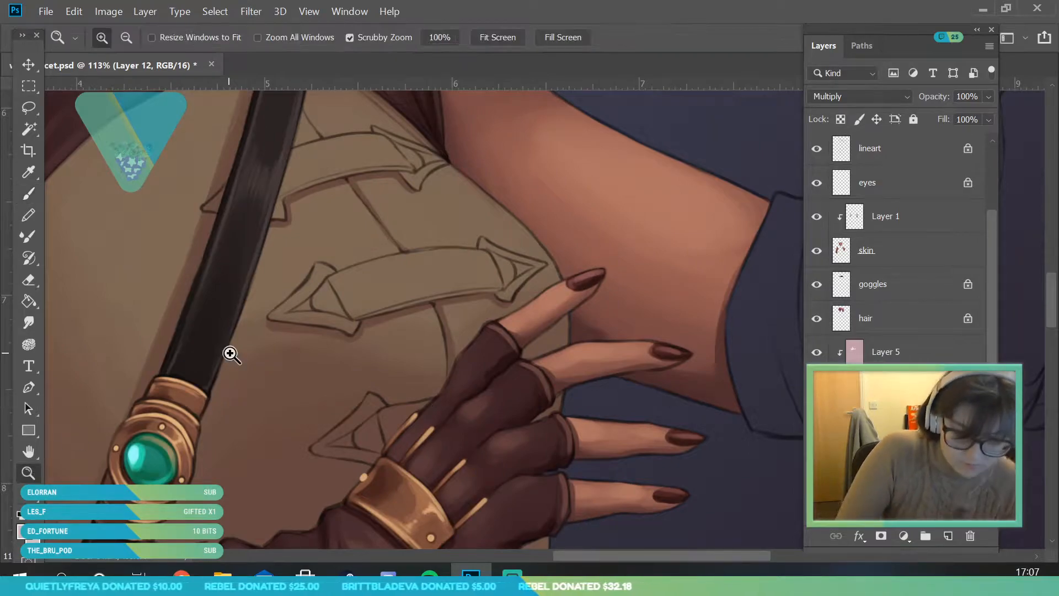
left_click_drag(229, 353, 184, 352)
left_click_drag(208, 163, 243, 163)
key("b")
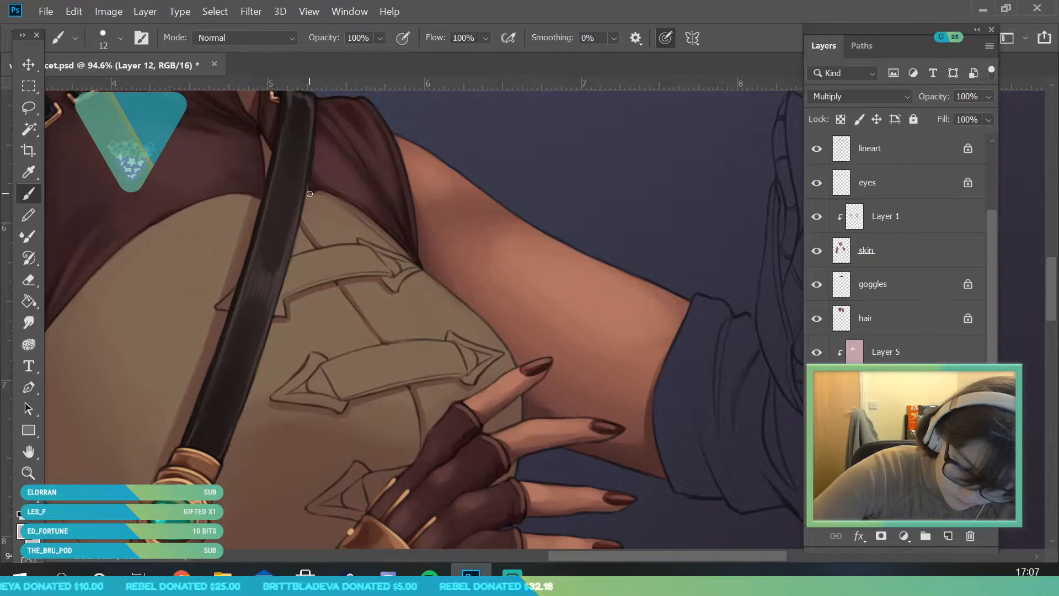
Step: Set the brush to 42 px and shade the tan vest's upper edge beneath the dark brown collar piece
left_click(23, 473)
left_click_drag(323, 328, 268, 402)
left_click_drag(288, 314, 312, 350)
left_click(28, 194)
left_click(120, 42)
left_click_drag(111, 90, 124, 90)
key("Return")
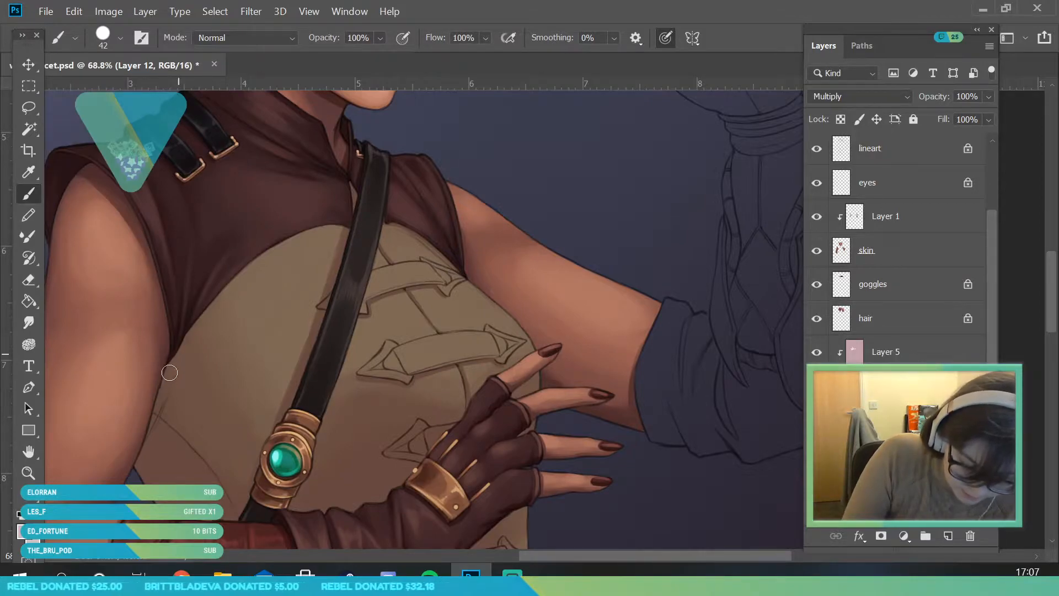
left_click_drag(200, 322, 334, 226)
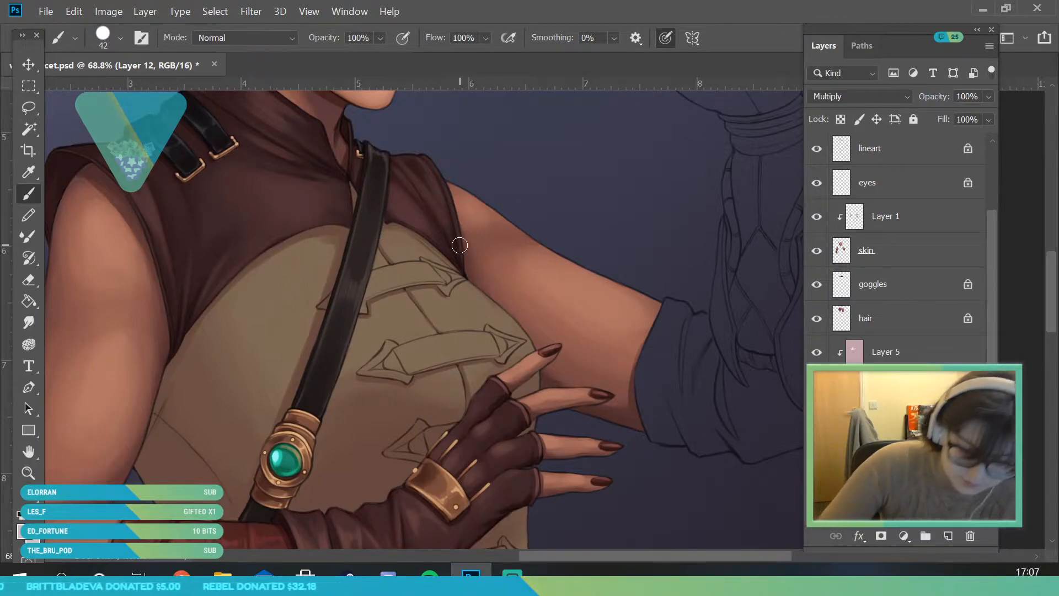
Step: Set the brush to 77 px and blend soft shading across the cloth flap below the belt
left_click(36, 472)
left_click_drag(257, 304, 149, 304)
left_click_drag(402, 436, 370, 436)
mouse_move(377, 378)
left_mouse_down()
mouse_move(371, 518)
mouse_move(378, 463)
left_mouse_up()
left_click(28, 194)
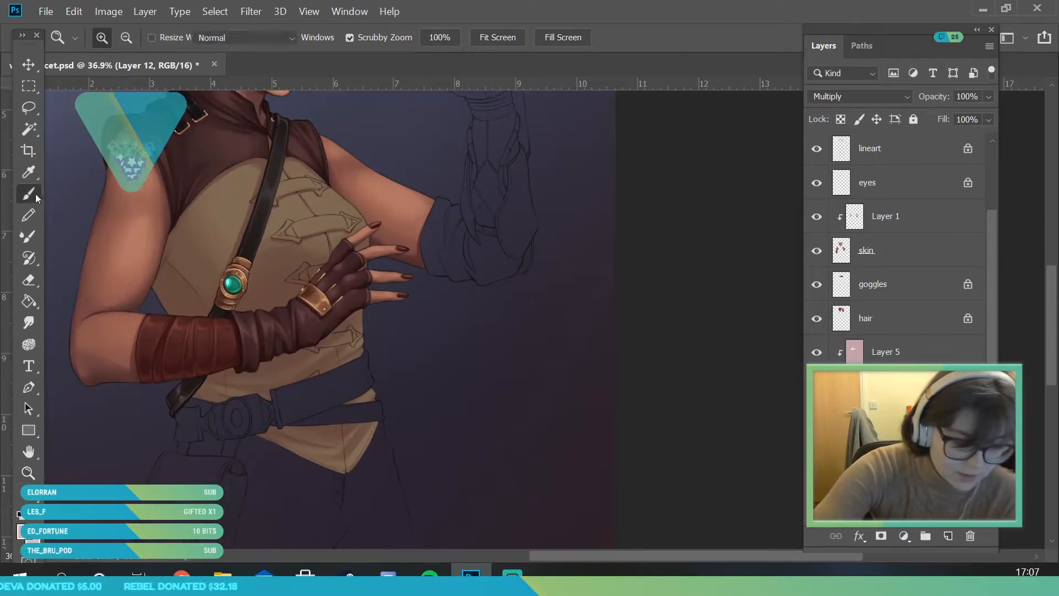
left_click(120, 38)
left_click(132, 86)
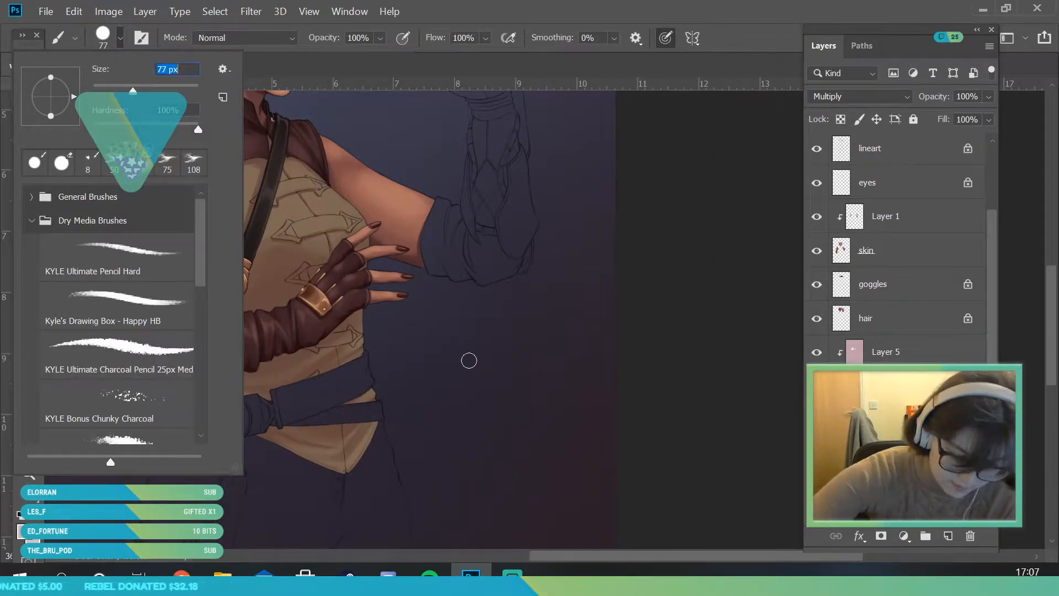
key("Return")
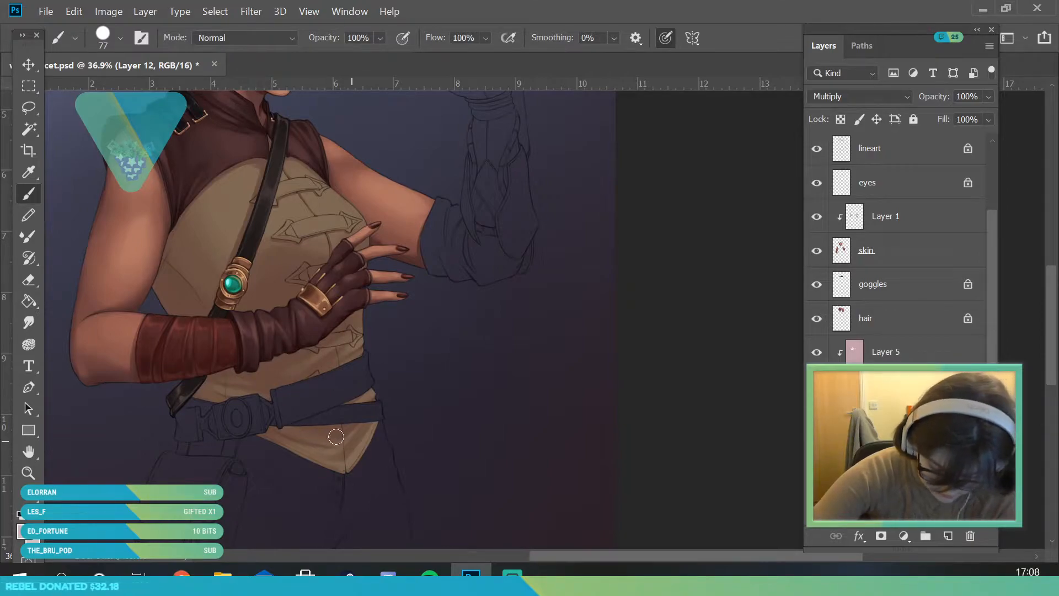
key("ctrl+space")
left_click_drag(342, 490, 371, 518)
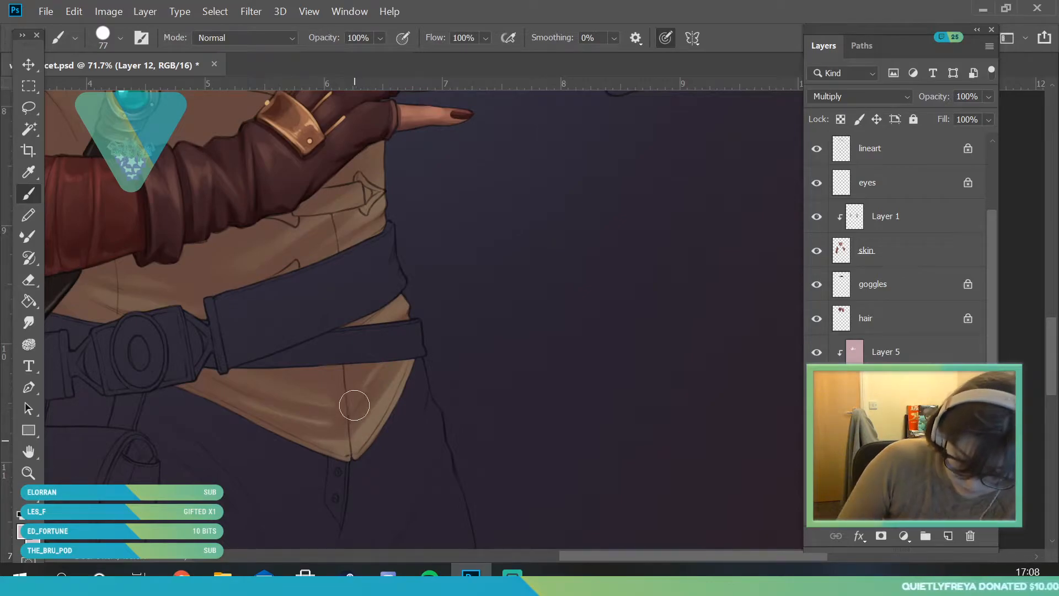
Step: Refine the flap's seam with a 28 px brush, sample the tone beside it and blend with a 72 px brush
left_click(103, 35)
key("Return")
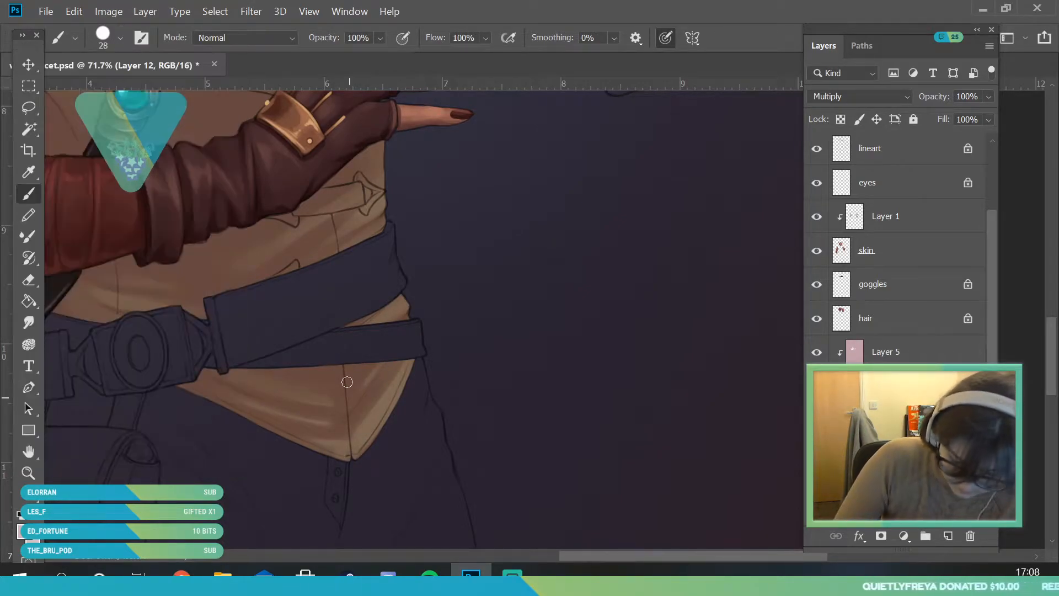
left_click(41, 165)
left_click(321, 402)
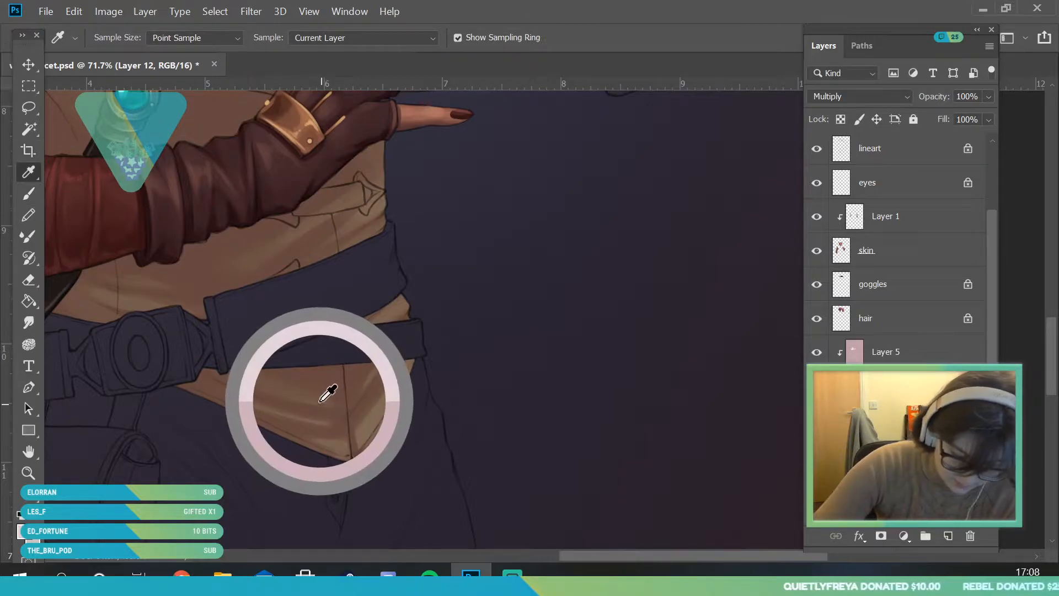
left_click(33, 193)
left_click(114, 39)
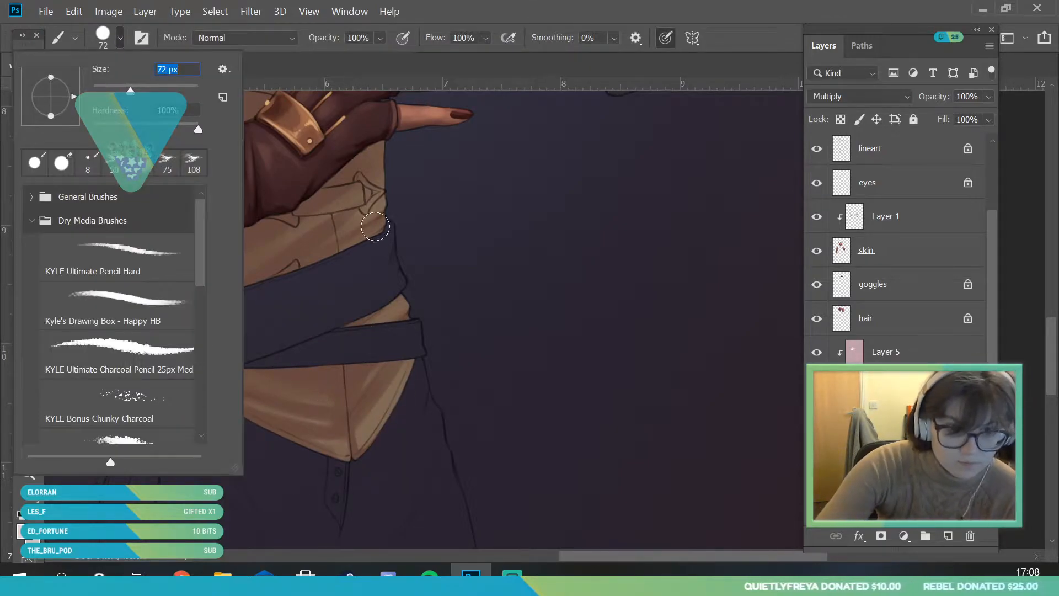
key("Return")
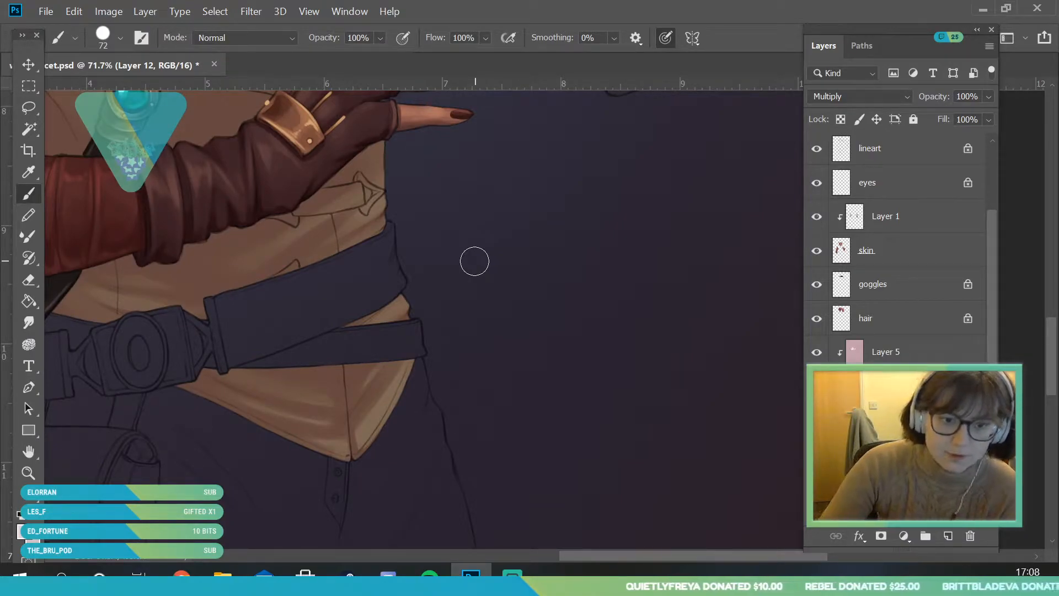
Step: Examine the General Brushes presets and the current brush's tip shape and Transfer settings
left_click(28, 473)
left_click_drag(348, 440, 265, 440)
left_click_drag(350, 193, 421, 232)
left_click(28, 193)
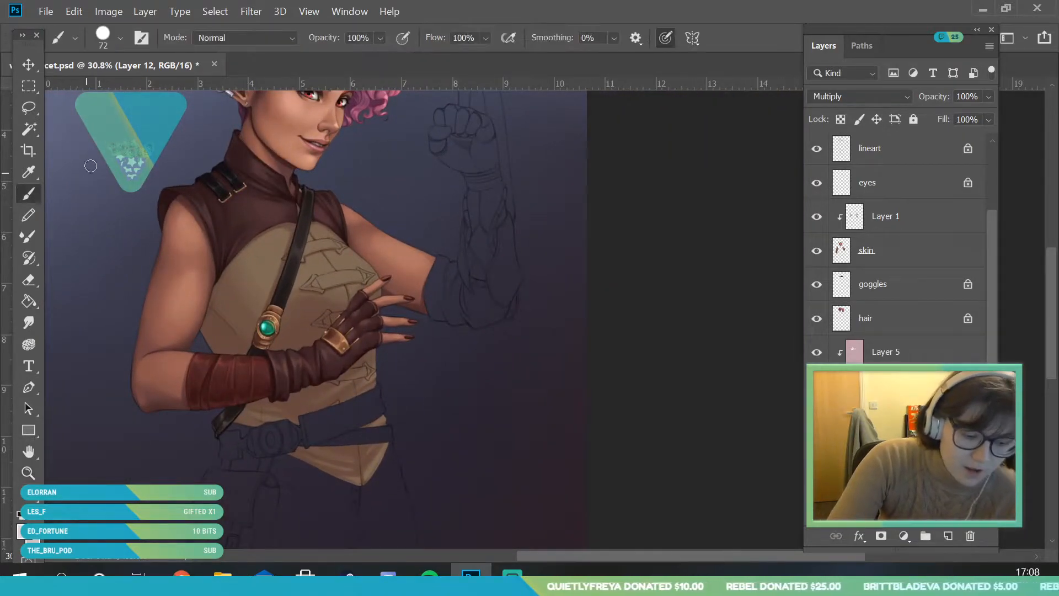
left_click(121, 44)
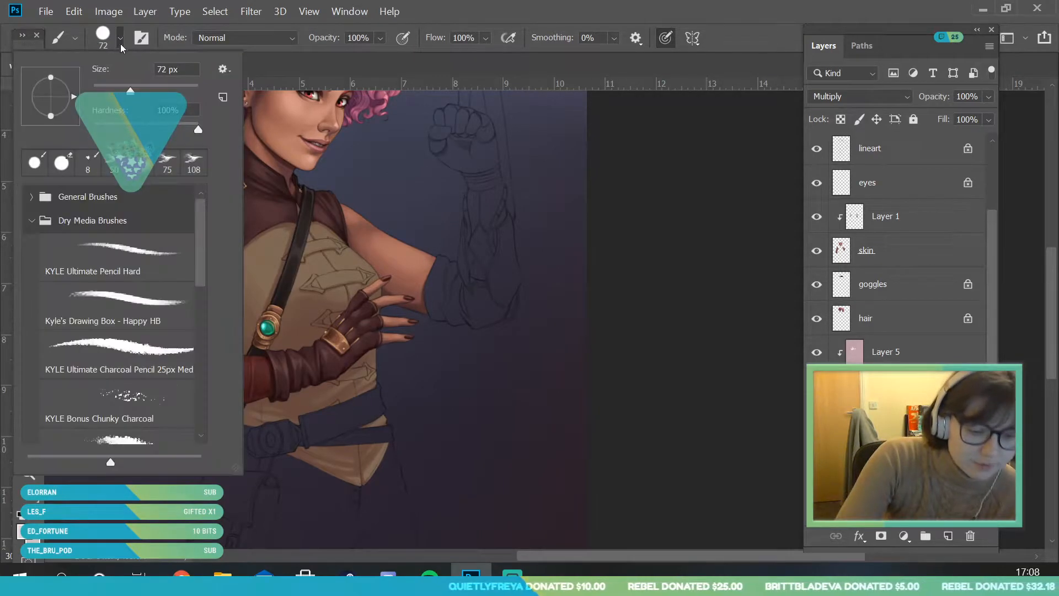
left_click(89, 222)
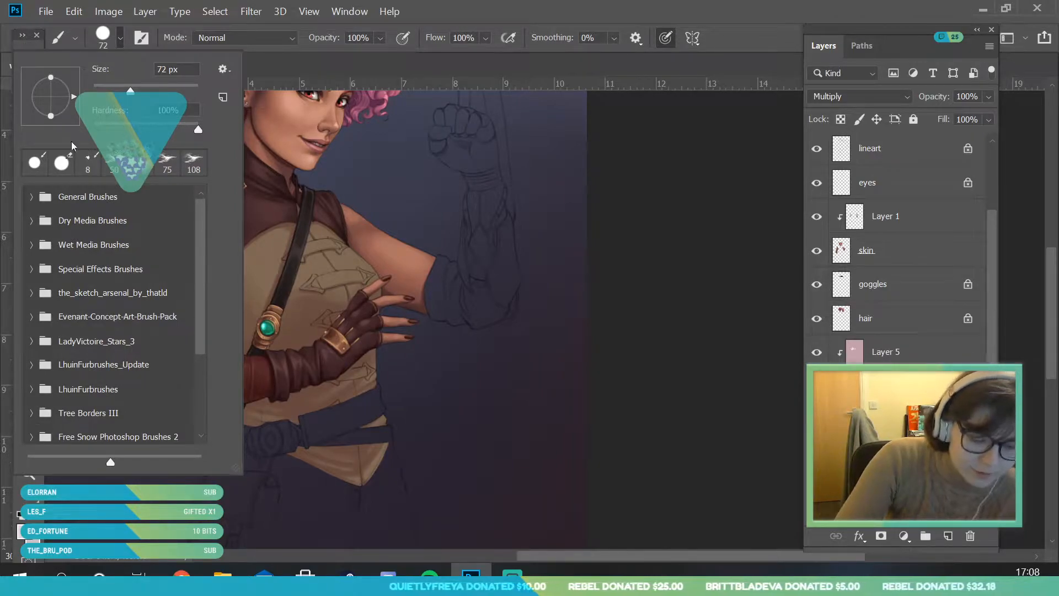
left_click(32, 198)
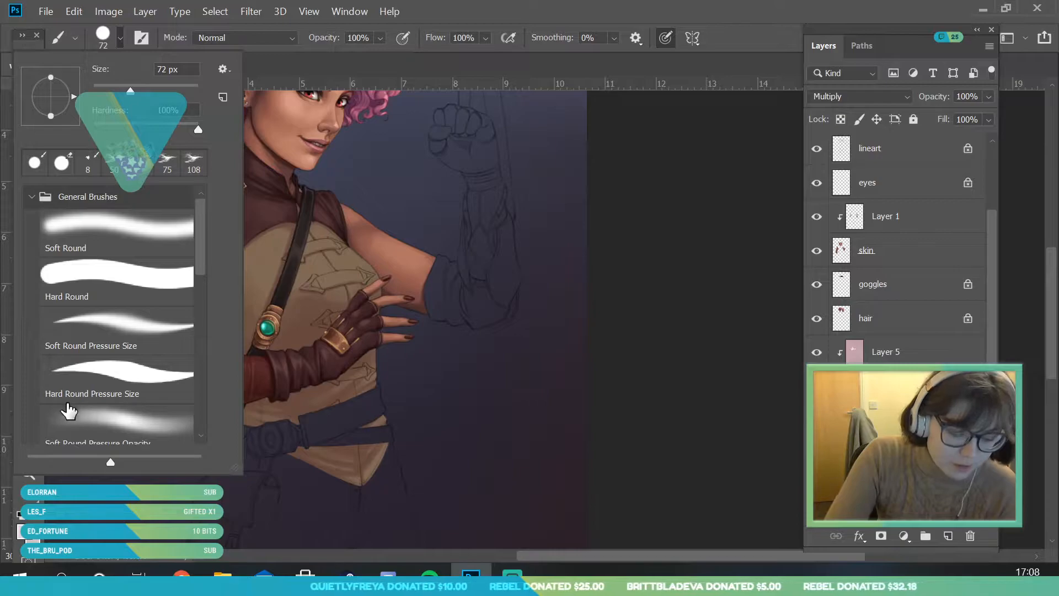
left_click(140, 42)
left_click(141, 42)
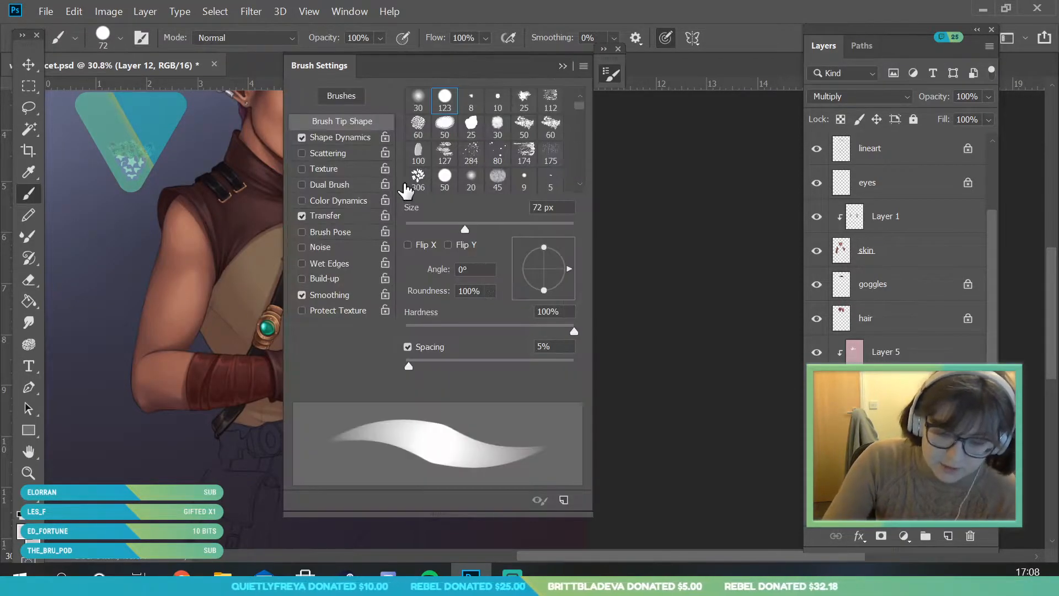
left_click(336, 216)
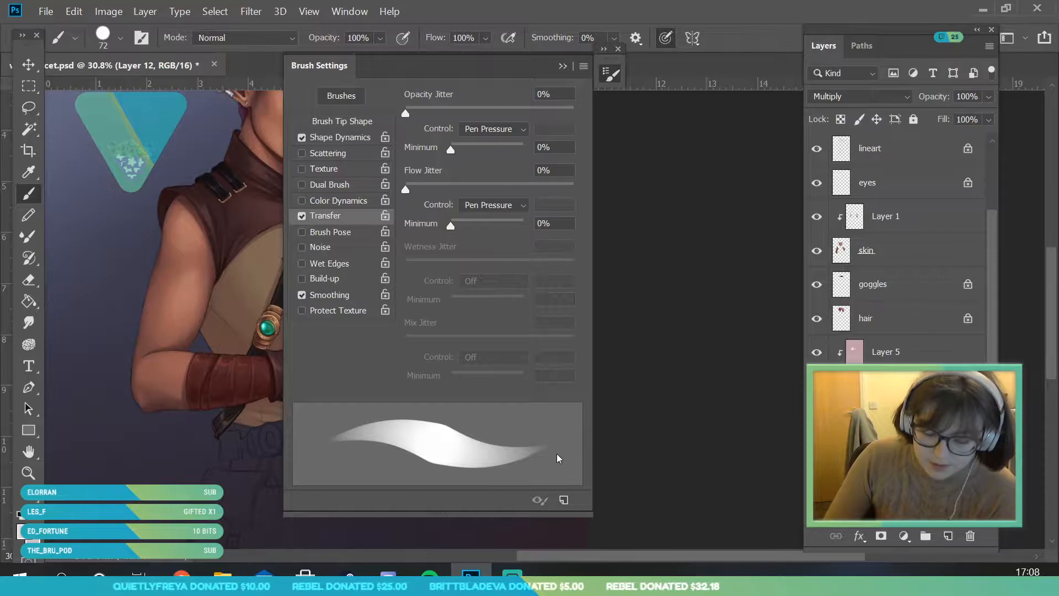
left_click(619, 49)
Step: Sample the flap's tone below the belt buckle and blend its folds with a 99 px brush
left_click(28, 473)
mouse_move(402, 389)
left_mouse_down()
mouse_move(384, 420)
mouse_move(392, 496)
mouse_move(343, 473)
left_mouse_up()
key("i")
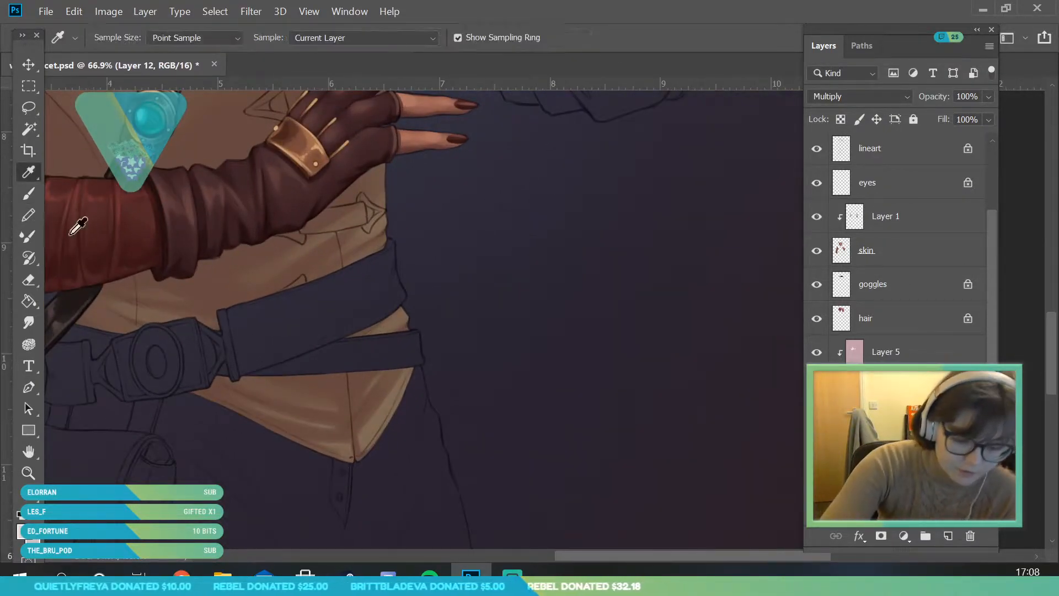
left_click(259, 397)
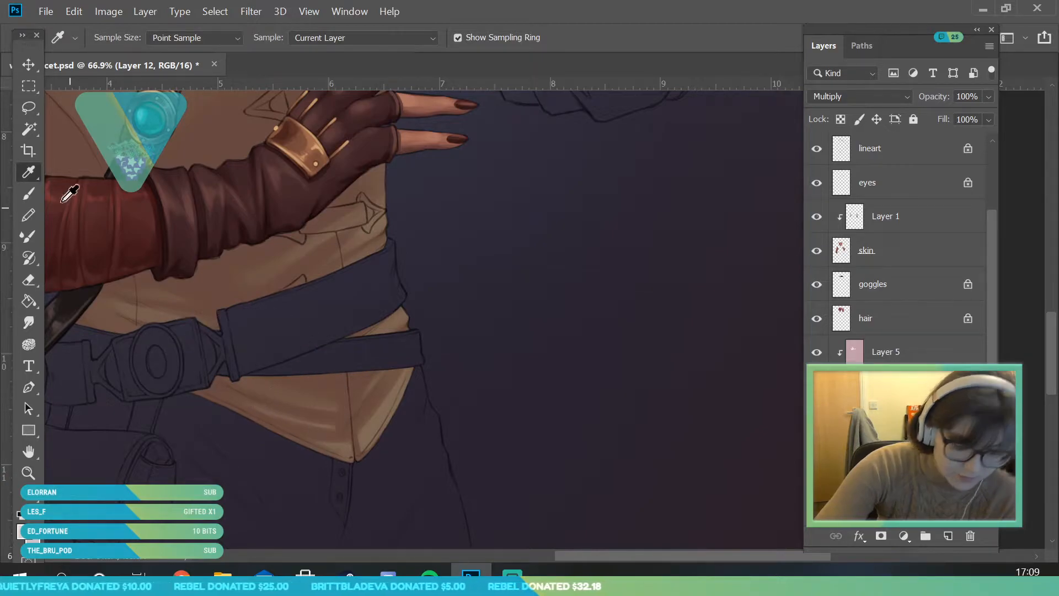
key("b")
left_click(119, 37)
left_click(479, 433)
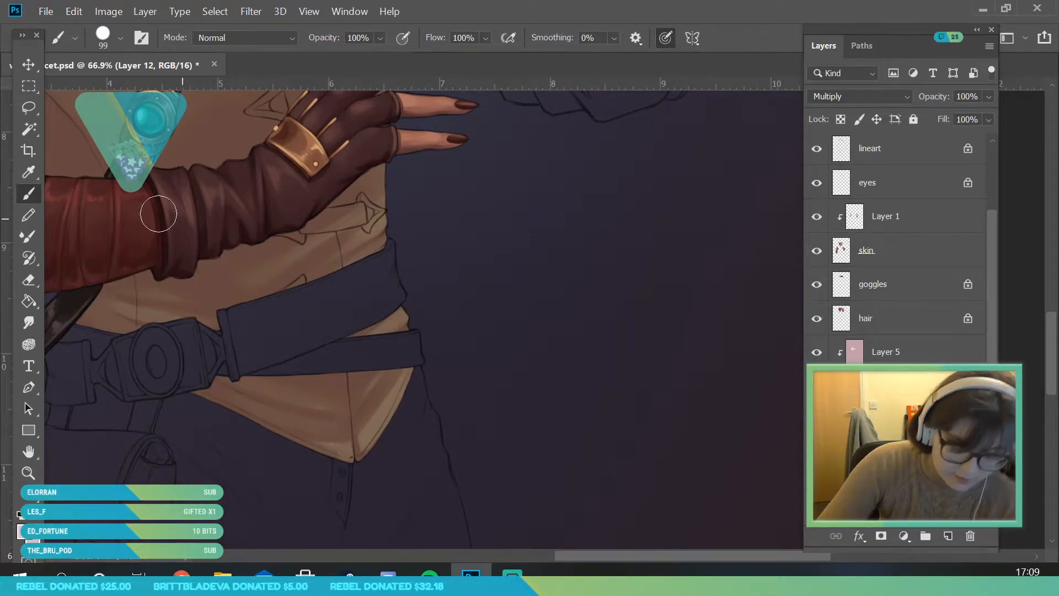
Step: Sample the tone just below the belt on the flap's outer side and soften the shading between seam and edge
key("i")
left_click(378, 365)
key("b")
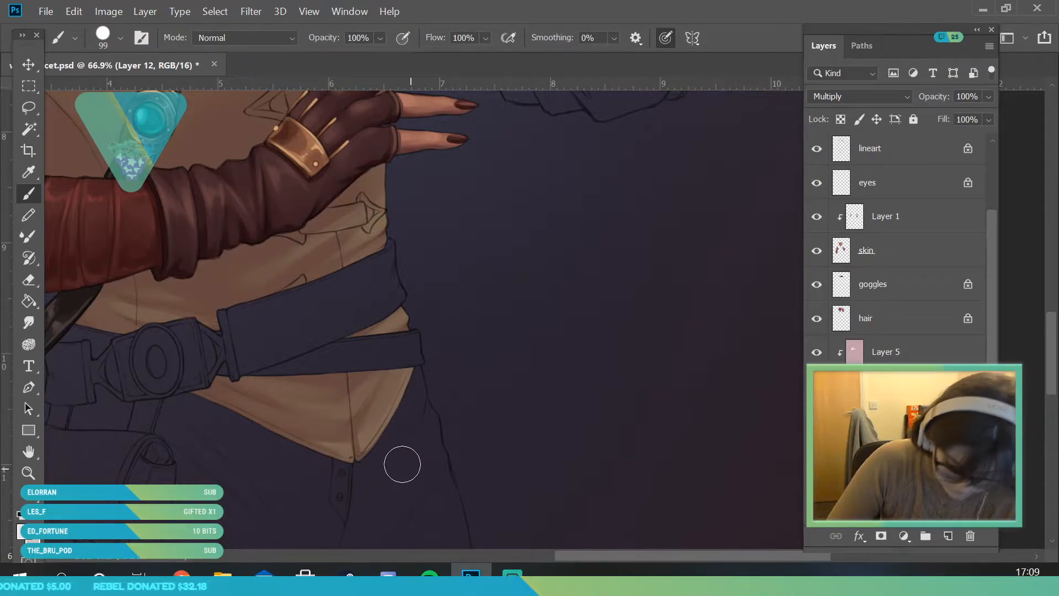
key("i")
key("b")
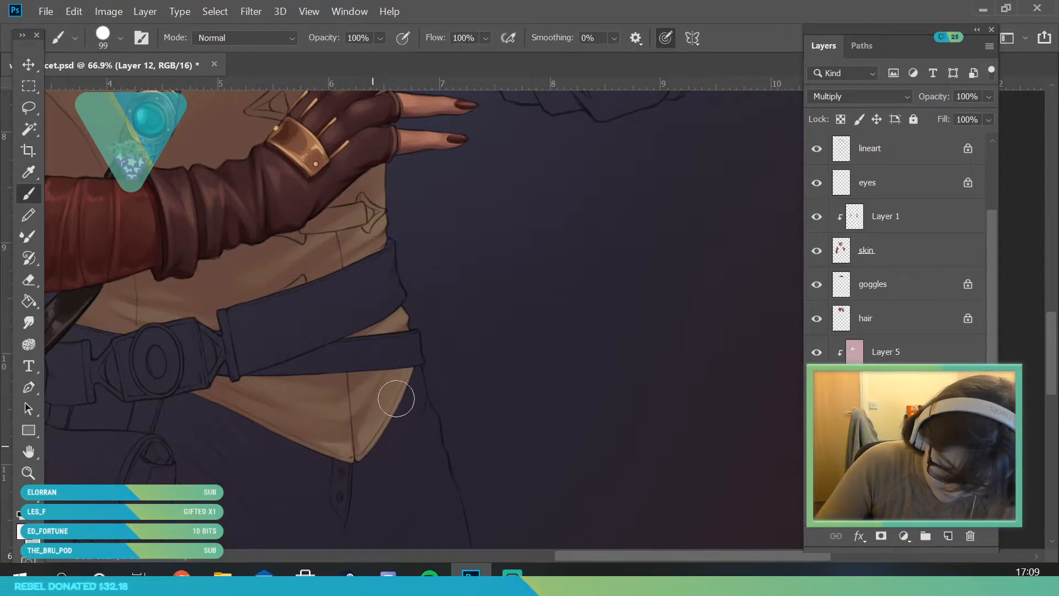
left_click(28, 473)
left_click_drag(323, 374, 266, 389)
left_click_drag(330, 235, 346, 287)
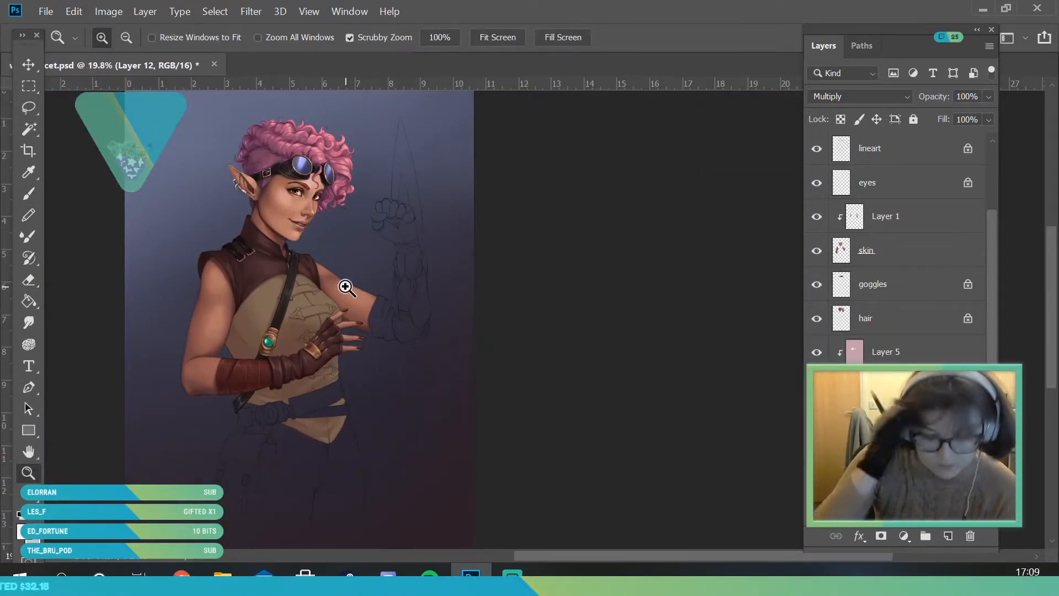
Step: Sample the vest's tone below the glove, pick a new shade from it and shade the vest with a 259 px brush
left_click_drag(350, 352, 350, 450)
key("i")
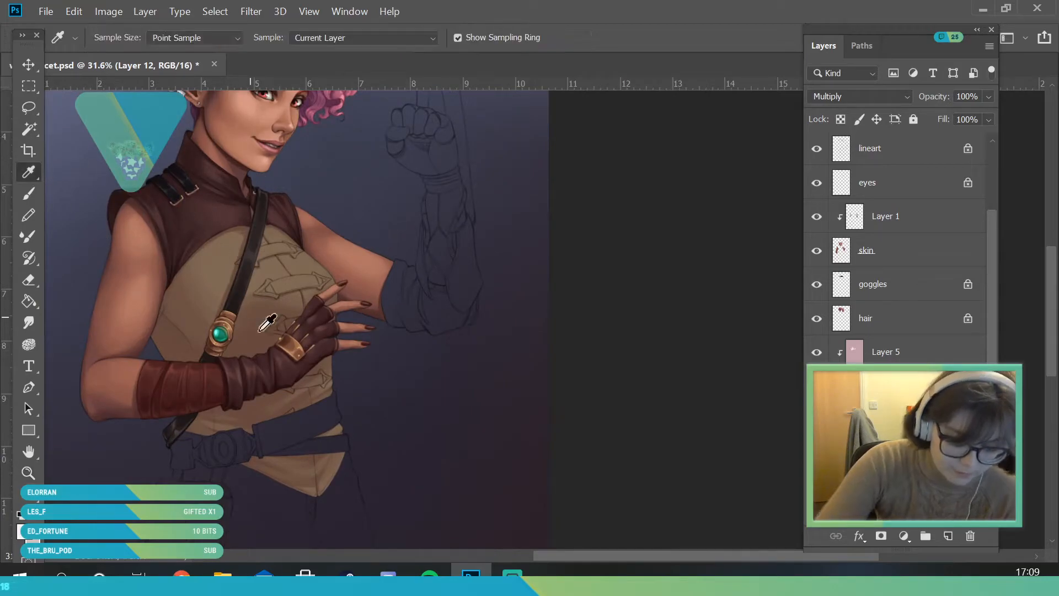
left_click(260, 402)
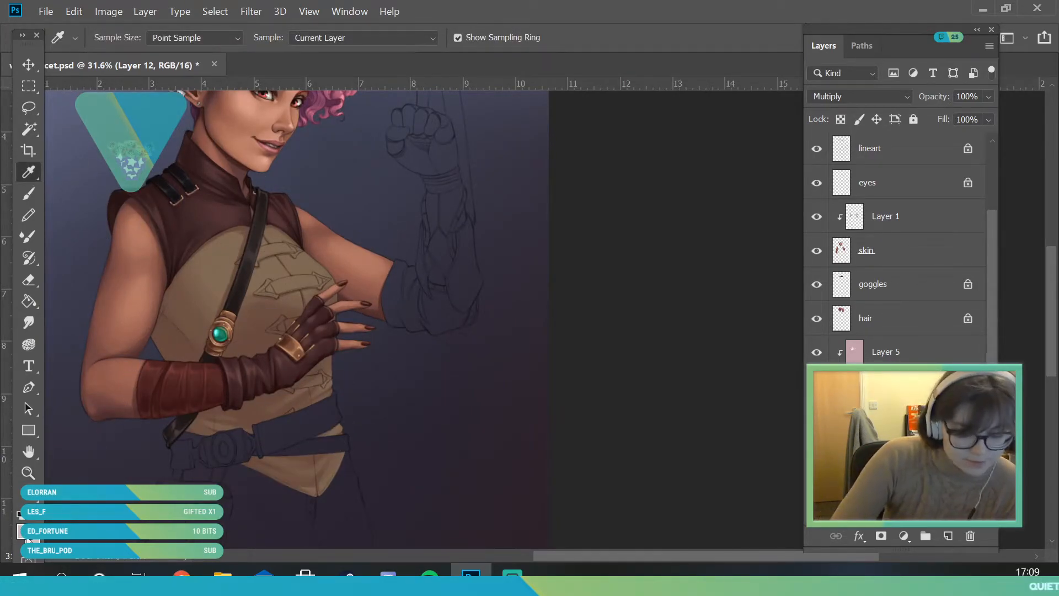
left_click(26, 536)
left_click(592, 165)
left_click_drag(592, 165, 592, 170)
left_click(911, 98)
left_click(28, 473)
mouse_move(173, 385)
left_mouse_down()
mouse_move(161, 428)
mouse_move(175, 420)
left_mouse_up()
left_click(30, 196)
left_click(120, 37)
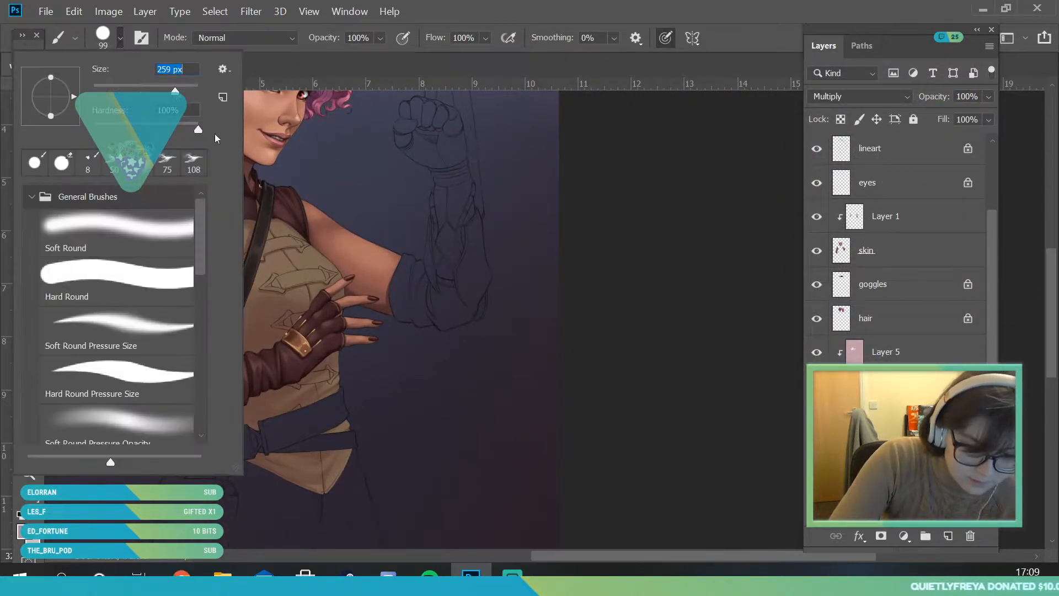
left_click(362, 177)
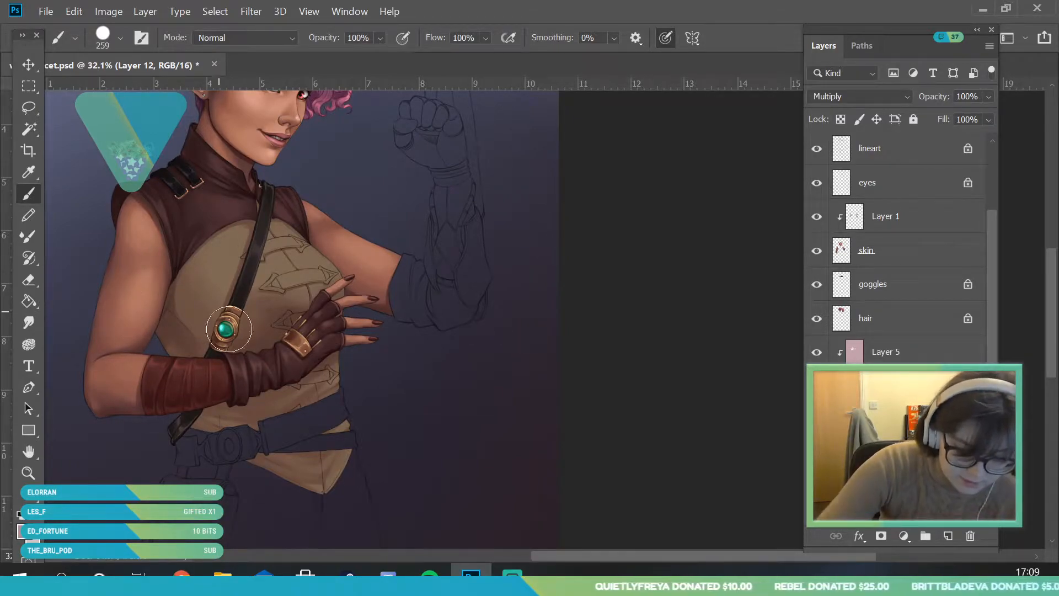
Step: Refine the vest's shading around the strap buckle with a 40 px brush
left_click(120, 37)
left_click(115, 86)
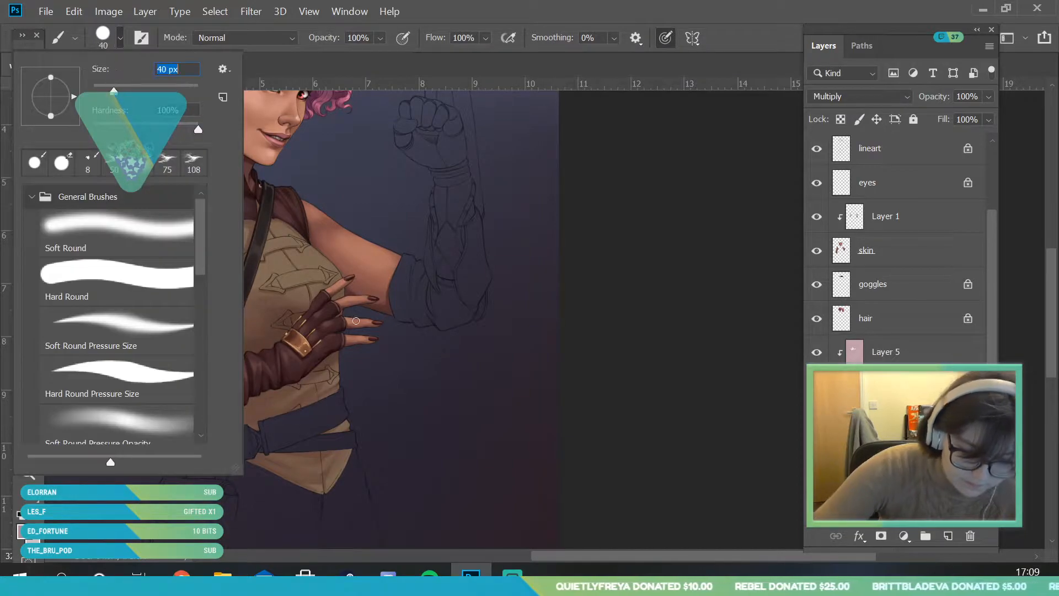
left_click(258, 320)
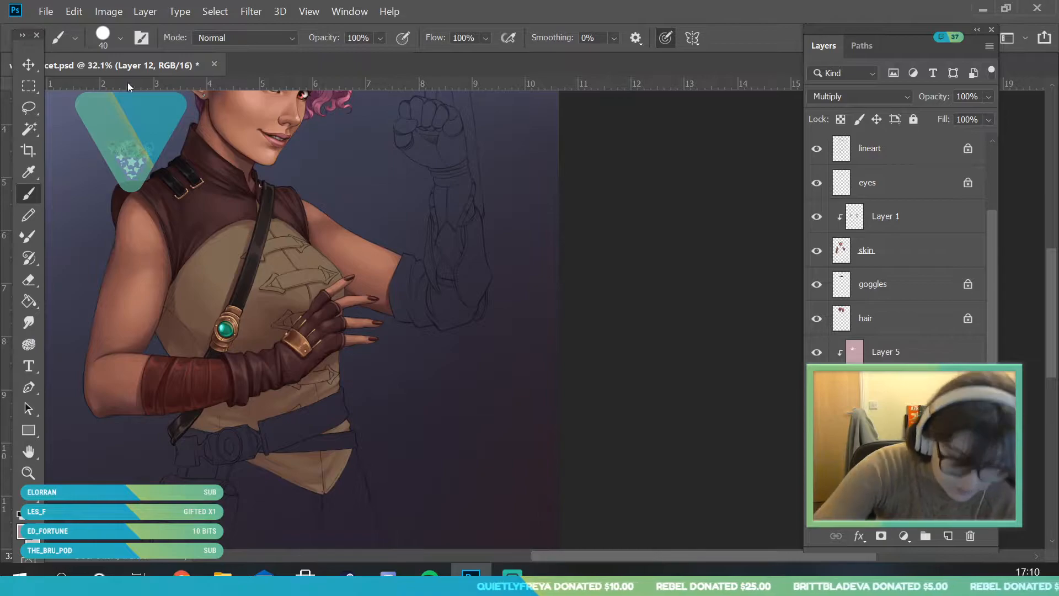
Step: Shade the vest flap along the belt's lower edge with an 81 px brush
left_click(119, 38)
left_click_drag(114, 86, 135, 86)
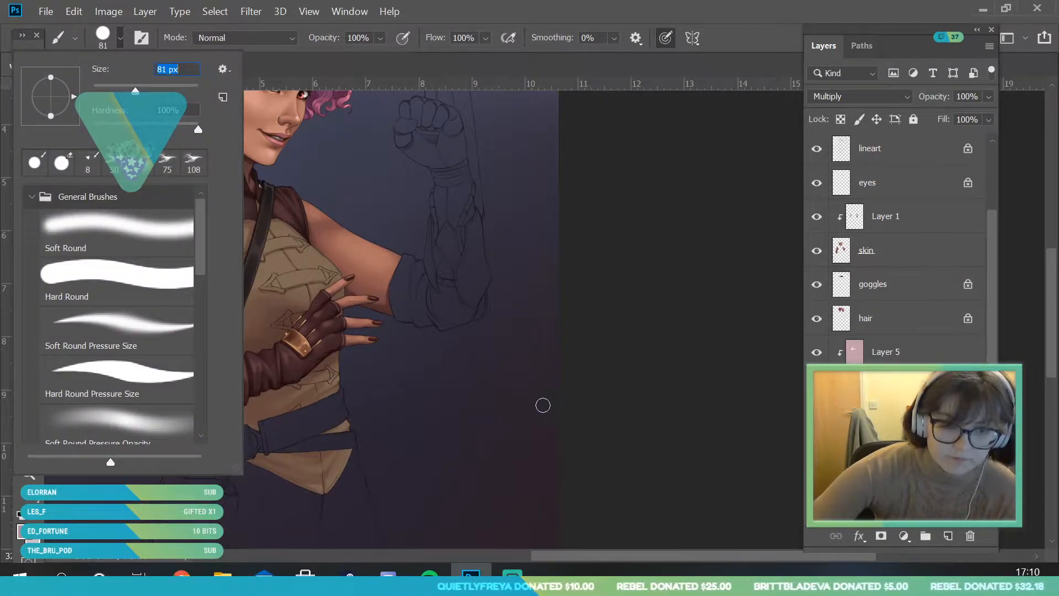
left_click(553, 405)
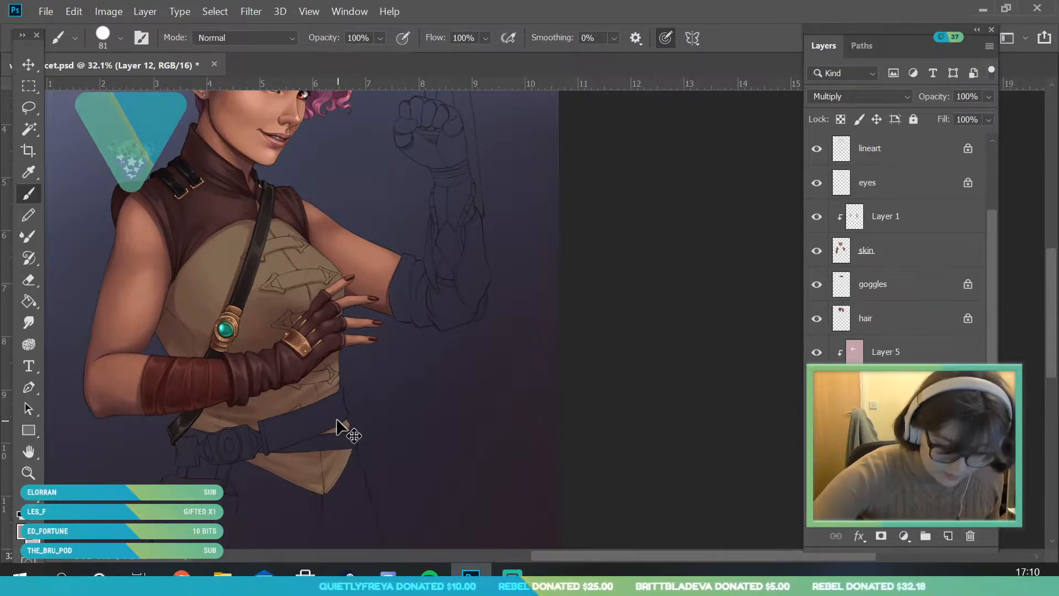
key("z")
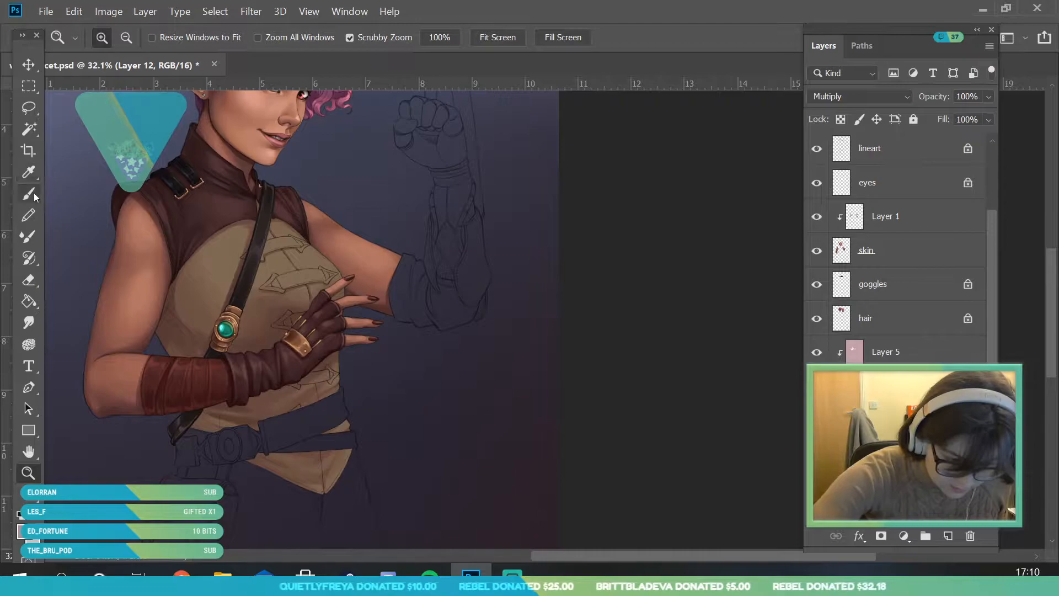
left_click(33, 196)
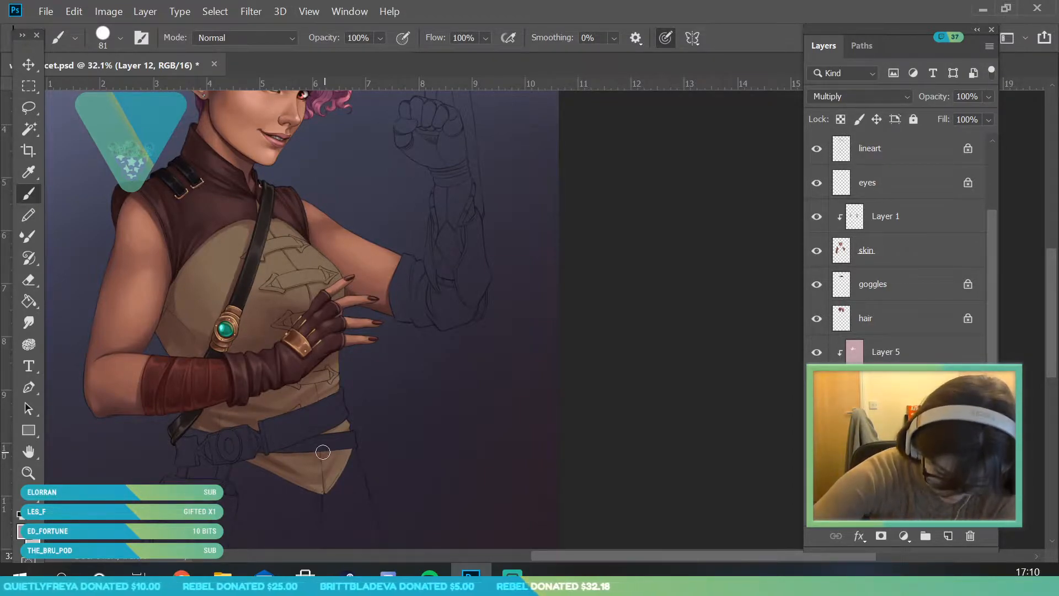
left_click_drag(237, 455, 387, 440)
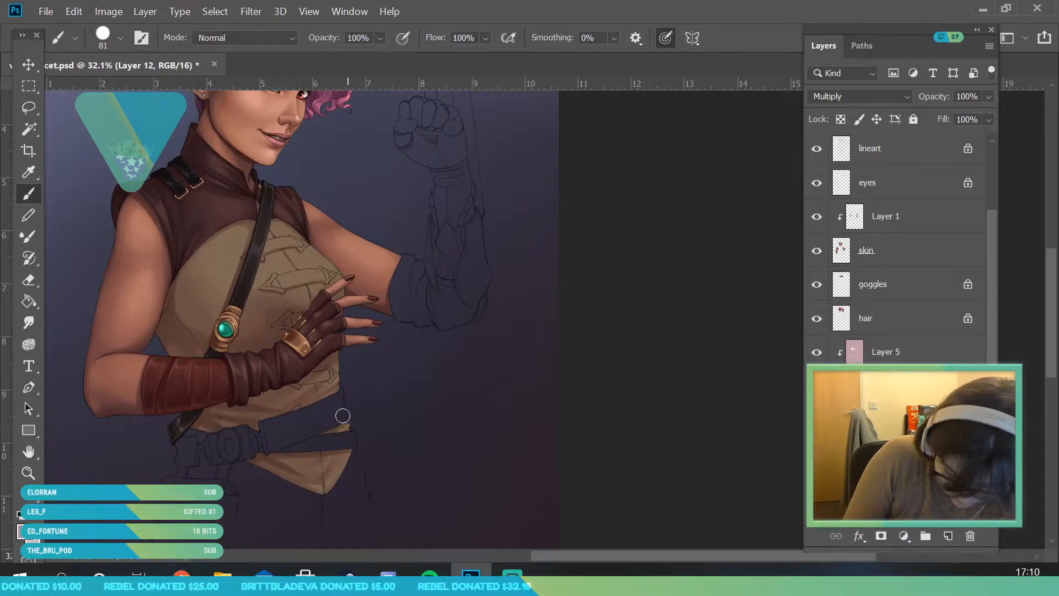
Step: Sample the tone of the vest's side panel beside the upper arm and blend the panel's shading with a 183 px brush
left_click(28, 473)
left_click_drag(303, 334, 427, 345)
left_click_drag(300, 327, 404, 522)
left_click_drag(253, 411, 232, 438)
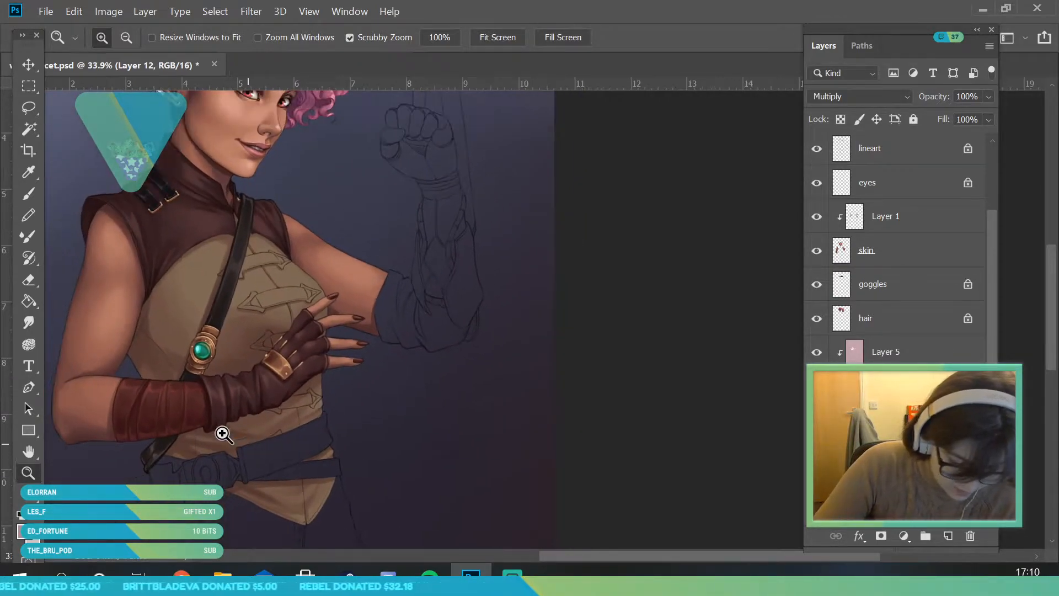
left_click_drag(161, 380, 170, 359)
key("b")
left_click(141, 309, "alt")
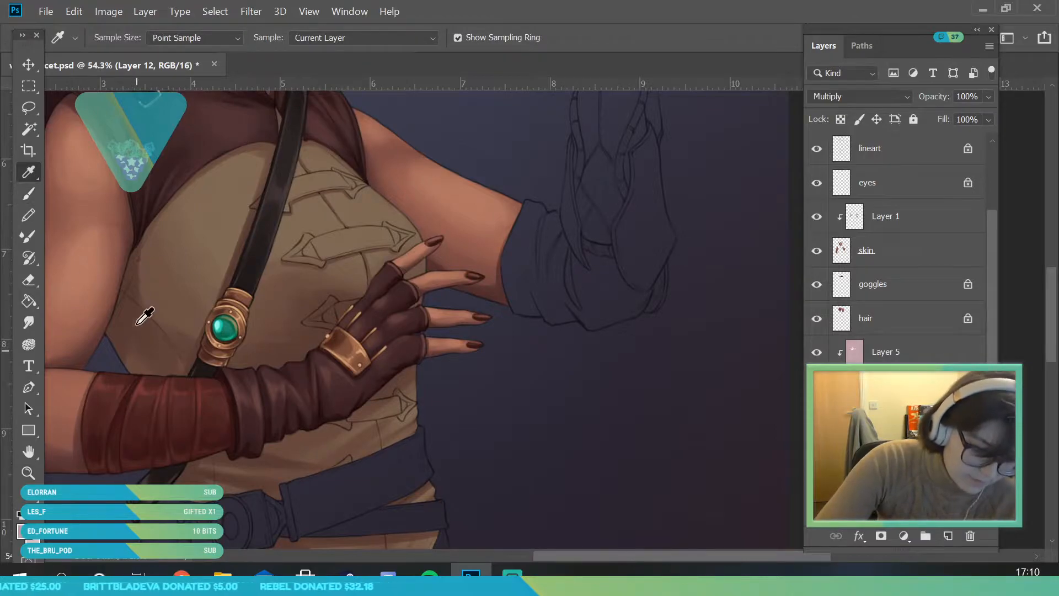
left_click(120, 38)
left_click(166, 91)
left_click(546, 432)
mouse_move(148, 344)
left_mouse_down()
mouse_move(136, 318)
mouse_move(175, 372)
mouse_move(140, 285)
mouse_move(138, 308)
mouse_move(149, 322)
mouse_move(137, 252)
mouse_move(214, 339)
mouse_move(154, 302)
left_mouse_up()
Step: Sample tones on both sides of the strap buckle and blend the vest's chest shading with the 183 px brush
key("i")
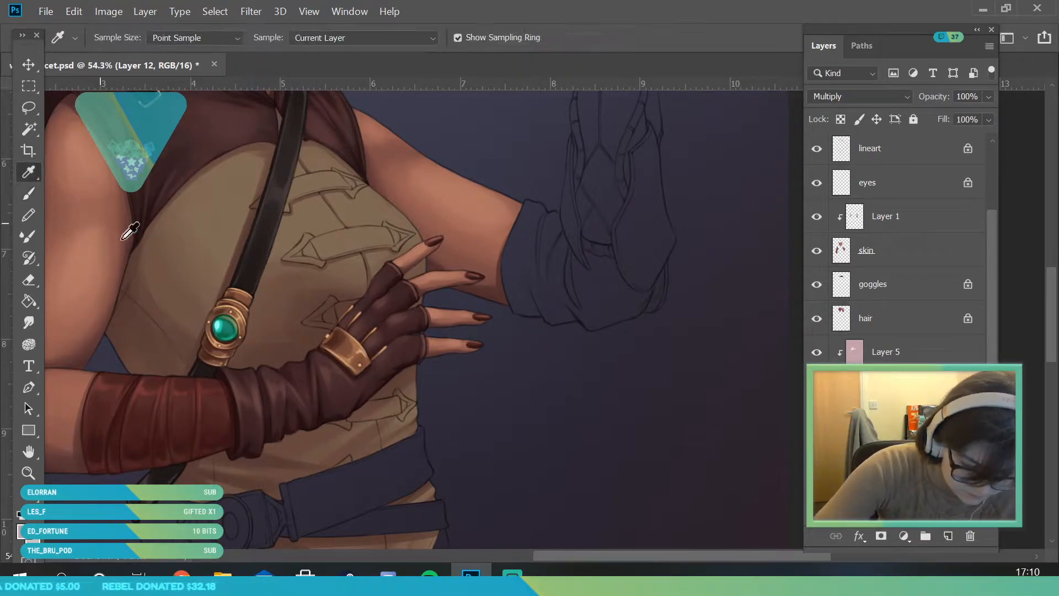
left_click(190, 331)
key("b")
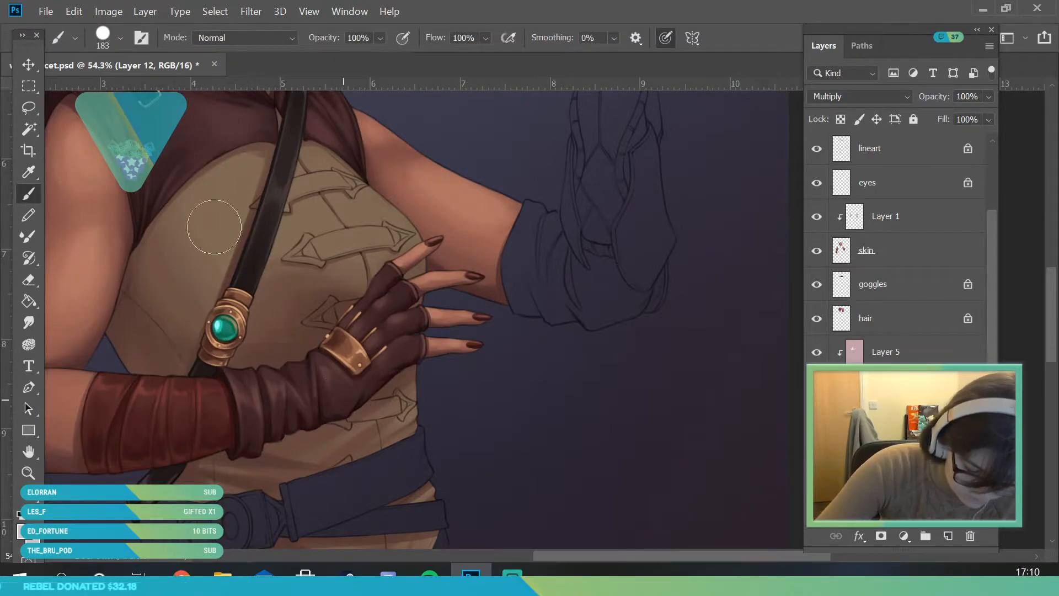
key("i")
left_click(275, 333)
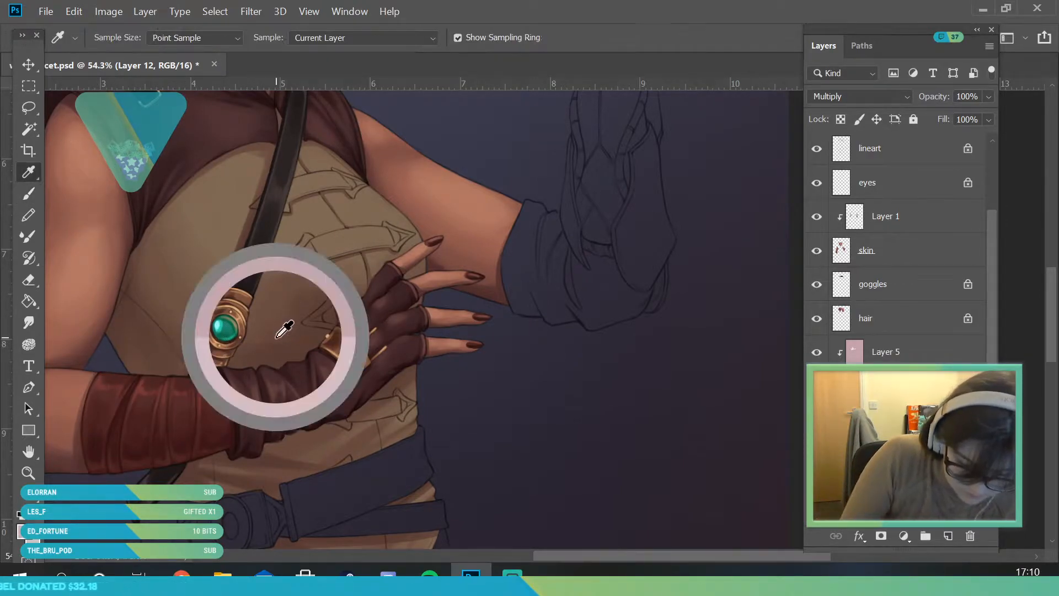
left_click(35, 193)
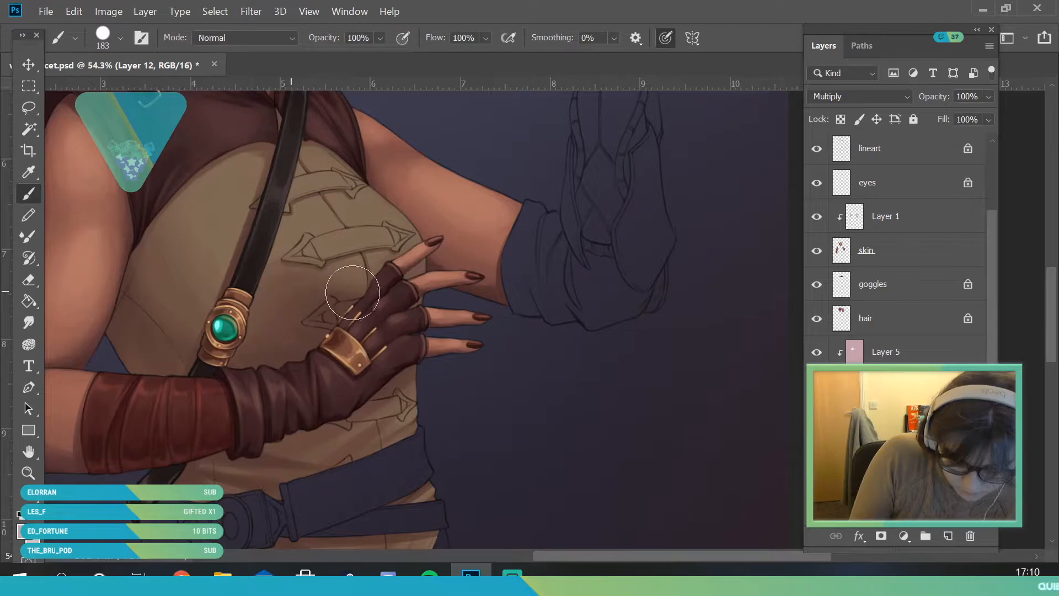
Step: Sample the side panel's tone next to the arm and refine the vest's shading with a 23 px brush
left_click(29, 172)
left_click(122, 313)
left_click(29, 193)
left_click(118, 36)
key("Return")
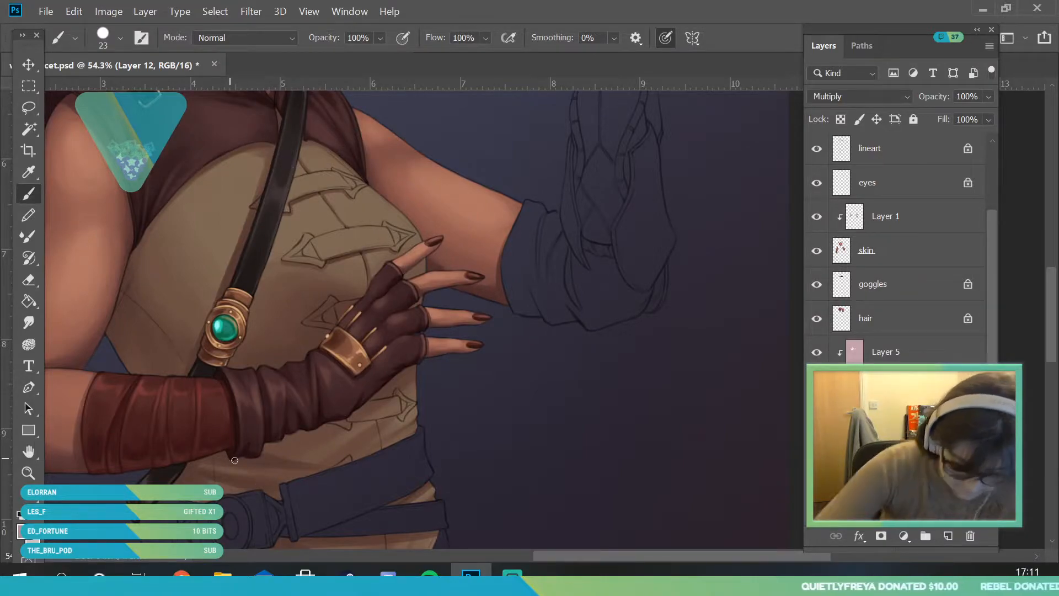
Step: Set the foreground colour to RGB 140, 101, 114 and paint the glove's cast shadow on the vest with a 62 px brush
left_click(25, 514)
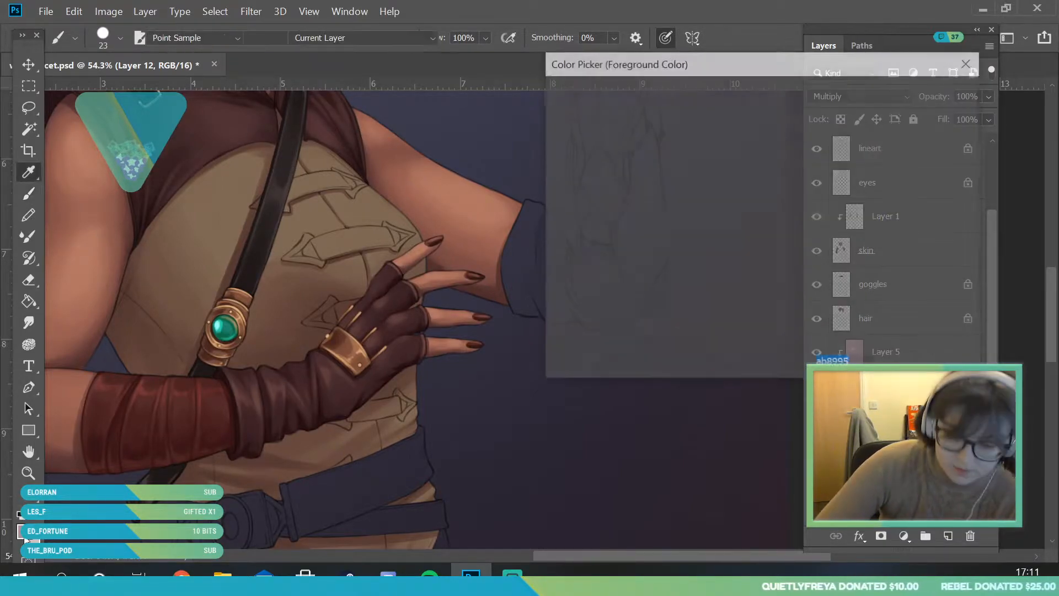
left_click(611, 196)
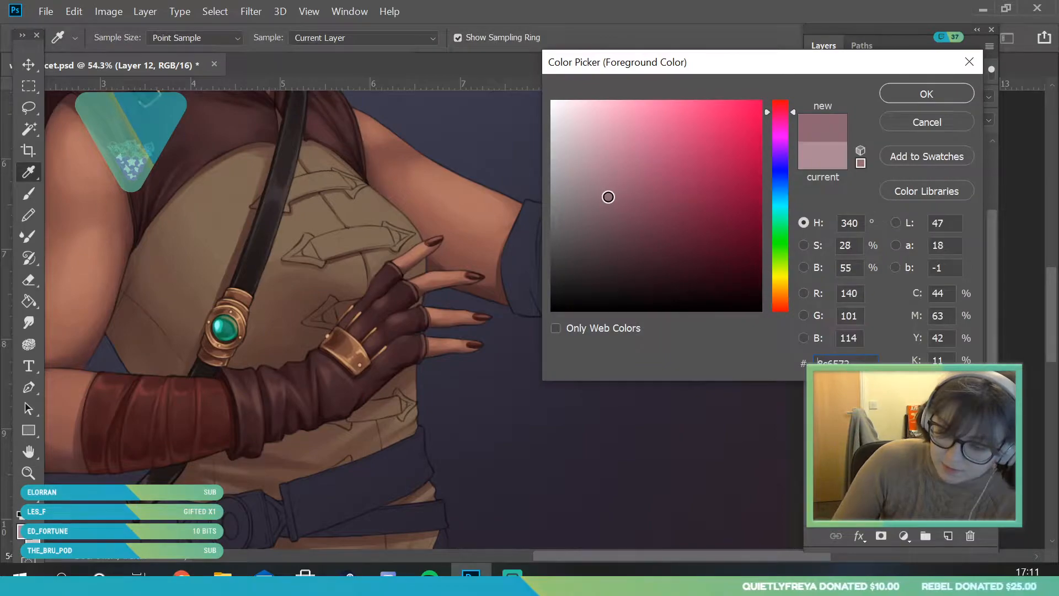
left_click(926, 94)
key("b")
left_click(120, 37)
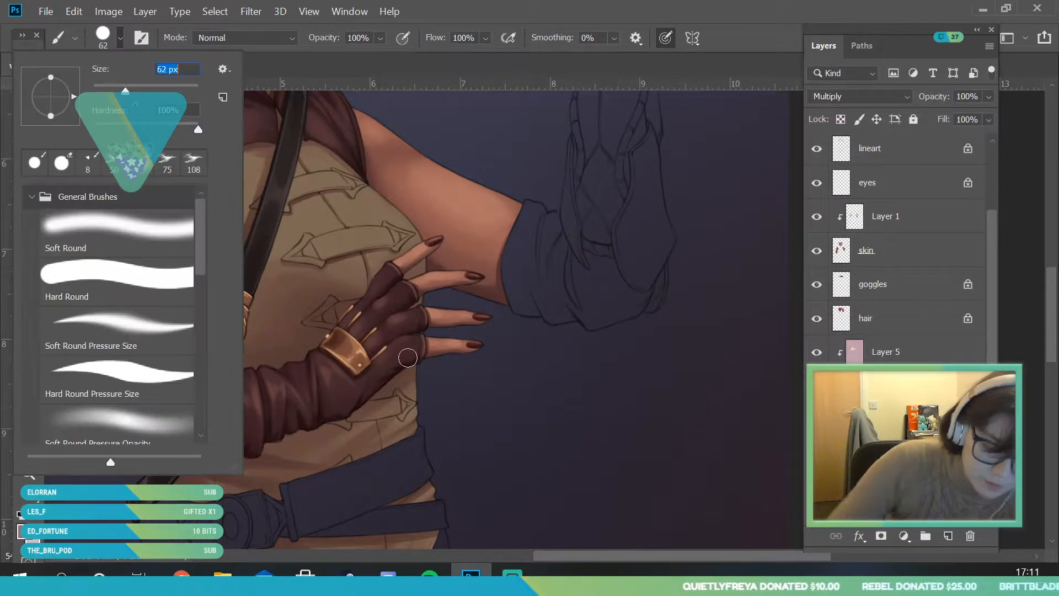
left_click(468, 433)
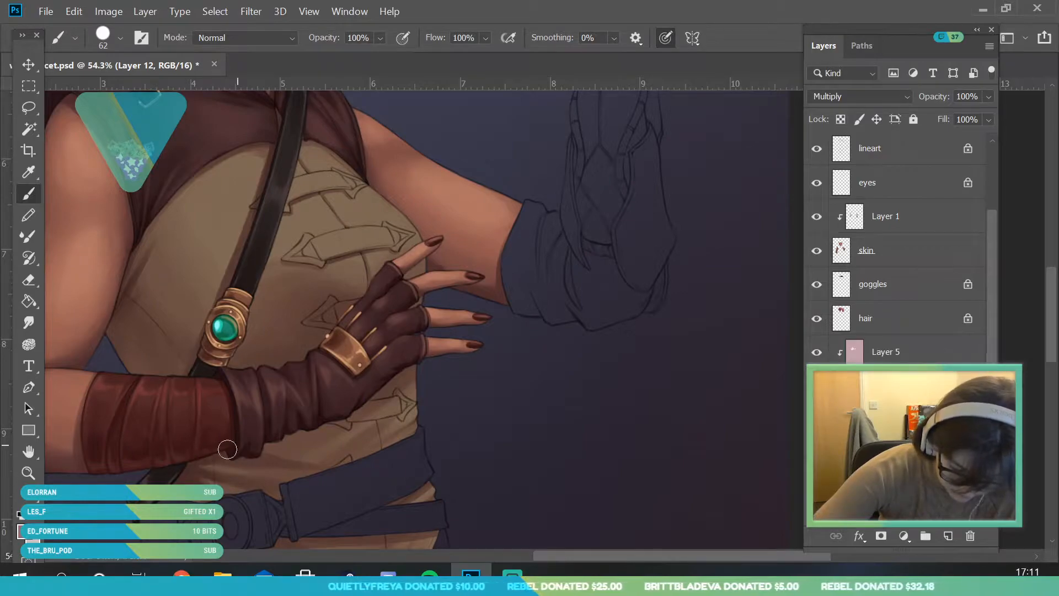
key("i")
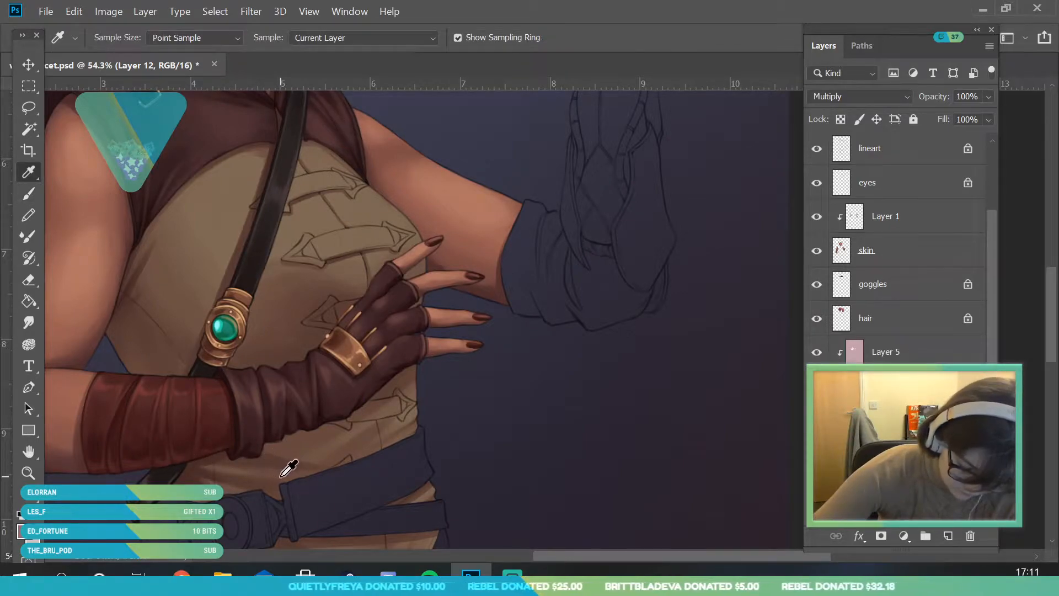
key("b")
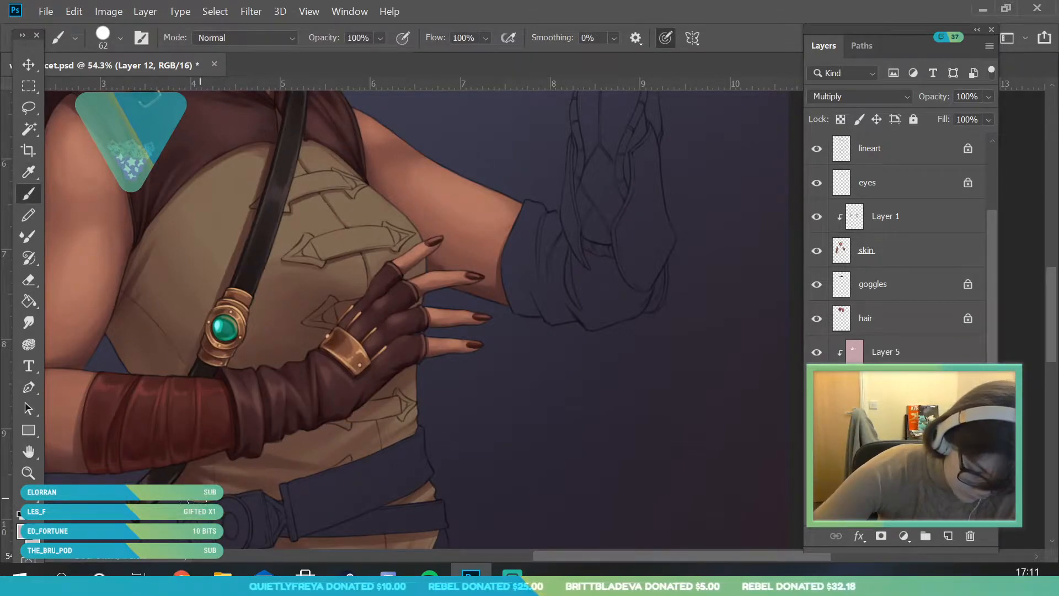
Step: Sample tones between the glove and the belt and blend the cast shadow and folds there with the 62 px brush
key("z")
left_click_drag(222, 344, 72, 403)
left_click_drag(299, 472, 308, 365)
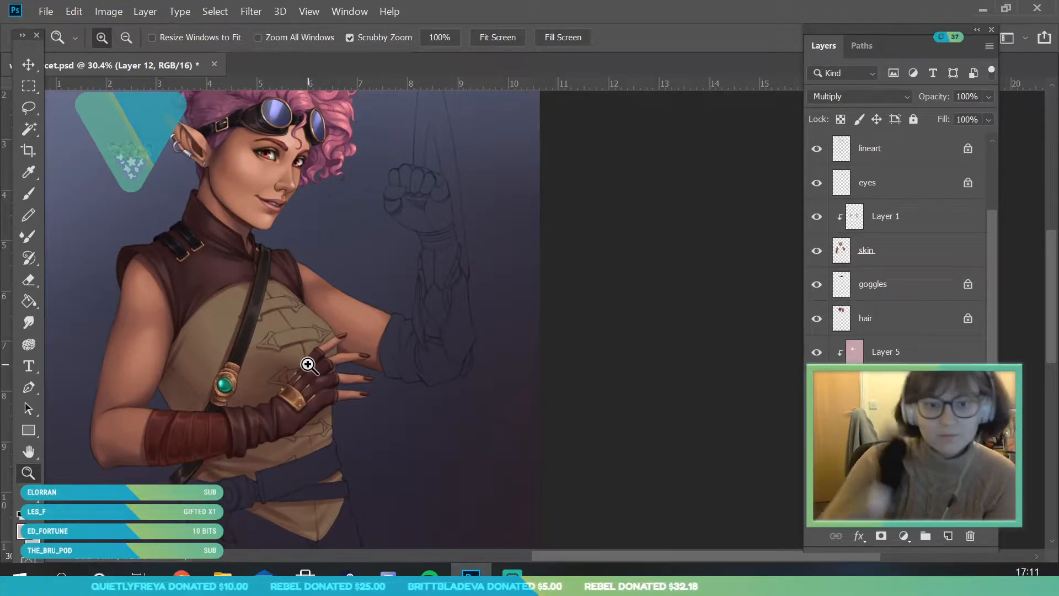
left_click_drag(324, 316, 305, 377)
left_click_drag(246, 398, 268, 440)
left_click_drag(335, 421, 354, 435)
left_click_drag(343, 312, 208, 355)
key("i")
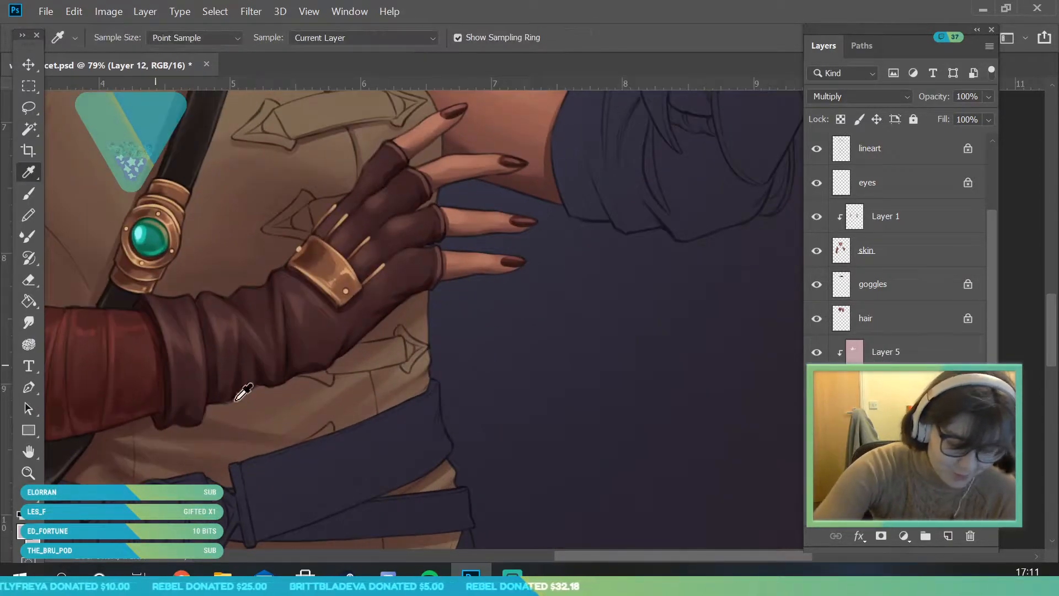
key("b")
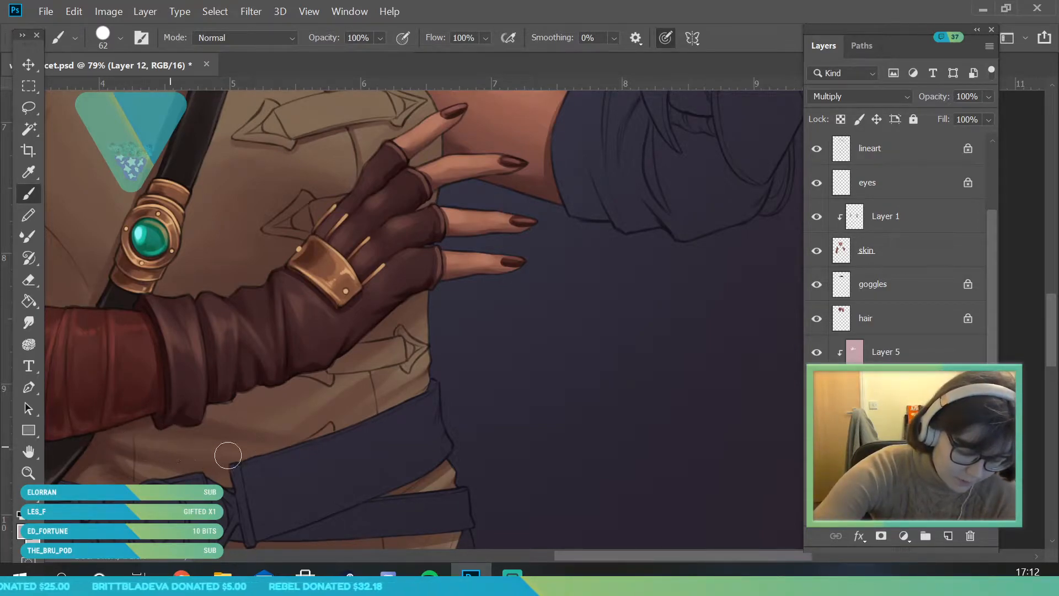
key("i")
left_click(146, 439)
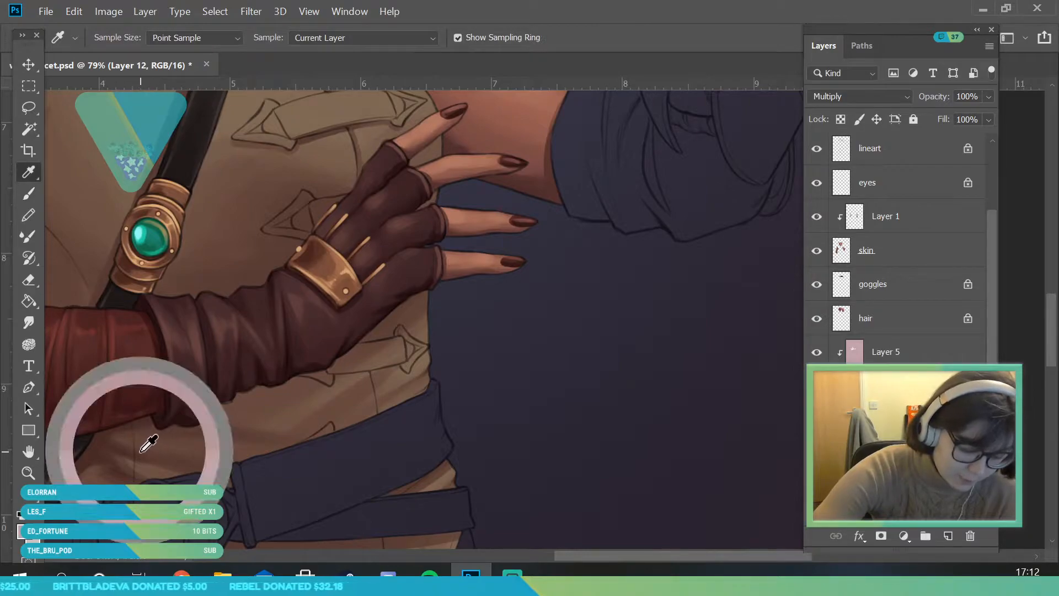
key("b")
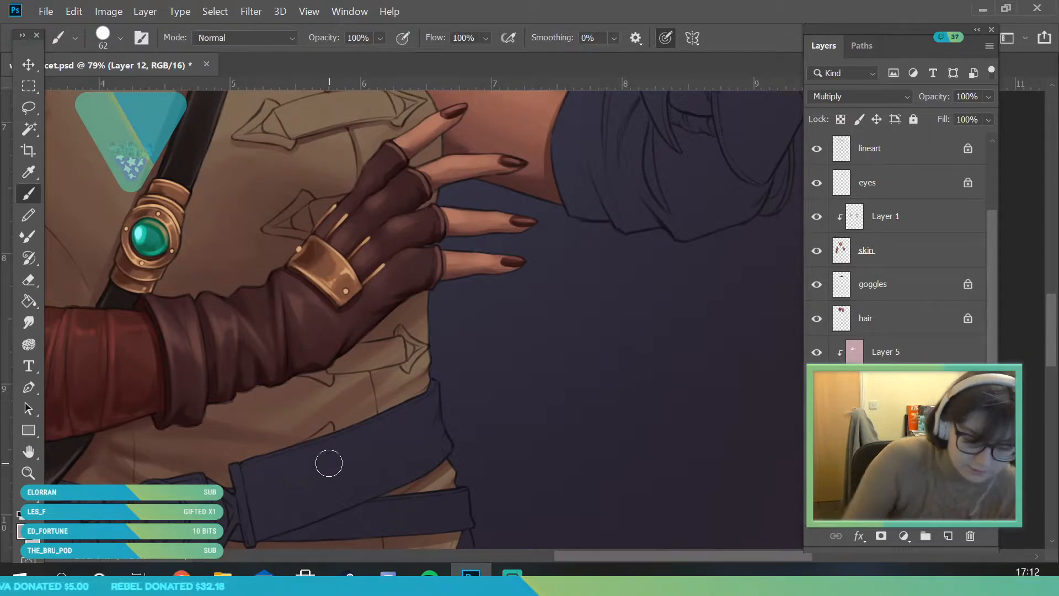
Step: Sample the flap's tone left of its seam and blend the shadow under the belt with the 62 px brush
key("z")
left_click_drag(210, 374, 187, 519)
left_click_drag(370, 287, 331, 419)
left_click_drag(389, 353, 419, 354)
left_click_drag(308, 439, 342, 439)
key("b")
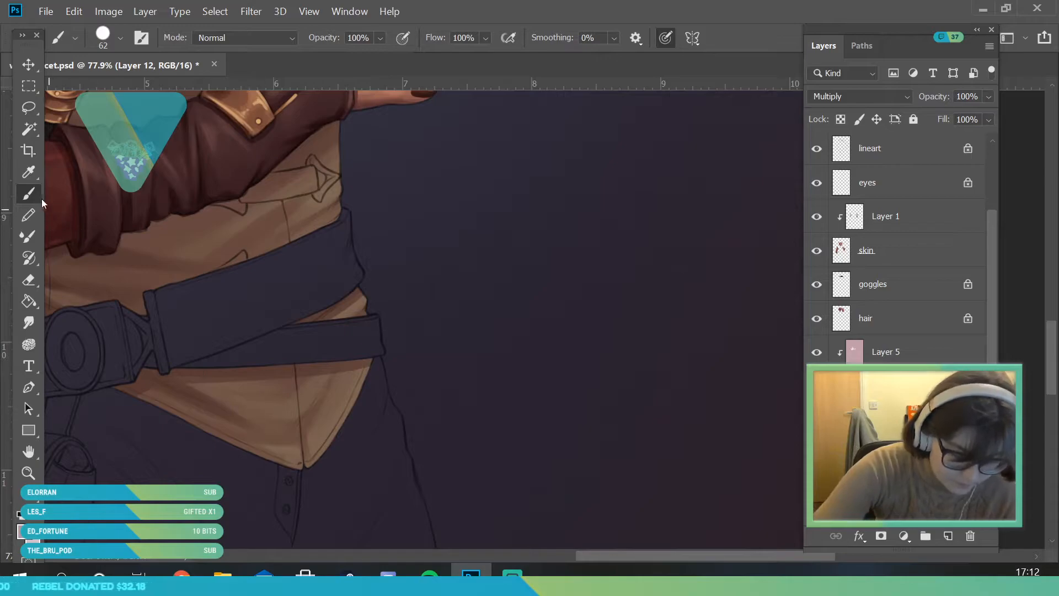
left_click(247, 423, "alt")
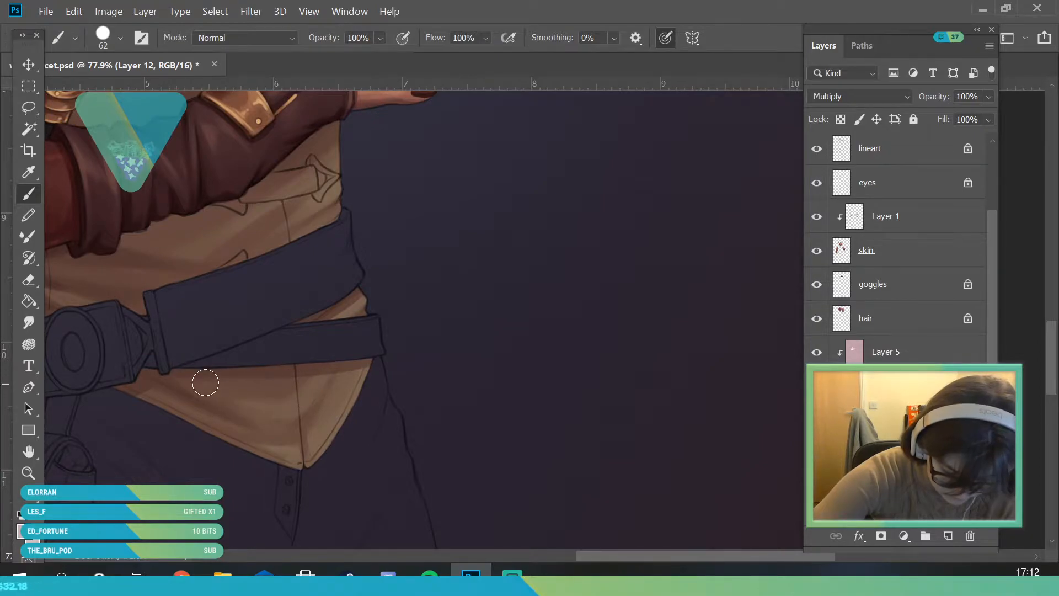
Step: Check the shading on the whole figure and make the vest layer active
left_click(28, 472)
left_click_drag(230, 416, 182, 480)
left_click_drag(210, 307, 186, 448)
left_click_drag(273, 433, 251, 493)
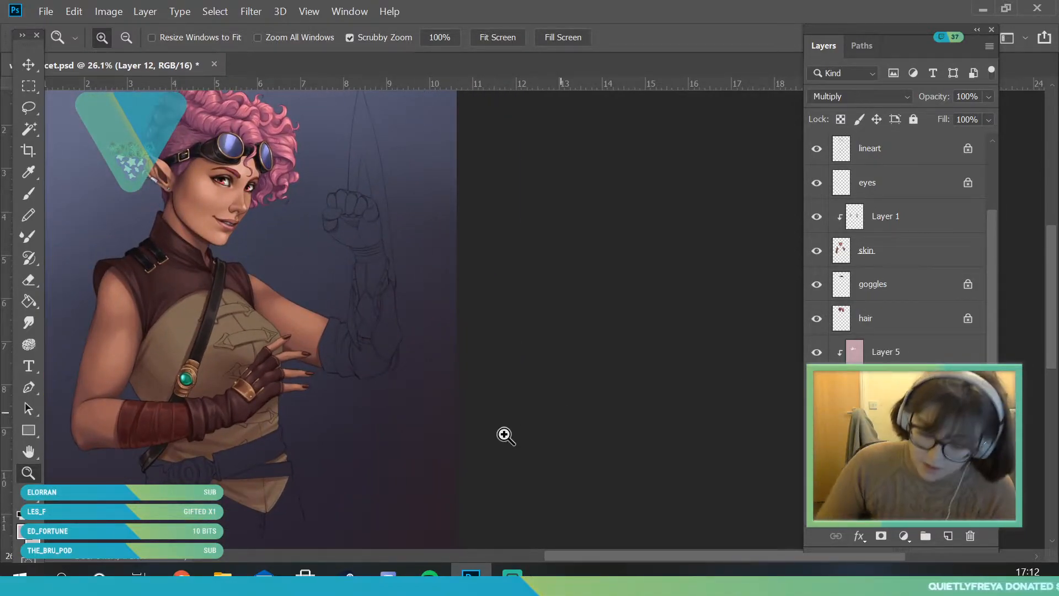
left_click_drag(473, 411, 456, 461)
scroll(905, 248, "down", 1)
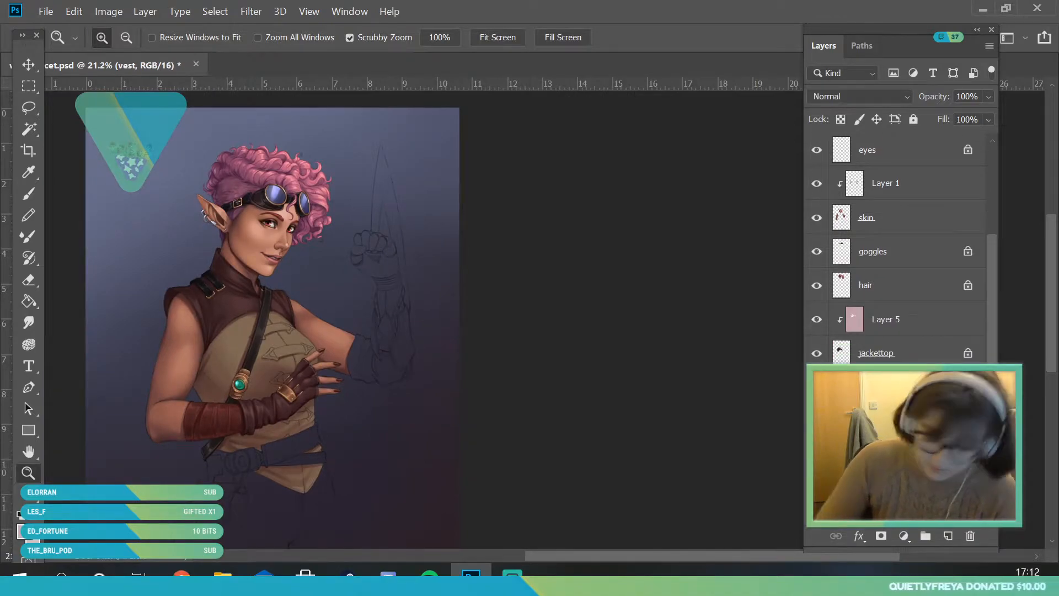
Step: Set the foreground colour to RGB 143, 114, 90, lock the vest layer's transparent pixels and paint the vest's base with a 187 px brush
left_click_drag(278, 322, 282, 331)
key("i")
left_click(203, 347)
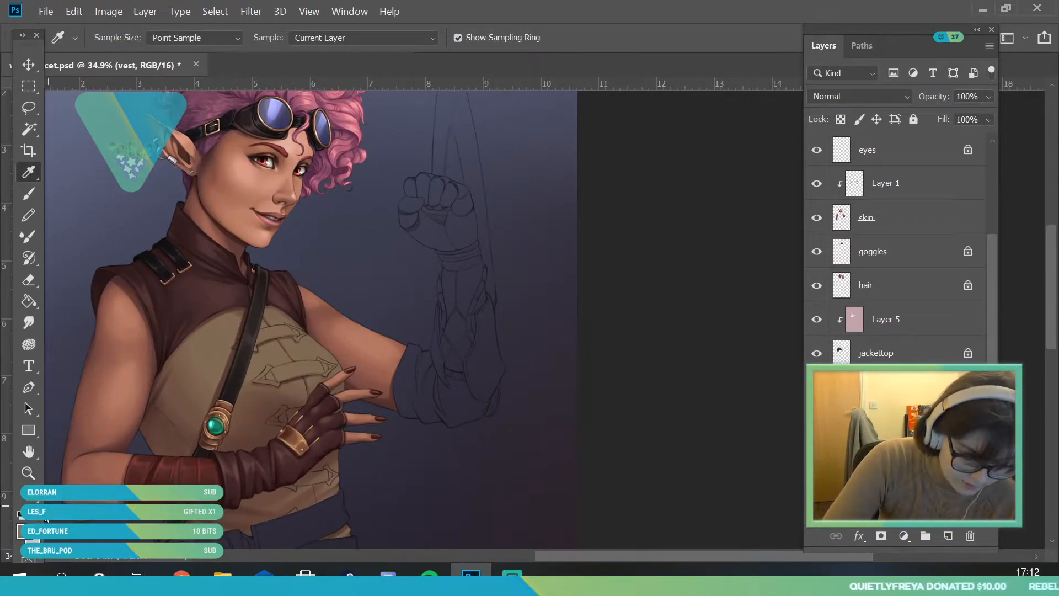
left_click(25, 530)
left_click(629, 192)
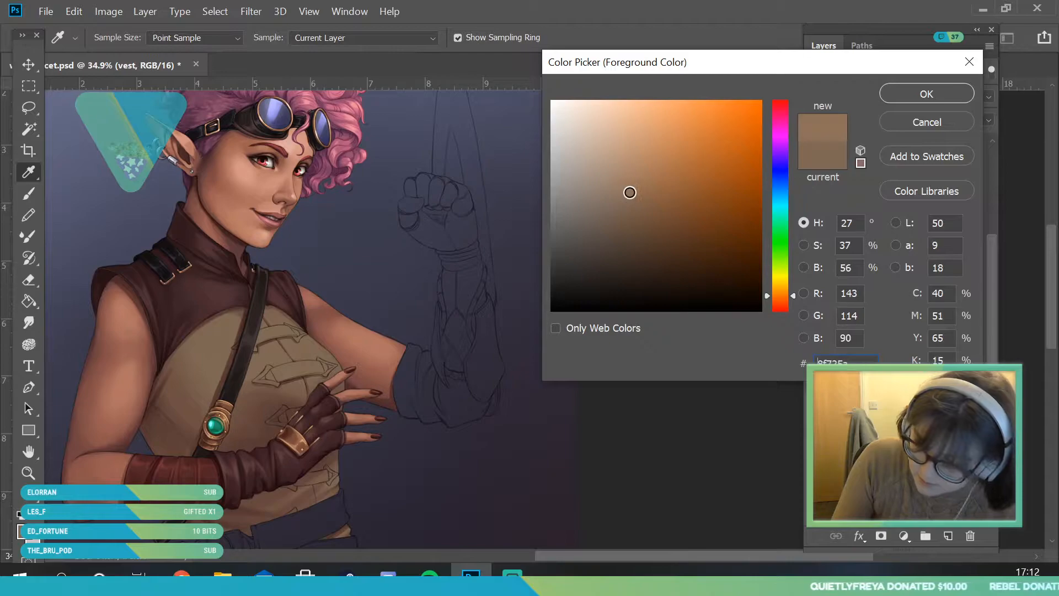
left_click(927, 93)
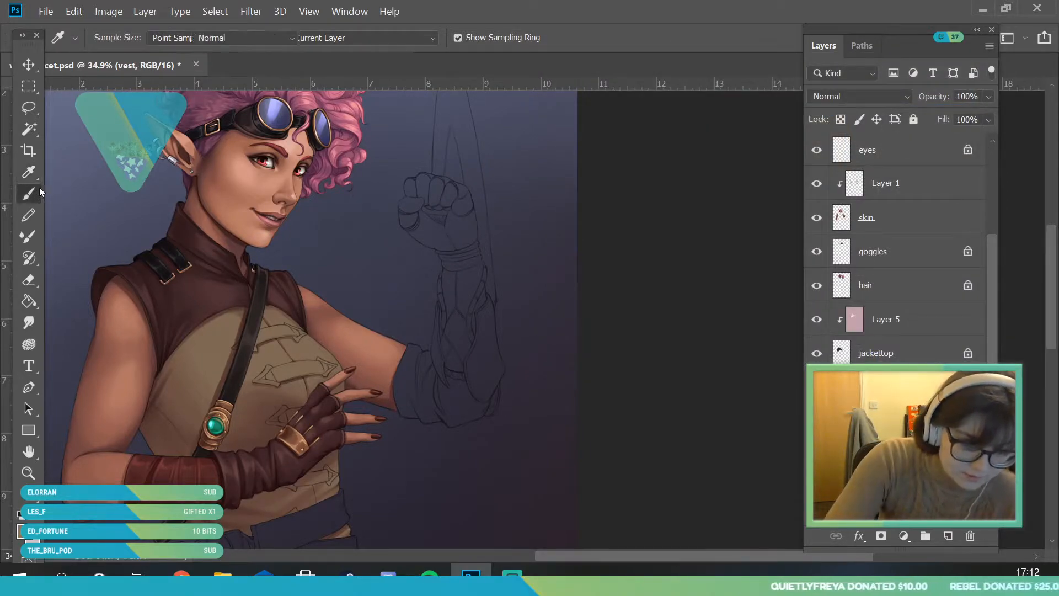
left_click(29, 193)
left_click(120, 37)
key("Return")
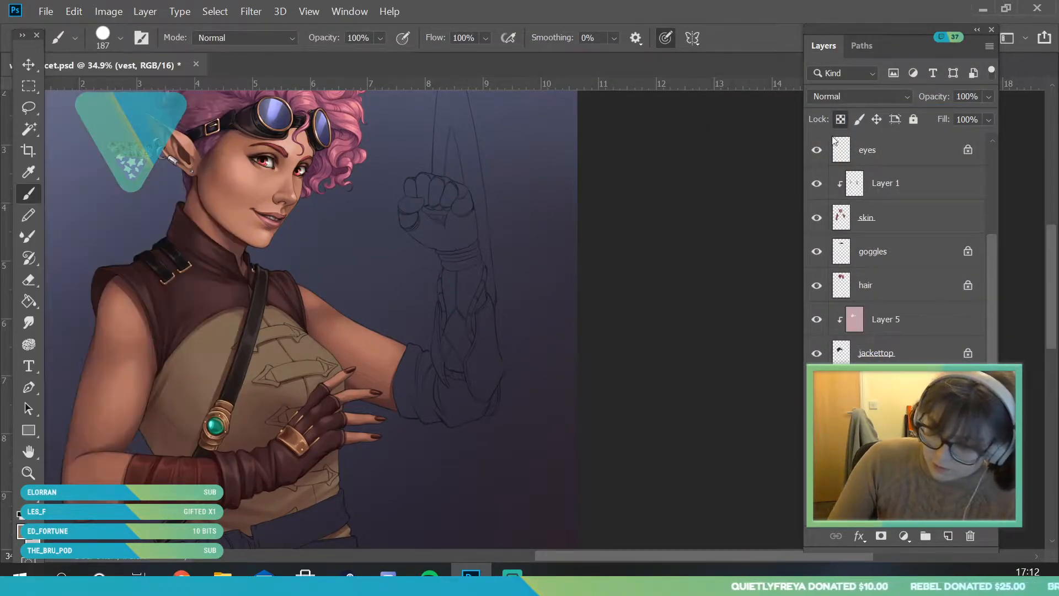
left_click(30, 473)
left_click(193, 468)
left_click(26, 196)
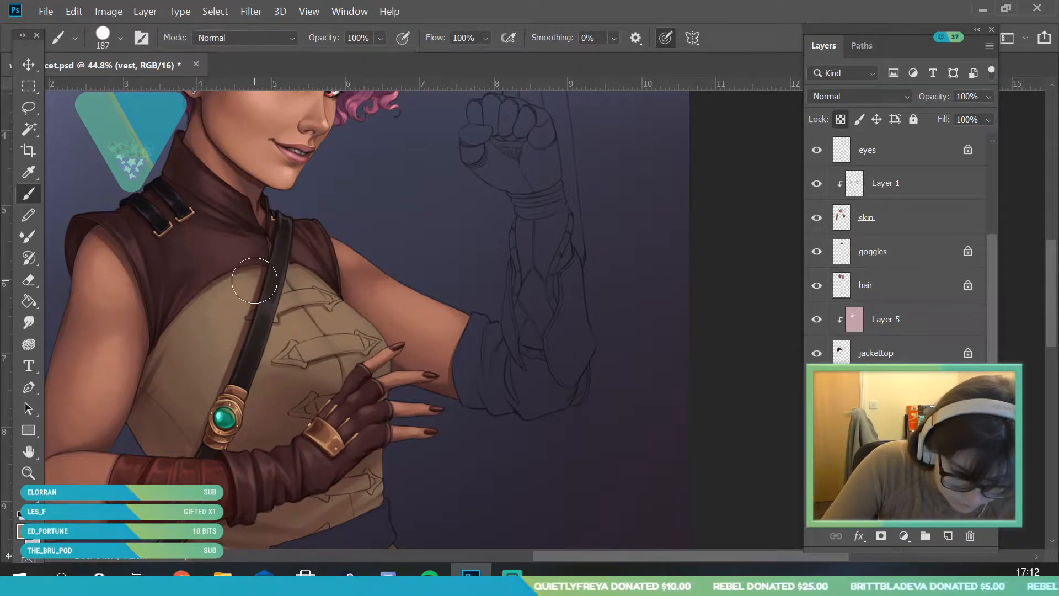
Step: Sample the light tan on the chest beside the shoulder strap and blend the vest's base there with the 187 px brush
left_click(29, 172)
left_click(210, 307)
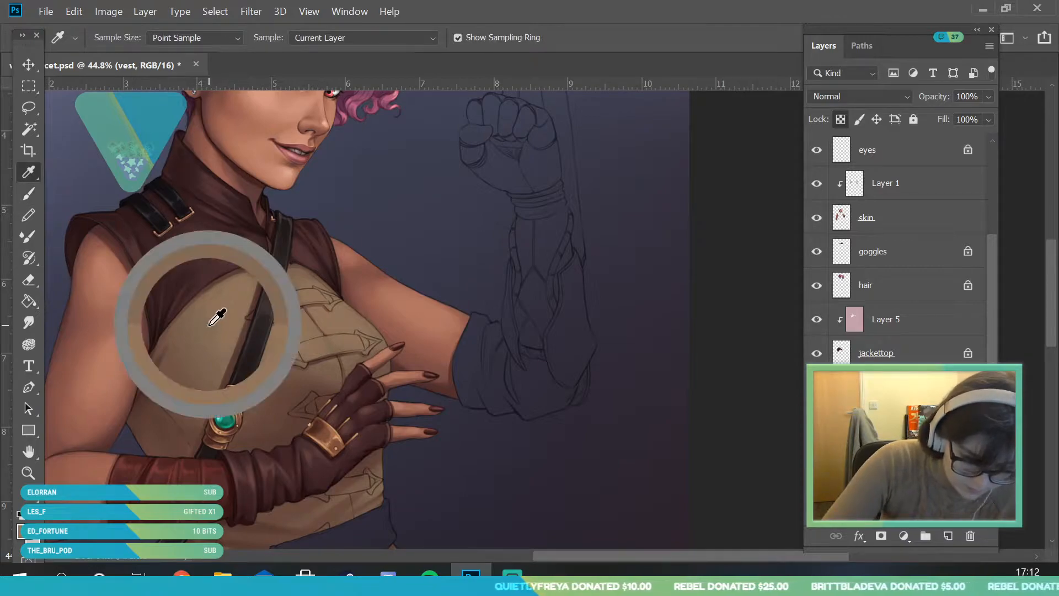
left_click_drag(215, 310, 218, 308)
key("b")
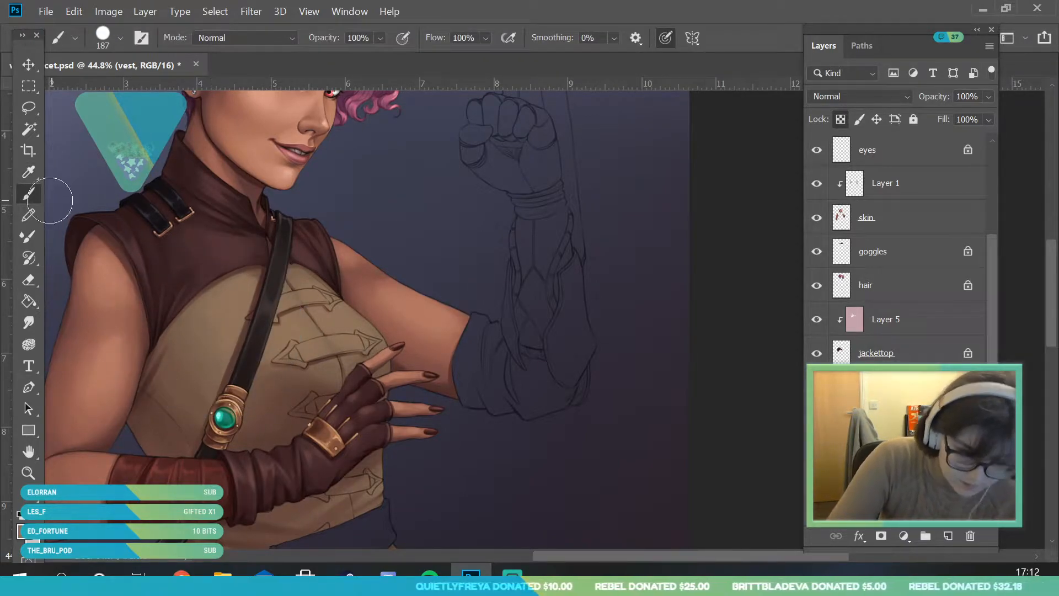
left_click(34, 179)
key("b")
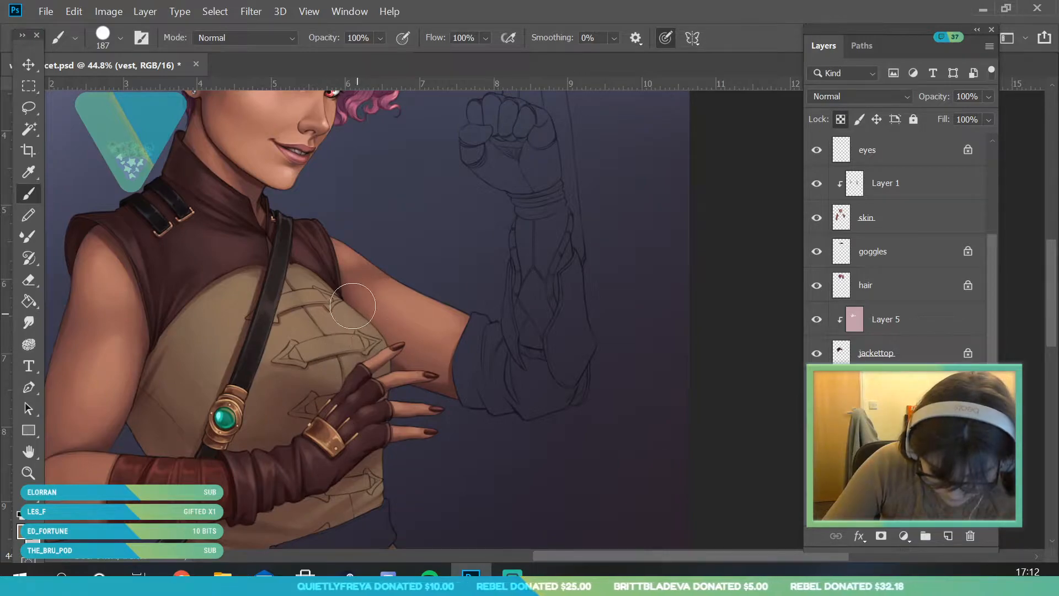
Step: Sample a vest tone and touch up the base colour of the lower vest and flap with a 53 px brush
key("i")
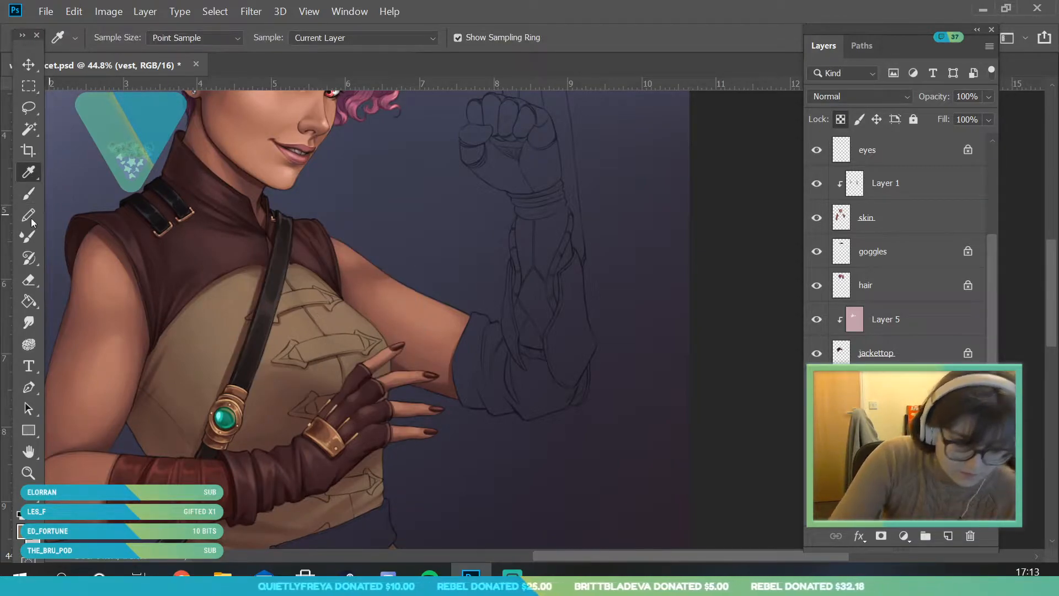
key("b")
left_click(121, 40)
type("10")
key("Return")
key("Return")
key("z")
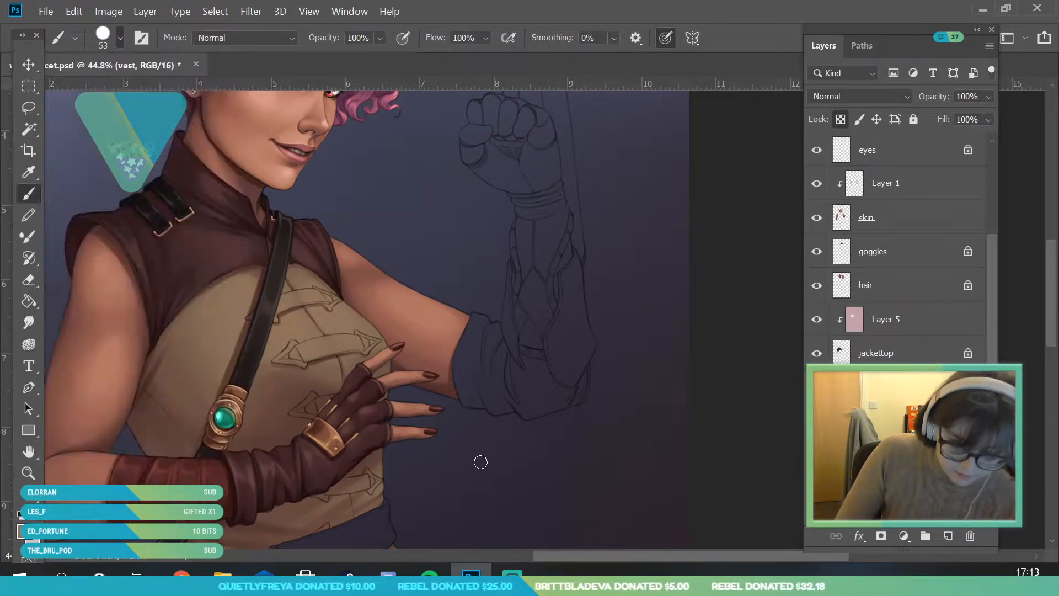
left_click_drag(260, 334, 205, 335)
left_click_drag(309, 477, 272, 470)
key("b")
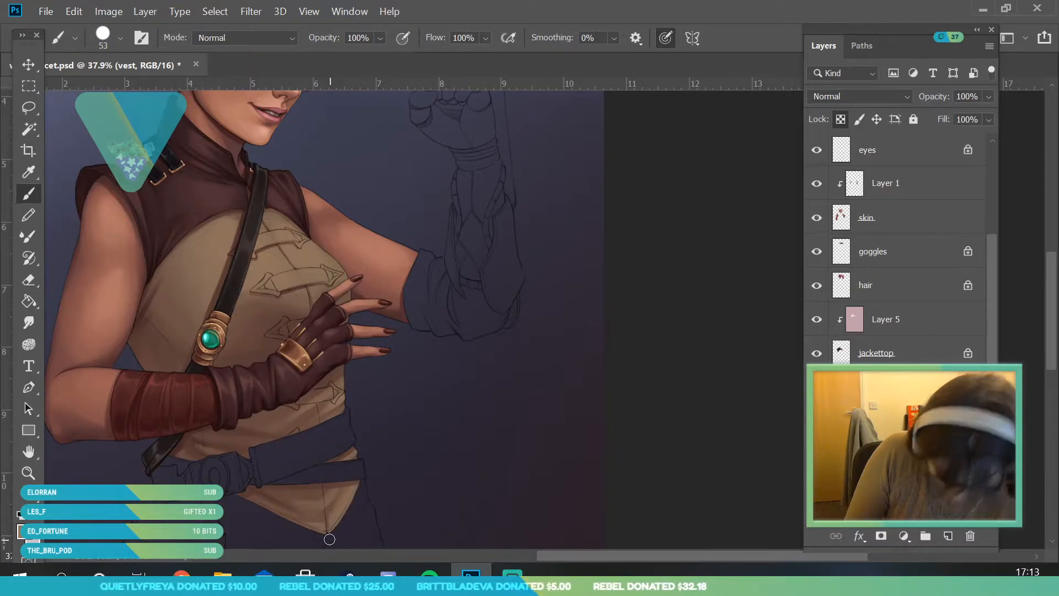
Step: On the Multiply shading layer, sample the flap's shadow tone and darken the flap's seam, fold and hem with a 10 px brush
key("z")
left_click_drag(370, 453, 315, 458)
mouse_move(367, 502)
left_mouse_down()
mouse_move(434, 499)
mouse_move(382, 497)
left_mouse_up()
left_click_drag(306, 392, 316, 392)
key("alt+]")
left_click(35, 189)
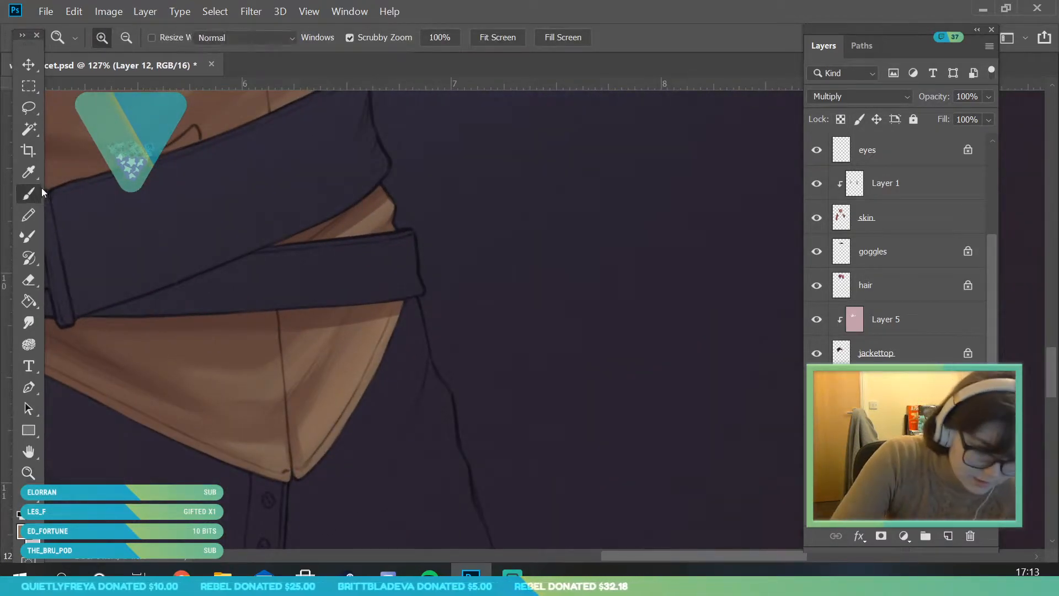
left_click(232, 318, "alt")
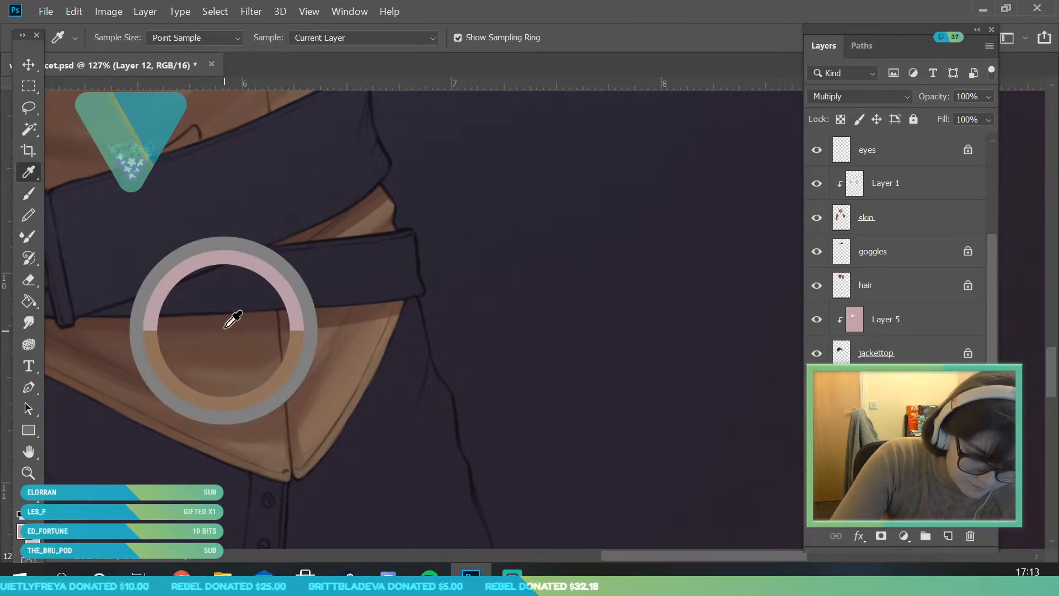
left_click(38, 192)
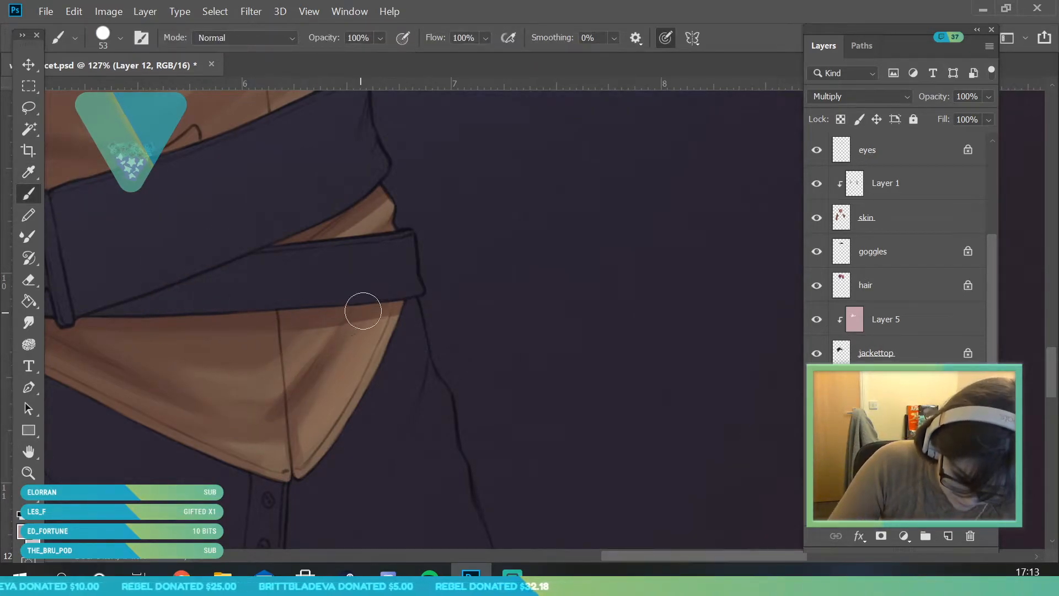
left_click(106, 40)
left_click_drag(101, 93, 98, 91)
left_click(280, 308)
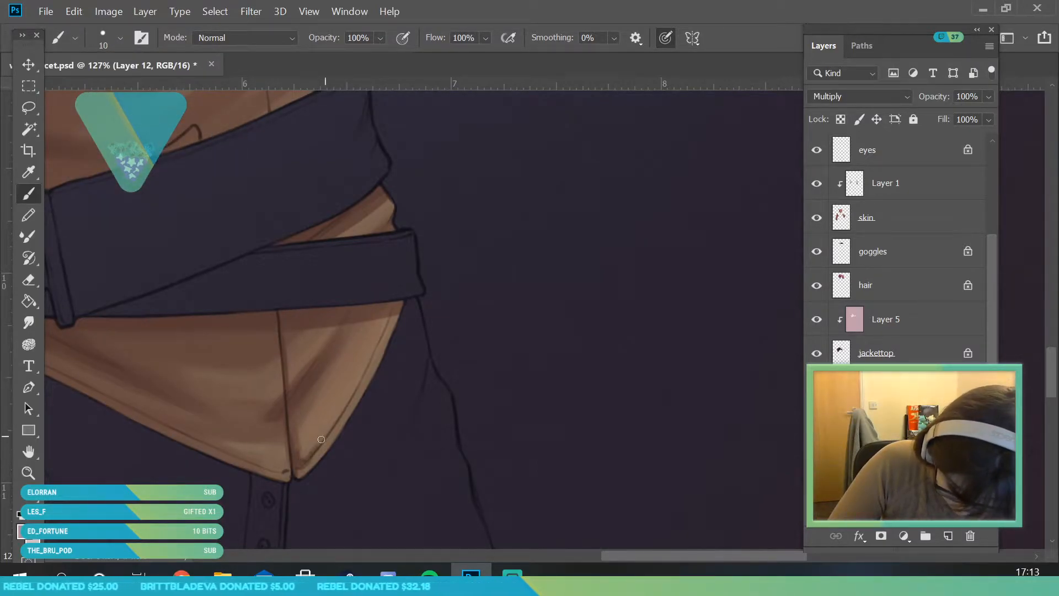
left_click_drag(622, 557, 594, 559)
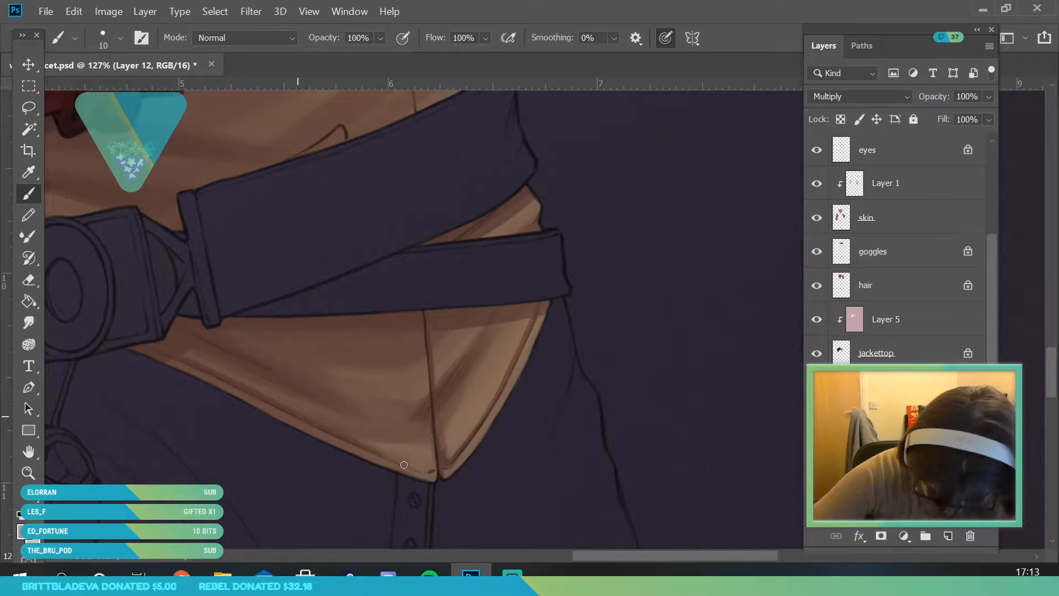
Step: Sample the shadow tone beside the bare upper arm and darken the vest's curved side seam with the 10 px brush
left_click(30, 473)
left_click_drag(259, 345, 177, 345)
left_click_drag(339, 428, 306, 427)
left_click_drag(252, 258, 277, 258)
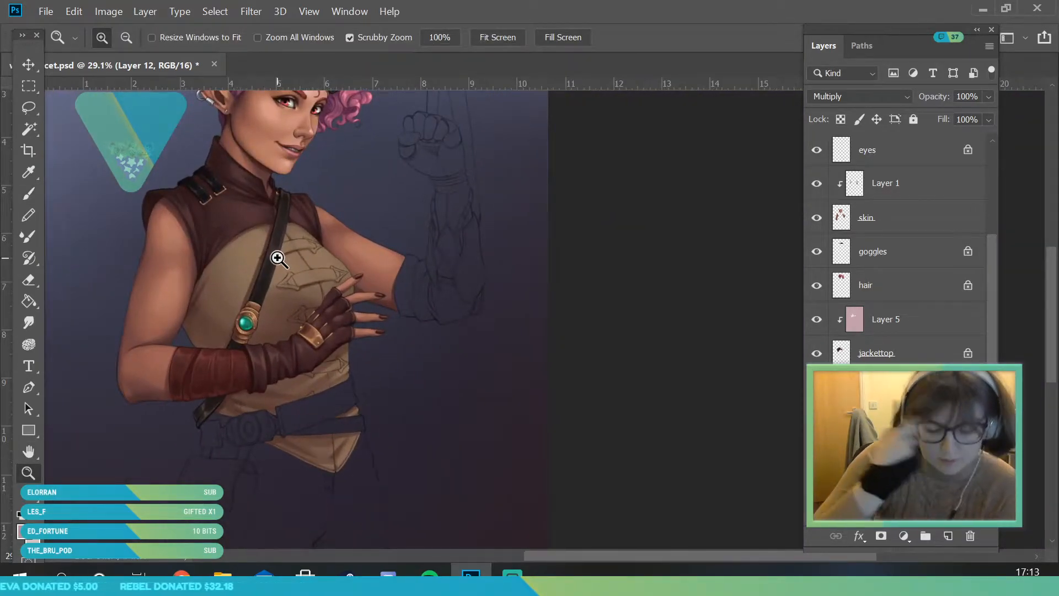
left_click_drag(385, 293, 403, 345)
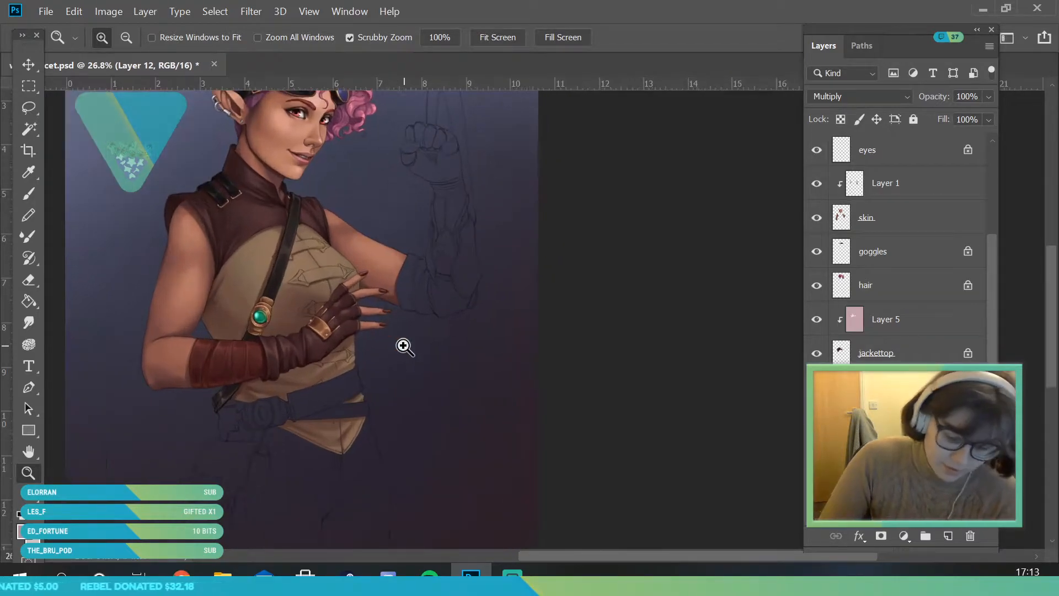
left_click_drag(223, 314, 266, 425)
left_click(28, 172)
left_click(186, 241)
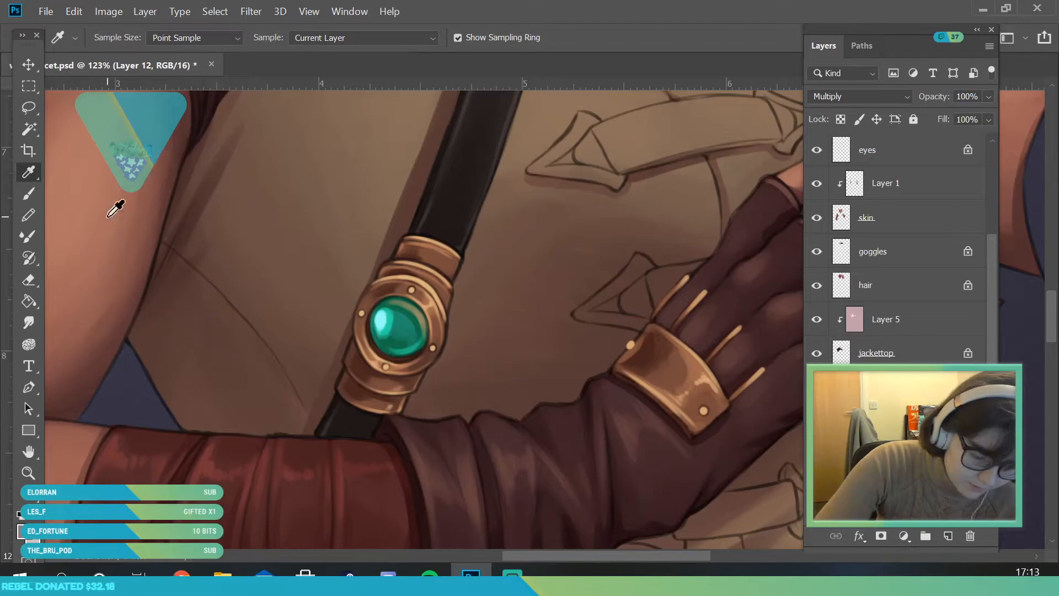
key("b")
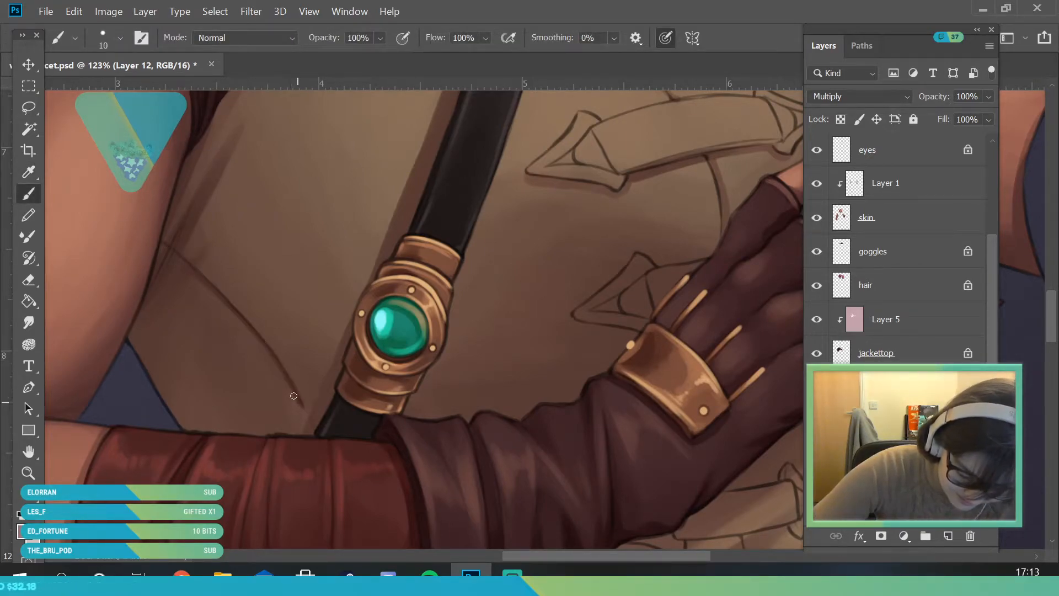
Step: Darken the vest's seam lines between the red arm wrap and the belt buckle with the 10 px brush
left_click(30, 472)
left_click_drag(193, 277, 118, 452)
mouse_move(232, 357)
left_mouse_down()
mouse_move(232, 440)
mouse_move(243, 441)
left_mouse_up()
left_click(39, 196)
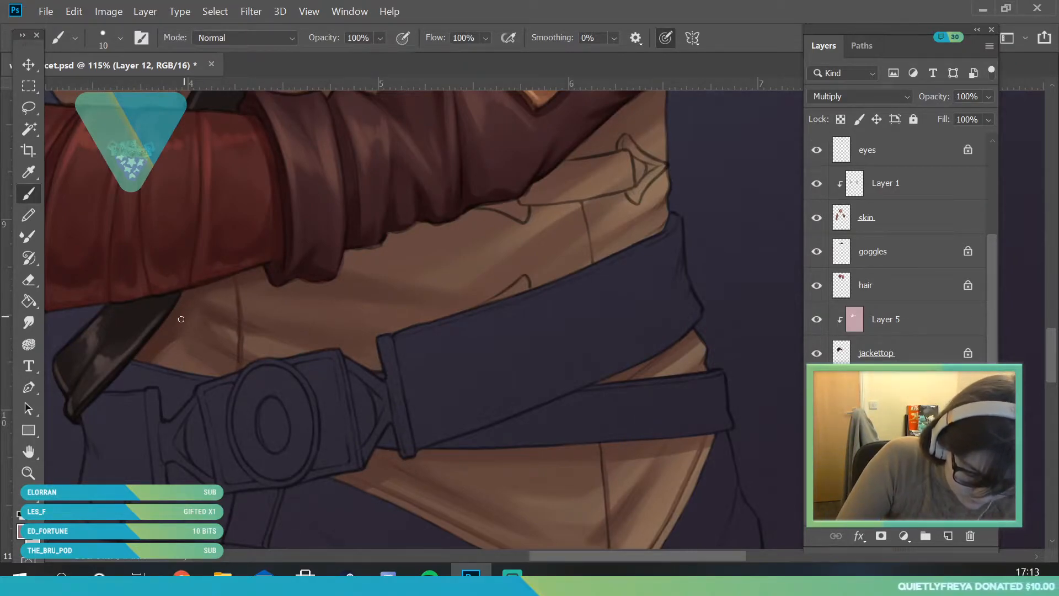
Step: Set the foreground colour to white and lift the shading off the pointed strap end beside the glove with a 15 px brush
left_click(30, 476)
left_click_drag(207, 366, 182, 473)
left_click_drag(212, 232, 271, 450)
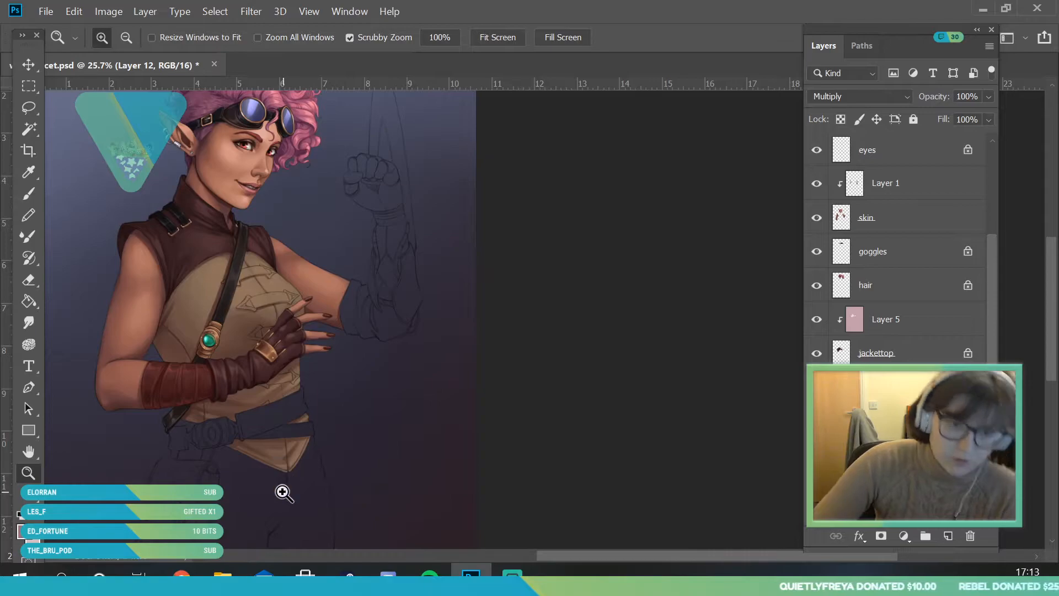
left_click_drag(265, 345, 279, 367)
left_click_drag(208, 373, 223, 408)
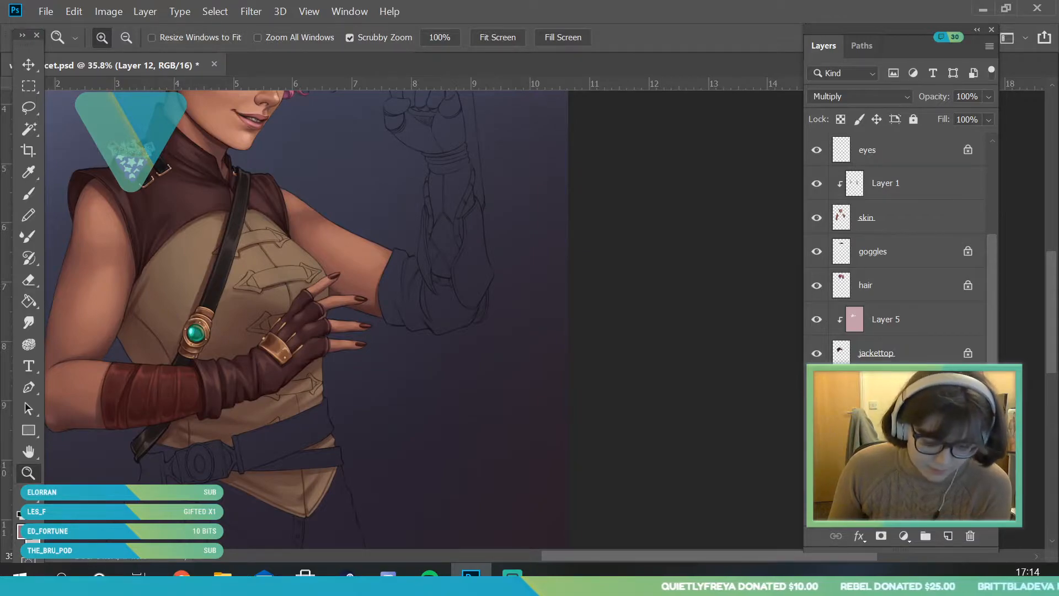
mouse_move(278, 326)
left_mouse_down()
mouse_move(326, 452)
mouse_move(343, 464)
left_mouse_up()
left_click(35, 197)
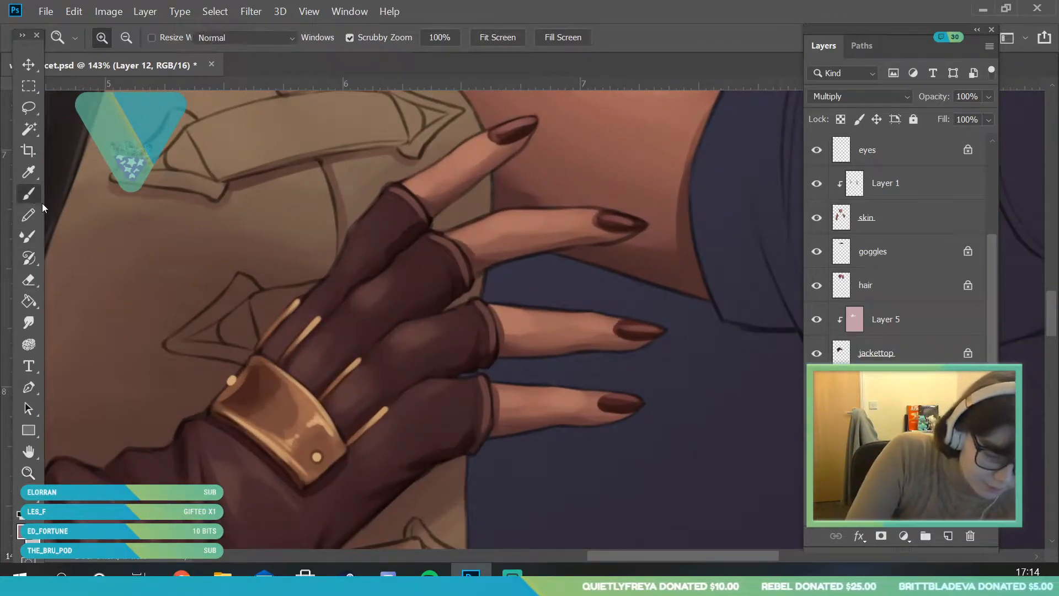
left_click(21, 532)
left_click_drag(615, 251, 533, 39)
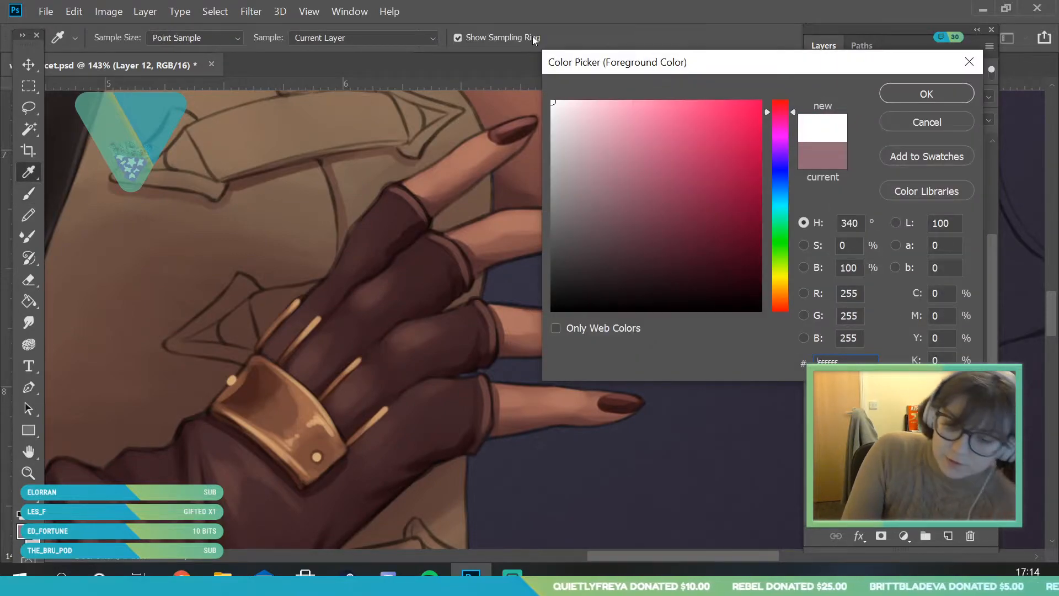
left_click(905, 95)
left_click(120, 37)
left_click_drag(98, 88, 100, 91)
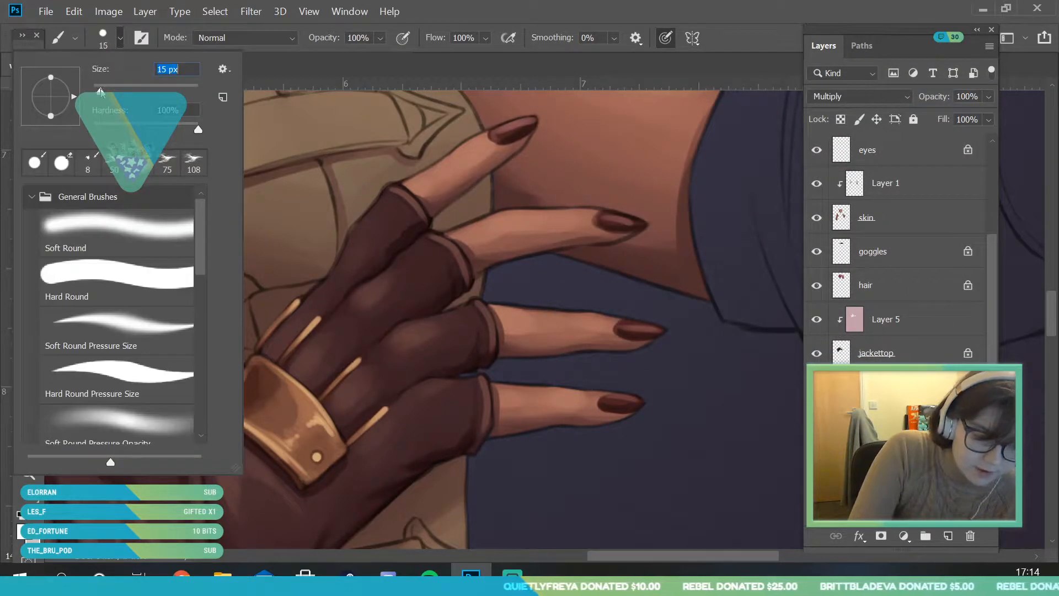
left_click(337, 368)
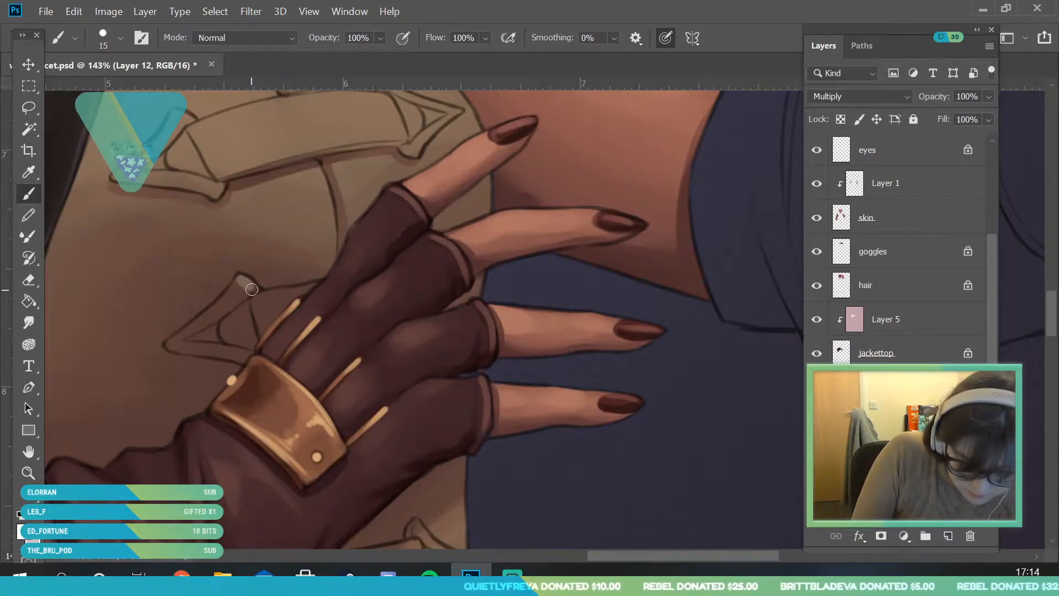
mouse_move(244, 285)
left_mouse_down()
mouse_move(153, 347)
mouse_move(246, 293)
mouse_move(179, 340)
left_mouse_up()
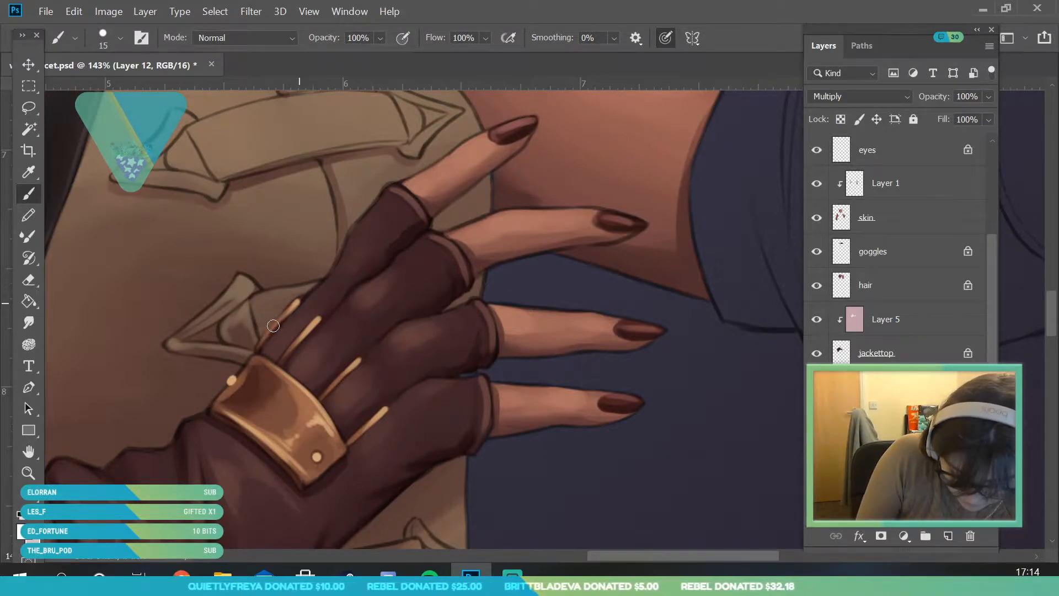
Step: Lighten the pointed strap on the vest below the glove with the 15 px white brush
left_click(29, 473)
left_click_drag(237, 441, 166, 442)
left_click_drag(272, 416, 265, 477)
mouse_move(241, 392)
left_mouse_down()
mouse_move(270, 397)
mouse_move(260, 386)
left_mouse_up()
left_click_drag(144, 364, 111, 362)
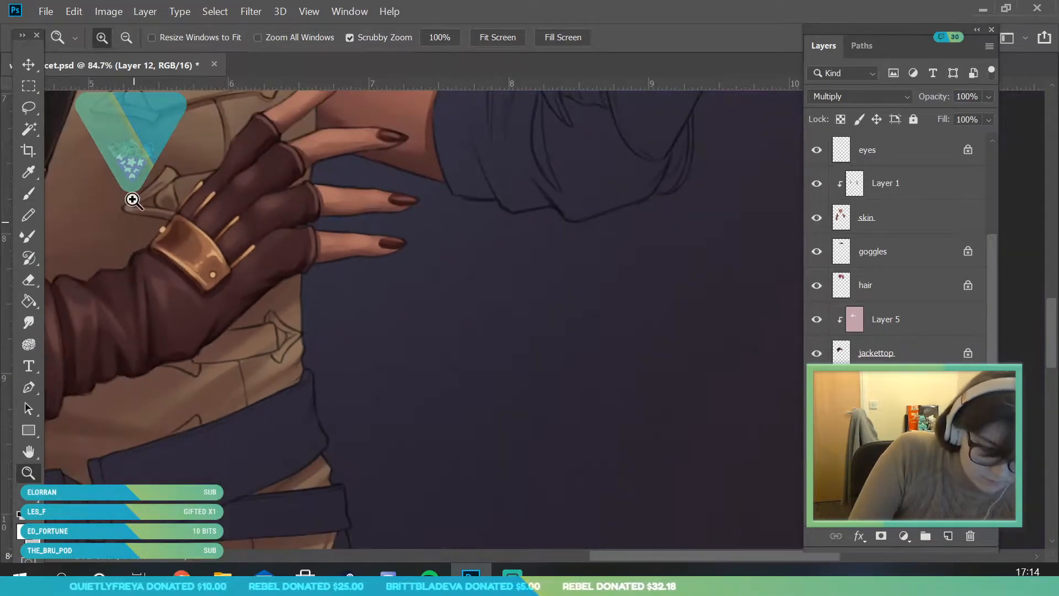
left_click_drag(132, 215, 150, 215)
left_click(28, 193)
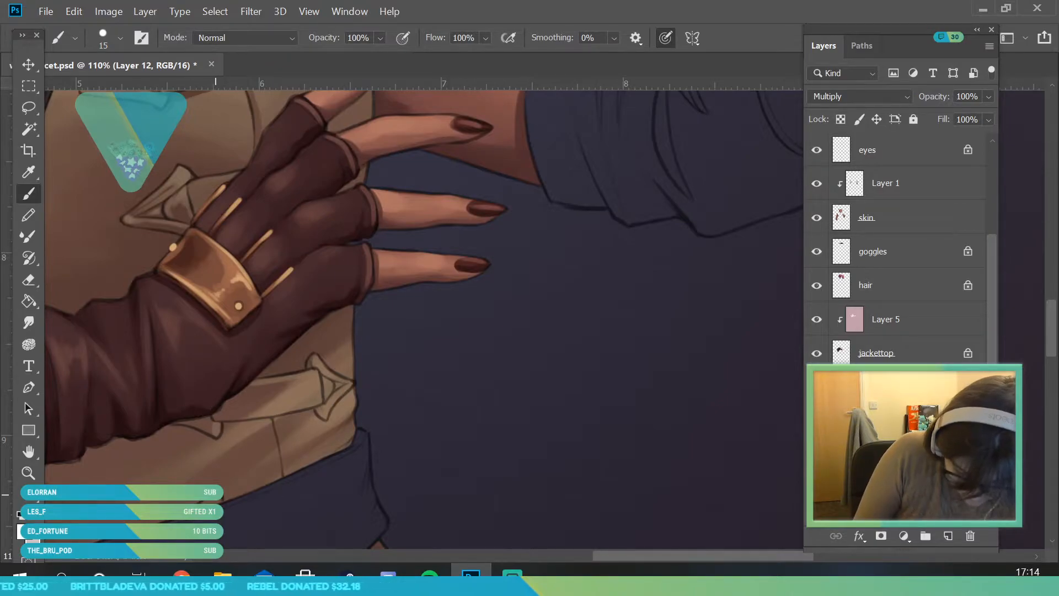
Step: Make the vest layer active and add a new layer above it
left_click(28, 473)
left_click_drag(418, 394, 330, 466)
left_click_drag(439, 437, 365, 445)
left_click(893, 386)
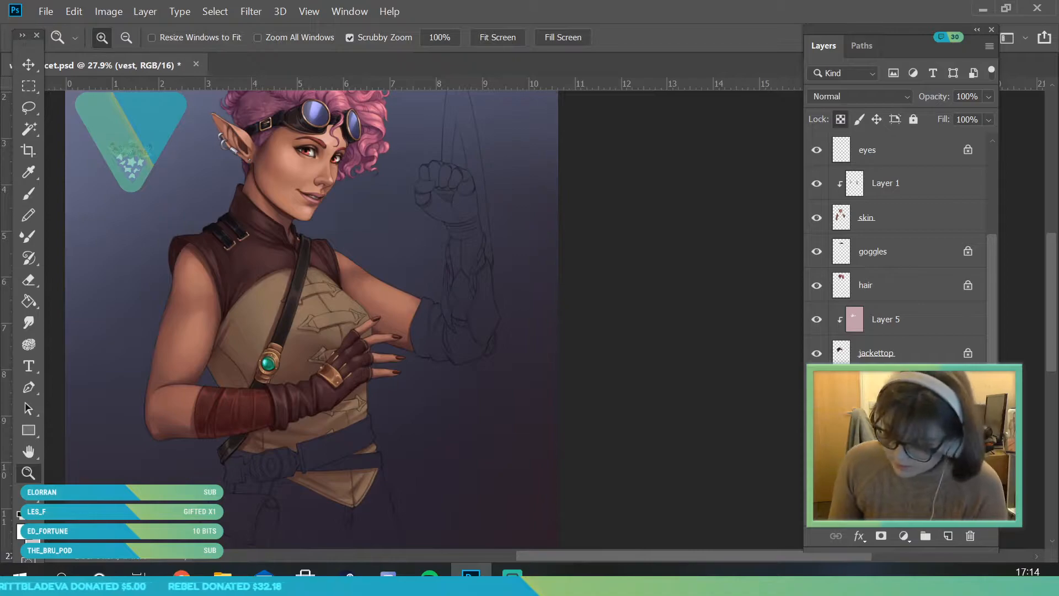
left_click(948, 537)
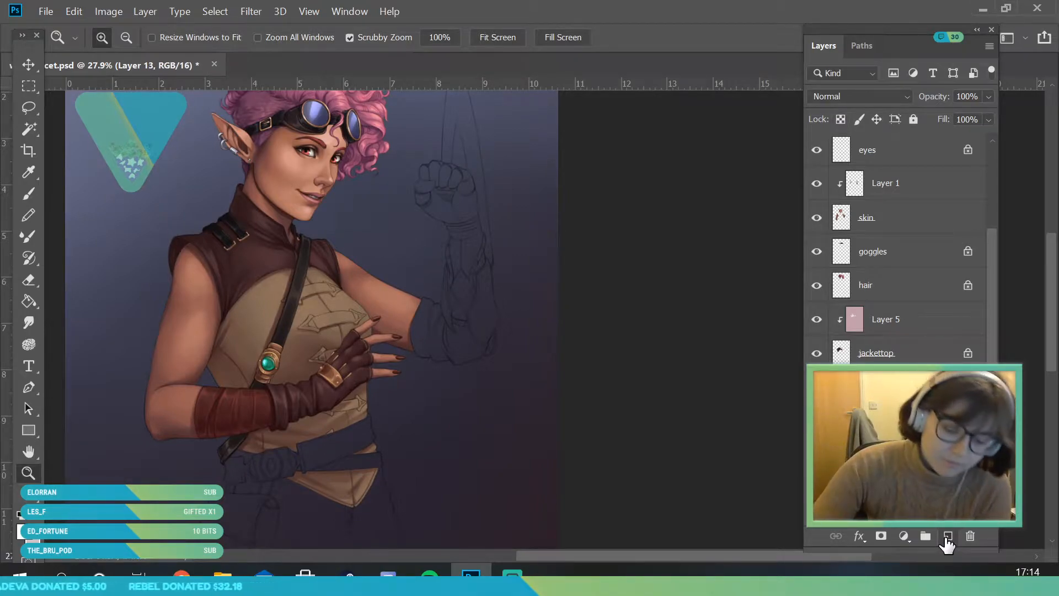
Step: Set colour sampling to All Layers and the foreground colour to a reddish brown, RGB 95, 65, 61
mouse_move(348, 298)
left_mouse_down()
mouse_move(383, 365)
mouse_move(352, 314)
left_mouse_up()
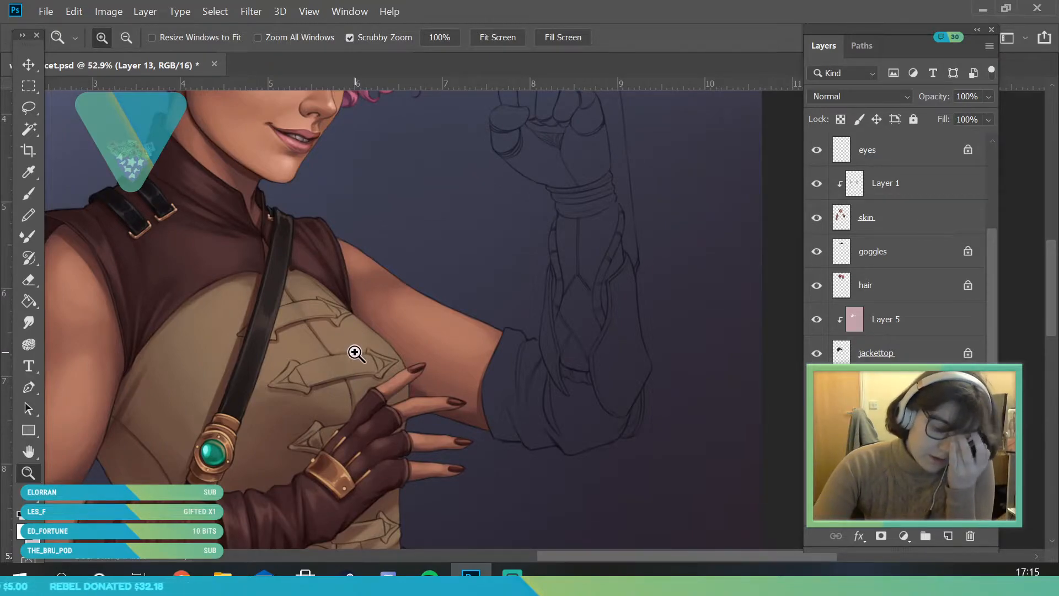
left_click_drag(348, 383, 366, 423)
left_click(24, 531)
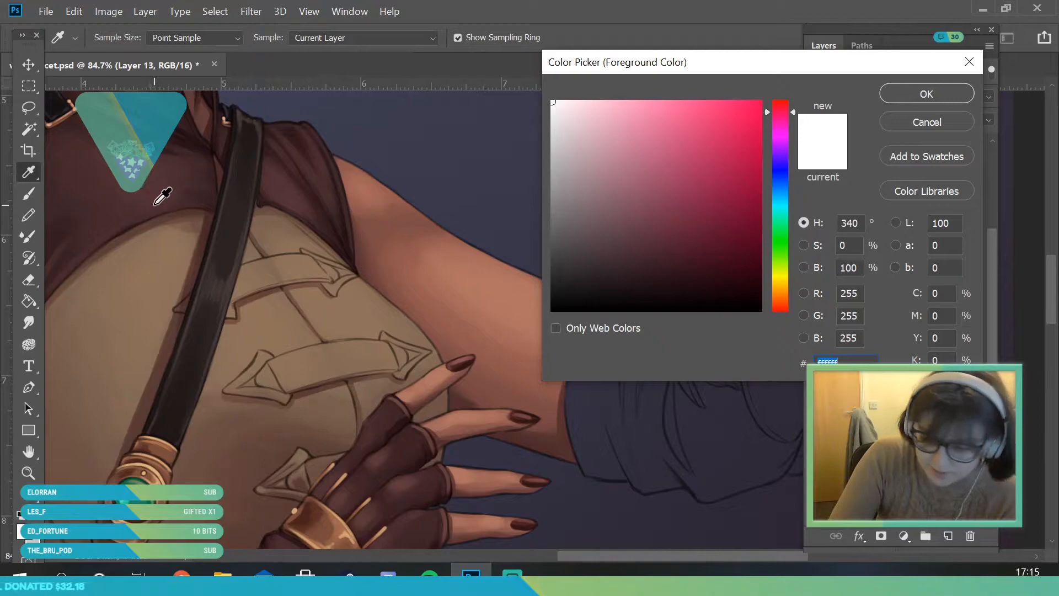
left_click(367, 39)
left_click(368, 39)
left_click(368, 38)
left_click(320, 66)
left_click(119, 207)
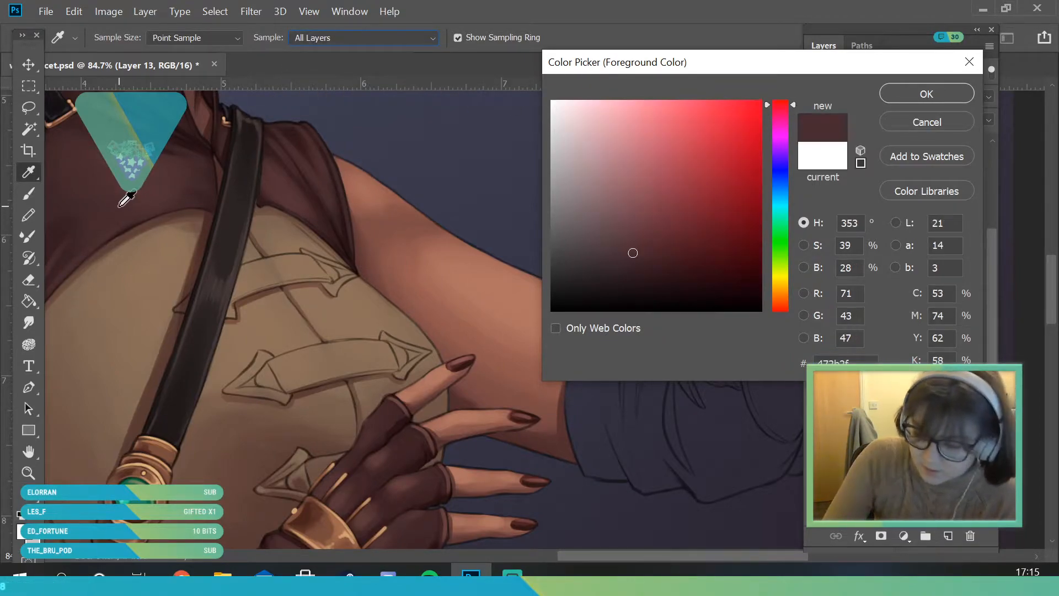
left_click(783, 308)
left_click_drag(634, 251, 624, 234)
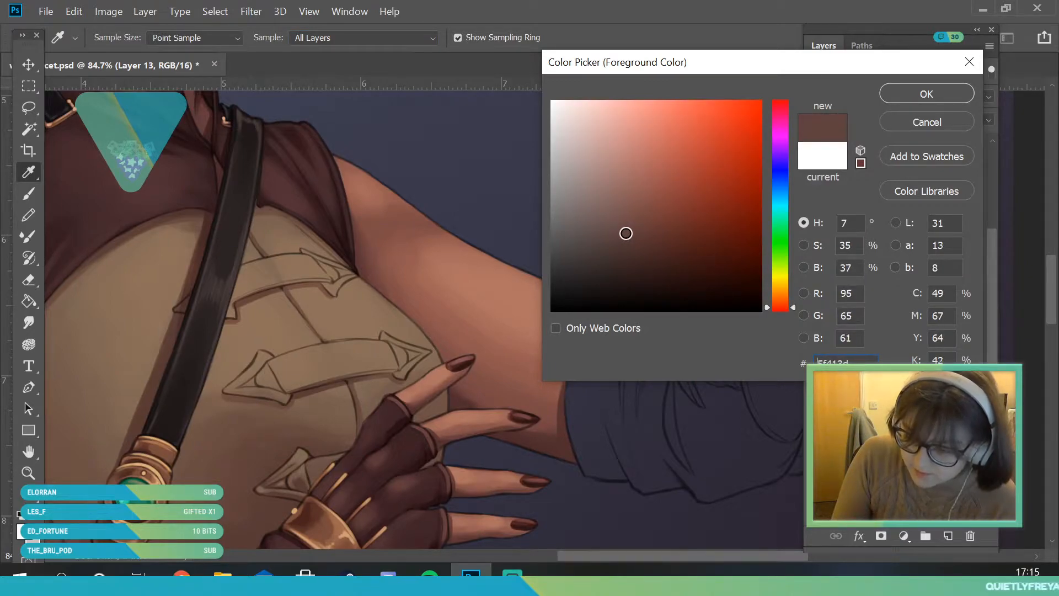
left_click(926, 93)
Step: Fill the uppermost vest strap, next to the black shoulder belt, with the reddish brown using the 15 px brush
key("z")
mouse_move(243, 305)
left_mouse_down()
mouse_move(274, 355)
mouse_move(276, 312)
mouse_move(433, 286)
left_mouse_up()
key("b")
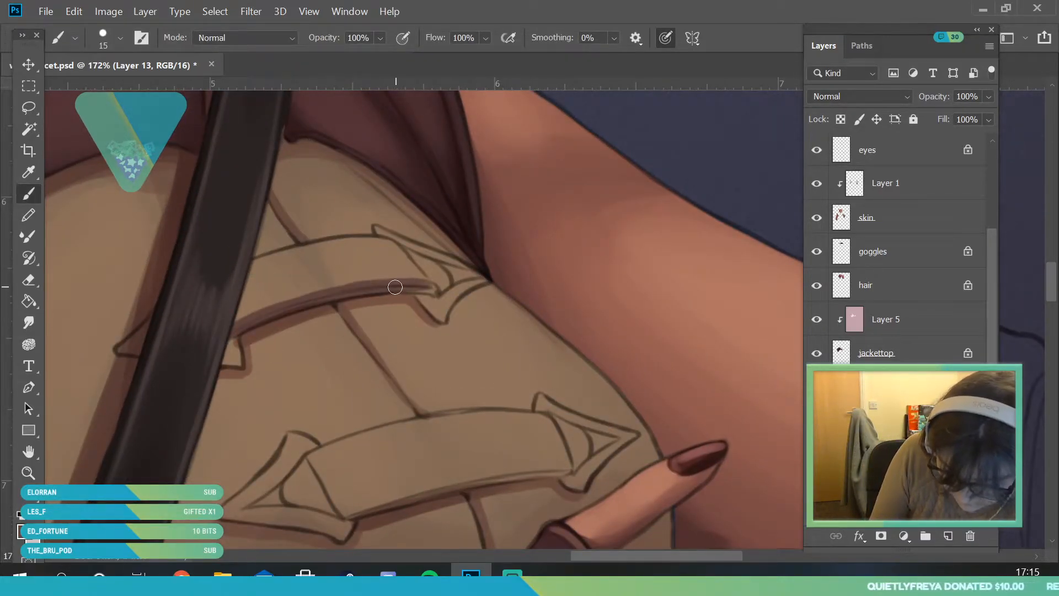
left_click_drag(363, 244, 248, 271)
mouse_move(372, 244)
left_mouse_down()
mouse_move(332, 249)
mouse_move(242, 318)
mouse_move(400, 279)
mouse_move(346, 278)
mouse_move(357, 256)
mouse_move(397, 266)
mouse_move(342, 273)
left_mouse_up()
Step: Outline and fill the middle vest strap above the gloved fingers with reddish brown using the 15 px brush
left_click_drag(313, 458, 347, 508)
scroll(367, 346, "down", 5)
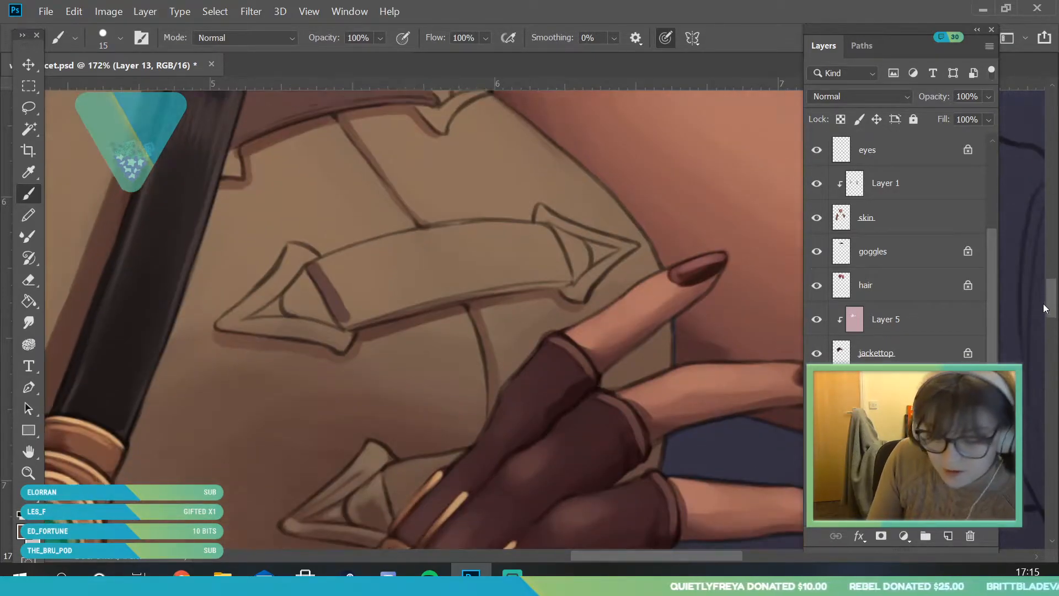
mouse_move(347, 323)
left_mouse_down()
mouse_move(562, 279)
mouse_move(507, 287)
left_mouse_up()
mouse_move(317, 266)
left_mouse_down()
mouse_move(487, 229)
mouse_move(388, 246)
mouse_move(454, 232)
mouse_move(532, 228)
mouse_move(478, 231)
mouse_move(550, 238)
left_mouse_up()
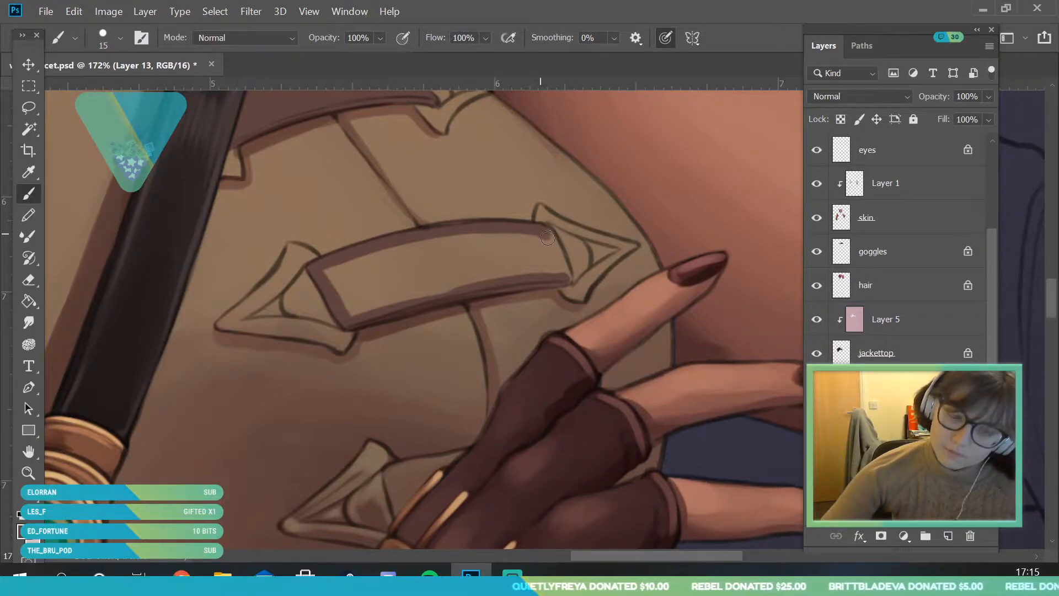
left_click_drag(562, 260, 560, 258)
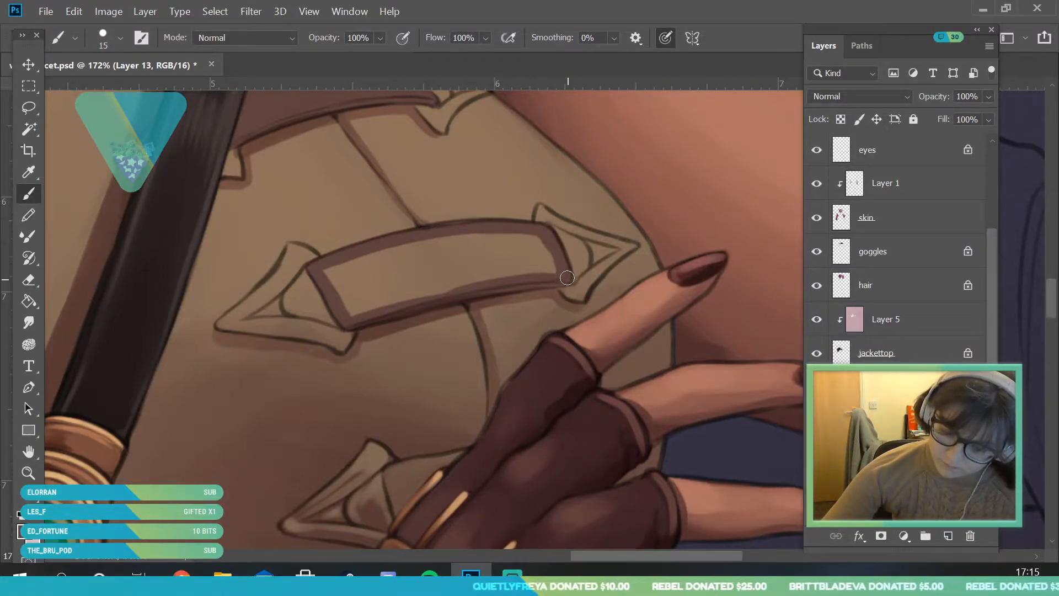
mouse_move(334, 278)
left_mouse_down()
mouse_move(370, 271)
mouse_move(378, 290)
mouse_move(418, 293)
mouse_move(475, 274)
mouse_move(397, 259)
mouse_move(381, 246)
mouse_move(518, 243)
mouse_move(539, 272)
left_mouse_up()
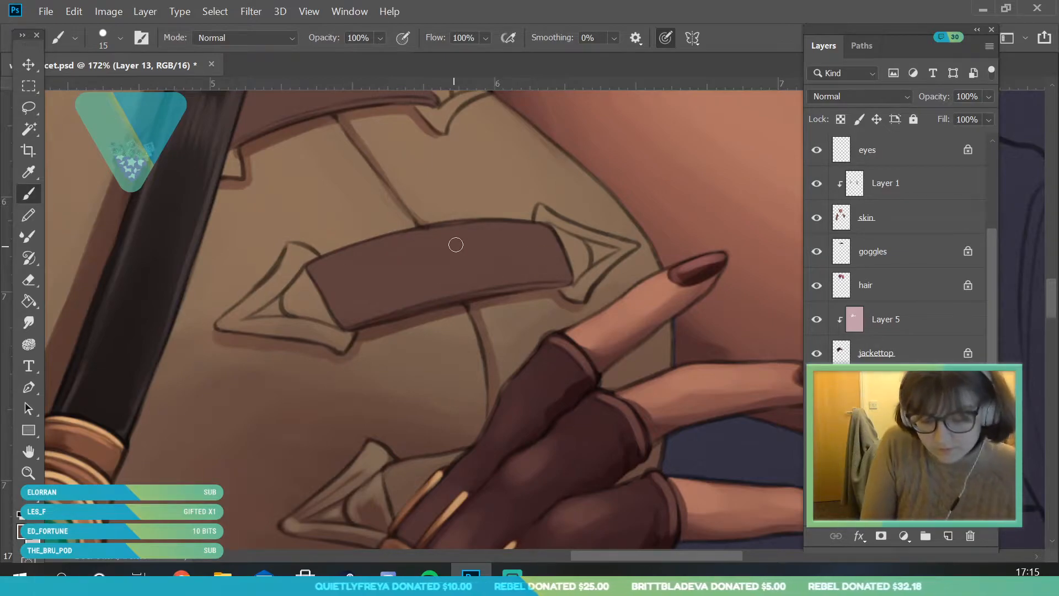
Step: Fill the strap beside the glove's metal plate and the strap below the glove with the same reddish brown
mouse_move(1048, 305)
left_mouse_down()
mouse_move(1045, 331)
mouse_move(1043, 318)
left_mouse_up()
mouse_move(402, 275)
left_mouse_down()
mouse_move(470, 261)
mouse_move(391, 278)
mouse_move(450, 269)
mouse_move(403, 288)
mouse_move(425, 276)
left_mouse_up()
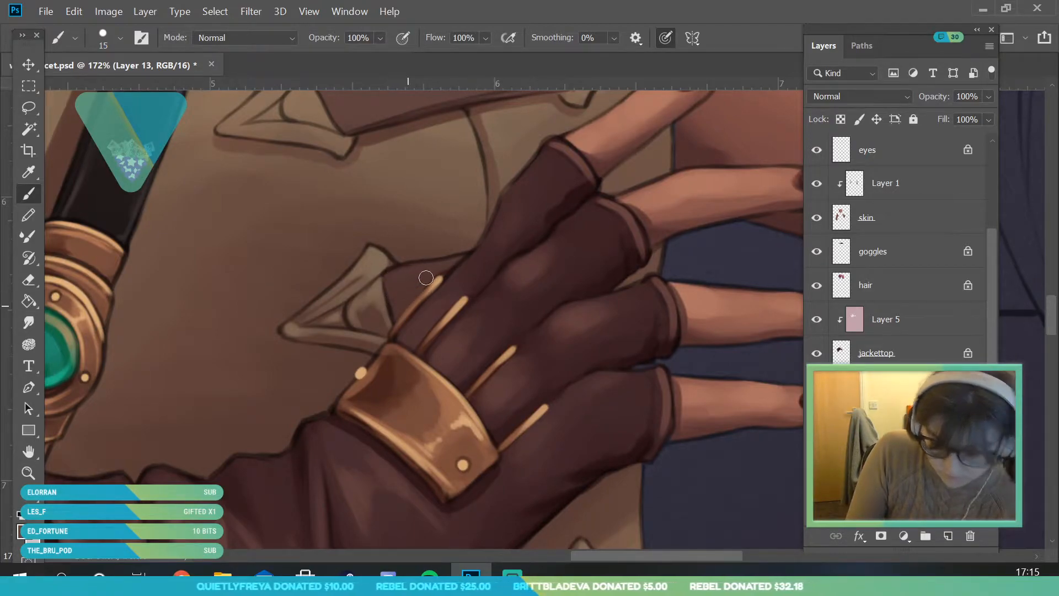
left_click_drag(1050, 320, 1044, 347)
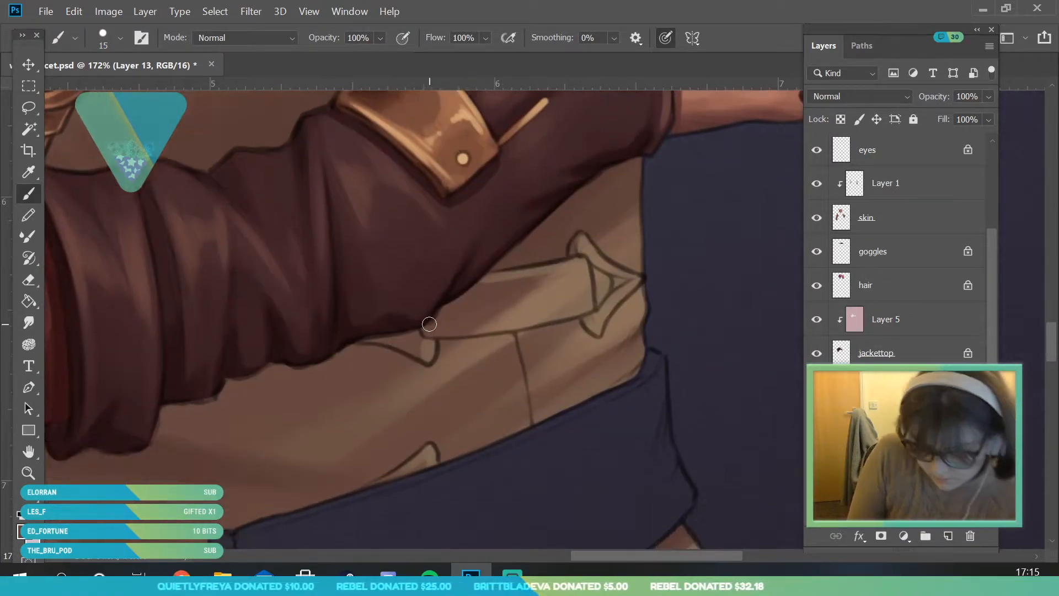
mouse_move(435, 330)
left_mouse_down()
mouse_move(530, 324)
mouse_move(588, 301)
mouse_move(582, 264)
mouse_move(461, 289)
mouse_move(516, 278)
left_mouse_up()
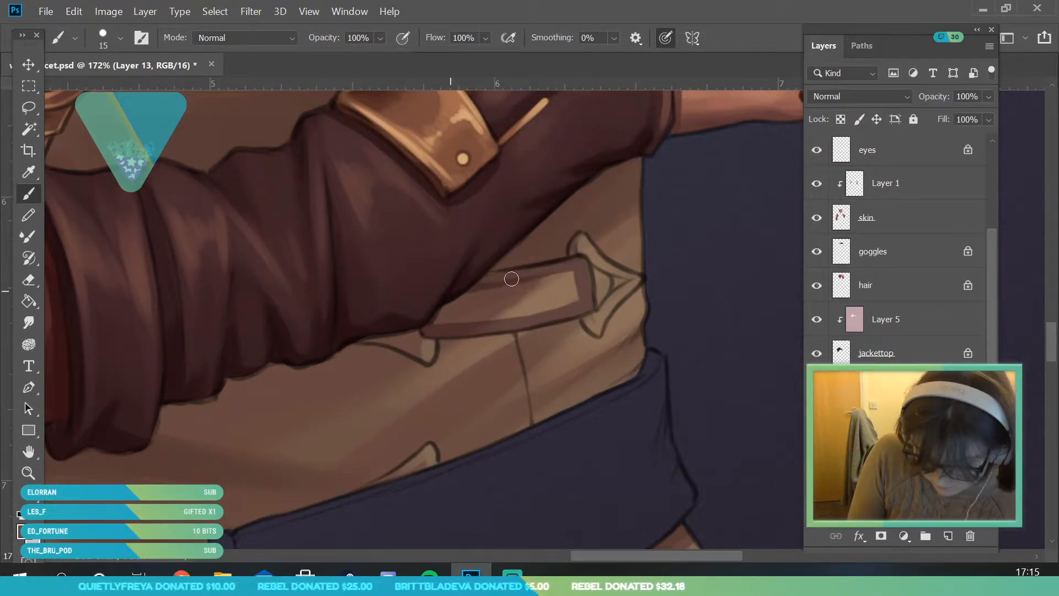
mouse_move(460, 298)
left_mouse_down()
mouse_move(435, 325)
mouse_move(554, 308)
mouse_move(571, 273)
left_mouse_up()
Step: Lock the strap layer's transparent pixels and set the foreground colour to a darker reddish brown
key("z")
left_click_drag(355, 380, 240, 474)
left_click_drag(406, 184, 425, 298)
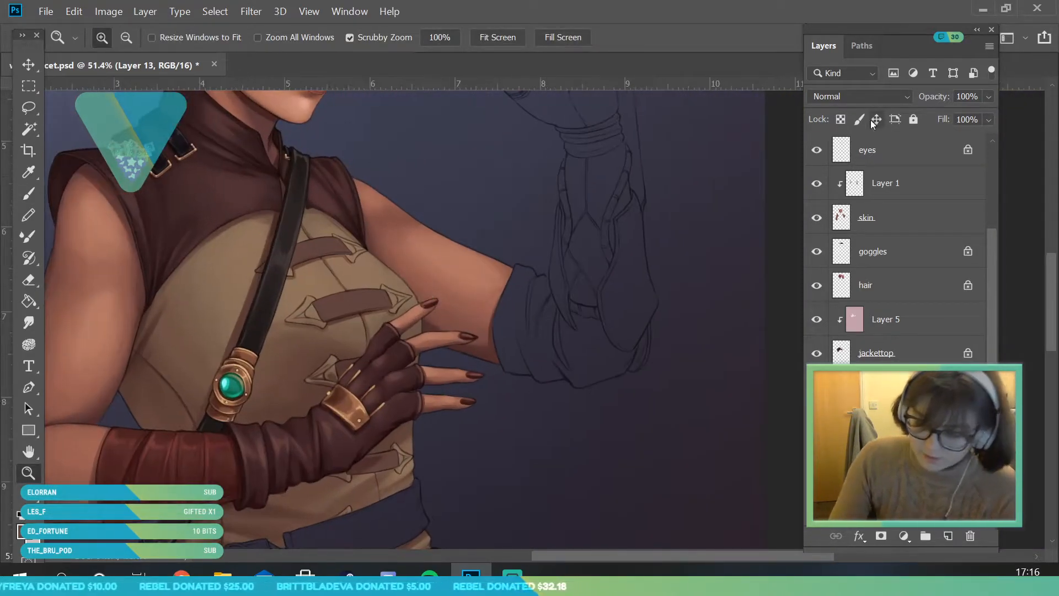
left_click_drag(334, 265, 367, 315)
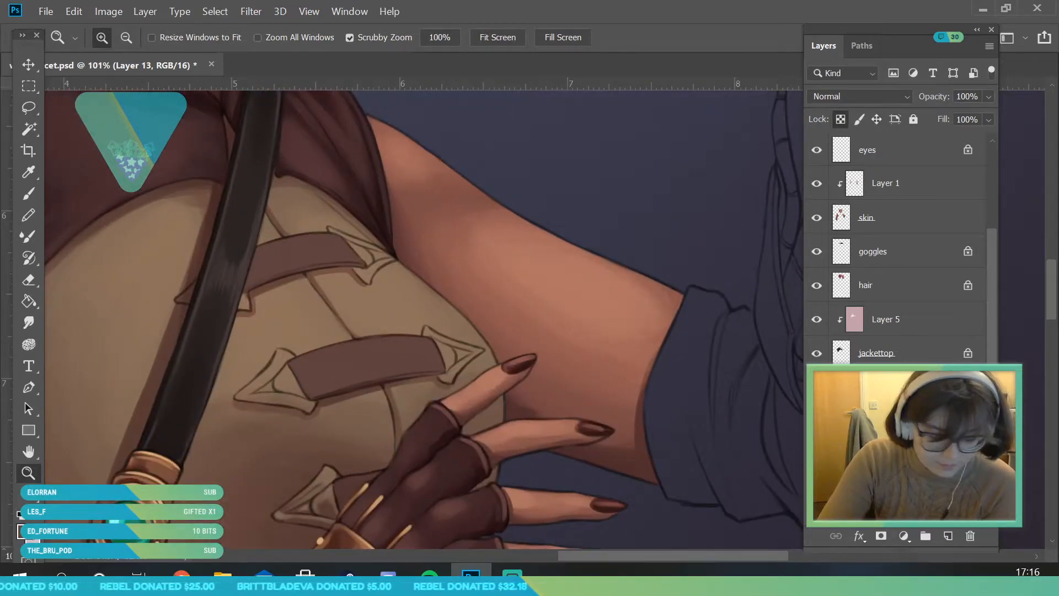
left_click(25, 531)
left_click(790, 312)
left_click_drag(629, 245, 631, 248)
left_click(927, 93)
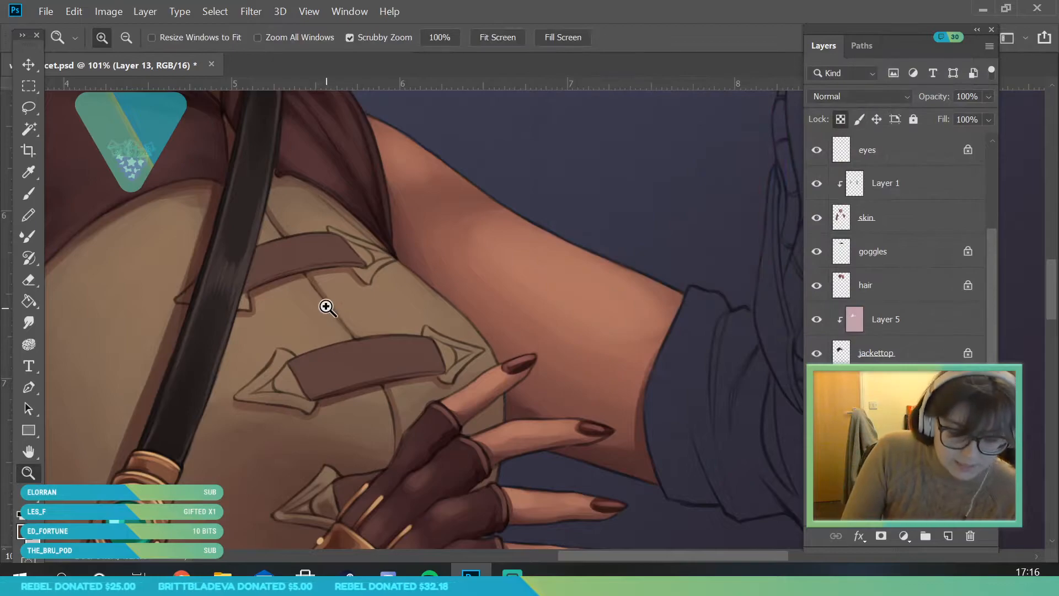
Step: Shade the ends of the upper and middle vest straps with the darker brown using a 127 px brush
left_click_drag(326, 311, 331, 312)
key("b")
left_click(105, 37)
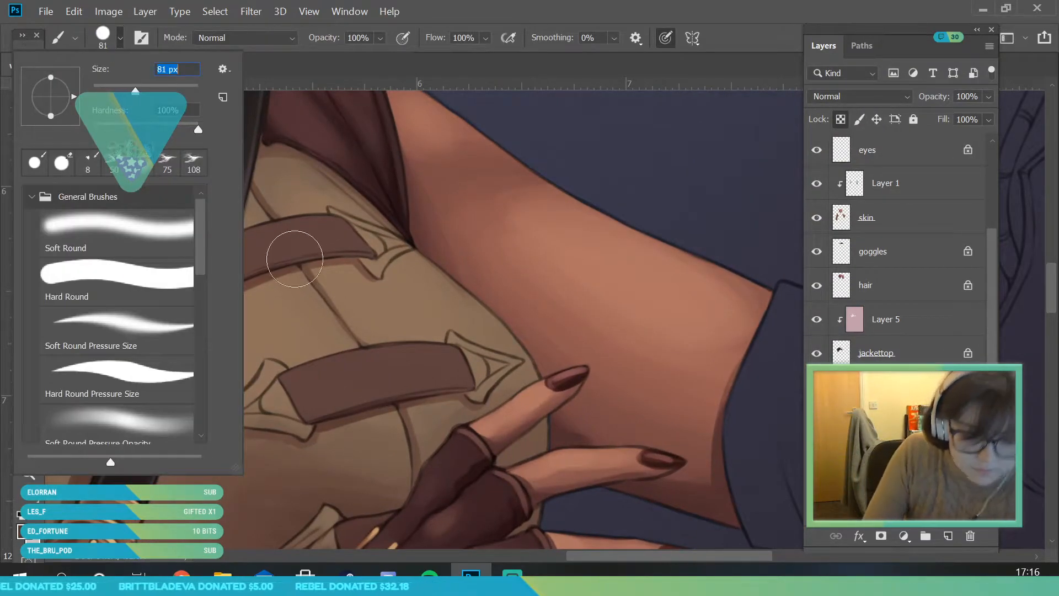
type("127")
key("Return")
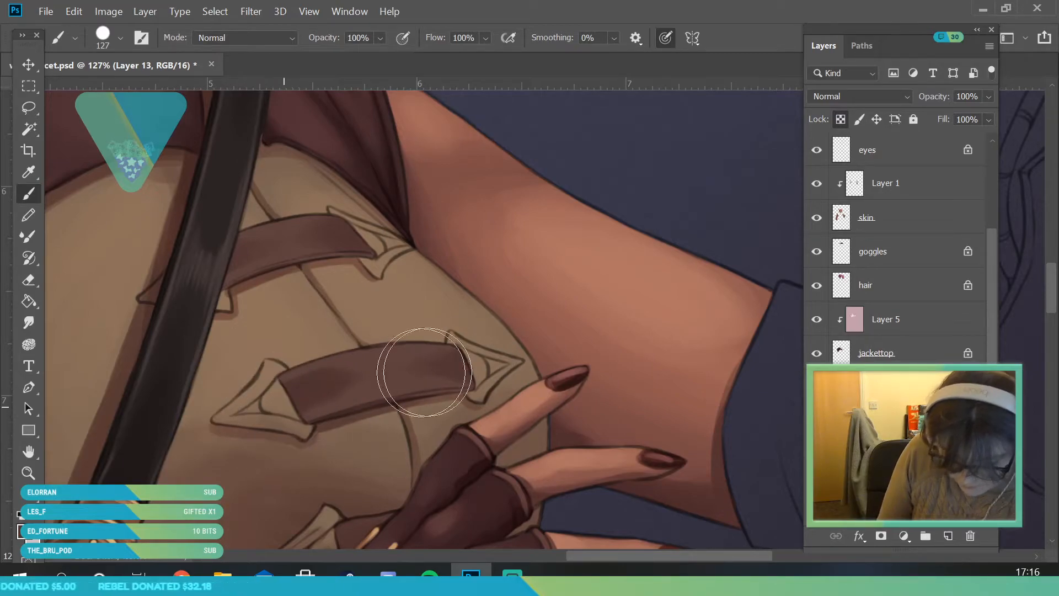
scroll(1018, 276, "down", 3)
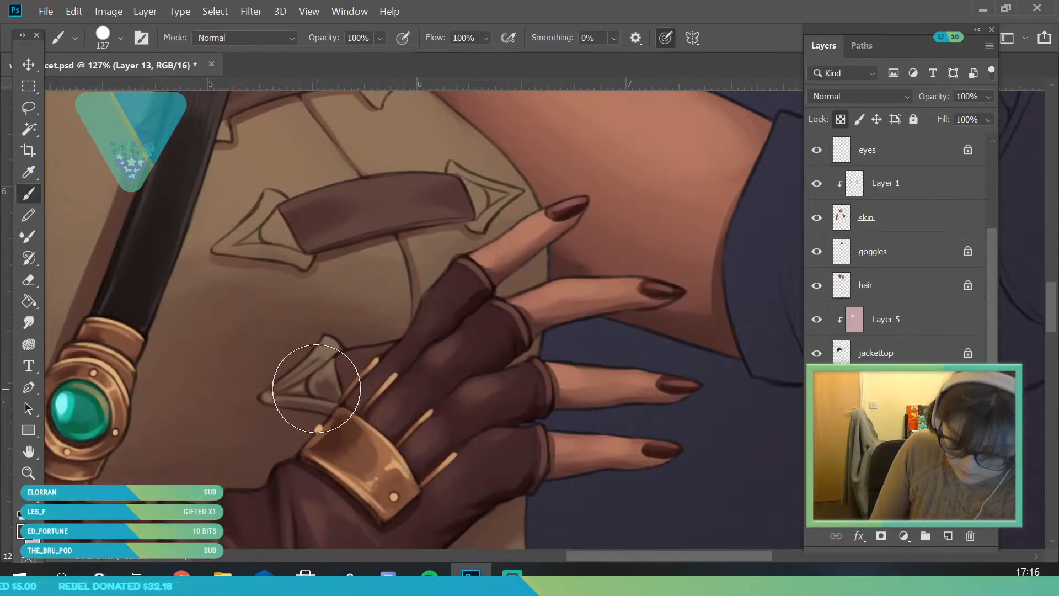
Step: Shade the remaining strap sections around the glove with a smaller brush in the darker brown
left_click(28, 473)
mouse_move(290, 469)
left_mouse_down()
mouse_move(231, 471)
mouse_move(334, 489)
mouse_move(458, 480)
left_mouse_up()
left_click(28, 193)
left_click(120, 37)
left_click_drag(143, 88, 131, 88)
mouse_move(373, 391)
left_mouse_down()
mouse_move(388, 371)
mouse_move(274, 383)
mouse_move(394, 373)
left_mouse_up()
Step: Darken the edges of the upper and middle vest straps using an even deeper brown and a 15 px brush
left_click(28, 473)
left_click_drag(269, 398, 188, 442)
left_click_drag(257, 268, 342, 403)
left_click(25, 534)
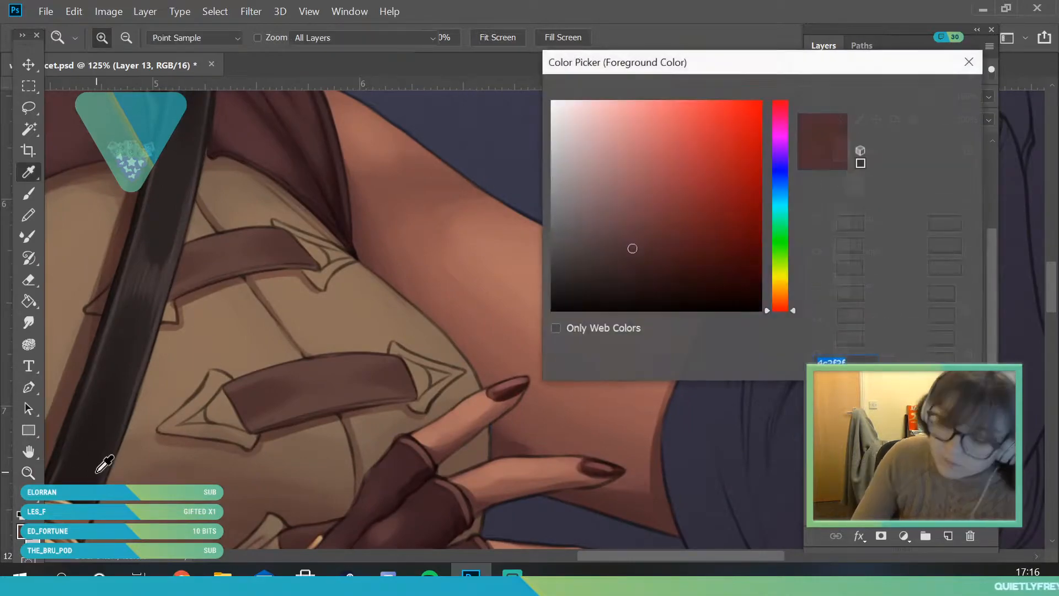
left_click(641, 262)
left_click(927, 94)
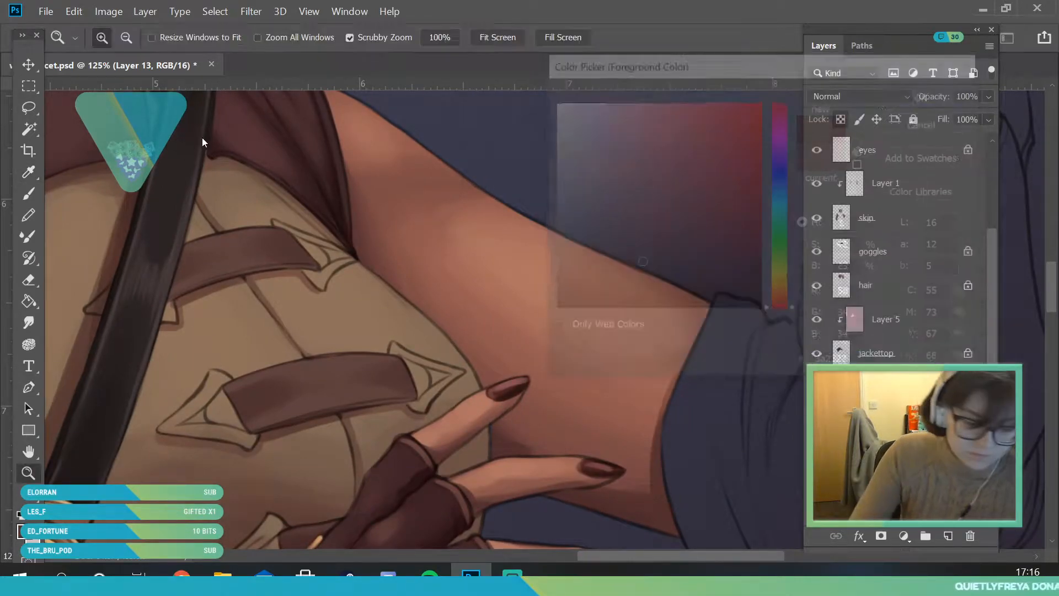
left_click(44, 190)
left_click(120, 38)
left_click(99, 92)
left_click(292, 235)
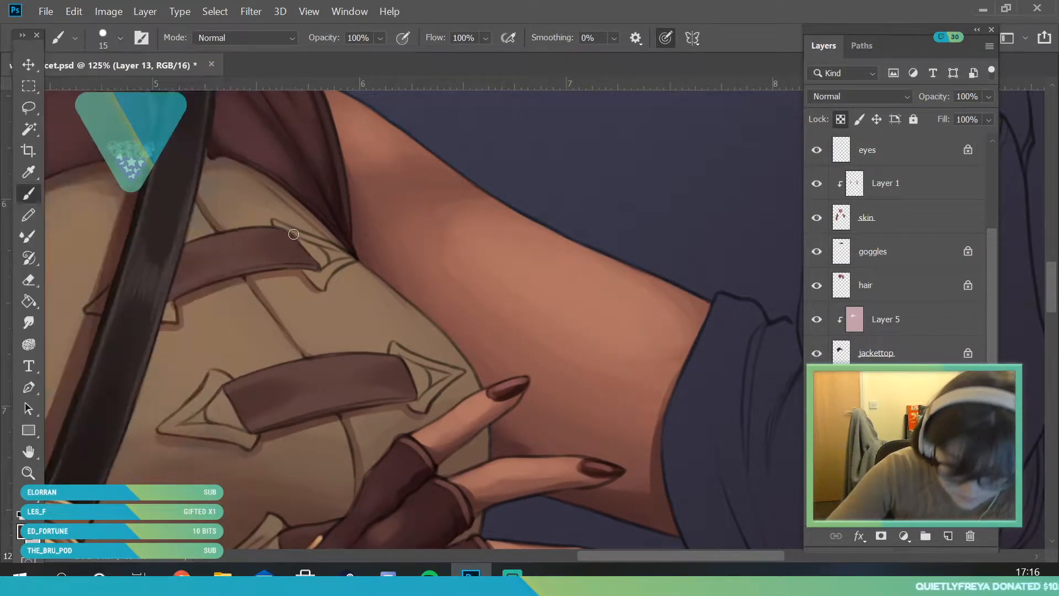
left_click_drag(171, 304, 264, 273)
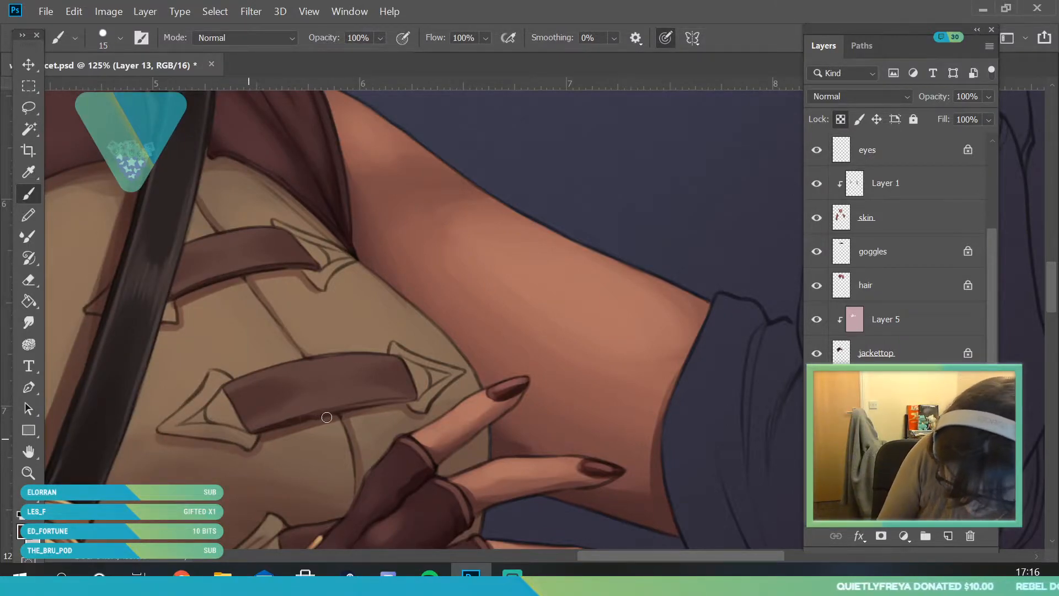
left_click_drag(323, 415, 394, 401)
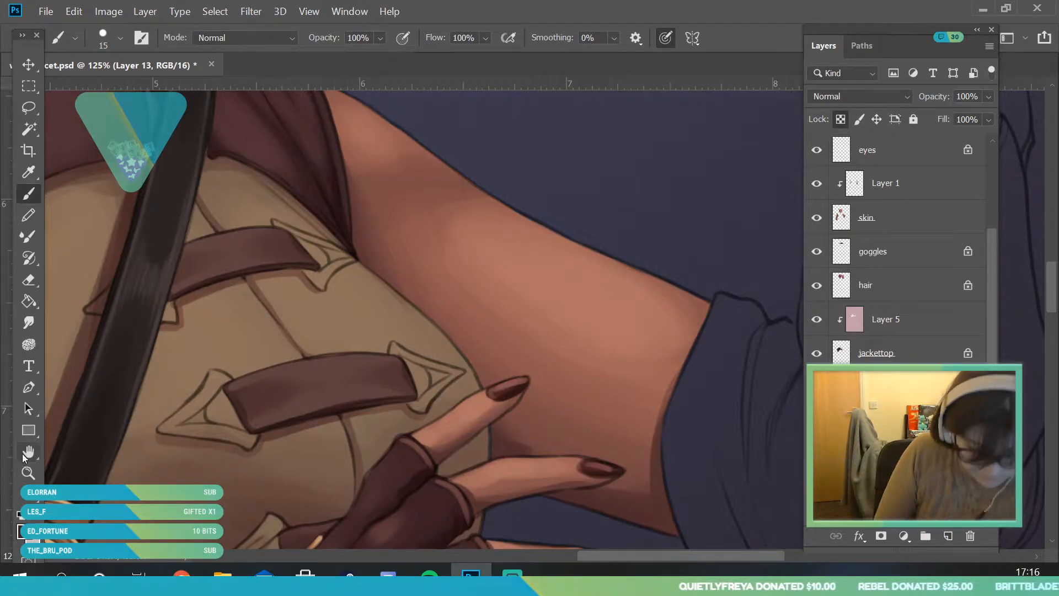
Step: Darken the edges of the strap below the glove with the 15 px brush
left_click(28, 472)
left_click_drag(281, 304, 255, 378)
mouse_move(426, 419)
left_mouse_down()
mouse_move(392, 498)
mouse_move(419, 498)
left_mouse_up()
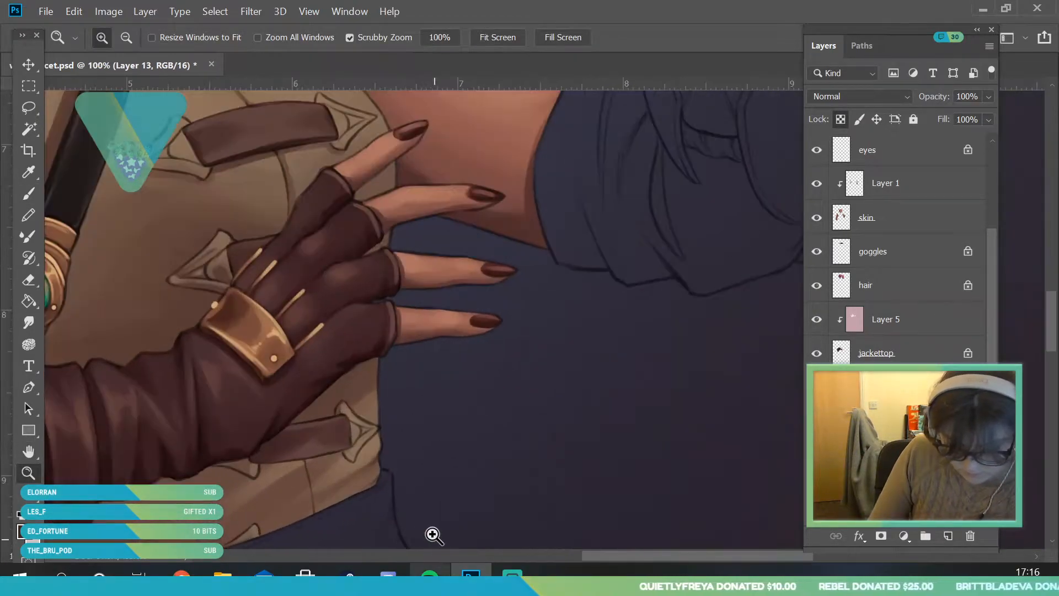
key("b")
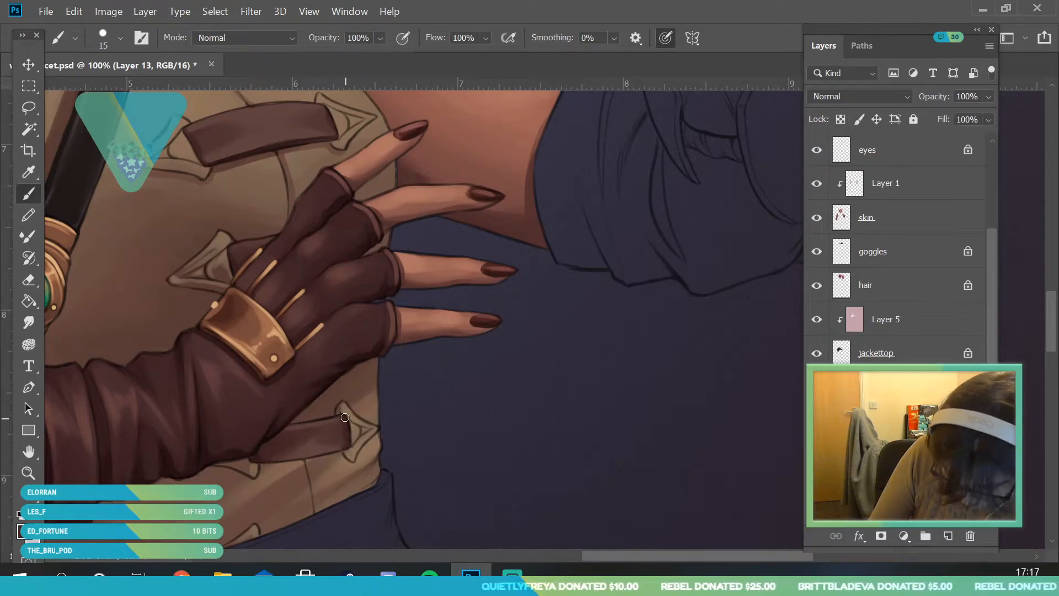
Step: Sample the strap colour and set the foreground to a lighter, warmer brown, RGB 130, 93, 80
left_click(29, 472)
left_click_drag(275, 337, 226, 463)
left_click_drag(259, 196, 297, 350)
key("i")
left_click(220, 260)
left_click(33, 518)
left_click(786, 303)
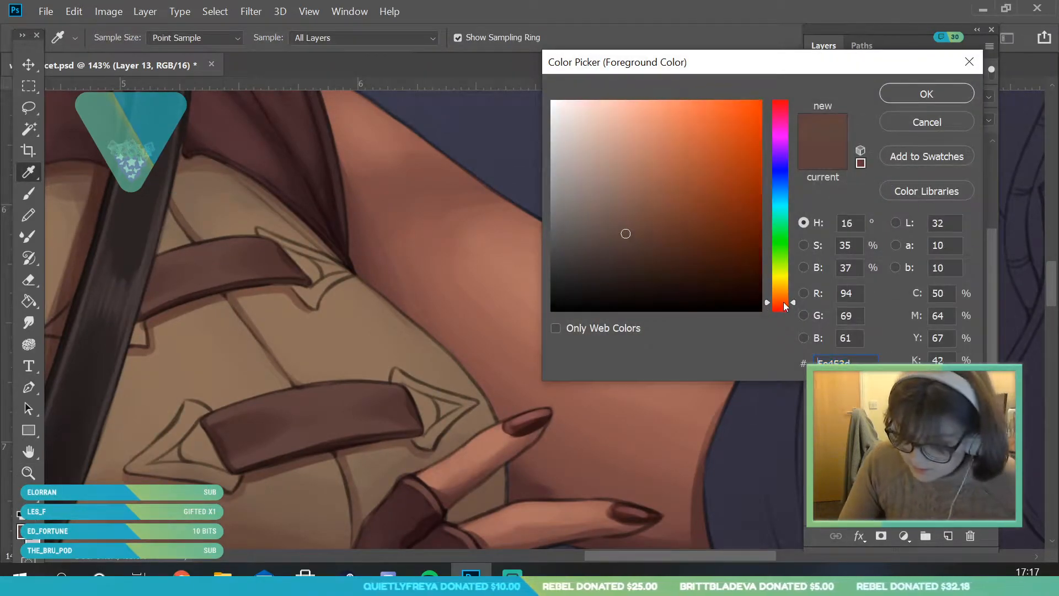
left_click(632, 204)
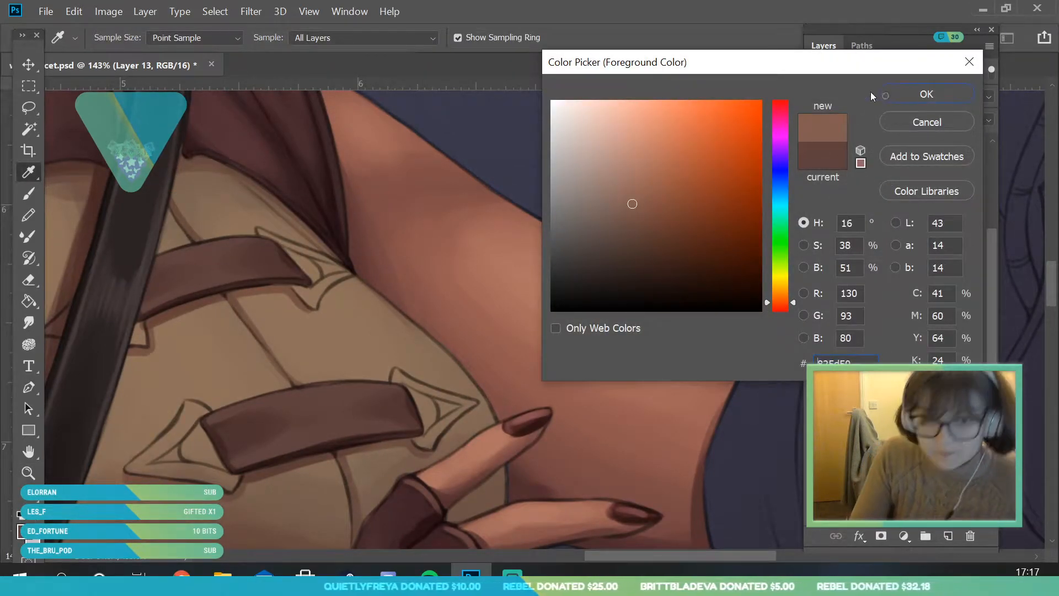
key("Return")
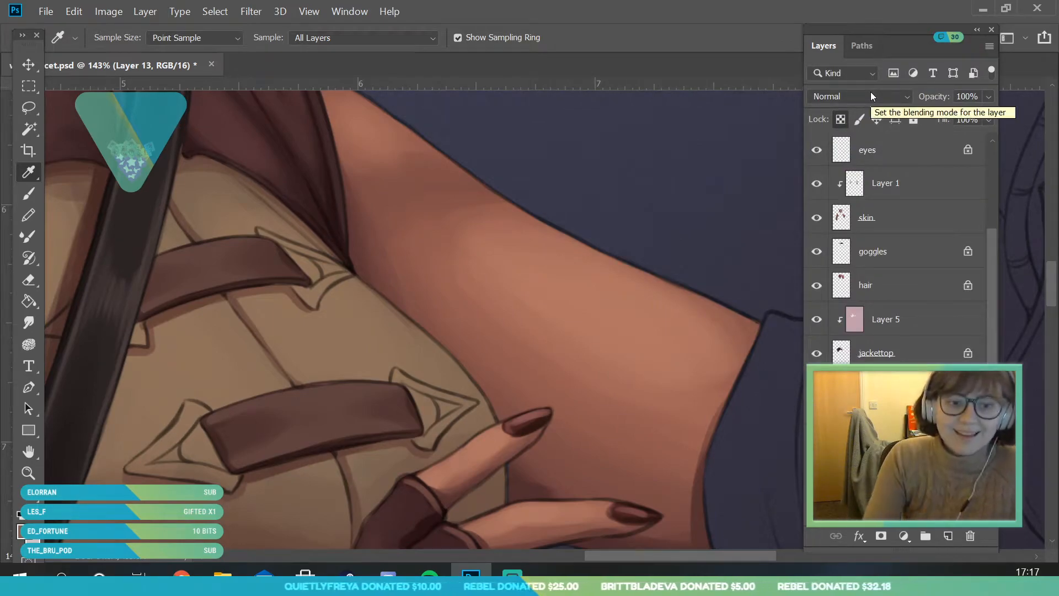
Step: Paint light brown highlights along the edge and across the centre of the upper vest strap with a 10 px brush
left_click(29, 474)
left_click_drag(359, 305, 322, 305)
left_click_drag(237, 319, 249, 357)
left_click_drag(74, 231, 92, 226)
key("b")
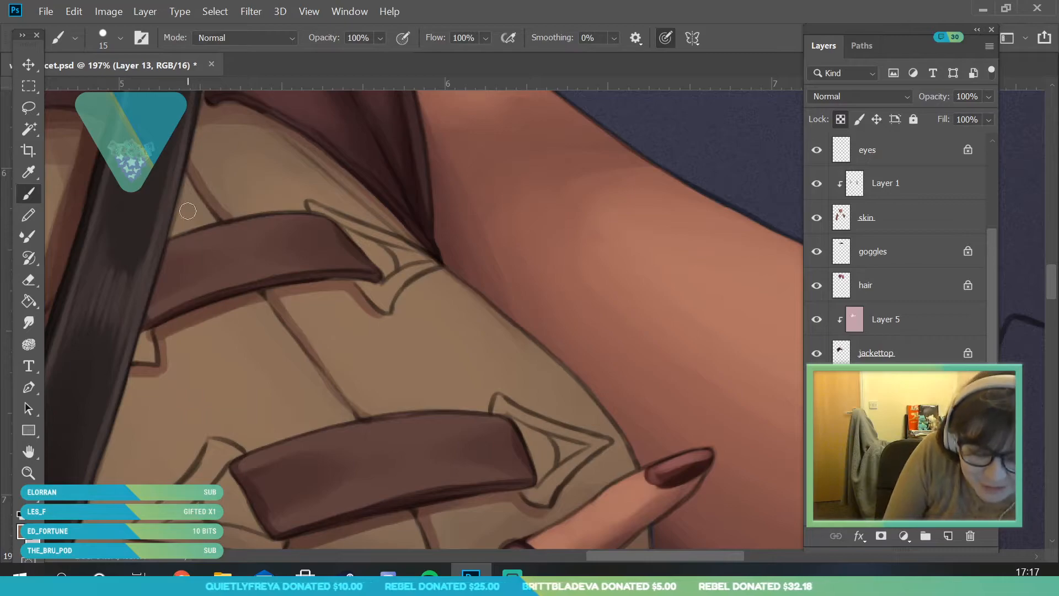
left_click(120, 37)
key("bracketleft")
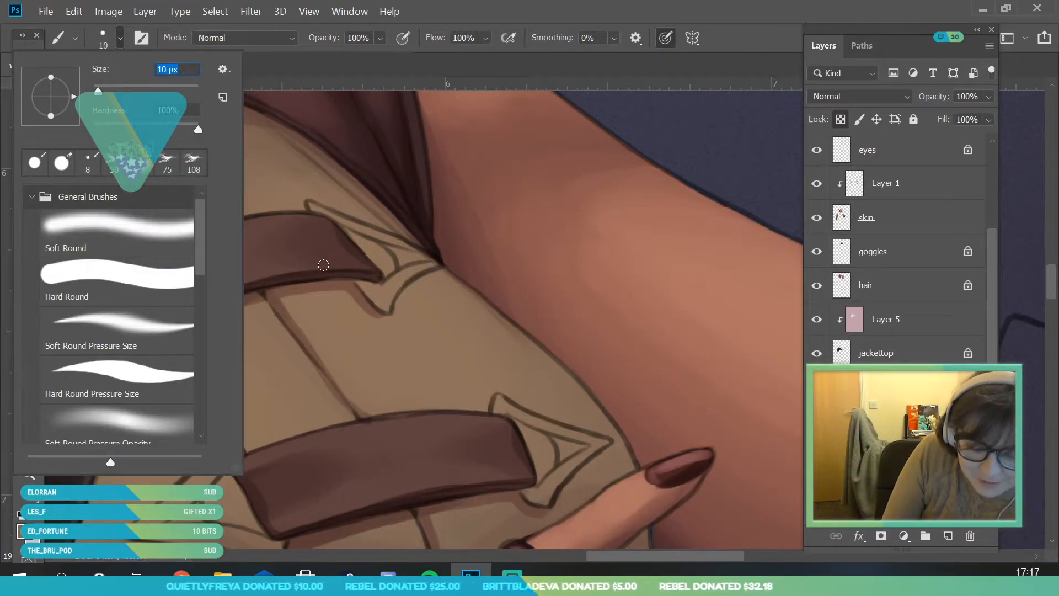
key("Return")
left_click_drag(232, 227, 198, 241)
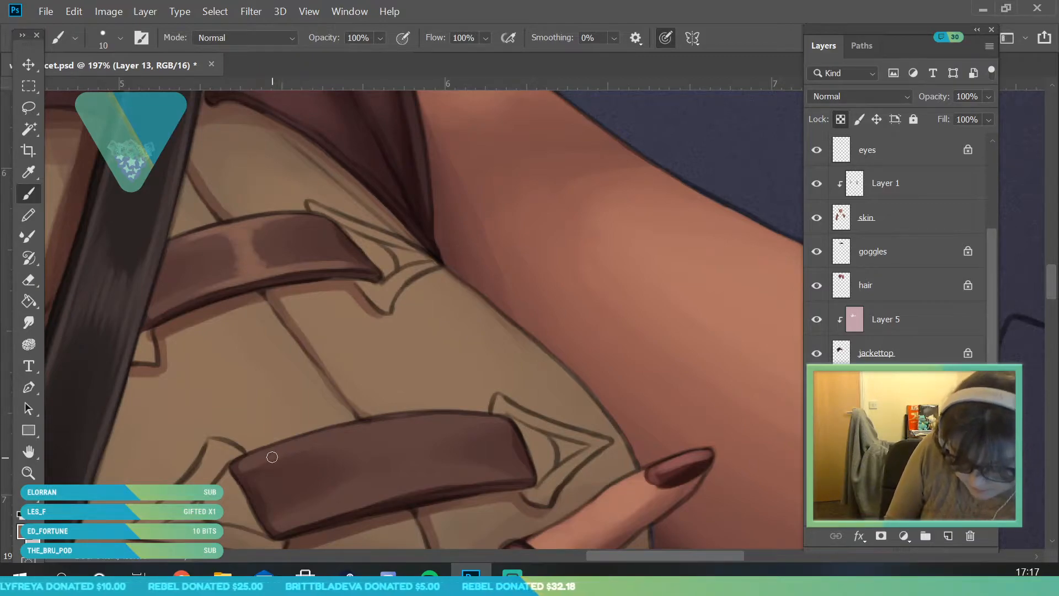
Step: Highlight the long edges and the centre fold of the middle vest strap with the 10 px light brown brush
mouse_move(250, 457)
left_mouse_down()
mouse_move(366, 427)
mouse_move(488, 418)
left_mouse_up()
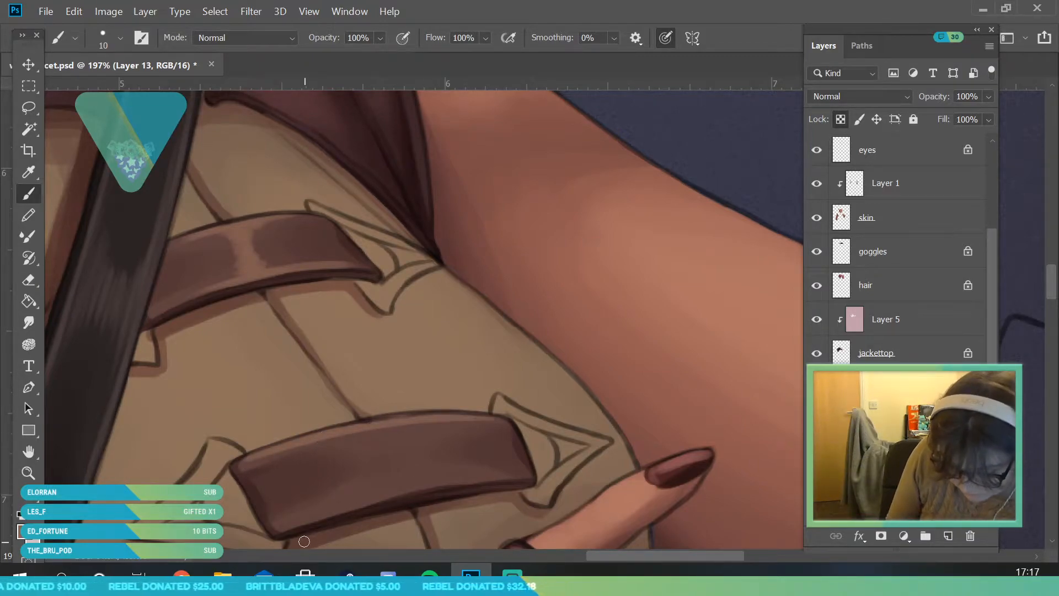
left_click_drag(338, 512, 478, 480)
left_click_drag(407, 490, 512, 477)
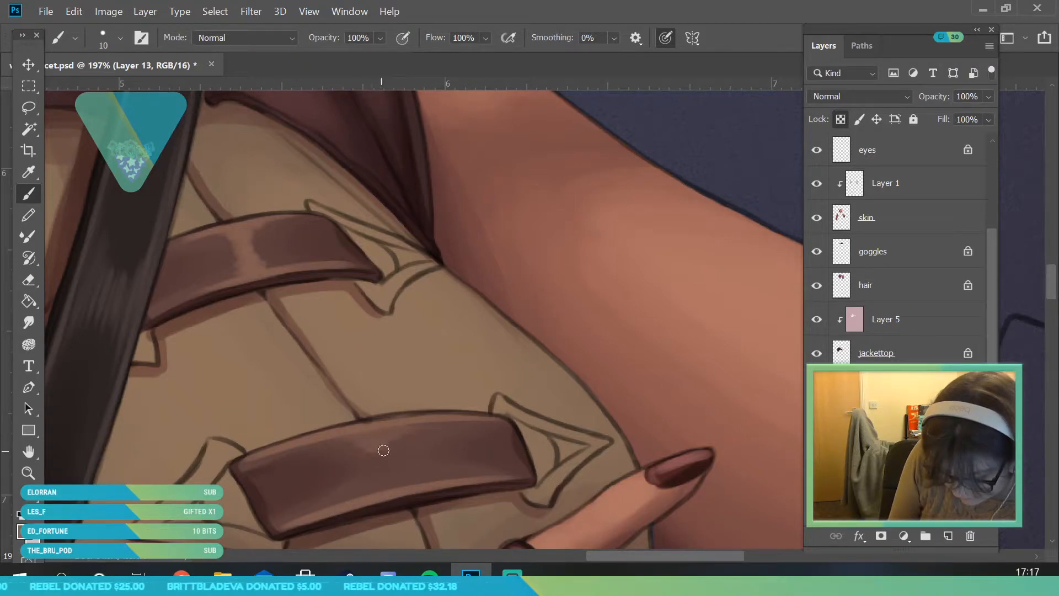
left_click_drag(375, 491, 421, 484)
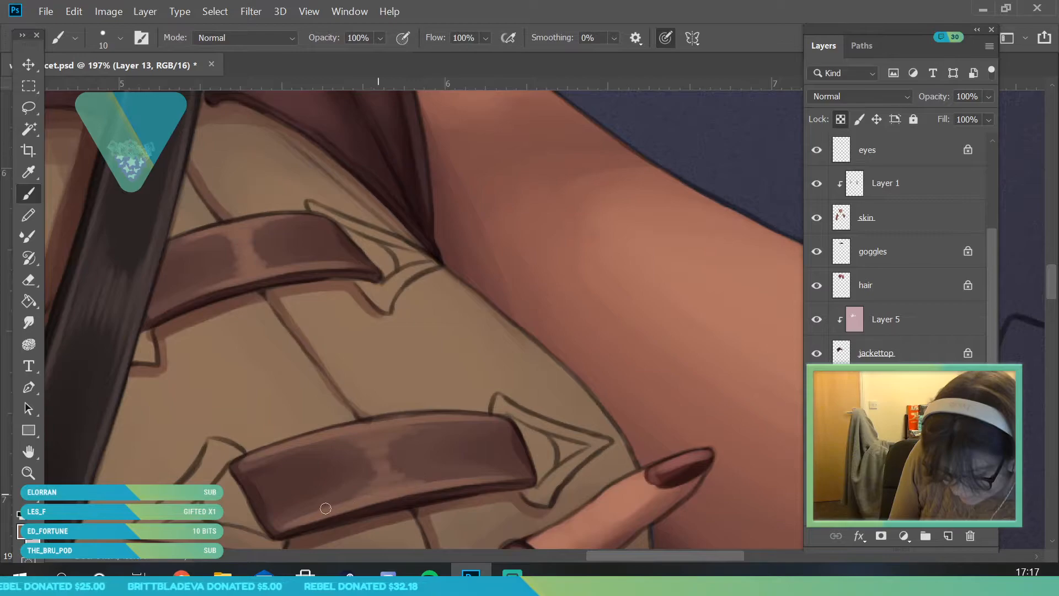
Step: Paint a light brown highlight across the vest strap below the glove with the 10 px brush
left_click(28, 473)
left_click_drag(287, 397, 193, 408)
left_click_drag(312, 475, 381, 507)
key("b")
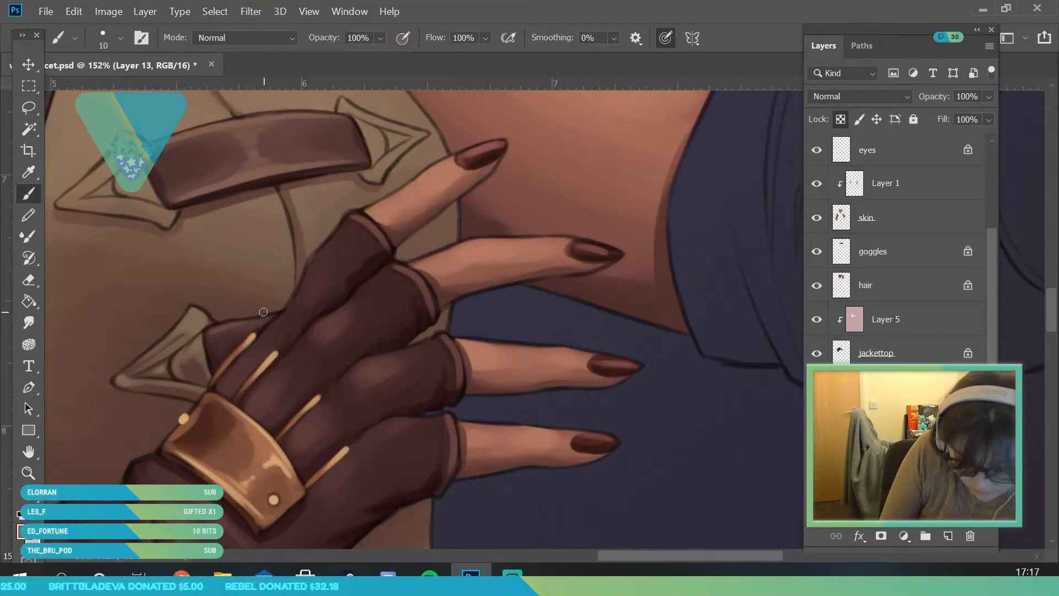
left_click(30, 449)
left_click(28, 472)
left_click_drag(284, 317, 225, 378)
left_click_drag(326, 487, 383, 511)
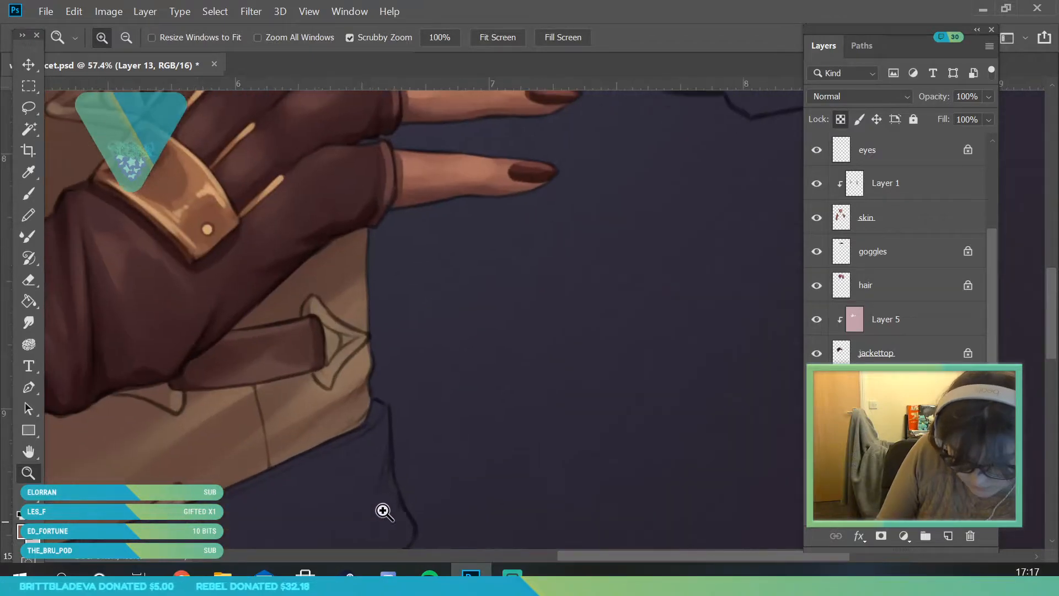
left_click(29, 193)
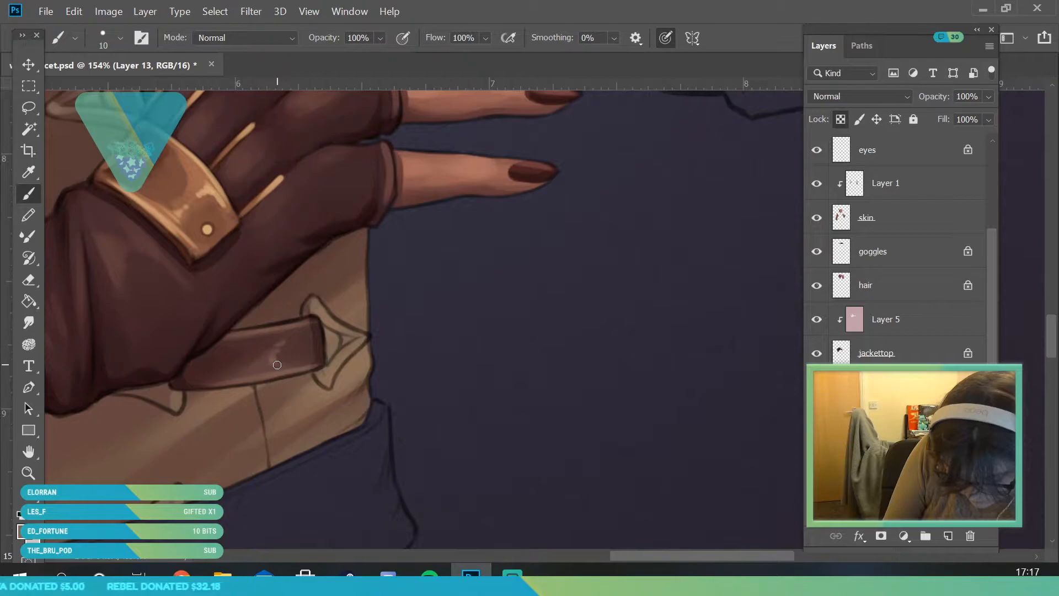
Step: Examine the highlighted vest straps against the whole character at reduced magnification and up close
left_click(29, 473)
left_click_drag(323, 344, 280, 466)
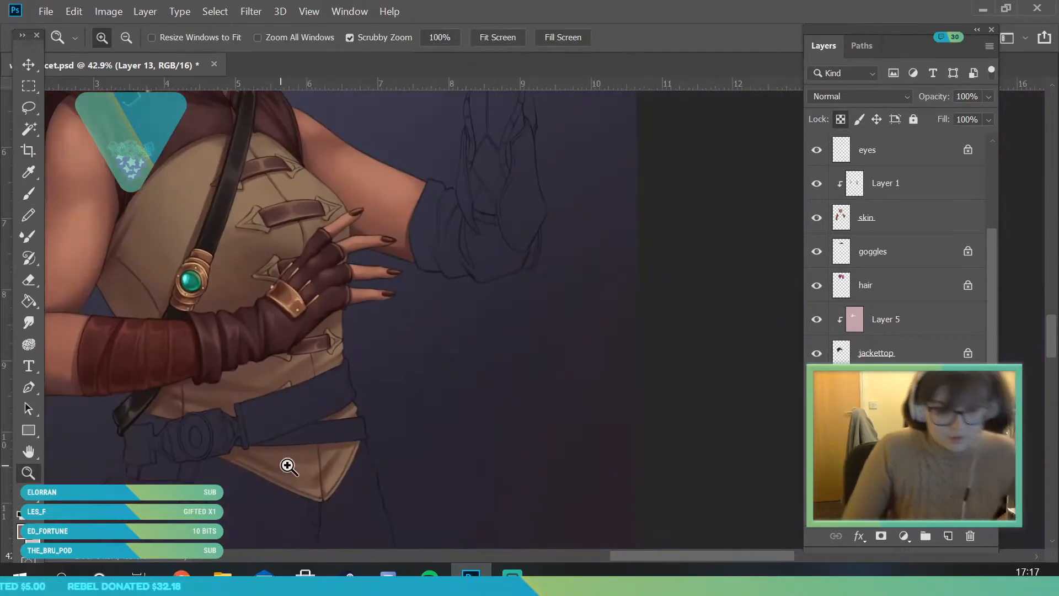
left_click_drag(479, 339, 395, 405)
left_click_drag(360, 315, 298, 440)
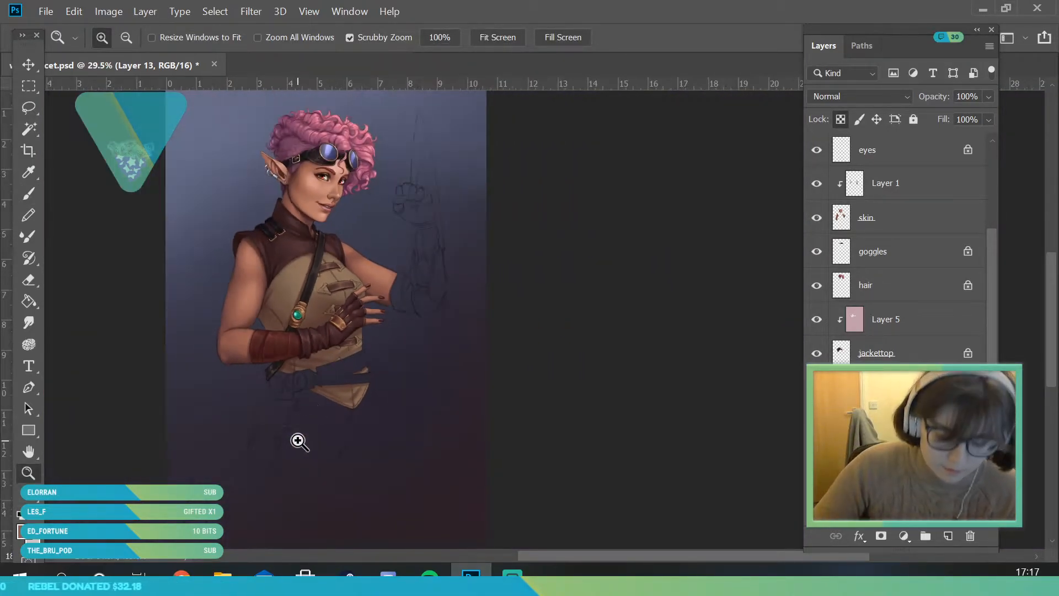
left_click_drag(357, 234, 442, 339)
left_click_drag(356, 311, 371, 362)
left_click_drag(317, 316, 353, 411)
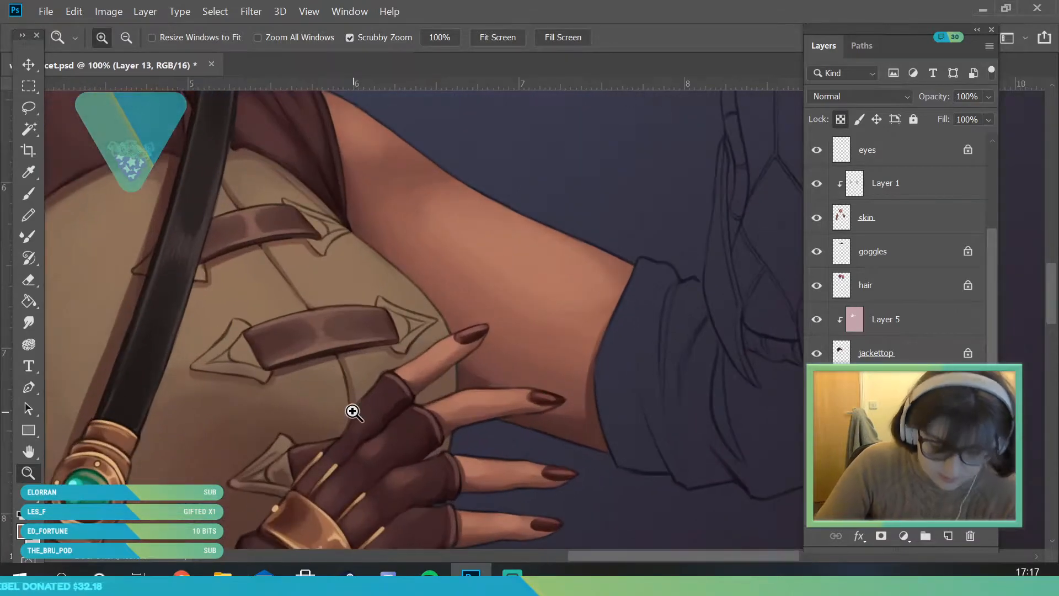
Step: Create a new layer and sample a dark bronze brown from the gem buckle for the strap fittings
scroll(899, 249, "down", 1)
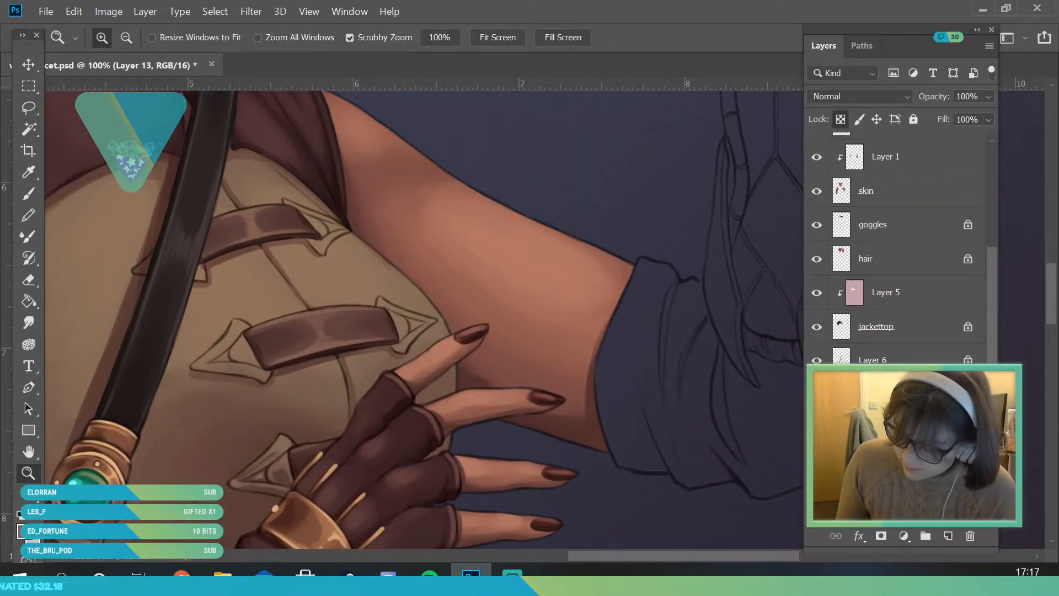
left_click(969, 537)
left_click(949, 536)
left_click_drag(271, 358, 279, 409)
left_click_drag(154, 472, 177, 491)
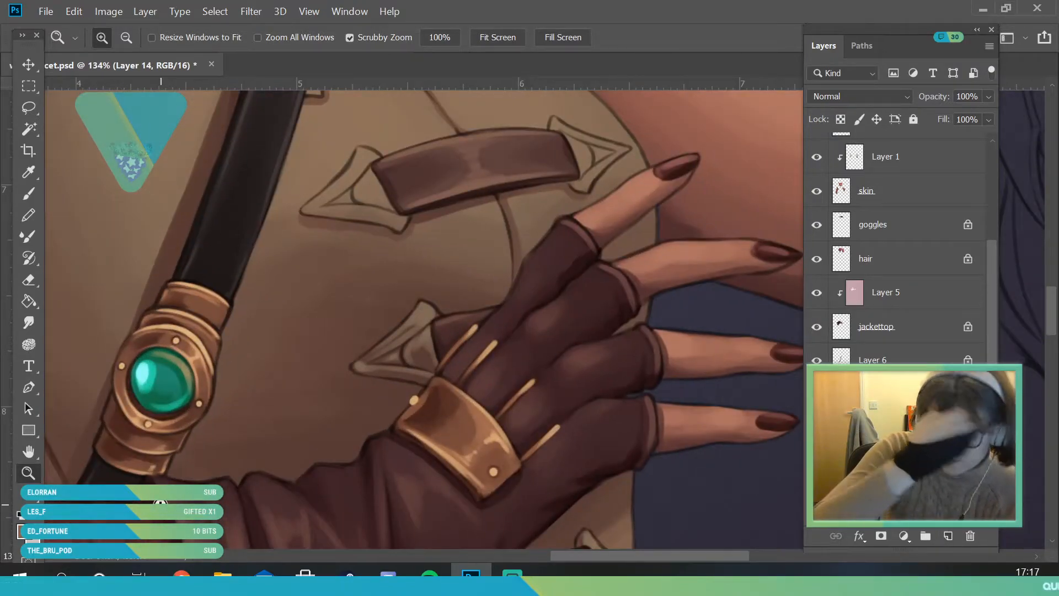
key("i")
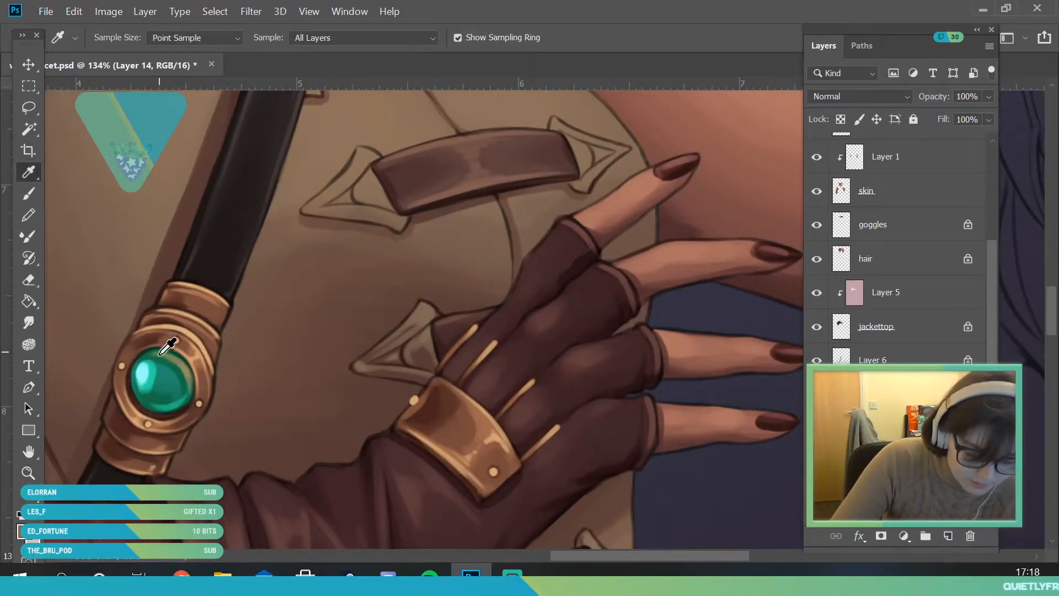
left_click(187, 433)
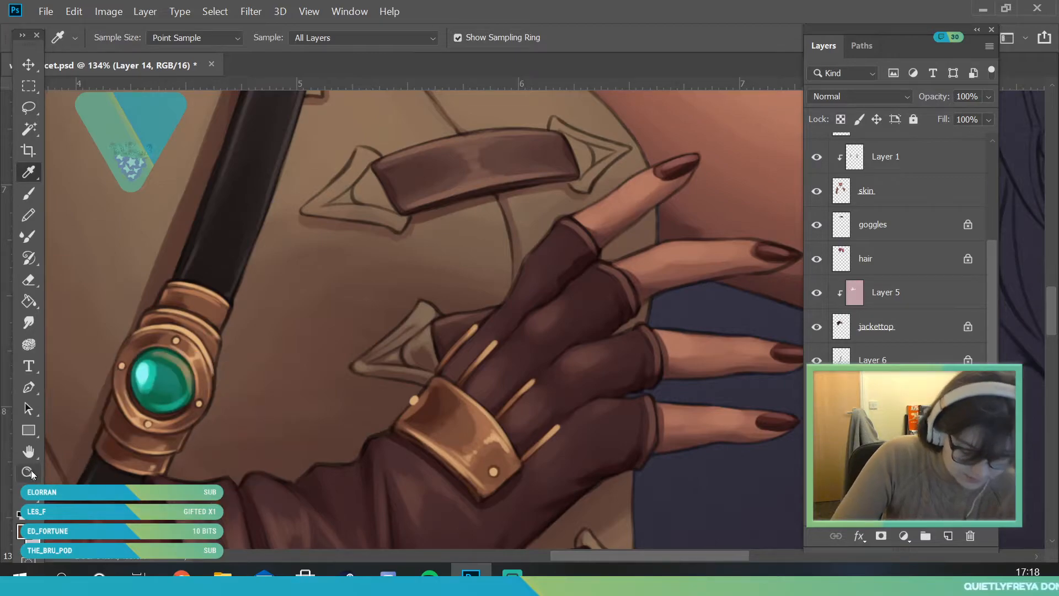
Step: Fill the upper strap's fitting on both sides of the black belt with bronze brown, enlarging the brush to 18 px
left_click(29, 473)
left_click_drag(251, 398, 234, 404)
left_click_drag(268, 166, 250, 239)
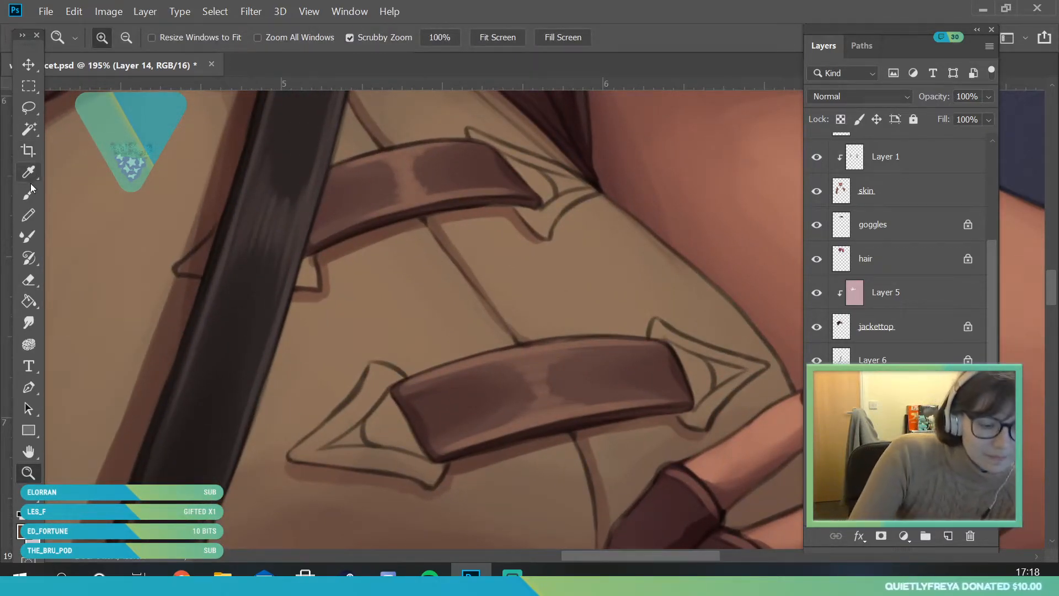
key("b")
left_click_drag(220, 234, 181, 268)
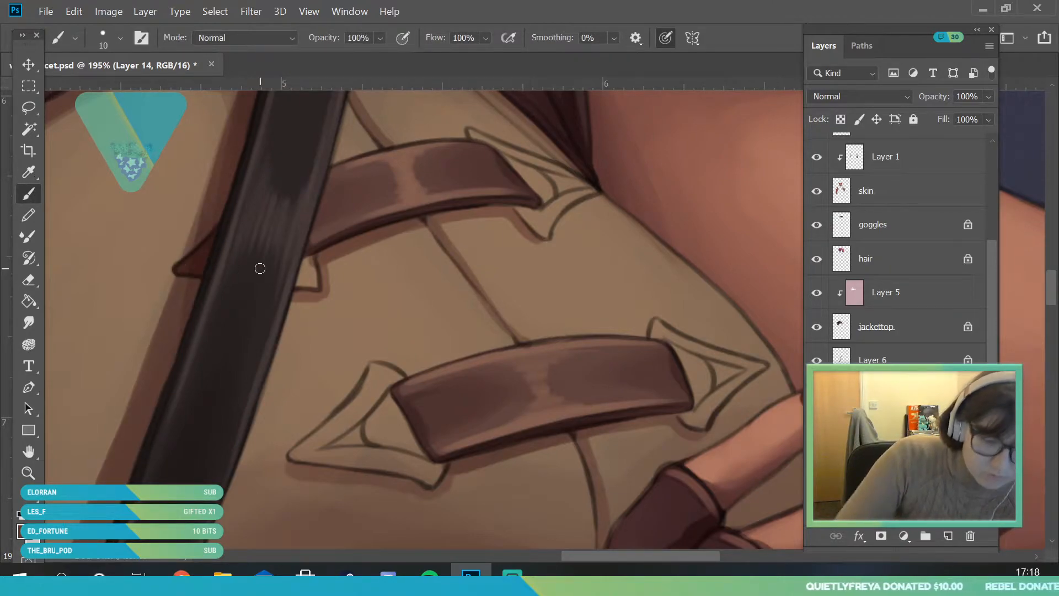
left_click(120, 38)
left_click(102, 87)
mouse_move(313, 260)
left_mouse_down()
mouse_move(302, 280)
mouse_move(305, 261)
mouse_move(316, 282)
left_mouse_up()
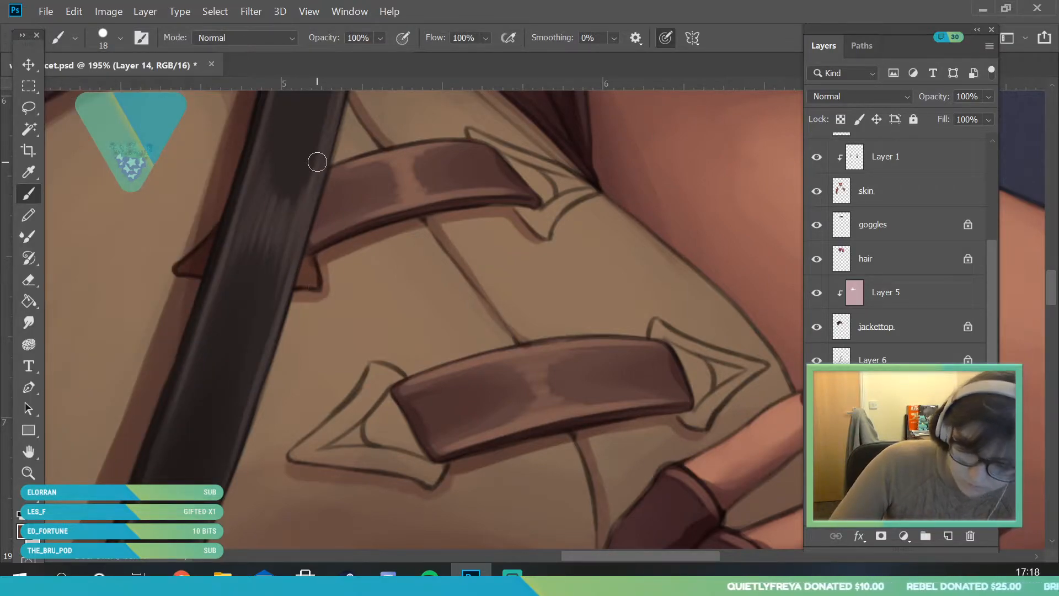
Step: Fill the right-hand arrow-shaped fitting of the upper vest strap with bronze brown using the 18 px brush
left_click_drag(471, 132, 486, 148)
left_click_drag(471, 134, 586, 191)
mouse_move(516, 195)
left_mouse_down()
mouse_move(543, 230)
mouse_move(486, 194)
mouse_move(516, 199)
left_mouse_up()
mouse_move(547, 234)
left_mouse_down()
mouse_move(543, 233)
mouse_move(586, 190)
mouse_move(566, 201)
mouse_move(598, 190)
mouse_move(527, 180)
mouse_move(541, 213)
left_mouse_up()
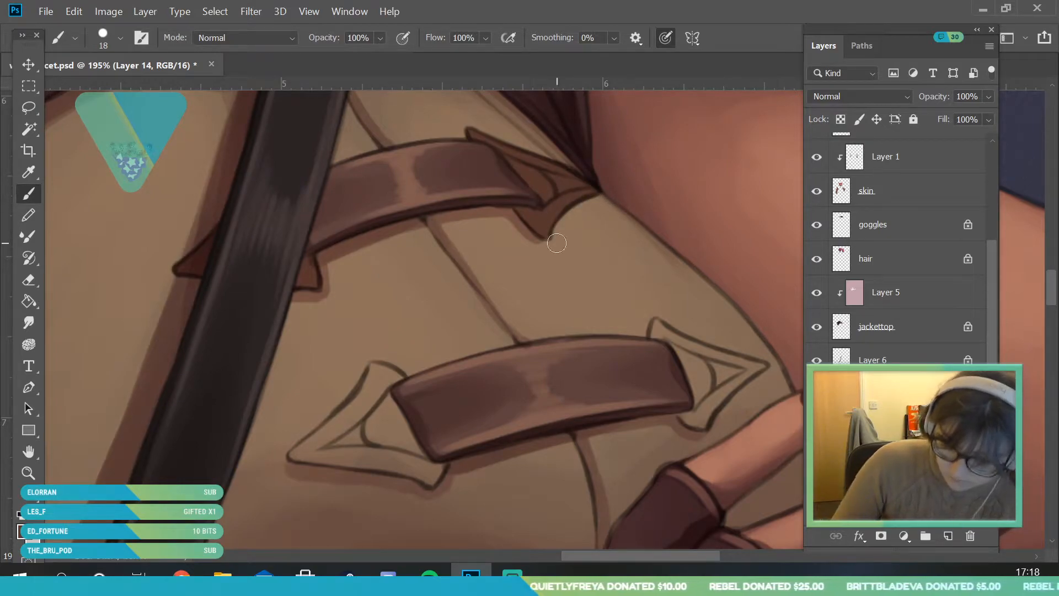
Step: Fill the arrow-shaped fittings at both ends of the middle vest strap with bronze brown
mouse_move(295, 449)
left_mouse_down()
mouse_move(325, 441)
mouse_move(303, 449)
mouse_move(367, 391)
mouse_move(357, 407)
mouse_move(375, 369)
mouse_move(409, 392)
left_mouse_up()
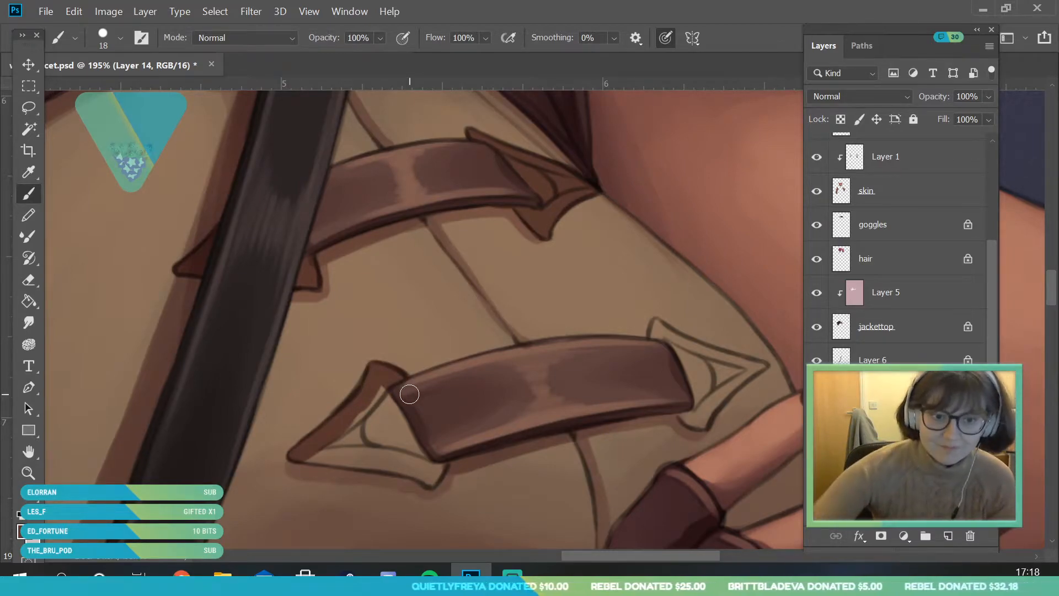
mouse_move(306, 458)
left_mouse_down()
mouse_move(409, 464)
mouse_move(400, 452)
mouse_move(426, 443)
mouse_move(405, 389)
mouse_move(384, 390)
mouse_move(432, 476)
mouse_move(409, 472)
mouse_move(430, 480)
mouse_move(435, 453)
left_mouse_up()
mouse_move(654, 323)
left_mouse_down()
mouse_move(659, 351)
mouse_move(657, 329)
mouse_move(695, 348)
mouse_move(678, 356)
mouse_move(708, 371)
mouse_move(687, 414)
mouse_move(700, 423)
mouse_move(689, 401)
mouse_move(687, 413)
mouse_move(702, 419)
mouse_move(738, 384)
mouse_move(685, 349)
mouse_move(768, 367)
mouse_move(721, 382)
mouse_move(776, 361)
left_mouse_up()
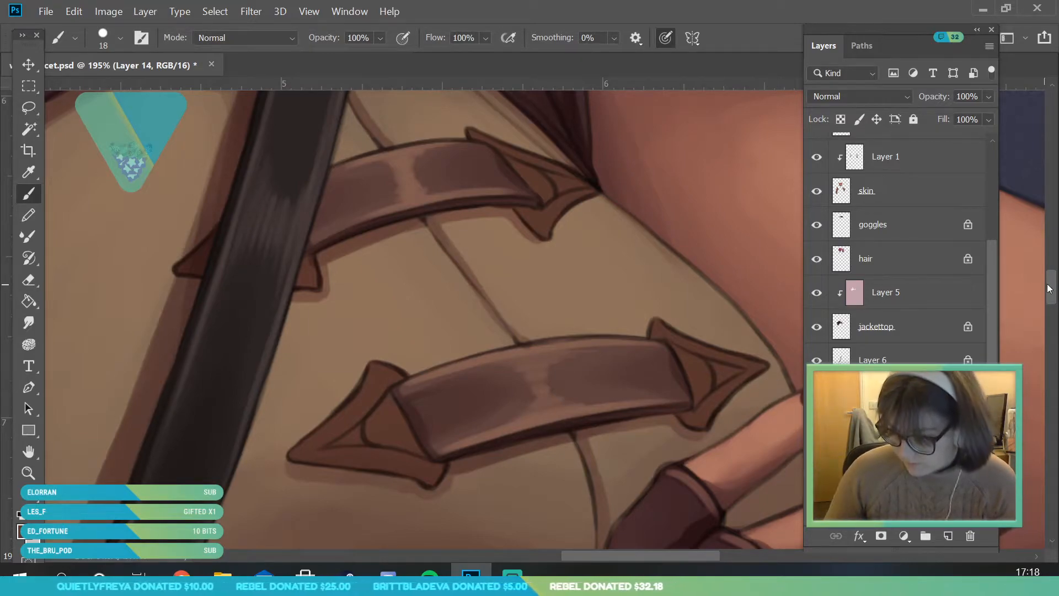
Step: Fill the arrow-shaped fitting beside the gloved fingers with the same bronze brown
left_click_drag(1049, 288, 1041, 317)
mouse_move(402, 220)
left_mouse_down()
mouse_move(446, 190)
mouse_move(384, 237)
mouse_move(481, 171)
left_mouse_up()
mouse_move(389, 251)
left_mouse_down()
mouse_move(487, 257)
mouse_move(429, 220)
mouse_move(490, 217)
mouse_move(472, 187)
mouse_move(506, 207)
mouse_move(469, 175)
left_mouse_up()
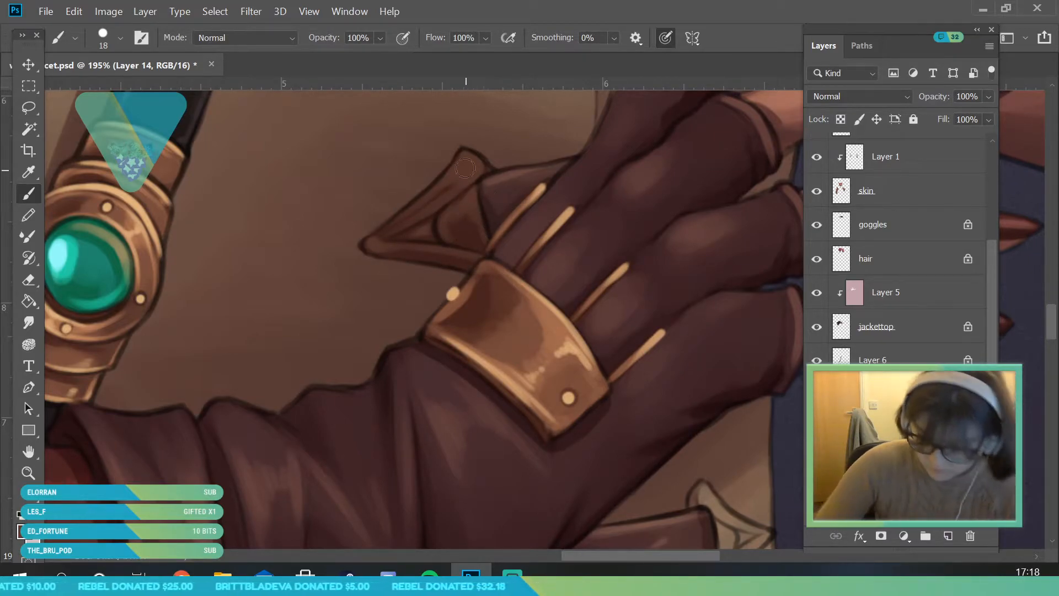
Step: Fill both visible fittings of the strap below the glove with bronze brown using the 18 px brush
left_click(28, 473)
left_click_drag(242, 286, 189, 435)
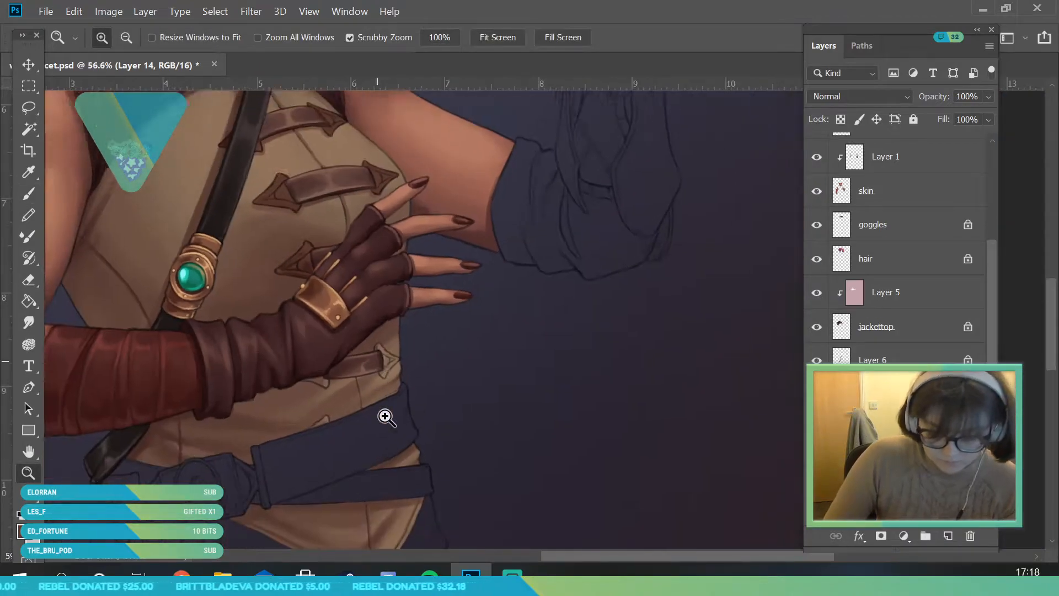
left_click(381, 399)
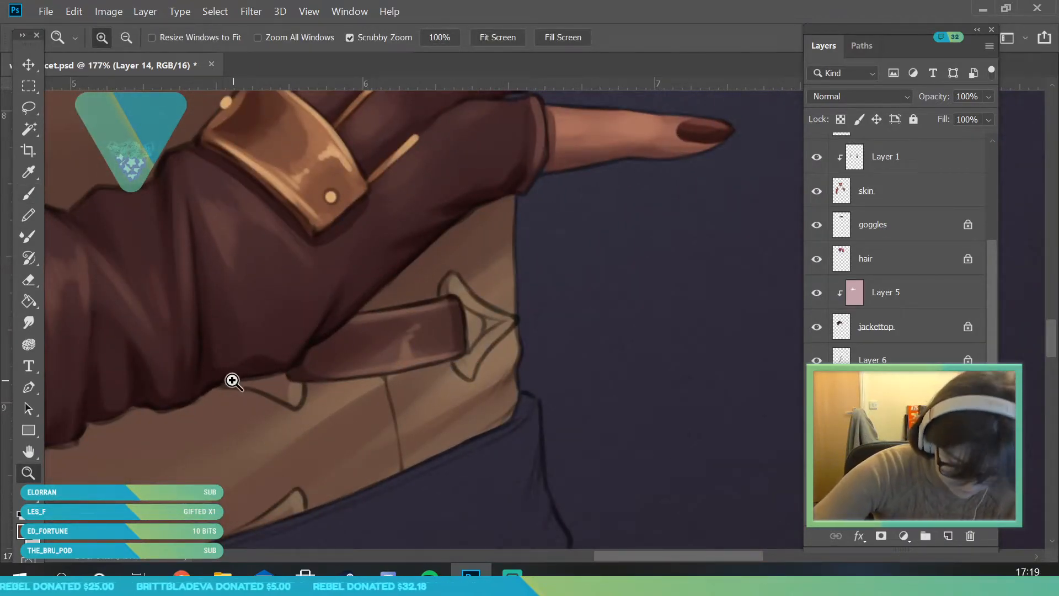
left_click(29, 194)
mouse_move(258, 384)
left_mouse_down()
mouse_move(295, 400)
mouse_move(289, 367)
mouse_move(279, 377)
mouse_move(286, 339)
left_mouse_up()
mouse_move(455, 279)
left_mouse_down()
mouse_move(473, 321)
mouse_move(465, 296)
mouse_move(526, 317)
left_mouse_up()
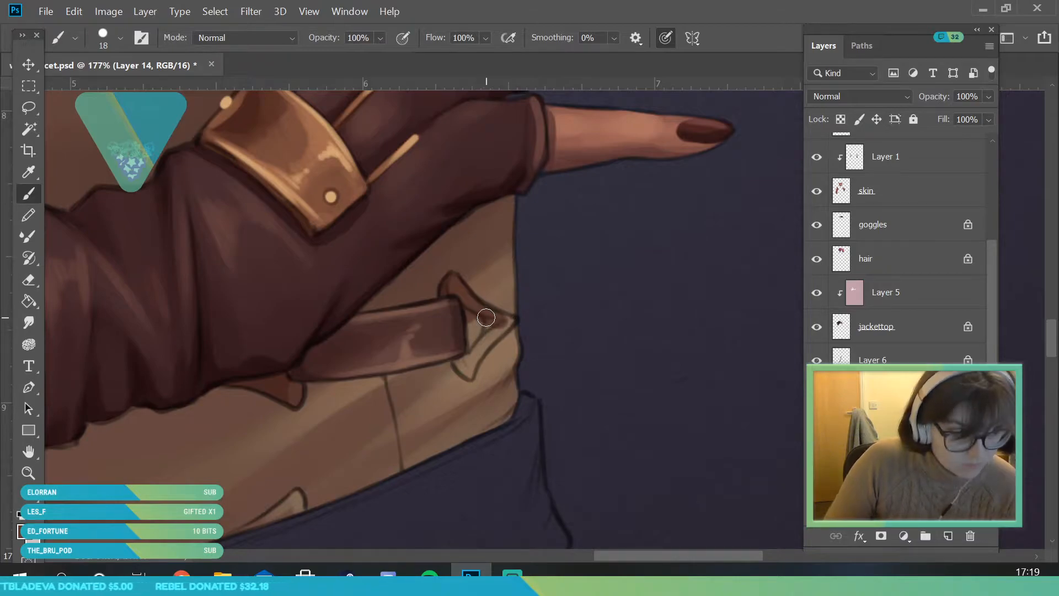
left_click_drag(495, 311, 510, 323)
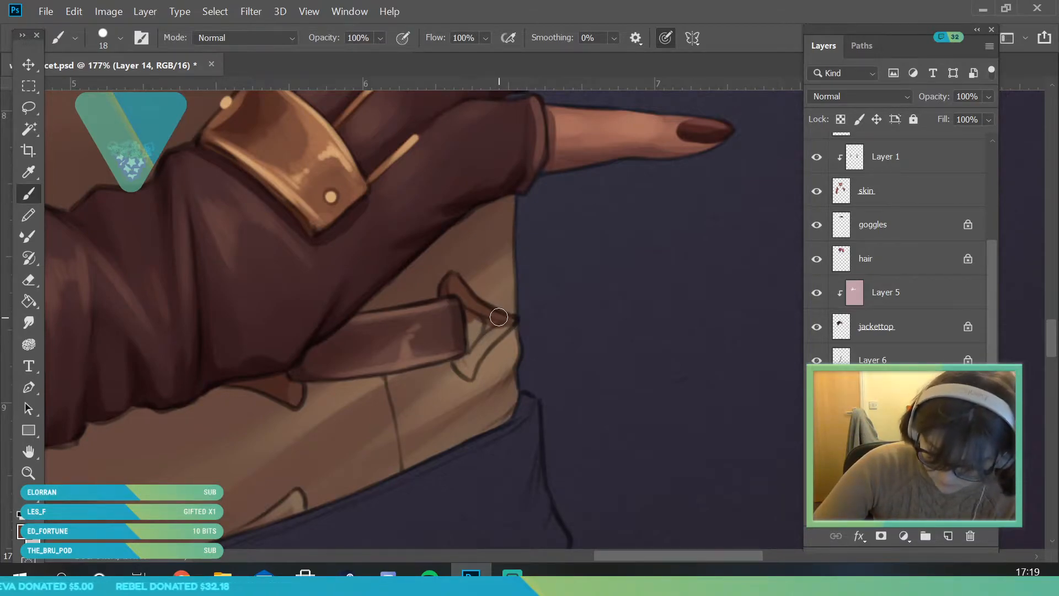
mouse_move(470, 376)
left_mouse_down()
mouse_move(479, 335)
mouse_move(481, 360)
left_mouse_up()
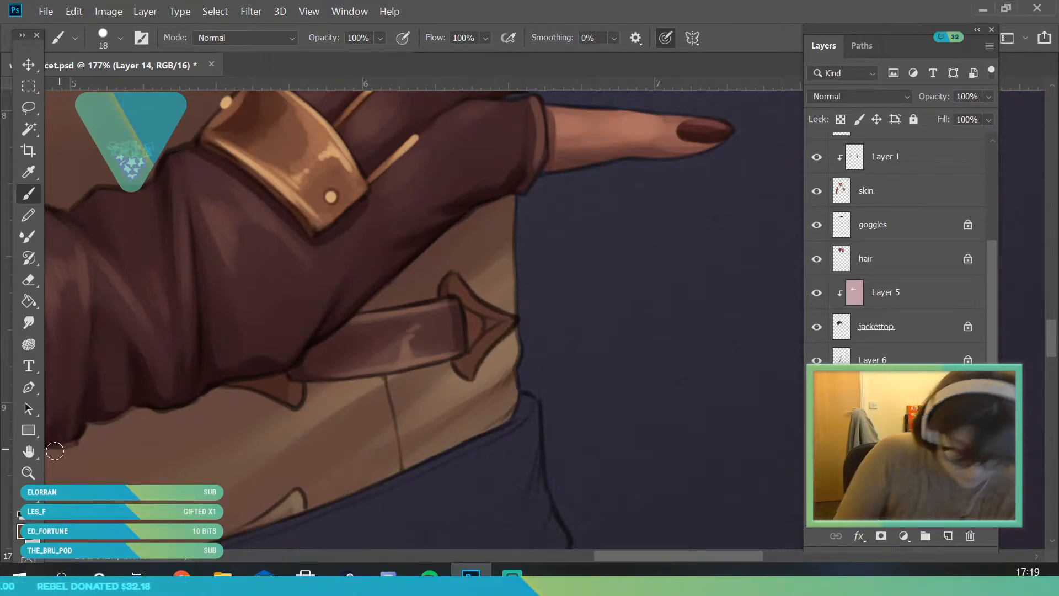
Step: Sample a lighter bronze from the gem buckle as the highlight colour for the strap fittings
left_click(28, 473)
left_click_drag(284, 301, 301, 421)
left_click_drag(288, 191, 325, 272)
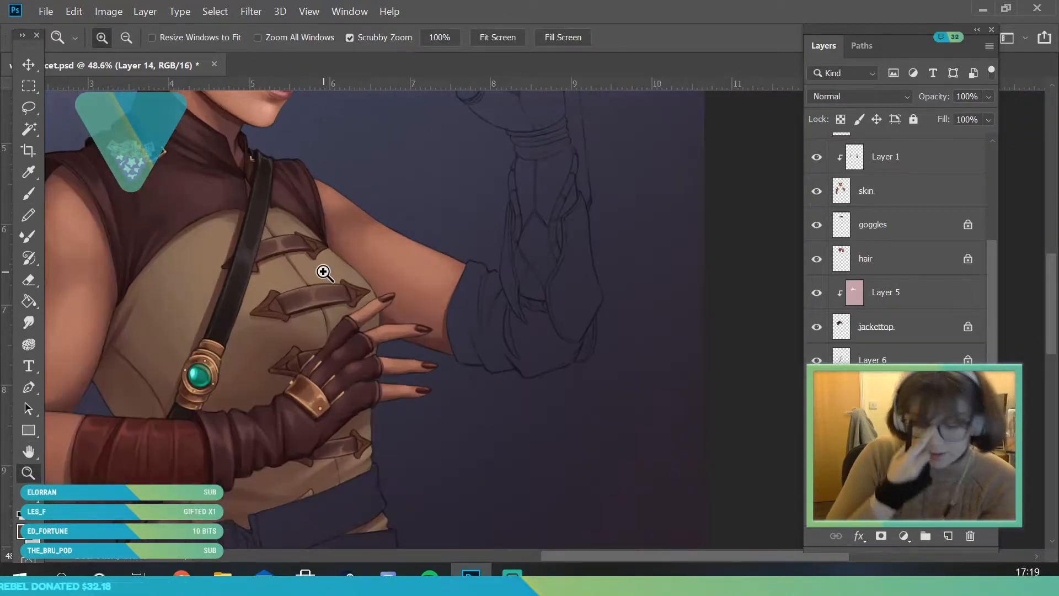
left_click_drag(210, 393, 207, 391)
key("i")
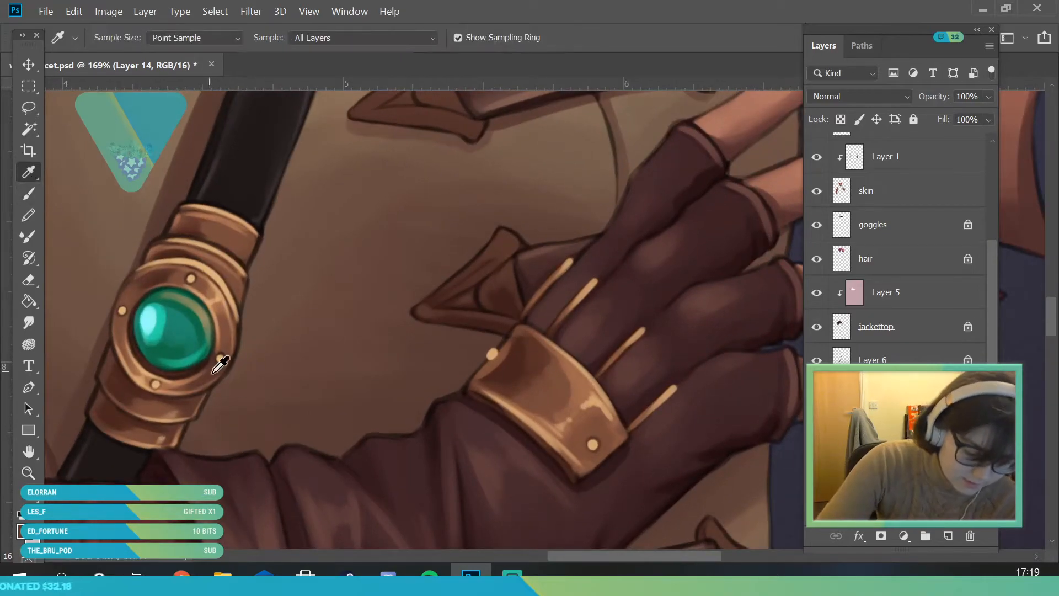
left_click(205, 284)
left_click(28, 473)
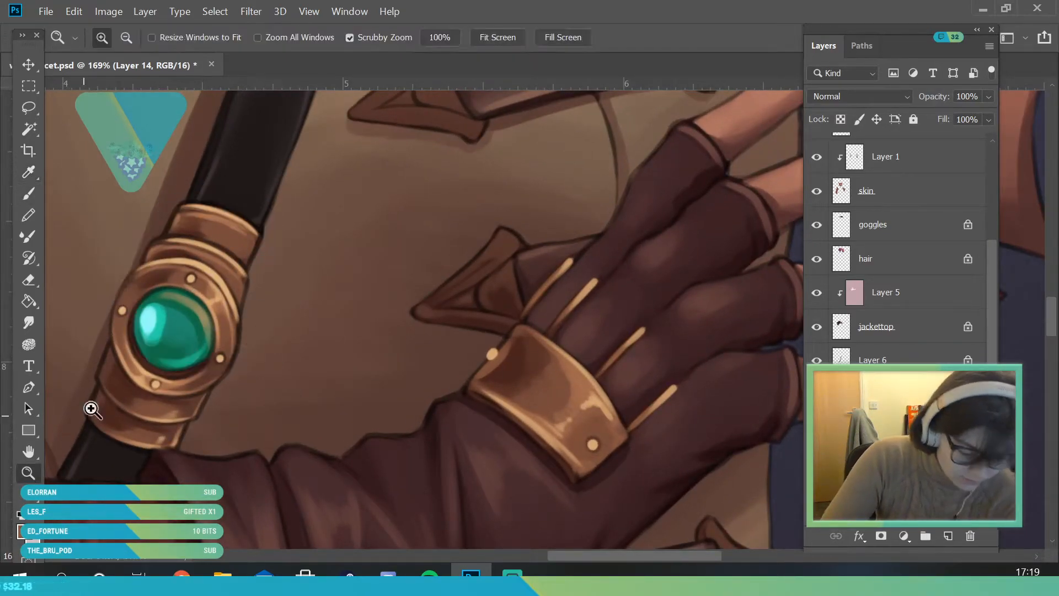
Step: Highlight the right-hand fitting of the upper vest strap in light bronze on the shines layer with a 9 px brush
left_click_drag(269, 302, 193, 303)
mouse_move(315, 178)
left_mouse_down()
mouse_move(343, 291)
mouse_move(359, 290)
left_mouse_up()
left_click(29, 193)
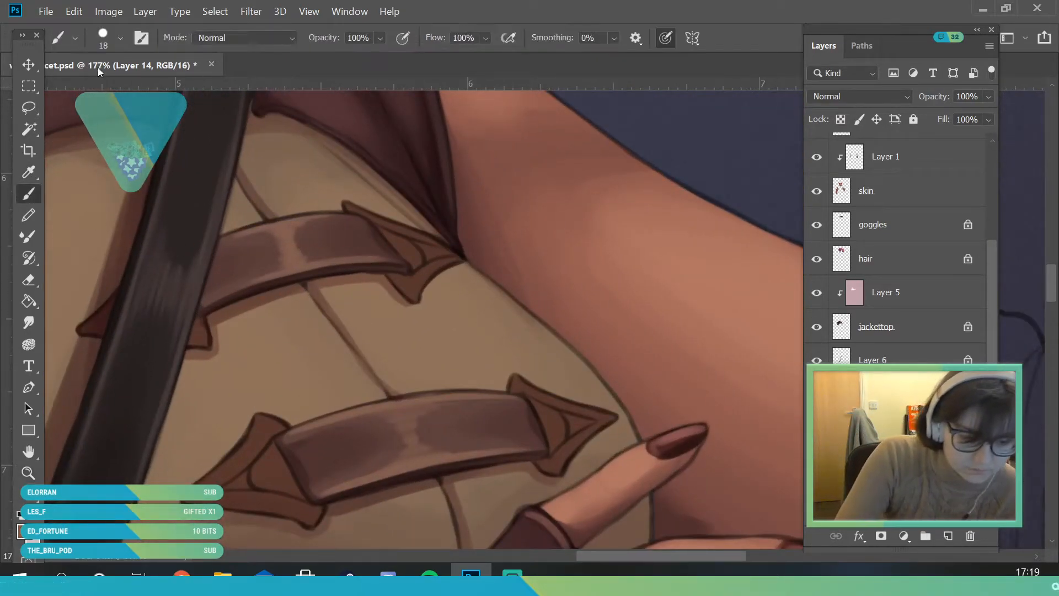
left_click(120, 38)
left_click(98, 85)
left_click_drag(992, 258, 992, 144)
left_click(914, 164)
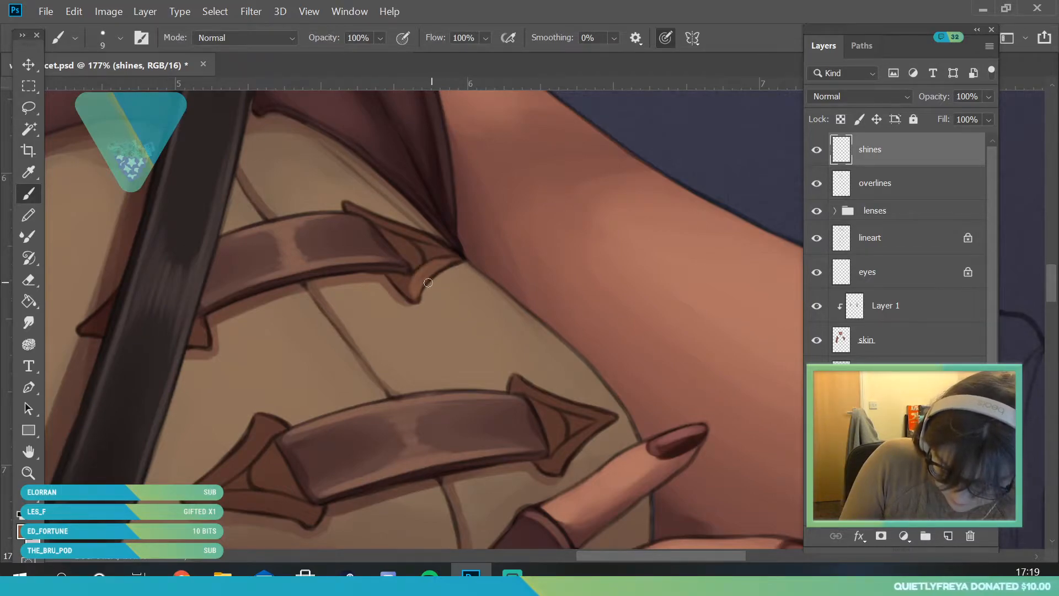
mouse_move(381, 232)
left_mouse_down()
mouse_move(417, 258)
mouse_move(388, 236)
mouse_move(442, 256)
mouse_move(428, 260)
mouse_move(450, 254)
left_mouse_up()
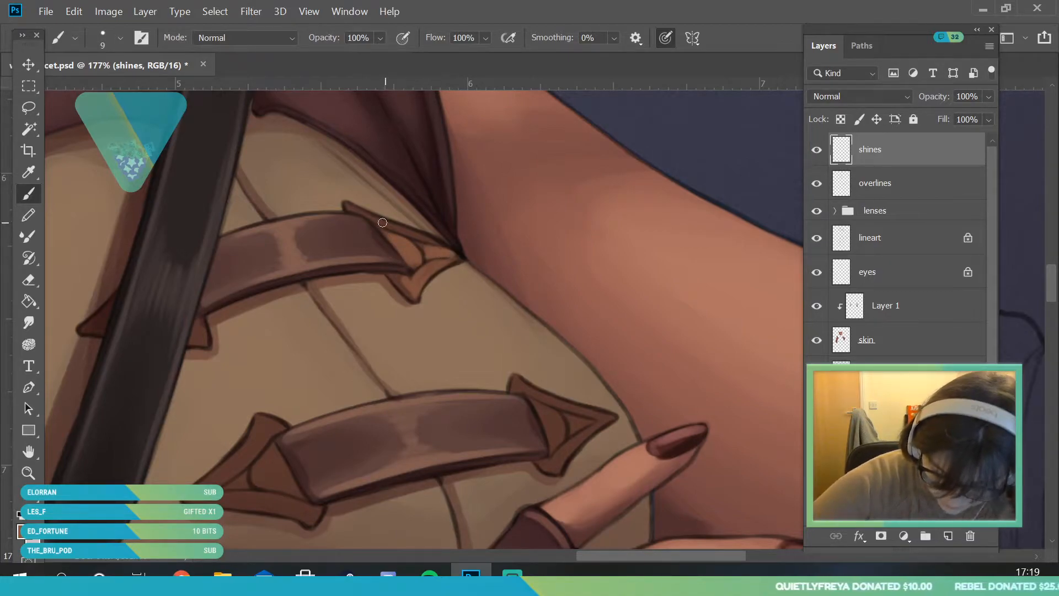
left_click_drag(348, 205, 450, 246)
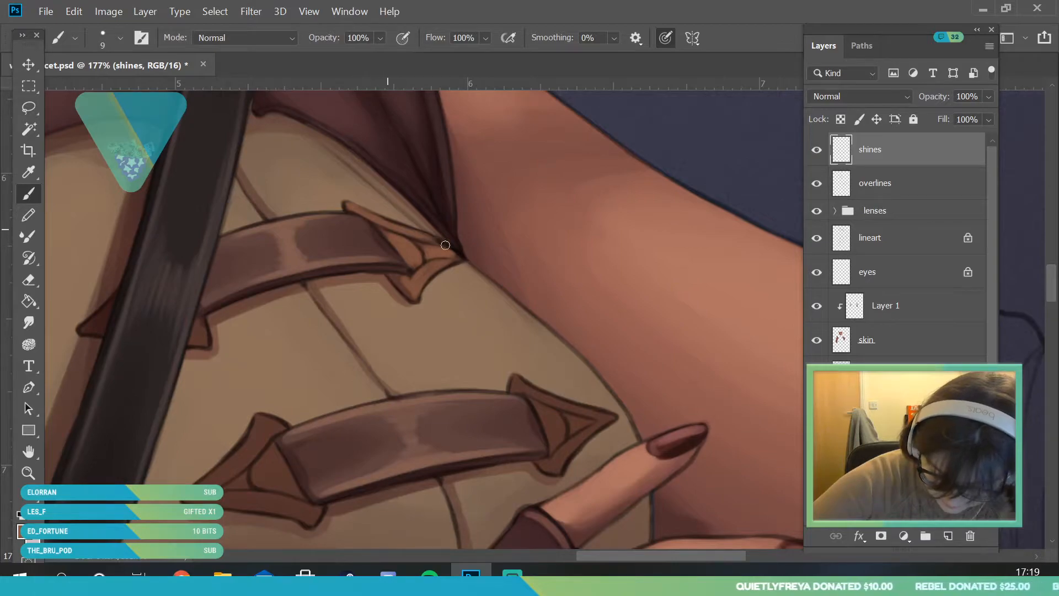
Step: Highlight the centre and edges of the middle strap's right-hand fitting with the 9 px light bronze brush
left_click_drag(534, 407, 553, 444)
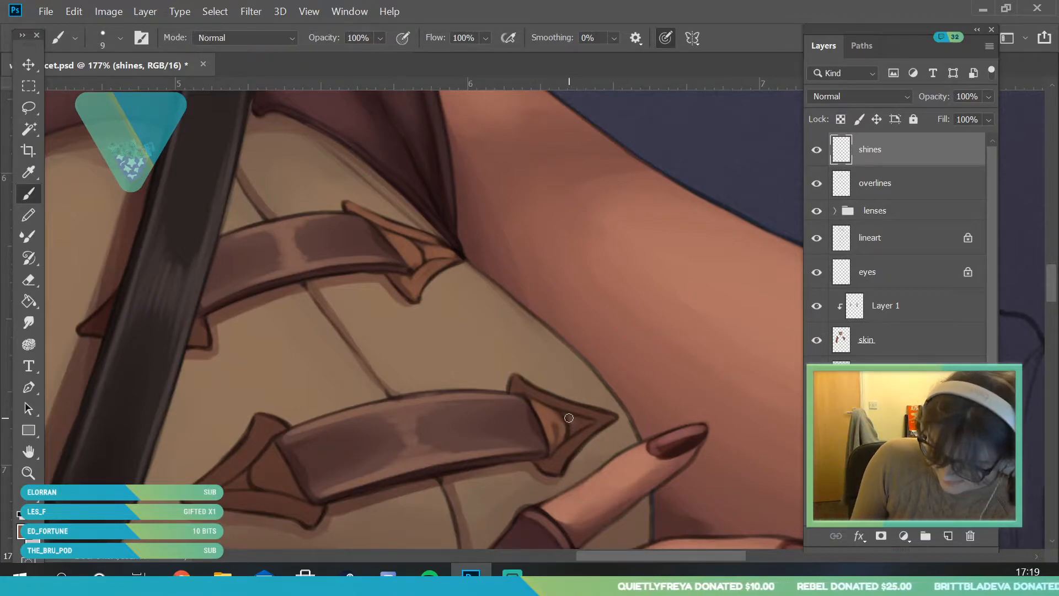
mouse_move(560, 472)
left_mouse_down()
mouse_move(593, 431)
mouse_move(569, 449)
mouse_move(563, 456)
mouse_move(609, 420)
left_mouse_up()
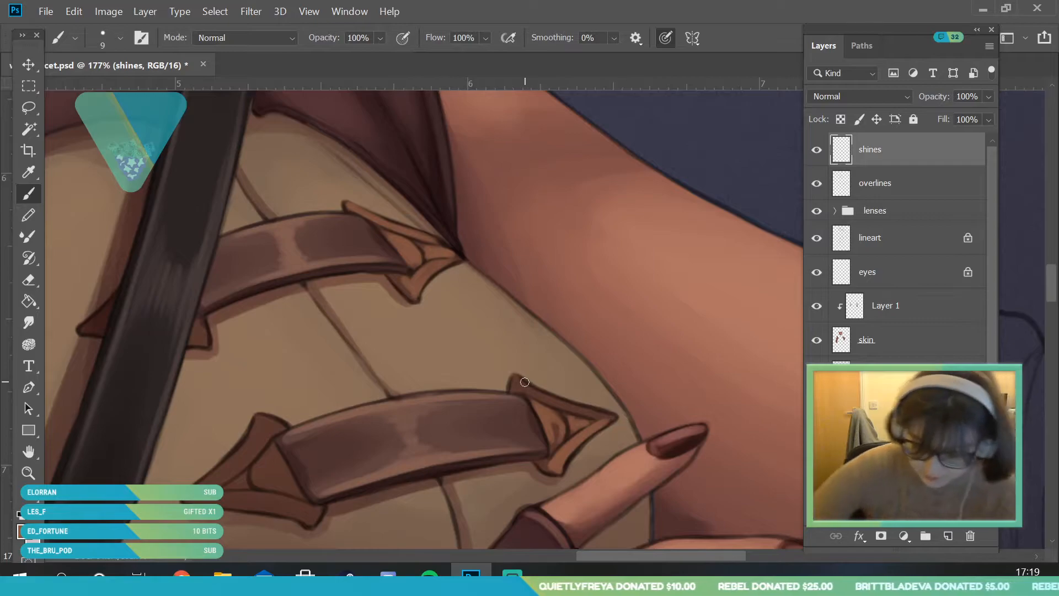
left_click_drag(538, 392, 614, 423)
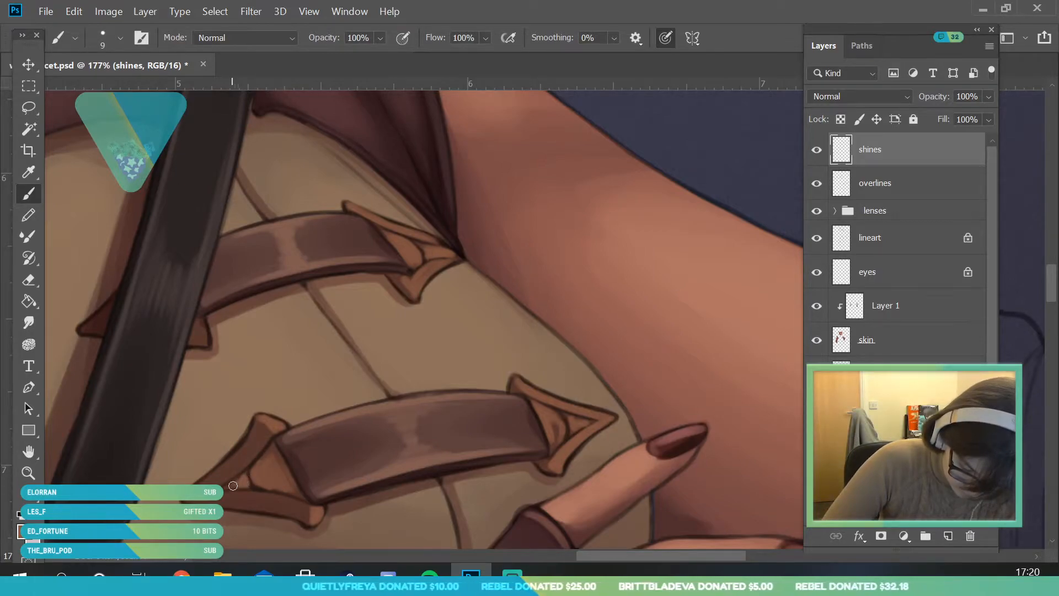
Step: Highlight the centre and both long edges of the middle strap's left-hand fitting in light bronze
scroll(1032, 300, "down", 3)
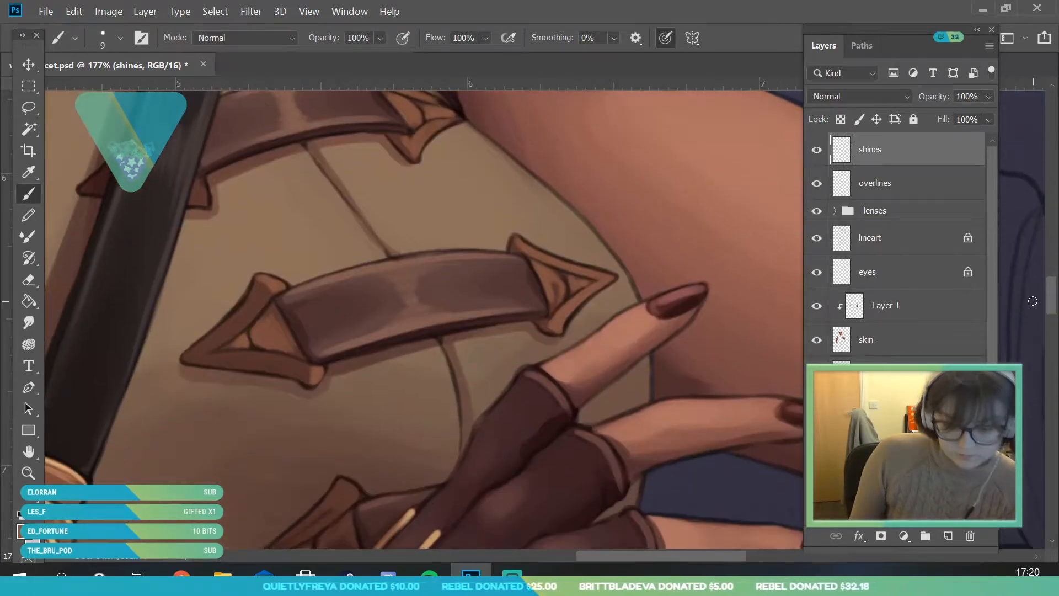
mouse_move(262, 298)
left_mouse_down()
mouse_move(218, 341)
mouse_move(254, 316)
mouse_move(190, 342)
mouse_move(204, 363)
mouse_move(194, 354)
mouse_move(279, 359)
left_mouse_up()
left_click_drag(205, 359, 316, 371)
left_click_drag(192, 362, 317, 384)
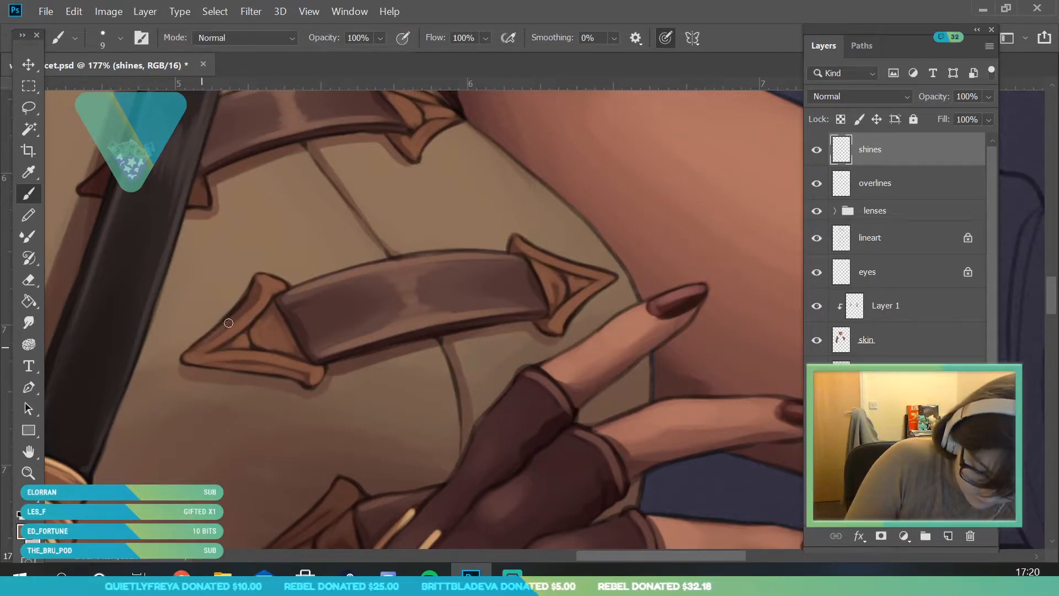
Step: Highlight the edge and centre of the arrow-shaped strap fitting beside the gloved hand in light bronze
scroll(332, 309, "down", 3)
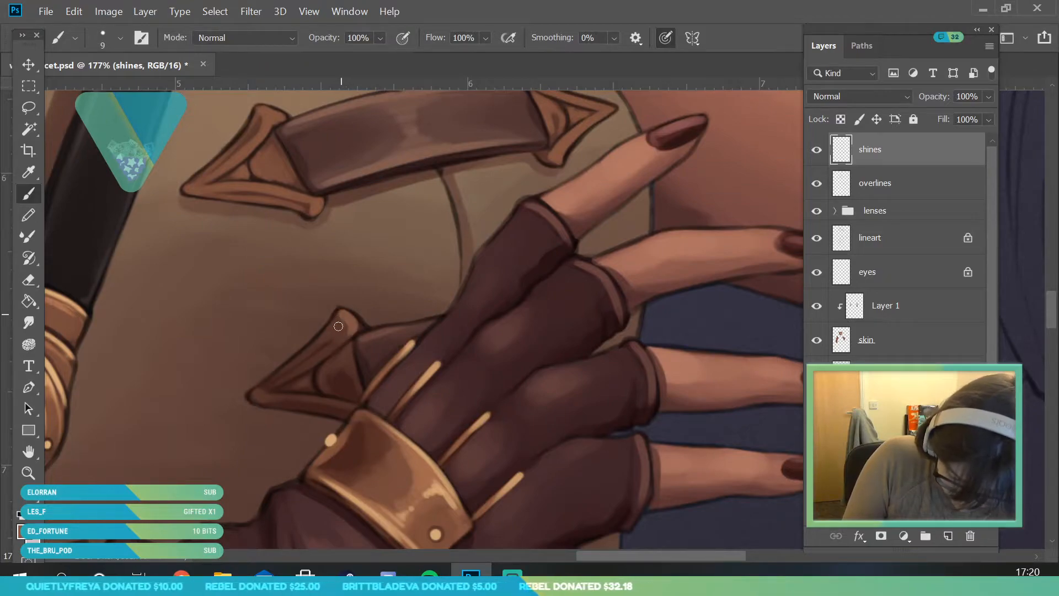
mouse_move(340, 313)
left_mouse_down()
mouse_move(261, 389)
mouse_move(286, 387)
mouse_move(263, 399)
mouse_move(348, 410)
mouse_move(271, 403)
mouse_move(344, 415)
left_mouse_up()
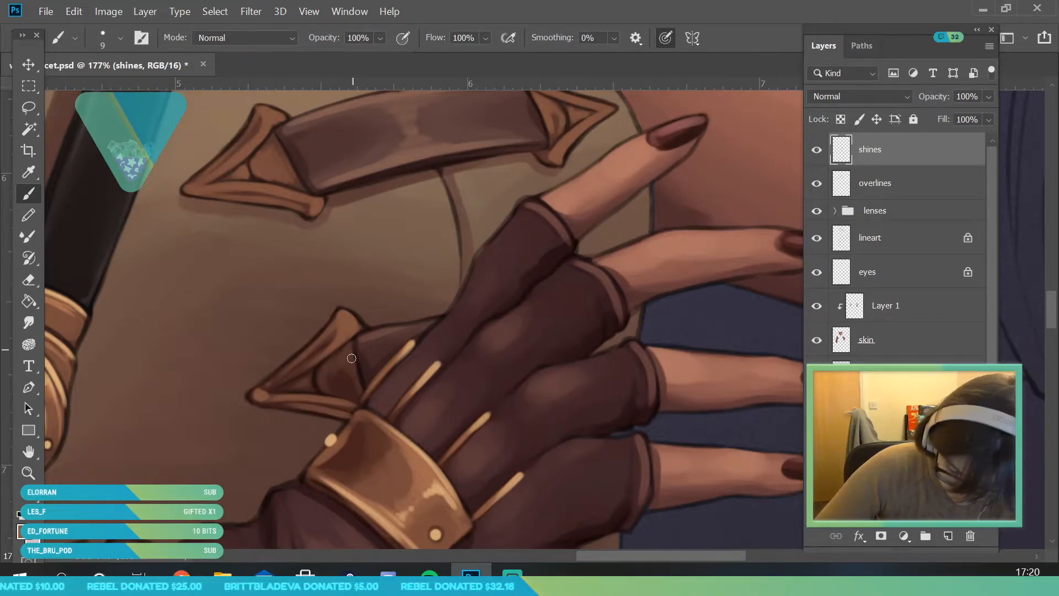
left_click_drag(324, 374, 326, 385)
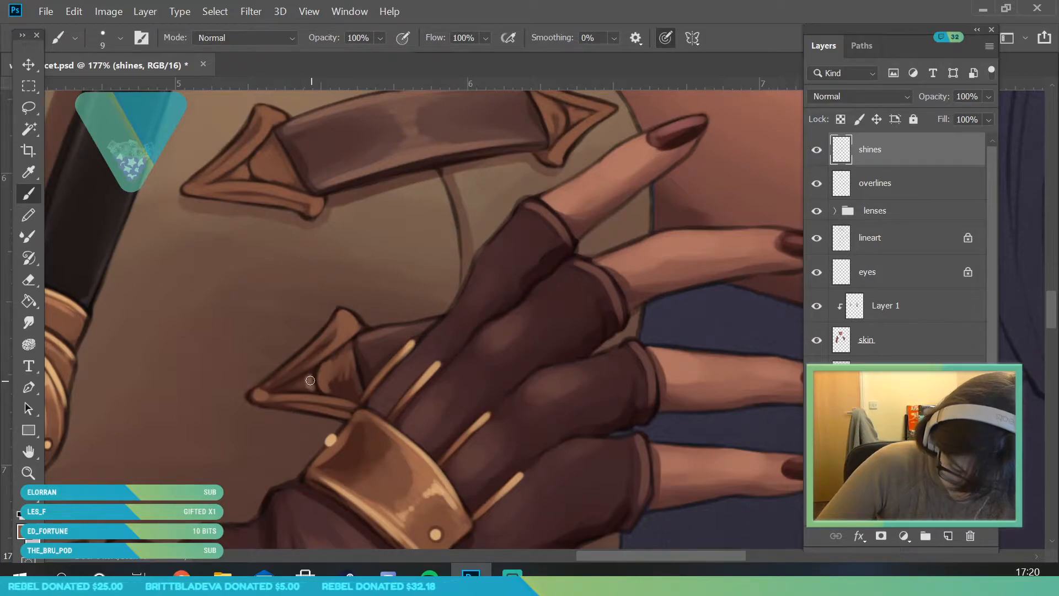
Step: Highlight both visible fittings of the lowest vest strap, below the forearm, in light bronze
left_click(28, 472)
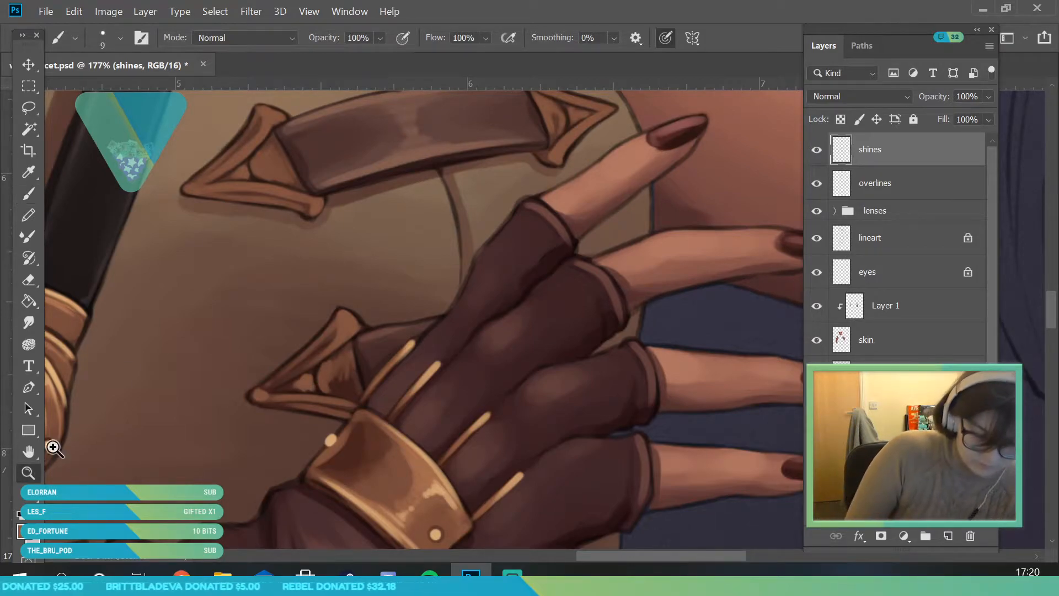
left_click_drag(230, 324, 182, 480)
left_click_drag(279, 405, 320, 536)
left_click_drag(100, 265, 118, 323)
key("b")
mouse_move(243, 475)
left_mouse_down()
mouse_move(286, 493)
mouse_move(272, 439)
left_mouse_up()
mouse_move(515, 349)
left_mouse_down()
mouse_move(503, 325)
mouse_move(507, 345)
mouse_move(516, 350)
mouse_move(505, 329)
mouse_move(510, 347)
mouse_move(567, 377)
mouse_move(511, 347)
mouse_move(582, 378)
left_mouse_up()
mouse_move(521, 451)
left_mouse_down()
mouse_move(538, 416)
mouse_move(533, 427)
mouse_move(579, 383)
mouse_move(527, 402)
left_mouse_up()
left_click_drag(504, 355, 488, 343)
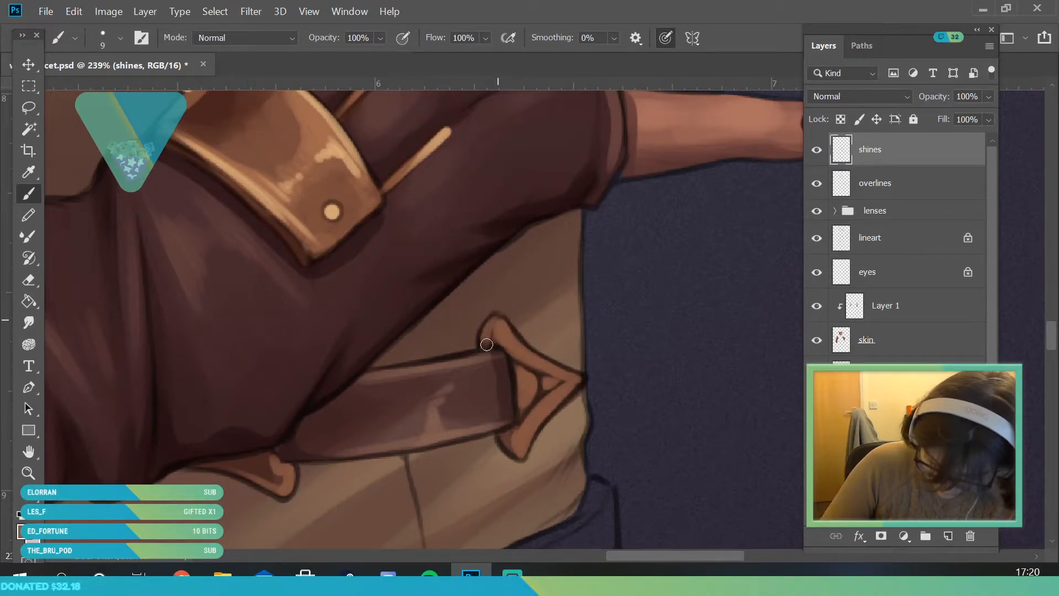
left_click_drag(501, 433, 510, 451)
Step: Sample bronze from the gem buckle and shift the foreground colour to a yellower tan with hue 30°, saturation 52% and brightness 64%
key("z")
mouse_move(305, 351)
left_mouse_down()
mouse_move(231, 469)
mouse_move(171, 472)
left_mouse_up()
left_click_drag(324, 443, 309, 444)
left_click_drag(219, 301, 276, 405)
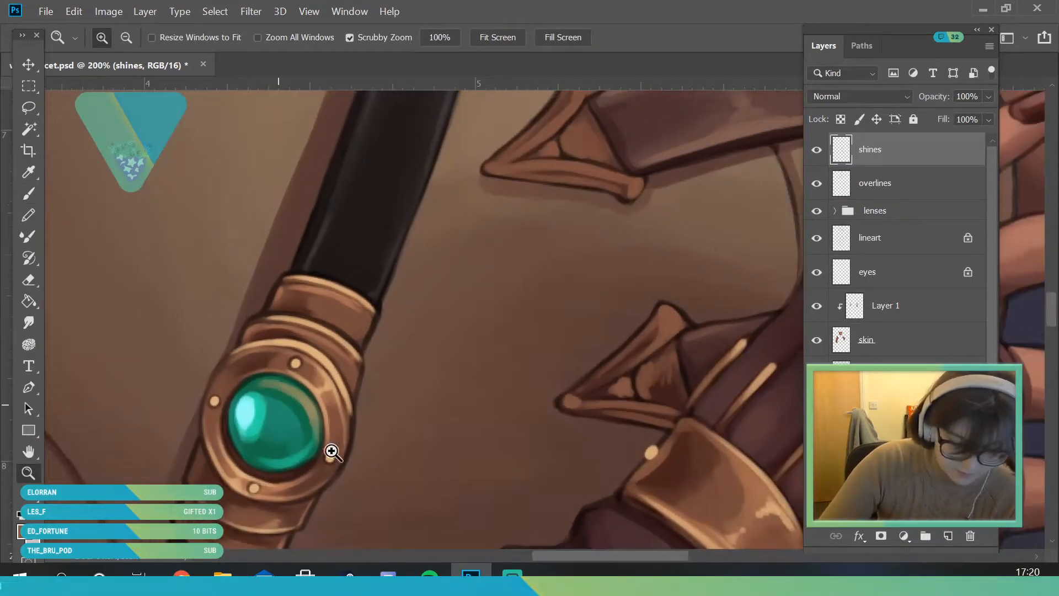
key("i")
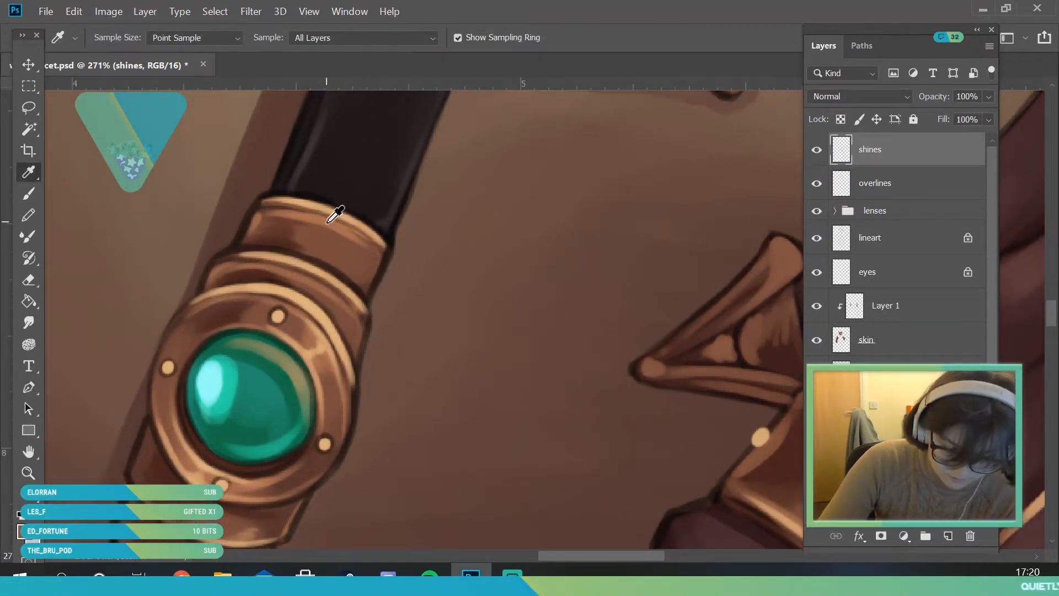
left_click(335, 216)
left_click_drag(327, 224, 331, 224)
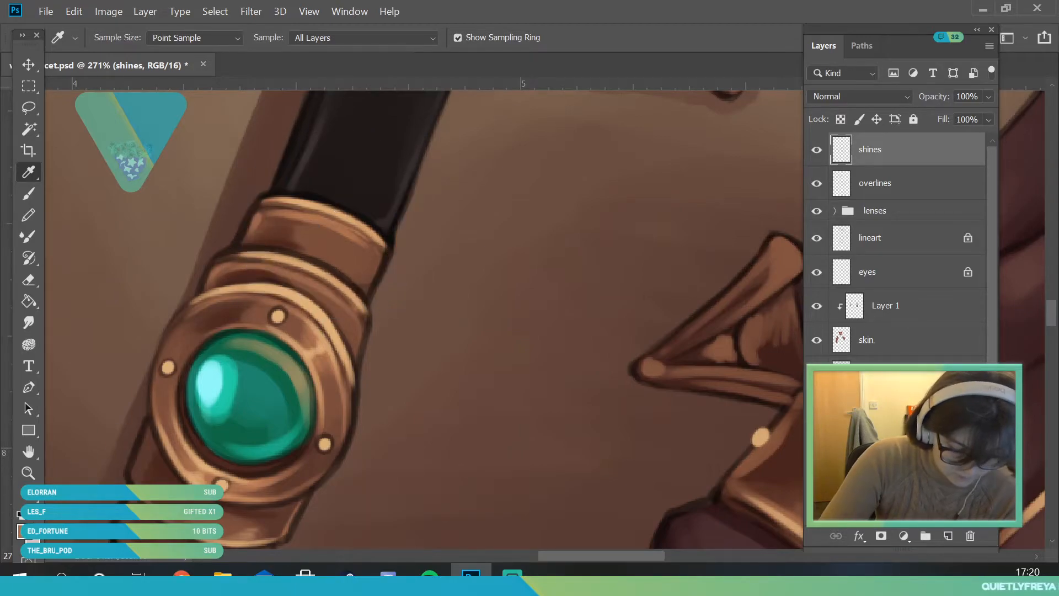
left_click(25, 530)
left_click_drag(793, 299, 783, 293)
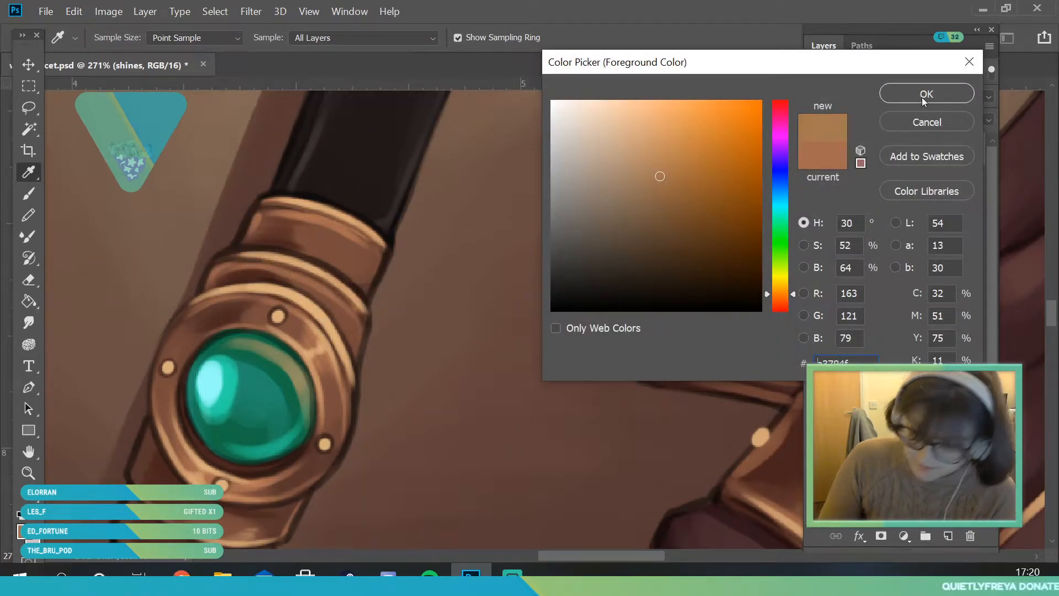
left_click(925, 100)
Step: View the whole figure and save the document
key("z")
scroll(379, 355, "down", 10)
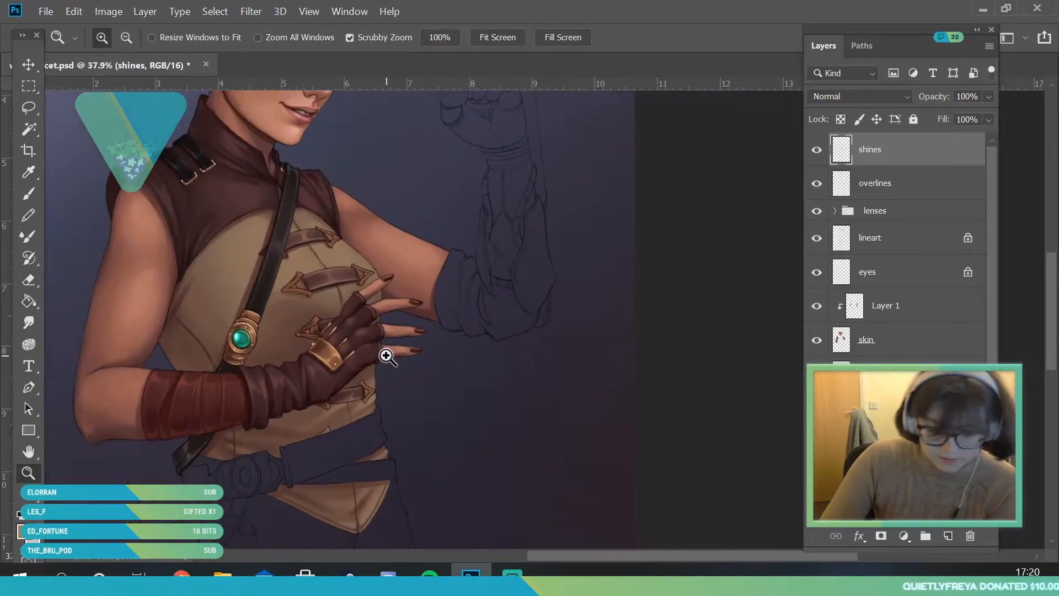
scroll(386, 356, "down", 2)
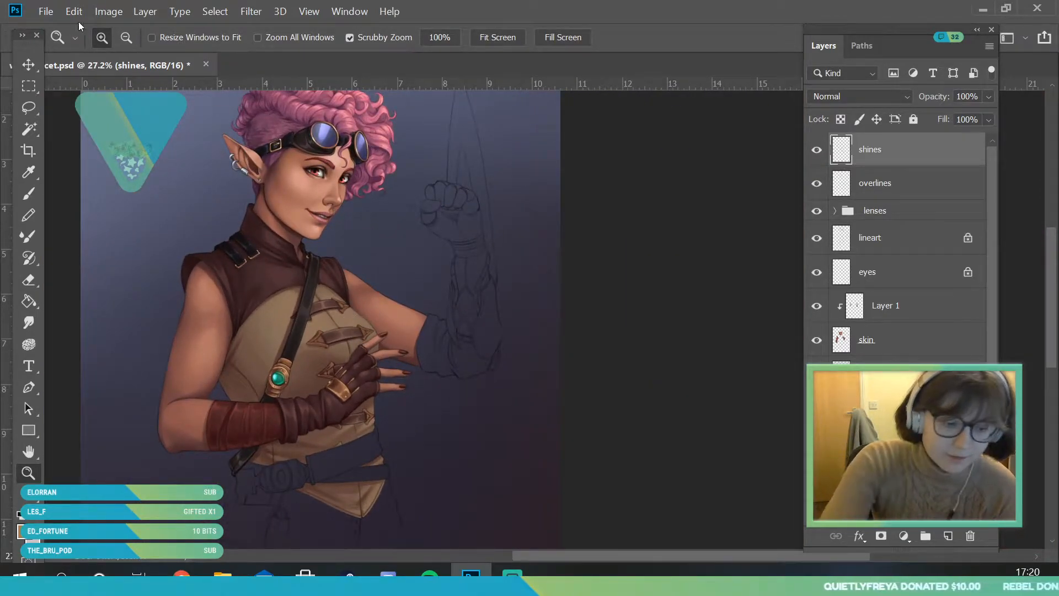
left_click(46, 11)
left_click(70, 175)
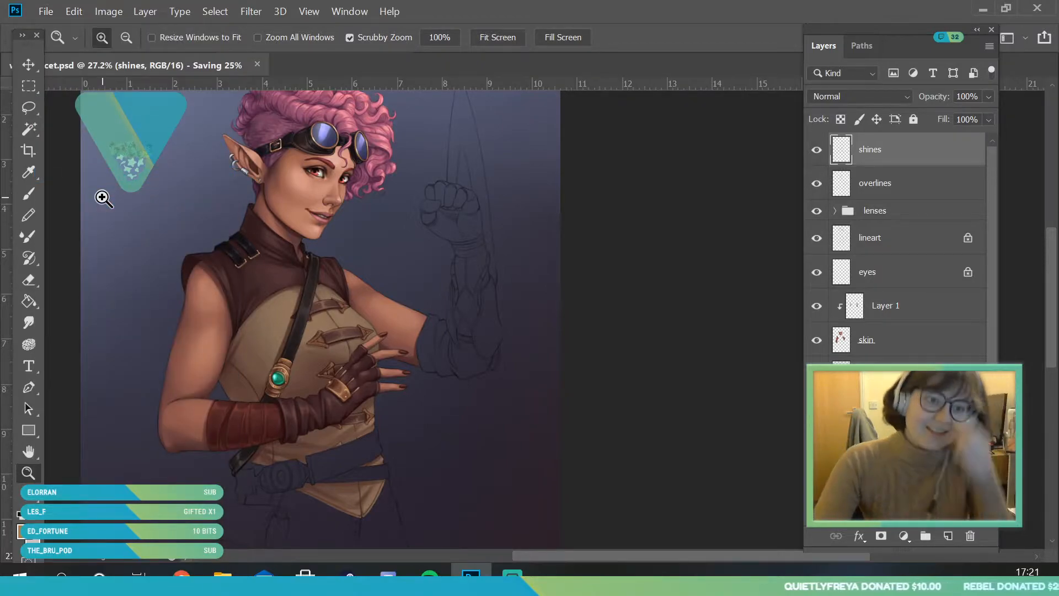
Step: Paint golden highlights along the upper strap's right-hand fitting on the shines layer, reducing the brush to 6 px
scroll(343, 349, "up", 8)
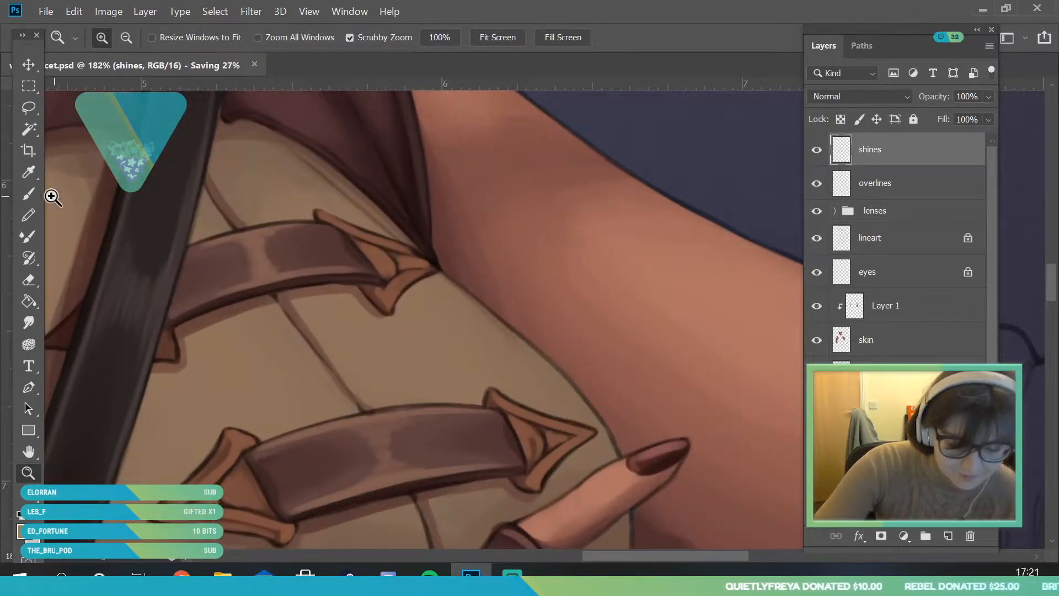
left_click(30, 192)
left_click_drag(322, 213, 416, 248)
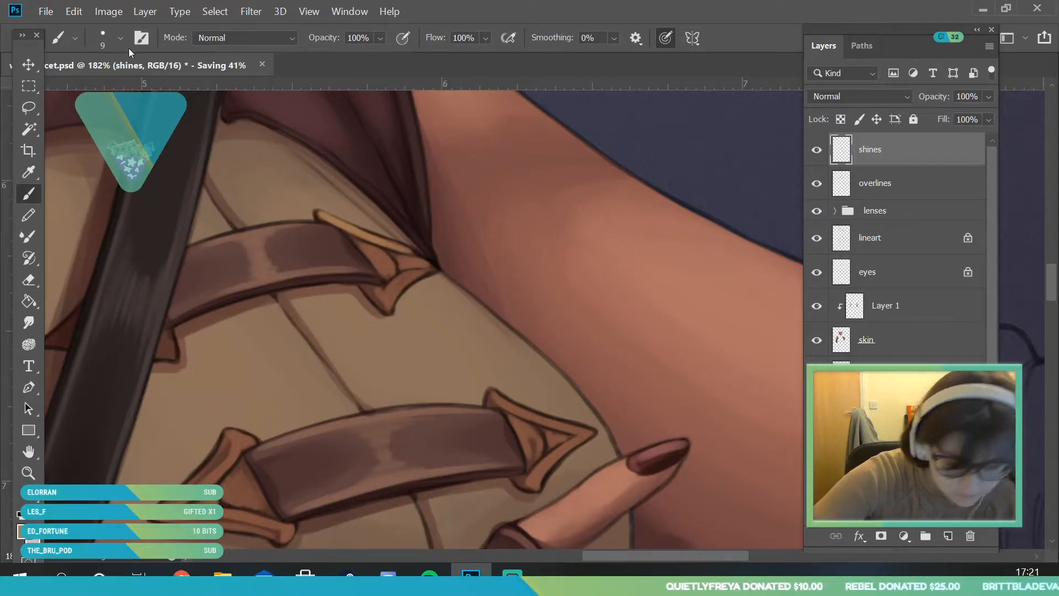
left_click(121, 38)
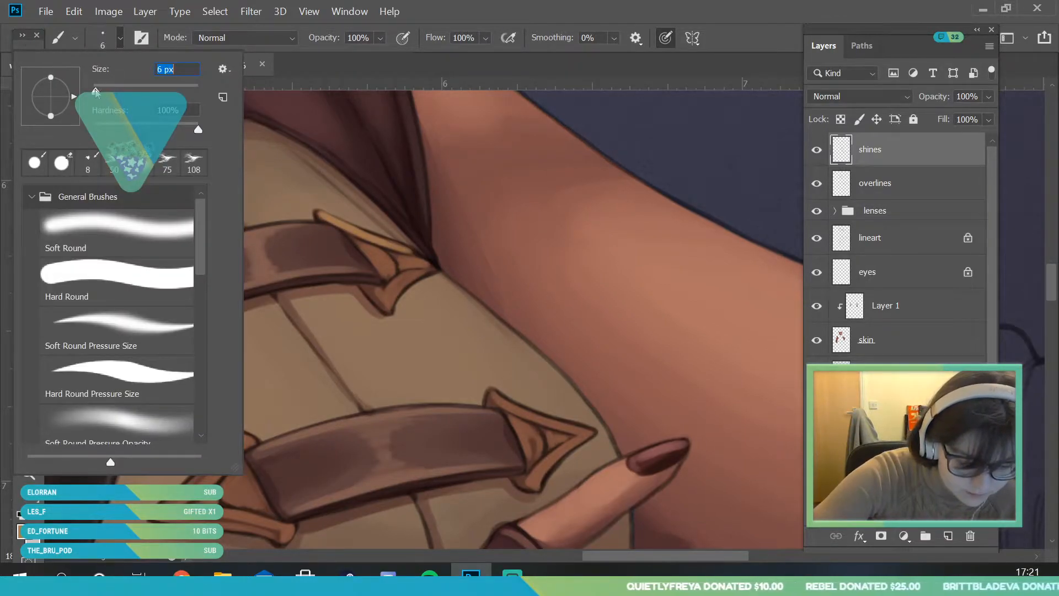
key("Return")
key("ctrl+s")
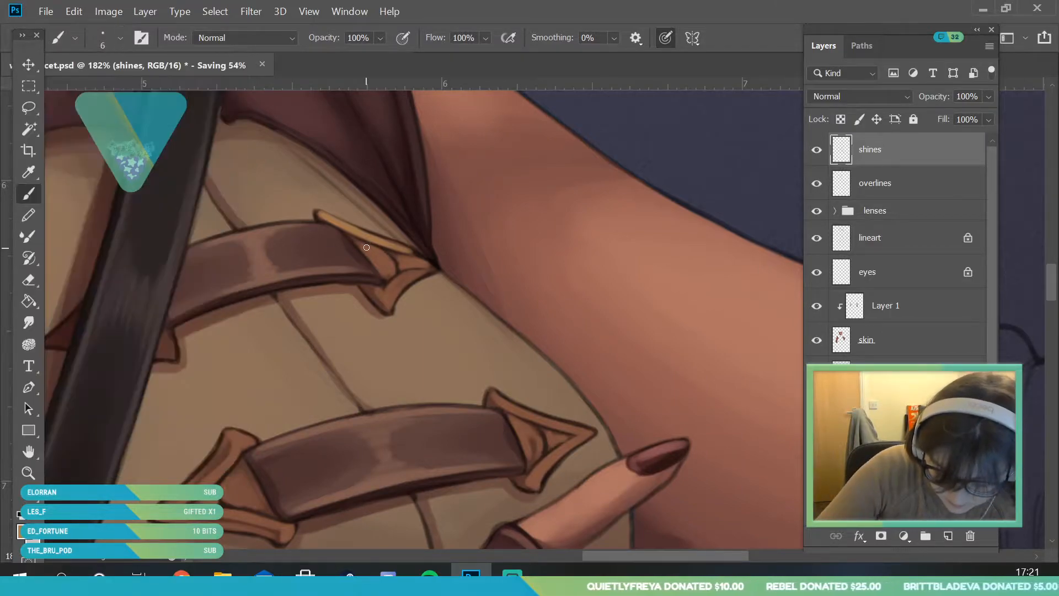
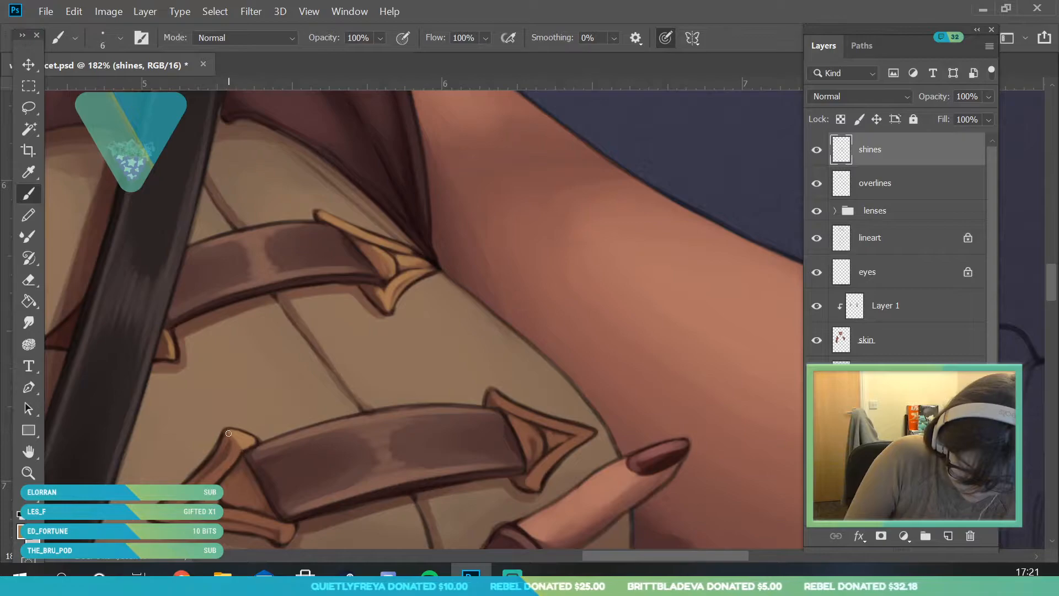
Step: Add golden highlights to the edges and centre of the middle strap's left-hand fitting with the 6 px brush
left_click_drag(232, 457, 207, 481)
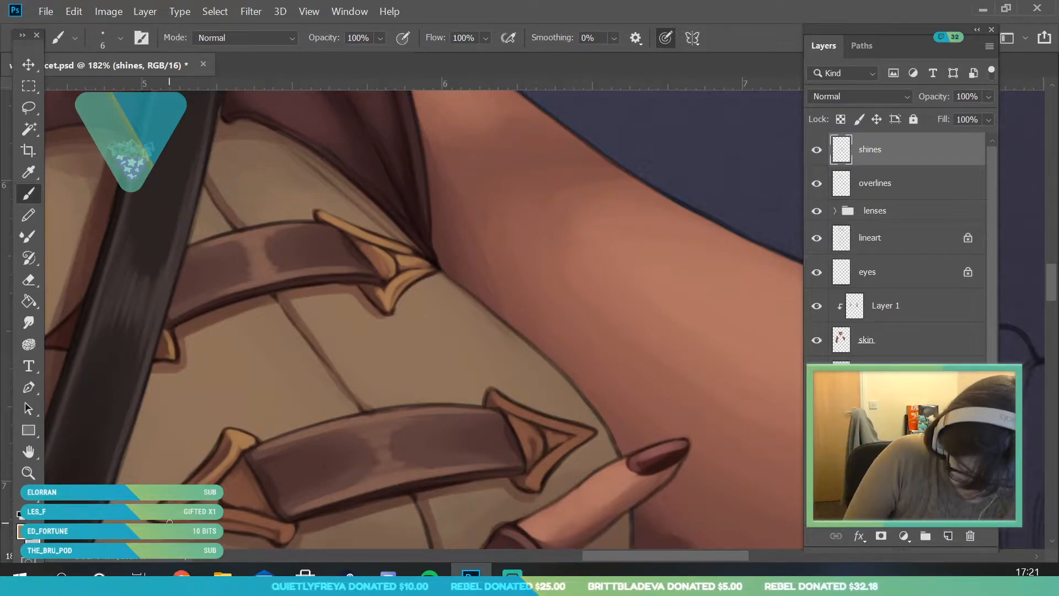
scroll(230, 333, "down", 3)
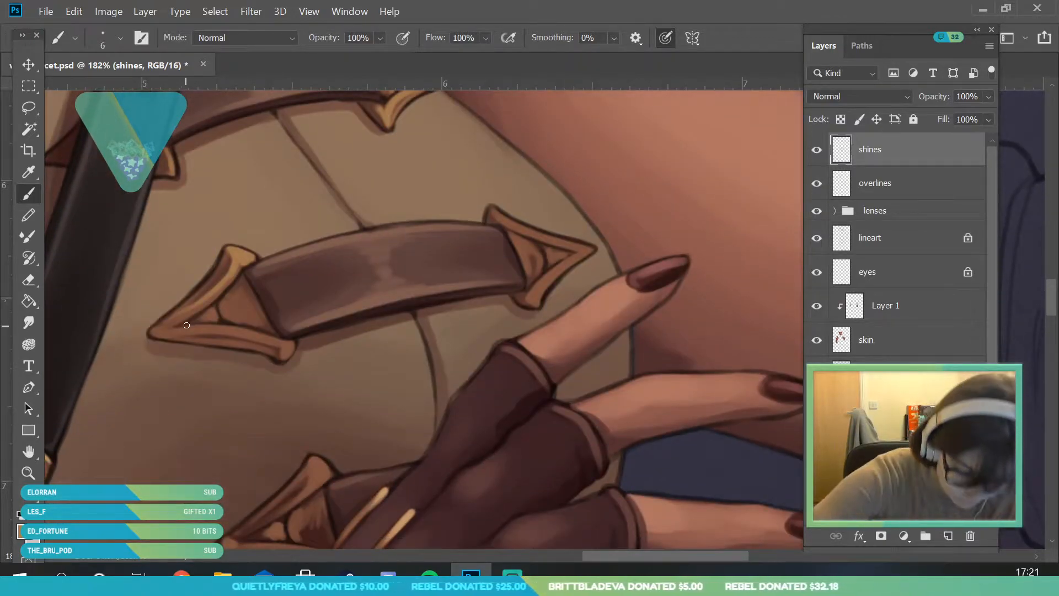
mouse_move(179, 326)
left_mouse_down()
mouse_move(276, 343)
mouse_move(284, 357)
left_mouse_up()
mouse_move(225, 300)
left_mouse_down()
mouse_move(230, 319)
mouse_move(248, 324)
left_mouse_up()
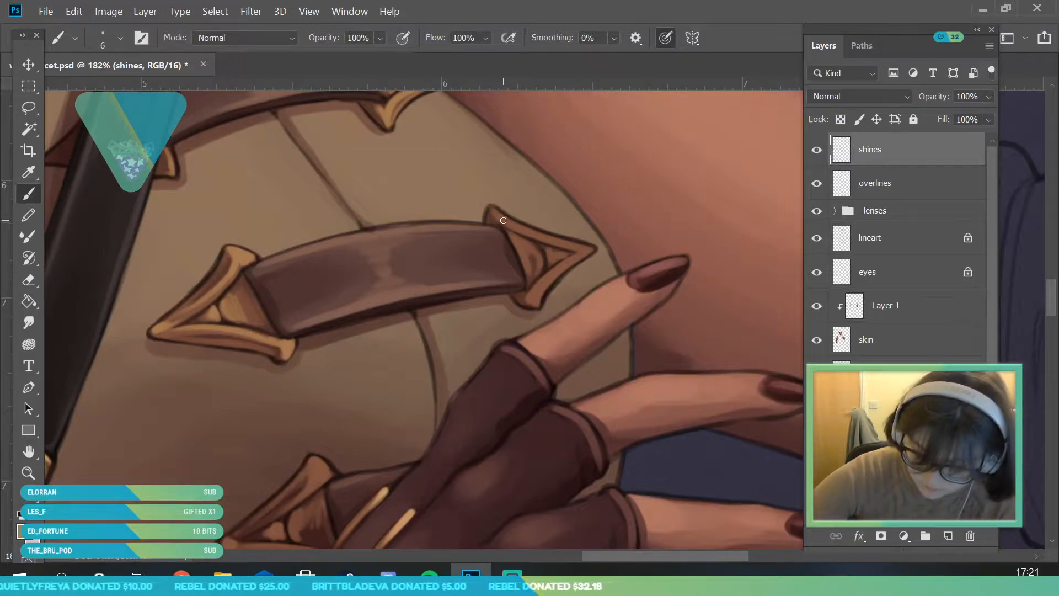
Step: Add golden highlights to the edges, centre and corner tips of the middle strap's right-hand fitting
mouse_move(531, 233)
left_mouse_down()
mouse_move(585, 248)
mouse_move(569, 246)
mouse_move(534, 307)
left_mouse_up()
mouse_move(533, 246)
left_mouse_down()
mouse_move(519, 240)
mouse_move(531, 269)
mouse_move(569, 253)
left_mouse_up()
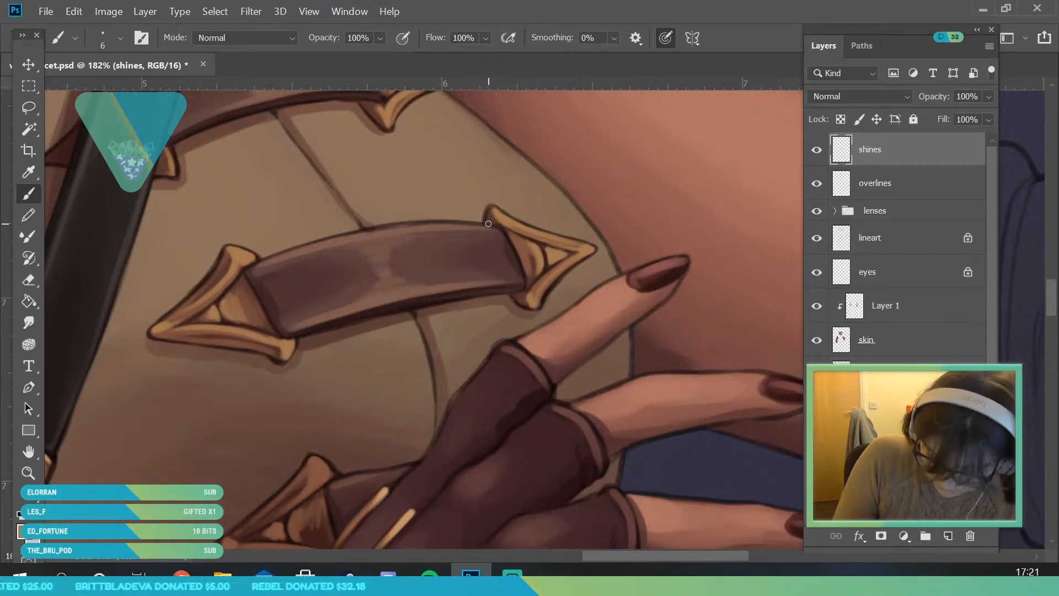
left_click_drag(518, 300, 538, 312)
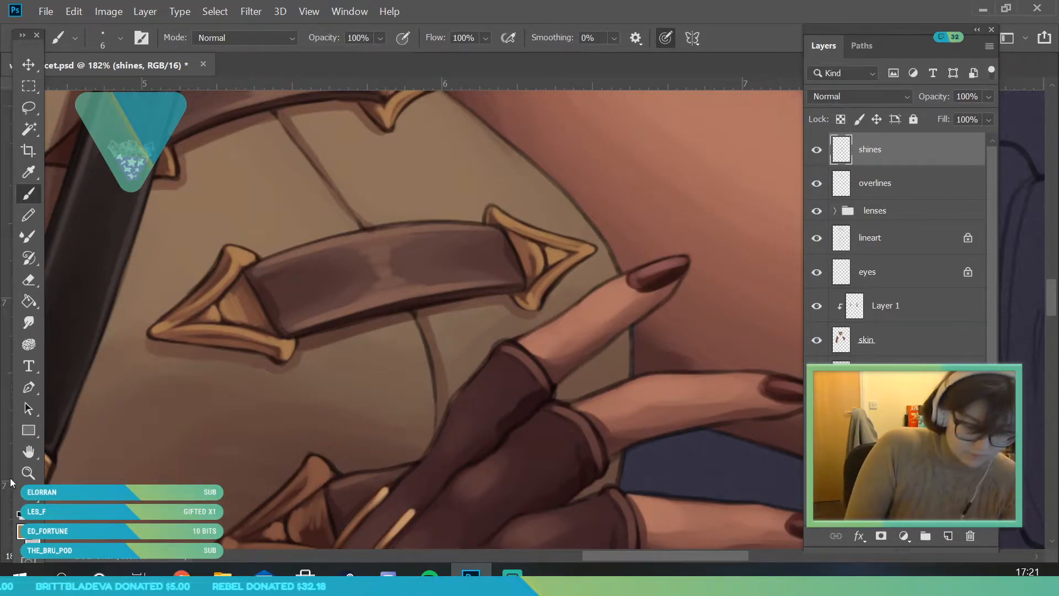
Step: Paint golden highlights on the tip, centre and lower edge of the strap fitting beside the gloved hand
left_click(28, 473)
left_click_drag(319, 289, 253, 409)
left_click_drag(355, 438, 389, 439)
left_click_drag(281, 237, 309, 348)
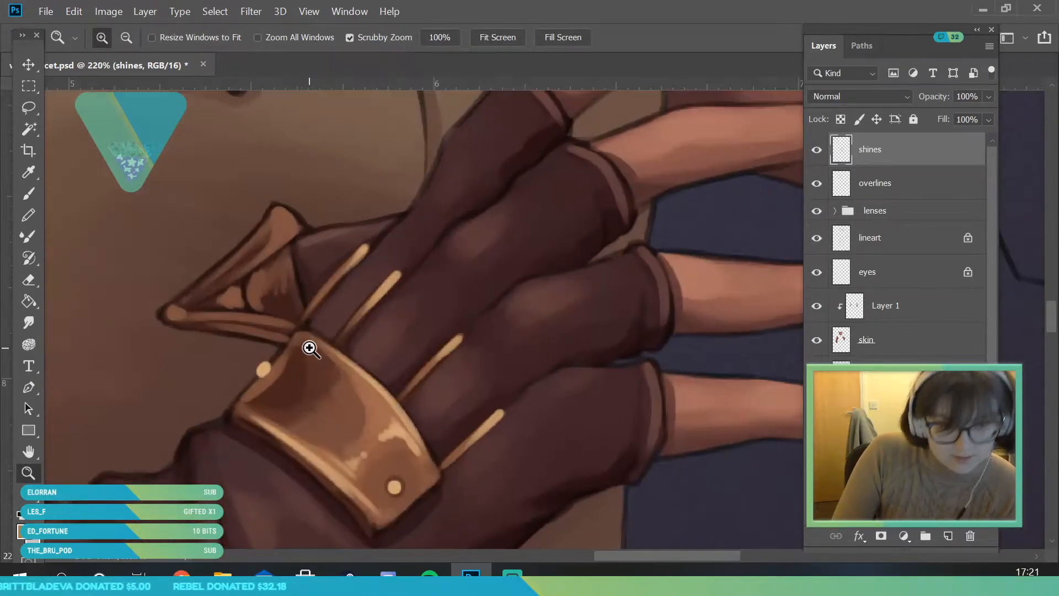
key("b")
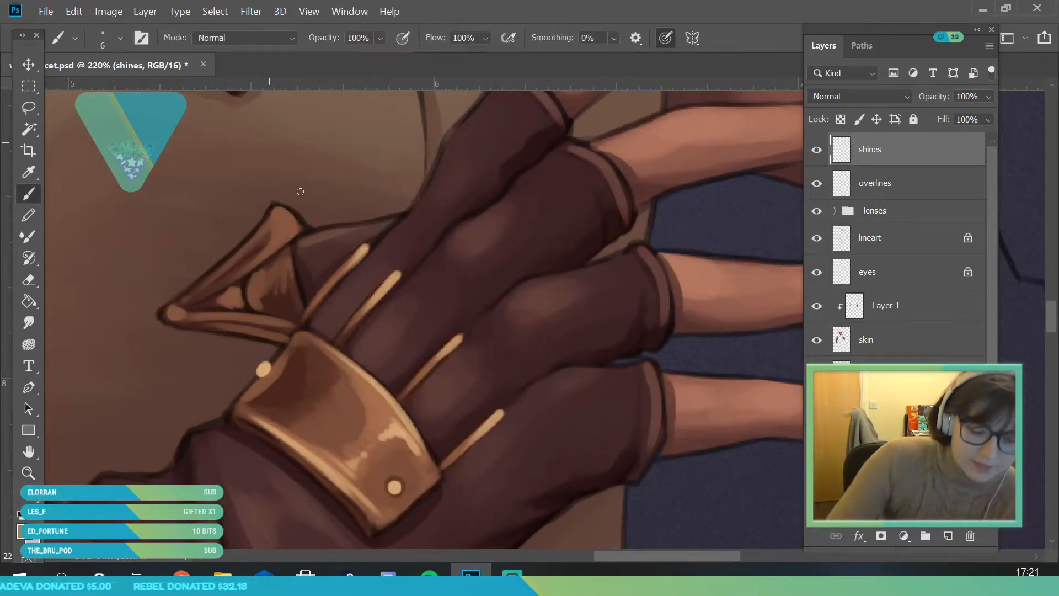
left_click_drag(276, 212, 299, 230)
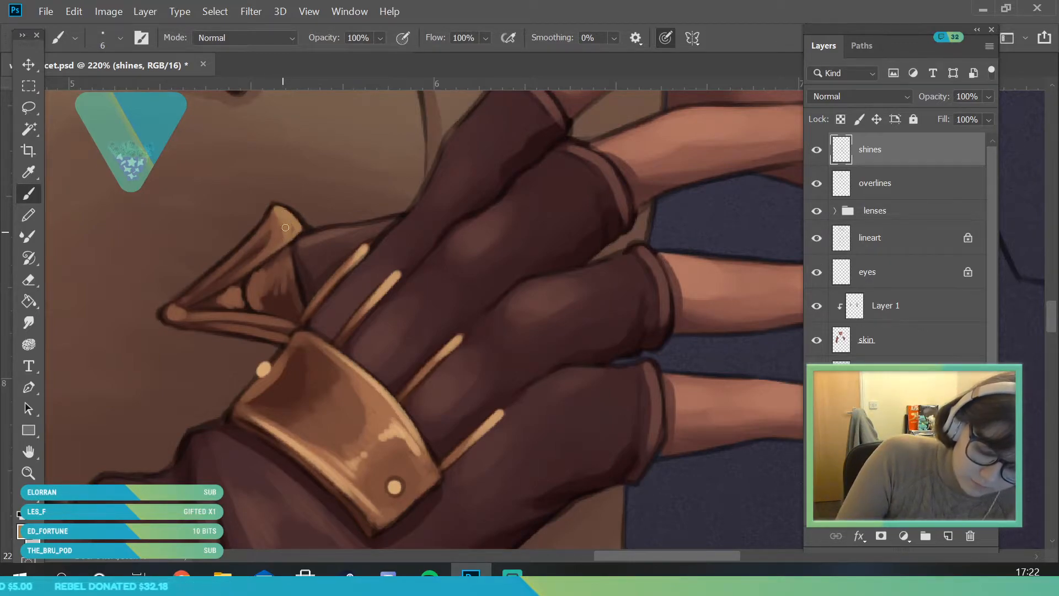
mouse_move(239, 293)
left_mouse_down()
mouse_move(241, 301)
mouse_move(292, 254)
mouse_move(175, 318)
mouse_move(281, 321)
left_mouse_up()
left_click_drag(184, 324, 270, 333)
Step: Paint golden highlights on the edges and centre of the lowest strap's right-hand fitting with the 6 px brush
left_click(28, 472)
mouse_move(248, 273)
left_mouse_down()
mouse_move(184, 400)
mouse_move(154, 408)
left_mouse_up()
left_click_drag(298, 361, 364, 370)
left_click(32, 196)
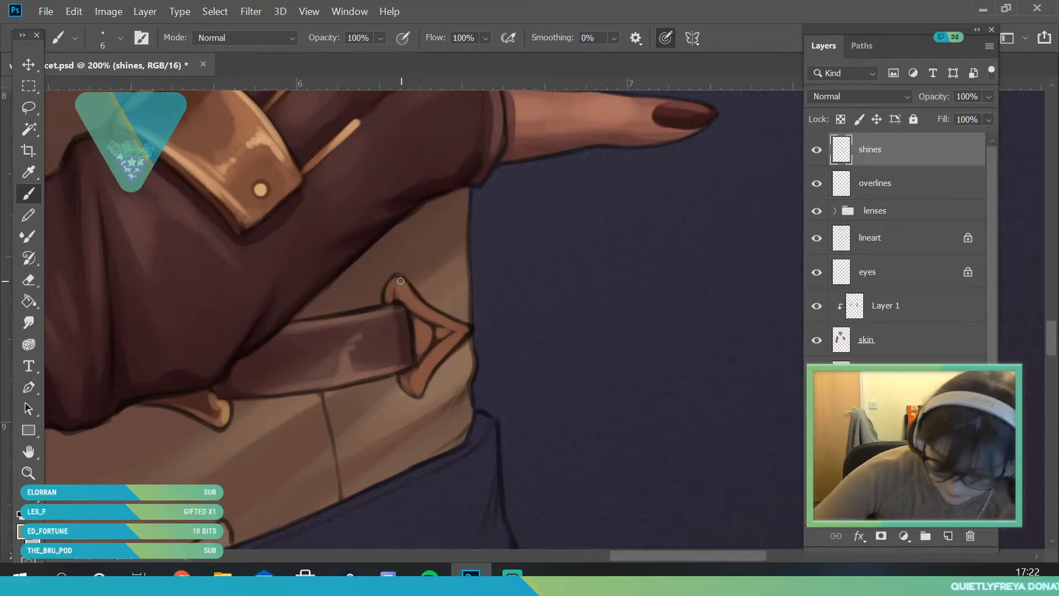
left_click_drag(406, 293, 469, 329)
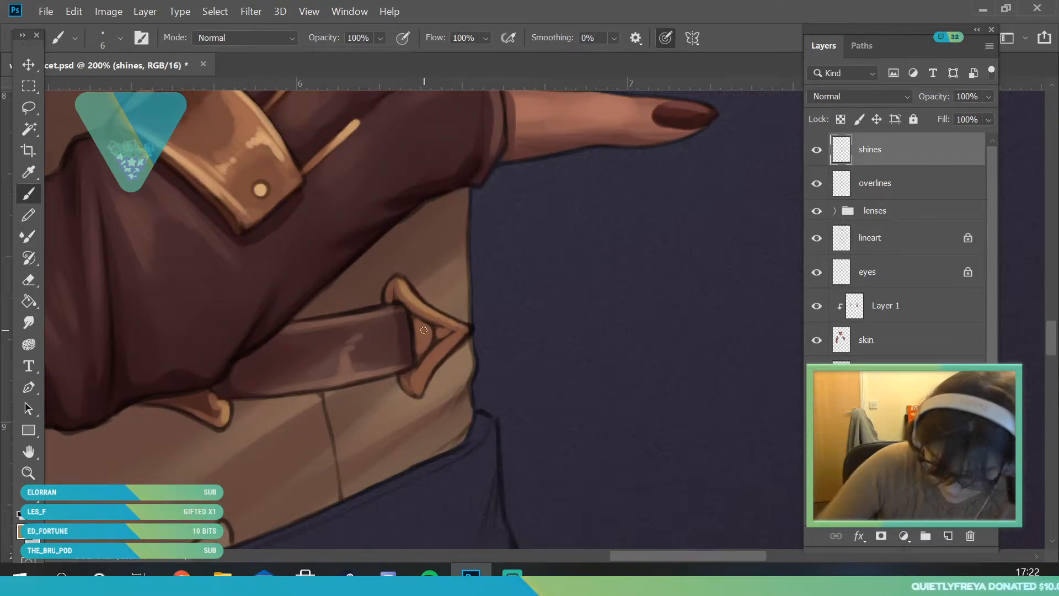
left_click_drag(417, 385, 439, 355)
left_click_drag(422, 395, 470, 331)
left_click_drag(389, 299, 442, 325)
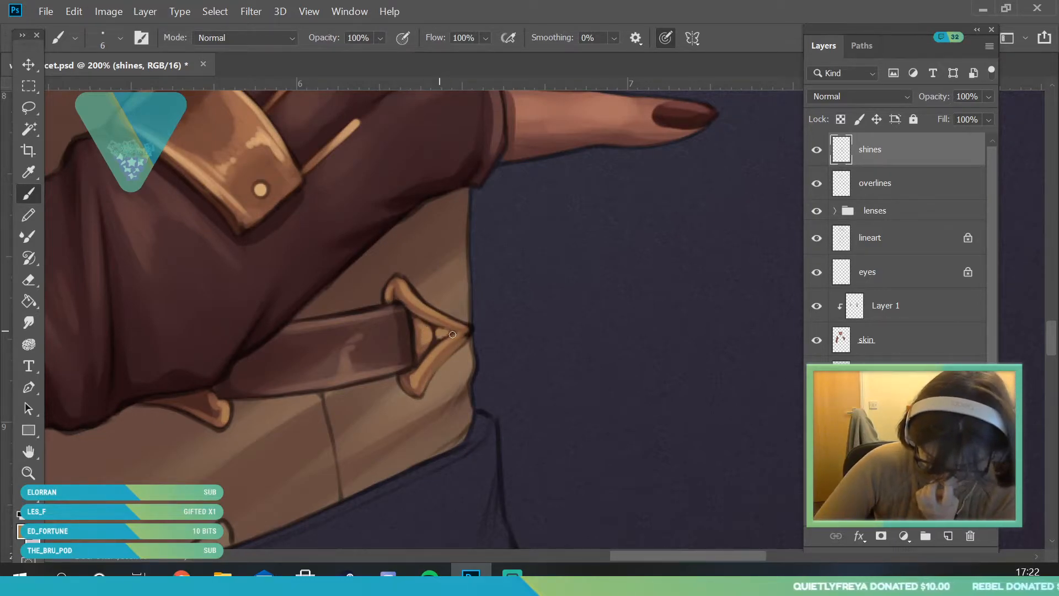
Step: Sample the light rim of the gem buckle and adjust the foreground colour to a paler gold for the brightest highlights
key("z")
scroll(241, 402, "down", 10)
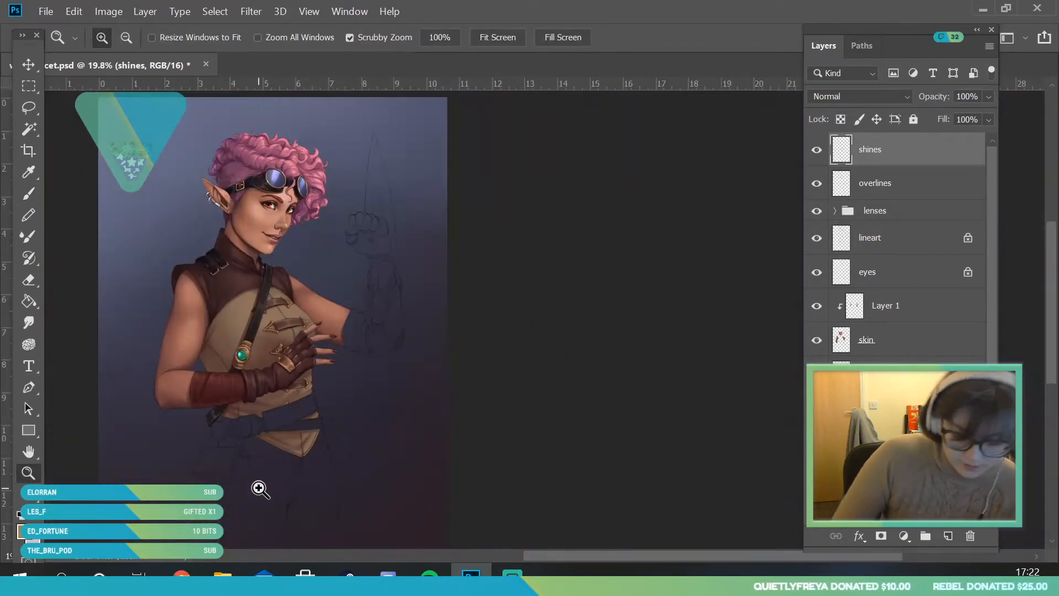
scroll(260, 355, "up", 10)
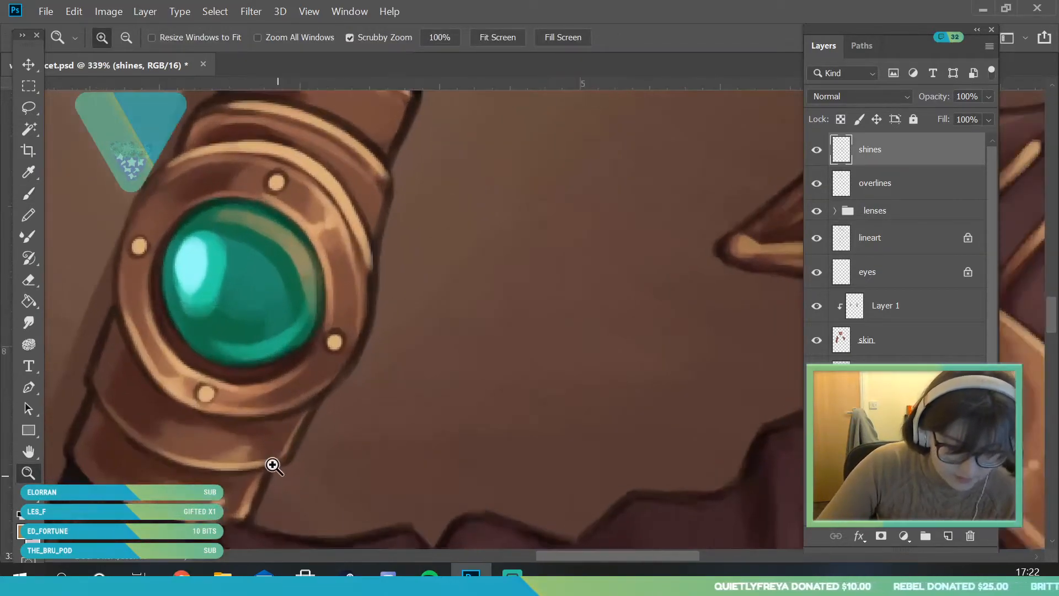
left_click(29, 173)
left_click(185, 373)
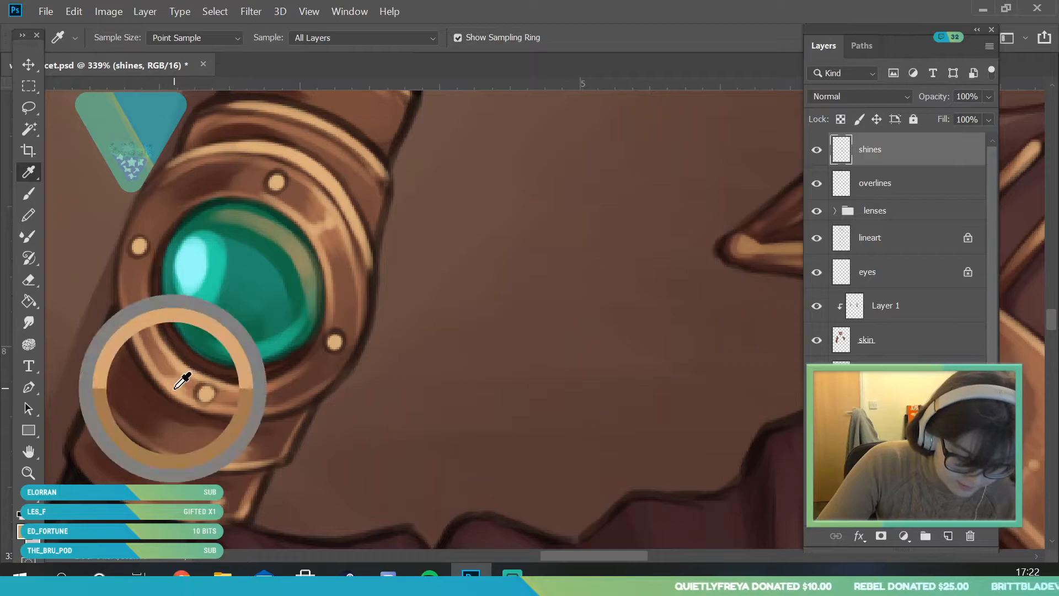
left_click(23, 531)
left_click(786, 292)
left_click(637, 126)
left_click(927, 94)
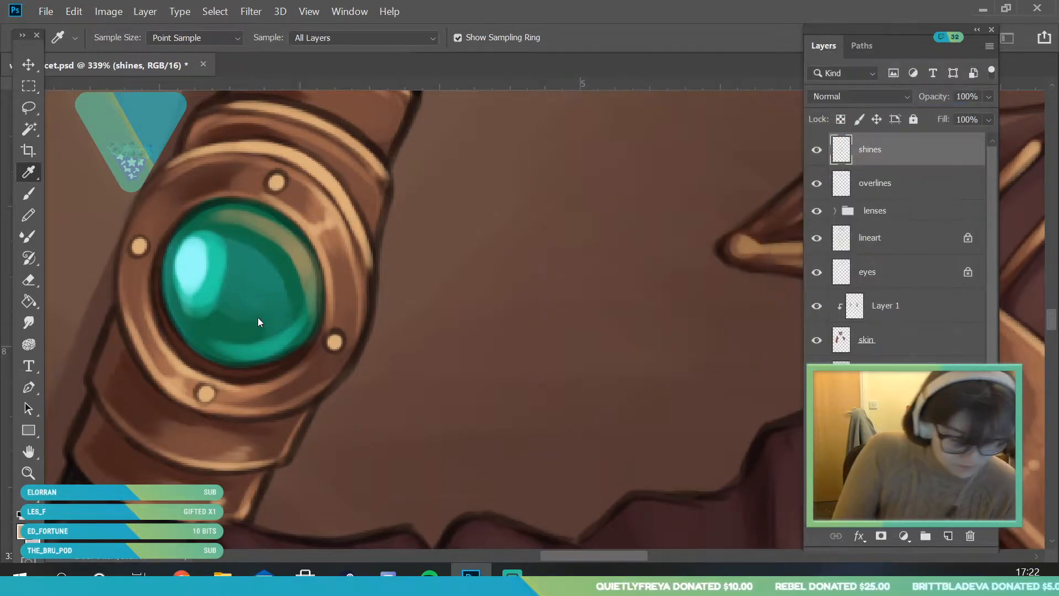
Step: Add pale gold highlights to the upper and lower edges of the upper strap's right-hand fitting with the 6 px brush
left_click(29, 473)
left_click_drag(235, 311, 139, 478)
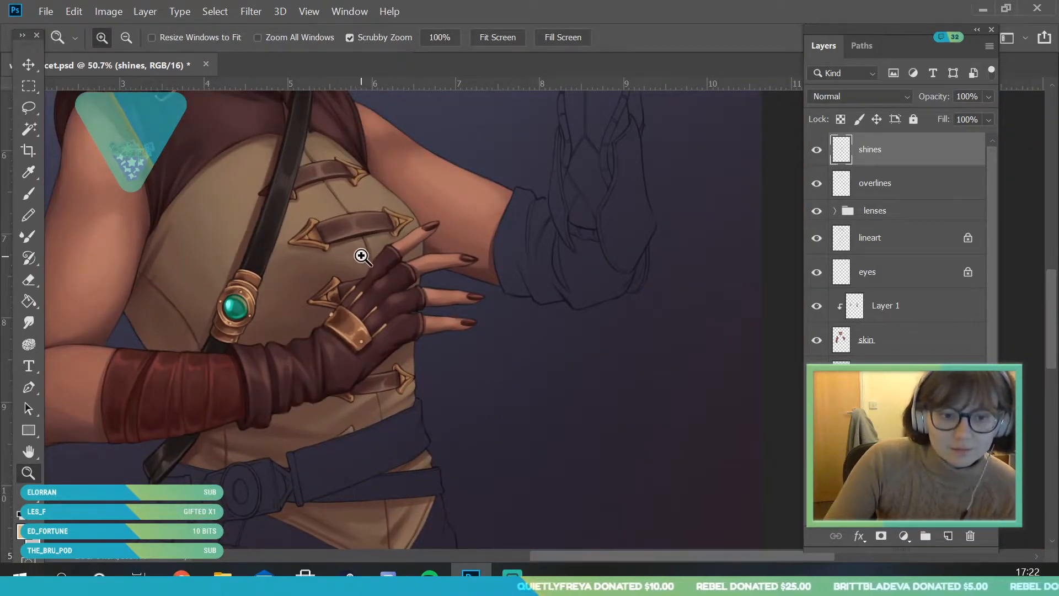
left_click_drag(361, 256, 330, 296)
left_click_drag(371, 148, 388, 267)
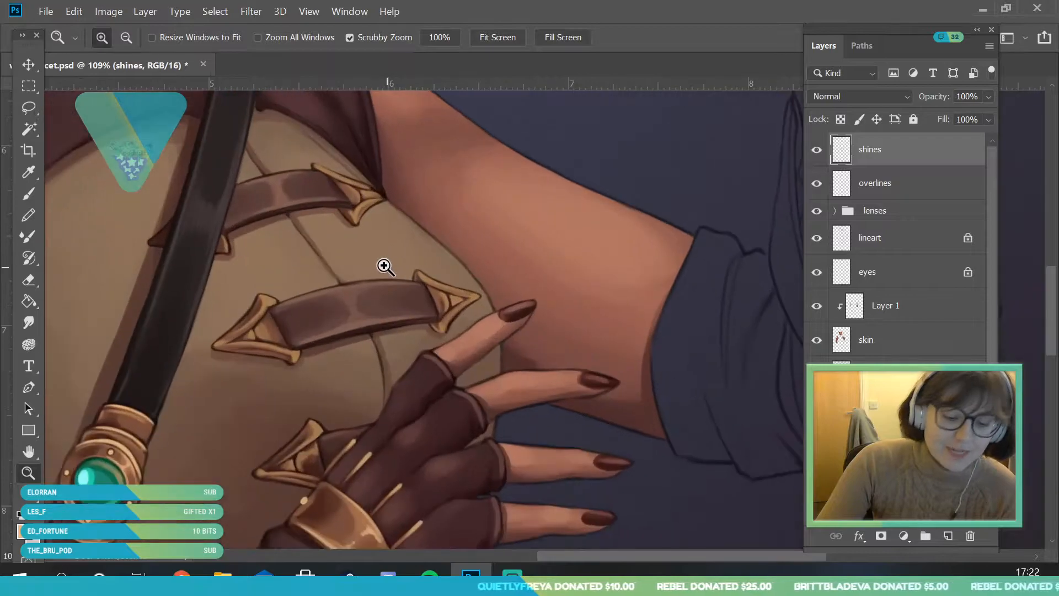
left_click_drag(311, 175, 317, 233)
left_click_drag(256, 214, 275, 268)
left_click(29, 193)
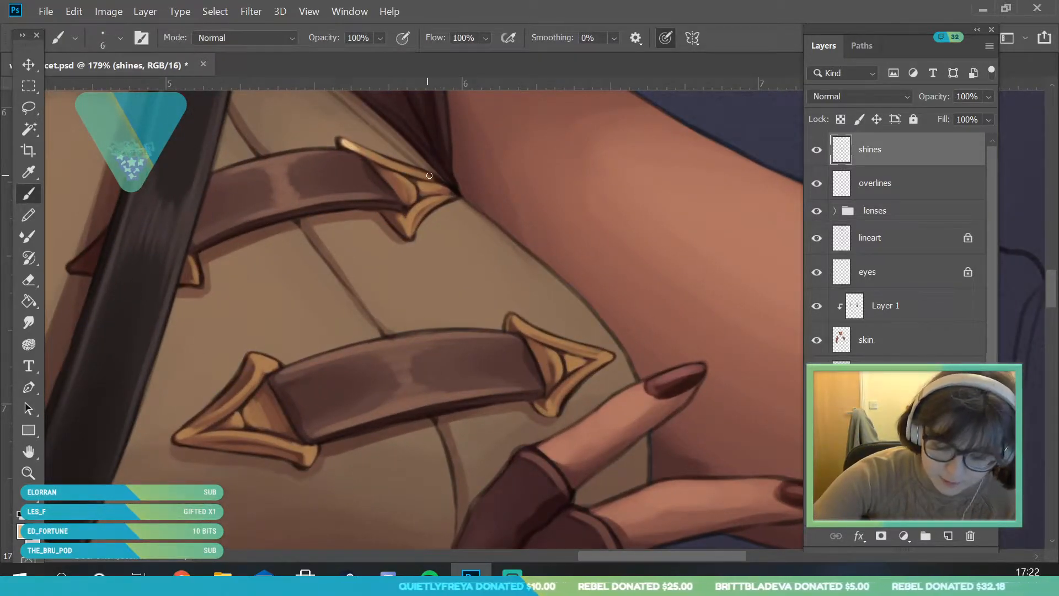
left_click_drag(418, 171, 369, 154)
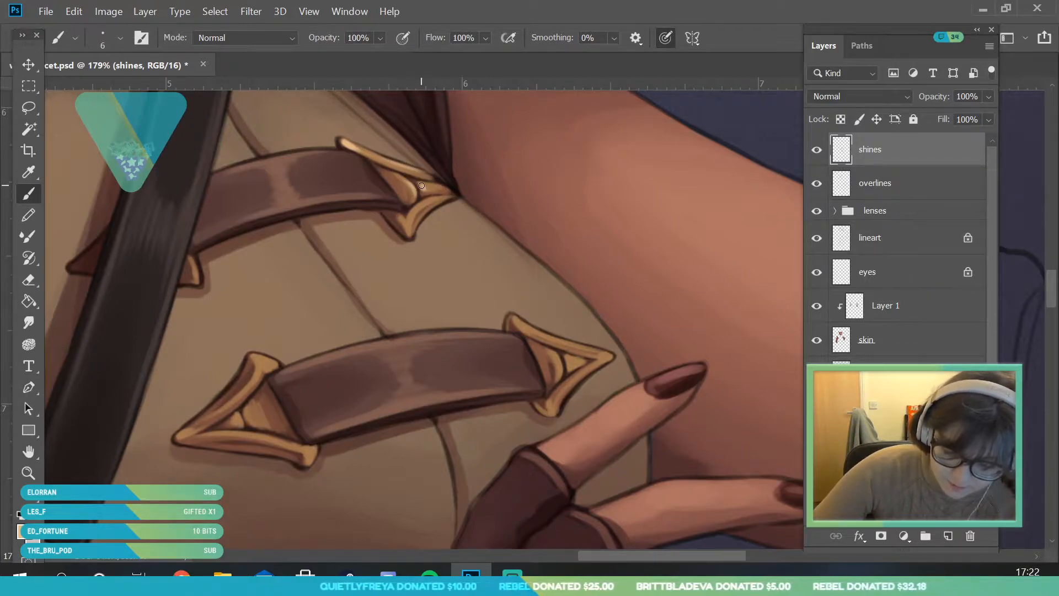
left_click_drag(416, 214, 448, 196)
Step: Add pale gold highlights along the upper and lower edges of the middle strap's right-hand fitting
left_click_drag(520, 325, 616, 359)
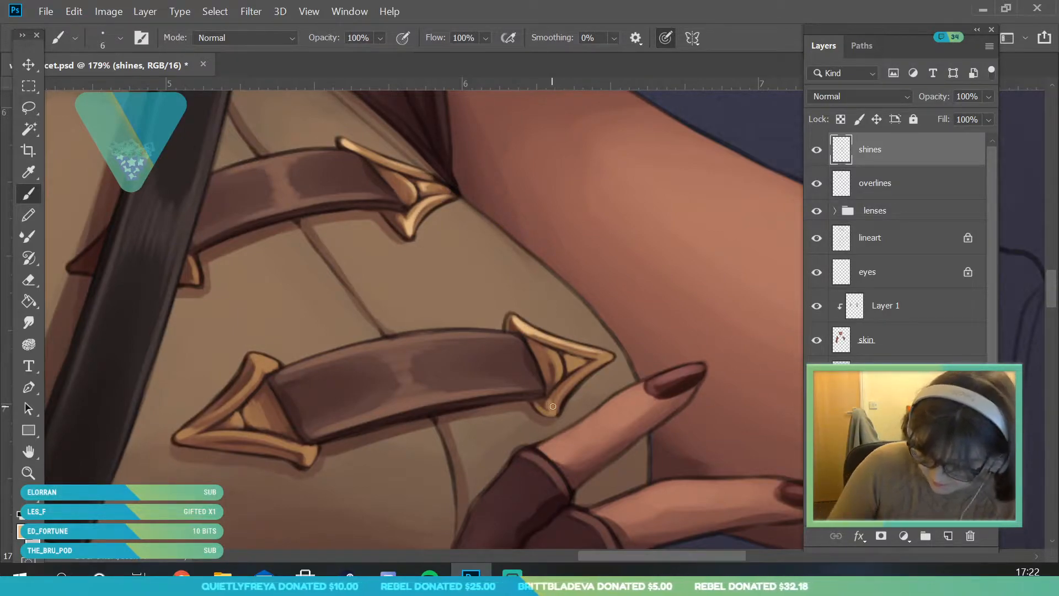
mouse_move(550, 404)
left_mouse_down()
mouse_move(610, 357)
mouse_move(553, 352)
mouse_move(559, 377)
mouse_move(569, 357)
mouse_move(583, 361)
mouse_move(568, 371)
mouse_move(589, 360)
left_mouse_up()
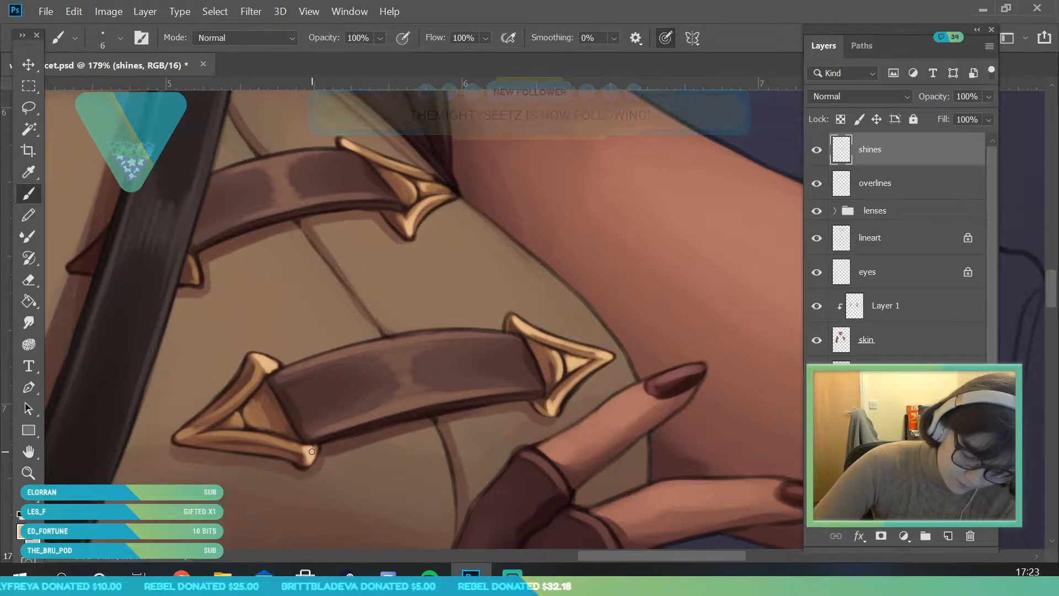
Step: Paint light gold highlights on the edges, tip and centre of the middle strap's left arrow clasp on the shines layer
left_click_drag(257, 373, 220, 409)
left_click_drag(309, 456, 251, 443)
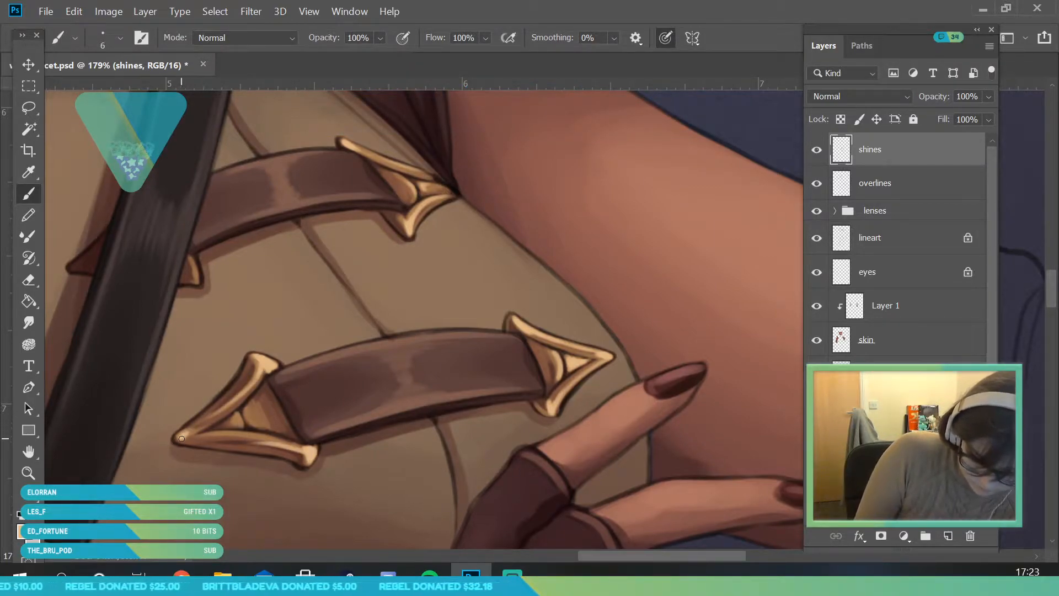
mouse_move(183, 439)
left_mouse_down()
mouse_move(221, 417)
mouse_move(207, 434)
left_mouse_up()
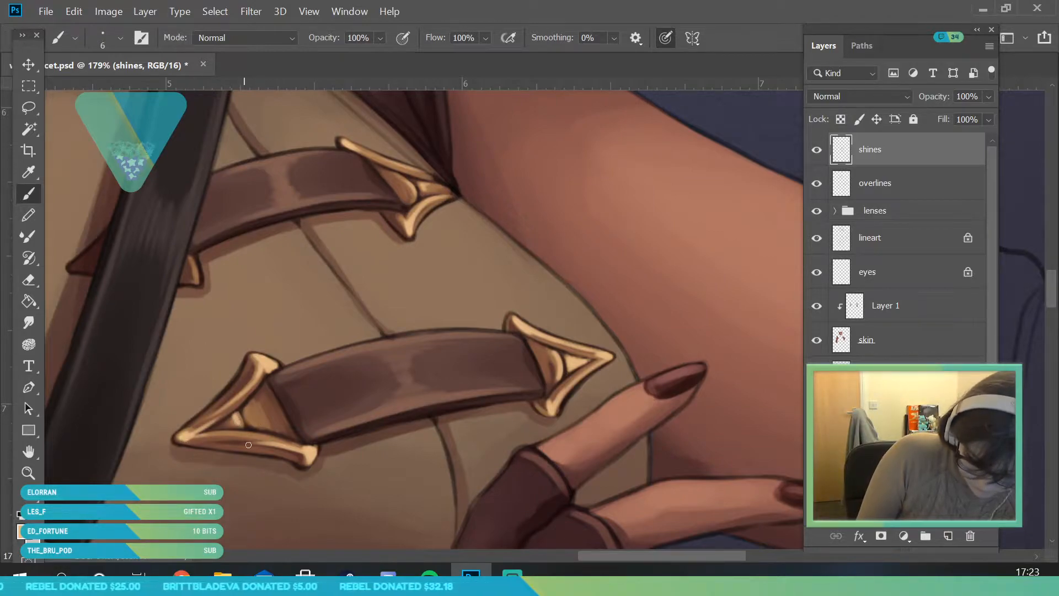
left_click_drag(273, 397, 299, 441)
Step: Paint light gold highlights along the edges of the arrow clasps beside and below the gloved hand
key("z")
left_click_drag(306, 322, 237, 325)
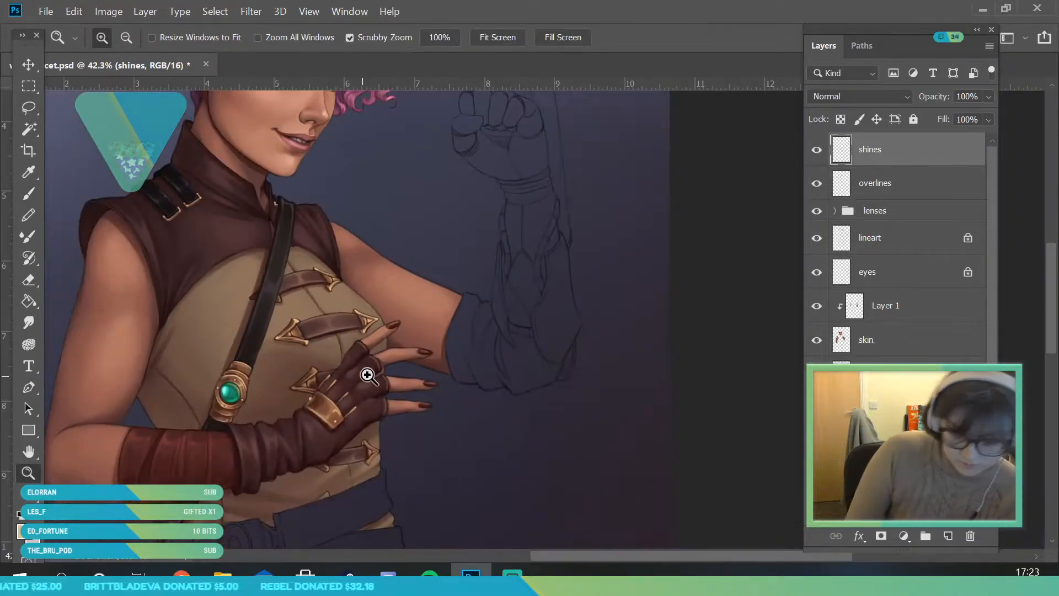
left_click_drag(380, 506, 411, 506)
left_click_drag(336, 417, 344, 502)
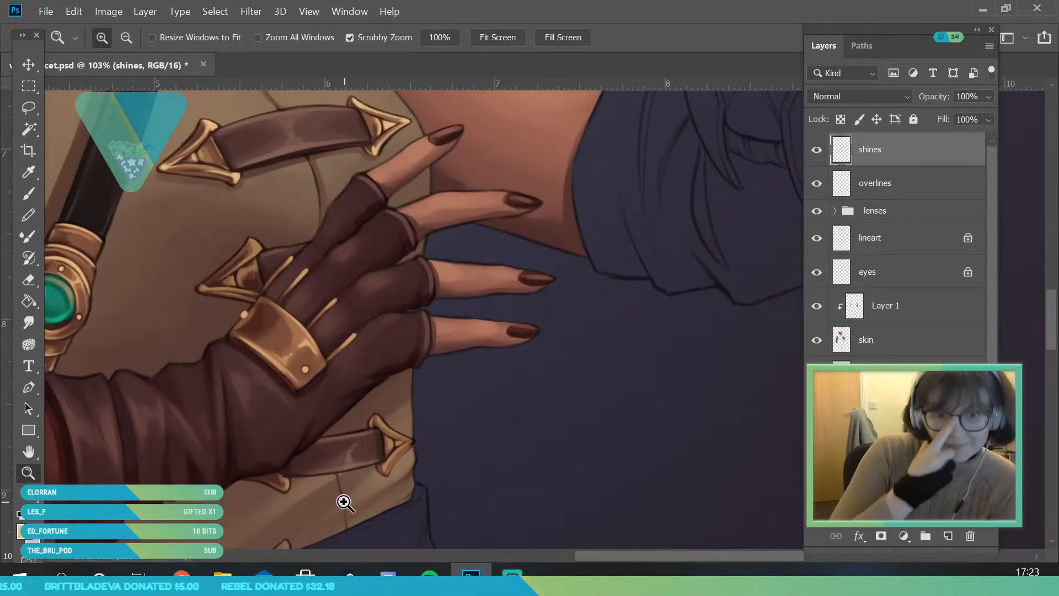
left_click_drag(360, 439, 361, 444)
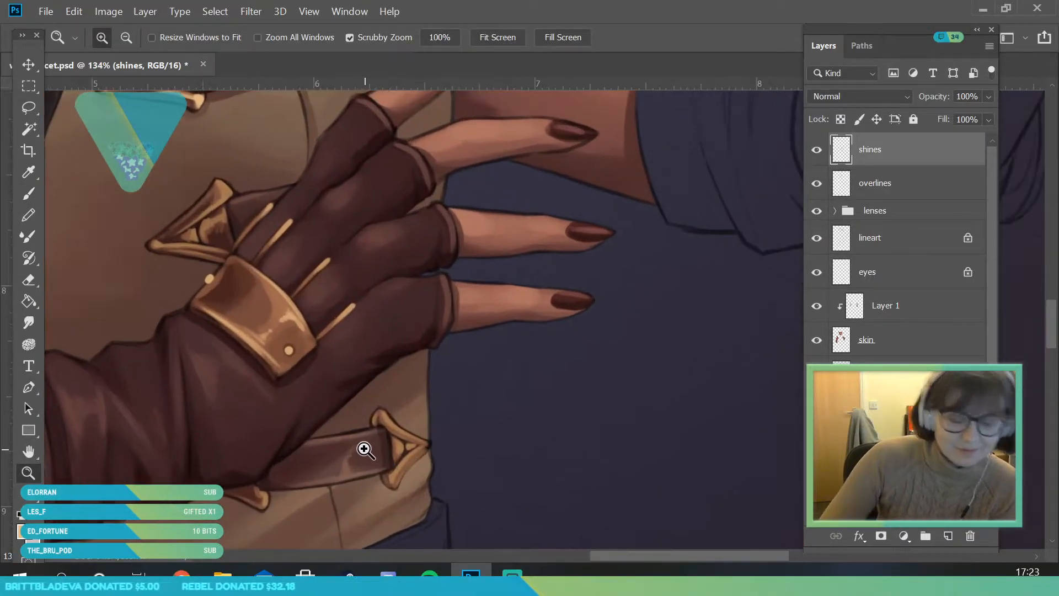
key("b")
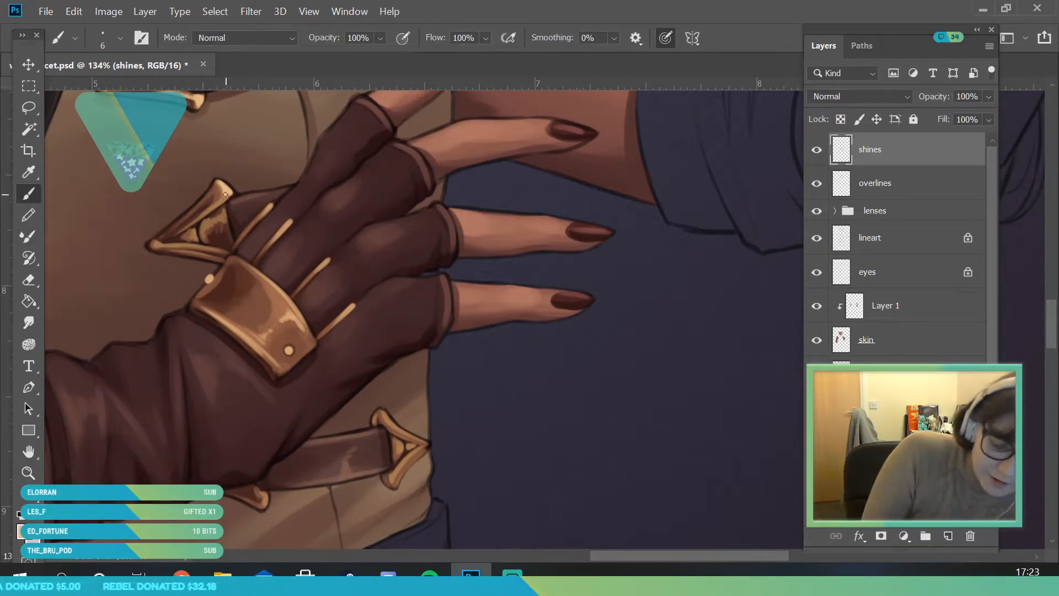
left_click_drag(231, 195, 188, 224)
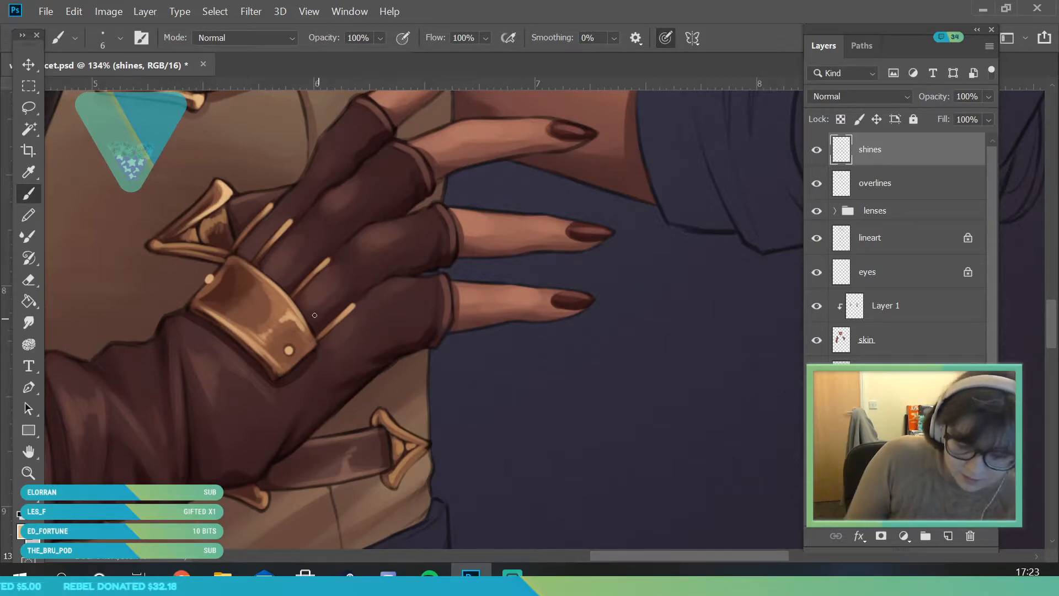
left_click_drag(214, 250, 187, 246)
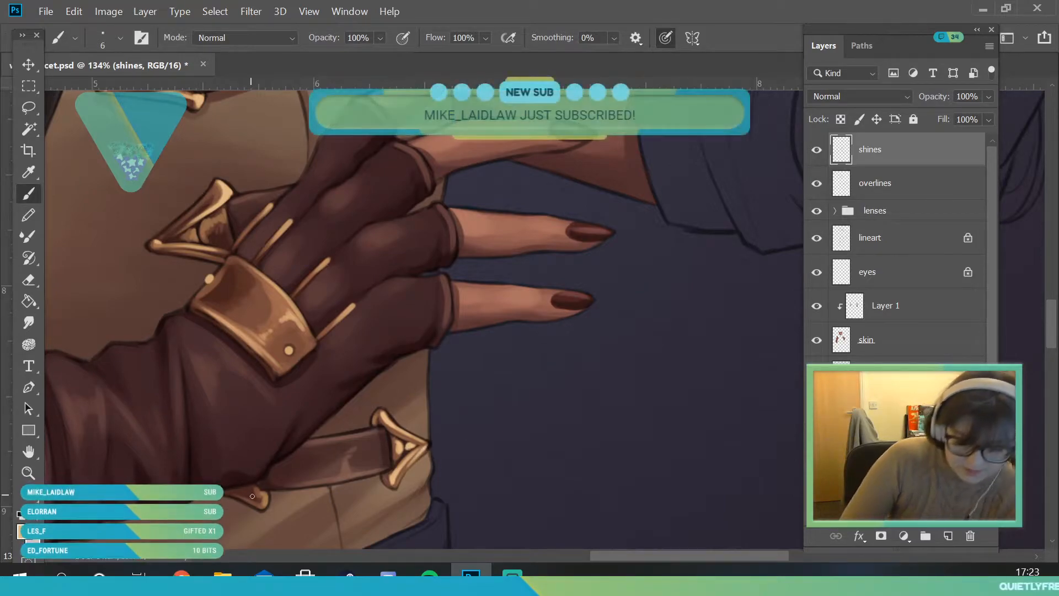
key("z")
left_click_drag(310, 386, 428, 449)
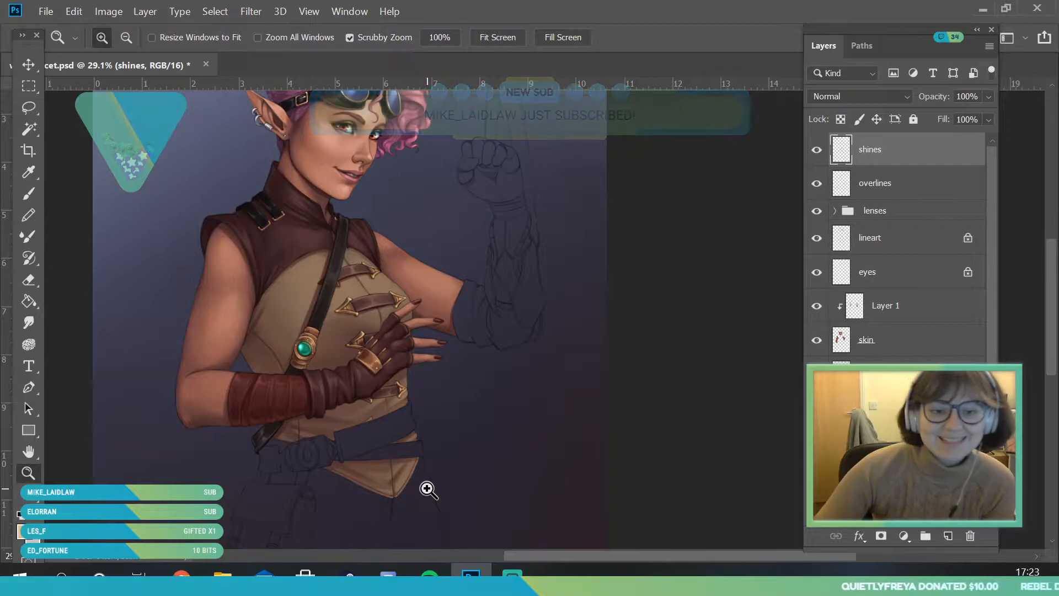
left_click_drag(425, 299, 432, 386)
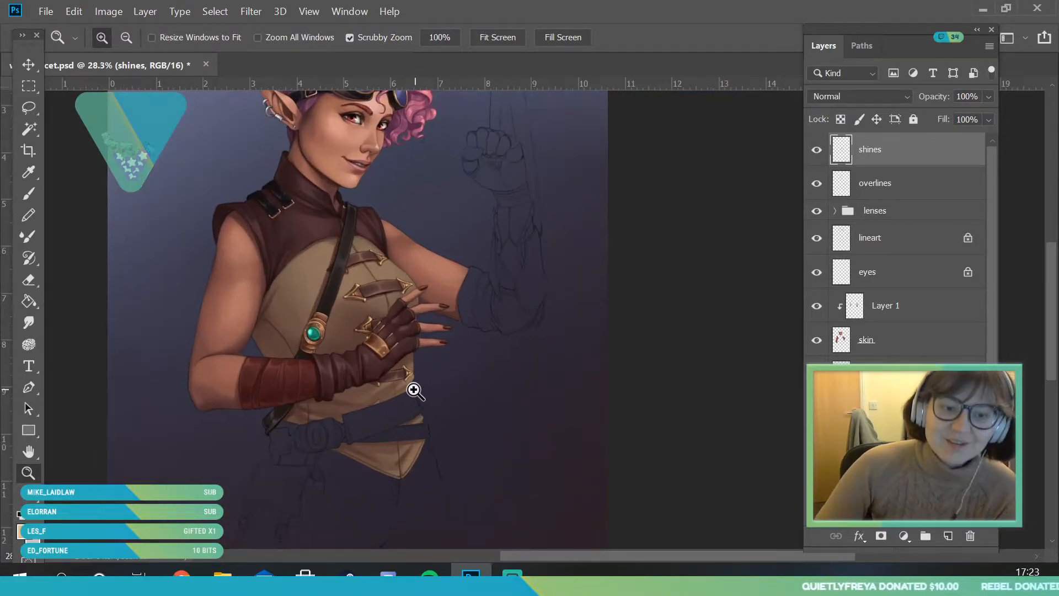
left_click_drag(418, 336, 490, 395)
left_click_drag(405, 323, 414, 366)
left_click_drag(430, 412, 440, 485)
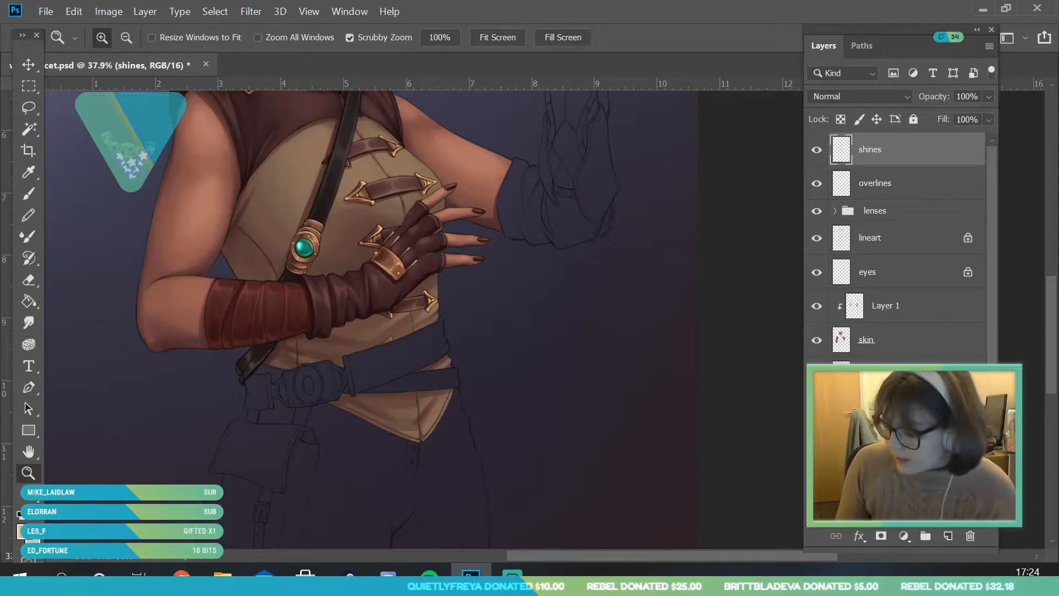
Step: Put the vest layers into a group named vest and add a new empty layer
scroll(897, 248, "down", 5)
left_click_drag(909, 40, 923, 16)
left_click(916, 488)
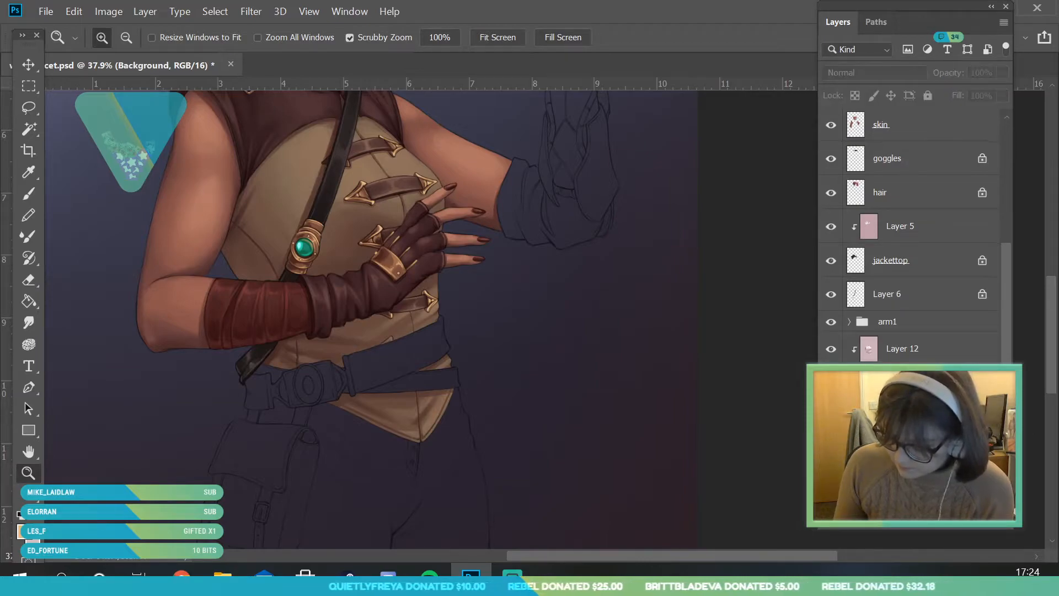
left_click(922, 381)
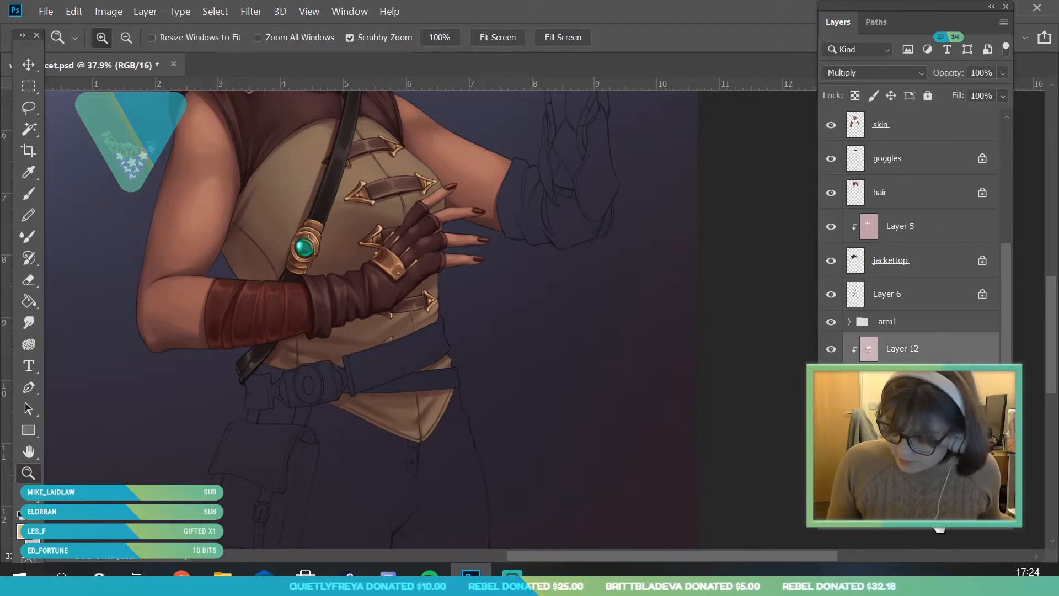
key("ctrl+g")
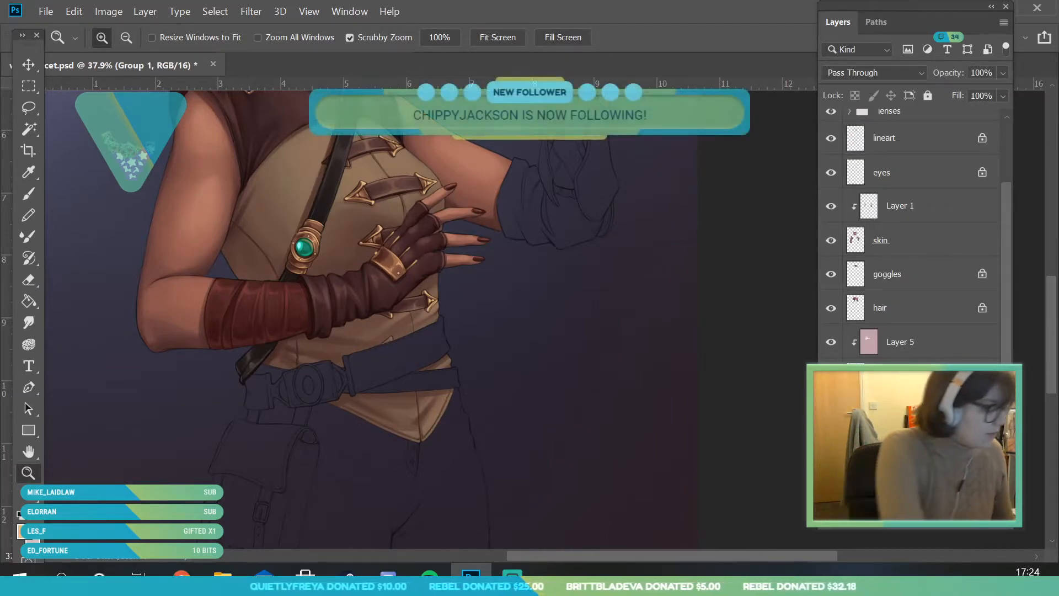
left_click(927, 505)
left_click(964, 523)
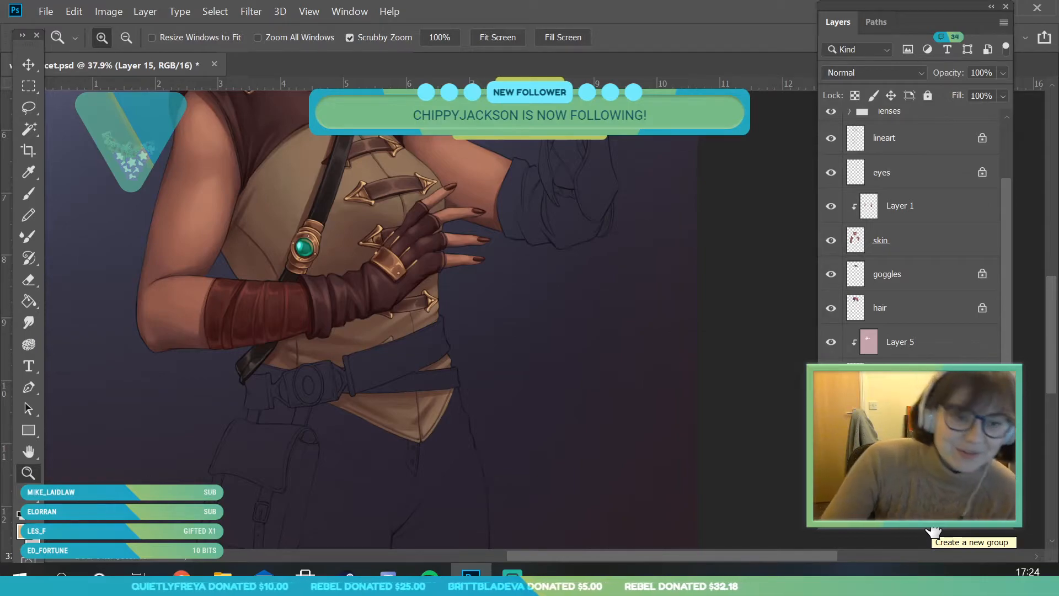
Step: Sample the dark colour of the shoulder strap and lighten the foreground colour to RGB 55, 42, 43
left_click_drag(265, 360, 230, 449)
left_click_drag(311, 282, 316, 259)
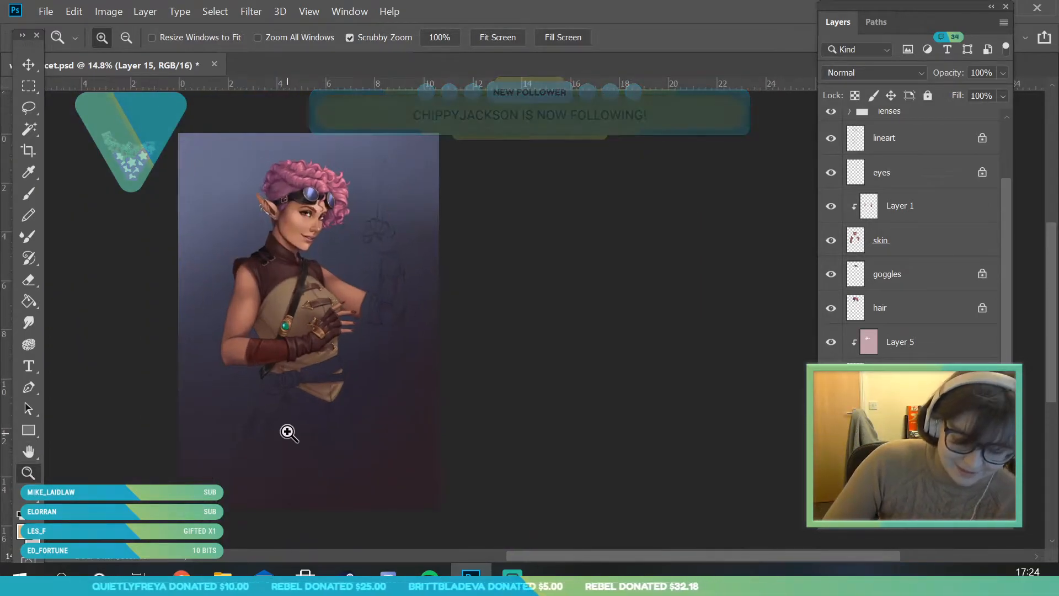
left_click_drag(288, 439, 305, 290)
left_click_drag(347, 331, 370, 352)
left_click_drag(315, 259, 317, 222)
key("i")
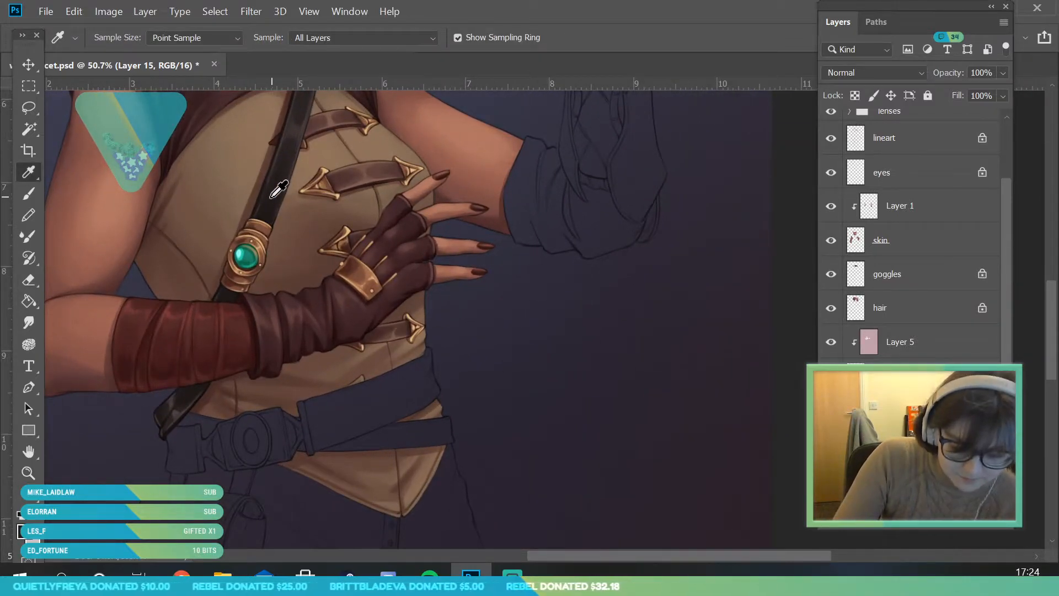
left_click(287, 161)
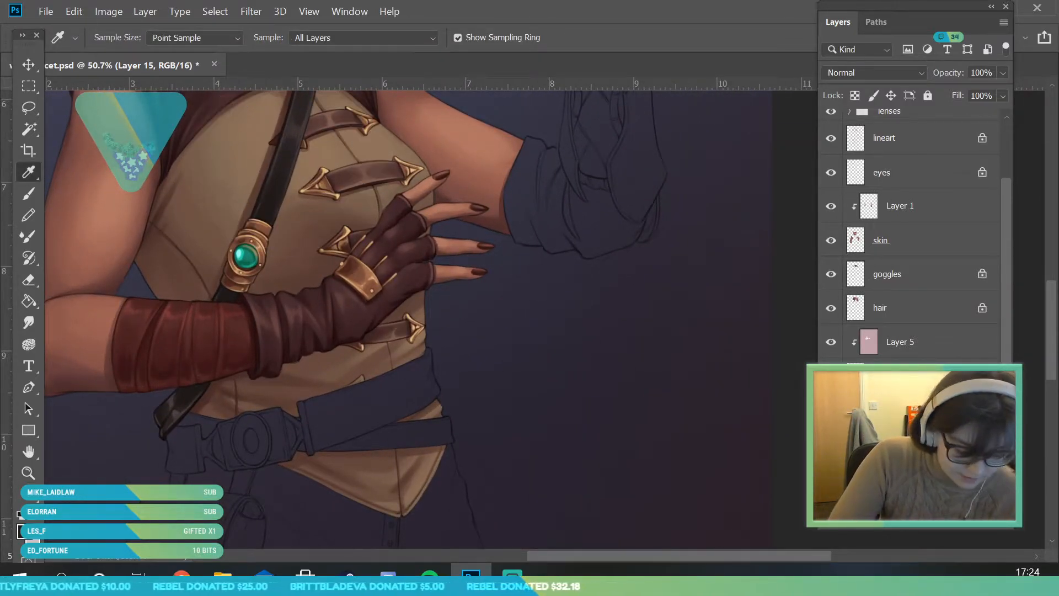
left_click(26, 540)
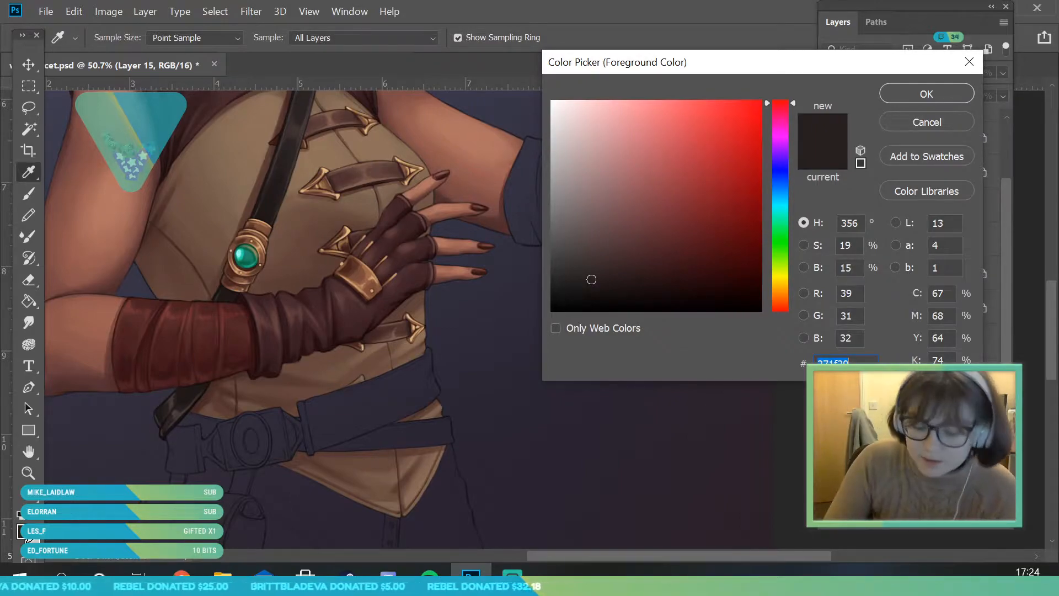
left_click(601, 266)
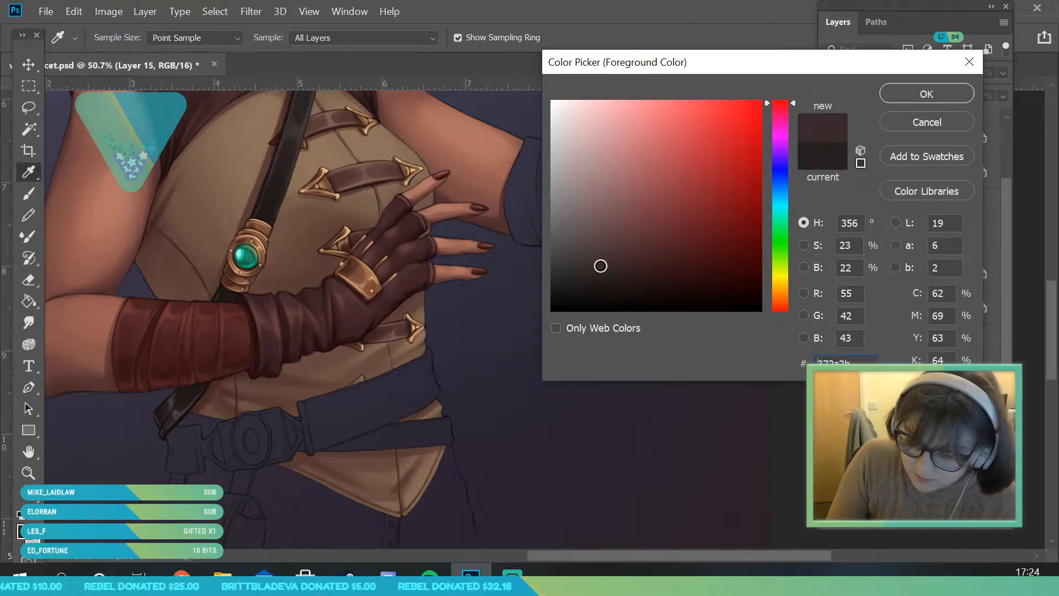
left_click(910, 98)
Step: Fill most of the upper belt band with the dark brown using a 36-pixel hard brush on Layer 15
left_click(28, 473)
left_click_drag(326, 463, 449, 419)
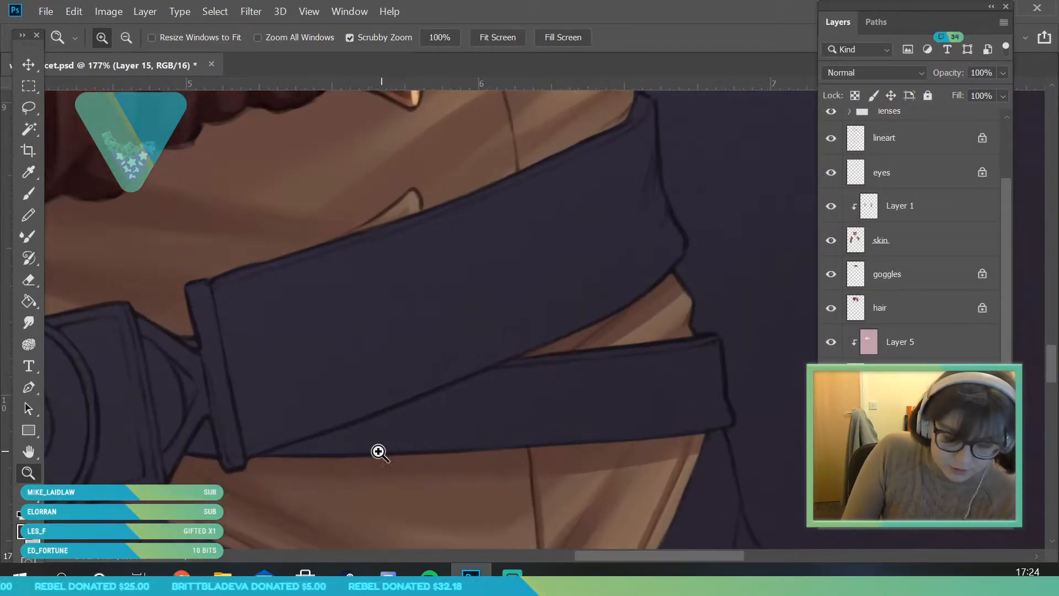
key("b")
left_click(119, 37)
left_click(113, 90)
left_click(314, 327)
mouse_move(251, 293)
left_mouse_down()
mouse_move(254, 344)
mouse_move(238, 333)
mouse_move(227, 283)
mouse_move(281, 248)
mouse_move(341, 300)
mouse_move(503, 271)
mouse_move(383, 286)
mouse_move(499, 201)
mouse_move(486, 250)
mouse_move(591, 196)
mouse_move(409, 213)
mouse_move(276, 343)
left_mouse_up()
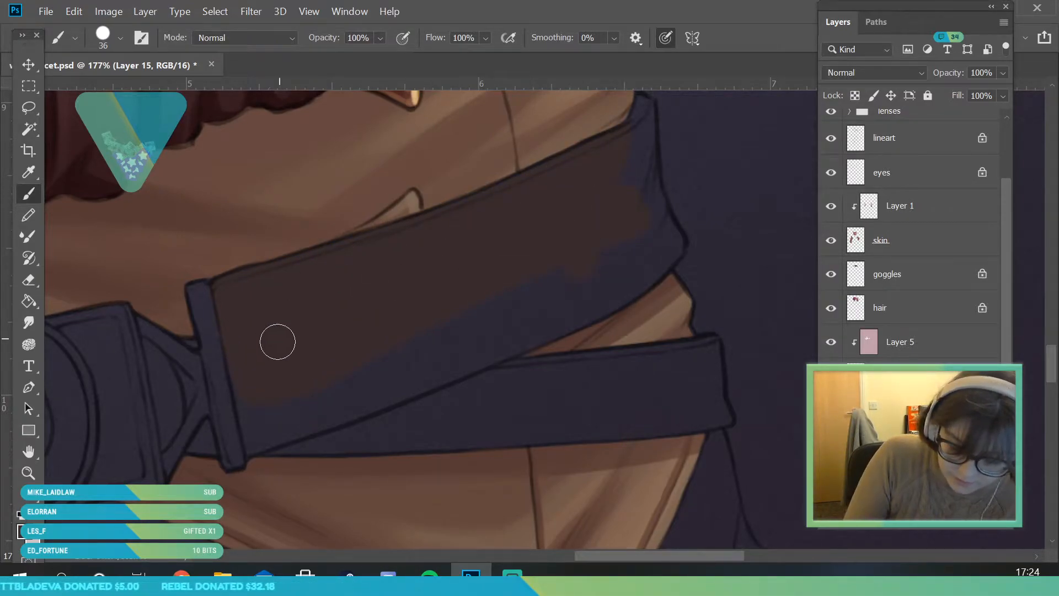
Step: Reduce the brush to 17 pixels and fill the upper belt's remaining lower edge and right end with dark brown
left_click(120, 38)
left_click_drag(114, 95, 102, 95)
left_click(312, 326)
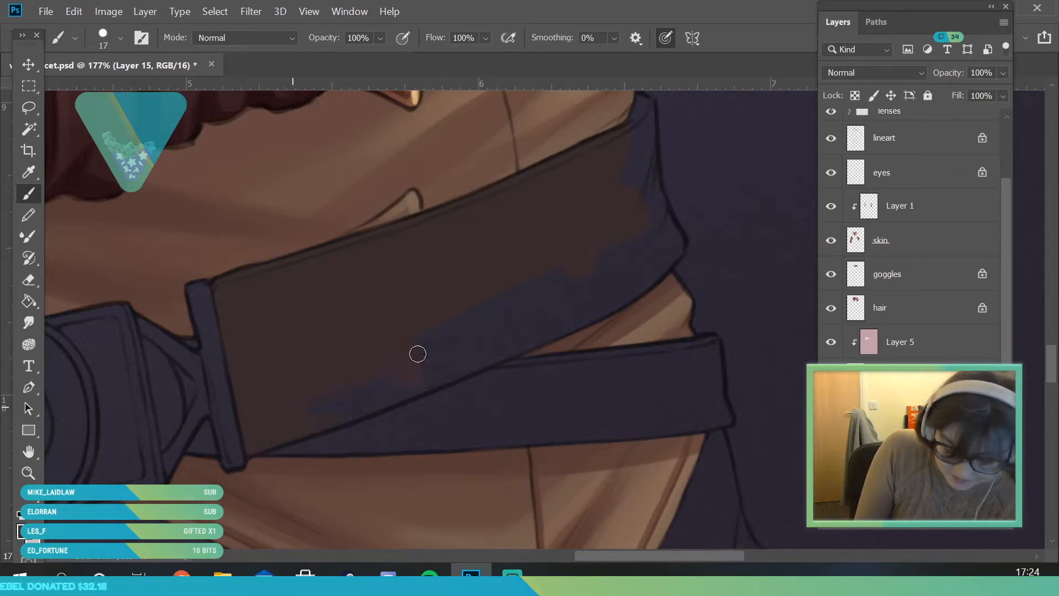
mouse_move(490, 360)
left_mouse_down()
mouse_move(583, 324)
mouse_move(471, 358)
mouse_move(558, 294)
mouse_move(517, 280)
mouse_move(515, 258)
mouse_move(550, 253)
mouse_move(579, 273)
mouse_move(531, 326)
mouse_move(420, 344)
mouse_move(537, 283)
mouse_move(607, 265)
mouse_move(640, 282)
left_mouse_up()
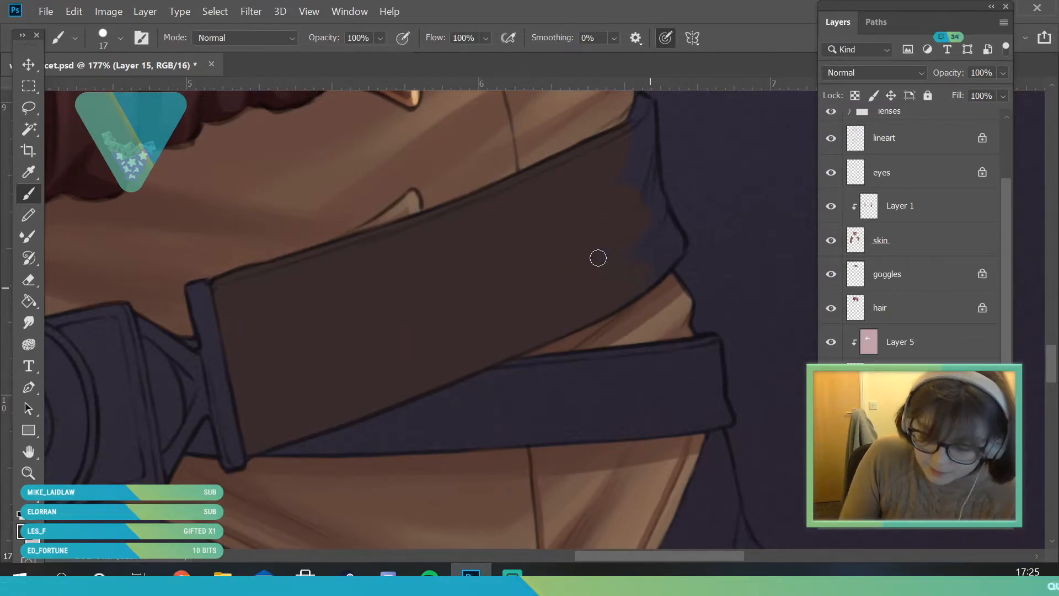
left_click_drag(651, 152, 667, 229)
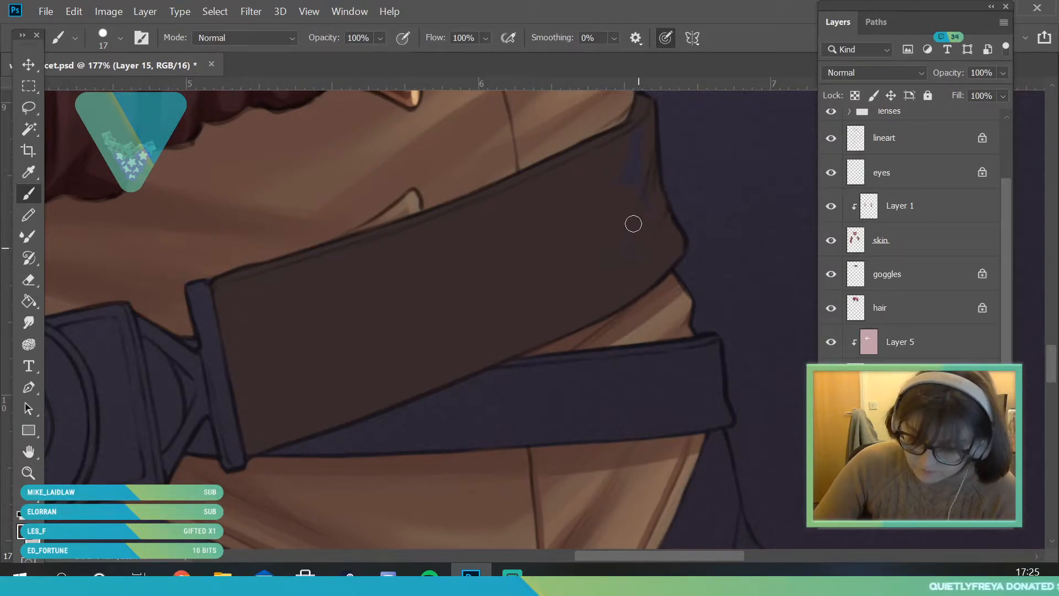
Step: Fill the short belt piece left of the round buckle with the same dark brown
key("z")
mouse_move(402, 301)
left_mouse_down()
mouse_move(367, 367)
mouse_move(262, 414)
mouse_move(456, 279)
mouse_move(480, 371)
left_mouse_up()
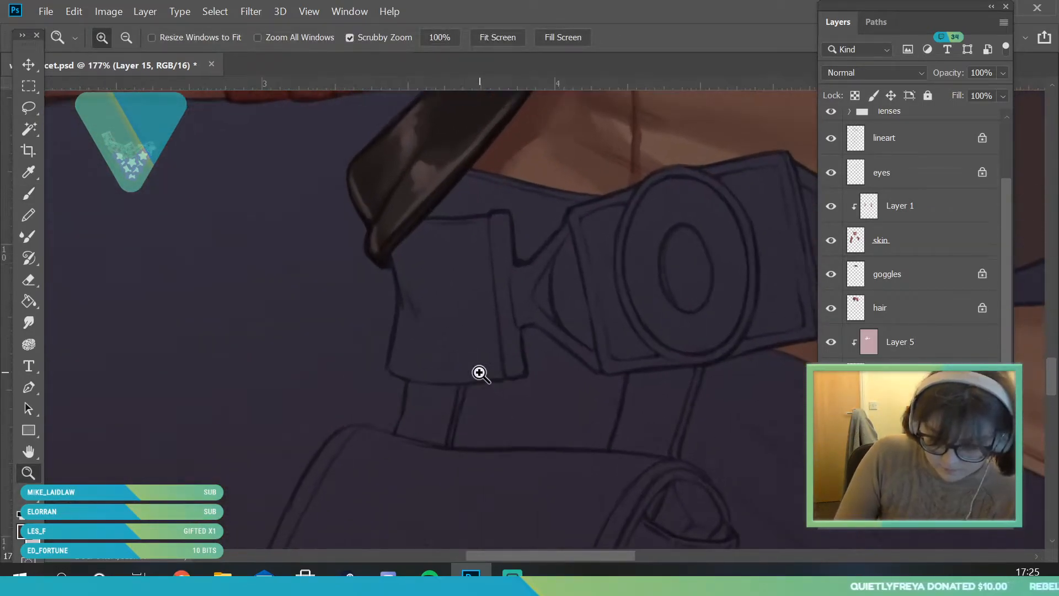
left_click(30, 193)
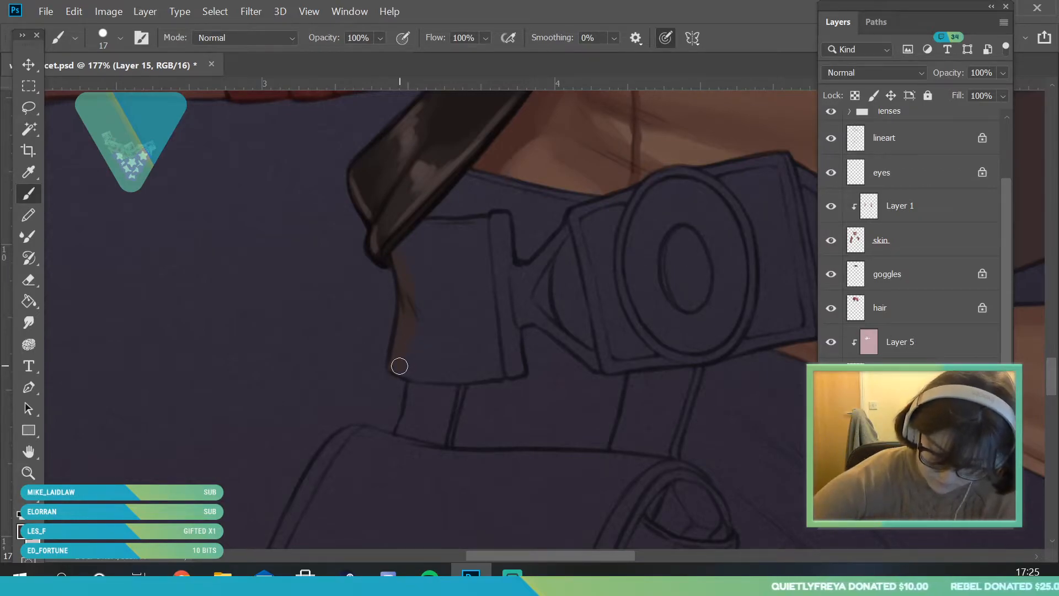
left_click_drag(453, 374, 510, 368)
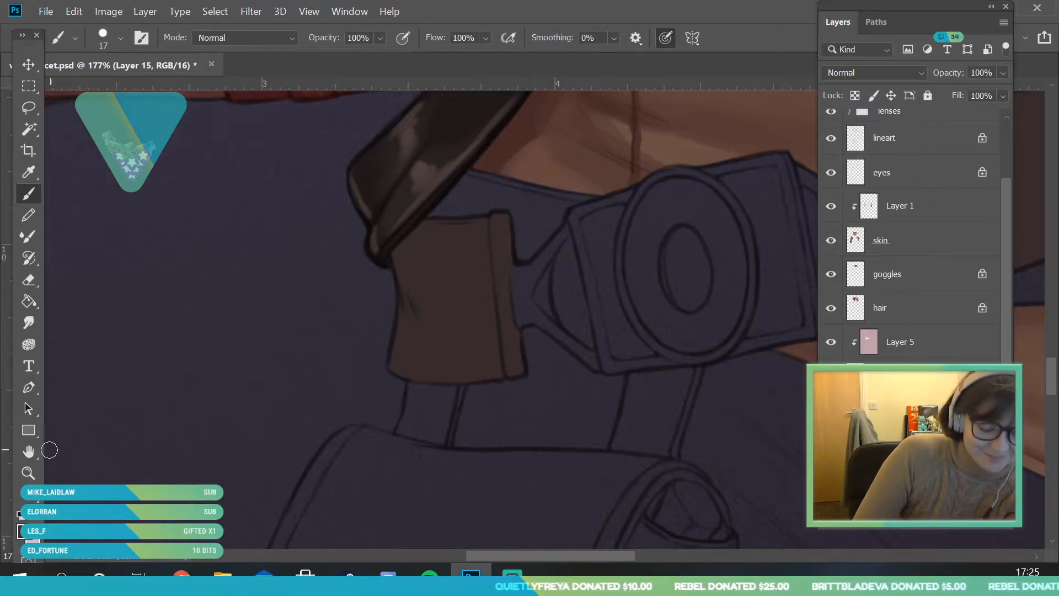
Step: Paint the small clasp tip above the belt on Layer 14 with the sampled dark clasp brown and a 12-pixel brush
left_click(29, 473)
mouse_move(221, 353)
left_mouse_down()
mouse_move(180, 400)
mouse_move(138, 409)
left_mouse_up()
mouse_move(458, 375)
left_mouse_down()
mouse_move(372, 378)
mouse_move(436, 478)
mouse_move(303, 426)
left_mouse_up()
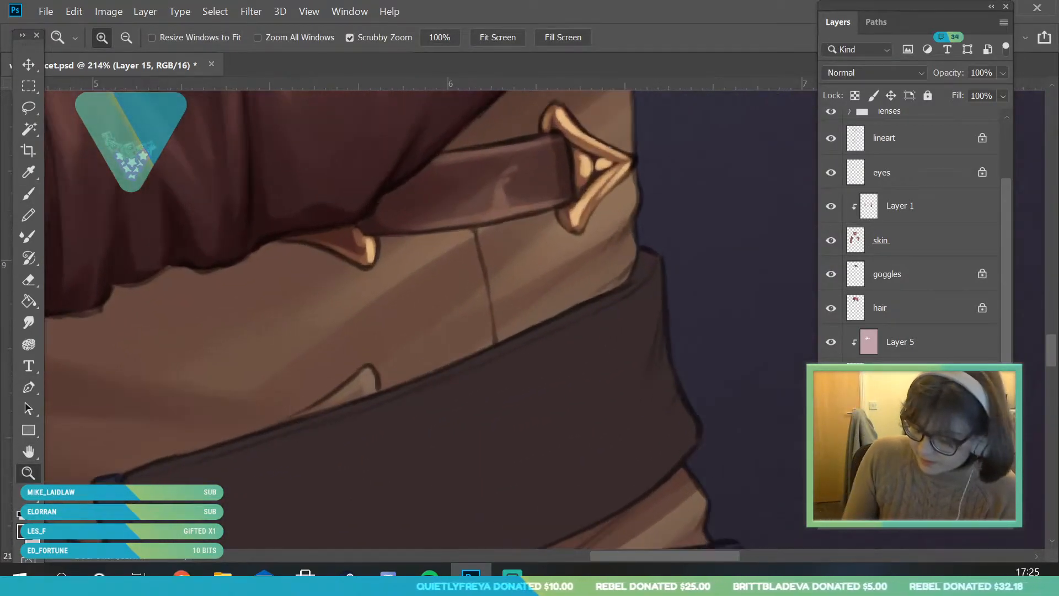
scroll(910, 237, "down", 3)
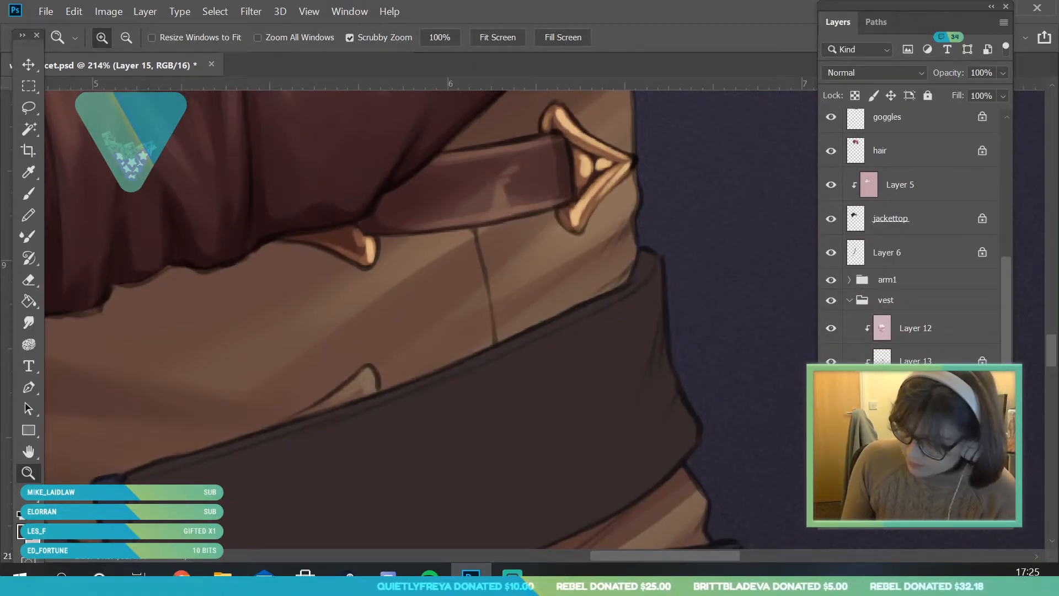
key("i")
left_click(350, 230)
key("b")
left_click(109, 35)
type("12")
mouse_move(295, 418)
left_mouse_down()
mouse_move(284, 423)
mouse_move(367, 376)
mouse_move(370, 395)
mouse_move(318, 423)
left_mouse_up()
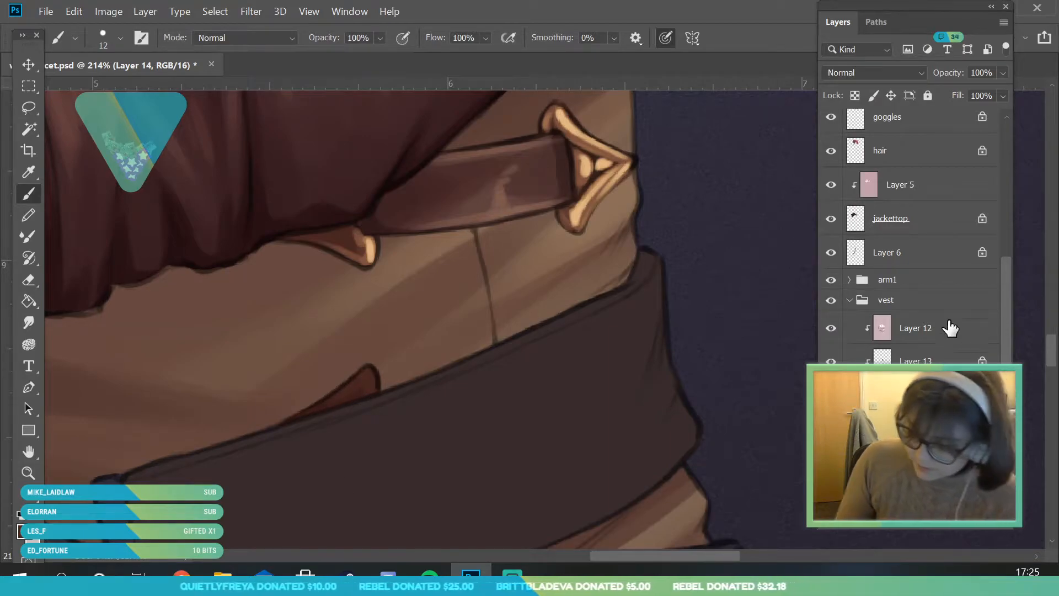
Step: Collapse the vest group and paint a sampled gold highlight on the small clasp tip on the shines layer
left_click(852, 300)
scroll(938, 174, "up", 3)
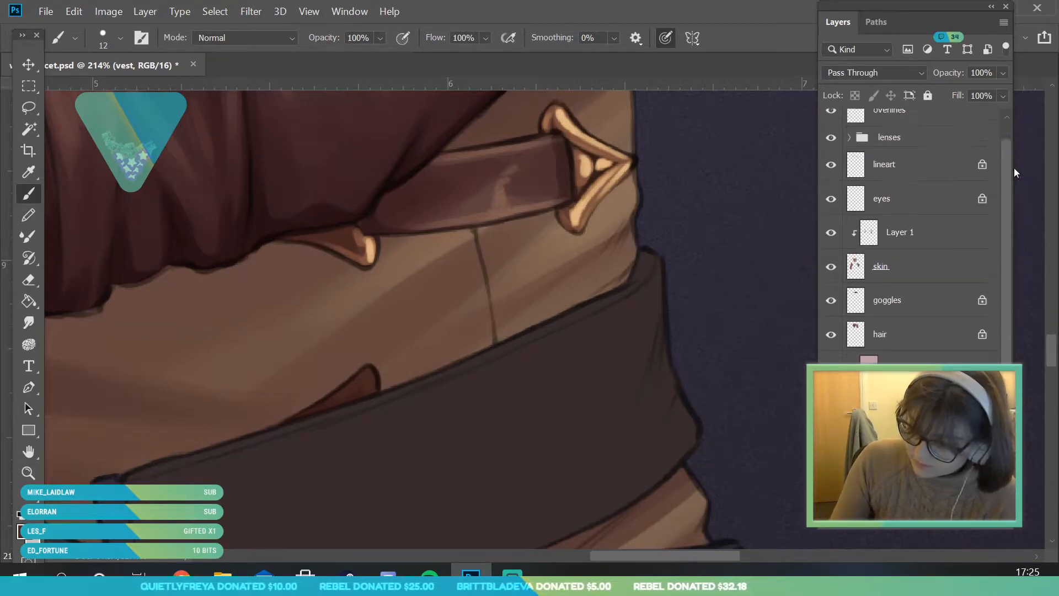
left_click(921, 127)
key("i")
left_click(607, 147)
key("b")
mouse_move(364, 386)
left_mouse_down()
mouse_move(369, 374)
mouse_move(341, 392)
mouse_move(365, 376)
mouse_move(373, 389)
left_mouse_up()
key("i")
left_click(366, 232)
key("b")
Step: Add two new layers for the belt and set Layer 16 to Multiply as a clipped shading layer
left_click(31, 472)
mouse_move(371, 302)
left_mouse_down()
mouse_move(343, 399)
mouse_move(331, 399)
left_mouse_up()
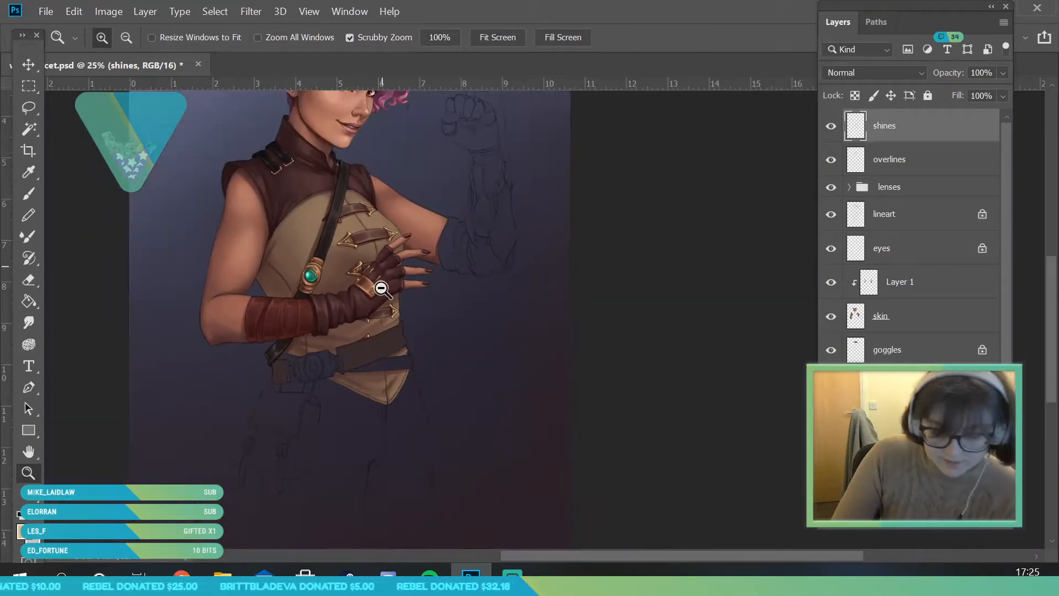
left_click_drag(381, 265, 403, 366)
scroll(1005, 311, "down", 3)
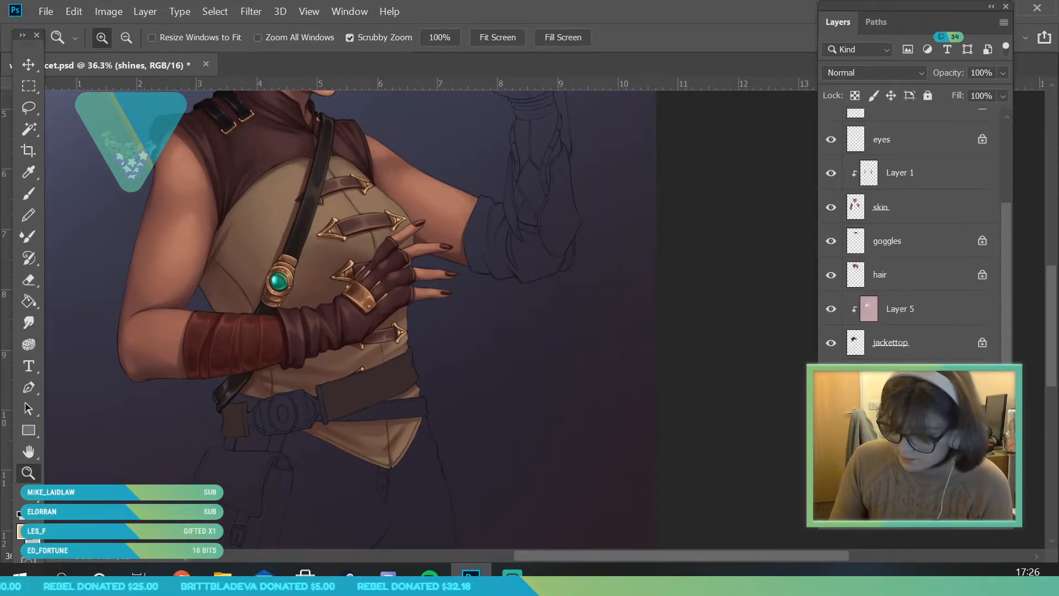
key("ctrl+shift+alt+n")
left_click_drag(307, 442, 326, 483)
key("ctrl+shift+alt+n")
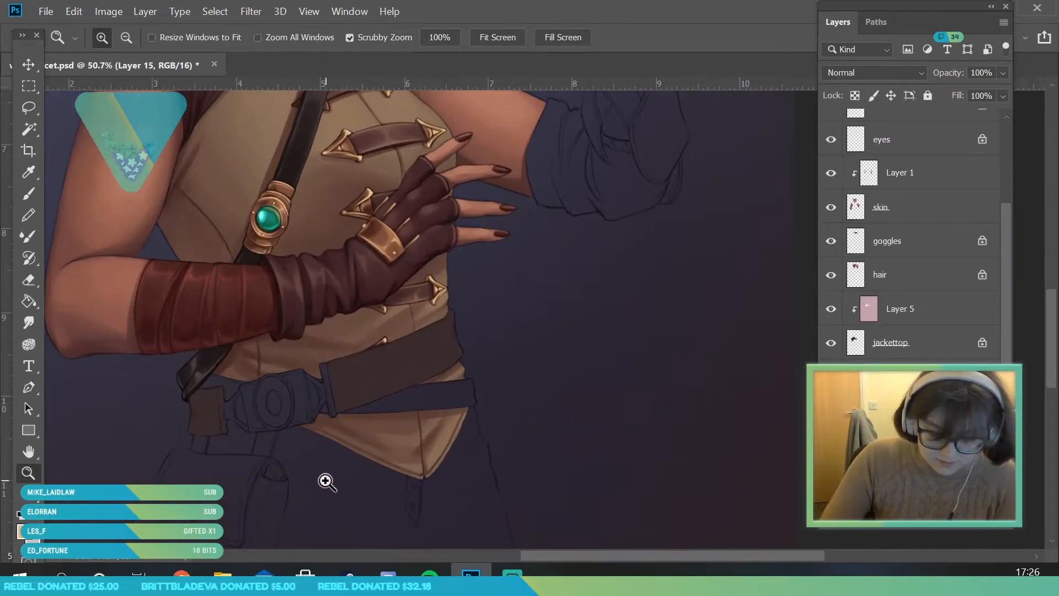
right_click(954, 376)
left_click(841, 347)
left_click(882, 74)
left_click(844, 139)
Step: Fill the Multiply layer over the belt with a muted pink of H 336, S 17, B 80
left_click(23, 531)
left_click(786, 114)
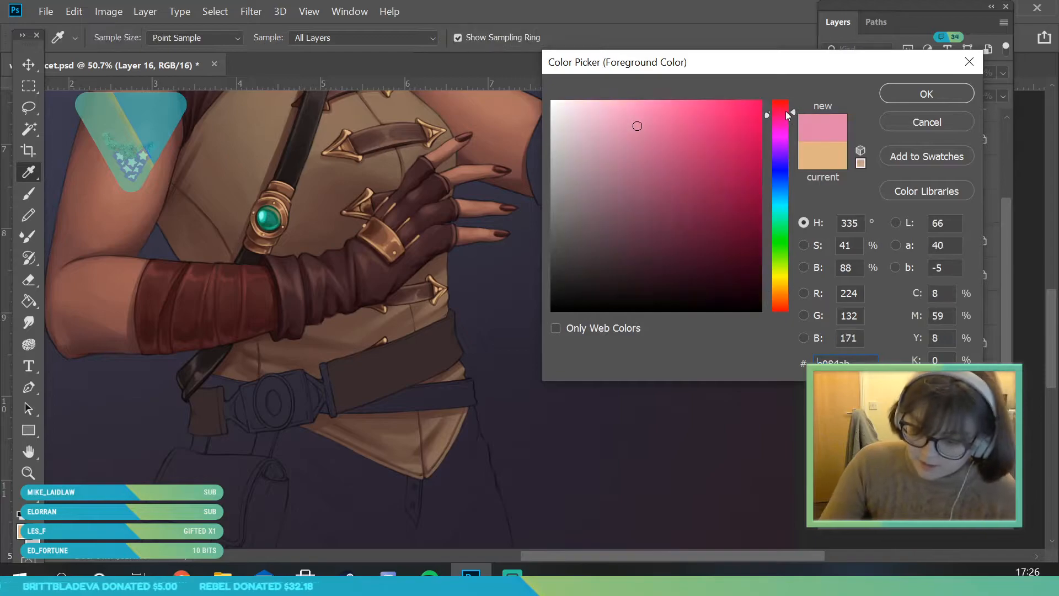
left_click_drag(598, 131, 589, 145)
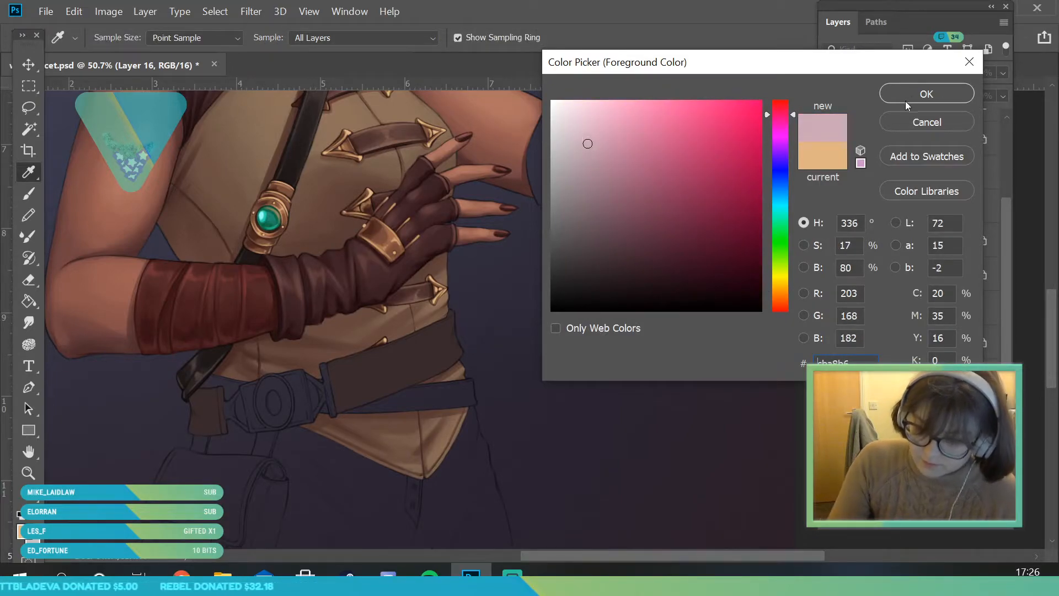
left_click(905, 93)
key("z")
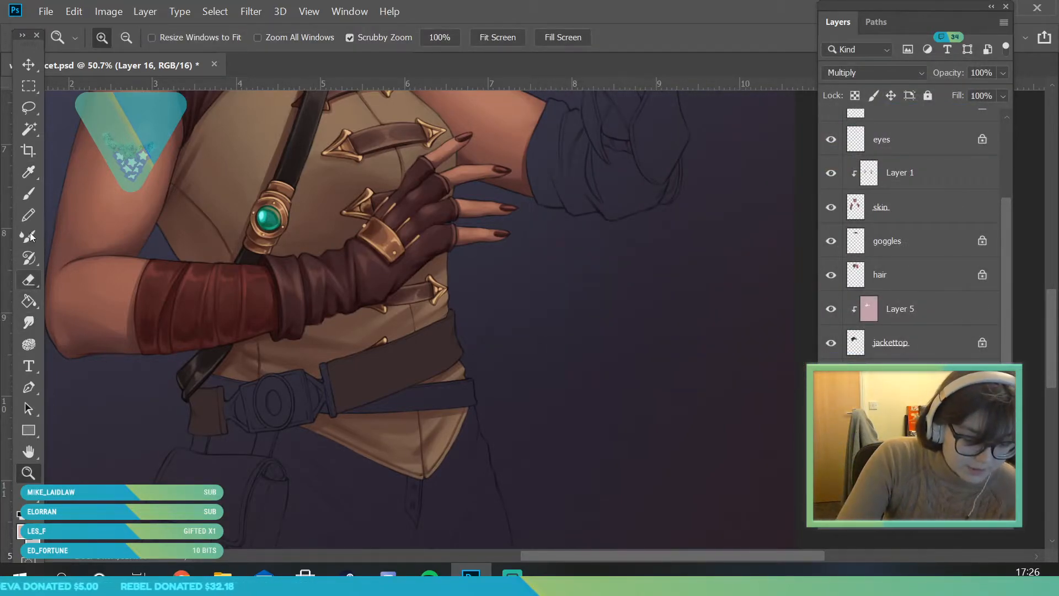
left_click(32, 198)
left_click(29, 284)
left_click(33, 303)
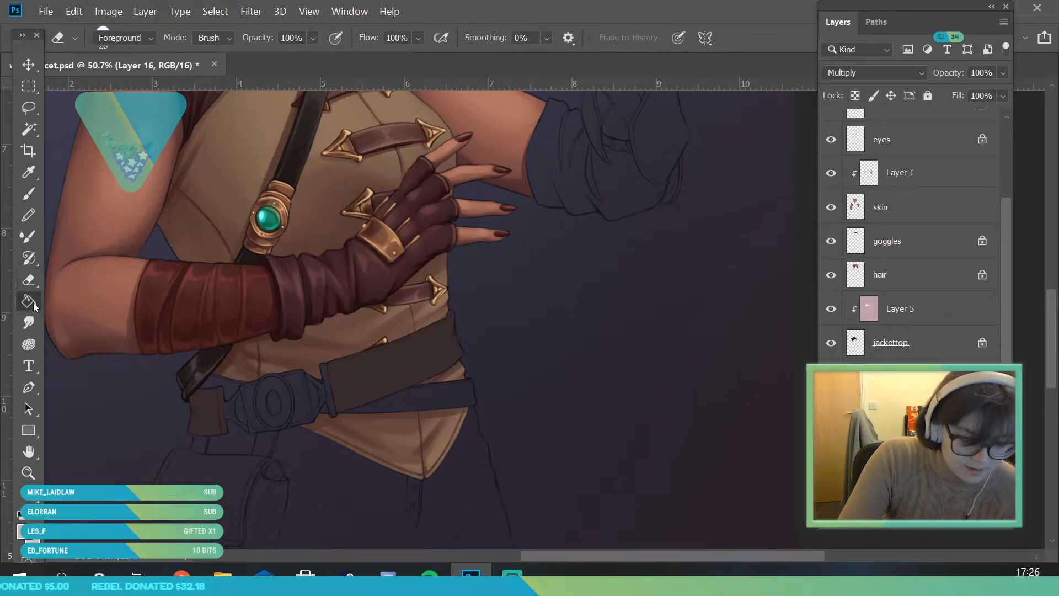
left_click(408, 395)
Step: Paint the belt's lit areas white on the Multiply layer with a 75-pixel brush
key("z")
left_click_drag(432, 368, 369, 473)
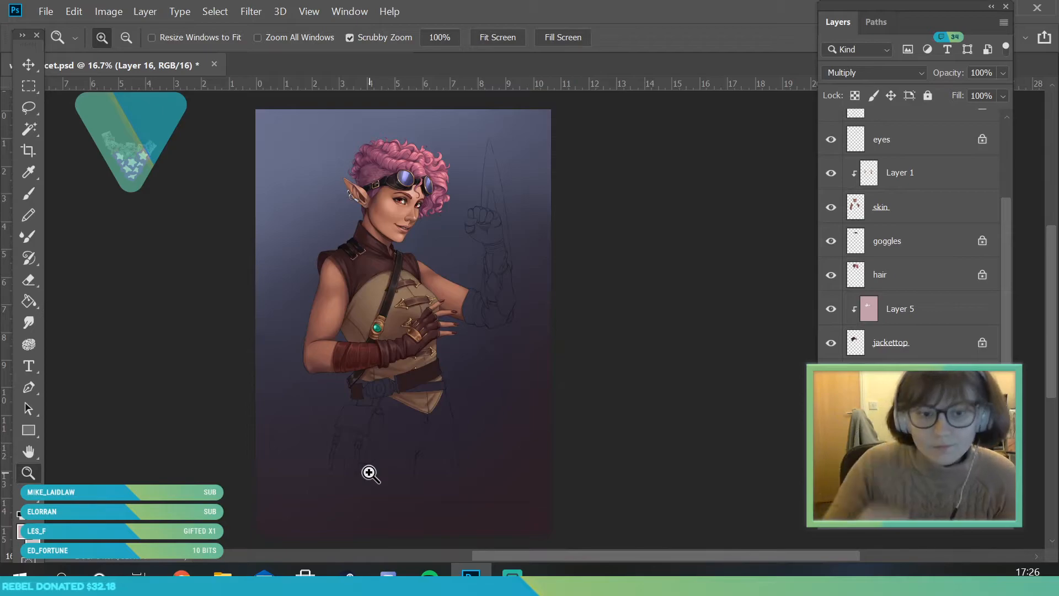
mouse_move(445, 359)
left_mouse_down()
mouse_move(454, 425)
mouse_move(455, 373)
left_mouse_up()
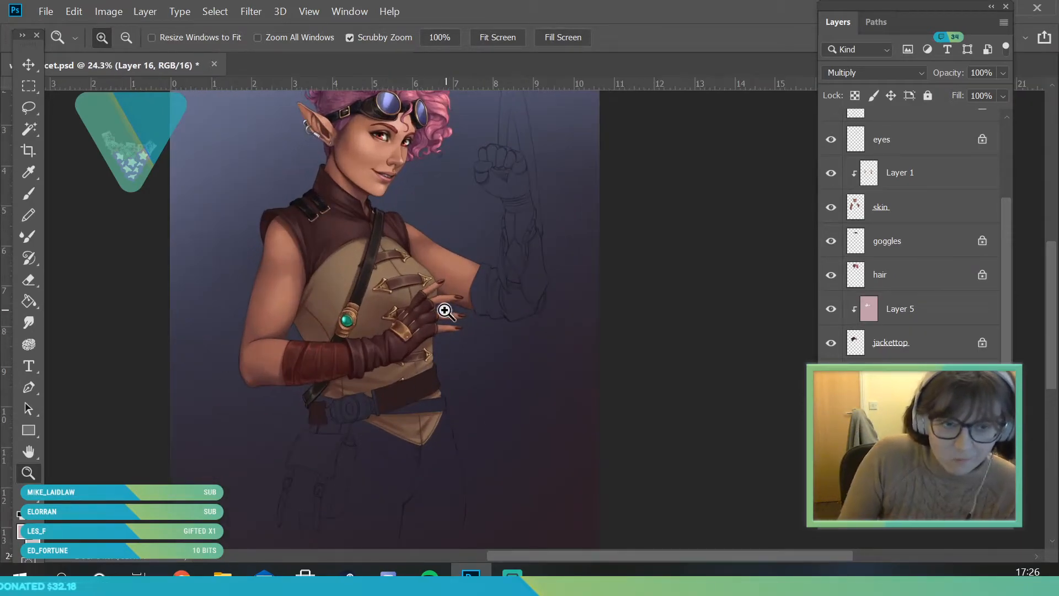
mouse_move(355, 395)
left_mouse_down()
mouse_move(397, 419)
mouse_move(200, 357)
mouse_move(214, 358)
left_mouse_up()
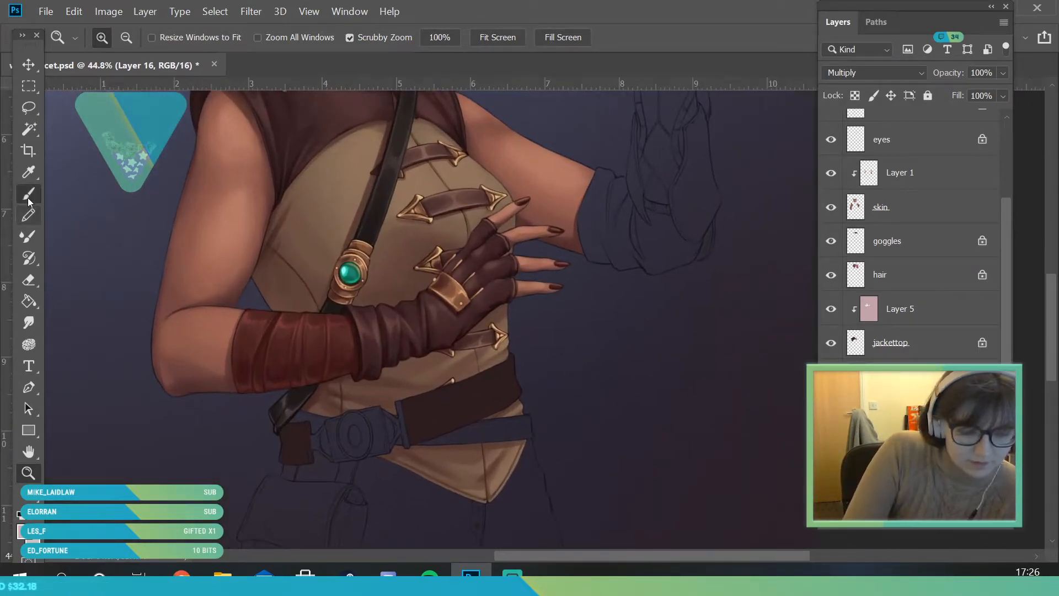
left_click(28, 193)
left_click(23, 531)
left_click_drag(633, 232, 549, 49)
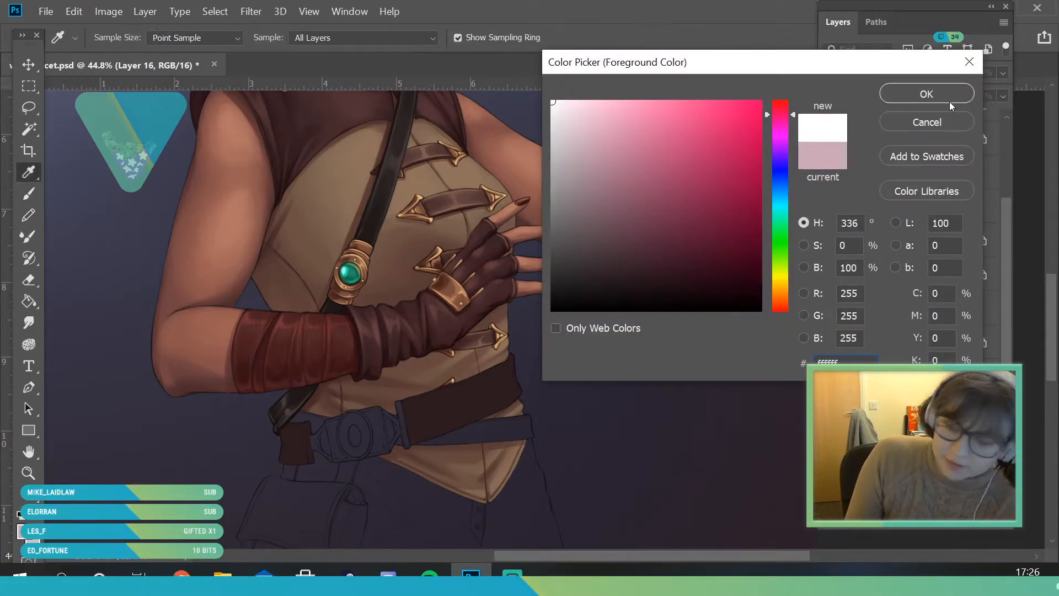
left_click(927, 94)
left_click(120, 37)
left_click_drag(97, 89, 121, 89)
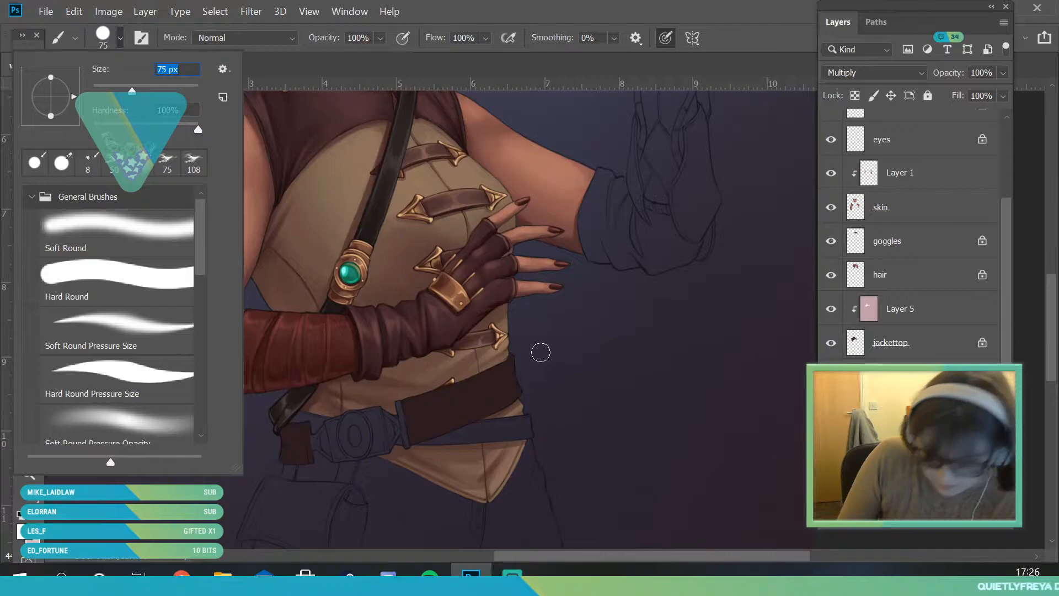
key("Return")
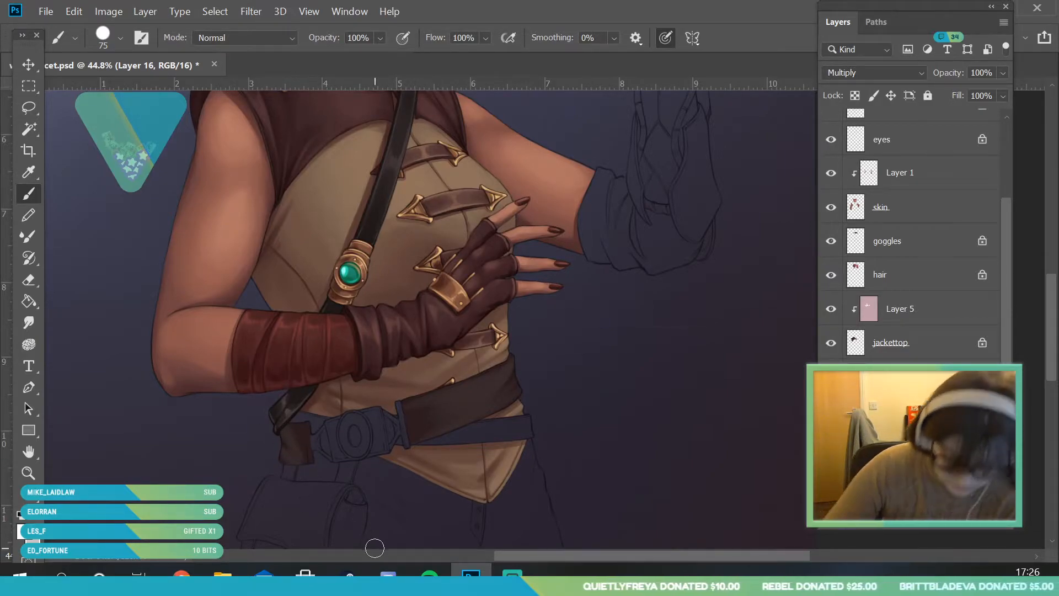
Step: Limit colour sampling to the current layer, sample a pale pink on the short belt piece, and soften the belt's shading with it
left_click(29, 473)
left_click_drag(288, 339, 242, 507)
left_click_drag(335, 383, 419, 383)
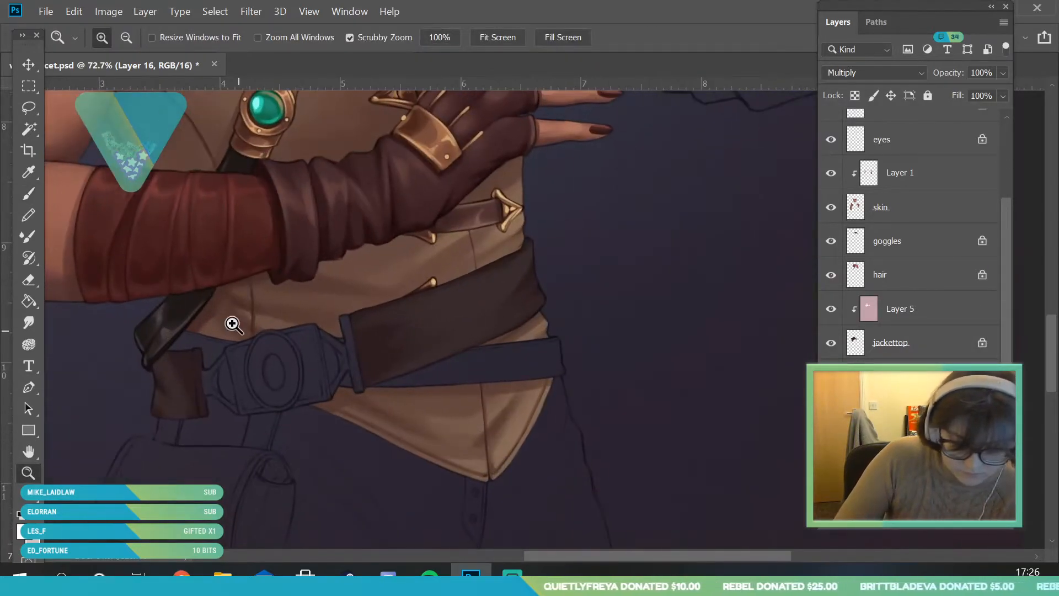
left_click(29, 172)
left_click(199, 402)
left_click(357, 35)
left_click(314, 58)
left_click(200, 400)
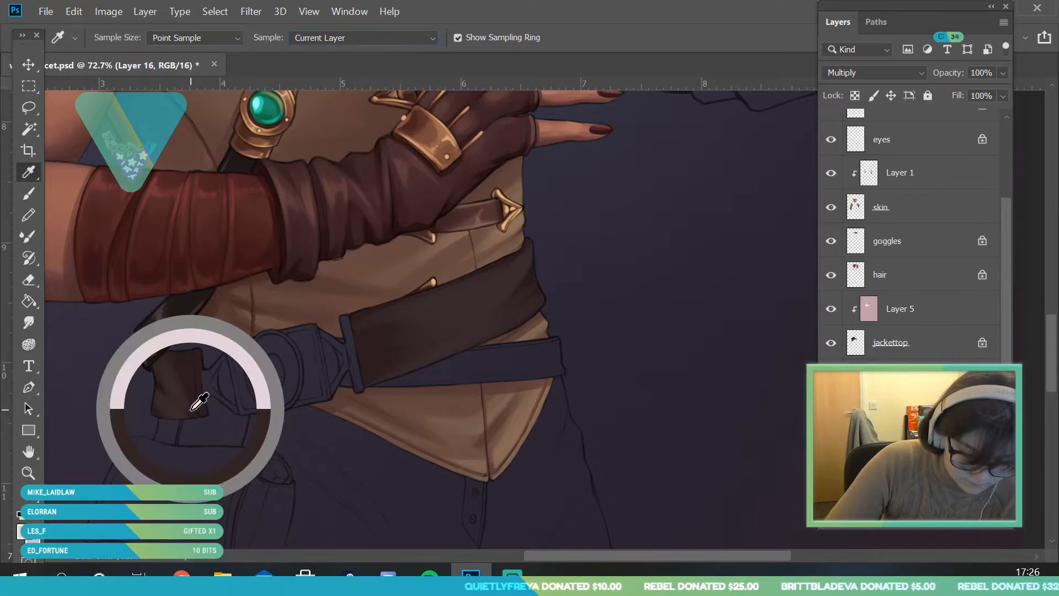
left_click(29, 194)
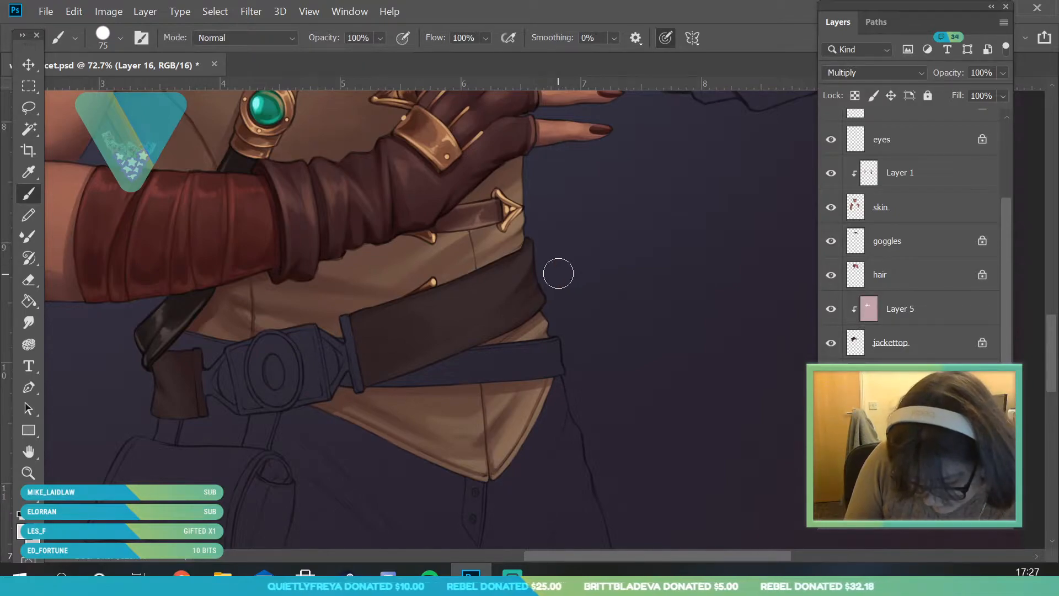
Step: Sample the muted pink shadow and refine the shading on the short belt piece beside the buckle with a 26-pixel brush
left_click(28, 473)
left_click_drag(323, 361, 257, 517)
left_click_drag(344, 331, 386, 442)
left_click_drag(232, 411, 286, 489)
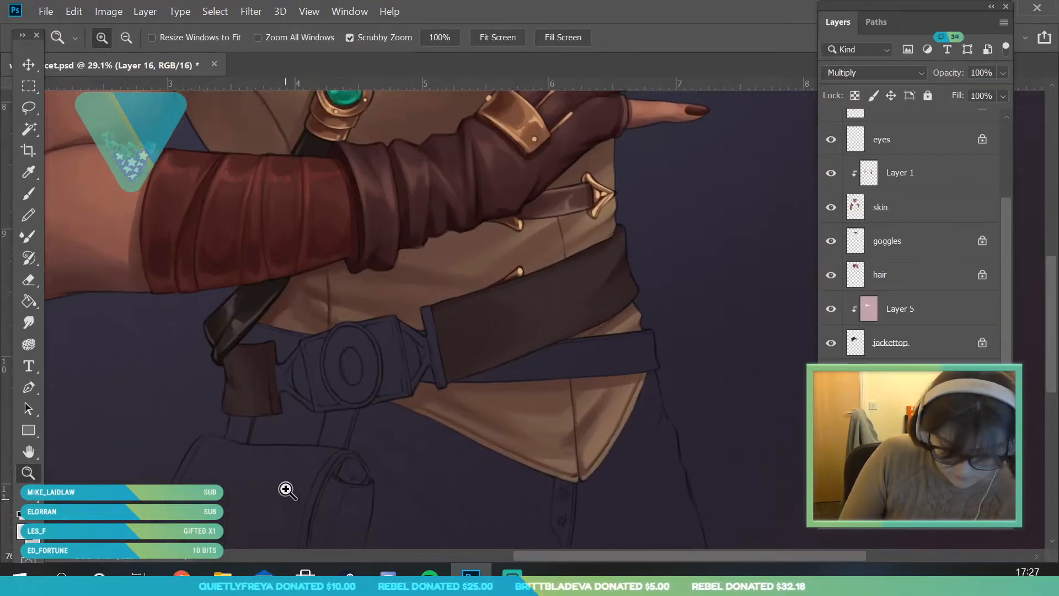
left_click(28, 172)
left_click(259, 353)
key("b")
left_click(120, 38)
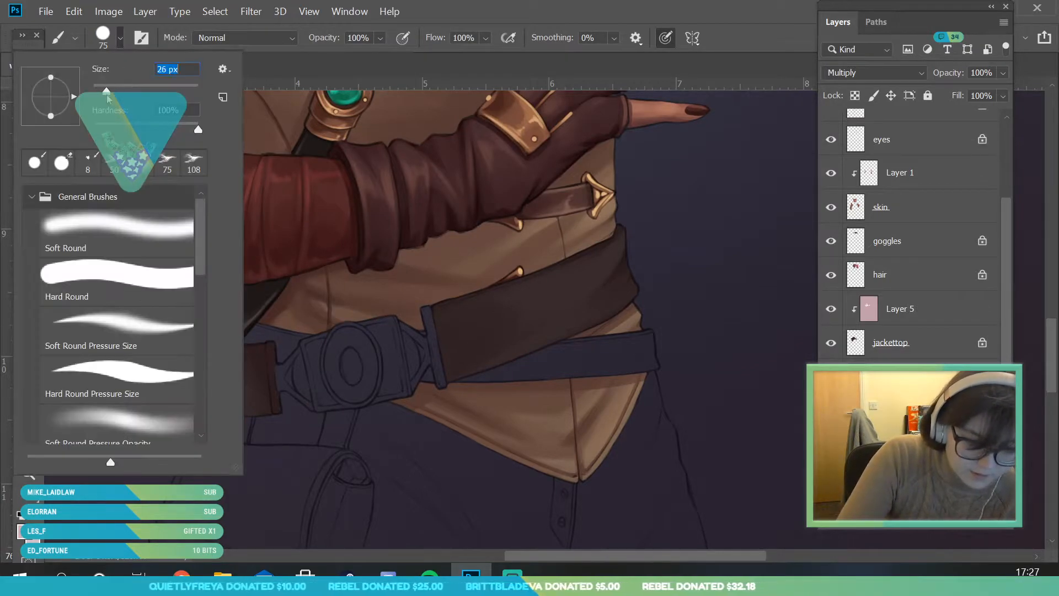
left_click(250, 352)
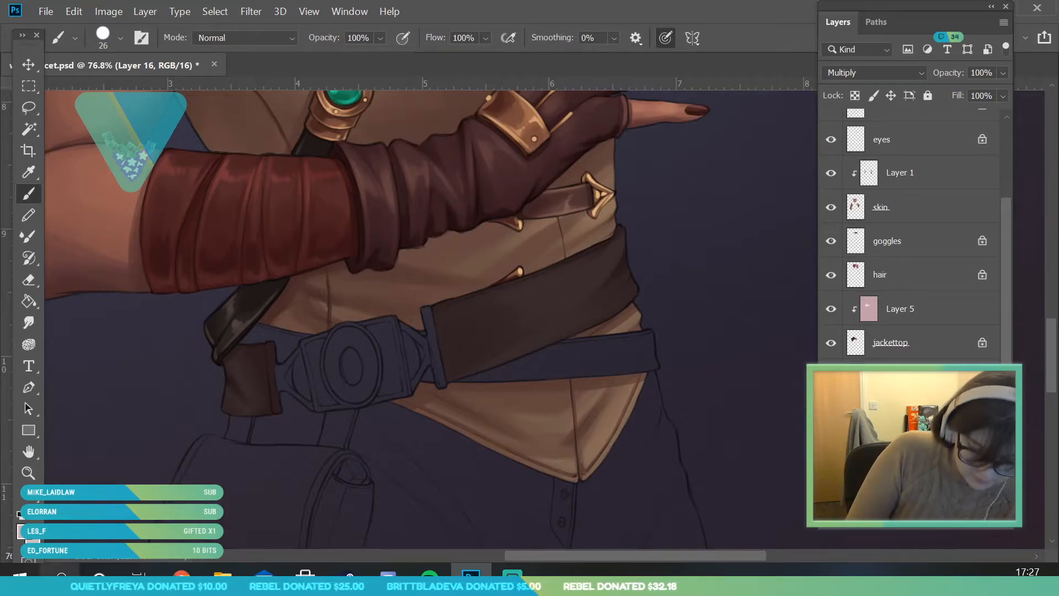
Step: Paint deeper fold shadows on the belt on Layer 16 with a darker pink of H 336, S 24, B 64
key("alt+bracketleft")
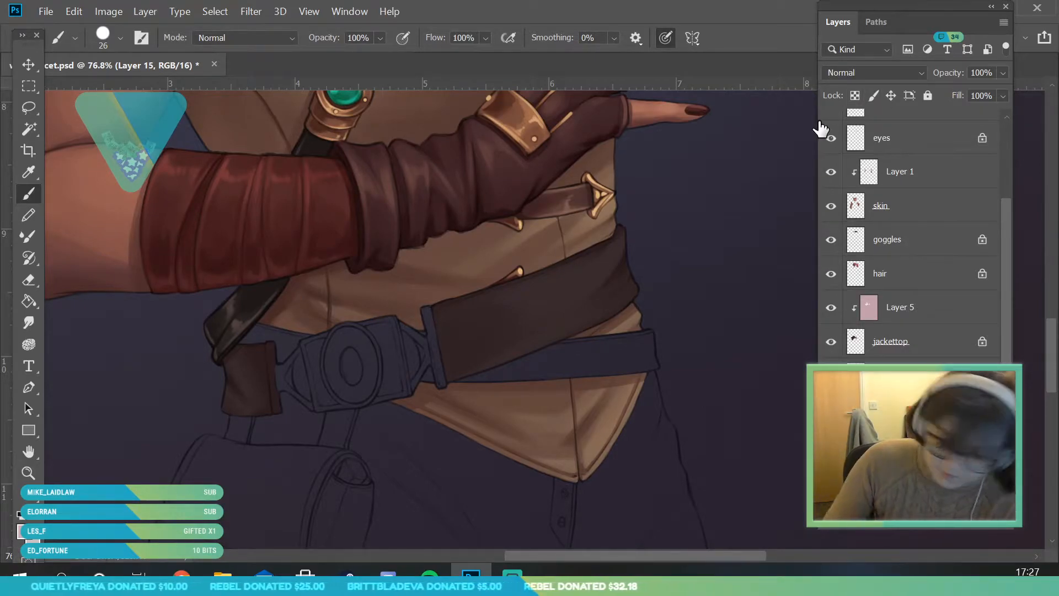
key("e")
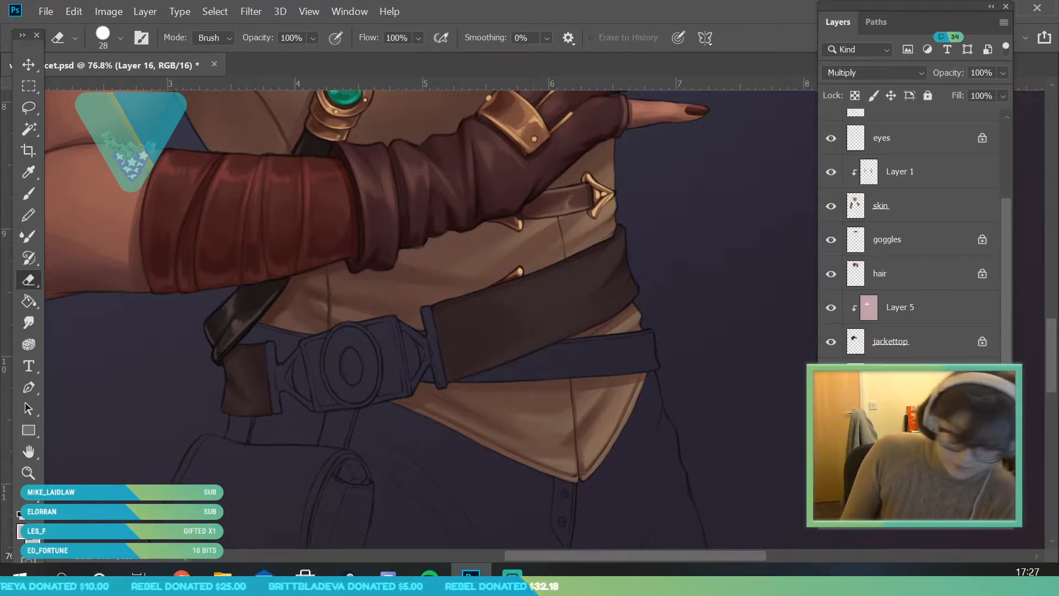
left_click(23, 531)
left_click(605, 176)
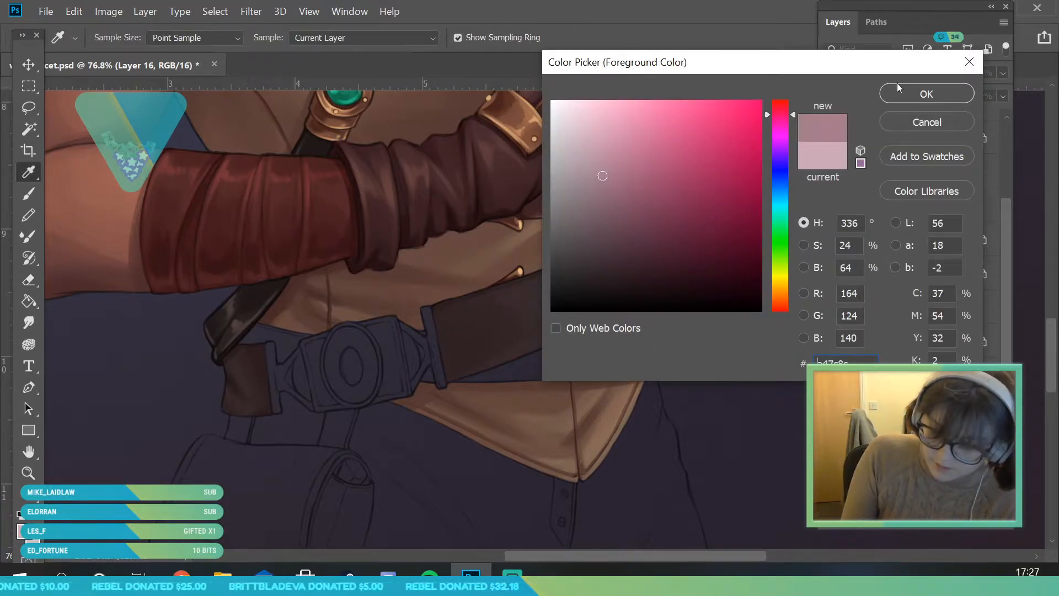
left_click(907, 101)
key("b")
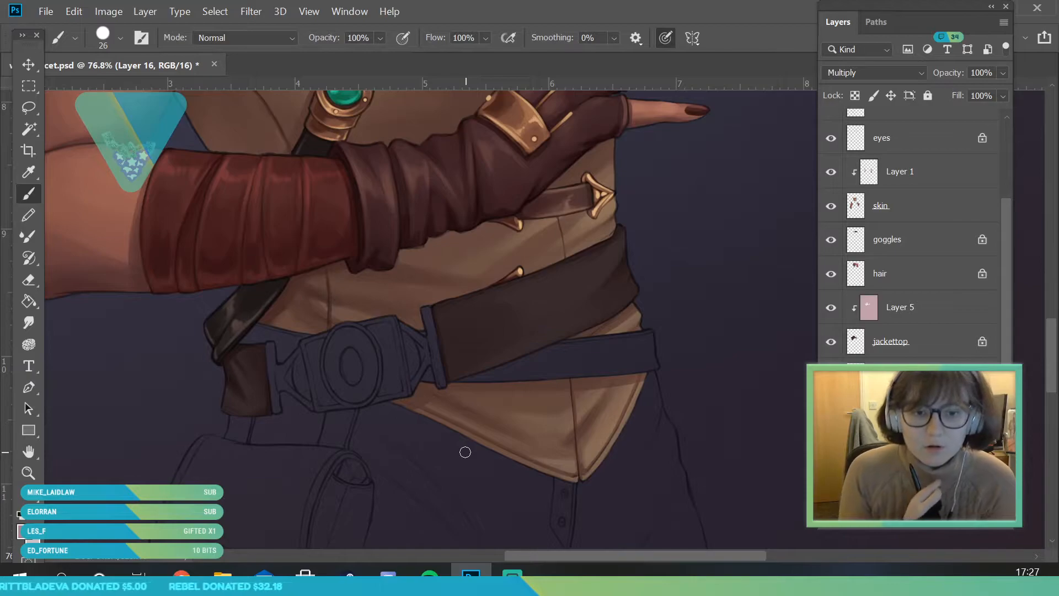
Step: Examine the whole figure from a distance to judge the belt shading against the rest of the painting
left_click(31, 470)
left_click_drag(232, 386, 127, 474)
left_click_drag(284, 165, 313, 118)
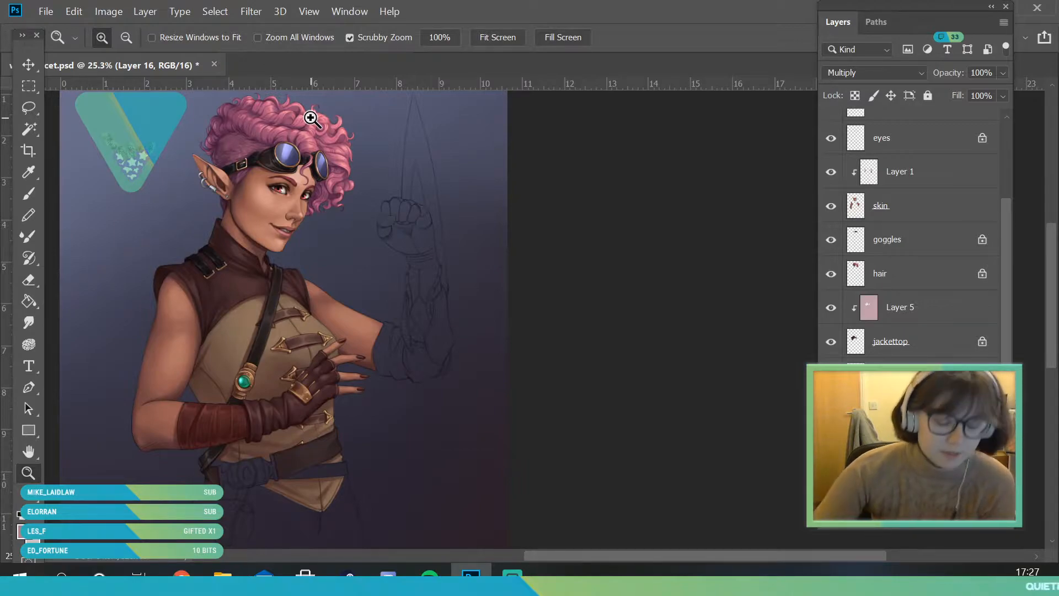
left_click_drag(390, 340, 386, 409)
left_click_drag(371, 360, 388, 409)
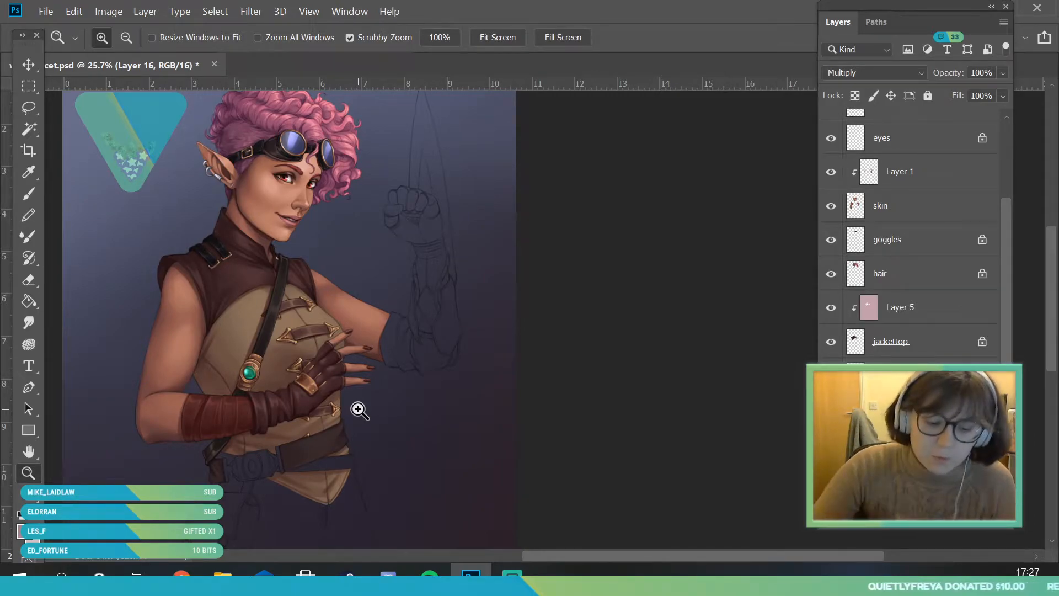
left_click_drag(378, 213, 388, 283)
left_click_drag(388, 340, 380, 236)
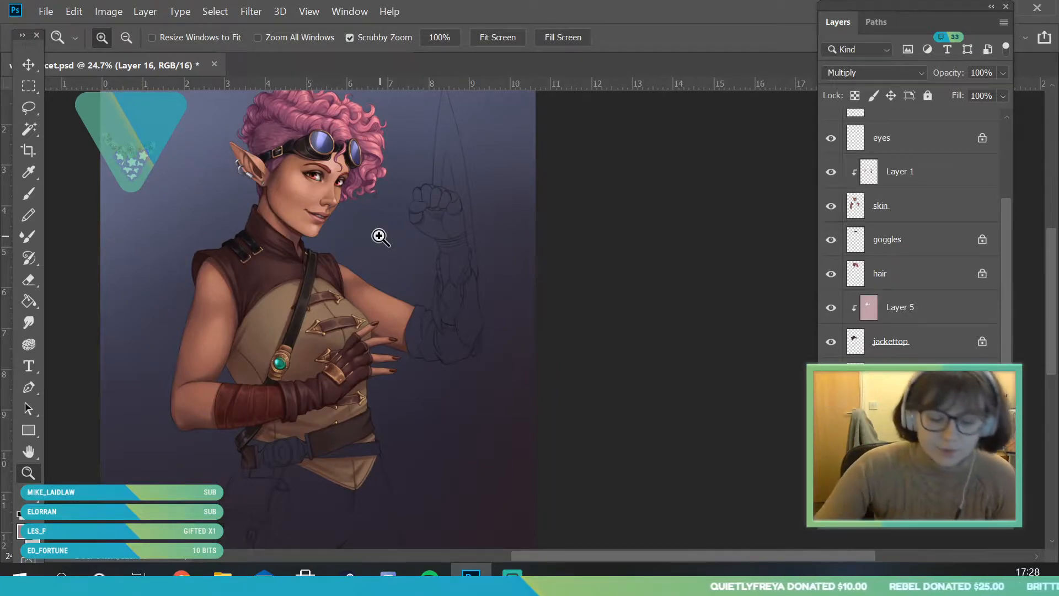
left_click_drag(379, 236, 381, 288)
left_click_drag(385, 392, 447, 500)
Step: Merge the Multiply shading layer down into Layer 15
key("ctrl+e")
left_click_drag(652, 382, 714, 385)
left_click_drag(513, 428, 475, 465)
key("ctrl+0")
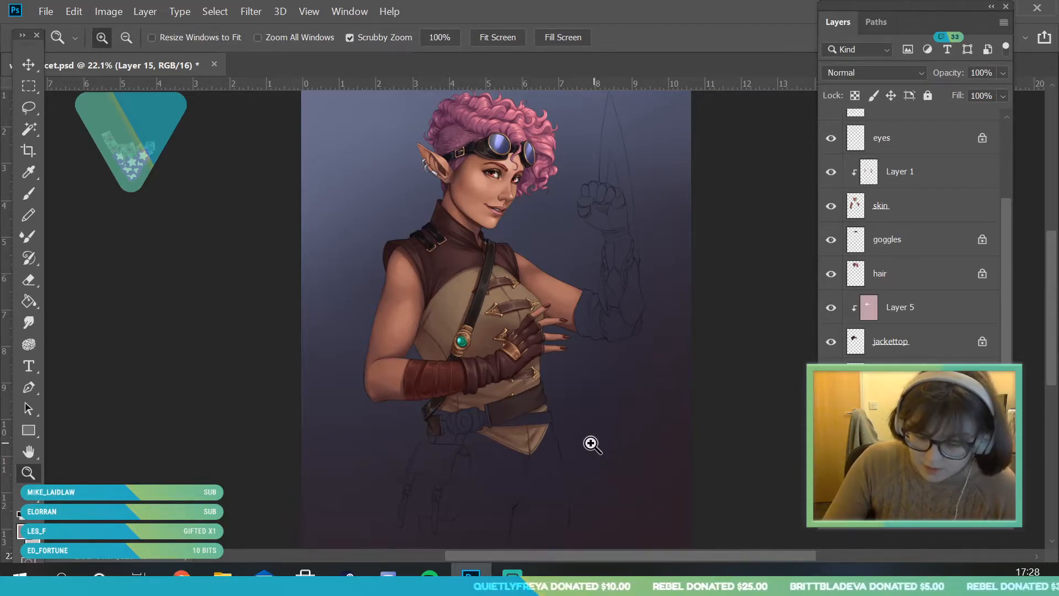
Step: Sample the belt's brown, lighten it to H 356, S 28, B 34, and paint soft highlights along the upper belt
left_click_drag(561, 435, 585, 472)
left_click_drag(481, 438, 517, 436)
left_click_drag(499, 346, 504, 344)
key("i")
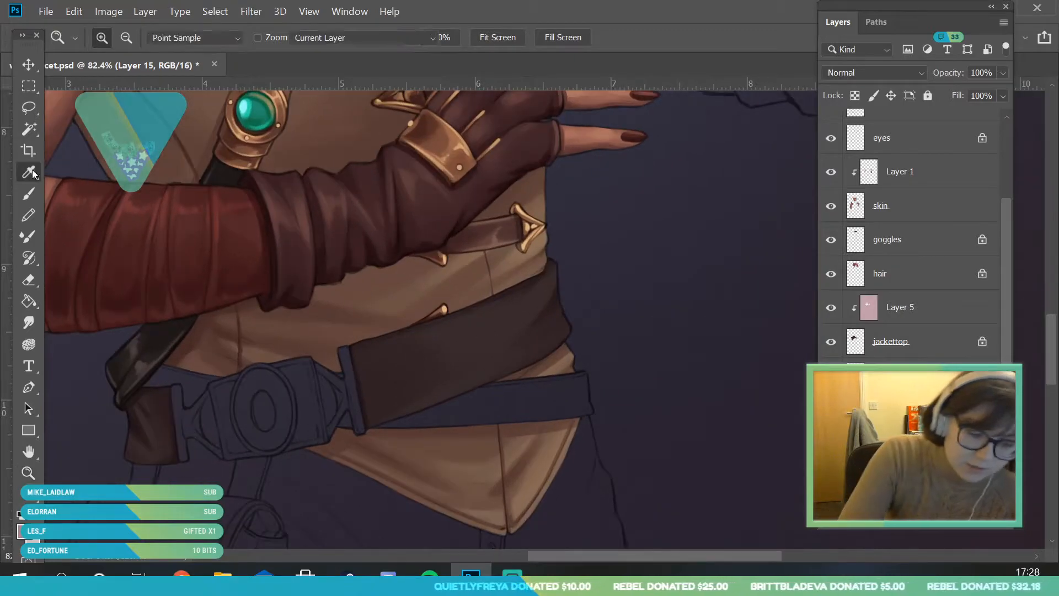
left_click(496, 320)
left_click(27, 532)
left_click(610, 238)
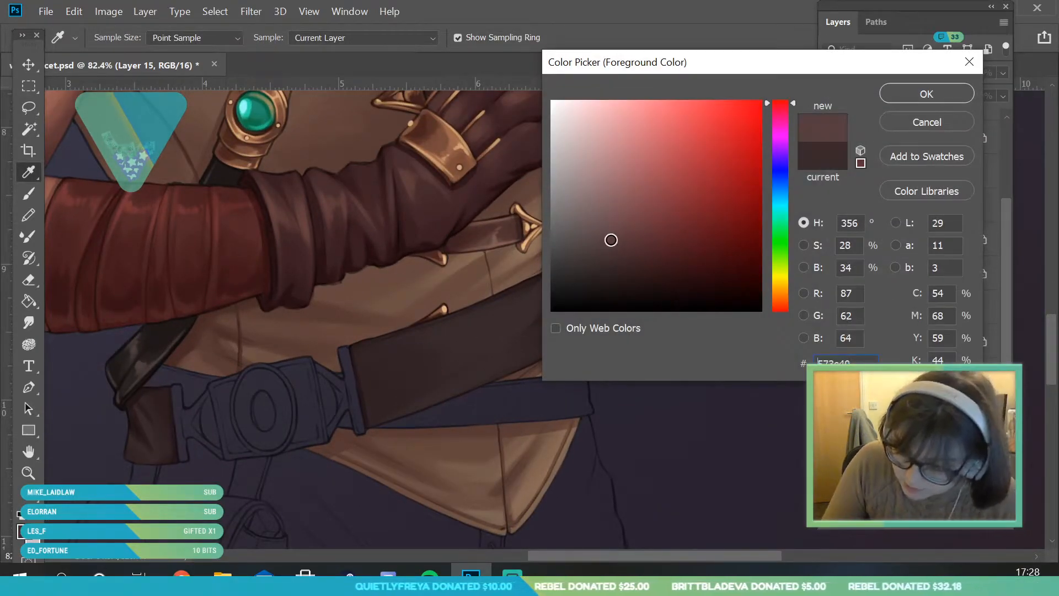
left_click(927, 94)
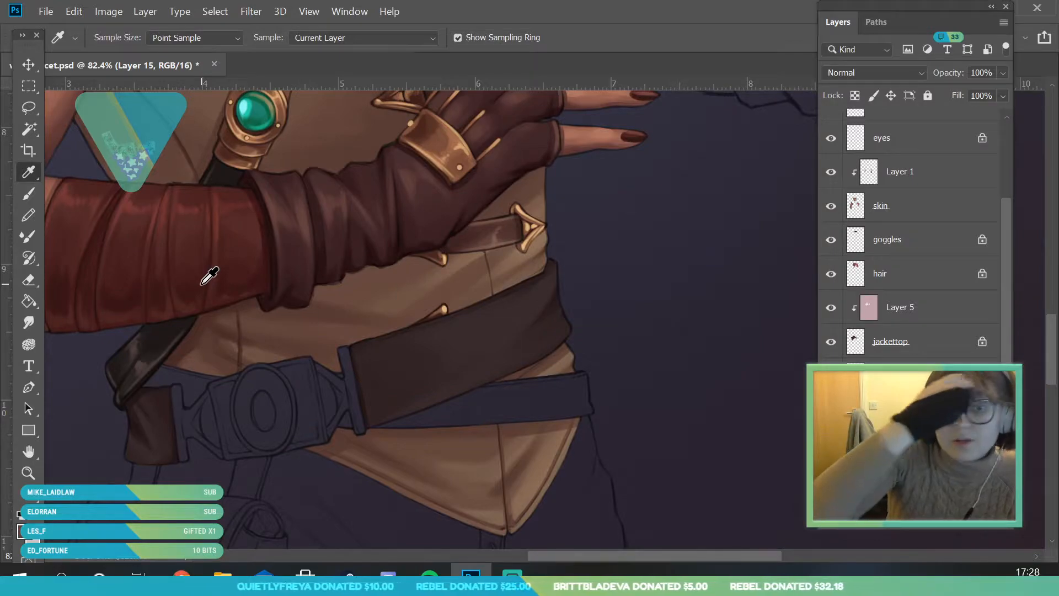
left_click(33, 192)
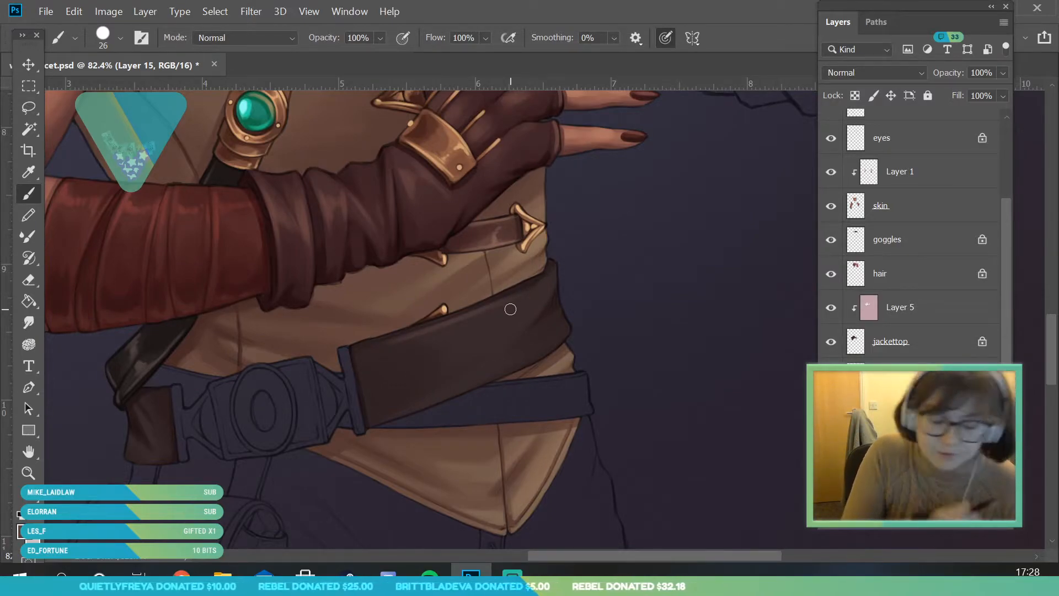
Step: Build up the lighter brown highlights on the folds at the upper belt's far end with the 26-pixel brush
left_click(30, 476)
left_click_drag(231, 386, 201, 473)
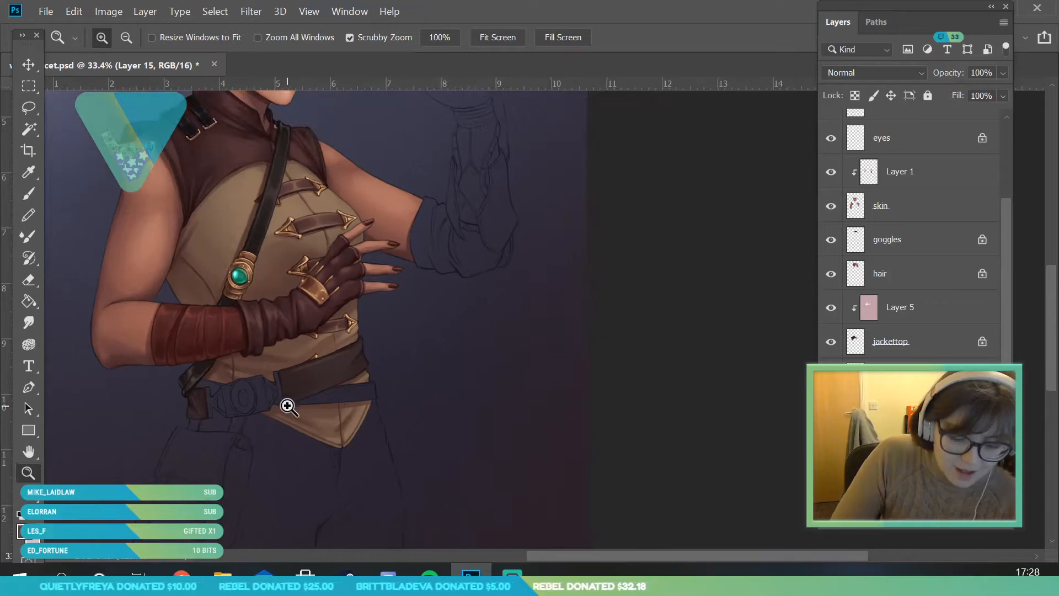
left_click_drag(326, 403, 312, 371)
left_click_drag(319, 229, 348, 240)
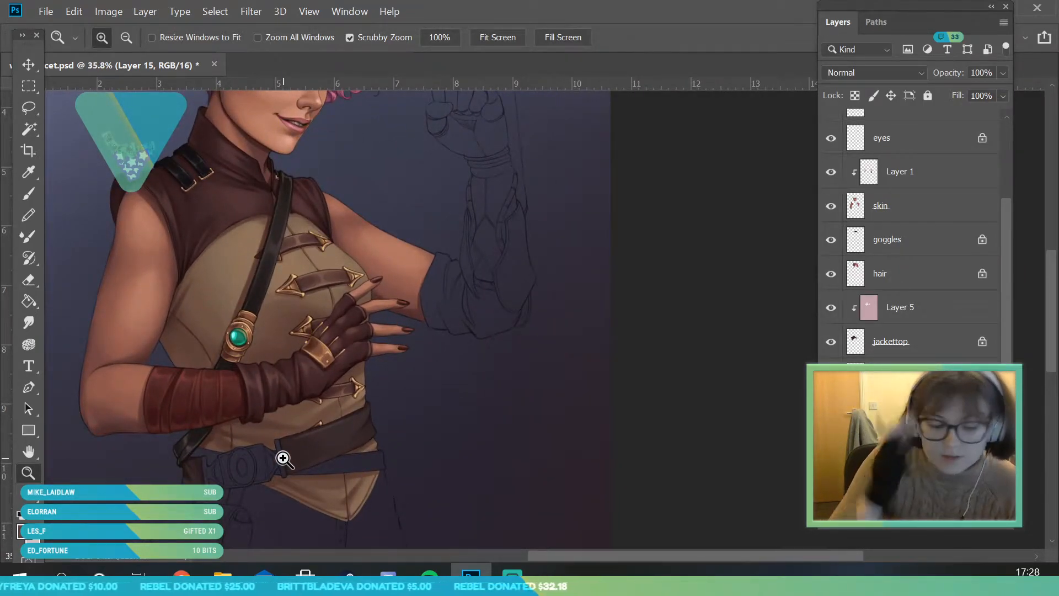
left_click_drag(332, 266, 315, 303)
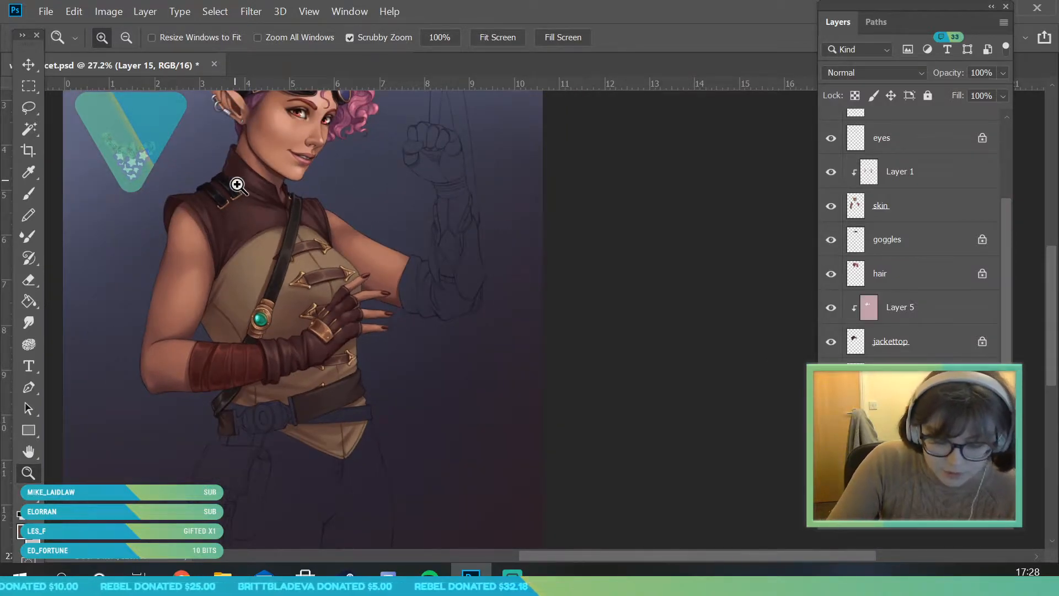
left_click_drag(334, 376, 312, 394)
mouse_move(293, 407)
left_mouse_down()
mouse_move(328, 447)
mouse_move(336, 487)
left_mouse_up()
left_click(32, 193)
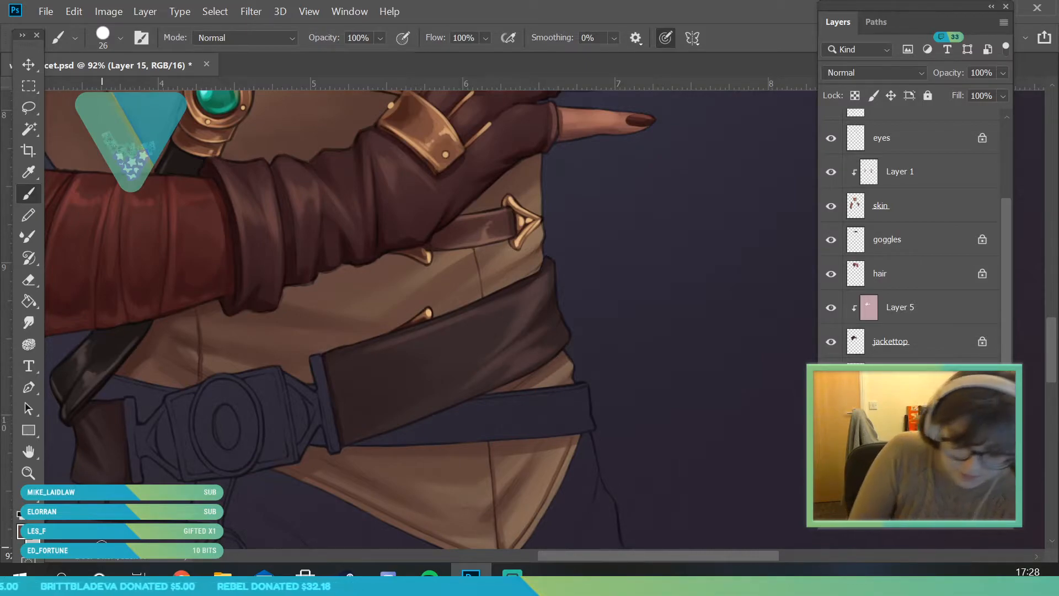
Step: Examine the whole figure from a distance to judge the new belt highlights against the rest of the painting
left_click(28, 472)
left_click_drag(268, 372, 213, 375)
left_click_drag(370, 430, 336, 441)
left_click_drag(343, 200, 363, 223)
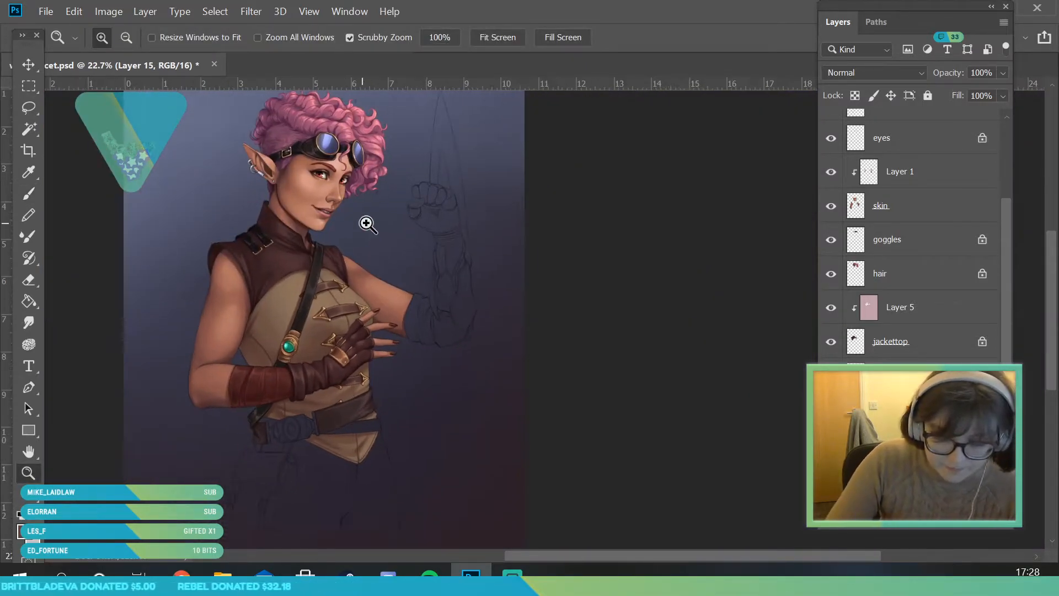
left_click_drag(336, 133, 335, 165)
left_click_drag(397, 175, 362, 244)
mouse_move(366, 347)
left_mouse_down()
mouse_move(425, 448)
mouse_move(485, 455)
left_mouse_up()
Step: Soften a lighter edge along the upper belt's buckle end, resampling the highlight brown from the belt's folds
key("b")
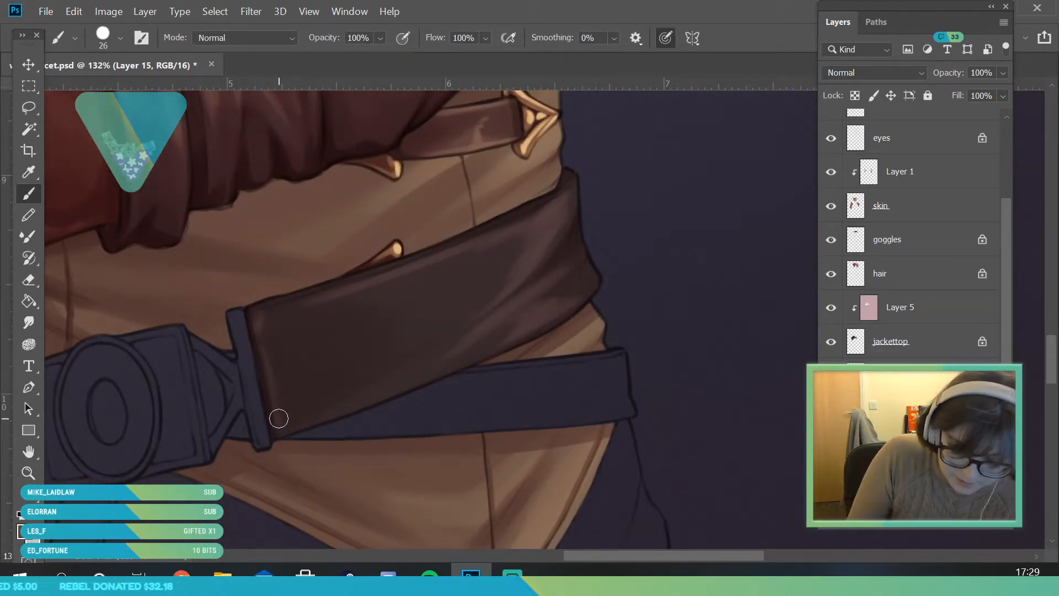
key("i")
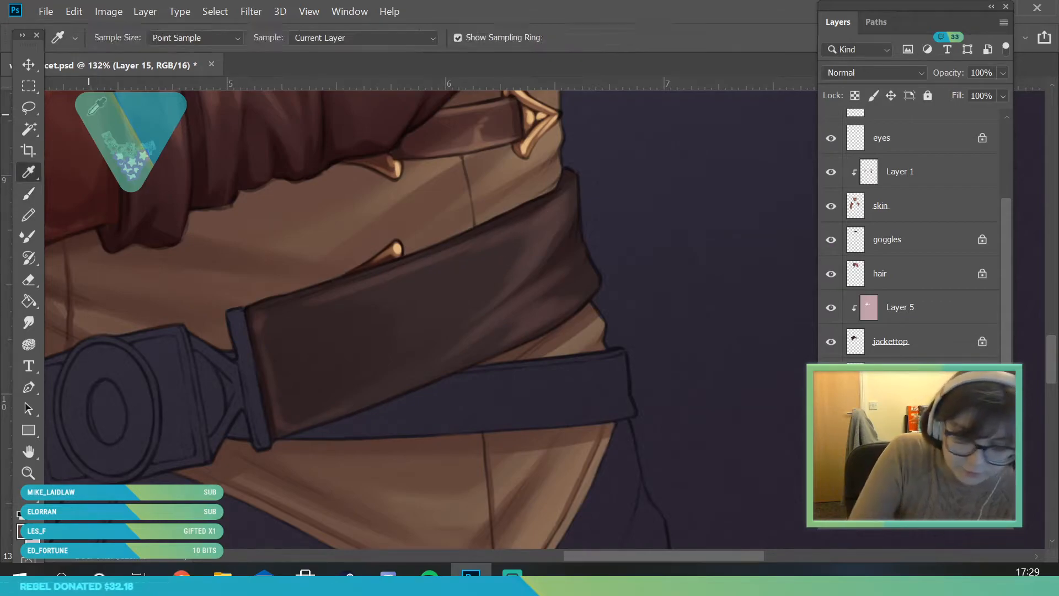
left_click(355, 39)
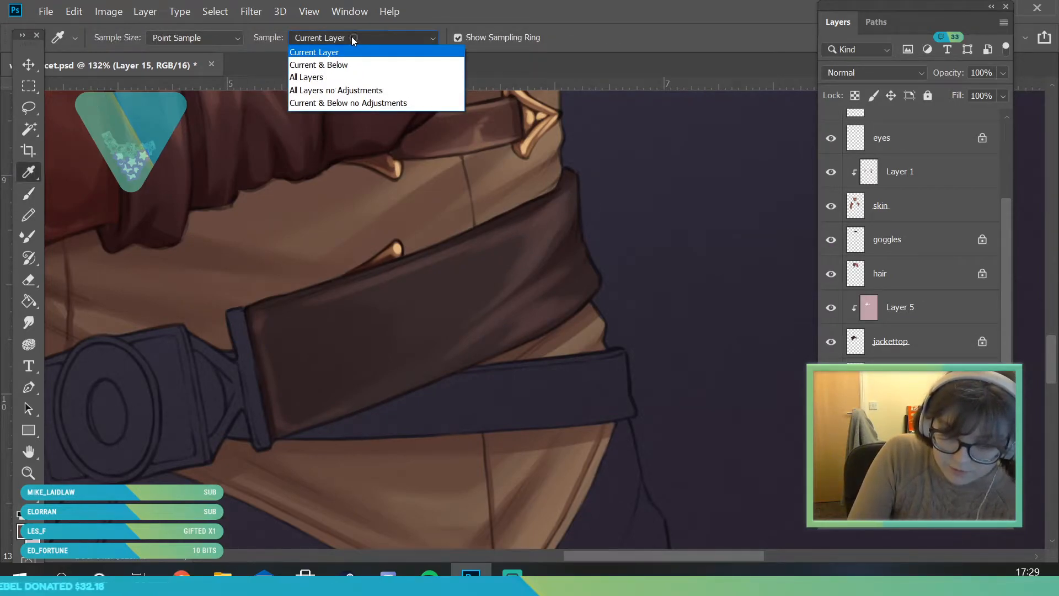
left_click(533, 232)
left_click(529, 235)
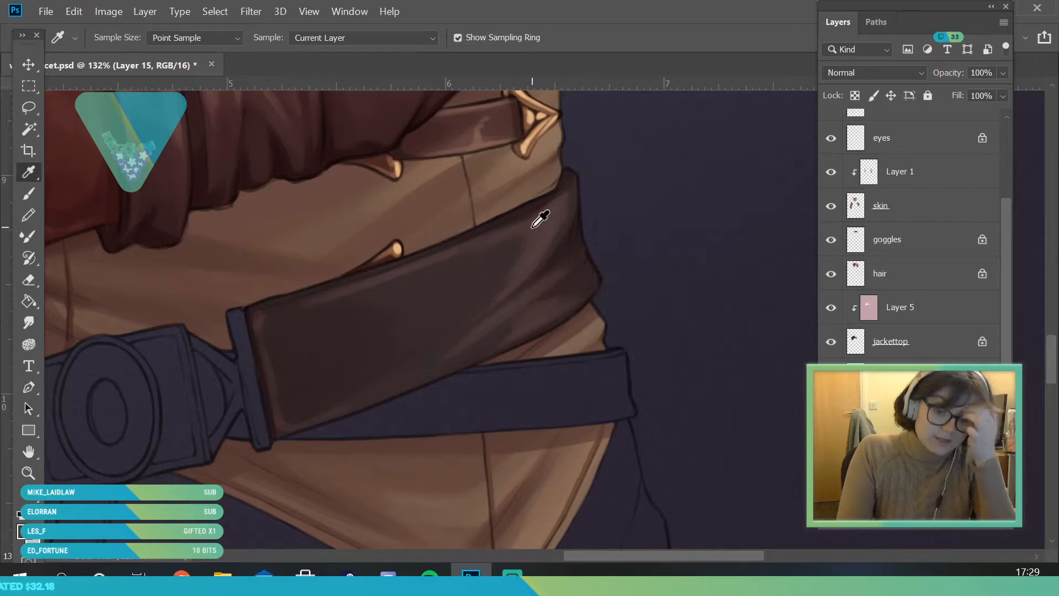
key("b")
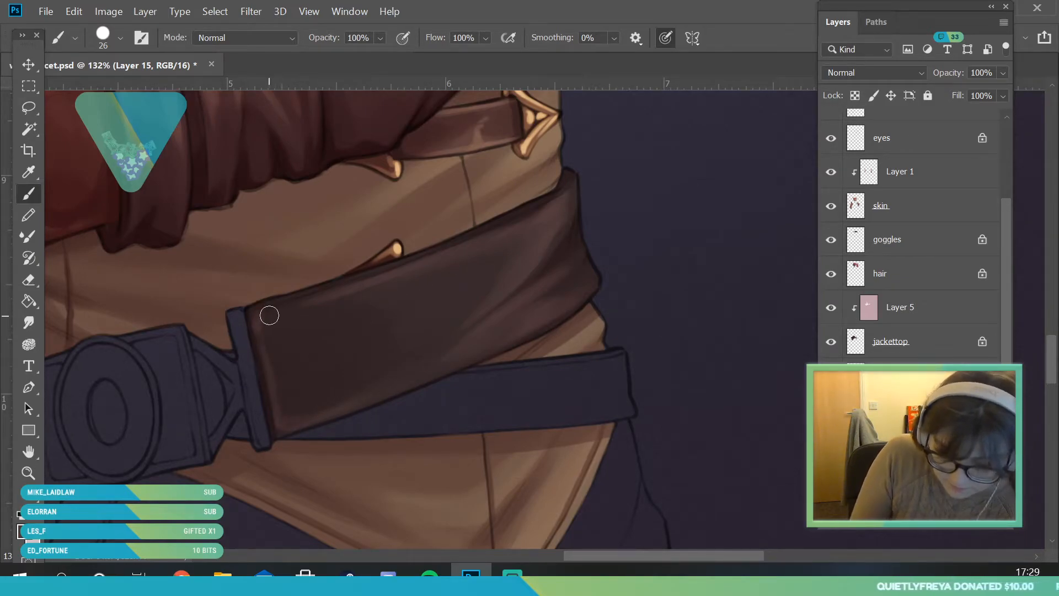
Step: Sample brown from the belt's far end, highlight the short belt piece beyond the buckle, and lock Layer 15's transparent pixels
key("z")
left_click_drag(368, 317, 367, 418)
left_click_drag(264, 317, 299, 444)
key("i")
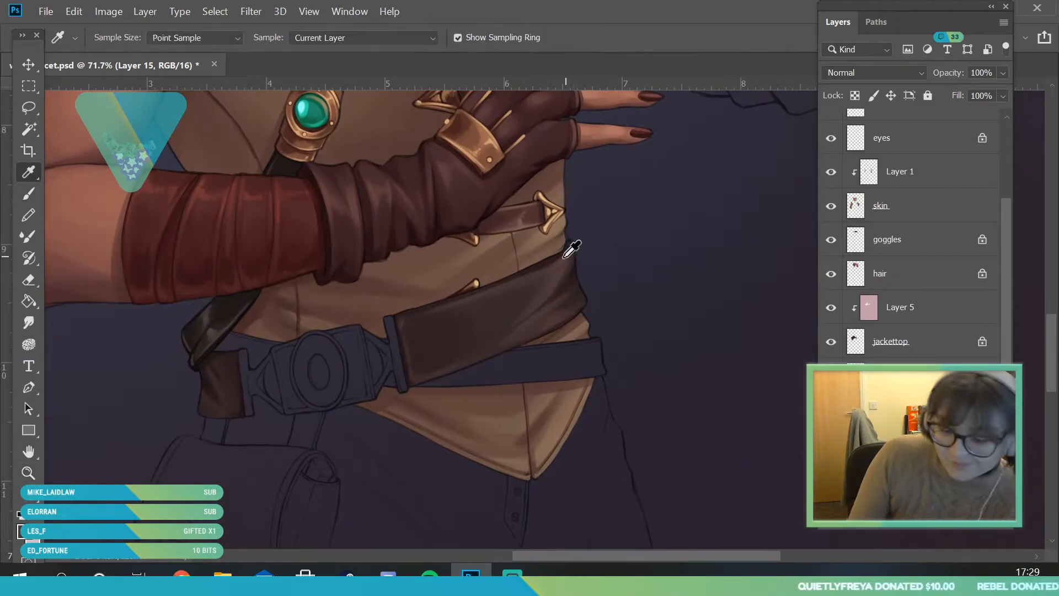
left_click(556, 260)
key("z")
left_click_drag(228, 411, 270, 518)
key("b")
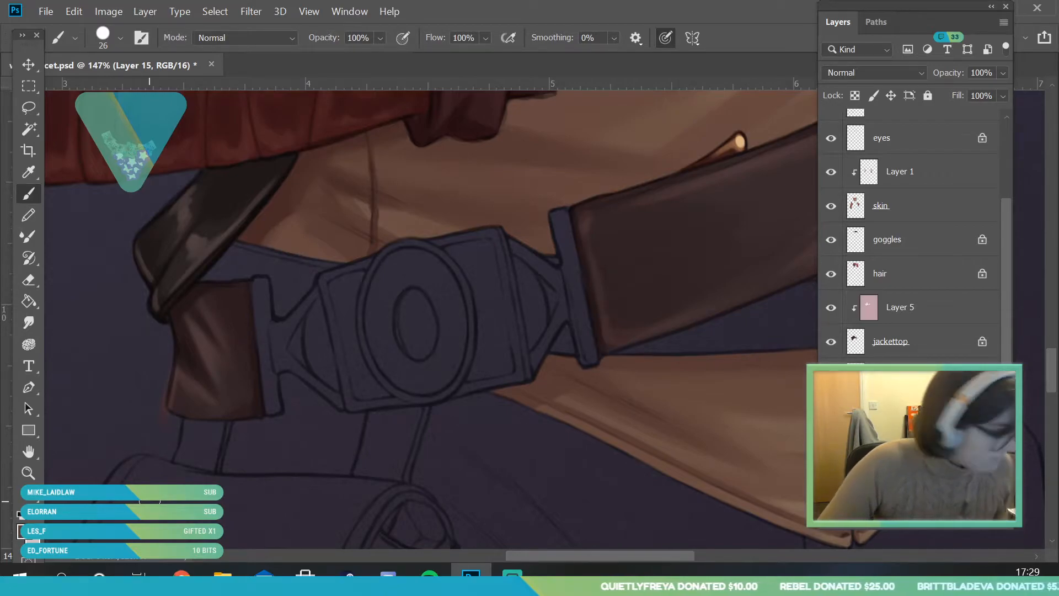
left_click(855, 95)
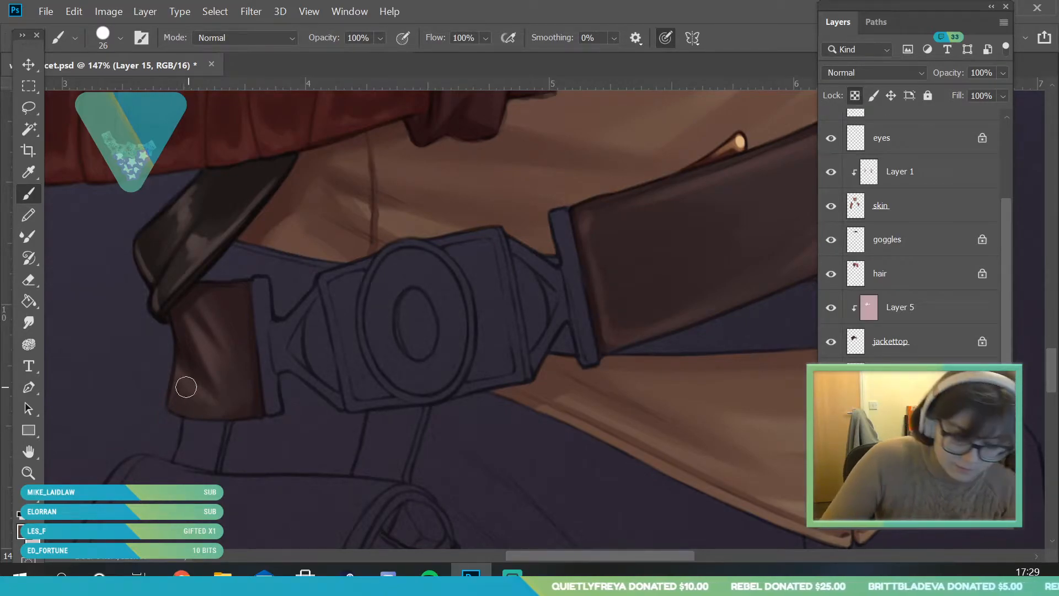
Step: Select the overlines layer and set the foreground colour to a lighter brown of H 356, S 23, B 40
left_click(27, 474)
left_click_drag(120, 385, 85, 430)
left_click_drag(363, 433, 333, 529)
left_click_drag(371, 408, 394, 468)
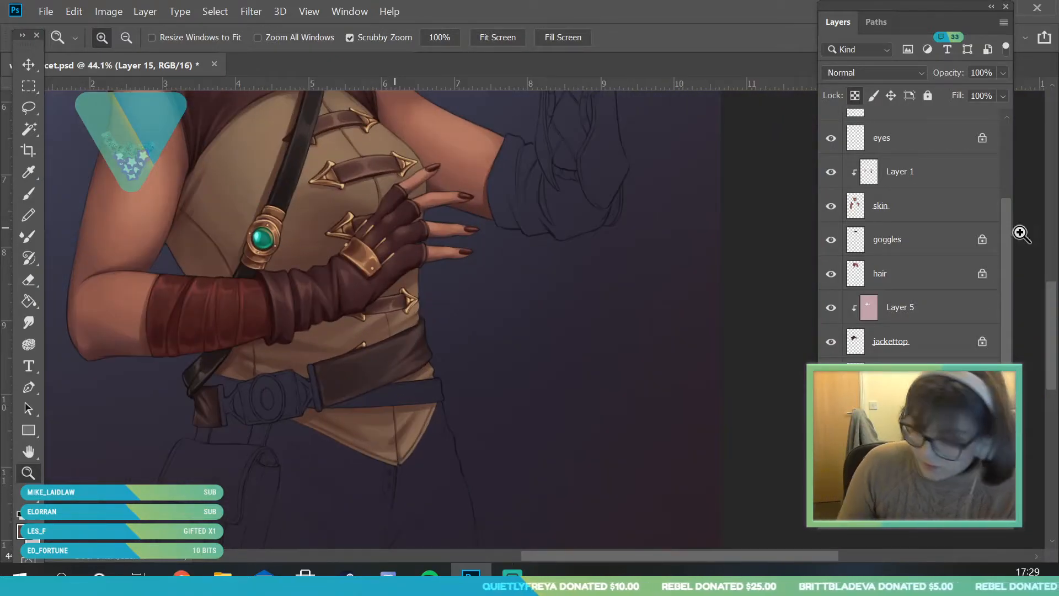
scroll(1007, 145, "up", 4)
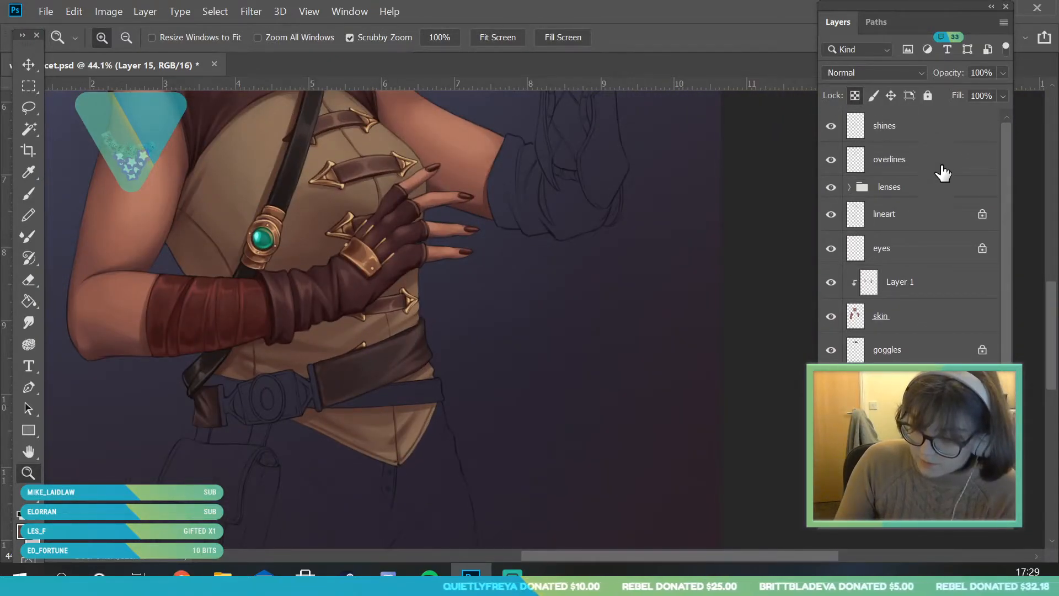
left_click(944, 165)
left_click_drag(396, 430, 404, 398)
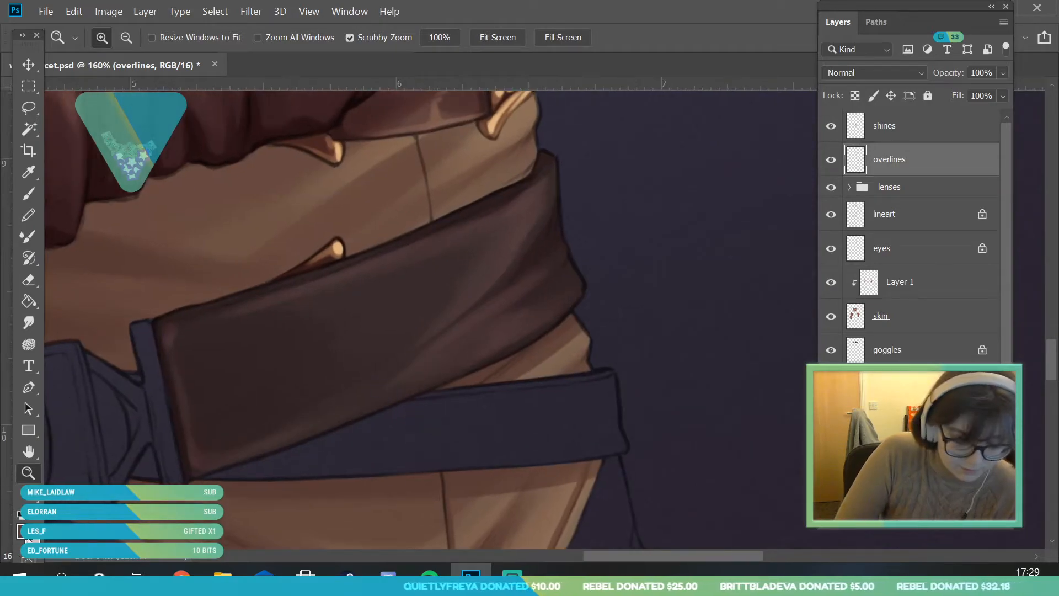
left_click(23, 531)
left_click(598, 223)
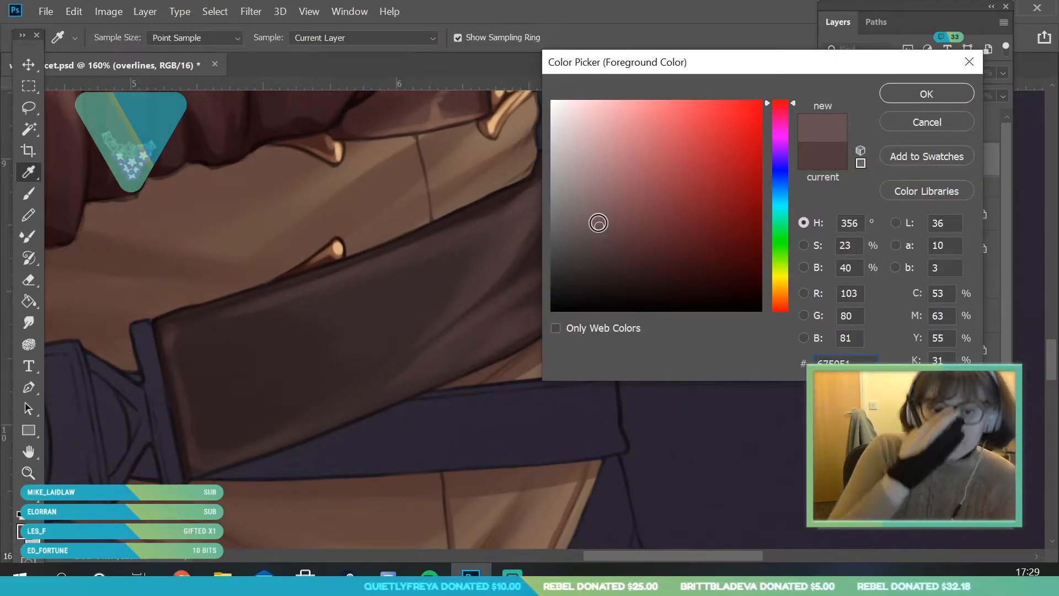
left_click(729, 202)
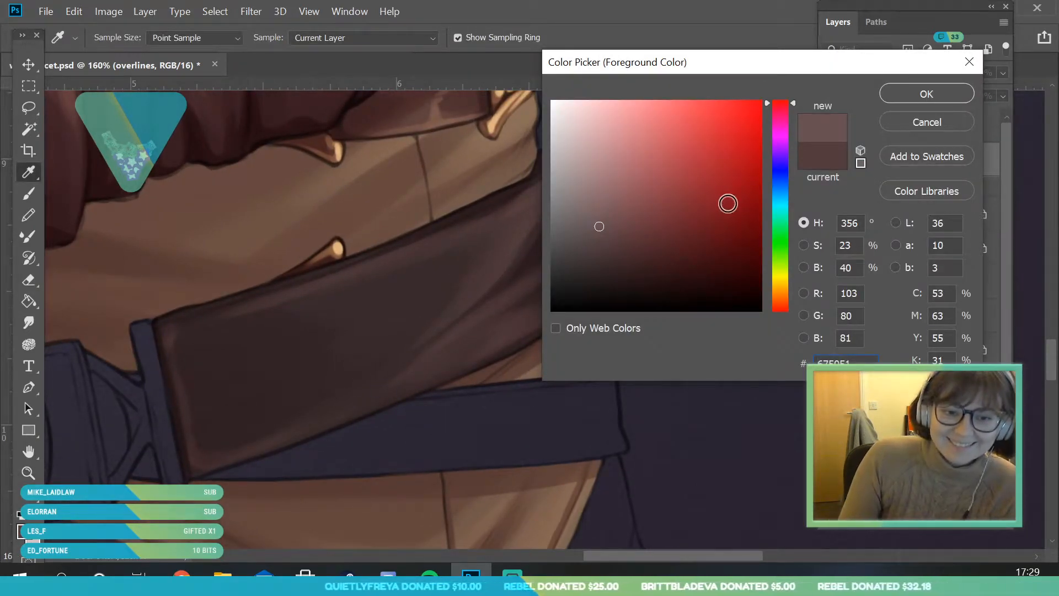
left_click(927, 94)
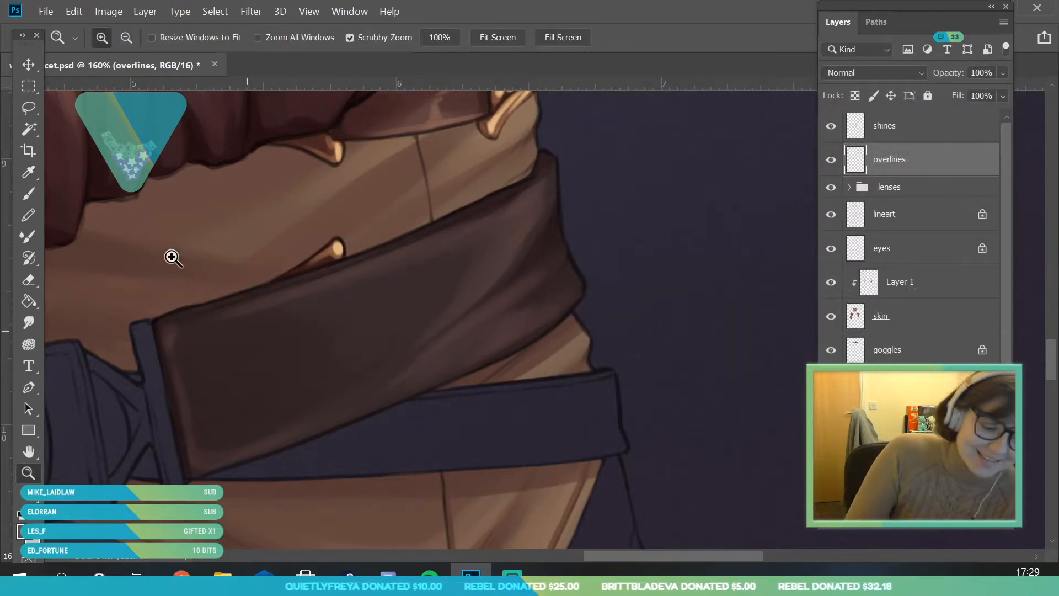
Step: With a 7-pixel brush, paint a thin light rim along the belt's upper edge and bright streaks on its folds
key("b")
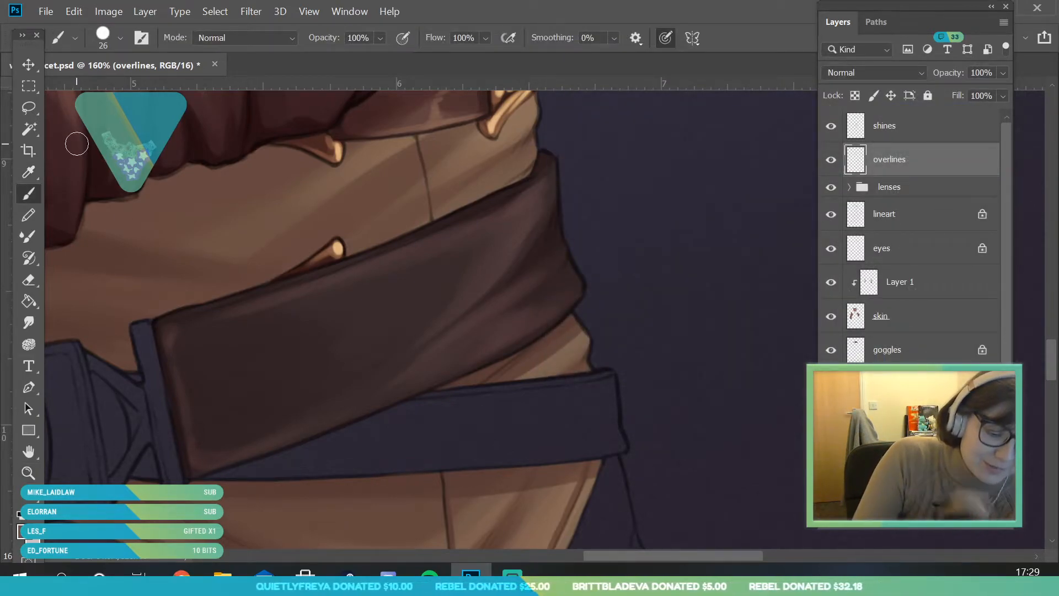
left_click(118, 37)
type("9")
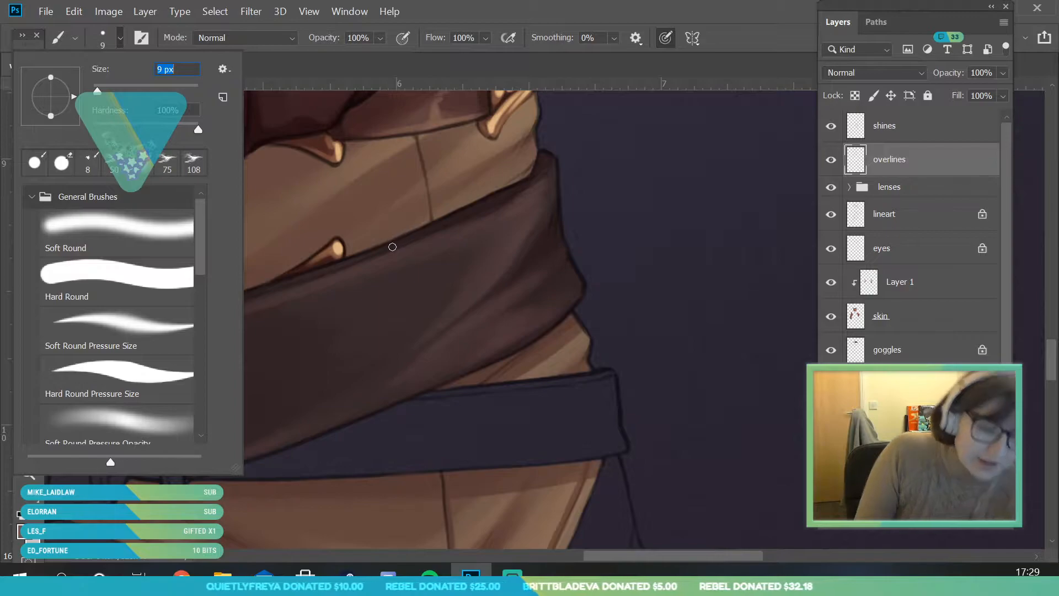
type("7")
key("Return")
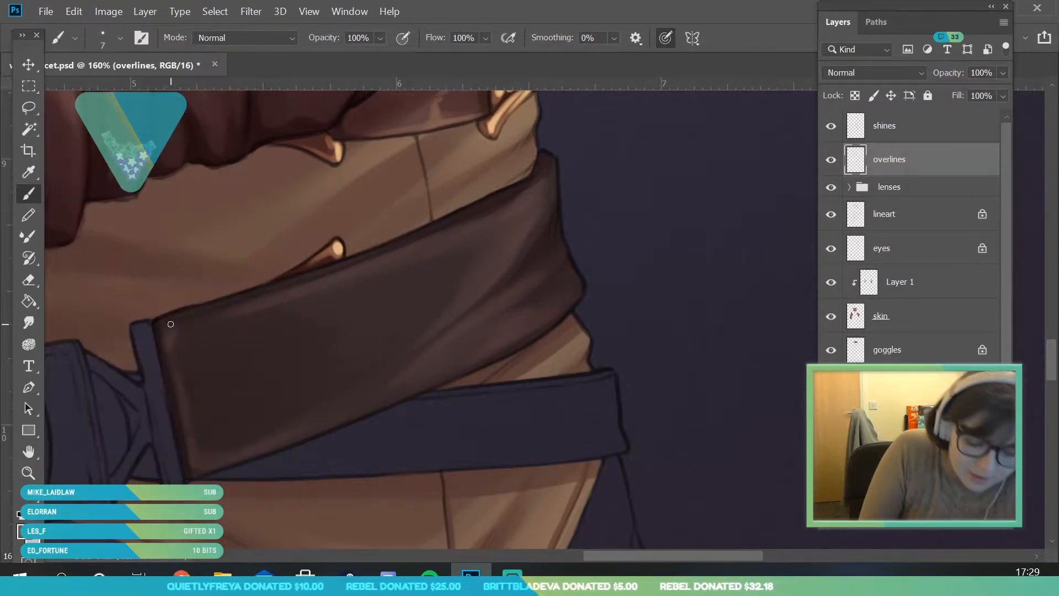
mouse_move(219, 305)
left_mouse_down()
mouse_move(274, 285)
mouse_move(187, 316)
mouse_move(462, 216)
mouse_move(359, 264)
mouse_move(549, 169)
left_mouse_up()
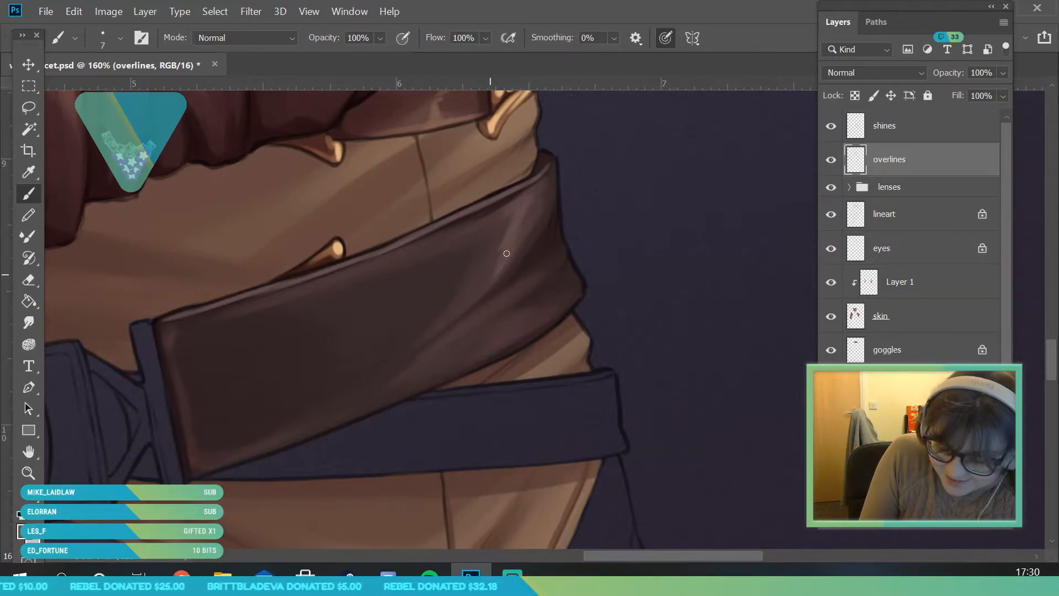
left_click_drag(465, 319, 531, 279)
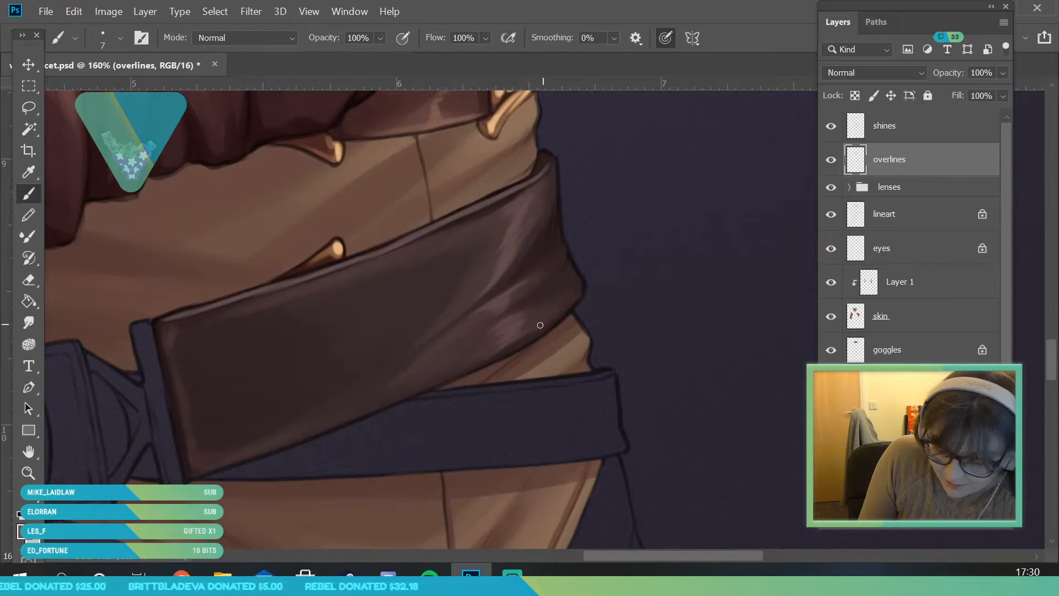
left_click_drag(530, 332, 474, 366)
Step: Examine the figure at several distances to judge the fine belt highlights and rim light
left_click(28, 473)
left_click_drag(420, 335, 357, 419)
left_click_drag(435, 397, 416, 481)
left_click_drag(443, 379, 484, 480)
left_click_drag(509, 360, 478, 417)
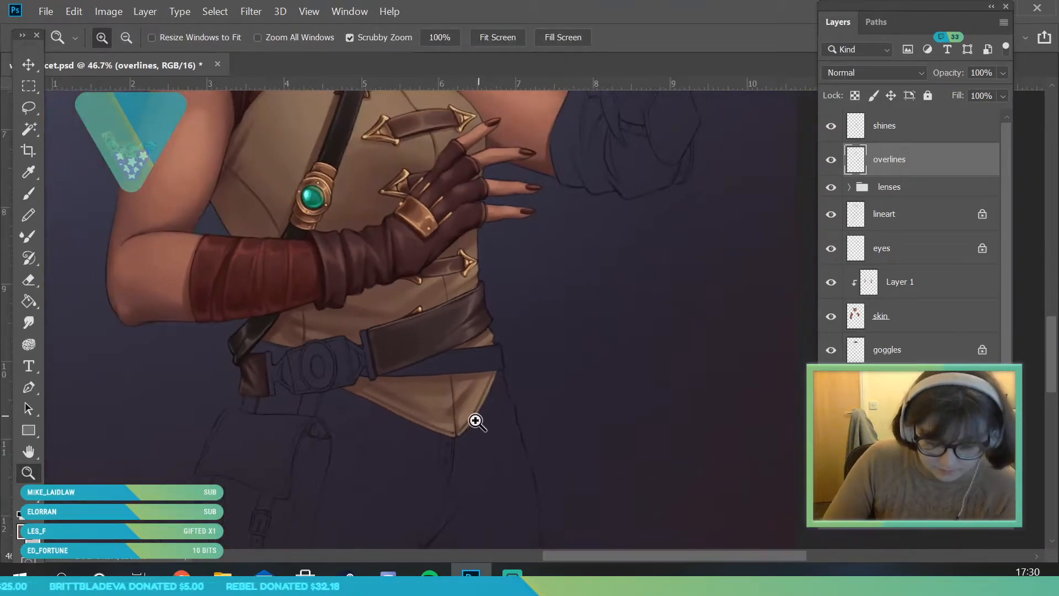
left_click_drag(343, 397, 452, 528)
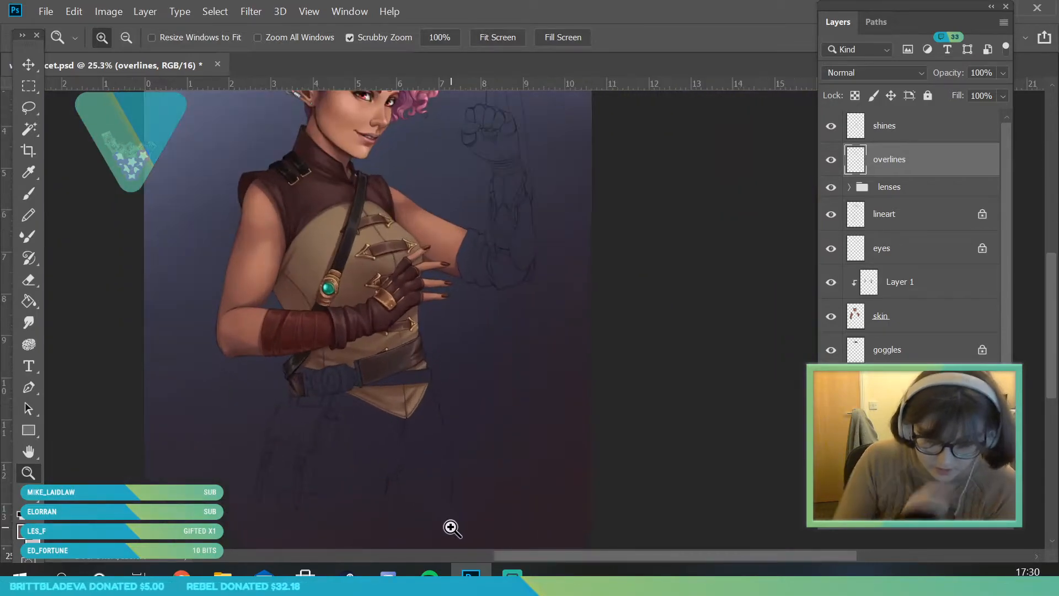
left_click_drag(356, 389, 371, 441)
Step: Raise the saturation of Layer 15 by +28 with a Hue/Saturation adjustment
left_click_drag(1006, 353, 1006, 452)
left_click(911, 443)
left_click(109, 12)
mouse_move(132, 51)
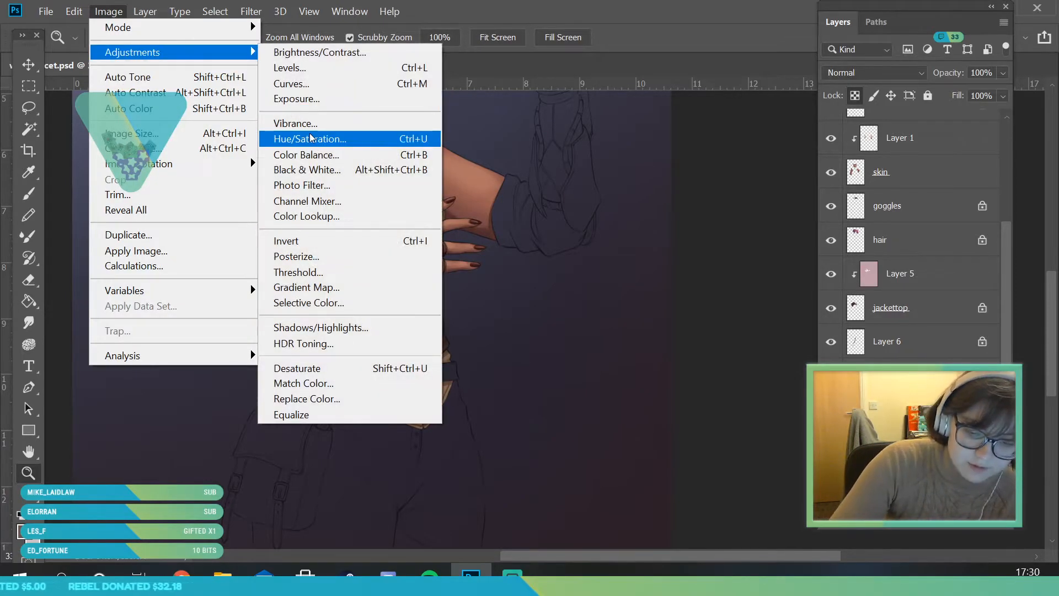
left_click(378, 140)
left_click_drag(634, 48, 751, 88)
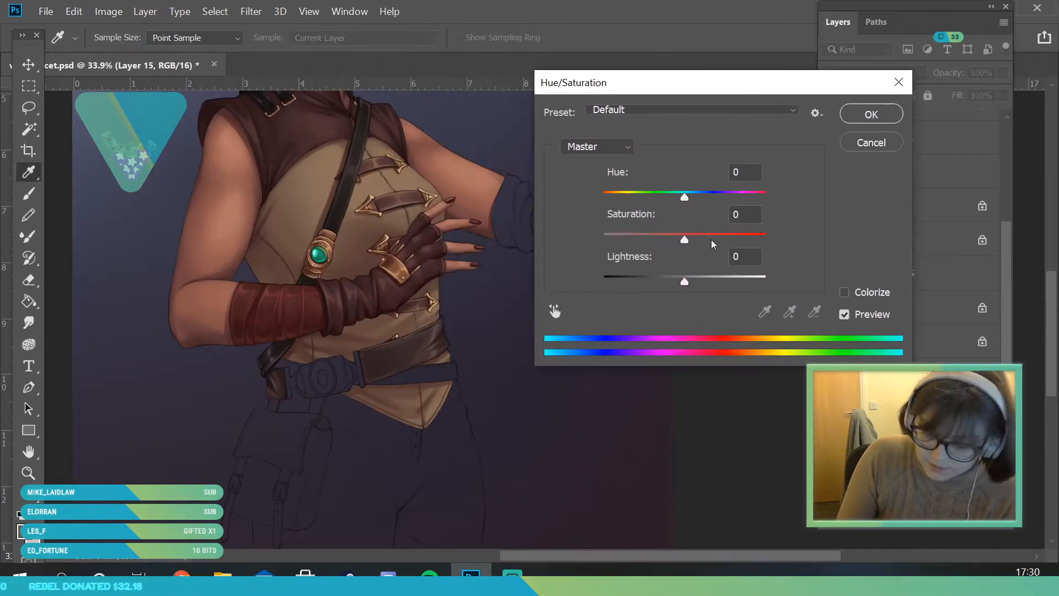
left_click_drag(686, 240, 707, 240)
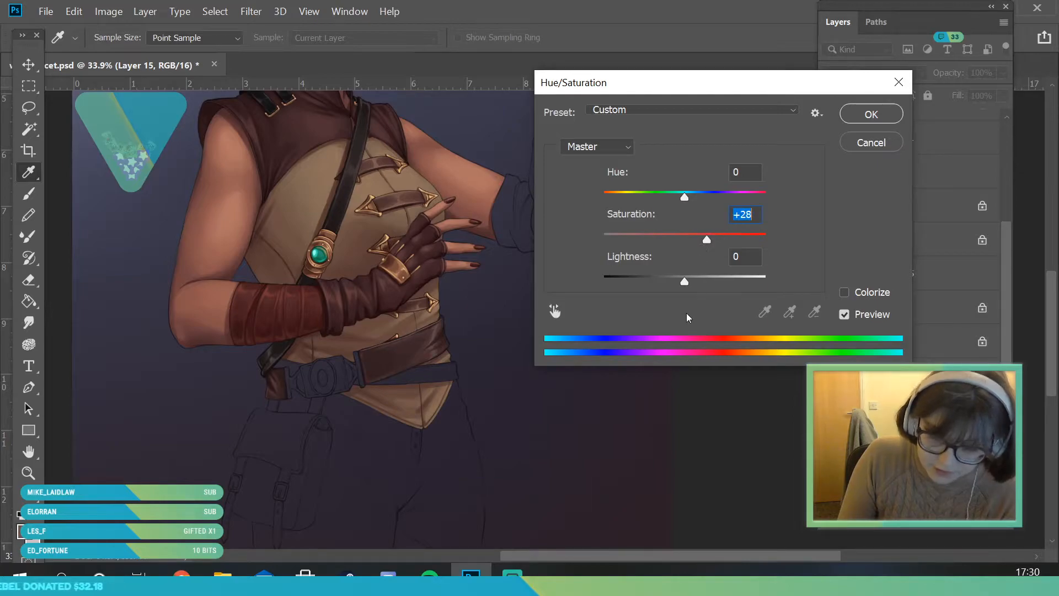
left_click(867, 115)
Step: Add a new layer for painting the belt buckle
key("z")
left_click_drag(433, 355, 472, 465)
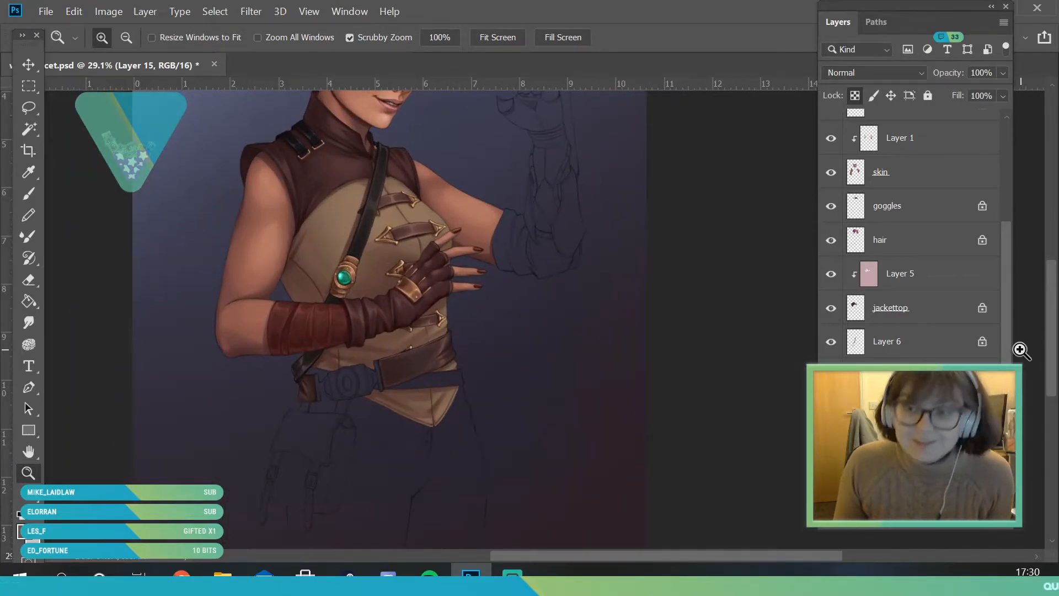
left_click(938, 496)
left_click(972, 524)
left_click(389, 415)
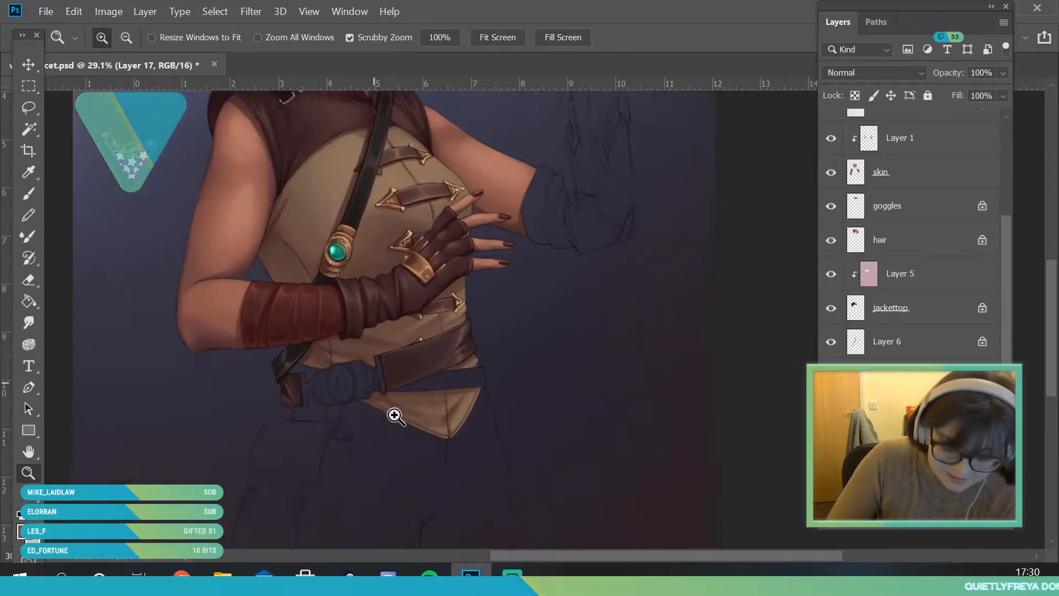
left_click_drag(405, 331, 425, 403)
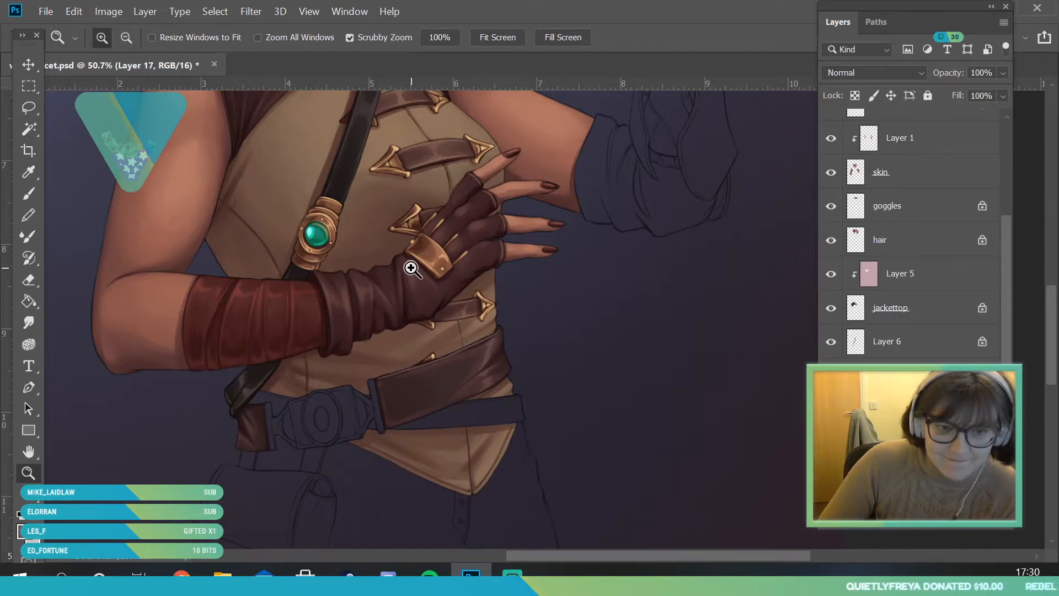
left_click_drag(376, 364, 395, 421)
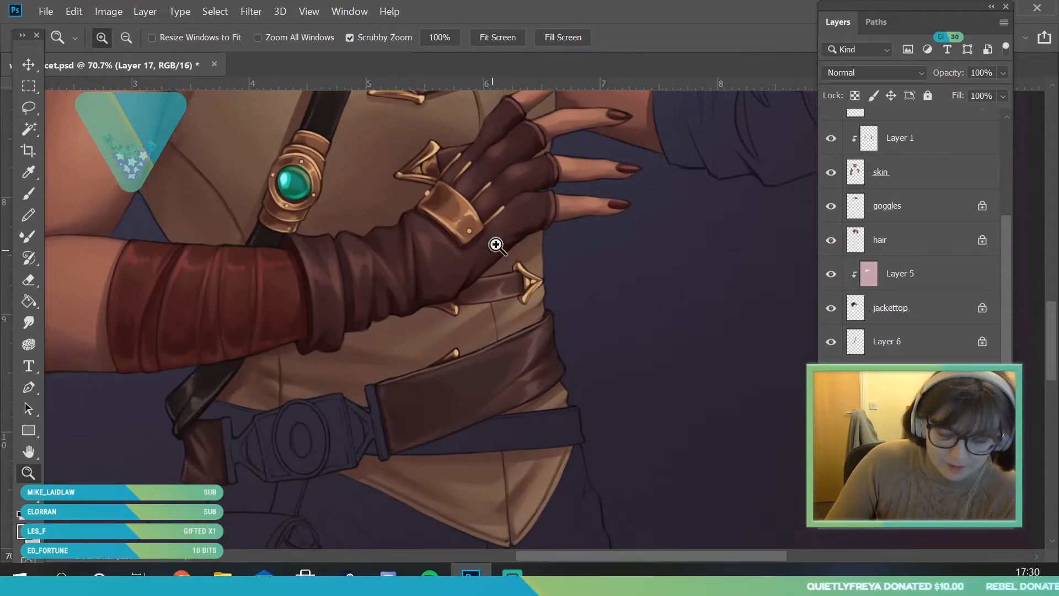
Step: Set the eyedropper to sample All Layers, pick a dark brown from the glove's gold plate, and adjust its hue
key("i")
left_click(450, 178)
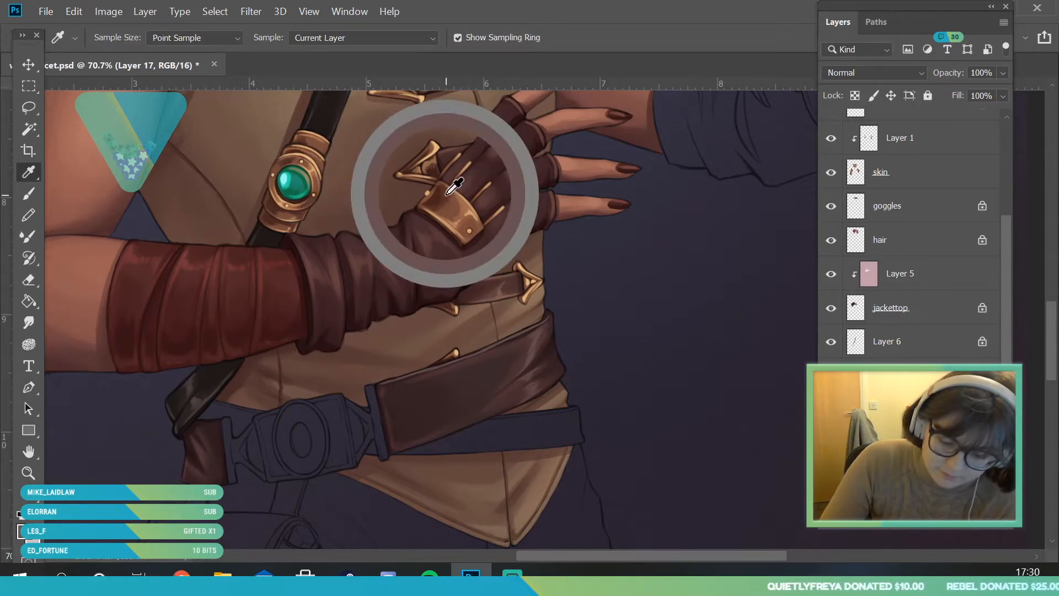
left_click(353, 37)
left_click(307, 77)
left_click(444, 185)
left_click(25, 527)
left_click_drag(793, 308, 793, 312)
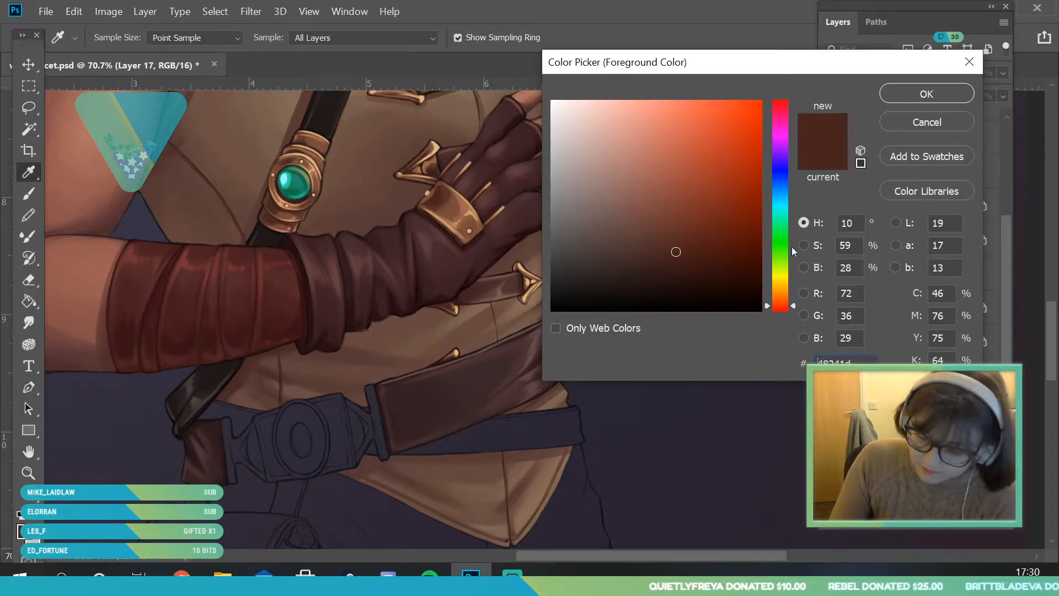
left_click(783, 307)
left_click(899, 95)
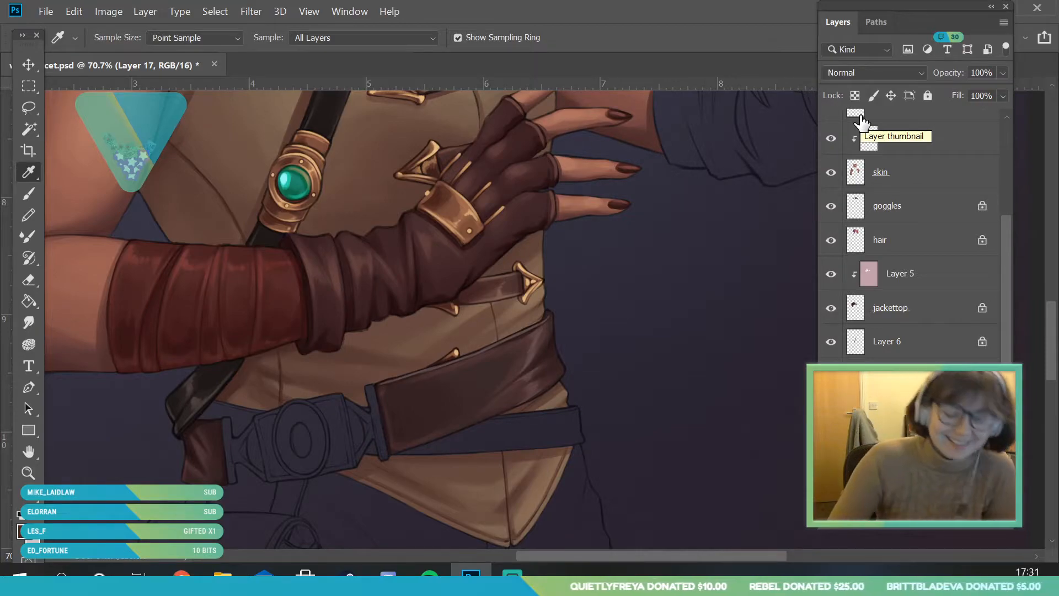
Step: With a 15-pixel brush, fill the buckle's end bar beside the short belt piece with the flat reddish brown
left_click(27, 473)
left_click_drag(243, 493, 276, 506)
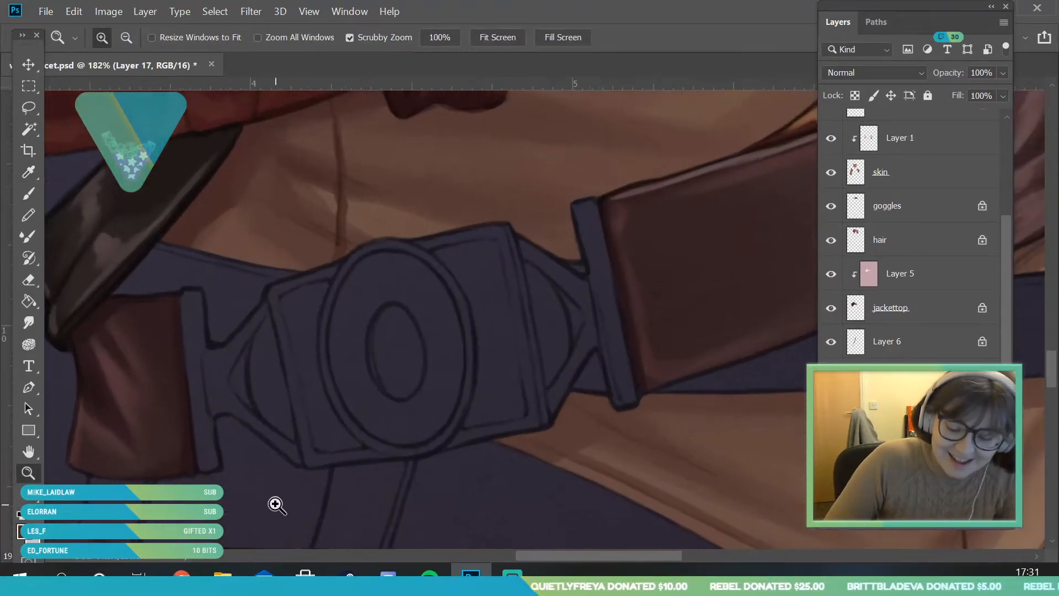
key("b")
left_click(75, 38)
left_click_drag(97, 90, 99, 90)
left_click(283, 328)
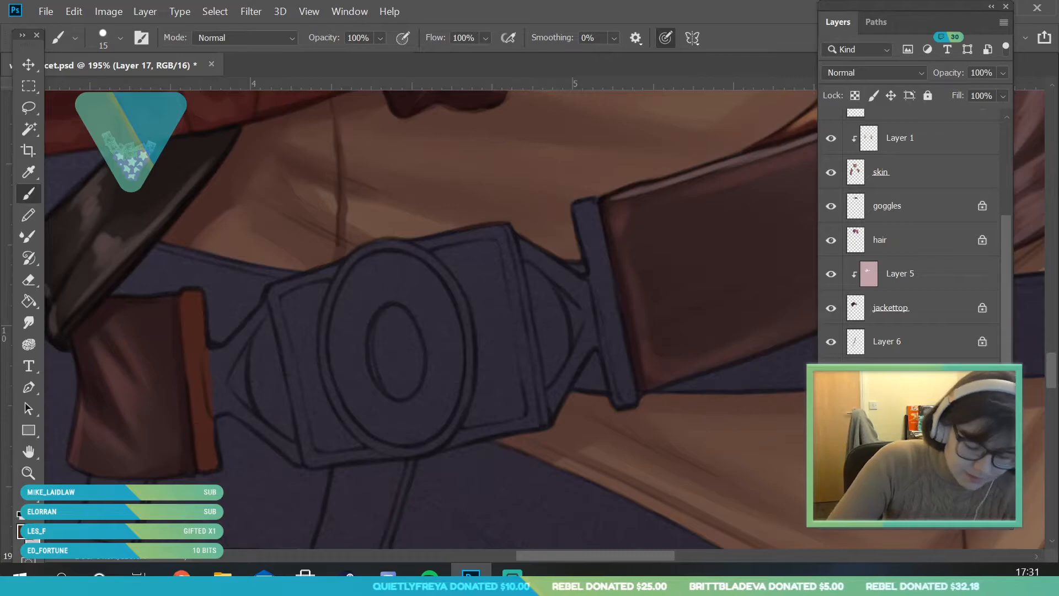
Step: Darken the reddish brown and fill the rest of the buckle with it, enlarging the brush to 34 pixels for the main areas
left_click(23, 531)
left_click_drag(660, 258, 649, 261)
left_click(910, 93)
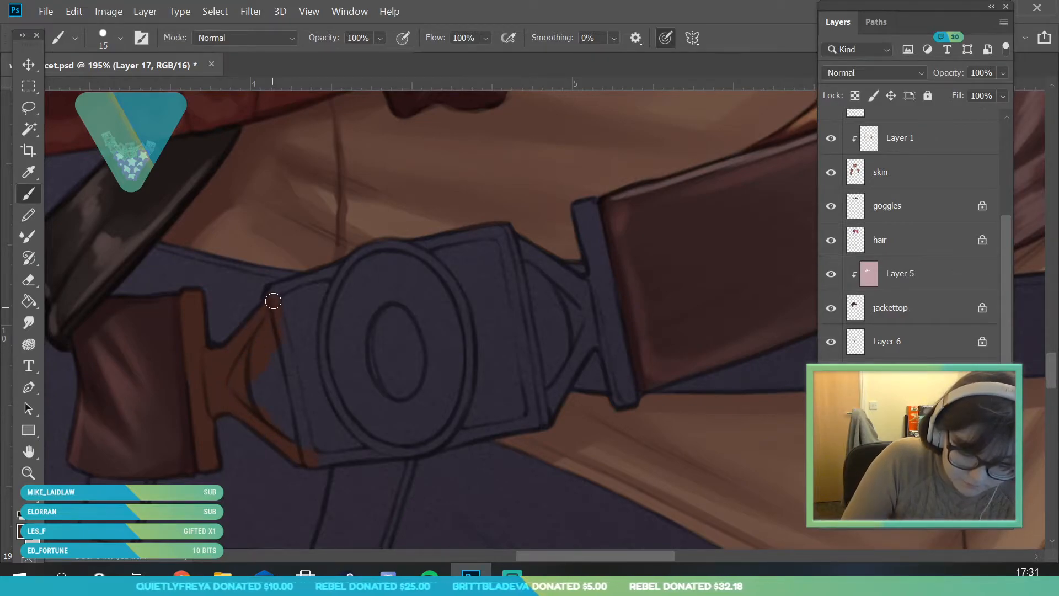
left_click_drag(342, 269, 406, 241)
left_click(120, 38)
left_click_drag(101, 89, 110, 90)
mouse_move(270, 337)
left_mouse_down()
mouse_move(285, 370)
mouse_move(269, 391)
mouse_move(279, 409)
mouse_move(314, 445)
mouse_move(319, 305)
mouse_move(300, 333)
mouse_move(343, 290)
mouse_move(329, 303)
mouse_move(369, 409)
mouse_move(337, 433)
mouse_move(341, 446)
mouse_move(313, 453)
mouse_move(468, 428)
mouse_move(397, 442)
mouse_move(521, 413)
mouse_move(510, 418)
mouse_move(553, 384)
mouse_move(539, 415)
mouse_move(607, 308)
mouse_move(572, 295)
left_mouse_up()
mouse_move(544, 276)
left_mouse_down()
mouse_move(503, 231)
mouse_move(507, 219)
mouse_move(427, 237)
mouse_move(396, 259)
mouse_move(366, 322)
mouse_move(391, 297)
mouse_move(382, 314)
mouse_move(392, 372)
mouse_move(326, 401)
mouse_move(361, 372)
mouse_move(380, 411)
mouse_move(404, 408)
mouse_move(412, 295)
mouse_move(341, 316)
mouse_move(323, 301)
mouse_move(468, 280)
mouse_move(514, 287)
mouse_move(512, 327)
mouse_move(523, 340)
mouse_move(511, 381)
mouse_move(525, 386)
mouse_move(622, 265)
mouse_move(626, 287)
mouse_move(598, 287)
mouse_move(605, 249)
mouse_move(615, 326)
mouse_move(607, 317)
mouse_move(647, 482)
left_mouse_up()
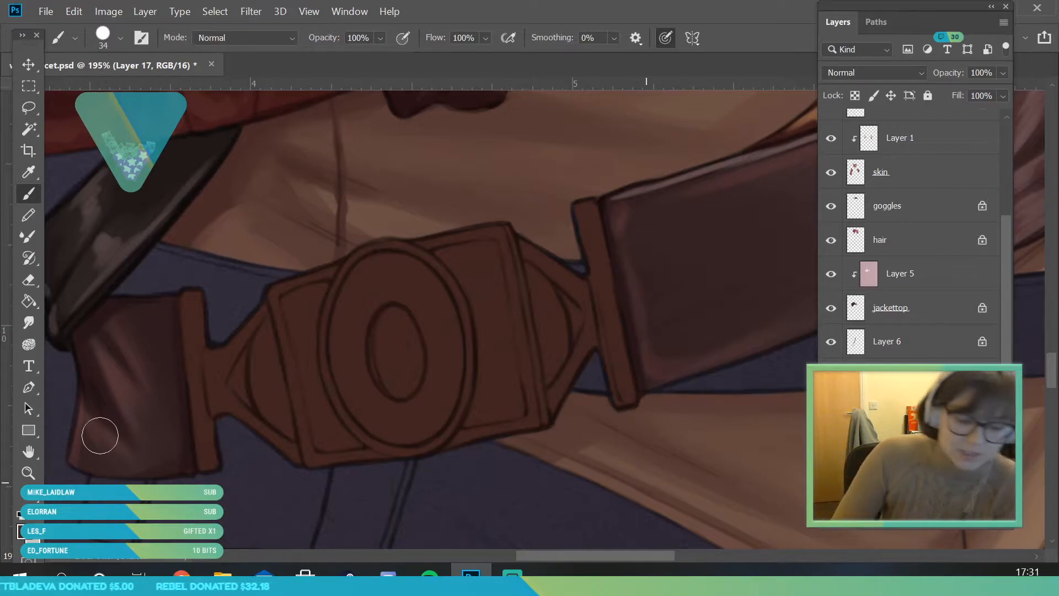
Step: Examine the buckle's flat base colour against the whole figure and up close beside the belt
key("z")
left_click_drag(229, 309, 138, 309)
left_click_drag(331, 346, 282, 345)
left_click_drag(333, 267, 353, 267)
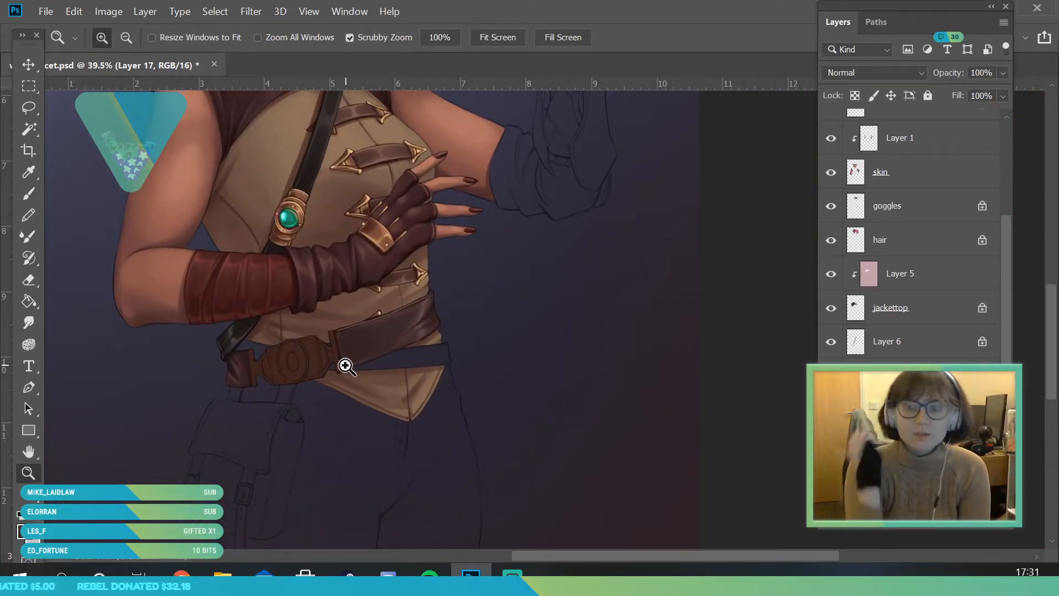
left_click_drag(381, 303, 372, 308)
left_click_drag(336, 271, 338, 315)
left_click_drag(316, 371, 291, 449)
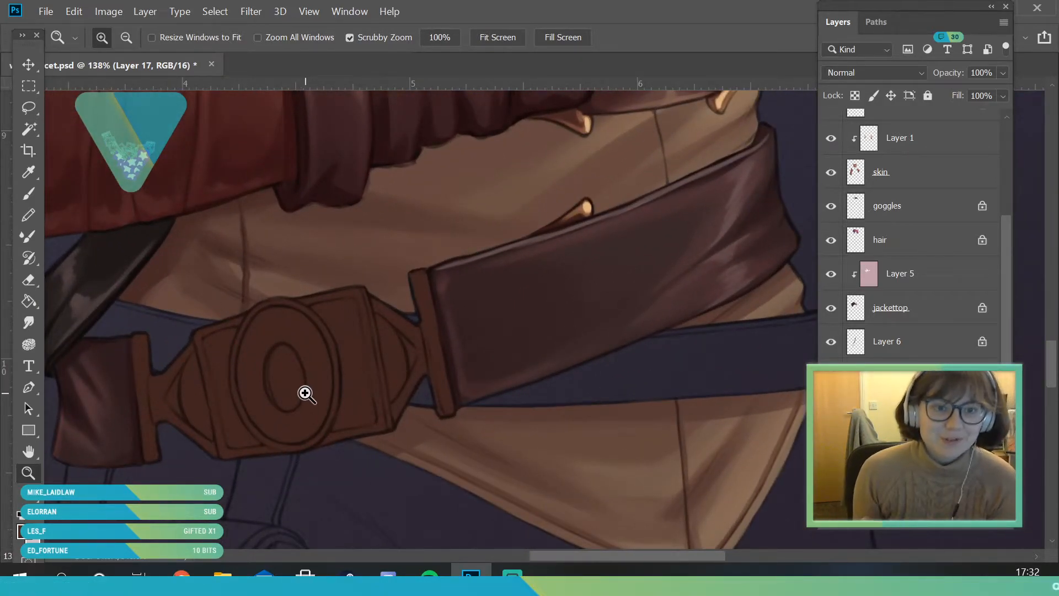
left_click_drag(263, 351, 331, 342)
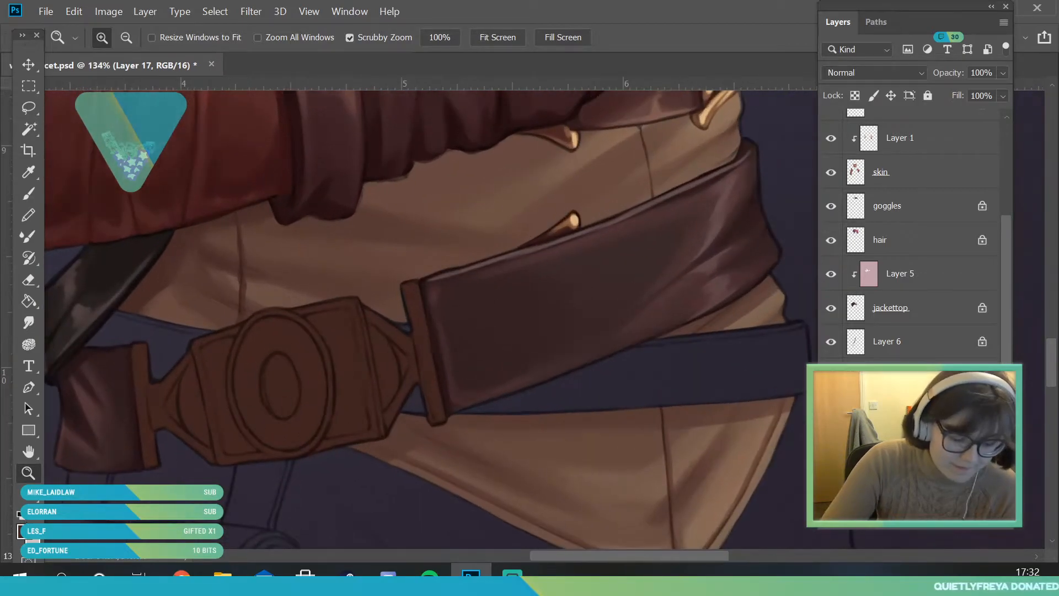
Step: Set the foreground colour to a lighter reddish brown, RGB 117, 65, 58, and the brush size to 25 pixels
left_click(24, 531)
mouse_move(668, 223)
left_mouse_down()
mouse_move(669, 210)
mouse_move(658, 216)
left_mouse_up()
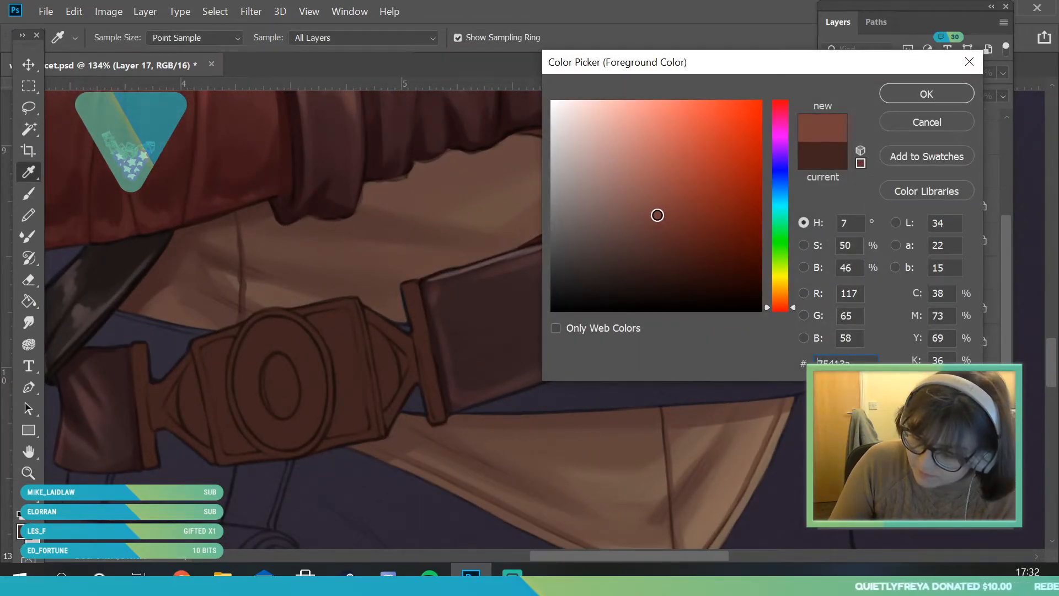
left_click(923, 95)
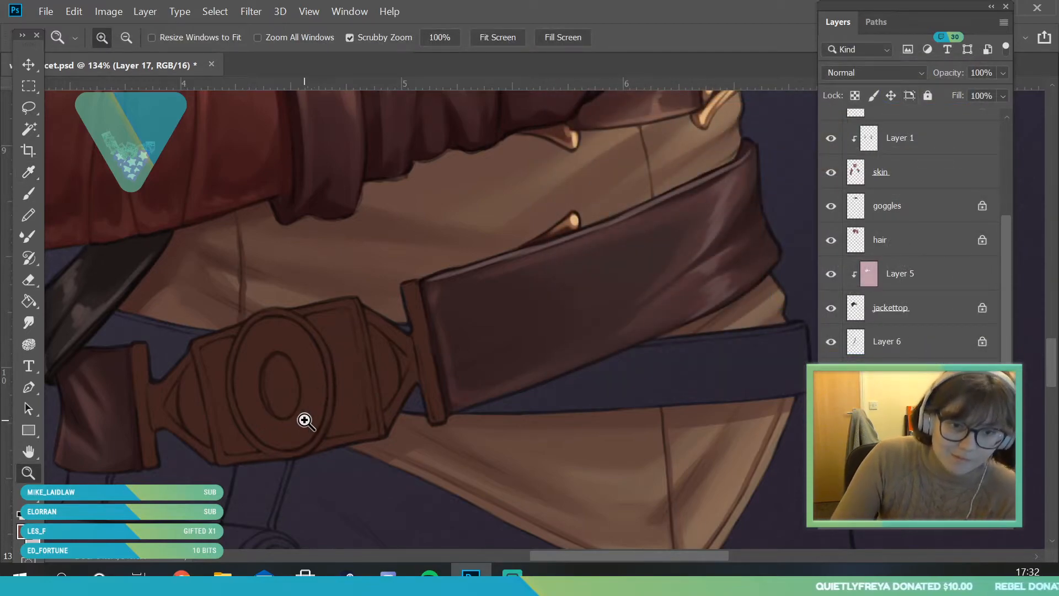
mouse_move(151, 475)
left_mouse_down()
mouse_move(163, 470)
mouse_move(161, 445)
mouse_move(170, 457)
left_mouse_up()
left_click(28, 194)
left_click(119, 37)
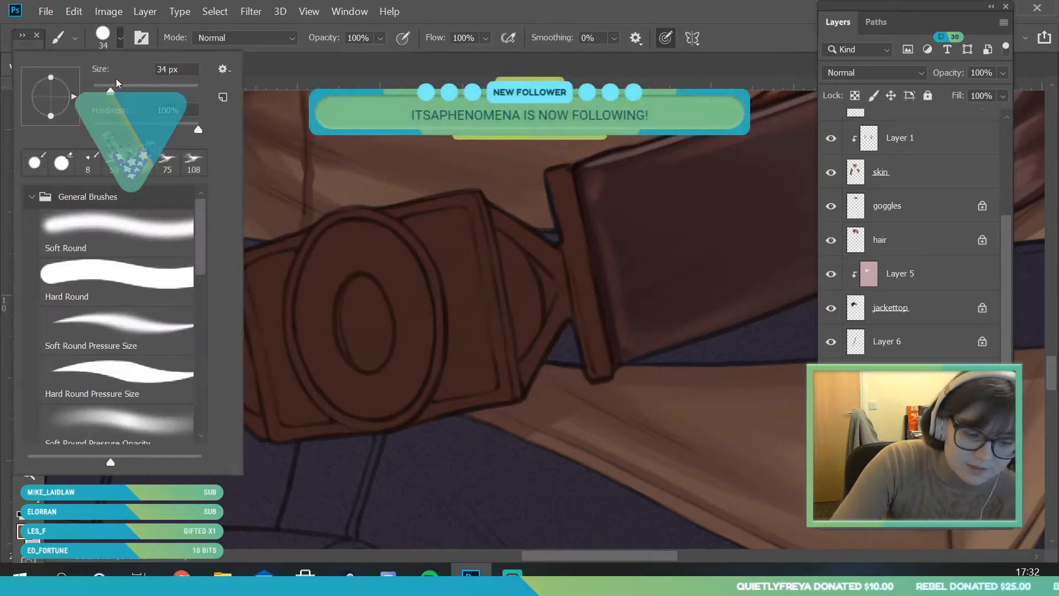
left_click_drag(106, 93, 105, 92)
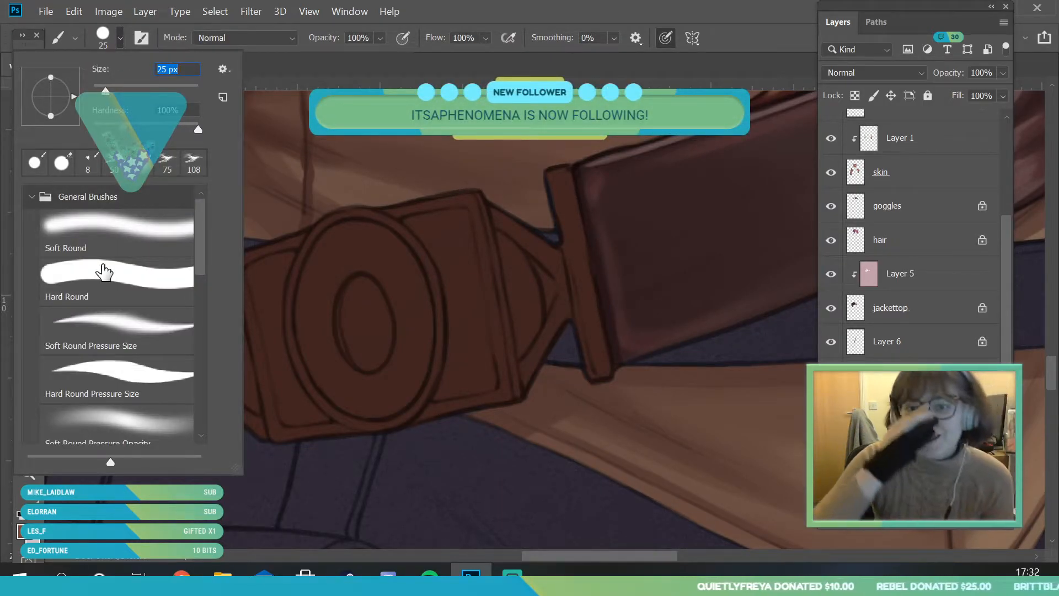
Step: Lock the buckle layer's transparent pixels and paint the end bar beside the long belt piece with the lighter brown
left_click(855, 96)
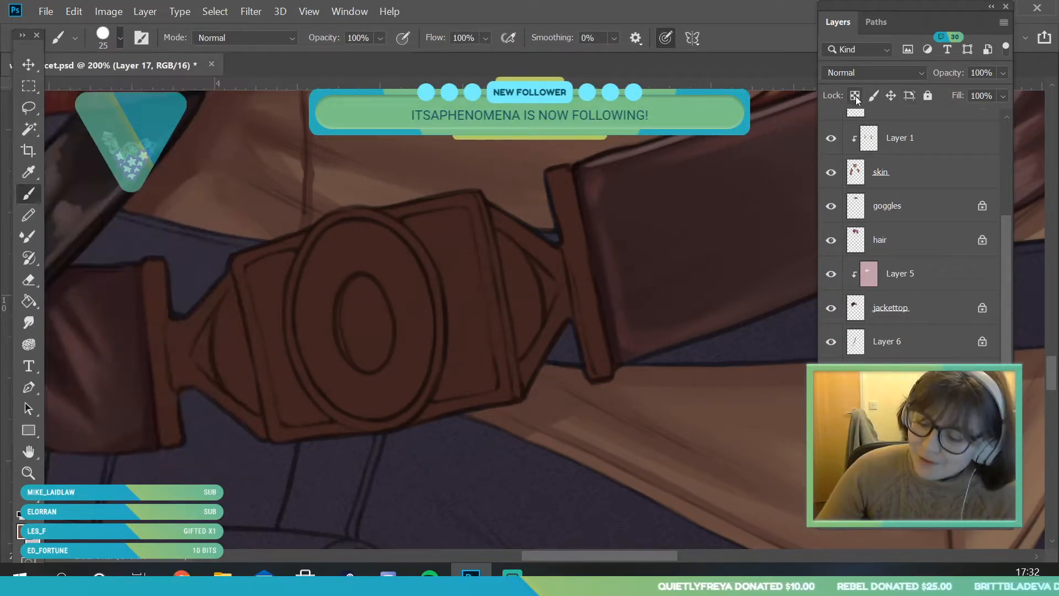
mouse_move(564, 189)
left_mouse_down()
mouse_move(558, 177)
mouse_move(564, 204)
left_mouse_up()
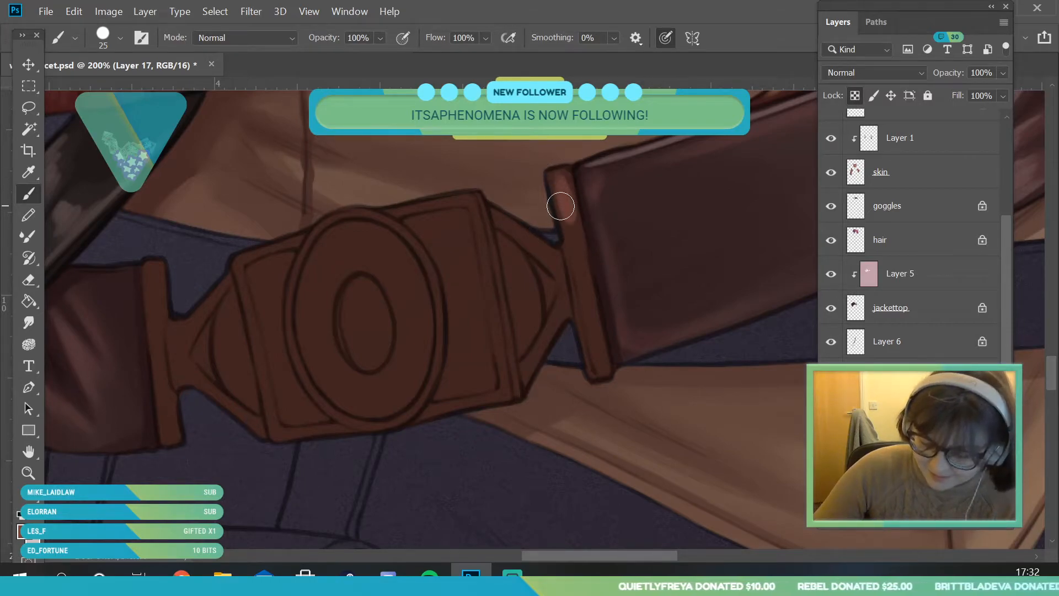
left_click(560, 189, "alt")
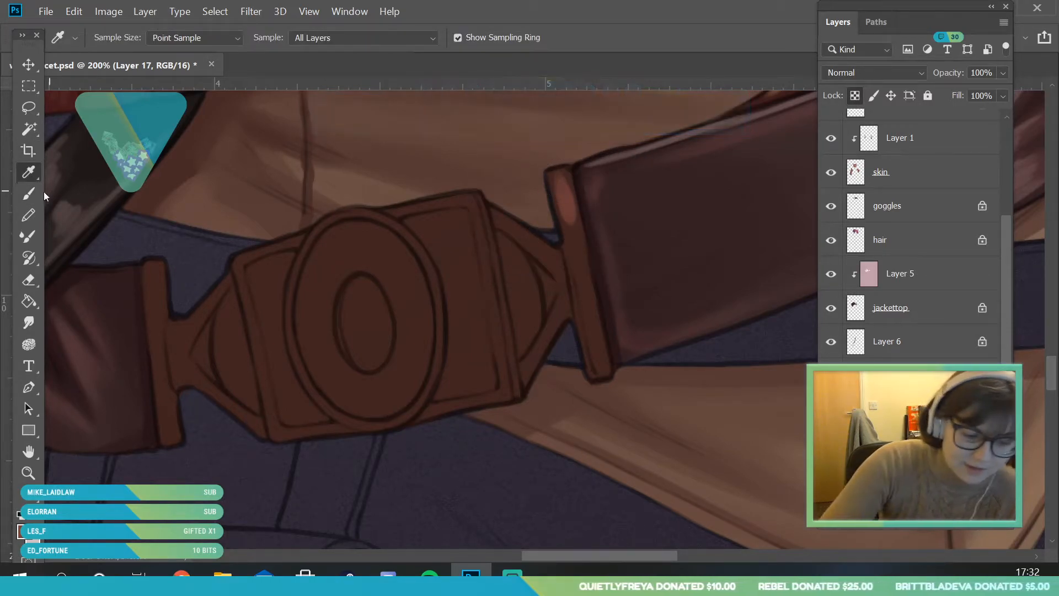
left_click_drag(559, 182, 605, 378)
Step: With a 12-pixel brush, paint the lighter brown on the struts and the curved panel between the plate and the long belt's end bar
left_click(120, 37)
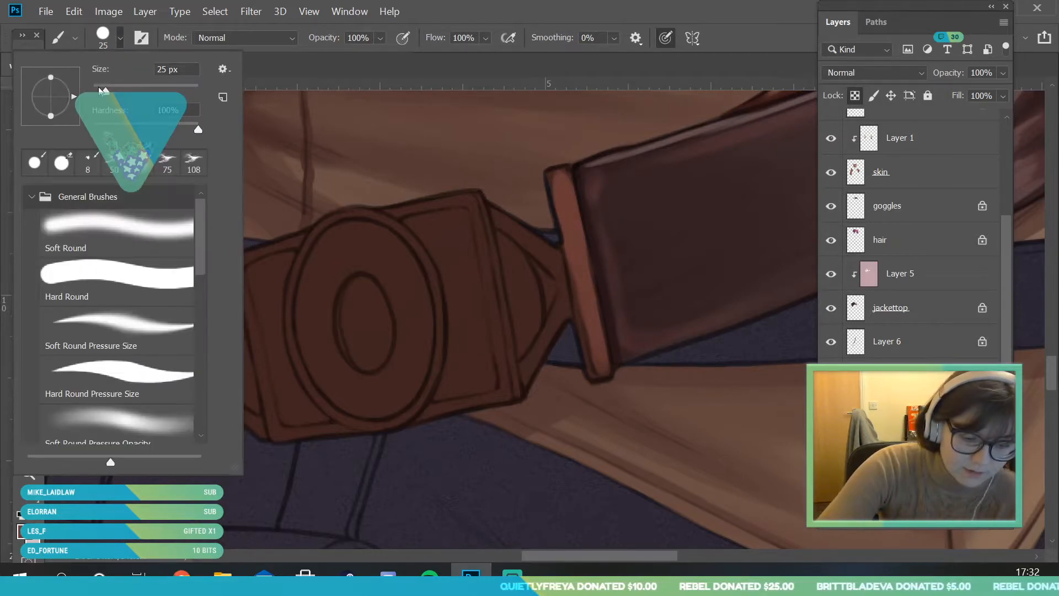
left_click_drag(101, 88, 99, 88)
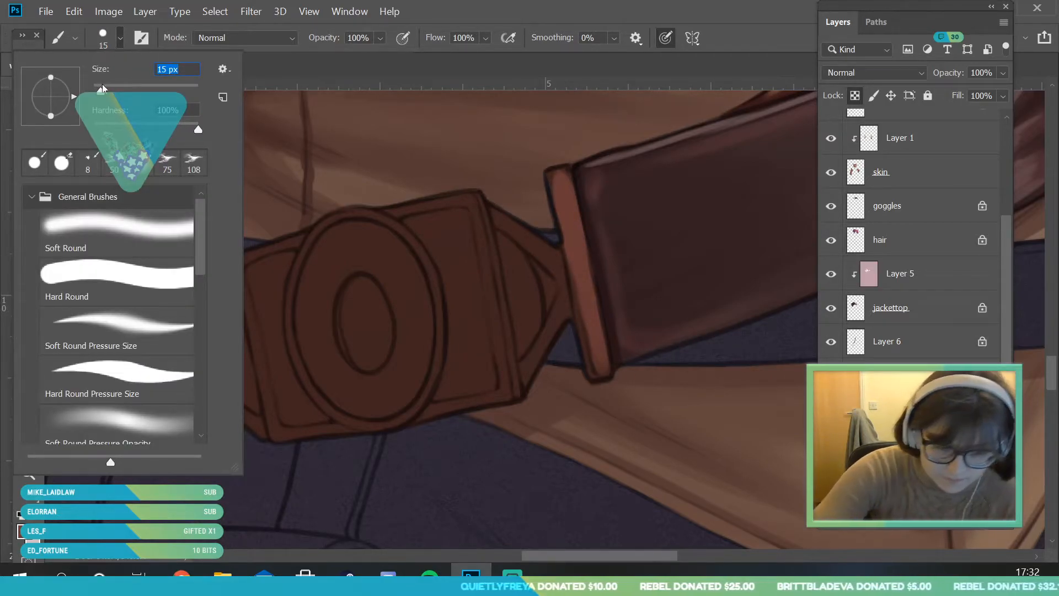
key("Return")
left_click_drag(489, 208, 561, 258)
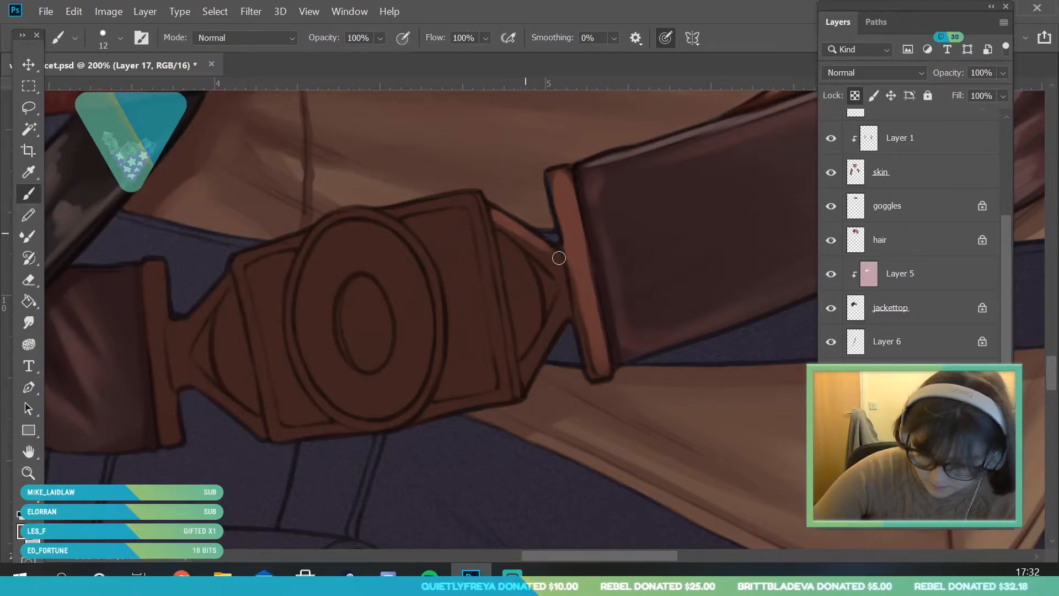
mouse_move(539, 344)
left_mouse_down()
mouse_move(527, 367)
mouse_move(563, 299)
left_mouse_up()
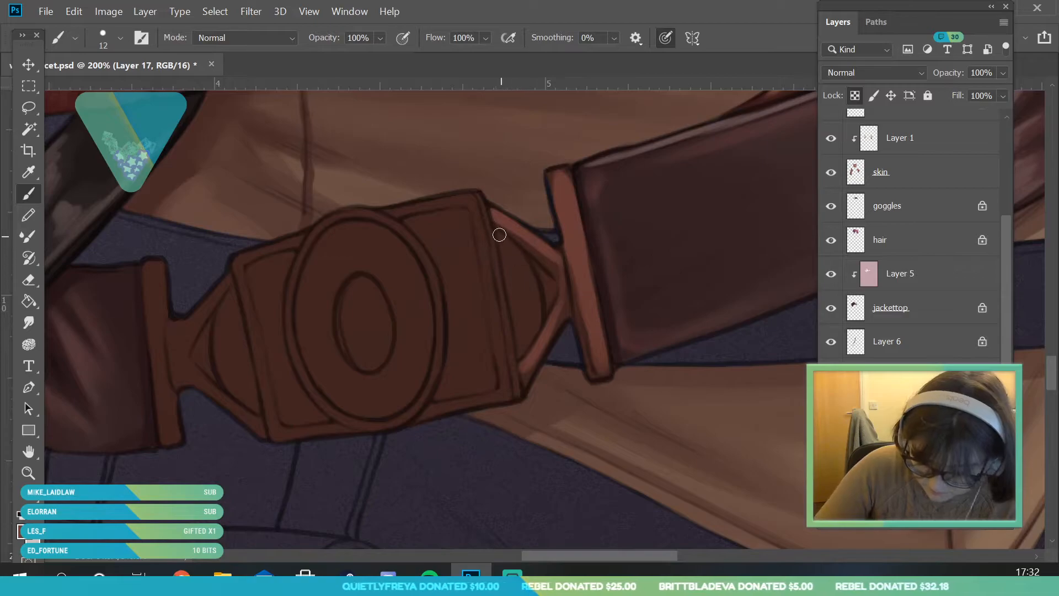
left_click_drag(510, 249, 537, 324)
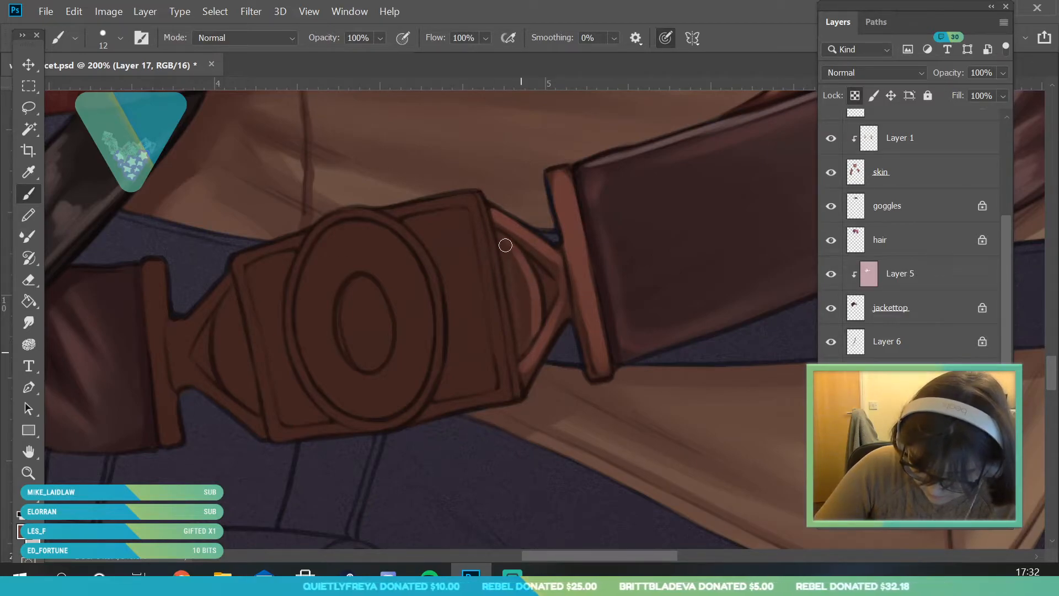
mouse_move(505, 259)
left_mouse_down()
mouse_move(513, 323)
mouse_move(548, 283)
mouse_move(539, 274)
mouse_move(550, 307)
left_mouse_up()
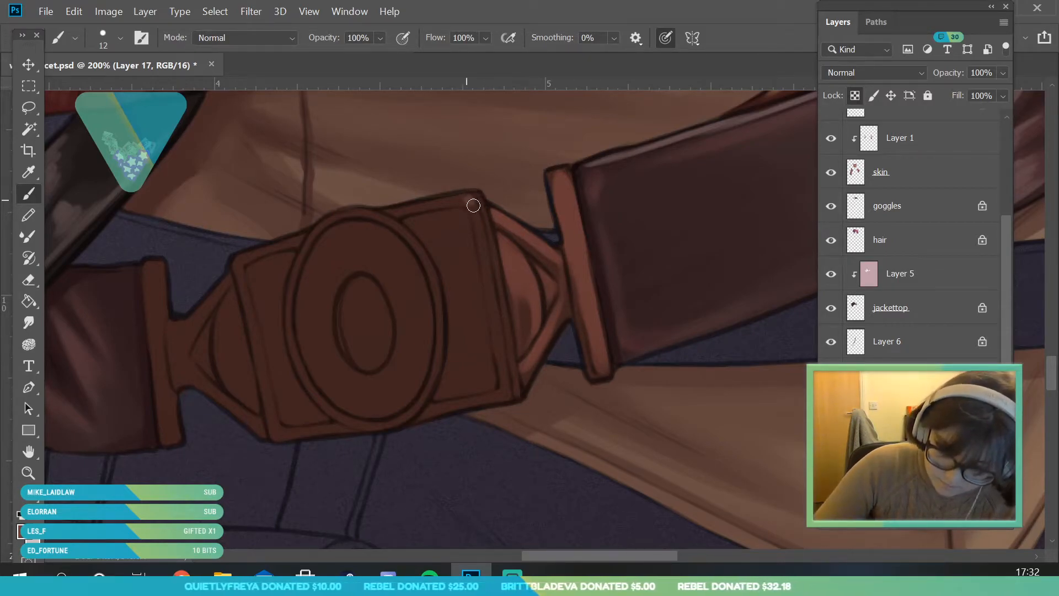
Step: Lighten the raised frame around the half of the buckle plate nearest the long belt piece
left_click_drag(476, 213, 502, 388)
left_click_drag(427, 414, 503, 395)
left_click_drag(386, 214, 472, 200)
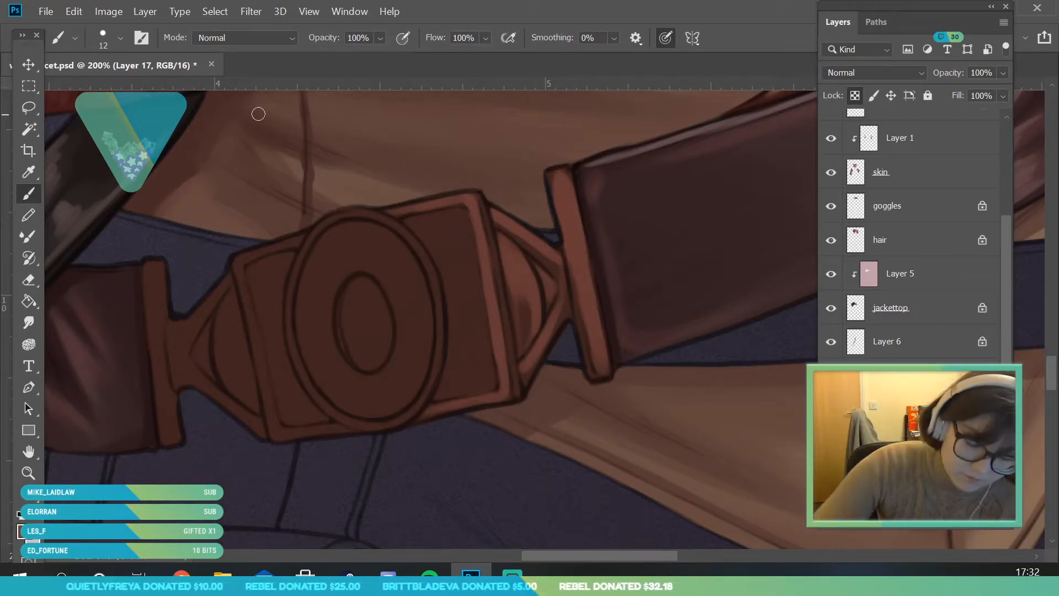
Step: With a 25-pixel brush, paint lighter brown patches on the upper and lower parts of the plate panel nearest the long belt
left_click(119, 39)
left_click_drag(101, 90, 104, 90)
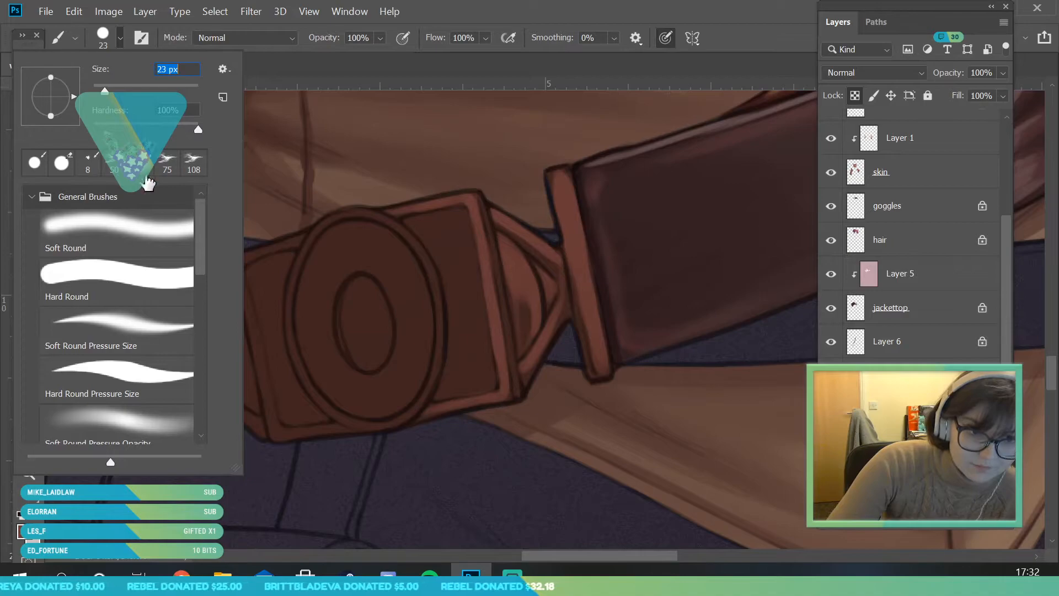
left_click(461, 375)
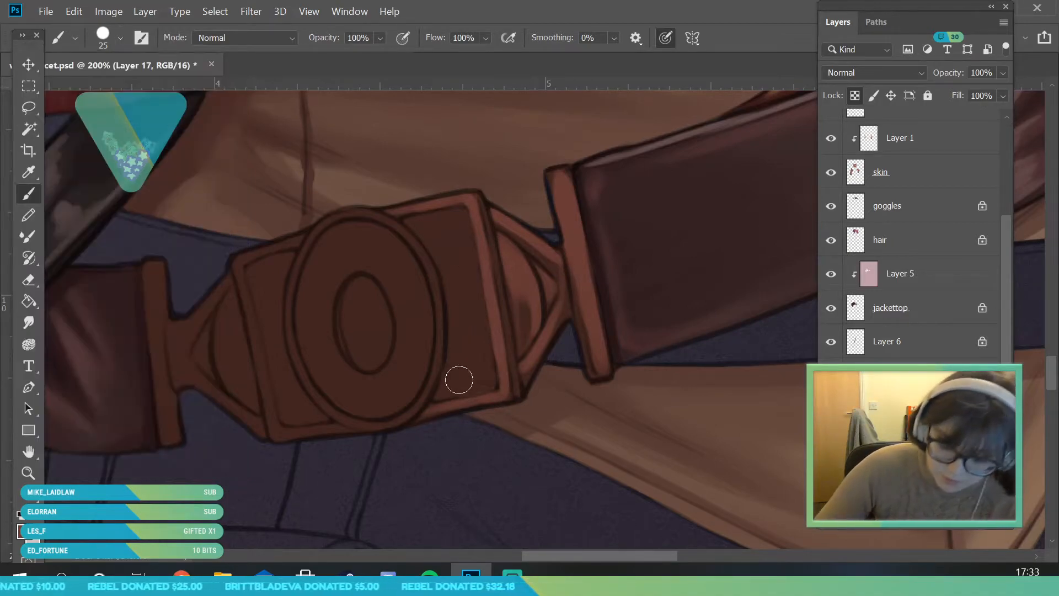
mouse_move(440, 398)
left_mouse_down()
mouse_move(455, 292)
mouse_move(444, 388)
mouse_move(488, 379)
mouse_move(469, 376)
mouse_move(464, 351)
mouse_move(473, 324)
mouse_move(488, 379)
mouse_move(478, 249)
mouse_move(458, 366)
left_mouse_up()
mouse_move(451, 315)
left_mouse_down()
mouse_move(441, 259)
mouse_move(472, 294)
left_mouse_up()
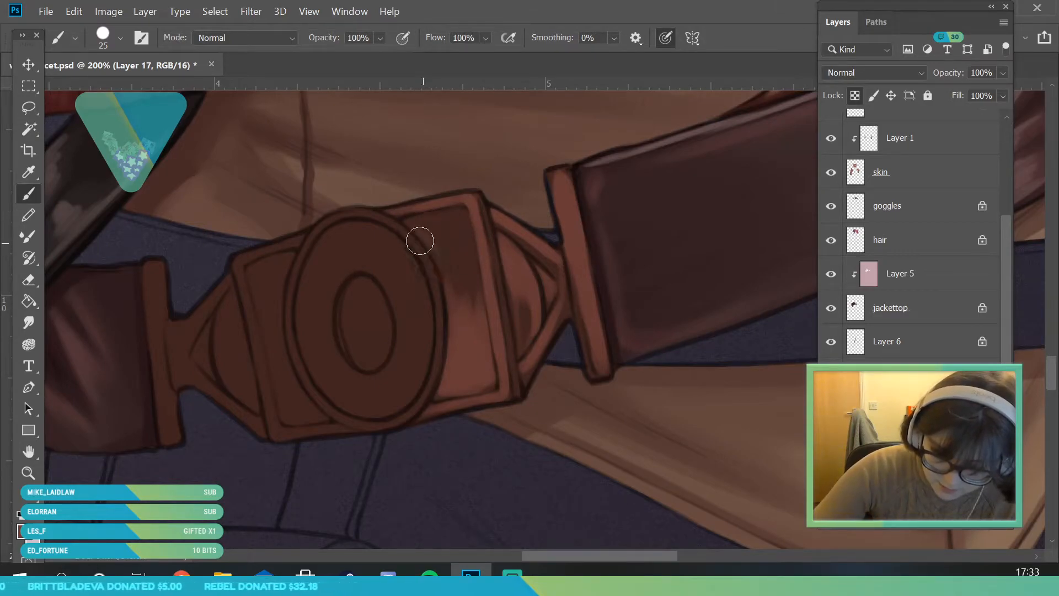
mouse_move(432, 244)
left_mouse_down()
mouse_move(456, 214)
mouse_move(477, 280)
mouse_move(464, 211)
left_mouse_up()
Step: Sample intermediate browns from the plate panel and blend the transition between its light patches and dark middle
key("i")
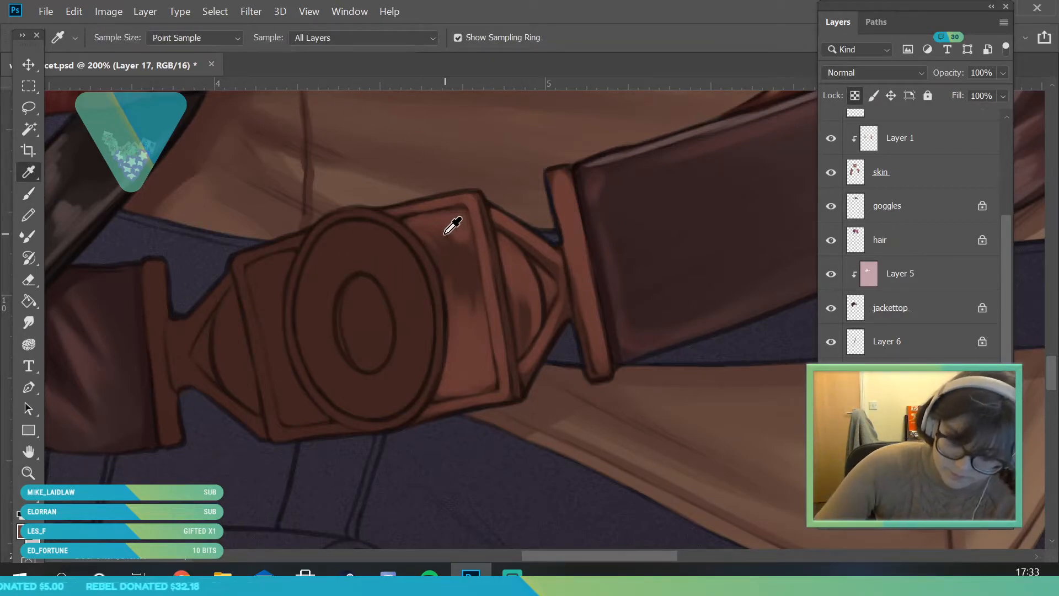
left_click(458, 219)
key("b")
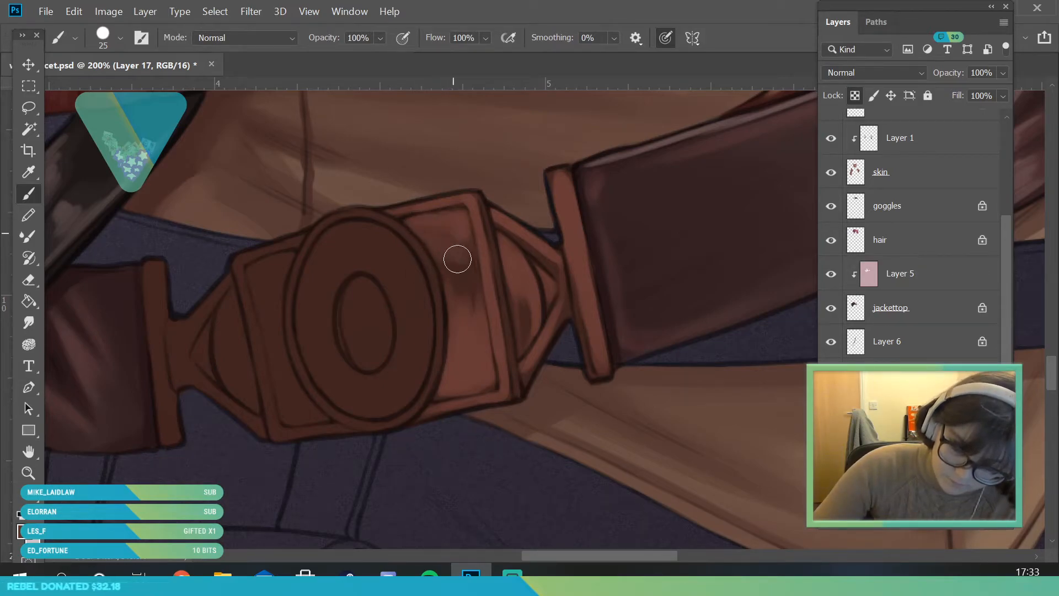
key("i")
left_click(477, 266)
key("b")
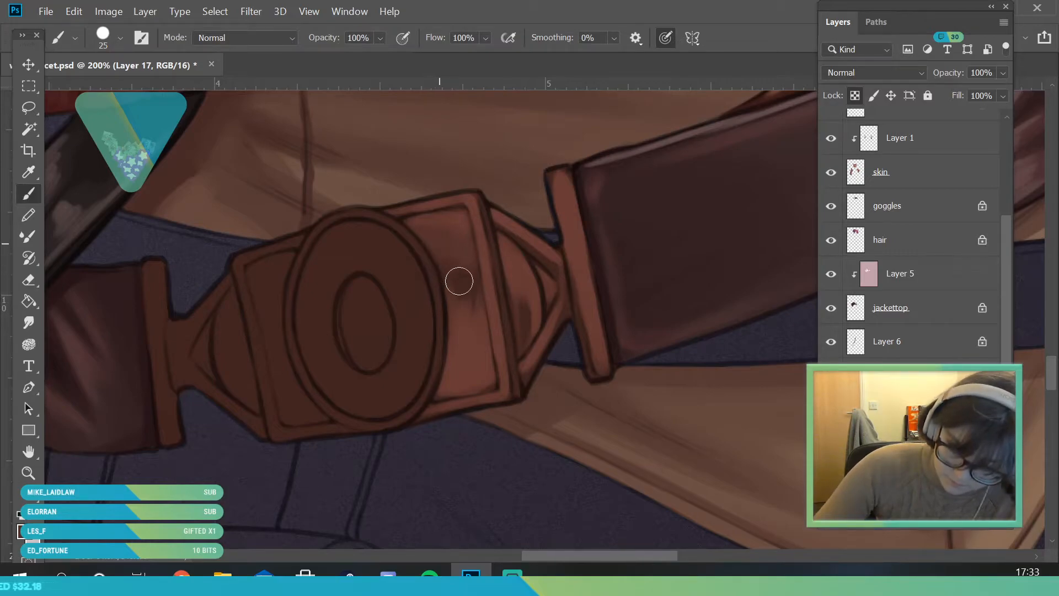
left_click(474, 286)
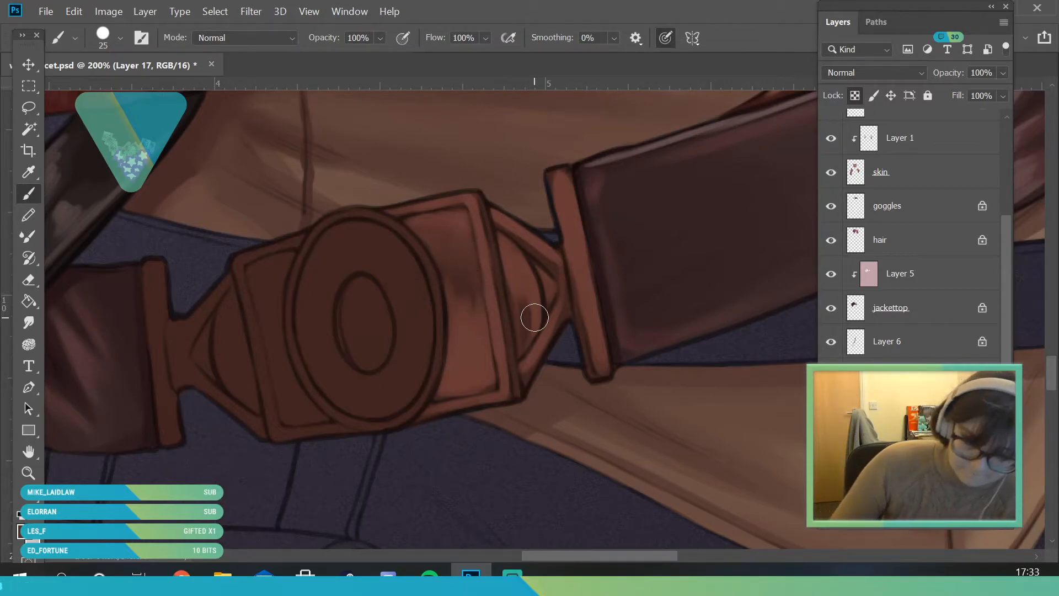
Step: Sample the lighter brown from the lower plate panel and shade the panel on the other side of the oval with it
left_click(29, 172)
left_click(474, 368)
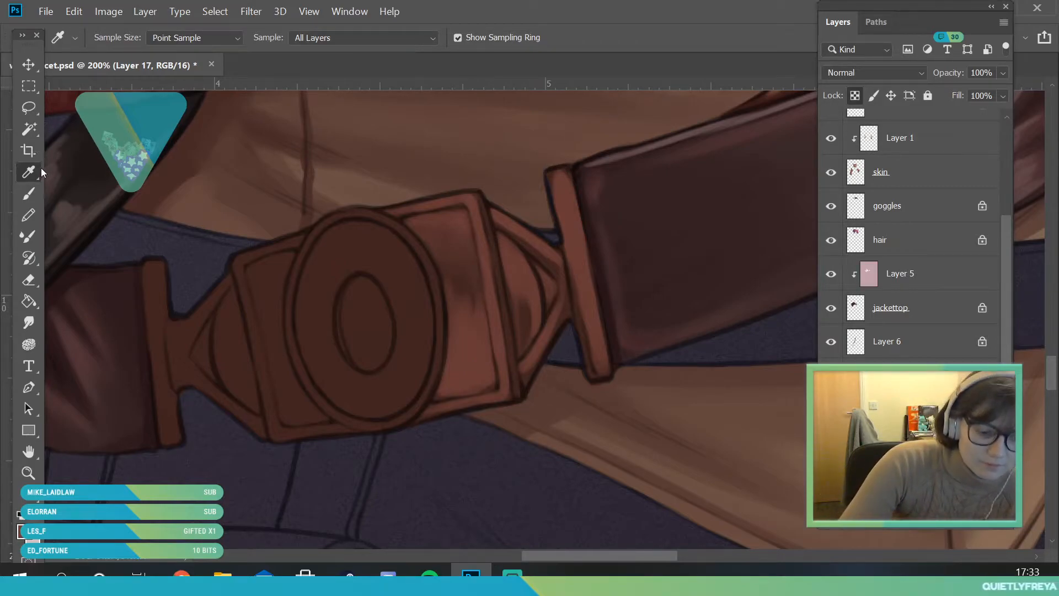
key("b")
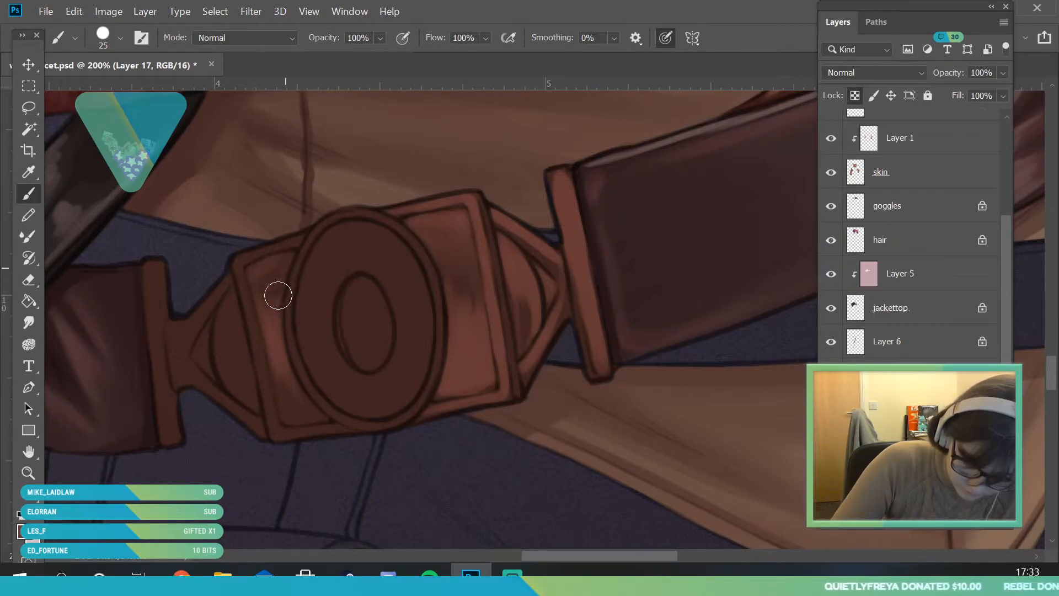
Step: With the 25-pixel brush, paint lighter brown reflections on the buckle's oval disc and its small inner oval
left_click(120, 37)
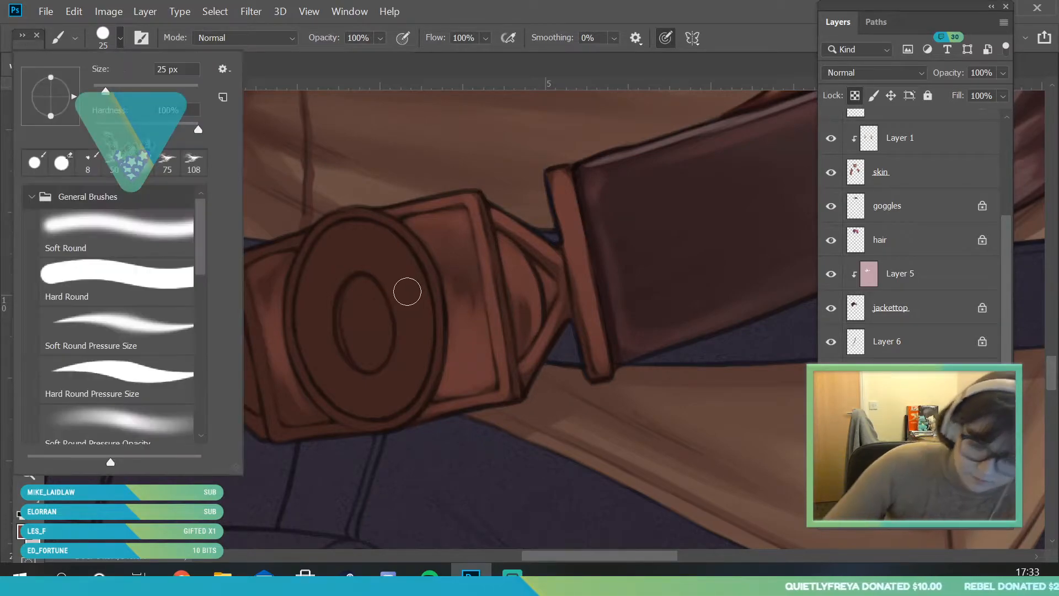
left_click(406, 293)
mouse_move(380, 274)
left_mouse_down()
mouse_move(396, 293)
mouse_move(369, 262)
mouse_move(403, 359)
mouse_move(358, 251)
mouse_move(379, 294)
mouse_move(414, 321)
mouse_move(394, 258)
mouse_move(371, 232)
mouse_move(403, 313)
left_mouse_up()
mouse_move(357, 388)
left_mouse_down()
mouse_move(323, 364)
mouse_move(341, 395)
mouse_move(356, 396)
mouse_move(318, 336)
mouse_move(310, 346)
mouse_move(353, 400)
mouse_move(310, 300)
mouse_move(369, 395)
mouse_move(340, 372)
mouse_move(355, 379)
mouse_move(331, 293)
mouse_move(321, 339)
mouse_move(401, 241)
left_mouse_up()
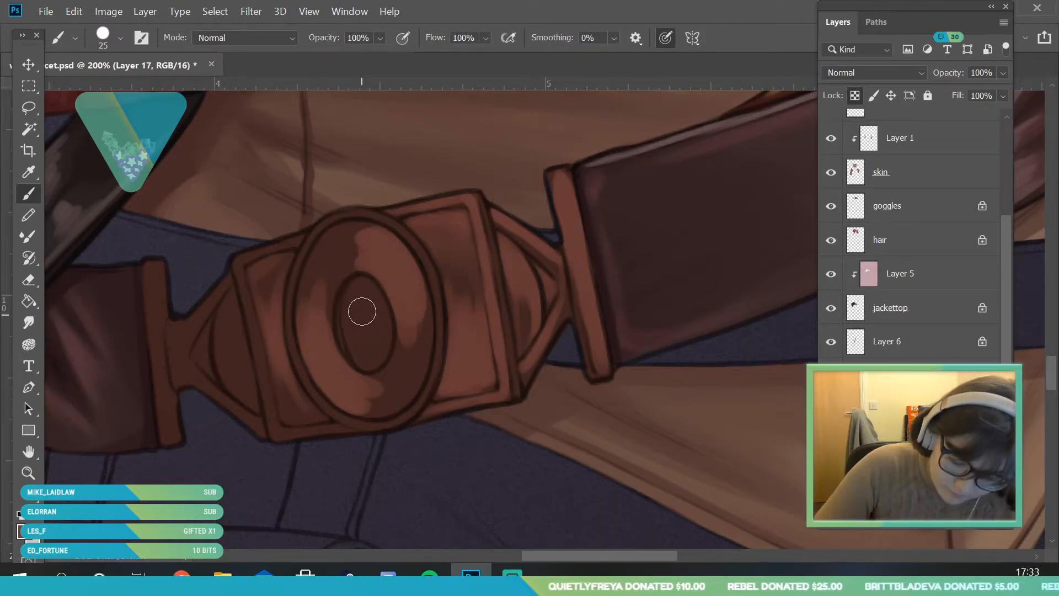
mouse_move(361, 300)
left_mouse_down()
mouse_move(393, 353)
mouse_move(396, 344)
mouse_move(363, 341)
mouse_move(353, 327)
mouse_move(369, 355)
left_mouse_up()
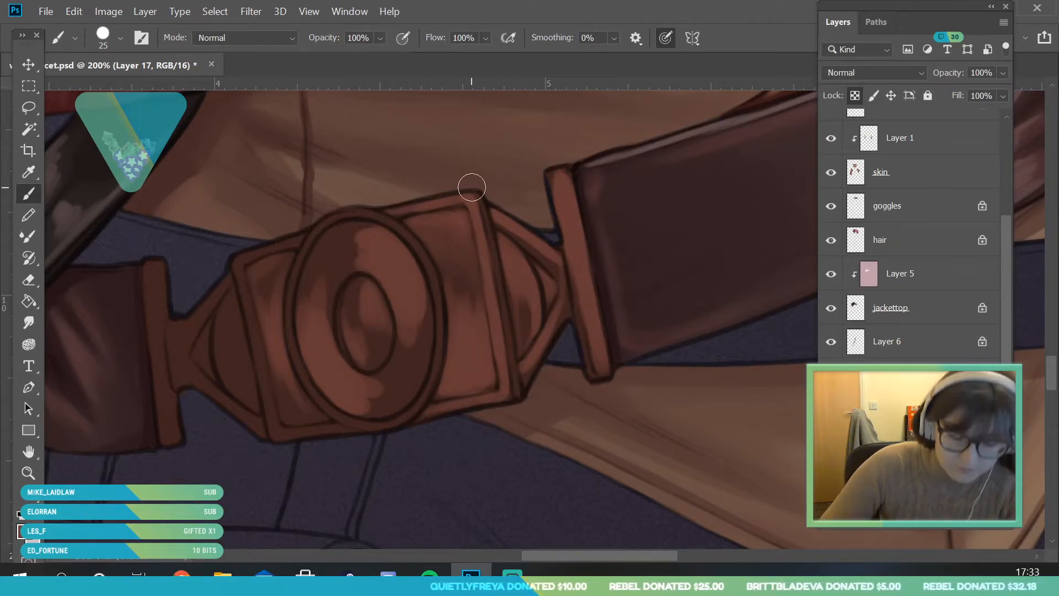
Step: Set the brush size to 14 pixels and paint the lighter brown around the rim of the buckle's oval
left_click(120, 37)
type("14")
key("Return")
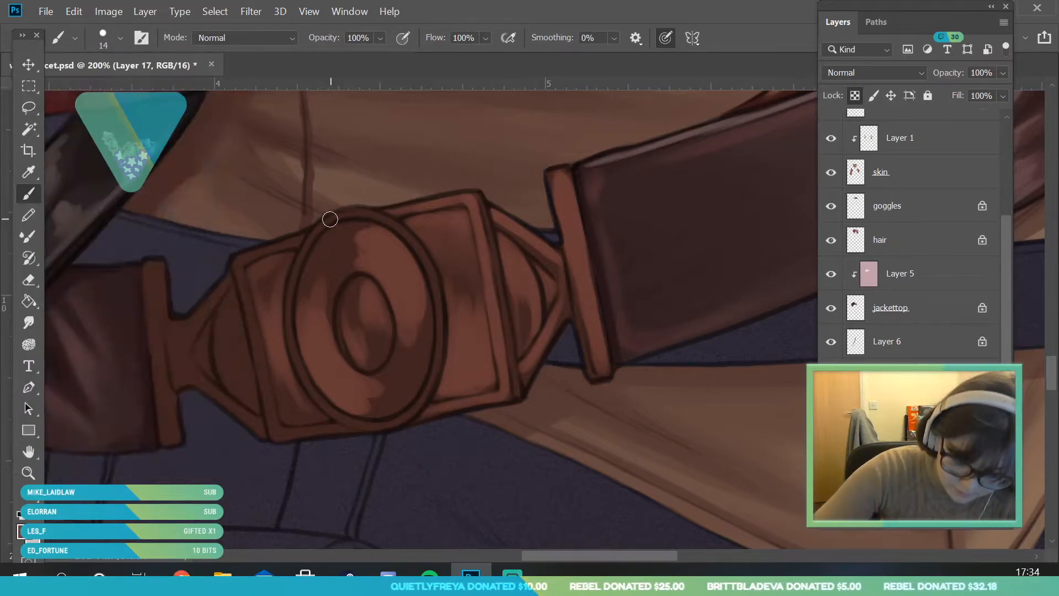
mouse_move(344, 224)
left_mouse_down()
mouse_move(397, 230)
mouse_move(353, 211)
mouse_move(414, 274)
mouse_move(408, 243)
mouse_move(428, 272)
mouse_move(406, 233)
mouse_move(427, 346)
mouse_move(424, 262)
mouse_move(436, 378)
mouse_move(413, 390)
left_mouse_up()
mouse_move(375, 429)
left_mouse_down()
mouse_move(297, 360)
mouse_move(316, 394)
mouse_move(295, 270)
left_mouse_up()
left_click_drag(296, 350, 295, 267)
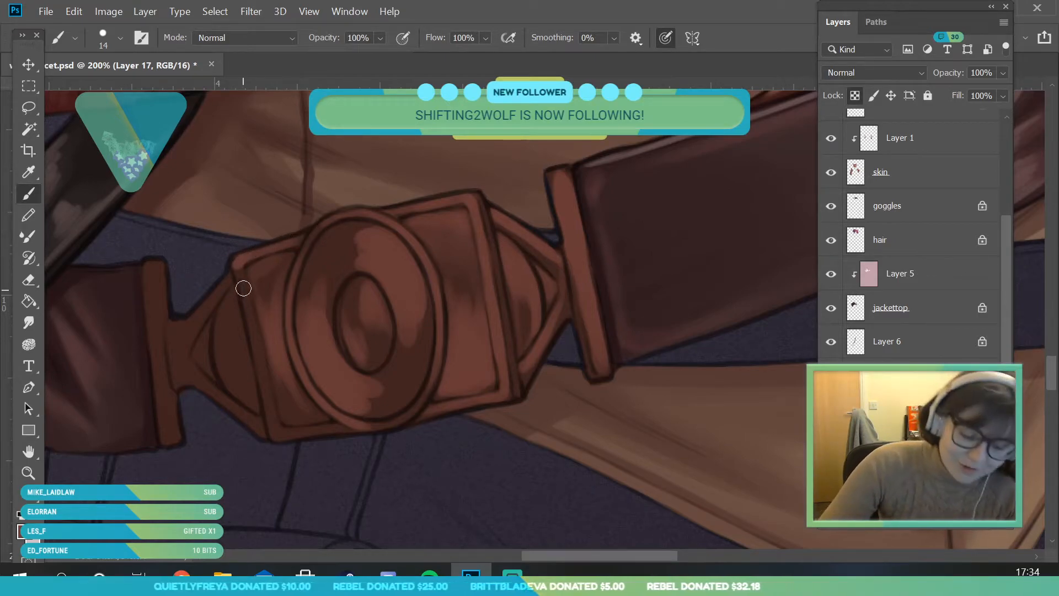
Step: Lighten the plate's frame and the struts nearest the short belt piece, reducing the brush to 9 pixels for the thin parts
left_click_drag(236, 254, 264, 387)
left_click(100, 45)
left_click_drag(101, 86, 95, 87)
mouse_move(248, 293)
left_mouse_down()
mouse_move(267, 402)
mouse_move(286, 427)
mouse_move(358, 428)
left_mouse_up()
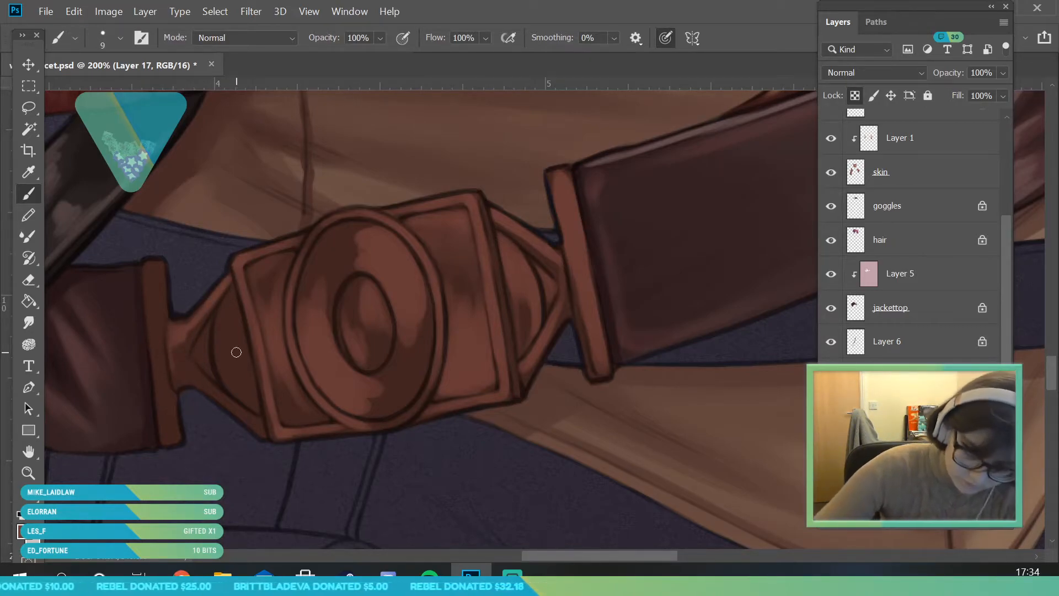
left_click_drag(197, 375, 261, 427)
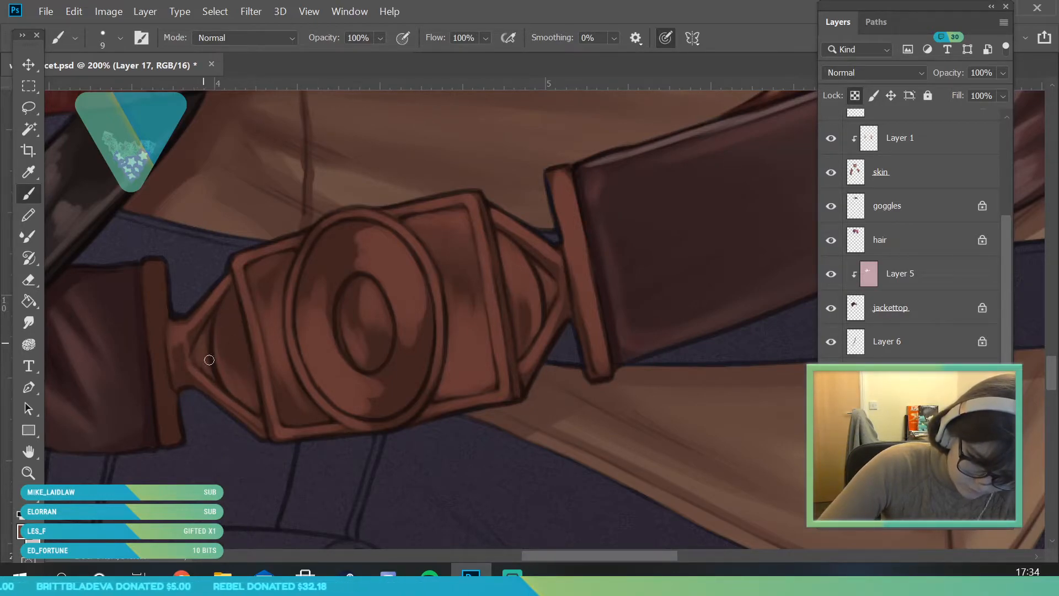
Step: Lighten the buckle's end bar beside the short belt piece and touch up the plate's frame facing the long strap
left_click_drag(152, 263, 173, 433)
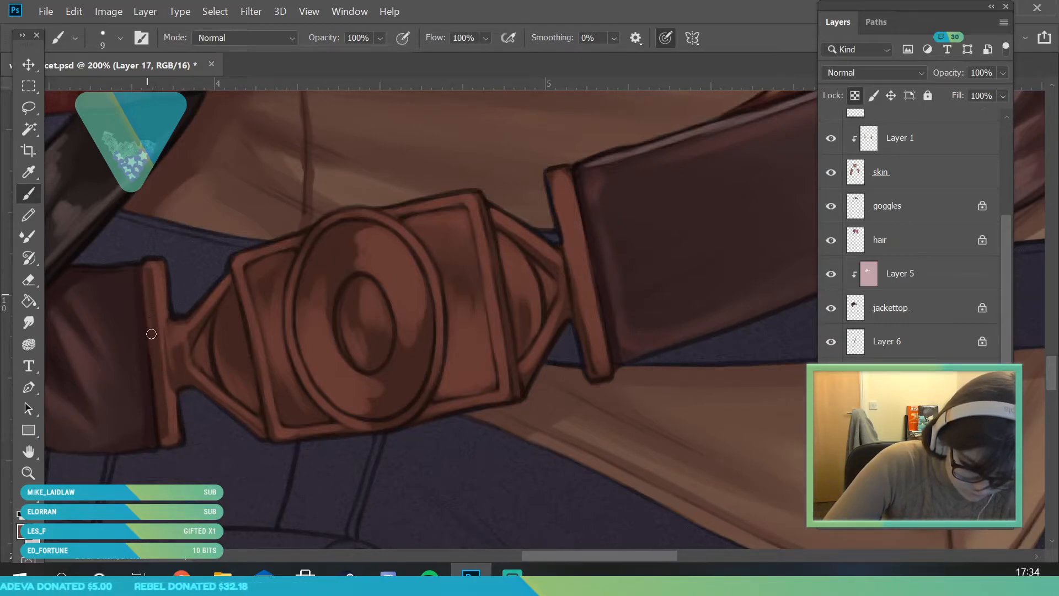
key("z")
left_click_drag(260, 326, 193, 375)
left_click_drag(359, 362, 322, 430)
left_click_drag(317, 298, 319, 503)
left_click_drag(299, 441, 327, 522)
key("i")
key("b")
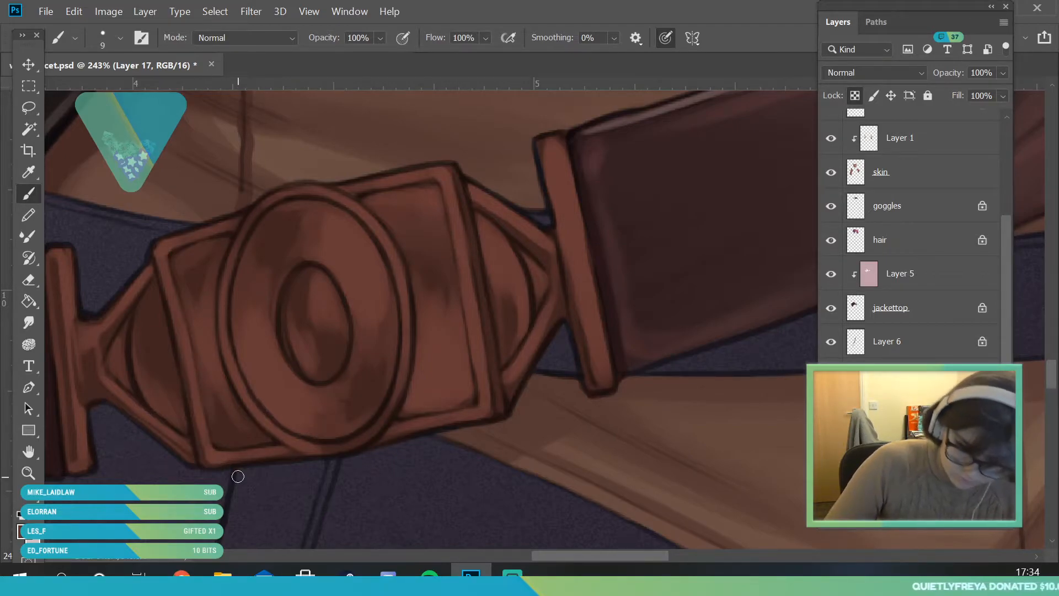
left_click_drag(469, 216, 483, 295)
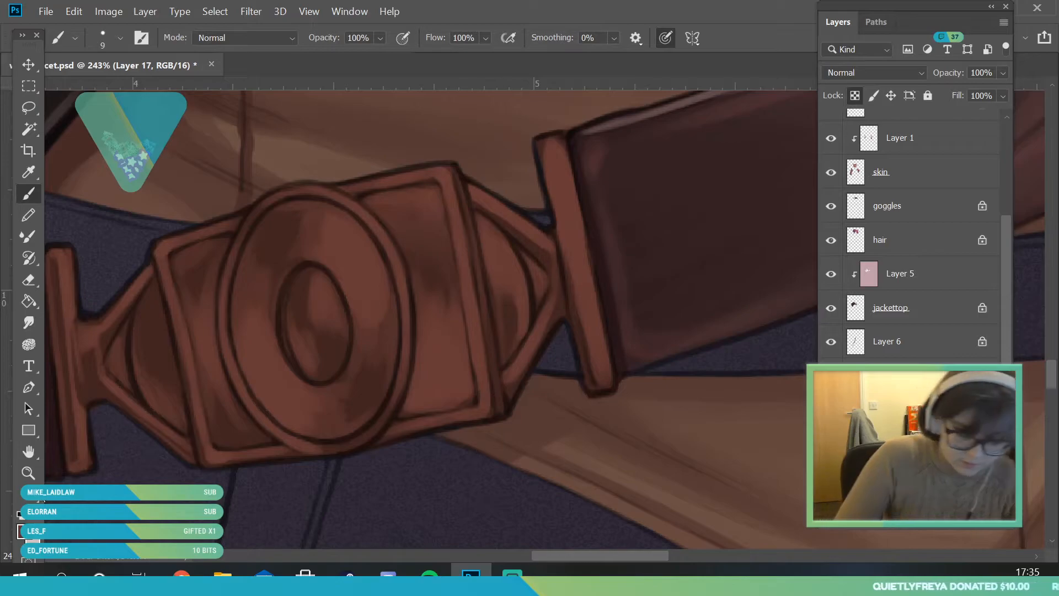
Step: Activate the shines layer, sample the buckle's reddish brown and turn it into a lighter orange-brown, #9c614c
left_click(32, 473)
left_click_drag(296, 363, 358, 360)
left_click_drag(1008, 219, 936, 142)
left_click(936, 135)
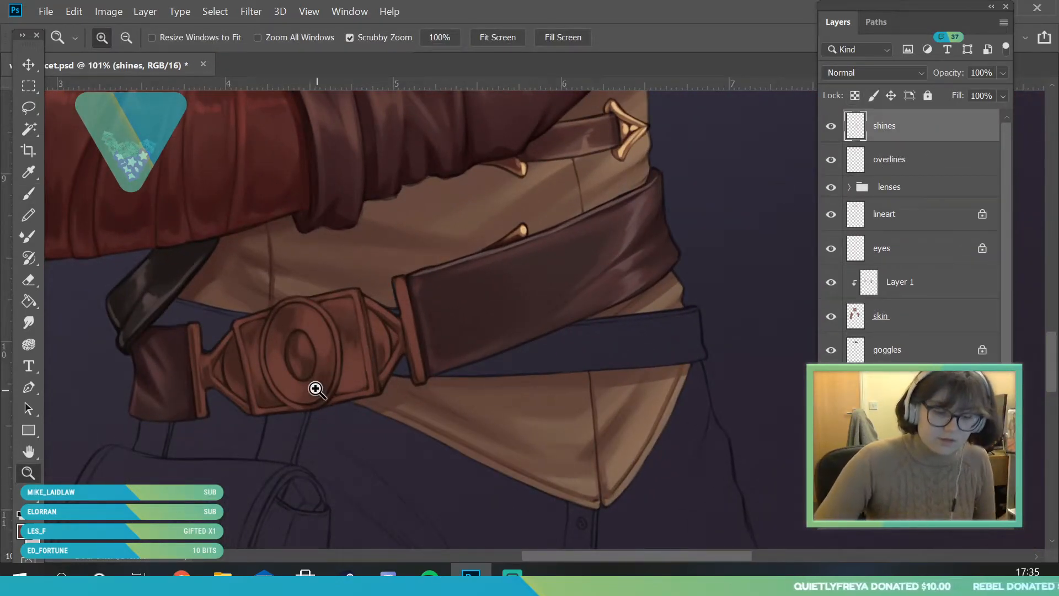
left_click_drag(317, 391, 352, 469)
left_click(37, 177)
left_click(320, 259)
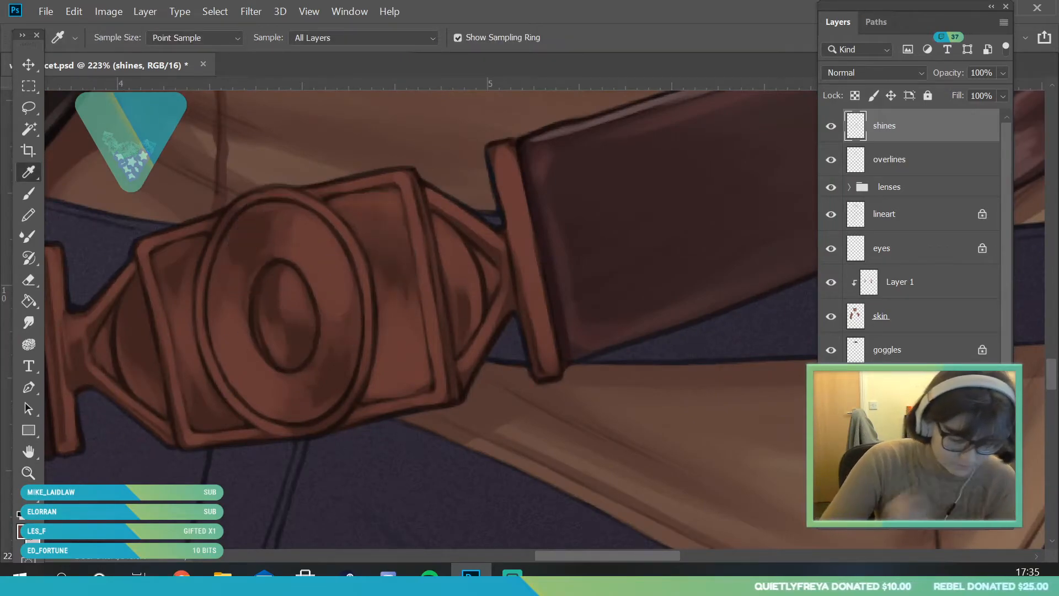
left_click(26, 536)
left_click_drag(783, 309, 782, 302)
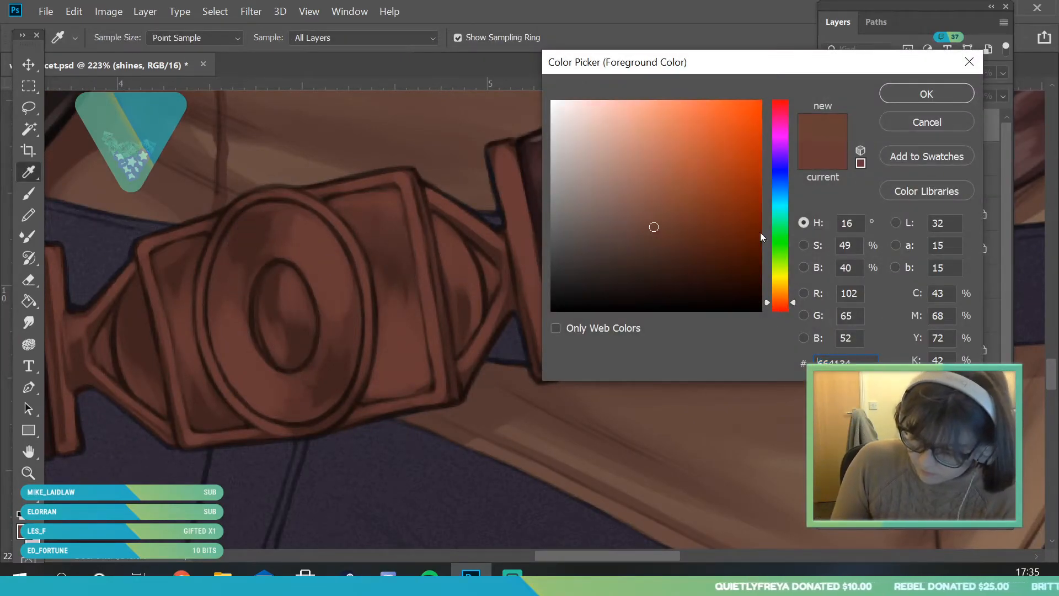
left_click_drag(665, 194, 658, 182)
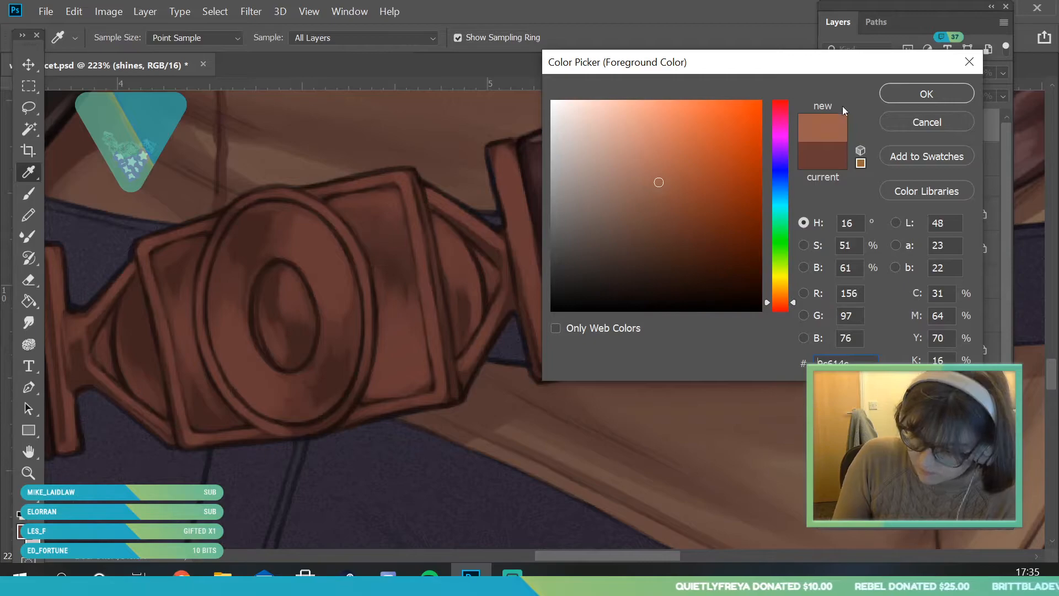
left_click(896, 96)
Step: With the 9-pixel brush, paint orange-brown highlights along the buckle's end bar beside the long strap
left_click(28, 473)
left_click_drag(297, 401, 254, 446)
left_click(253, 447)
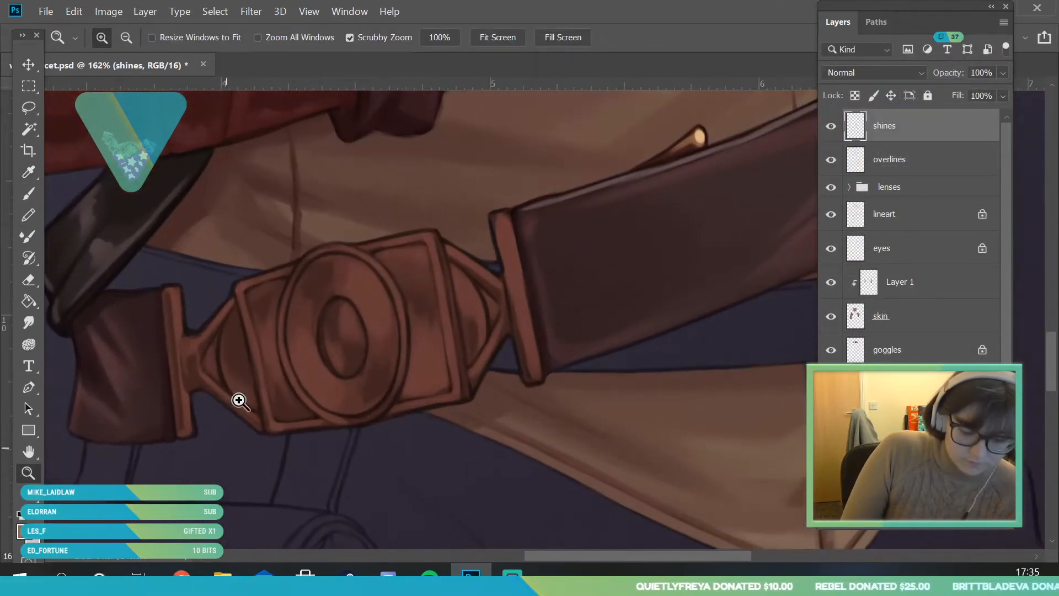
key("b")
left_click_drag(501, 216, 539, 374)
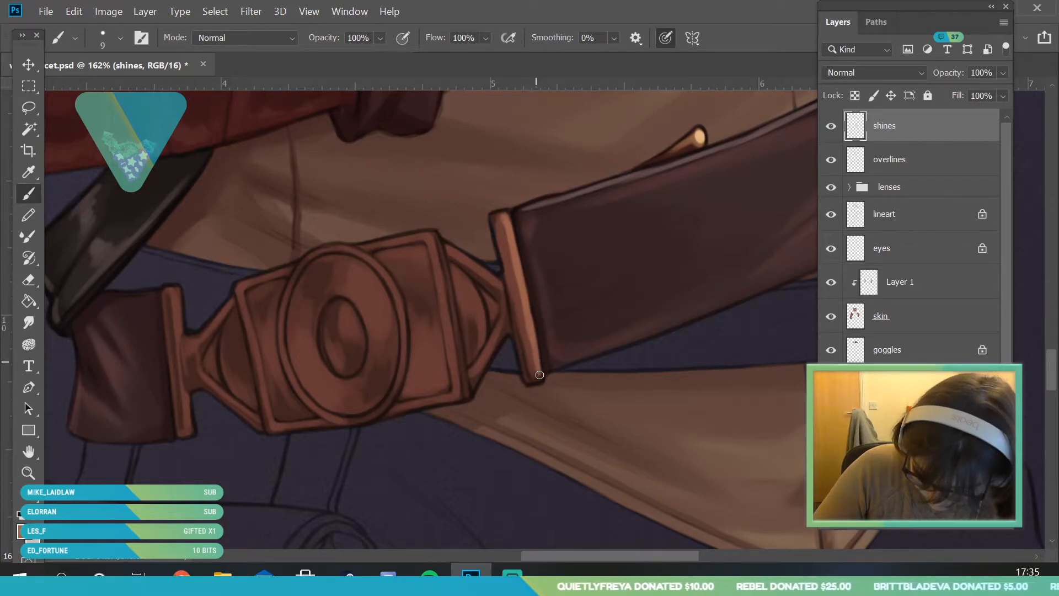
left_click_drag(499, 219, 535, 380)
Step: Set the brush size to 7 pixels and highlight the struts and curved inset nearest the long strap
left_click(112, 43)
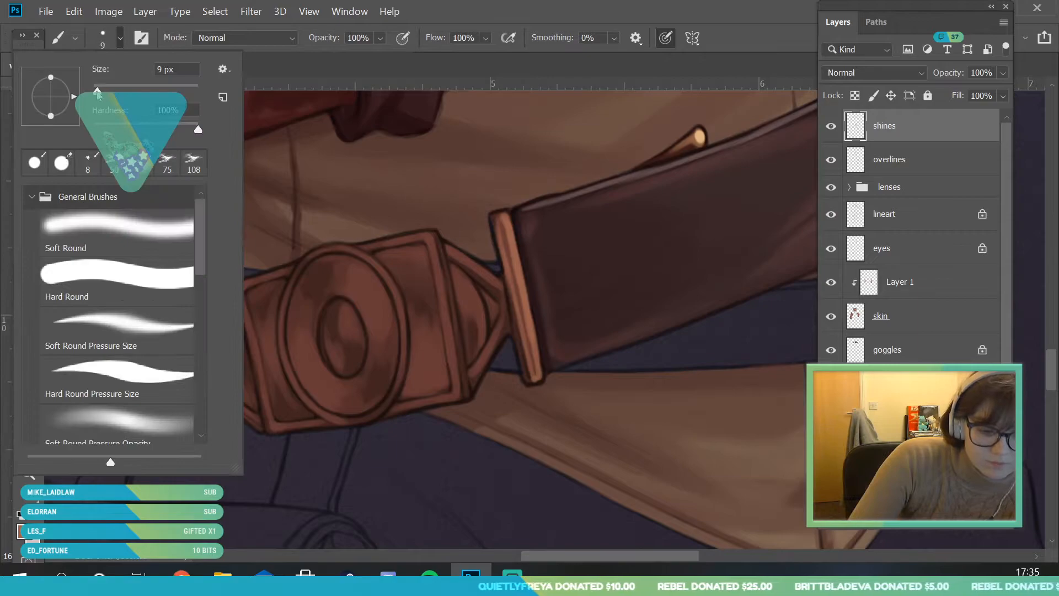
type("7")
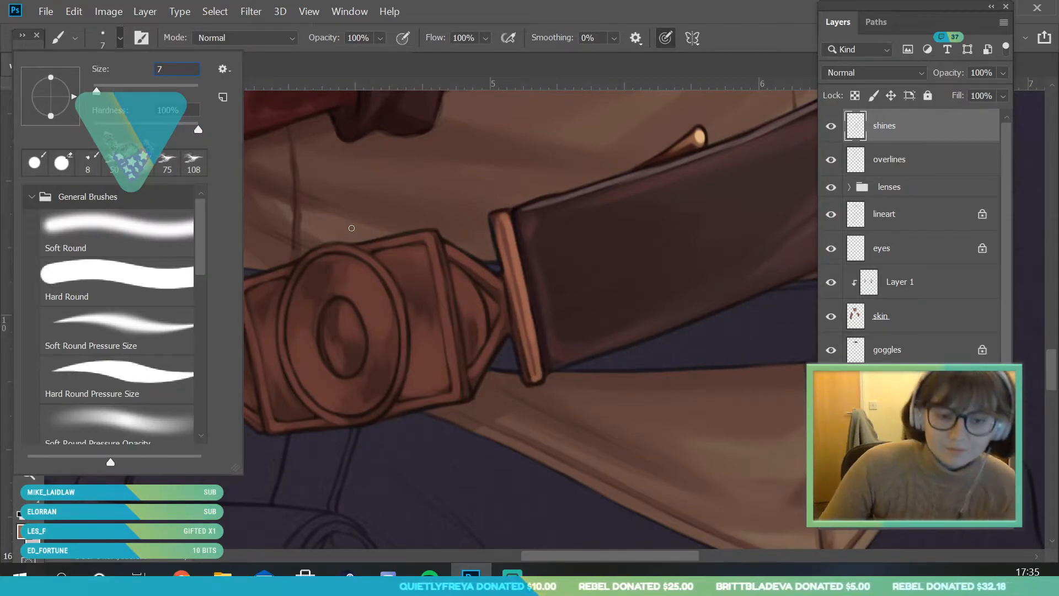
key("Return")
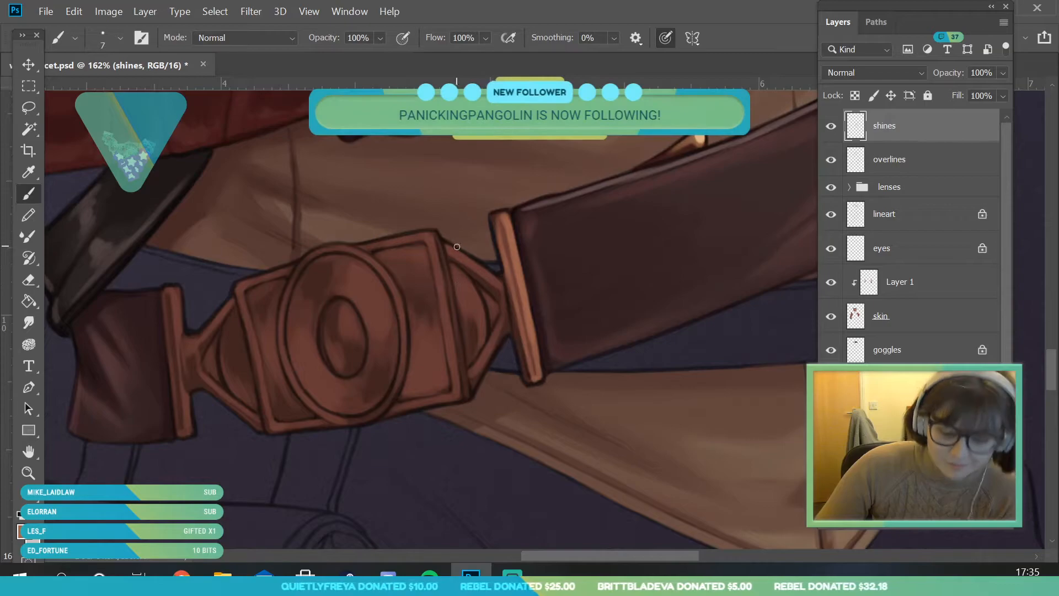
mouse_move(445, 249)
left_mouse_down()
mouse_move(496, 282)
mouse_move(446, 256)
mouse_move(498, 304)
left_mouse_up()
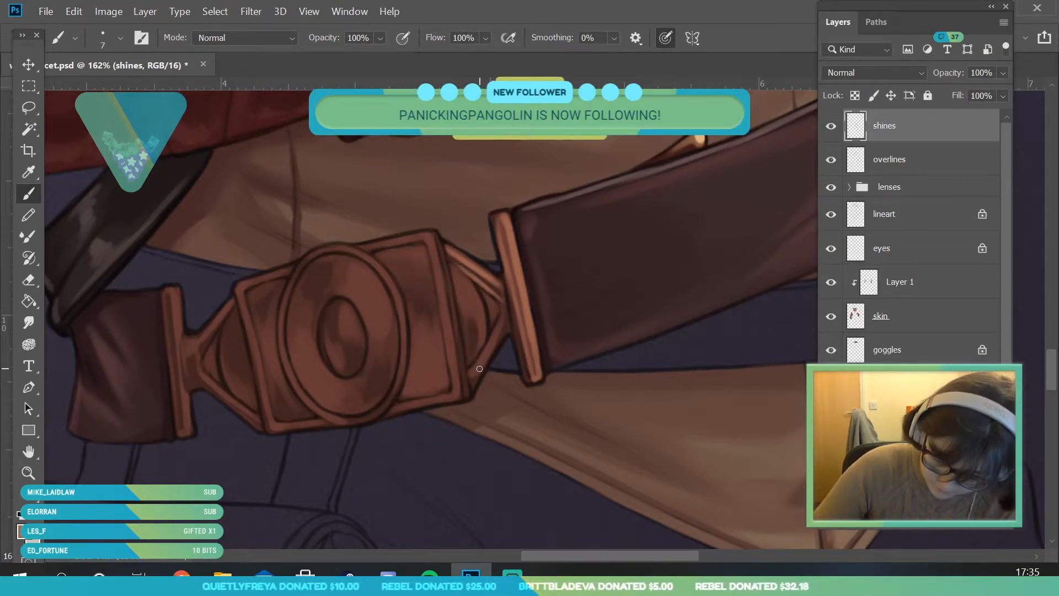
left_click_drag(478, 367, 495, 336)
left_click_drag(473, 380, 504, 336)
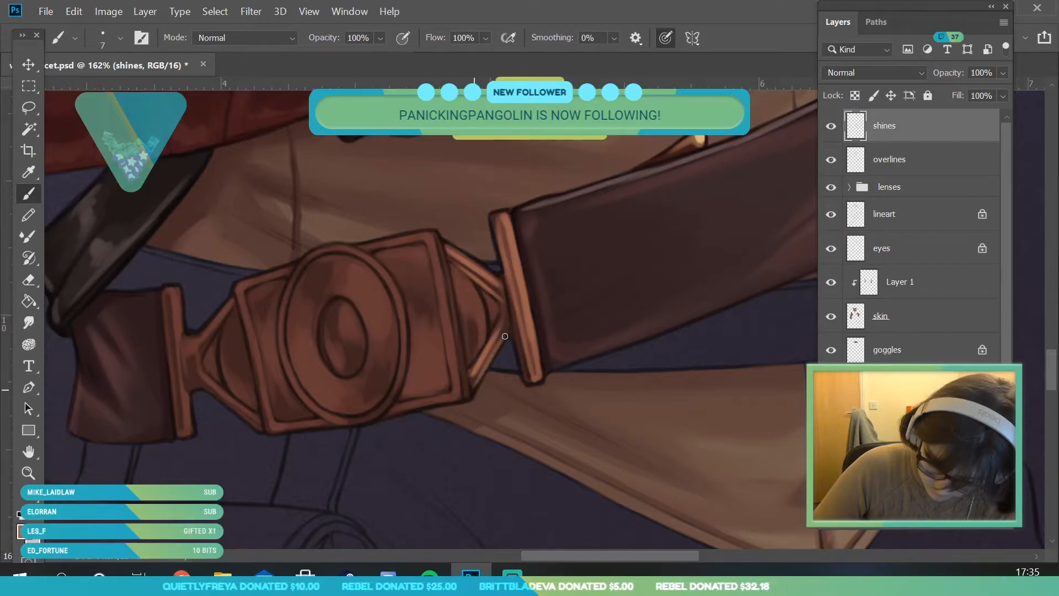
left_click_drag(452, 265, 474, 295)
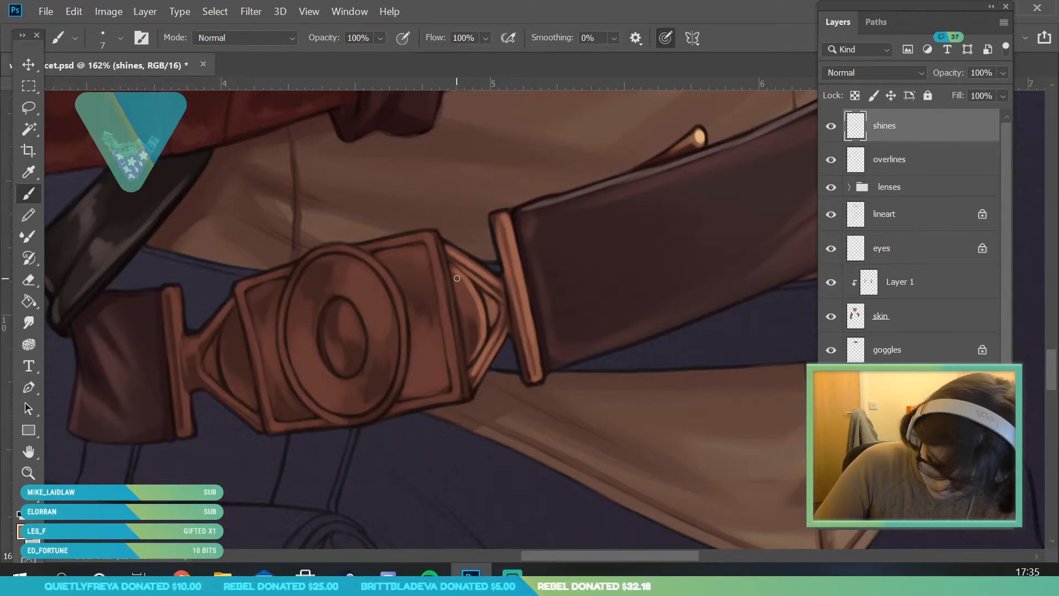
left_click_drag(456, 274, 481, 316)
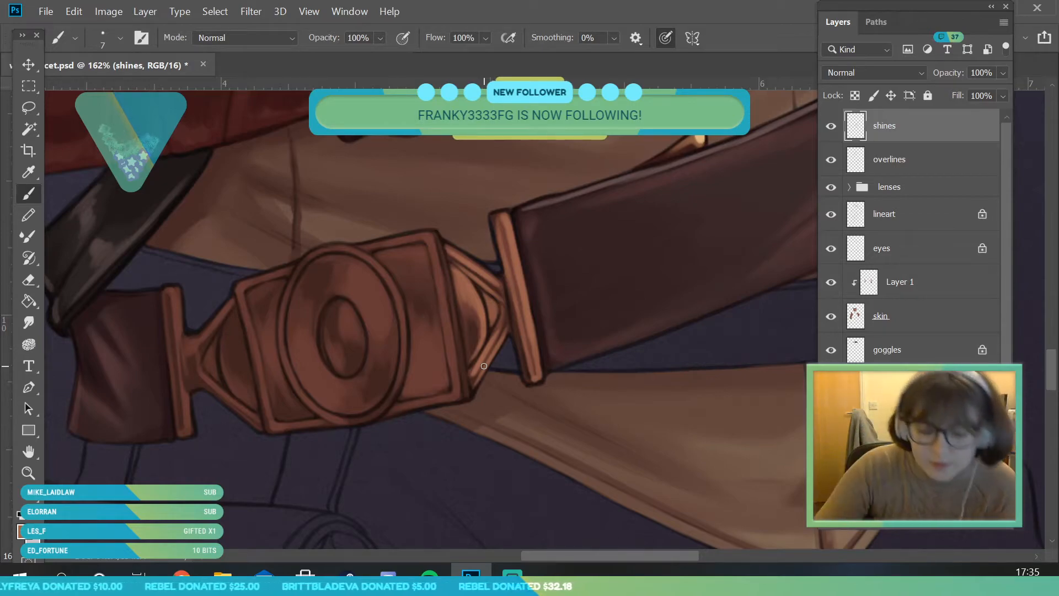
Step: Highlight the plate's frame along the side facing the long strap and its adjoining upper and lower edges
left_click_drag(438, 238, 450, 288)
left_click_drag(444, 249, 458, 353)
left_click_drag(452, 304, 470, 400)
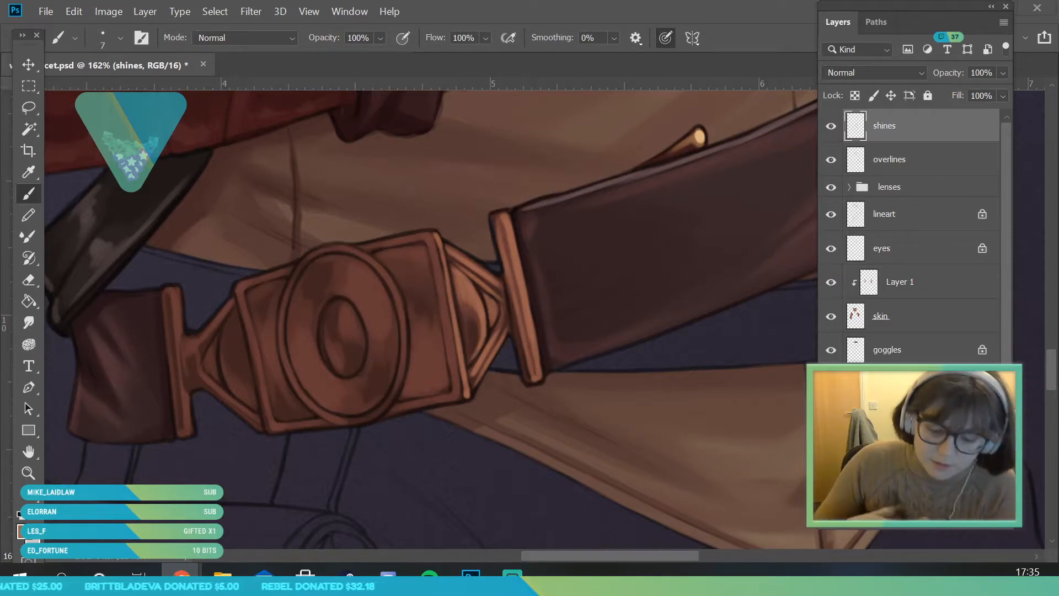
left_click(417, 226)
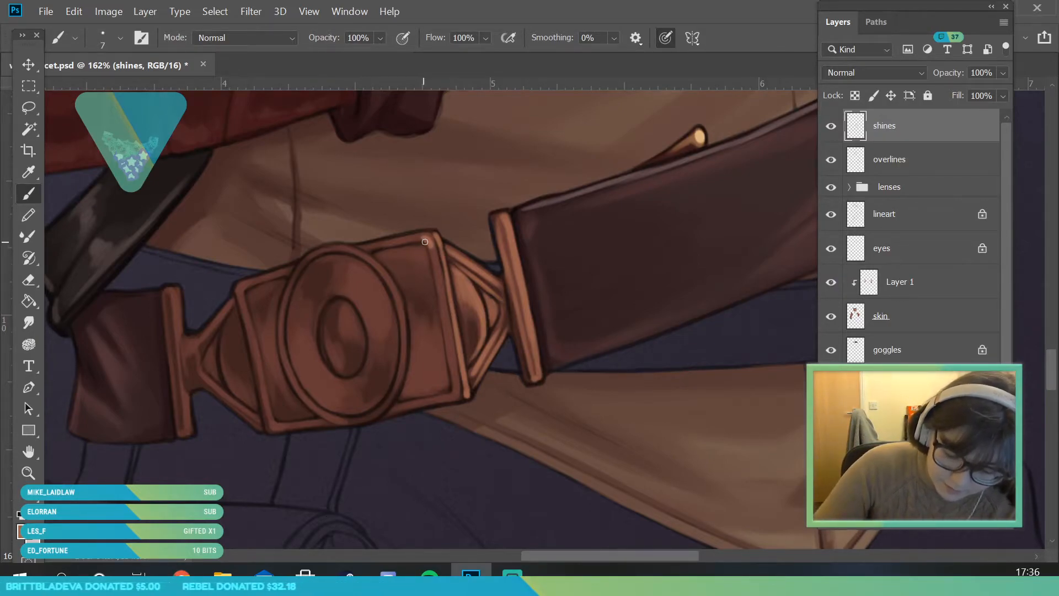
mouse_move(435, 252)
left_mouse_down()
mouse_move(447, 327)
mouse_move(437, 242)
mouse_move(459, 369)
left_mouse_up()
left_click_drag(439, 301, 454, 378)
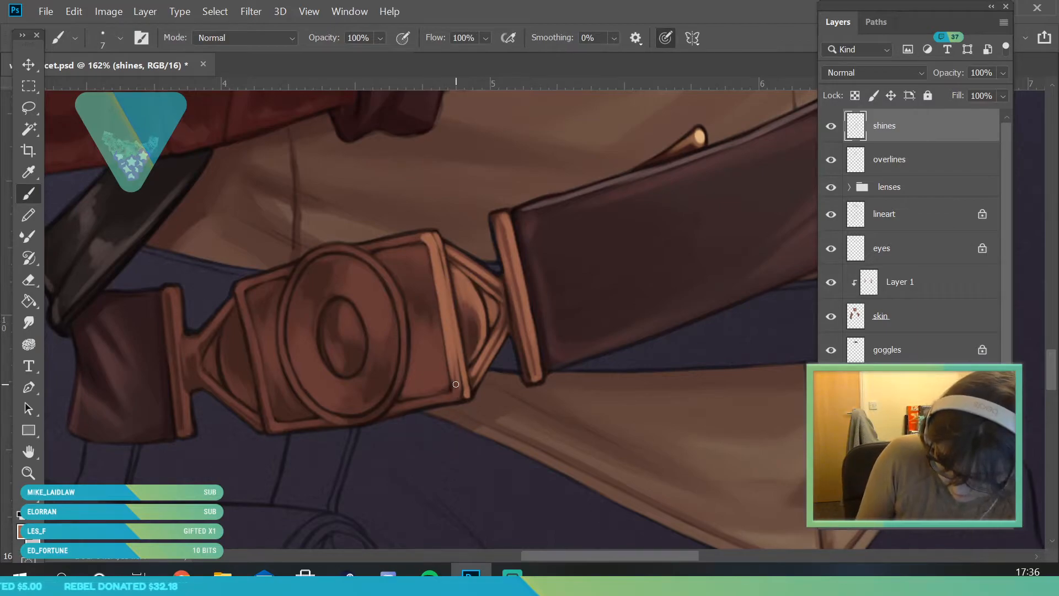
left_click_drag(403, 405, 459, 398)
left_click_drag(369, 248, 427, 238)
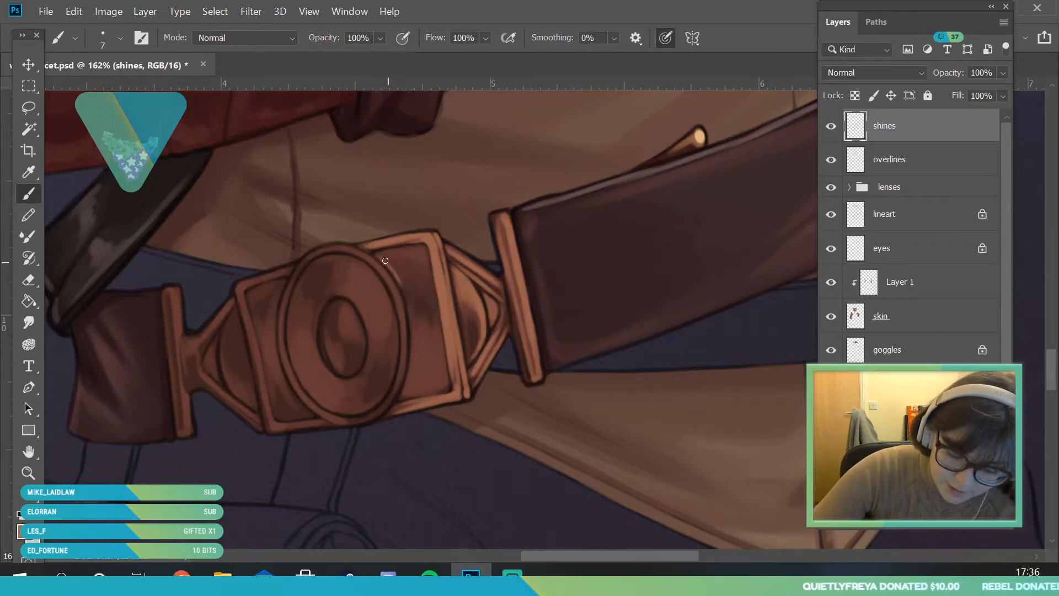
Step: Set the brush size to 14 pixels and paint highlights on the plate panel between the oval and the long strap
left_click(120, 37)
left_click(101, 90)
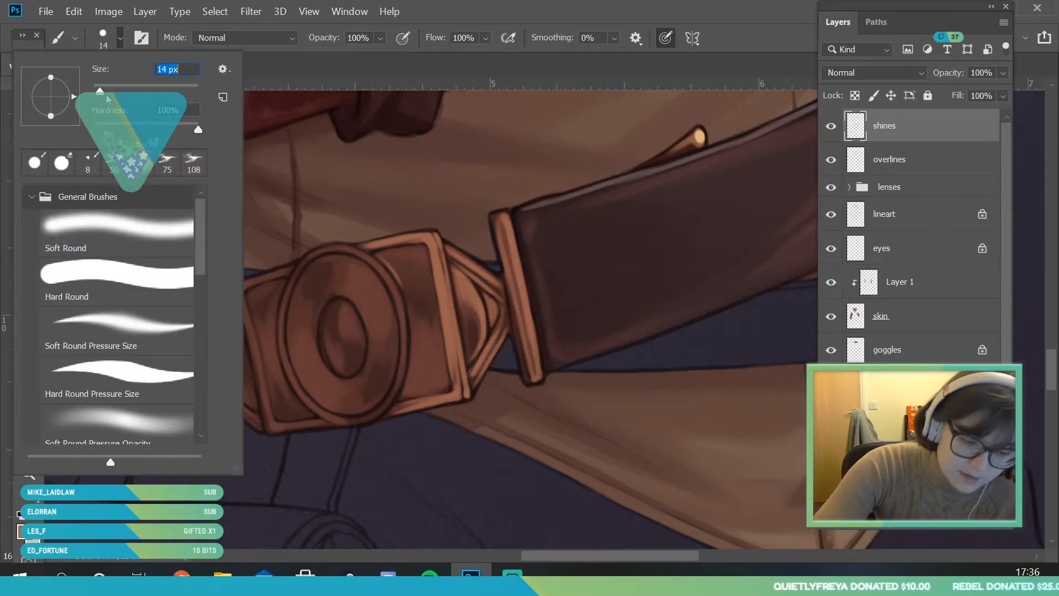
left_click(397, 274)
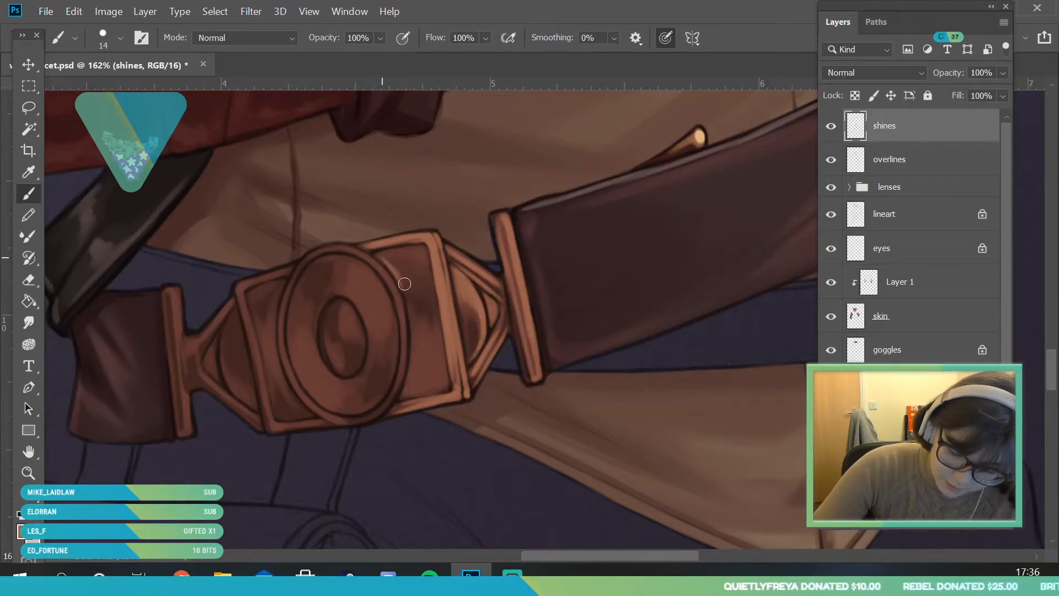
mouse_move(408, 278)
left_mouse_down()
mouse_move(417, 257)
mouse_move(424, 272)
left_mouse_up()
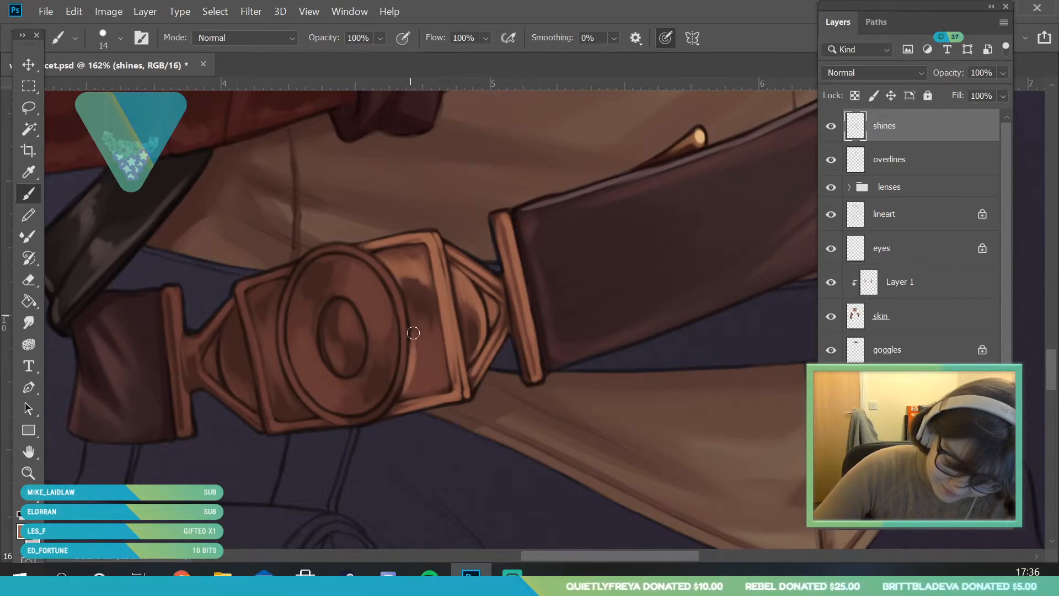
mouse_move(416, 363)
left_mouse_down()
mouse_move(426, 335)
mouse_move(441, 366)
left_mouse_up()
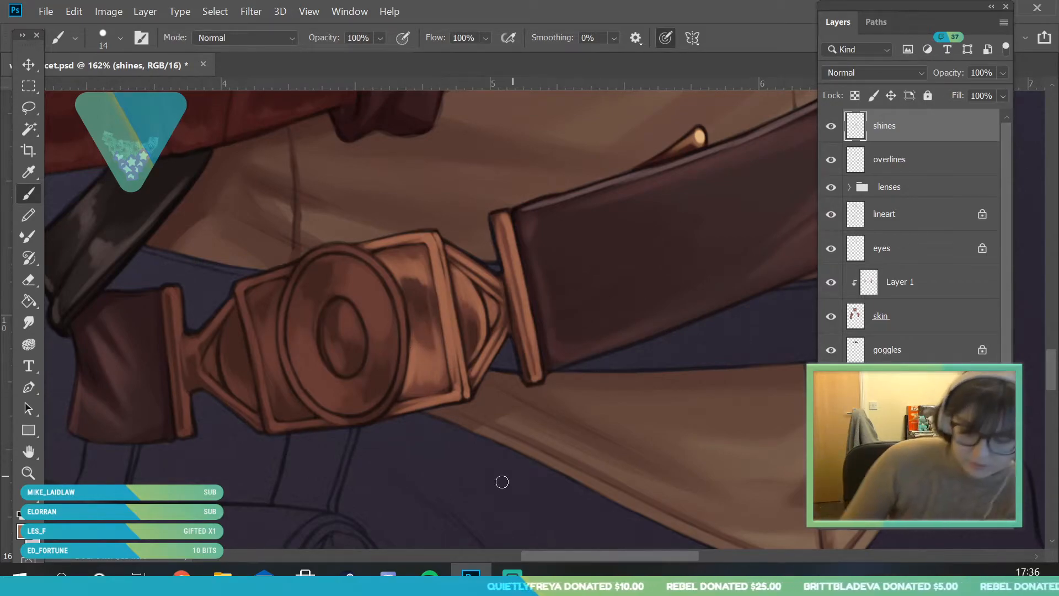
Step: Paint orange-brown metallic highlights on the buckle's oval disc and its small inner oval with the 14-pixel brush
left_click(26, 471)
left_click_drag(227, 394, 154, 501)
mouse_move(246, 392)
left_mouse_down()
mouse_move(251, 414)
mouse_move(307, 357)
left_mouse_up()
key("b")
mouse_move(253, 272)
left_mouse_down()
mouse_move(291, 300)
mouse_move(262, 269)
mouse_move(295, 371)
mouse_move(276, 279)
mouse_move(304, 344)
mouse_move(313, 313)
mouse_move(303, 277)
mouse_move(270, 236)
mouse_move(317, 329)
mouse_move(325, 312)
mouse_move(303, 260)
mouse_move(312, 326)
mouse_move(303, 413)
mouse_move(262, 233)
mouse_move(223, 236)
mouse_move(274, 231)
mouse_move(230, 228)
mouse_move(331, 322)
mouse_move(225, 396)
mouse_move(264, 404)
mouse_move(218, 341)
mouse_move(233, 390)
mouse_move(218, 339)
mouse_move(275, 393)
mouse_move(223, 381)
mouse_move(235, 371)
mouse_move(246, 416)
mouse_move(273, 438)
mouse_move(212, 411)
mouse_move(269, 441)
mouse_move(187, 356)
mouse_move(230, 427)
mouse_move(198, 350)
mouse_move(182, 342)
mouse_move(202, 385)
mouse_move(204, 265)
left_mouse_up()
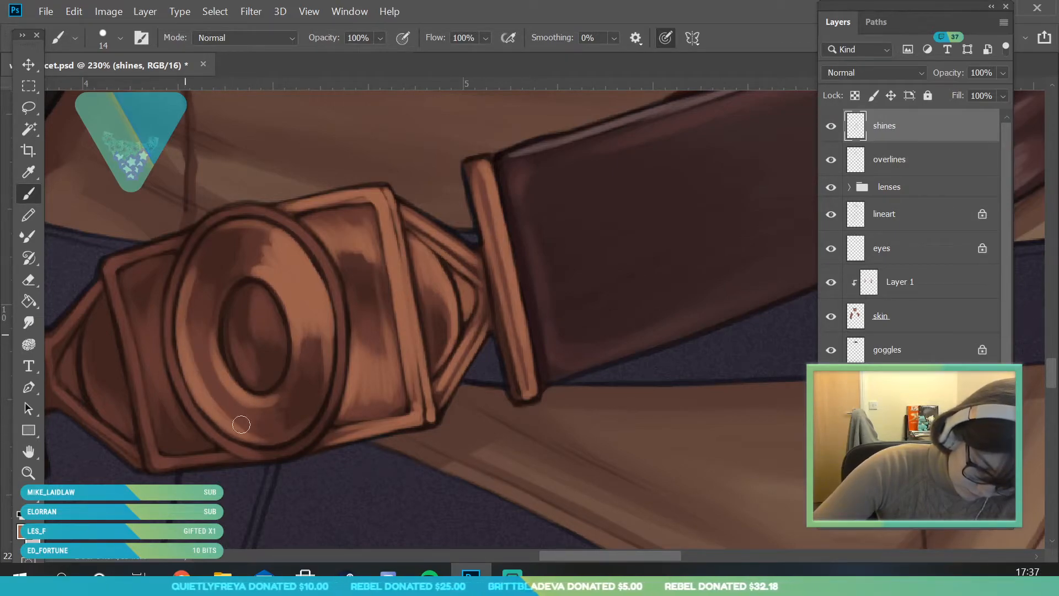
mouse_move(190, 345)
left_mouse_down()
mouse_move(246, 420)
mouse_move(211, 365)
mouse_move(210, 351)
mouse_move(247, 405)
mouse_move(229, 333)
left_mouse_up()
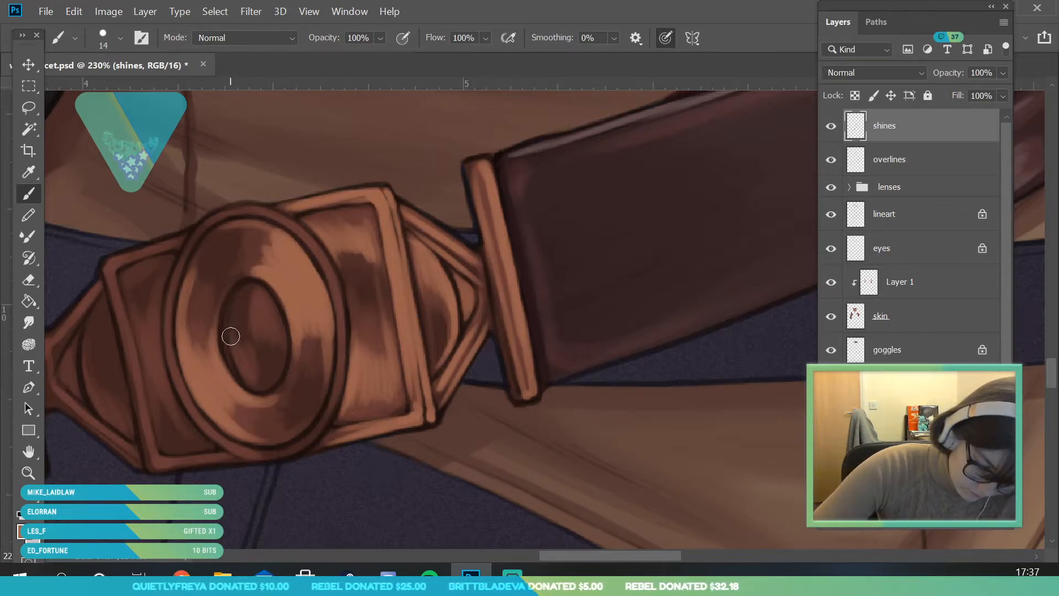
mouse_move(246, 381)
left_mouse_down()
mouse_move(244, 341)
mouse_move(248, 355)
mouse_move(263, 318)
mouse_move(255, 291)
mouse_move(282, 378)
left_mouse_up()
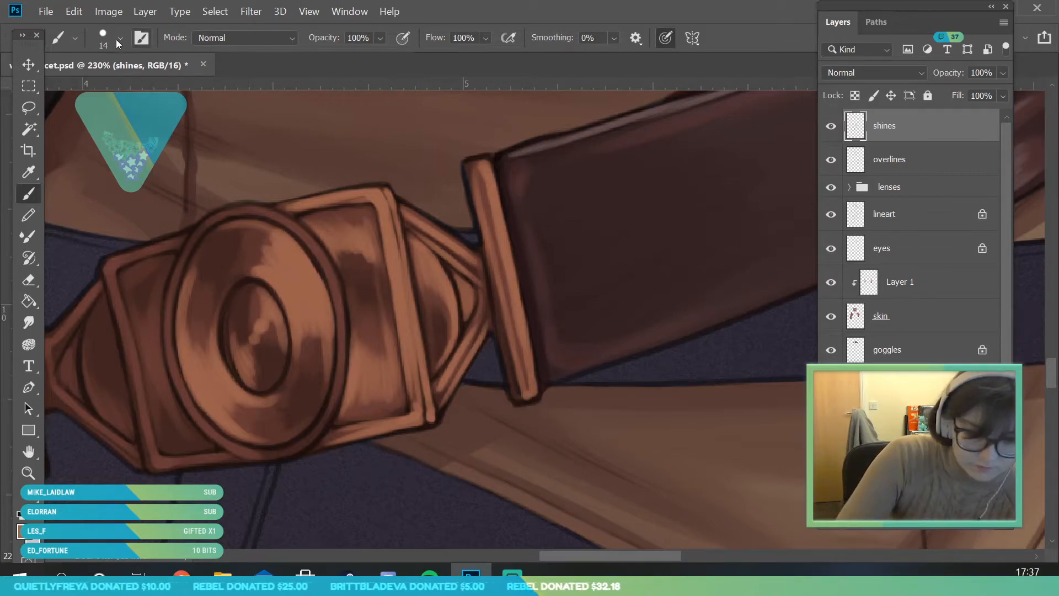
Step: Set the brush size to 7 pixels and paint highlights around the rim of the buckle's oval
right_click(98, 90)
left_click_drag(99, 90, 96, 90)
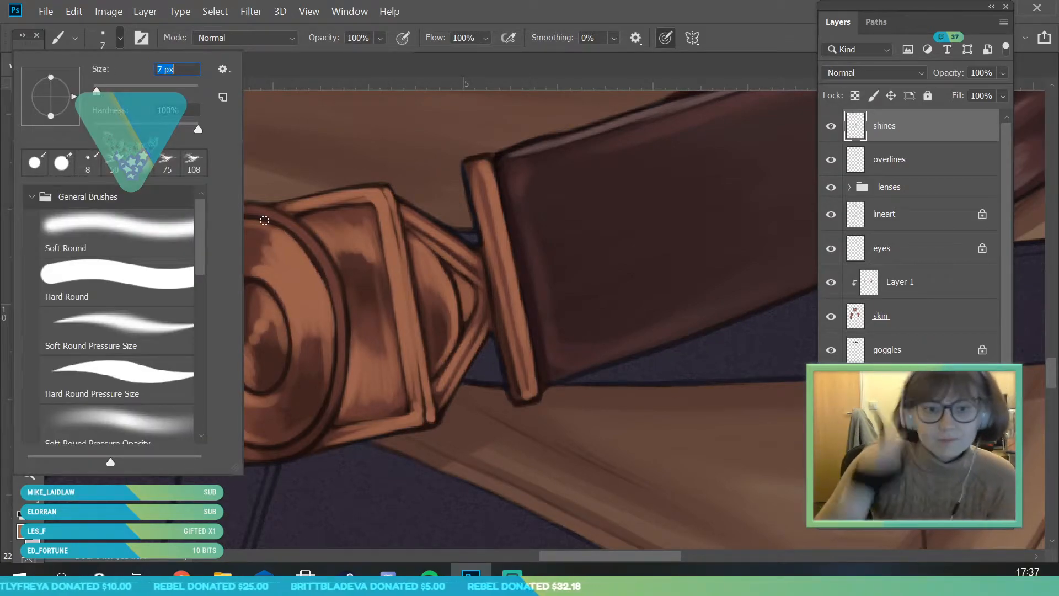
key("Return")
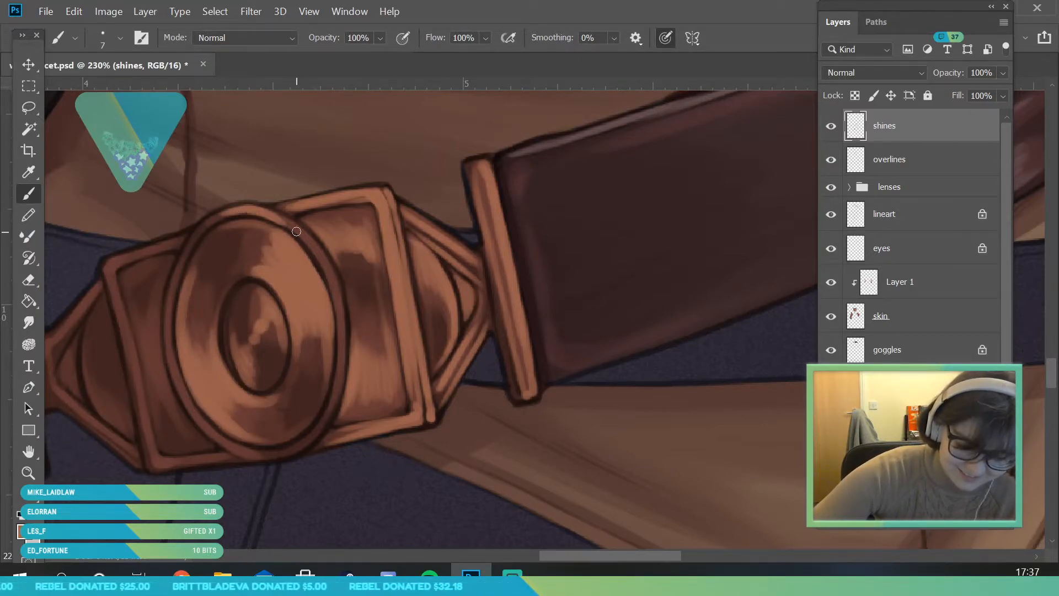
mouse_move(312, 246)
left_mouse_down()
mouse_move(341, 315)
mouse_move(343, 367)
mouse_move(334, 295)
mouse_move(346, 365)
mouse_move(346, 343)
mouse_move(340, 329)
mouse_move(334, 401)
left_mouse_up()
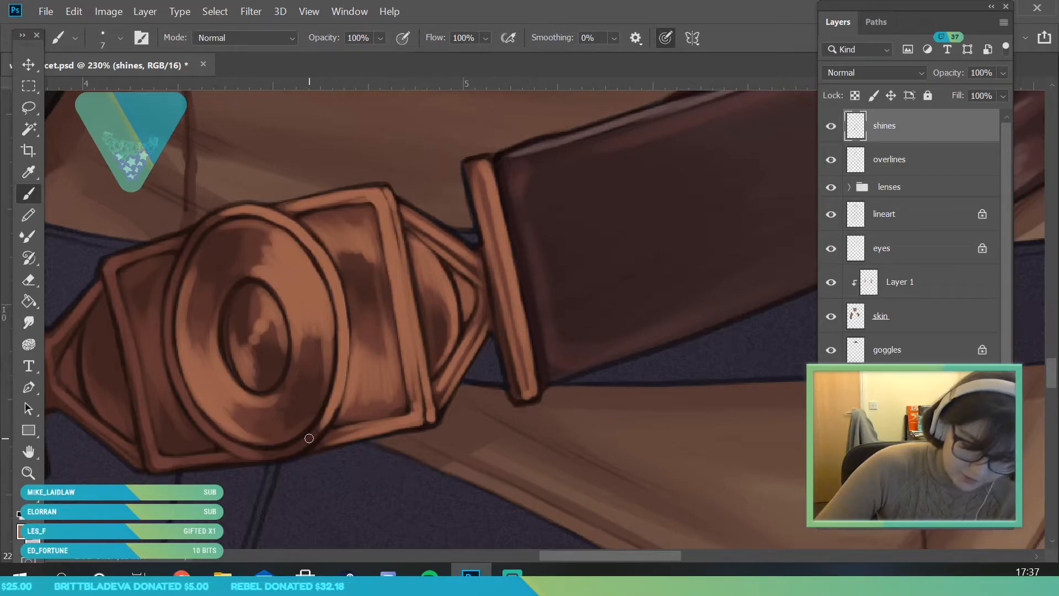
mouse_move(261, 455)
left_mouse_down()
mouse_move(188, 409)
mouse_move(241, 451)
mouse_move(173, 358)
left_mouse_up()
left_click_drag(219, 439, 168, 331)
left_click_drag(191, 397, 172, 266)
left_click_drag(172, 371, 169, 260)
Step: Highlight the plate's frame on the short belt piece's side, including its upper and lower edges up to the oval
key("z")
mouse_move(325, 364)
left_mouse_down()
mouse_move(282, 421)
mouse_move(331, 402)
mouse_move(265, 427)
mouse_move(295, 445)
left_mouse_up()
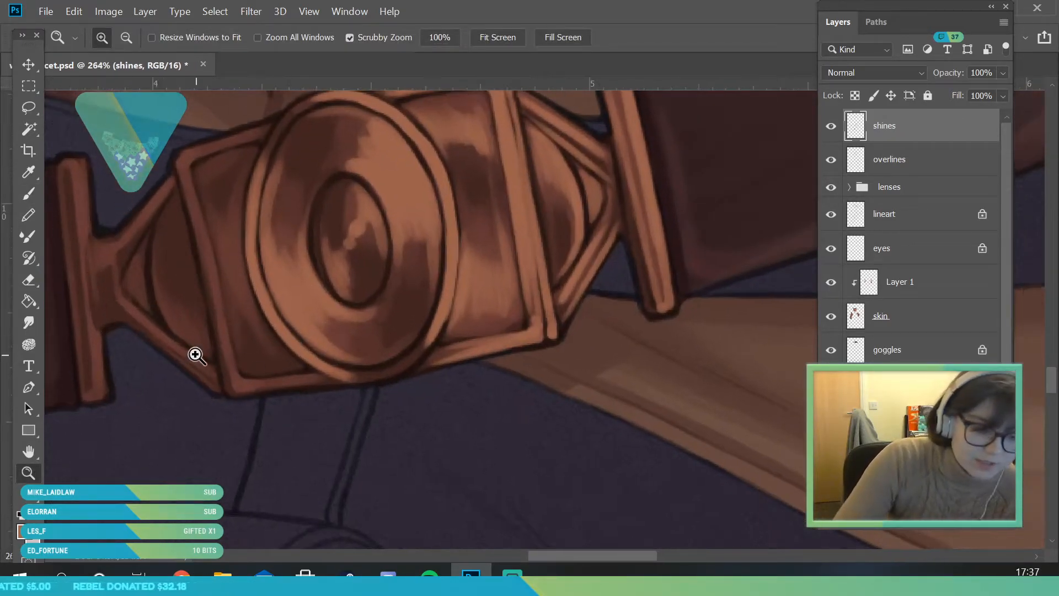
left_click_drag(204, 362, 190, 353)
left_click_drag(108, 176, 119, 178)
left_click(28, 195)
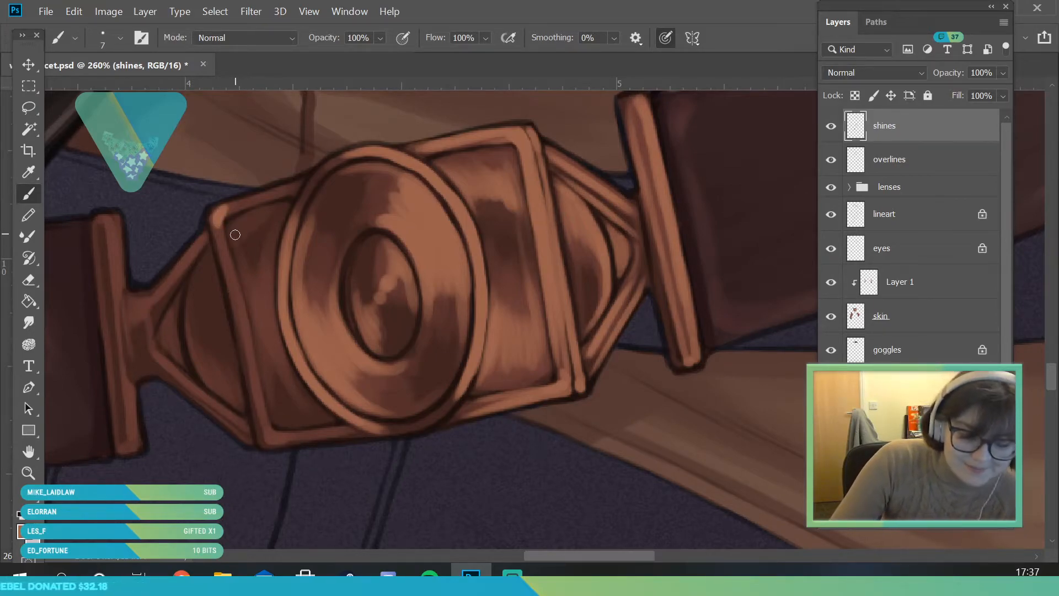
mouse_move(220, 229)
left_mouse_down()
mouse_move(266, 423)
mouse_move(348, 433)
left_mouse_up()
left_click_drag(267, 451, 434, 427)
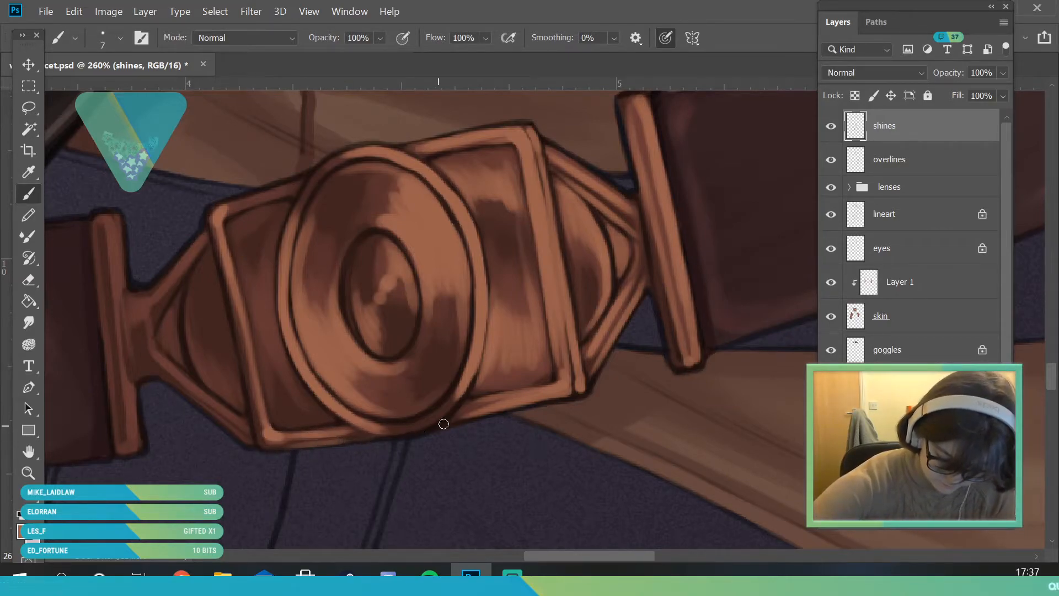
mouse_move(267, 429)
left_mouse_down()
mouse_move(250, 382)
mouse_move(253, 425)
mouse_move(209, 226)
mouse_move(230, 187)
mouse_move(254, 207)
mouse_move(221, 210)
mouse_move(281, 186)
mouse_move(230, 213)
mouse_move(292, 186)
left_mouse_up()
left_click_drag(229, 212, 294, 190)
Step: Paint highlights on the plate panel between the oval and the frame side nearest the short belt piece
left_click_drag(241, 267, 251, 317)
left_click_drag(239, 249, 260, 356)
left_click_drag(252, 285, 270, 362)
mouse_move(259, 302)
left_mouse_down()
mouse_move(287, 368)
mouse_move(270, 298)
left_mouse_up()
mouse_move(270, 391)
left_mouse_down()
mouse_move(291, 425)
mouse_move(335, 421)
left_mouse_up()
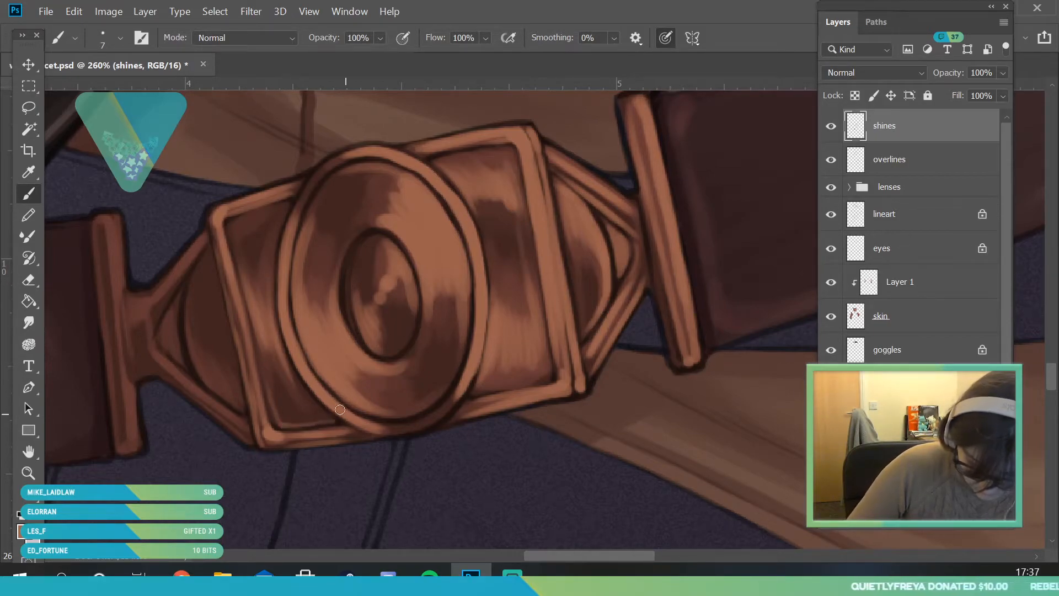
Step: Paint orange-brown highlights on the triangular link on the short belt piece's side, including its crescent, struts and joint
mouse_move(210, 384)
left_mouse_down()
mouse_move(188, 328)
mouse_move(191, 289)
left_mouse_up()
left_click_drag(200, 360, 227, 395)
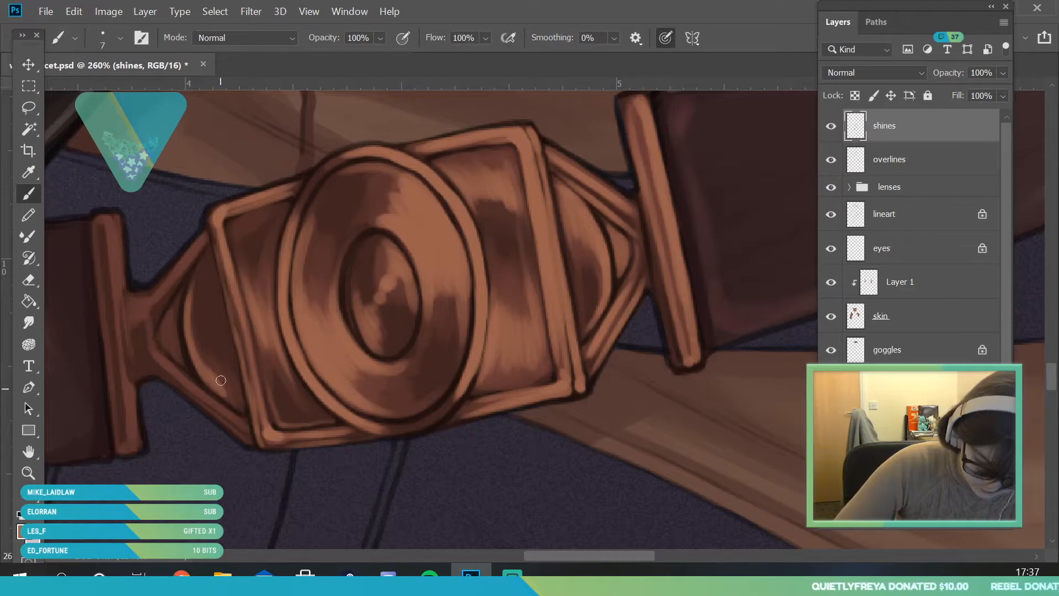
mouse_move(153, 353)
left_mouse_down()
mouse_move(221, 405)
mouse_move(242, 428)
mouse_move(182, 392)
mouse_move(252, 451)
left_mouse_up()
mouse_move(150, 303)
left_mouse_down()
mouse_move(205, 233)
mouse_move(194, 264)
mouse_move(212, 243)
left_mouse_up()
left_click_drag(149, 303, 132, 364)
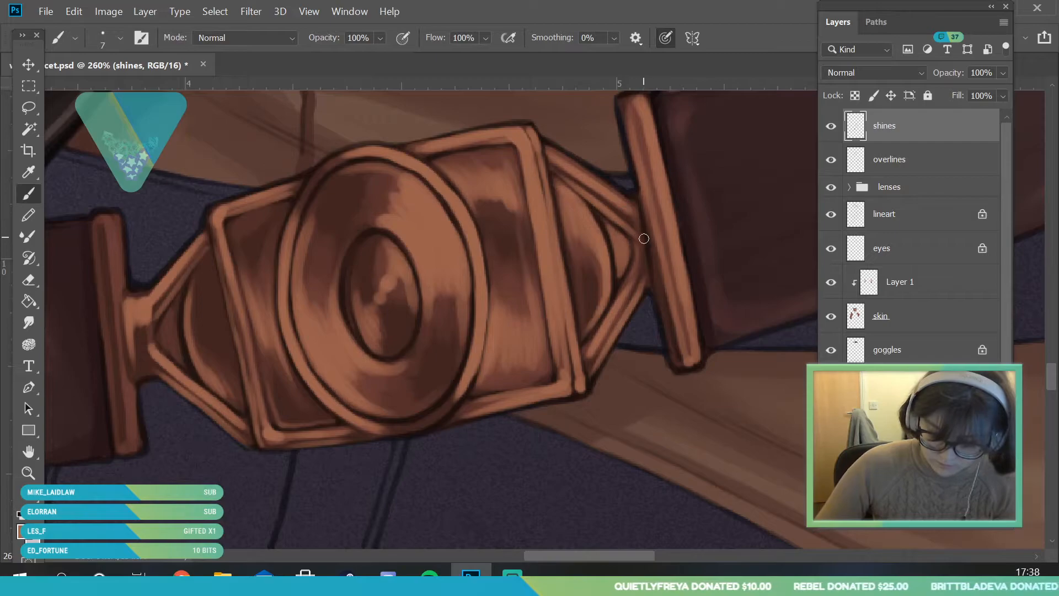
Step: Highlight the joint of the link on the long belt's side and the end bar on the short belt piece
mouse_move(623, 213)
left_mouse_down()
mouse_move(632, 249)
mouse_move(650, 264)
left_mouse_up()
left_click_drag(128, 381, 133, 435)
left_click_drag(123, 314, 131, 444)
mouse_move(124, 378)
left_mouse_down()
mouse_move(104, 217)
mouse_move(121, 253)
mouse_move(100, 277)
mouse_move(118, 445)
left_mouse_up()
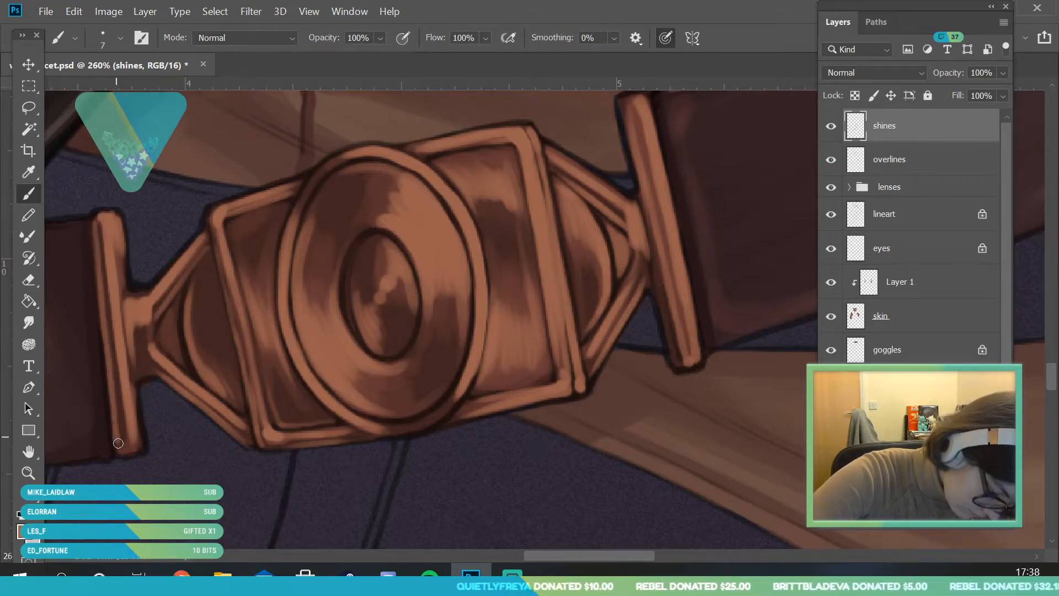
Step: Choose a lighter peach foreground colour and paint bright highlights on the buckle's oval disc and rim on the long belt's side
left_click(29, 472)
left_click_drag(243, 340, 177, 473)
left_click_drag(345, 298, 346, 409)
left_click_drag(294, 345, 250, 400)
left_click(32, 538)
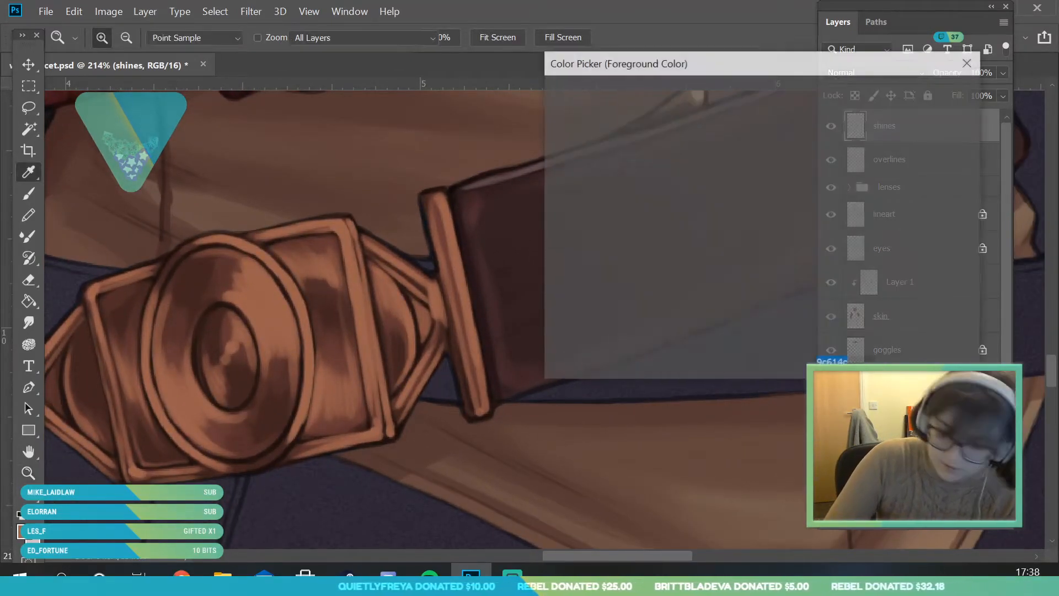
left_click_drag(782, 304, 777, 272)
left_click_drag(640, 150, 627, 135)
left_click(926, 94)
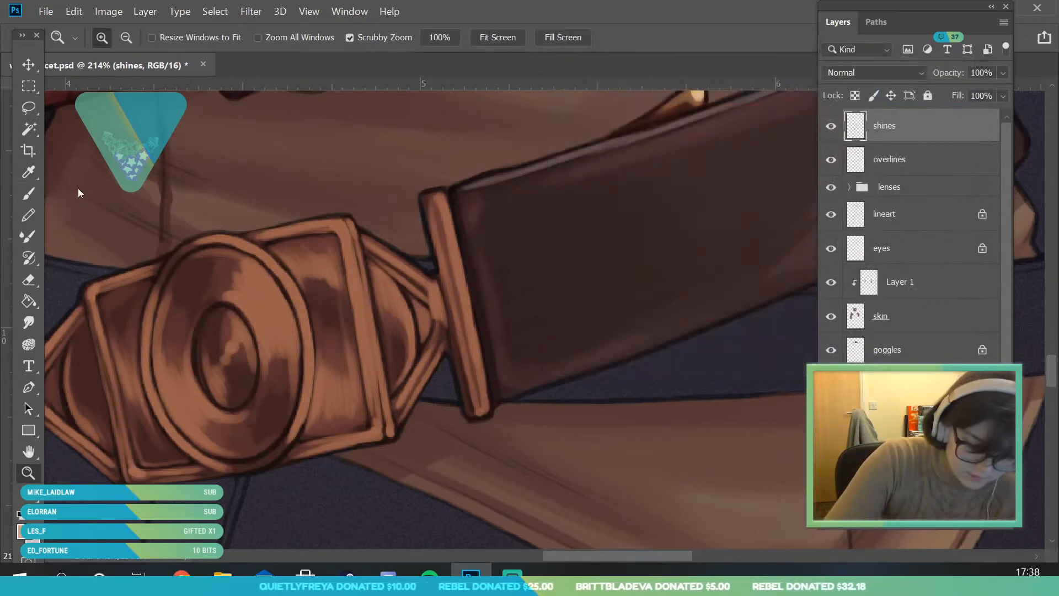
left_click(28, 193)
mouse_move(243, 302)
left_mouse_down()
mouse_move(263, 357)
mouse_move(260, 310)
mouse_move(293, 309)
left_mouse_up()
mouse_move(238, 247)
left_mouse_down()
mouse_move(278, 265)
mouse_move(300, 319)
mouse_move(309, 393)
mouse_move(289, 441)
left_mouse_up()
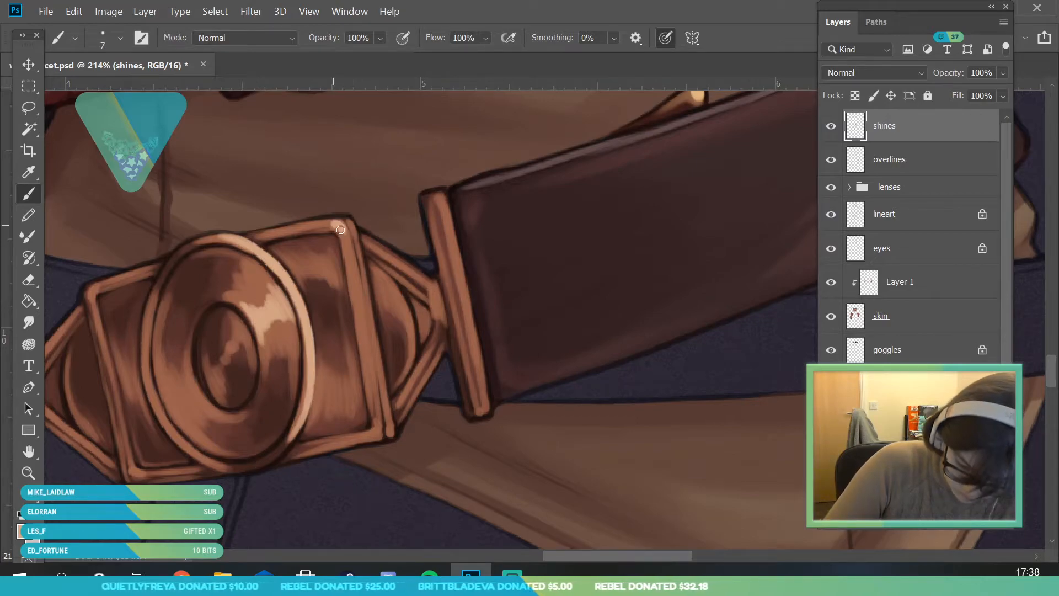
Step: Paint peach highlights along the plate's frame on the long belt's side, including its upper and lower edges
left_click_drag(345, 228, 354, 302)
mouse_move(363, 351)
left_mouse_down()
mouse_move(376, 433)
mouse_move(359, 446)
mouse_move(373, 434)
mouse_move(329, 443)
left_mouse_up()
left_click_drag(356, 231, 392, 430)
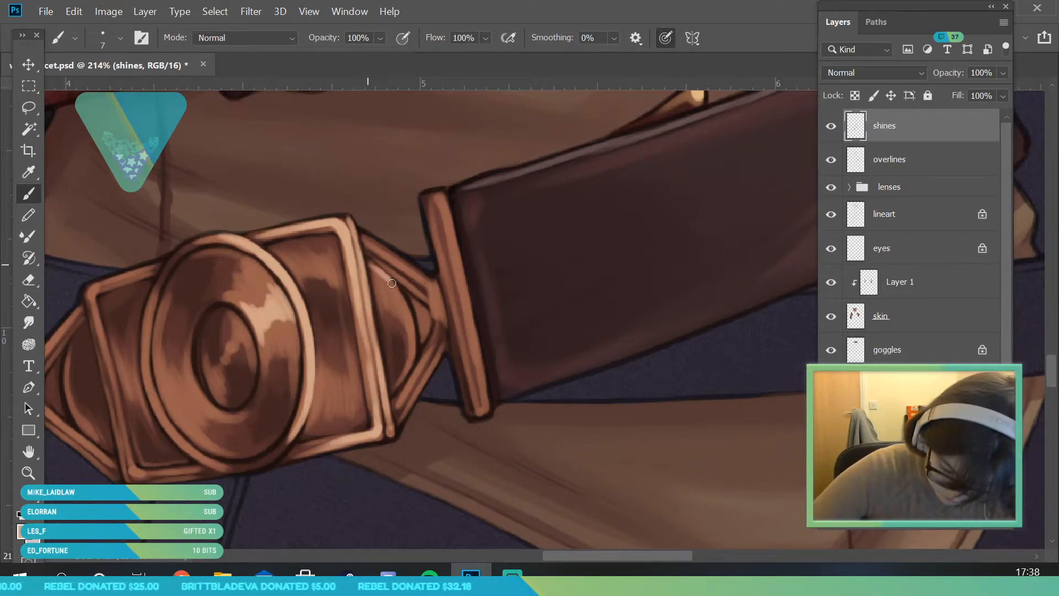
Step: Paint peach highlights on the crescent, struts and joint of the link and on the end bar on the long belt's side
left_click_drag(391, 281, 407, 356)
left_click_drag(368, 241, 427, 284)
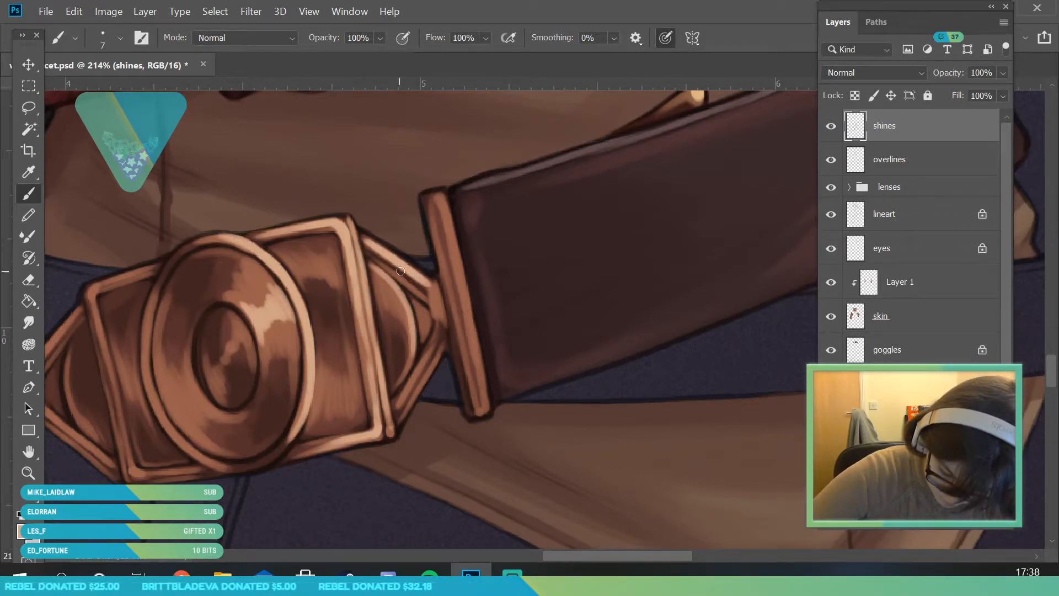
mouse_move(396, 409)
left_mouse_down()
mouse_move(436, 337)
mouse_move(434, 309)
left_mouse_up()
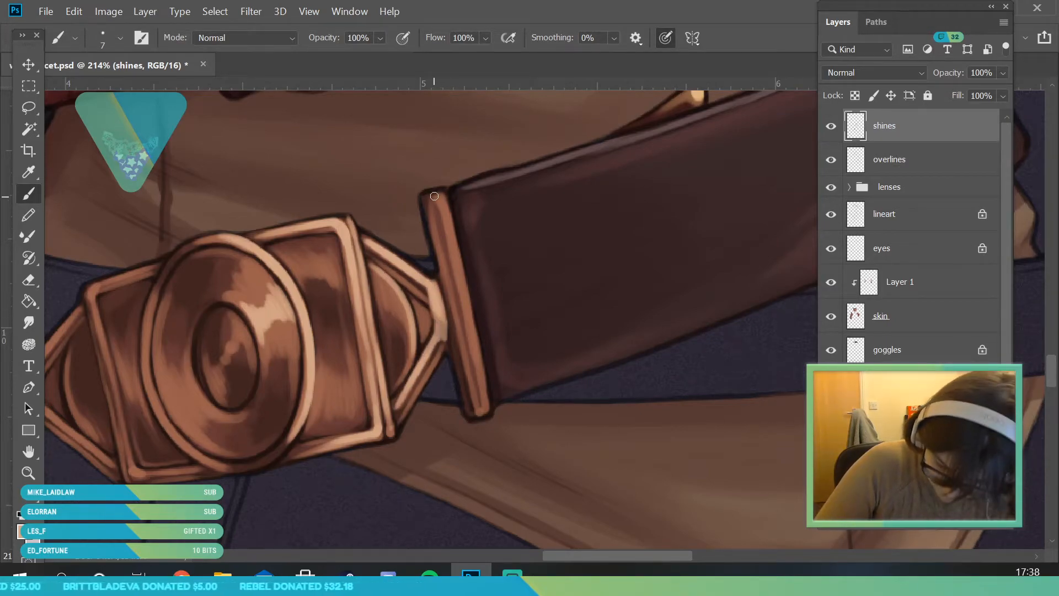
left_click_drag(443, 201, 487, 414)
left_click_drag(431, 211, 477, 406)
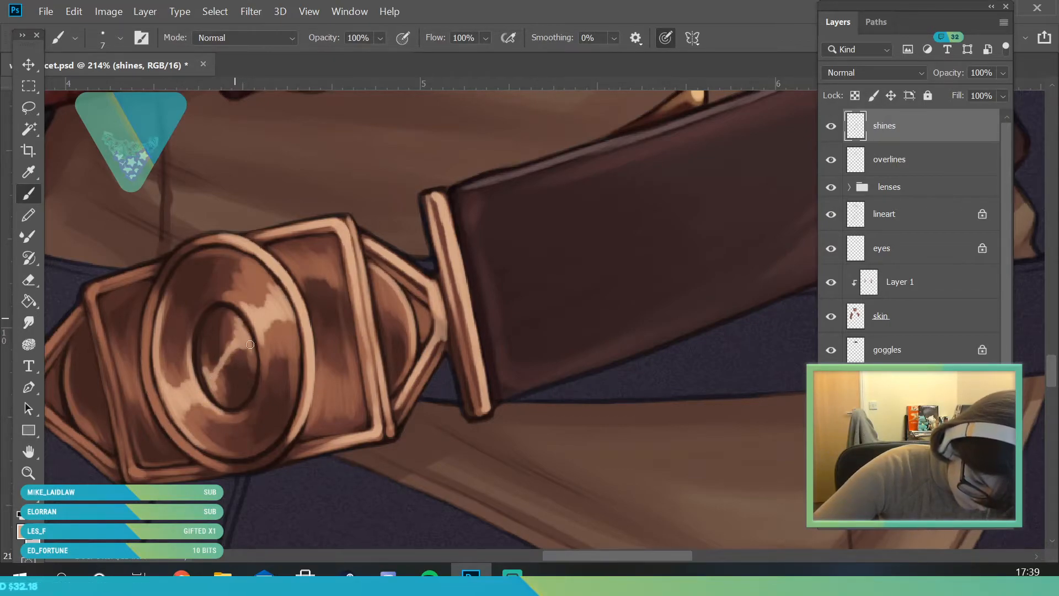
Step: Add peach highlights to the upper part of the oval disc and along its rim facing the short belt piece
left_click_drag(239, 253, 264, 280)
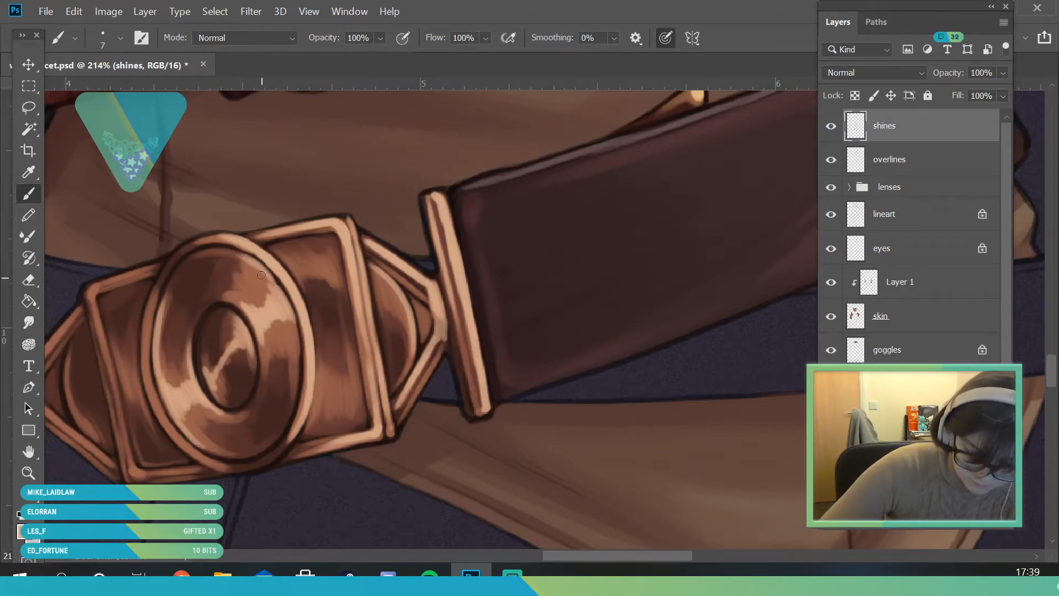
mouse_move(218, 466)
left_mouse_down()
mouse_move(175, 430)
mouse_move(197, 454)
mouse_move(150, 381)
mouse_move(175, 434)
mouse_move(147, 339)
mouse_move(149, 379)
mouse_move(158, 286)
left_mouse_up()
key("z")
left_click_drag(267, 329, 288, 472)
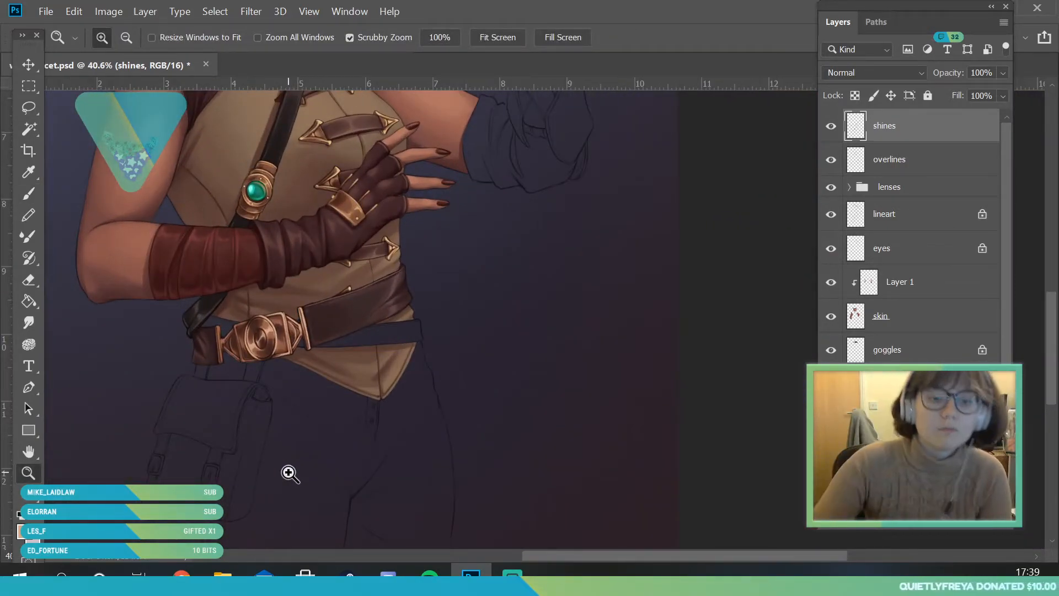
Step: Paint peach highlights along the plate's frame on the short belt piece's side, up to the oval
mouse_move(362, 278)
left_mouse_down()
mouse_move(341, 293)
mouse_move(323, 336)
mouse_move(351, 302)
mouse_move(357, 432)
left_mouse_up()
left_click_drag(197, 365, 172, 475)
left_click(31, 194)
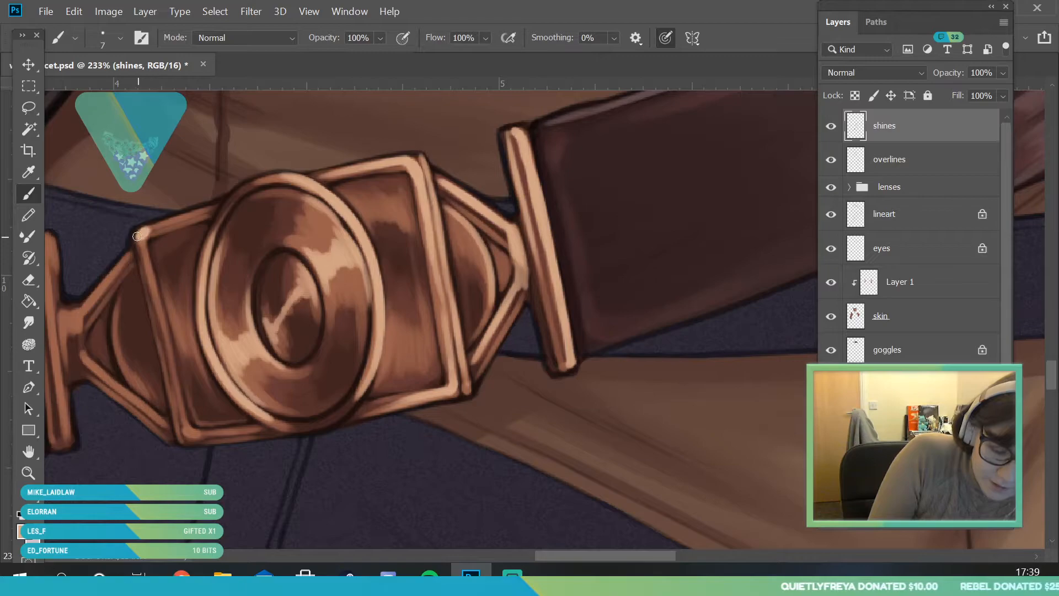
left_click_drag(177, 222, 212, 209)
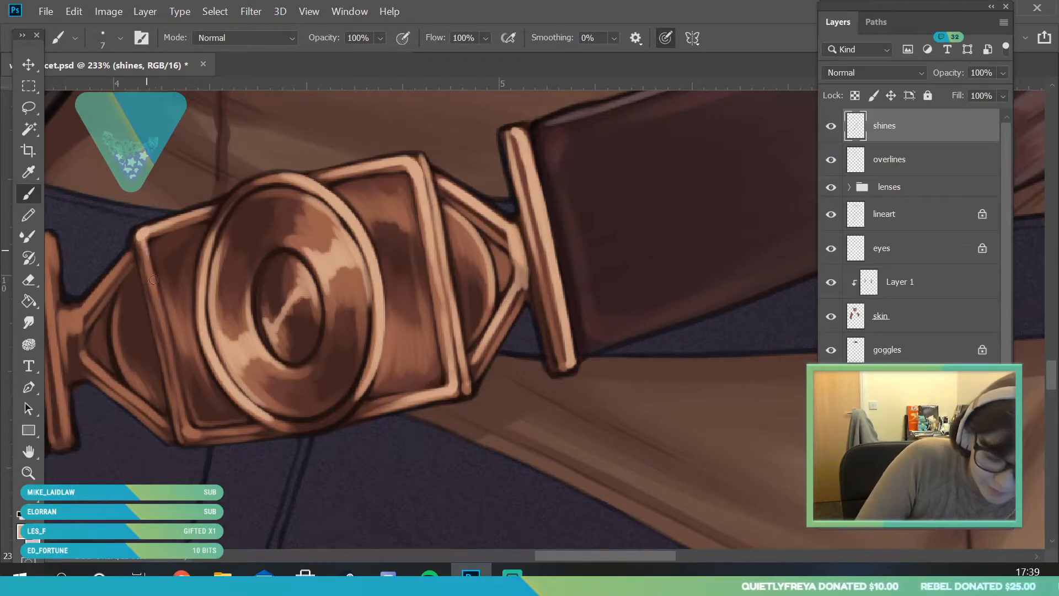
mouse_move(177, 384)
left_mouse_down()
mouse_move(192, 435)
mouse_move(257, 429)
mouse_move(188, 437)
mouse_move(263, 439)
left_mouse_up()
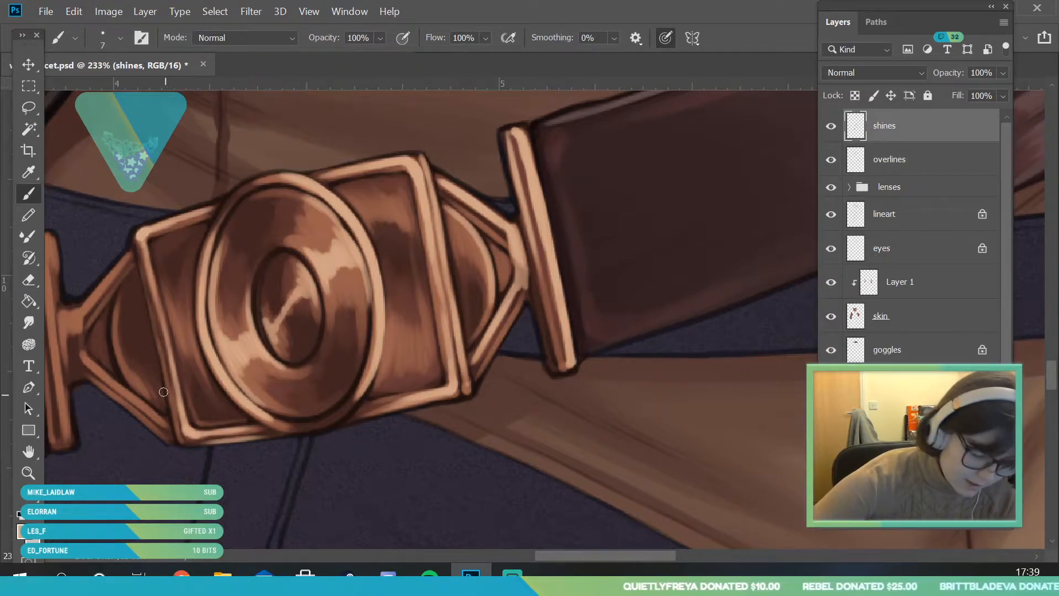
Step: Paint peach highlights on the link's struts and joint and on the end bar on the short belt piece's side
left_click_drag(85, 355, 160, 419)
left_click_drag(77, 319, 110, 279)
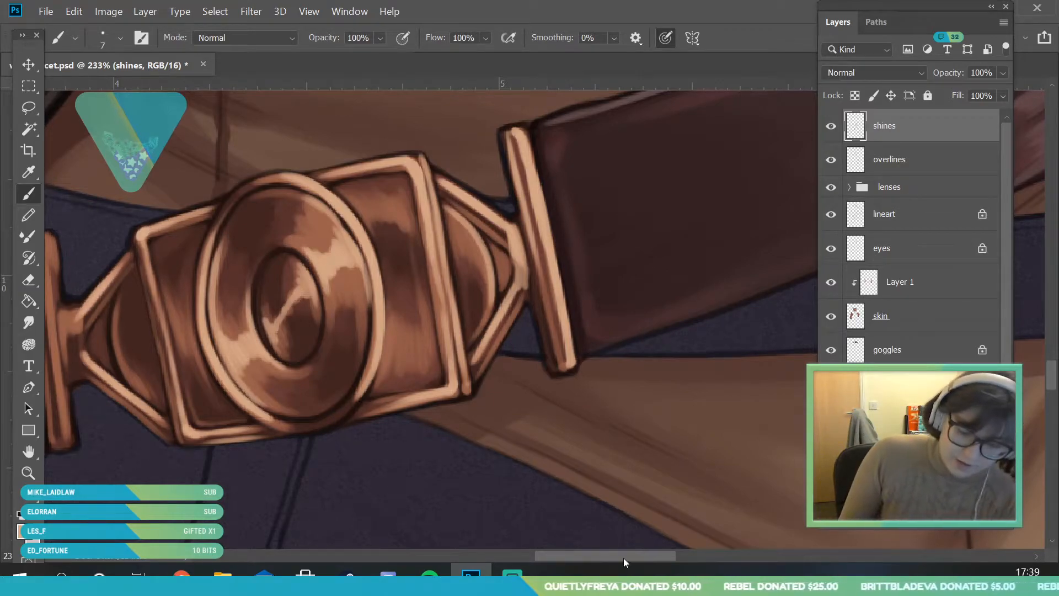
left_click_drag(640, 556, 608, 556)
mouse_move(364, 385)
left_mouse_down()
mouse_move(341, 331)
mouse_move(298, 331)
left_mouse_up()
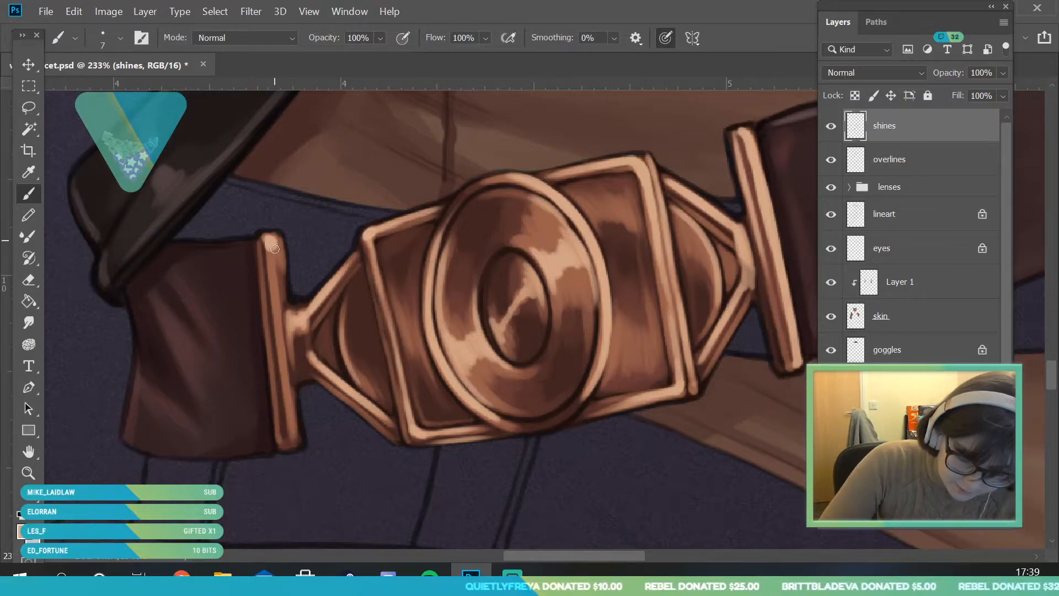
mouse_move(270, 248)
left_mouse_down()
mouse_move(296, 392)
mouse_move(277, 295)
mouse_move(288, 415)
left_mouse_up()
Step: Erase the metallic highlights from the buckle's small inner oval on the shines layer
key("z")
left_click_drag(209, 362, 166, 485)
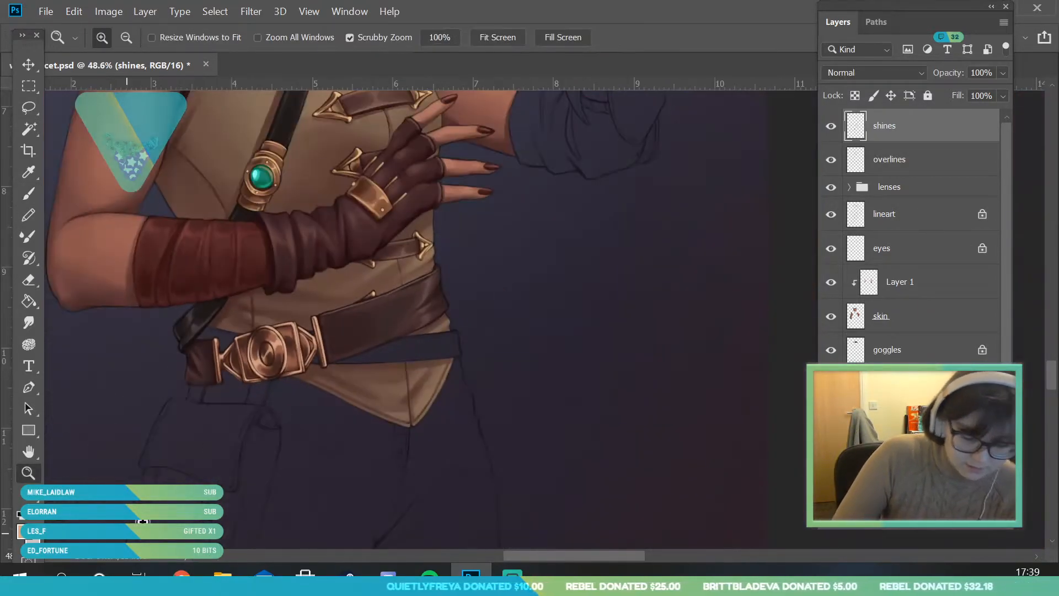
left_click_drag(254, 409, 232, 492)
left_click_drag(301, 434, 266, 571)
mouse_move(308, 435)
left_mouse_down()
mouse_move(361, 459)
mouse_move(303, 469)
mouse_move(225, 374)
mouse_move(158, 482)
left_mouse_up()
key("i")
key("z")
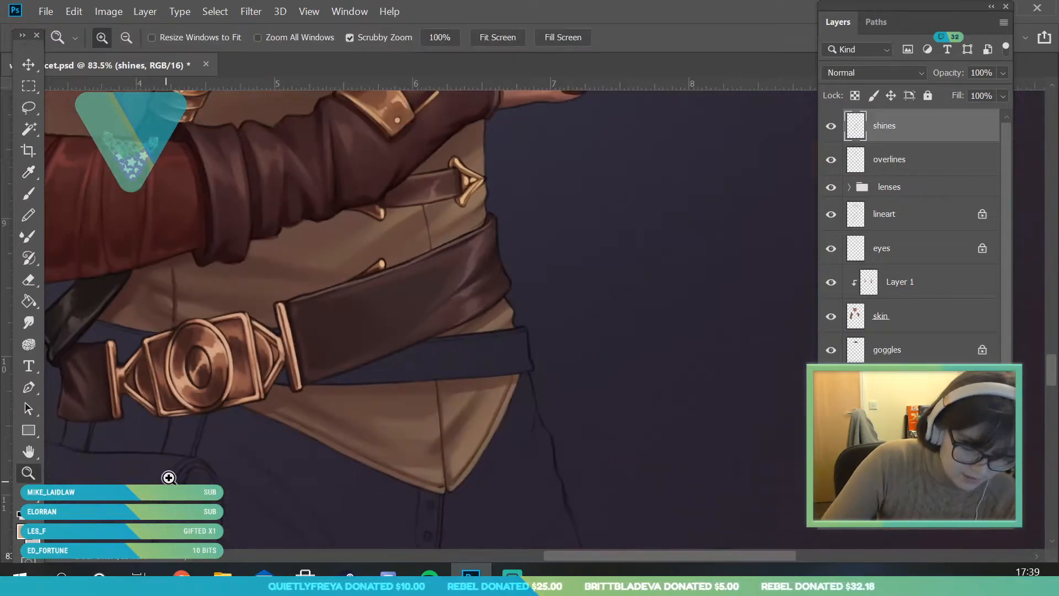
left_click_drag(224, 370, 265, 355)
left_click(28, 274)
key("e")
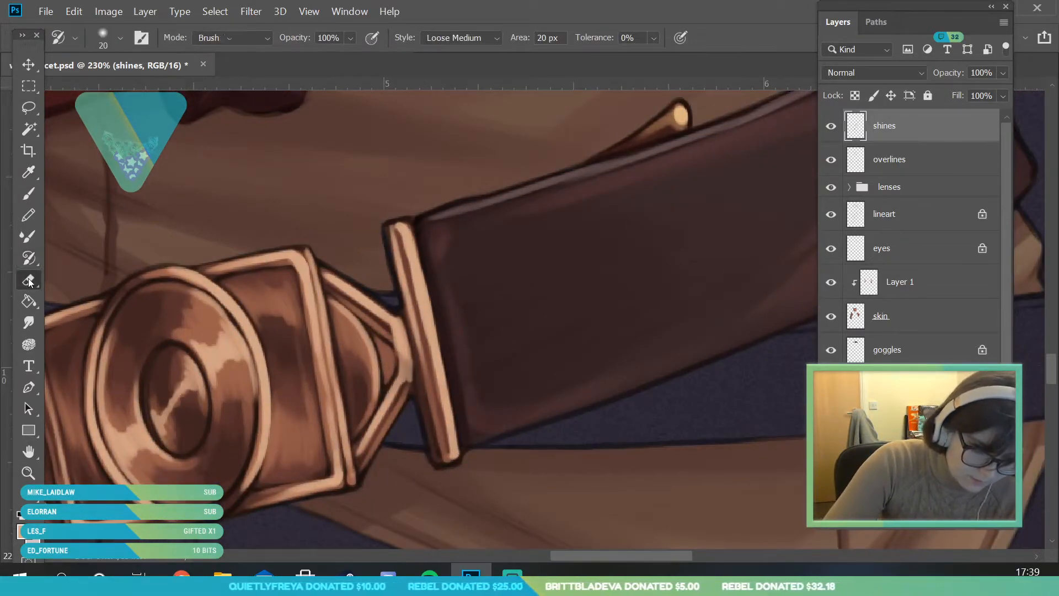
mouse_move(169, 409)
left_mouse_down()
mouse_move(180, 437)
mouse_move(175, 361)
mouse_move(191, 416)
mouse_move(183, 375)
mouse_move(153, 423)
left_mouse_up()
Step: Make Layer 17 active and sample the dark green of the gem on the chest strap
key("z")
left_click_drag(279, 388, 165, 411)
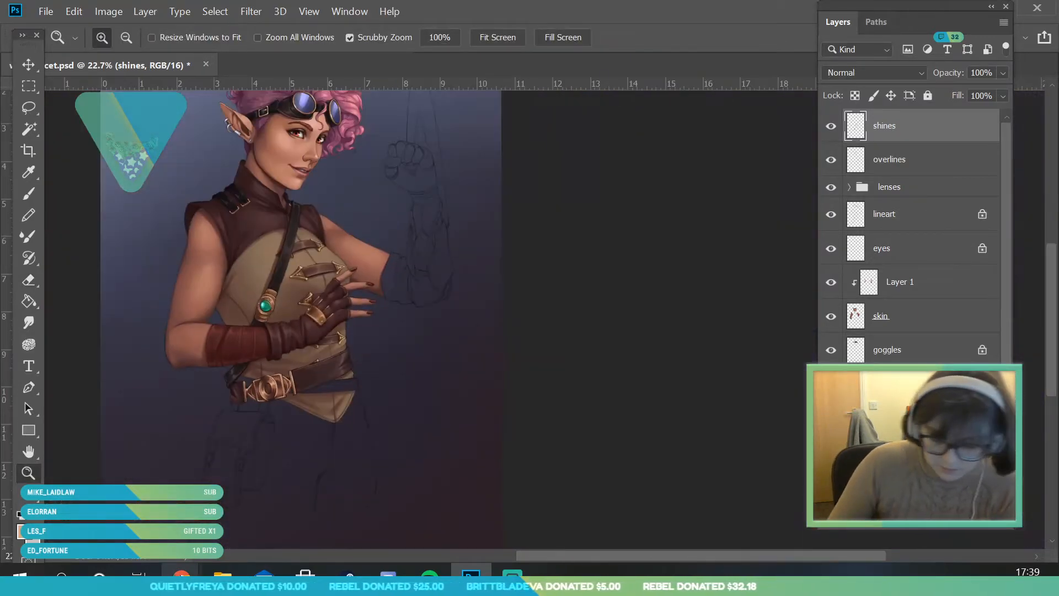
scroll(916, 238, "down", 2)
scroll(916, 237, "down", 3)
left_click(911, 381)
left_click_drag(407, 435, 351, 362)
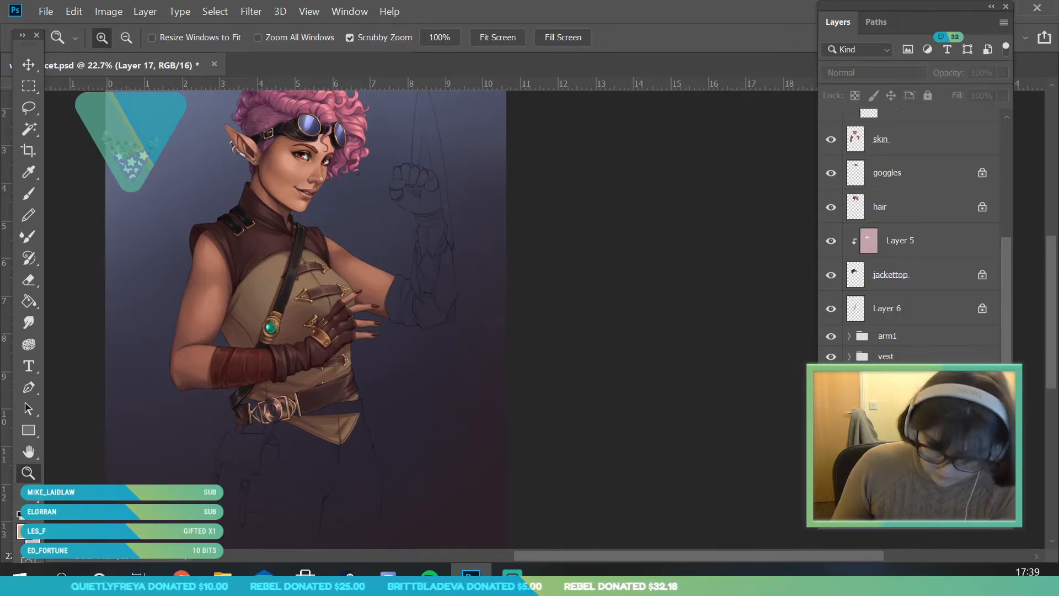
left_click_drag(290, 340, 317, 476)
key("i")
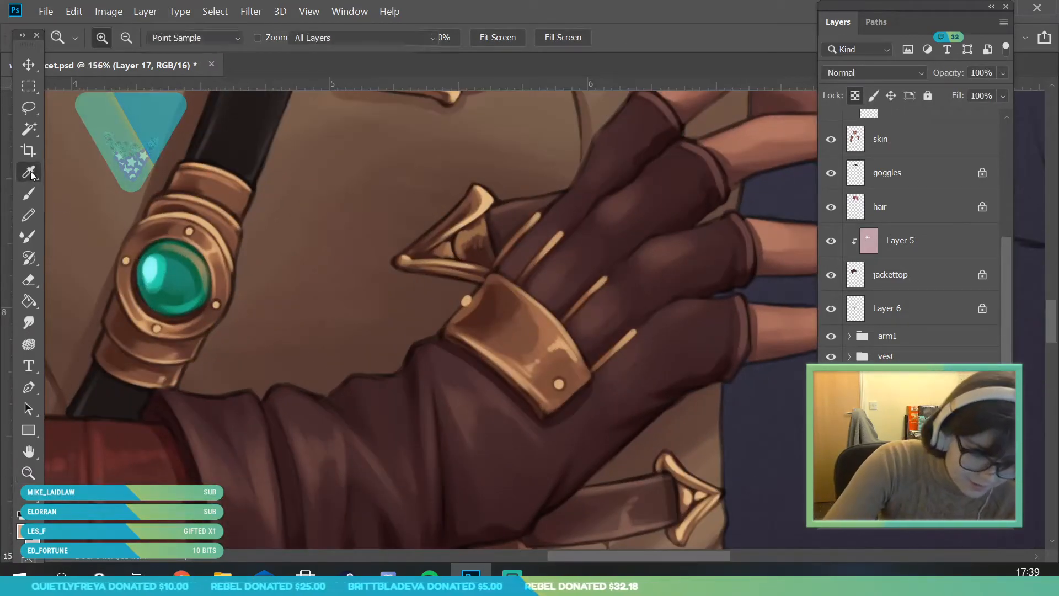
left_click(171, 297)
Step: Set the brush size to 20 pixels and paint the buckle's inner oval solid green as a gem
key("z")
left_click_drag(242, 233, 182, 233)
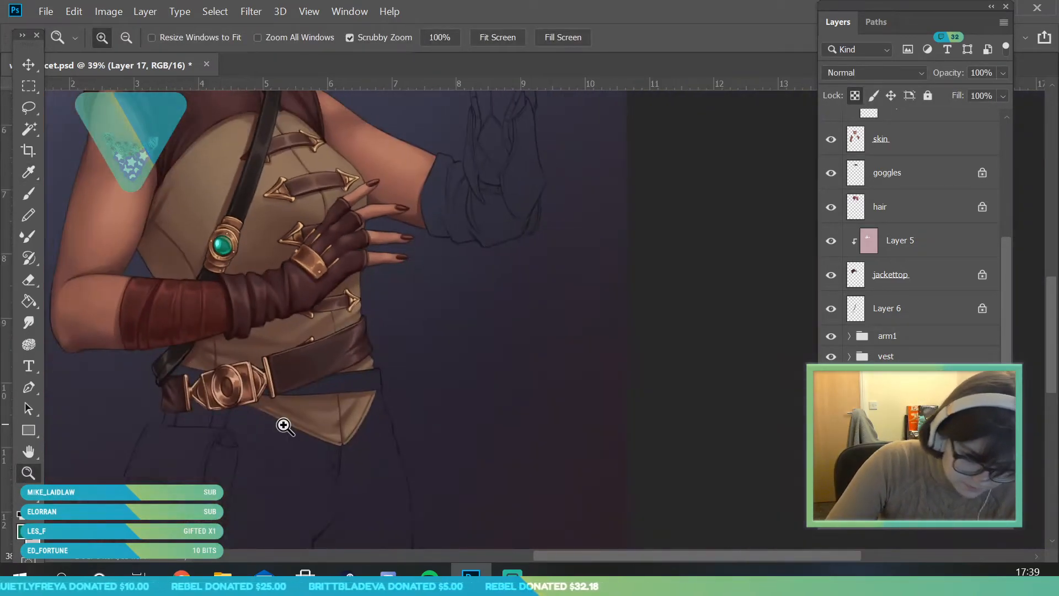
left_click_drag(247, 415, 287, 415)
left_click_drag(146, 316, 165, 316)
key("b")
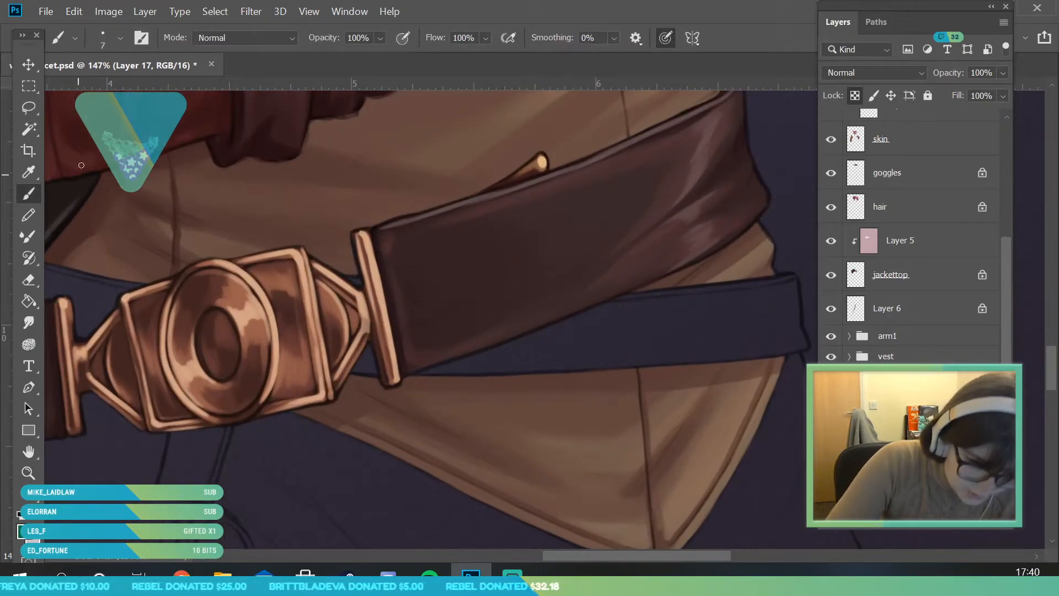
left_click(121, 37)
left_click(177, 68)
type("20")
key("Return")
key("Return")
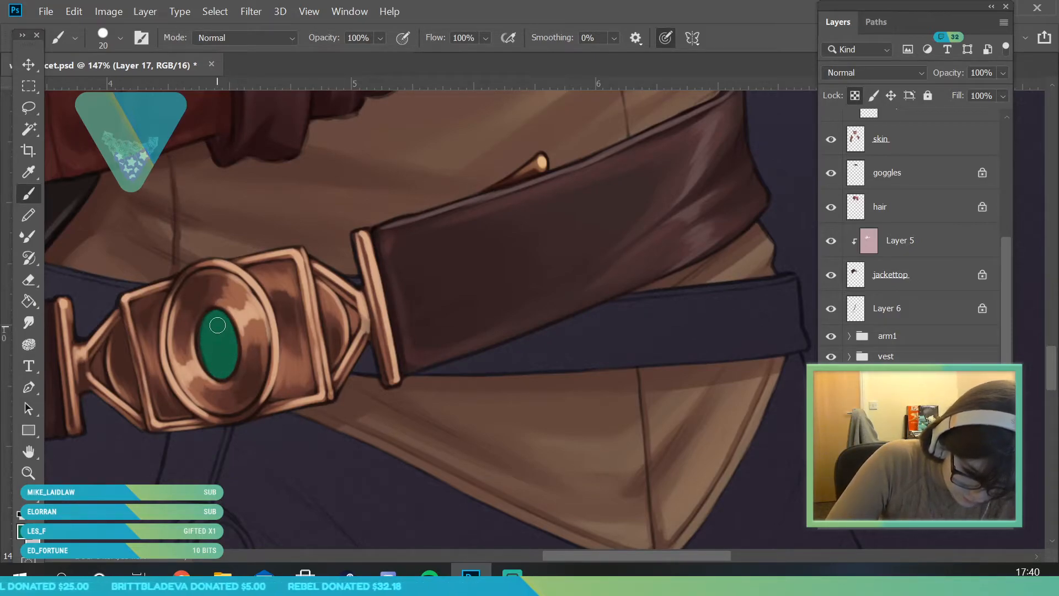
Step: Sample a lighter green from the chest strap's gem and paint soft lighter patches on the buckle's gem
key("z")
left_click_drag(280, 359, 152, 441)
left_click_drag(284, 267, 364, 365)
key("i")
left_click(214, 231)
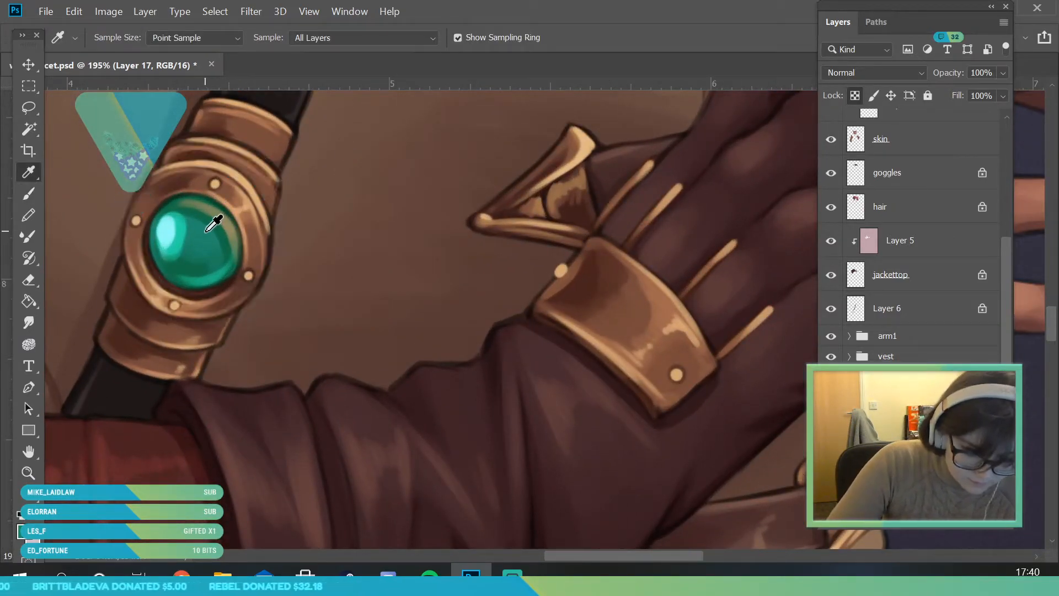
left_click(34, 471)
left_click_drag(207, 183, 147, 425)
left_click_drag(201, 317, 255, 444)
left_click_drag(160, 417, 198, 422)
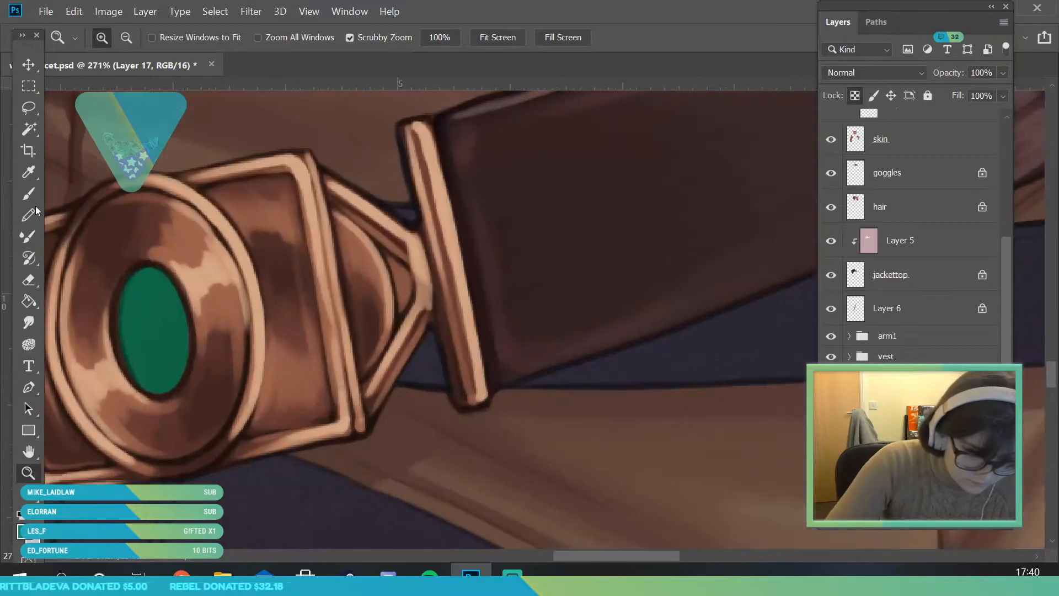
left_click(33, 195)
mouse_move(150, 305)
left_mouse_down()
mouse_move(152, 284)
mouse_move(145, 369)
mouse_move(154, 293)
left_mouse_up()
mouse_move(166, 337)
left_mouse_down()
mouse_move(175, 329)
mouse_move(165, 383)
mouse_move(152, 370)
left_mouse_up()
left_click_drag(170, 303, 172, 316)
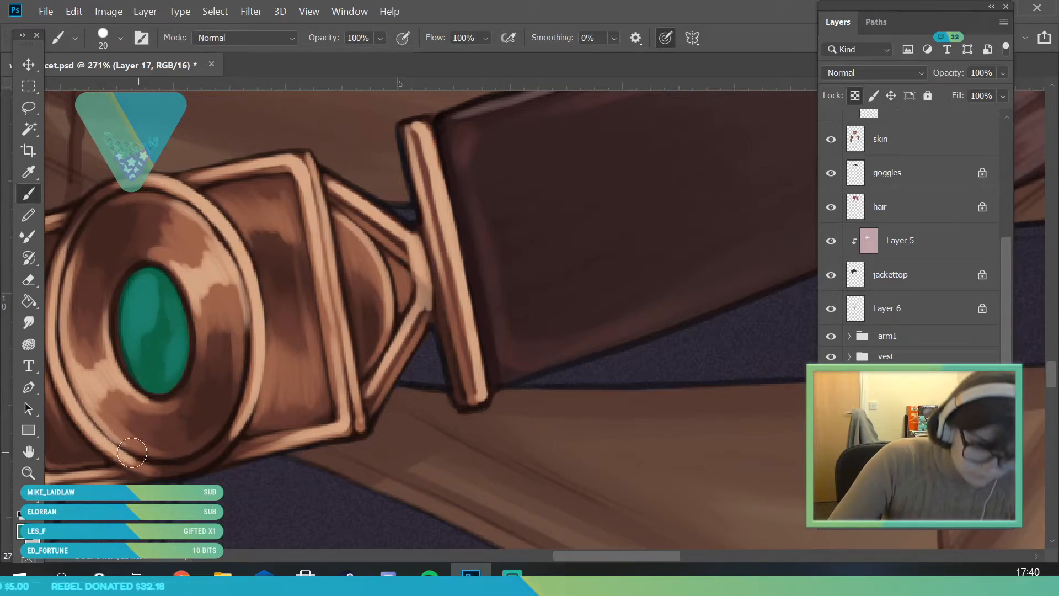
Step: Sample the olive reflection from the chest strap's gem and paint it along the buckle gem's edge on the long belt's side
left_click(34, 452)
left_click(33, 471)
left_click_drag(217, 369, 215, 446)
left_click_drag(209, 270, 276, 376)
left_click(34, 175)
left_click(230, 220)
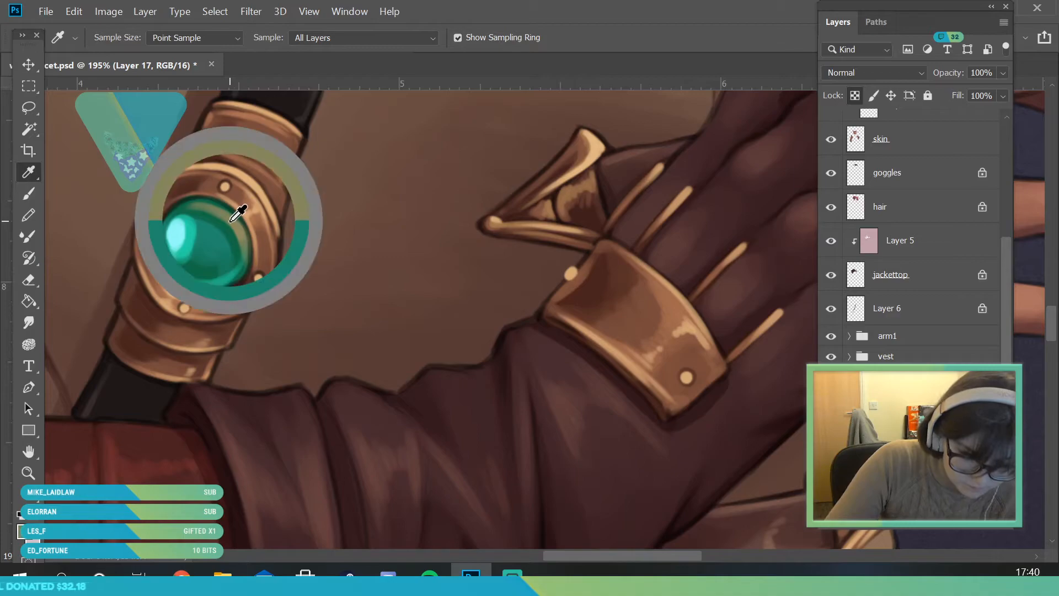
left_click(30, 473)
left_click_drag(216, 231, 144, 386)
left_click_drag(237, 385, 296, 544)
left_click(34, 195)
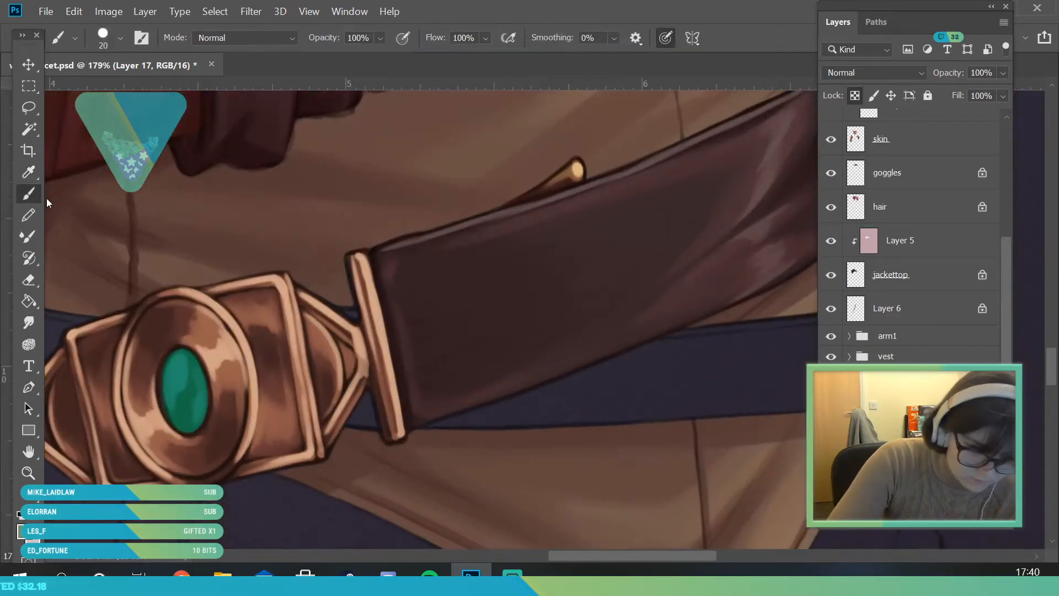
mouse_move(195, 381)
left_mouse_down()
mouse_move(178, 368)
mouse_move(190, 428)
left_mouse_up()
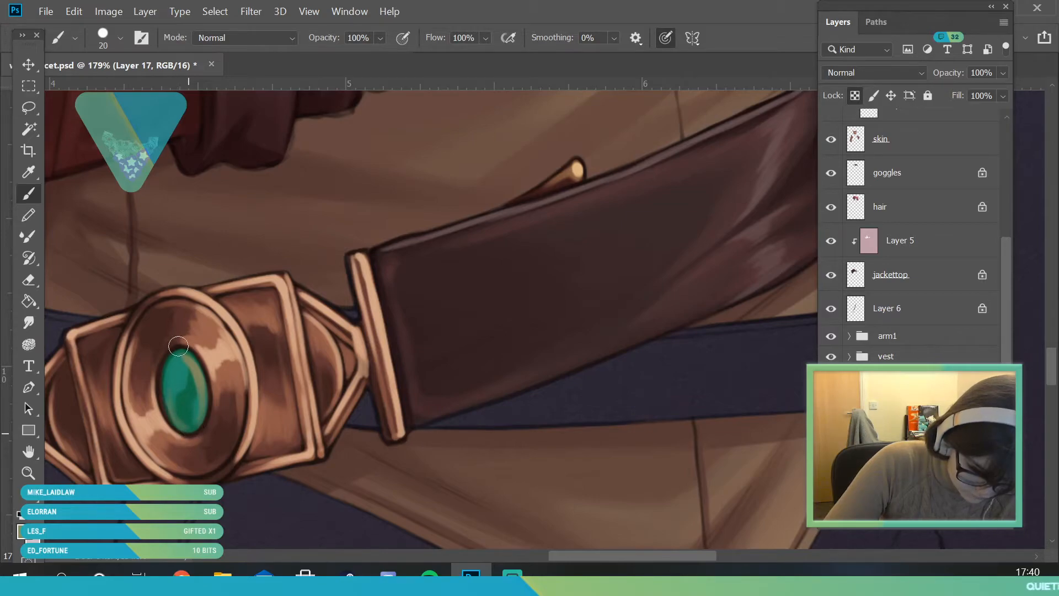
Step: Sample the brighter green along the lower edge of the chest strap's gem
left_click(31, 473)
left_click_drag(217, 355, 156, 501)
left_click_drag(203, 189, 290, 336)
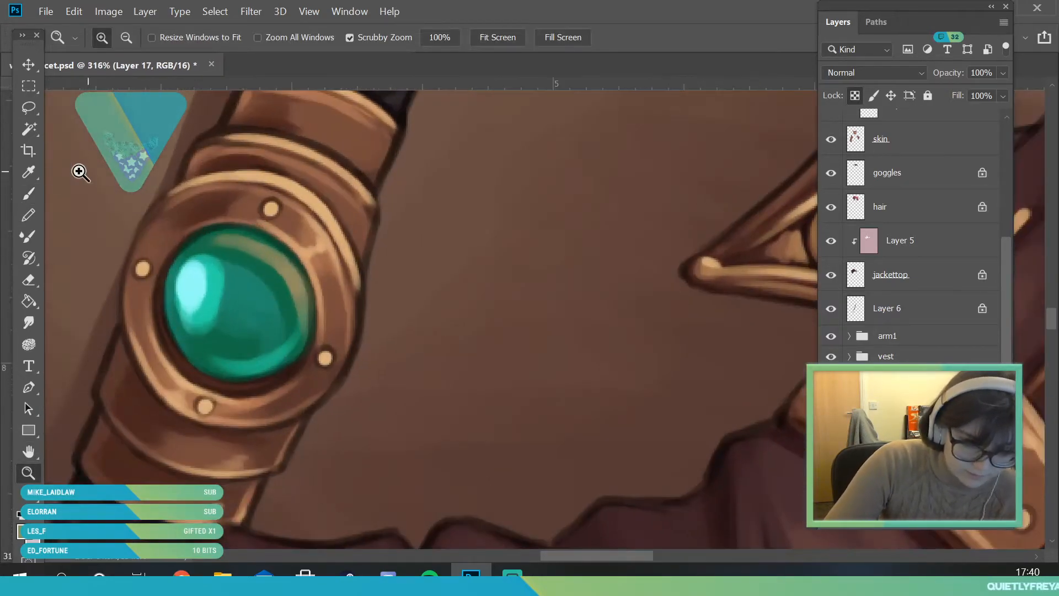
left_click(32, 172)
left_click(279, 358)
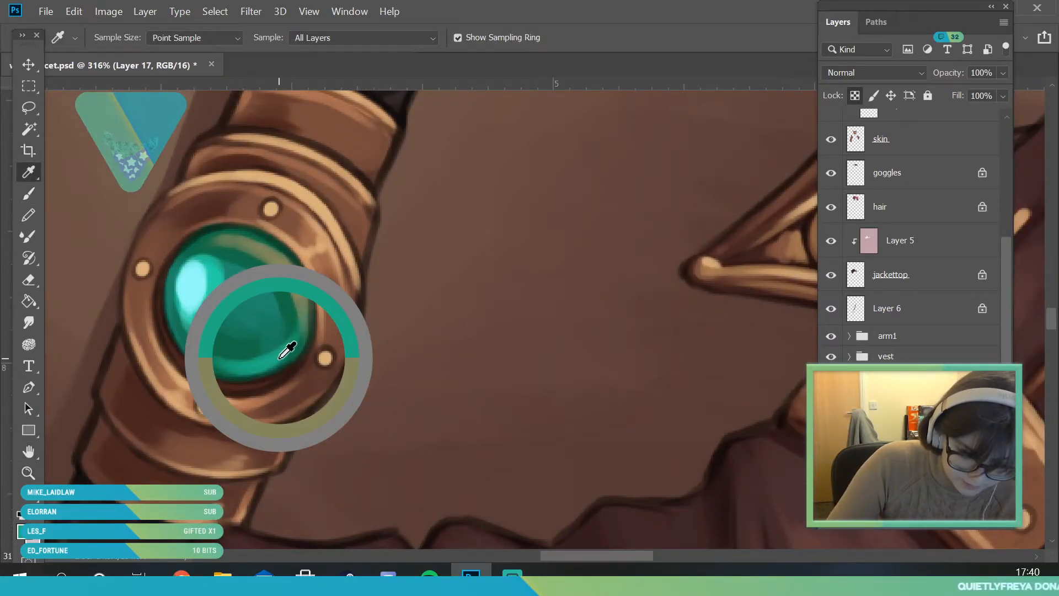
Step: Set the brush size to 12 pixels and paint brighter green reflections on the belt buckle's gem
left_click(30, 473)
left_click_drag(261, 191, 167, 421)
left_click_drag(285, 411, 359, 537)
left_click(29, 194)
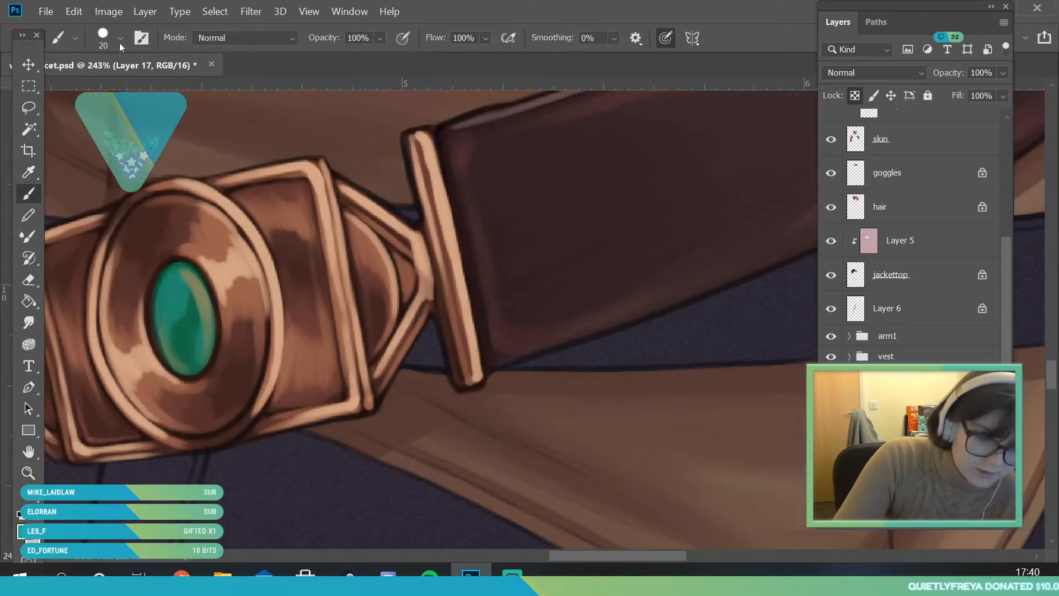
left_click(119, 42)
left_click(269, 265)
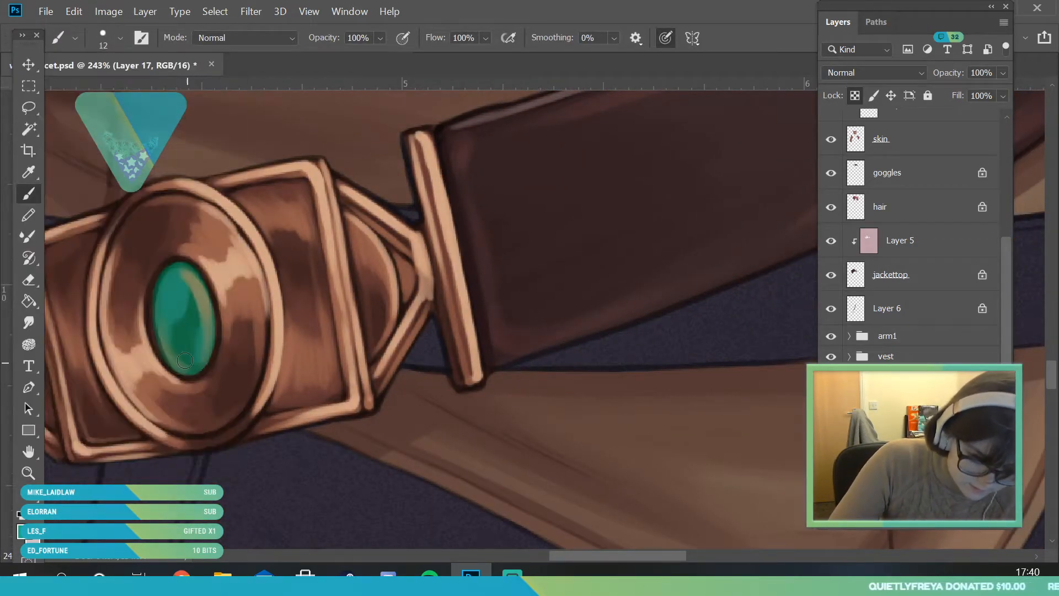
left_click_drag(170, 304, 178, 278)
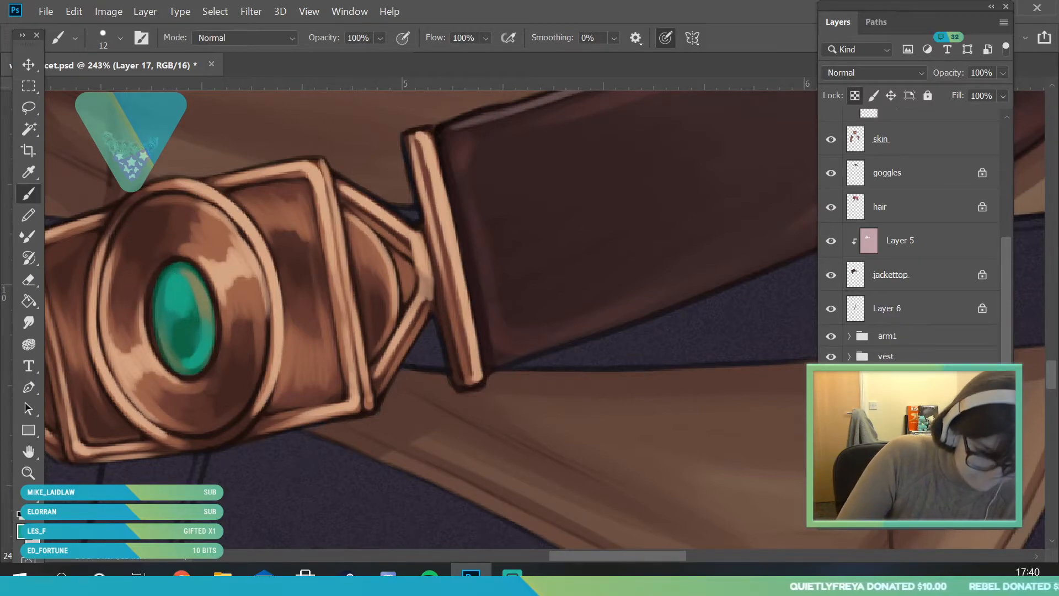
Step: Set the foreground color to pale mint (R 151, G 236, B 210) and paint highlights on the buckle's gem
left_click(25, 531)
left_click(627, 116)
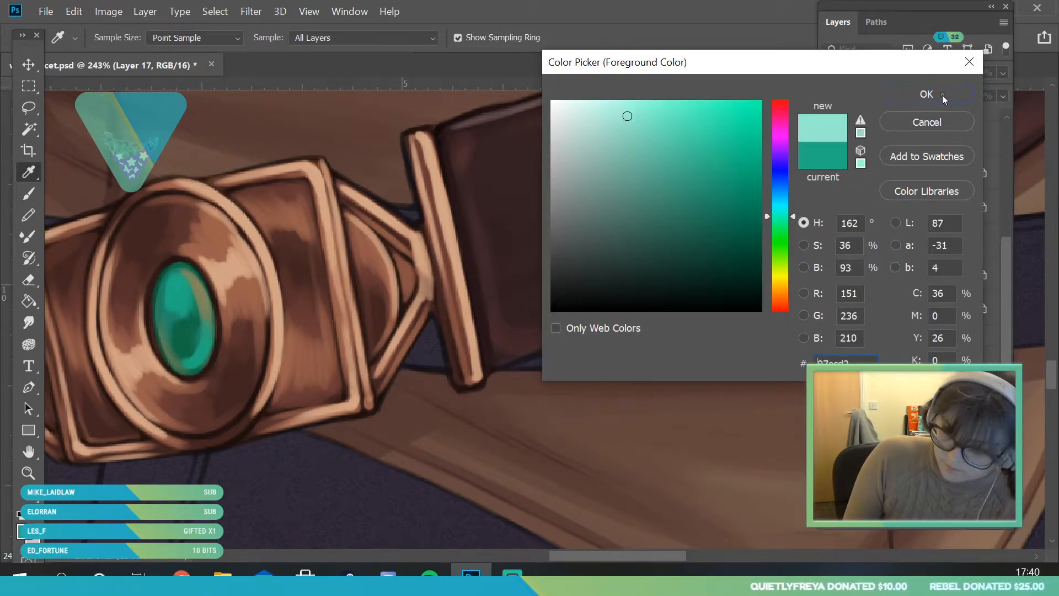
left_click(943, 94)
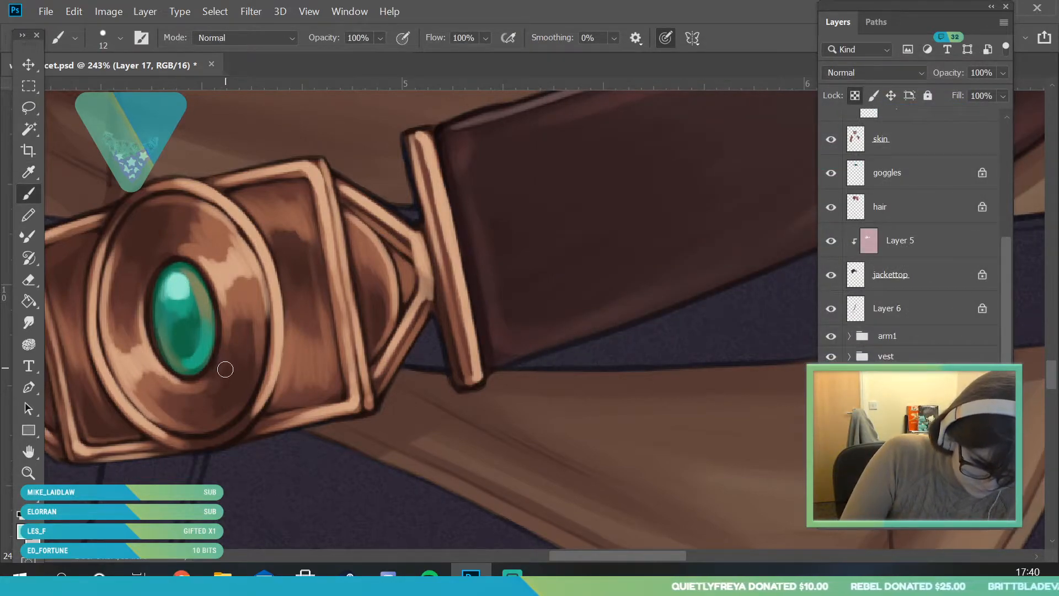
left_click_drag(176, 359, 206, 334)
Step: Examine how the gem buckle reads against the chest strap and the rest of the figure
left_click(28, 473)
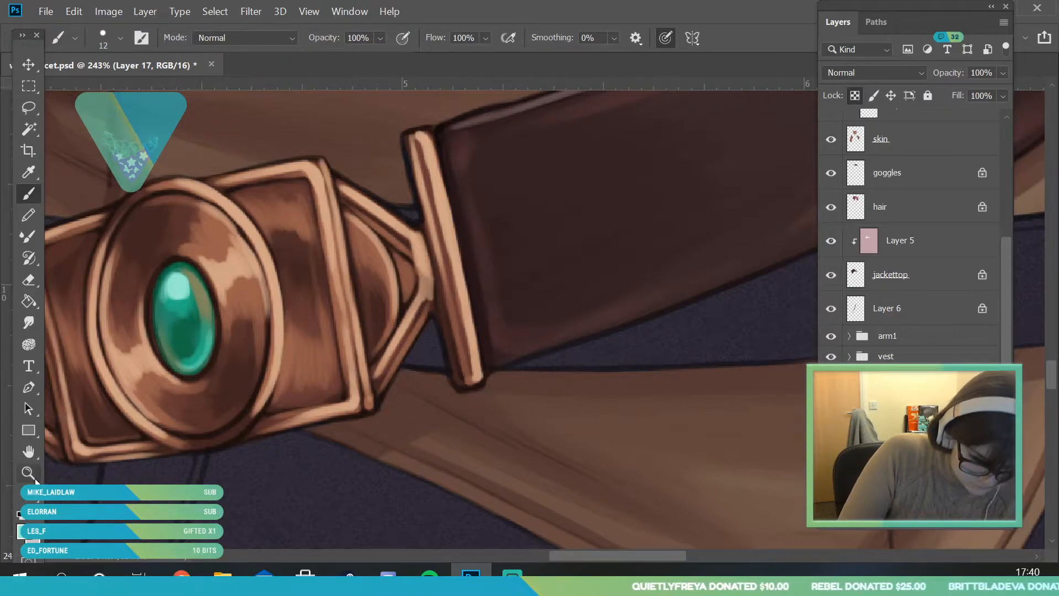
left_click_drag(154, 364, 99, 380)
left_click_drag(205, 420, 173, 459)
left_click_drag(217, 246, 188, 276)
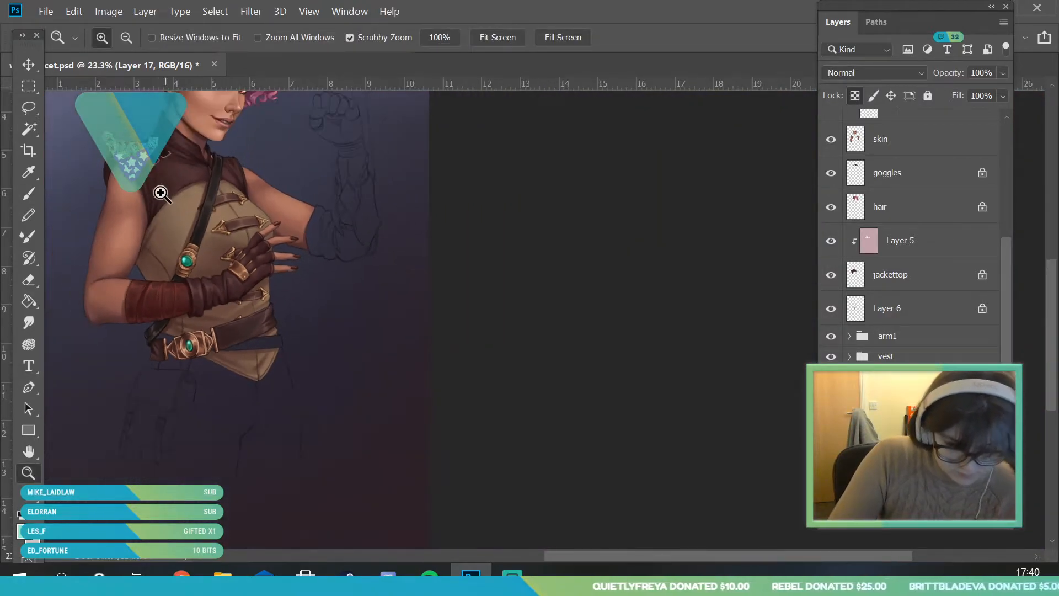
left_click_drag(166, 199, 168, 240)
left_click_drag(223, 387, 237, 468)
left_click_drag(246, 378, 396, 469)
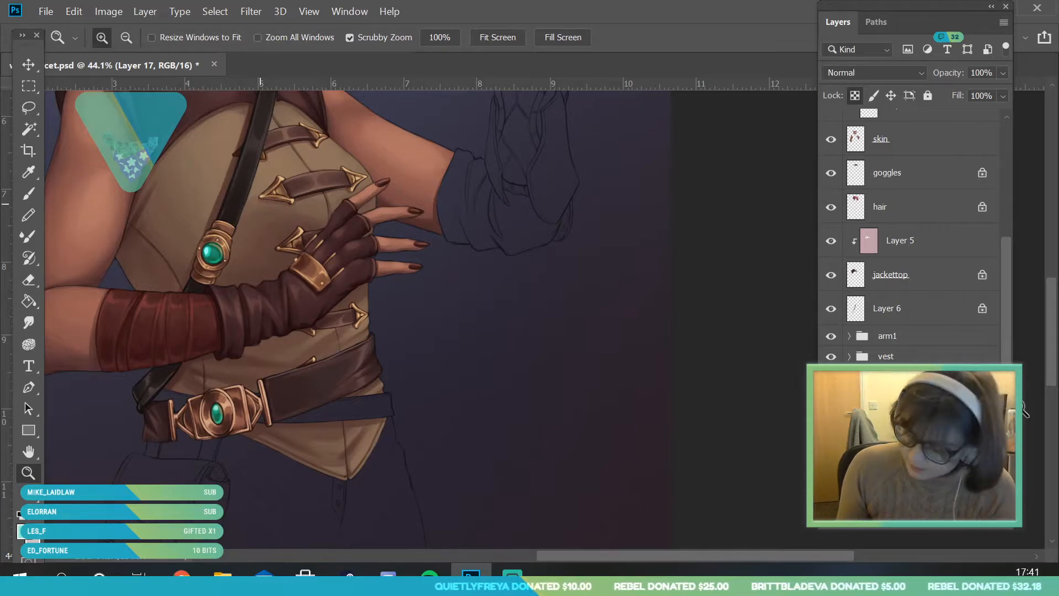
key("ctrl+")
key("ctrl+")
key("ctrl+")
key("ctrl+comma")
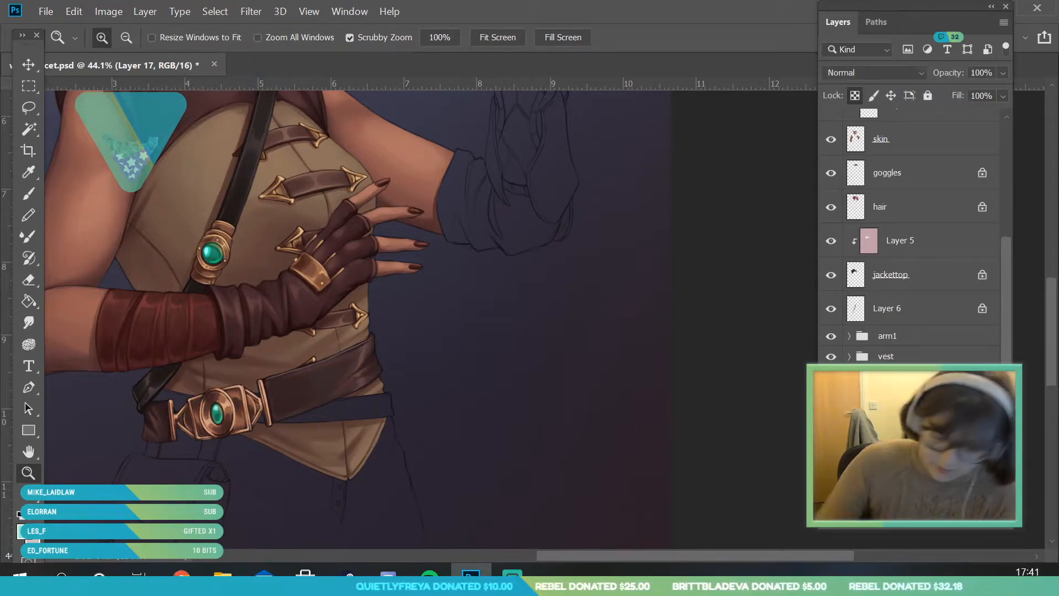
Step: Slightly raise the lightness and saturation of Layer 17 with a Hue/Saturation adjustment
left_click(108, 11)
mouse_move(138, 51)
left_click(353, 139)
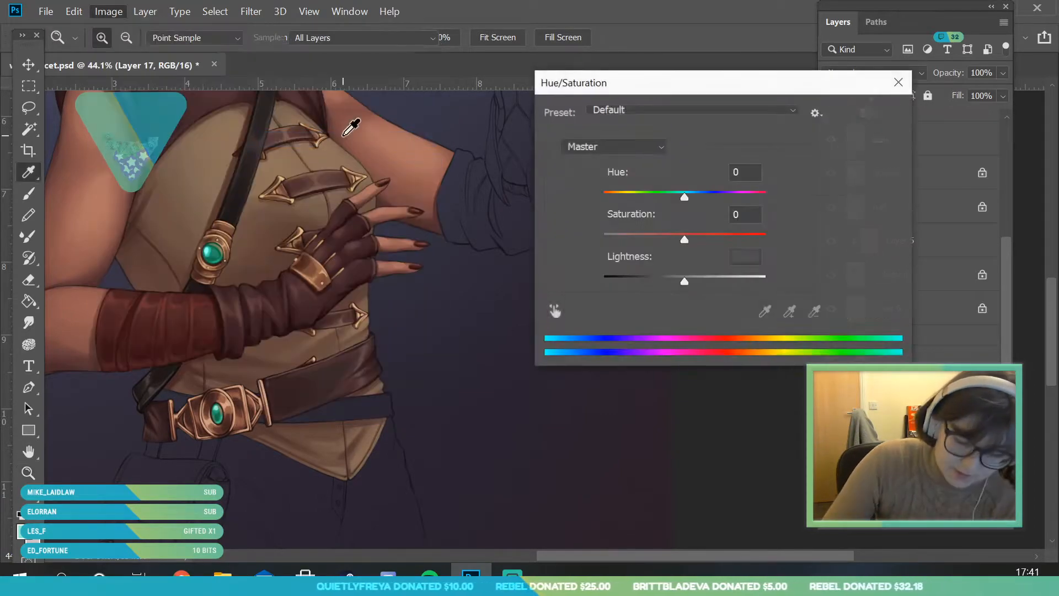
left_click_drag(683, 282, 688, 282)
left_click_drag(686, 237, 694, 238)
left_click(877, 119)
Step: Add a new layer for the narrow lower belt and sample the near-black color of the chest strap
key("z")
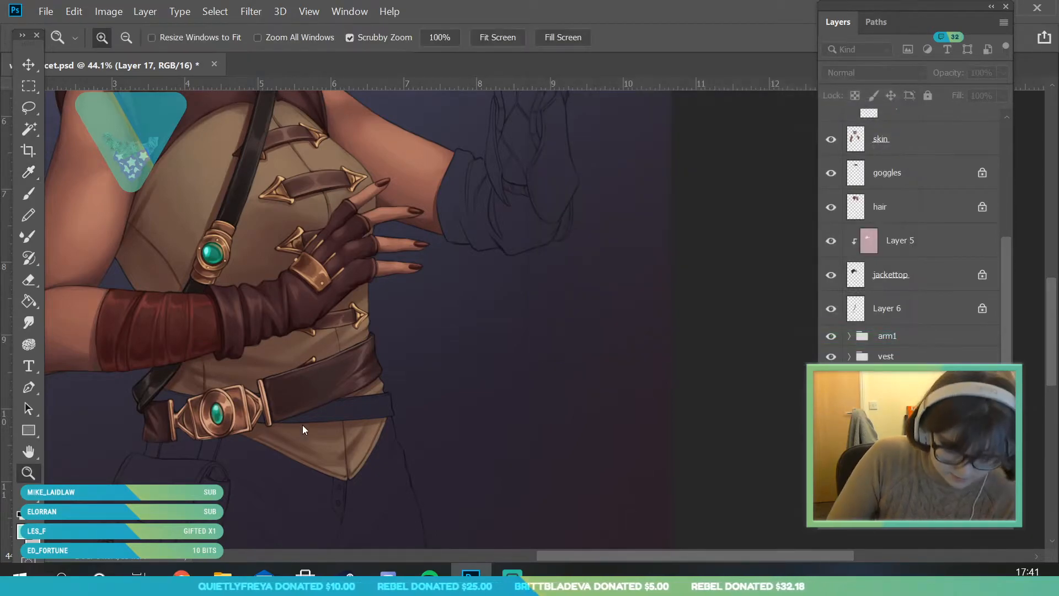
left_click_drag(355, 428, 353, 507)
left_click_drag(353, 452, 375, 500)
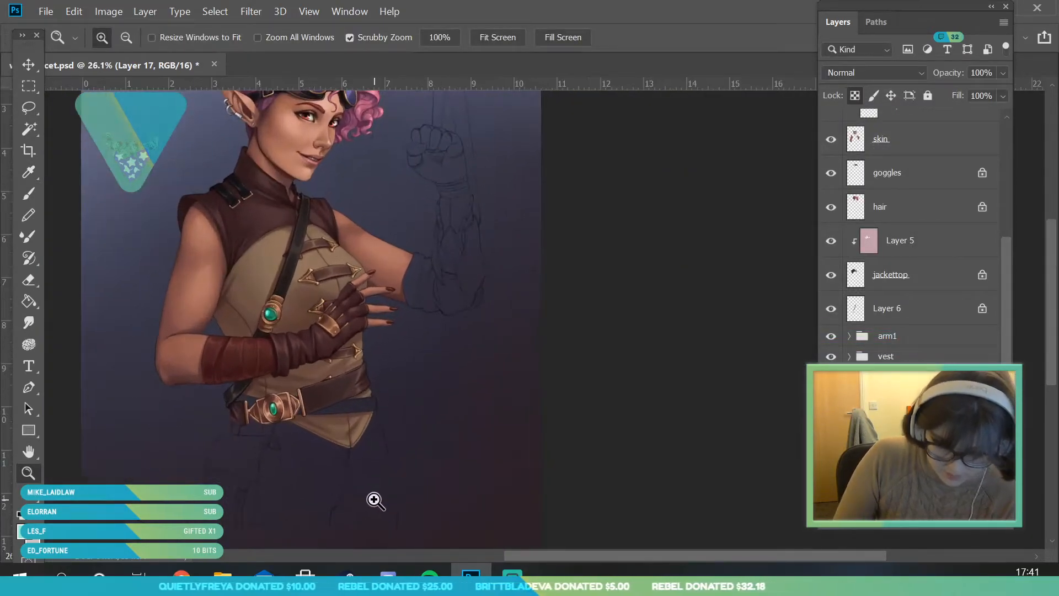
left_click(905, 491)
left_click(972, 518)
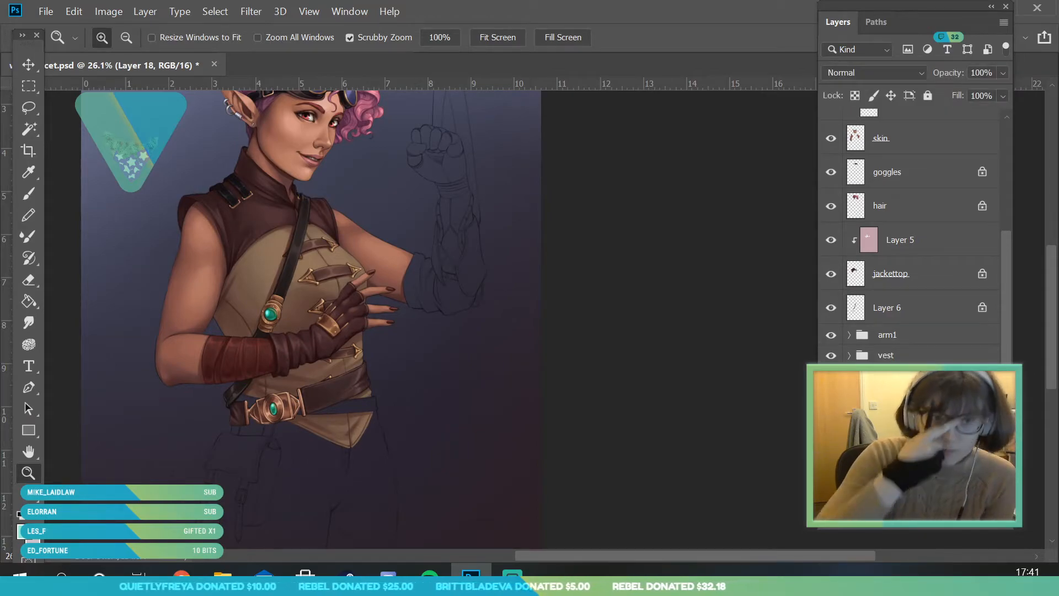
left_click_drag(326, 397, 268, 281)
left_click(28, 172)
left_click(187, 282)
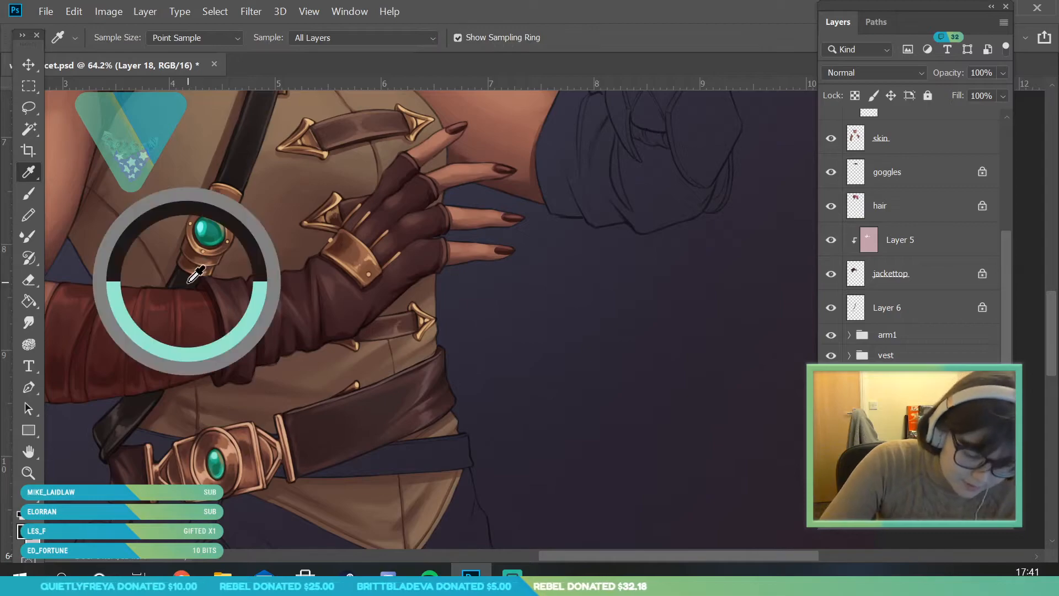
Step: Set the brush size to 37 pixels and block in the narrow belt behind the buckle and wide belt in near-black
left_click(28, 473)
left_click_drag(140, 513, 198, 530)
key("b")
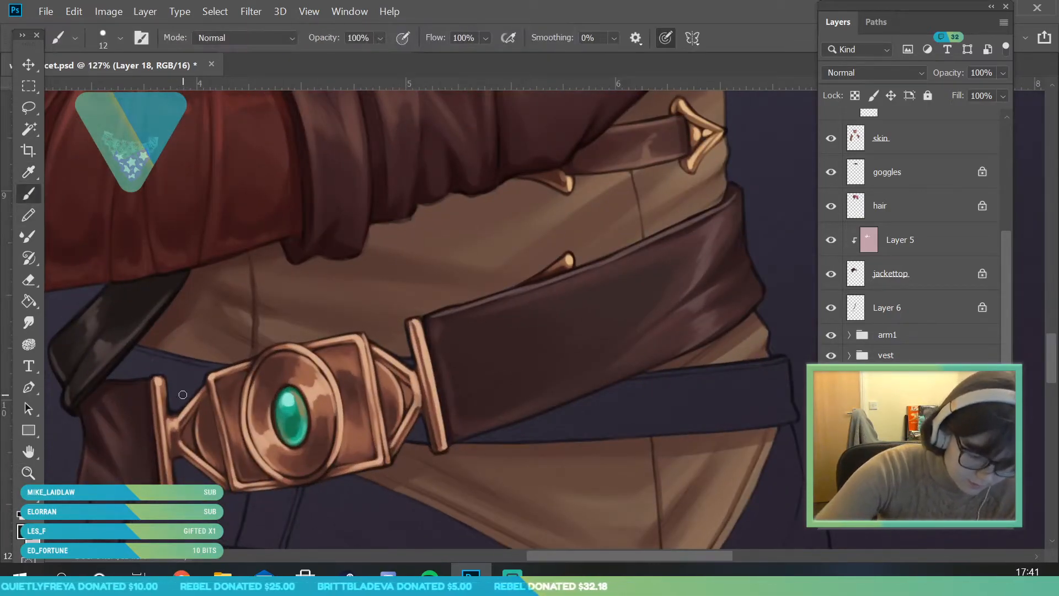
left_click(120, 37)
left_click(305, 375)
left_click_drag(124, 364, 200, 404)
mouse_move(142, 364)
left_mouse_down()
mouse_move(217, 384)
mouse_move(177, 339)
left_mouse_up()
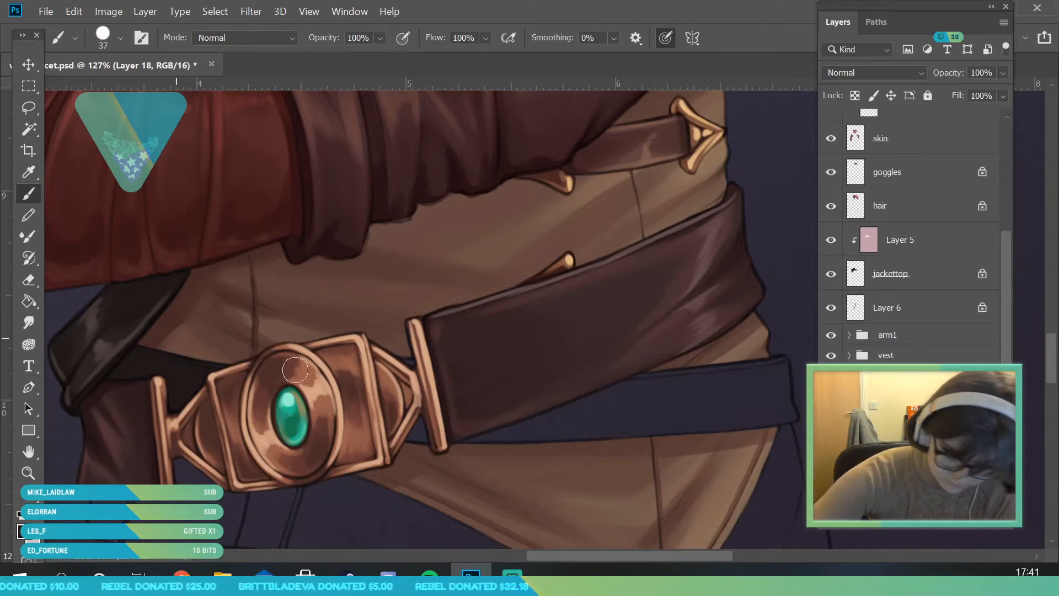
left_click_drag(393, 426, 425, 436)
mouse_move(515, 422)
left_mouse_down()
mouse_move(568, 425)
mouse_move(498, 447)
mouse_move(617, 442)
mouse_move(743, 377)
mouse_move(775, 382)
mouse_move(770, 372)
mouse_move(773, 419)
left_mouse_up()
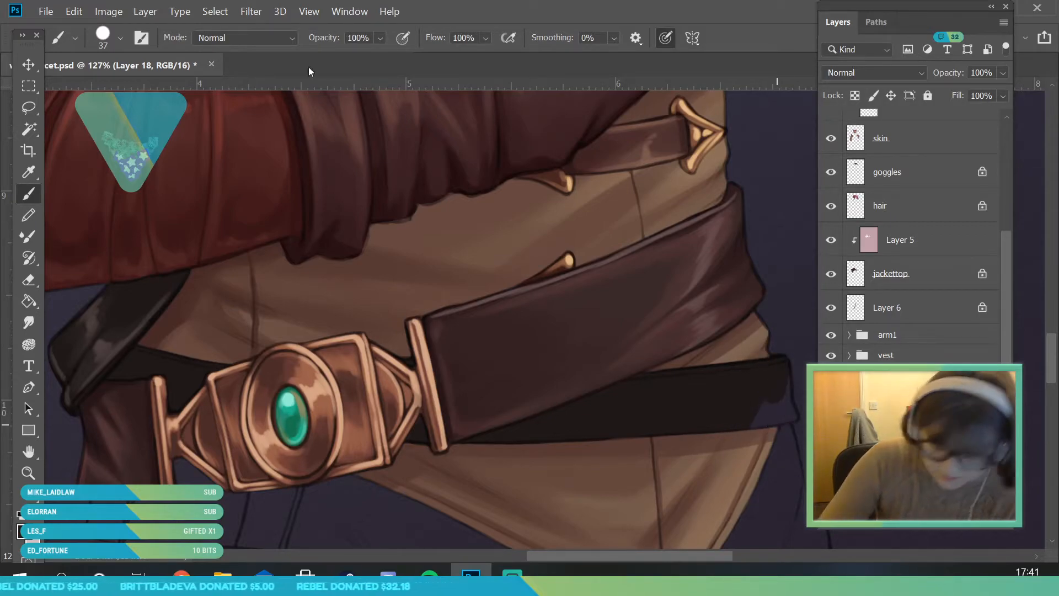
Step: Set the brush size to 21 pixels and fill the unpainted corner at the narrow belt's outer end
left_click(116, 39)
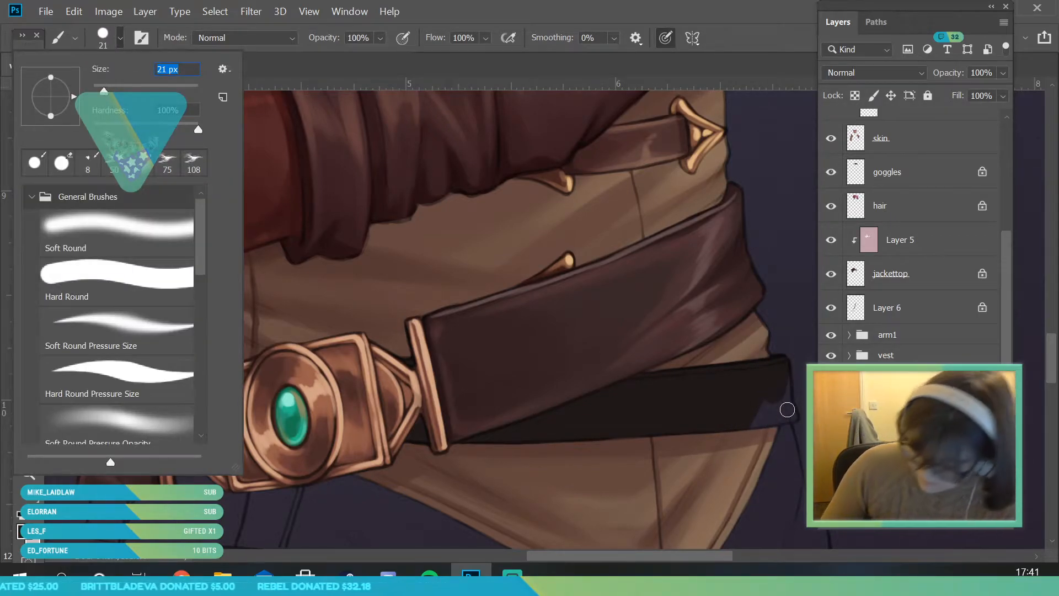
key("Return")
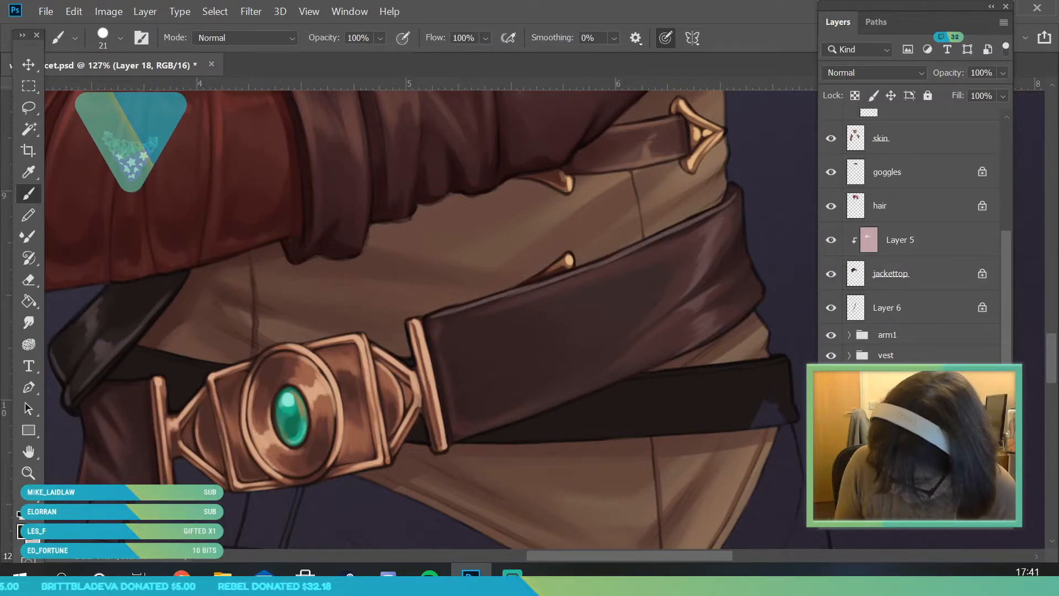
left_click_drag(788, 414, 794, 416)
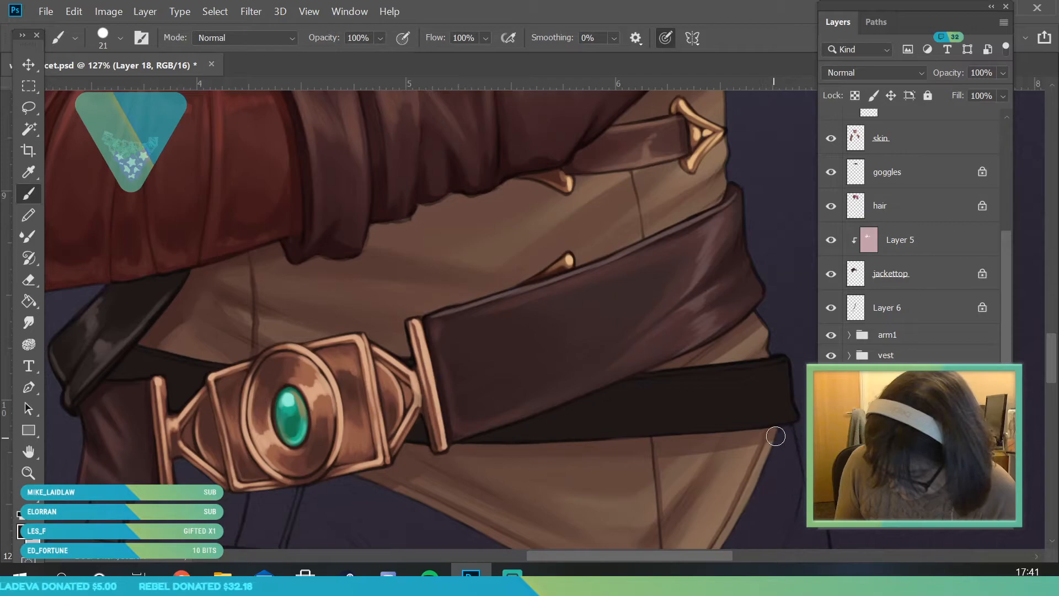
Step: Lock the transparent pixels of the narrow belt's layer and sample a shade from the black strap's lower end
key("z")
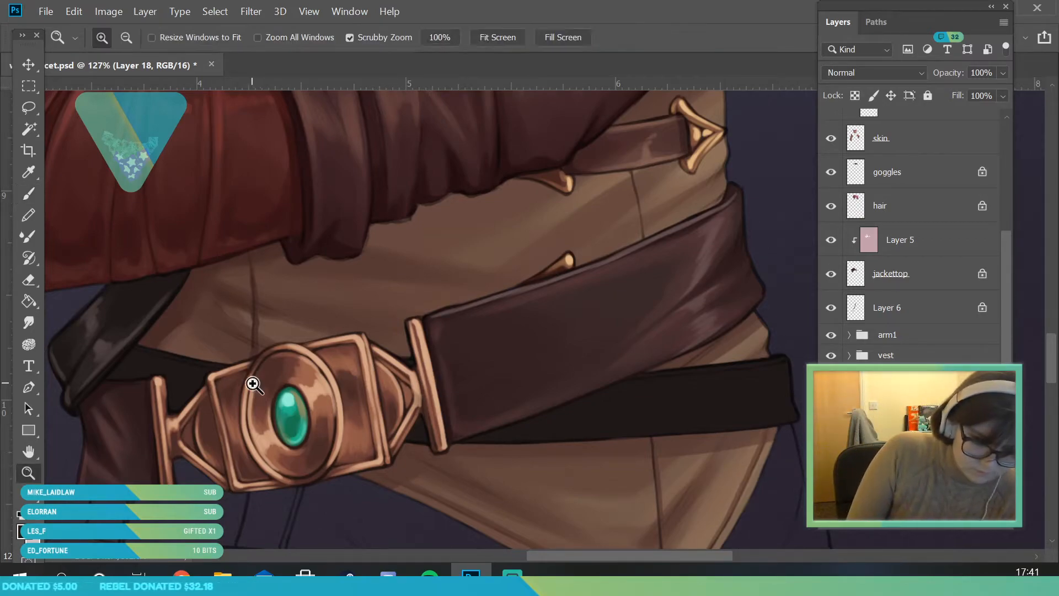
left_click_drag(248, 383, 166, 383)
left_click_drag(283, 365, 312, 402)
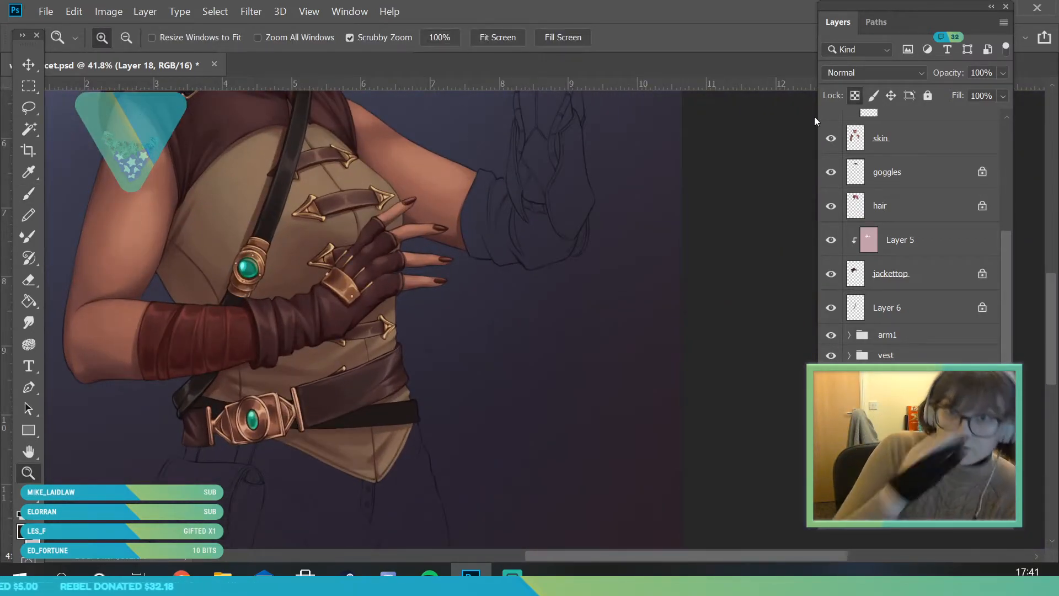
scroll(259, 422, "up", 2)
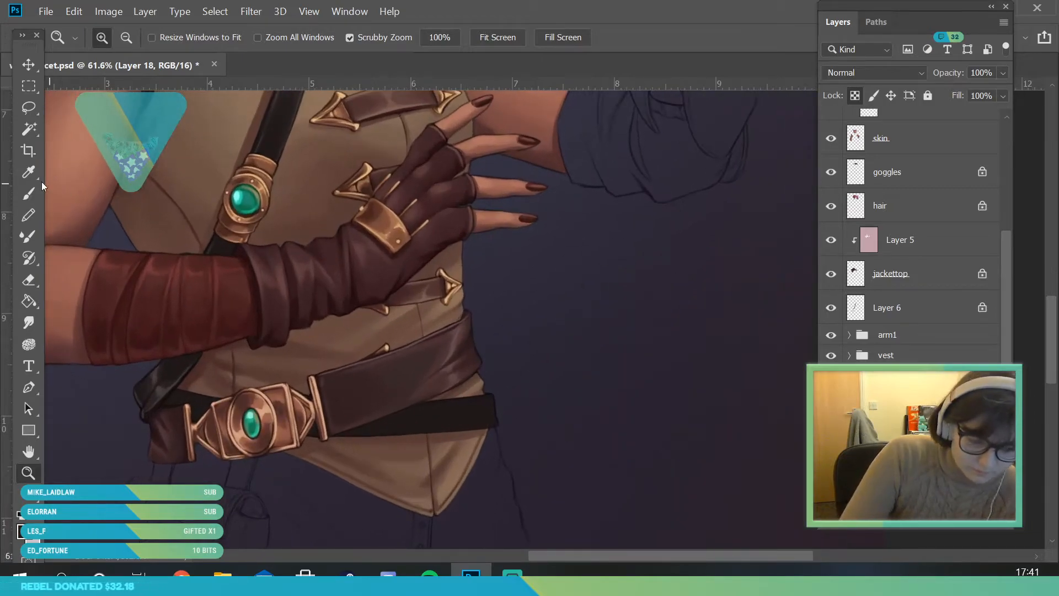
left_click(29, 172)
left_click(147, 386)
Step: Set the brush size to 72 pixels and shade the narrow belt with the sampled tone
left_click(30, 194)
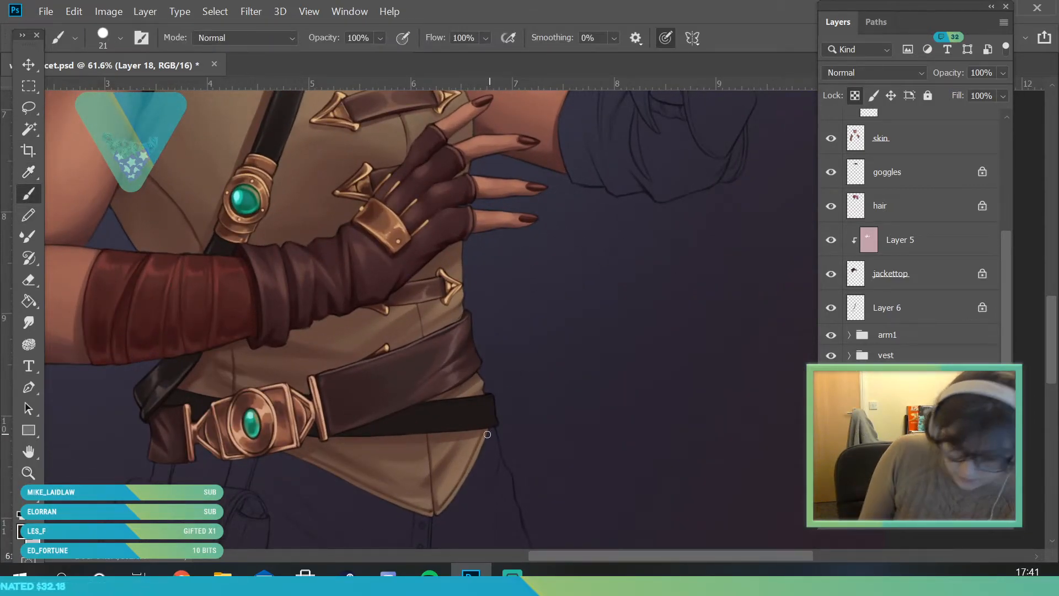
left_click(115, 34)
left_click(137, 93)
left_click(752, 486)
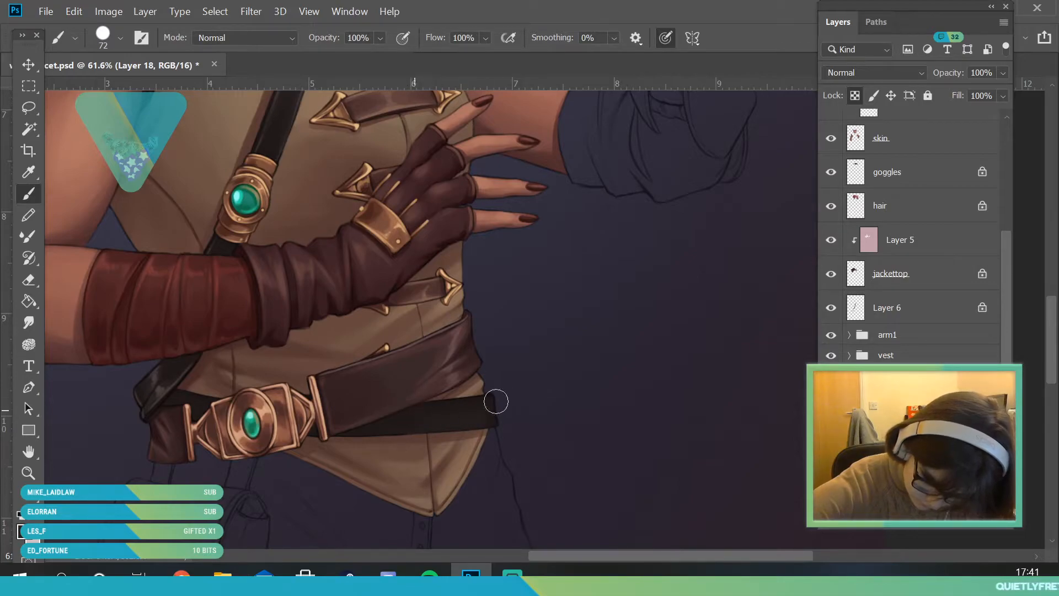
Step: Sample another tone for the narrow belt's shading and set the brush size to 31 pixels
left_click(29, 171)
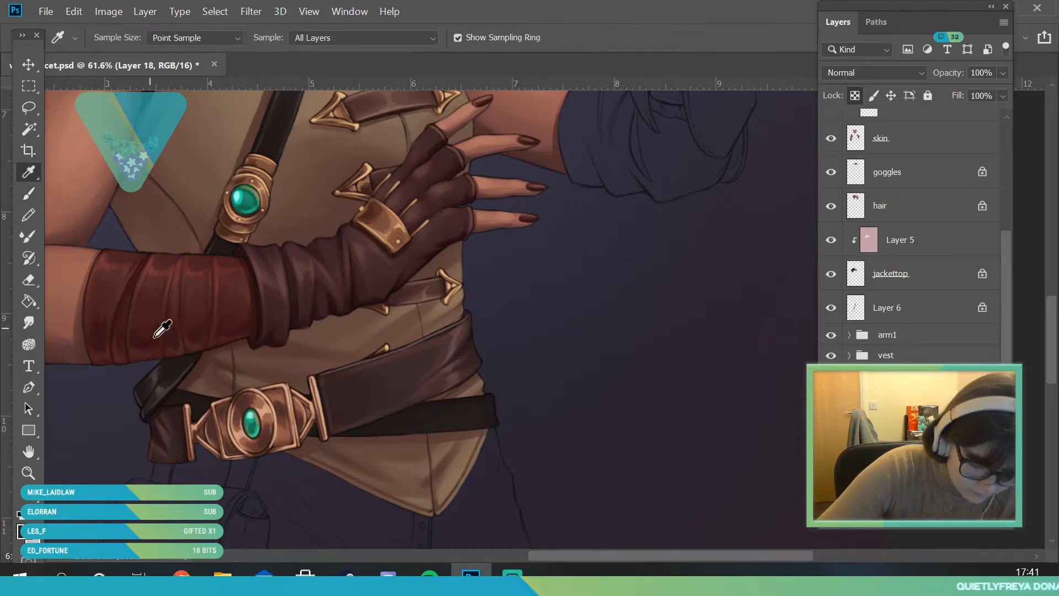
left_click(29, 193)
left_click(121, 40)
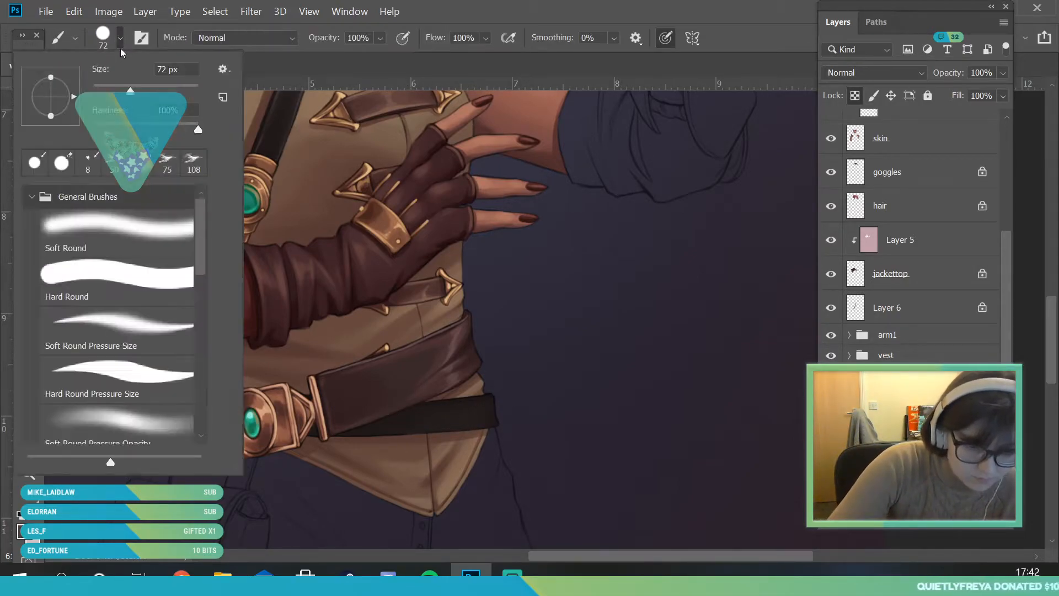
left_click(303, 184)
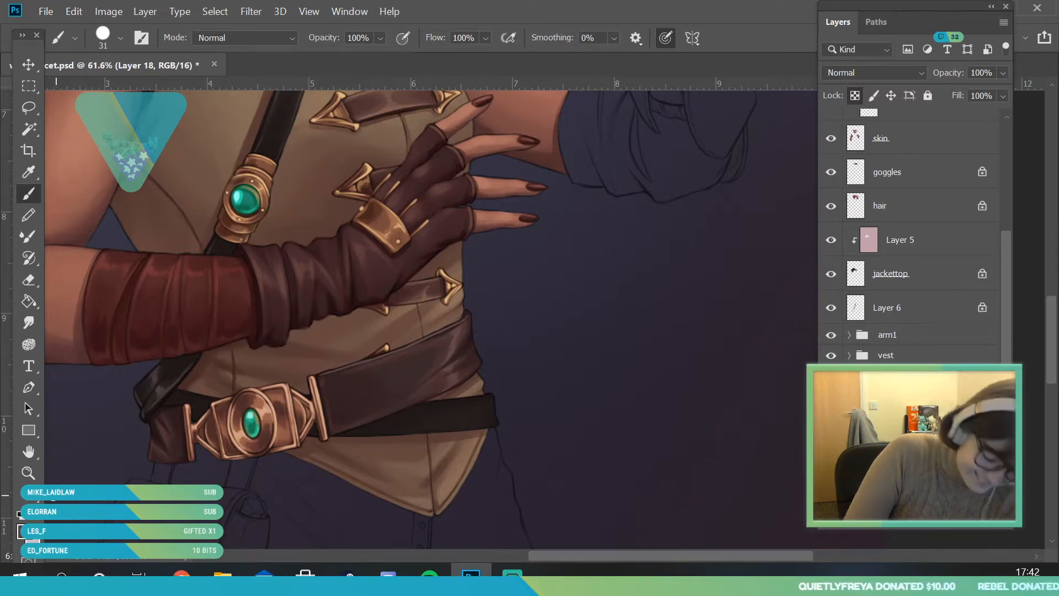
Step: Set the brush size to 23 pixels and paint lighter edges and soft leather highlights near the narrow belt's outer end
left_click(29, 473)
left_click_drag(298, 360, 264, 359)
left_click_drag(424, 413, 454, 402)
left_click(34, 193)
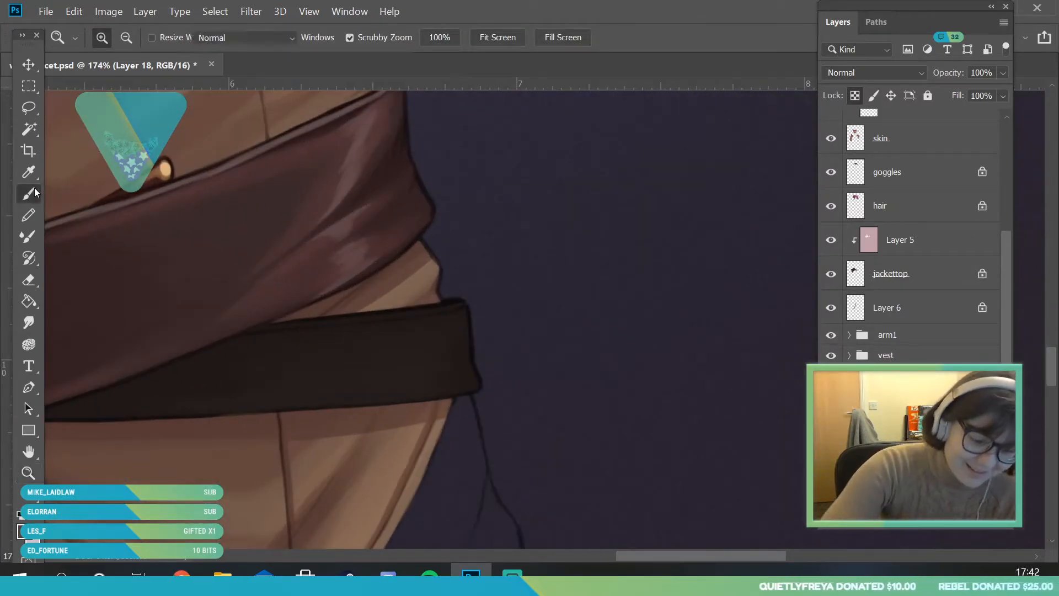
left_click(120, 39)
left_click(101, 89)
left_click(314, 268)
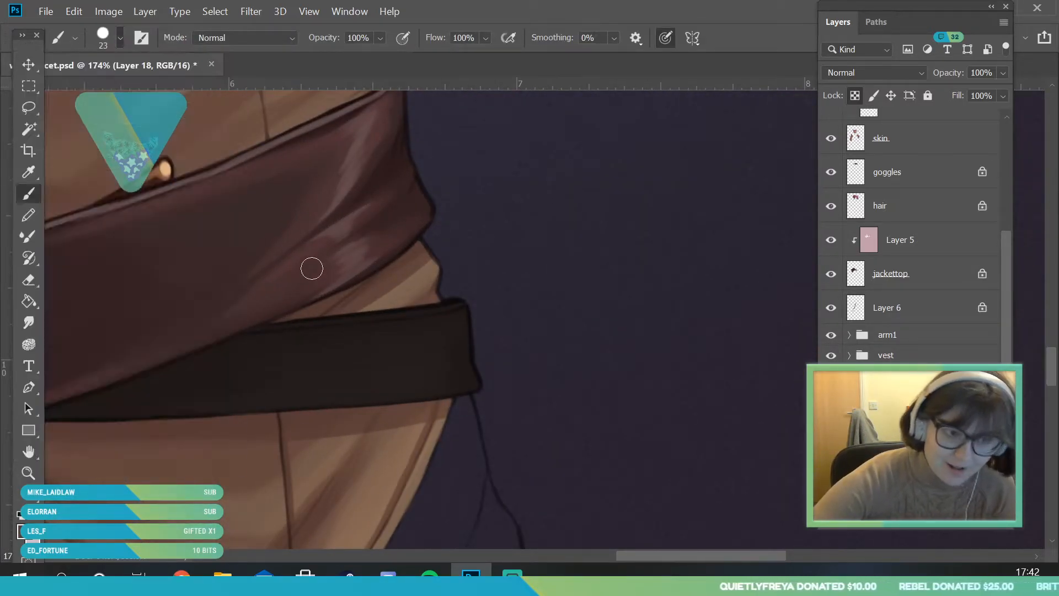
left_click_drag(212, 408, 286, 409)
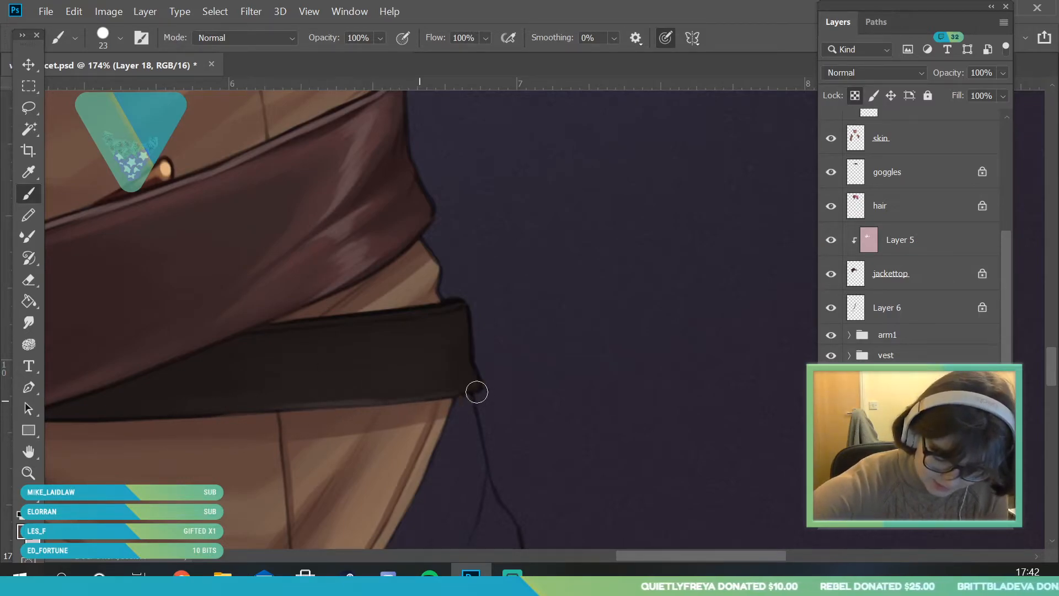
mouse_move(303, 398)
left_mouse_down()
mouse_move(366, 381)
mouse_move(377, 365)
left_mouse_up()
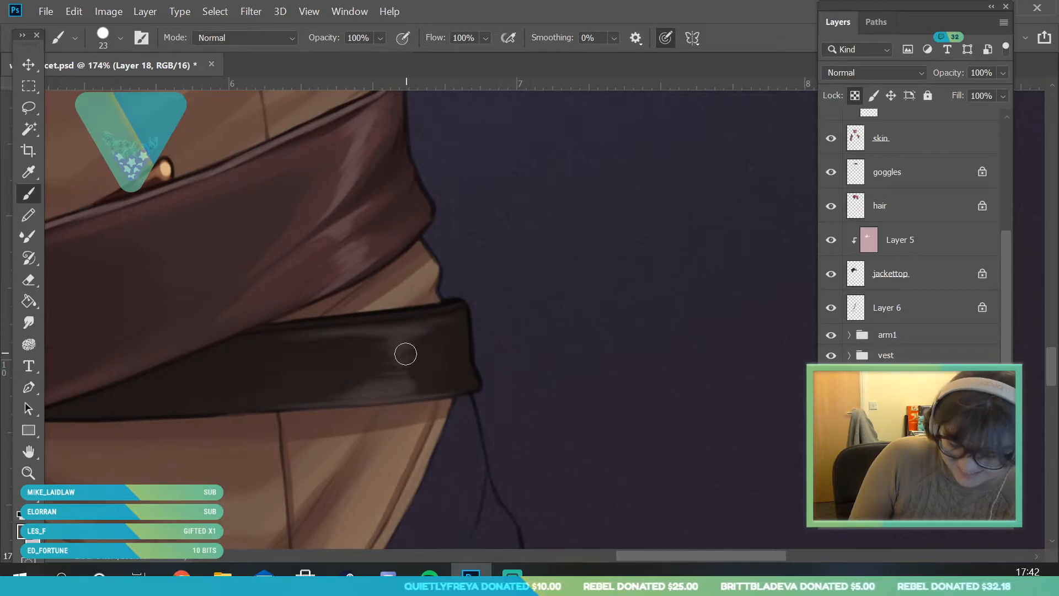
mouse_move(462, 314)
left_mouse_down()
mouse_move(466, 367)
mouse_move(482, 389)
left_mouse_up()
Step: Select the overlines layer, set the brush size to 6 pixels and paint thin highlights along the narrow belt's upper edge
left_click_drag(1008, 253, 1008, 141)
left_click(929, 166)
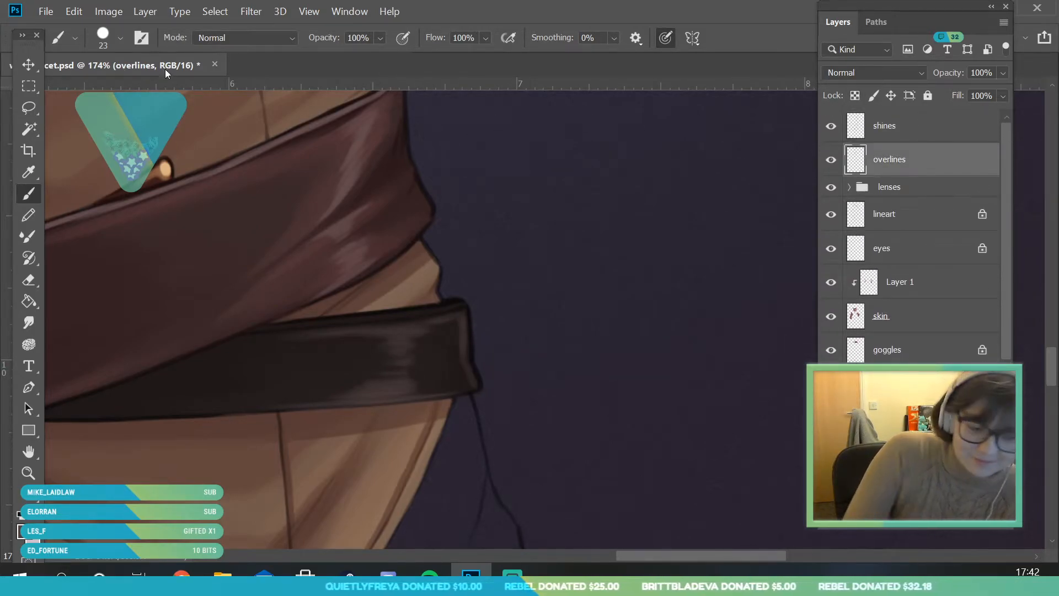
left_click(121, 37)
left_click(95, 90)
left_click(426, 311)
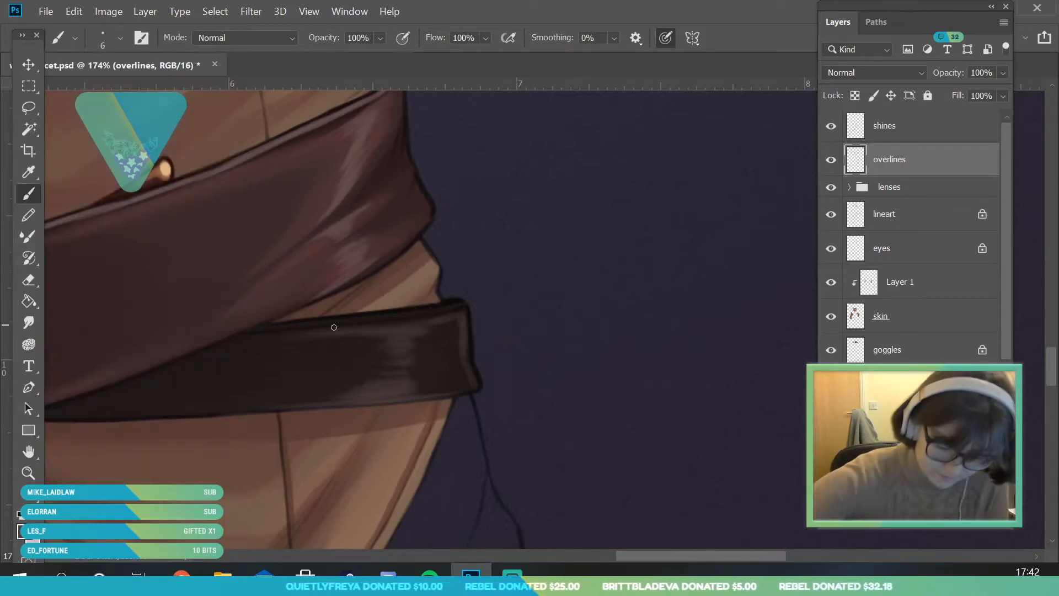
left_click_drag(291, 328, 449, 309)
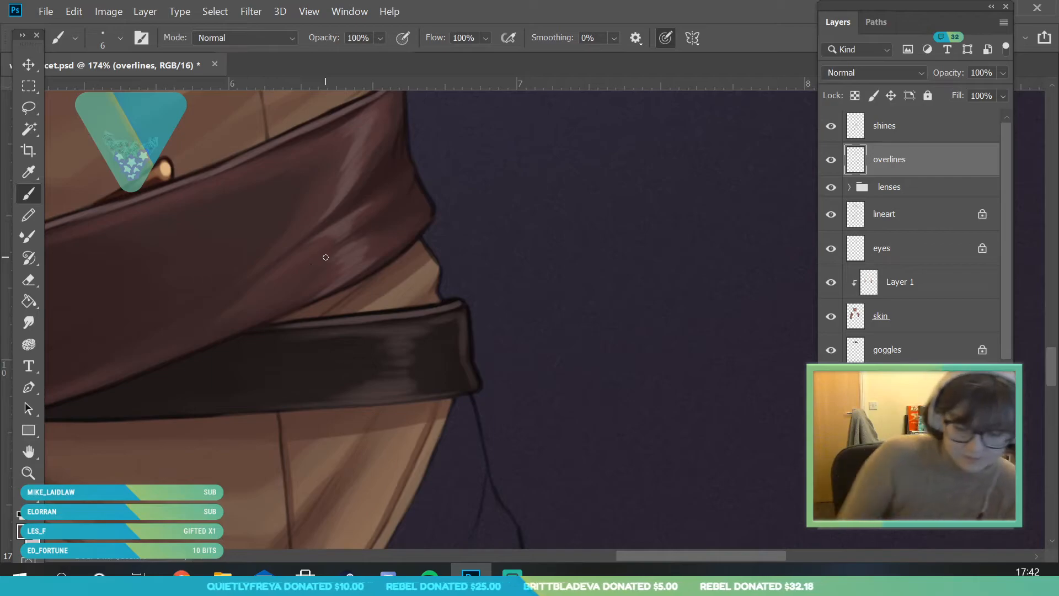
key("z")
left_click_drag(447, 381, 415, 469)
mouse_move(298, 400)
left_mouse_down()
mouse_move(339, 390)
mouse_move(309, 430)
left_mouse_up()
key("b")
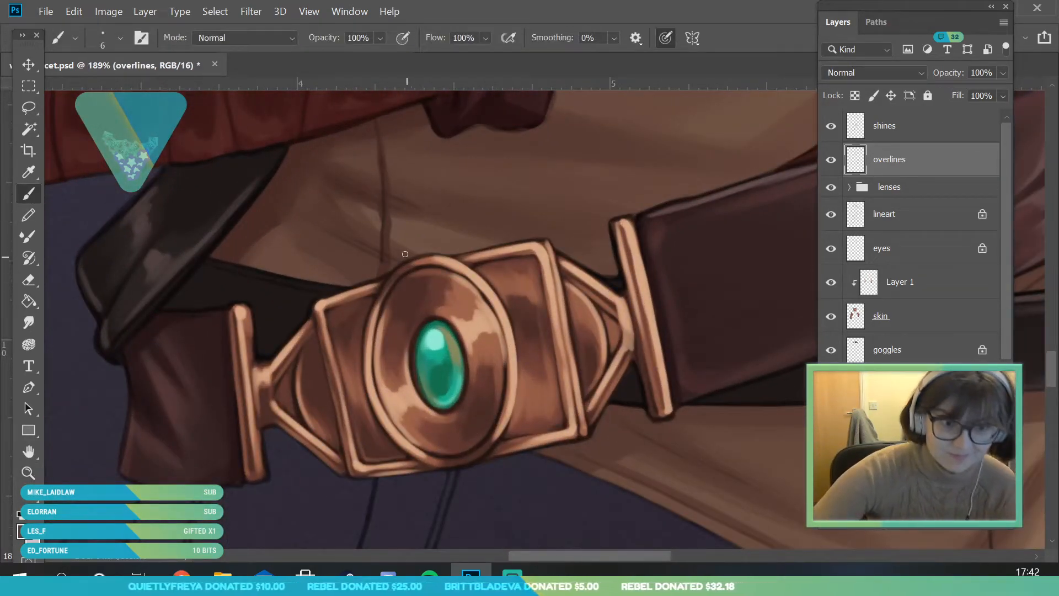
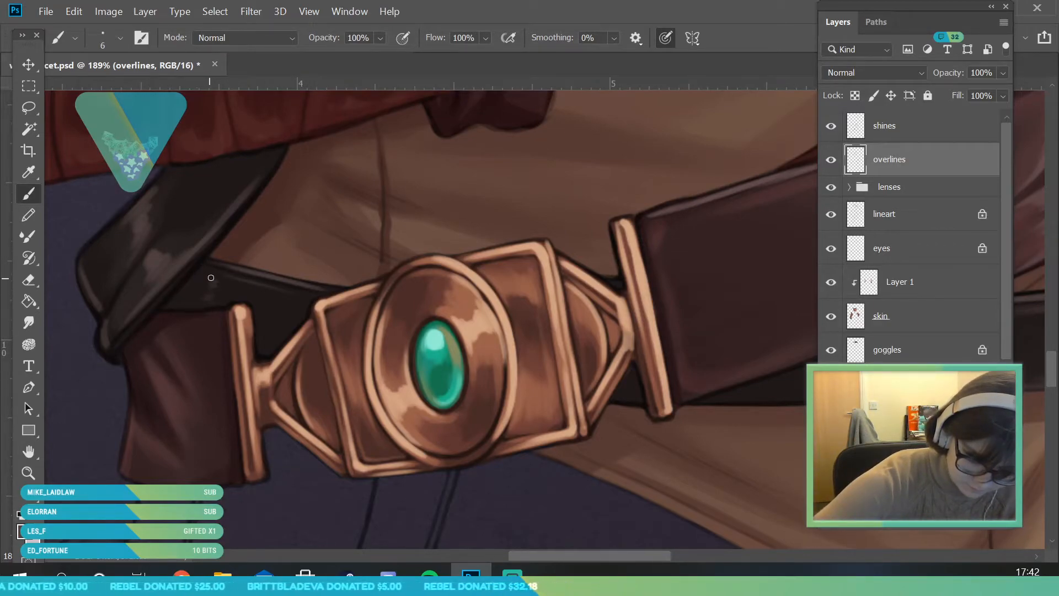
Step: Select a layer below the vest group in the layer stack and add a new layer above it for the bag
key("z")
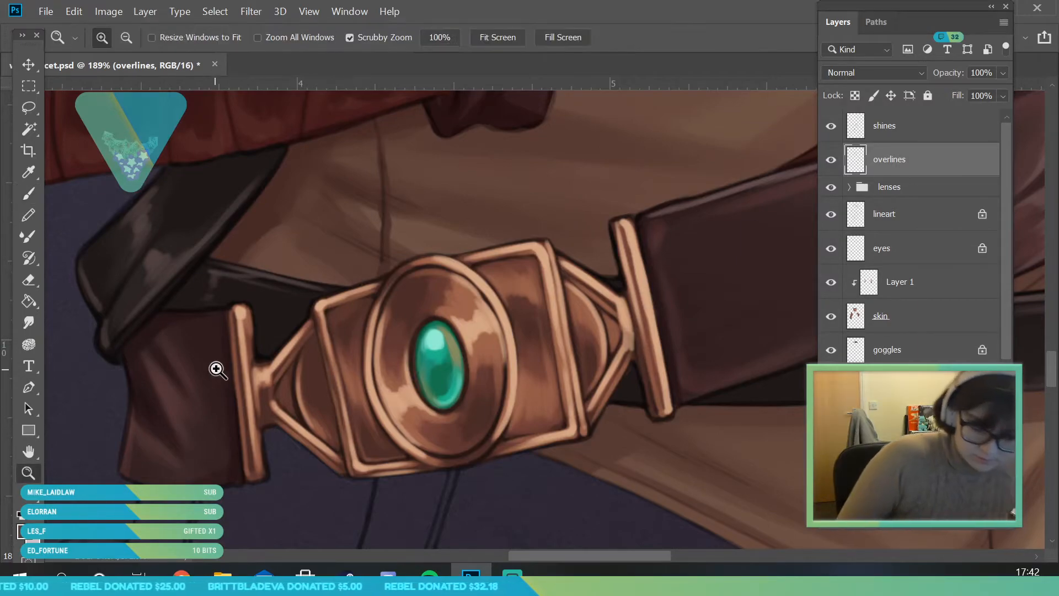
left_click_drag(307, 338, 182, 345)
left_click_drag(406, 368, 388, 416)
left_click_drag(396, 350, 349, 433)
left_click(404, 466)
left_click_drag(286, 447, 333, 484)
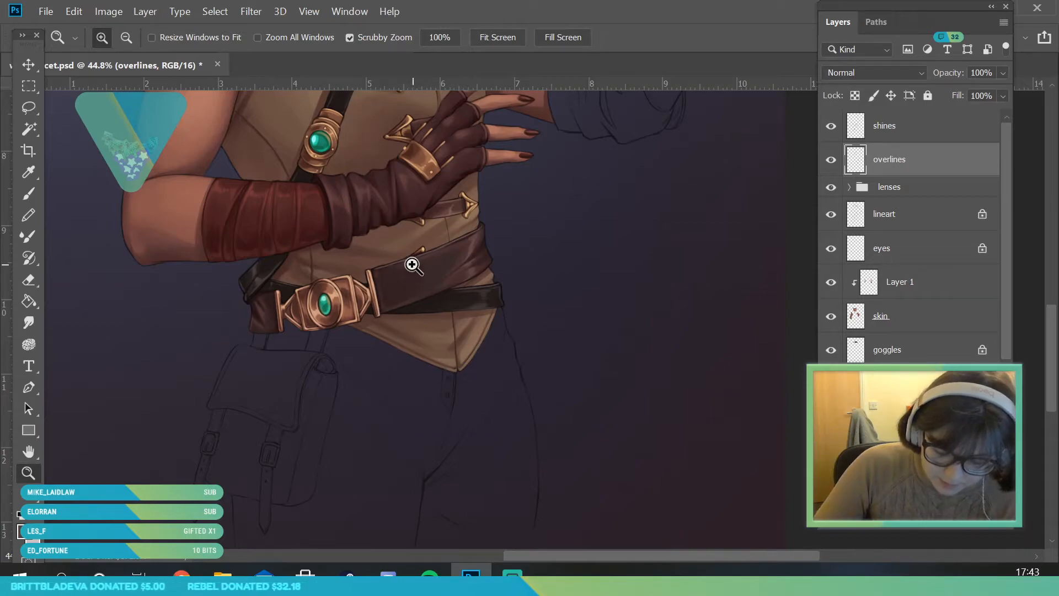
scroll(1008, 246, "down", 1)
right_click(1008, 246)
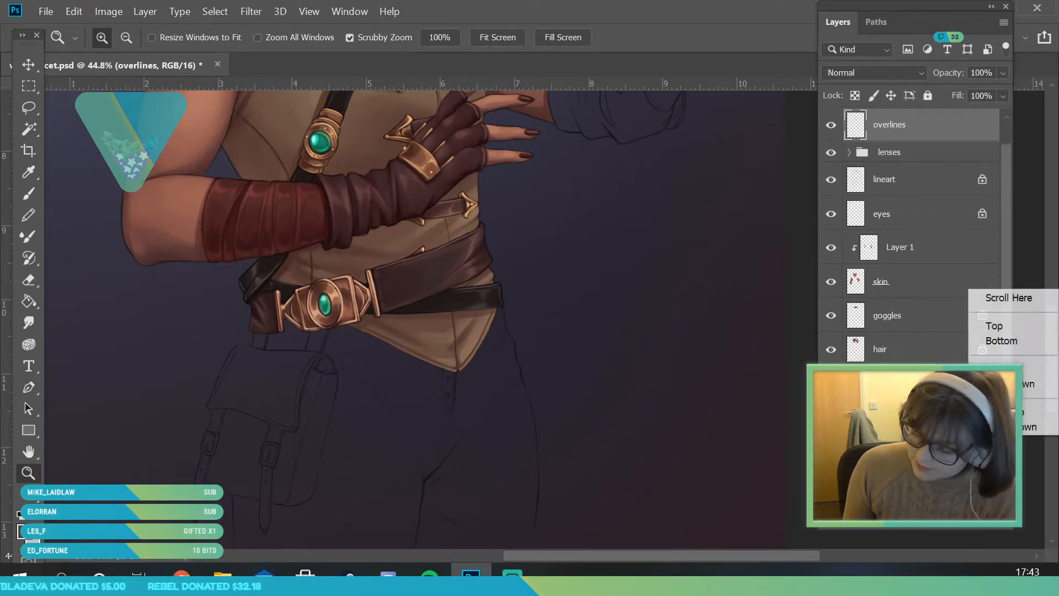
left_click(1008, 247)
left_click_drag(1005, 246, 1005, 366)
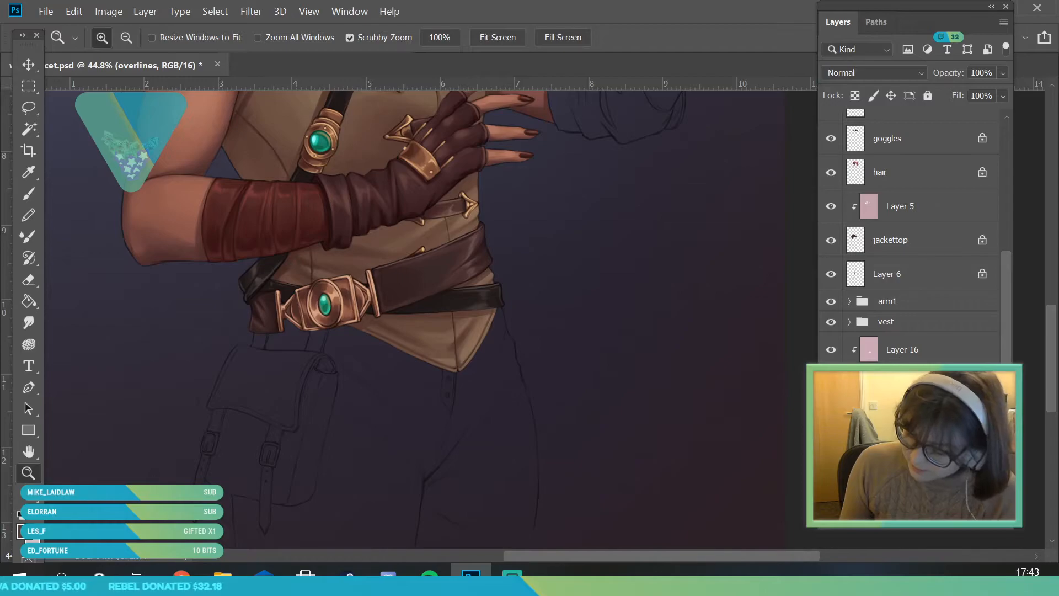
left_click(905, 491)
key("ctrl+shift+alt+n")
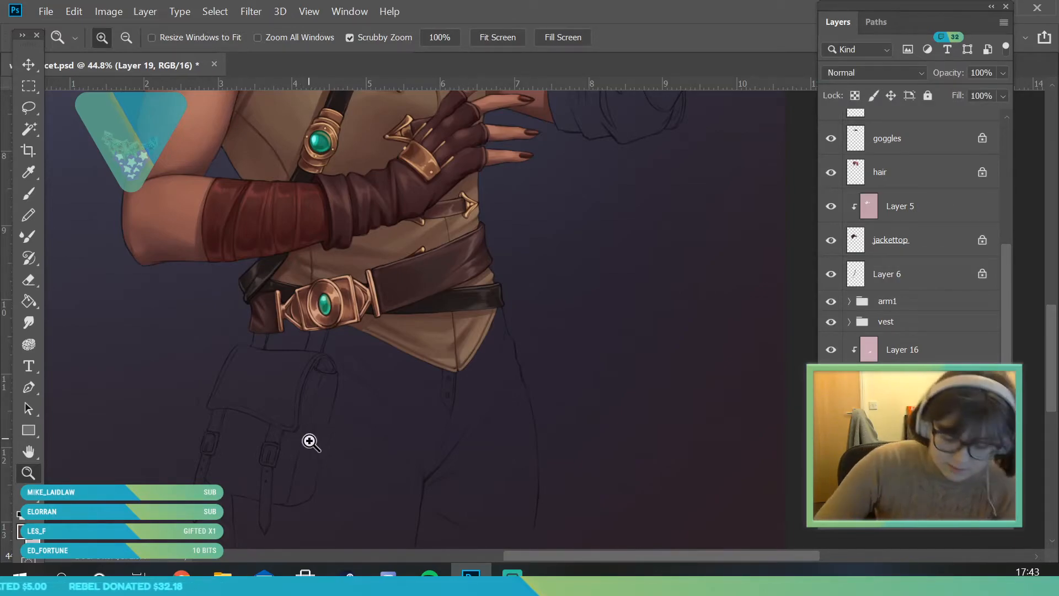
Step: Sample a leather tone from the belt and set the brush size to 81 pixels for painting the hip bag
left_click(393, 309)
key("i")
left_click(382, 277)
key("z")
mouse_move(274, 408)
left_mouse_down()
mouse_move(241, 409)
mouse_move(266, 418)
left_mouse_up()
mouse_move(129, 292)
left_mouse_down()
mouse_move(142, 322)
mouse_move(156, 316)
left_mouse_up()
key("b")
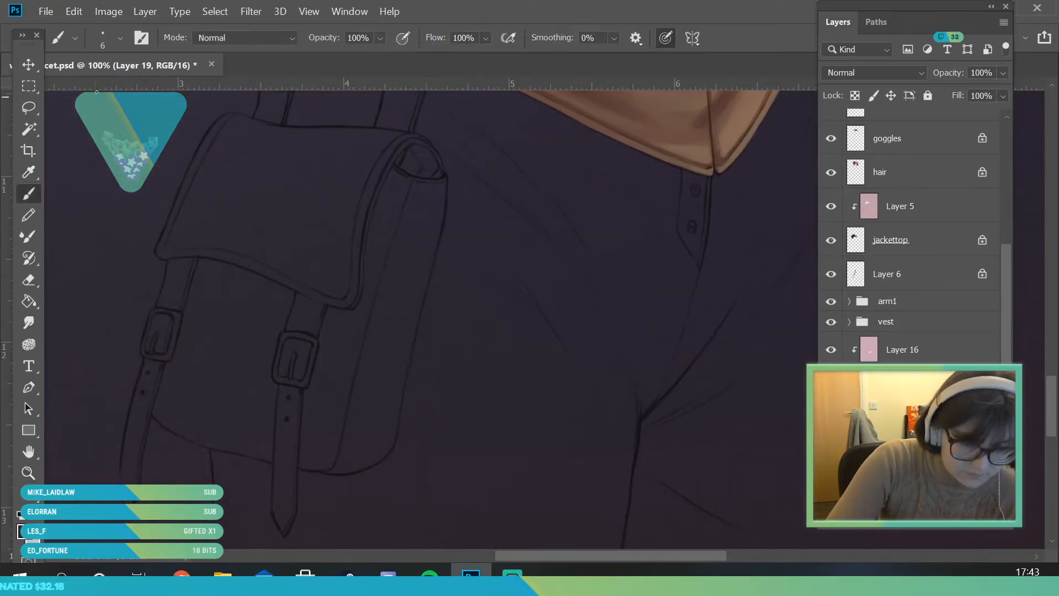
left_click(120, 38)
left_click(123, 89)
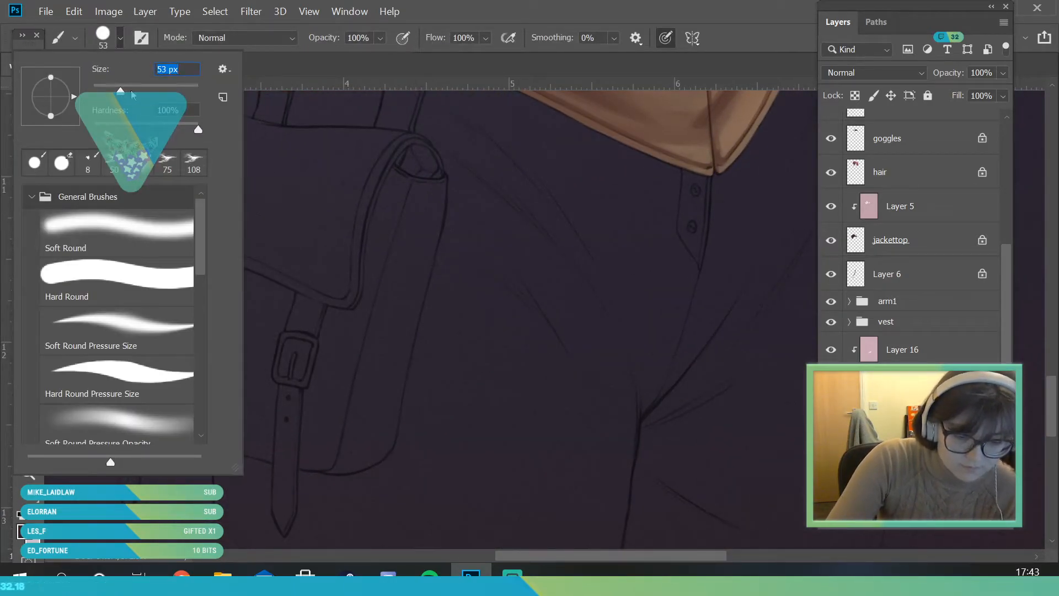
left_click(131, 90)
key("Return")
Step: Sample another tone beside the belt buckle and adjust the foreground colour to a dark brown
key("z")
left_click_drag(220, 364, 170, 482)
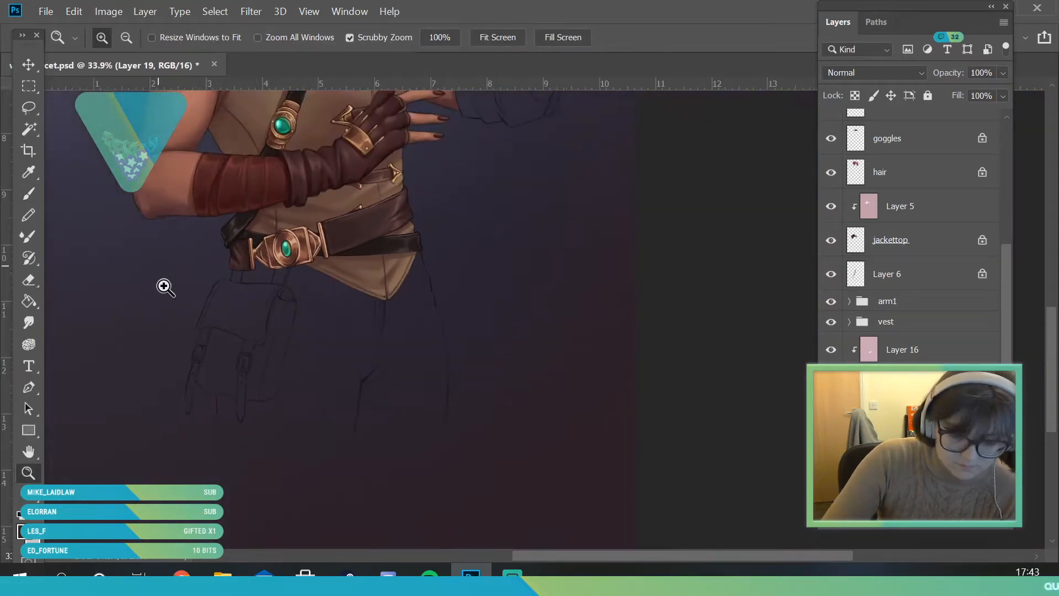
left_click_drag(156, 265, 165, 265)
left_click_drag(275, 276, 298, 278)
left_click_drag(404, 362, 381, 331)
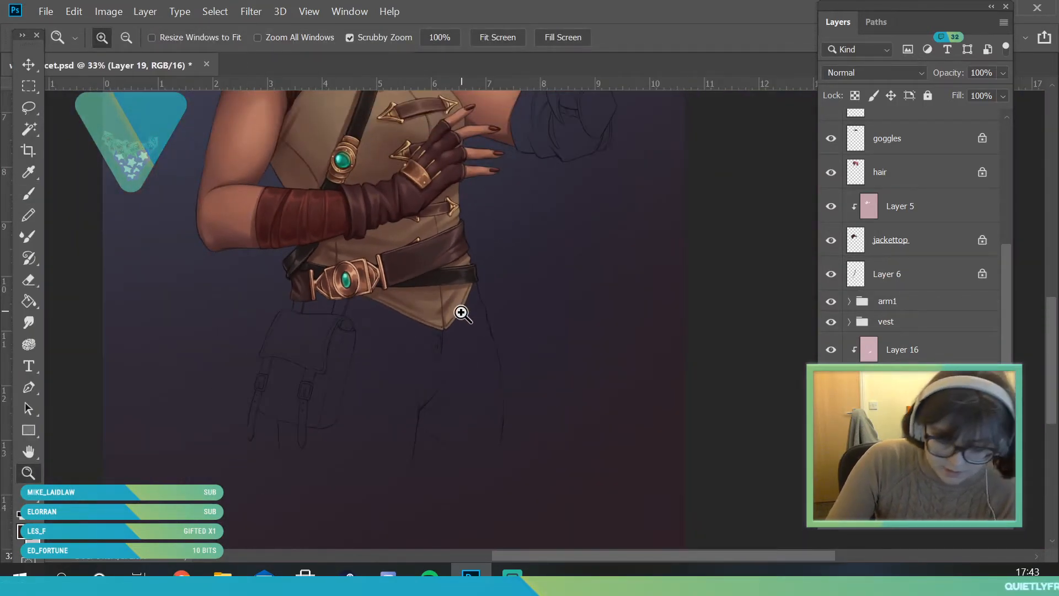
left_click_drag(372, 273, 409, 307)
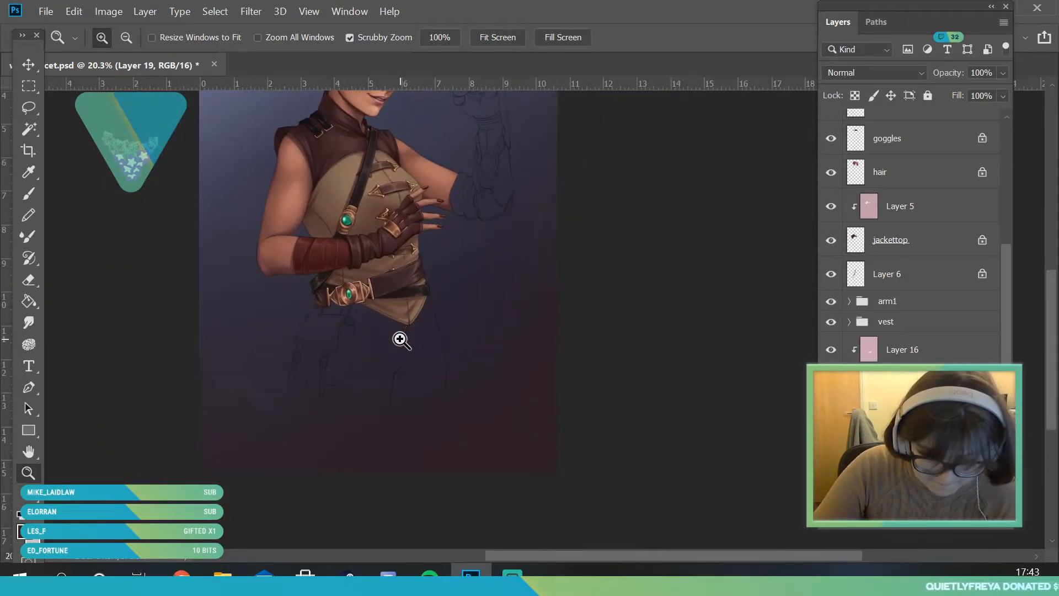
left_click_drag(334, 358, 361, 426)
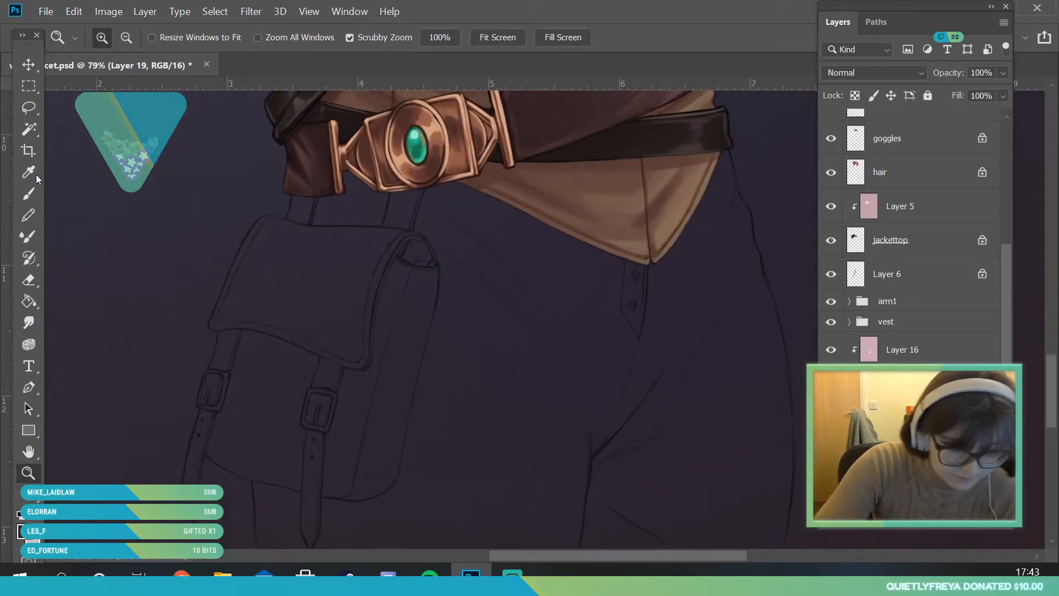
key("i")
left_click(368, 122)
key("b")
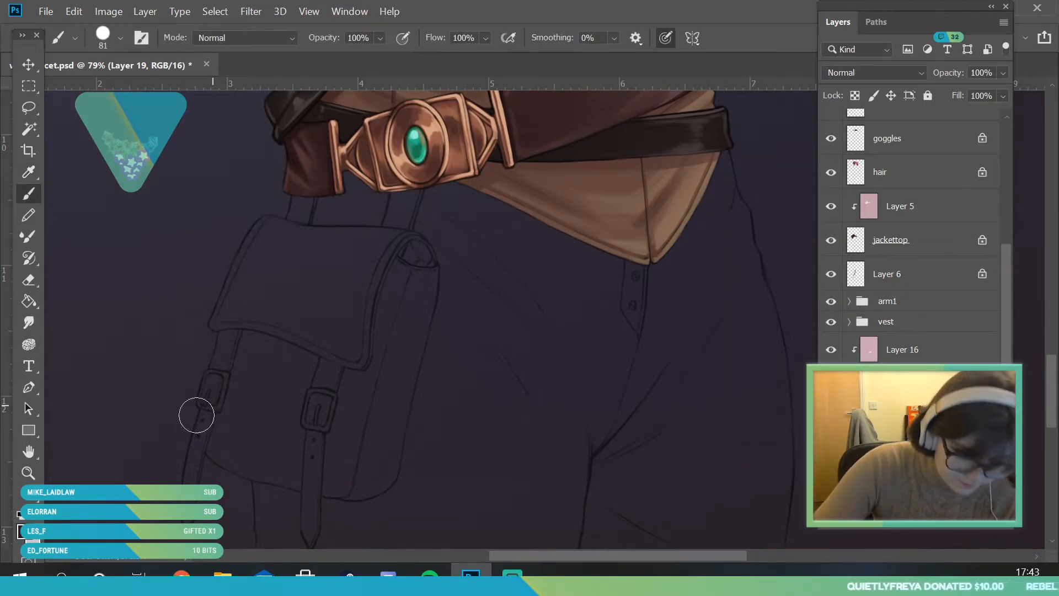
left_click(25, 531)
mouse_move(599, 281)
left_mouse_down()
mouse_move(588, 279)
mouse_move(598, 270)
left_mouse_up()
left_click(927, 94)
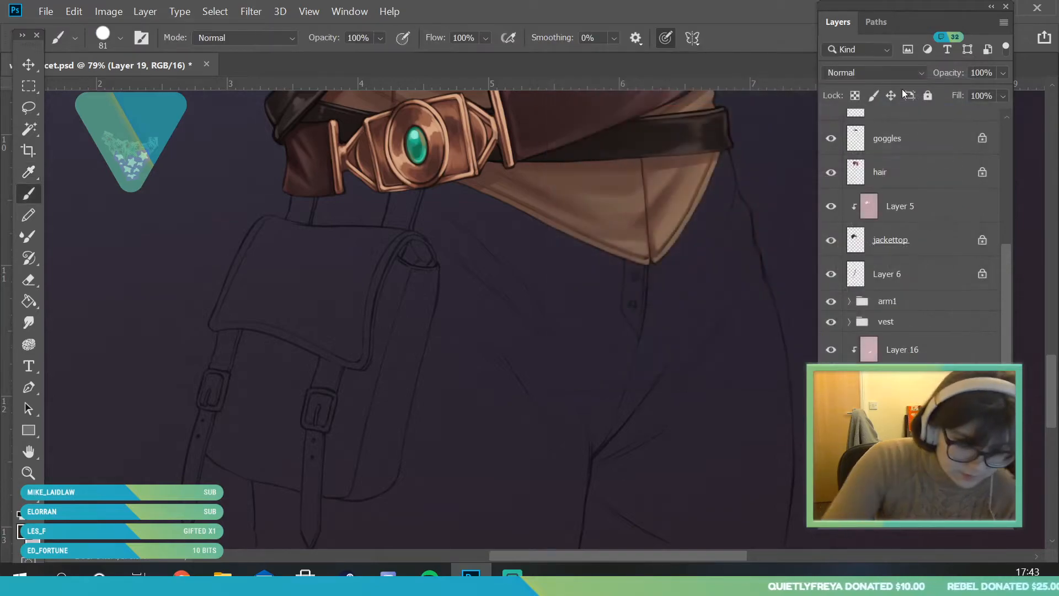
Step: Try the dark brown as a base colour across the middle of the hip bag
left_click(29, 452)
left_click_drag(203, 380, 385, 370)
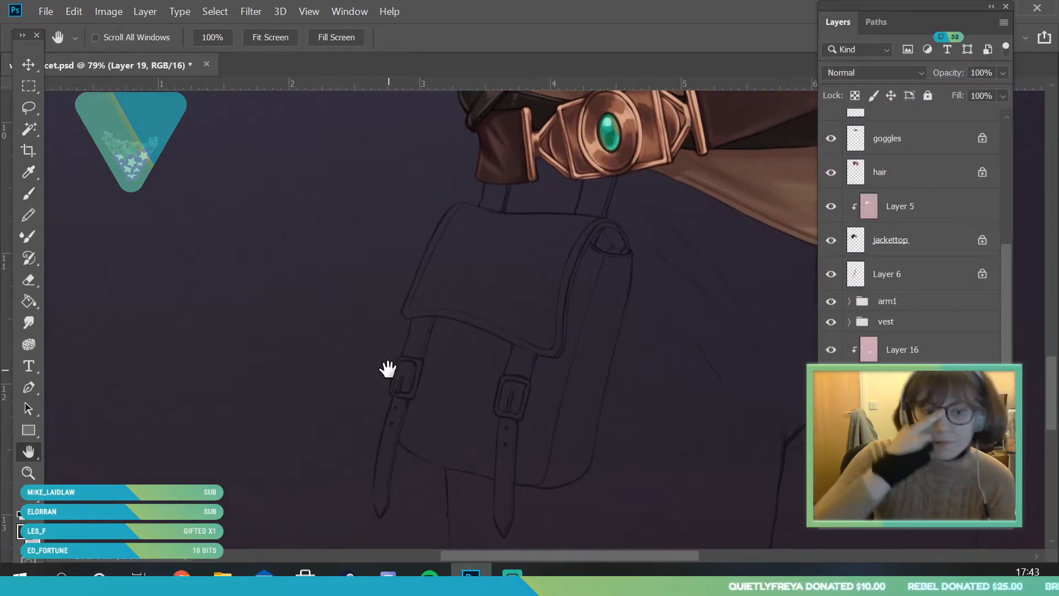
left_click(31, 194)
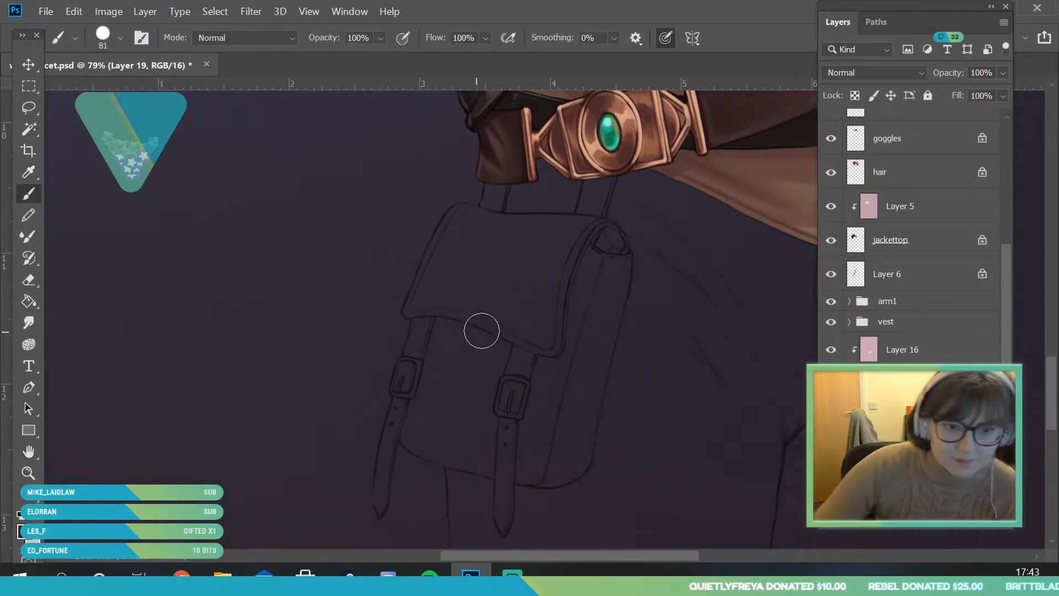
mouse_move(547, 305)
left_mouse_down()
mouse_move(541, 397)
mouse_move(480, 388)
mouse_move(422, 359)
left_mouse_up()
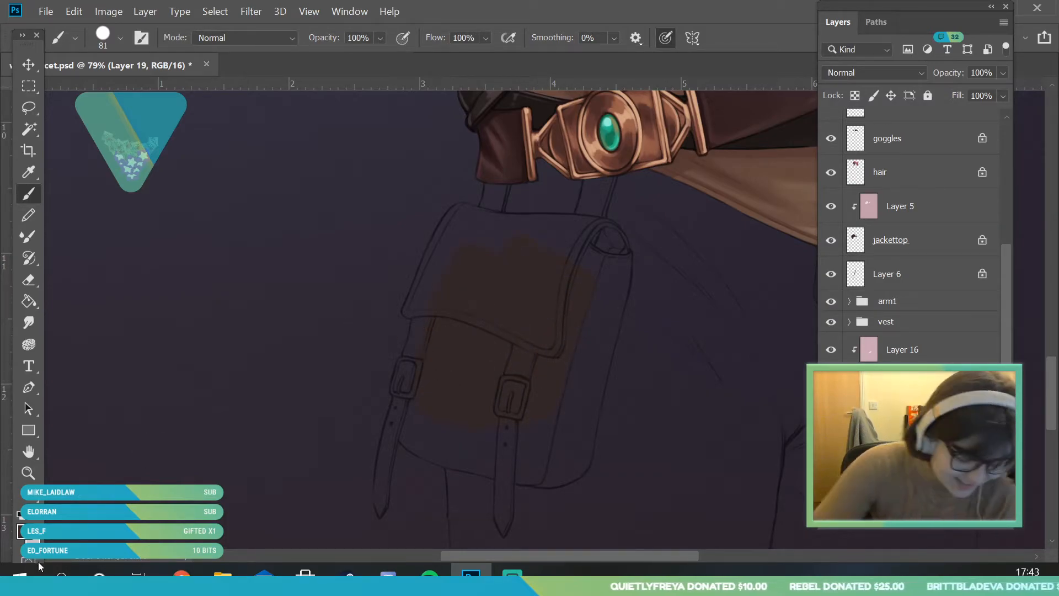
Step: Darken the foreground colour to #1f1718 and block in most of the hip bag's body and flap
left_click(22, 533)
left_click(604, 286)
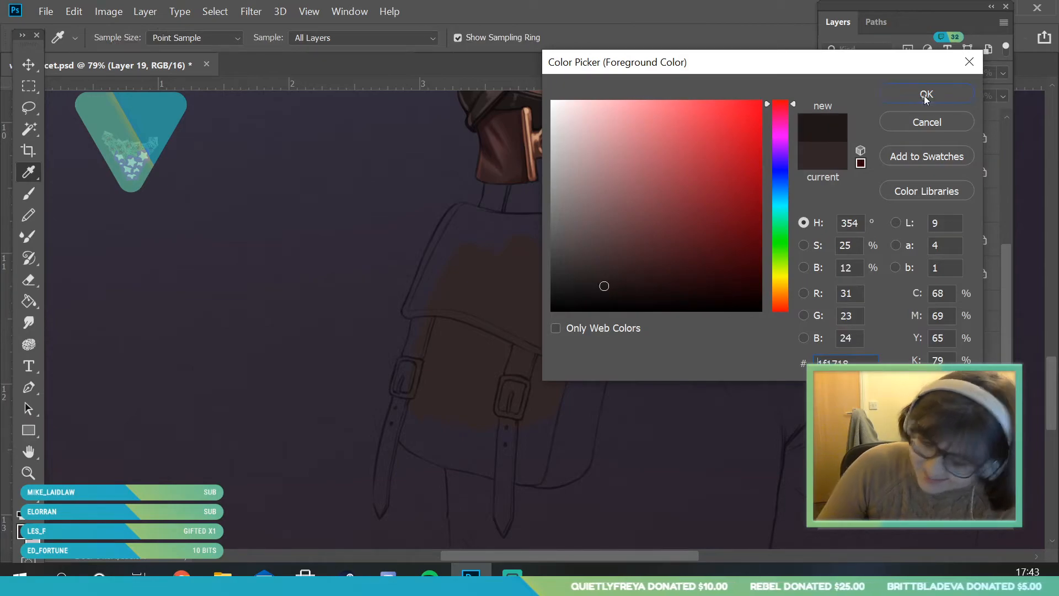
left_click(926, 97)
mouse_move(551, 396)
left_mouse_down()
mouse_move(581, 321)
mouse_move(559, 329)
mouse_move(525, 372)
mouse_move(545, 251)
mouse_move(430, 347)
mouse_move(417, 373)
mouse_move(450, 288)
mouse_move(521, 245)
mouse_move(572, 250)
mouse_move(592, 278)
mouse_move(561, 408)
mouse_move(576, 395)
mouse_move(560, 419)
left_mouse_up()
Step: Set the brush size to 44 pixels and extend the dark base towards the lower outer corner of the bag's flap
left_click(28, 473)
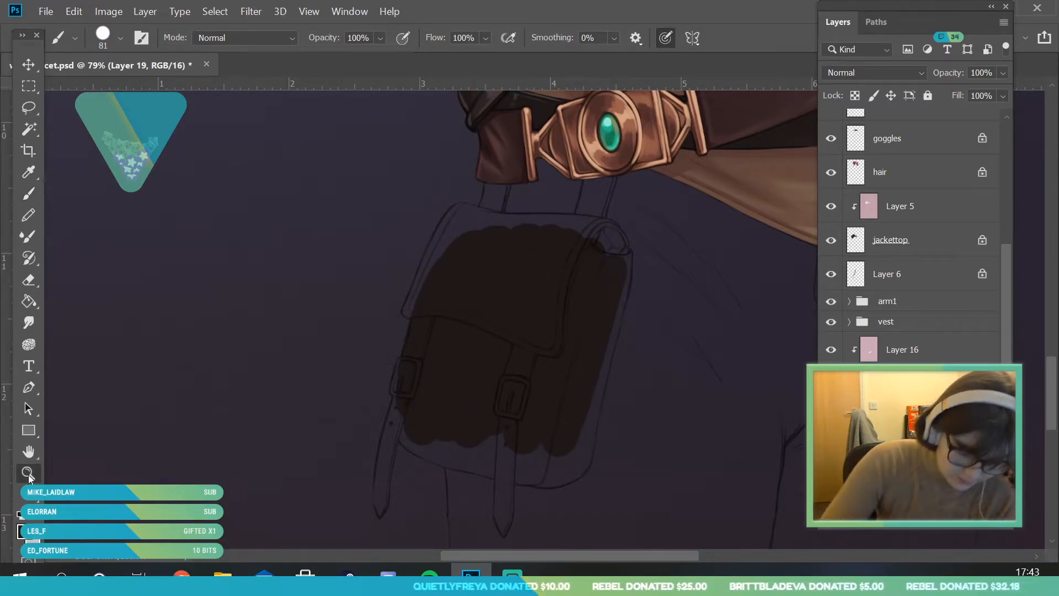
left_click_drag(186, 331, 132, 353)
left_click_drag(283, 318, 304, 392)
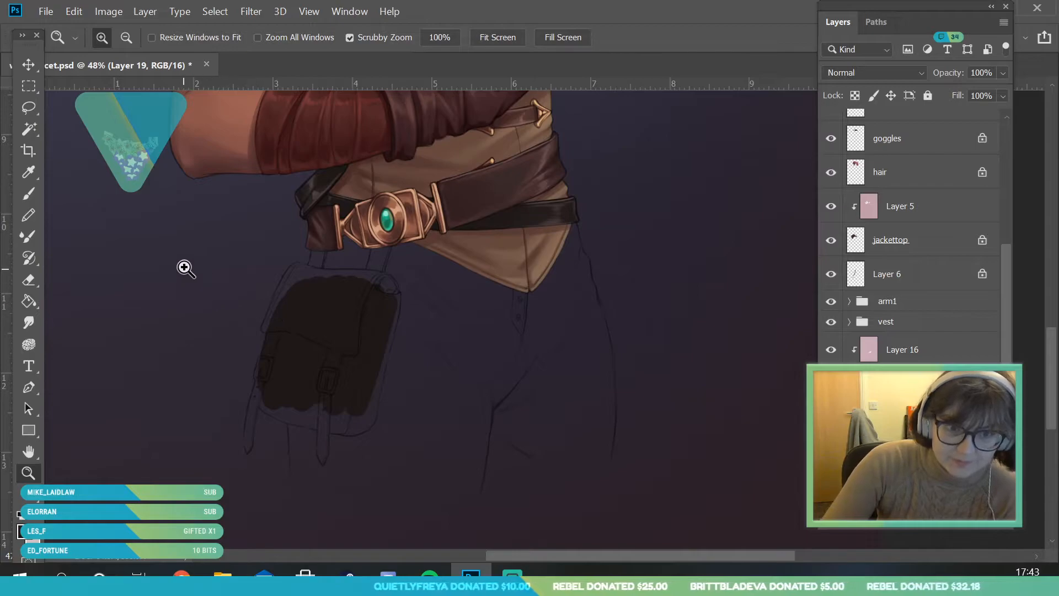
left_click_drag(182, 270, 208, 289)
left_click_drag(165, 348, 221, 349)
left_click_drag(408, 277, 421, 283)
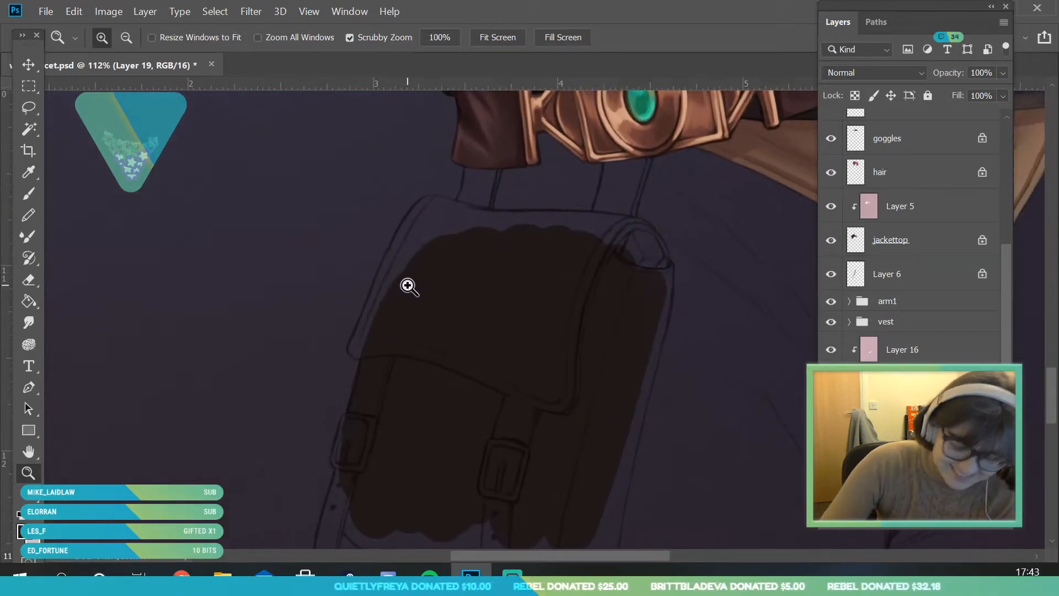
left_click(30, 279)
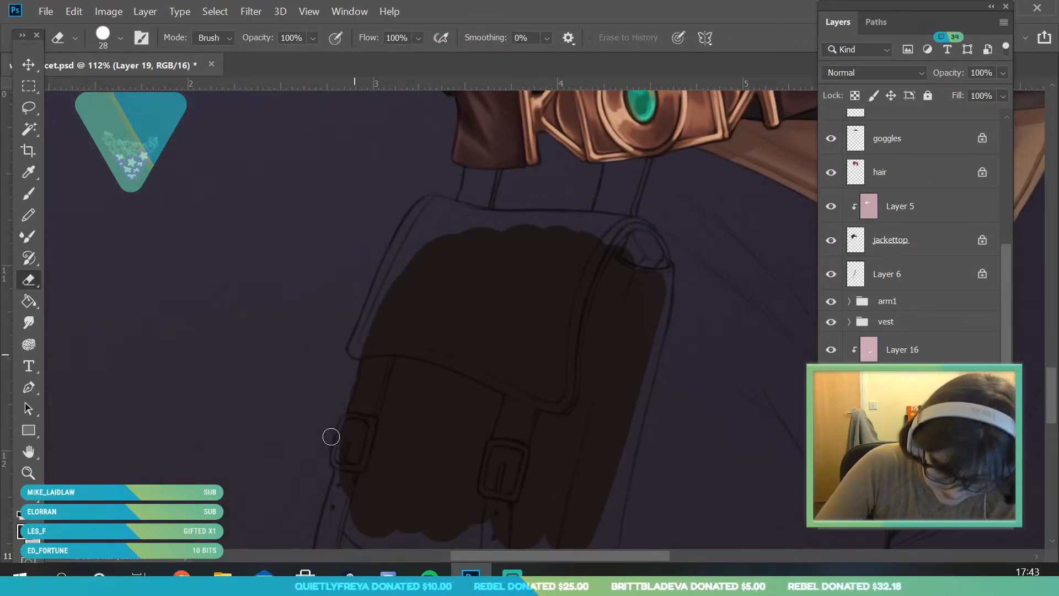
left_click(28, 193)
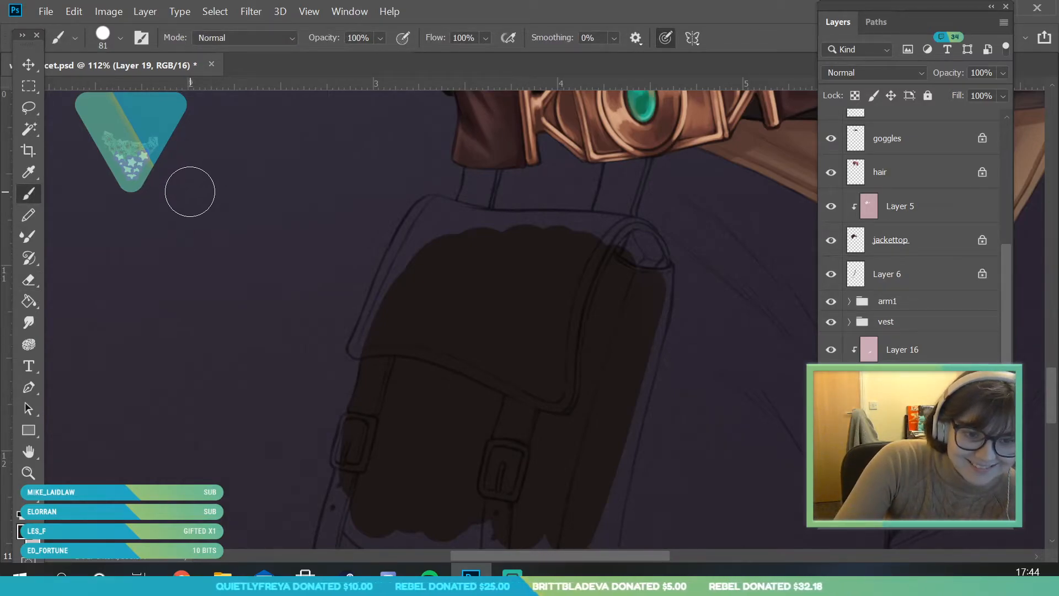
left_click(120, 37)
left_click_drag(119, 89, 116, 95)
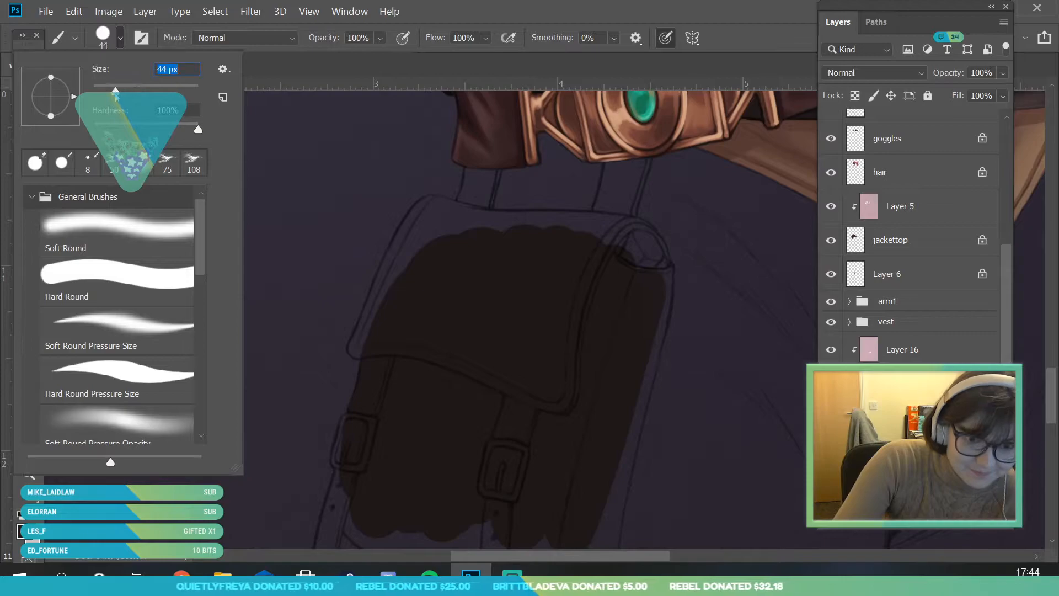
left_click_drag(445, 344, 375, 340)
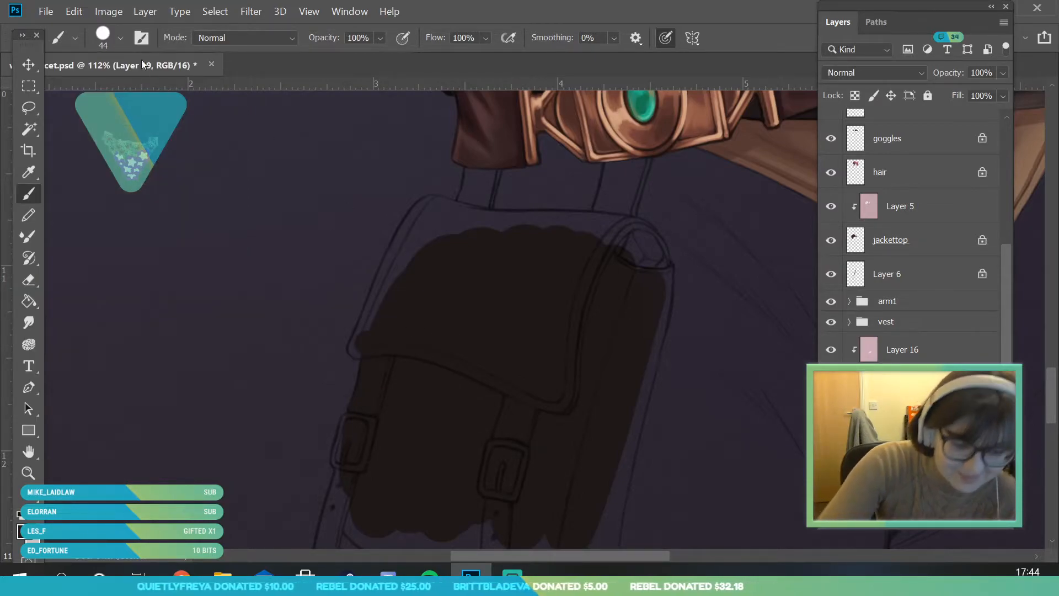
Step: Set the brush size to 23 pixels and fill the bag's flap out to its outer and upper outlines
left_click(119, 38)
left_click_drag(117, 90, 105, 90)
left_click(403, 315)
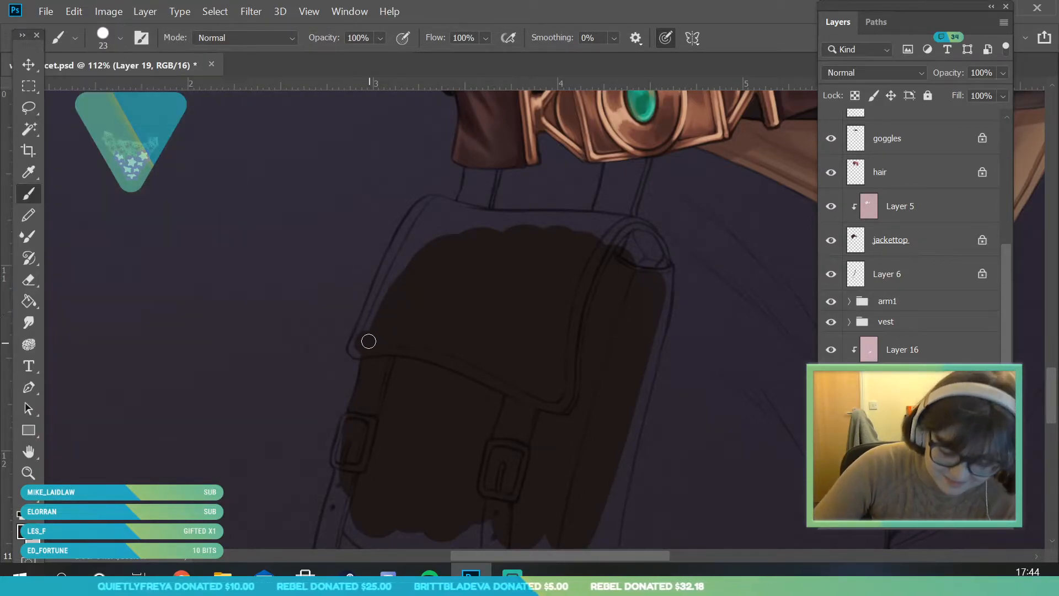
mouse_move(355, 351)
left_mouse_down()
mouse_move(412, 222)
mouse_move(391, 256)
mouse_move(430, 204)
mouse_move(444, 208)
mouse_move(423, 225)
mouse_move(413, 279)
left_mouse_up()
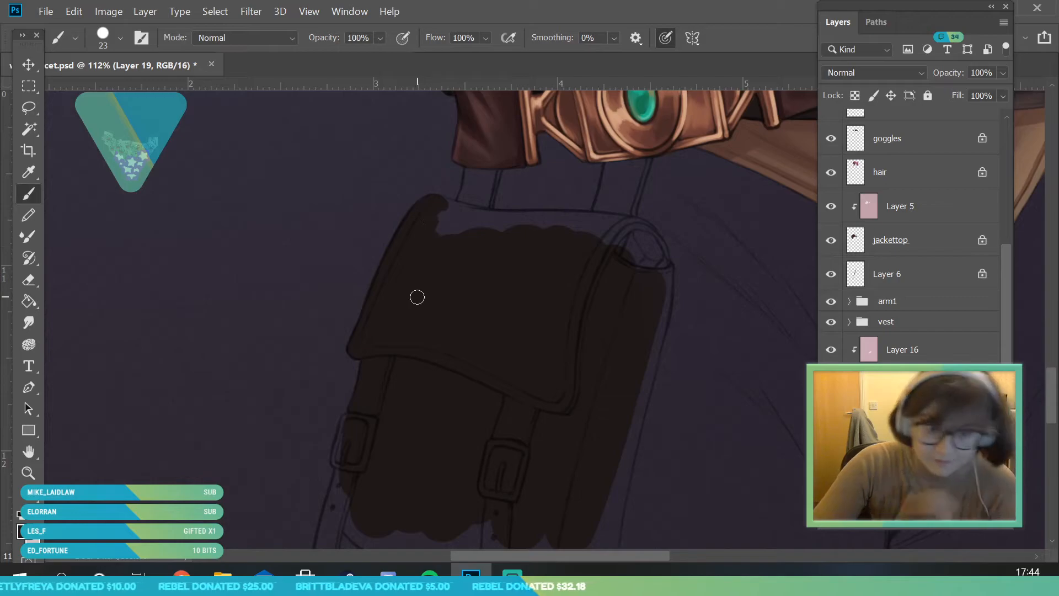
mouse_move(449, 196)
left_mouse_down()
mouse_move(496, 219)
mouse_move(436, 202)
mouse_move(470, 213)
mouse_move(462, 222)
mouse_move(479, 241)
mouse_move(441, 227)
mouse_move(531, 248)
mouse_move(462, 223)
mouse_move(565, 231)
mouse_move(463, 216)
mouse_move(606, 223)
mouse_move(561, 238)
left_mouse_up()
left_click_drag(632, 272, 597, 229)
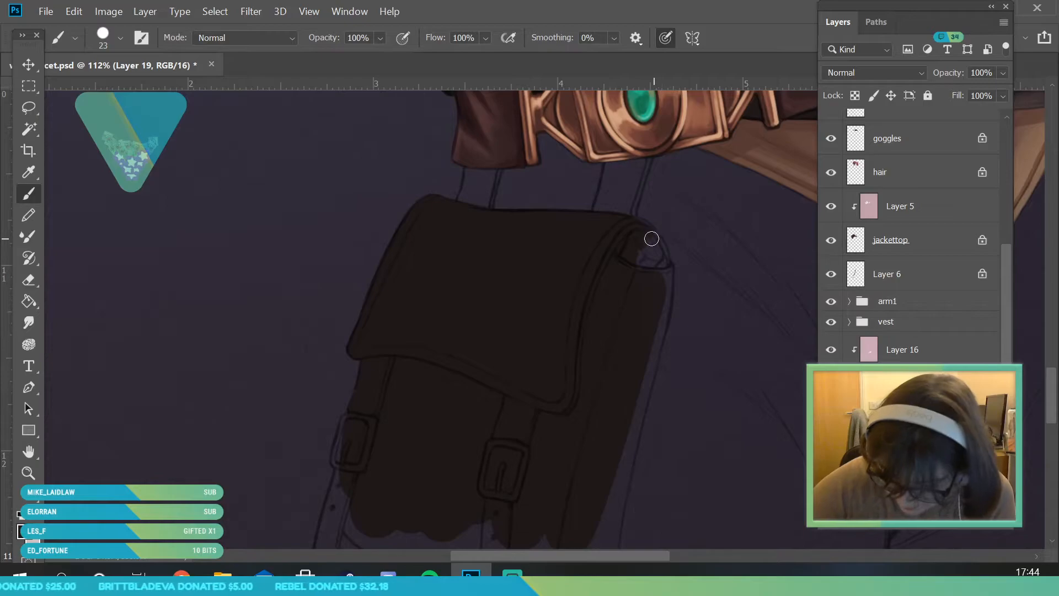
Step: Fill the bag's rounded side opening, the two straps hanging from the belt and the upper part of the side panel
left_click_drag(658, 248, 628, 296)
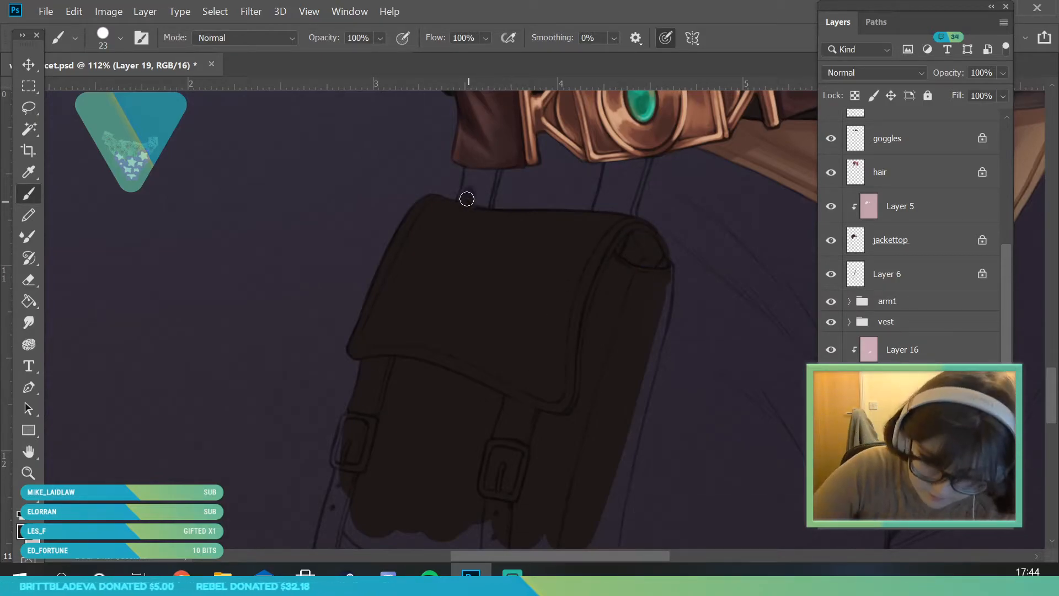
mouse_move(469, 190)
left_mouse_down()
mouse_move(475, 160)
mouse_move(502, 153)
left_mouse_up()
mouse_move(616, 199)
left_mouse_down()
mouse_move(597, 221)
mouse_move(624, 151)
mouse_move(624, 213)
left_mouse_up()
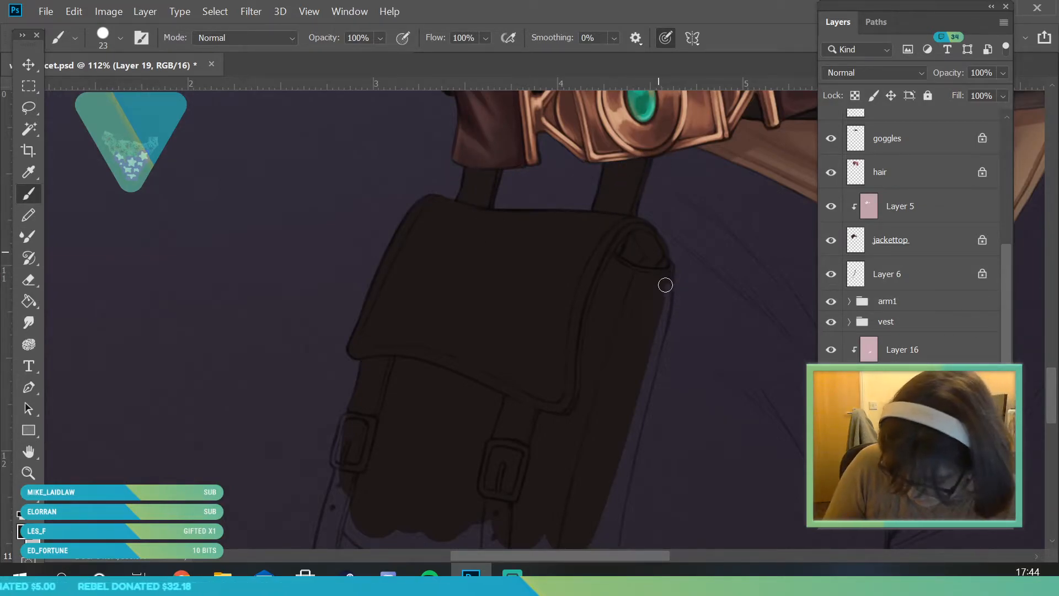
left_click_drag(664, 307, 635, 414)
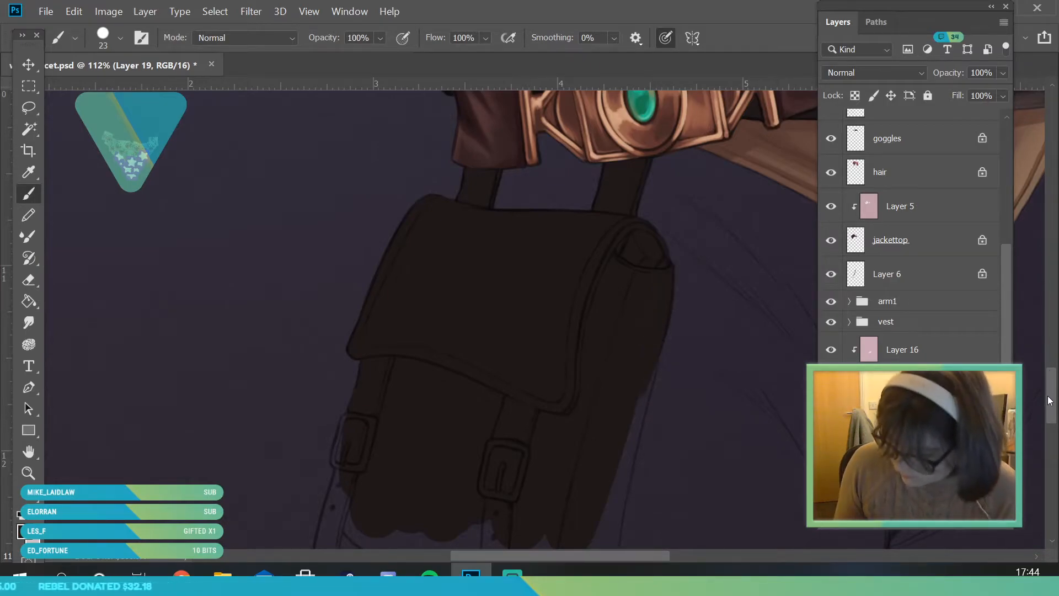
Step: Fill the bag's side panel down its outer edge and the front panel down to its curved lower outline
left_click_drag(1050, 397, 1050, 418)
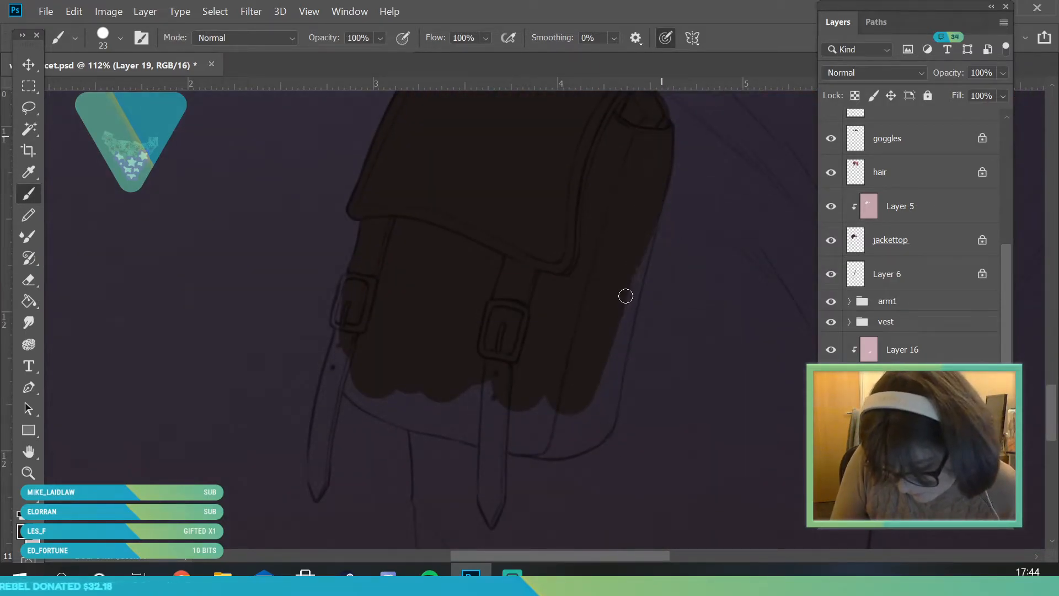
left_click_drag(632, 305, 613, 380)
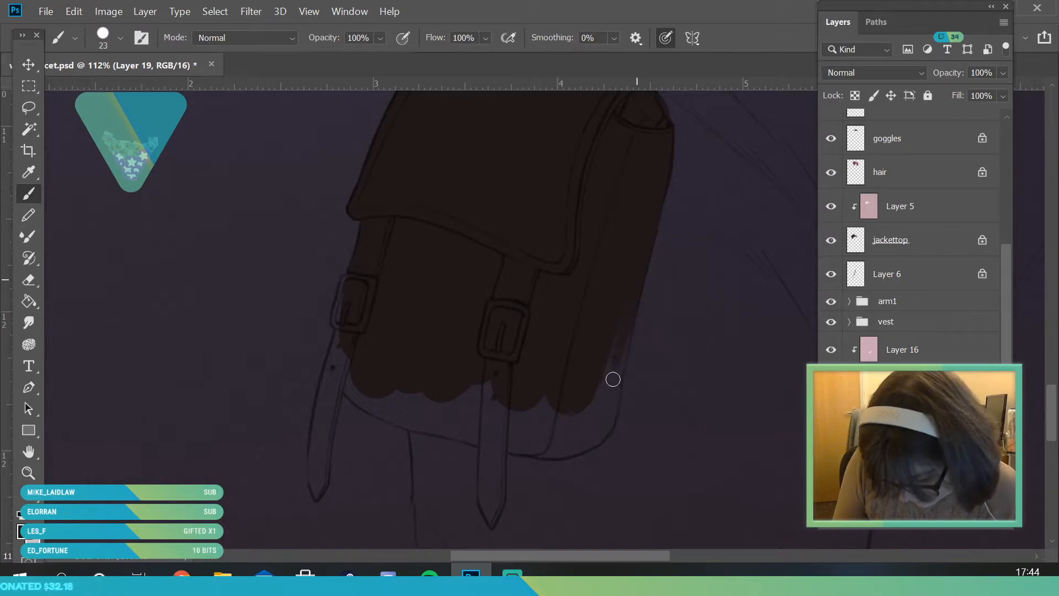
mouse_move(636, 296)
left_mouse_down()
mouse_move(615, 331)
mouse_move(600, 422)
left_mouse_up()
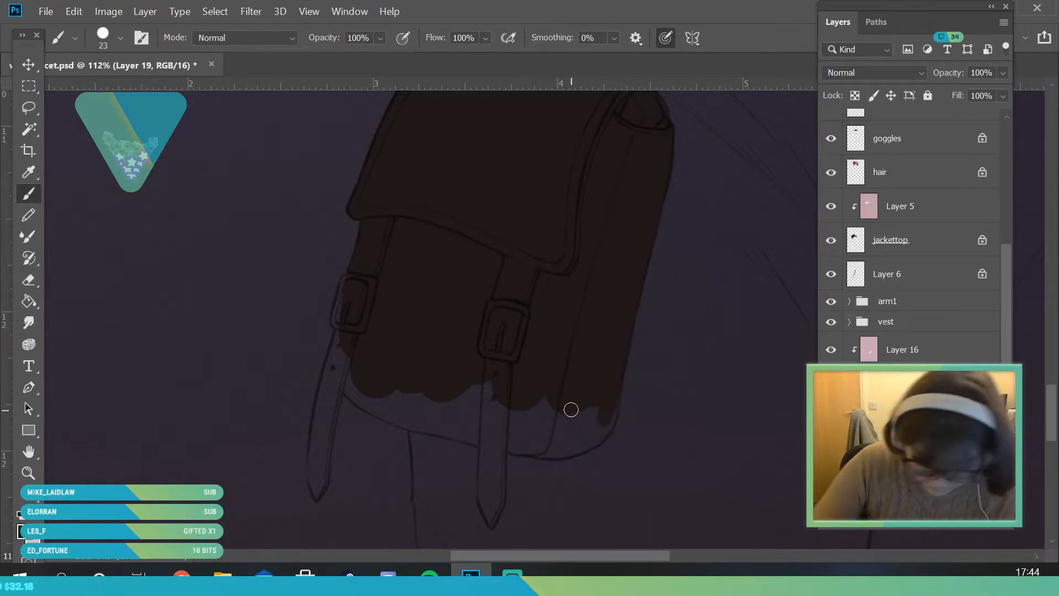
mouse_move(349, 380)
left_mouse_down()
mouse_move(412, 421)
mouse_move(369, 407)
mouse_move(470, 438)
mouse_move(480, 439)
mouse_move(464, 416)
mouse_move(513, 404)
left_mouse_up()
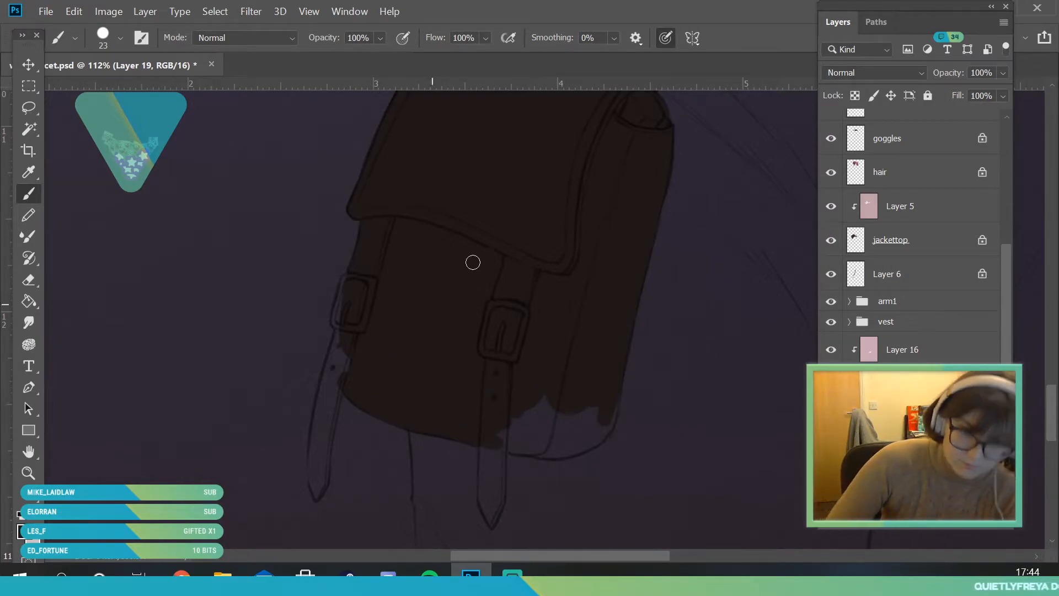
Step: Fill the remaining gap along the bag's bottom edge, from behind the front strap to the rounded side corner
left_click(29, 473)
left_click_drag(492, 407, 430, 450)
key("b")
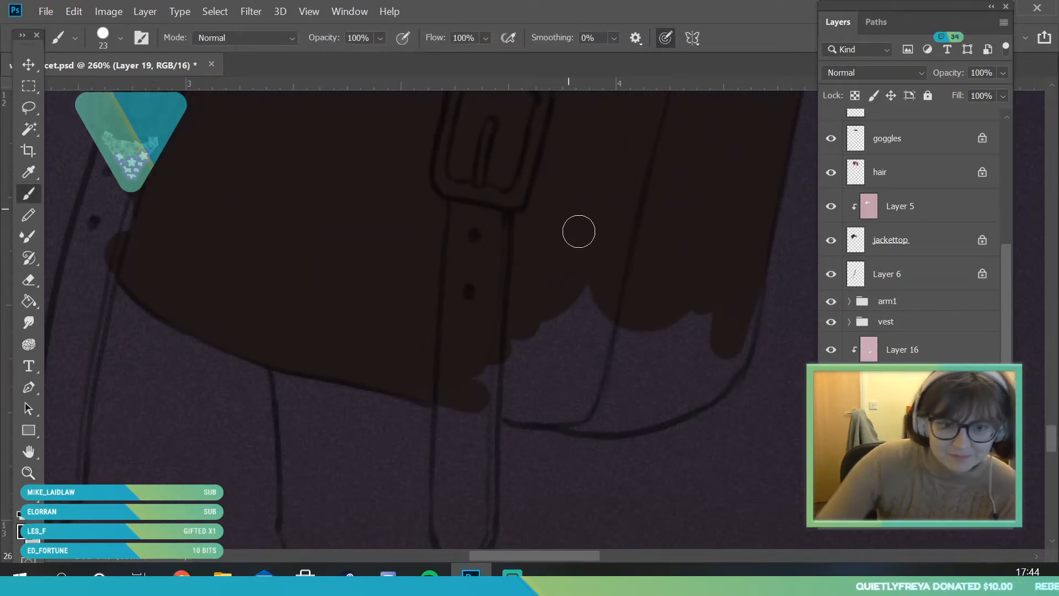
mouse_move(618, 336)
left_mouse_down()
mouse_move(588, 350)
mouse_move(513, 341)
mouse_move(511, 392)
mouse_move(428, 383)
left_mouse_up()
mouse_move(531, 413)
left_mouse_down()
mouse_move(568, 416)
mouse_move(571, 403)
mouse_move(542, 381)
mouse_move(623, 258)
mouse_move(598, 296)
mouse_move(602, 319)
mouse_move(652, 324)
mouse_move(529, 376)
mouse_move(625, 395)
mouse_move(568, 418)
mouse_move(668, 411)
mouse_move(636, 415)
mouse_move(682, 353)
mouse_move(647, 389)
mouse_move(701, 368)
mouse_move(749, 277)
mouse_move(723, 374)
left_mouse_up()
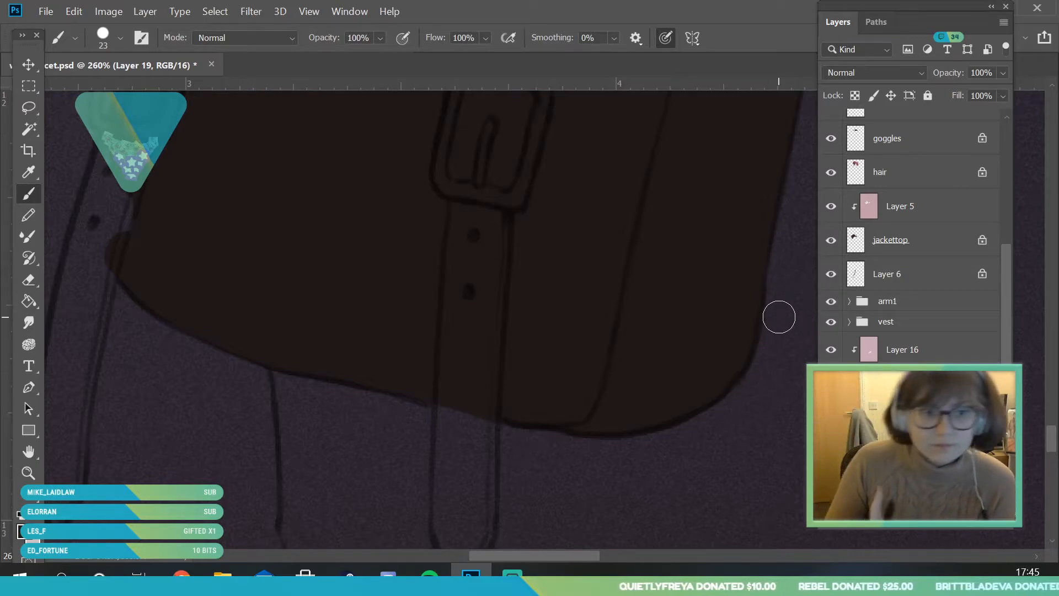
Step: Set the brush size to 14 pixels and fill the outer hanging strap with the dark base colour
left_click(28, 473)
left_click_drag(187, 326, 139, 392)
left_click_drag(69, 325, 93, 360)
key("b")
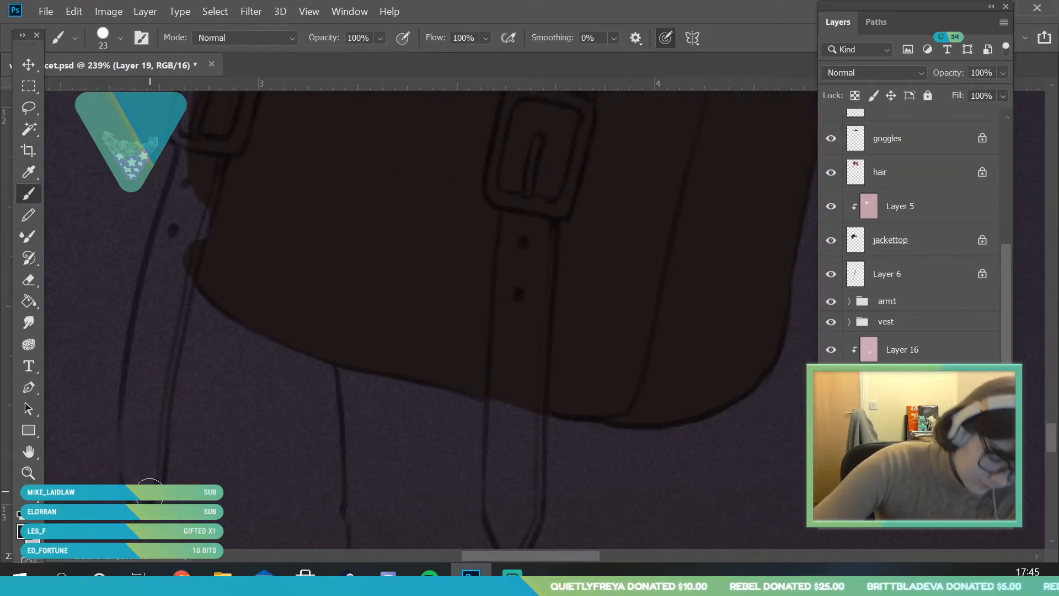
left_click(112, 41)
left_click_drag(109, 89, 101, 89)
key("Return")
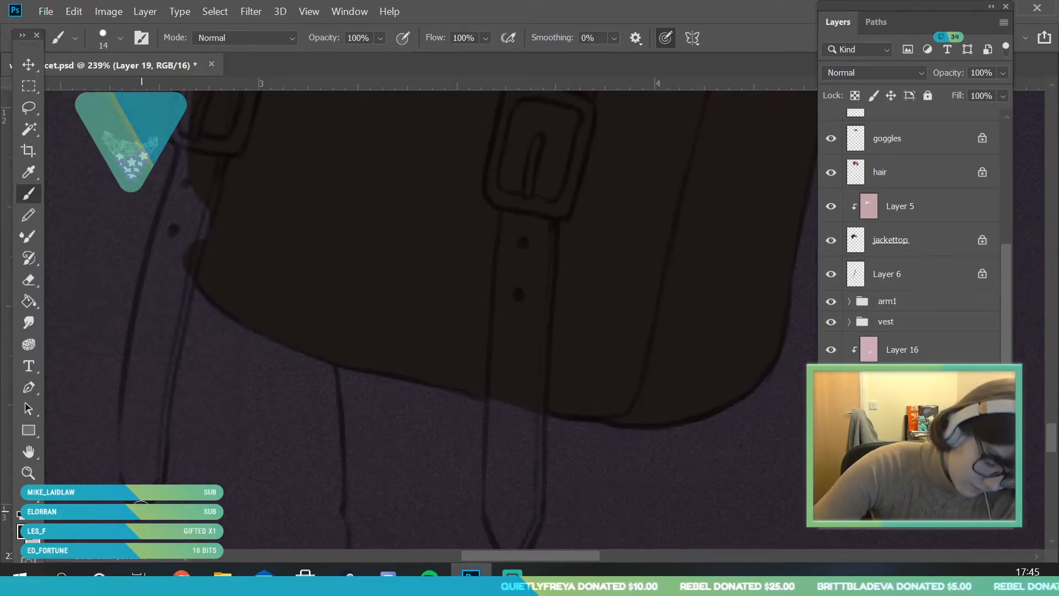
mouse_move(130, 473)
left_mouse_down()
mouse_move(142, 333)
mouse_move(131, 392)
mouse_move(171, 206)
left_mouse_up()
left_click_drag(154, 482, 198, 224)
mouse_move(167, 339)
left_mouse_down()
mouse_move(187, 196)
mouse_move(150, 408)
mouse_move(197, 224)
left_mouse_up()
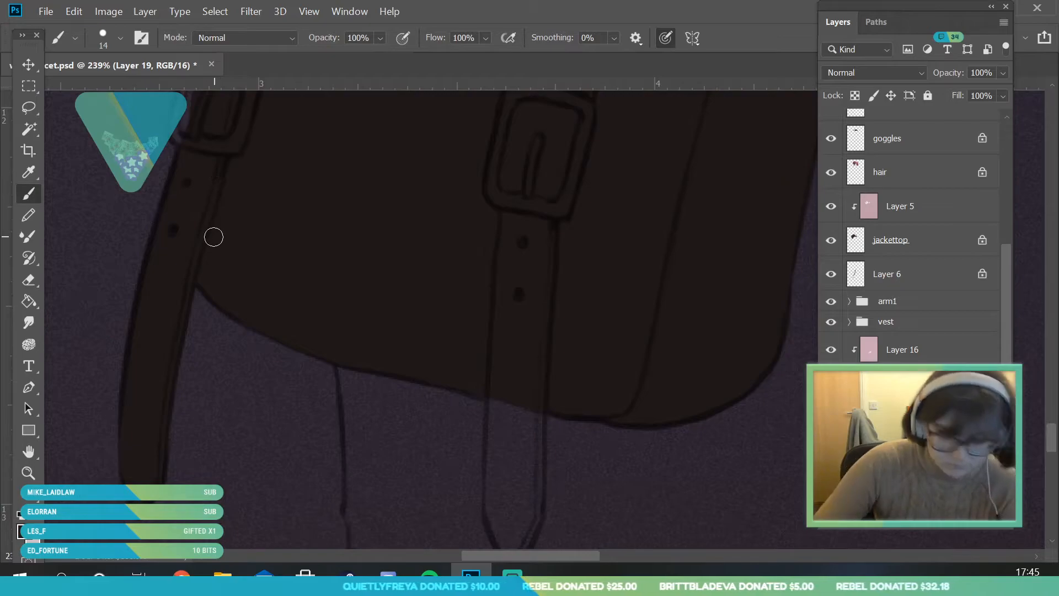
Step: Fill the pointed ends of both hanging straps, the rest of the front strap and the outer buckle's edge
left_click_drag(1050, 444, 1050, 451)
mouse_move(497, 326)
left_mouse_down()
mouse_move(492, 417)
mouse_move(515, 472)
mouse_move(533, 420)
mouse_move(516, 452)
mouse_move(514, 333)
mouse_move(509, 375)
mouse_move(533, 401)
left_mouse_up()
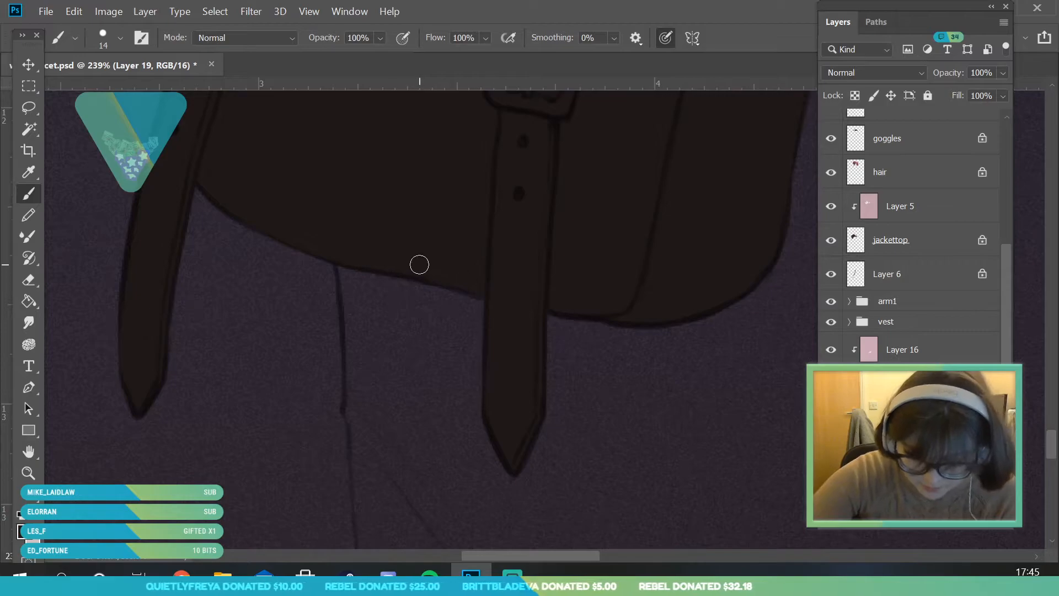
left_click_drag(1050, 453, 1050, 429)
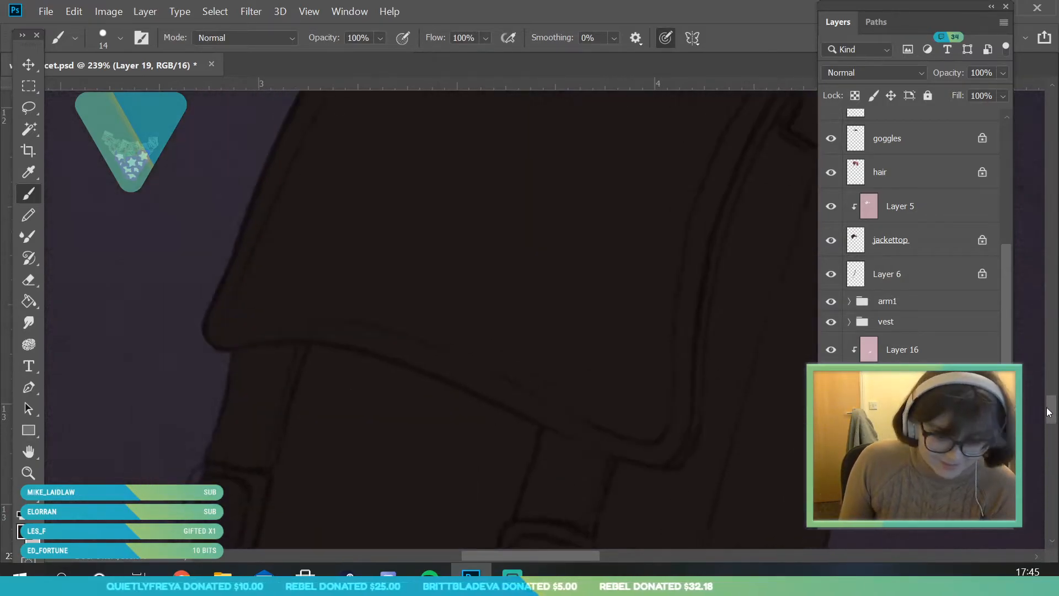
left_click_drag(179, 415, 198, 350)
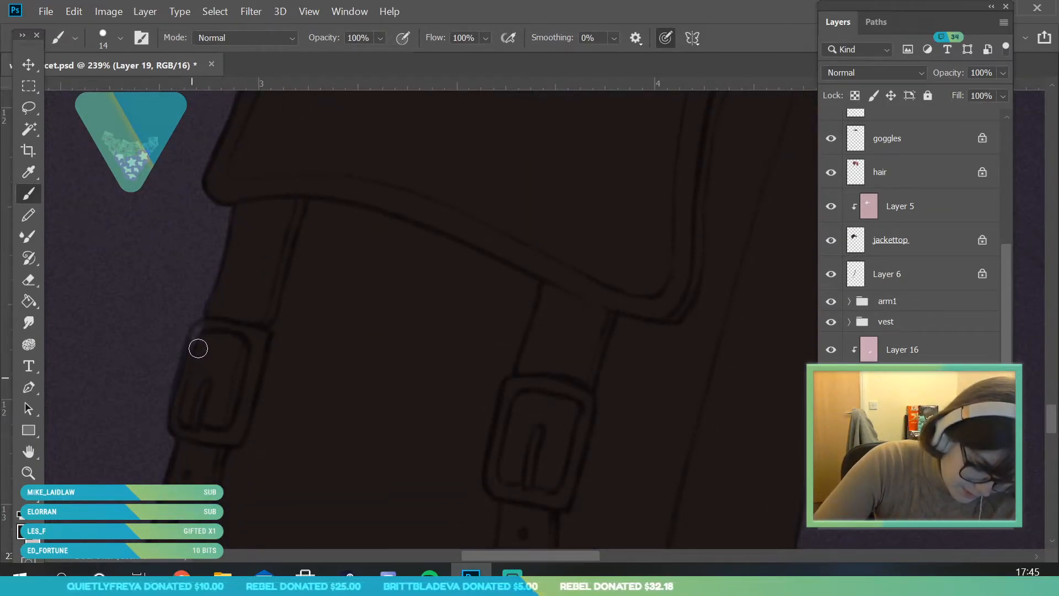
Step: Save the document with the hip bag's base colour blocked in
left_click(28, 473)
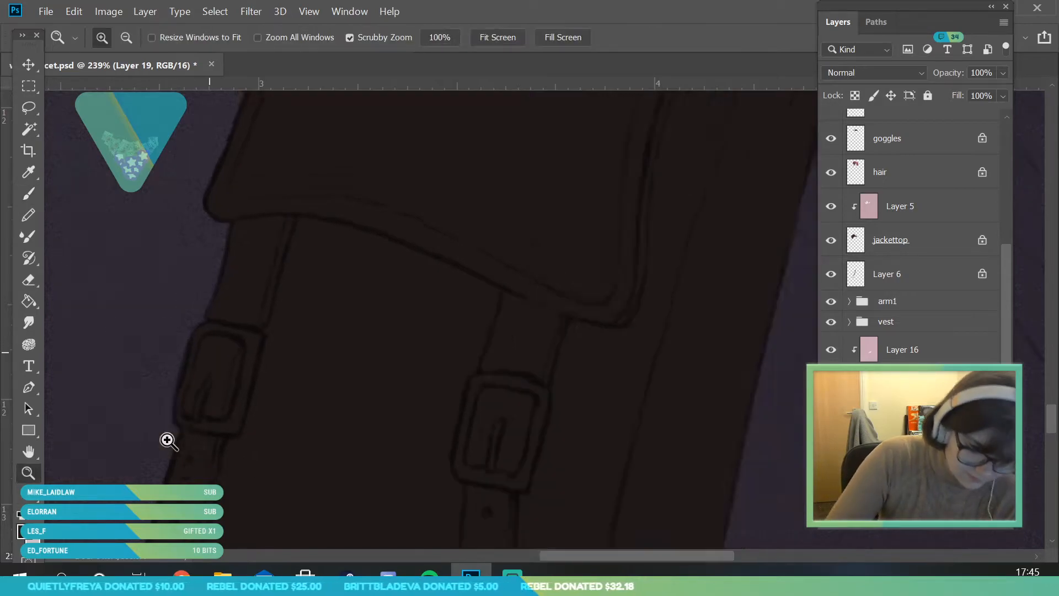
left_click_drag(281, 386, 165, 420)
left_click_drag(450, 431, 409, 378)
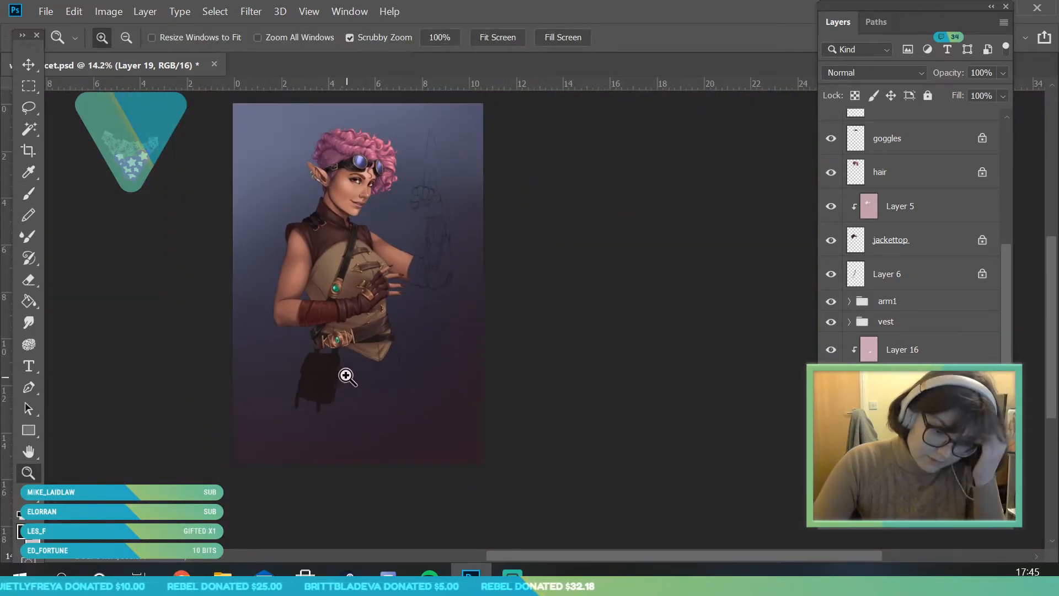
left_click_drag(343, 372, 387, 435)
left_click_drag(387, 320, 380, 396)
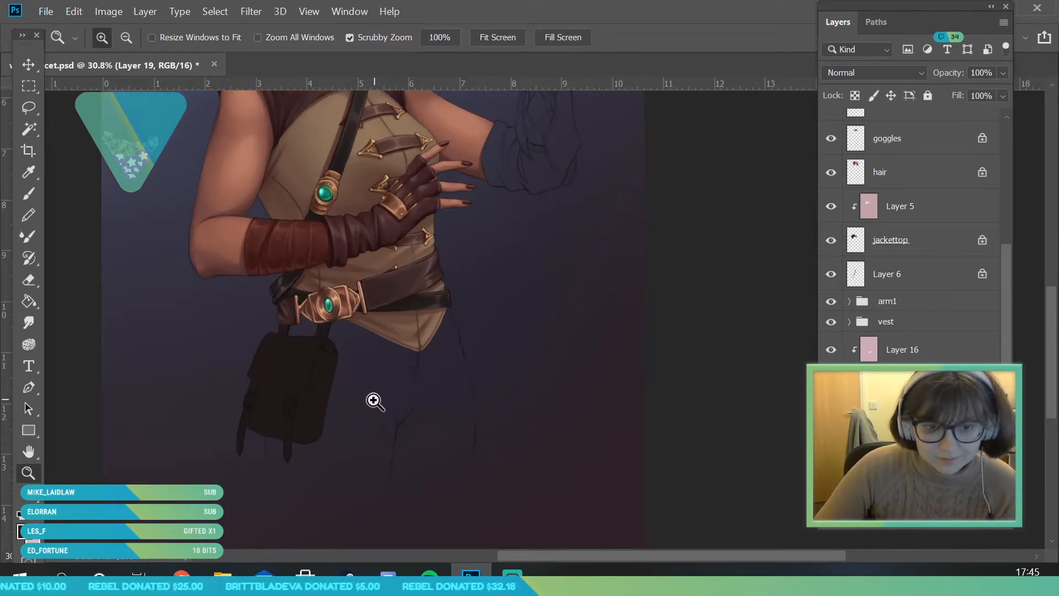
left_click_drag(365, 339, 332, 379)
left_click(46, 12)
left_click(58, 175)
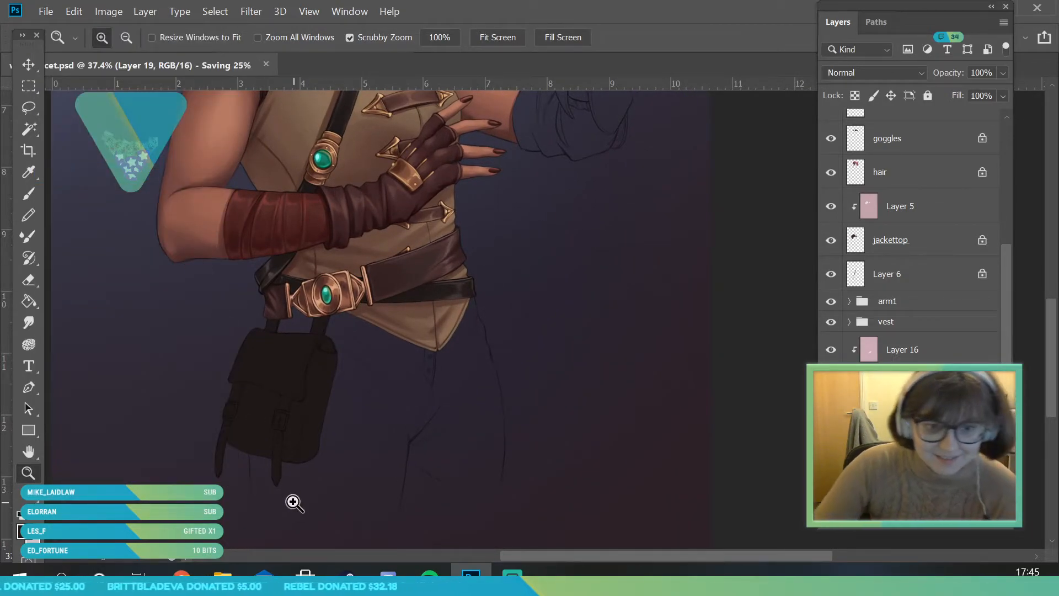
Step: Examine the whole illustration and the bag's silhouette against the belt and figure
left_click_drag(407, 333, 436, 174)
left_click_drag(446, 267, 430, 247)
left_click_drag(451, 122, 466, 181)
left_click_drag(468, 263, 464, 297)
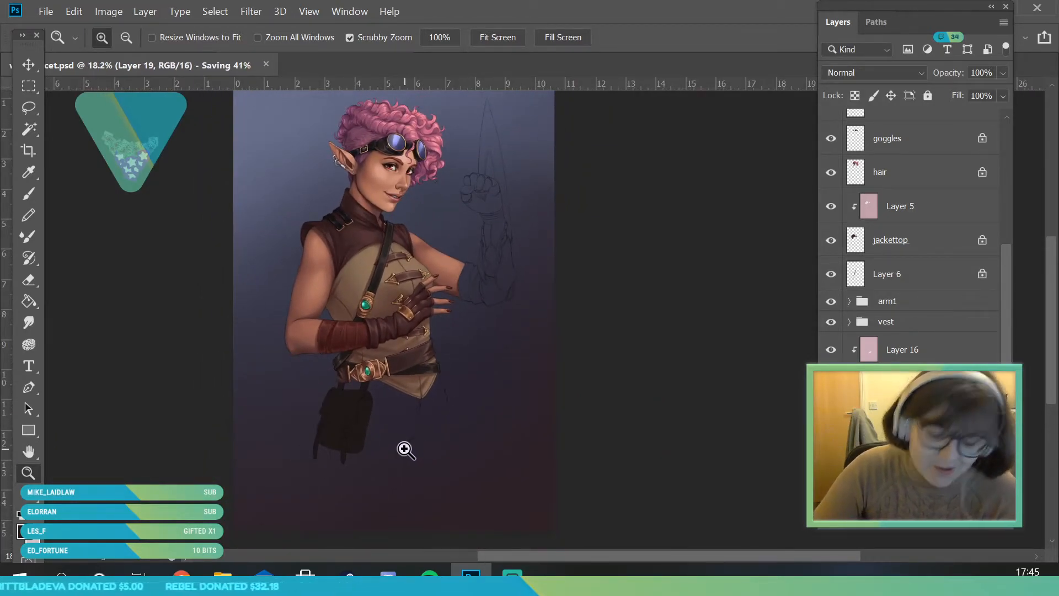
left_click_drag(403, 446, 418, 477)
left_click_drag(300, 480, 331, 515)
left_click_drag(697, 359, 1028, 342)
Step: Check the bag's base by toggling layer visibility, and lock the transparent pixels of Layer 19
scroll(913, 237, "down", 1)
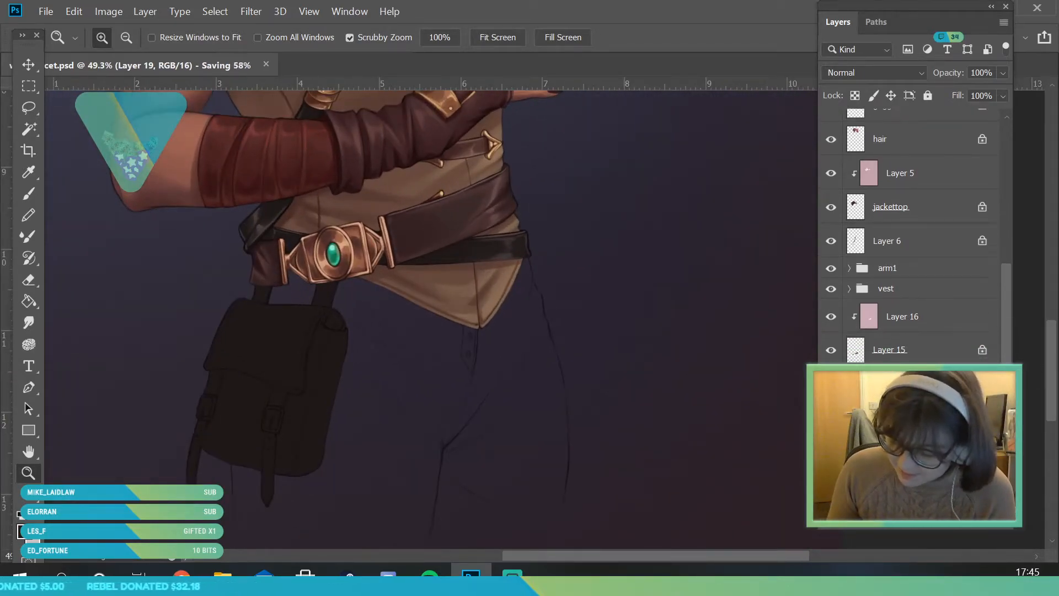
left_click(831, 383)
left_click(831, 383)
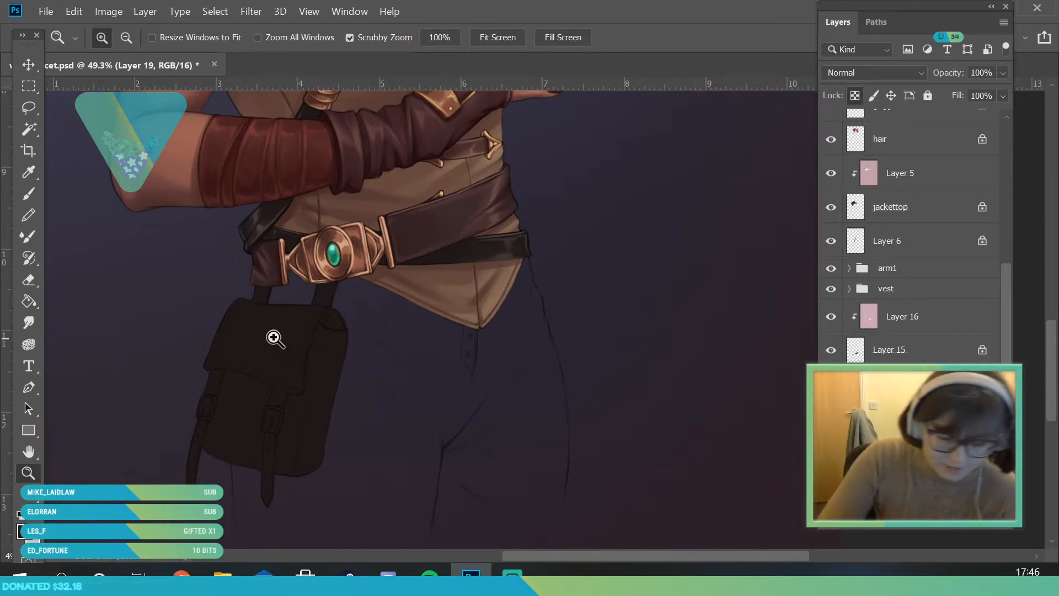
left_click_drag(341, 383, 326, 385)
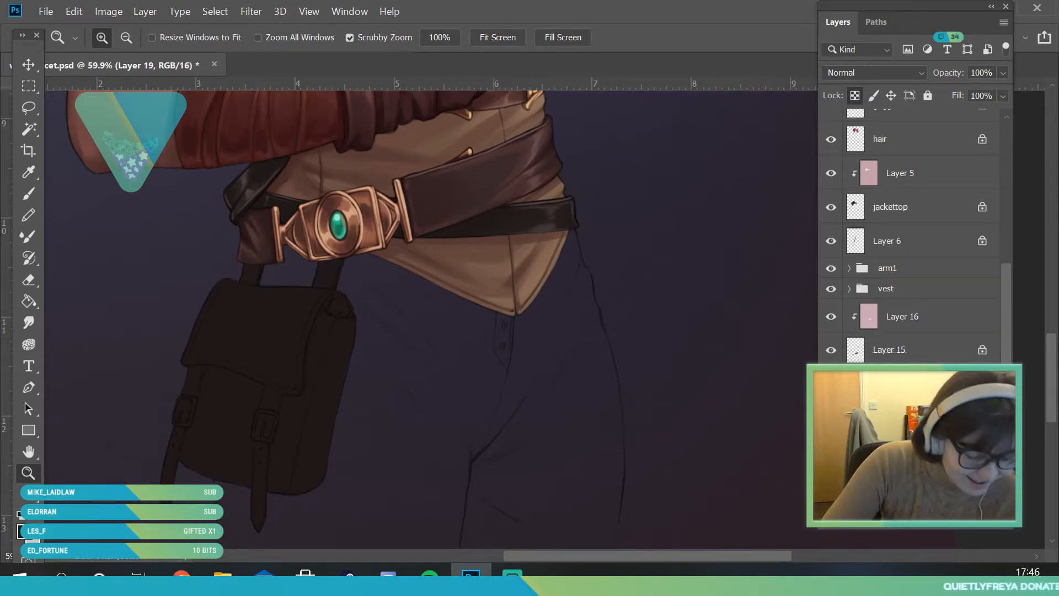
left_click(30, 525)
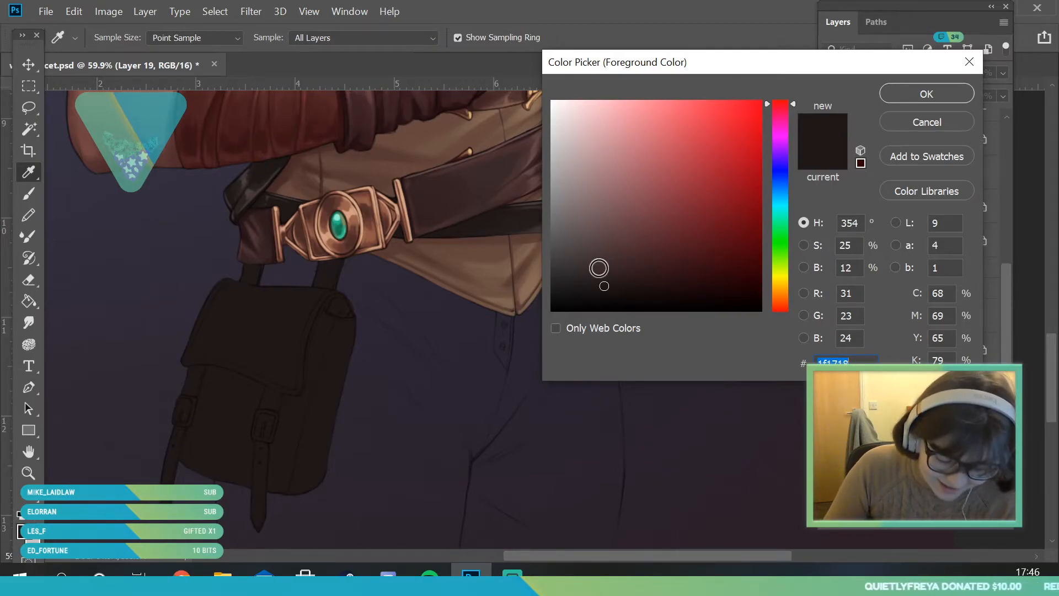
left_click(911, 125)
key("z")
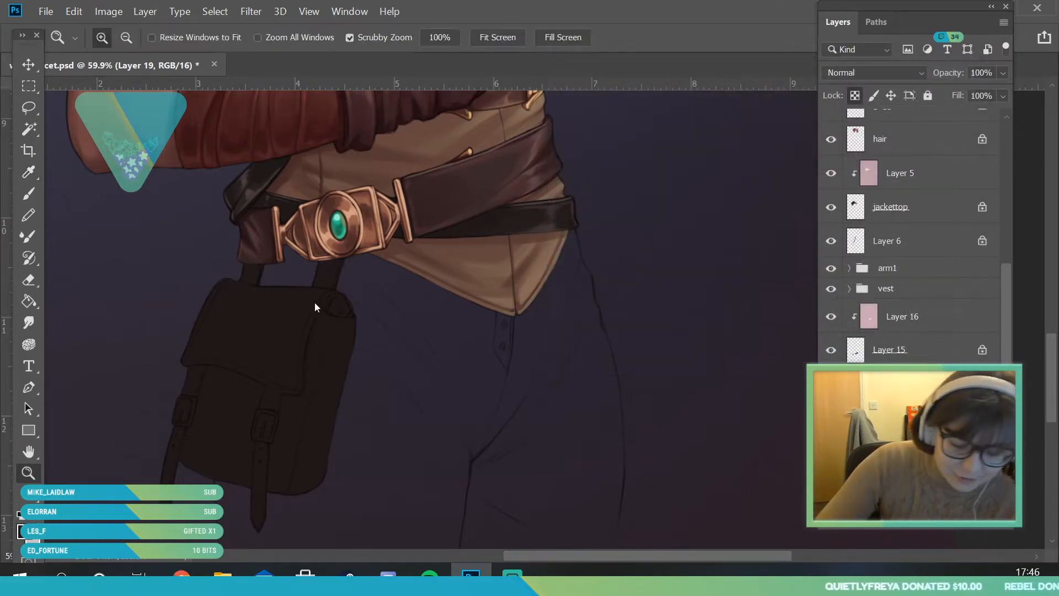
Step: Adjust the bag's base colour with Hue/Saturation, using saturation +2 and lightness +4
left_click(109, 15)
mouse_move(128, 47)
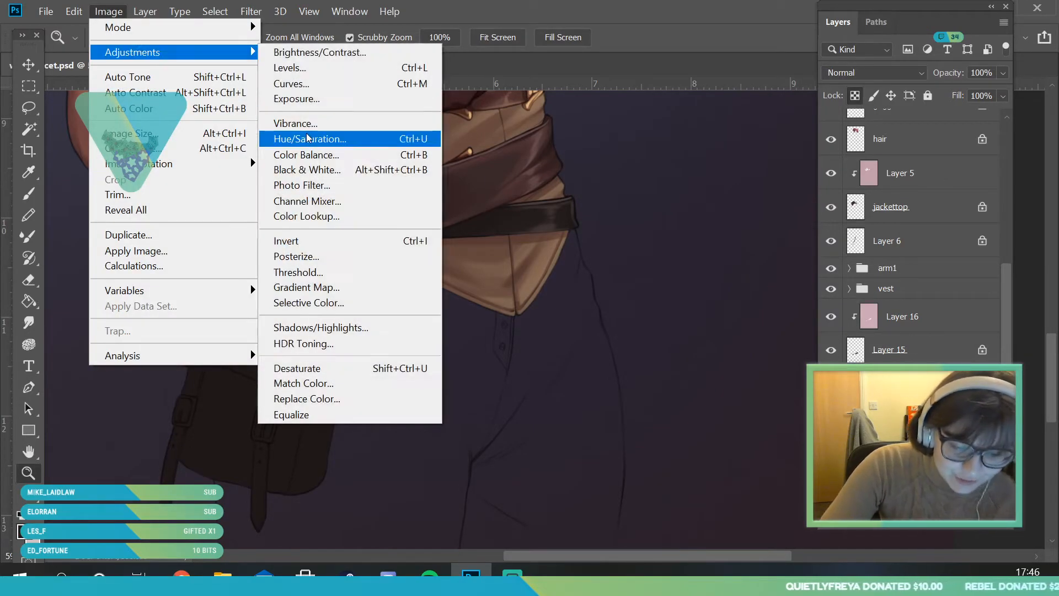
left_click(307, 139)
left_click_drag(683, 283, 687, 280)
left_click_drag(687, 238, 687, 239)
left_click_drag(688, 282, 687, 279)
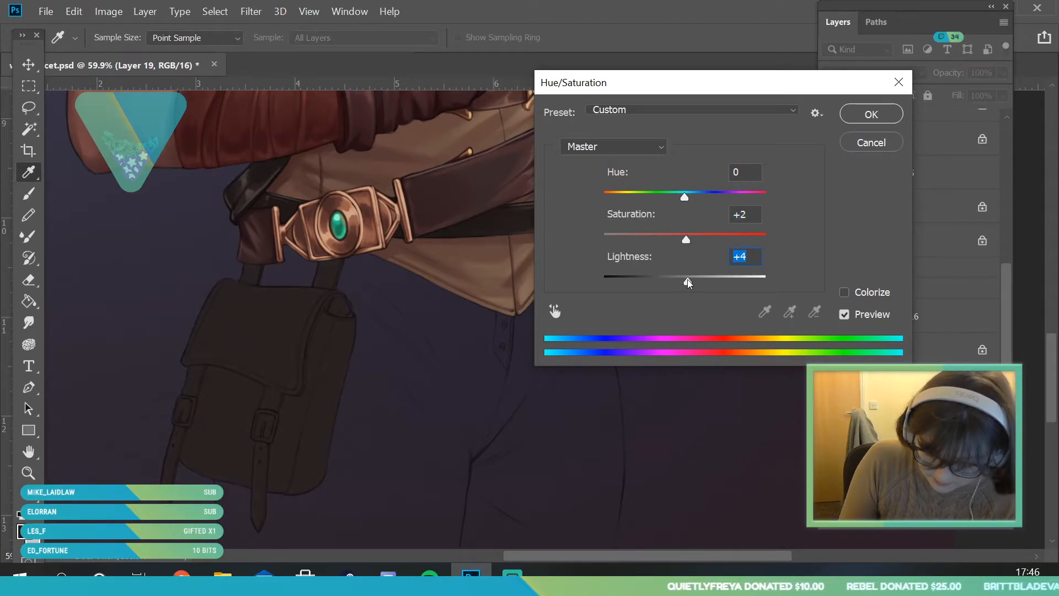
left_click(860, 144)
Step: Clip the new Layer 20 to the bag's base layer and set its blend mode to Multiply
key("z")
right_click(961, 383)
left_click(853, 347)
left_click(872, 73)
left_click(844, 133)
Step: Set the foreground colour to a pale muted pink and fill the Multiply layer with it to shade the whole bag
left_click(22, 516)
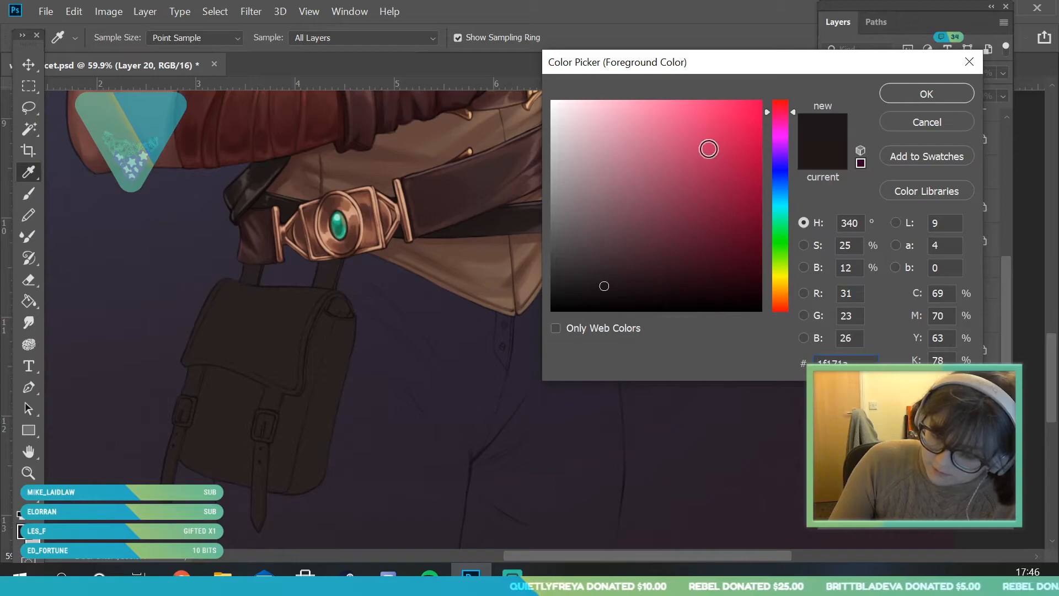
left_click_drag(572, 143, 590, 151)
left_click(929, 95)
key("g")
left_click(298, 434)
Step: Switch to the Brush tool and set its size to 66 pixels for working on the bag's shading
left_click(29, 473)
left_click_drag(201, 352, 288, 250)
left_click_drag(233, 493, 276, 459)
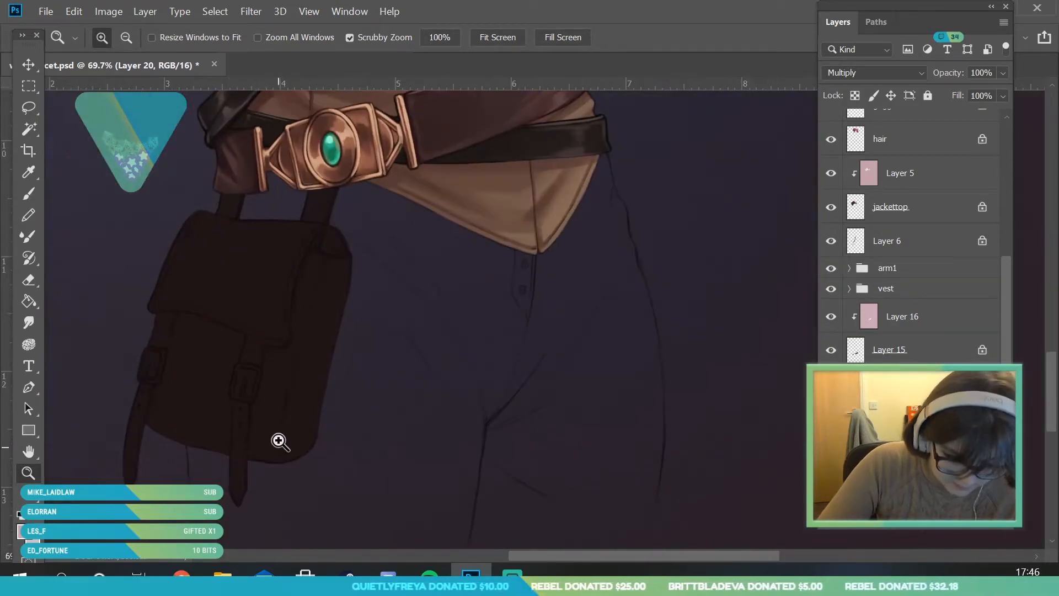
left_click_drag(253, 311, 262, 332)
left_click(29, 193)
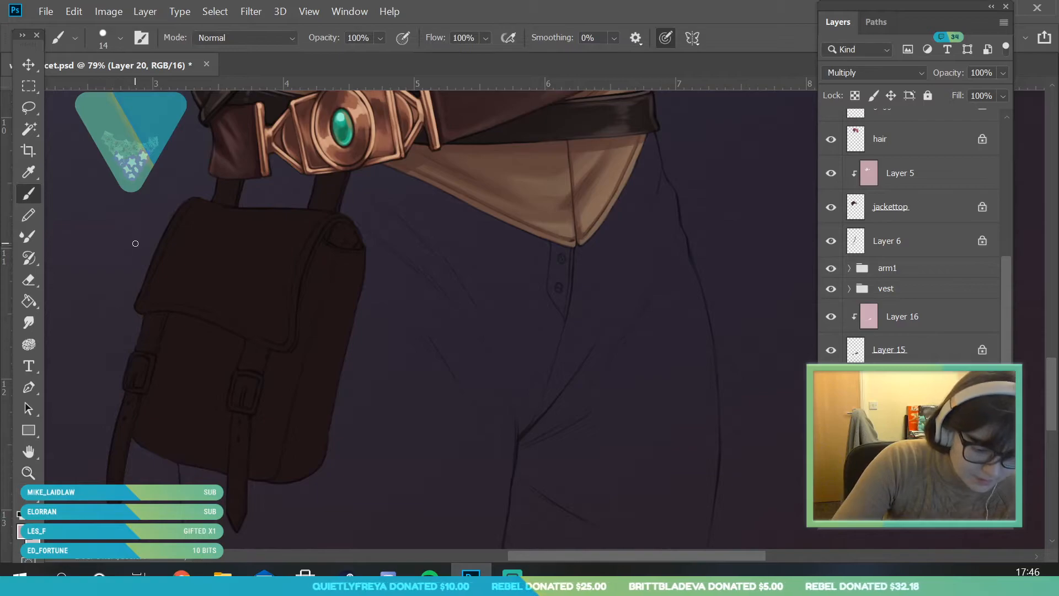
left_click(121, 38)
left_click(127, 88)
Step: Set the foreground colour to white and paint the lit areas of the bag's flap and side panel, enlarging the brush to 88 pixels
left_click(26, 537)
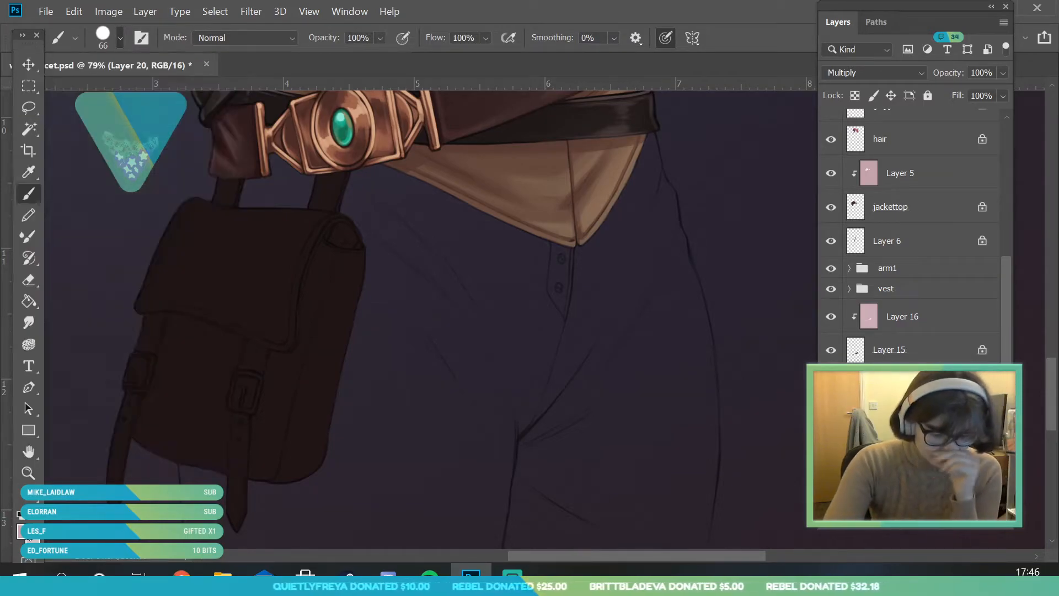
left_click(553, 102)
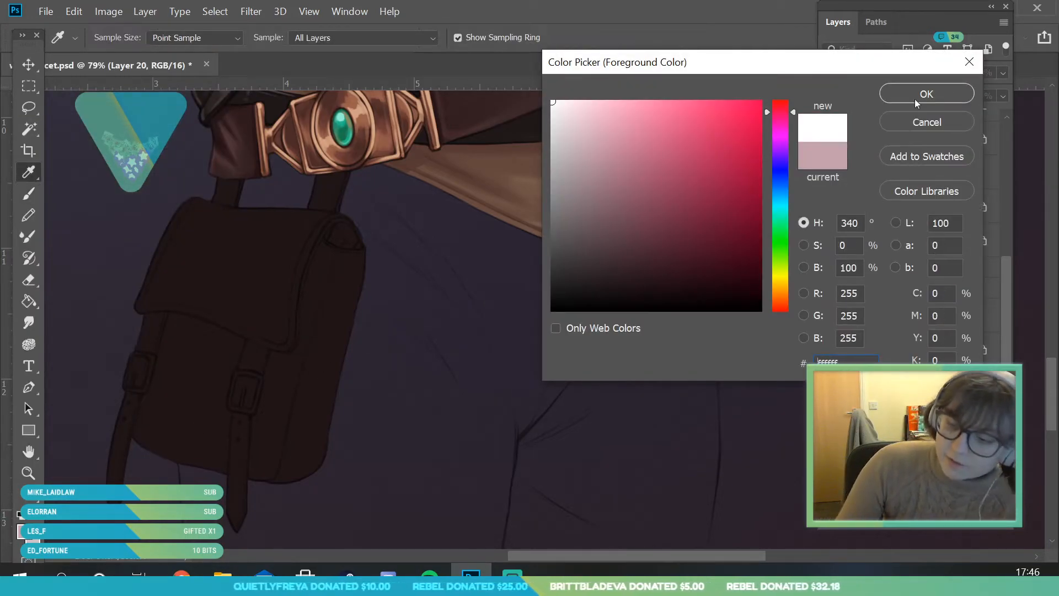
left_click(903, 97)
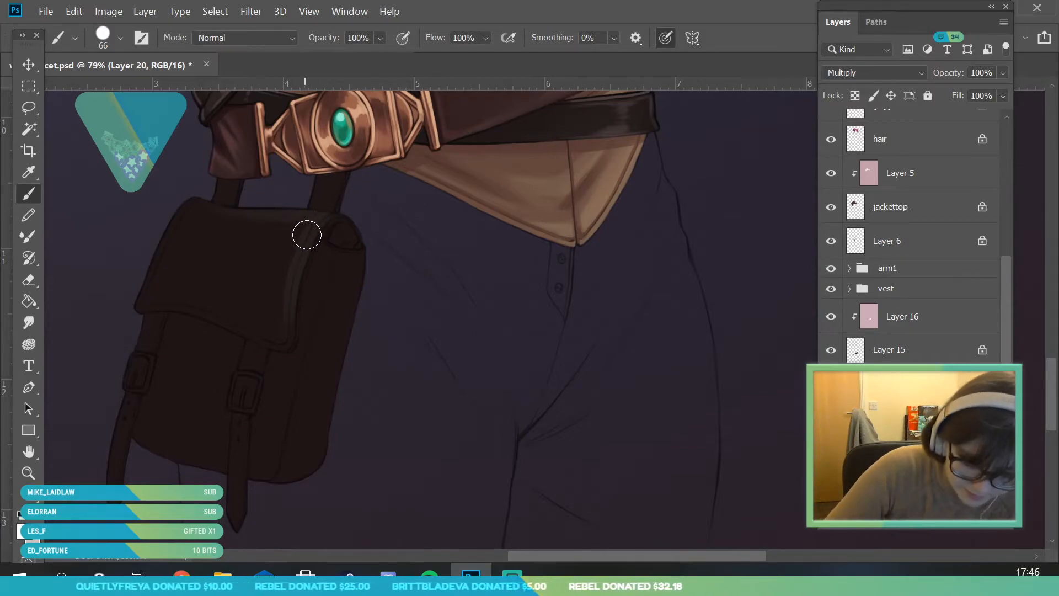
left_click(120, 38)
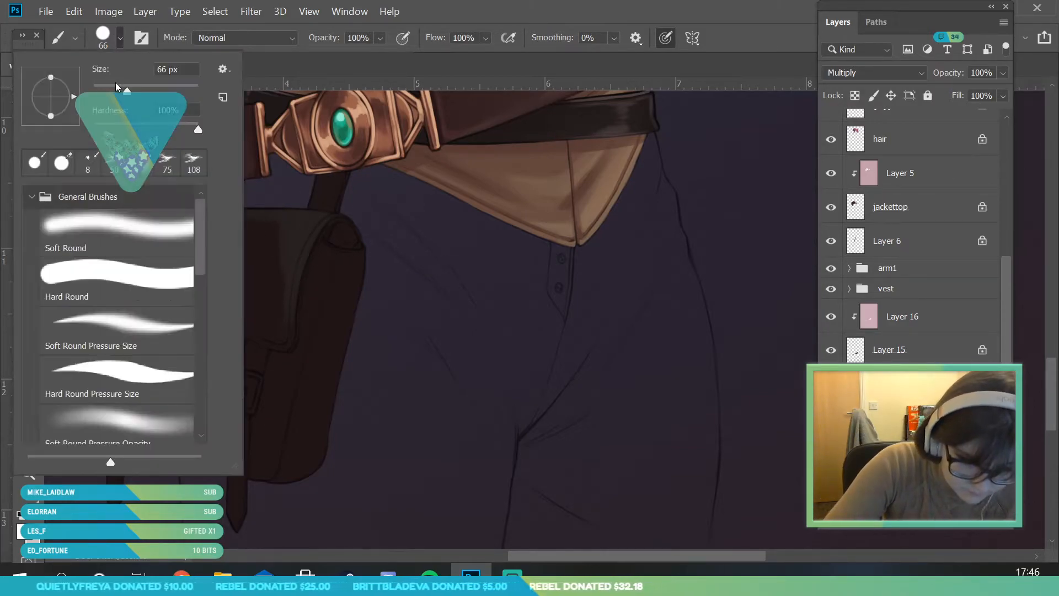
left_click(287, 333)
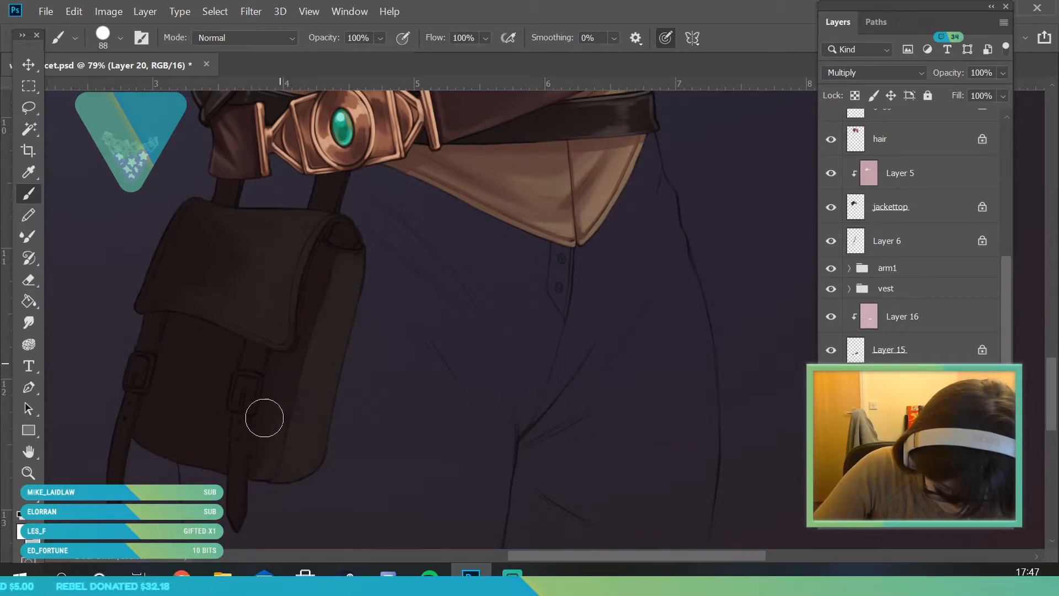
Step: Sample a shading tone from the current layer only and brush it over the bag's front panel below the flap
key("i")
left_click(374, 37)
left_click(334, 53)
left_click(285, 415)
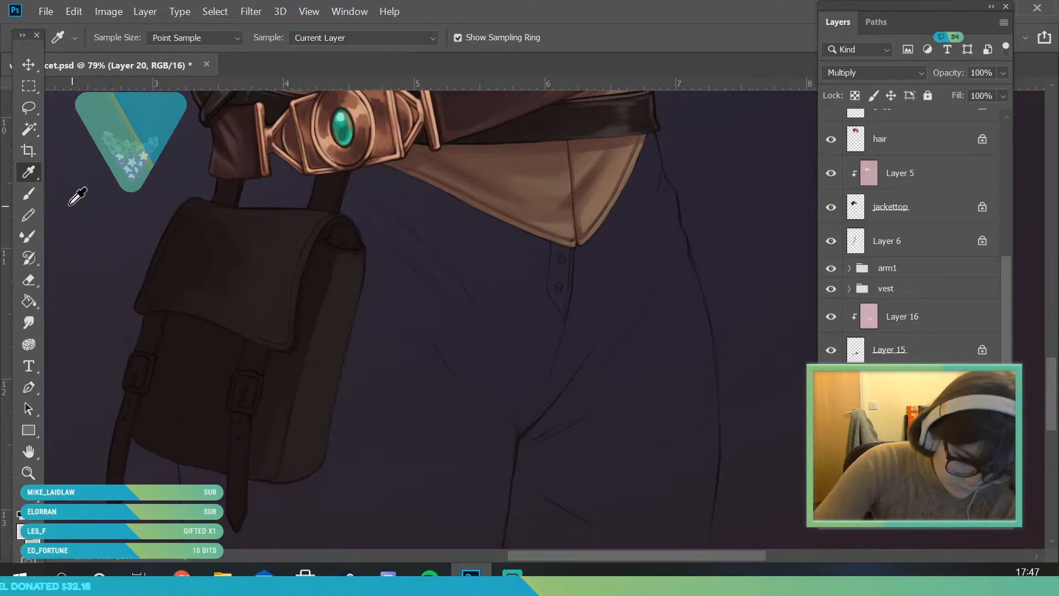
key("b")
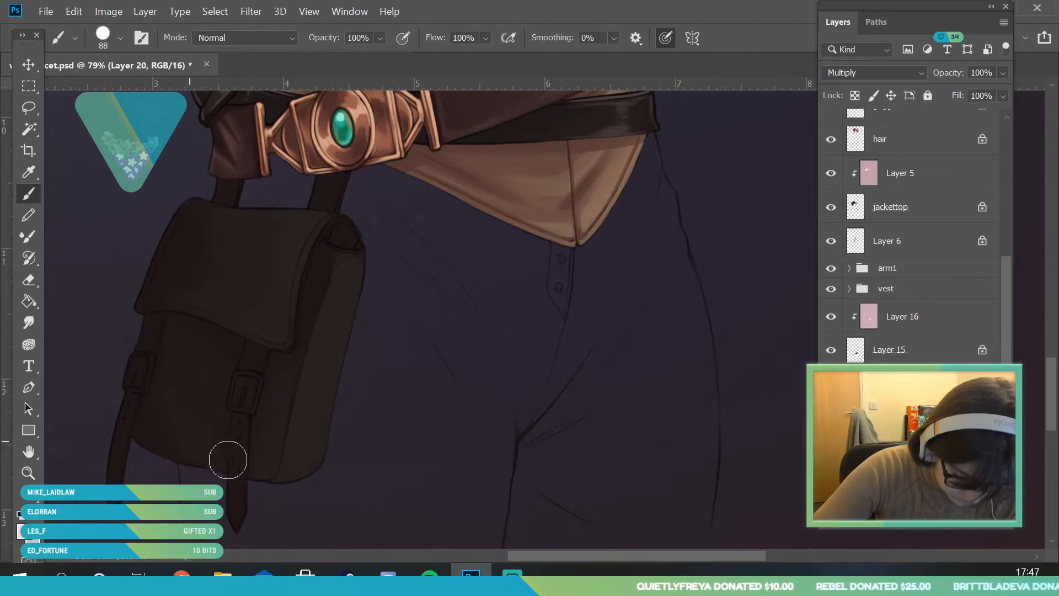
Step: Sample shading tones from the pouch and brush shadows onto the front of its body on Layer 20
key("i")
left_click(212, 393)
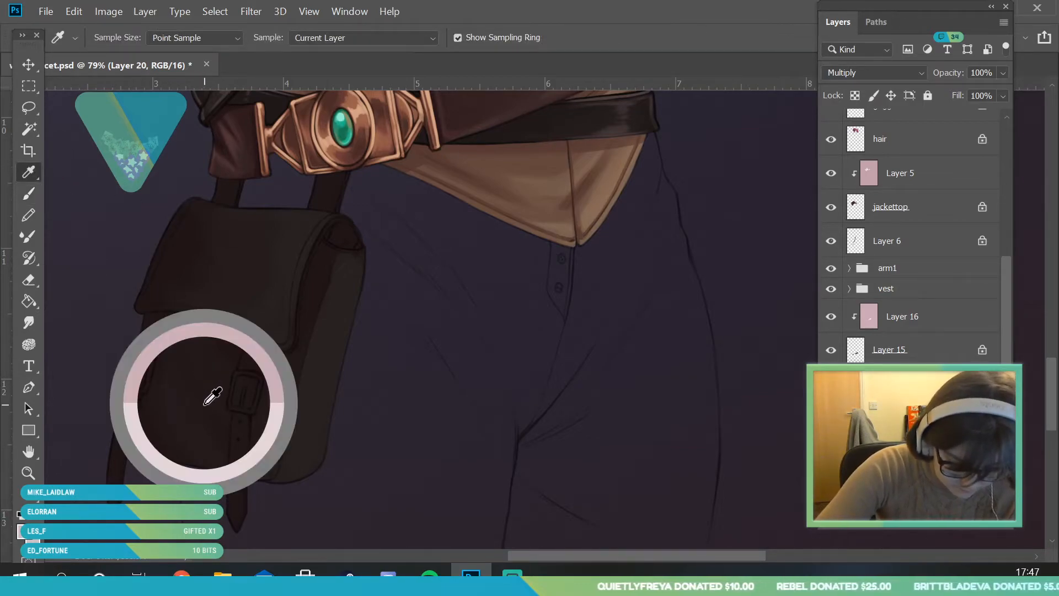
key("b")
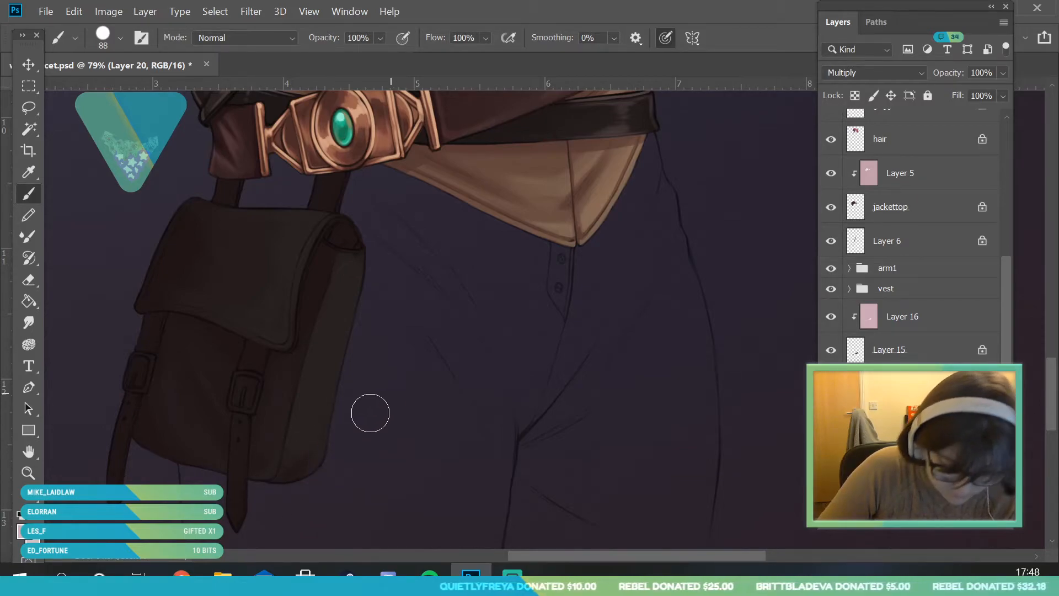
left_click(231, 350, "alt")
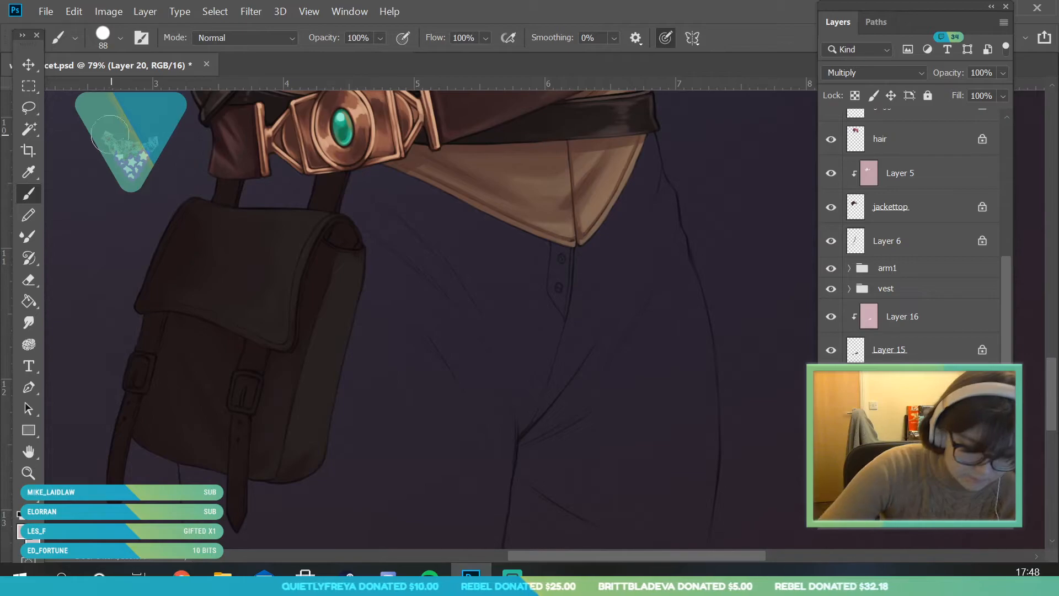
Step: Pick up a shading tone from the pouch's front and brush it softly over the pouch with the 88 px brush
left_click(28, 472)
left_click_drag(198, 359, 115, 359)
left_click_drag(211, 387, 278, 389)
left_click(28, 172)
left_click(165, 386)
left_click(31, 196)
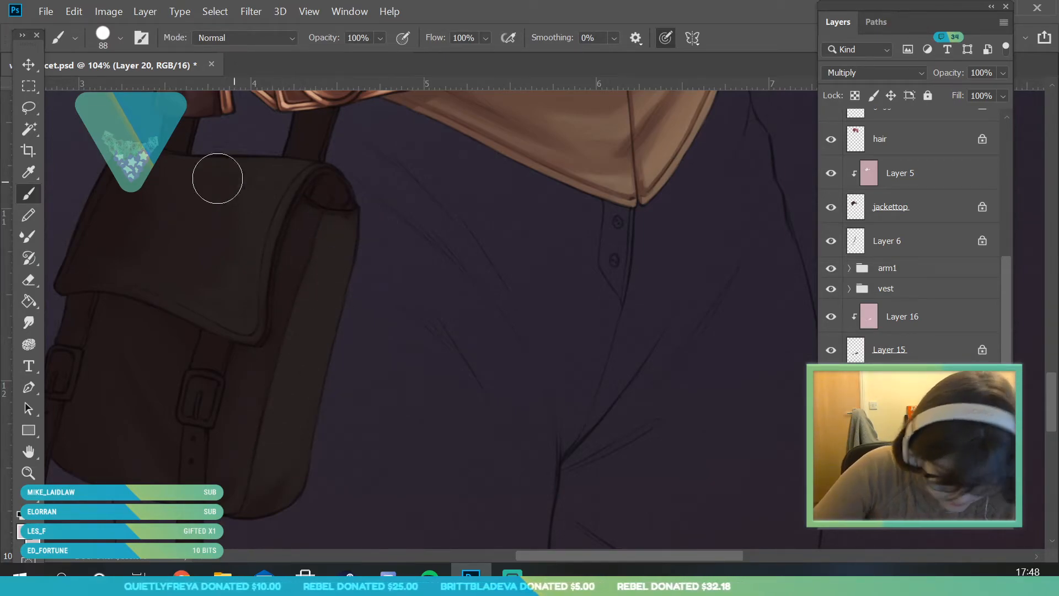
Step: Sample the tone of the pouch's side panel, reduce the brush to 9 px and refine the flap's edge
left_click(326, 308, "alt")
left_click(120, 38)
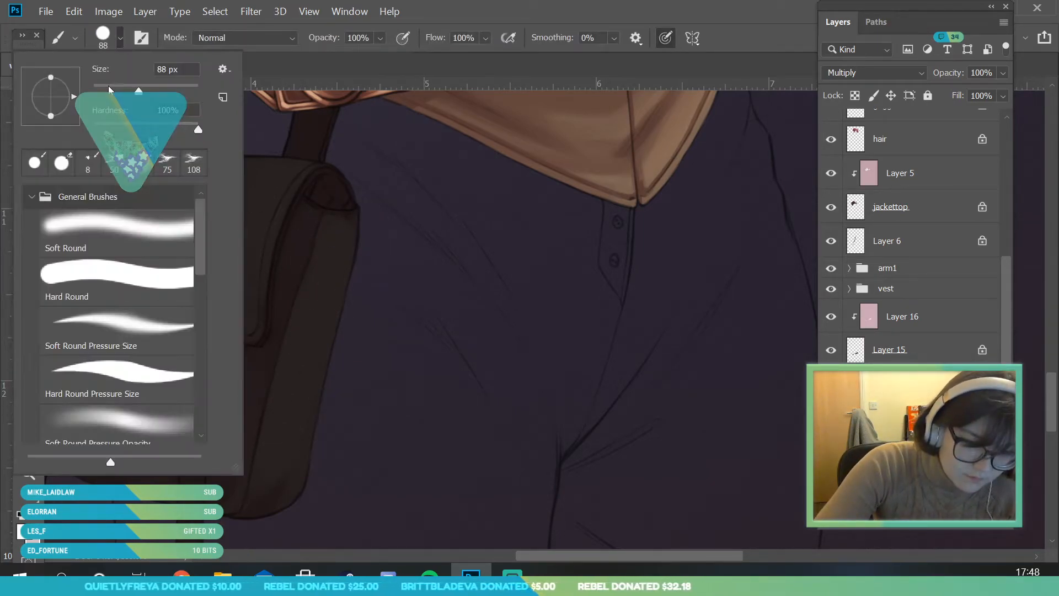
type("25")
key("Return")
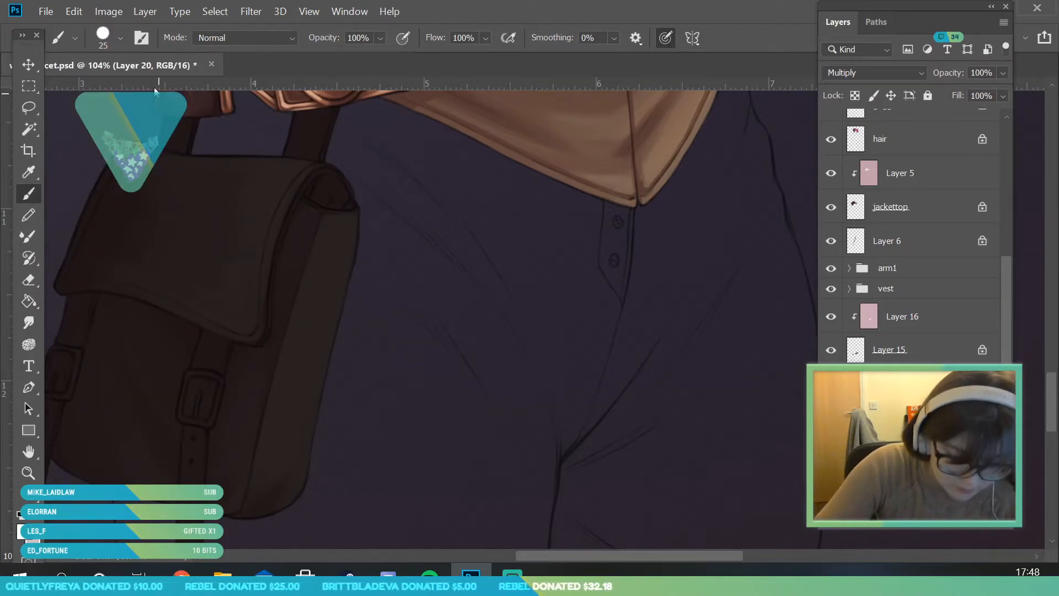
left_click(120, 38)
type("9")
key("Return")
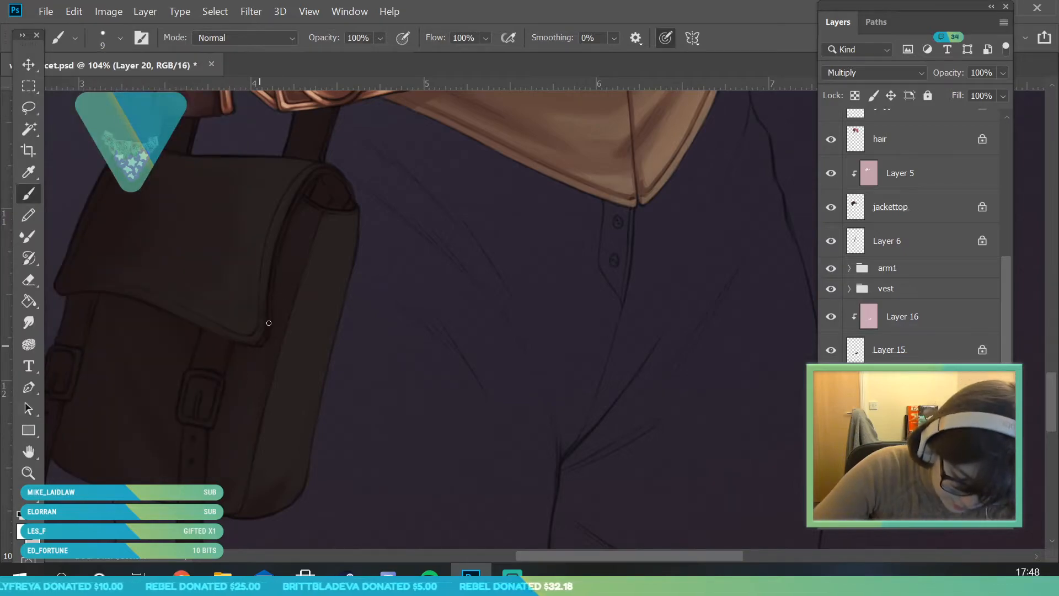
Step: Set the brush size to 21 px and model the light and shadow along the pouch flap's border
left_click(121, 38)
type("21")
key("Return")
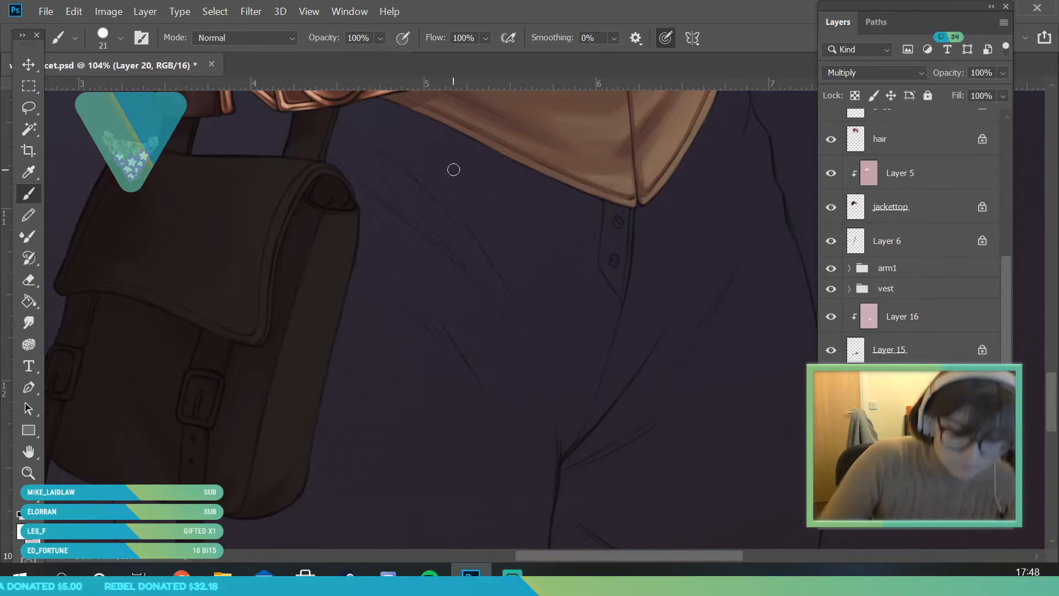
left_click(28, 472)
left_click_drag(210, 336, 158, 447)
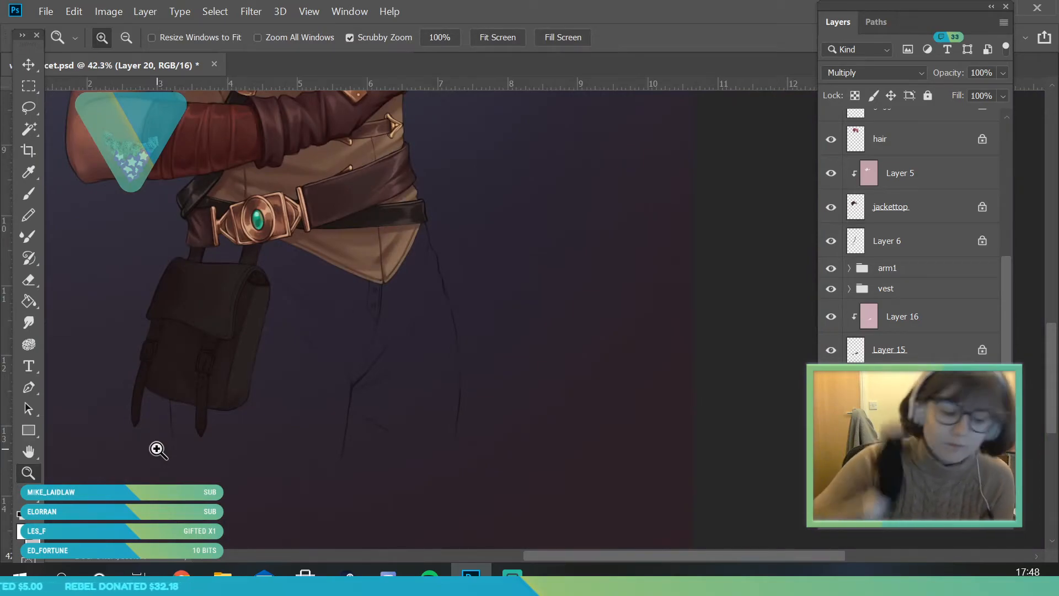
left_click_drag(151, 295, 180, 359)
key("b")
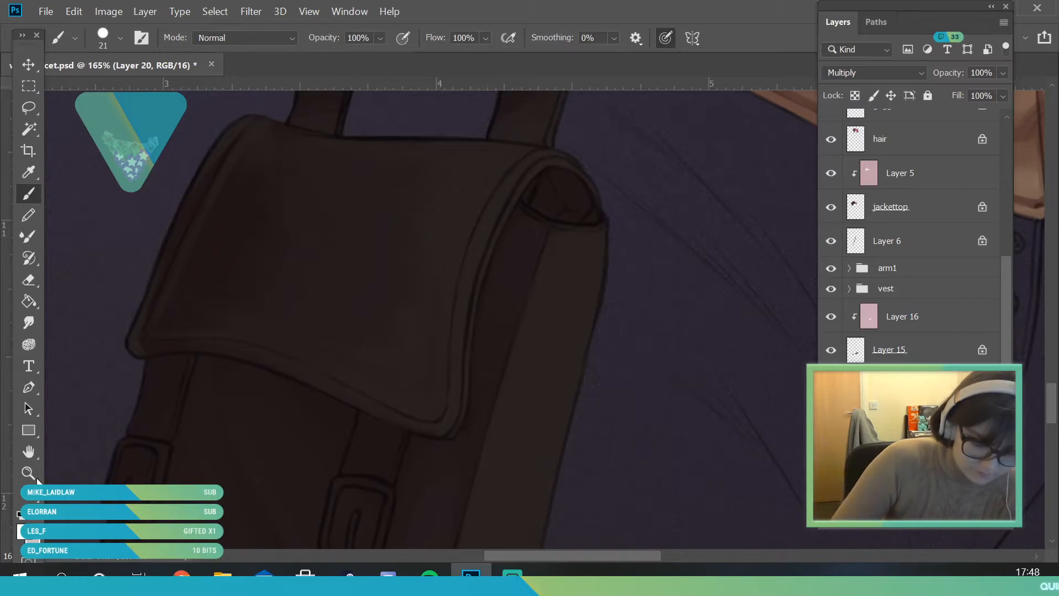
Step: Shade the pouch's front strap and buckle and the lower corner of the side panel with the 21 px brush
key("z")
left_click_drag(232, 324, 149, 326)
left_click_drag(248, 369, 298, 369)
left_click_drag(215, 404, 237, 405)
left_click_drag(409, 488, 480, 506)
left_click(38, 197)
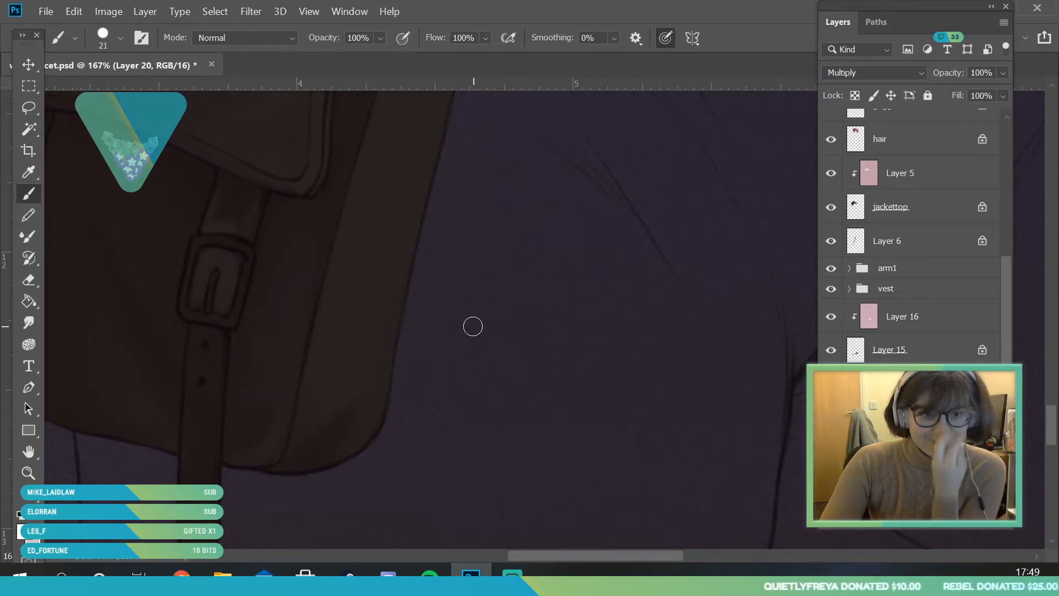
Step: Brush shading onto the hanging end of the front strap below the buckle
left_click(28, 473)
left_click_drag(232, 359, 193, 362)
left_click_drag(187, 486, 224, 482)
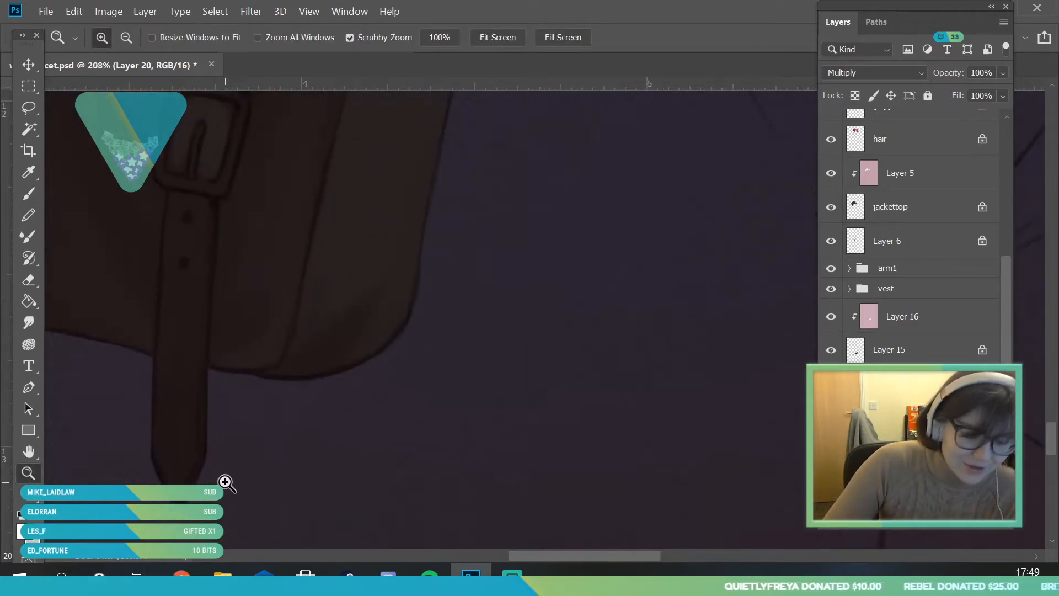
left_click(28, 193)
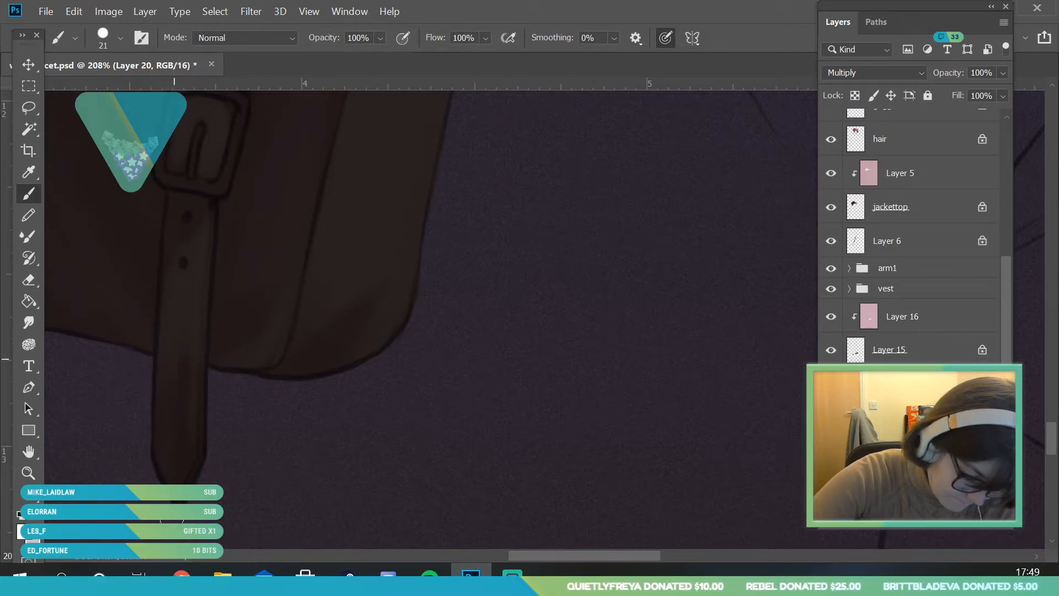
Step: Shade the pouch's outer strap and its buckle with the 21 px brush
left_click(28, 473)
left_click_drag(309, 370, 210, 468)
mouse_move(237, 347)
left_mouse_down()
mouse_move(296, 351)
mouse_move(287, 373)
left_mouse_up()
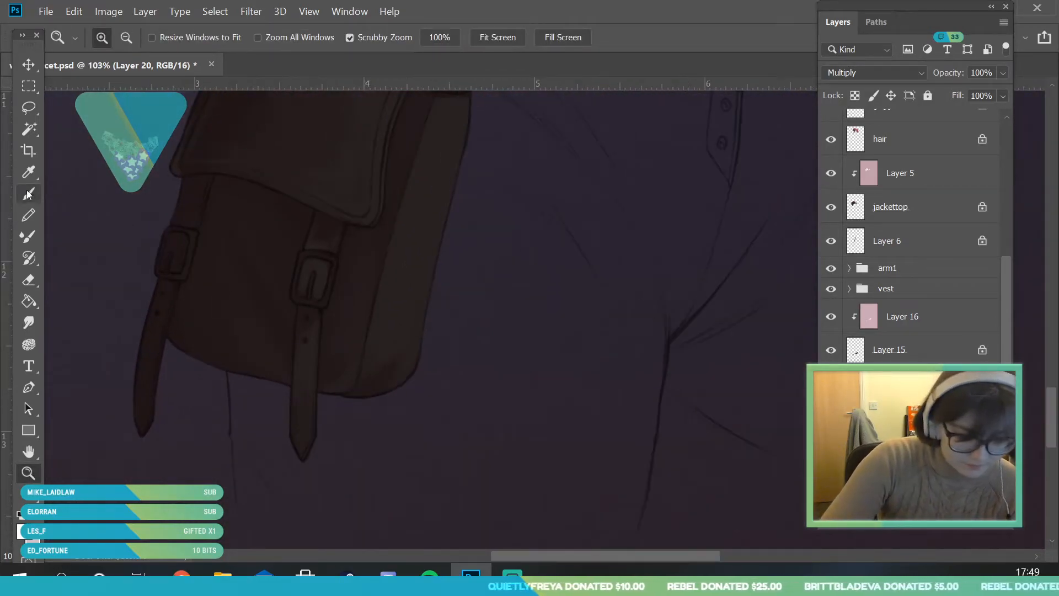
key("b")
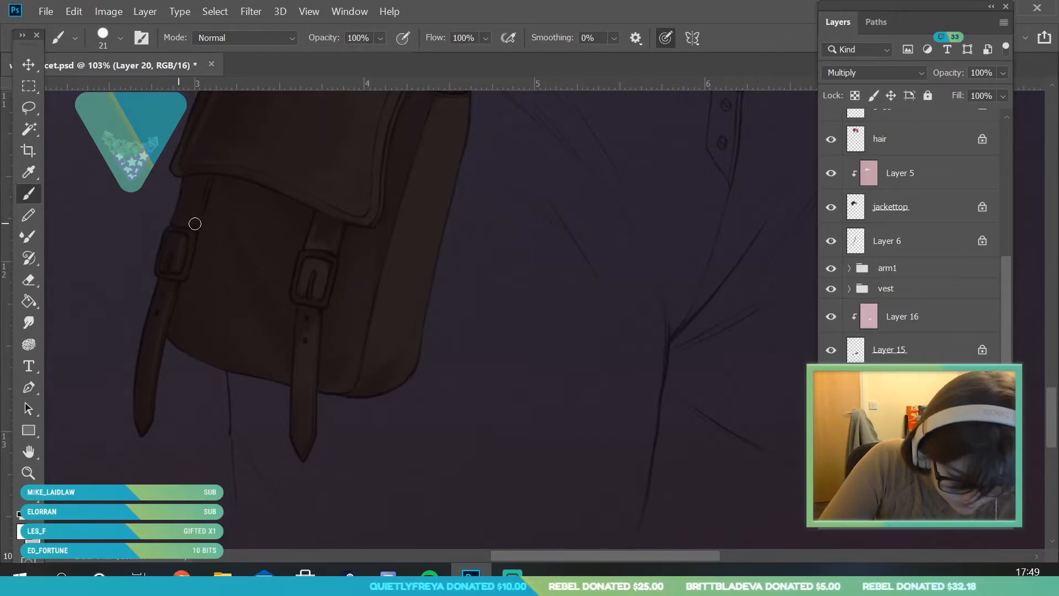
Step: Enlarge the brush to 120 px and paint broad soft folds on the pouch's front between the two straps
left_click(26, 476)
left_click_drag(221, 332, 149, 336)
left_click_drag(291, 468, 259, 468)
left_click_drag(289, 206, 389, 379)
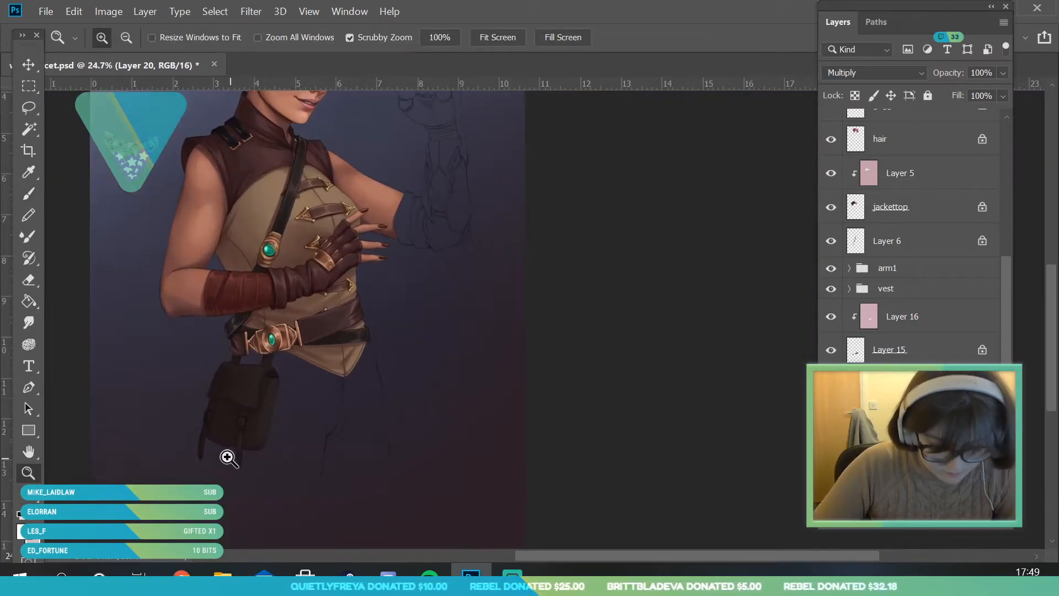
left_click_drag(232, 463, 281, 491)
left_click(29, 179)
left_click(29, 193)
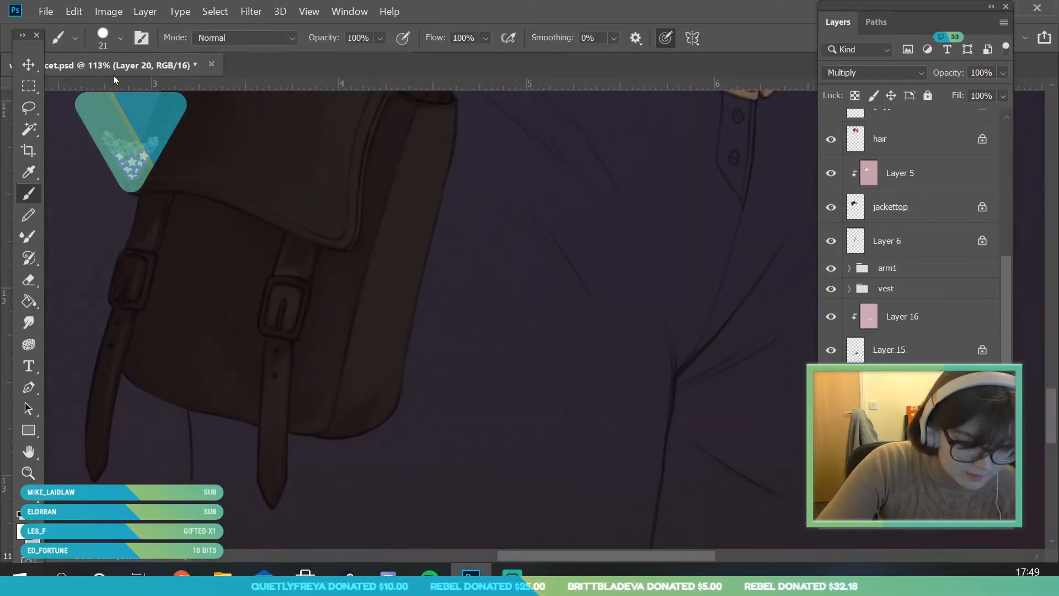
left_click(120, 38)
left_click(151, 87)
left_click(479, 405)
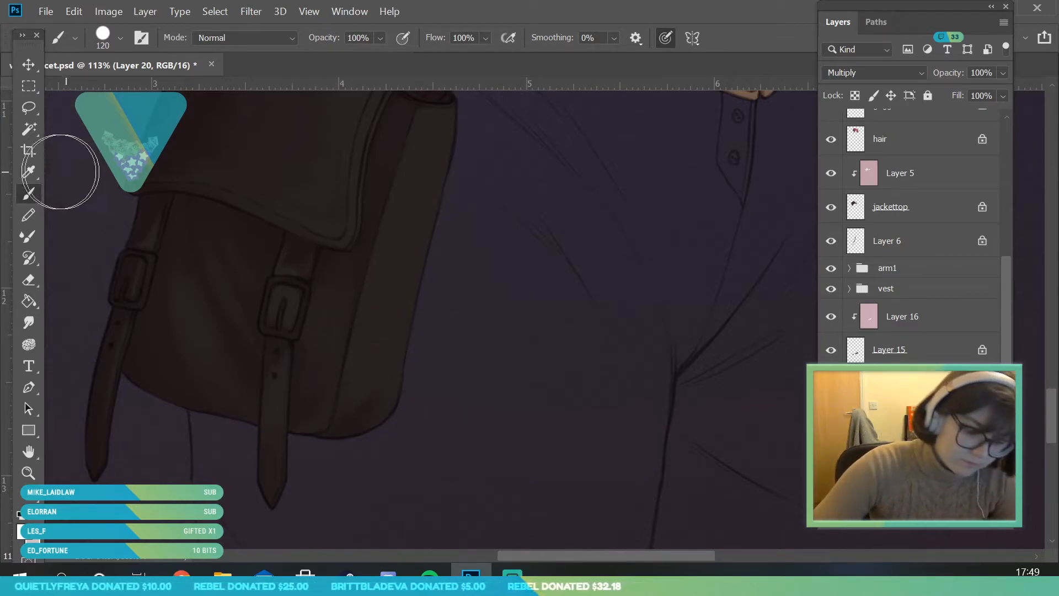
Step: Sample tones from the pouch's front and blend the fold shading between and beside the straps
left_click(190, 272, "alt")
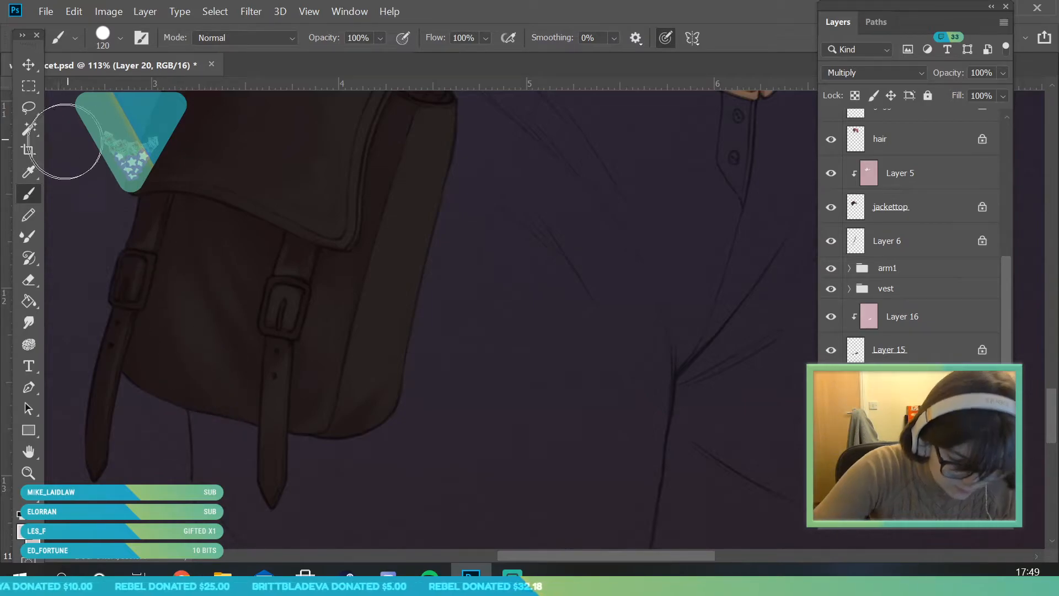
key("i")
left_click(188, 330)
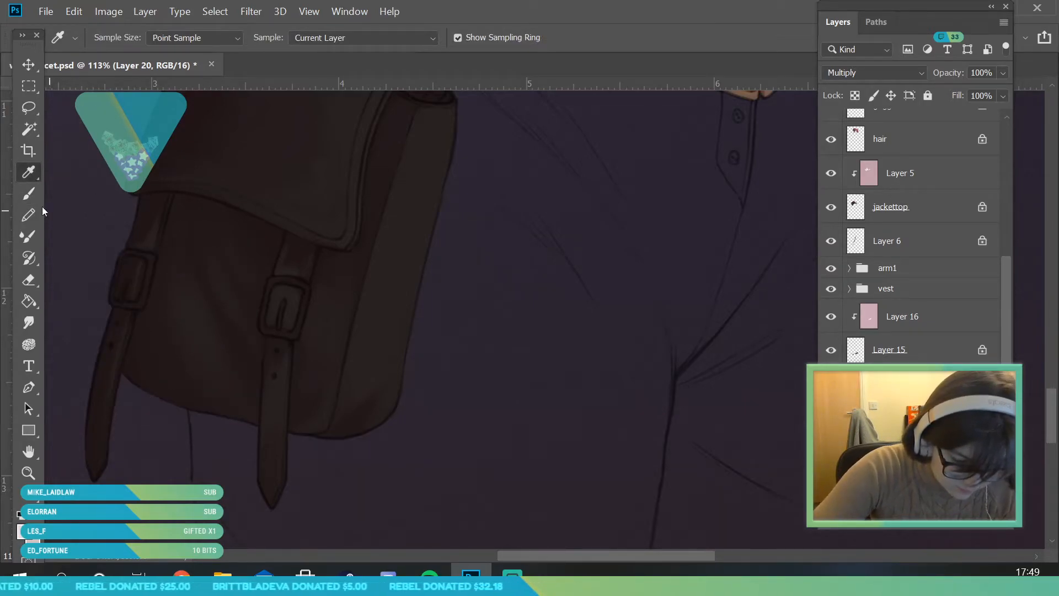
key("b")
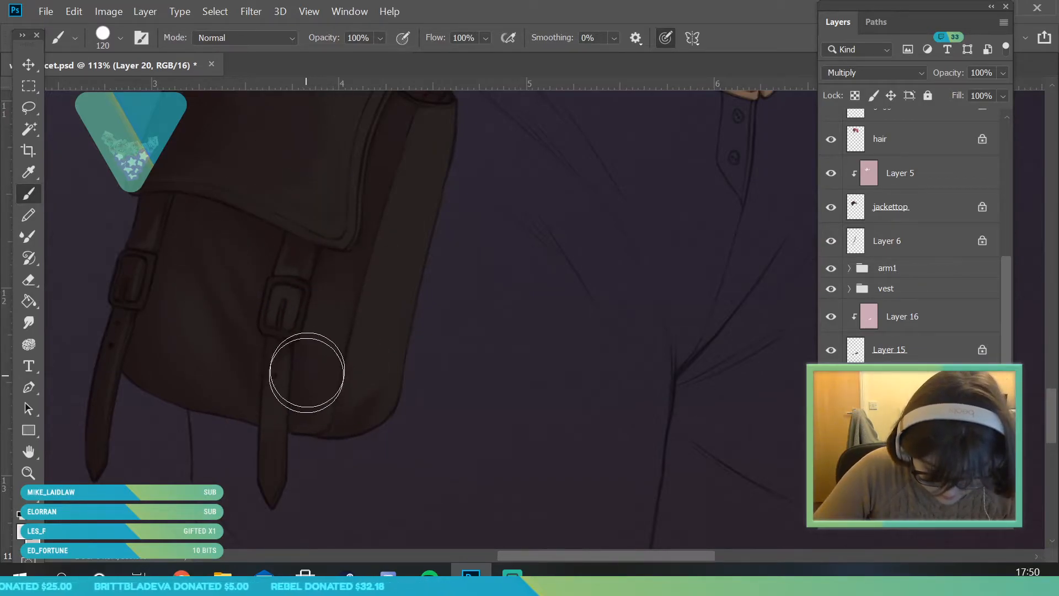
Step: Sample a tone from the pouch's flap and shade the flap's surface with the 120 px brush
left_click(24, 474)
left_click_drag(249, 355, 166, 419)
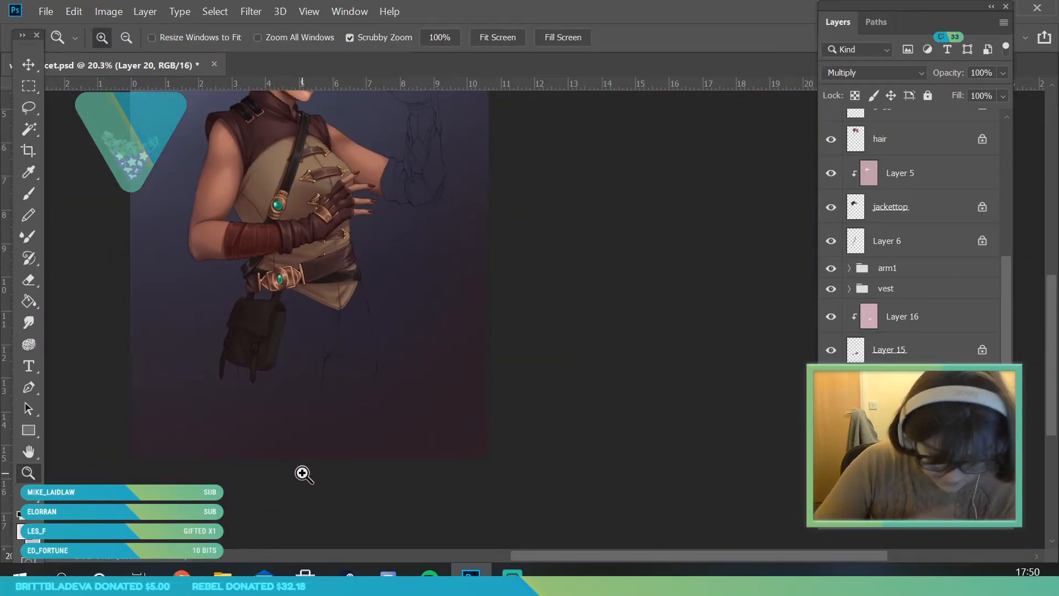
left_click_drag(280, 351, 312, 442)
left_click_drag(121, 196, 141, 246)
left_click(39, 172)
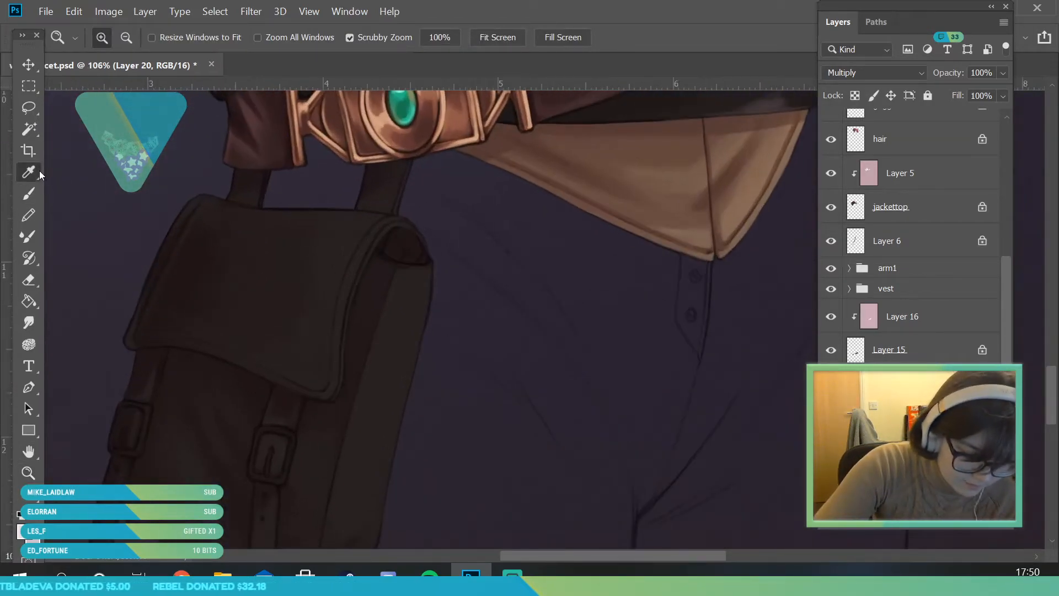
left_click(213, 283)
left_click(29, 193)
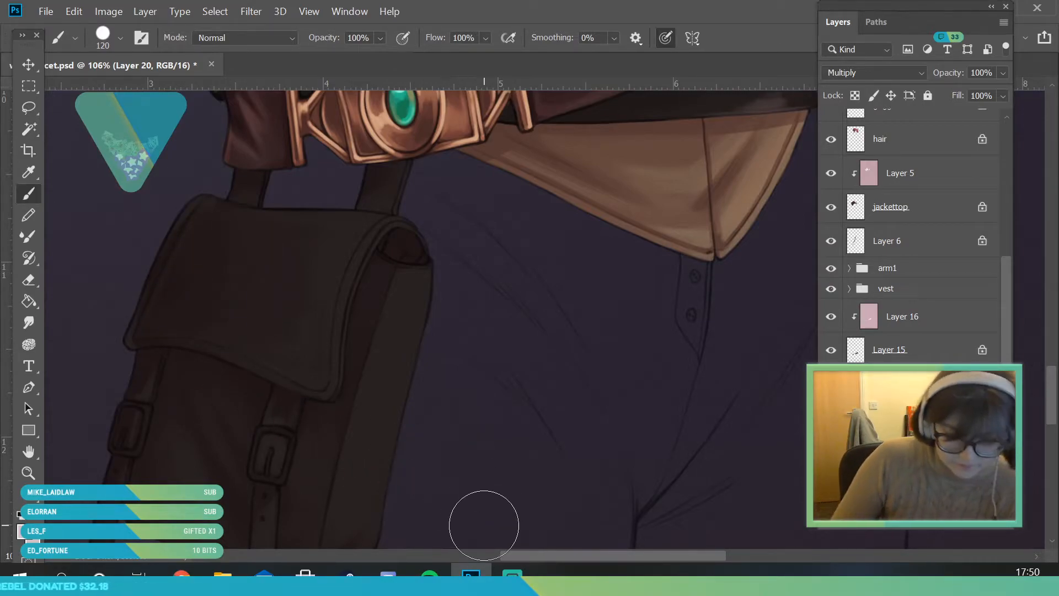
Step: Reduce the brush to 21 px, then to 9 px, and define the shading along the flap's rim
left_click(28, 172)
left_click(28, 193)
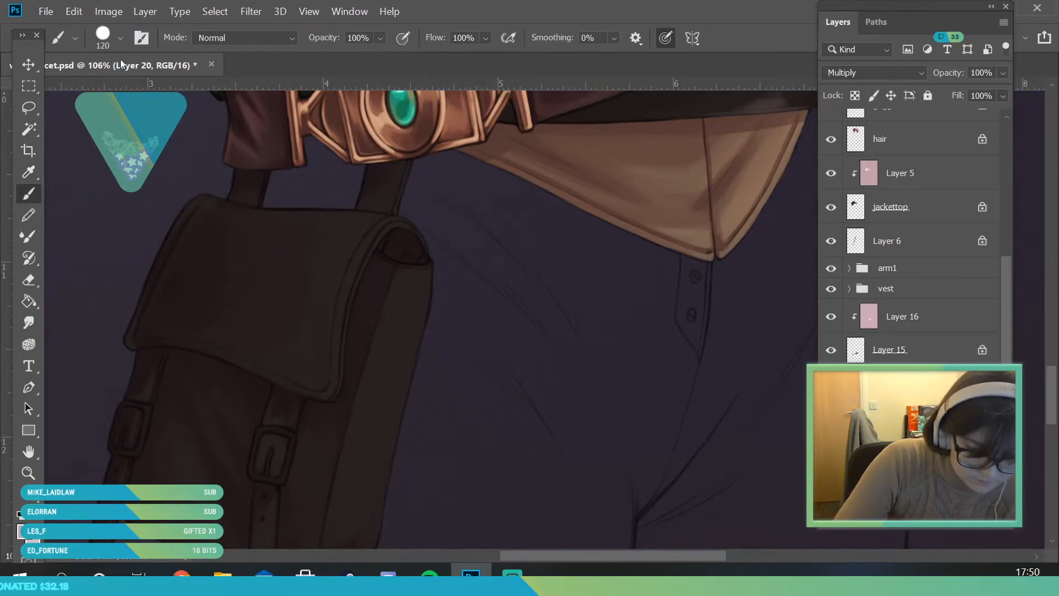
left_click(121, 38)
left_click(479, 407)
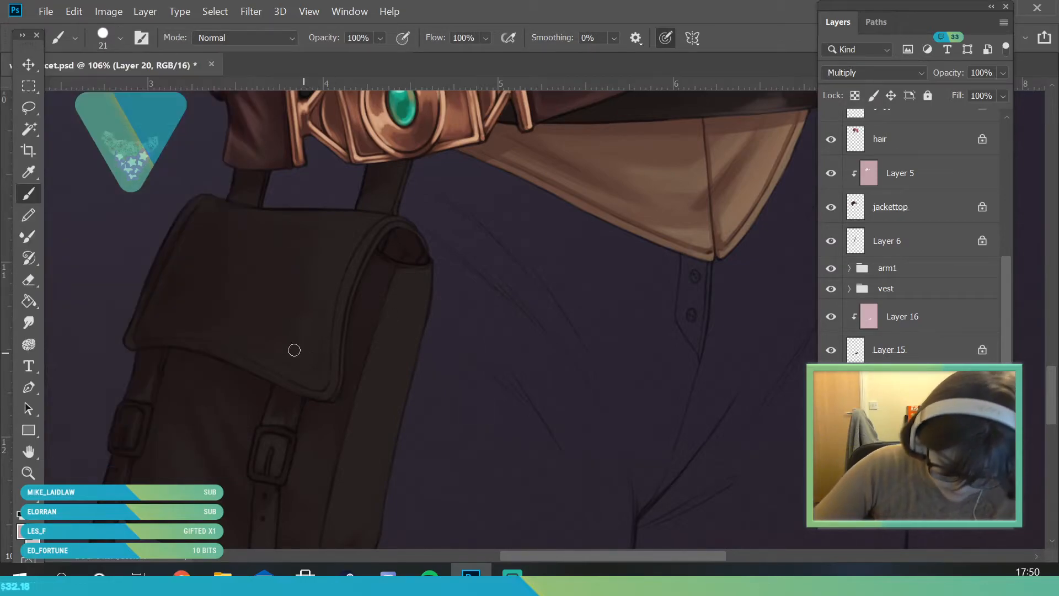
left_click(119, 34)
type("9")
key("Return")
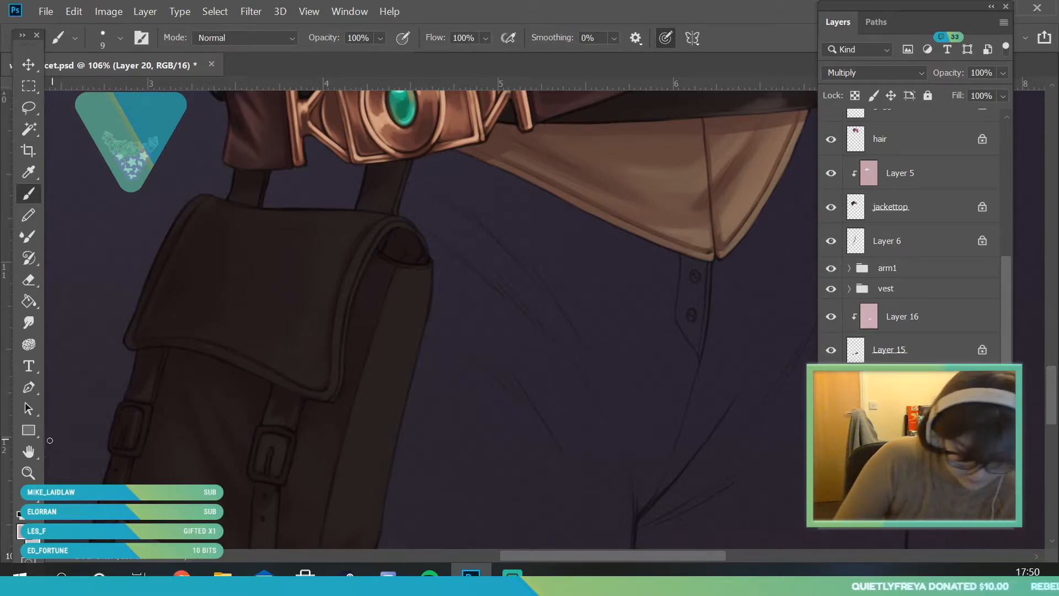
Step: Refine the edges of the pouch's side panel with the 9 px brush
left_click(29, 473)
left_click_drag(225, 294, 171, 296)
left_click_drag(305, 399, 297, 400)
left_click_drag(380, 506, 347, 499)
left_click_drag(340, 423, 436, 423)
key("b")
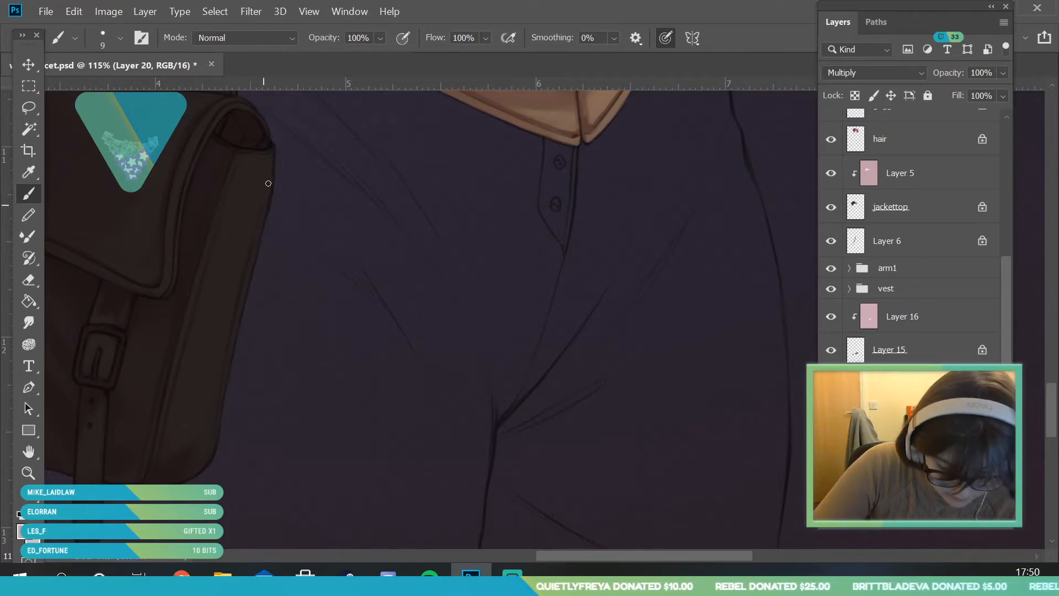
Step: Examine the shaded pouch at several zoom levels against the whole figure
left_click(37, 467)
left_click_drag(273, 337, 217, 475)
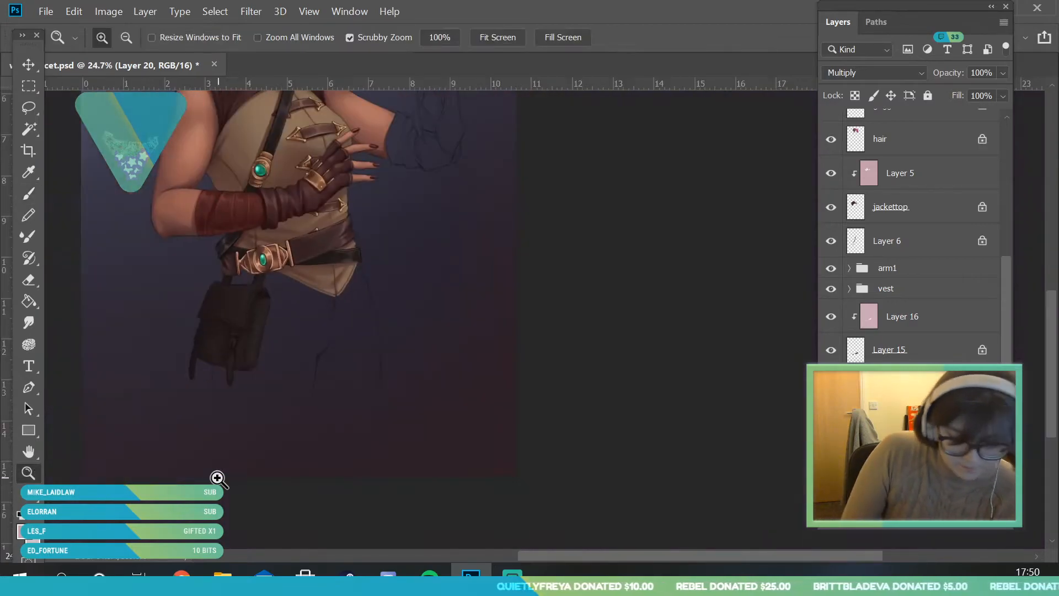
left_click_drag(254, 256, 275, 377)
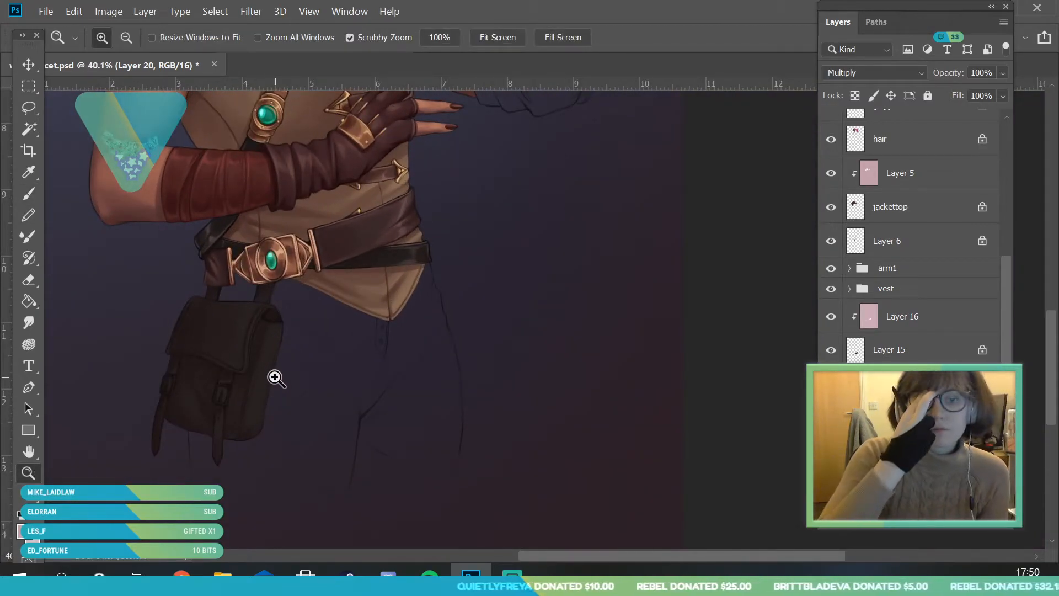
left_click_drag(307, 300, 278, 292)
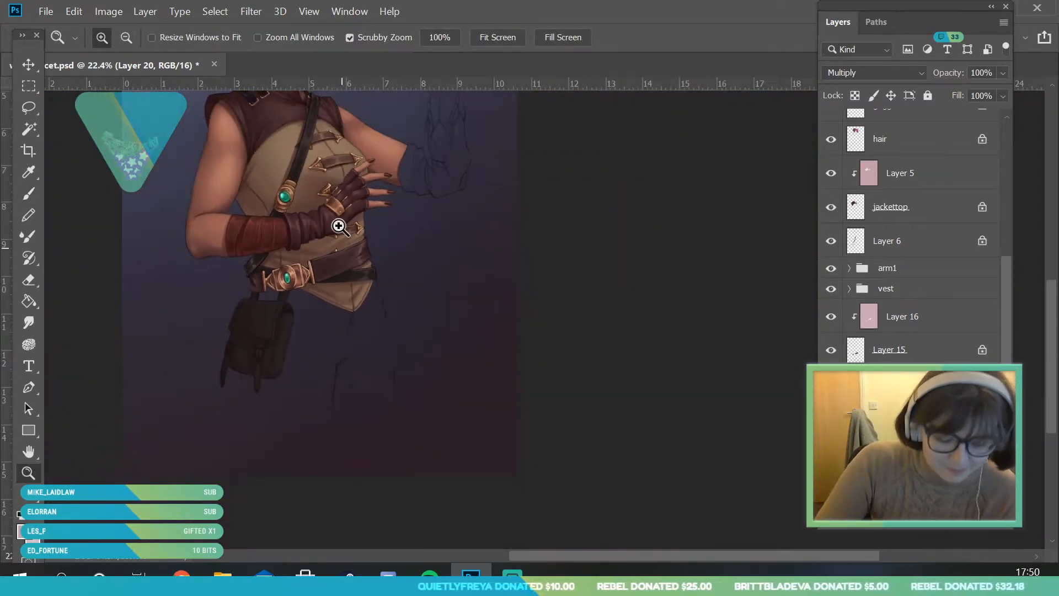
left_click_drag(350, 334, 330, 326)
left_click_drag(379, 159, 404, 207)
left_click_drag(267, 426, 306, 489)
left_click_drag(289, 356, 303, 521)
left_click_drag(311, 410, 248, 488)
left_click_drag(309, 392, 339, 503)
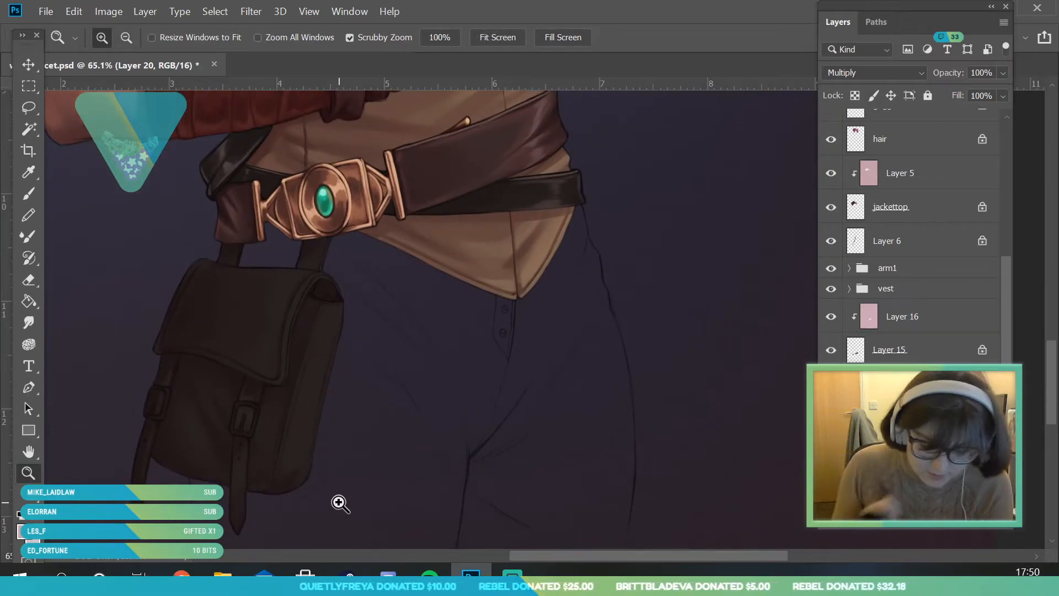
Step: Switch to Layer 19, sample a colour from the pouch's side panel and adjust the foreground colour in the Color Picker
scroll(918, 386, "down", 1)
left_click(916, 485)
left_click_drag(224, 439, 237, 439)
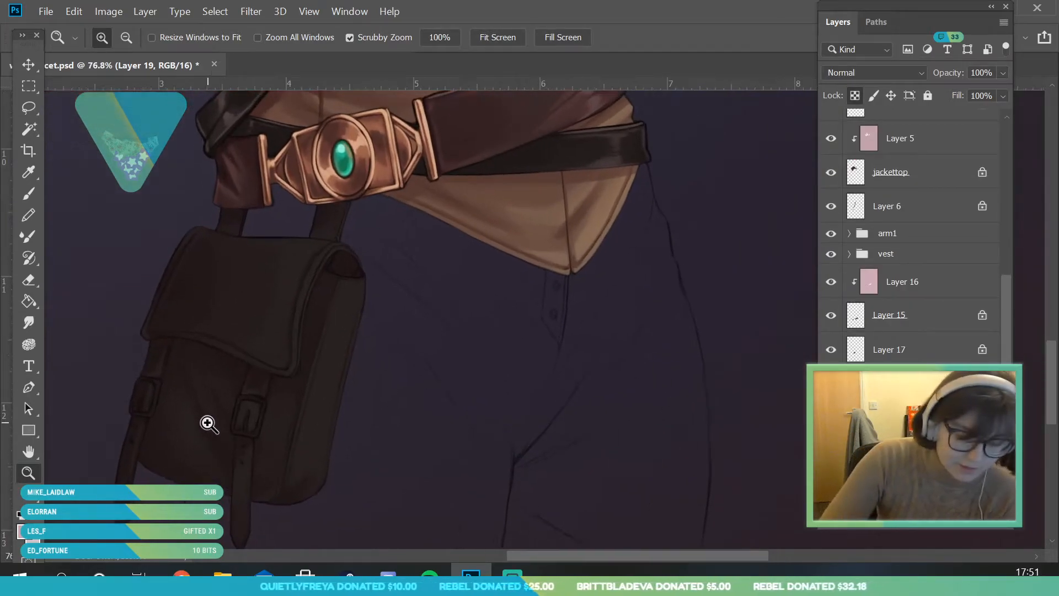
key("b")
key("alt")
left_click_drag(316, 380, 339, 353)
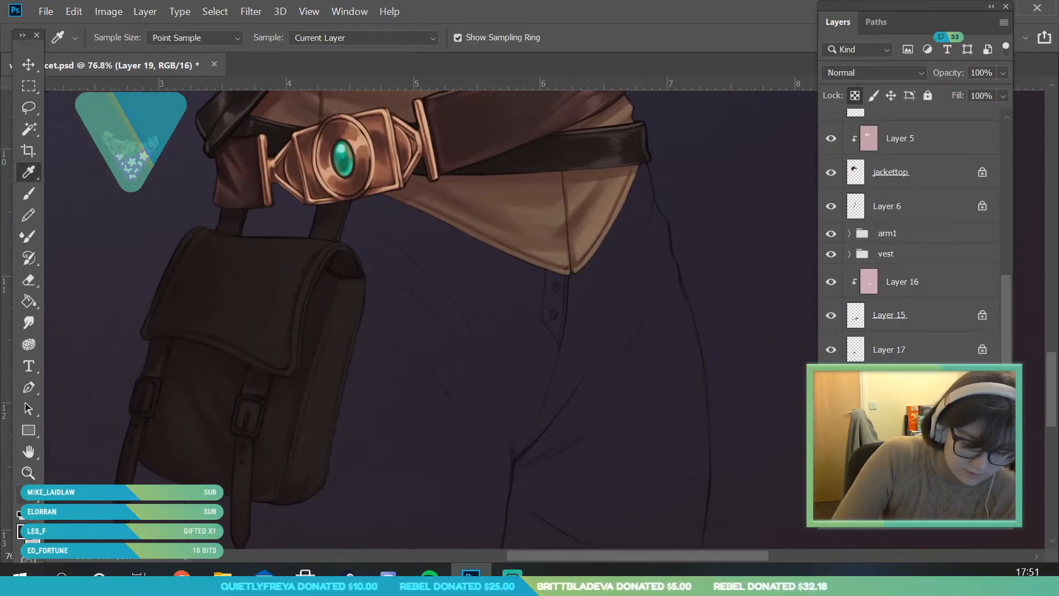
left_click(25, 529)
left_click_drag(597, 243, 596, 234)
left_click(925, 95)
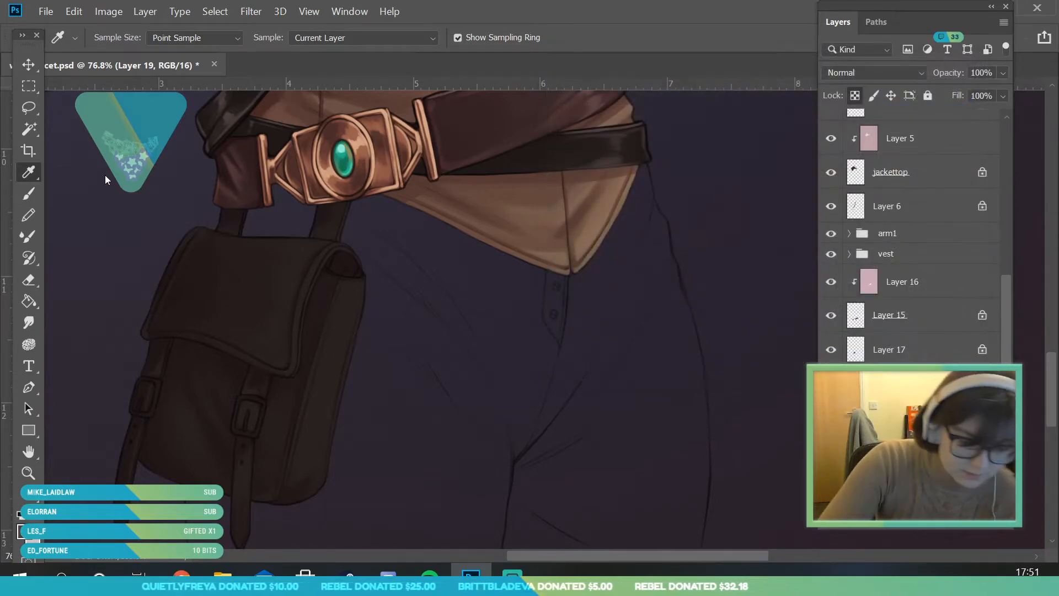
Step: Enlarge the brush to 306 px, then 180 px, and paint a soft lighter tone over the pouch's side panel
key("b")
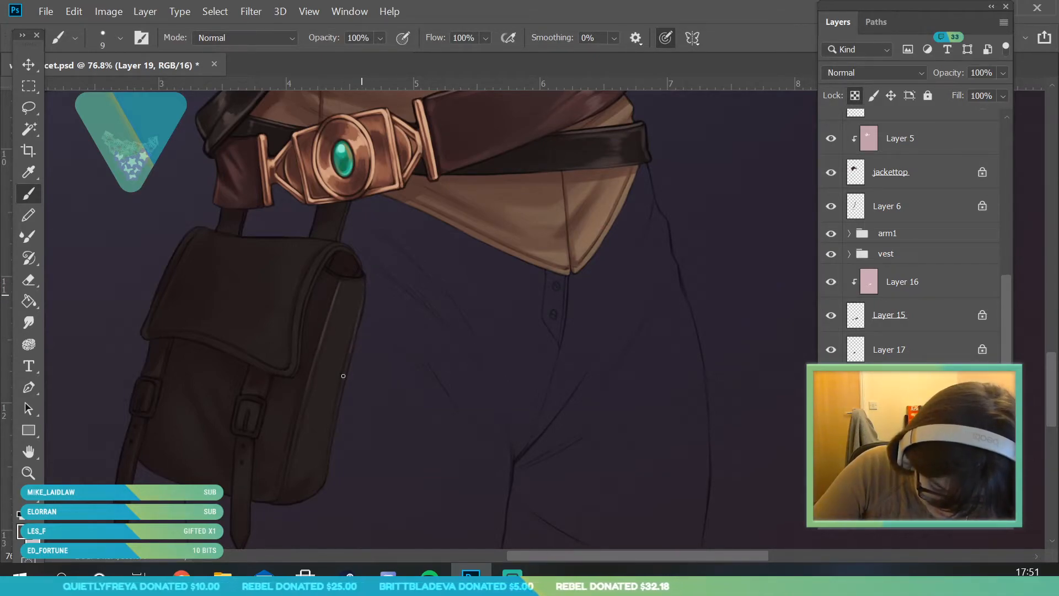
left_click(119, 39)
left_click(177, 88)
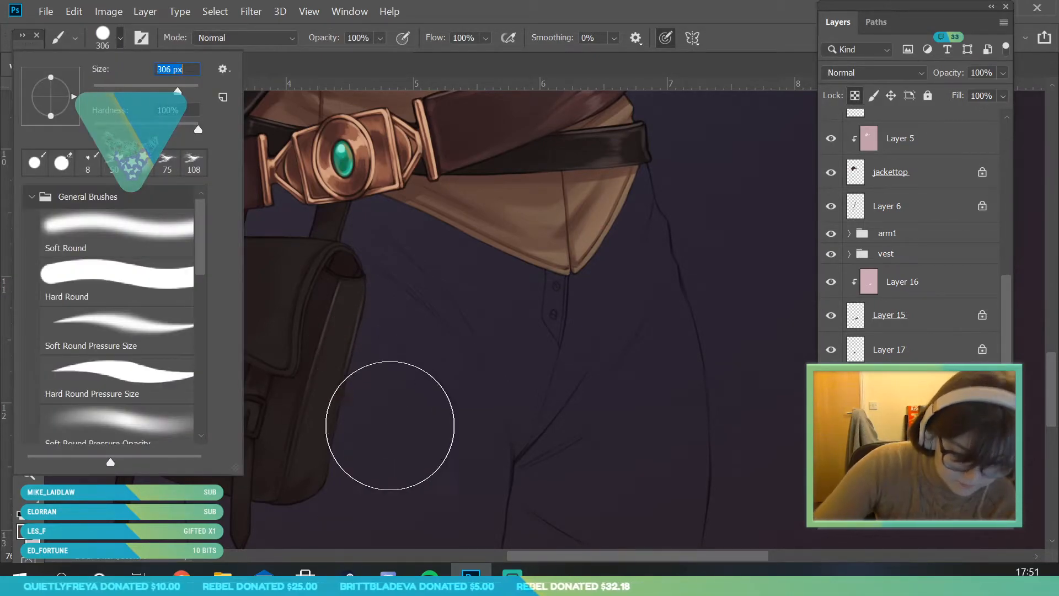
mouse_move(349, 362)
left_mouse_down()
mouse_move(303, 480)
mouse_move(308, 463)
mouse_move(289, 487)
mouse_move(324, 416)
mouse_move(300, 504)
mouse_move(342, 339)
mouse_move(338, 246)
mouse_move(348, 298)
mouse_move(327, 418)
left_mouse_up()
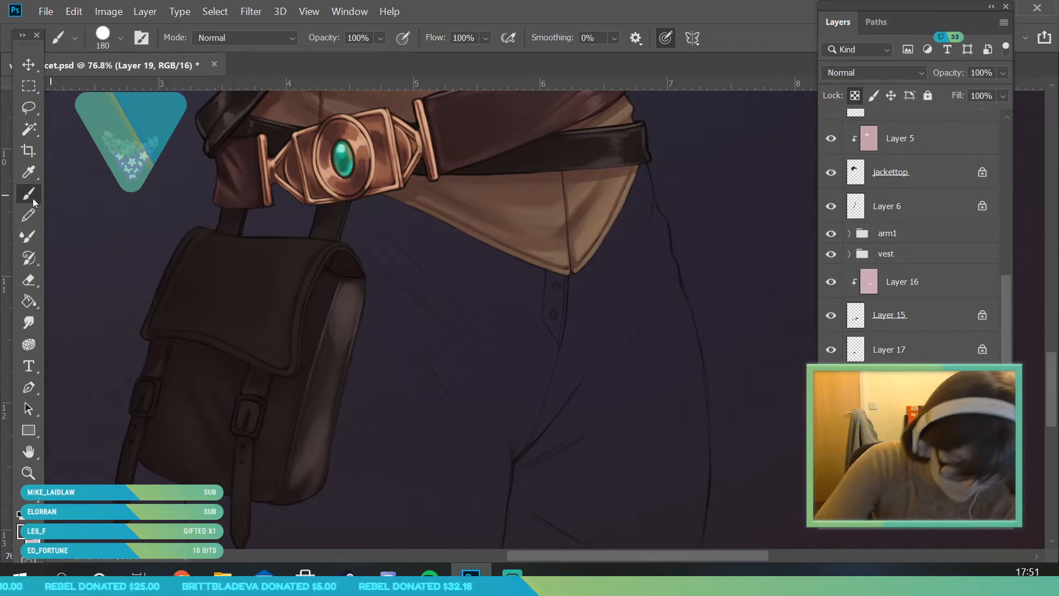
Step: Resample the panel colours and blend the side panel's highlights with the 180 px brush
key("i")
key("b")
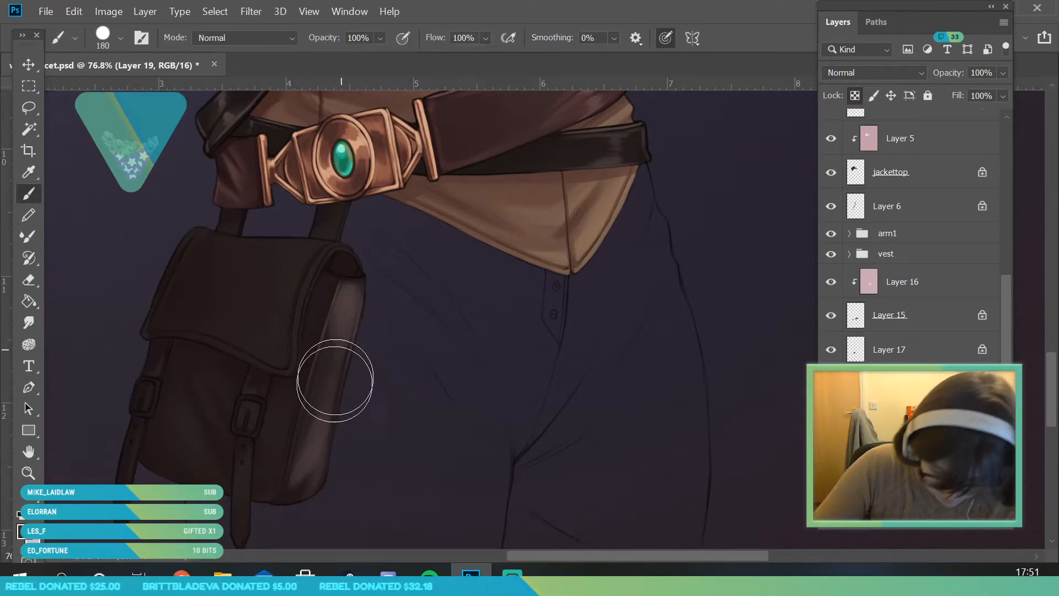
key("i")
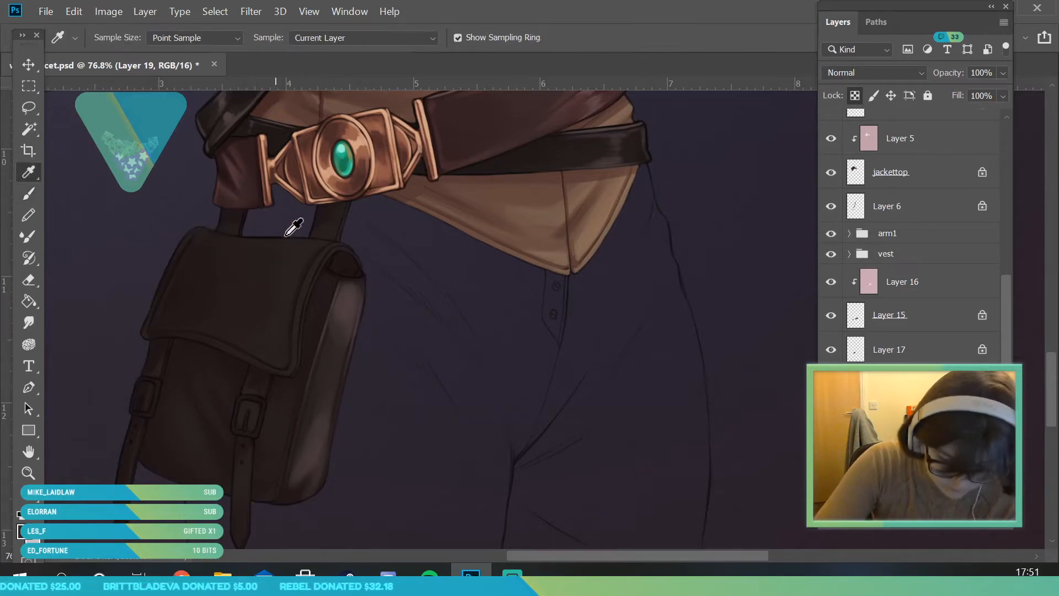
left_click(29, 194)
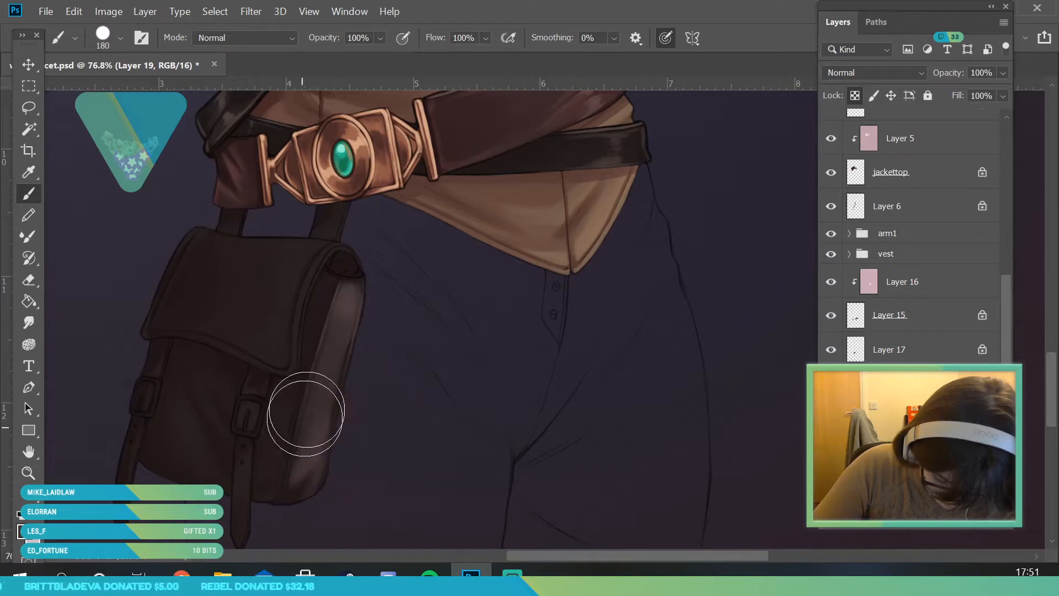
Step: Sample the side panel's light tone and paint highlights along the flap's rim and the panel's edges with a 20 px brush
left_click(34, 154)
left_click(32, 174)
left_click(348, 307)
left_click(34, 190)
left_click(120, 38)
left_click(103, 86)
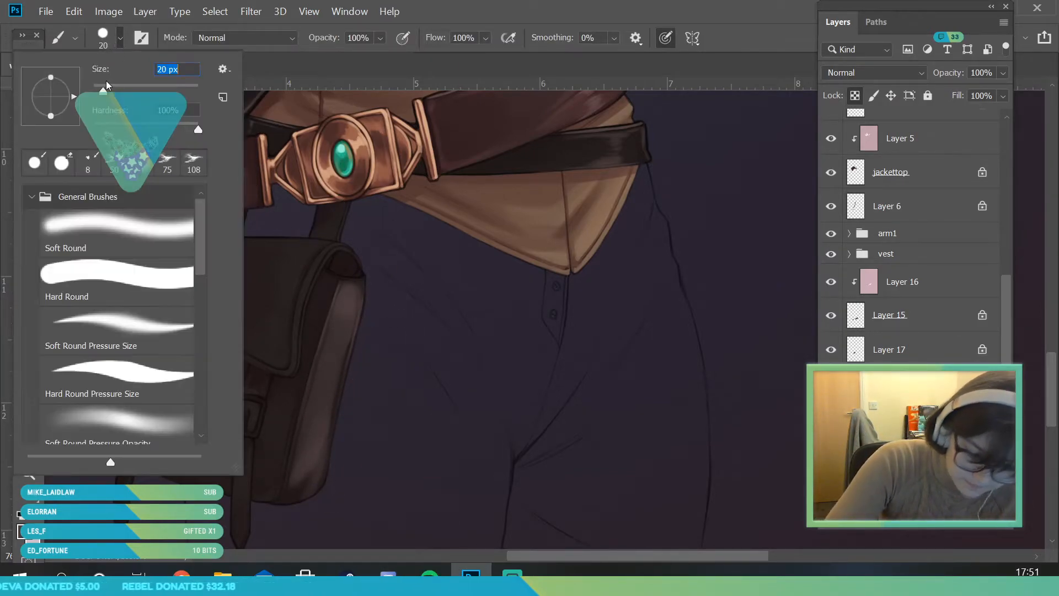
left_click(303, 304)
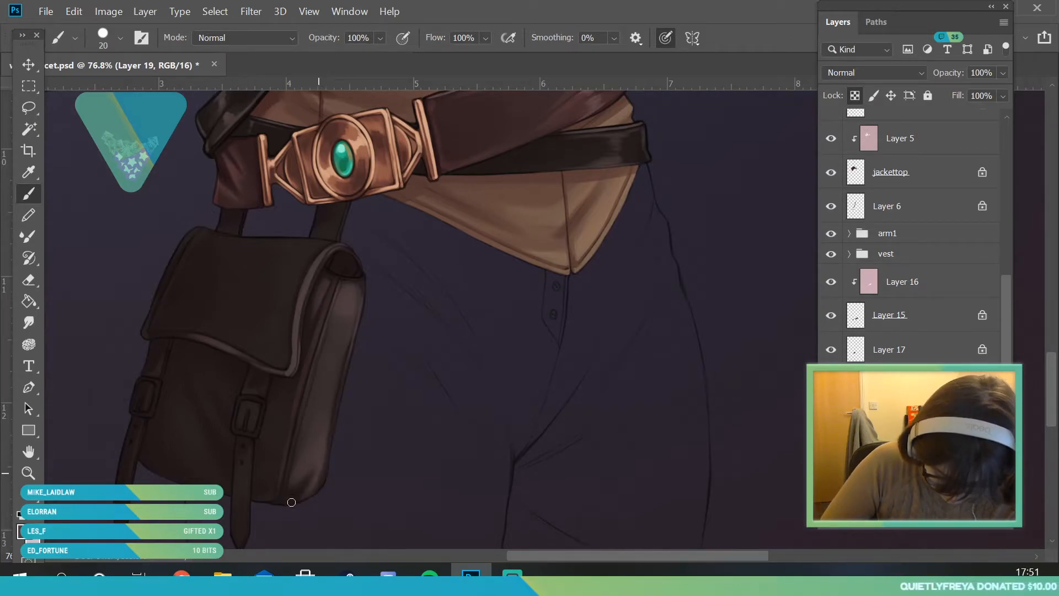
left_click_drag(322, 481, 327, 453)
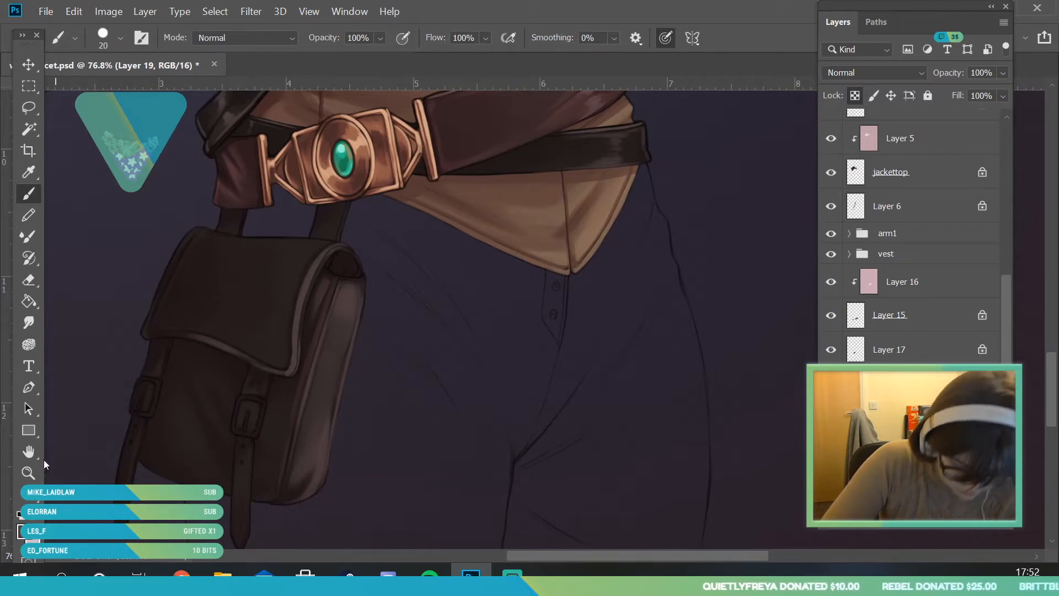
Step: Set the brush to 91 px and brush a lighter sheen onto the pouch's flap
left_click(29, 473)
left_click_drag(259, 331, 288, 389)
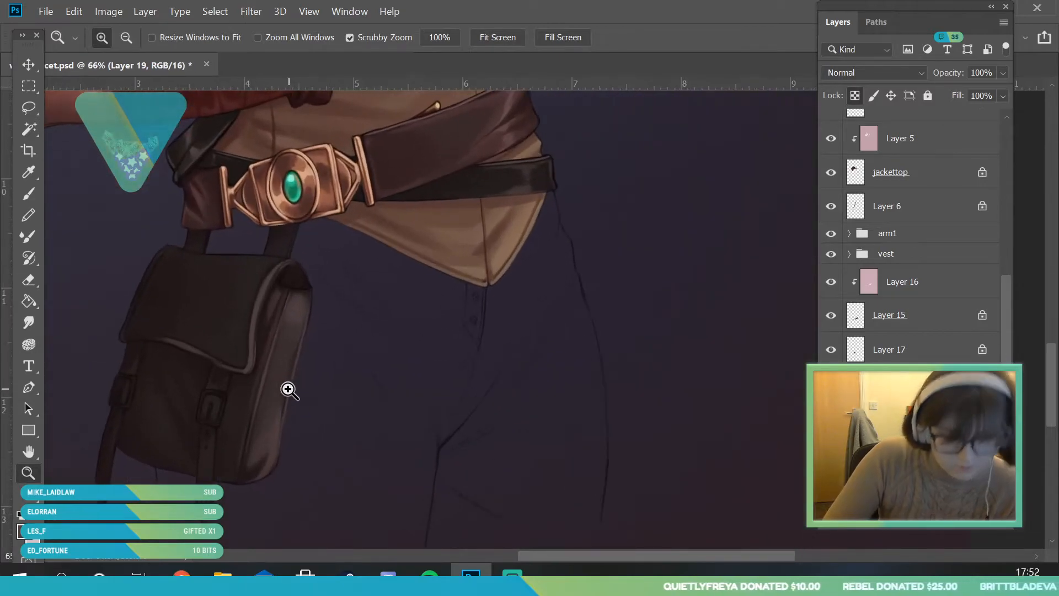
left_click(30, 196)
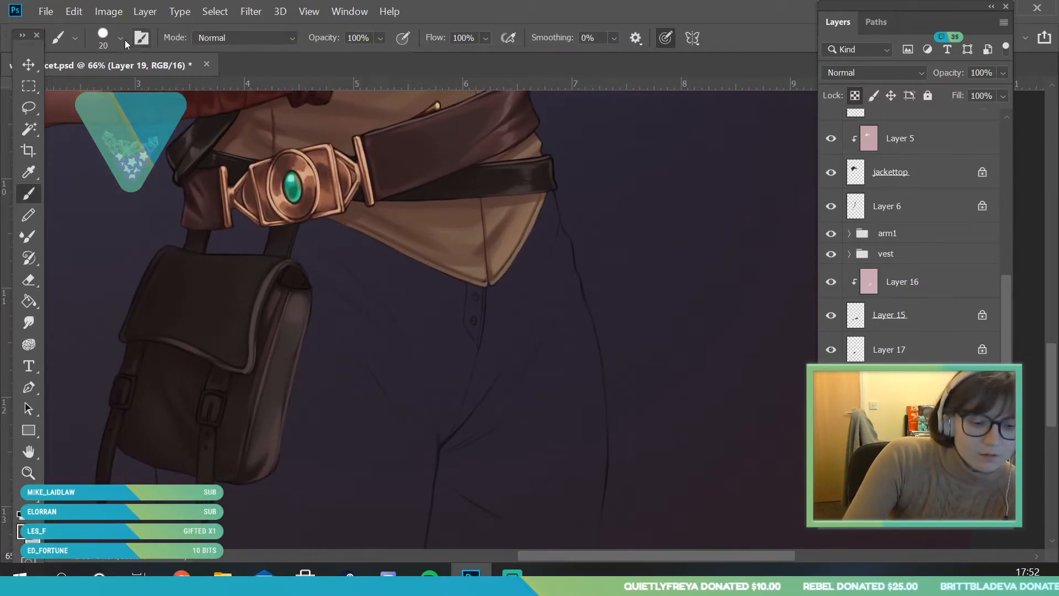
left_click(120, 38)
left_click(137, 88)
key("Return")
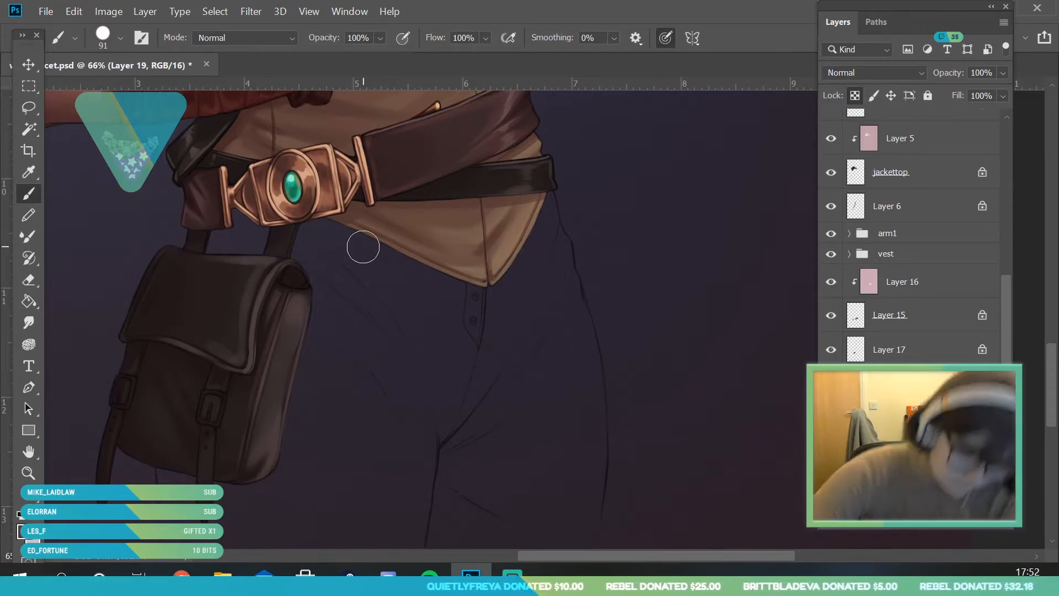
Step: Sample a colour near the flap's upper edge and soften the sheen across the flap with the 91 px brush
key("z")
left_click_drag(353, 403, 243, 468)
left_click_drag(260, 227, 285, 268)
left_click_drag(207, 463, 293, 259)
left_click(28, 171)
left_click(313, 205)
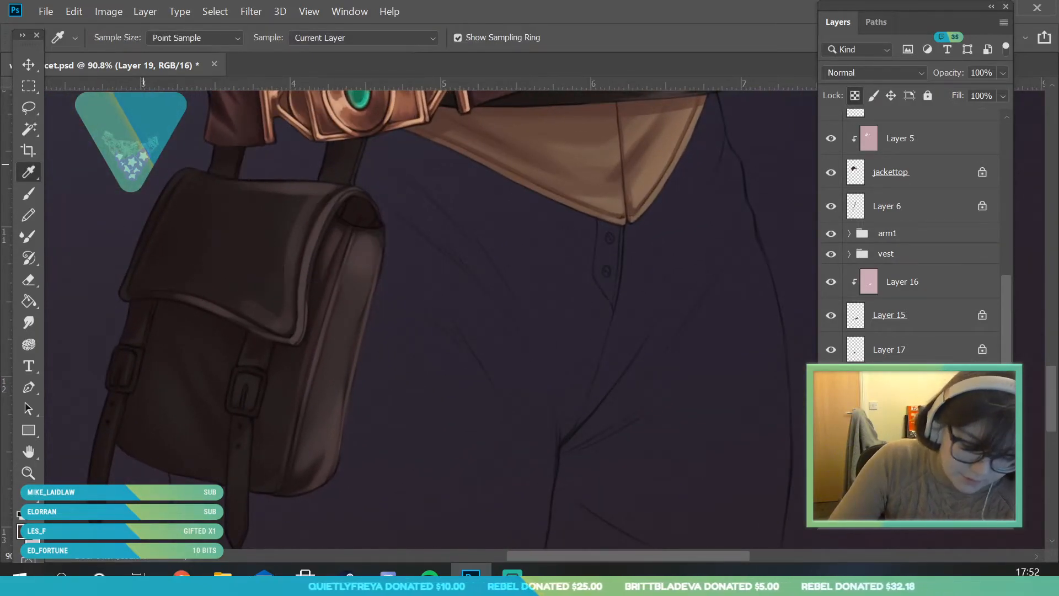
key("b")
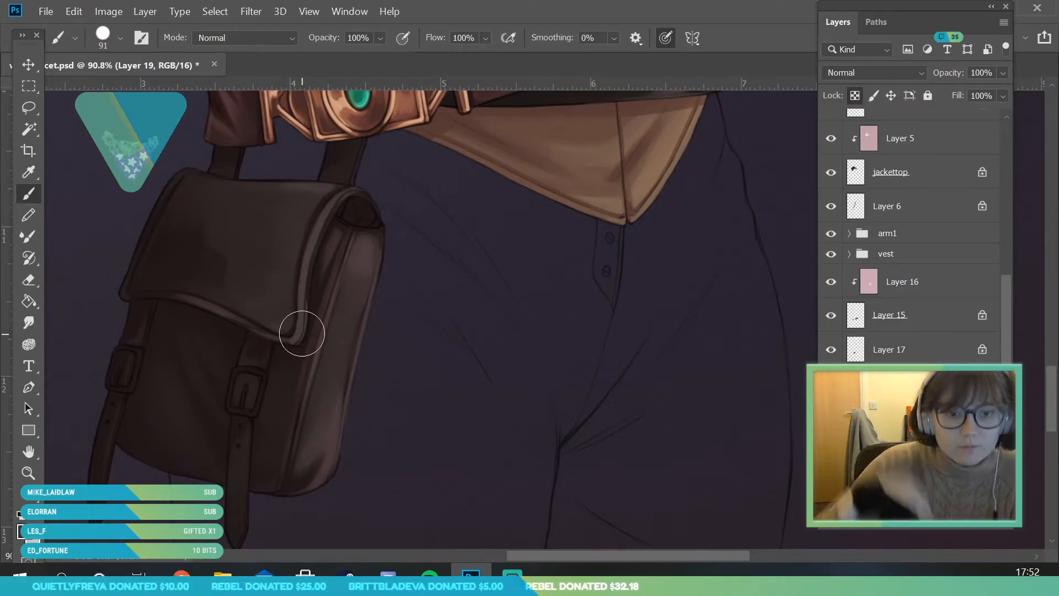
Step: Sample tones from the flap's surface and smooth the patchy shading in its middle
left_click(28, 172)
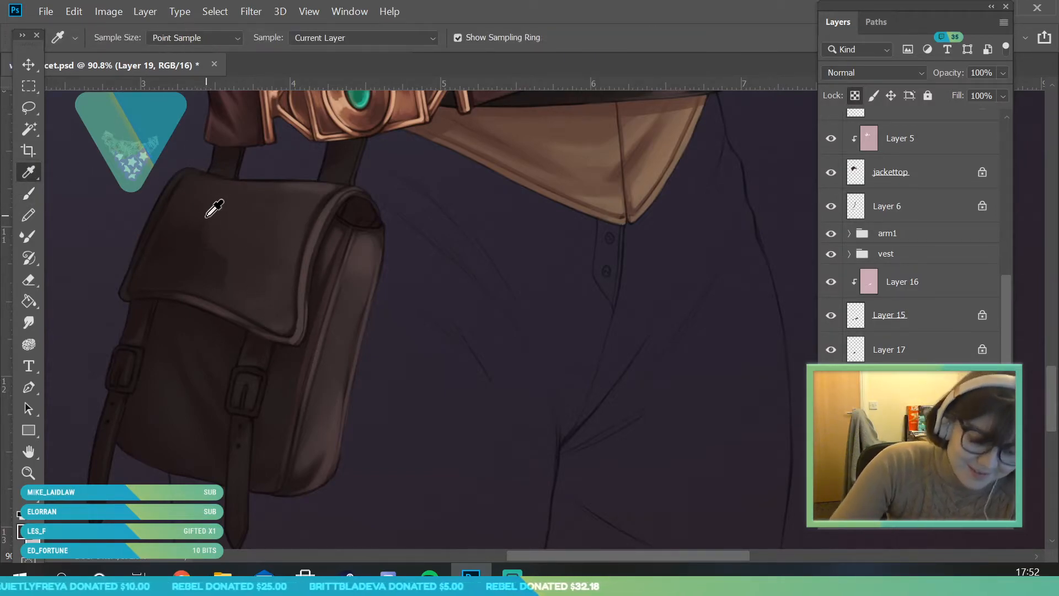
left_click(206, 206)
left_click_drag(206, 206, 193, 223)
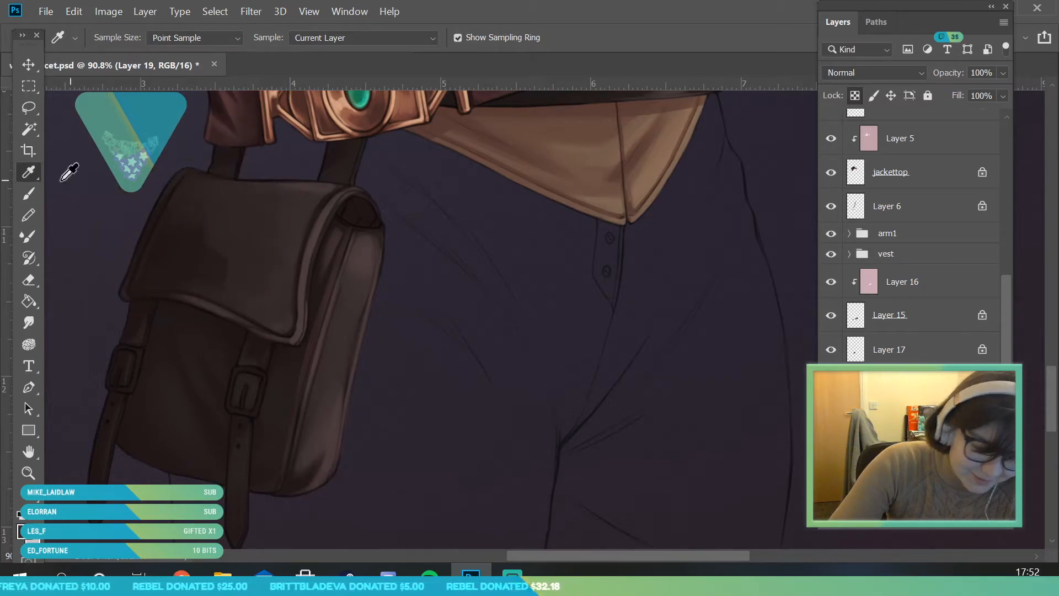
key("b")
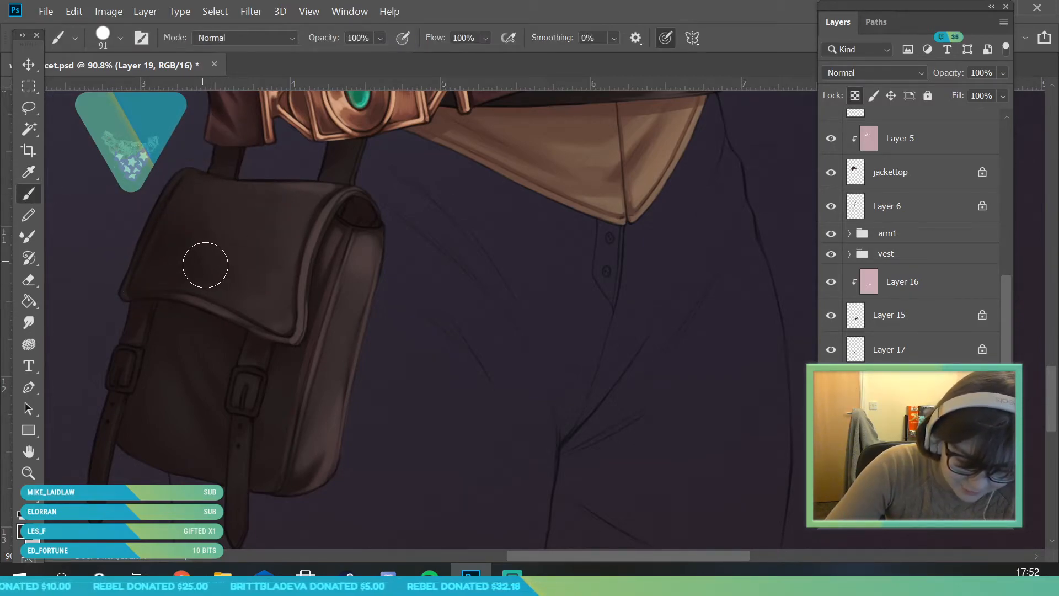
left_click(226, 233, "alt")
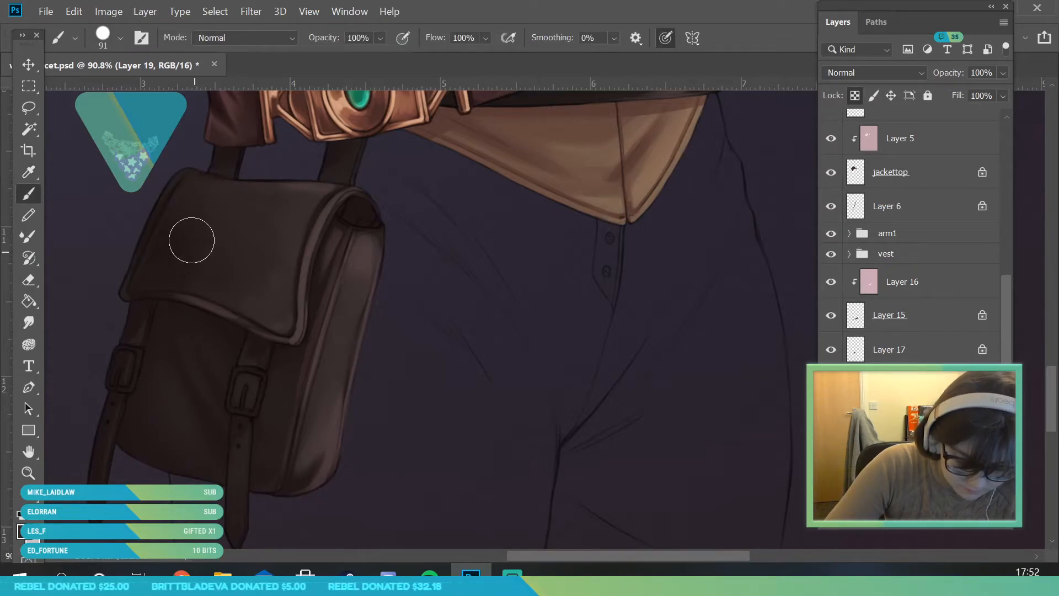
Step: Examine the pouch's shading up close and against the whole figure
left_click(28, 473)
left_click_drag(187, 359, 99, 387)
mouse_move(172, 262)
left_mouse_down()
mouse_move(218, 415)
mouse_move(261, 446)
left_mouse_up()
left_click(29, 172)
left_click(33, 191)
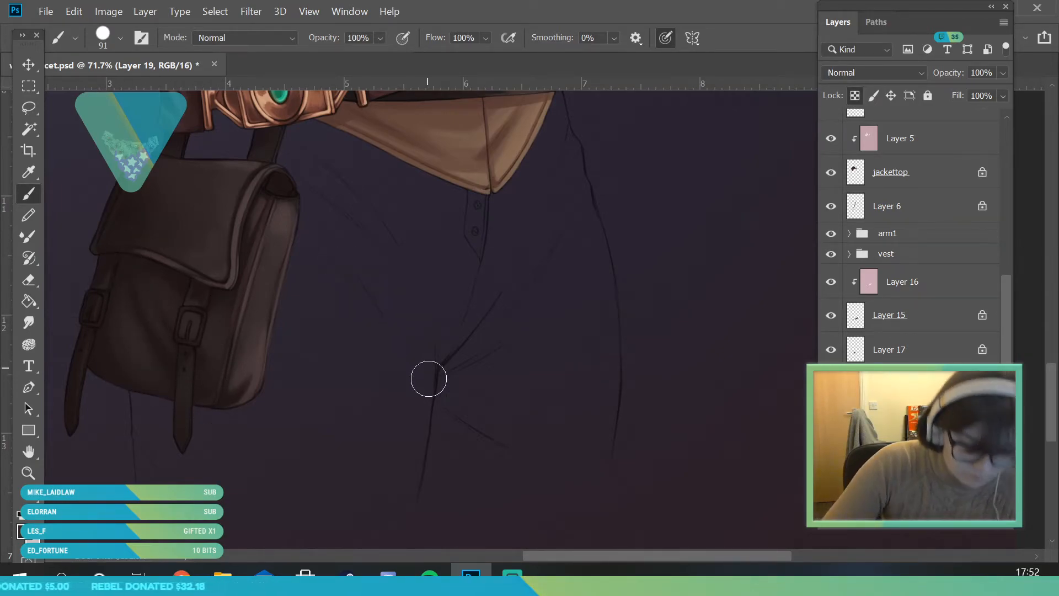
left_click(28, 473)
left_click_drag(214, 326, 132, 326)
left_click_drag(219, 314, 243, 317)
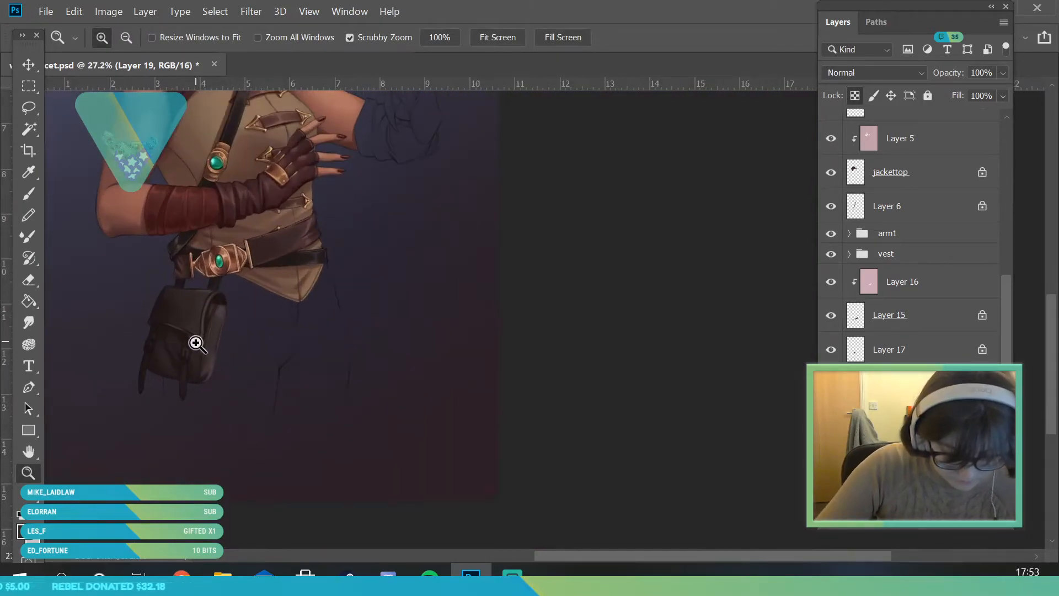
left_click_drag(199, 343, 240, 427)
Step: Reduce the brush to 21 px and touch up the flap's lower rim above the front strap
key("i")
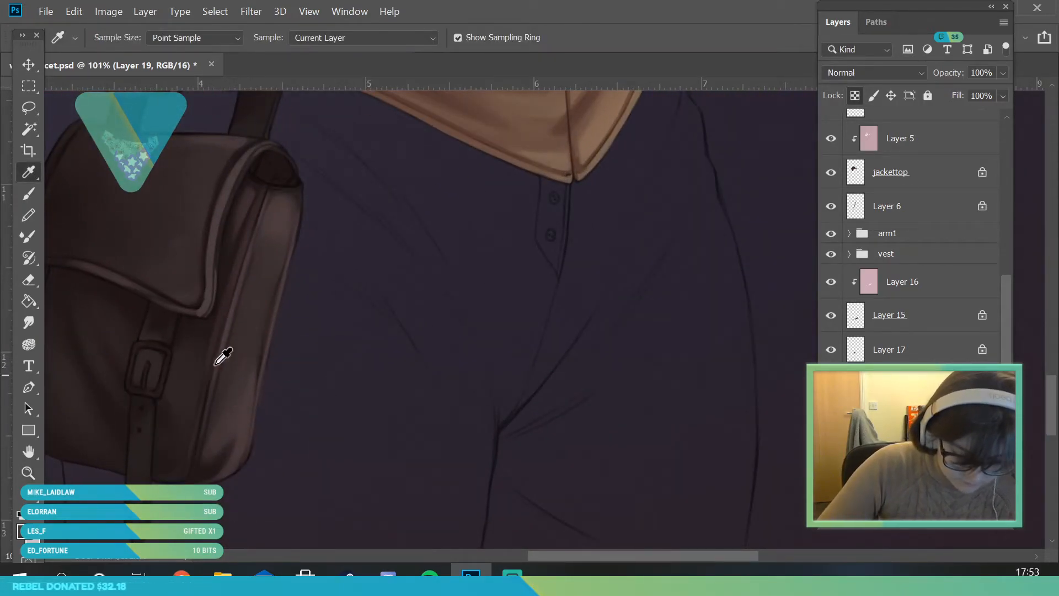
left_click(29, 193)
left_click(110, 37)
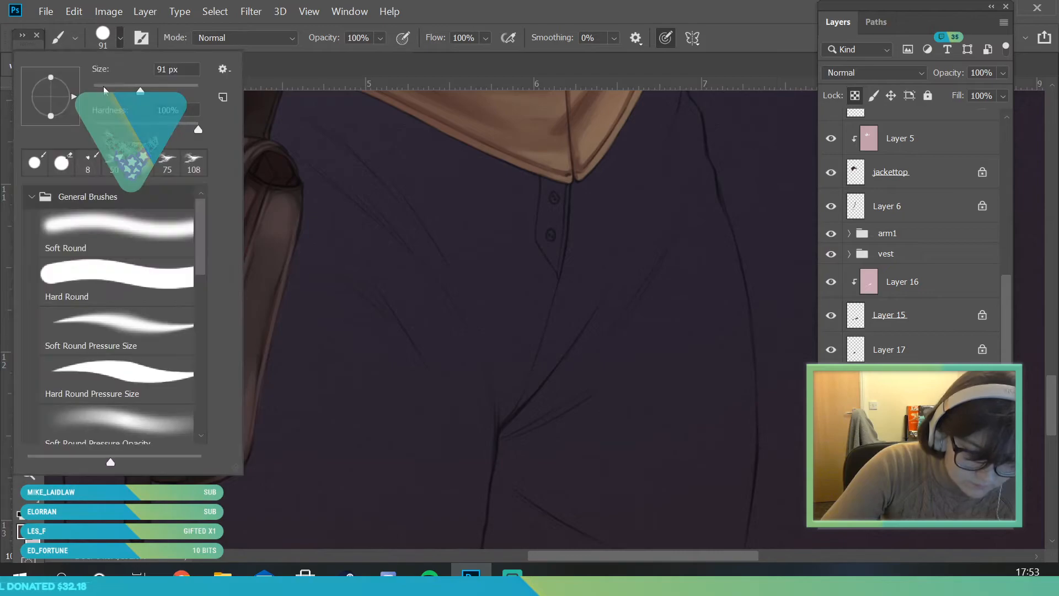
left_click(335, 314)
left_click_drag(126, 285, 169, 304)
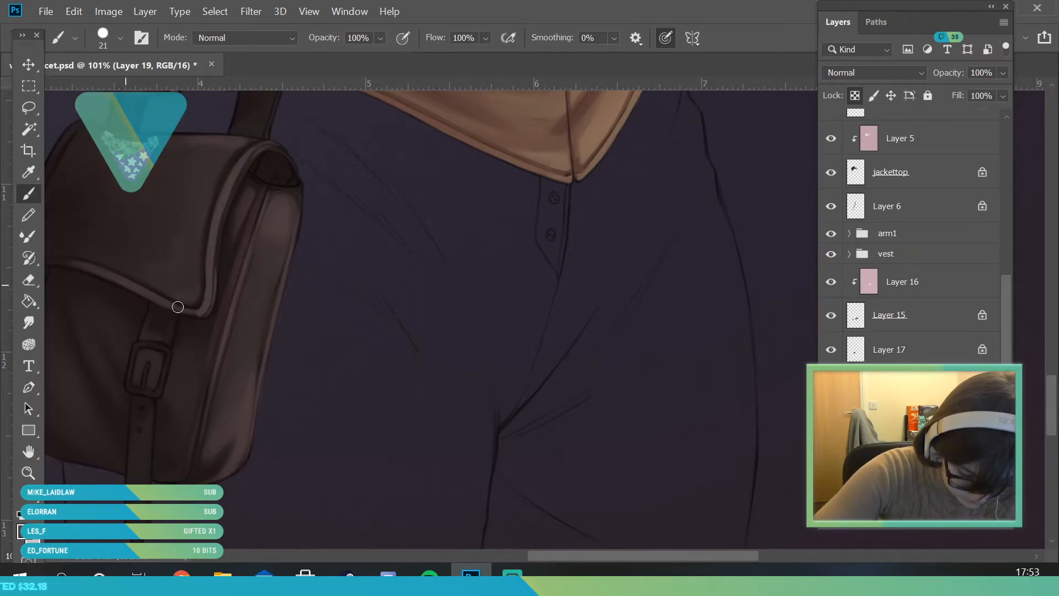
Step: Reduce the brush to 10 px and make the overlines layer active
left_click(28, 473)
mouse_move(225, 332)
left_mouse_down()
mouse_move(196, 409)
mouse_move(201, 319)
mouse_move(198, 338)
left_mouse_up()
key("b")
left_click(113, 44)
left_click_drag(100, 84, 99, 85)
key("Return")
scroll(927, 231, "up", 5)
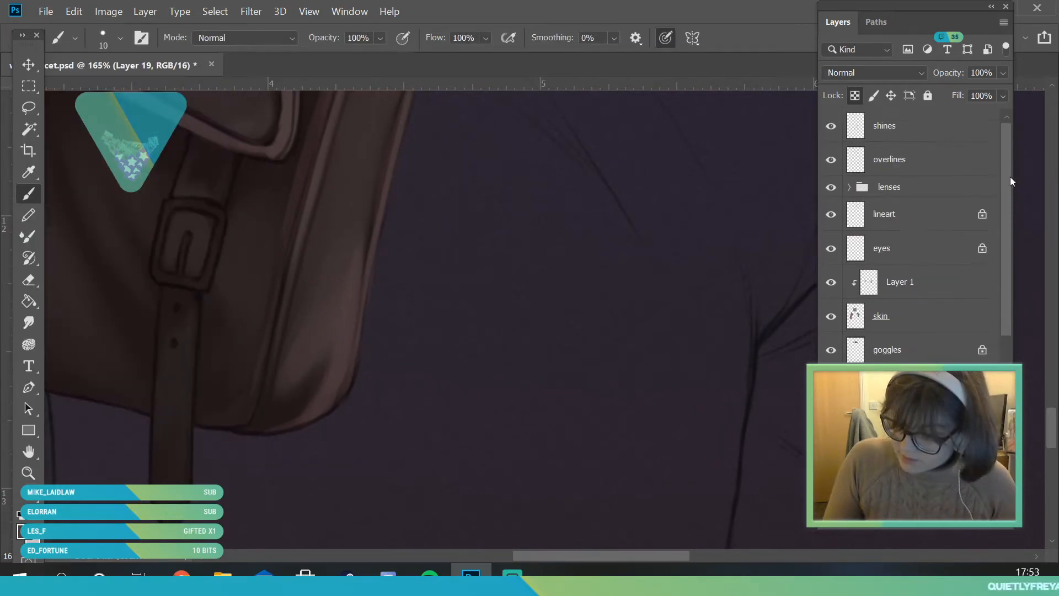
left_click(932, 160)
Step: Reduce the brush to 9 px, then 7 px, and define the curved side rim of the flap on the overlines layer
left_click(30, 472)
left_click_drag(182, 407, 138, 407)
left_click_drag(173, 340, 302, 317)
left_click(31, 198)
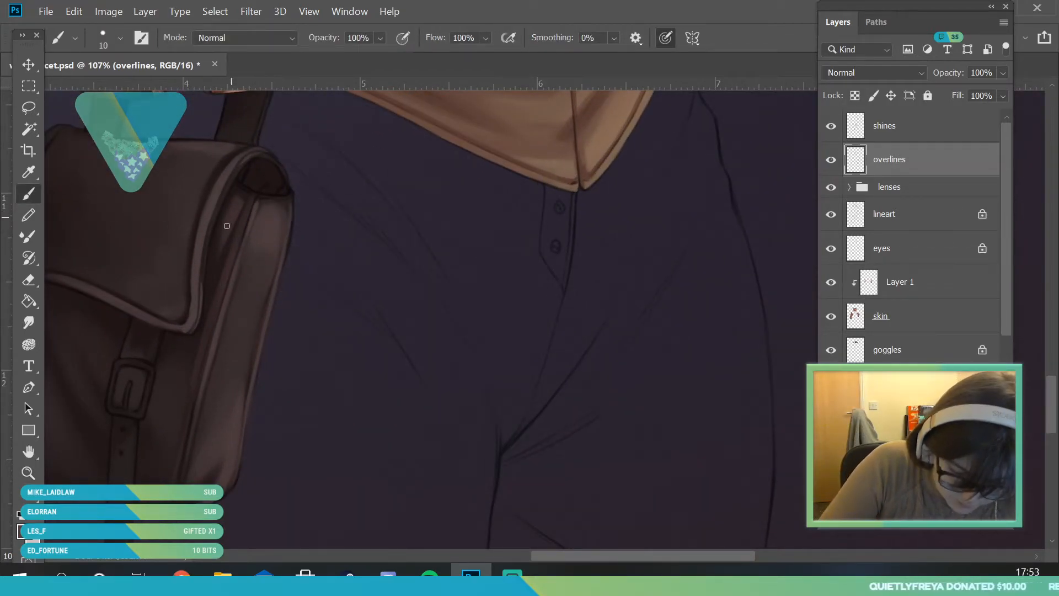
left_click(116, 39)
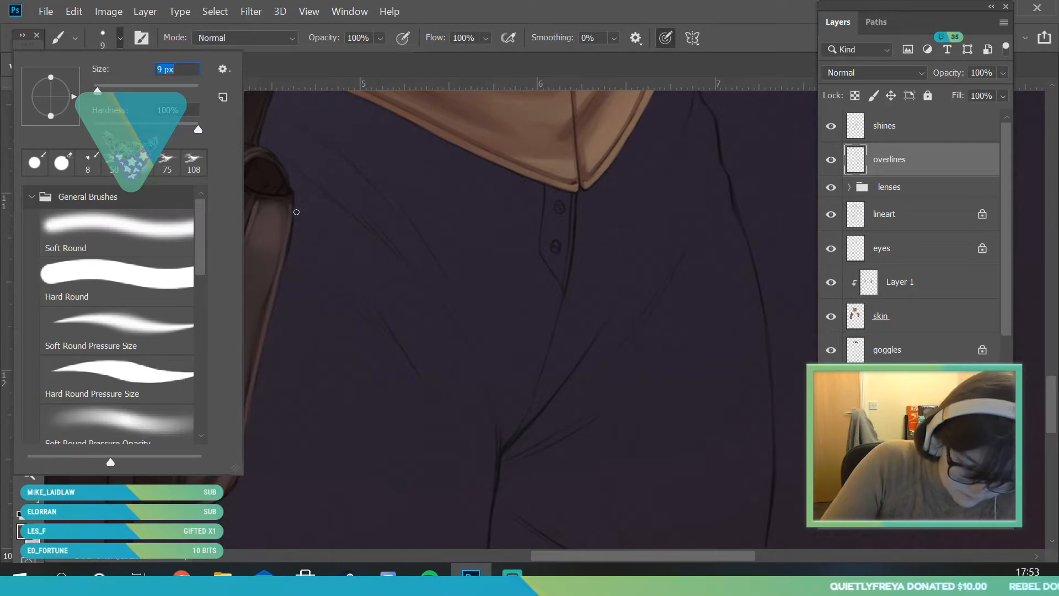
left_click(288, 227)
left_click(29, 473)
left_click_drag(198, 174, 248, 174)
left_click(29, 194)
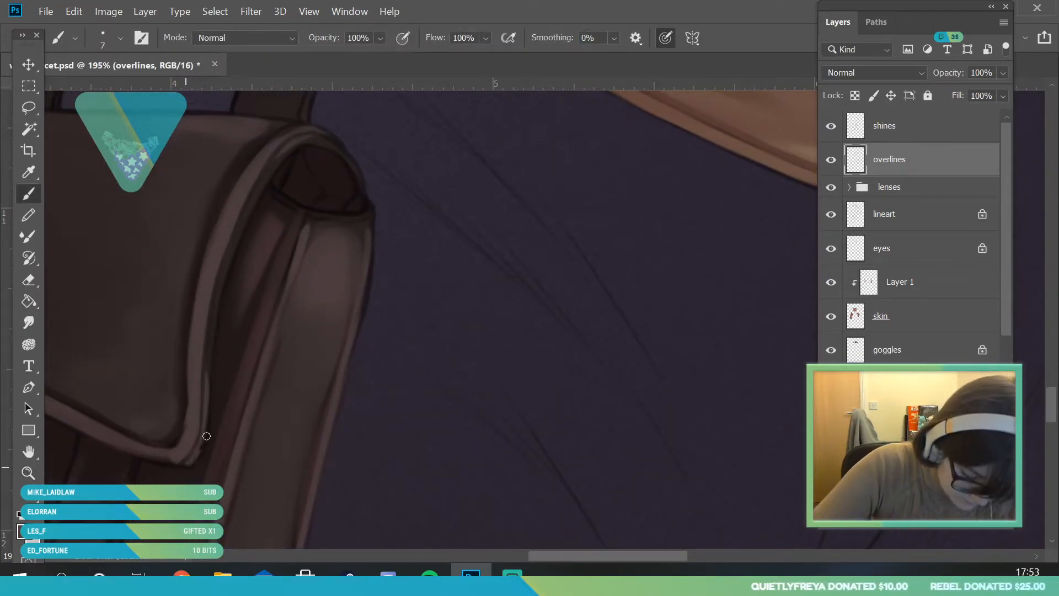
left_click_drag(214, 343, 260, 185)
left_click_drag(236, 248, 295, 149)
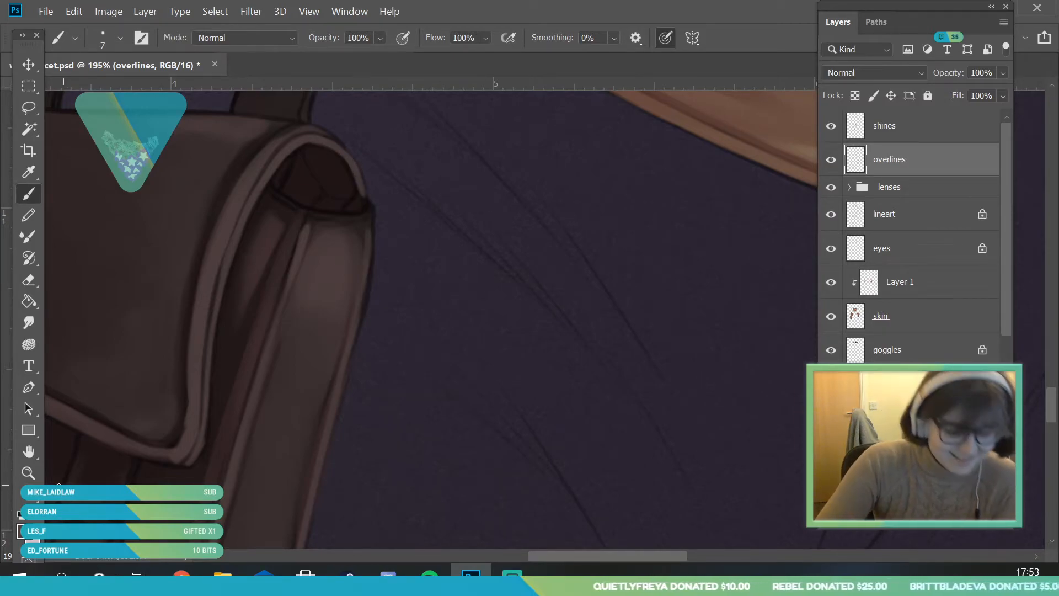
Step: Paint edge lines and shine marks on the front strap and inside its buckle with the 7 px brush
left_click(28, 473)
left_click_drag(312, 254, 312, 386)
mouse_move(232, 444)
left_mouse_down()
mouse_move(245, 421)
mouse_move(263, 423)
left_mouse_up()
left_click(28, 193)
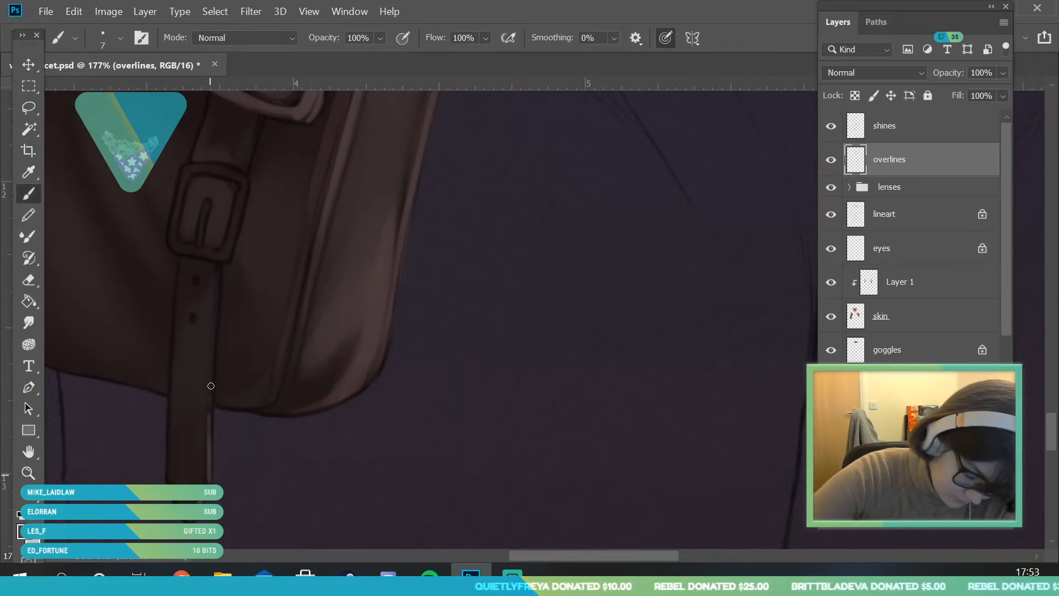
left_click_drag(212, 362, 217, 281)
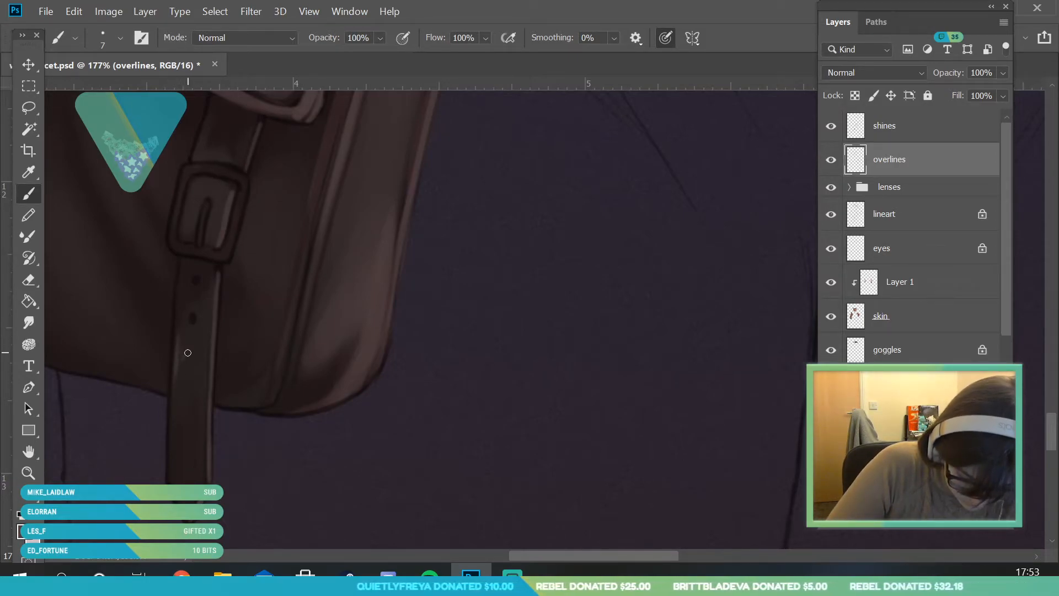
left_click_drag(208, 341, 204, 407)
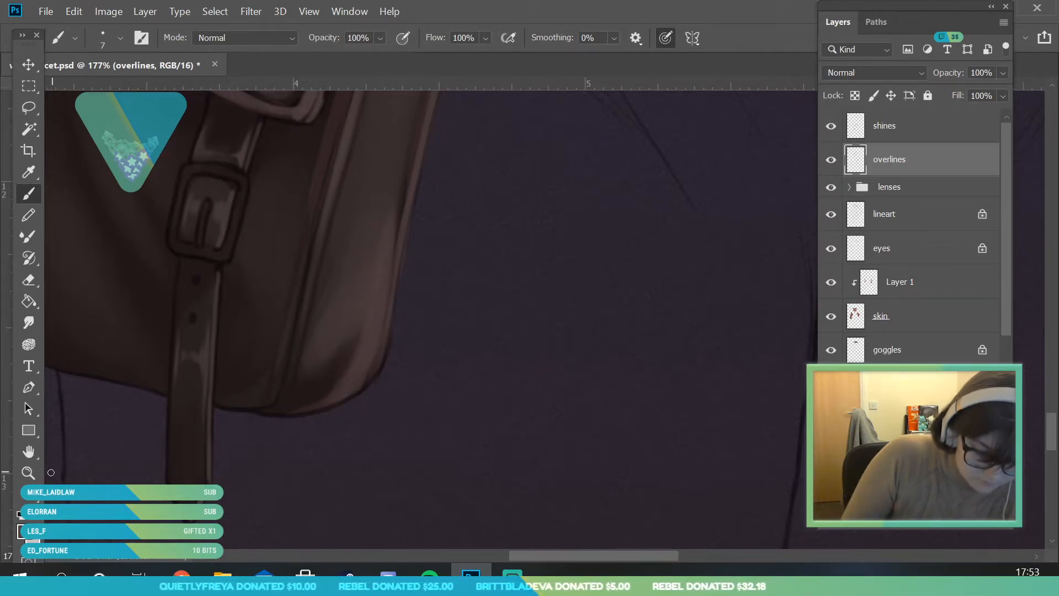
Step: Add matching highlights to the pouch's other strap and buckle with the 7 px brush
left_click(29, 472)
left_click_drag(275, 356, 291, 440)
left_click_drag(239, 336, 67, 194)
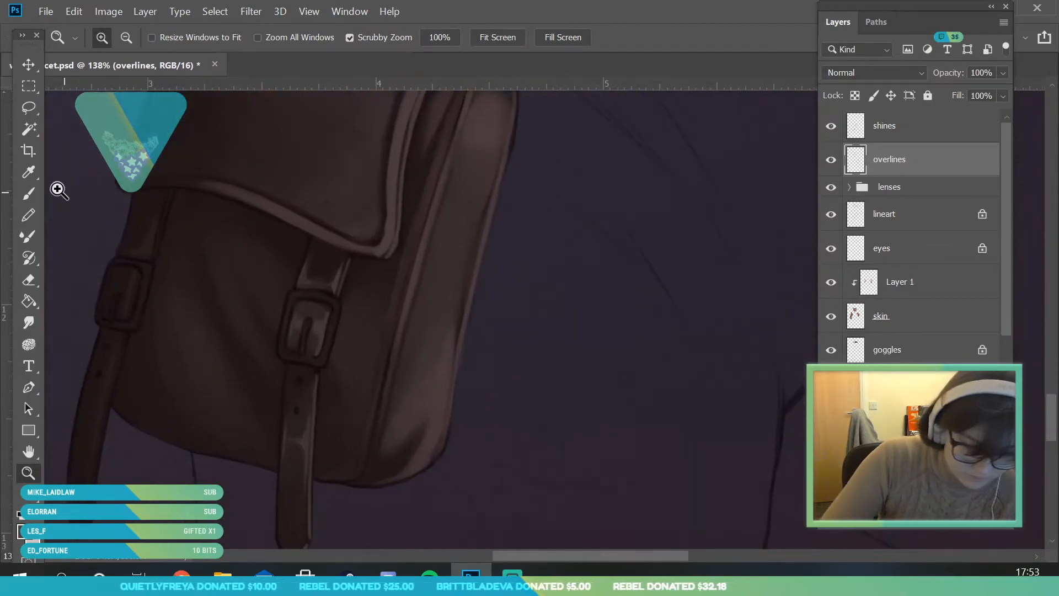
key("b")
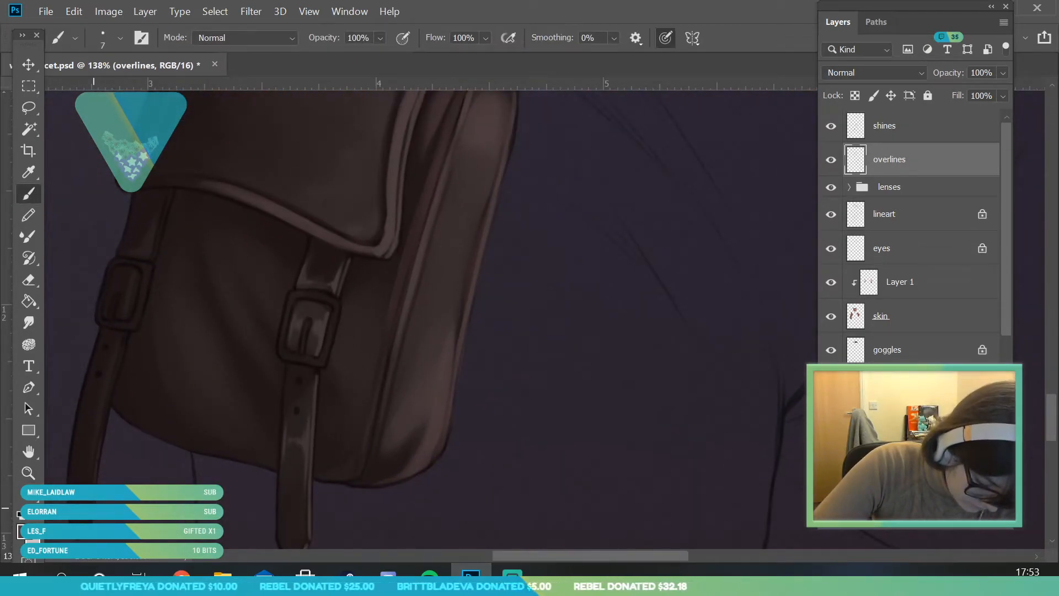
key("ctrl+z")
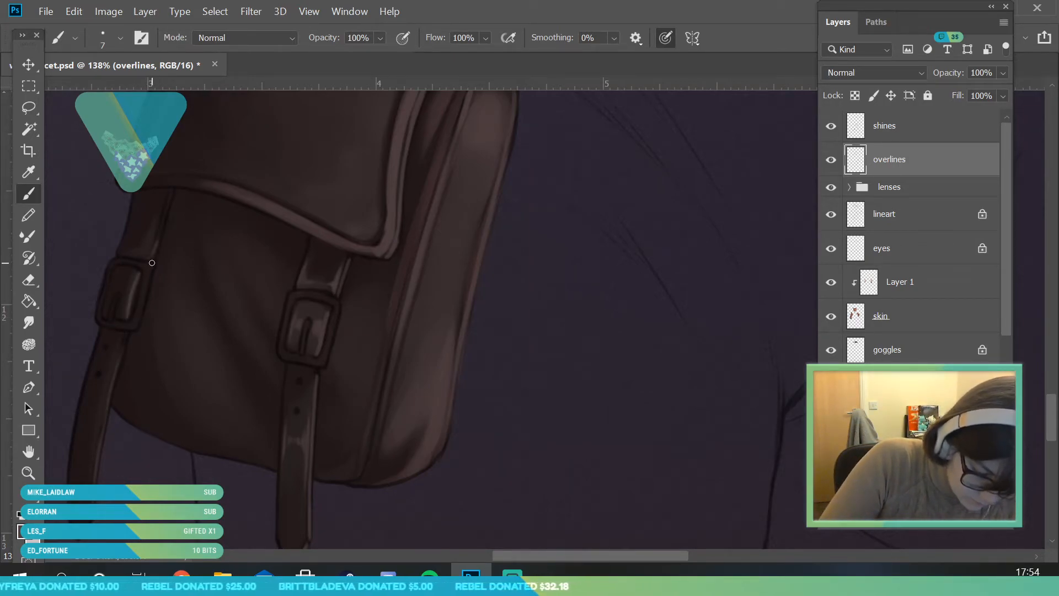
key("z")
scroll(182, 371, "down", 6)
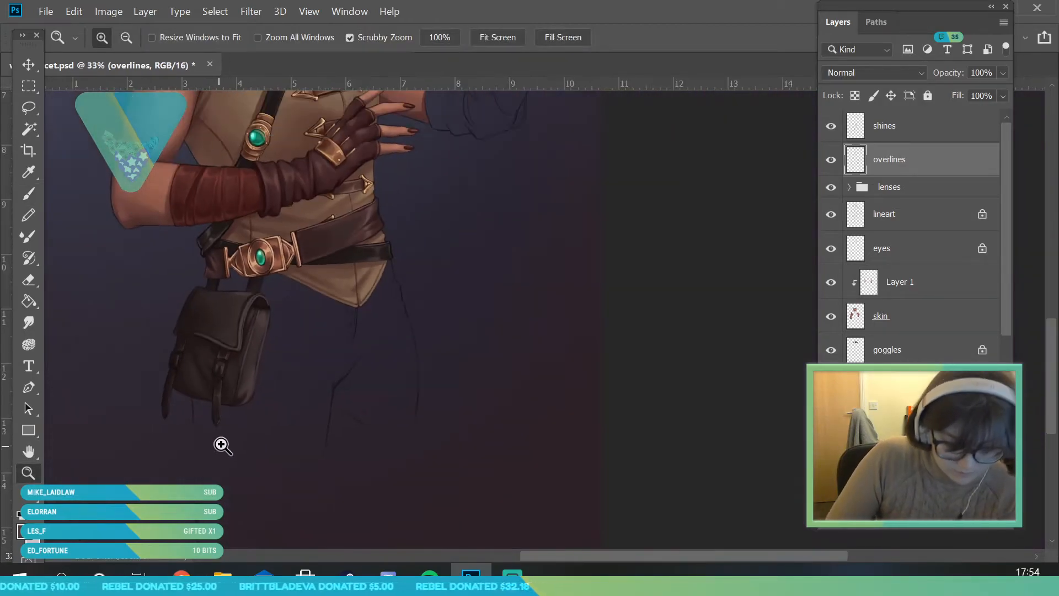
Step: Paint a highlight along the seam on the pouch's side panel with the 7 px brush on the overlines layer
scroll(335, 254, "up", 2)
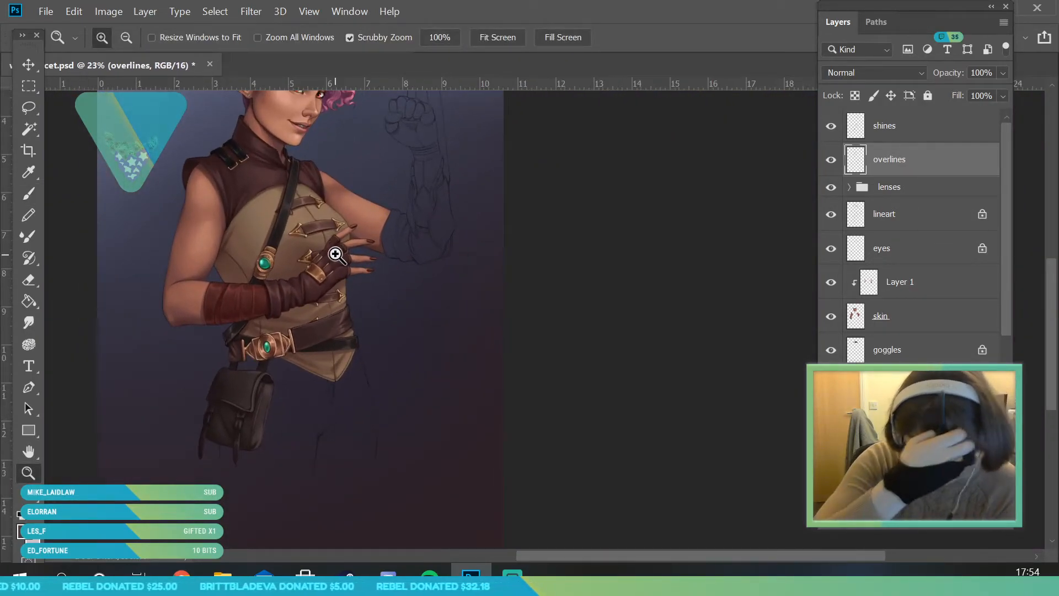
scroll(296, 456, "down", 2)
scroll(265, 458, "up", 6)
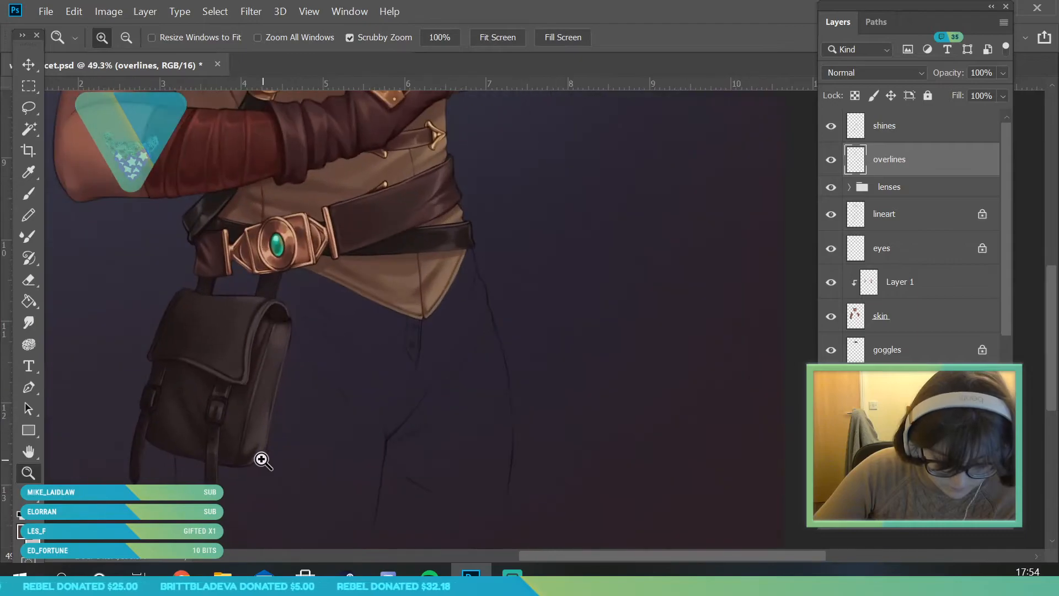
scroll(264, 466, "up", 2)
key("b")
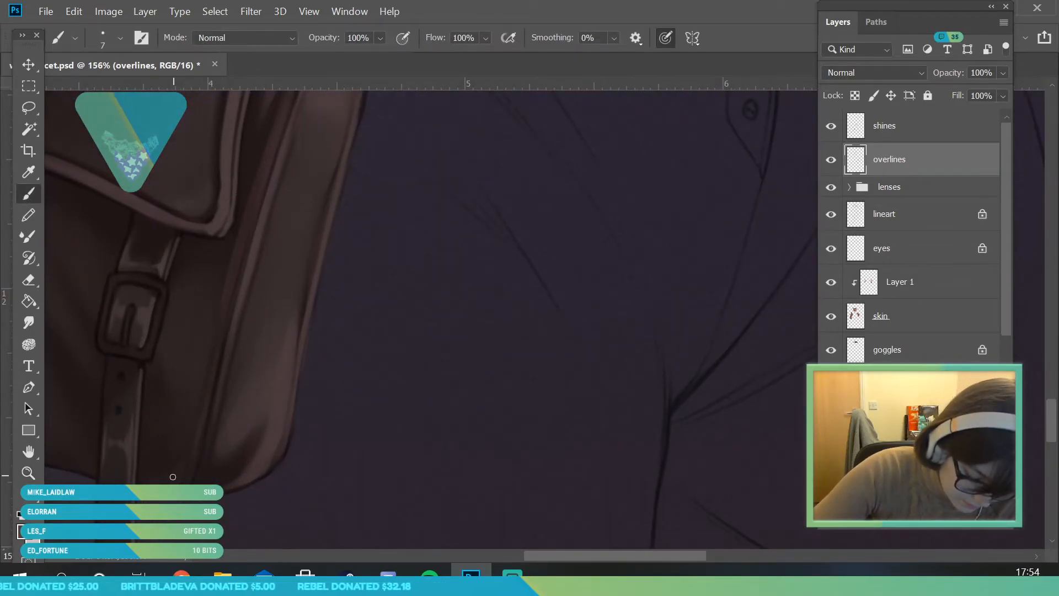
left_click_drag(208, 385, 228, 316)
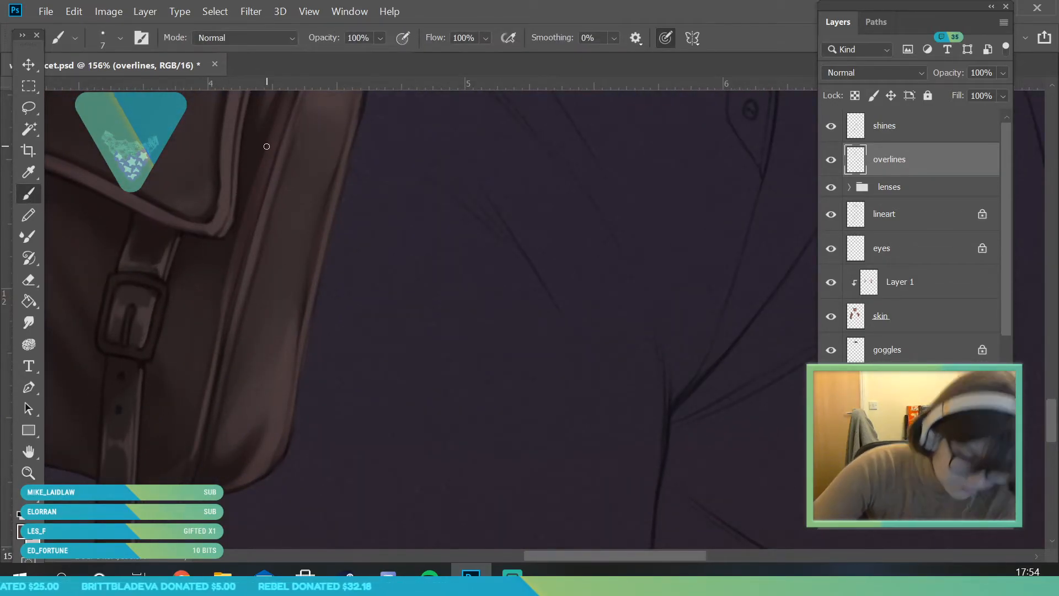
left_click(28, 473)
left_click_drag(128, 364, 82, 364)
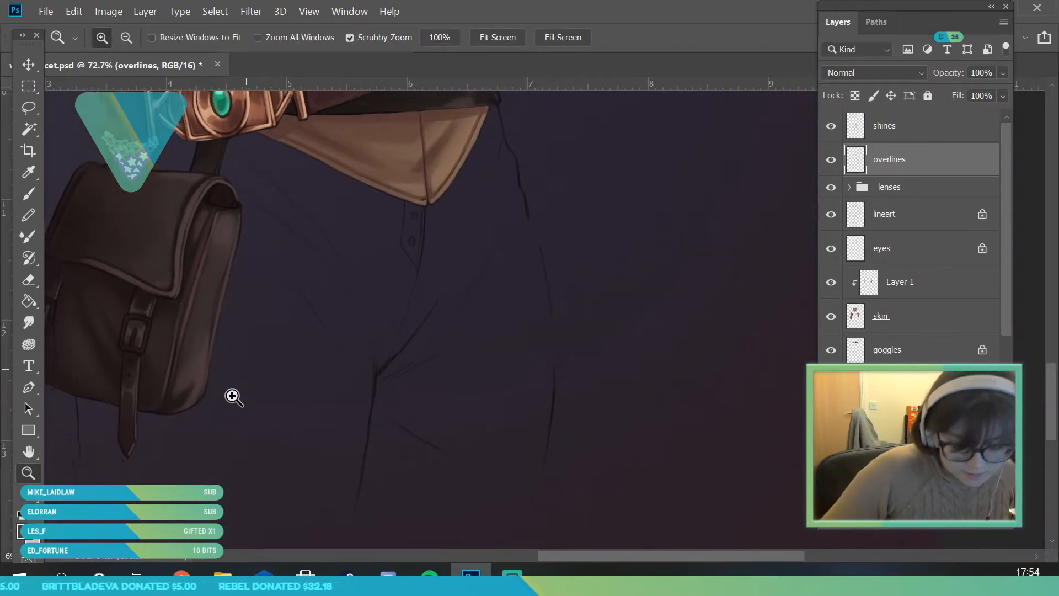
left_click_drag(189, 386, 198, 387)
left_click_drag(248, 413, 225, 392)
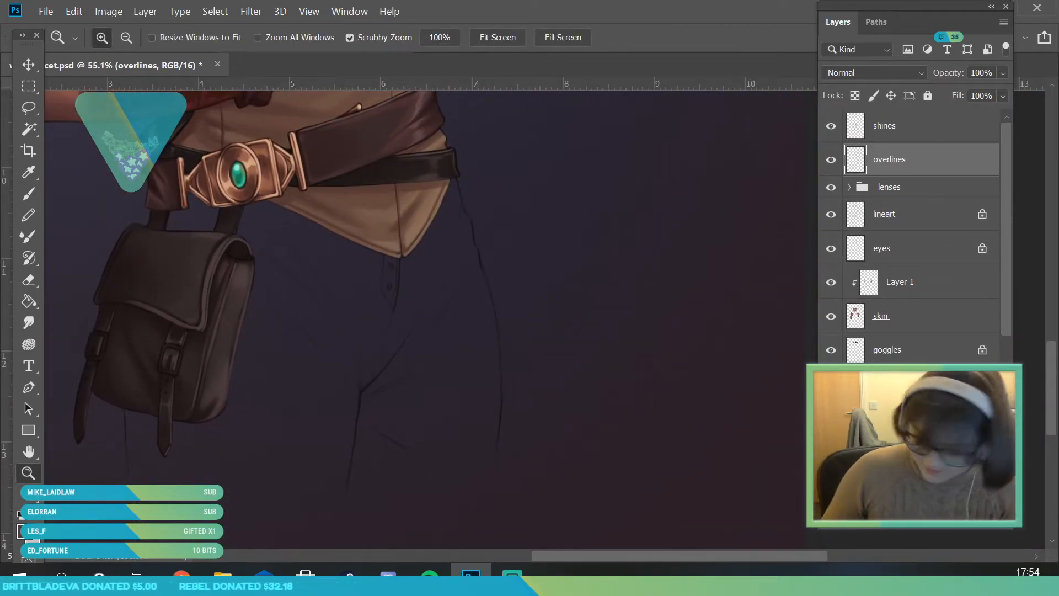
Step: Sample the Layer 5 shading colour, set the foreground colour to #977480 and the brush size to 12 px
left_click(905, 417)
left_click_drag(88, 337, 127, 337)
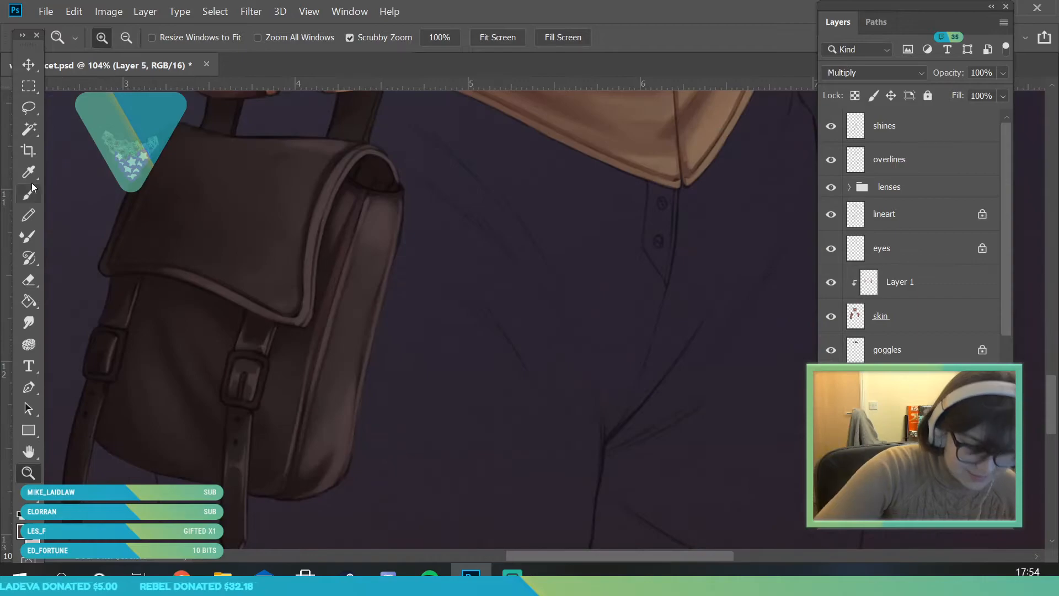
left_click(31, 191)
left_click(218, 303, "alt")
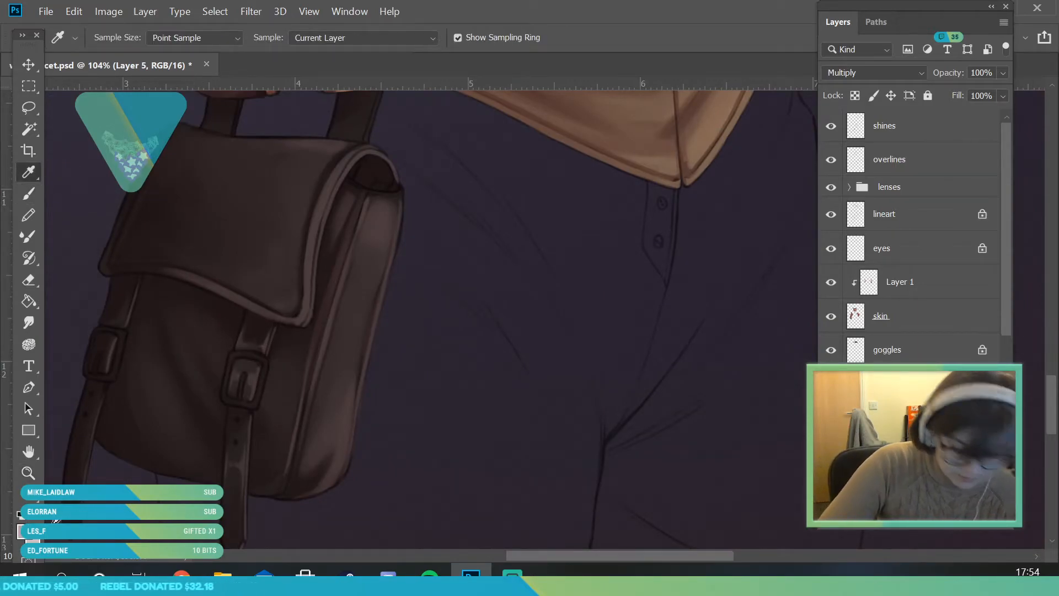
left_click(27, 510)
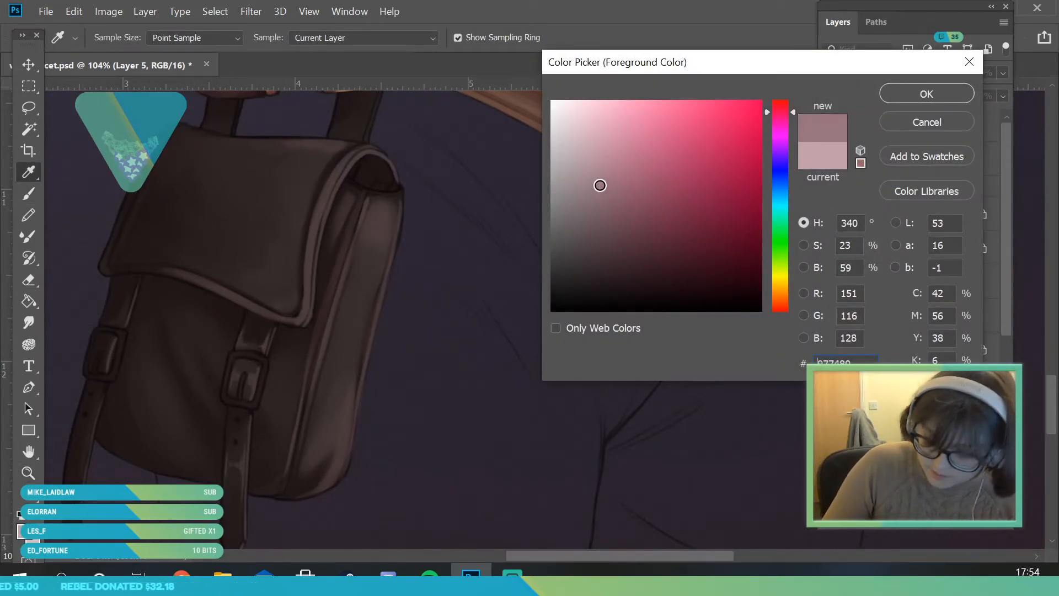
left_click(906, 93)
left_click(30, 196)
left_click(108, 39)
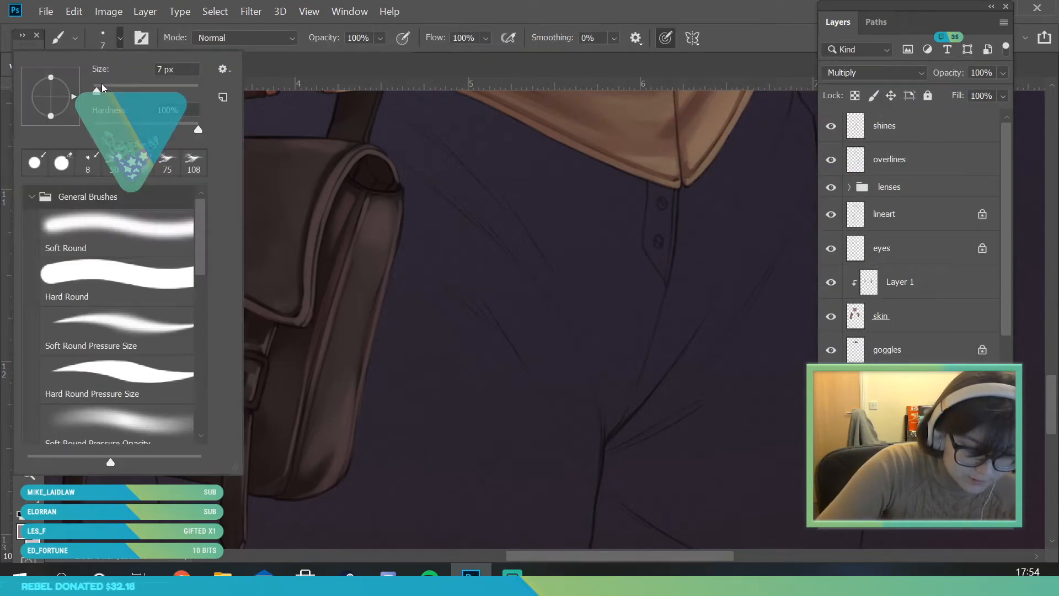
left_click(429, 331)
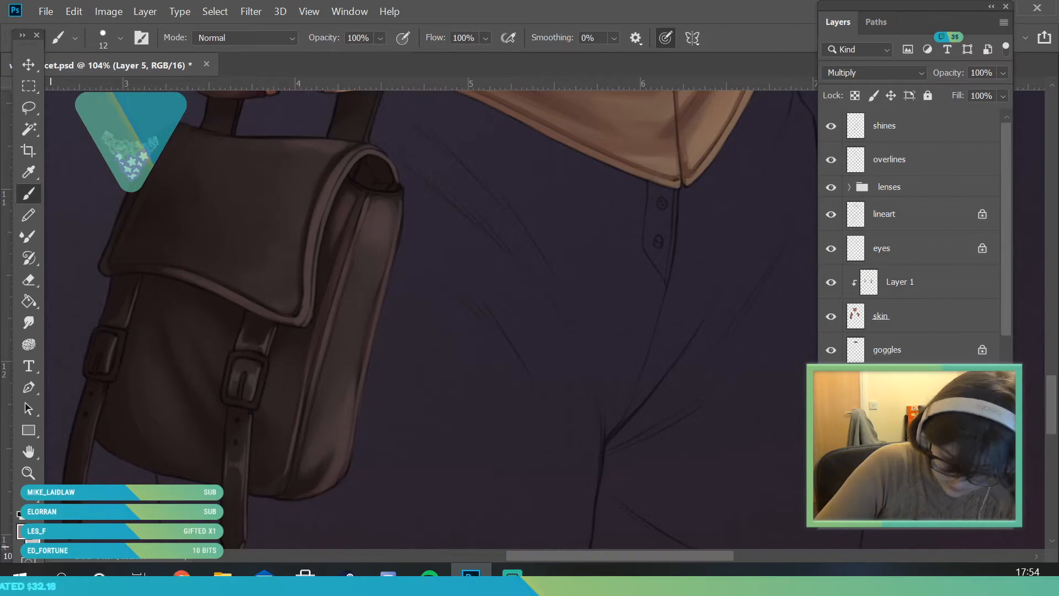
Step: Darken the foreground colour to #896974 and paint fine shadows around the pouch's straps and buckles on Layer 20
left_click(27, 528)
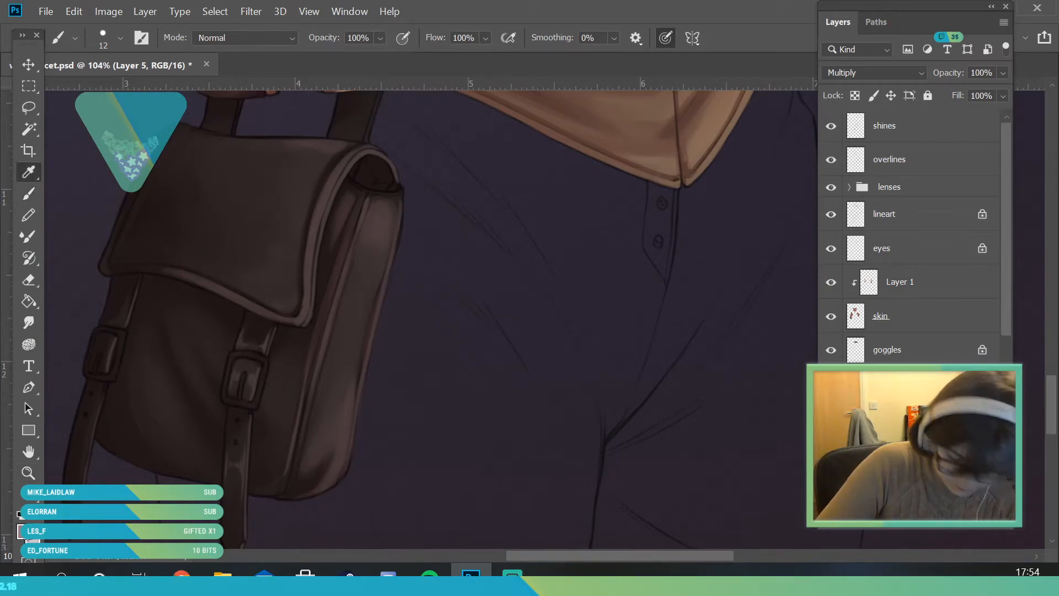
left_click(619, 216)
left_click(601, 197)
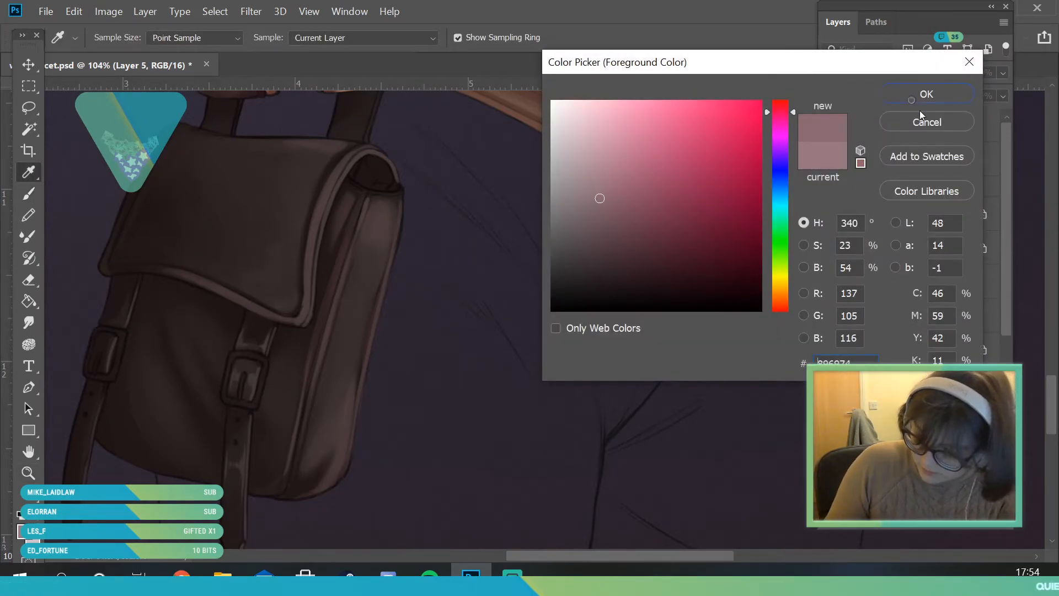
left_click(927, 95)
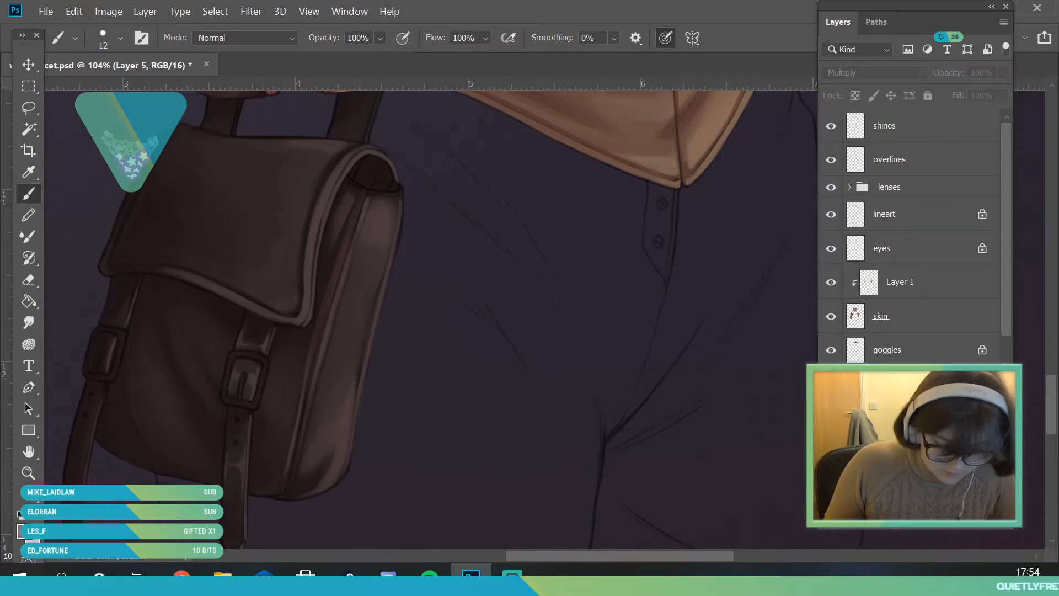
left_click_drag(1006, 228, 1006, 381)
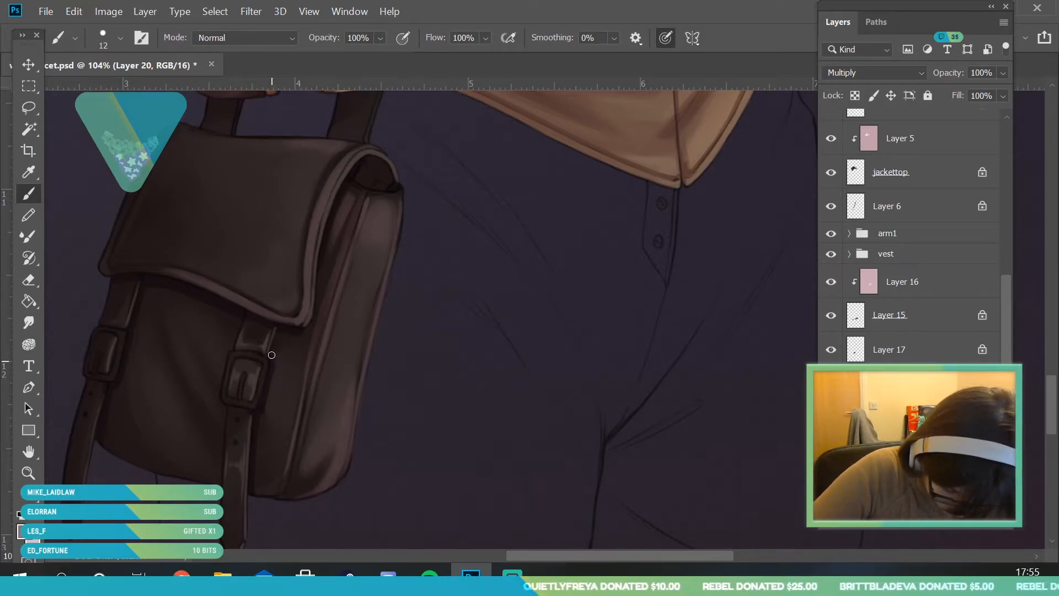
Step: Enlarge the brush to 48 px and deepen the broad shadows on the pouch body on Layer 20
left_click(120, 39)
left_click(121, 84)
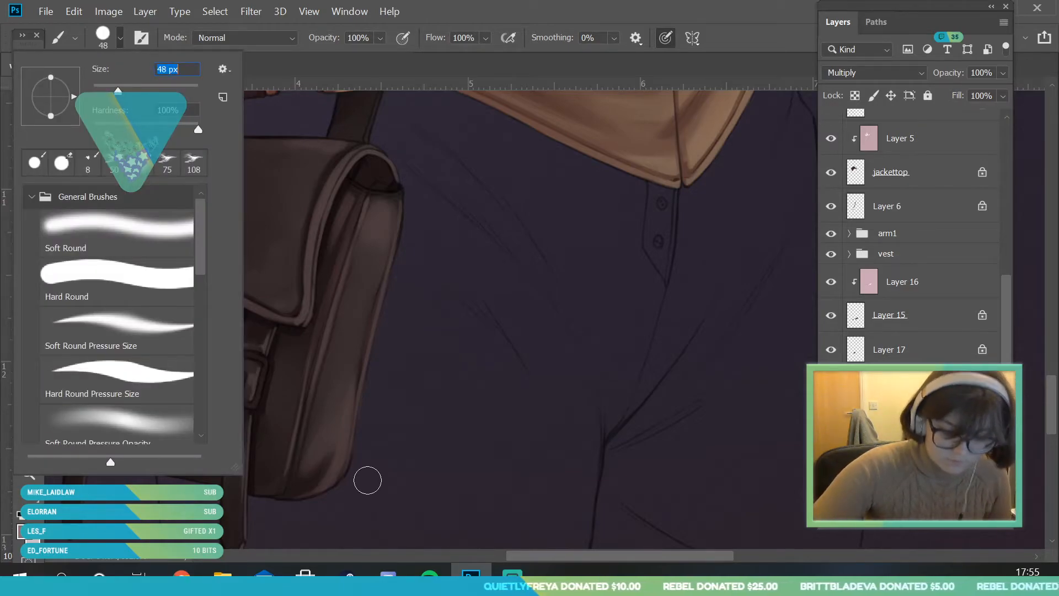
left_click(365, 465)
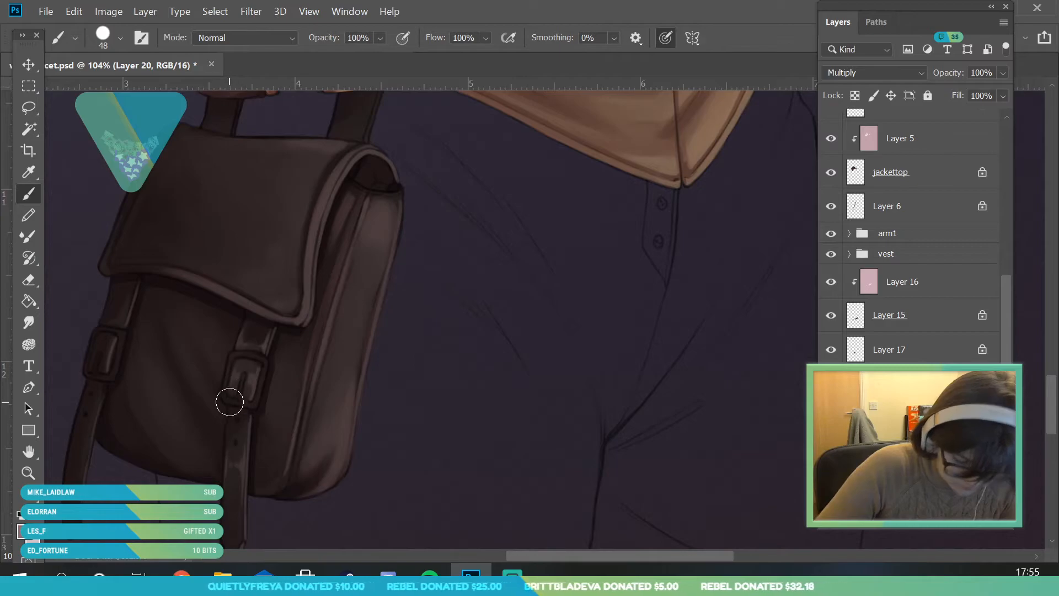
left_click(29, 476)
mouse_move(210, 391)
left_mouse_down()
mouse_move(196, 433)
mouse_move(166, 441)
left_mouse_up()
mouse_move(315, 322)
left_mouse_down()
mouse_move(286, 390)
mouse_move(257, 414)
left_mouse_up()
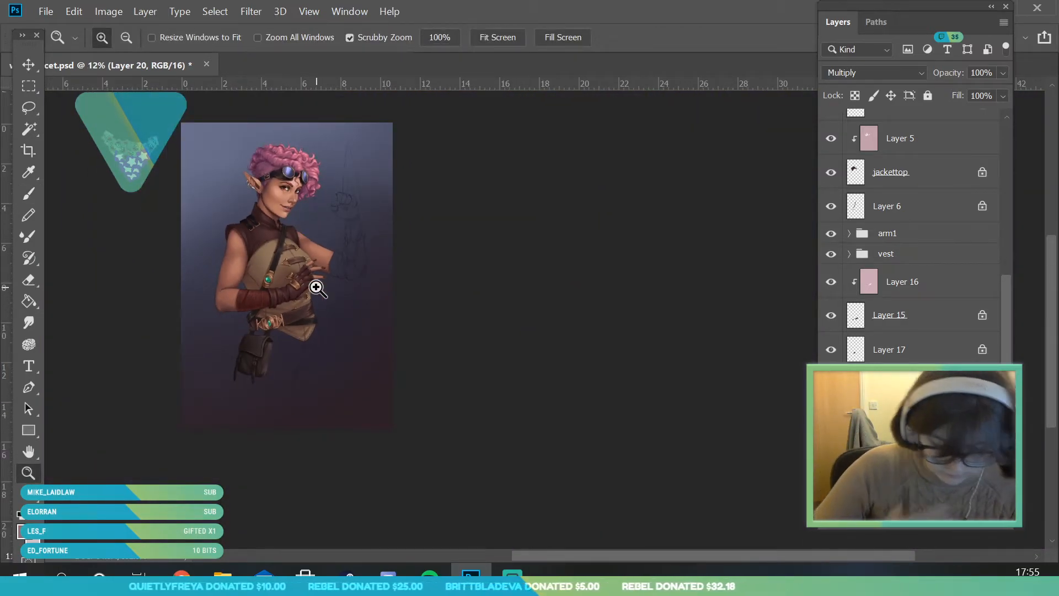
left_click_drag(316, 287, 193, 497)
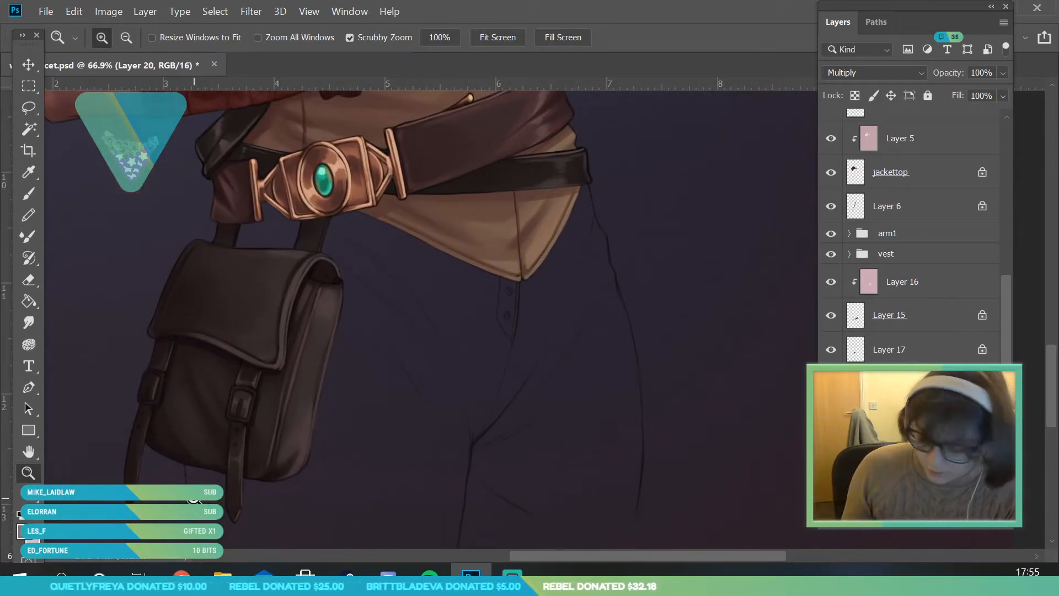
Step: With Layer 19 active, pick the silver earring's colour using All Layers sampling, and save the document
key("alt+[")
left_click_drag(210, 421, 263, 421)
left_click_drag(149, 428, 137, 269)
key("i")
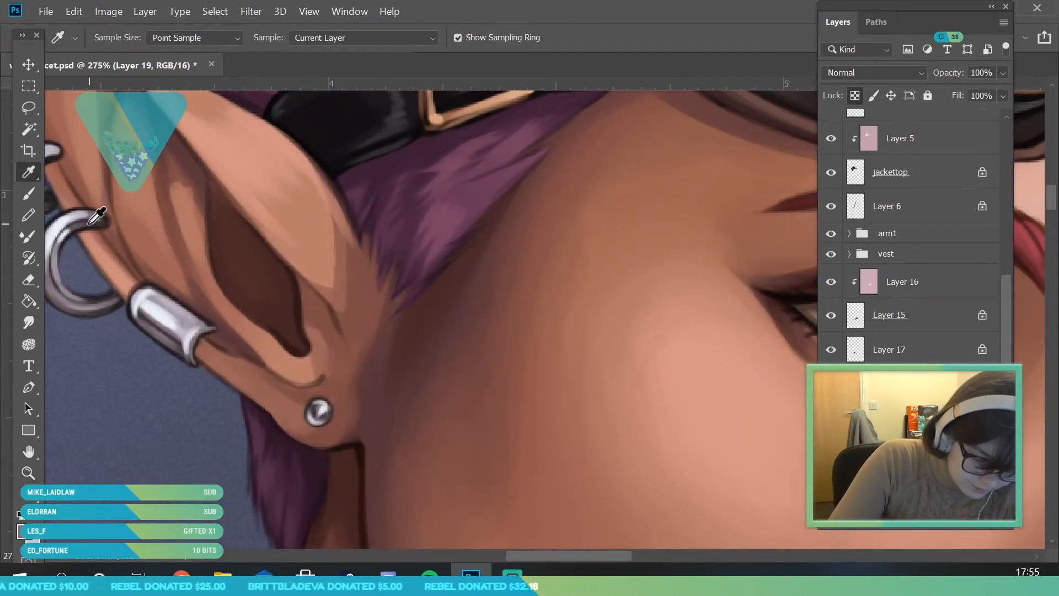
left_click(99, 215)
left_click(316, 39)
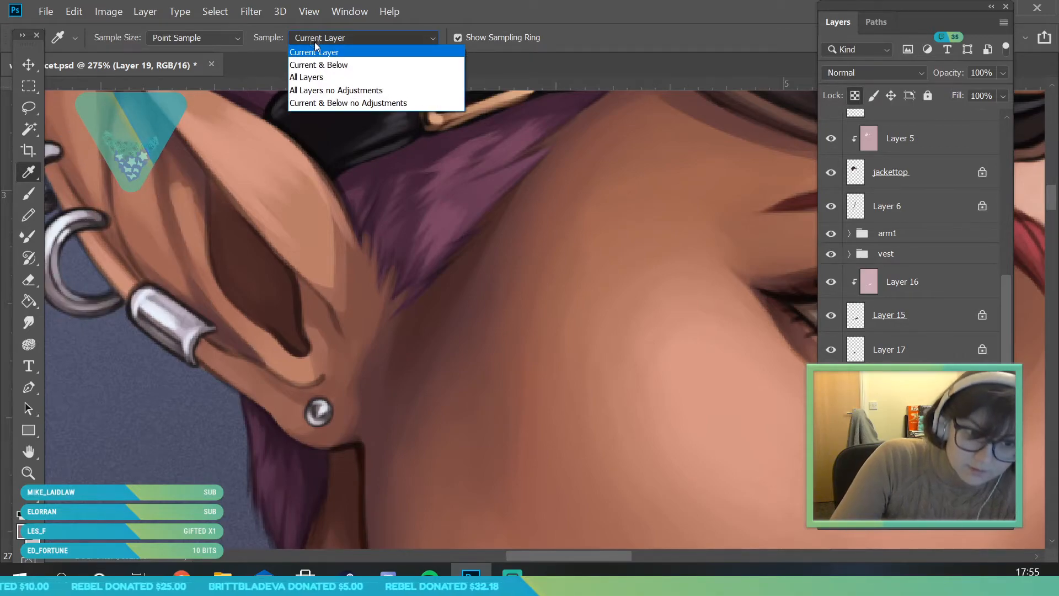
left_click(309, 77)
left_click(95, 213)
left_click(46, 11)
left_click(82, 178)
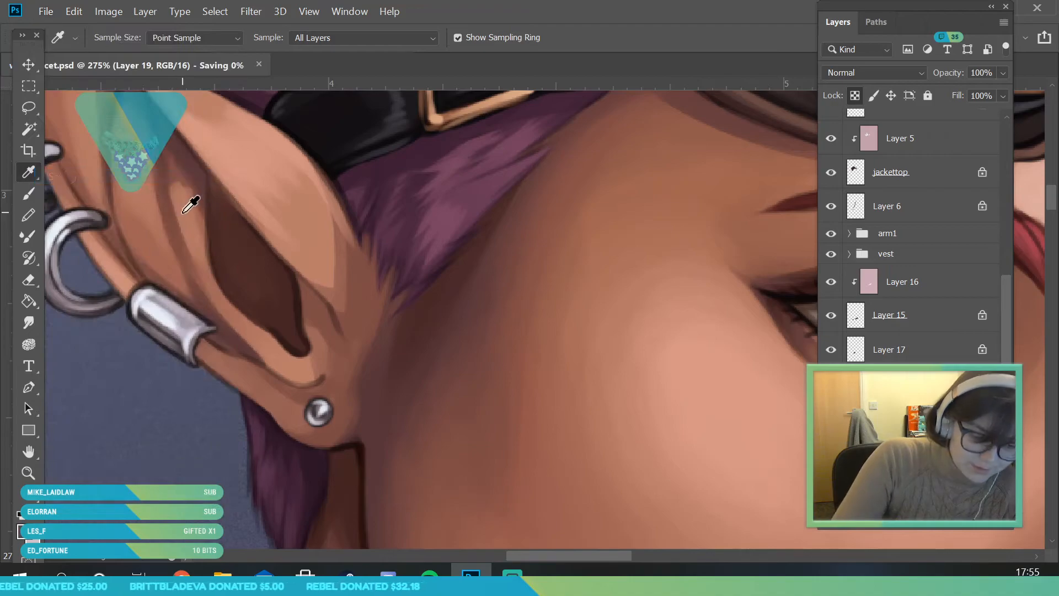
Step: Paint the front strap's buckle frame and prong in the sampled silver with the 12 px brush on Layer 19
key("z")
left_click_drag(307, 204, 260, 362)
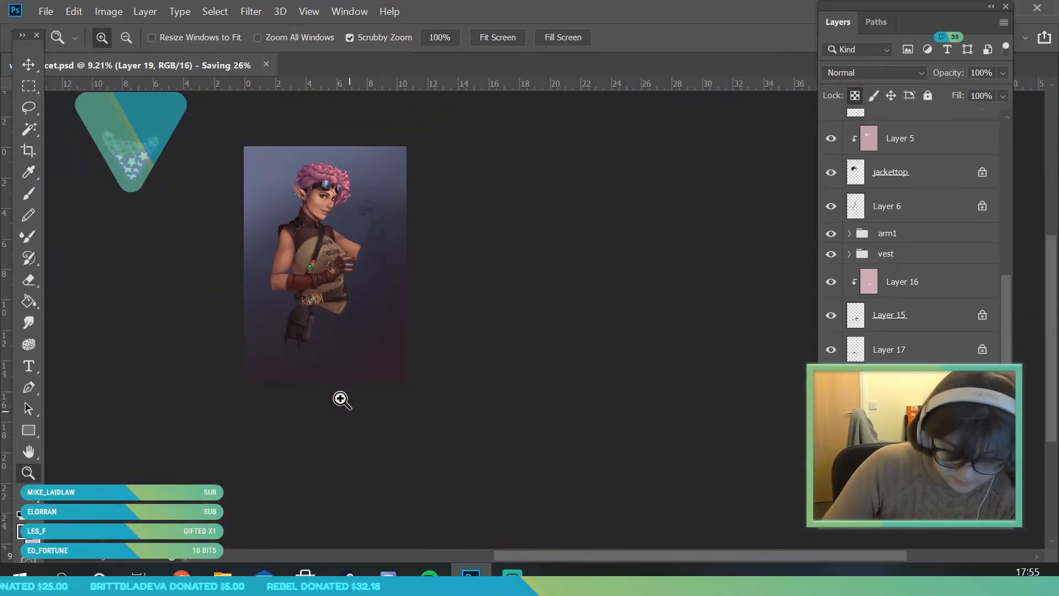
left_click_drag(317, 345, 355, 430)
left_click_drag(181, 333, 292, 391)
left_click_drag(267, 168, 353, 243)
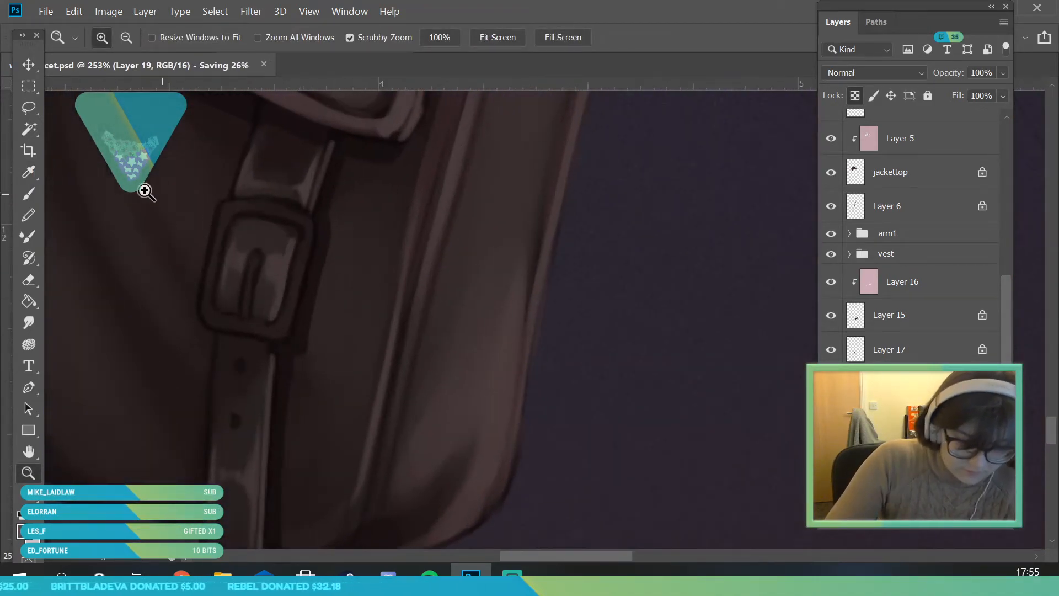
left_click(31, 196)
left_click(115, 37)
left_click(99, 87)
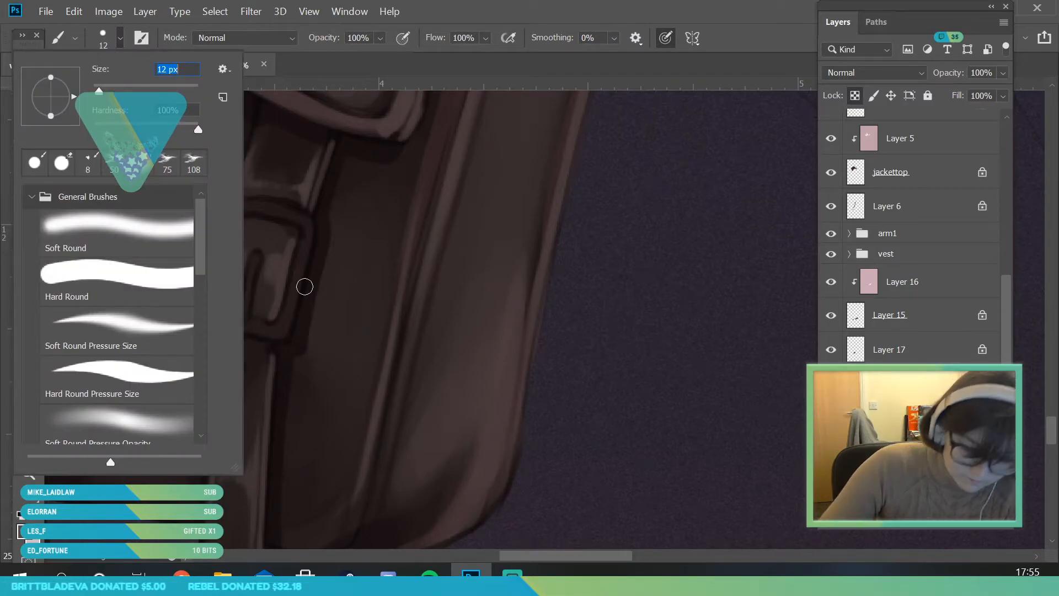
key("Return")
left_click_drag(244, 323, 256, 282)
mouse_move(245, 328)
left_mouse_down()
mouse_move(211, 296)
mouse_move(209, 318)
mouse_move(228, 210)
mouse_move(242, 205)
mouse_move(305, 228)
mouse_move(283, 326)
mouse_move(258, 331)
mouse_move(277, 353)
left_mouse_up()
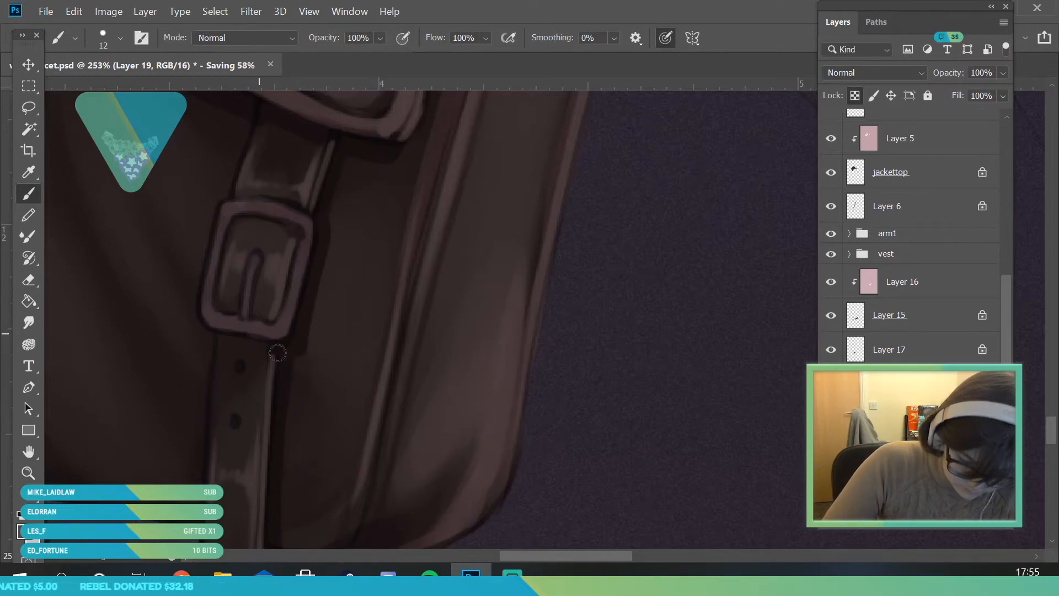
Step: Paint the frame and prong of the pouch's other buckle in the same silver with the 12 px brush
left_click(30, 472)
left_click_drag(274, 301, 230, 431)
left_click_drag(224, 284, 248, 407)
left_click(28, 193)
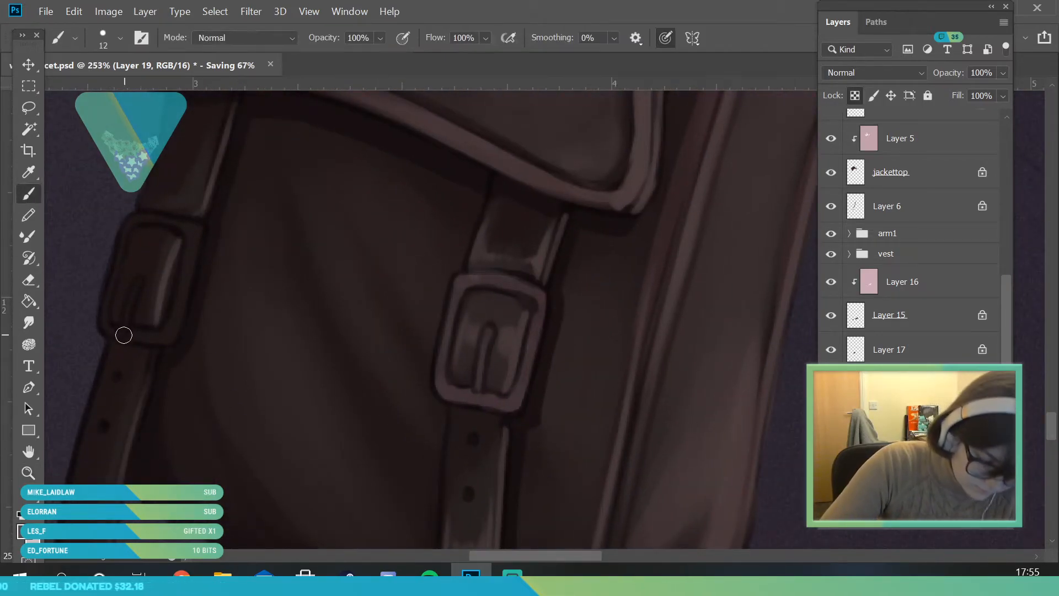
mouse_move(122, 331)
left_mouse_down()
mouse_move(100, 317)
mouse_move(128, 220)
mouse_move(191, 229)
mouse_move(172, 331)
left_mouse_up()
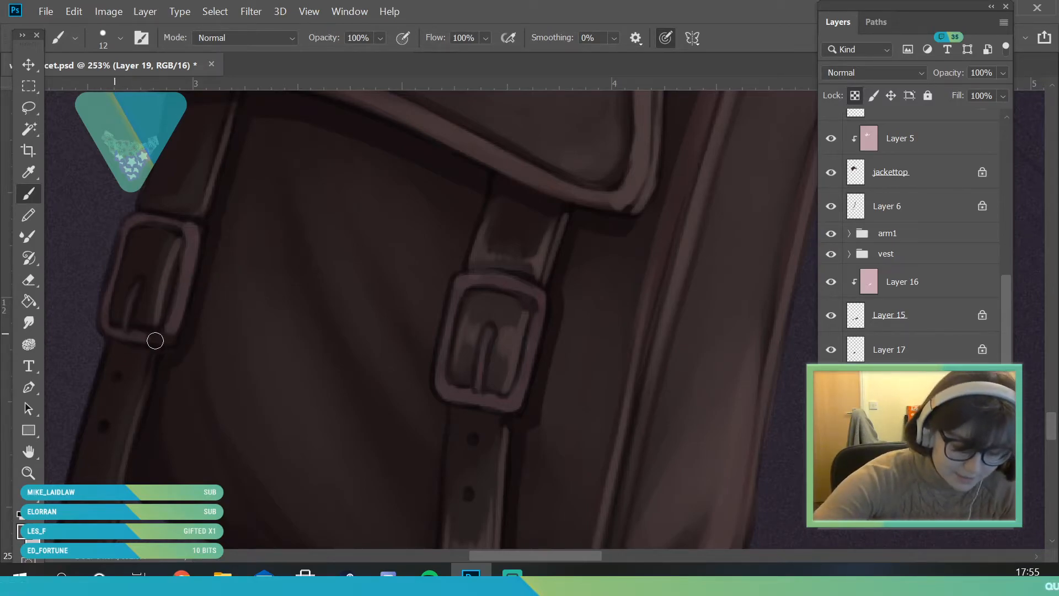
left_click(28, 473)
left_click_drag(140, 352, 61, 386)
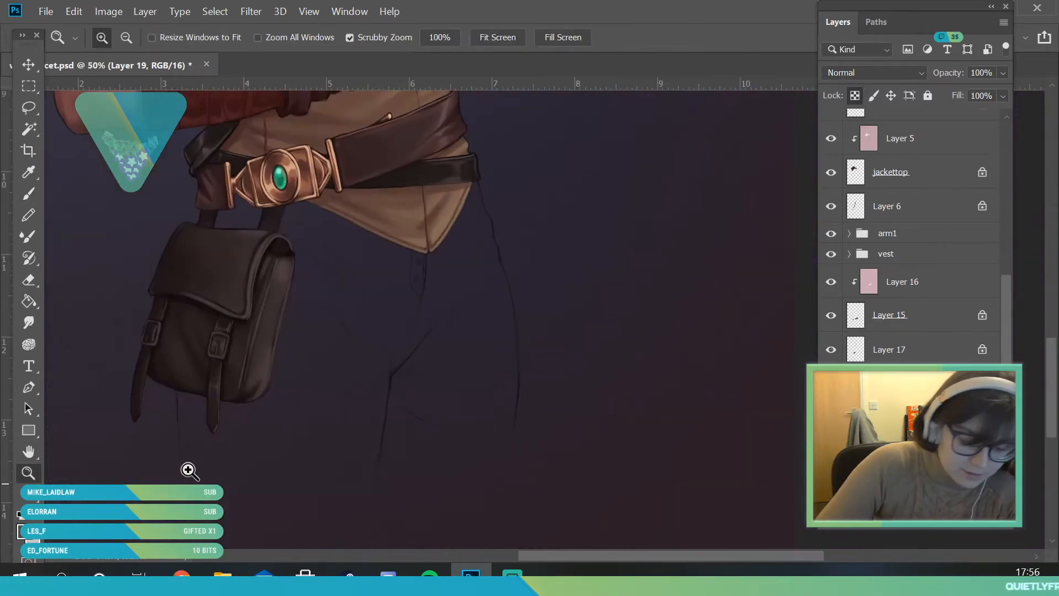
left_click_drag(215, 458, 171, 469)
left_click_drag(281, 478, 253, 425)
mouse_move(335, 281)
left_mouse_down()
mouse_move(343, 272)
mouse_move(310, 191)
left_mouse_up()
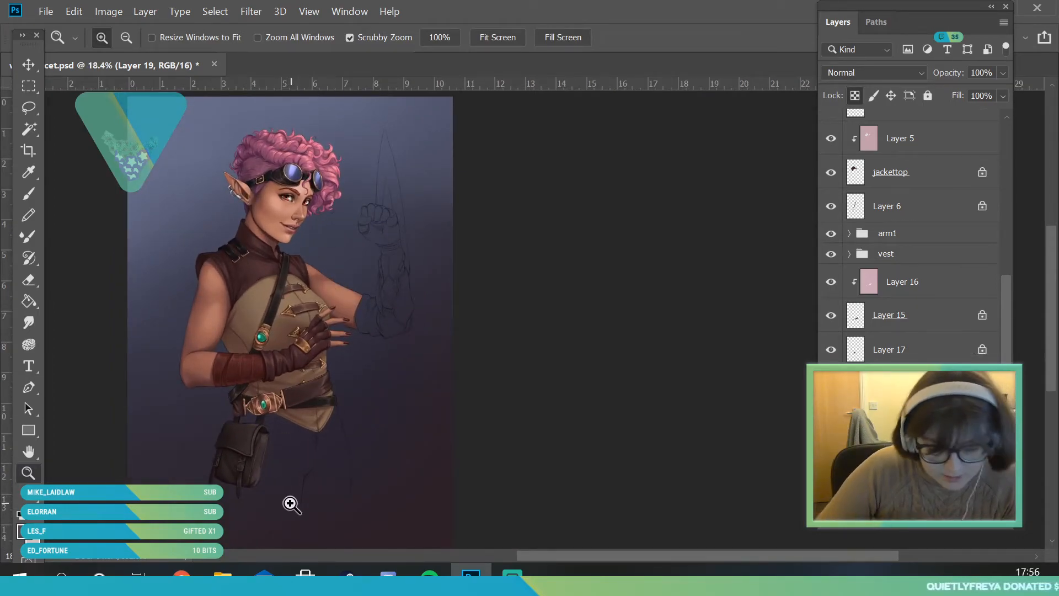
Step: Erase the Layer 20 shadow from the front buckle's frame with the eraser at 6 px, then 9 px
left_click_drag(305, 378, 347, 536)
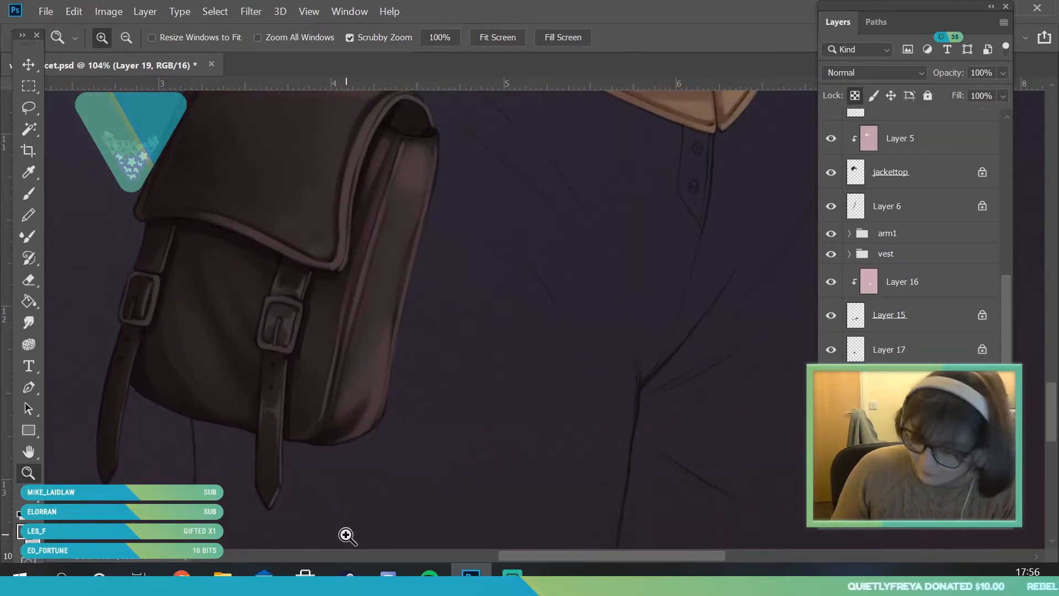
left_click_drag(457, 347, 347, 381)
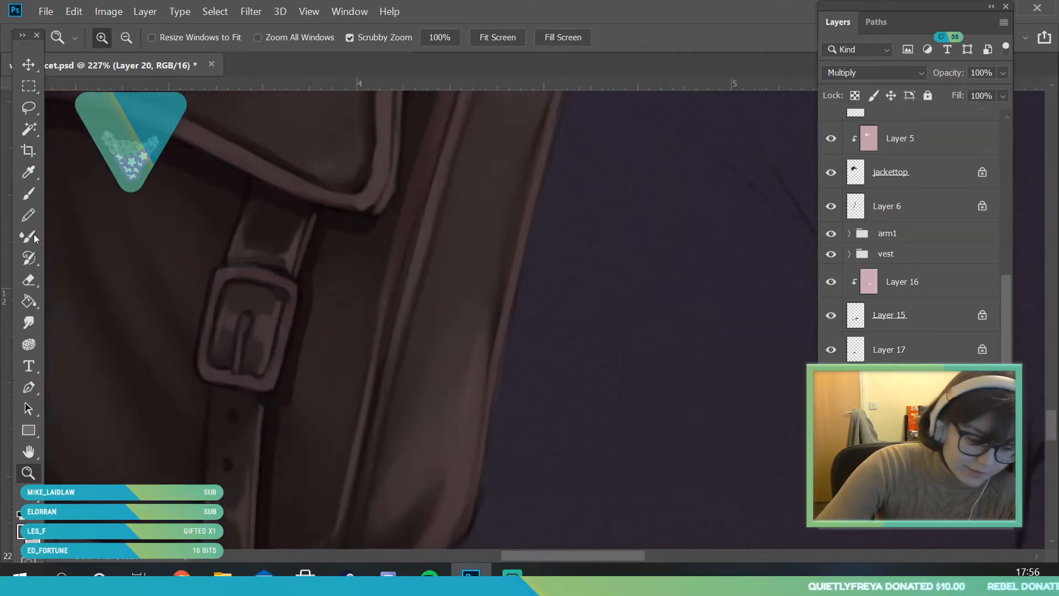
key("e")
left_click(116, 37)
type("6")
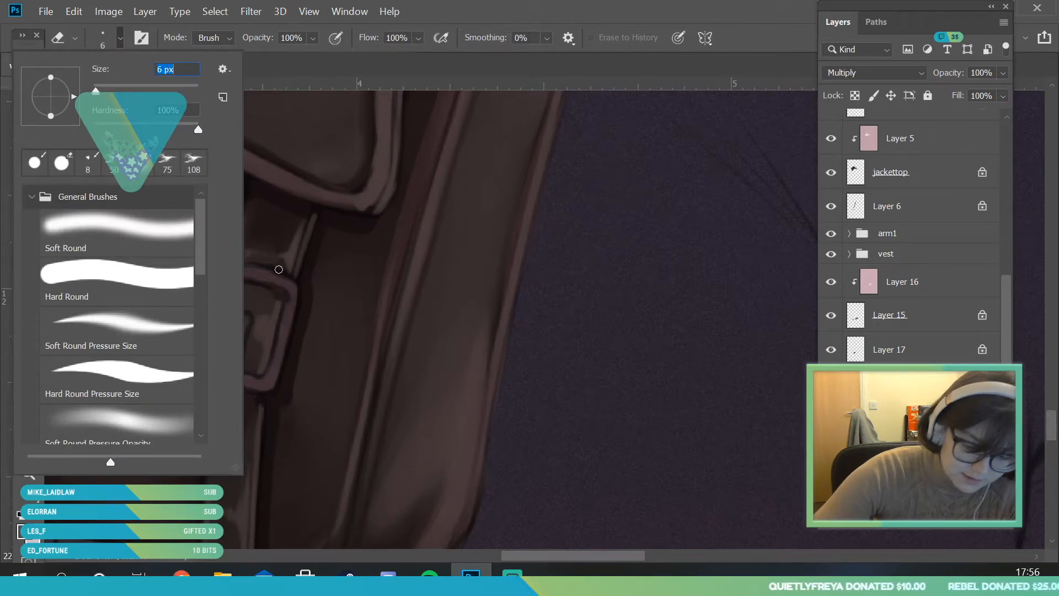
key("Return")
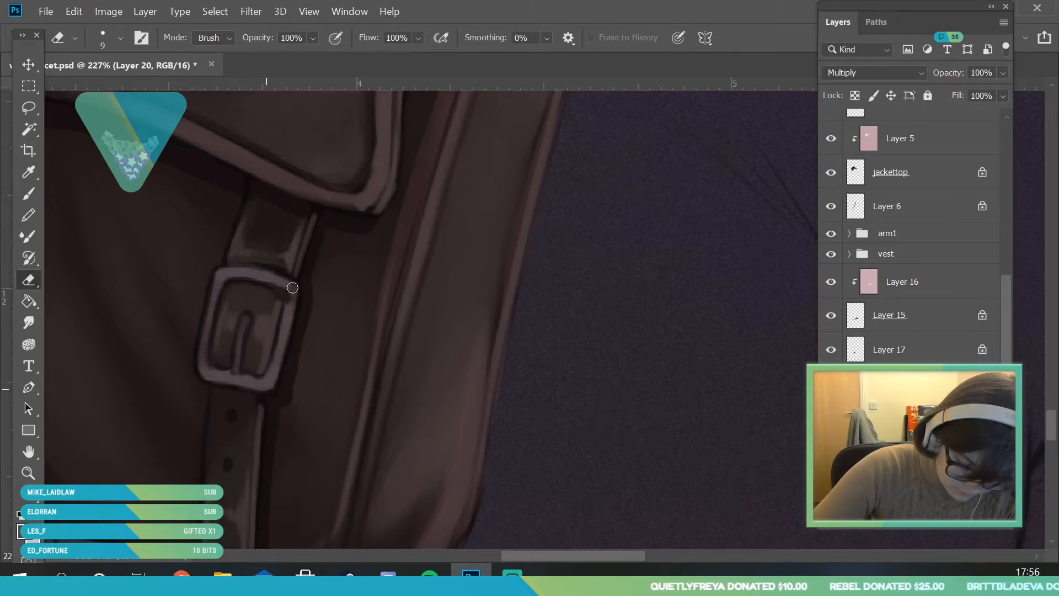
left_click(28, 473)
left_click_drag(269, 302, 244, 346)
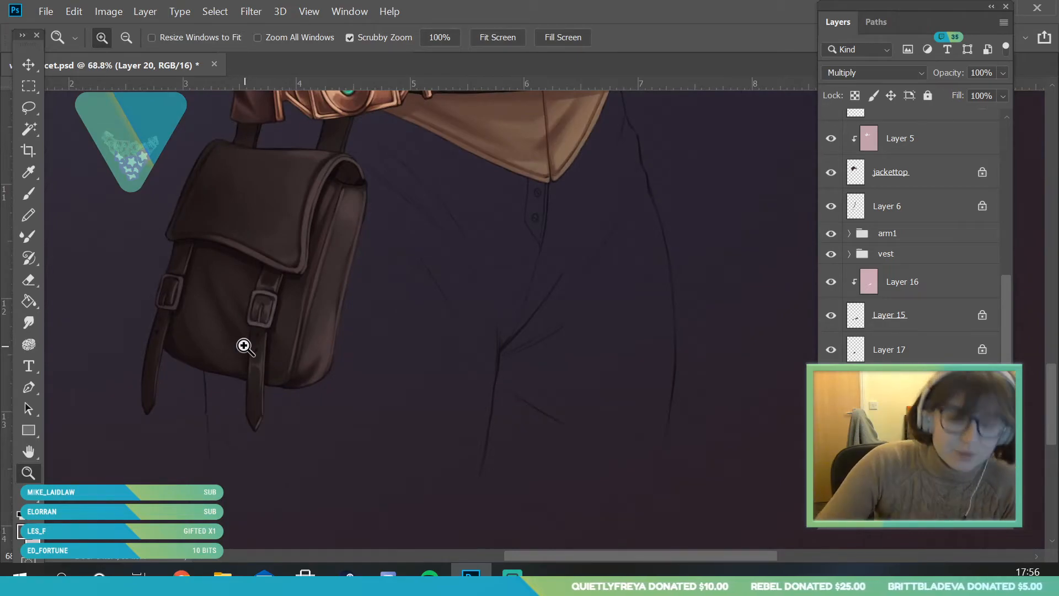
Step: Erase the Layer 20 shadow from the rear strap's buckle frame with the 9 px eraser
left_click(161, 267)
key("b")
left_click_drag(175, 458, 184, 415)
left_click(29, 280)
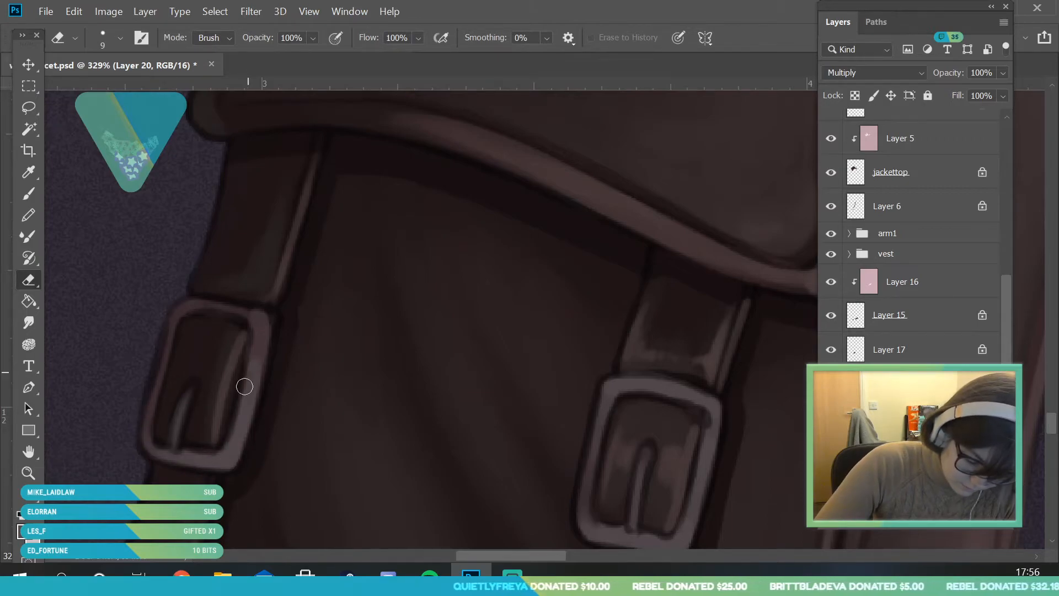
left_click(32, 475)
scroll(156, 465, "down", 10)
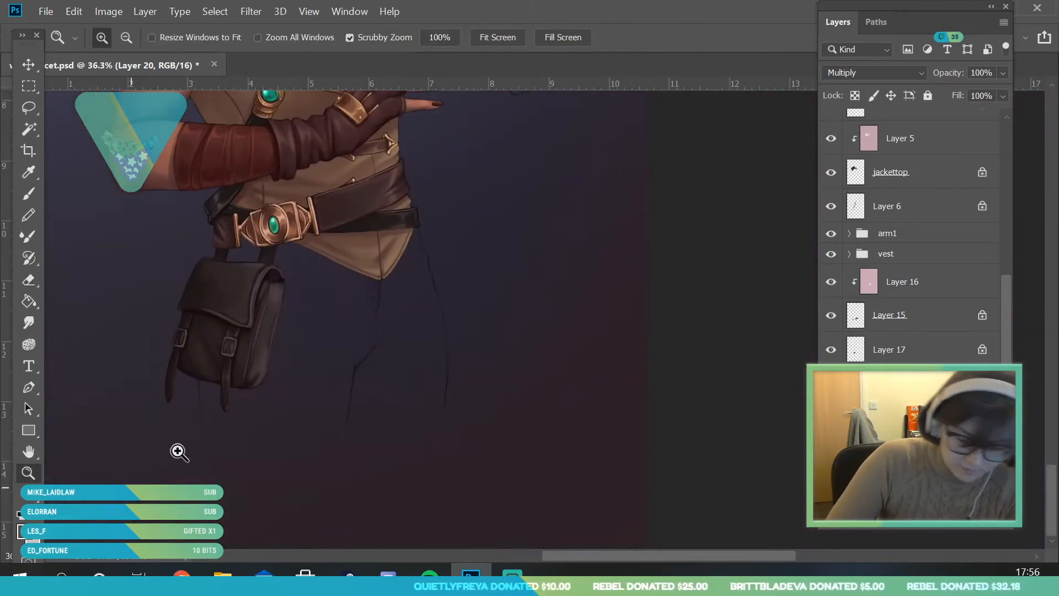
Step: Sample a lighter silver from the ear's hoop earring and make the shines layer active
scroll(290, 150, "up", 10)
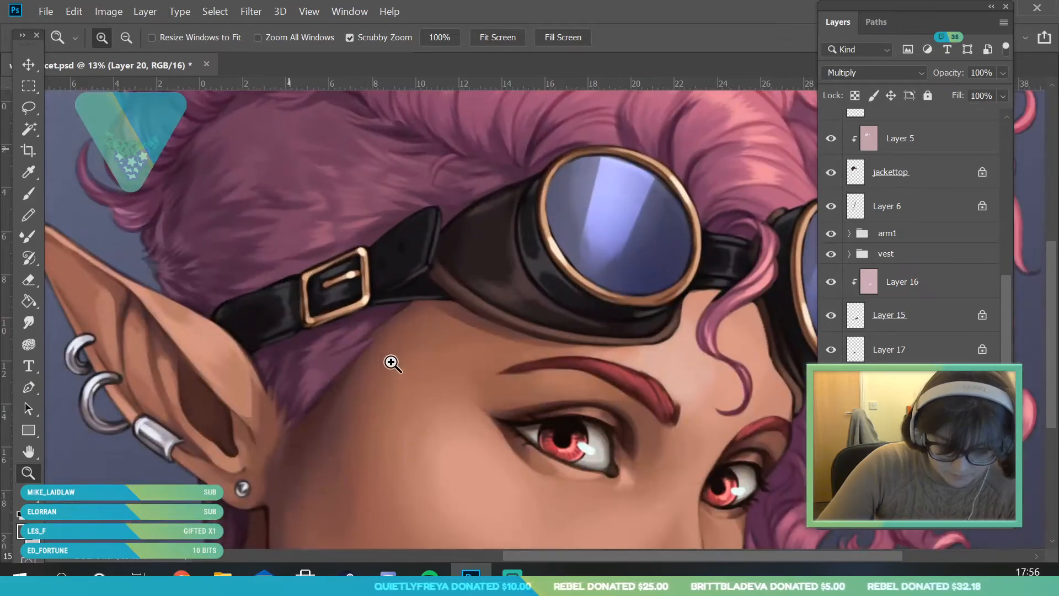
key("i")
left_click(87, 412)
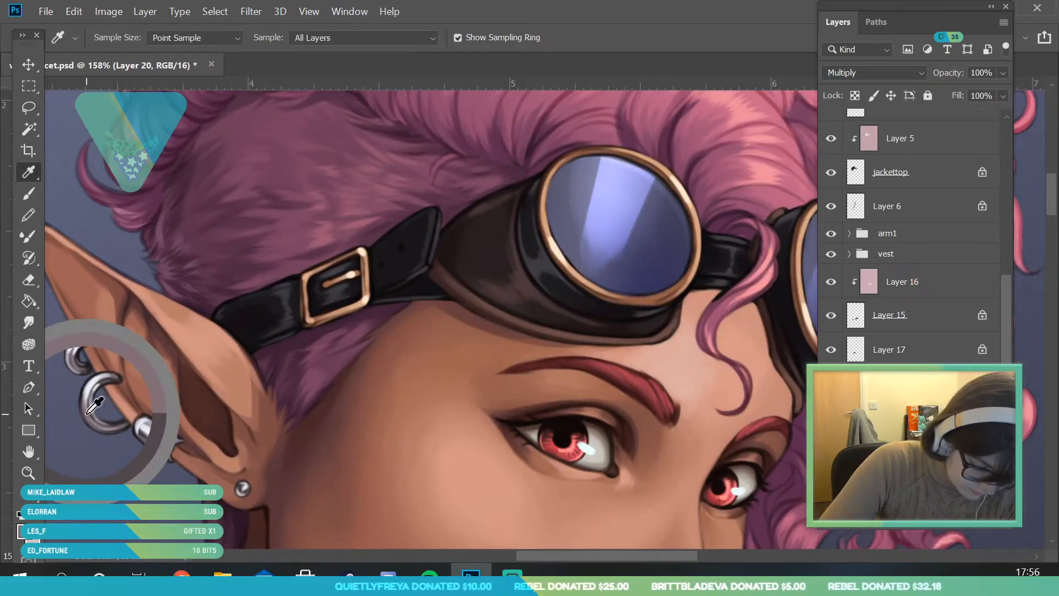
left_click_drag(1017, 262, 985, 81)
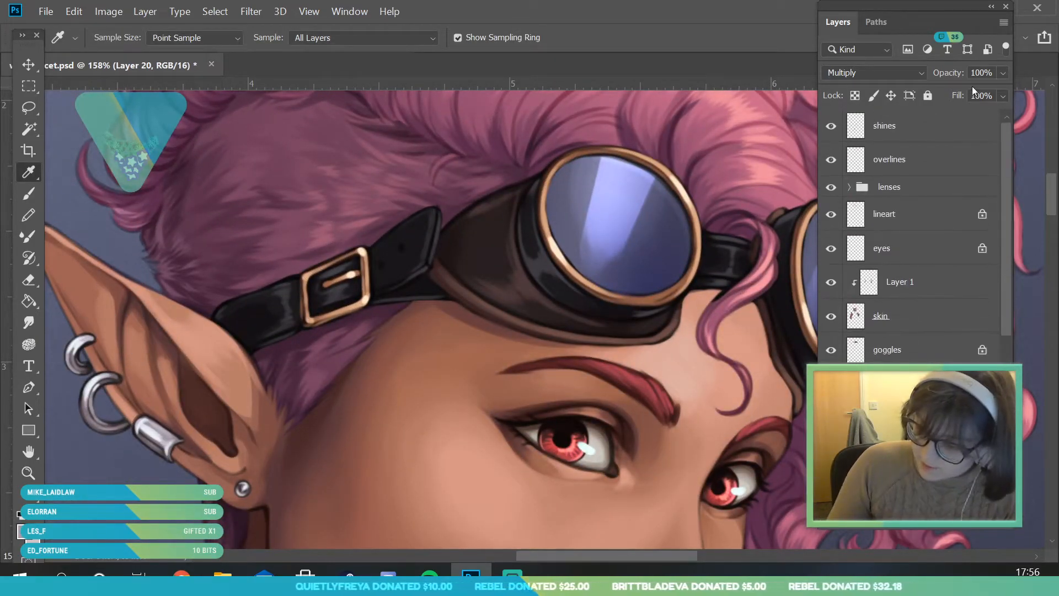
left_click(916, 132)
Step: Paint silver highlights around the front strap's buckle frame and along its prong with the 6 px brush on the shines layer
left_click(33, 476)
left_click_drag(239, 198, 147, 403)
left_click_drag(310, 298, 342, 419)
left_click_drag(301, 460, 337, 459)
left_click_drag(194, 327, 239, 321)
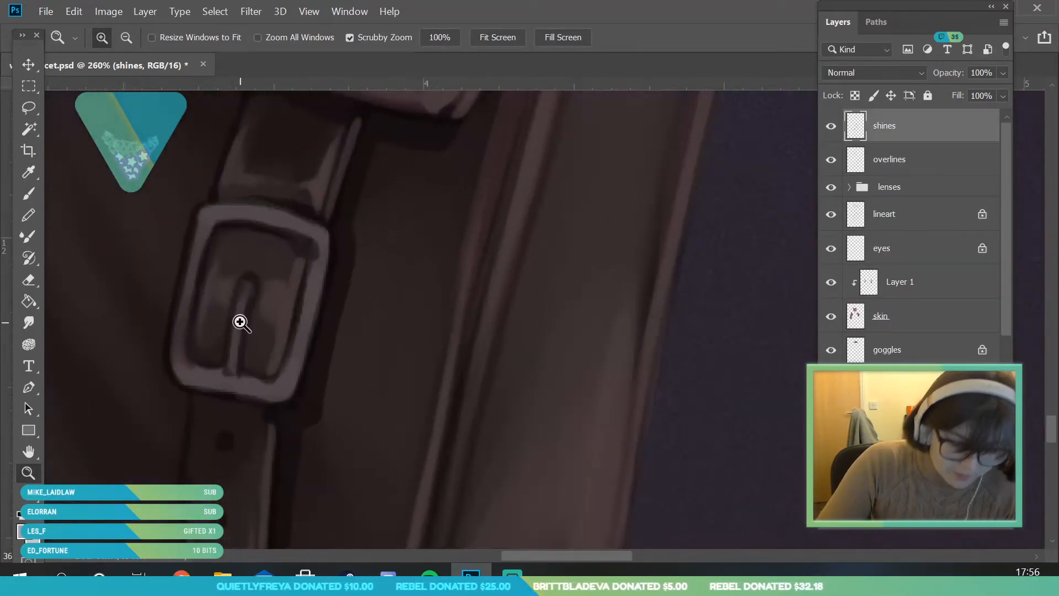
left_click(29, 215)
left_click(29, 194)
left_click(105, 40)
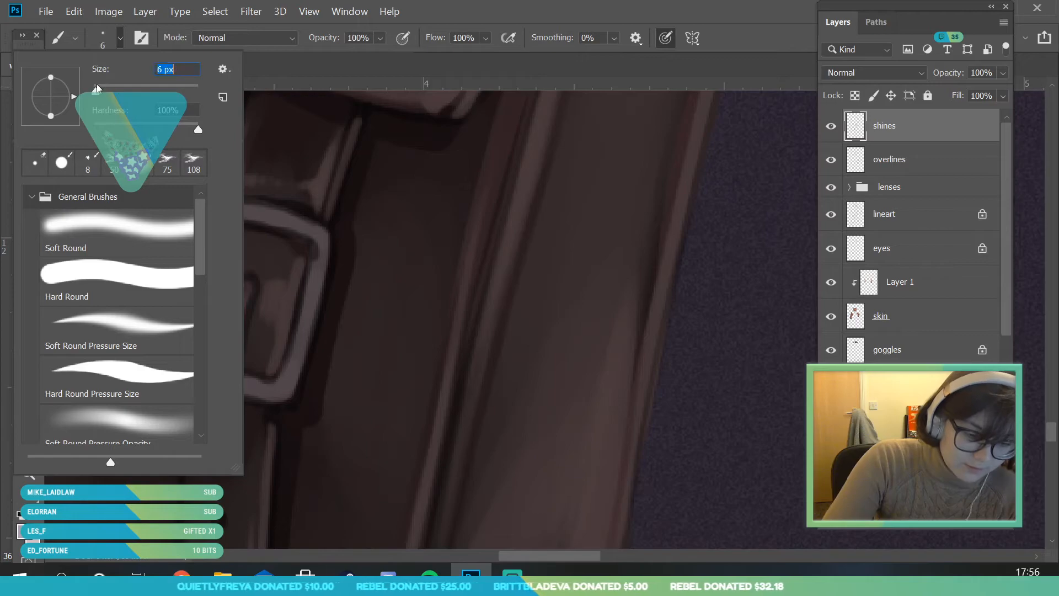
key("Return")
mouse_move(325, 244)
left_mouse_down()
mouse_move(285, 378)
mouse_move(316, 264)
left_mouse_up()
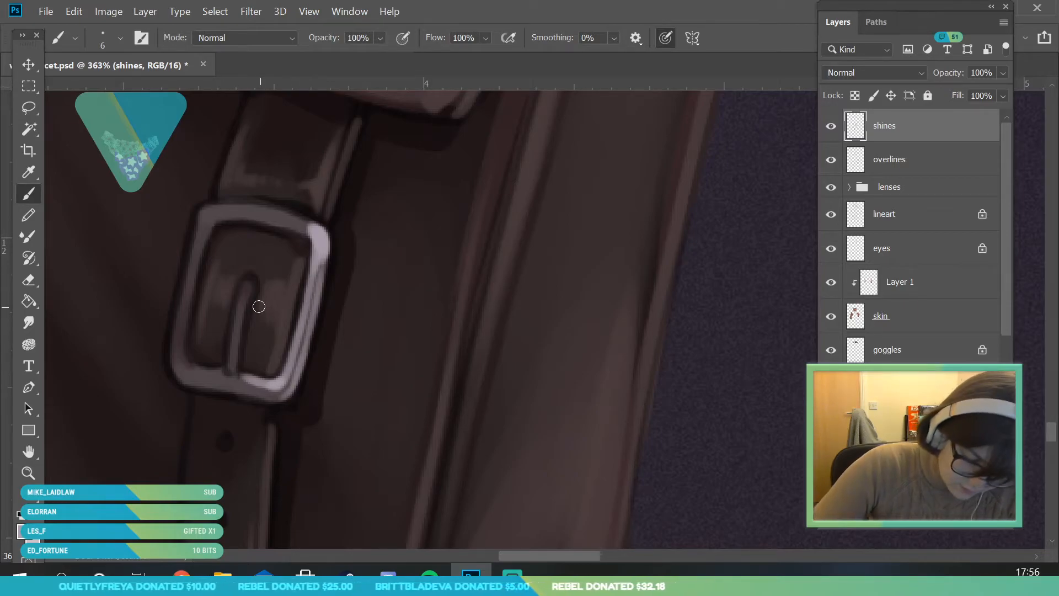
mouse_move(253, 289)
left_mouse_down()
mouse_move(236, 340)
mouse_move(243, 366)
left_mouse_up()
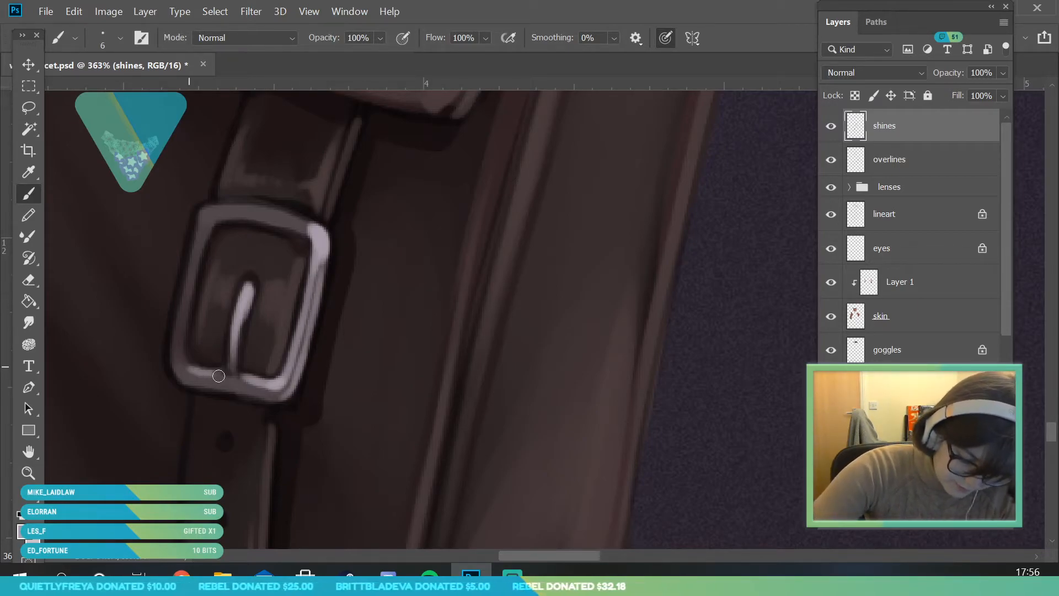
mouse_move(288, 399)
left_mouse_down()
mouse_move(206, 386)
mouse_move(203, 235)
left_mouse_up()
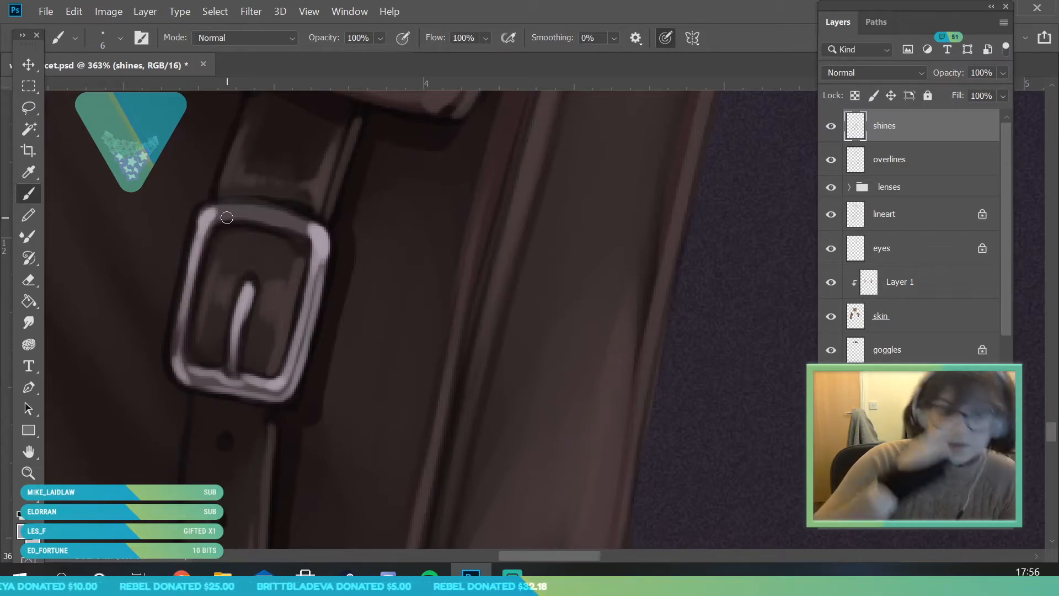
mouse_move(210, 216)
left_mouse_down()
mouse_move(328, 230)
mouse_move(231, 224)
mouse_move(272, 226)
mouse_move(317, 244)
left_mouse_up()
Step: Paint matching silver highlights along the rear strap's buckle frame with the 6 px brush
left_click(35, 473)
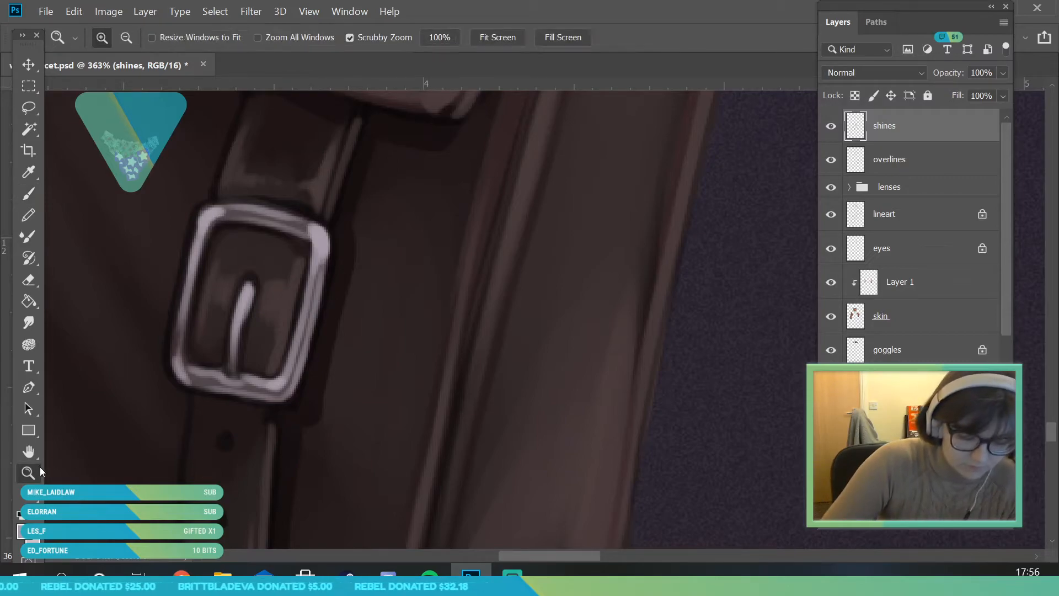
left_click_drag(308, 321, 265, 482)
mouse_move(242, 302)
left_mouse_down()
mouse_move(274, 426)
mouse_move(316, 426)
left_mouse_up()
left_click_drag(105, 317, 126, 316)
left_click(31, 193)
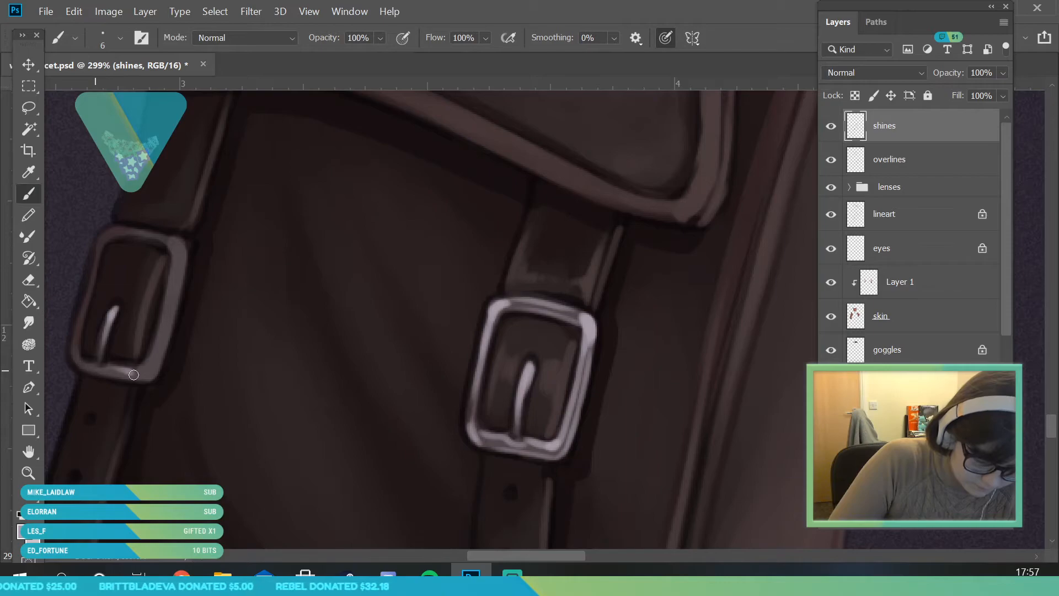
mouse_move(170, 288)
left_mouse_down()
mouse_move(175, 248)
mouse_move(152, 236)
mouse_move(124, 234)
mouse_move(93, 270)
mouse_move(167, 334)
left_mouse_up()
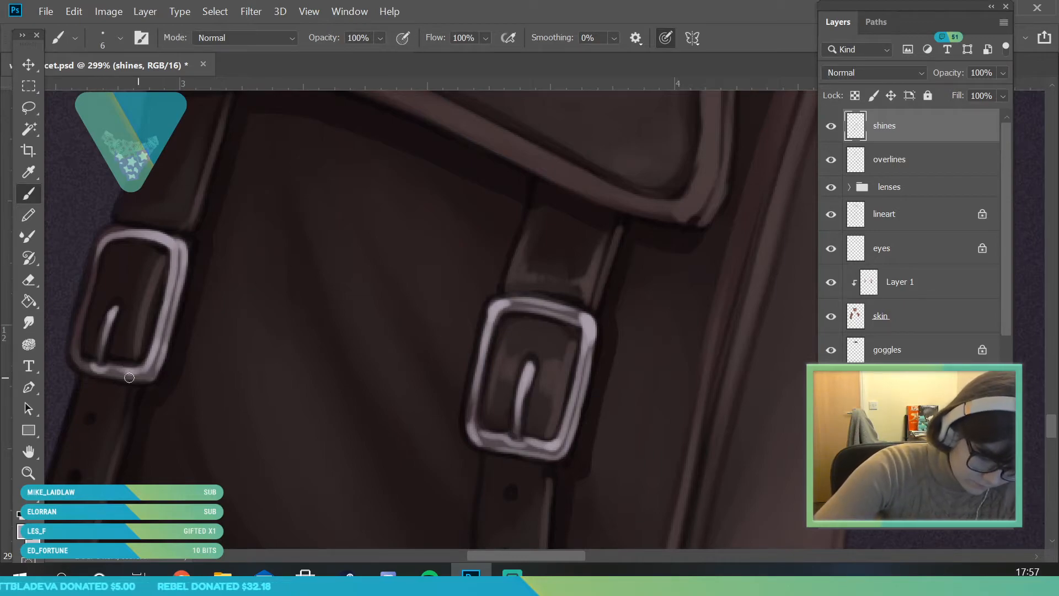
mouse_move(71, 355)
left_mouse_down()
mouse_move(103, 244)
mouse_move(117, 229)
left_mouse_up()
Step: Group the belt and pouch layers from Layer 19 up to Layer 16
left_click(28, 472)
left_click_drag(186, 289, 82, 309)
left_click_drag(214, 420, 178, 419)
left_click_drag(404, 374, 373, 326)
left_click_drag(334, 190, 368, 256)
left_click_drag(412, 336, 417, 351)
left_click_drag(352, 449, 283, 298)
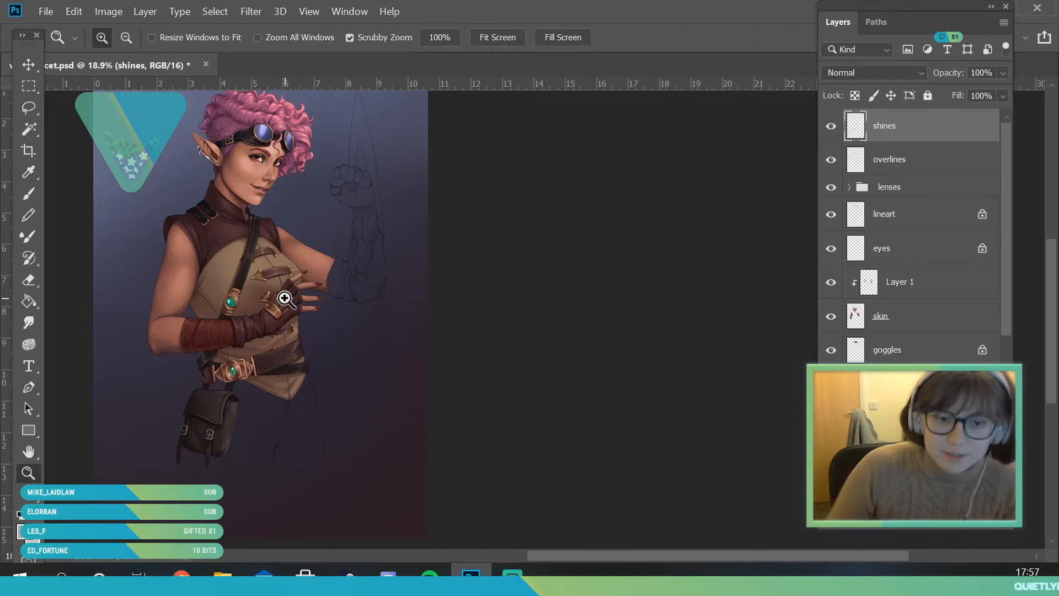
left_click_drag(1007, 333, 1007, 479)
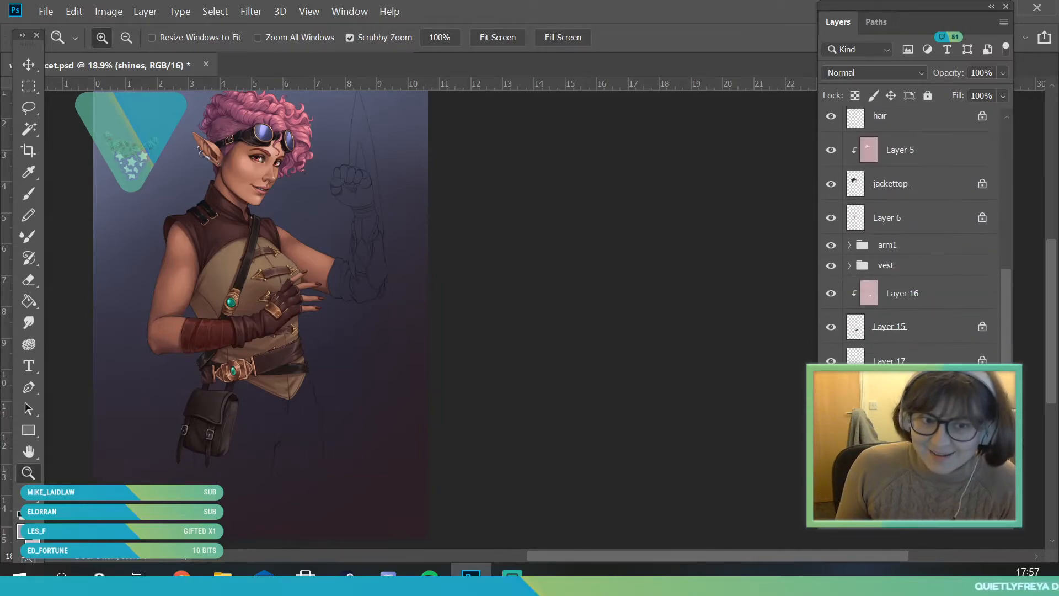
left_click(916, 497)
left_click(965, 523)
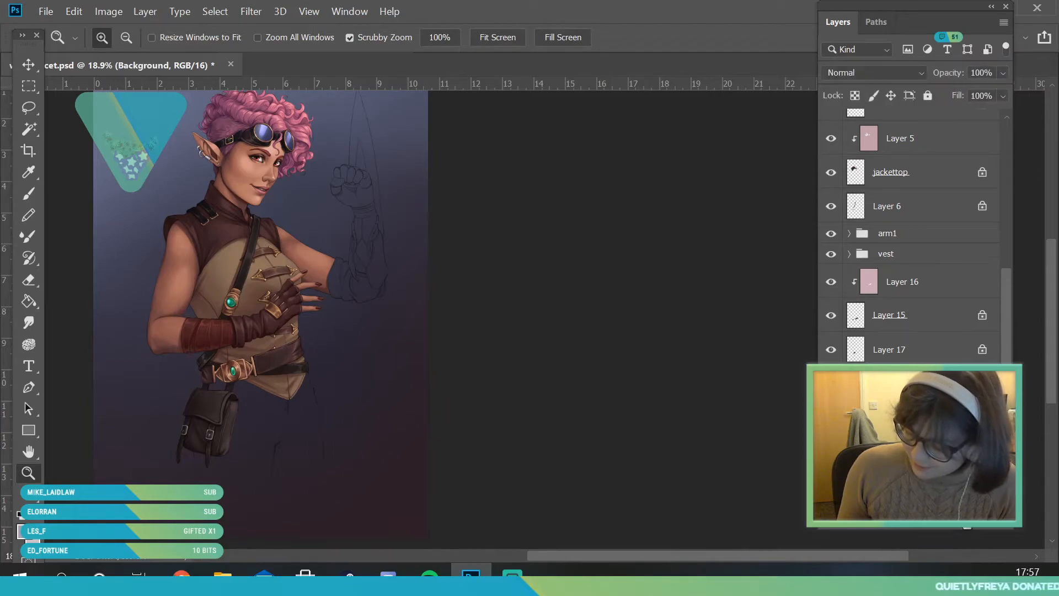
left_click(940, 419)
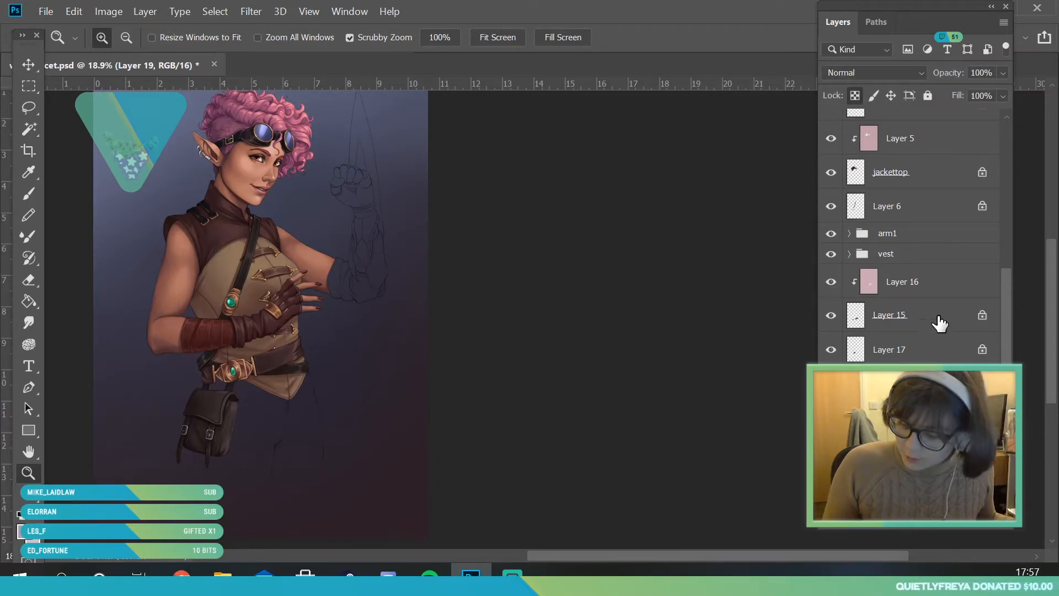
left_click(937, 290, "shift")
key("ctrl+g")
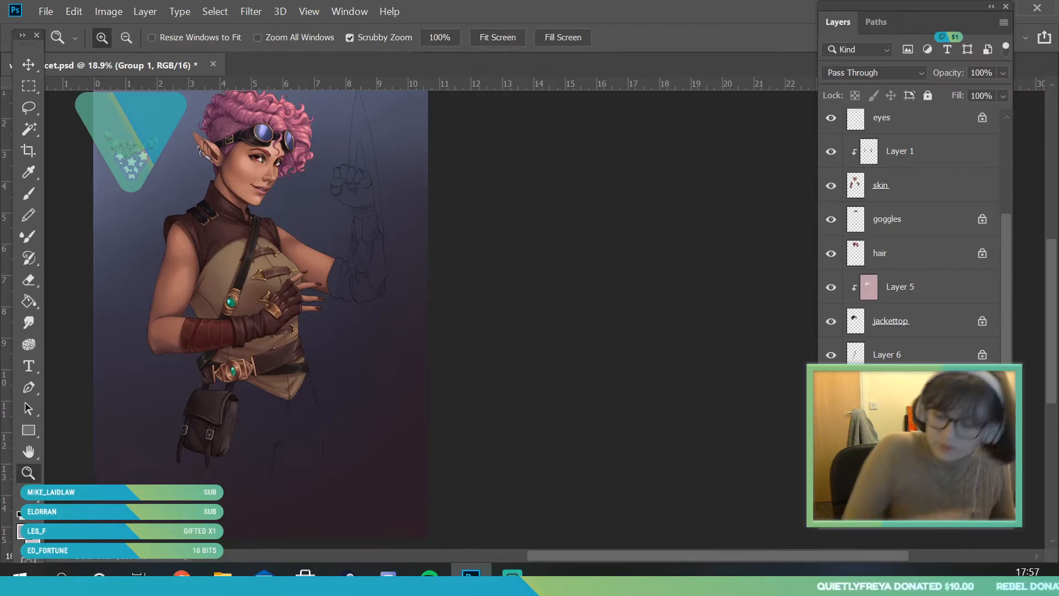
Step: Add a new layer and set the foreground colour to brown #5f4940, starting from a colour sampled on the vest
left_click(938, 422)
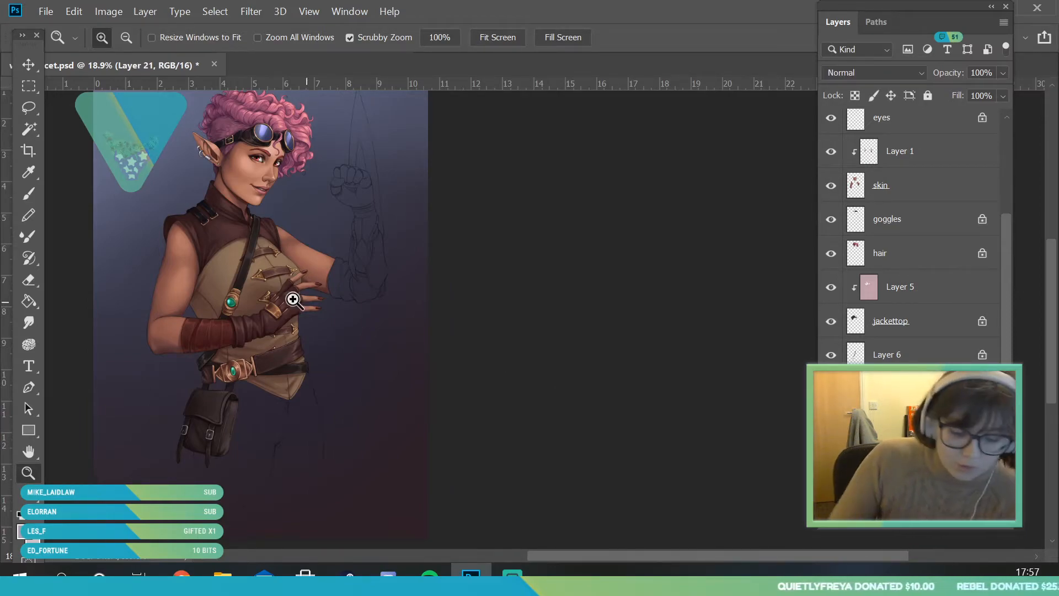
left_click_drag(296, 368, 265, 369)
left_click_drag(326, 471, 348, 458)
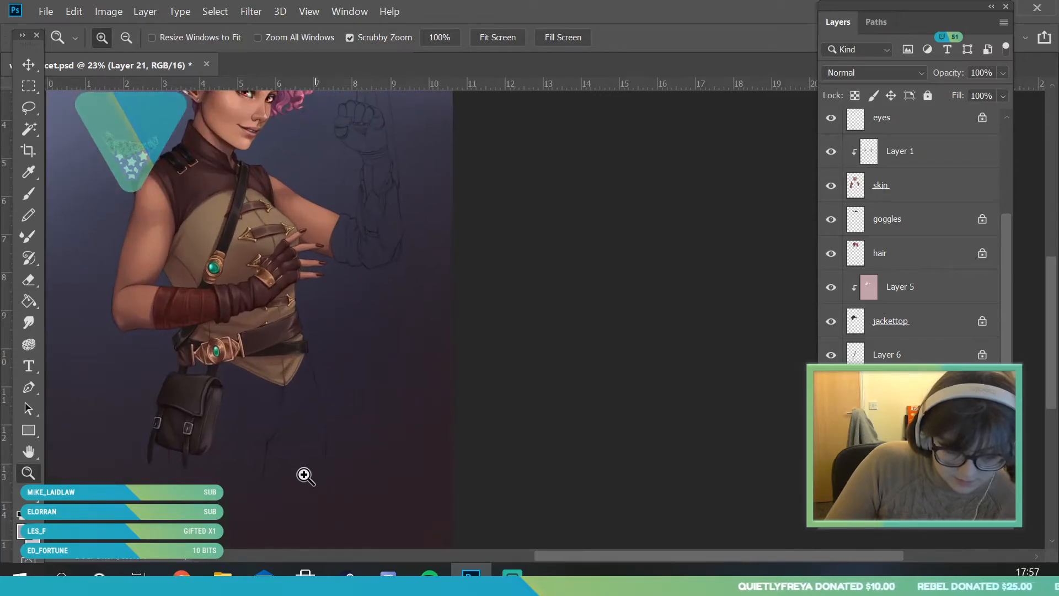
left_click_drag(231, 400, 260, 410)
left_click_drag(234, 485, 246, 519)
key("i")
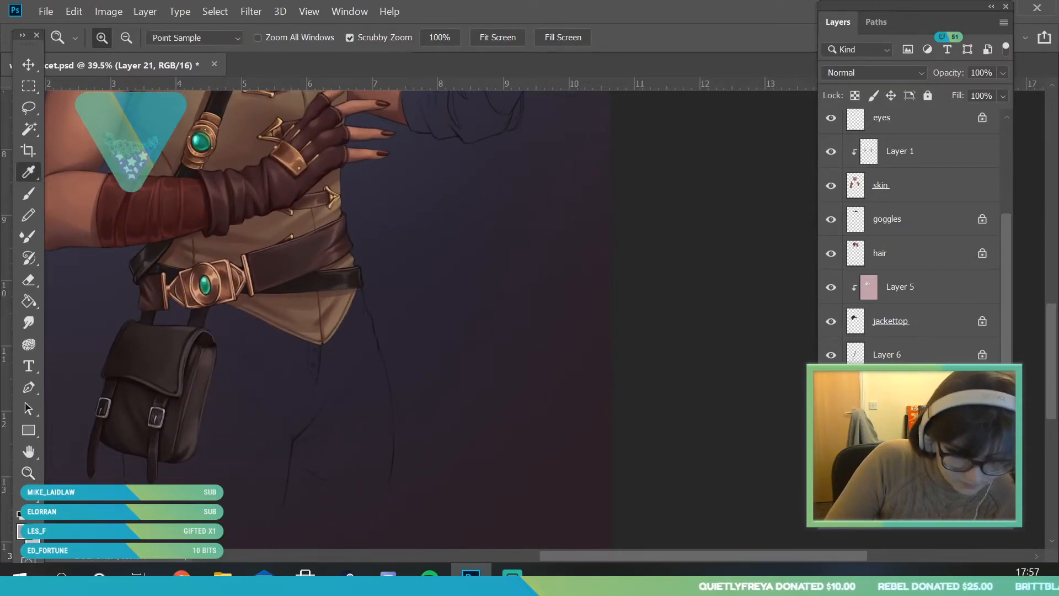
left_click(25, 530)
left_click(238, 111)
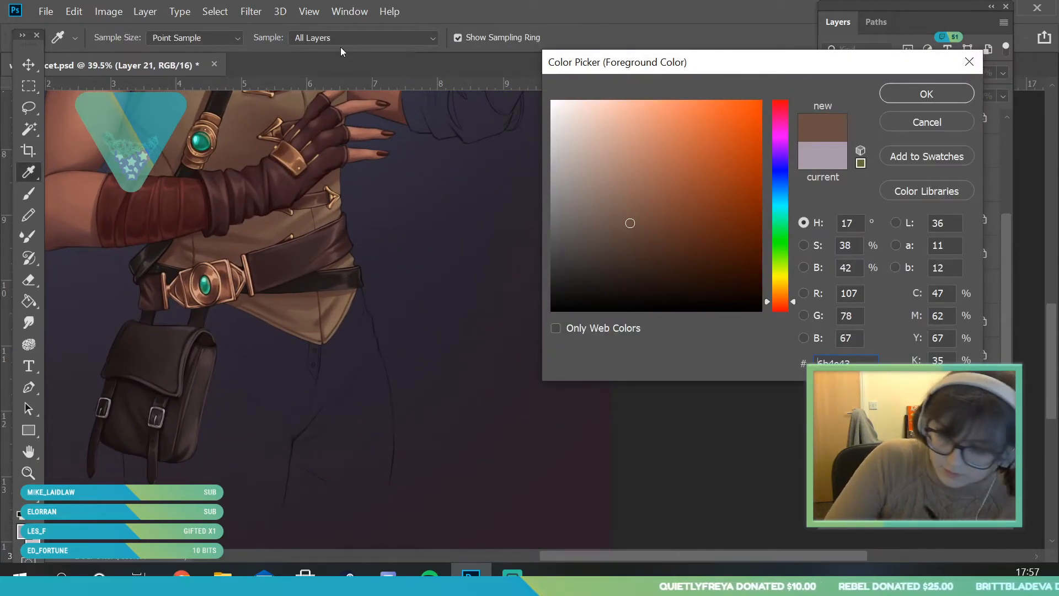
left_click_drag(634, 224, 620, 233)
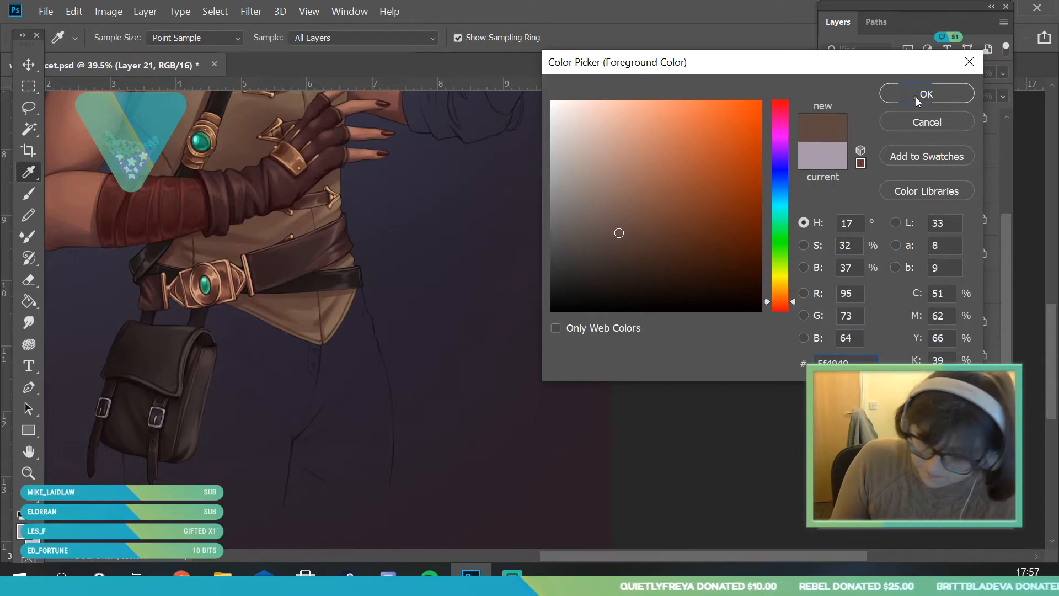
left_click(918, 100)
Step: Block in the trousers' hips and upper thighs in flat brown on Layer 21 with the 152 px hard brush
key("z")
scroll(168, 419, "down", 5)
scroll(250, 433, "up", 3)
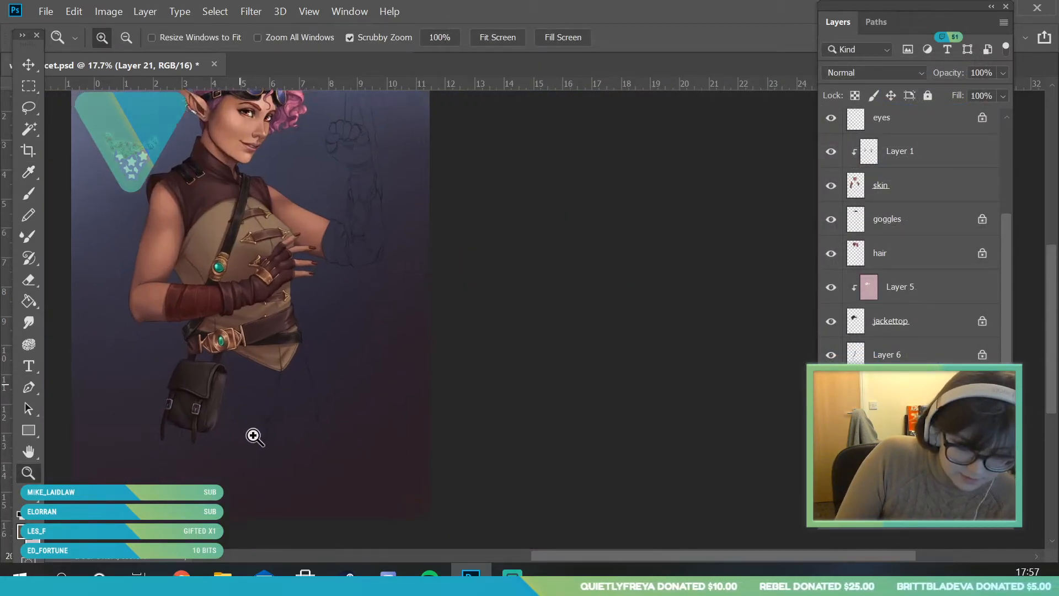
scroll(242, 386, "up", 3)
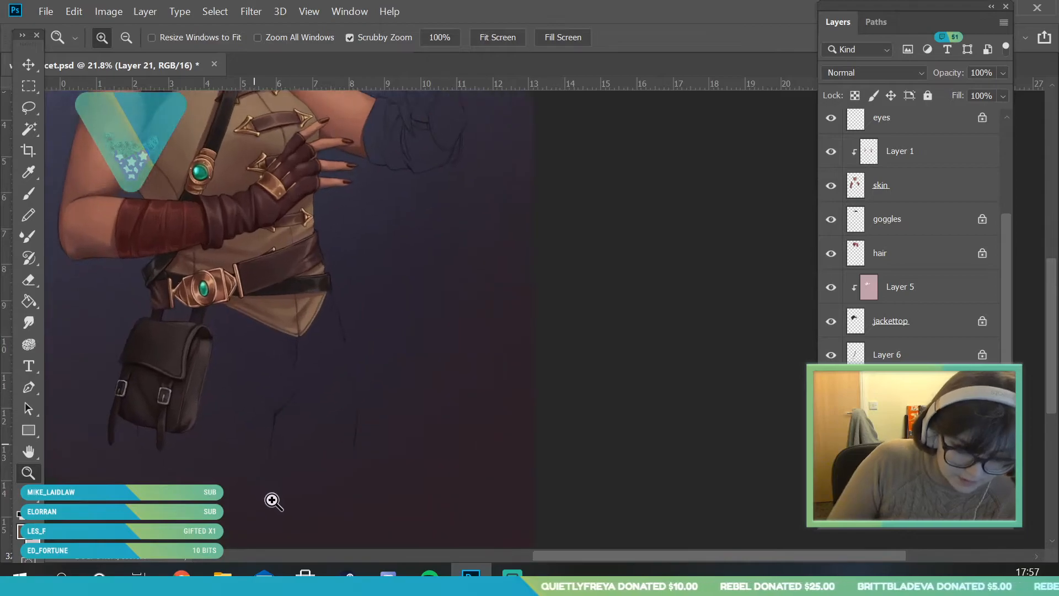
left_click(39, 188)
left_click(120, 39)
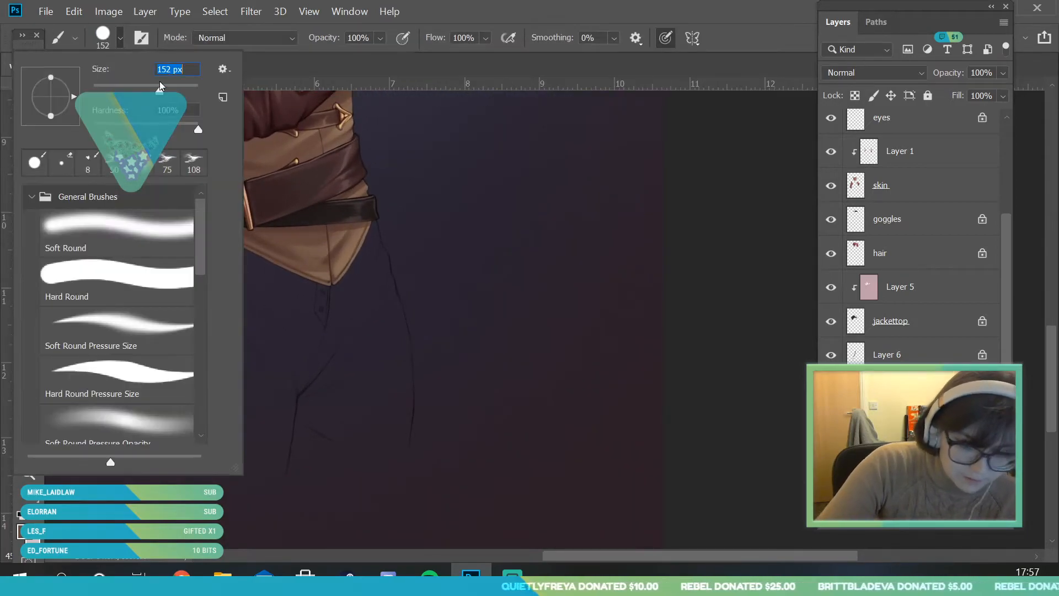
left_click(362, 324)
key("space")
left_click_drag(190, 398, 354, 403)
mouse_move(444, 276)
left_mouse_down()
mouse_move(475, 329)
mouse_move(528, 260)
mouse_move(325, 299)
mouse_move(331, 390)
mouse_move(412, 407)
left_mouse_up()
mouse_move(340, 396)
left_mouse_down()
mouse_move(371, 439)
mouse_move(406, 456)
mouse_move(354, 435)
mouse_move(452, 406)
mouse_move(468, 428)
mouse_move(511, 394)
left_mouse_up()
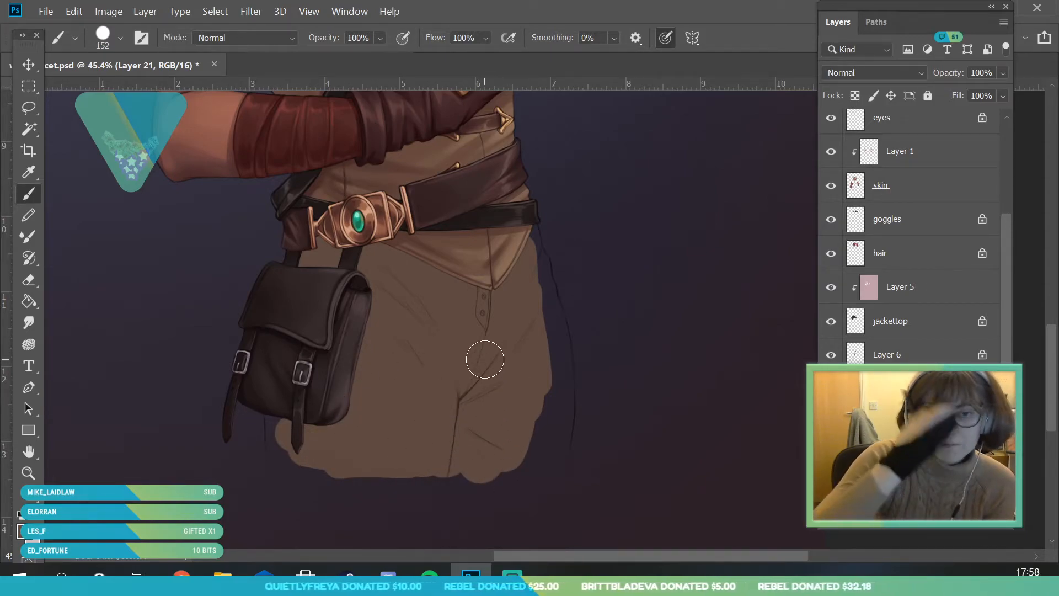
Step: Extend the brown fill to the trousers' outer hip line below the belt with the brush at 39 px
left_click(118, 39)
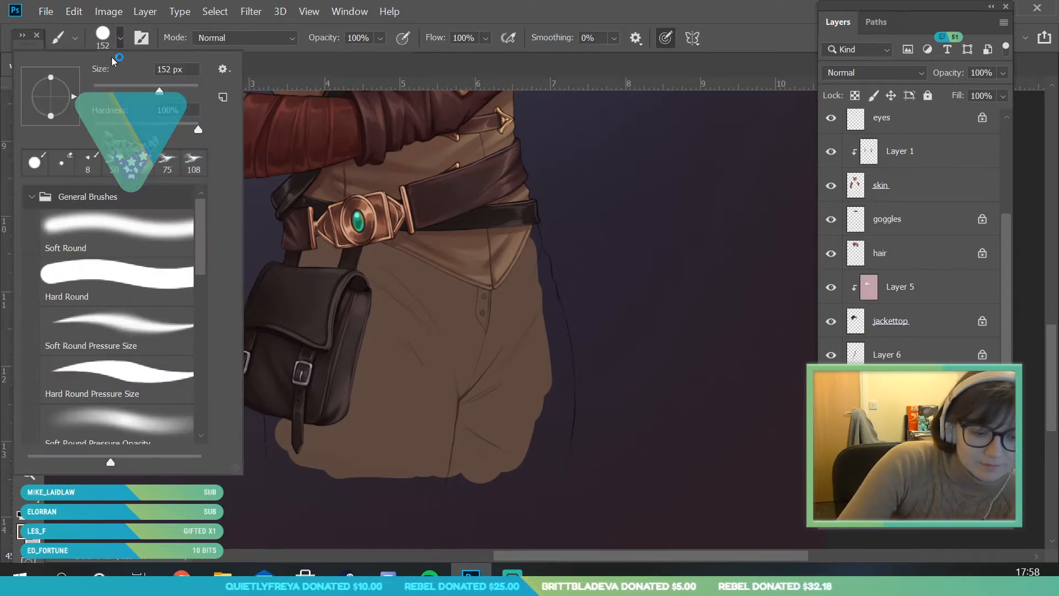
left_click_drag(527, 218, 526, 237)
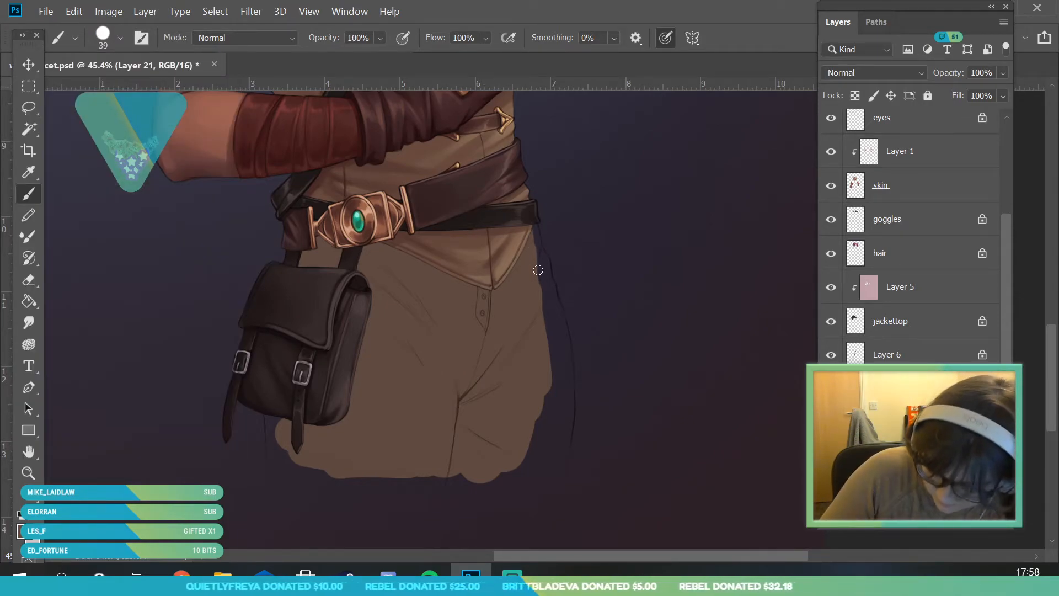
left_click(28, 480)
left_click_drag(349, 397, 598, 360)
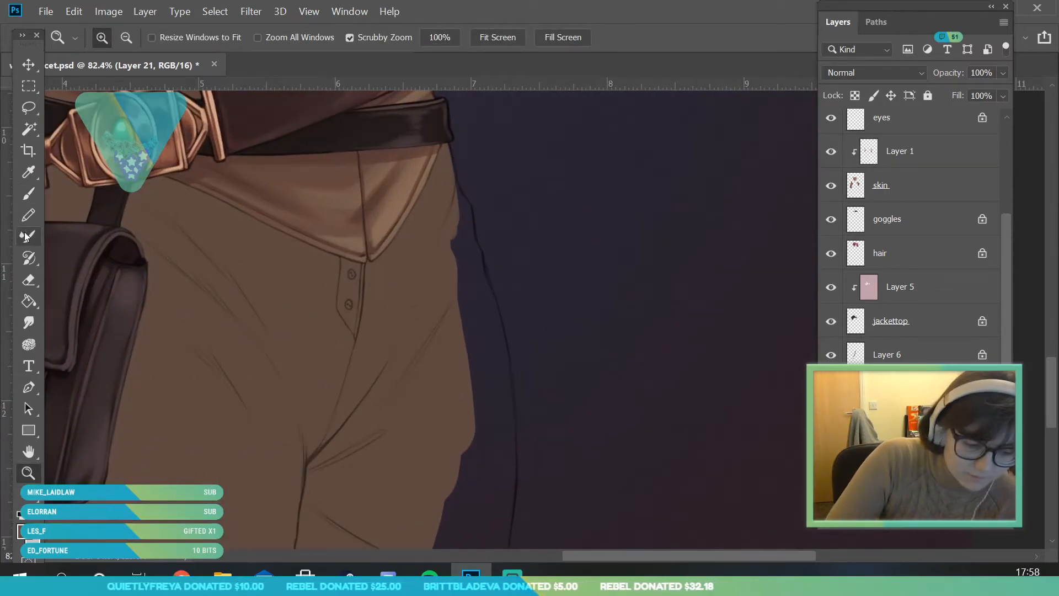
left_click(28, 193)
mouse_move(453, 192)
left_mouse_down()
mouse_move(471, 301)
mouse_move(454, 318)
mouse_move(460, 268)
left_mouse_up()
left_click_drag(475, 259, 481, 328)
left_click_drag(479, 282, 499, 389)
left_click_drag(480, 345, 469, 324)
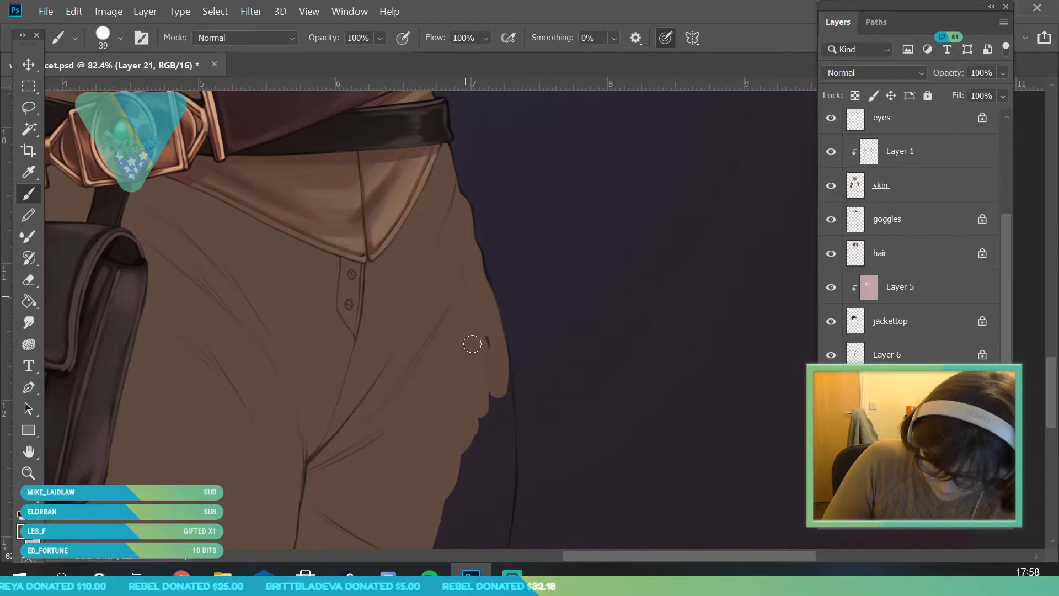
left_click_drag(483, 393, 492, 422)
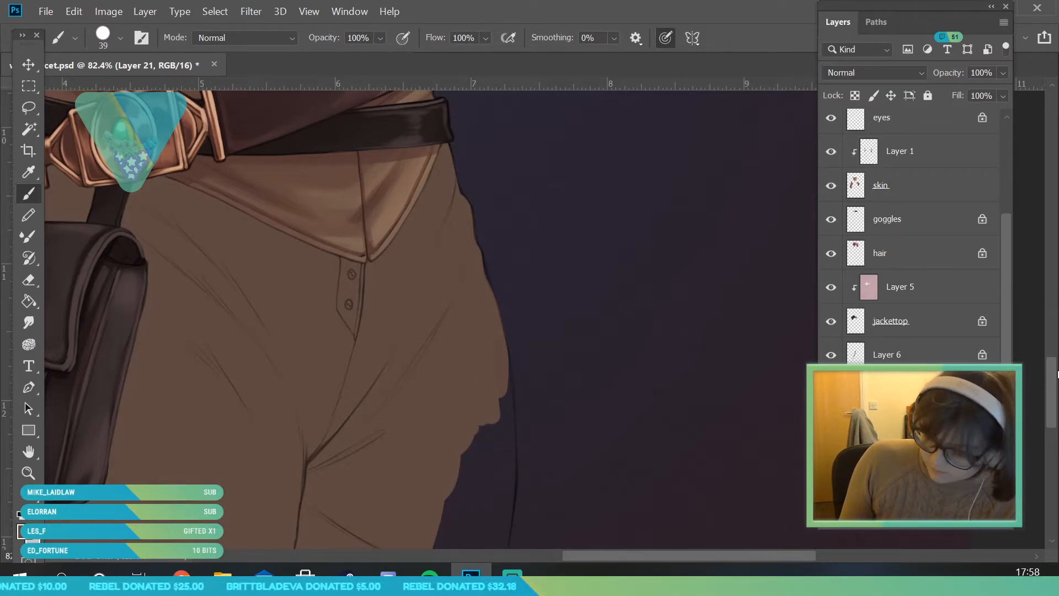
Step: Fill the rest of the outer thigh in brown down to the lower edge, following the sketched leg outline
scroll(651, 298, "down", 5)
mouse_move(492, 271)
left_mouse_down()
mouse_move(503, 383)
mouse_move(509, 348)
mouse_move(490, 450)
left_mouse_up()
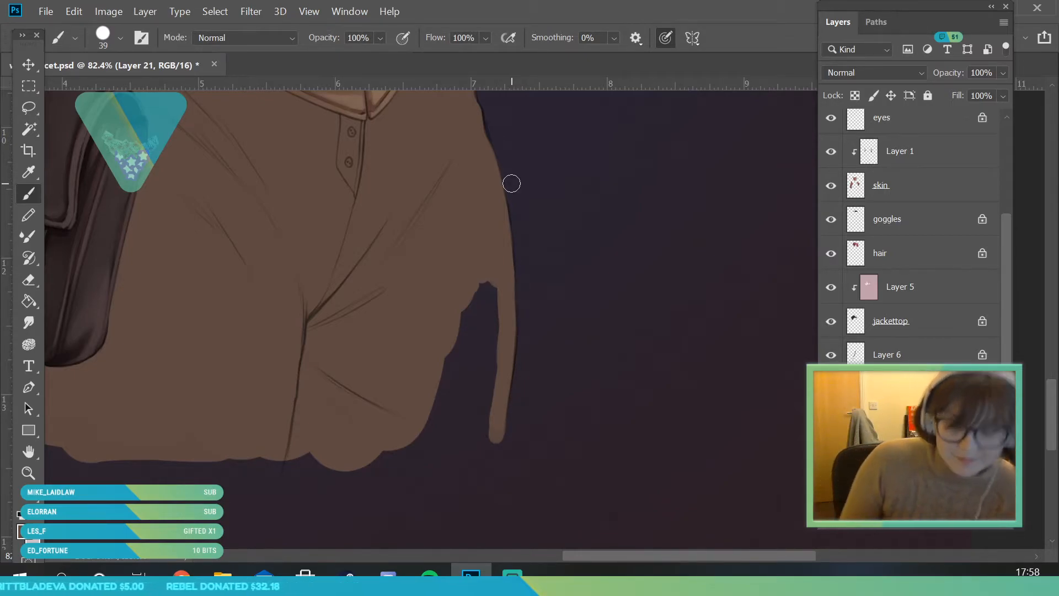
mouse_move(461, 296)
left_mouse_down()
mouse_move(453, 325)
mouse_move(475, 340)
left_mouse_up()
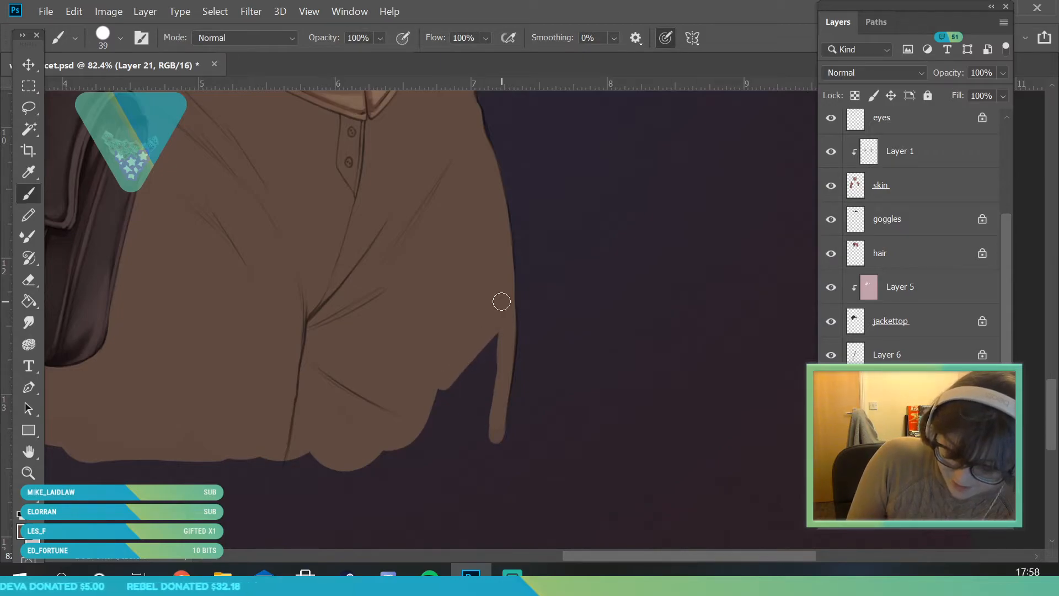
left_click_drag(501, 302, 476, 318)
mouse_move(429, 401)
left_mouse_down()
mouse_move(414, 429)
mouse_move(443, 412)
mouse_move(421, 434)
mouse_move(466, 401)
mouse_move(471, 411)
mouse_move(498, 395)
mouse_move(426, 460)
mouse_move(492, 440)
left_mouse_up()
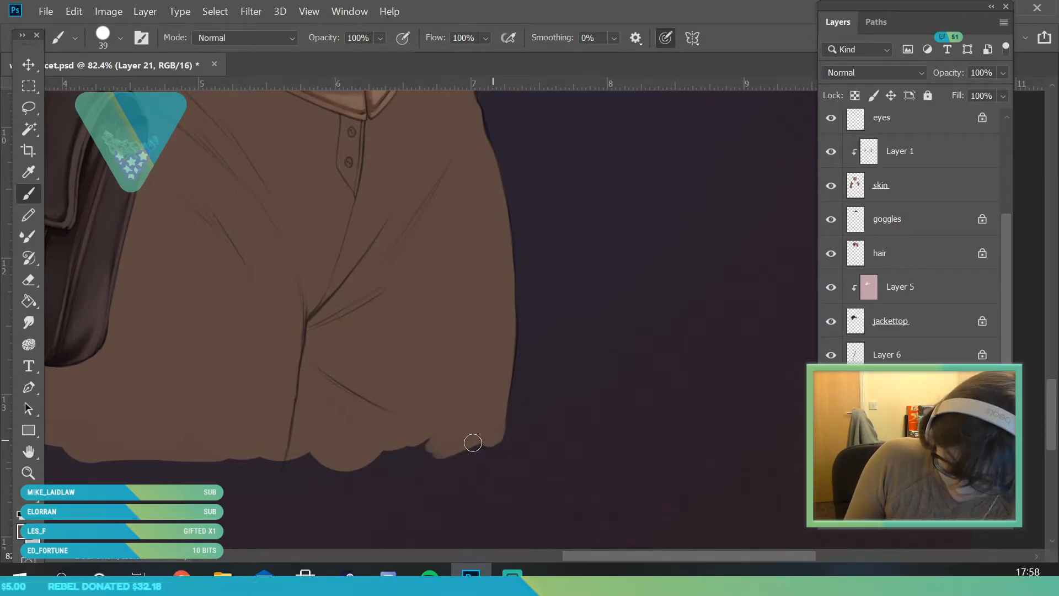
Step: Extend the brown fill behind the pouch to the outer leg edge and smooth the trousers' lower edge with the 39 px brush
mouse_move(704, 553)
left_mouse_down()
mouse_move(679, 562)
mouse_move(628, 553)
left_mouse_up()
mouse_move(131, 415)
left_mouse_down()
mouse_move(118, 441)
mouse_move(116, 326)
mouse_move(131, 333)
left_mouse_up()
right_click(164, 388)
left_click(136, 397)
mouse_move(179, 426)
left_mouse_down()
mouse_move(130, 428)
mouse_move(128, 441)
mouse_move(221, 448)
left_mouse_up()
mouse_move(287, 451)
left_mouse_down()
mouse_move(191, 459)
mouse_move(424, 447)
mouse_move(299, 473)
mouse_move(389, 467)
left_mouse_up()
left_click_drag(266, 458, 164, 447)
mouse_move(530, 458)
left_mouse_down()
mouse_move(577, 439)
mouse_move(569, 456)
left_mouse_up()
left_click_drag(459, 459, 639, 437)
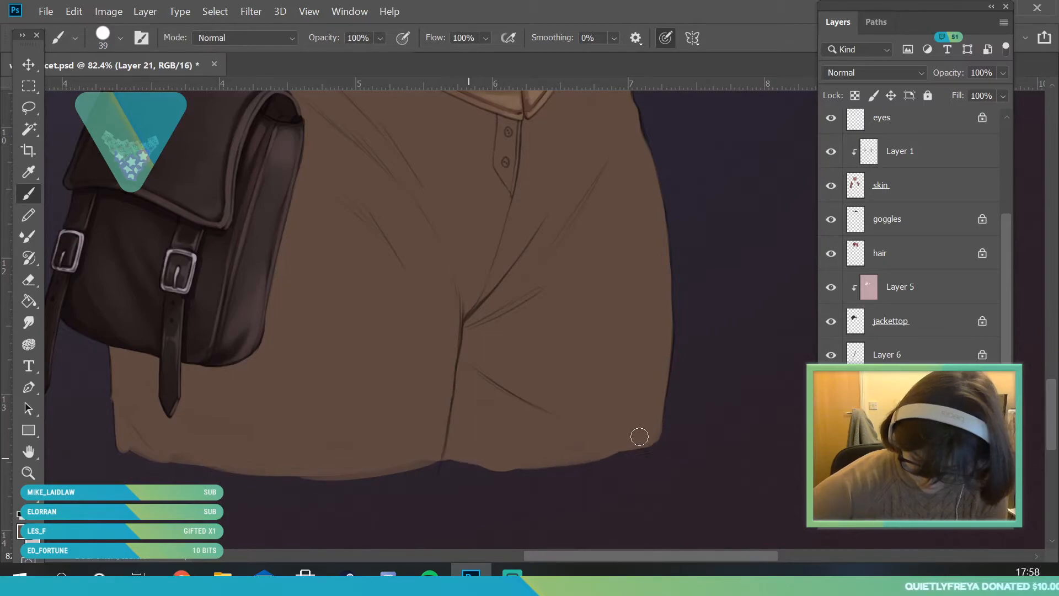
Step: Adjust the trousers' base colour with Hue/Saturation, setting saturation to +10 and lightness to -15
left_click(28, 473)
left_click_drag(325, 412, 288, 537)
left_click_drag(332, 301, 369, 499)
left_click(108, 11)
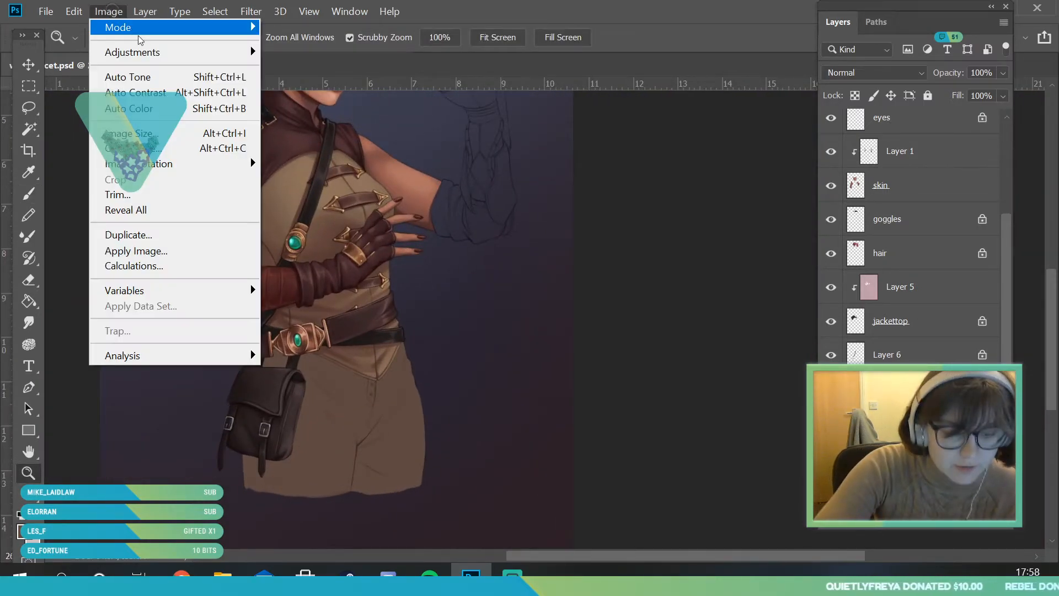
mouse_move(132, 53)
left_click(309, 139)
left_click_drag(684, 281, 672, 286)
left_click_drag(684, 239, 693, 240)
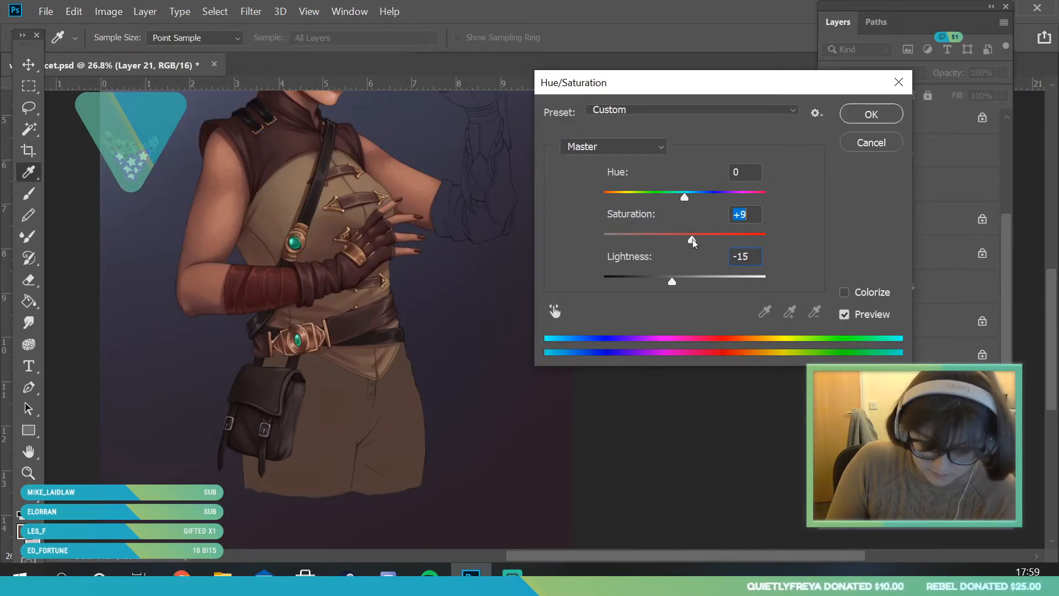
left_click_drag(684, 202, 686, 197)
left_click(888, 115)
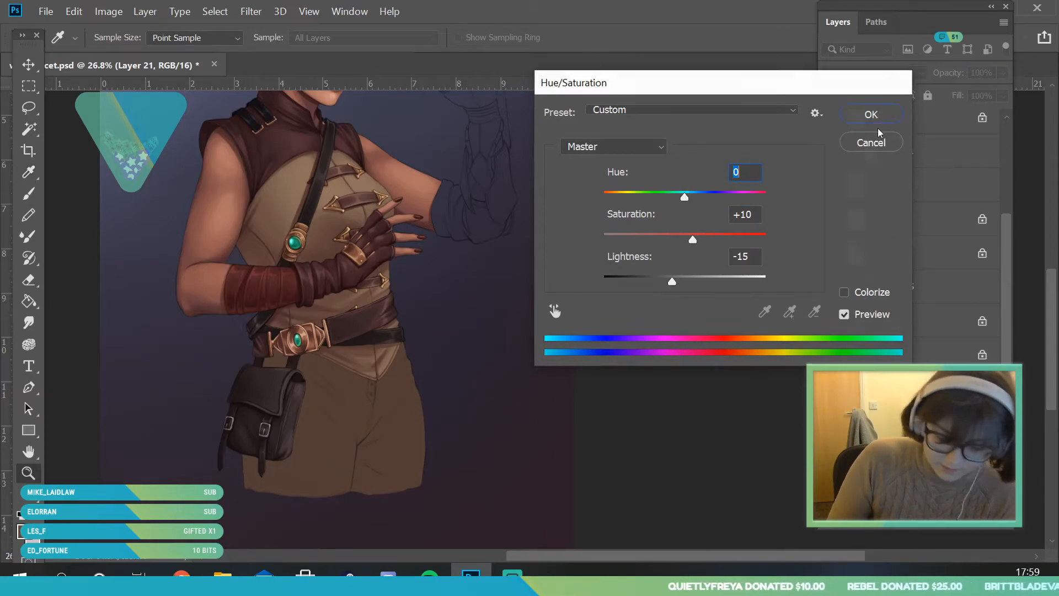
Step: Set the foreground colour to dark brown #413029, starting from a trouser sample, and lock Layer 21's transparent pixels
left_click(20, 539)
left_click(329, 464)
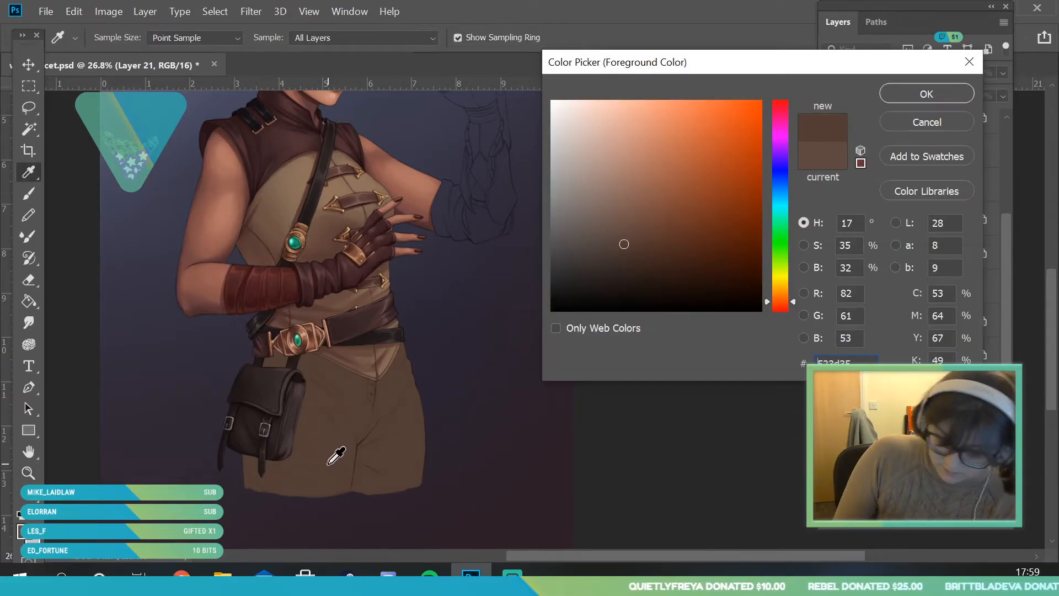
left_click(631, 259)
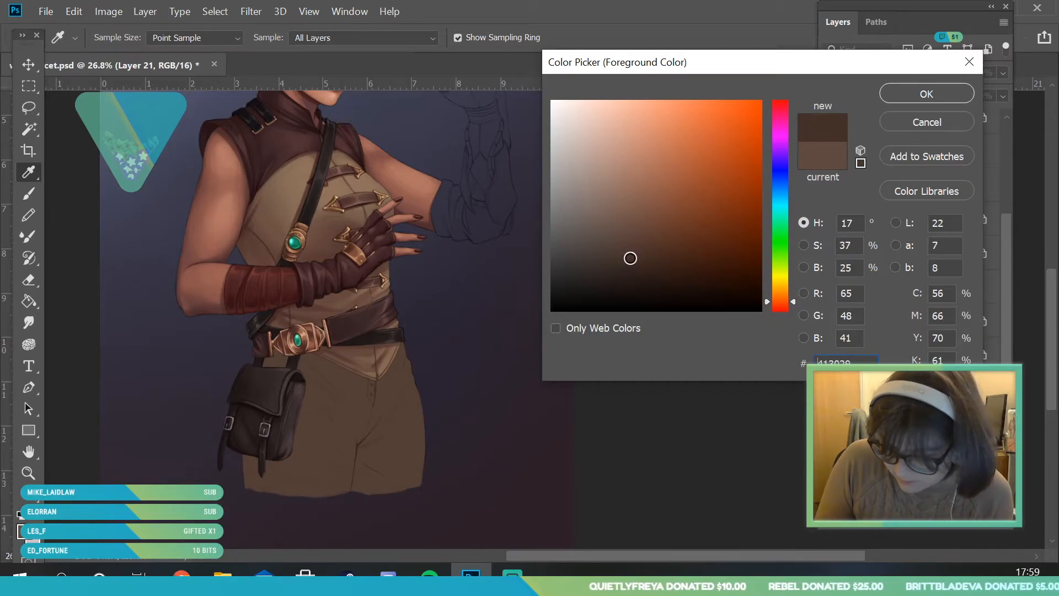
left_click(913, 96)
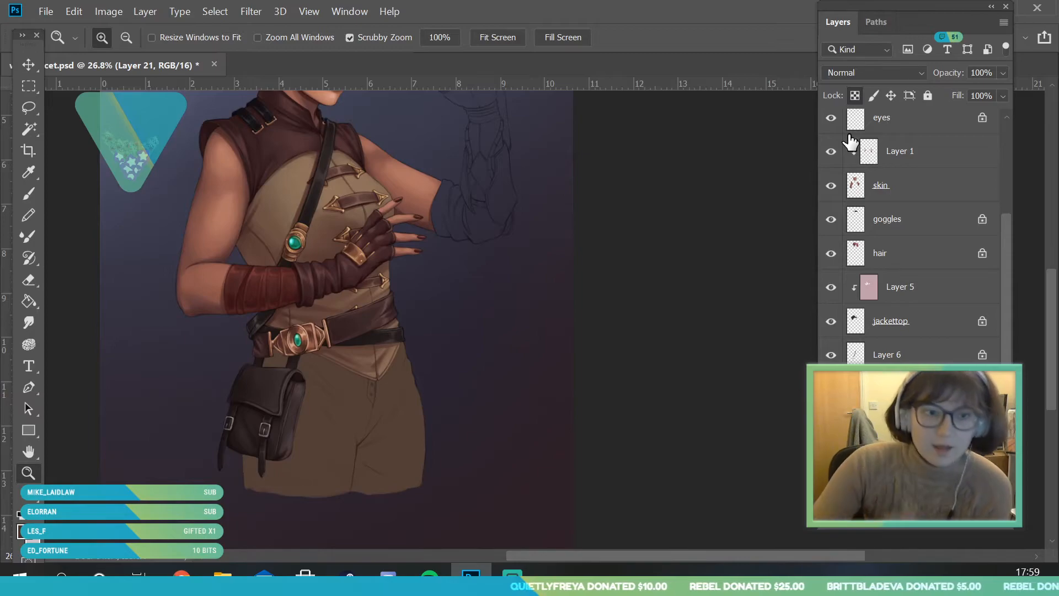
Step: Paint a dark vertical stripe on the trousers just below the pouch with the hard brush at 62 px
left_click_drag(399, 317, 423, 353)
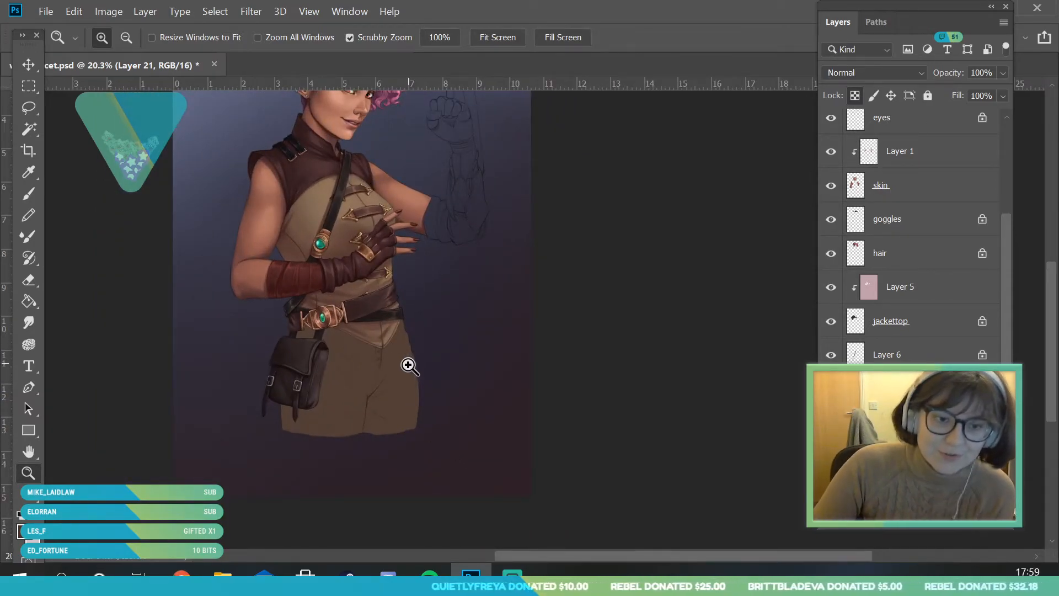
left_click_drag(368, 362, 384, 425)
left_click(28, 193)
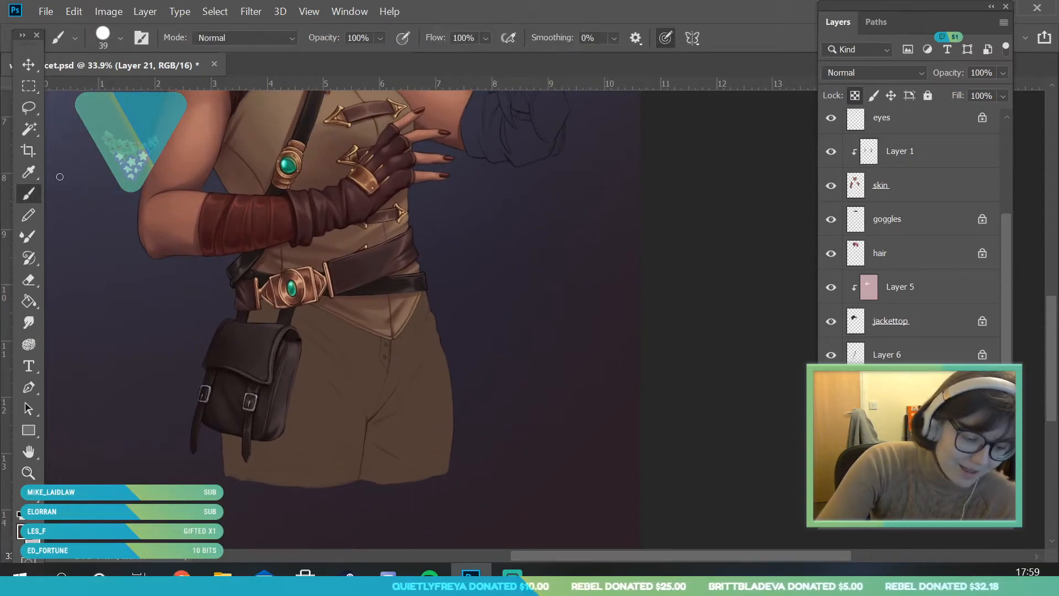
left_click(118, 38)
left_click(118, 91)
left_click(394, 236)
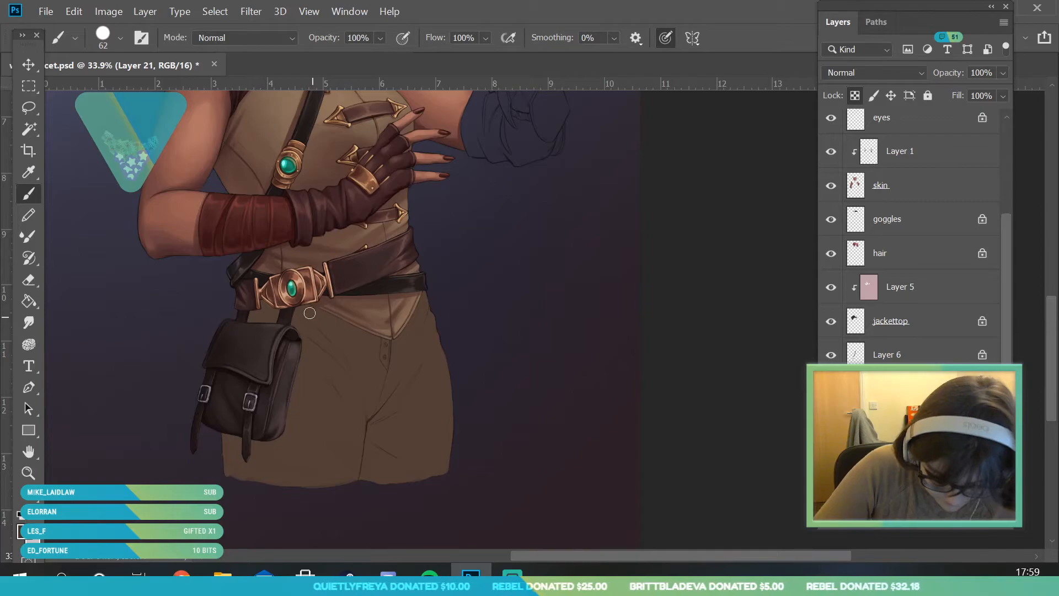
left_click_drag(275, 484, 273, 436)
Step: Paint dark stripes down the thigh beside the pouch and along the fly with the brush at 78 px, following the leg's curve
left_click(119, 39)
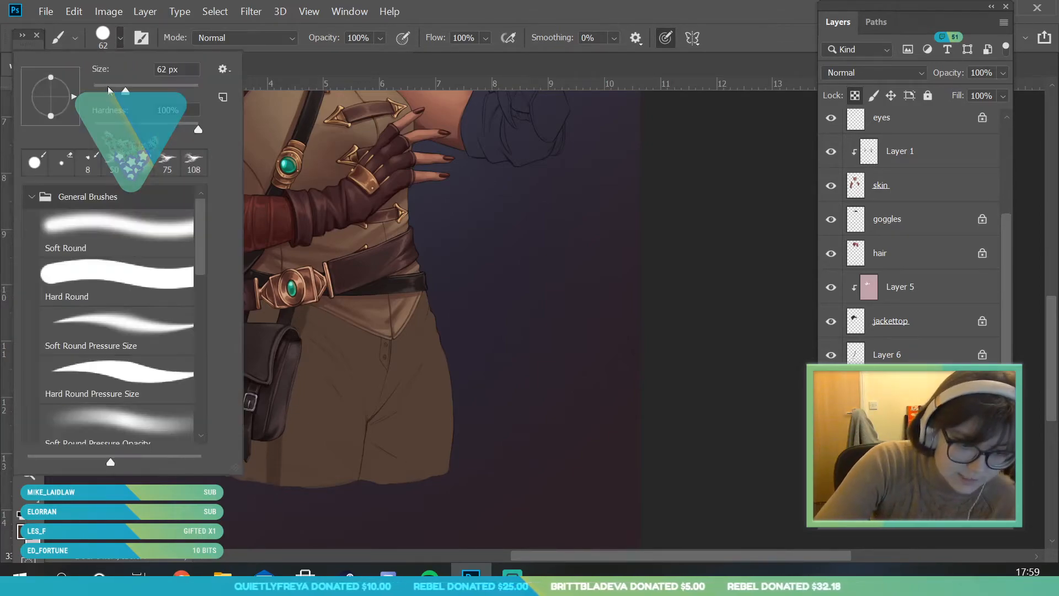
left_click(319, 255)
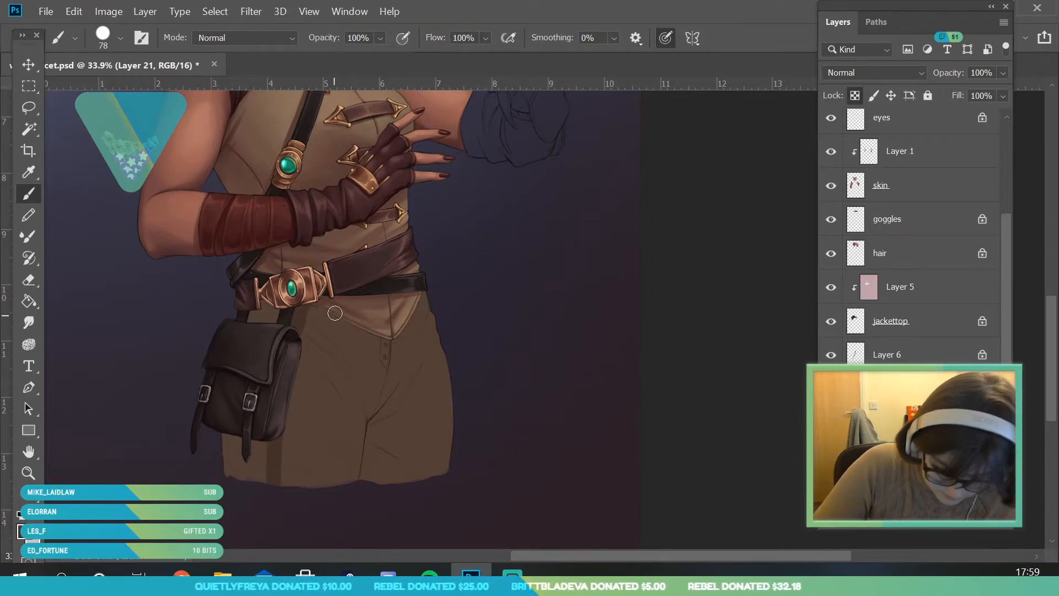
left_click_drag(315, 372, 301, 484)
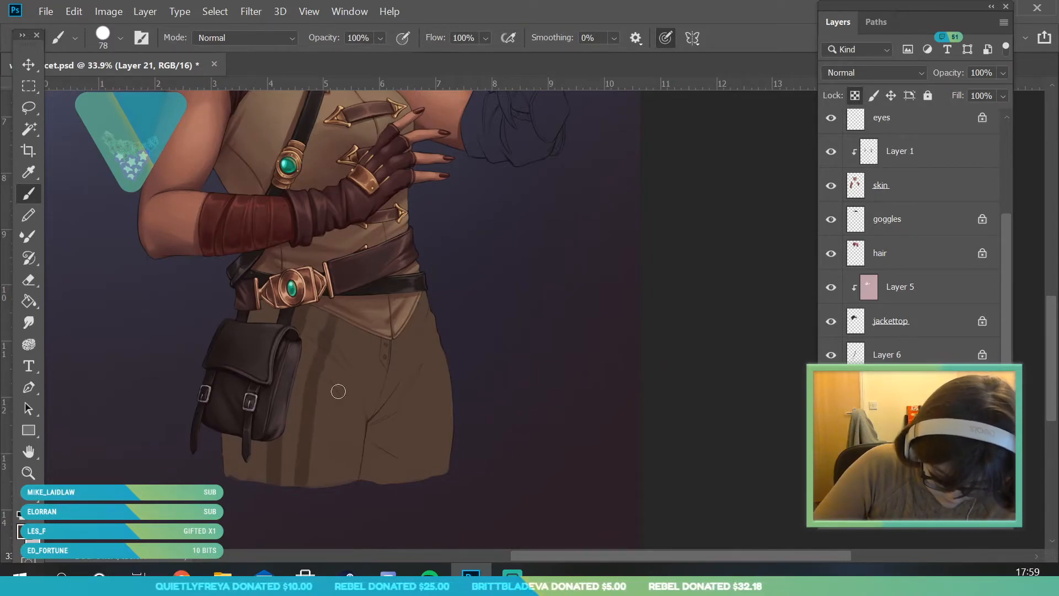
left_click_drag(341, 401, 335, 483)
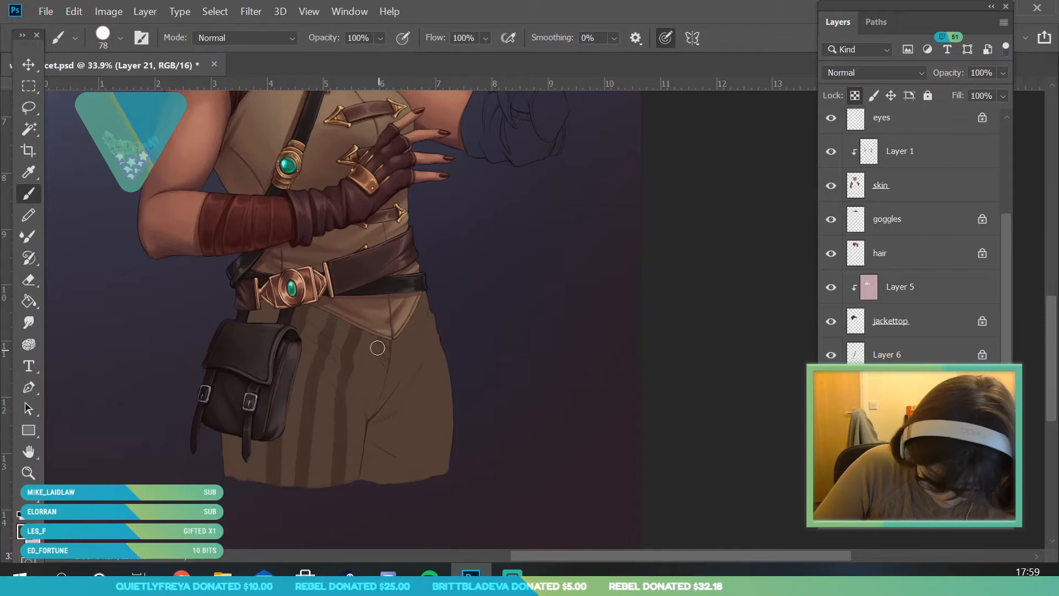
left_click_drag(377, 345, 358, 480)
left_click_drag(396, 326, 380, 411)
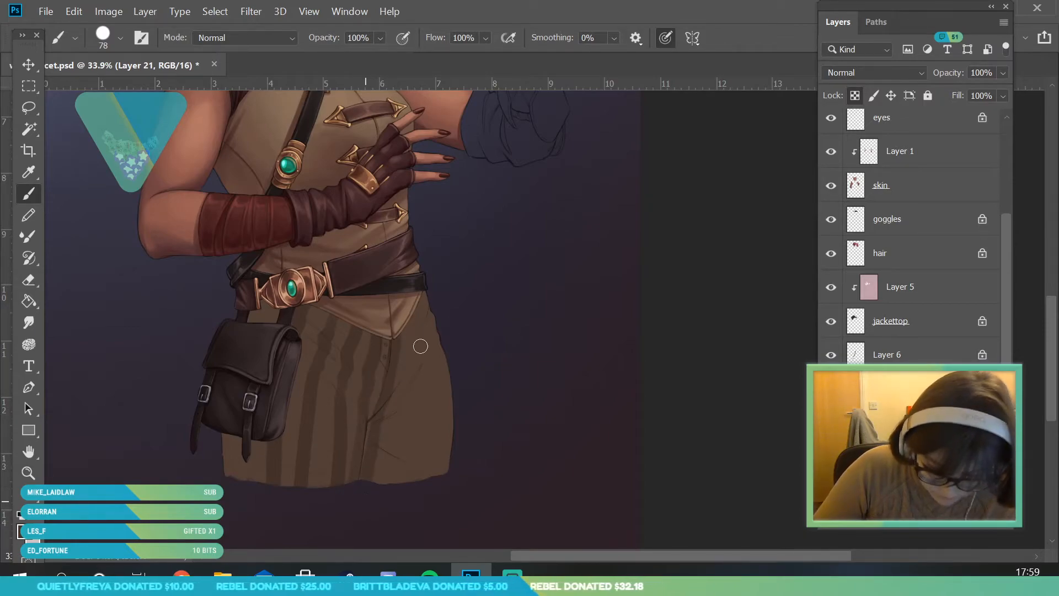
Step: Continue the dark stripes across the other leg to its outer edge and add one beneath the pouch
left_click_drag(397, 424, 393, 478)
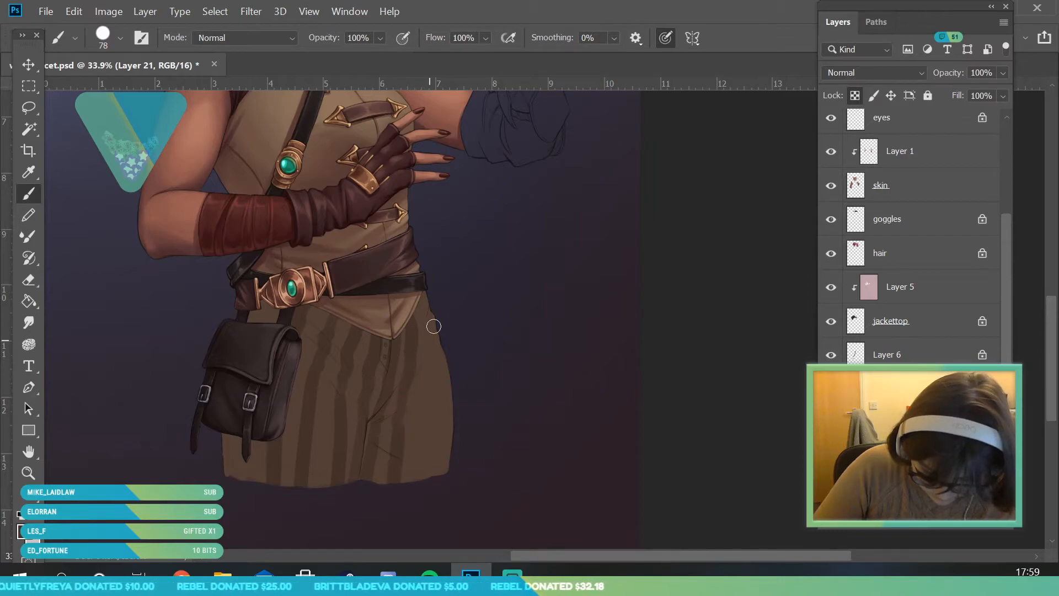
left_click_drag(420, 289, 428, 369)
left_click_drag(424, 420, 422, 521)
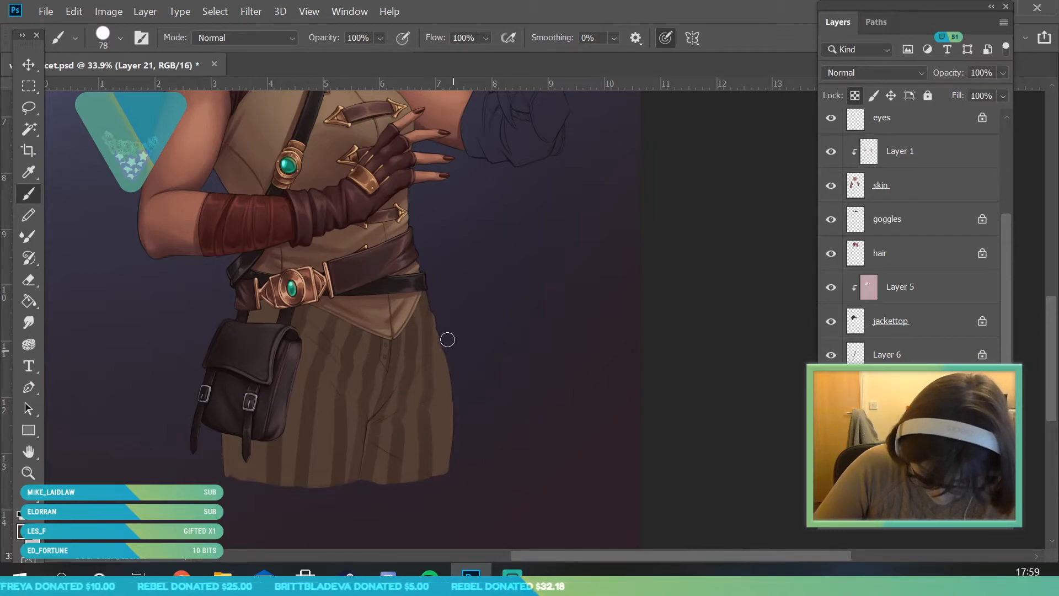
left_click_drag(447, 375, 448, 468)
left_click_drag(250, 499, 250, 408)
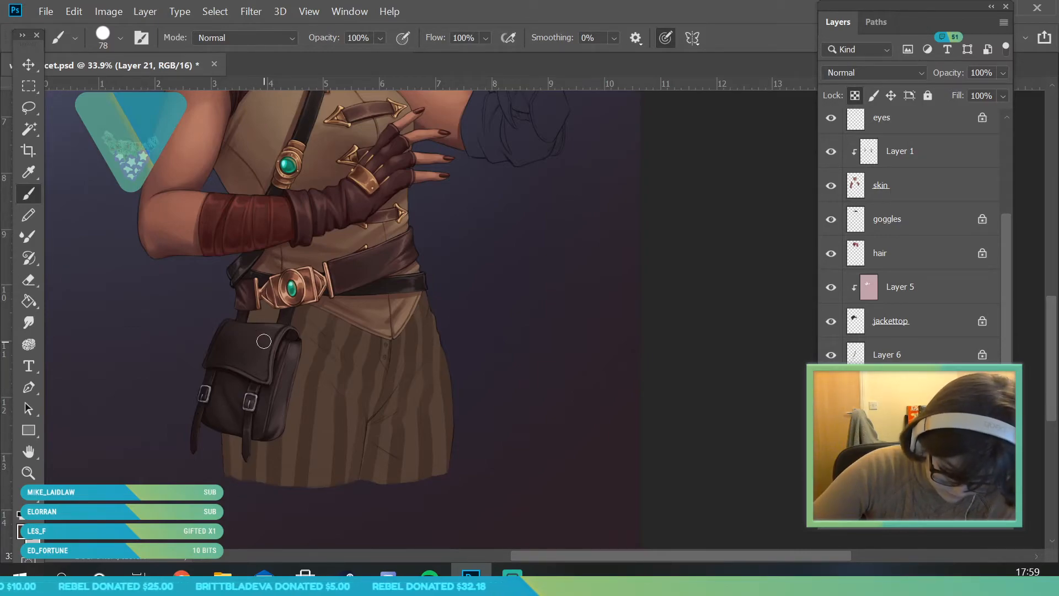
Step: Add a new layer clipped to the trousers and set its blend mode to Multiply
key("z")
left_click_drag(244, 381, 380, 528)
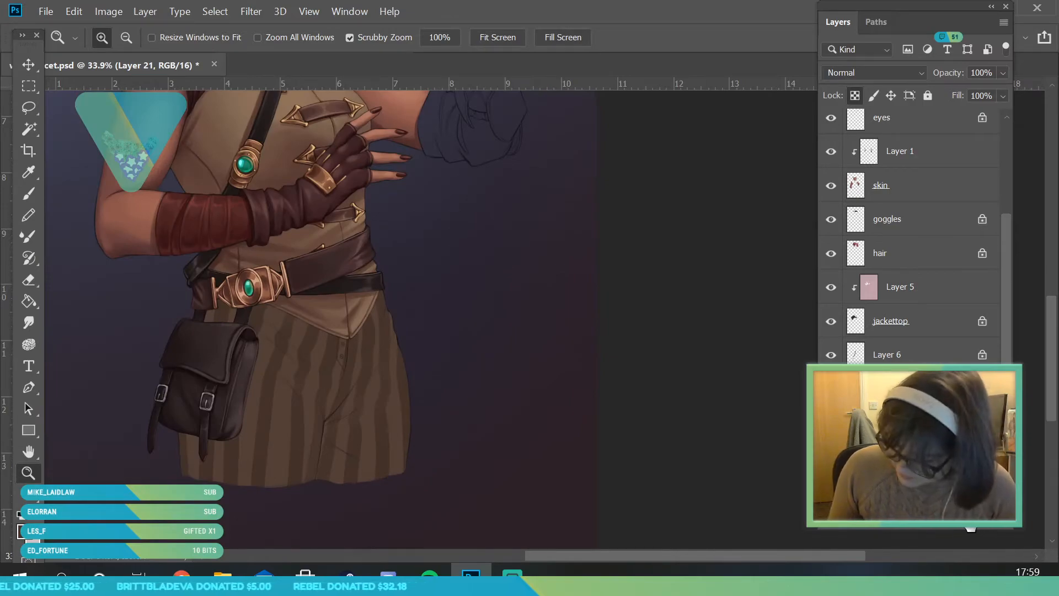
right_click(953, 389)
left_click(859, 349)
left_click(876, 73)
left_click(863, 139)
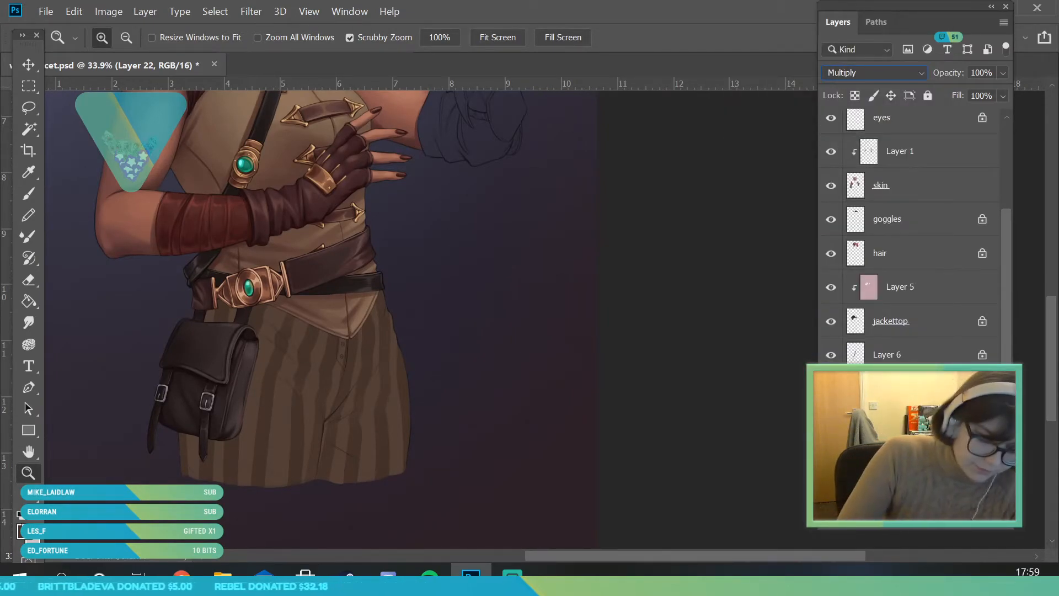
Step: Choose a muted pink foreground colour and fill the Multiply layer with the Paint Bucket to shade the trousers
left_click(25, 532)
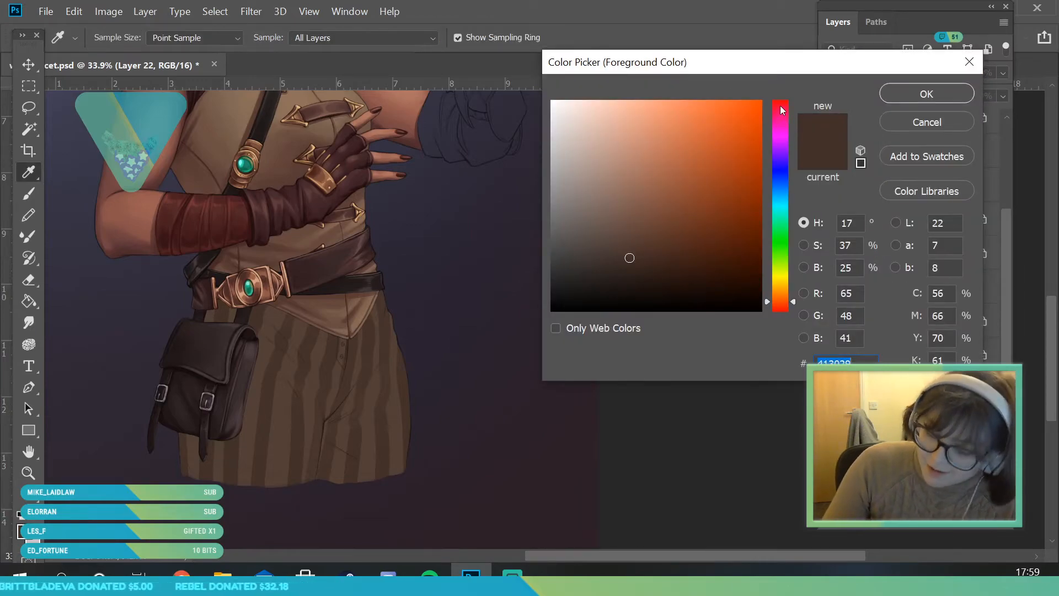
mouse_move(785, 104)
left_mouse_down()
mouse_move(783, 115)
mouse_move(793, 112)
left_mouse_up()
left_click(583, 153)
left_click(911, 97)
left_click(30, 302)
left_click(413, 415)
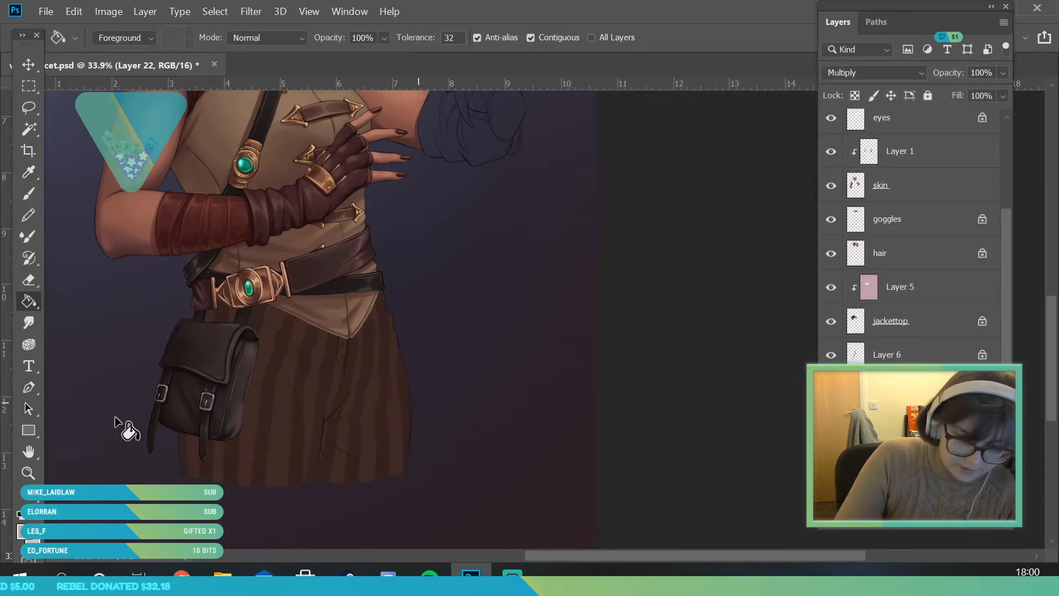
Step: Paint light areas in white on the Multiply layer over the hips and upper thighs with the brush at 161 px
left_click(29, 473)
left_click_drag(260, 328, 197, 478)
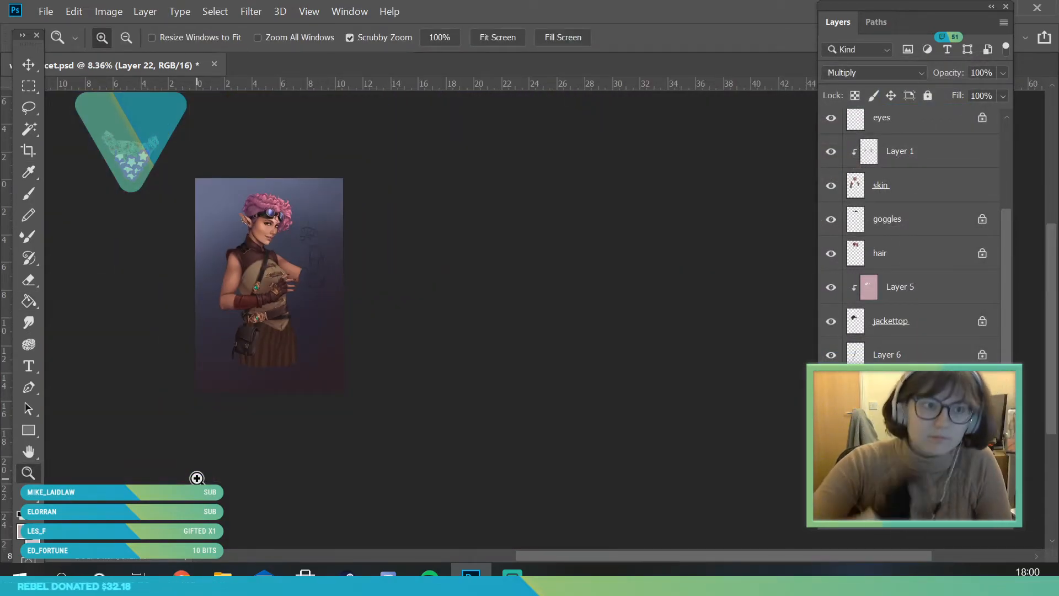
left_click_drag(272, 333, 321, 398)
left_click_drag(253, 251, 224, 231)
left_click(23, 531)
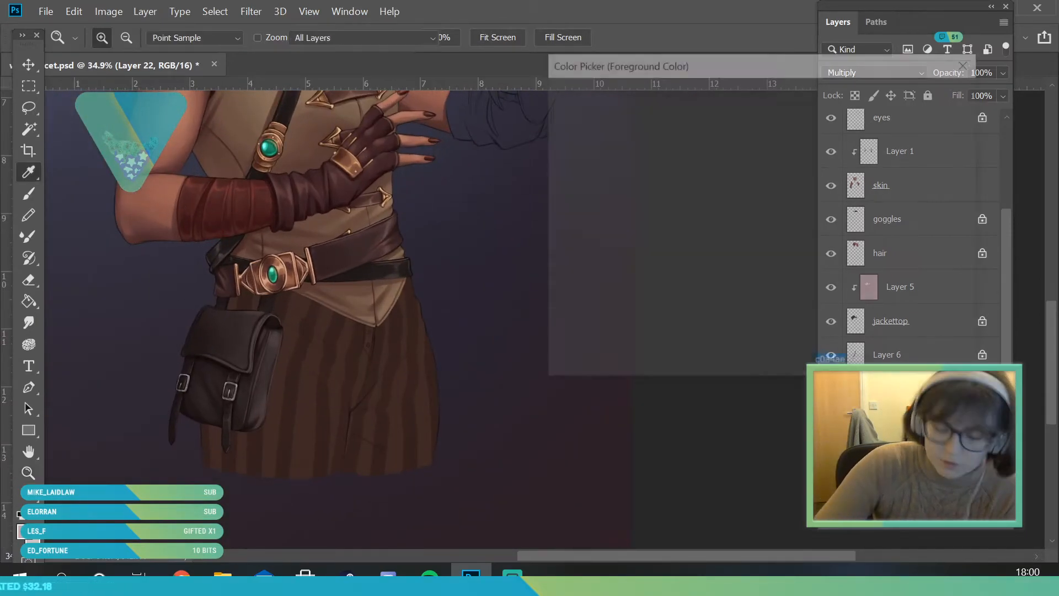
left_click(554, 103)
left_click(926, 94)
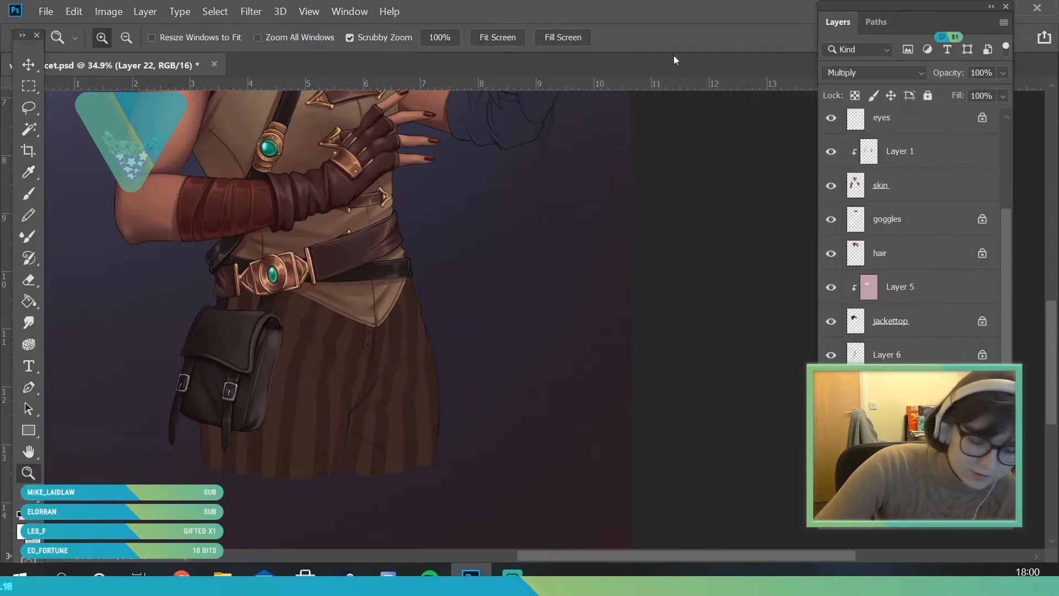
left_click(31, 191)
left_click(107, 42)
left_click(163, 95)
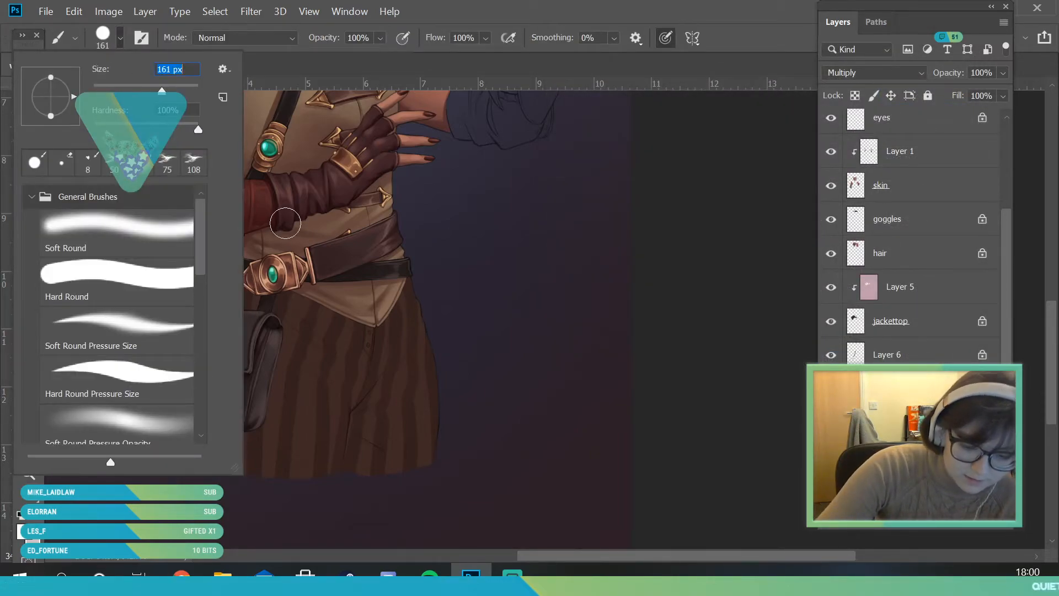
left_click(286, 223)
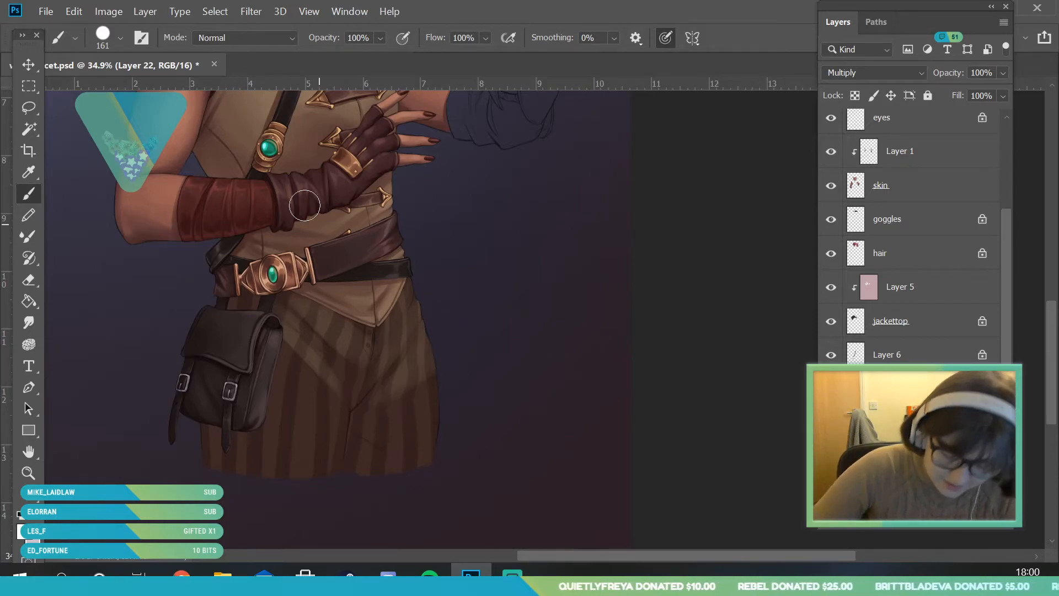
Step: Lighten the broad thigh areas on the Multiply layer with the brush at 338 px, leaving shadows around the crotch and folds
left_click(121, 38)
left_click(181, 94)
left_click(497, 395)
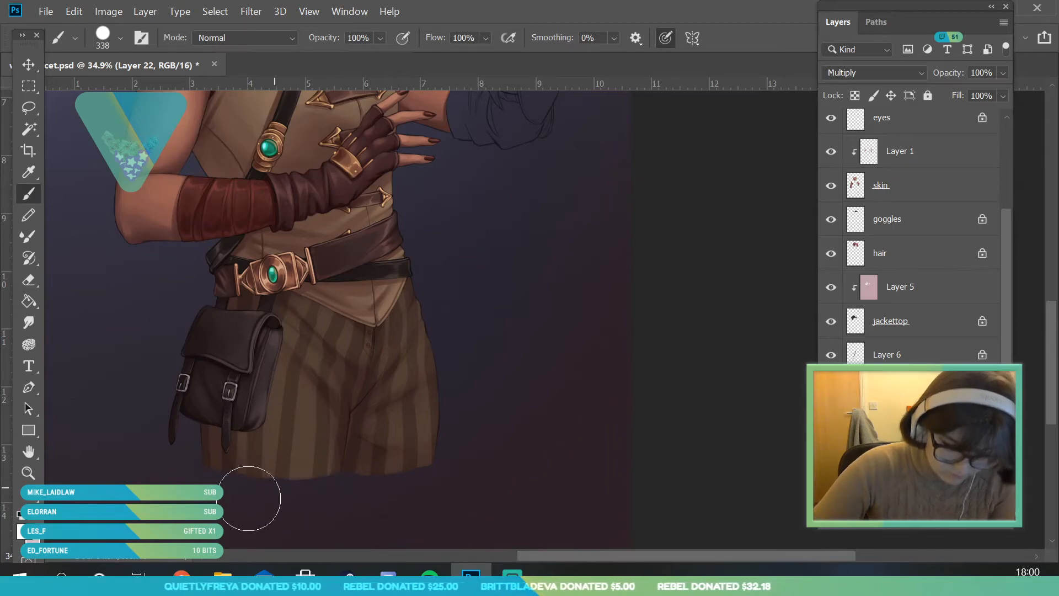
Step: Set the Eyedropper to sample the current layer, pick a shadow tone near the crotch and refine the trouser folds at 124 px
left_click(28, 473)
left_click_drag(287, 328, 327, 506)
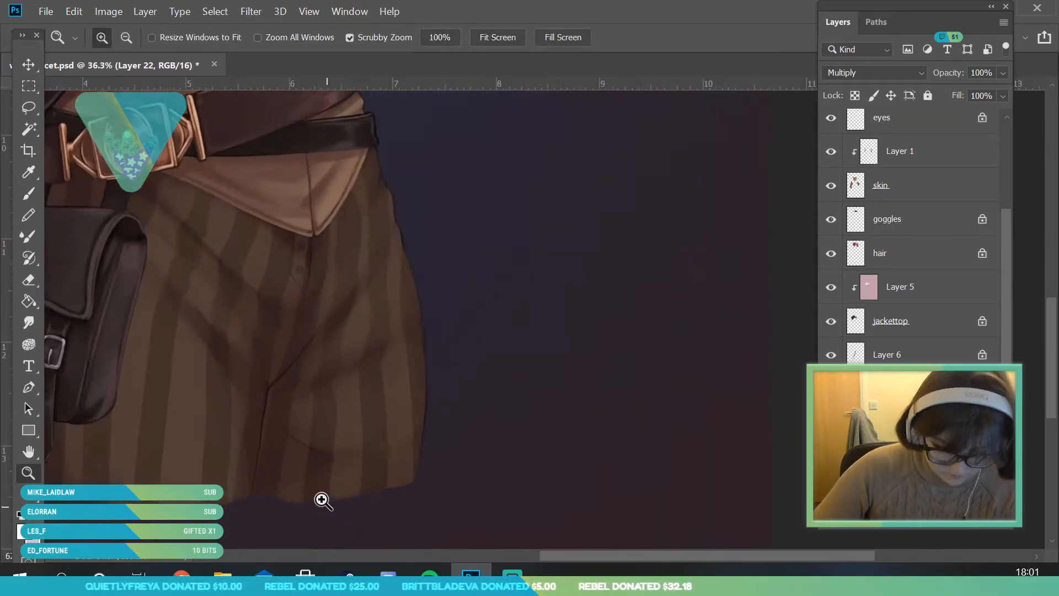
key("i")
left_click(343, 38)
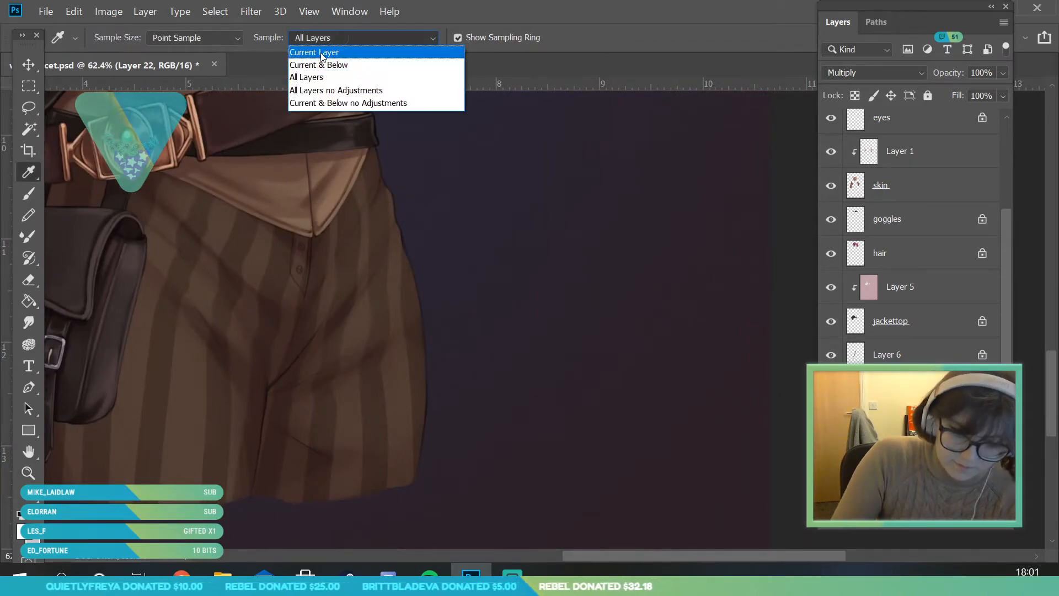
left_click(320, 48)
left_click_drag(244, 399, 249, 404)
key("b")
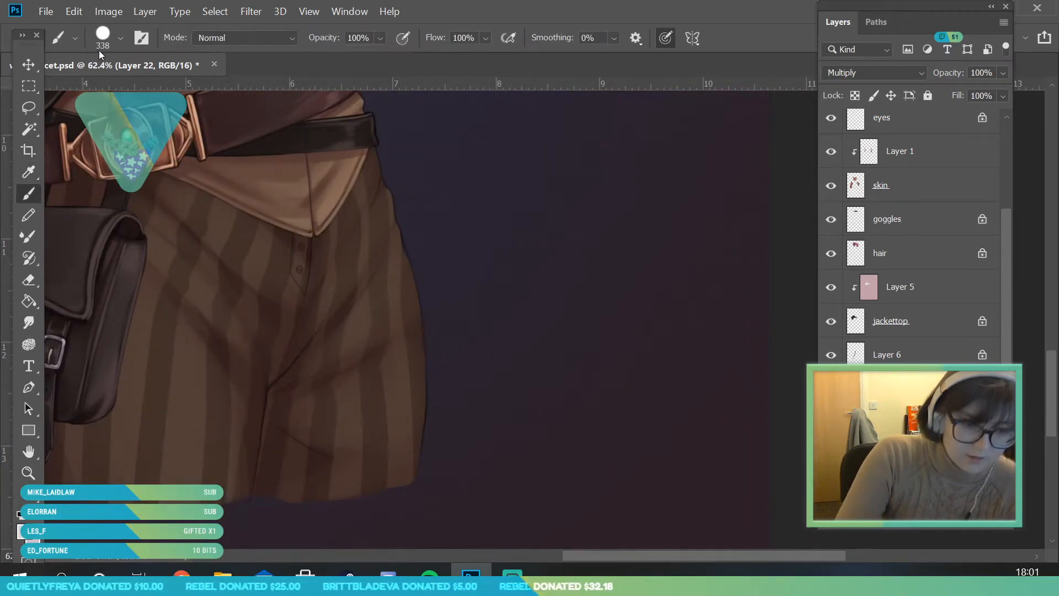
left_click(103, 38)
left_click(495, 219)
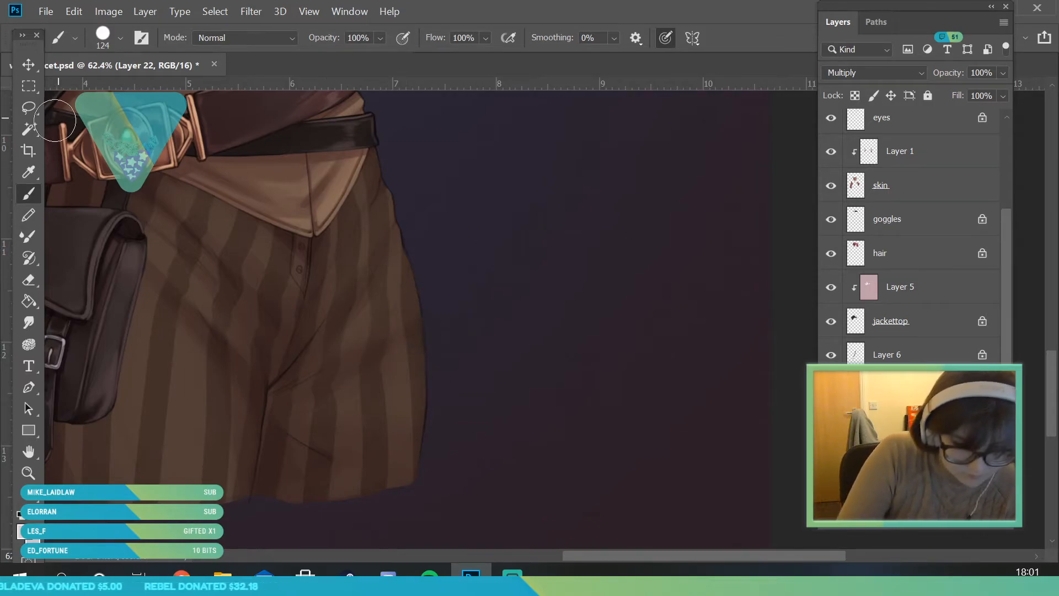
Step: Resample tones from the trouser shading and blend the folds around the crotch and front thigh on the Multiply layer at 124 px
key("i")
key("b")
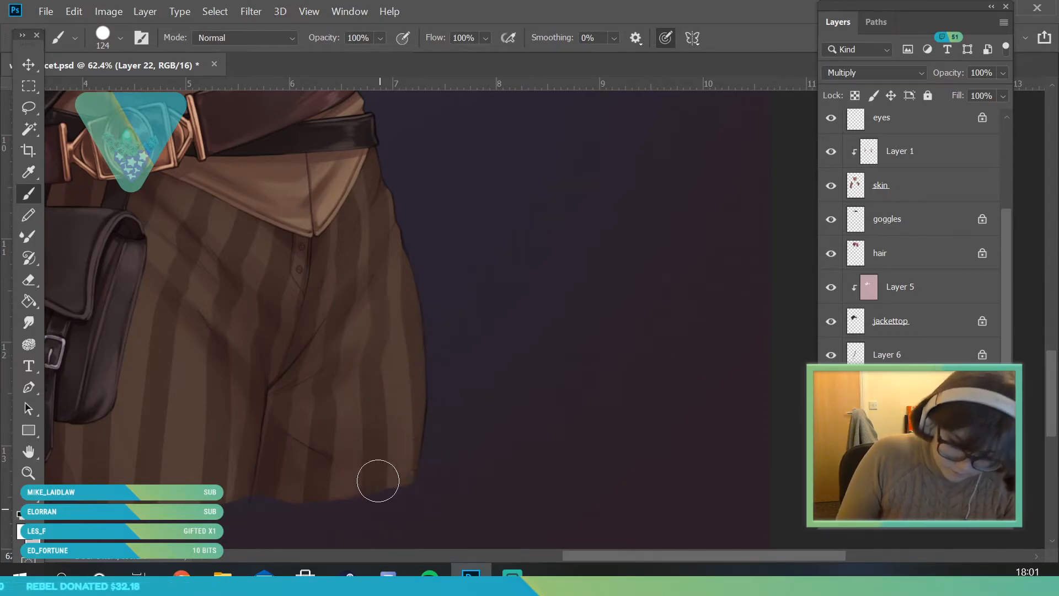
key("i")
left_click(357, 345)
key("b")
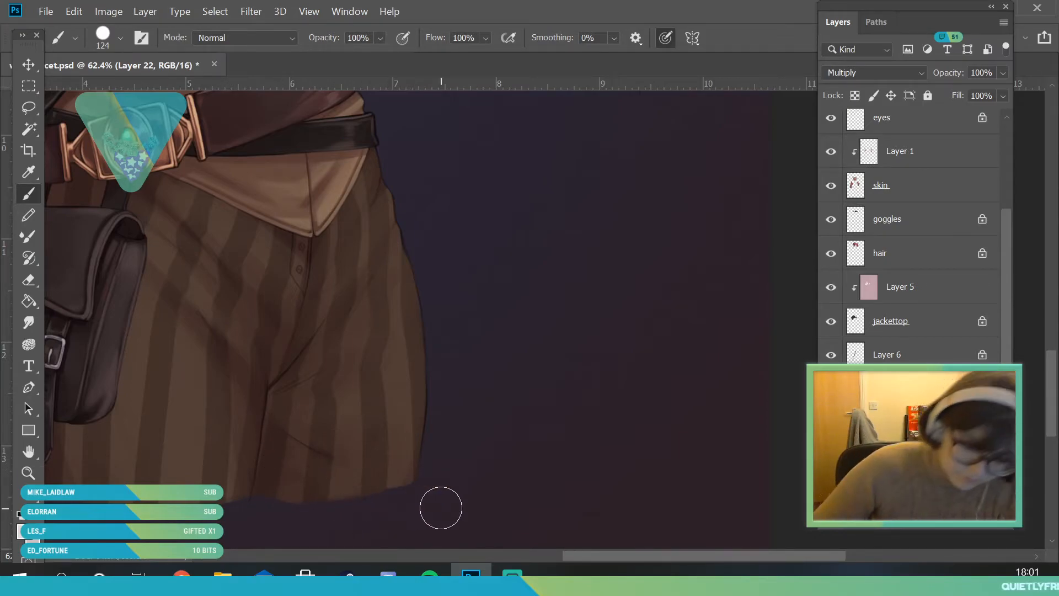
key("i")
left_click(269, 378)
left_click(31, 195)
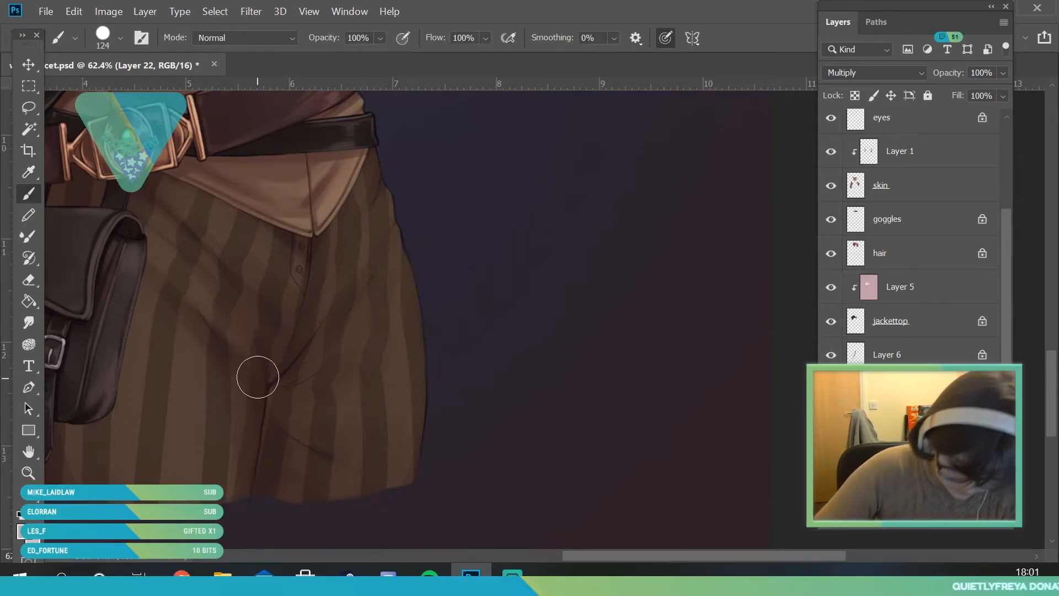
Step: Reduce the brush to 62 px and paint finer creases fanning from the crotch across the thigh farther from the pouch
left_click(115, 42)
left_click(128, 91)
left_click(483, 256)
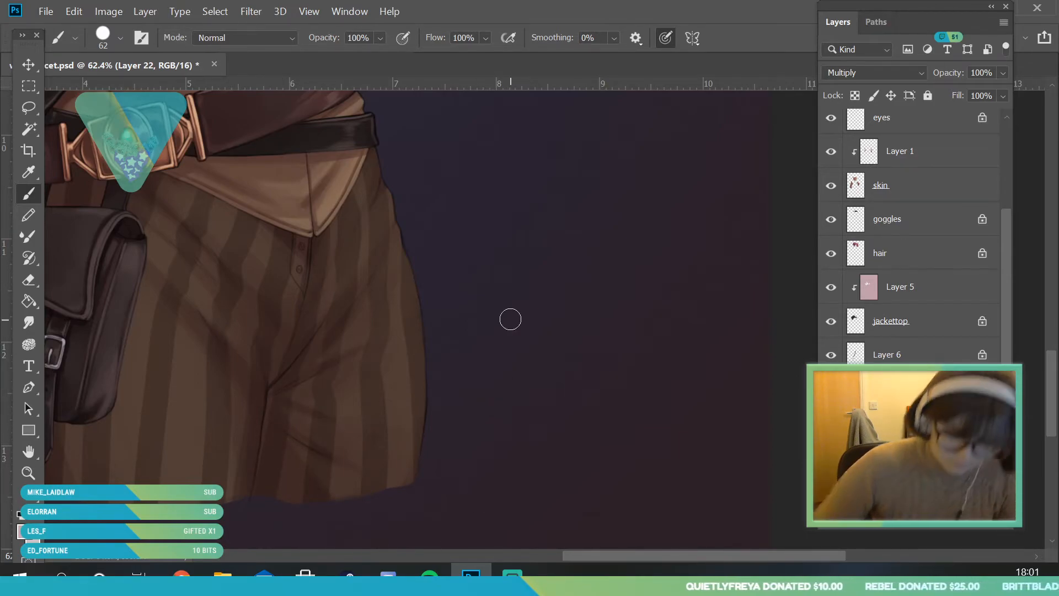
Step: Add diagonal fold shadows on both thighs and beneath the pouch on the Multiply layer with the 62 px brush
left_click(28, 473)
left_click_drag(291, 355, 221, 356)
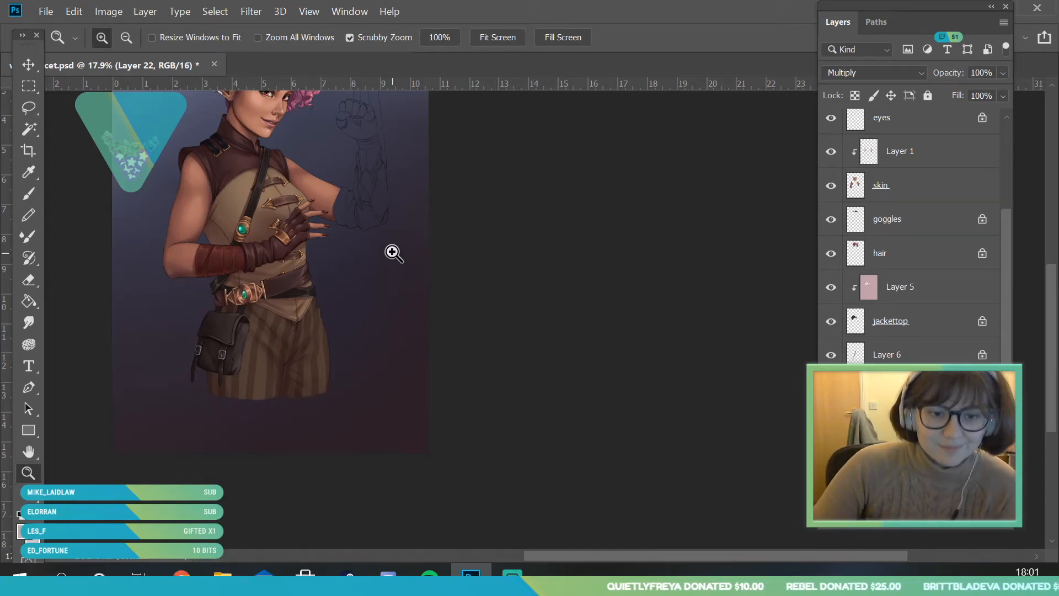
left_click_drag(392, 251, 387, 265)
left_click_drag(301, 202, 321, 236)
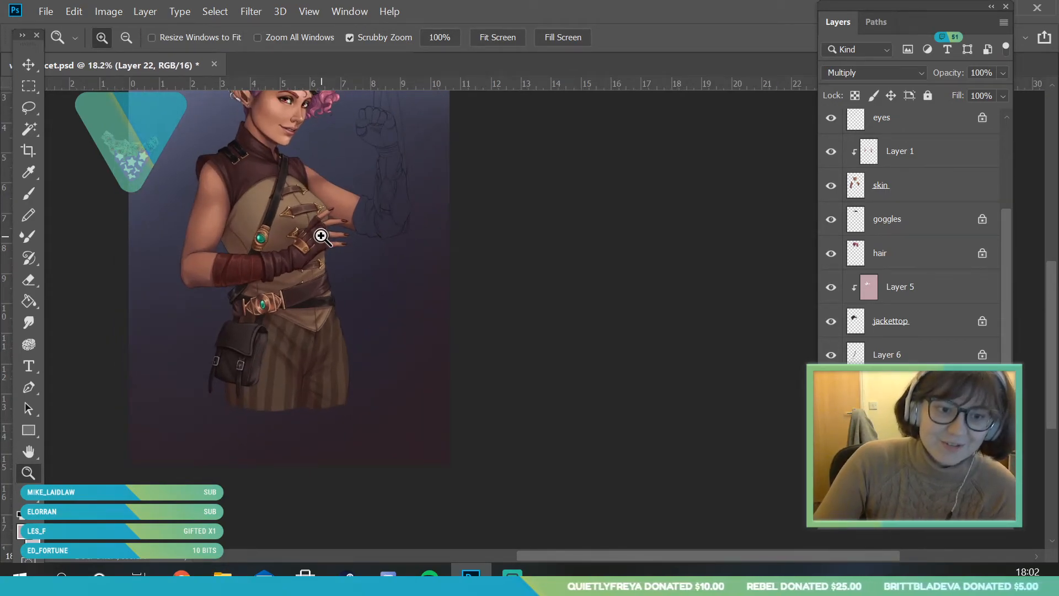
left_click_drag(350, 334, 260, 389)
left_click(31, 192)
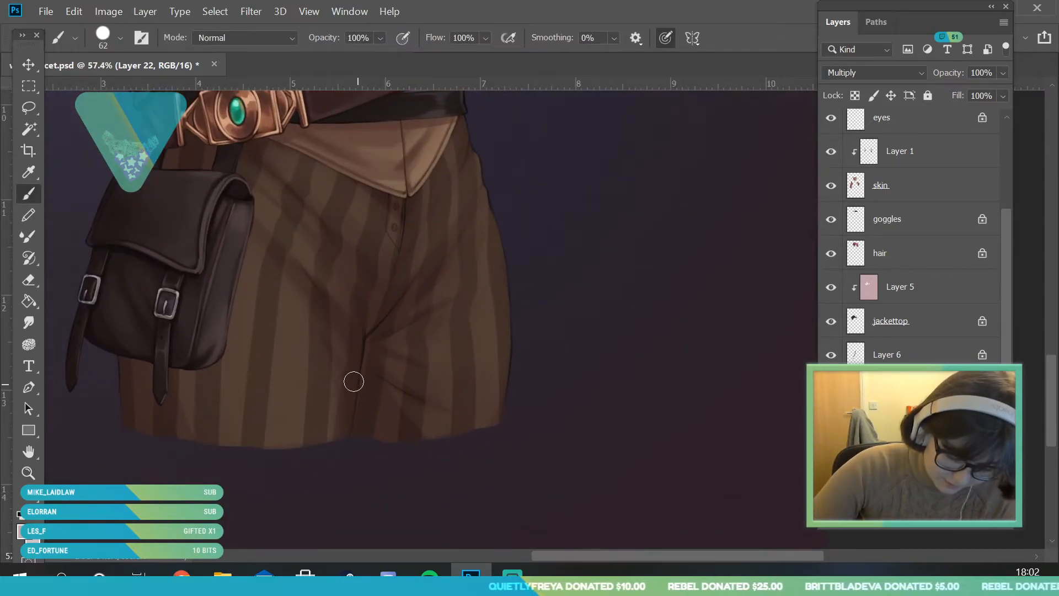
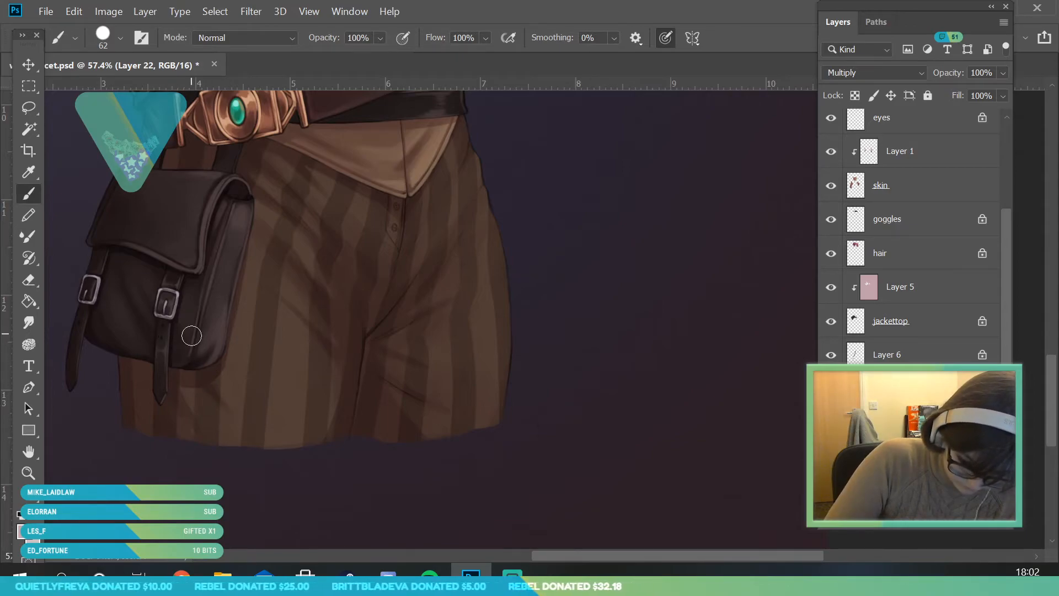
Step: Choose a muted mauve foreground colour and strengthen the hip and thigh fold shadows with the 62 px brush
left_click(28, 473)
left_click_drag(234, 457, 322, 340)
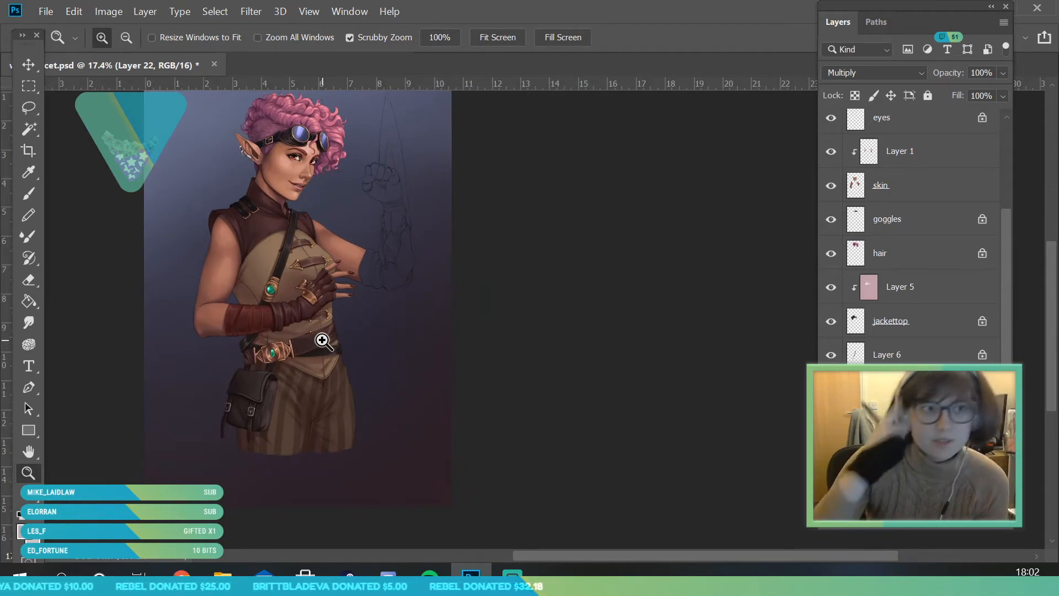
left_click_drag(342, 402, 315, 521)
left_click(24, 531)
left_click_drag(590, 170, 591, 176)
left_click(932, 93)
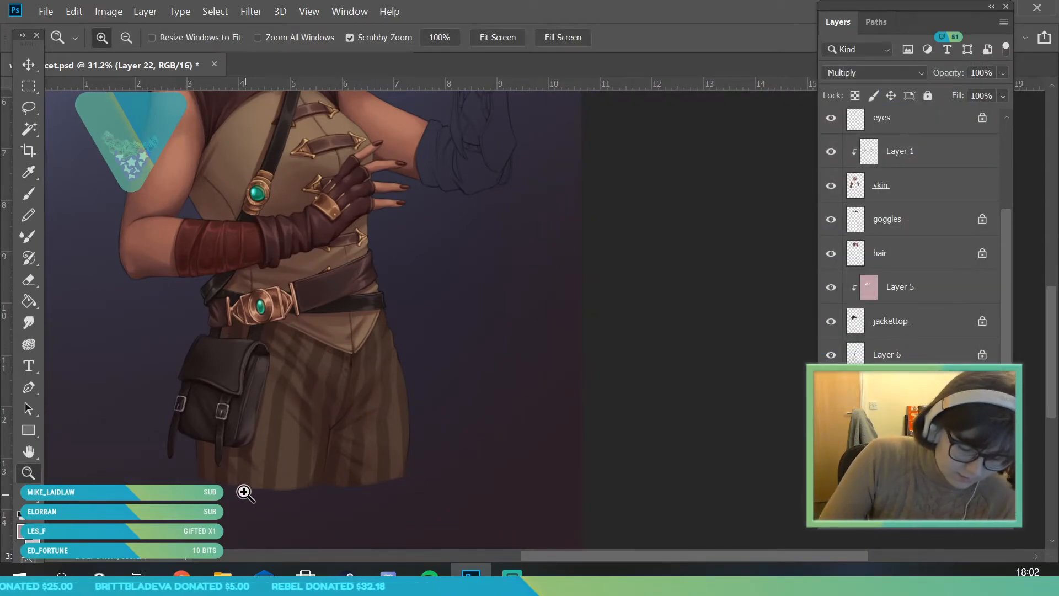
left_click_drag(244, 491, 281, 491)
key("b")
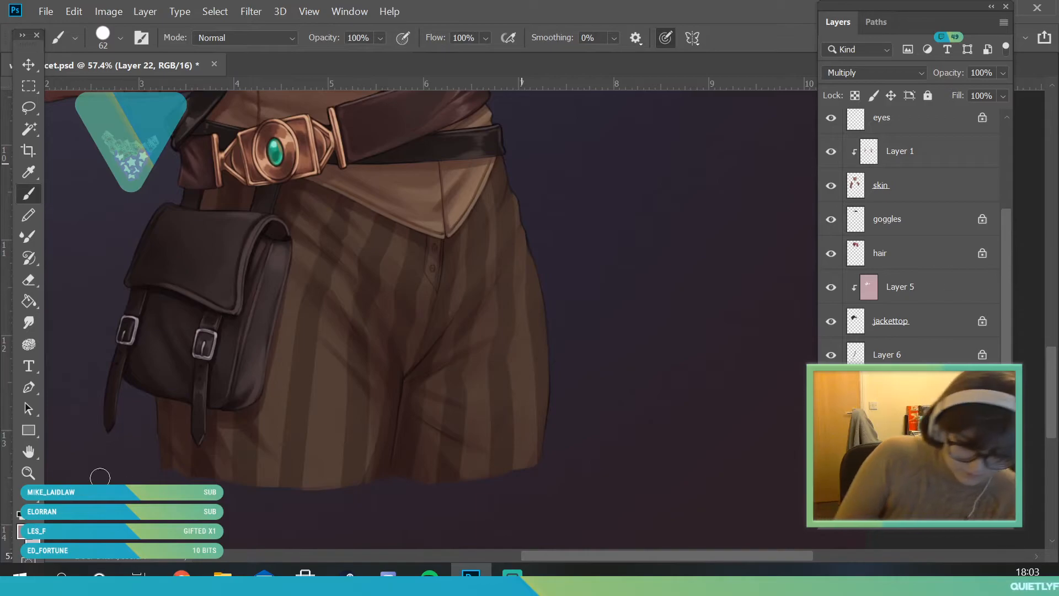
Step: Switch to Layer 21, sample a dark tone beside the inner leg seam and define the seam line with a 21 px brush
left_click(28, 473)
left_click_drag(241, 377, 165, 397)
mouse_move(295, 338)
left_mouse_down()
mouse_move(310, 396)
mouse_move(331, 403)
left_mouse_up()
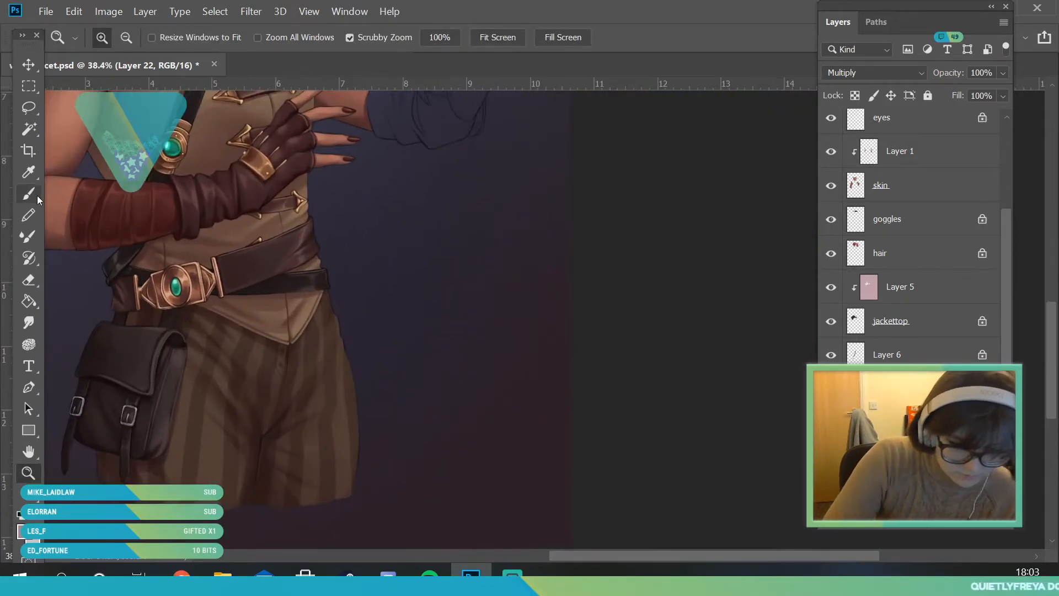
left_click(29, 194)
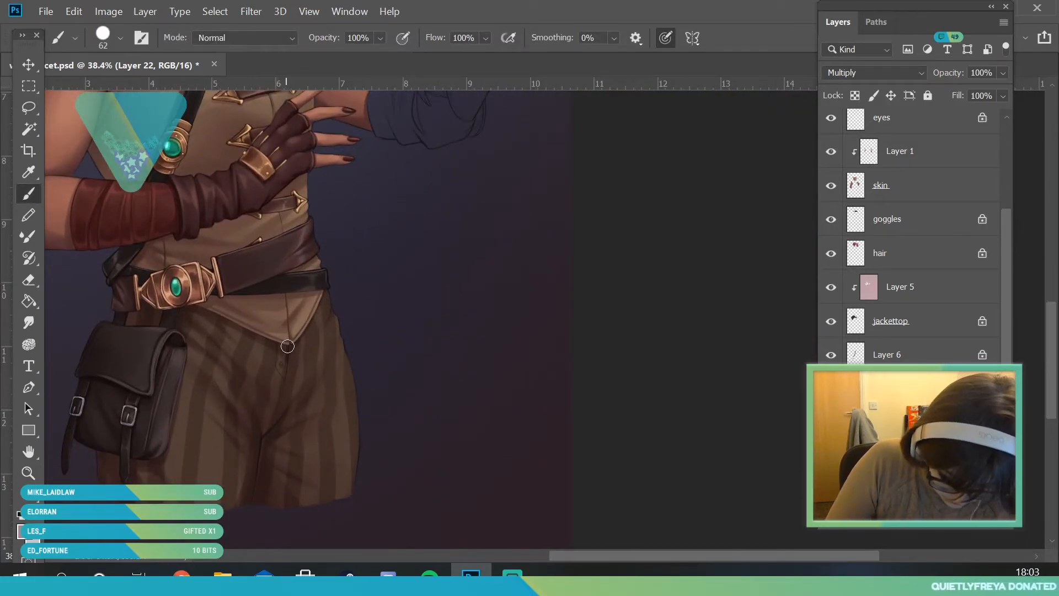
key("z")
left_click_drag(290, 354, 297, 478)
key("alt+[")
left_click(28, 171)
left_click(204, 413)
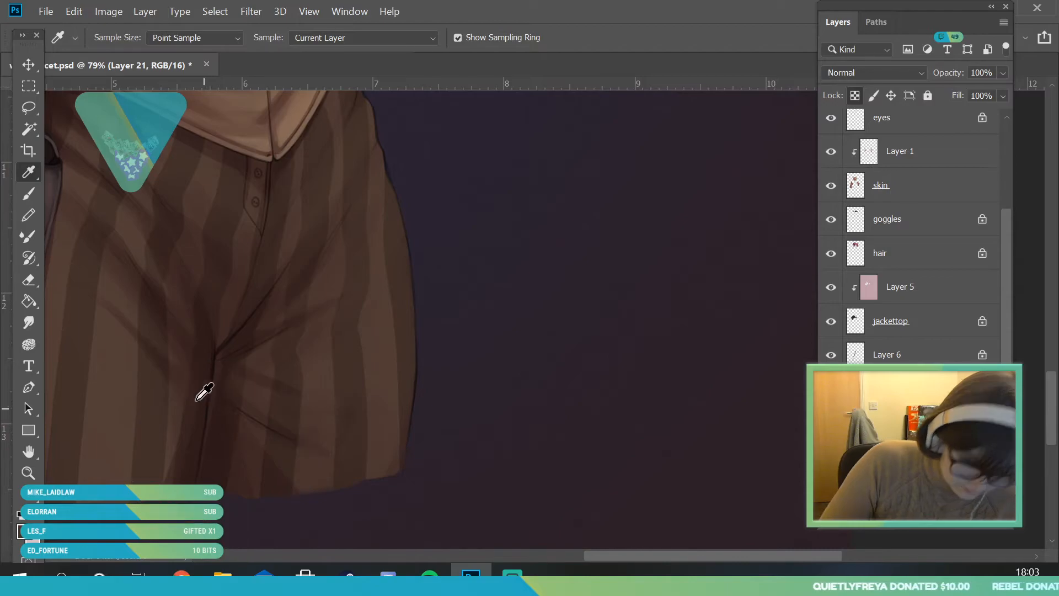
left_click(29, 193)
left_click(120, 37)
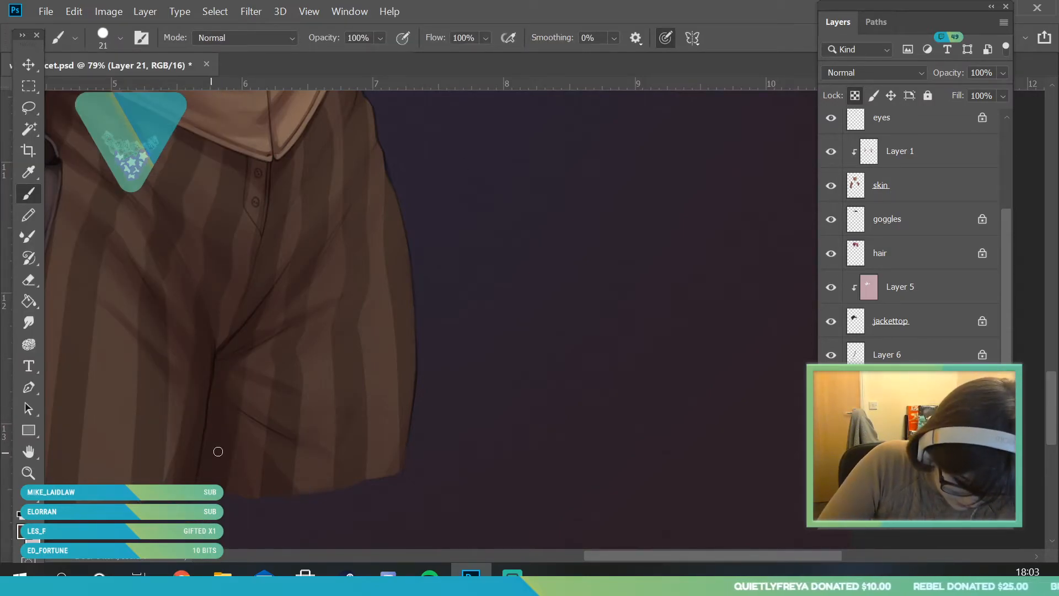
Step: Return to Layer 22, sample a light thigh tone and paint a thin highlight along the inner leg edge at 21 px
key("alt+]")
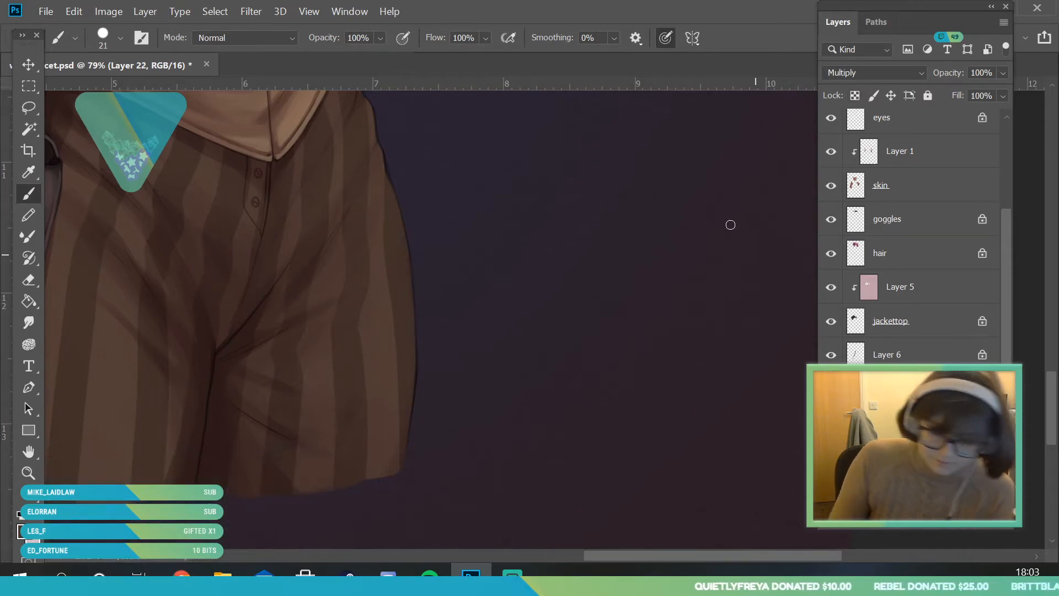
left_click(28, 172)
left_click(160, 407)
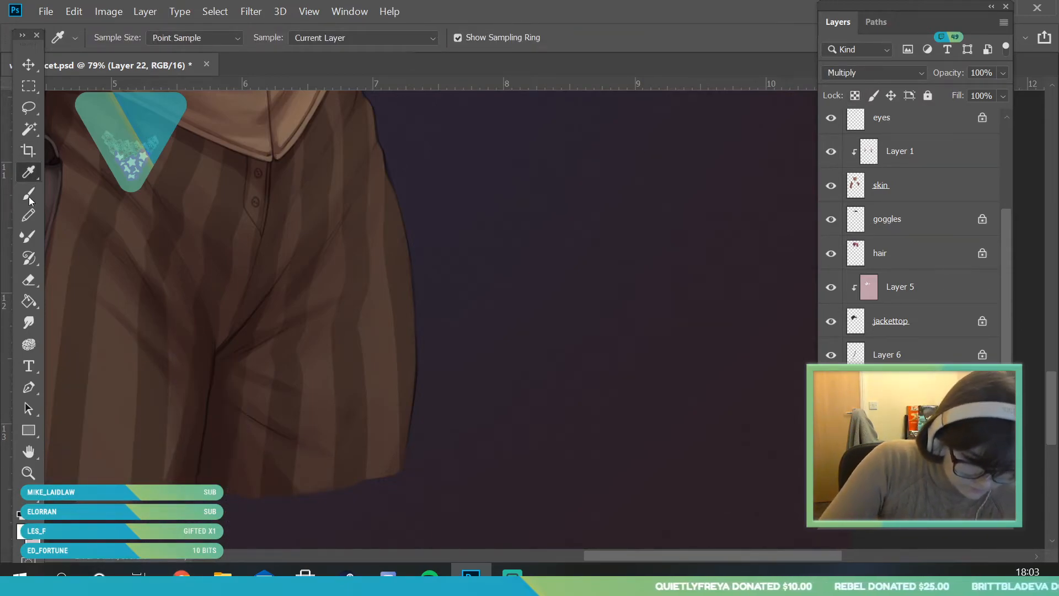
key("b")
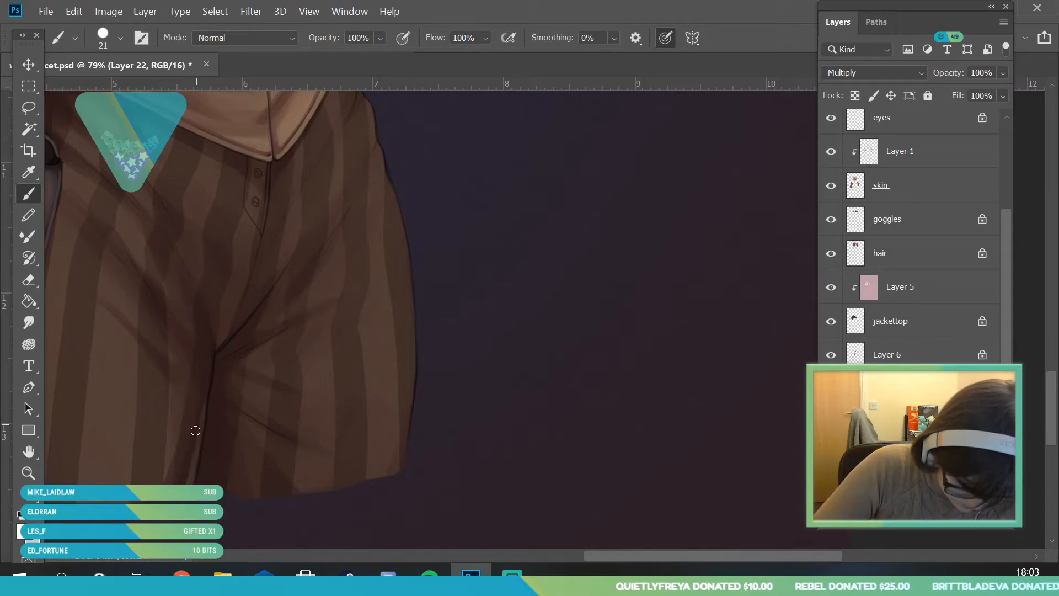
Step: Examine the trouser shading against the whole figure at several magnifications
left_click(28, 473)
left_click_drag(256, 356, 108, 356)
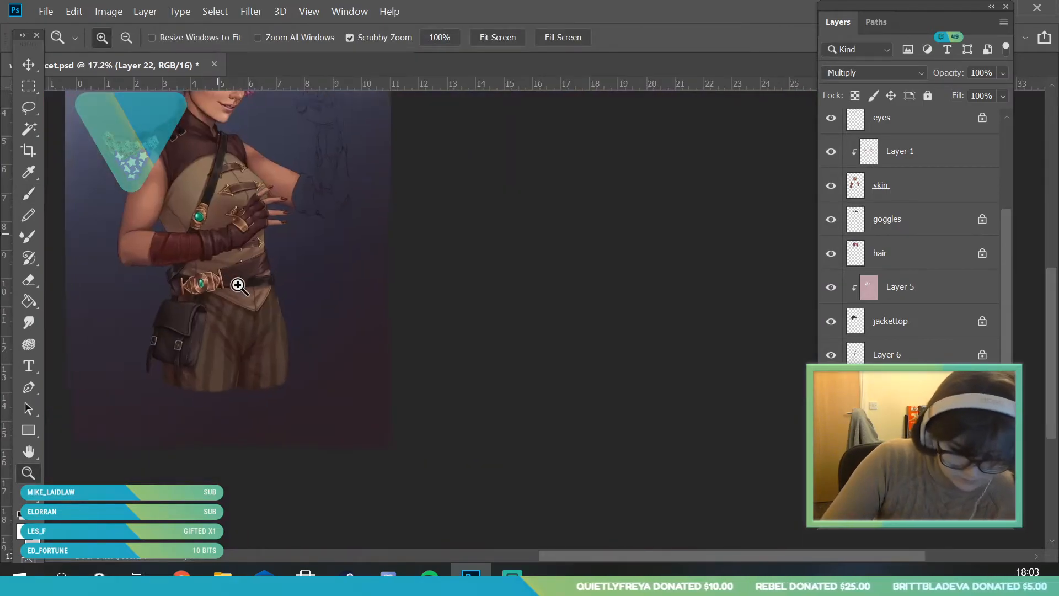
left_click_drag(235, 277, 270, 298)
left_click_drag(281, 386, 297, 440)
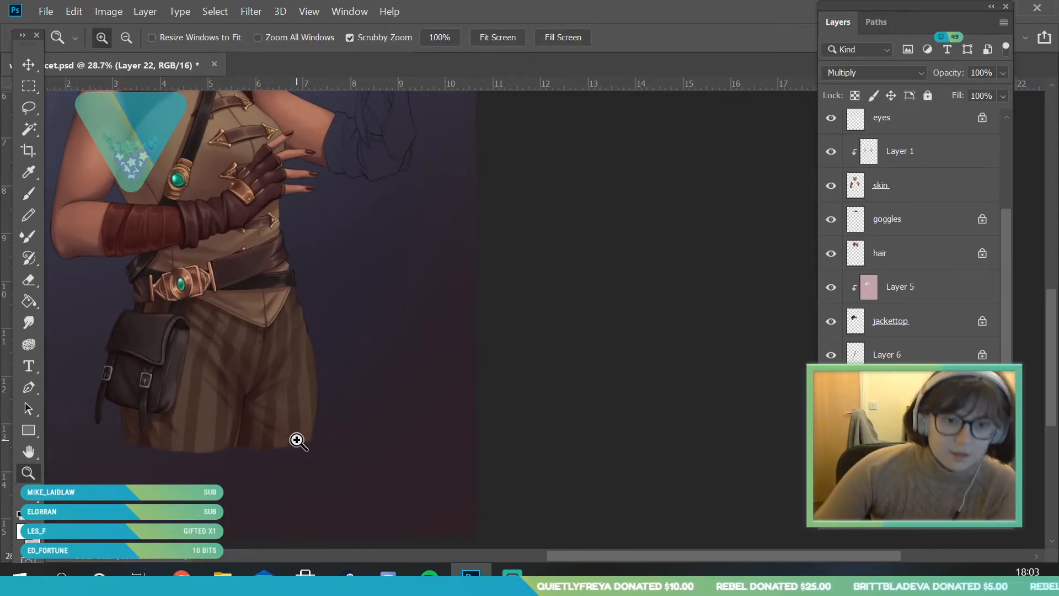
left_click_drag(322, 339, 292, 359)
left_click_drag(251, 323, 269, 368)
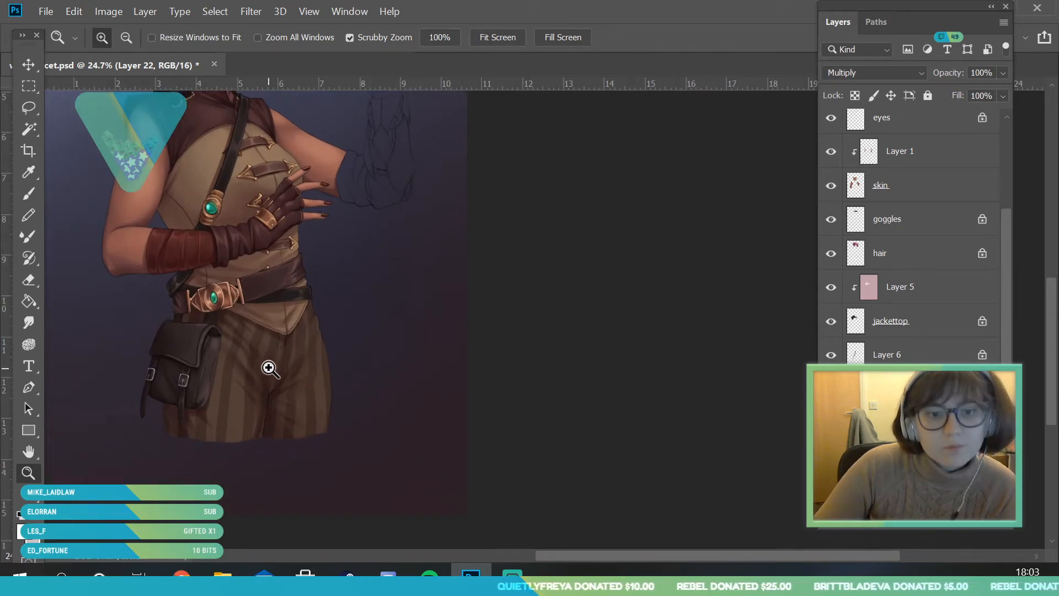
left_click_drag(333, 267, 318, 448)
left_click(397, 299)
Step: Refine the hip and crotch folds on the Multiply layer, enlarging the brush from 21 to 81 px
left_click_drag(292, 357, 315, 420)
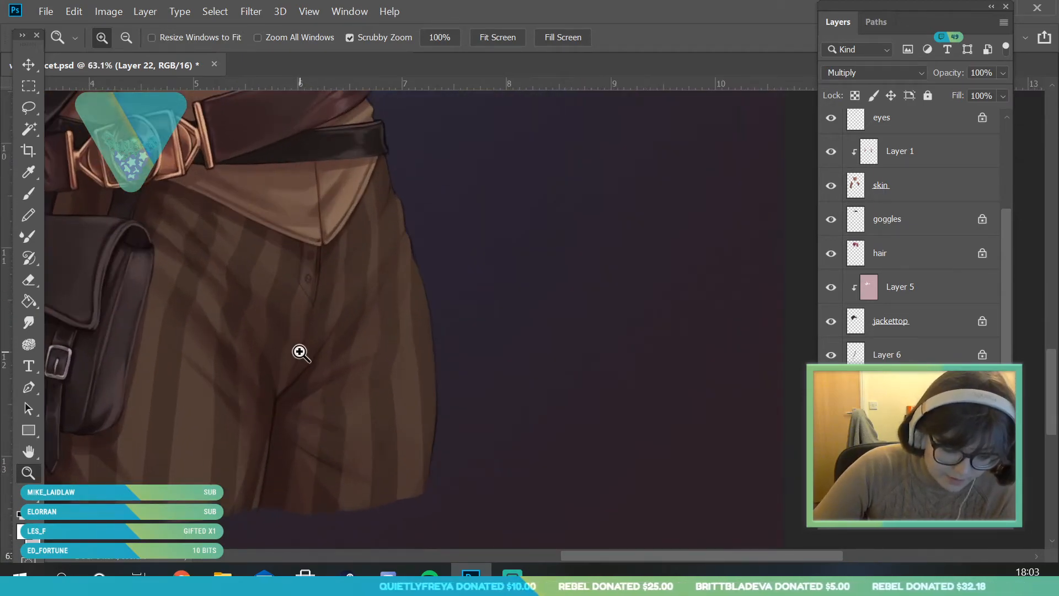
left_click_drag(290, 356, 297, 370)
left_click(28, 171)
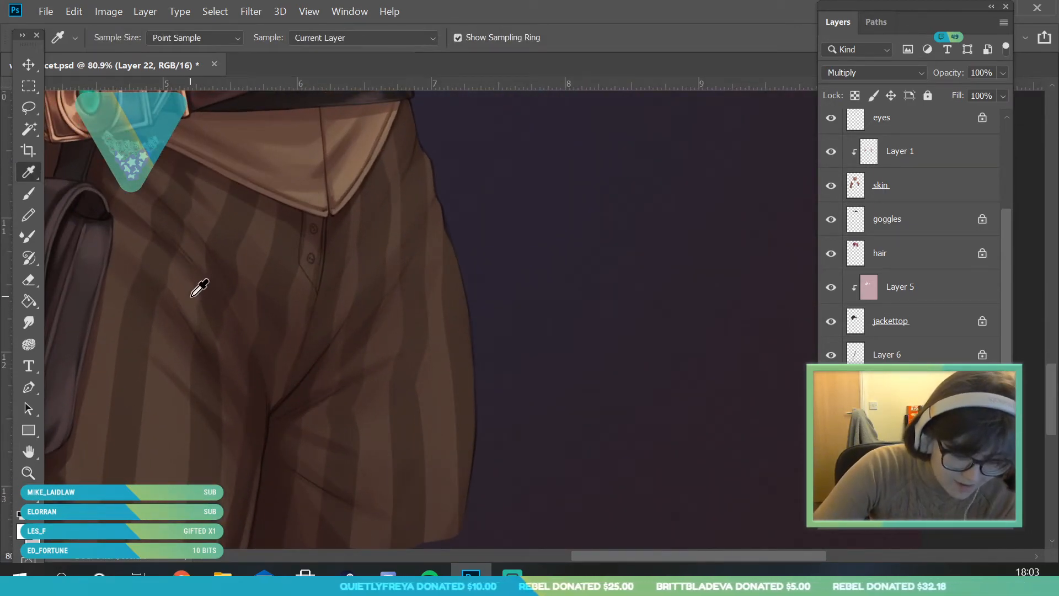
left_click(29, 193)
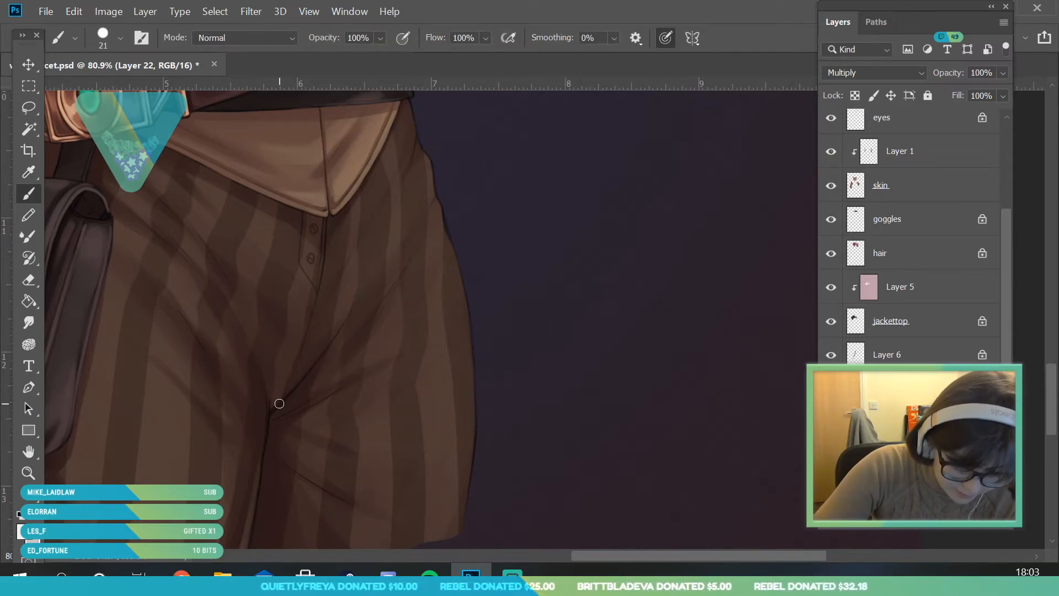
left_click(119, 39)
left_click(137, 92)
left_click(302, 280)
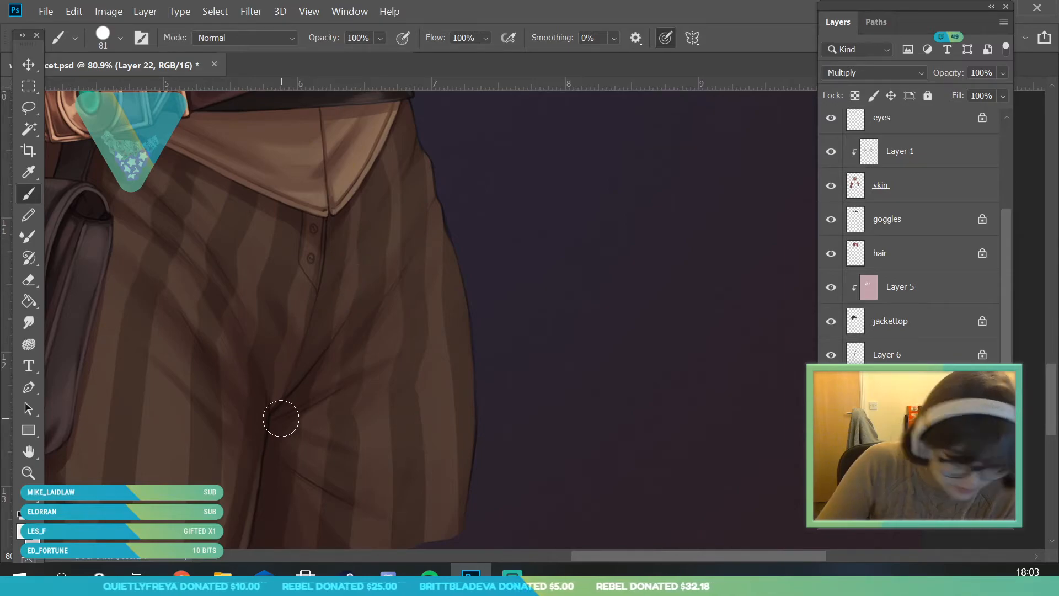
Step: Sample a shadow tone beneath the pouch and shade the trousers around it with the 81 px brush
left_click(28, 472)
left_click_drag(292, 301, 277, 274)
key("i")
left_click(149, 435)
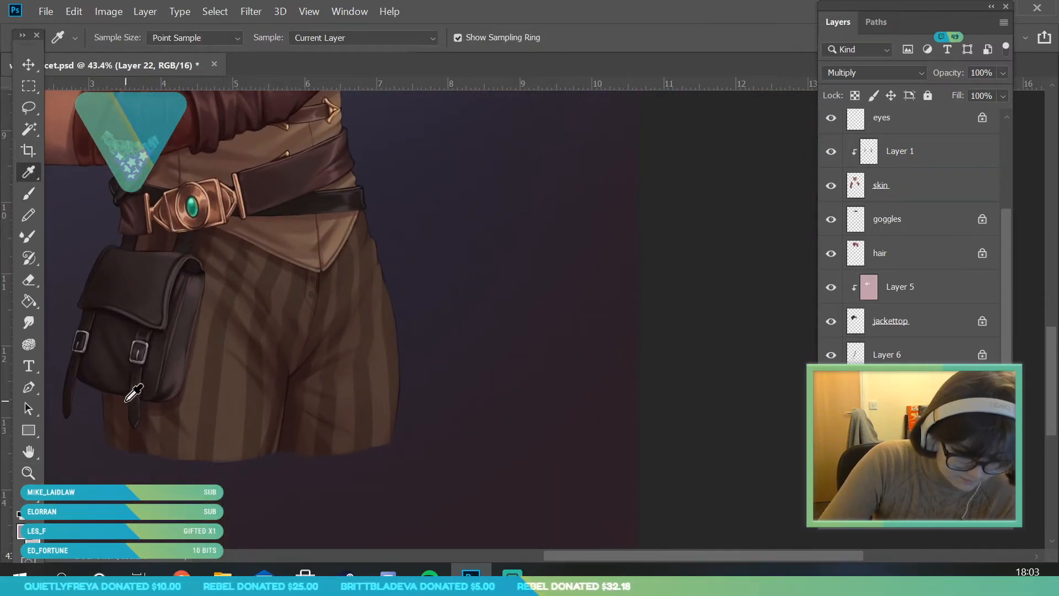
key("b")
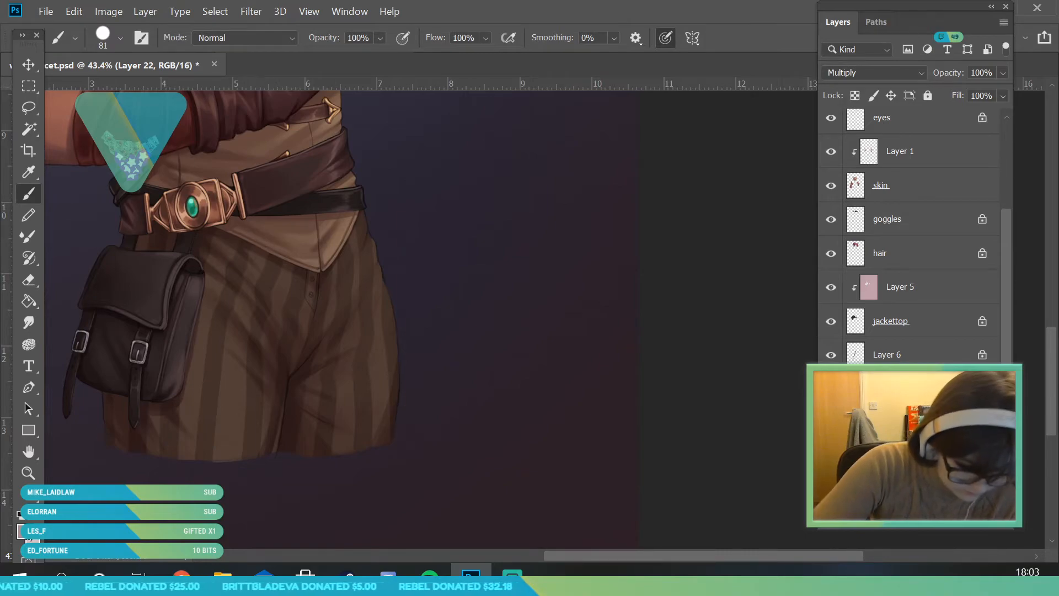
Step: Set the foreground colour to dark mauve #7e5e6a and deepen the shadows between the legs and along the folds at 81 px
left_click(27, 537)
left_click(604, 207)
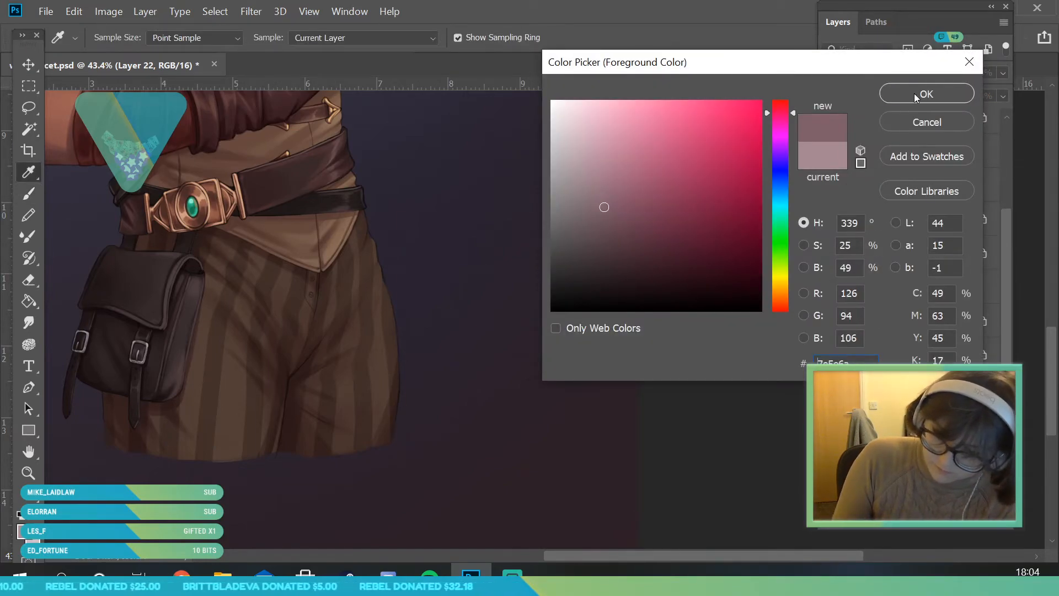
left_click(914, 93)
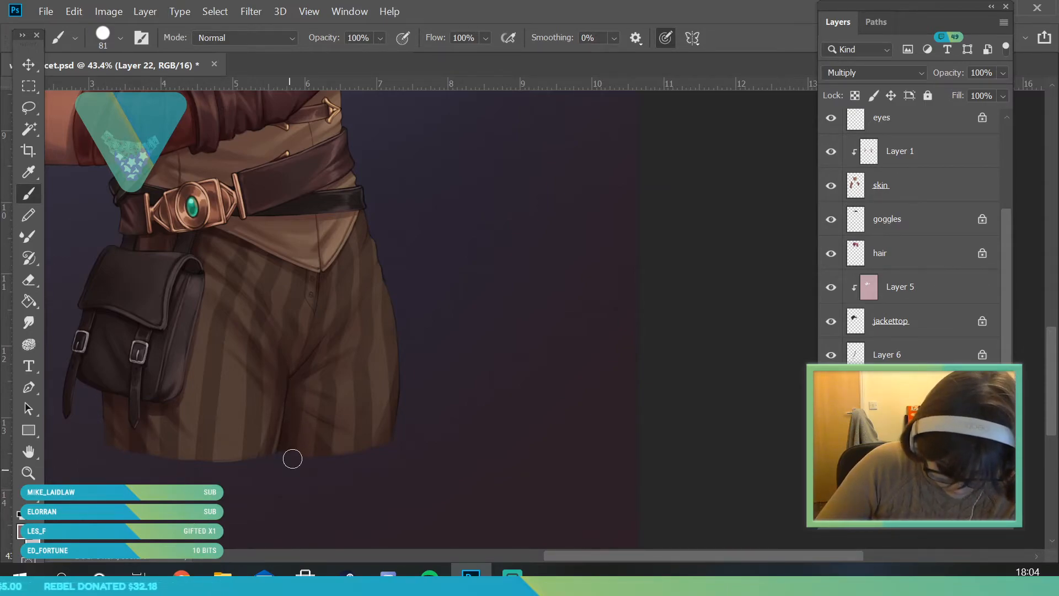
Step: Select the trousers' base layer, Layer 21, and open a Hue/Saturation adjustment for it
key("z")
left_click_drag(258, 389, 91, 408)
left_click_drag(245, 276, 298, 370)
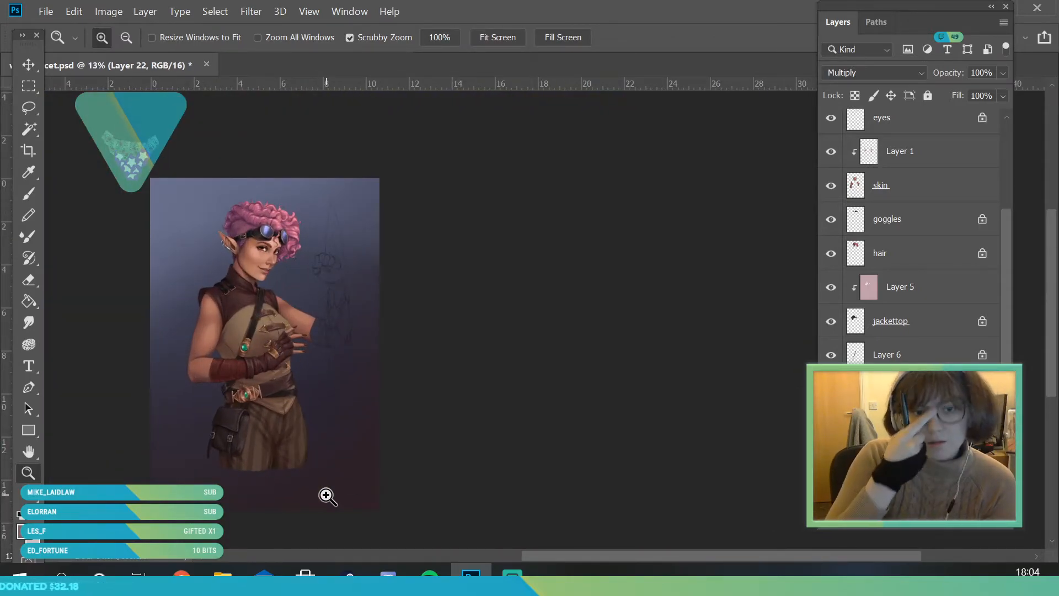
left_click_drag(350, 289, 359, 447)
left_click_drag(432, 477, 368, 357)
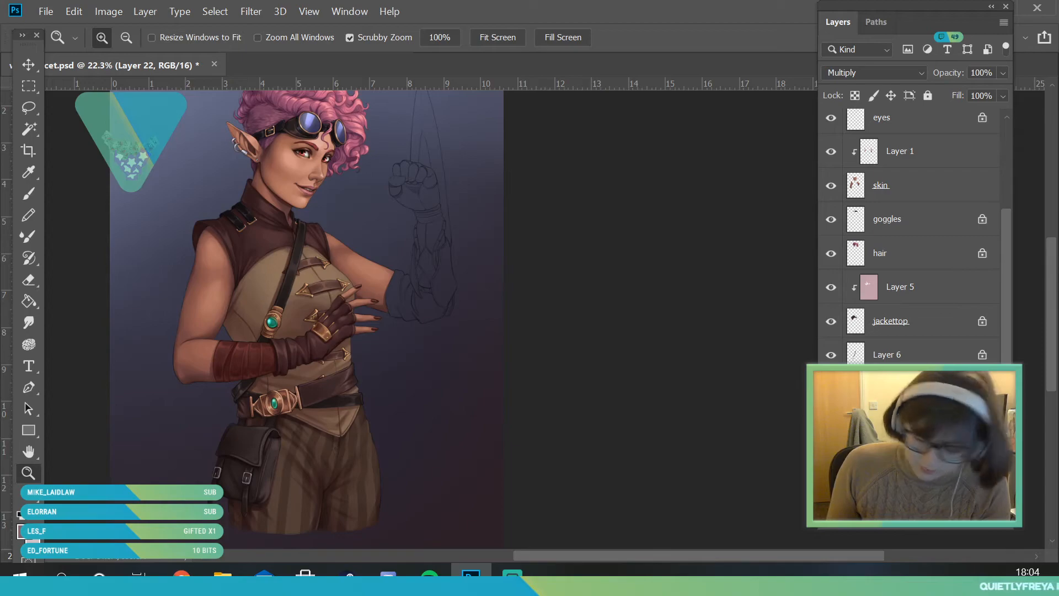
scroll(919, 236, "down", 1)
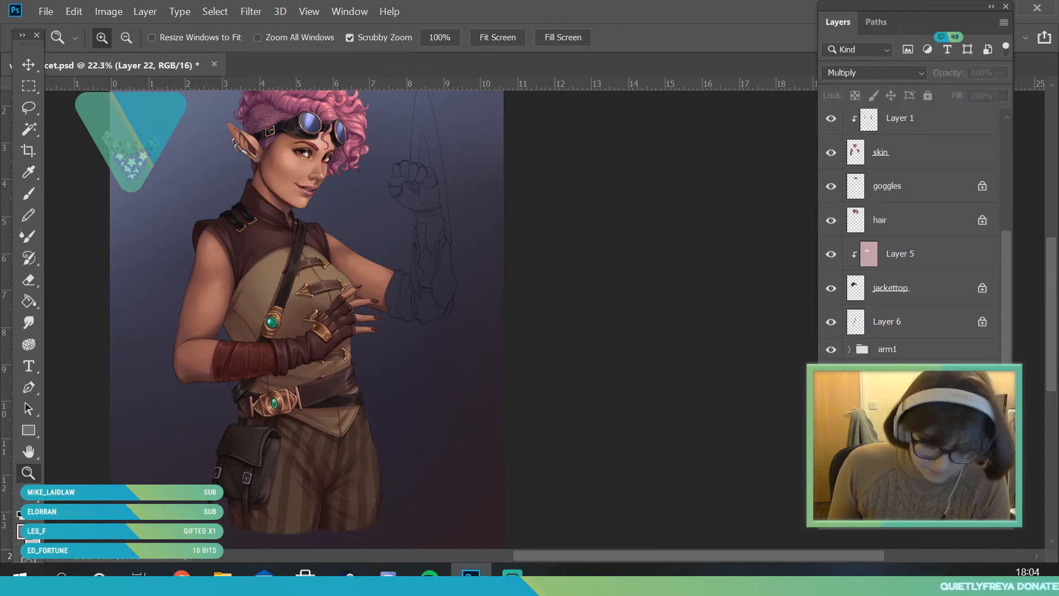
key("alt+bracketleft")
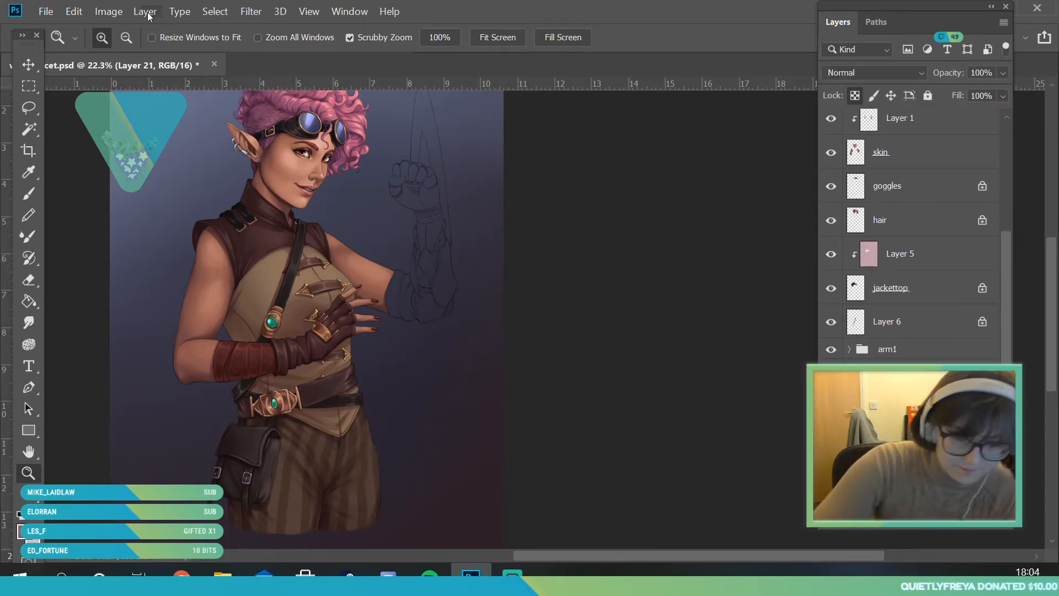
left_click(108, 11)
mouse_move(141, 51)
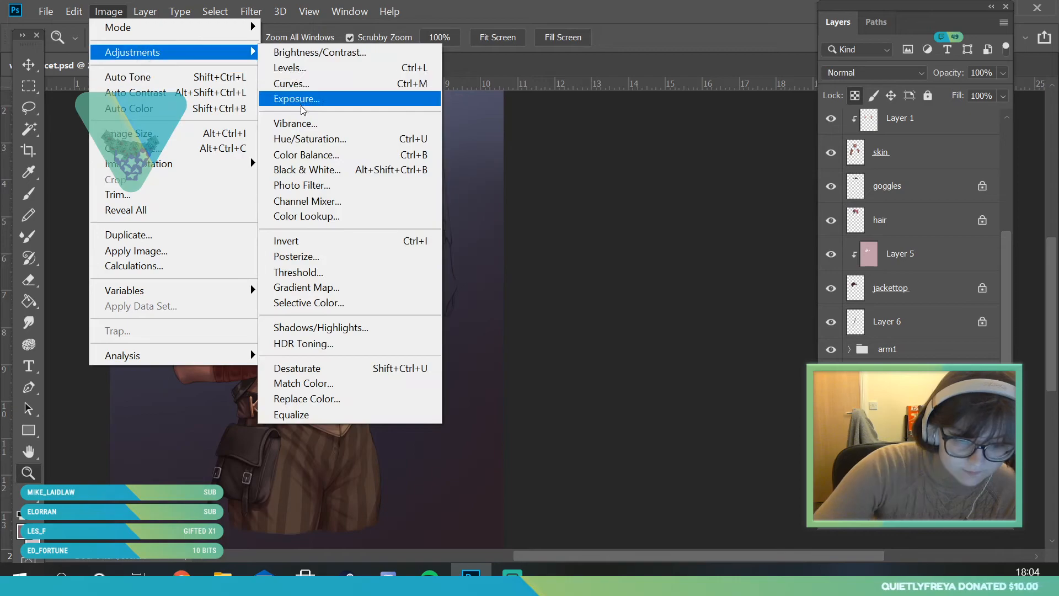
left_click(323, 138)
left_click_drag(700, 83, 614, 148)
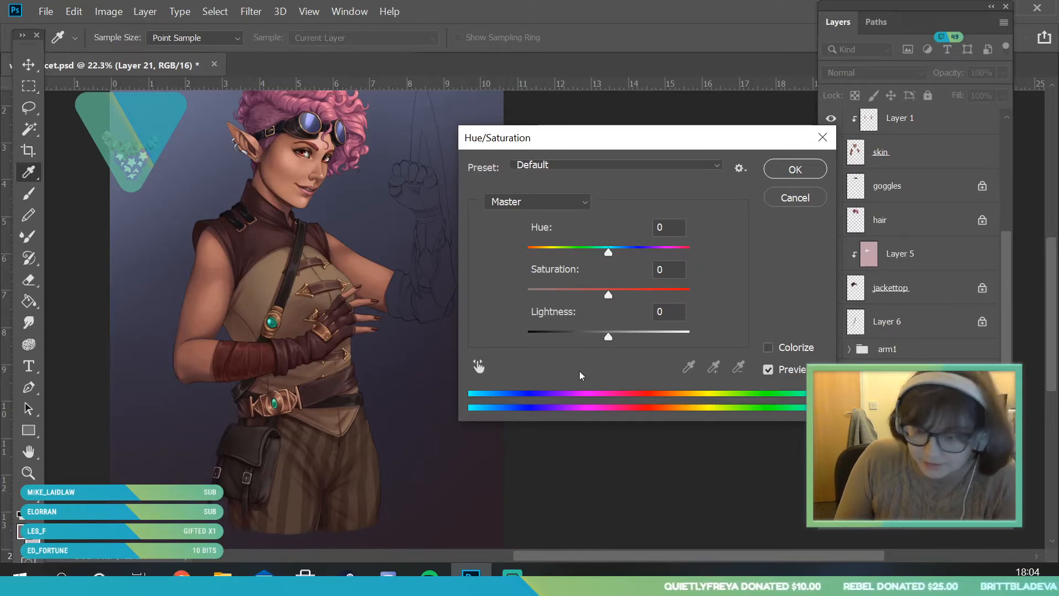
Step: Set the trousers' saturation to +29 and lightness to -16, nudge the hue slightly, and apply the adjustment
left_click_drag(611, 338, 613, 338)
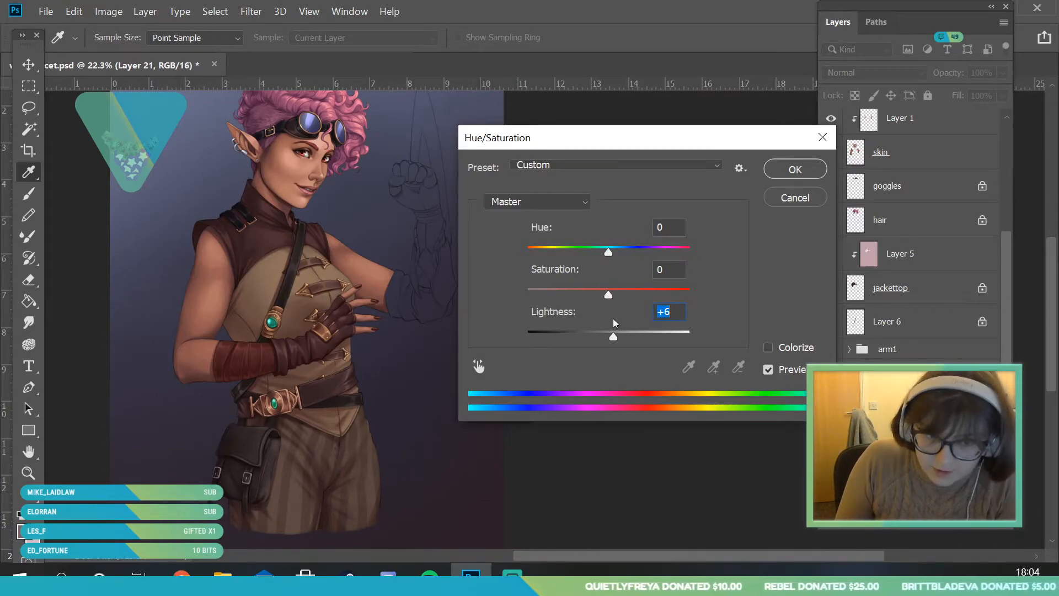
left_click_drag(607, 293, 618, 296)
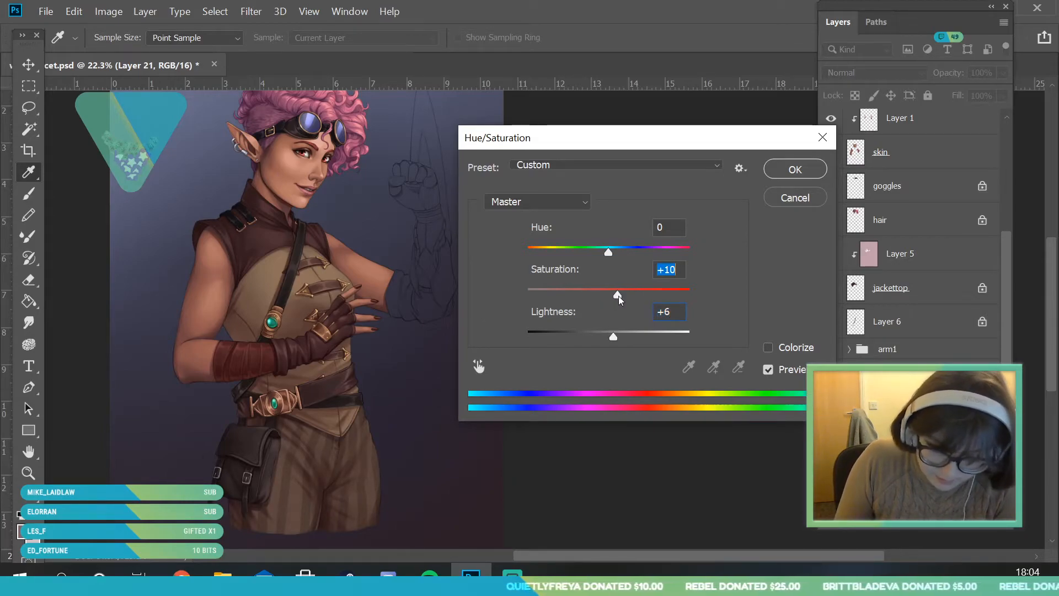
mouse_move(614, 337)
left_mouse_down()
mouse_move(624, 336)
mouse_move(591, 340)
left_mouse_up()
left_click_drag(591, 339, 594, 337)
mouse_move(618, 294)
left_mouse_down()
mouse_move(645, 294)
mouse_move(632, 299)
left_mouse_up()
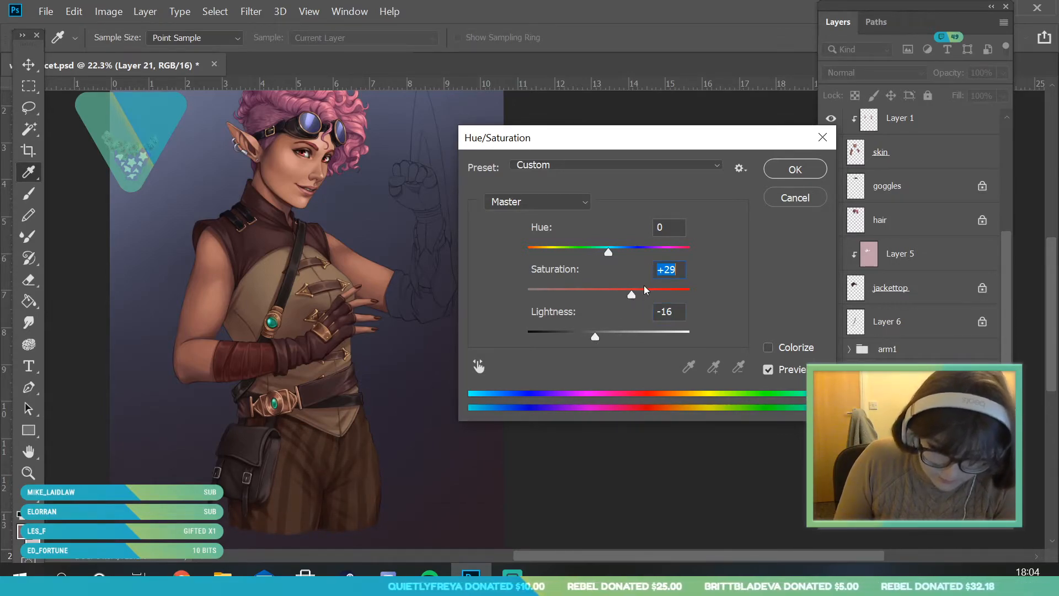
left_click(609, 252)
left_click_drag(607, 254, 606, 254)
left_click(809, 170)
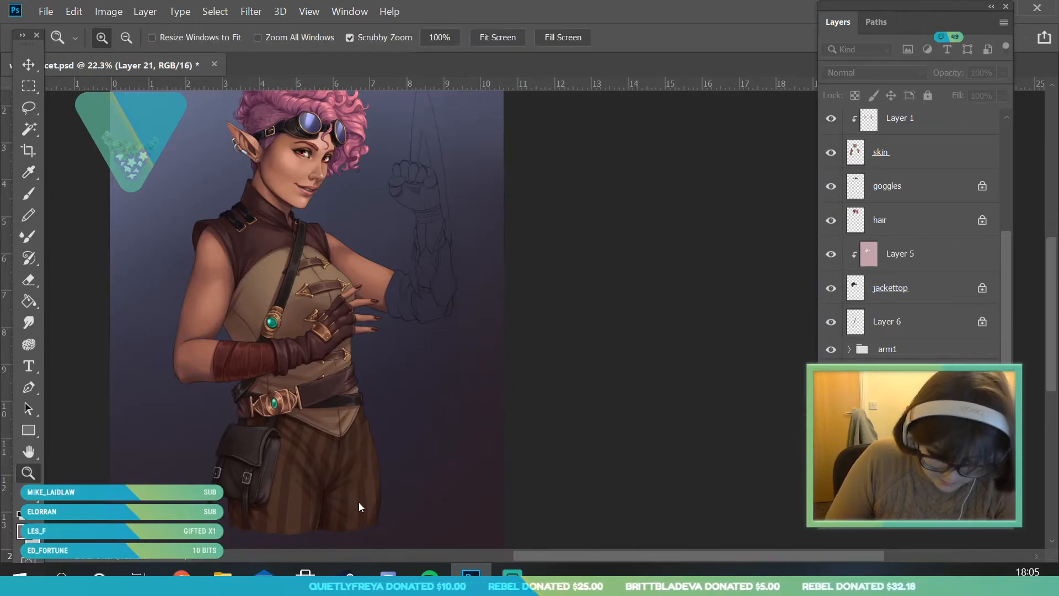
Step: Select the pouch's layer, Layer 19, in the belts group and raise its saturation by +33 with Hue/Saturation
left_click_drag(421, 444, 473, 497)
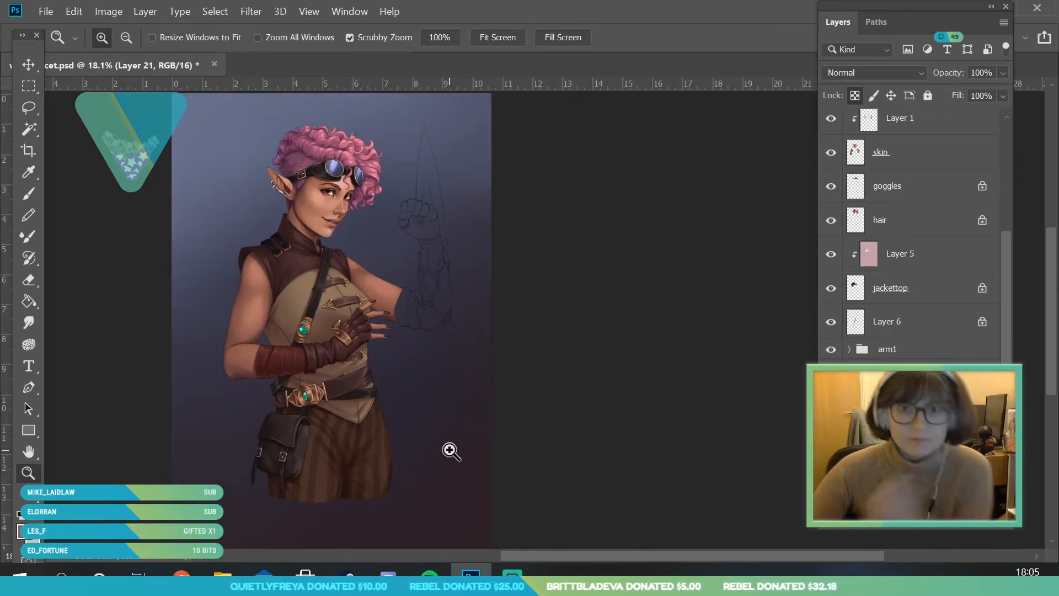
left_click_drag(347, 473, 373, 521)
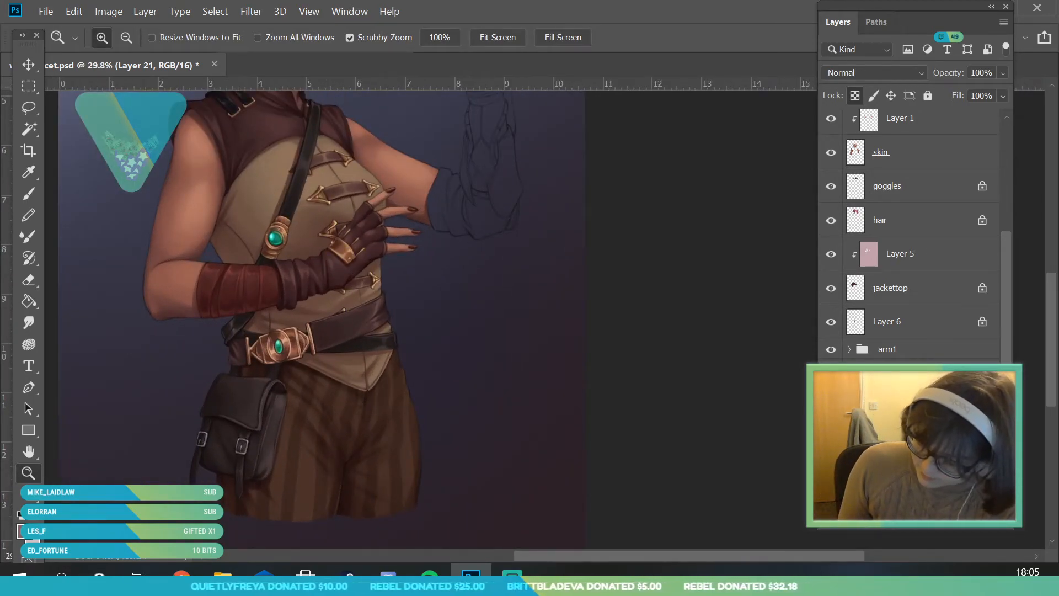
scroll(910, 231, "down", 3)
left_click(831, 418)
left_click(830, 417)
left_click(916, 384)
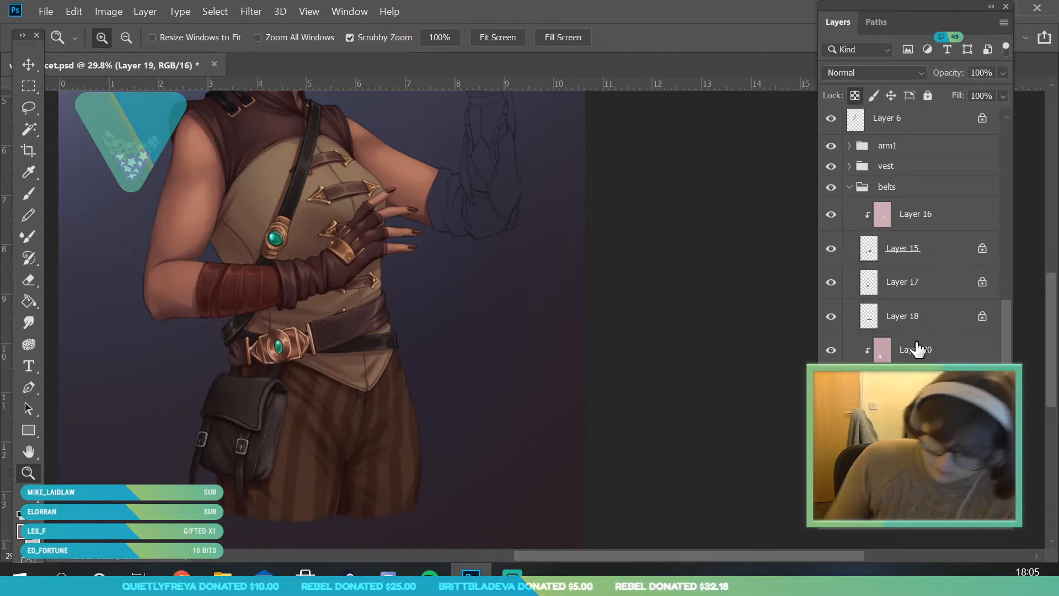
left_click(108, 11)
mouse_move(142, 48)
left_click(309, 138)
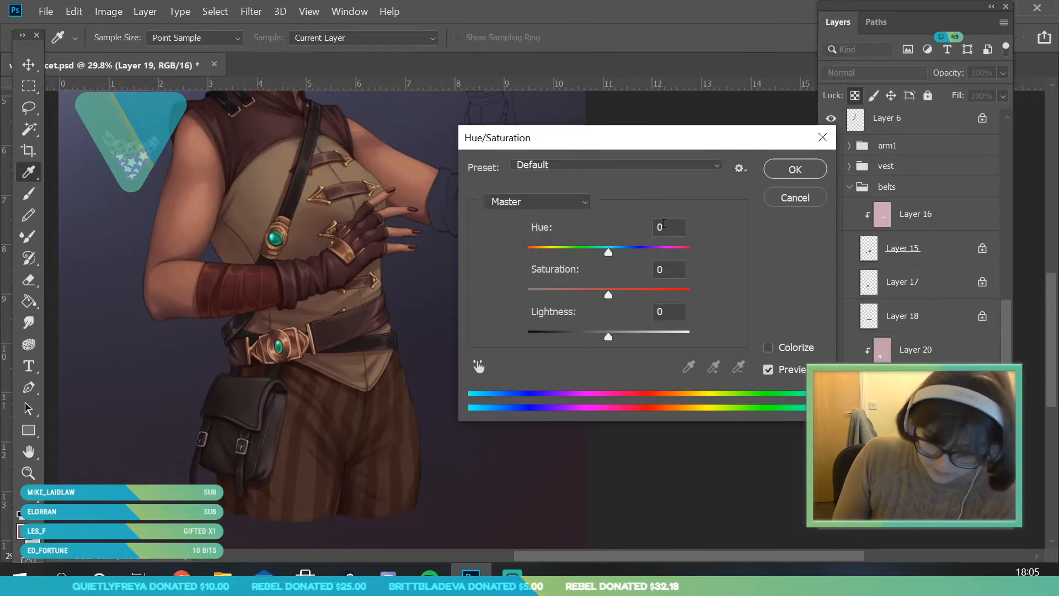
left_click_drag(609, 298, 636, 294)
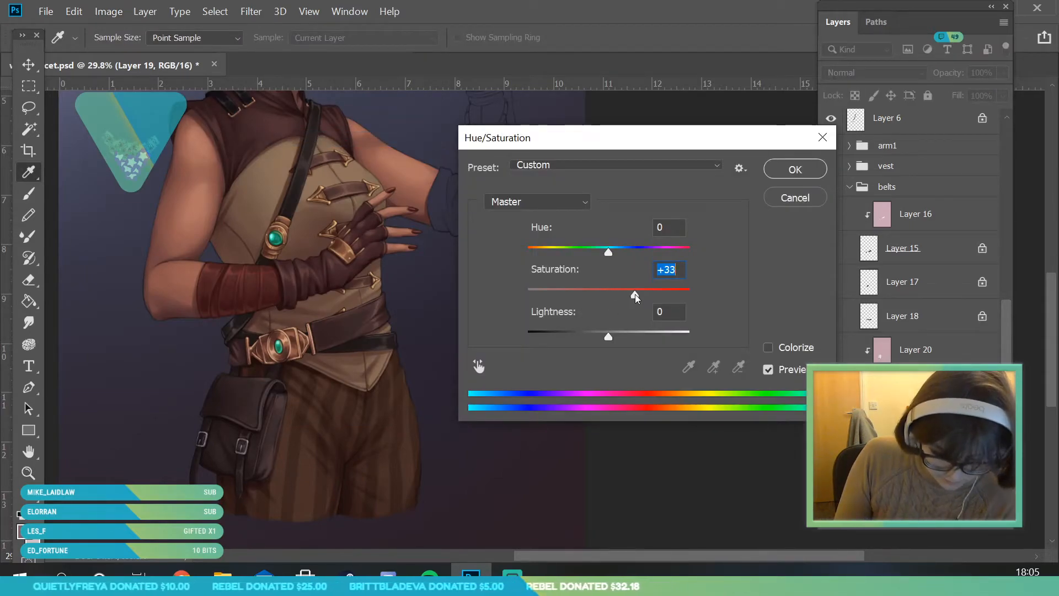
left_click(784, 175)
Step: Collapse the belts group and select the trousers' Multiply shading layer, Layer 22
key("z")
left_click_drag(390, 433, 457, 485)
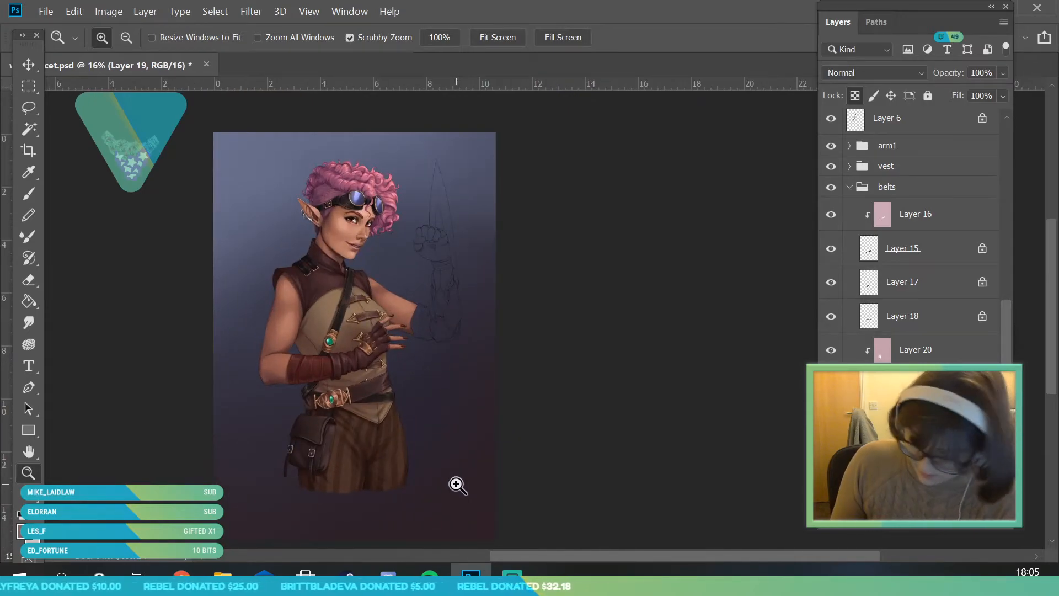
left_click(853, 193)
scroll(847, 205, "up", 3)
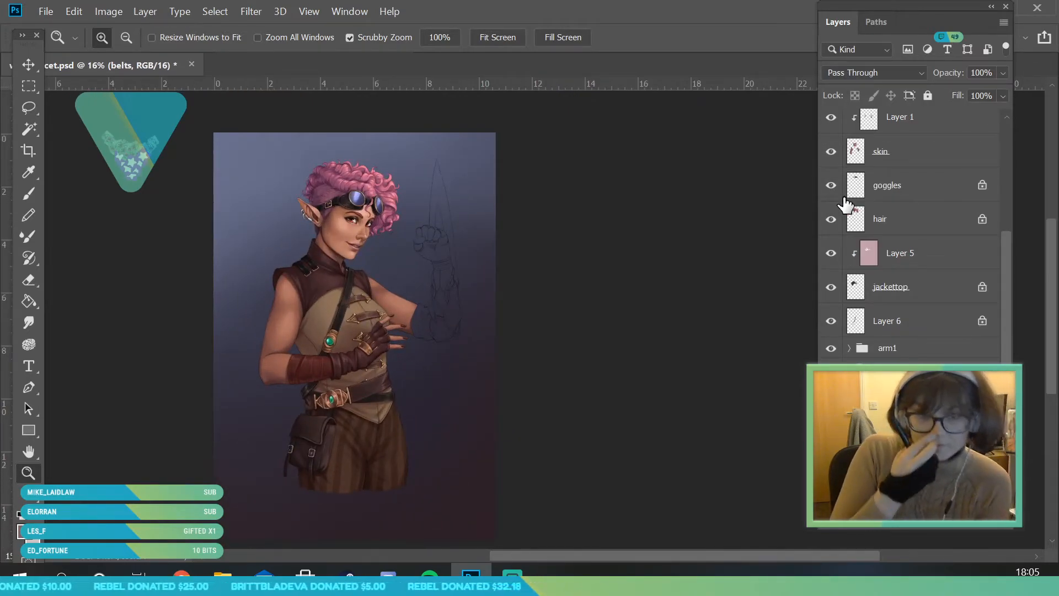
left_click_drag(405, 437, 444, 513)
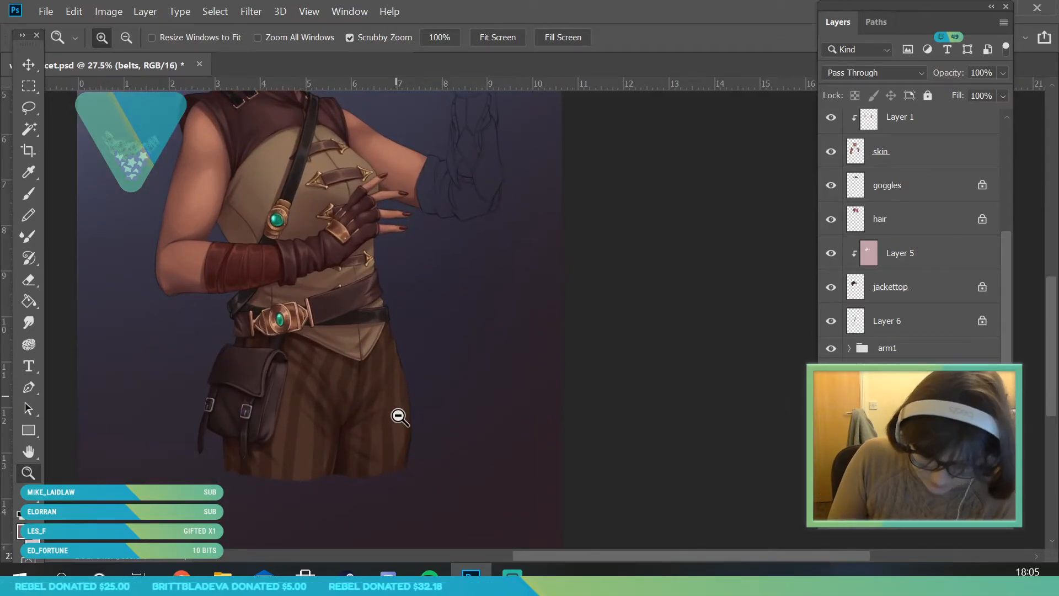
left_click_drag(395, 396, 410, 476)
left_click(883, 436)
left_click_drag(362, 373, 394, 462)
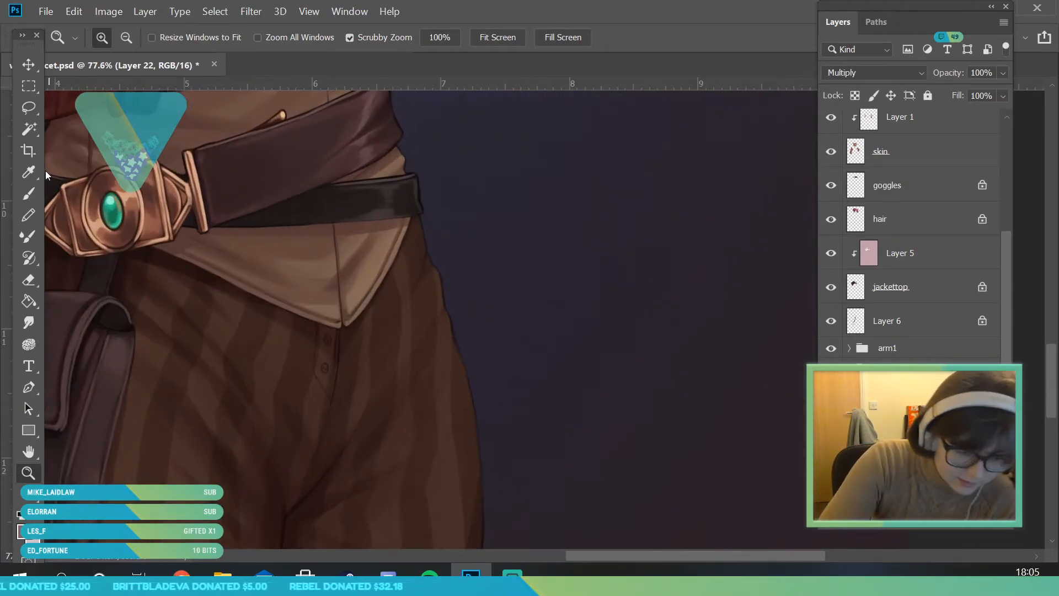
Step: Sample a trouser tone below the vest hem and set the brush size to 12 px
left_click(29, 172)
left_click_drag(278, 300, 264, 295)
key("b")
left_click(120, 37)
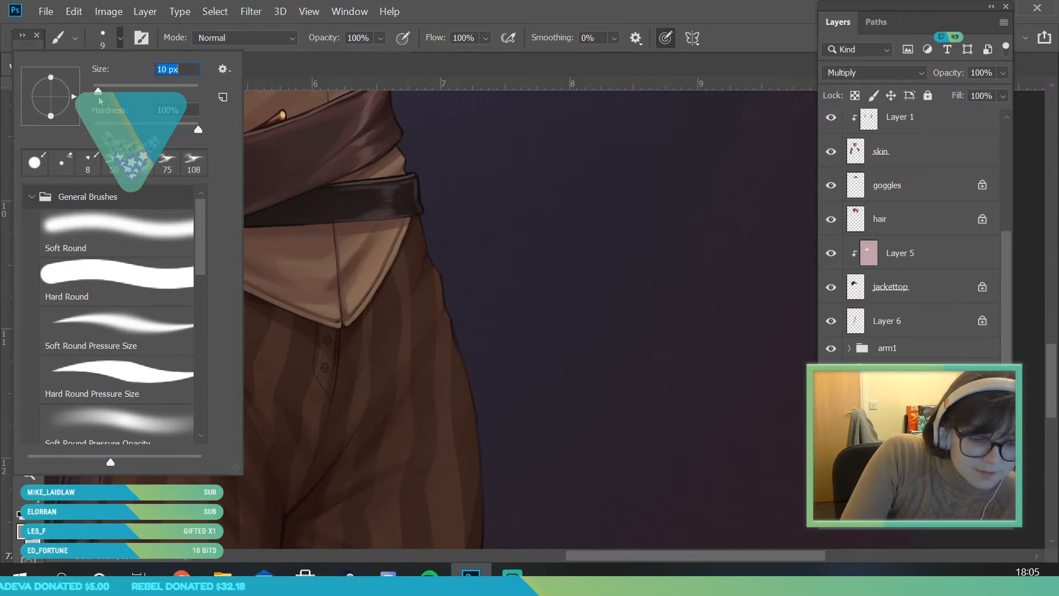
key("Return")
key("z")
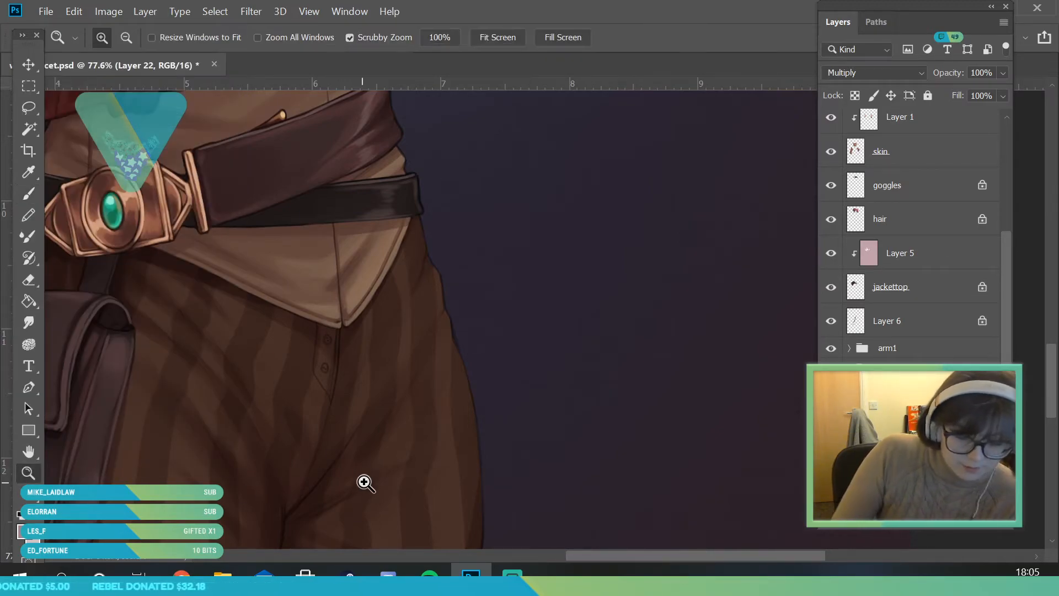
left_click_drag(368, 485, 384, 503)
key("b")
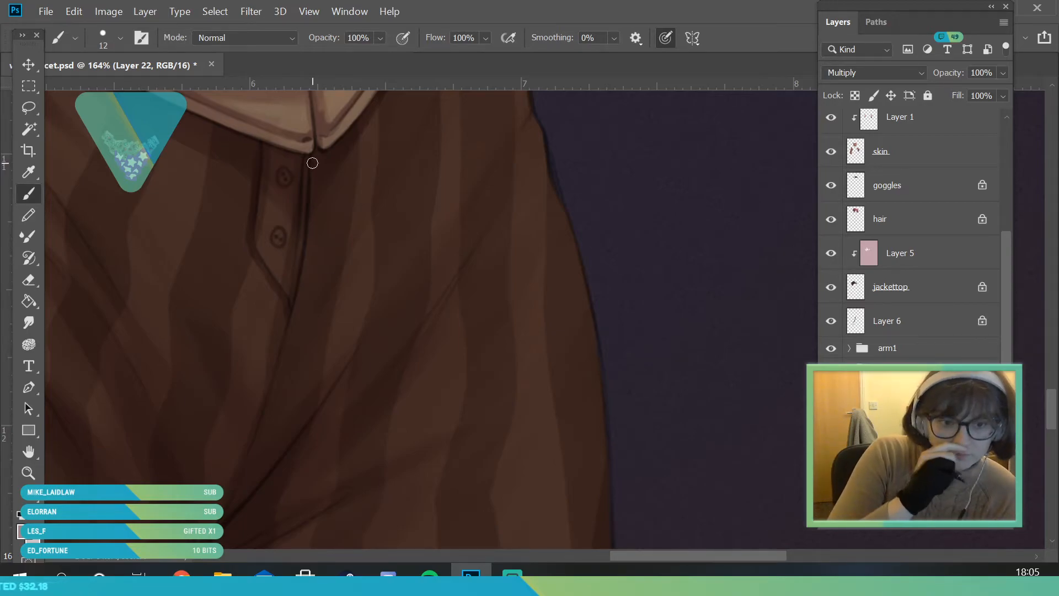
Step: Set the Eyedropper to sample from all layers for picking colours around the trouser fly
key("z")
left_click_drag(217, 341, 183, 336)
left_click_drag(248, 313, 269, 435)
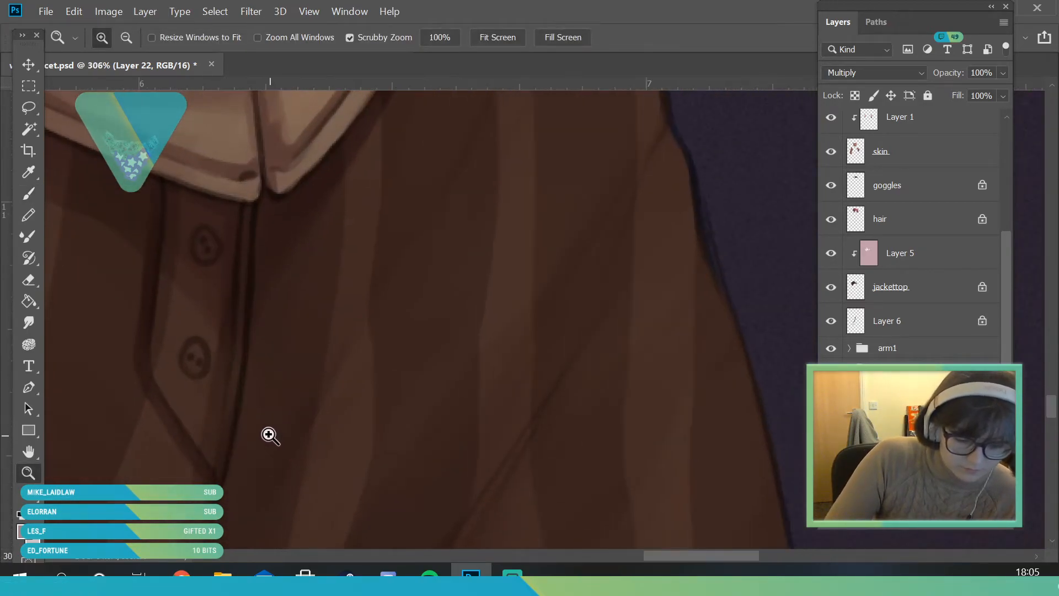
left_click(29, 174)
left_click(200, 178)
left_click(325, 38)
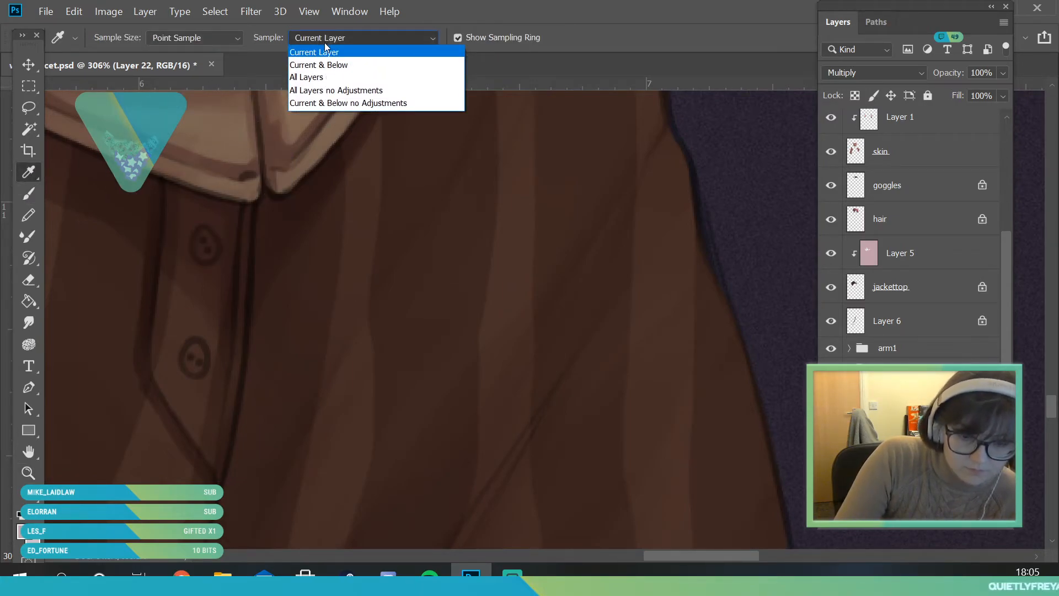
left_click(318, 77)
Step: Try to darken the lower fly button on the Multiply layer with a tone sampled beneath the vest hem
left_click(227, 182)
key("b")
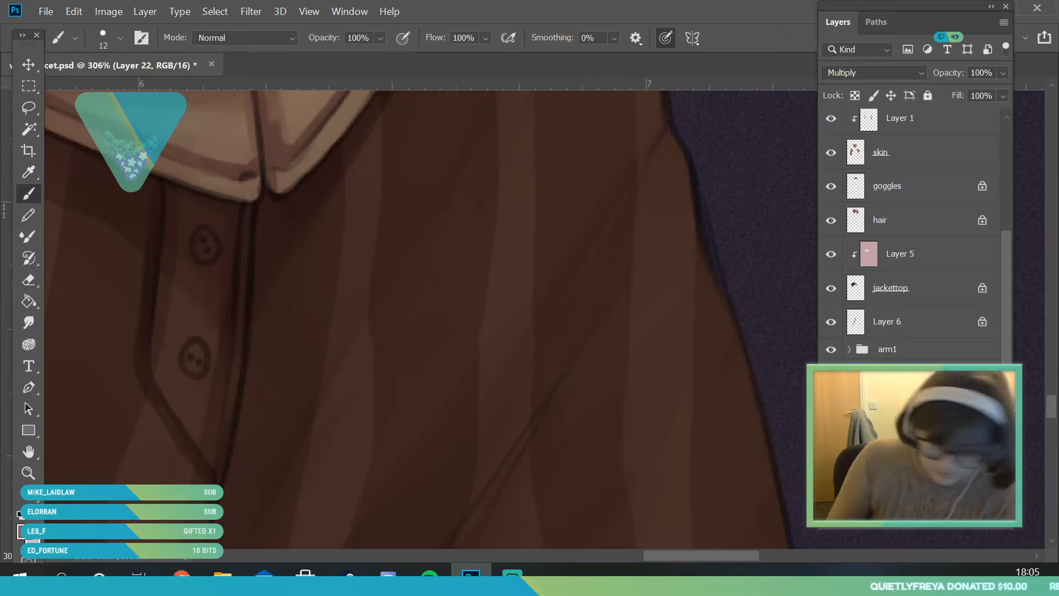
left_click_drag(197, 353, 196, 361)
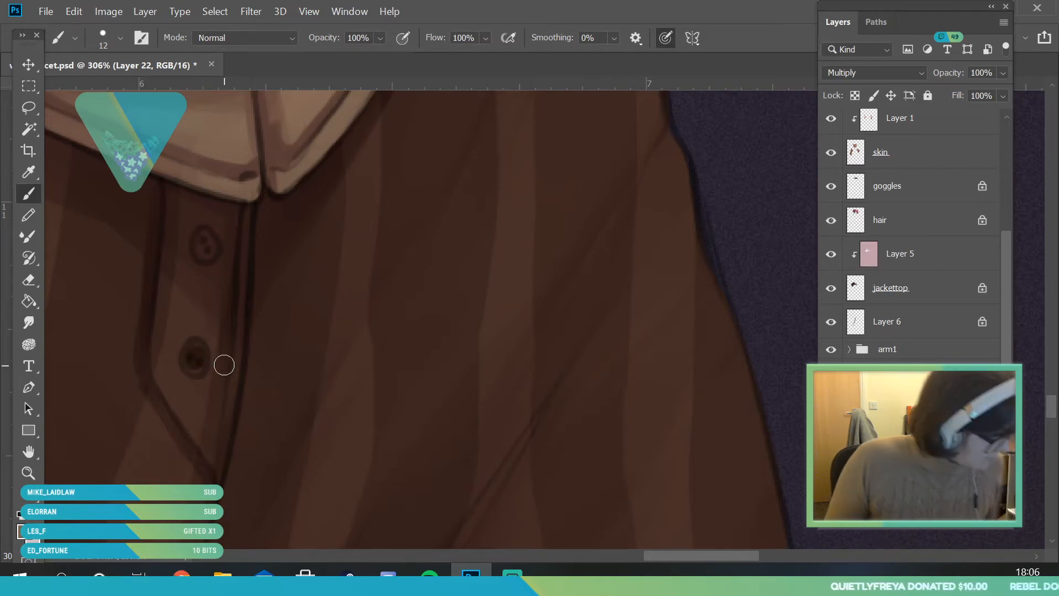
Step: Select the trousers' base layer, Layer 21, and sample a pink from the character's hair
left_click(29, 475)
left_click_drag(248, 337, 173, 520)
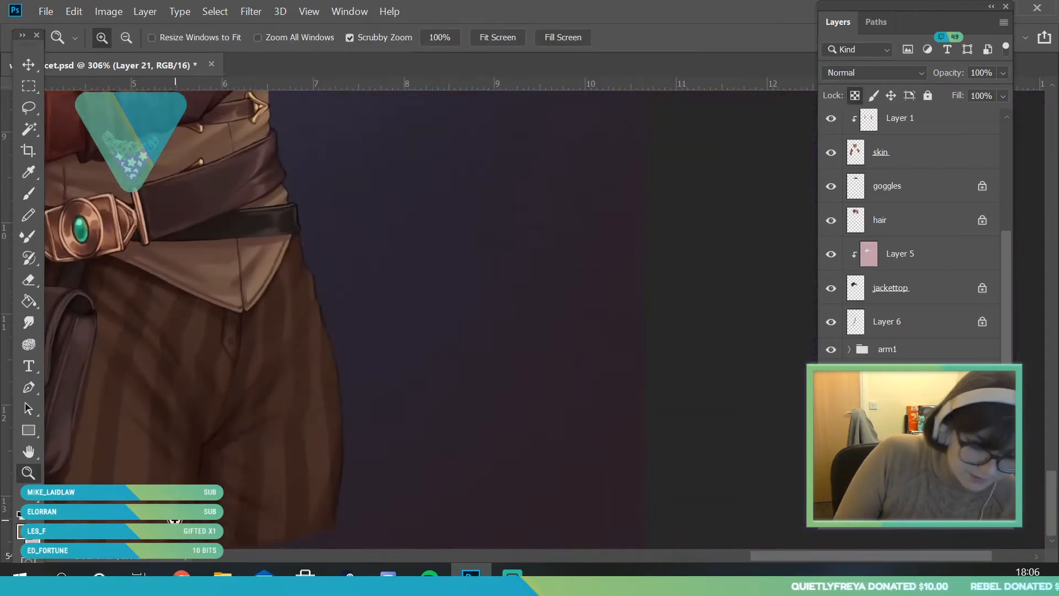
left_click_drag(298, 431, 263, 479)
mouse_move(286, 367)
left_mouse_down()
mouse_move(292, 415)
mouse_move(254, 436)
left_mouse_up()
left_click_drag(272, 157, 317, 301)
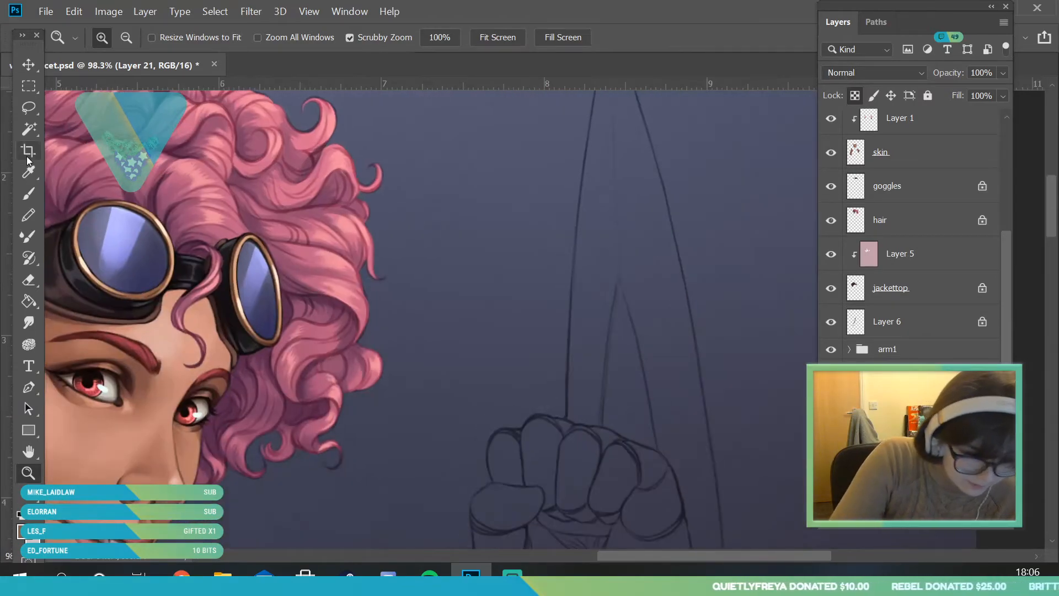
key("i")
left_click(176, 188)
Step: Paint the two fly buttons with the sampled pink using the 12 px brush
left_click(35, 471)
left_click_drag(287, 157, 232, 352)
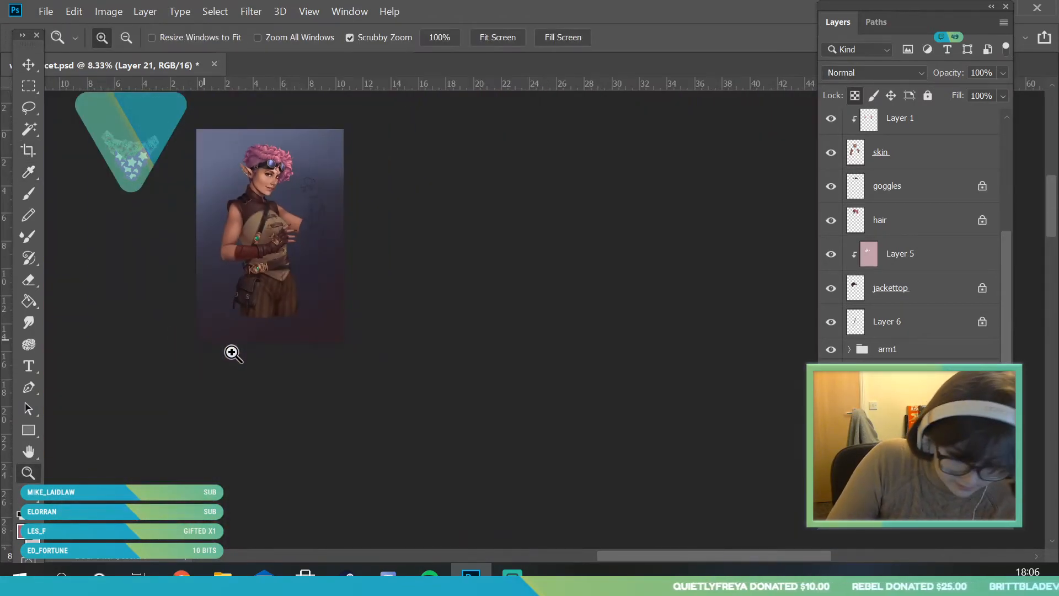
left_click_drag(313, 296, 379, 456)
left_click_drag(236, 273, 337, 419)
left_click(37, 202)
left_click(192, 418)
left_click(198, 323)
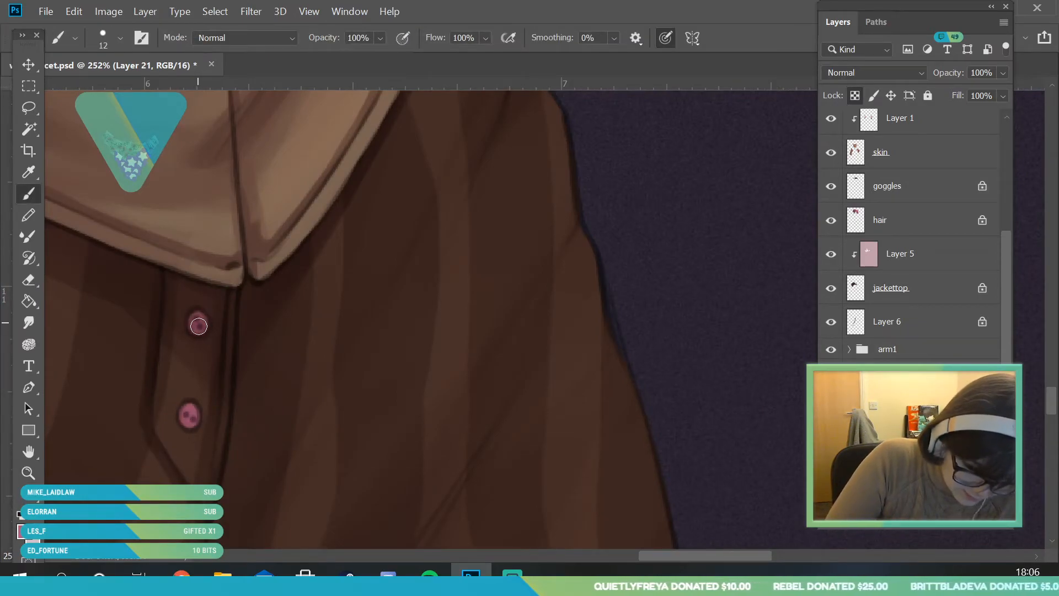
Step: Check the pink buttons against the whole figure and extend the pink to fill both buttons to their edges
key("z")
left_click_drag(228, 346, 166, 403)
left_click_drag(248, 441, 222, 403)
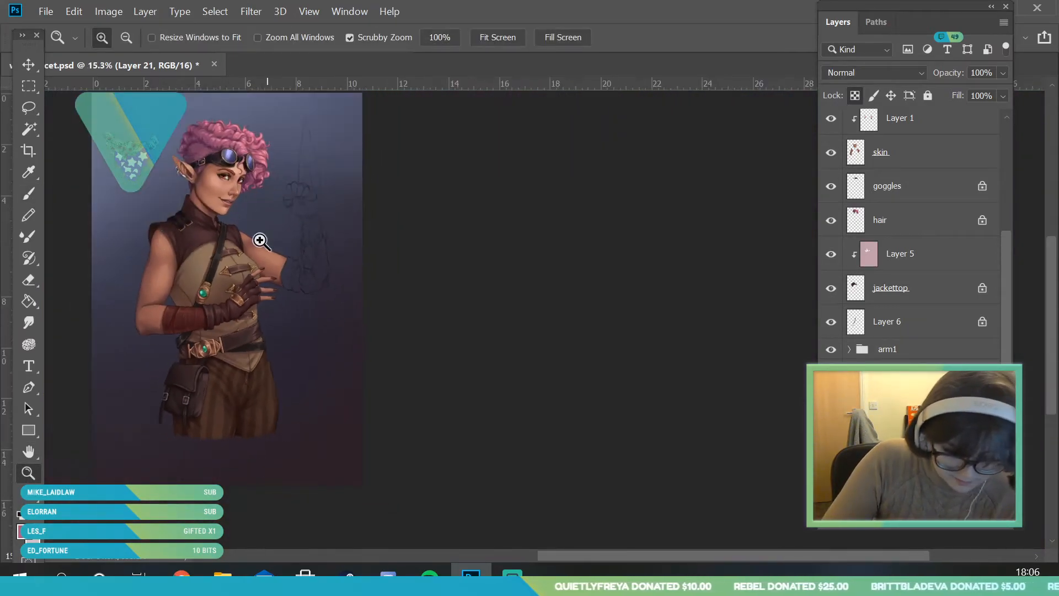
left_click_drag(267, 259, 291, 258)
mouse_move(255, 463)
left_mouse_down()
mouse_move(323, 548)
mouse_move(165, 260)
left_mouse_up()
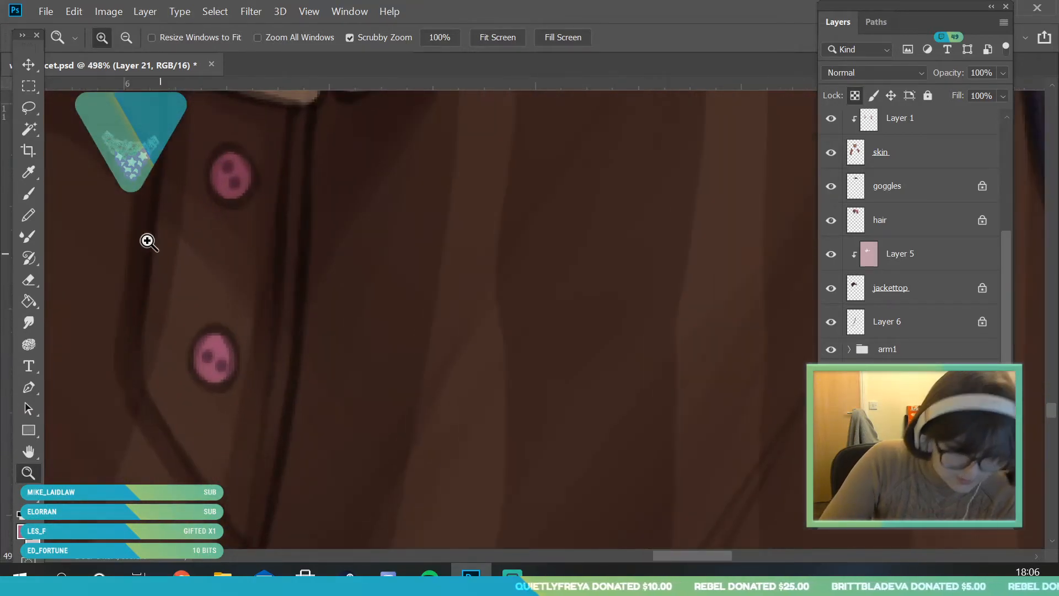
key("b")
mouse_move(209, 358)
left_mouse_down()
mouse_move(230, 365)
mouse_move(218, 358)
left_mouse_up()
mouse_move(237, 189)
left_mouse_down()
mouse_move(230, 172)
mouse_move(226, 185)
left_mouse_up()
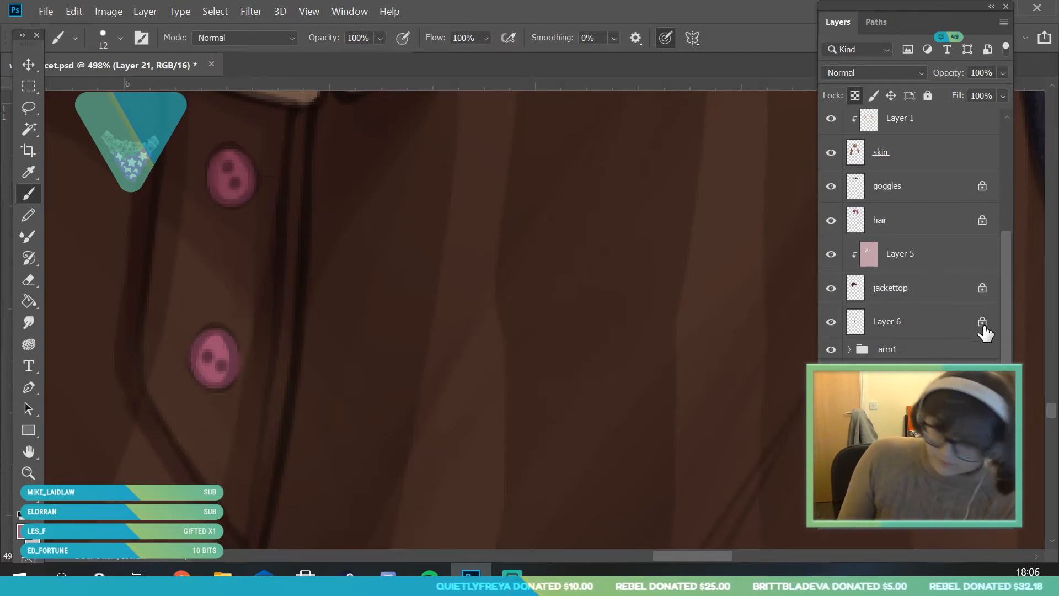
Step: Select the overlines layer and set the foreground colour to a brighter pink, RGB 204, 97, 142
left_click_drag(1006, 337, 997, 176)
left_click(944, 160)
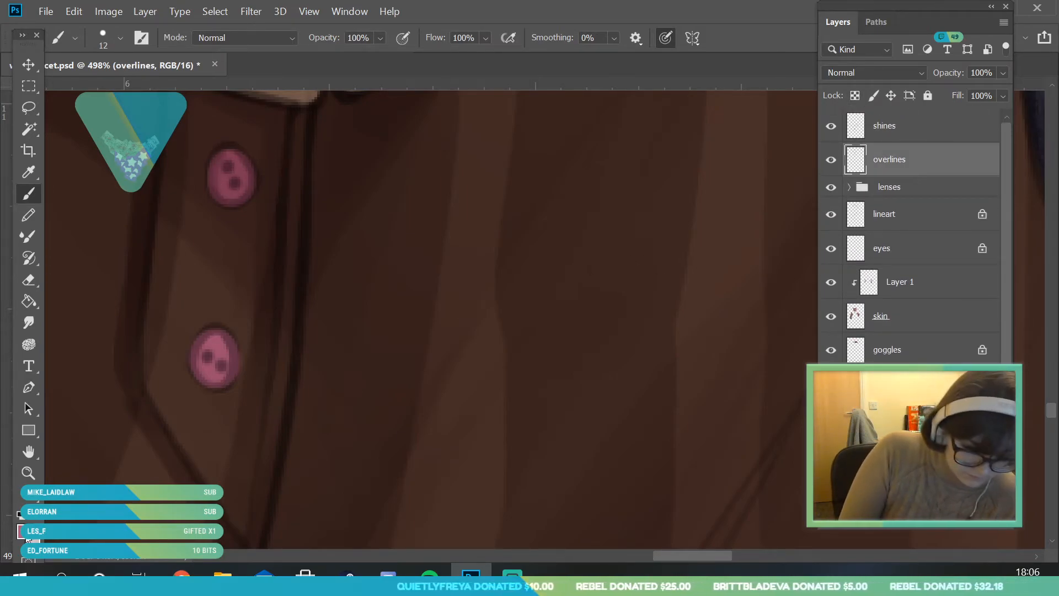
left_click(25, 531)
left_click(662, 140)
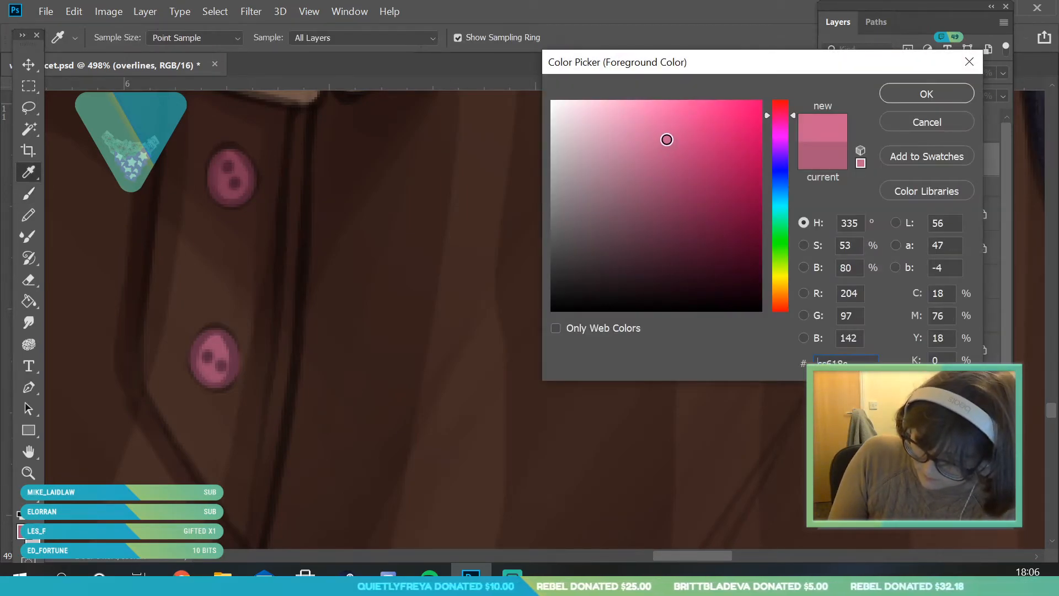
left_click(927, 94)
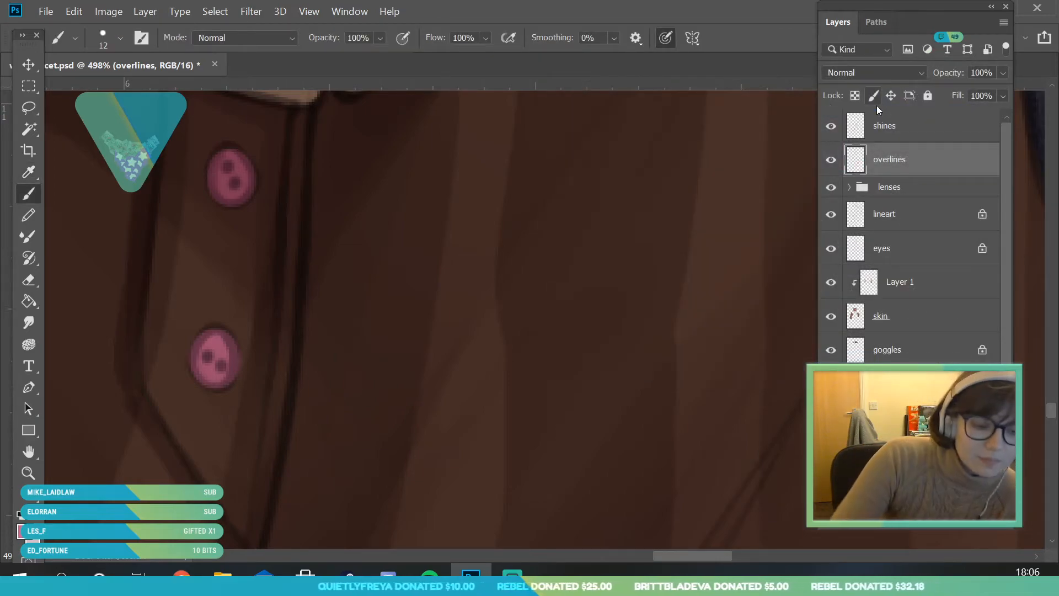
Step: Reduce the brush size to 4 px and paint bright pink rims and centres on both fly buttons
left_click(119, 38)
left_click_drag(125, 81, 99, 91)
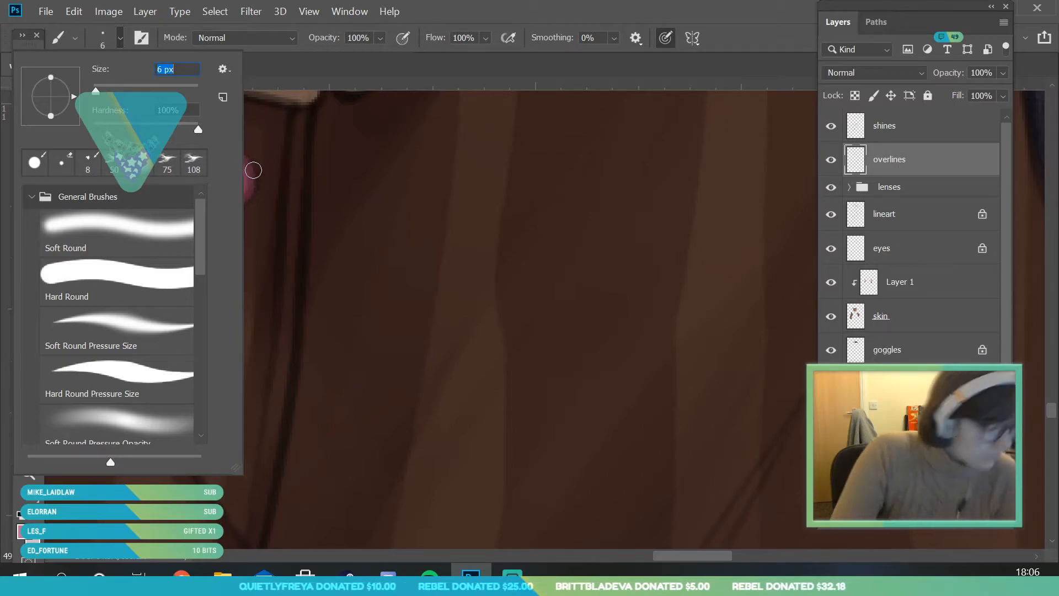
type("4")
key("Return")
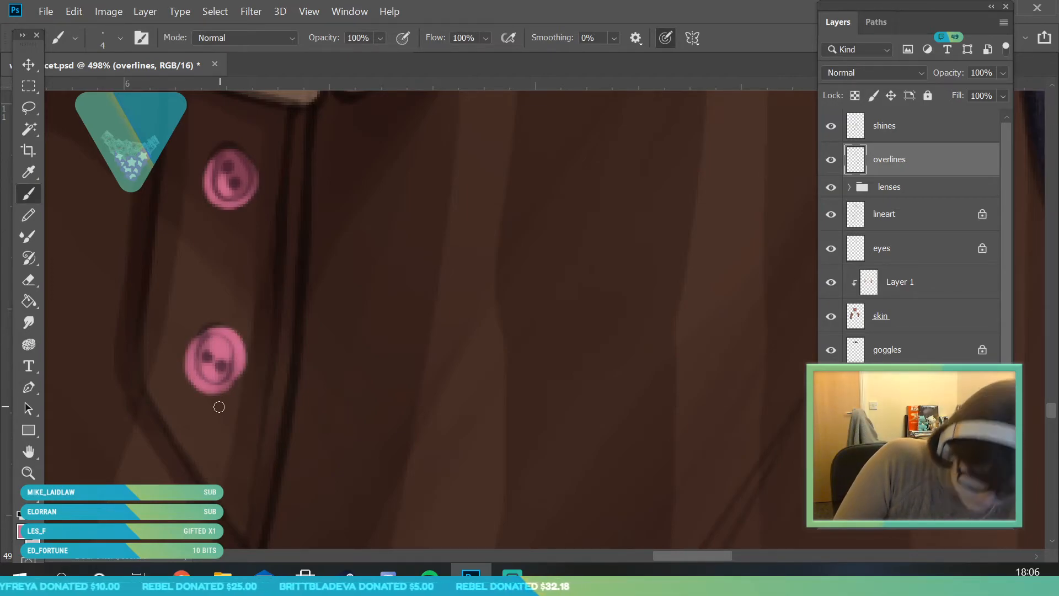
Step: Lighten the foreground pink to RGB 241, 135, 180 and add highlights to both fly buttons
left_click(22, 531)
left_click(644, 112)
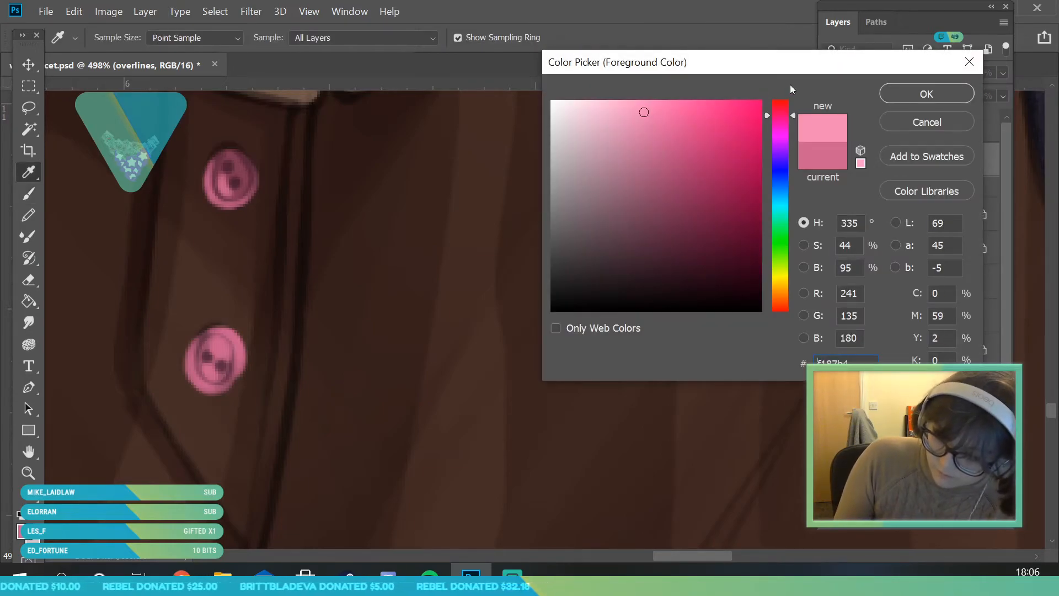
left_click(917, 94)
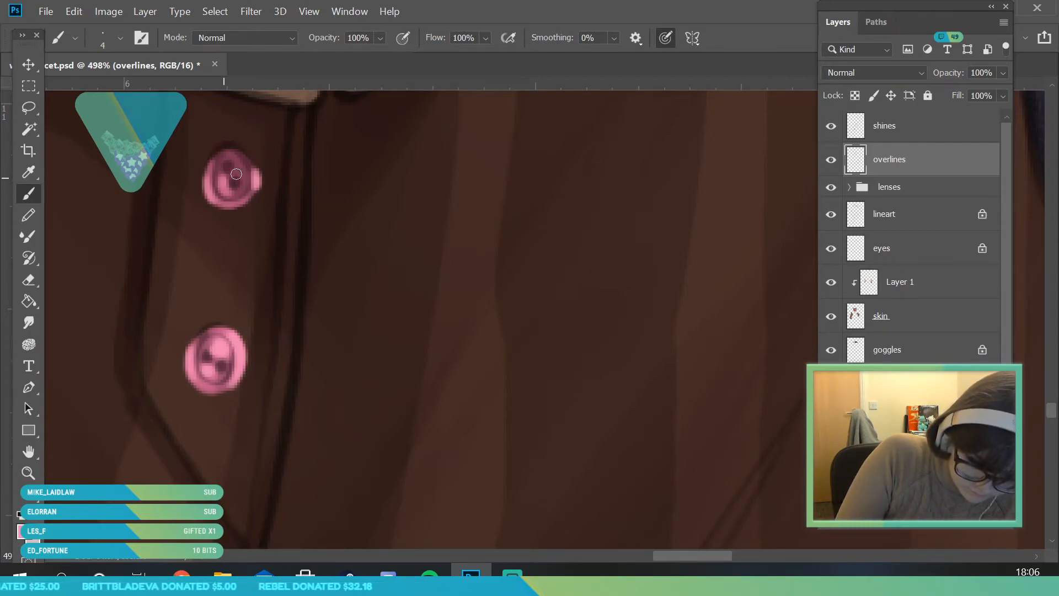
Step: Examine the highlighted buttons against the trousers and the rest of the figure
left_click(28, 473)
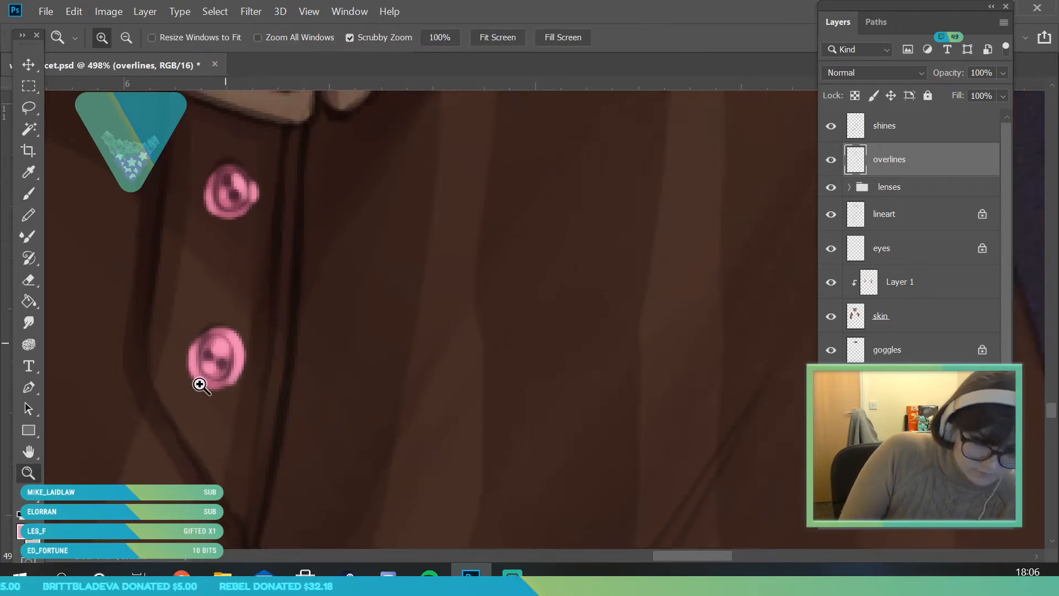
left_click_drag(214, 365, 111, 370)
left_click_drag(278, 374, 251, 376)
left_click_drag(268, 322, 281, 471)
left_click_drag(313, 289, 284, 468)
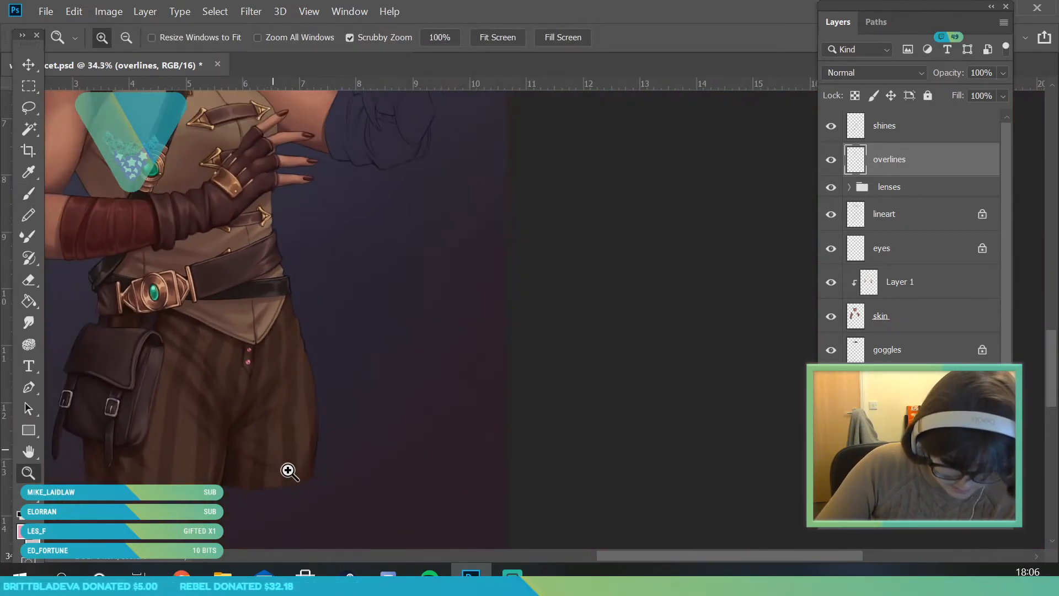
left_click_drag(313, 347, 297, 459)
left_click_drag(290, 205, 309, 227)
left_click_drag(291, 381, 330, 478)
left_click_drag(284, 442, 322, 472)
Step: Sample the trousers' brown, lighten it to RGB 98, 63, 52 and paint a thin highlight along the fly's edge
left_click(26, 169)
mouse_move(189, 290)
left_mouse_down()
mouse_move(184, 280)
mouse_move(177, 290)
left_mouse_up()
left_click(29, 193)
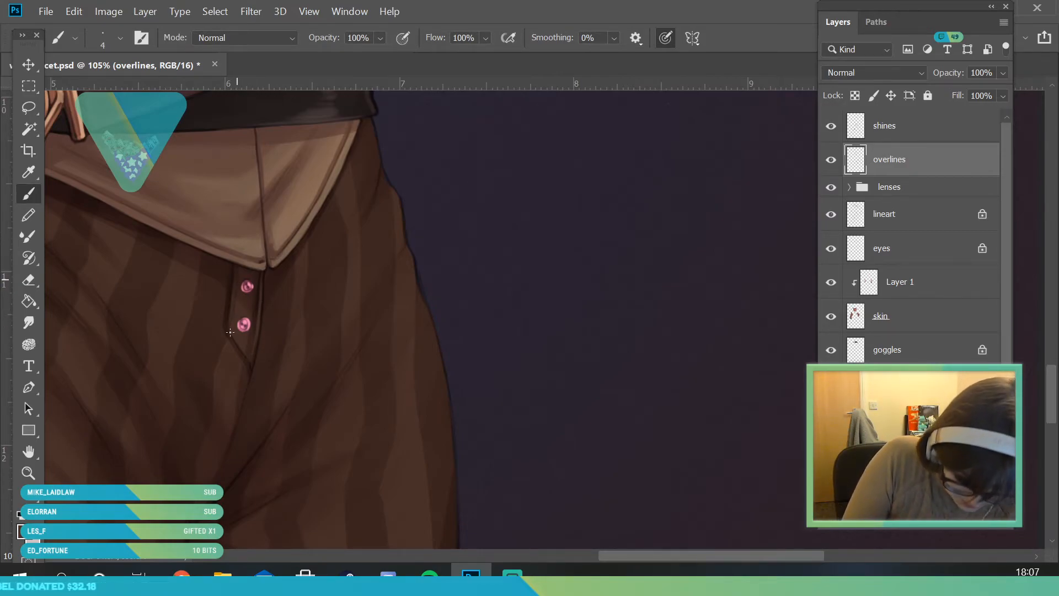
left_click(21, 538)
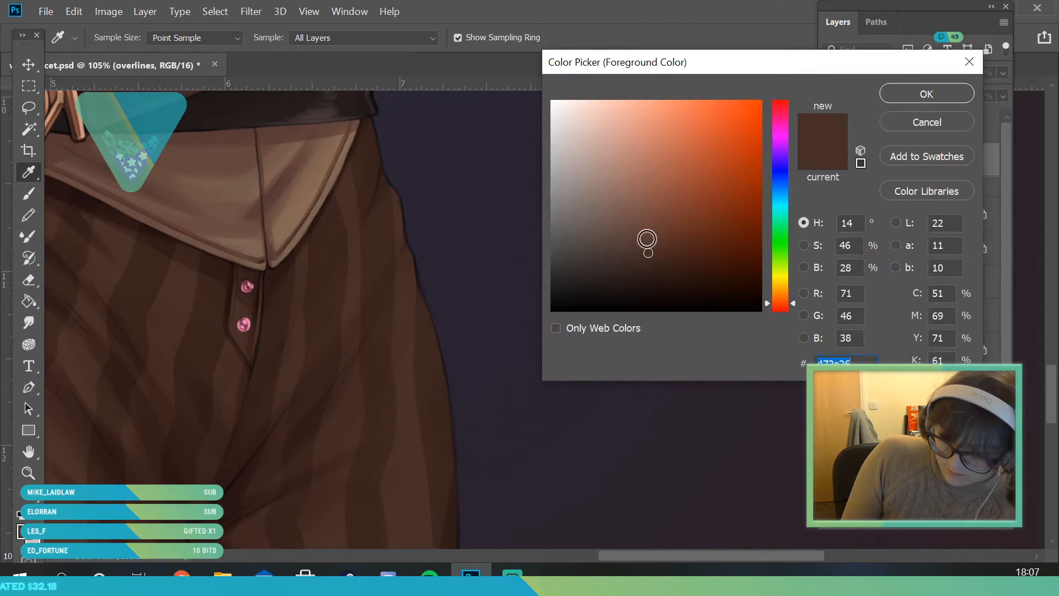
left_click(651, 231)
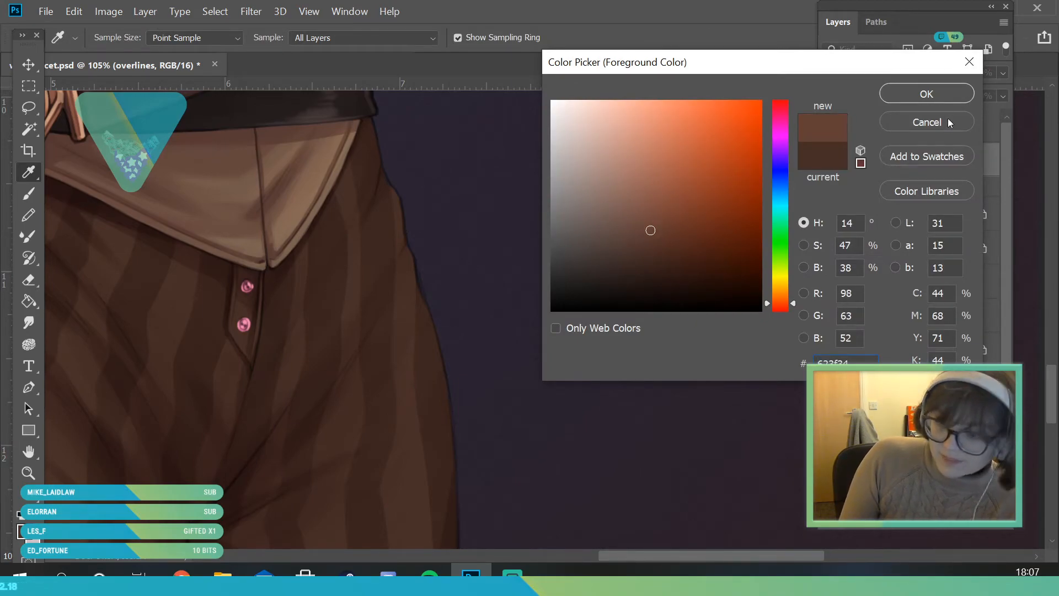
left_click(905, 93)
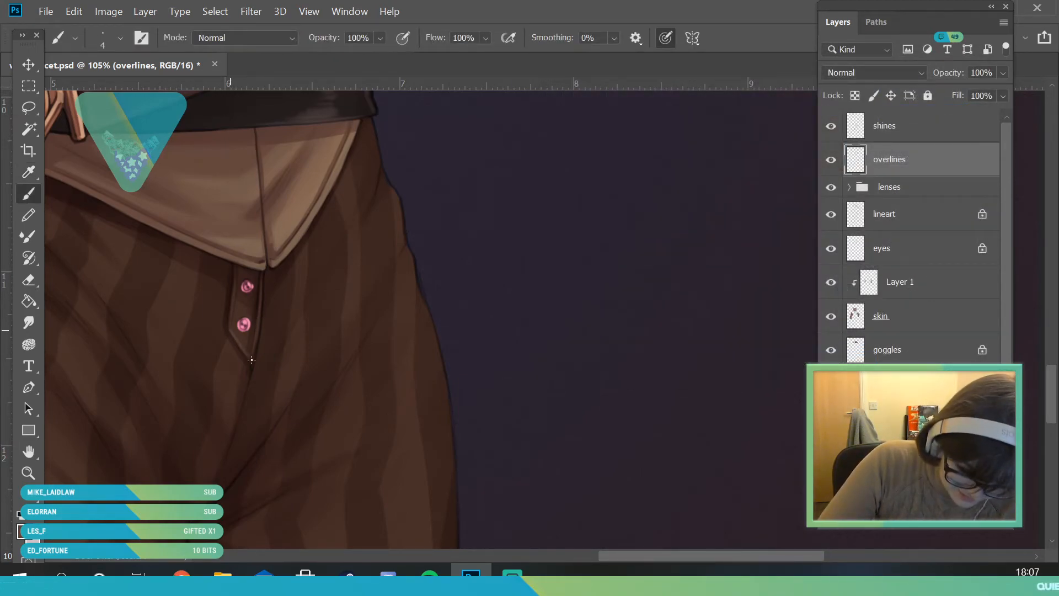
Step: Check the fly details against the whole figure and save the document
left_click(28, 473)
left_click_drag(322, 388, 221, 400)
left_click_drag(272, 266, 314, 269)
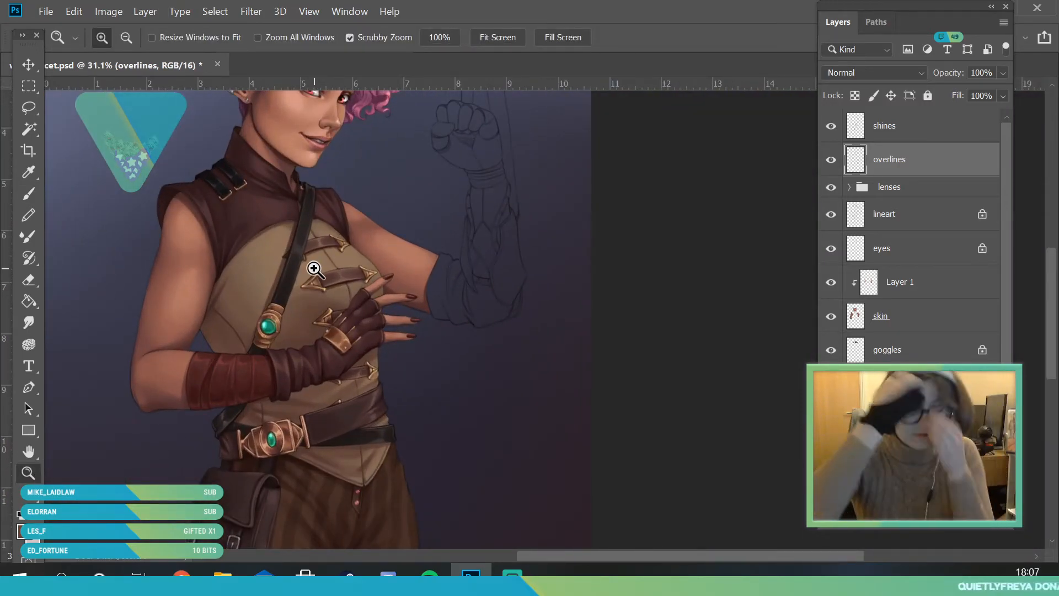
left_click_drag(402, 356, 428, 446)
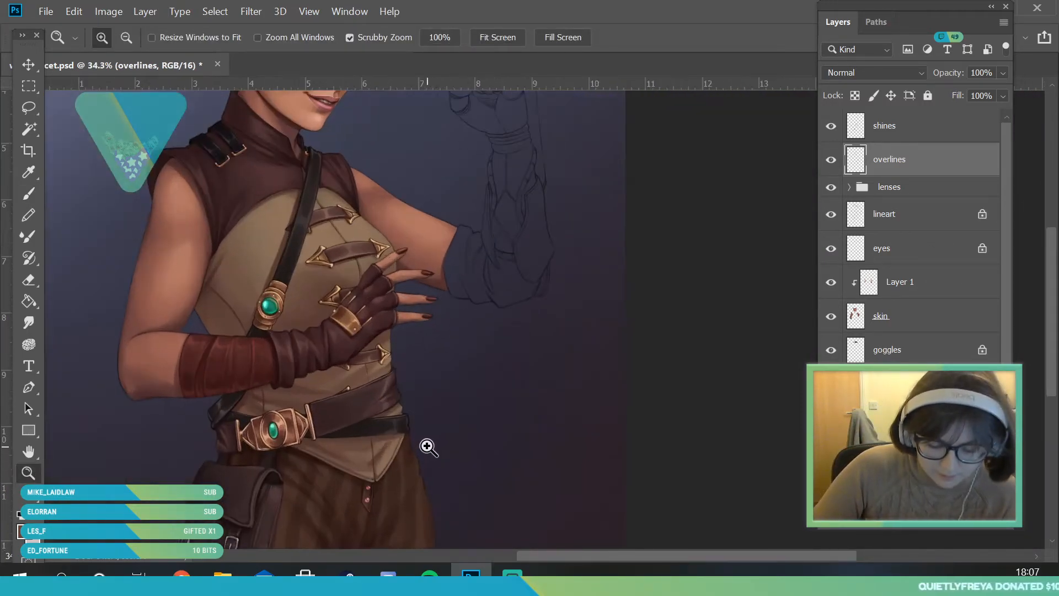
left_click_drag(438, 347, 482, 466)
left_click_drag(456, 426, 425, 403)
left_click_drag(460, 386, 491, 447)
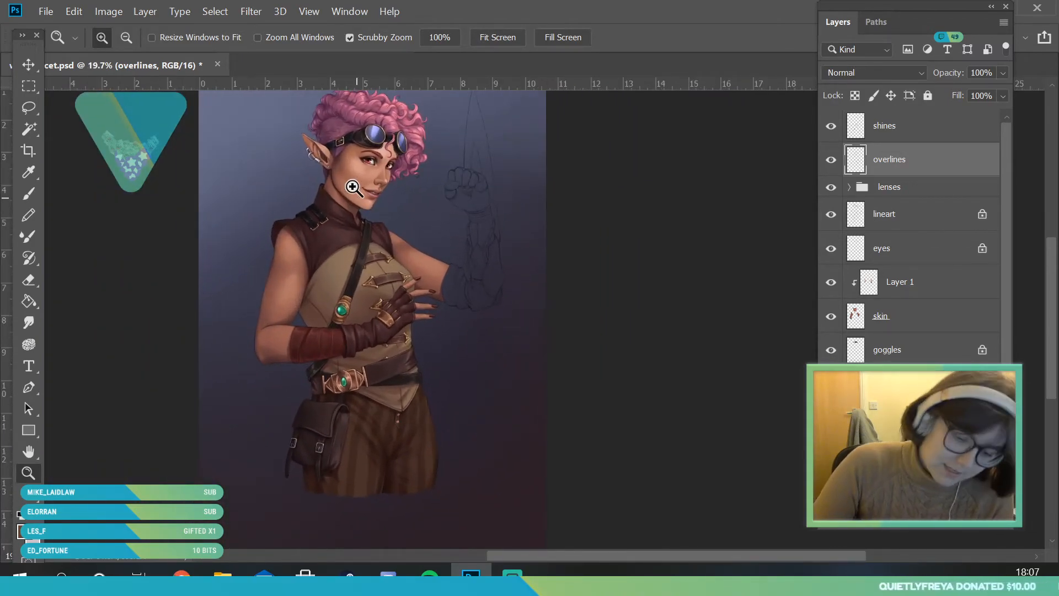
left_click(46, 11)
left_click(71, 176)
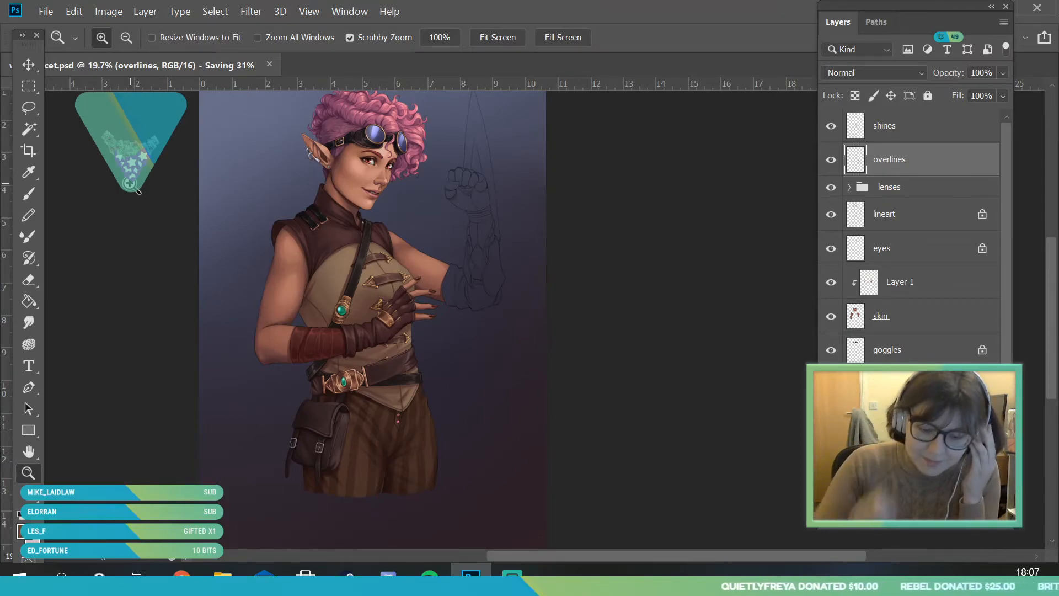
Step: Select the range of layers below the arm1 group and put them in a new group
left_click_drag(473, 234, 509, 244)
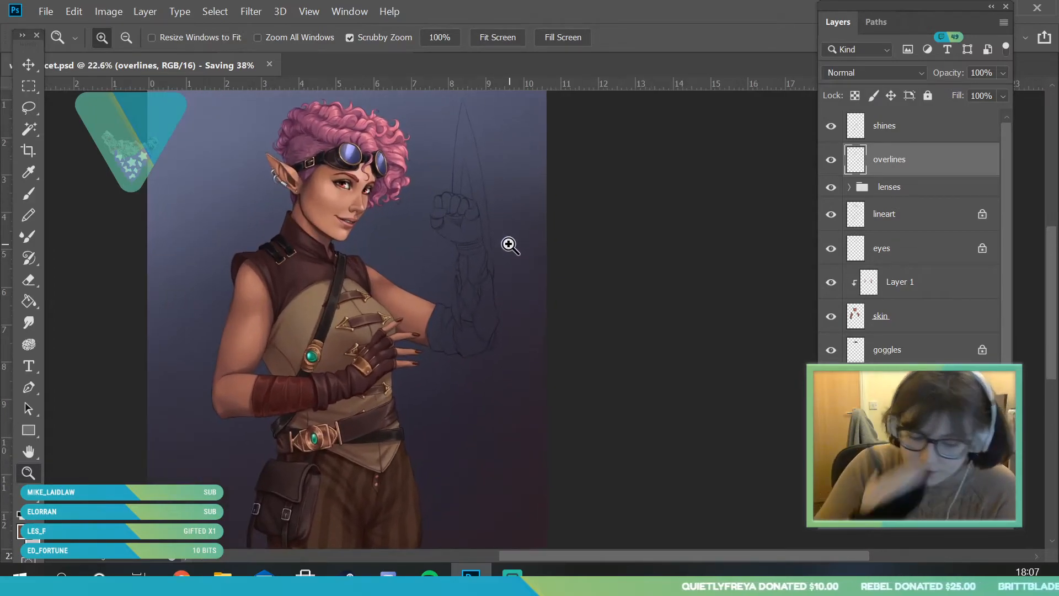
scroll(910, 237, "down", 3)
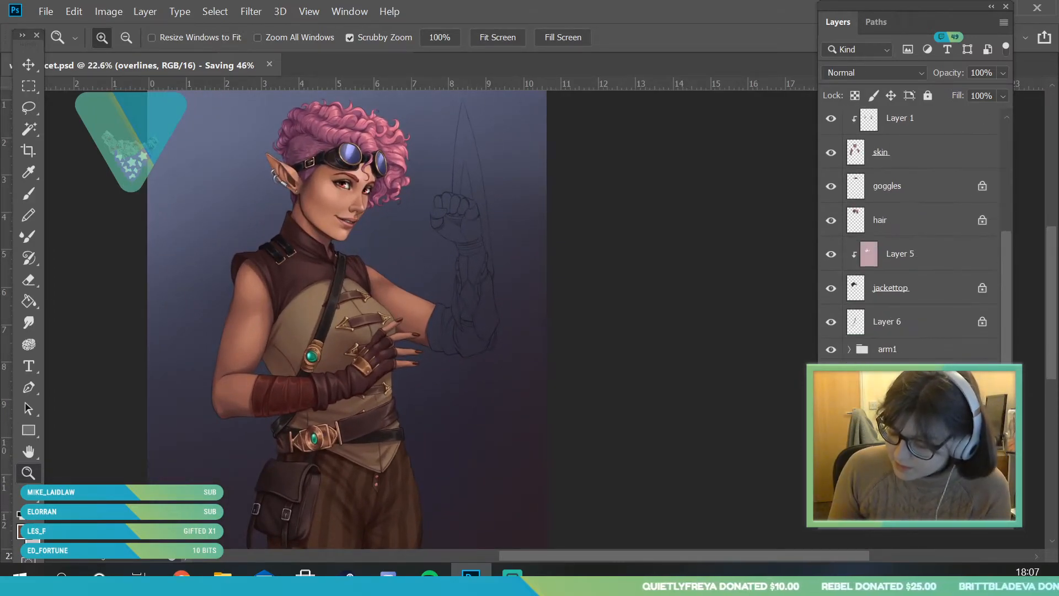
left_click(911, 380)
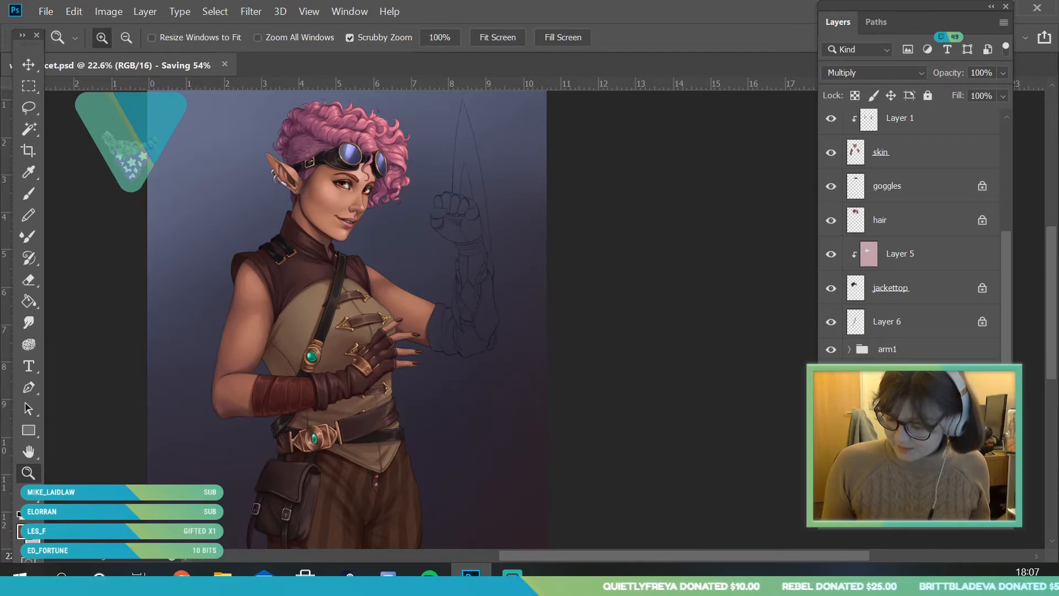
key("ctrl+g")
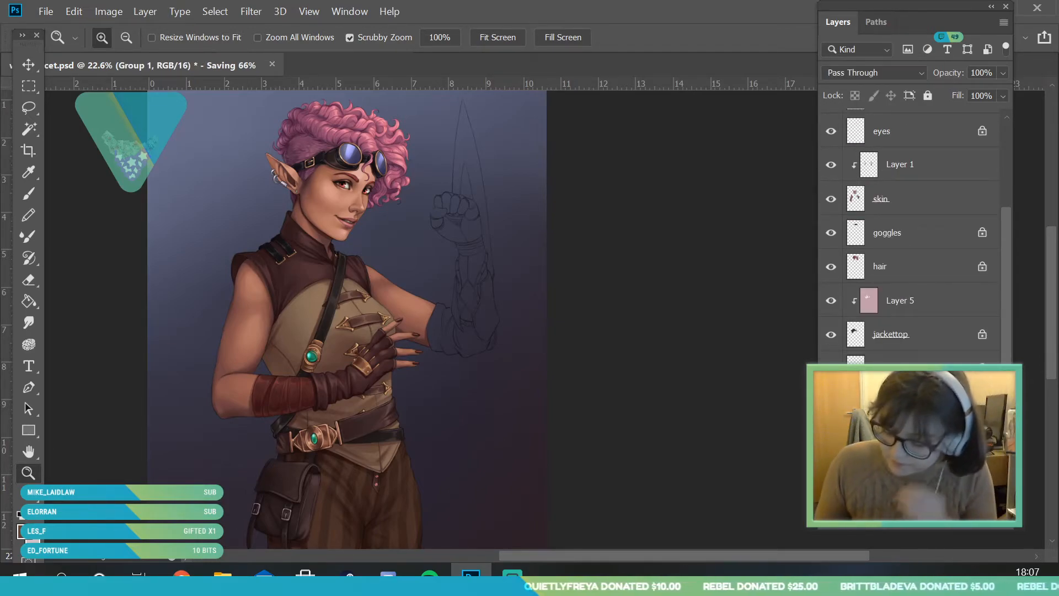
Step: Group Layer 5, jackettop and Layer 6 together and name the group jacket
left_click(911, 469)
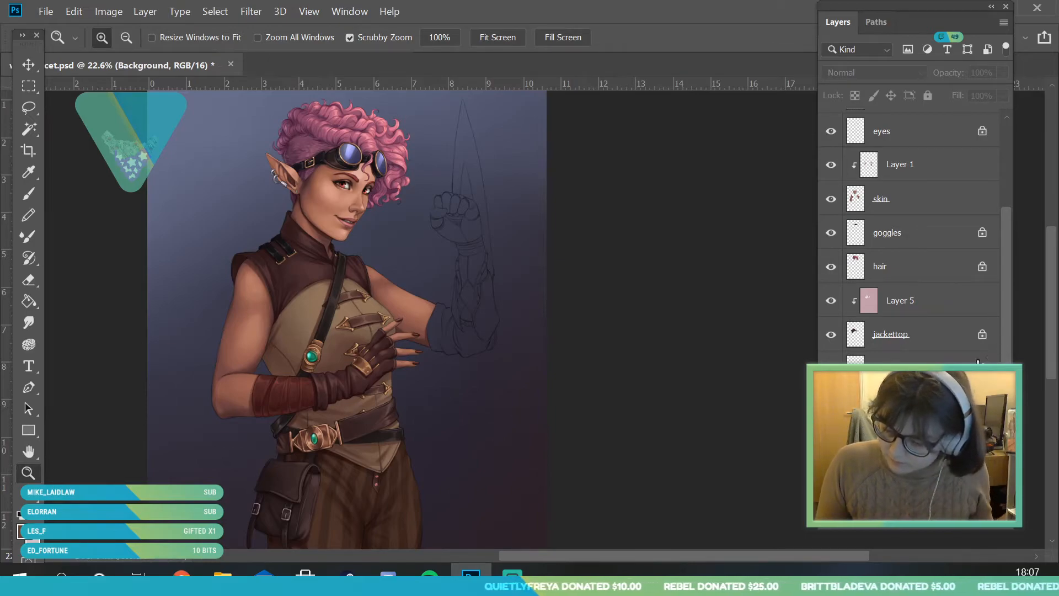
key("ctrl+shift+alt+n")
left_click(918, 309)
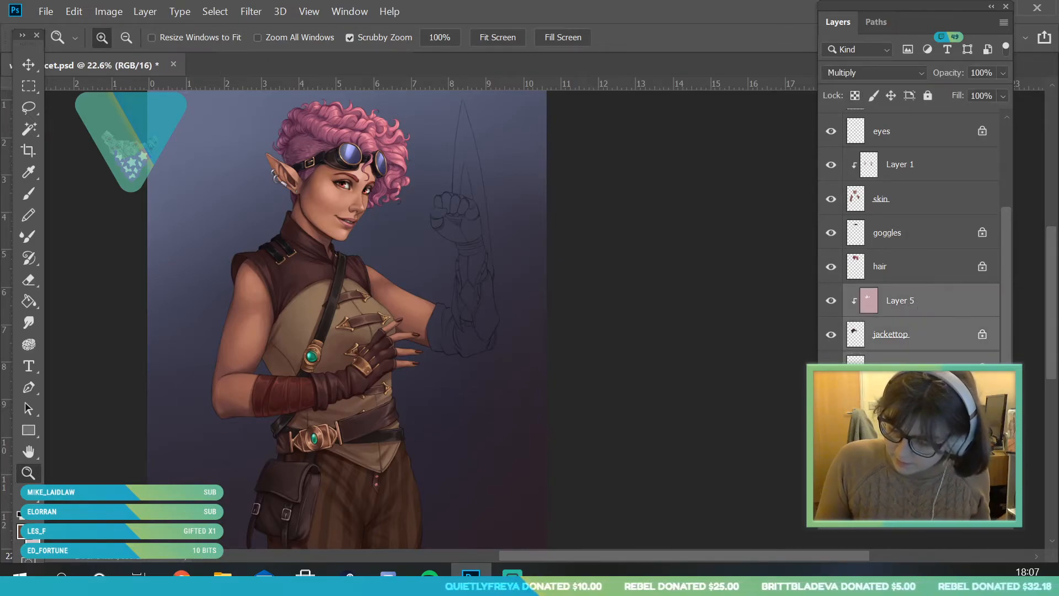
key("ctrl+g")
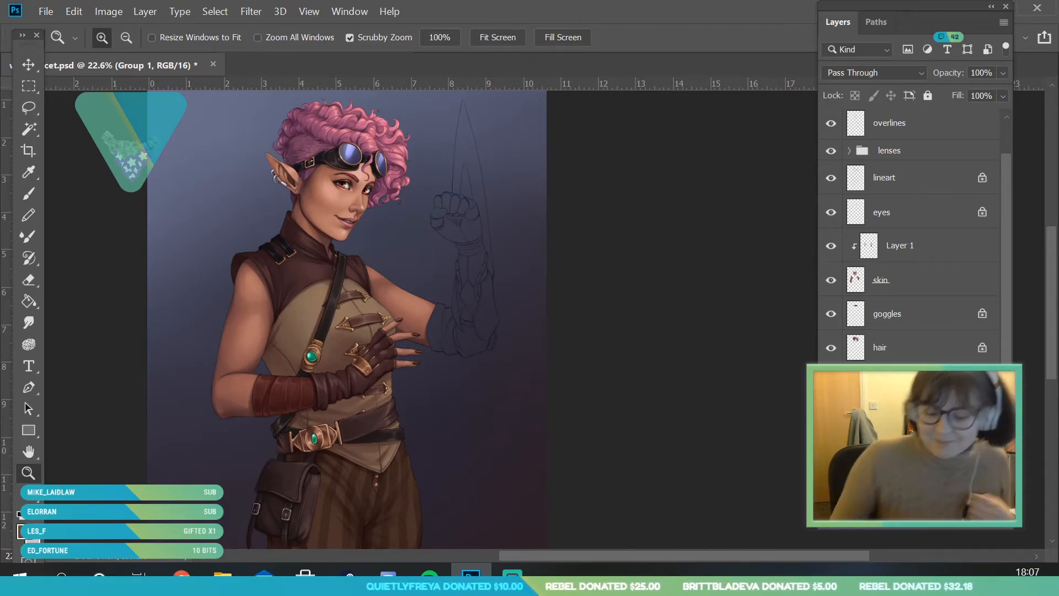
key("Return")
Step: Add a new empty layer for the raised arm's base colour and check the whole figure
left_click(915, 496)
left_click(981, 520)
left_click_drag(378, 274, 331, 274)
left_click_drag(478, 279, 487, 374)
mouse_move(440, 307)
left_mouse_down()
mouse_move(462, 377)
mouse_move(441, 298)
mouse_move(446, 485)
left_mouse_up()
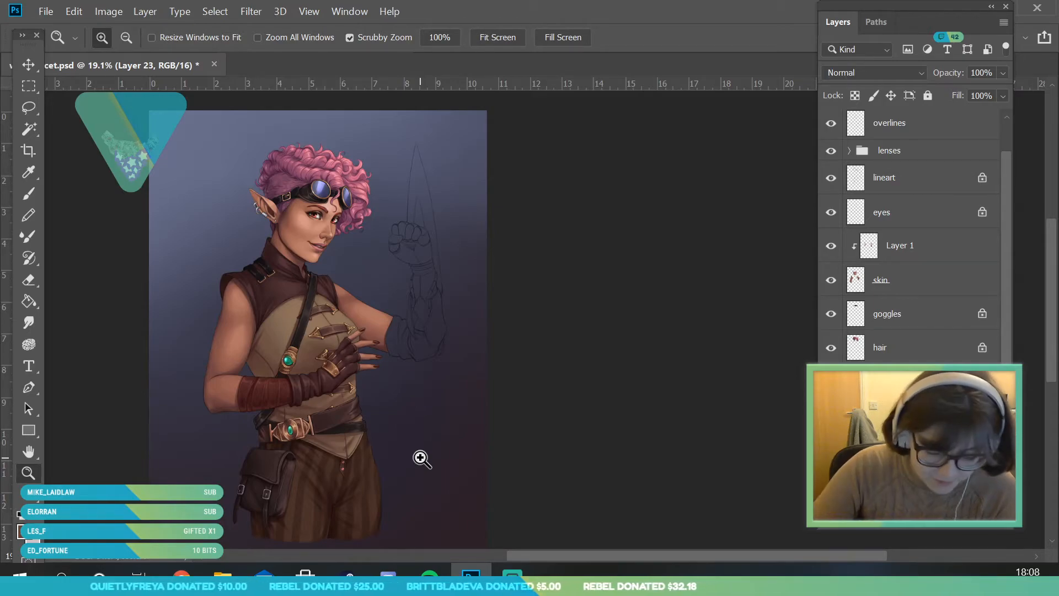
left_click_drag(292, 379, 338, 380)
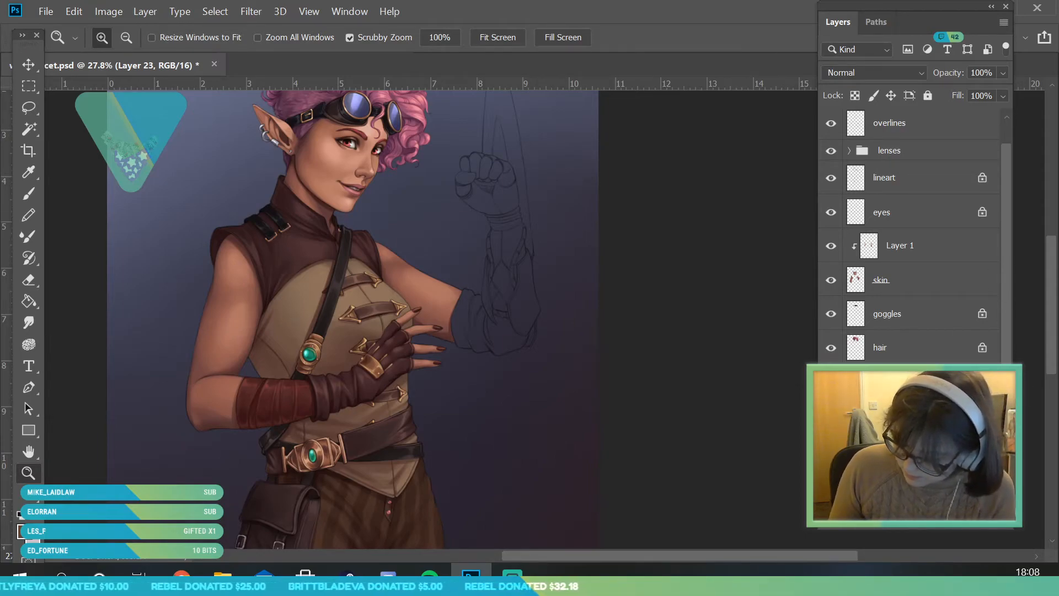
Step: Shift the forearm wrap's hue on Layer 7 to -18 with Hue/Saturation
left_click(108, 11)
mouse_move(143, 50)
left_click(341, 138)
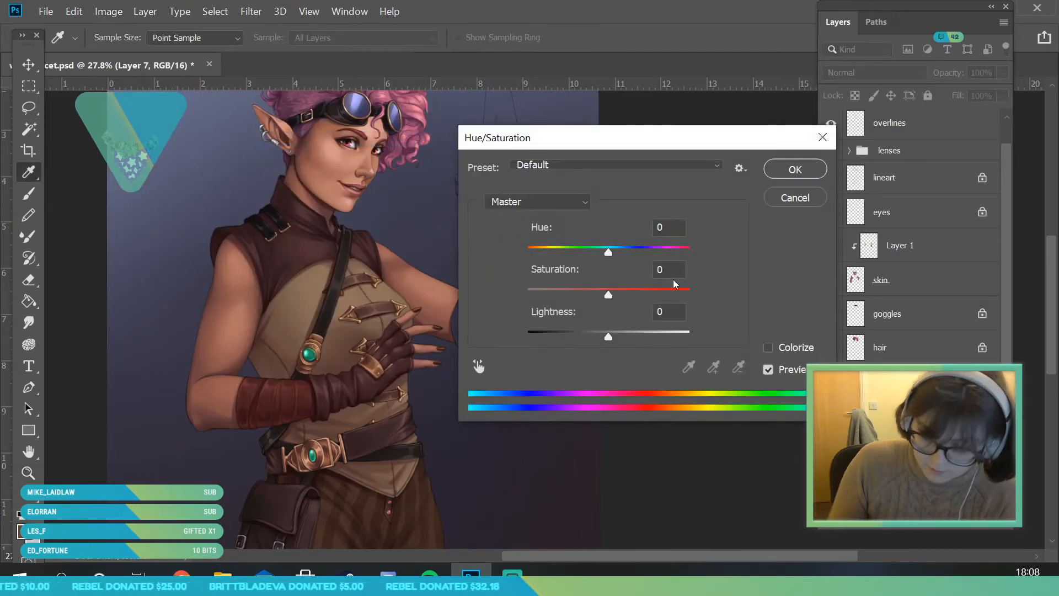
mouse_move(609, 251)
left_mouse_down()
mouse_move(621, 252)
mouse_move(593, 254)
left_mouse_up()
key("z")
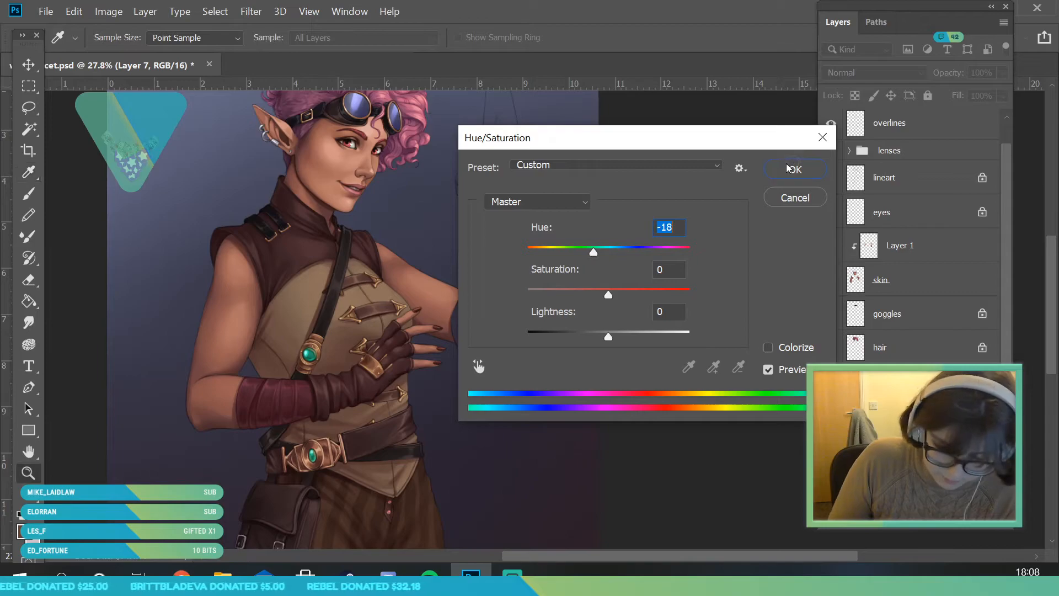
key("Return")
Step: Sample the burgundy from the recoloured forearm wrap
left_click_drag(464, 348, 486, 367)
left_click_drag(373, 408, 419, 407)
key("i")
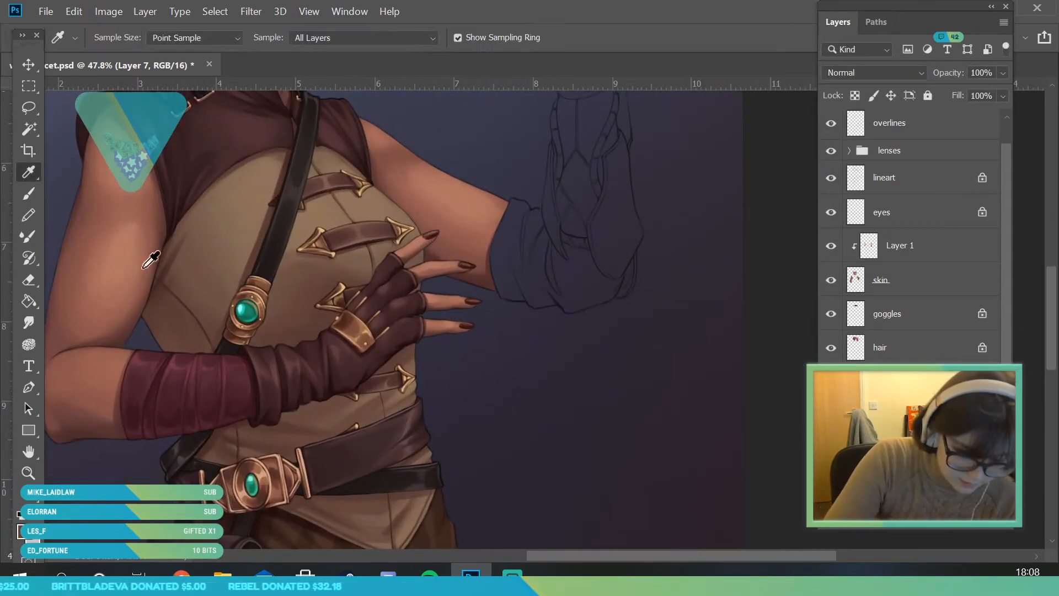
left_click(211, 369)
Step: Select Layer 23 and lighten the foreground burgundy to RGB 119, 64, 80
left_click(850, 396)
left_click_drag(1009, 346, 1009, 380)
left_click(904, 397)
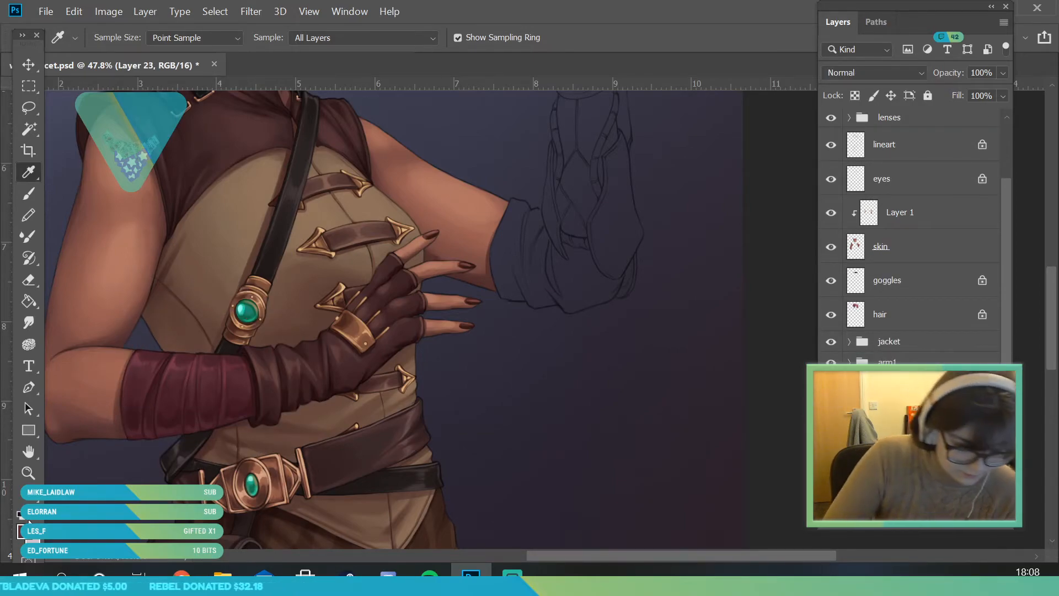
left_click(25, 531)
left_click(650, 217)
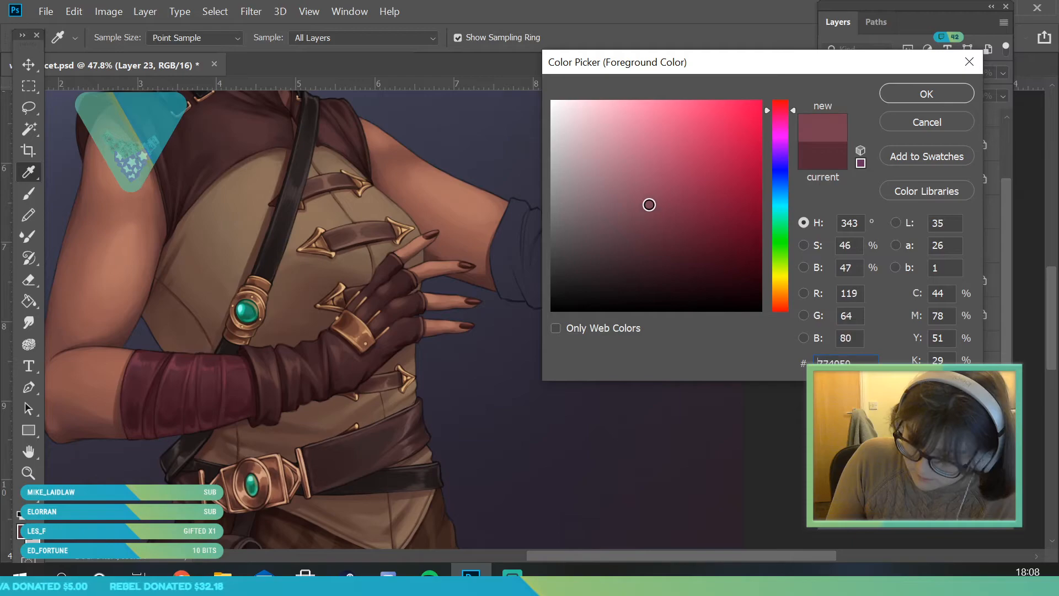
left_click(913, 95)
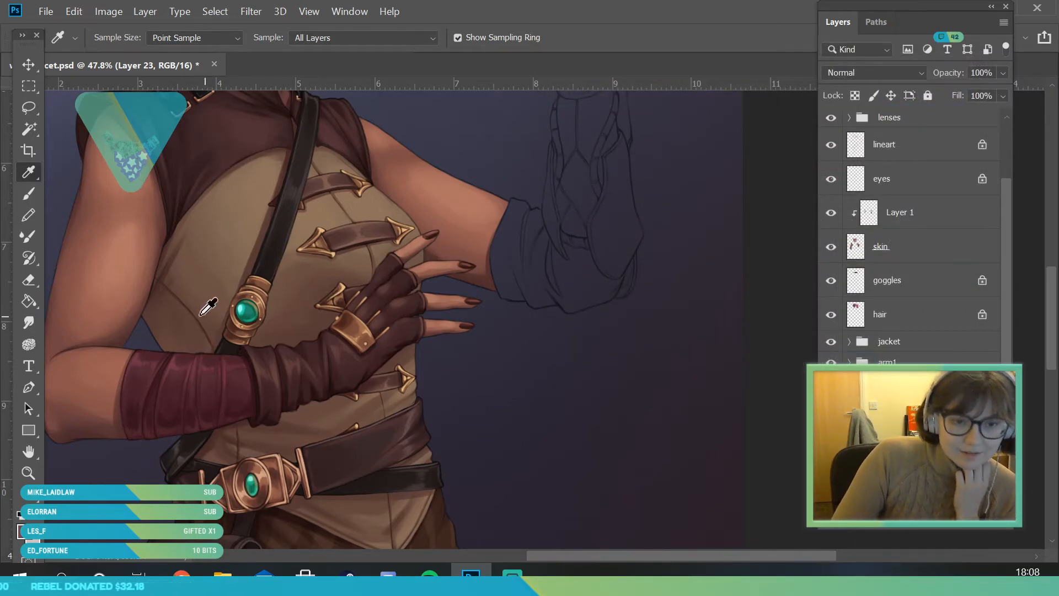
Step: Block in burgundy across the upper part of the raised arm's sleeve on Layer 23 with a 53 px brush
left_click(28, 472)
left_click_drag(229, 350, 182, 353)
left_click_drag(428, 302, 543, 293)
left_click_drag(425, 256, 438, 312)
left_click(28, 194)
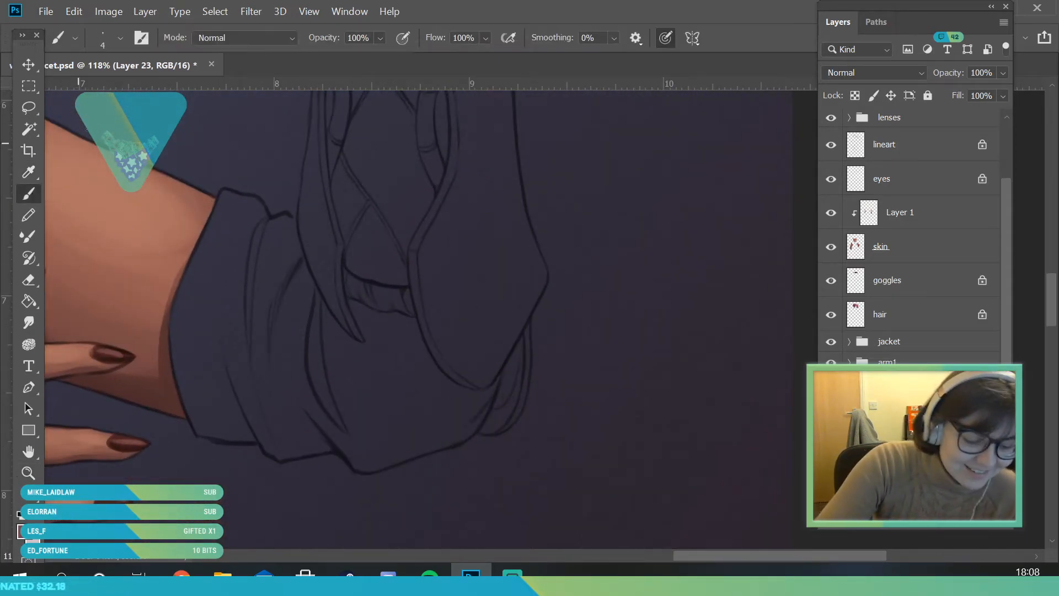
left_click(120, 38)
left_click(121, 85)
key("Return")
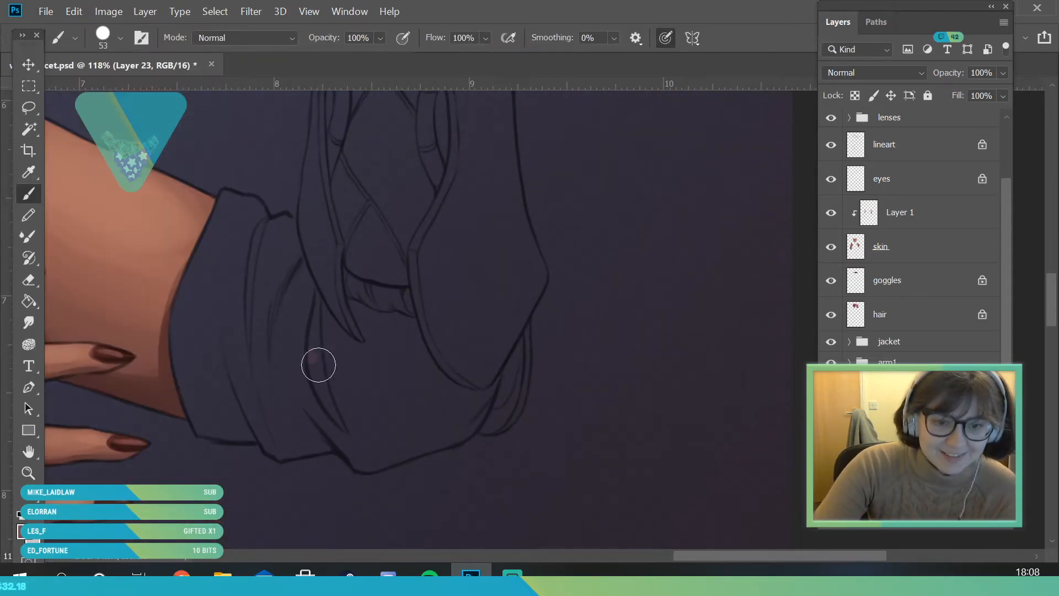
mouse_move(298, 356)
left_mouse_down()
mouse_move(196, 289)
mouse_move(326, 348)
mouse_move(248, 303)
mouse_move(179, 306)
left_mouse_up()
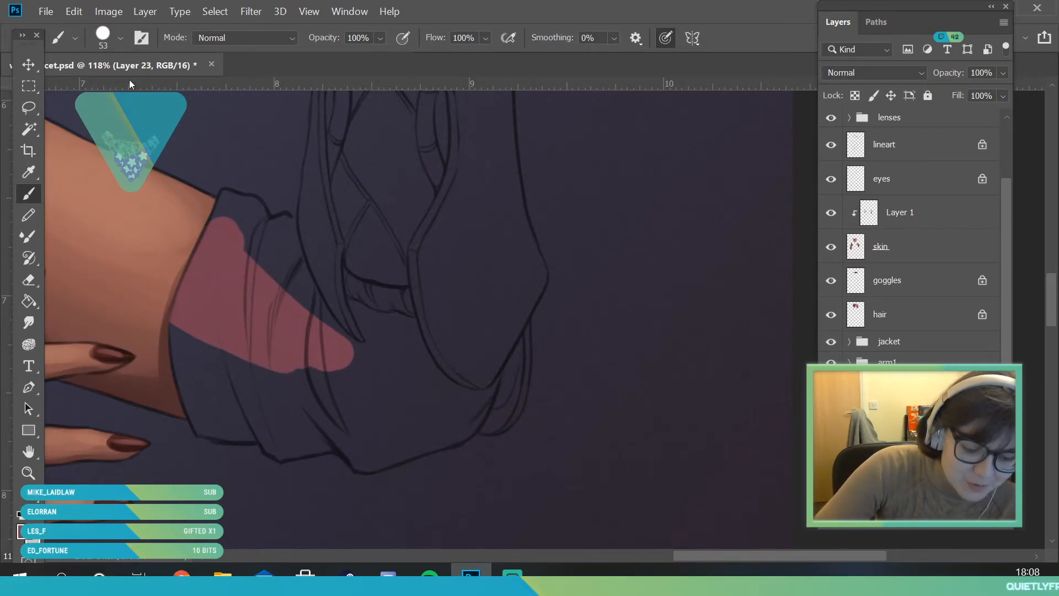
Step: Fill the sleeve's upper edge and the remaining gap beside the folds with an 18 px brush
left_click(120, 38)
key("Return")
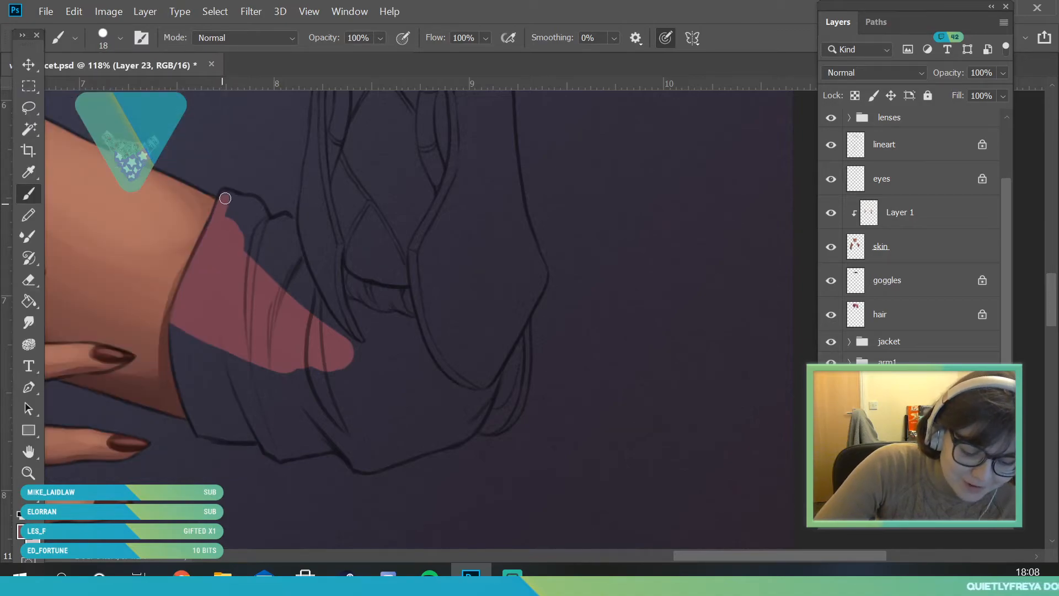
mouse_move(254, 203)
left_mouse_down()
mouse_move(272, 235)
mouse_move(269, 225)
mouse_move(290, 223)
mouse_move(312, 292)
mouse_move(299, 261)
mouse_move(355, 350)
left_mouse_up()
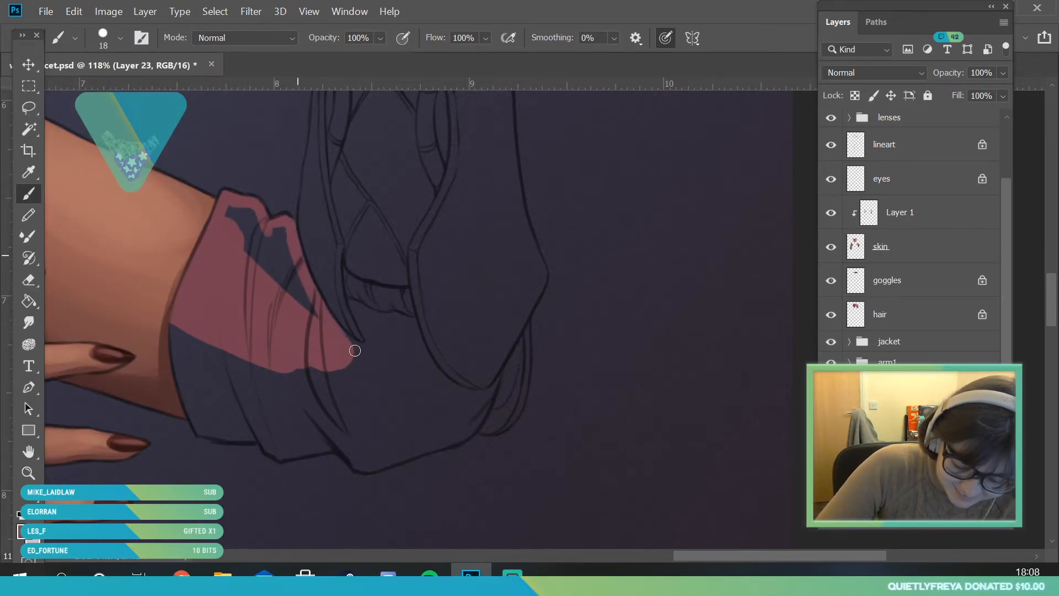
left_click_drag(299, 282, 232, 213)
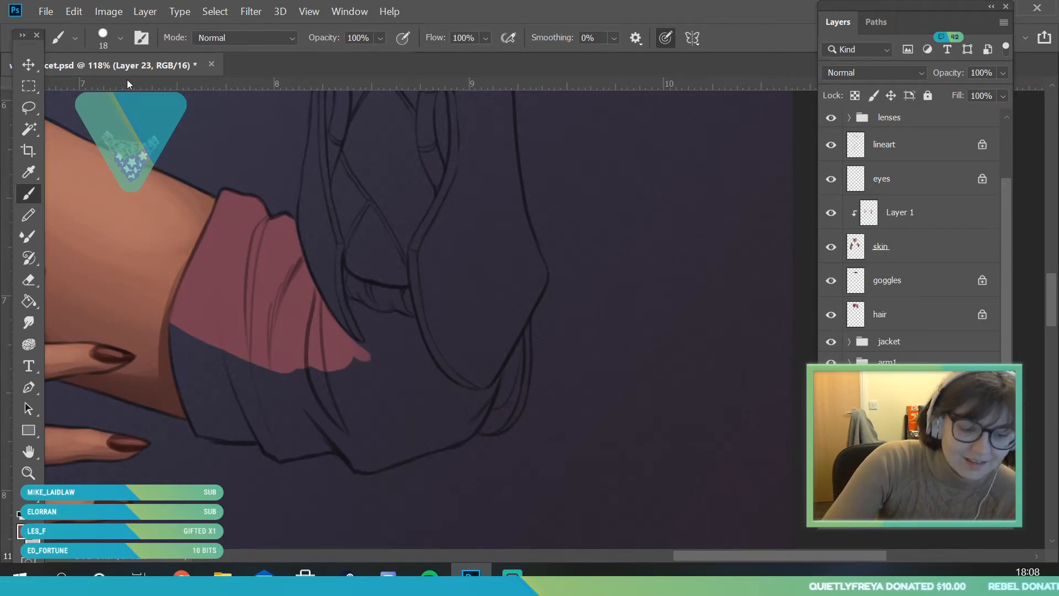
Step: Extend the burgundy base down the sleeve's cuff side and along its lower hem with a 34 px brush
left_click(120, 38)
left_click(114, 90)
left_click(292, 358)
mouse_move(181, 315)
left_mouse_down()
mouse_move(199, 367)
mouse_move(235, 388)
left_mouse_up()
left_click(120, 38)
left_click_drag(114, 76, 98, 77)
left_click(253, 366)
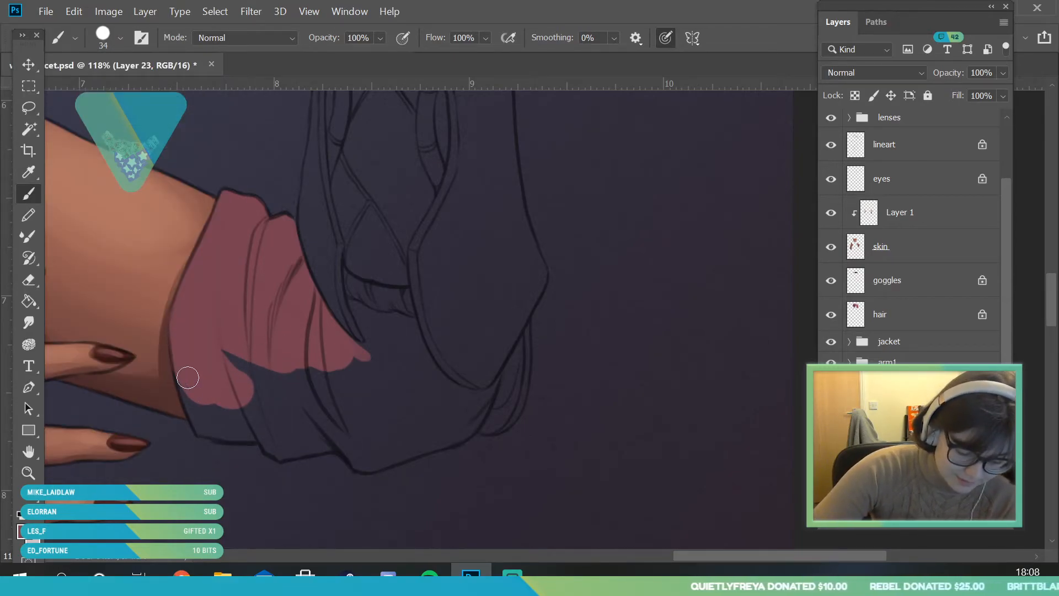
left_click_drag(265, 381, 192, 371)
left_click_drag(193, 408, 187, 377)
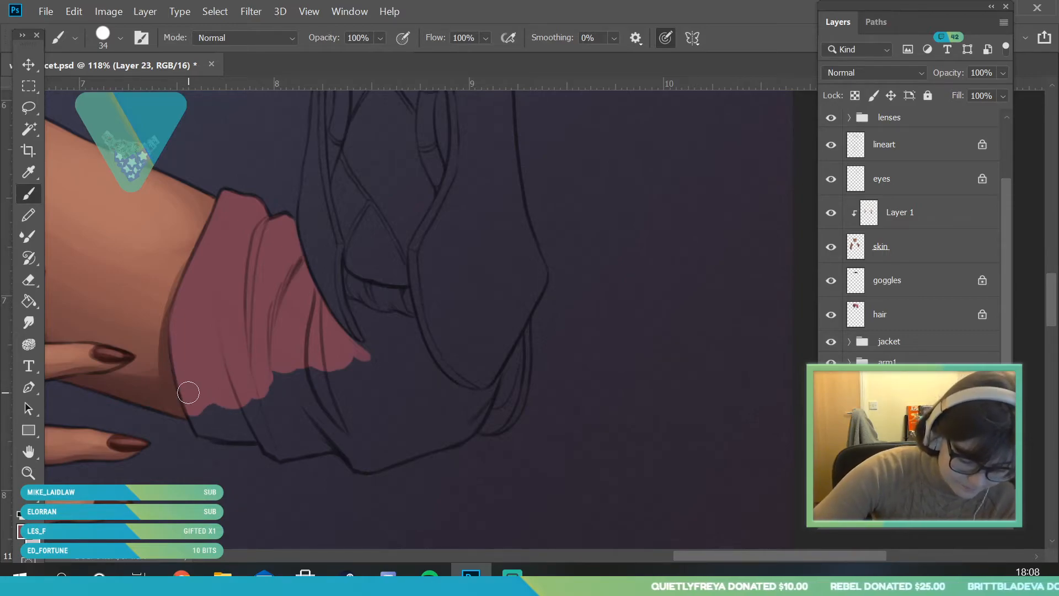
mouse_move(210, 428)
left_mouse_down()
mouse_move(260, 431)
mouse_move(231, 409)
mouse_move(234, 375)
mouse_move(339, 417)
mouse_move(282, 366)
left_mouse_up()
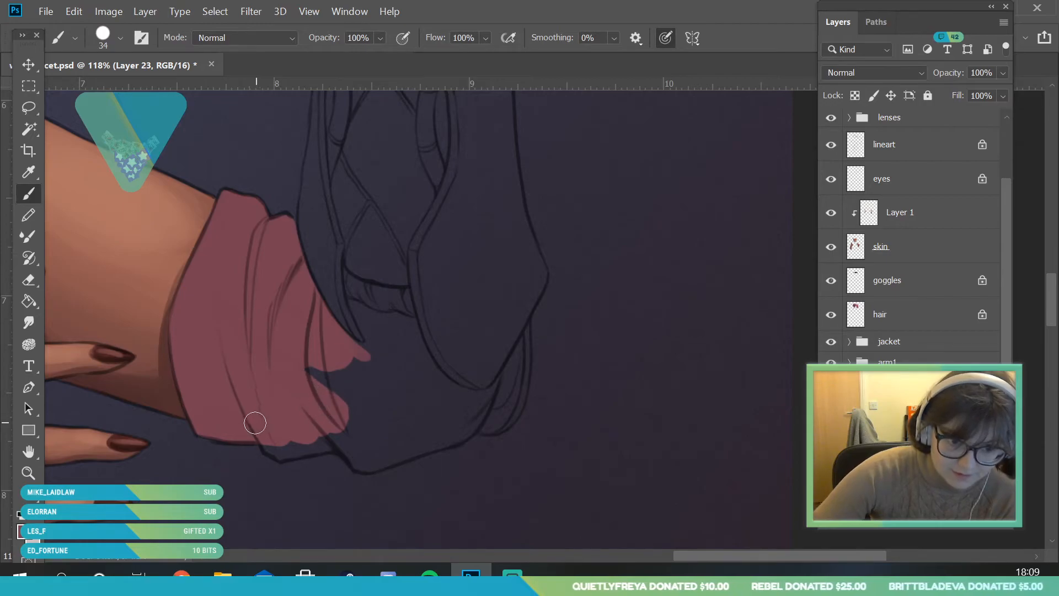
Step: Carry the burgundy base across the rest of the sleeve towards the elbow and up to the bracer
mouse_move(307, 445)
left_mouse_down()
mouse_move(376, 445)
mouse_move(339, 397)
mouse_move(327, 357)
mouse_move(381, 391)
mouse_move(306, 386)
mouse_move(372, 393)
left_mouse_up()
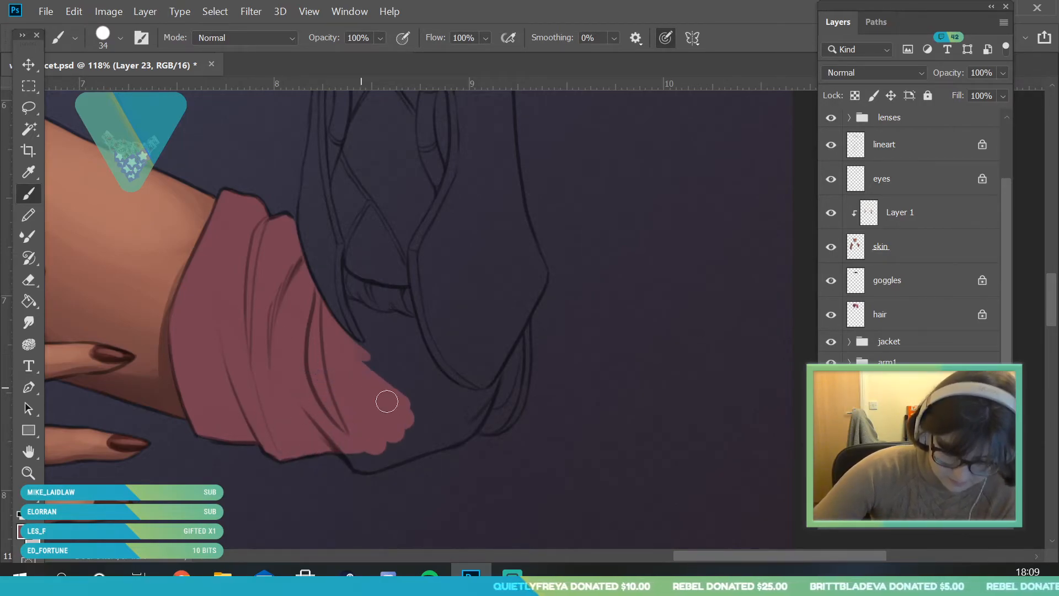
mouse_move(360, 460)
left_mouse_down()
mouse_move(437, 438)
mouse_move(383, 462)
mouse_move(455, 432)
mouse_move(374, 440)
mouse_move(362, 365)
mouse_move(373, 383)
mouse_move(378, 365)
mouse_move(346, 348)
left_mouse_up()
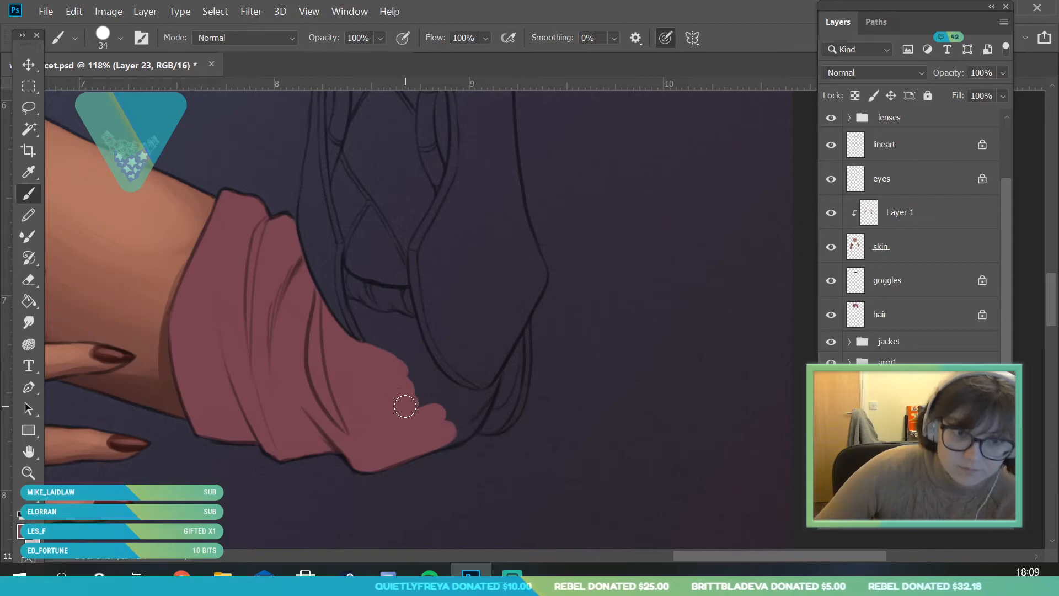
mouse_move(420, 372)
left_mouse_down()
mouse_move(442, 406)
mouse_move(430, 424)
mouse_move(444, 403)
mouse_move(416, 404)
mouse_move(390, 428)
left_mouse_up()
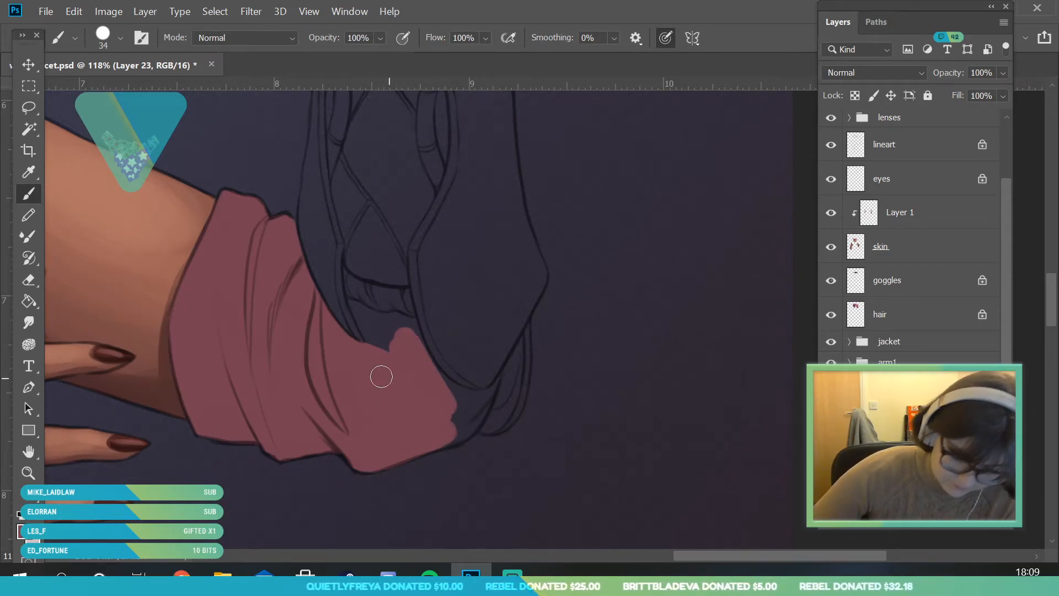
Step: Paint the sleeve's base colour up to the lineart beneath the bracer opening with a 10 px brush
left_click(30, 472)
left_click_drag(323, 347, 258, 454)
left_click_drag(355, 347, 376, 372)
key("b")
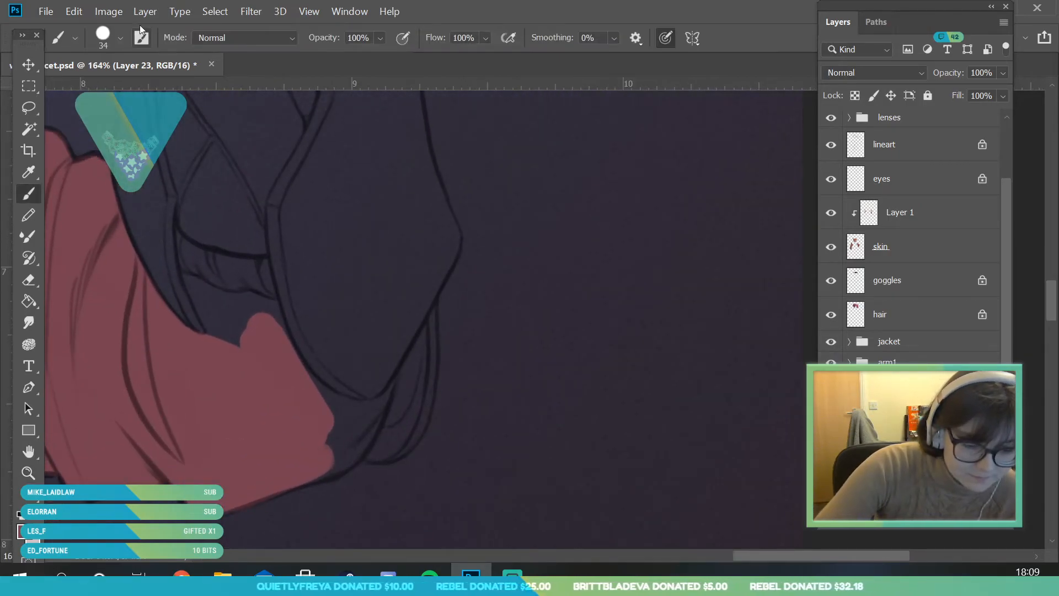
left_click(110, 37)
left_click(287, 393)
mouse_move(232, 331)
left_mouse_down()
mouse_move(244, 354)
mouse_move(213, 312)
left_mouse_up()
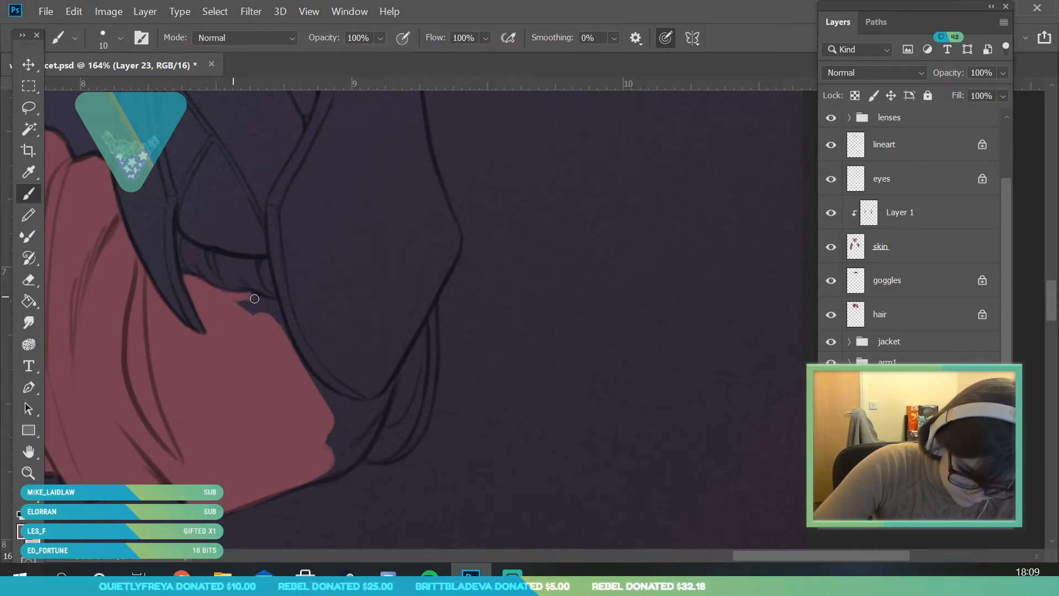
mouse_move(311, 385)
left_mouse_down()
mouse_move(263, 307)
mouse_move(240, 304)
left_mouse_up()
Step: Redo the base-colour edge beneath the bracer's pointed tip and fill in the elbow's outer corner
left_click_drag(305, 367, 365, 405)
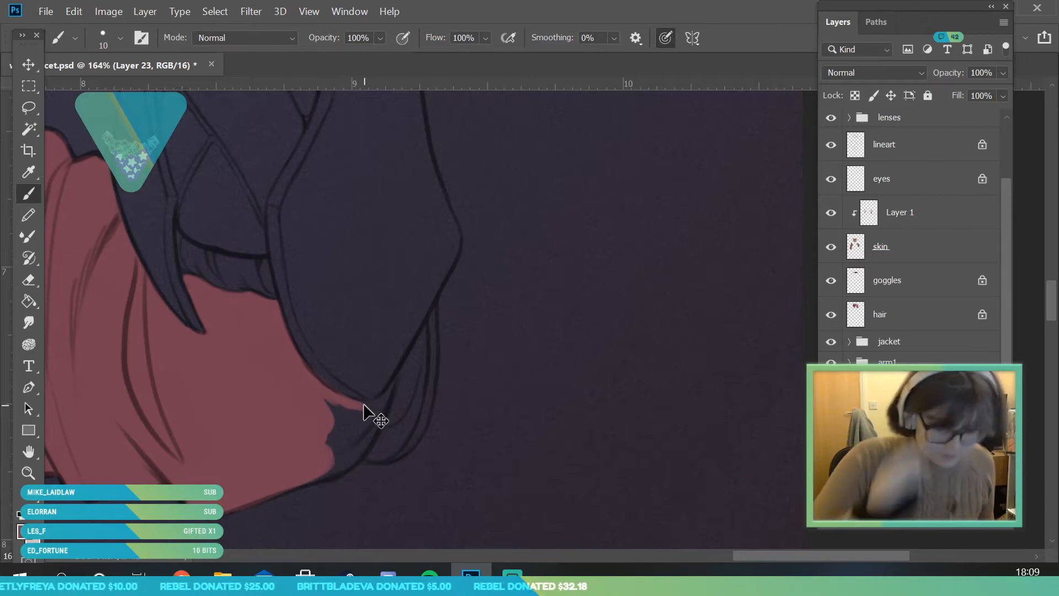
key("ctrl+z")
mouse_move(322, 360)
left_mouse_down()
mouse_move(344, 399)
mouse_move(362, 409)
mouse_move(348, 399)
mouse_move(385, 395)
mouse_move(368, 407)
mouse_move(378, 412)
mouse_move(390, 390)
left_mouse_up()
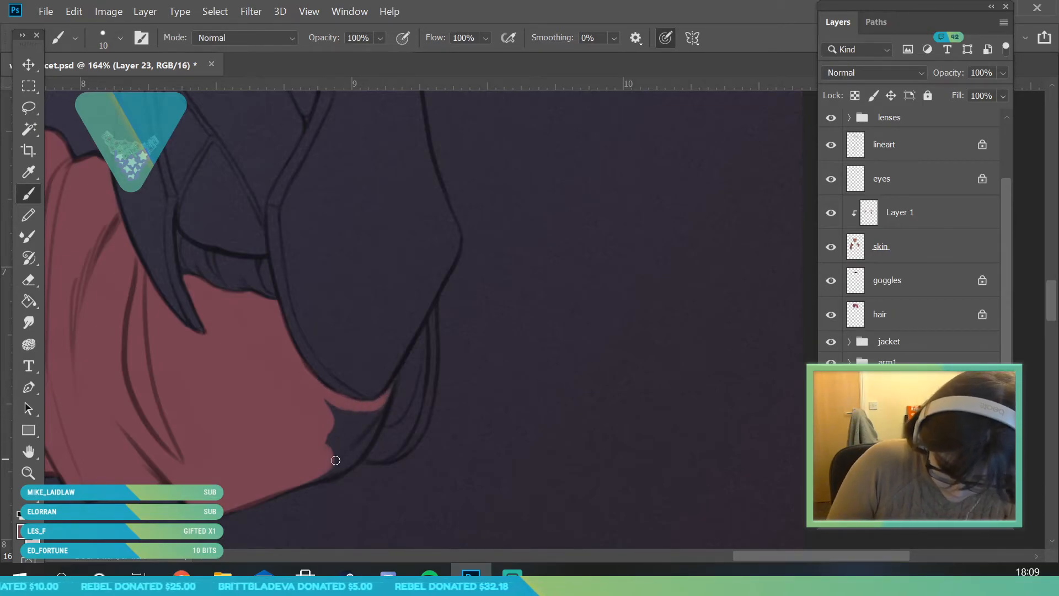
mouse_move(296, 482)
left_mouse_down()
mouse_move(357, 456)
mouse_move(379, 411)
mouse_move(337, 449)
mouse_move(332, 407)
mouse_move(193, 486)
left_mouse_up()
Step: Add a new layer above the sleeve base, clip it to that base and set its blending mode to Multiply
left_click(34, 475)
left_click_drag(280, 384, 353, 555)
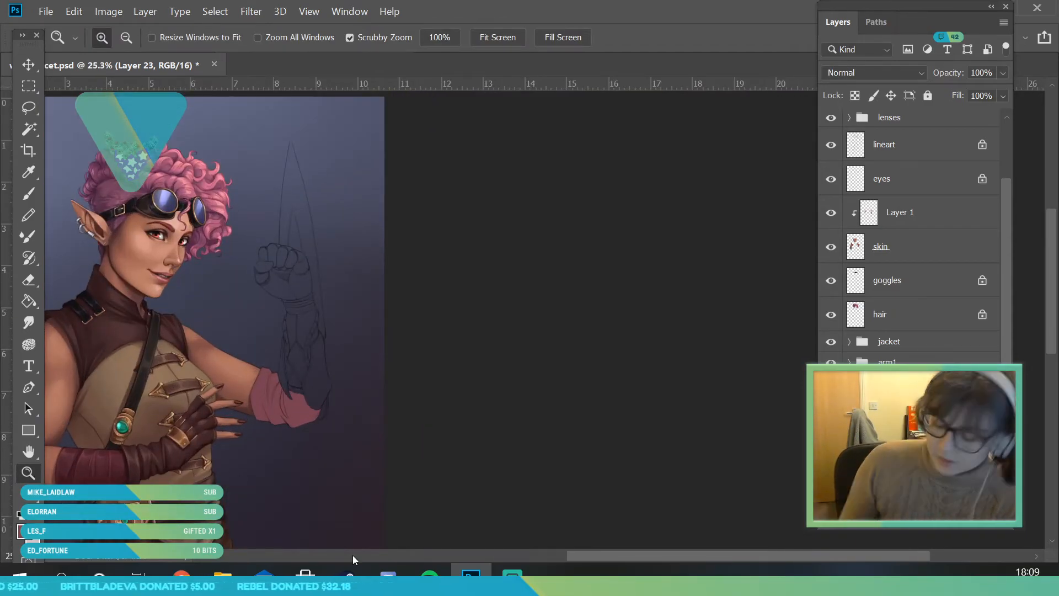
key("ctrl+shift+alt+n")
right_click(961, 397)
left_click(867, 348)
left_click(874, 72)
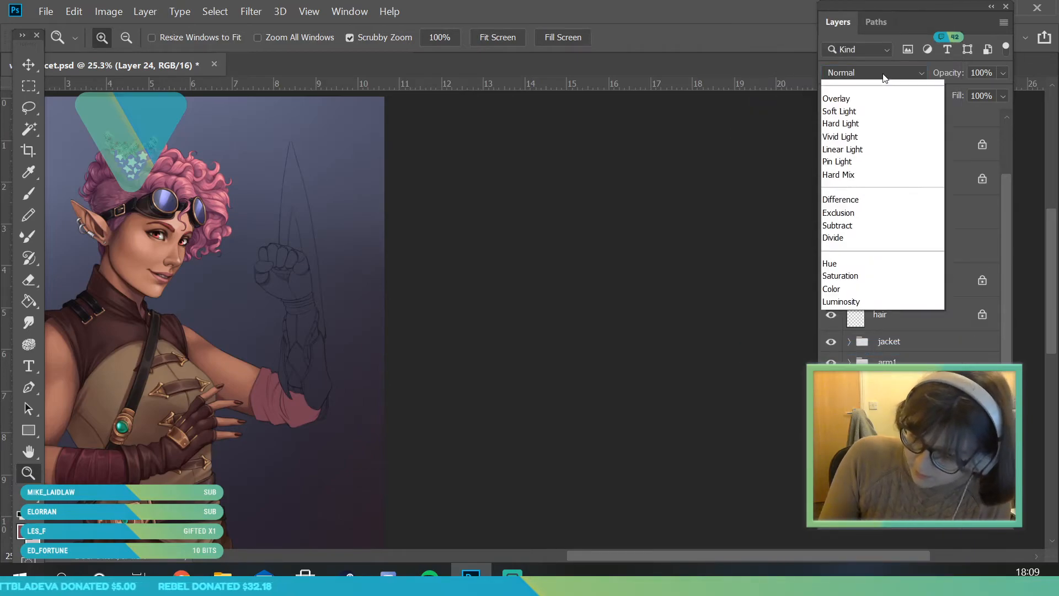
left_click(882, 138)
Step: Choose a pale pink foreground colour and fill the Multiply layer with it to shade the whole sleeve
left_click_drag(267, 373, 256, 423)
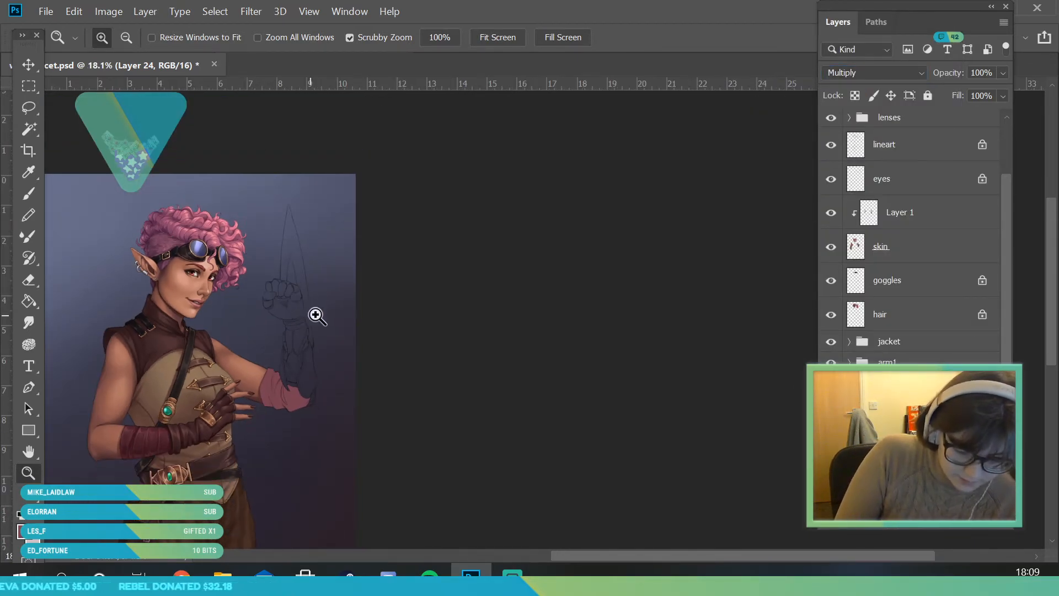
left_click_drag(318, 315, 241, 407)
left_click_drag(238, 371, 309, 386)
left_click(23, 536)
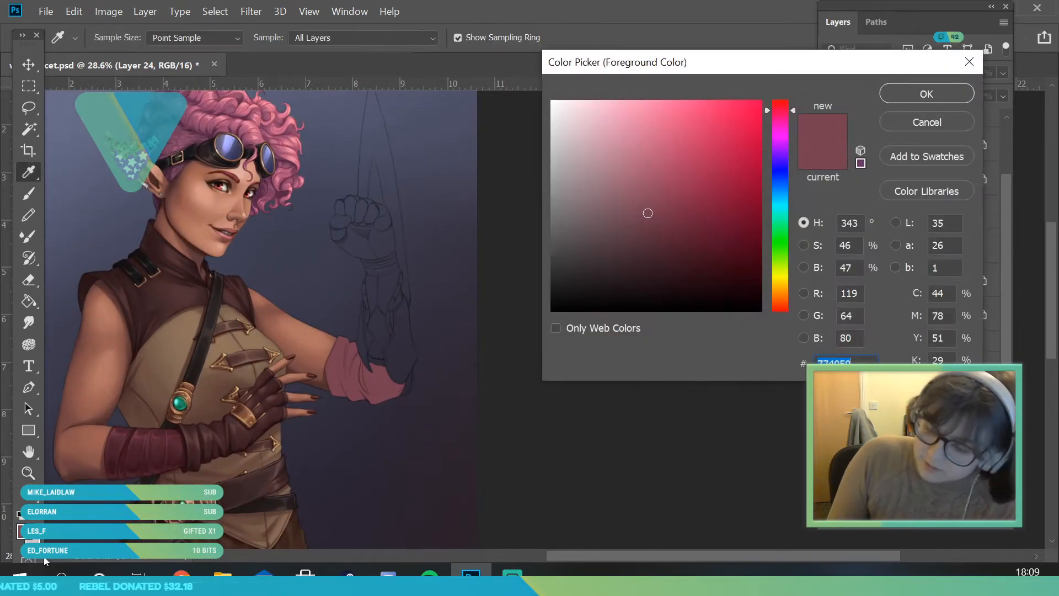
mouse_move(601, 144)
left_mouse_down()
mouse_move(588, 159)
mouse_move(602, 150)
left_mouse_up()
key("Return")
left_click(32, 302)
left_click(366, 388)
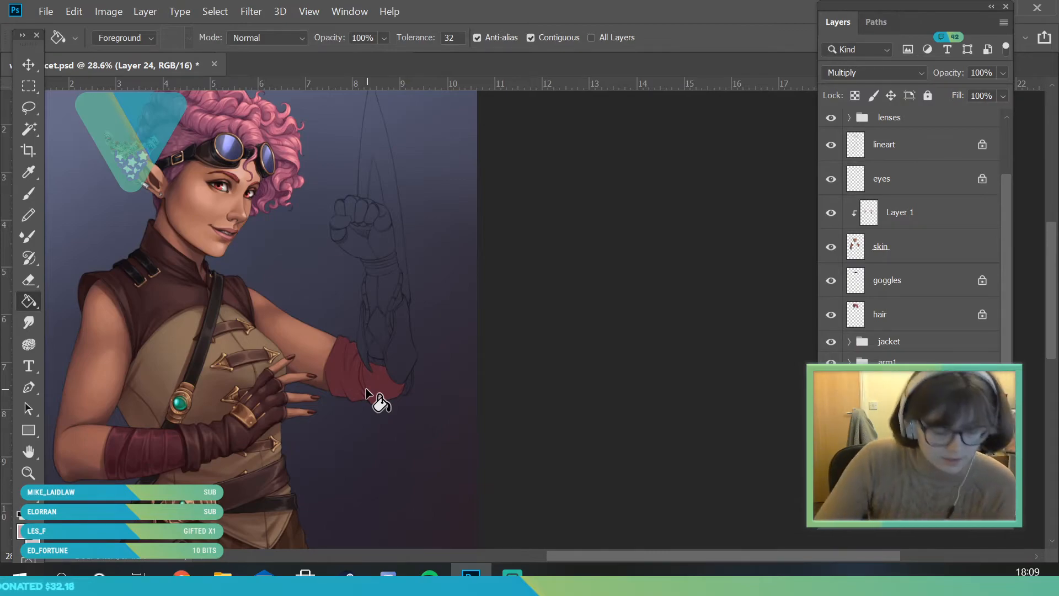
Step: Set the foreground colour to pure white, hex ffffff, for painting light into the sleeve's shadow layer
left_click(28, 473)
left_click_drag(431, 353, 494, 509)
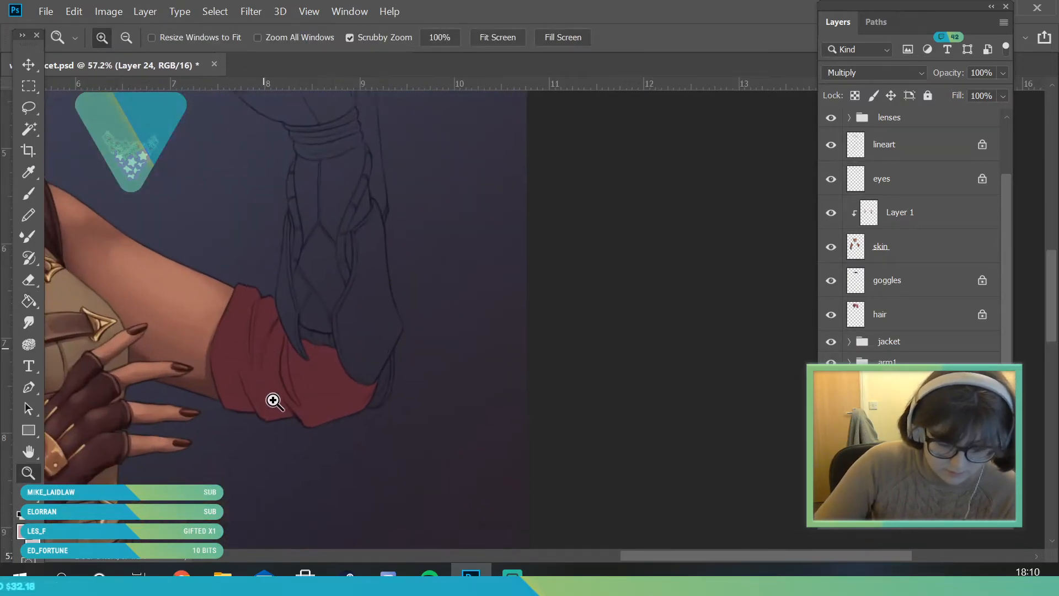
left_click_drag(271, 388, 301, 388)
left_click(23, 531)
left_click_drag(612, 219, 524, 30)
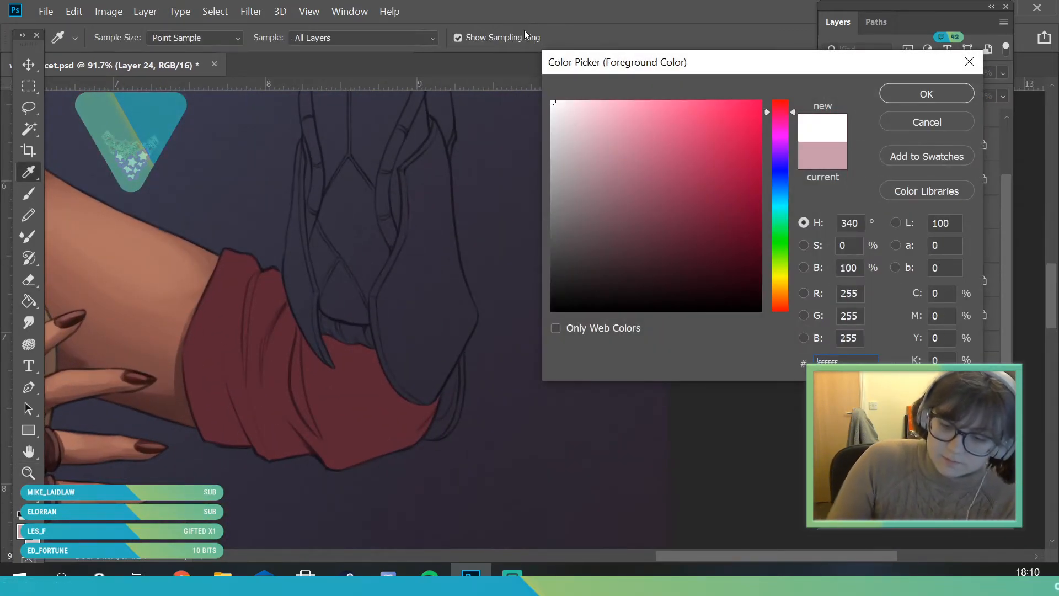
left_click(904, 93)
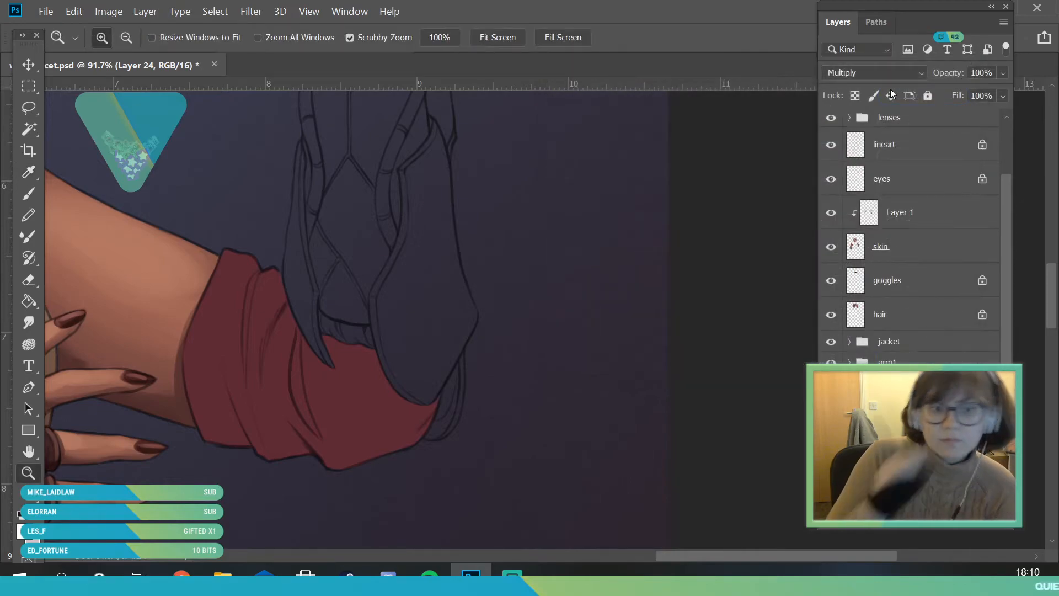
Step: Paint white light along the sleeve's folds and over the elbow on Layer 24 with a 45 px brush
left_click(28, 191)
left_click(113, 40)
left_click(116, 90)
left_click(262, 173)
mouse_move(223, 273)
left_mouse_down()
mouse_move(200, 329)
mouse_move(228, 270)
mouse_move(198, 411)
mouse_move(235, 265)
mouse_move(206, 333)
mouse_move(205, 352)
mouse_move(210, 343)
mouse_move(226, 361)
left_mouse_up()
left_click_drag(240, 280, 262, 447)
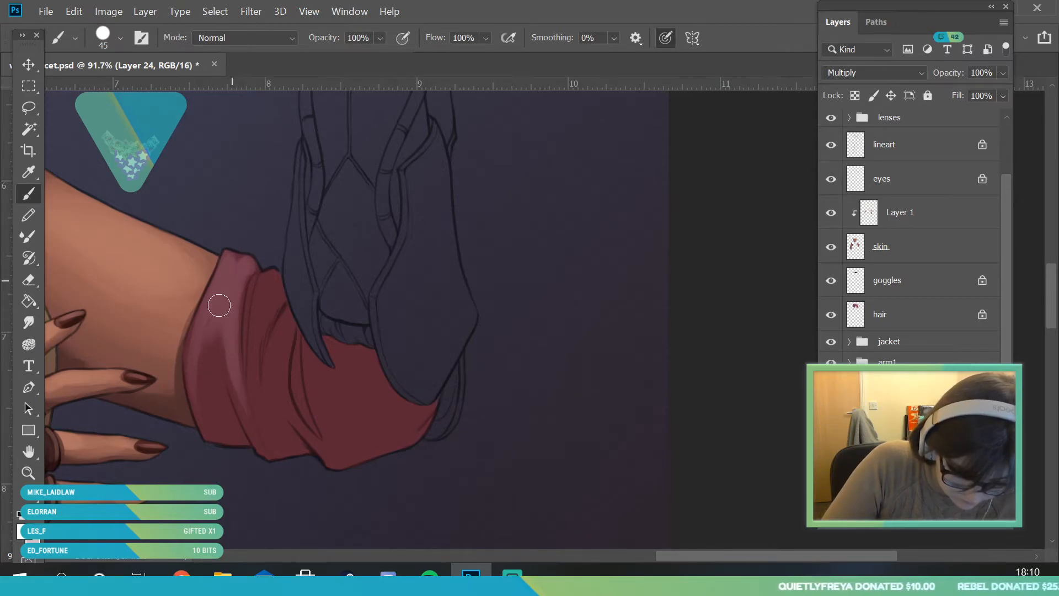
mouse_move(267, 286)
left_mouse_down()
mouse_move(253, 366)
mouse_move(271, 270)
mouse_move(254, 386)
left_mouse_up()
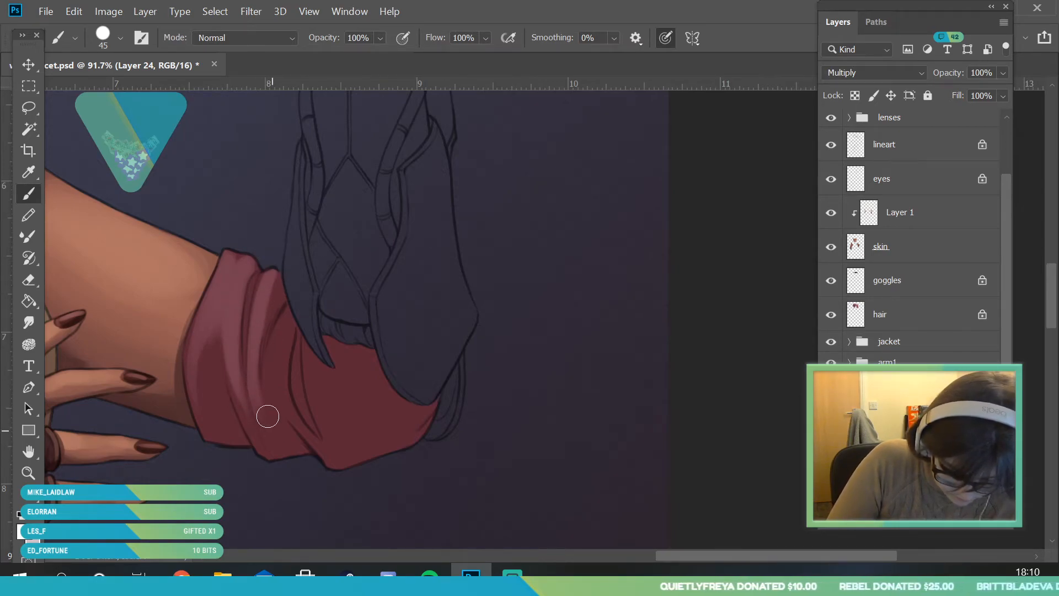
left_click_drag(275, 359, 266, 398)
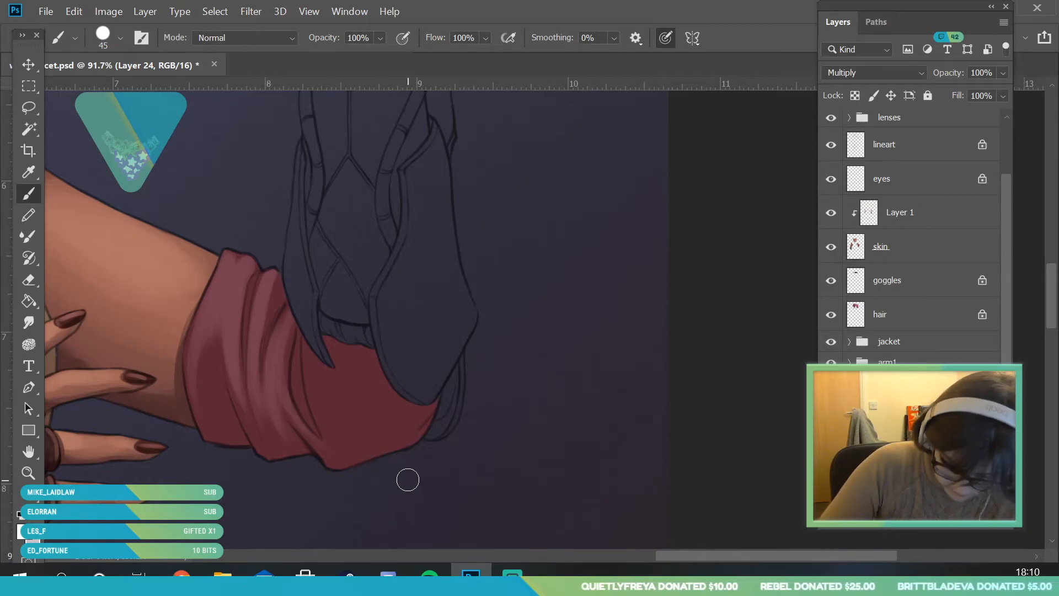
mouse_move(349, 461)
left_mouse_down()
mouse_move(372, 437)
mouse_move(388, 406)
mouse_move(349, 458)
mouse_move(415, 408)
mouse_move(341, 466)
mouse_move(439, 391)
mouse_move(329, 471)
left_mouse_up()
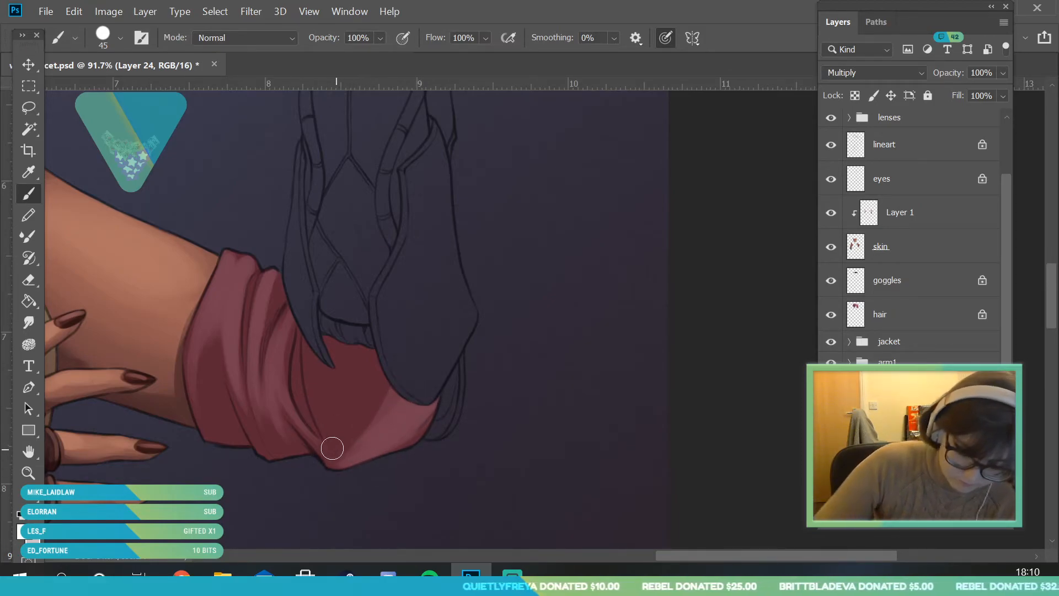
mouse_move(339, 462)
left_mouse_down()
mouse_move(355, 432)
mouse_move(342, 450)
left_mouse_up()
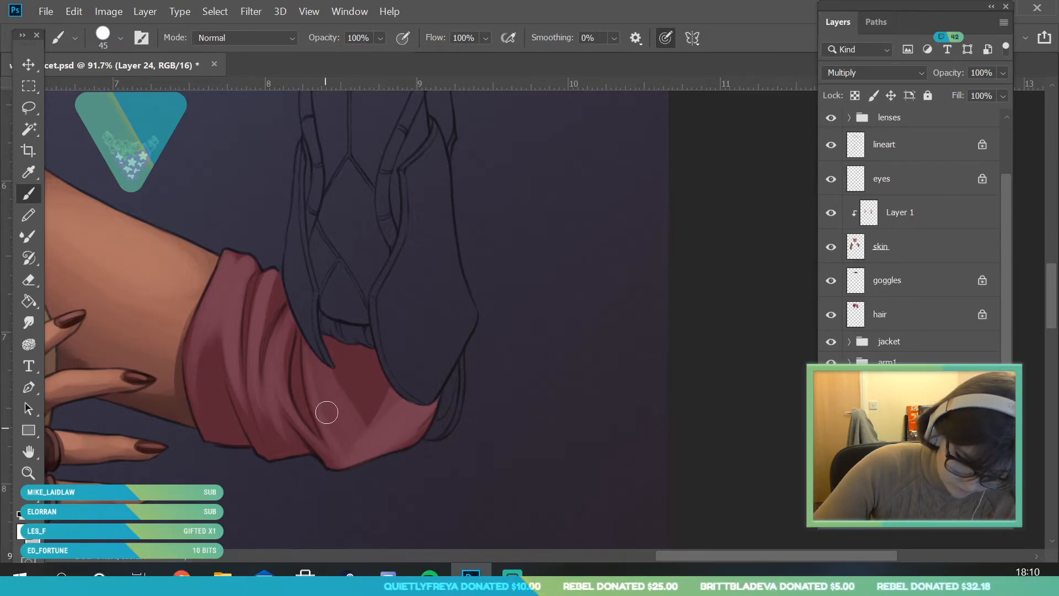
Step: Set the Eyedropper to sample the current layer only and pick the pale pink beside the elbow's shadow for blending
key("i")
left_click(362, 417)
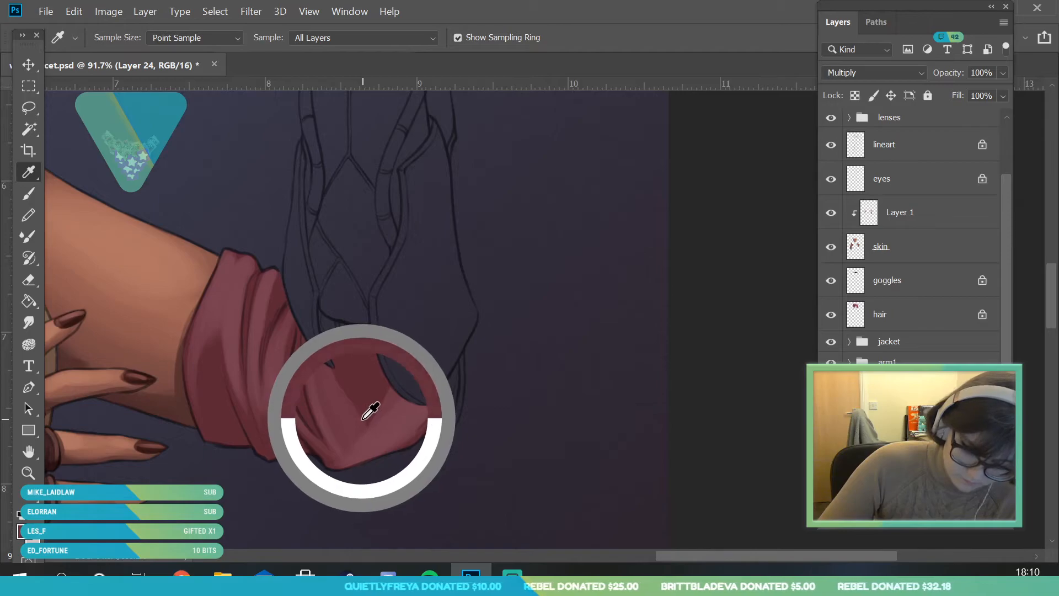
left_click(348, 40)
left_click(320, 50)
left_click(375, 406)
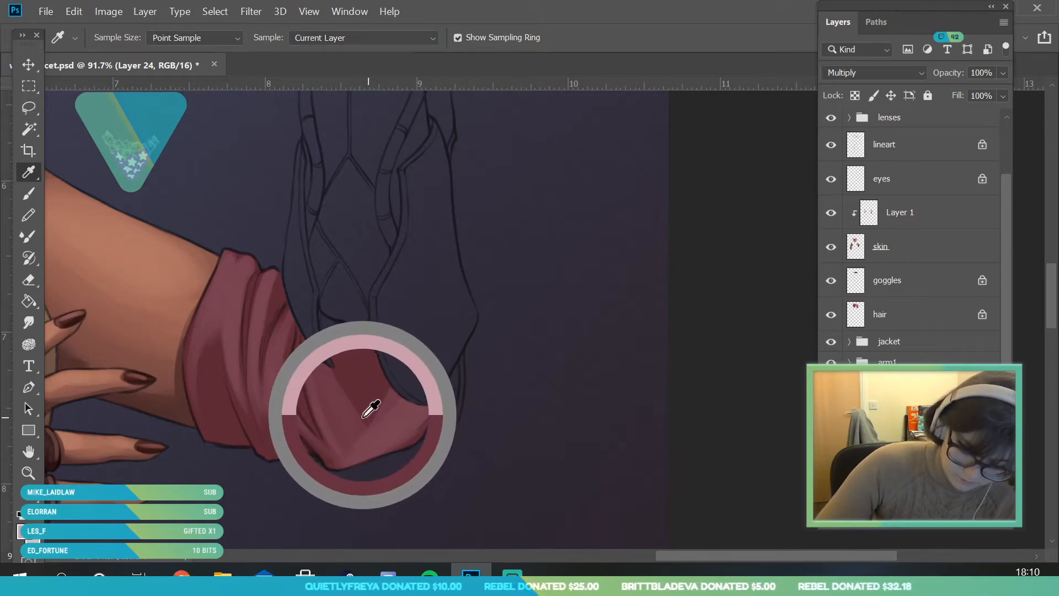
key("b")
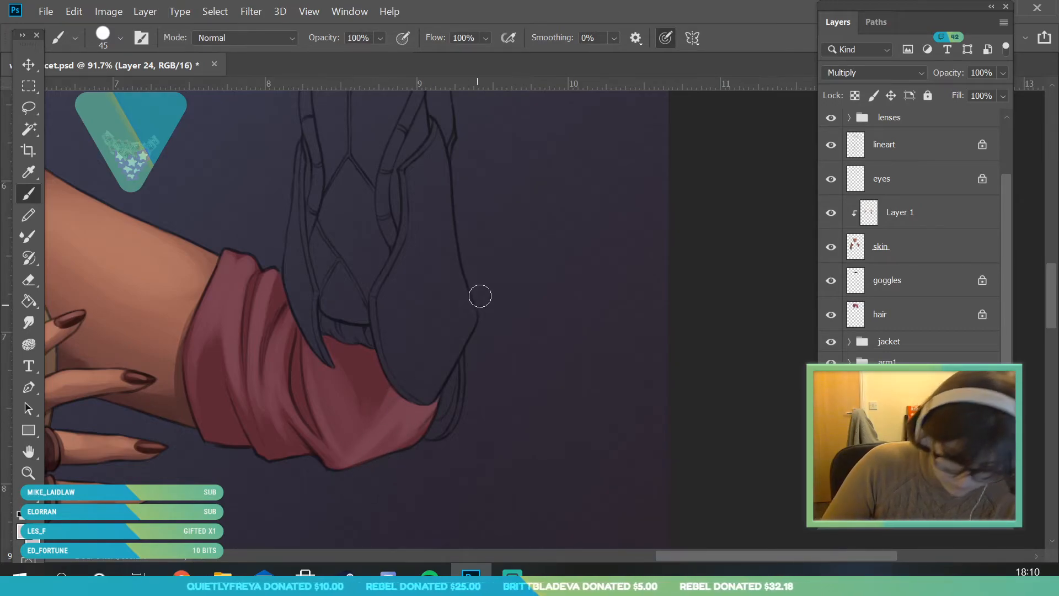
Step: Resample a shading tone from the sleeve's folds and blend the shadow beneath the bracer into the elbow
left_click(33, 172)
left_click(33, 193)
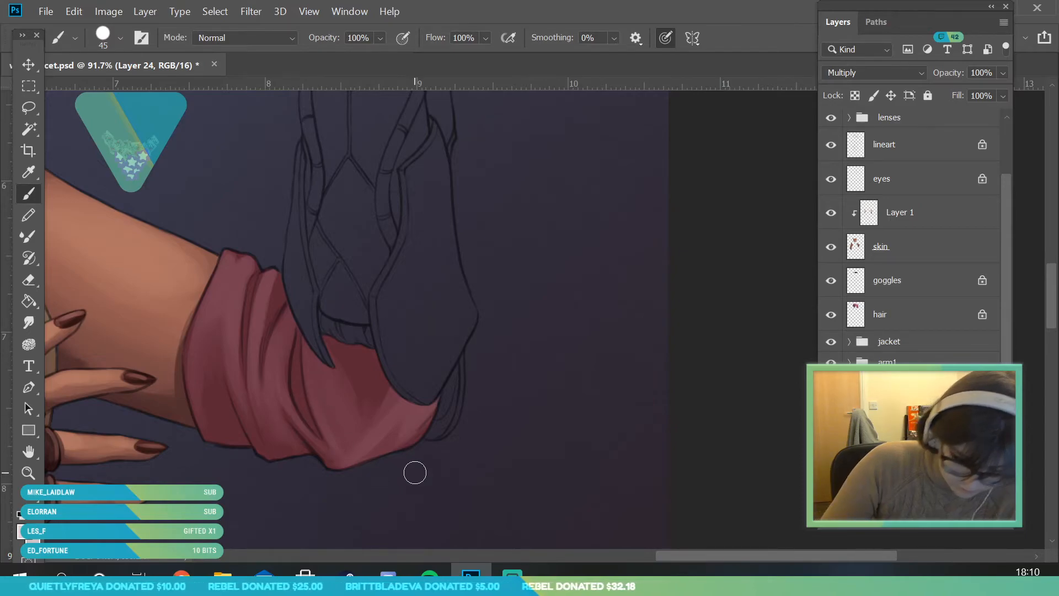
left_click(255, 268, "alt")
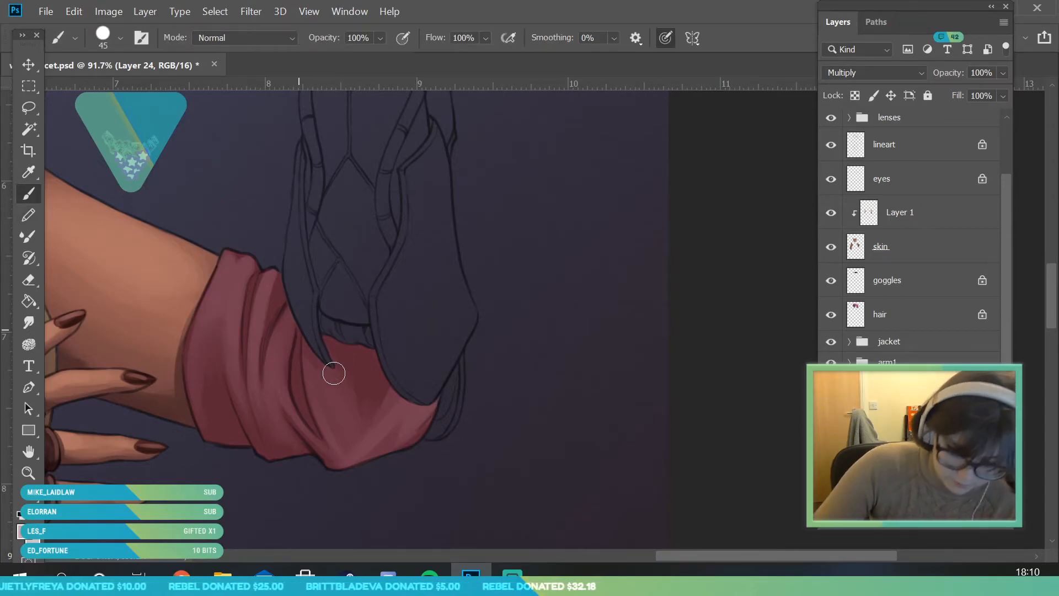
mouse_move(404, 403)
left_mouse_down()
mouse_move(390, 372)
mouse_move(404, 392)
left_mouse_up()
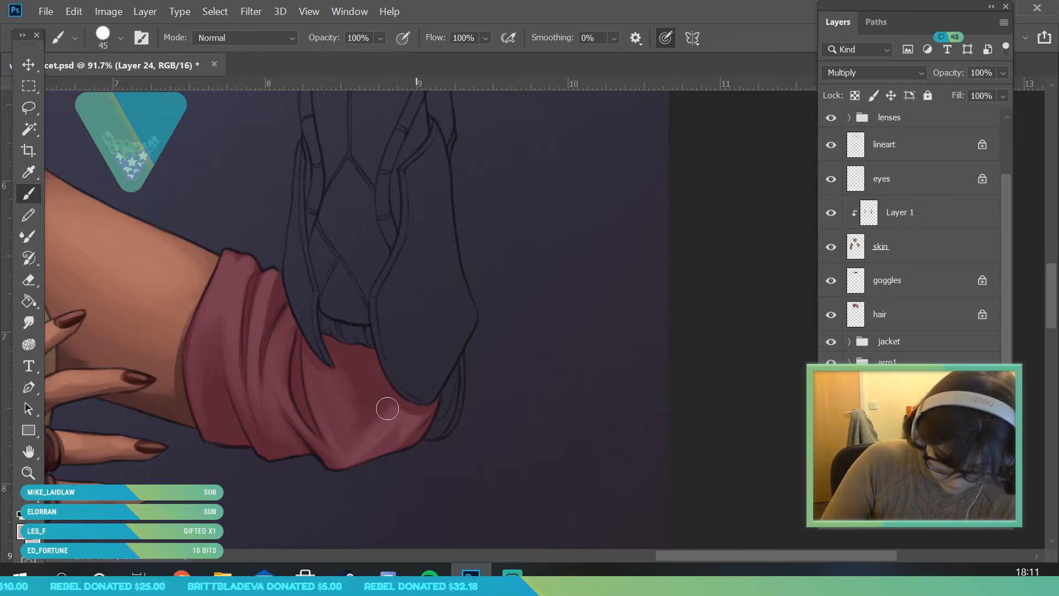
Step: Soften the elbow highlight with the sampled shading tone and check the sleeve against the raised arm
left_click(28, 473)
left_click_drag(252, 361, 165, 542)
mouse_move(254, 373)
left_mouse_down()
mouse_move(309, 511)
mouse_move(171, 262)
left_mouse_up()
key("b")
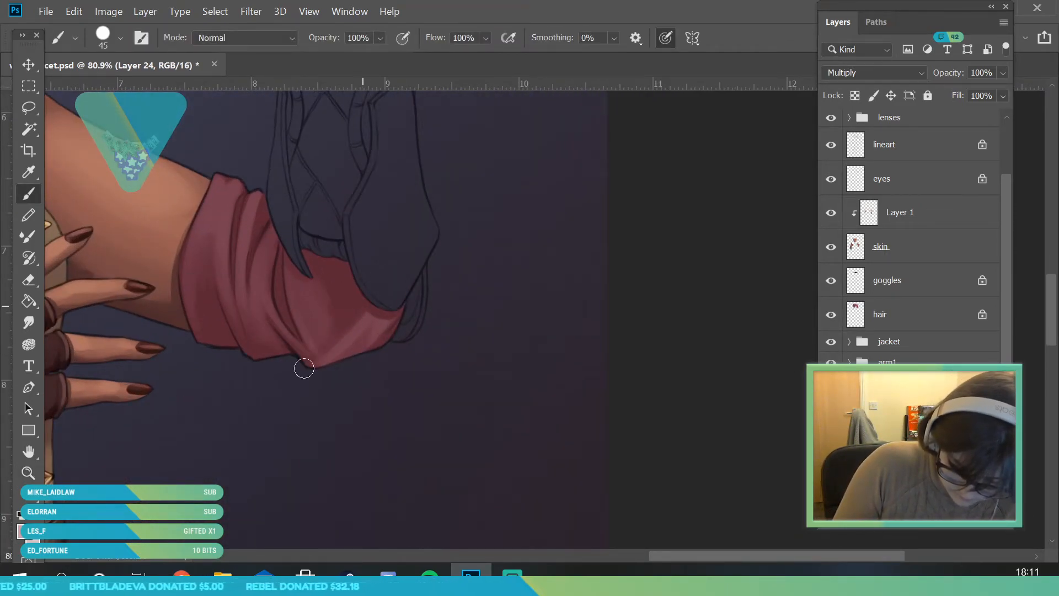
left_click_drag(387, 300, 349, 352)
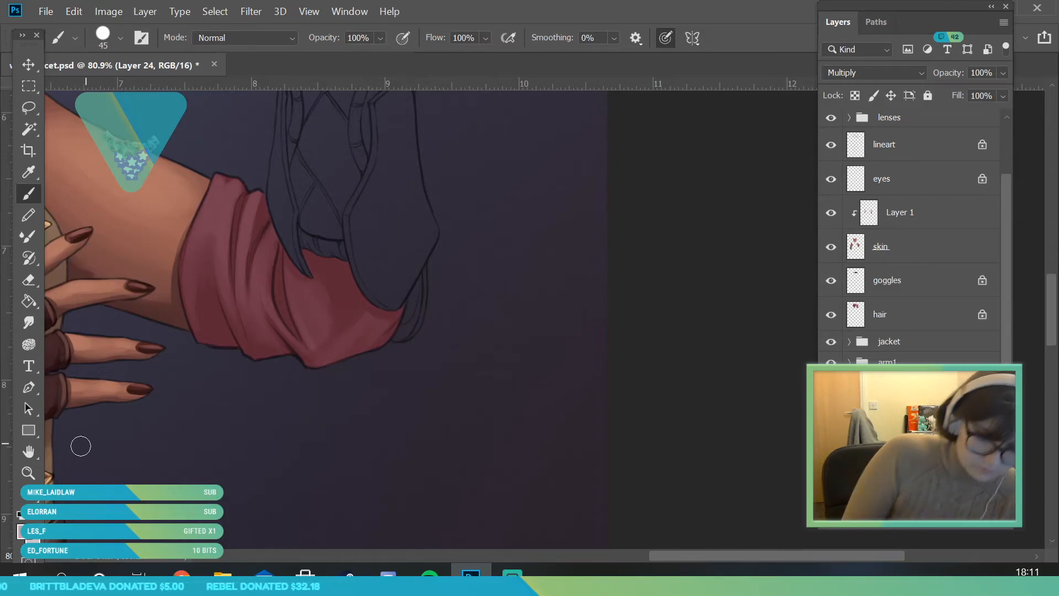
left_click(28, 472)
left_click_drag(240, 346, 243, 432)
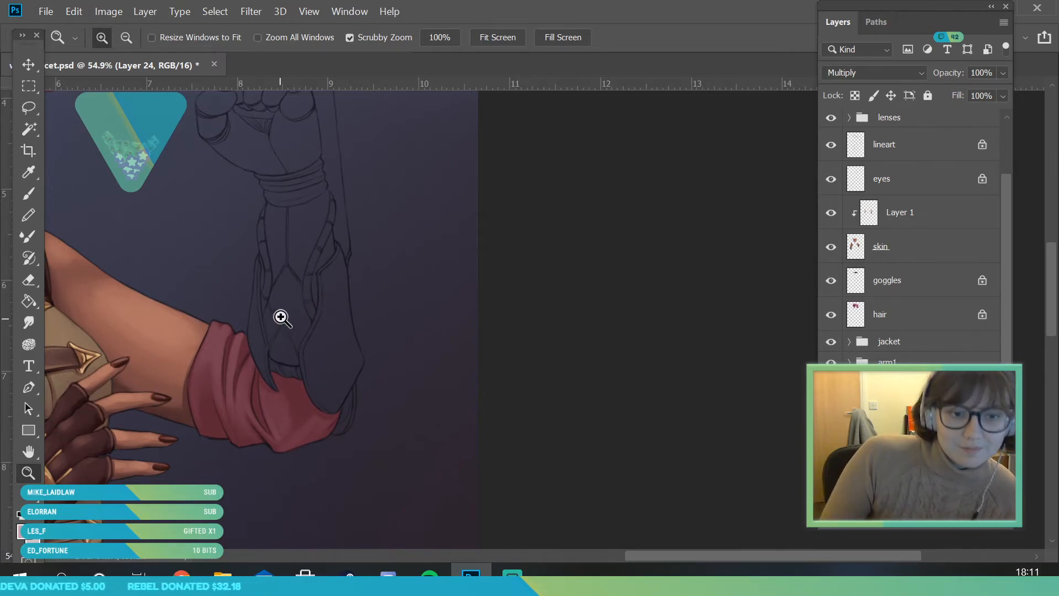
Step: Sample and adjust a shadow colour, then shade the folds of the raised arm's red sleeve on the Multiply layer with a 45 px brush
left_click_drag(314, 272, 300, 310)
left_click_drag(315, 267, 272, 395)
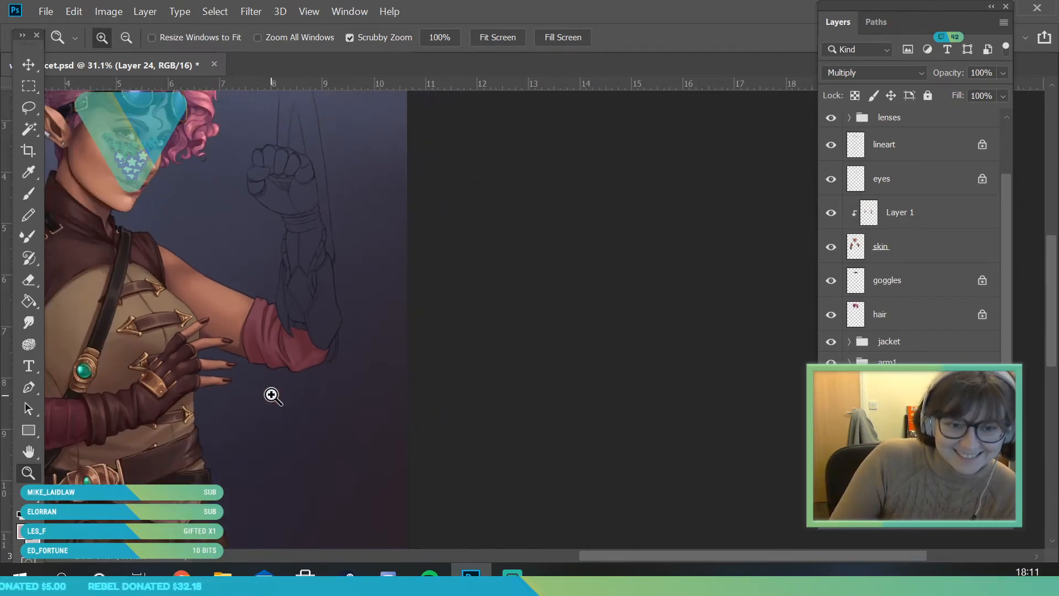
left_click_drag(312, 303, 333, 379)
left_click_drag(331, 336, 350, 413)
key("ctrl+1")
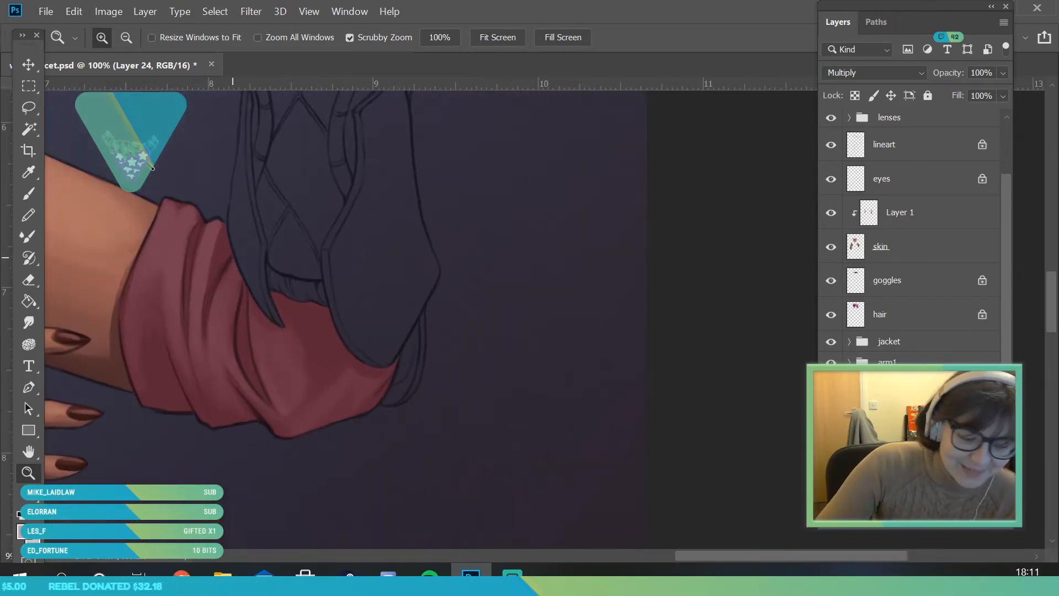
key("i")
key("b")
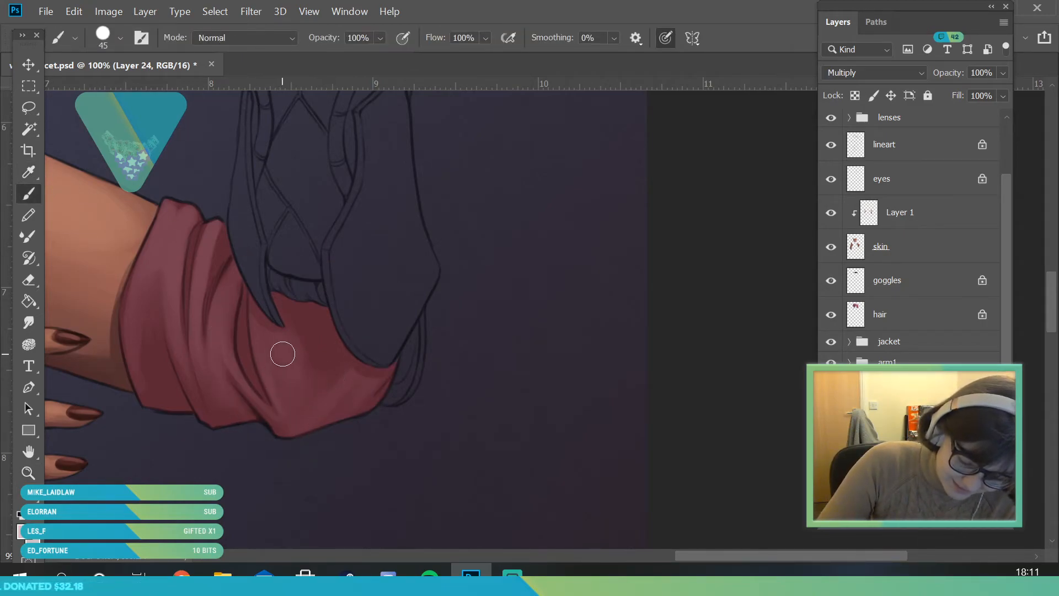
key("i")
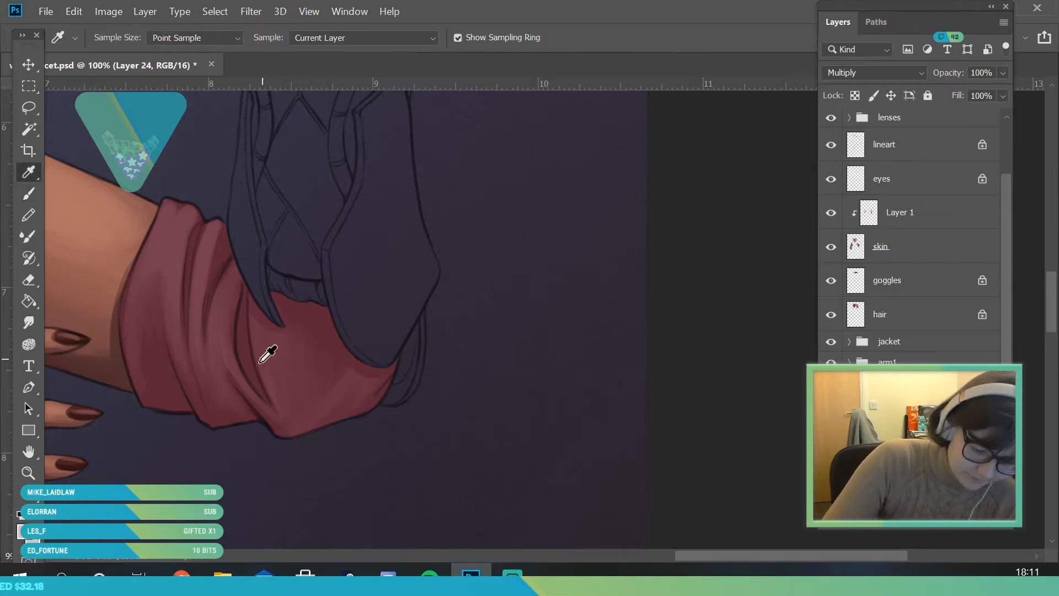
left_click_drag(607, 175, 606, 184)
left_click(957, 95)
key("b")
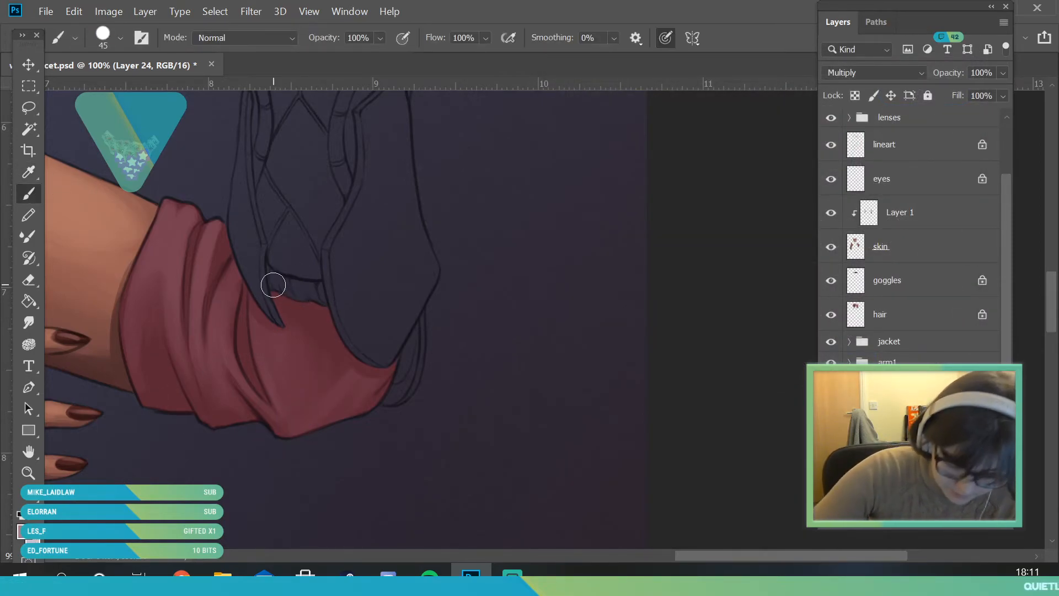
mouse_move(343, 340)
left_mouse_down()
mouse_move(362, 326)
mouse_move(300, 317)
mouse_move(383, 370)
mouse_move(358, 402)
left_mouse_up()
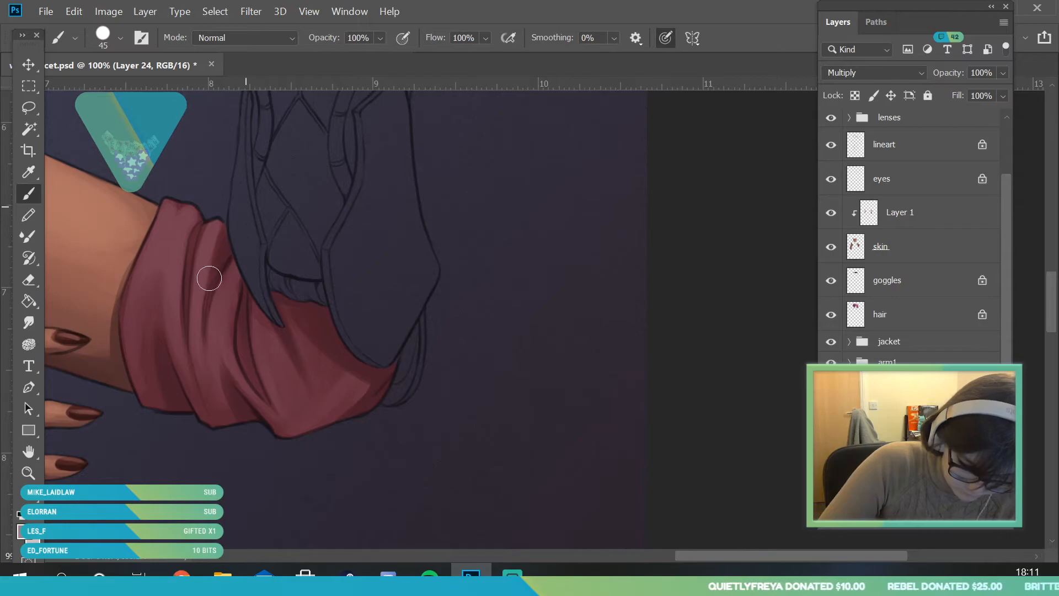
Step: Add more brushed shading along the red sleeve's lower edge near the elbow
key("z")
mouse_move(287, 331)
left_mouse_down()
mouse_move(196, 482)
mouse_move(188, 480)
left_mouse_up()
mouse_move(249, 342)
left_mouse_down()
mouse_move(386, 508)
mouse_move(352, 416)
mouse_move(373, 494)
mouse_move(442, 442)
left_mouse_up()
key("b")
left_click_drag(320, 466, 376, 426)
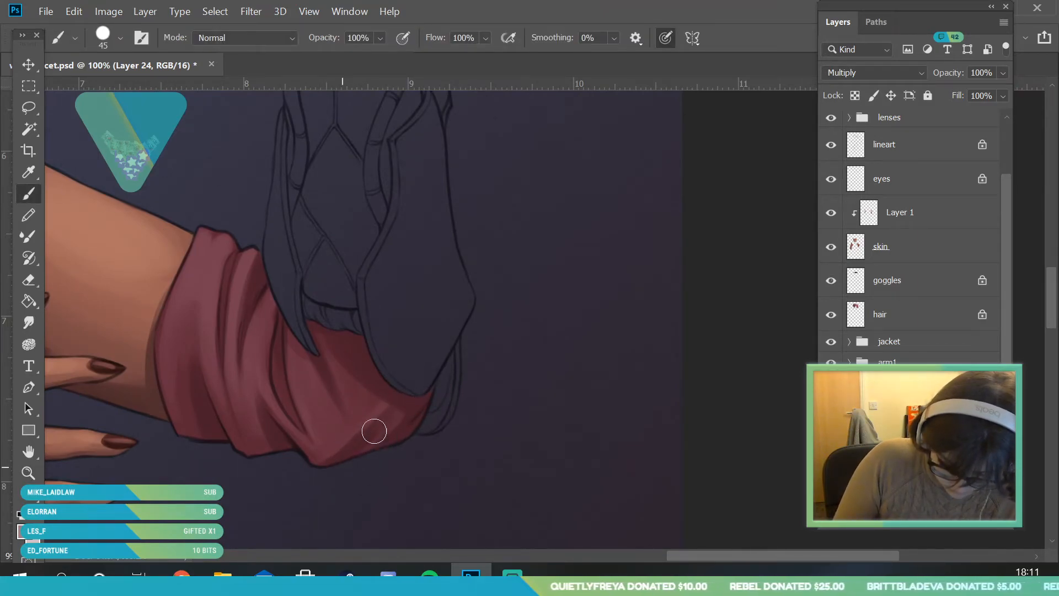
Step: Switch to the Normal layer below, mix a lighter pink, and paint highlights on the sleeve's upper folds
key("alt+bracketleft")
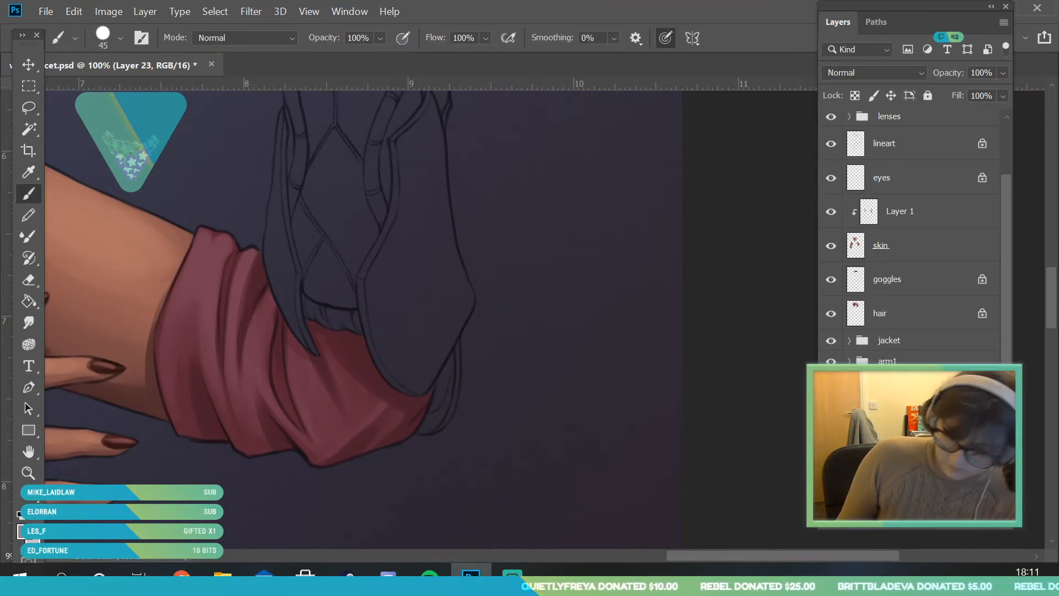
left_click(30, 176)
left_click(22, 531)
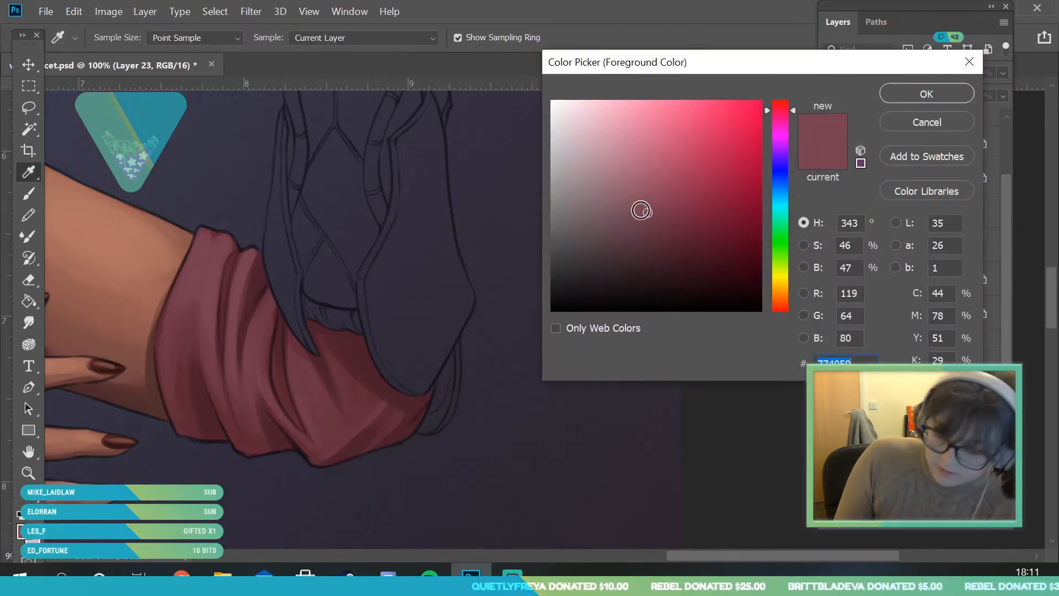
left_click(634, 192)
left_click(914, 98)
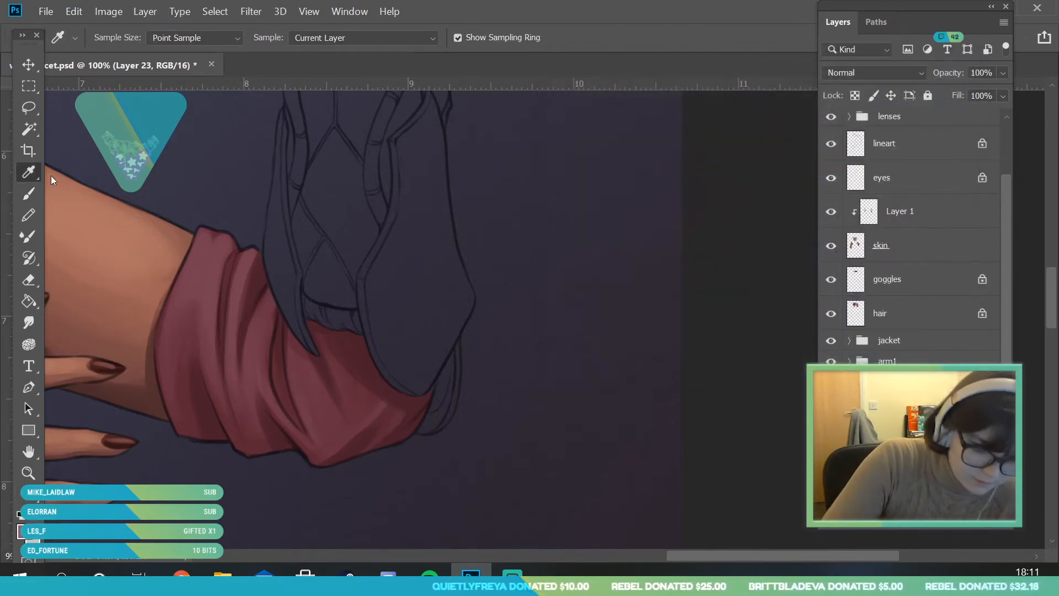
key("b")
mouse_move(179, 279)
left_mouse_down()
mouse_move(171, 313)
mouse_move(202, 251)
left_mouse_up()
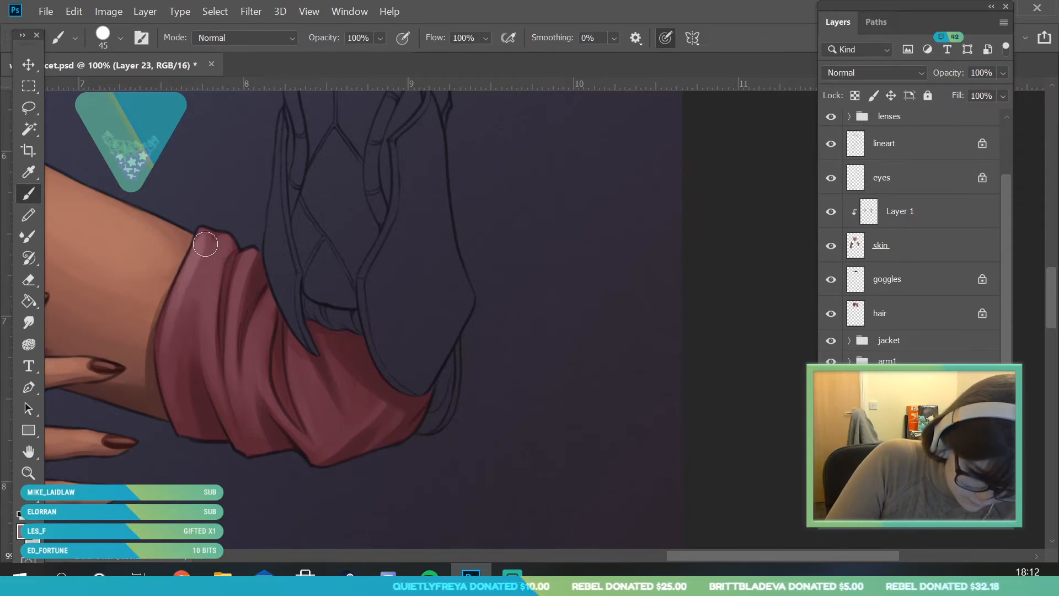
Step: Undo the highlight strokes that spill past the sleeve, lock the layer's transparent pixels, and repaint highlights along the folds
mouse_move(198, 290)
left_mouse_down()
mouse_move(224, 237)
mouse_move(253, 238)
left_mouse_up()
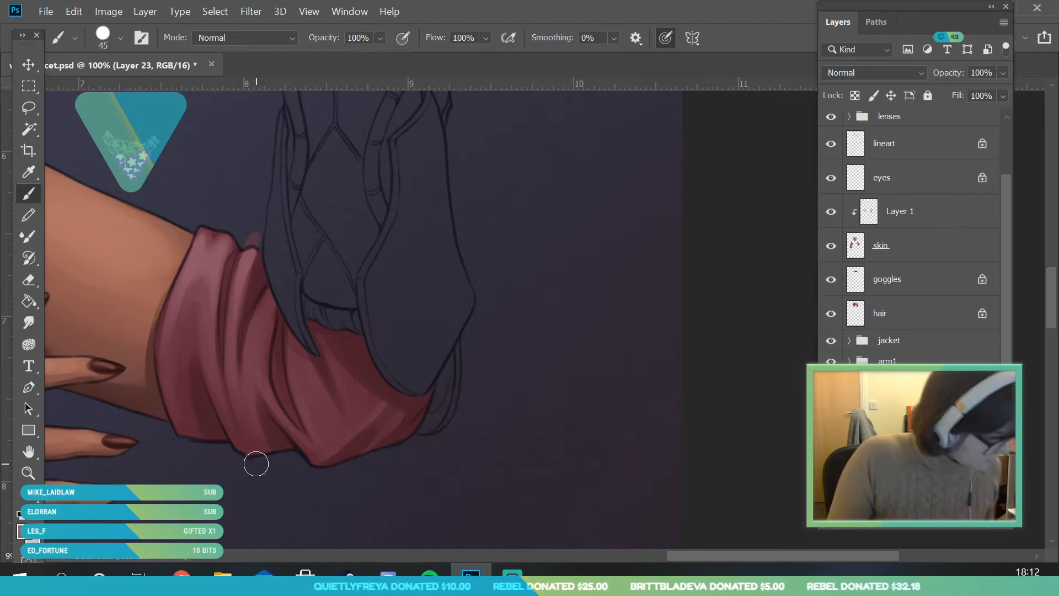
key("ctrl+z")
key("ctrl+z")
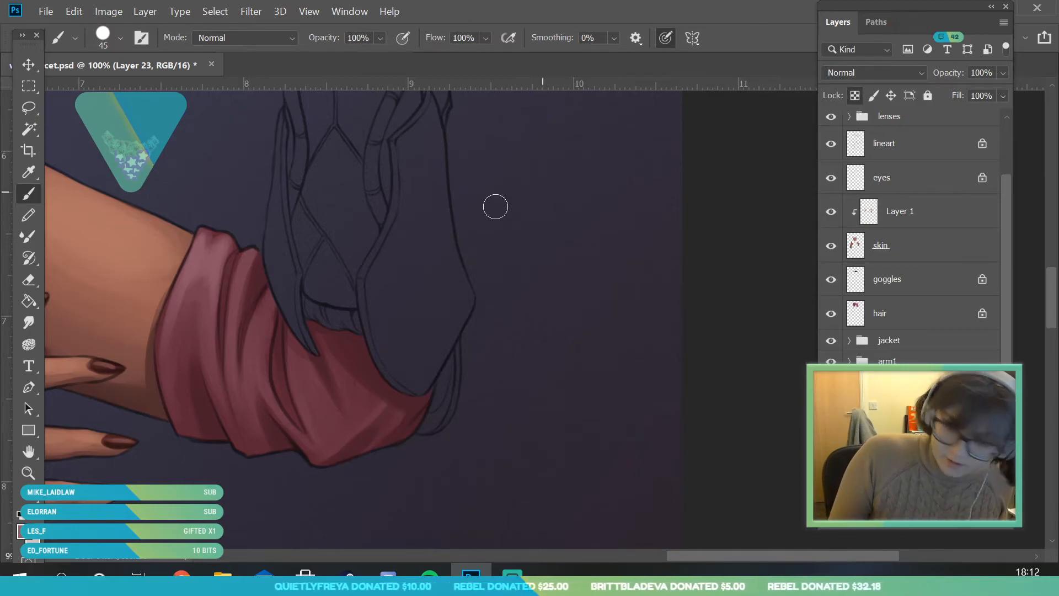
left_click_drag(239, 292, 252, 261)
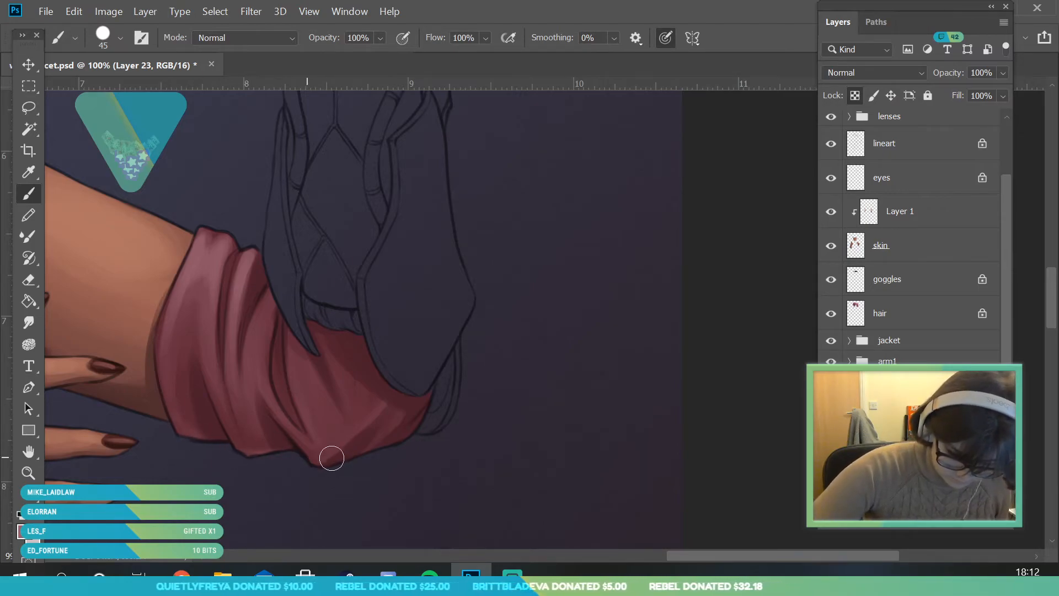
Step: Review the sleeve against the whole figure and save the document
key("z")
left_click_drag(337, 347, 379, 424)
left_click_drag(268, 227, 307, 278)
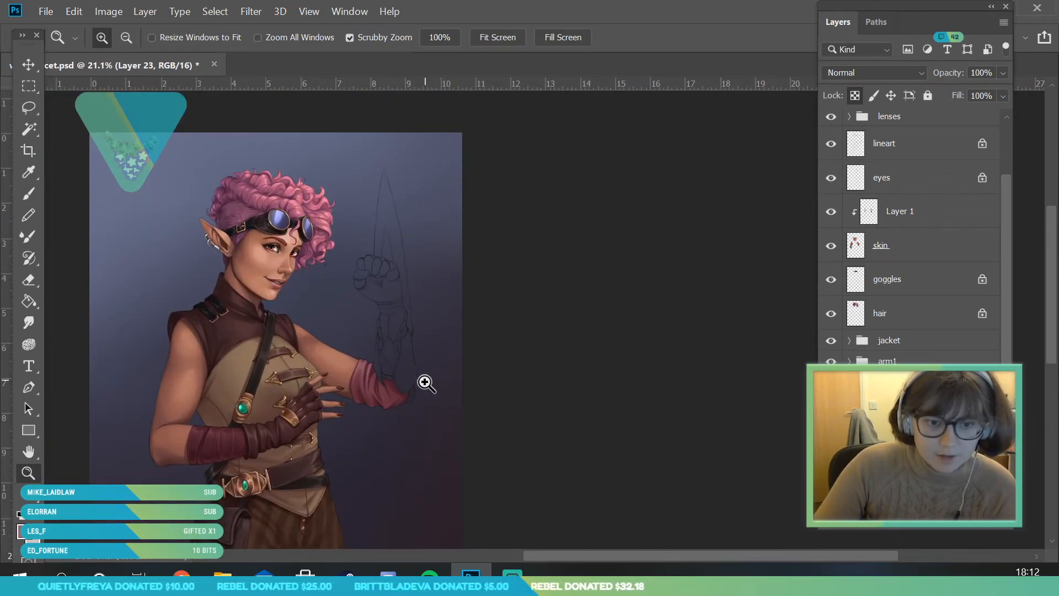
left_click_drag(425, 378, 433, 366)
left_click(45, 13)
left_click(61, 175)
Step: Add a new empty layer for colouring the raised arm's forearm guard
left_click_drag(399, 196, 371, 250)
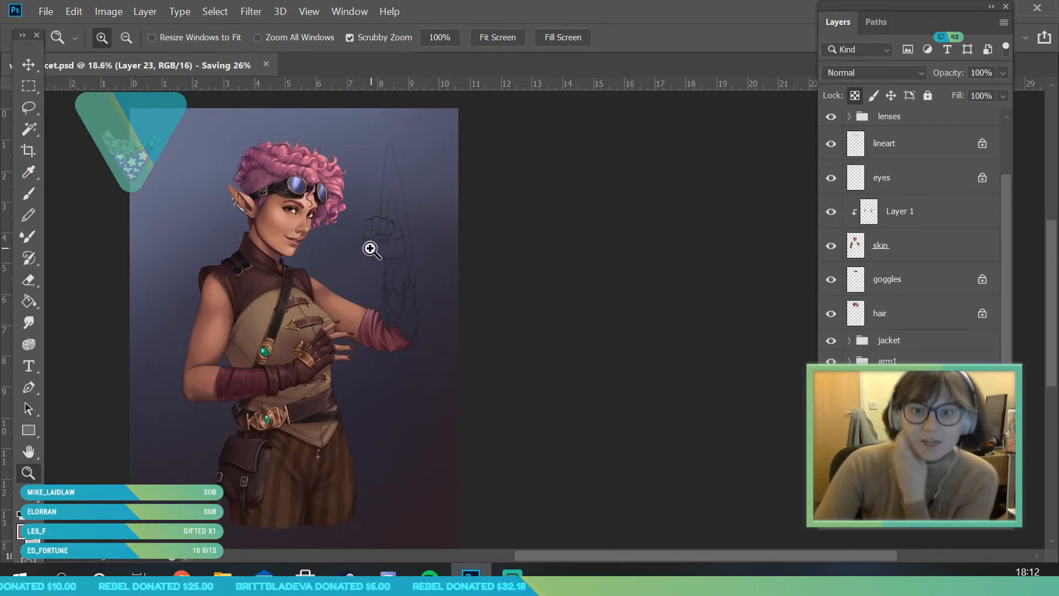
left_click_drag(413, 284, 483, 397)
left_click_drag(420, 390, 346, 369)
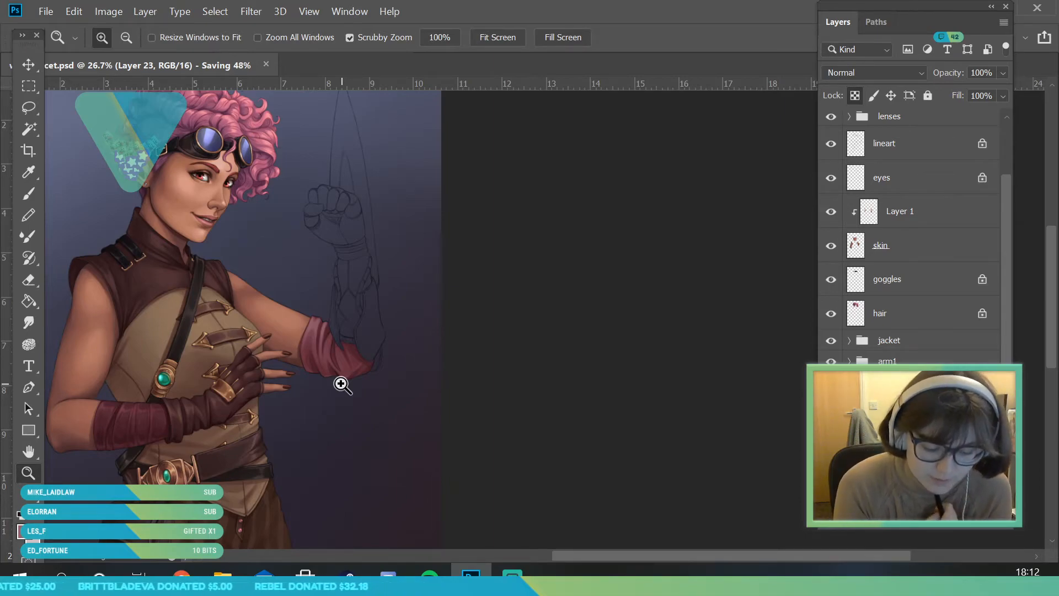
scroll(916, 237, "down", 1)
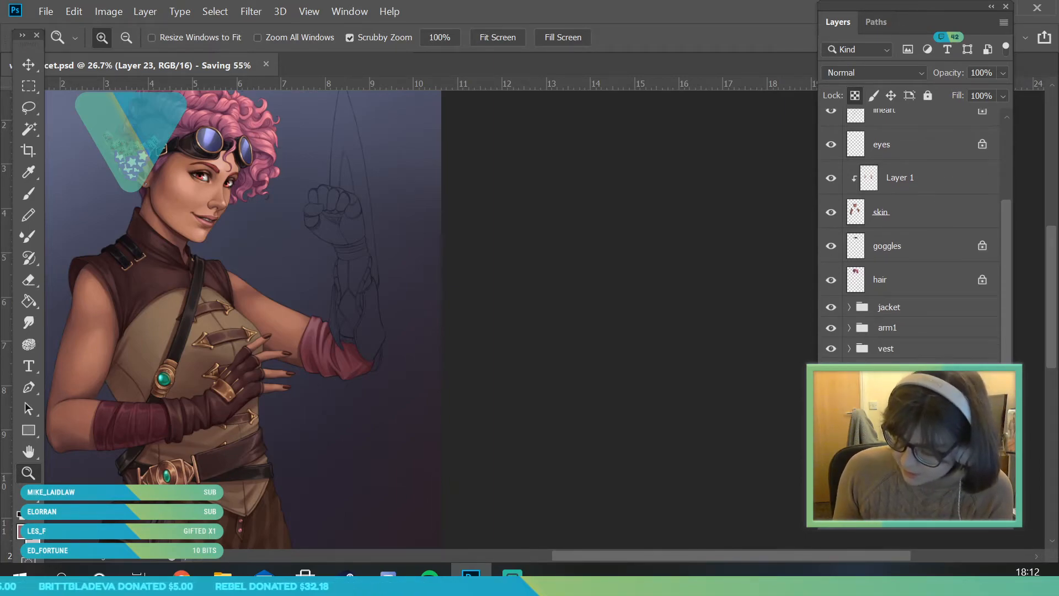
left_click(916, 497)
left_click(968, 524)
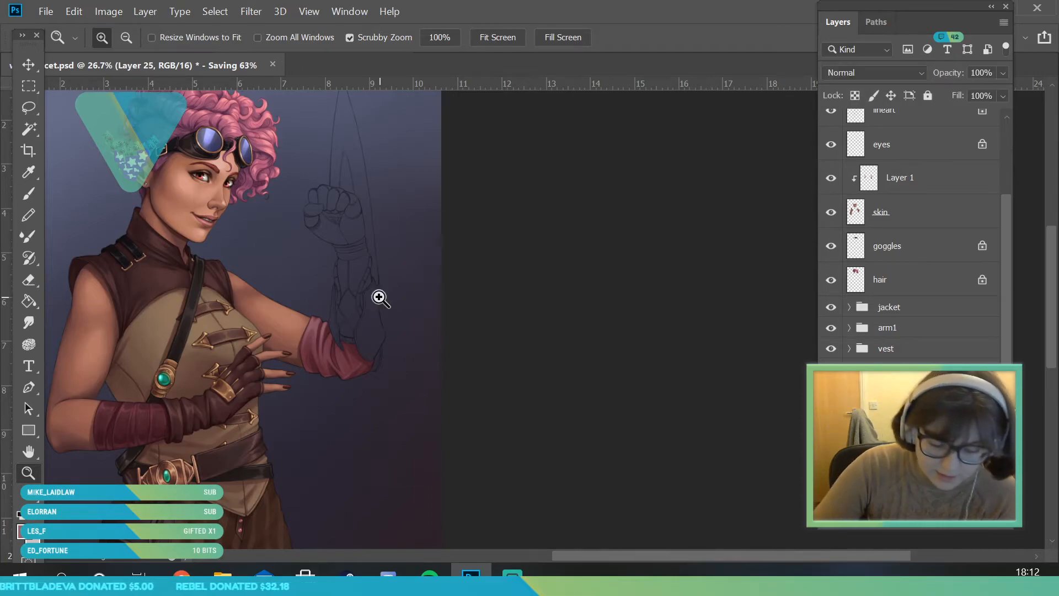
Step: Let the eyedropper sample beyond the current layer, pick the belt buckle's bronze, and adjust it into a darker brown foreground colour
left_click_drag(378, 297, 361, 346)
left_click_drag(310, 433, 81, 194)
key("i")
left_click(245, 379)
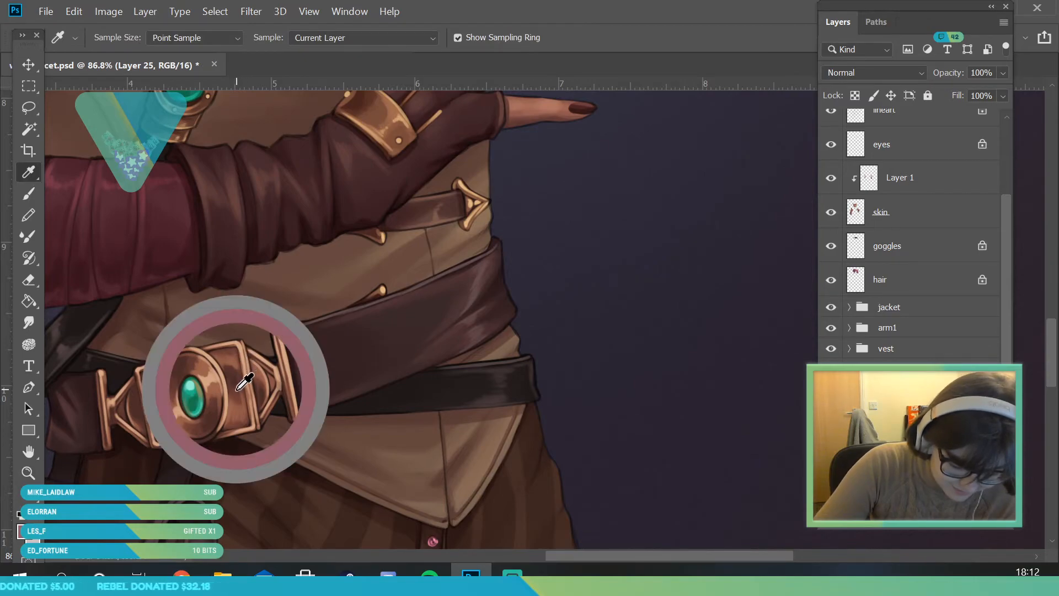
left_click(331, 38)
left_click(314, 78)
left_click(237, 392)
left_click(25, 530)
left_click_drag(665, 235, 664, 244)
left_click(914, 91)
left_click(28, 473)
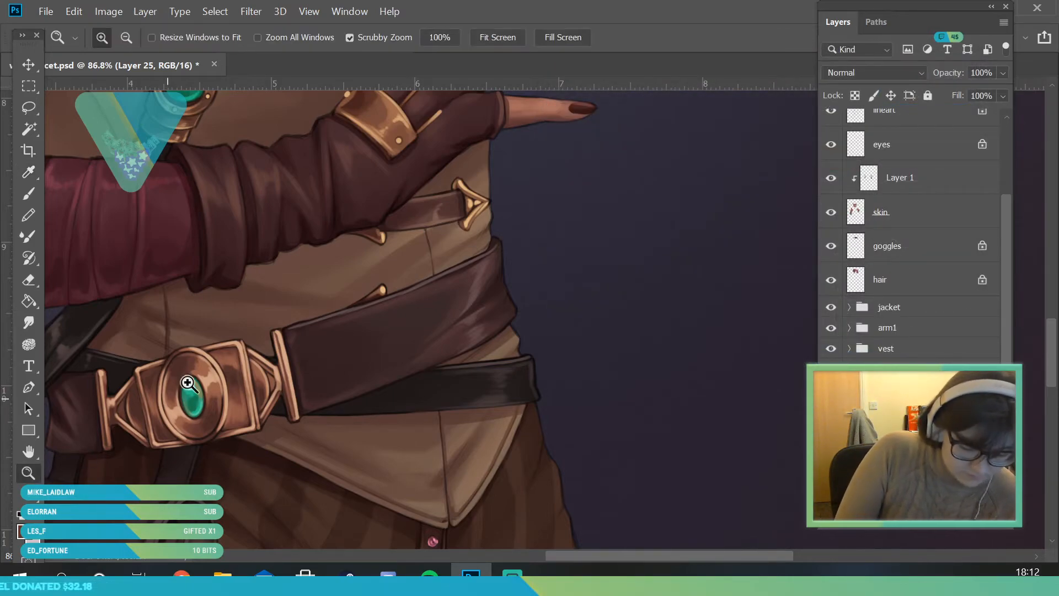
Step: Block in the forearm guard's narrow plate with flat brown, reducing the brush to 21 px
left_click_drag(234, 357, 127, 364)
left_click_drag(336, 239, 386, 242)
mouse_move(339, 375)
left_mouse_down()
mouse_move(371, 475)
mouse_move(333, 430)
mouse_move(364, 433)
left_mouse_up()
key("b")
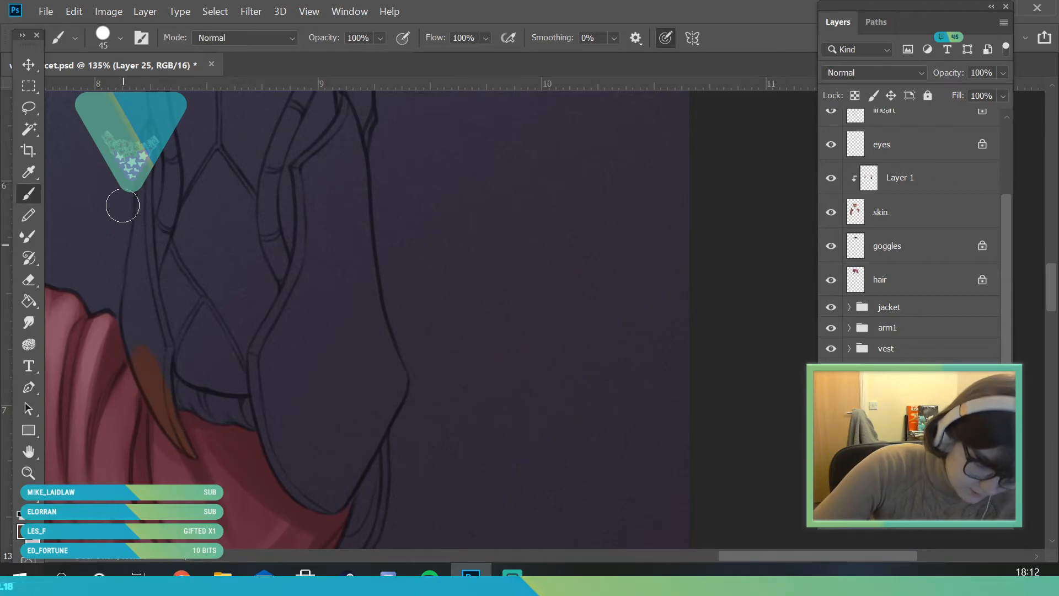
left_click(120, 38)
left_click_drag(116, 90, 117, 90)
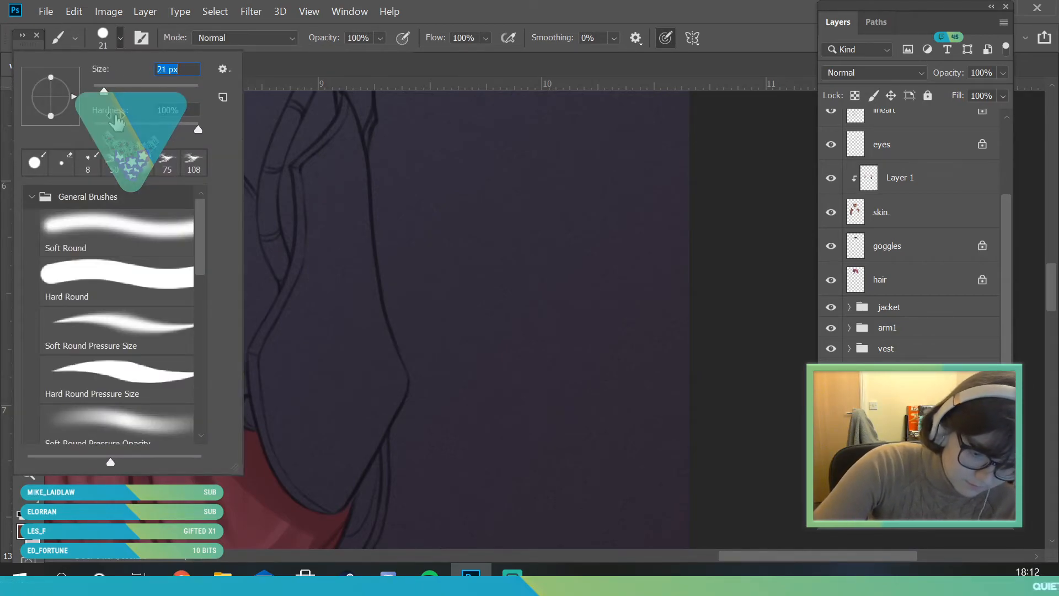
left_click(304, 340)
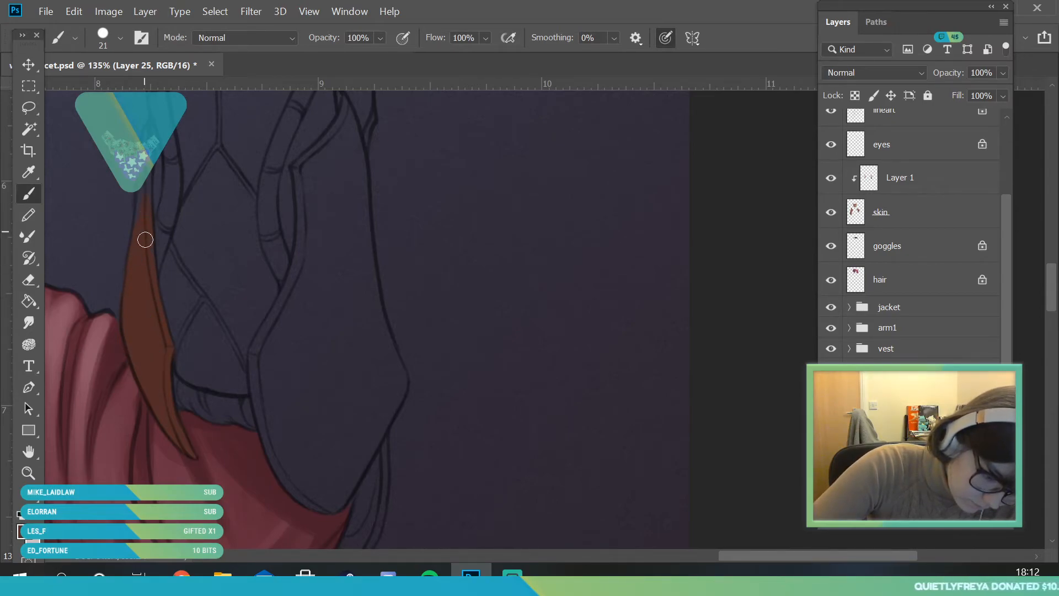
Step: Fill the narrow plate's upper tip with brown using a 12 px brush
left_click_drag(165, 239, 208, 307)
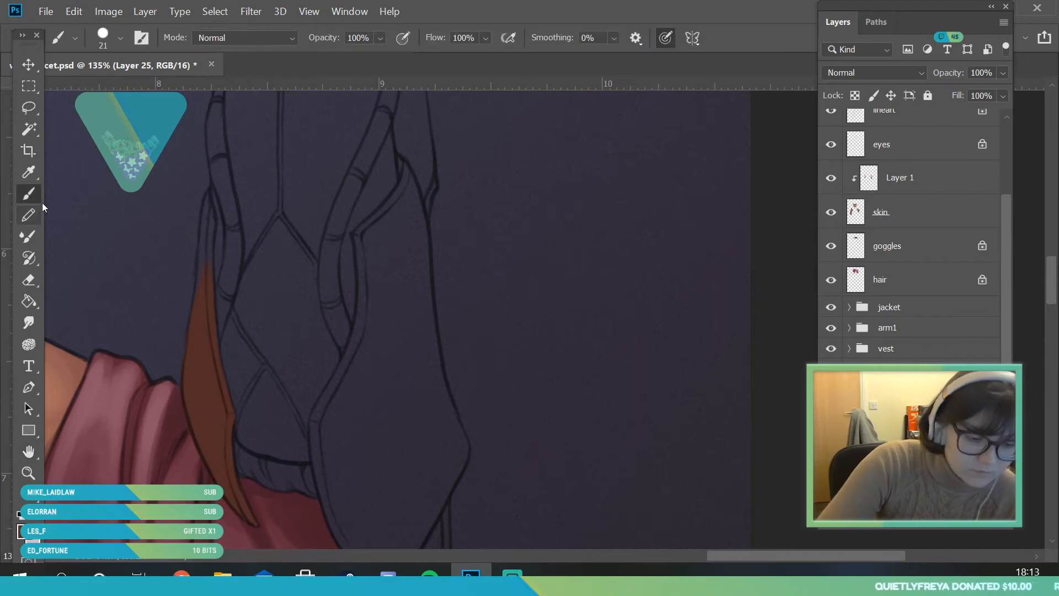
left_click(118, 40)
left_click_drag(104, 90, 99, 91)
left_click(237, 505)
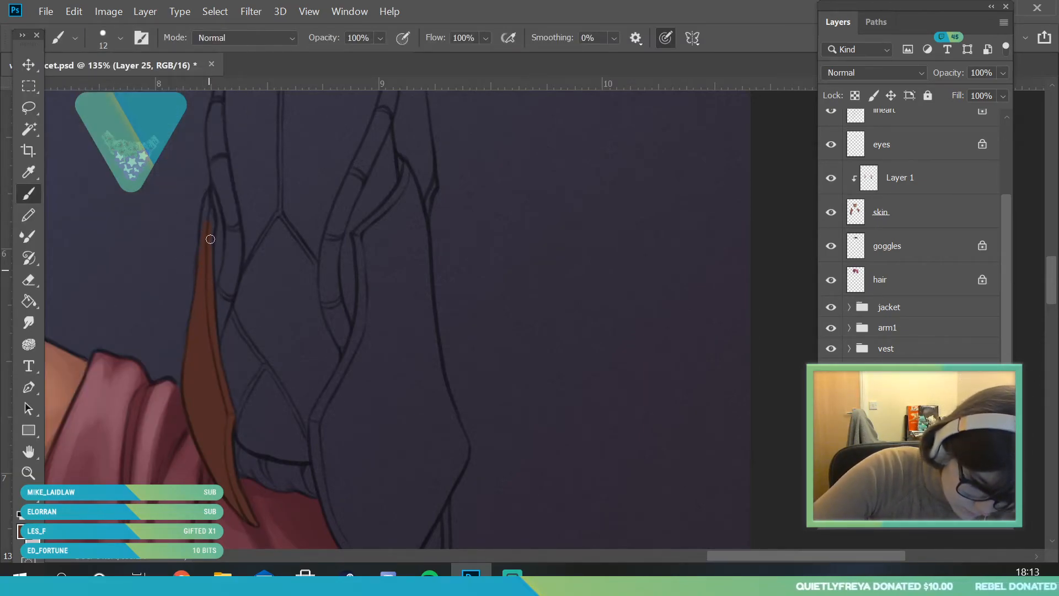
Step: Block in the forearm guard's wide elbow plate with flat brown using a 31 px brush
left_click(29, 473)
left_click_drag(268, 362, 212, 362)
left_click_drag(390, 397, 419, 395)
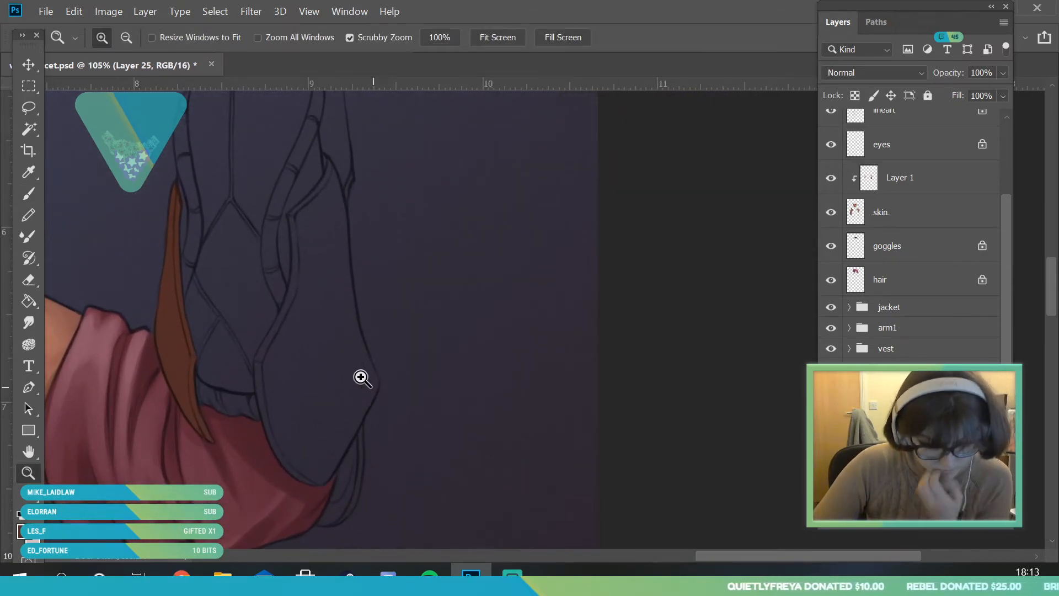
left_click(31, 177)
left_click(28, 194)
left_click(118, 40)
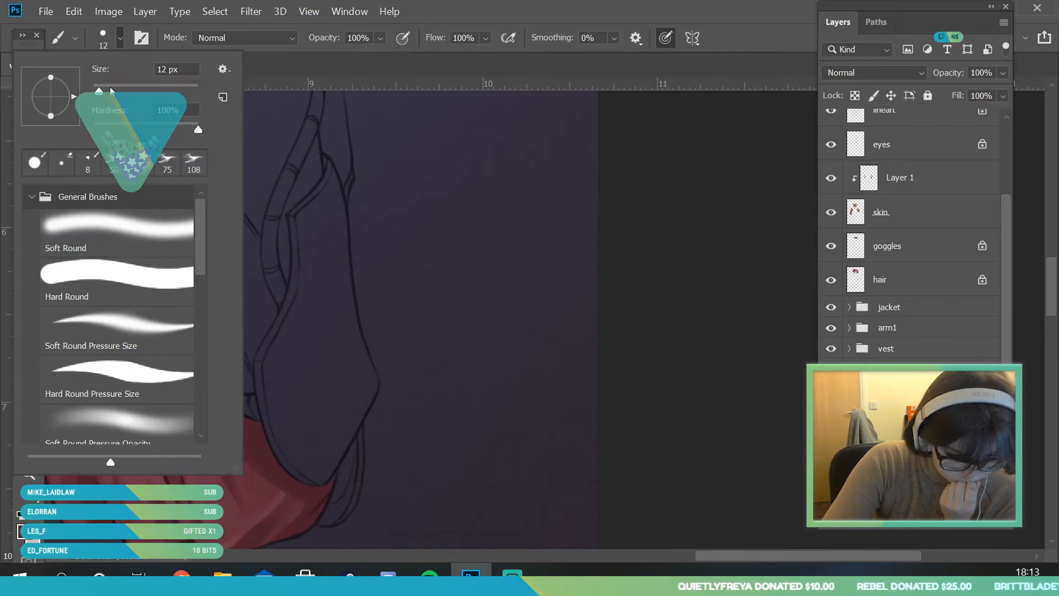
left_click(110, 90)
left_click(331, 437)
left_click_drag(331, 437, 339, 437)
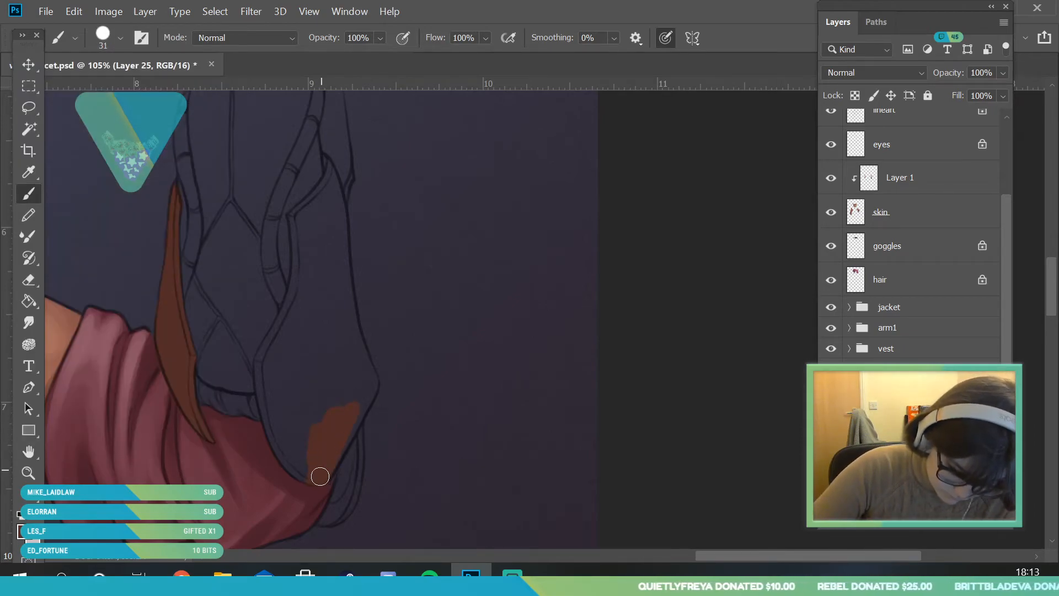
mouse_move(344, 400)
left_mouse_down()
mouse_move(307, 456)
mouse_move(274, 481)
left_mouse_up()
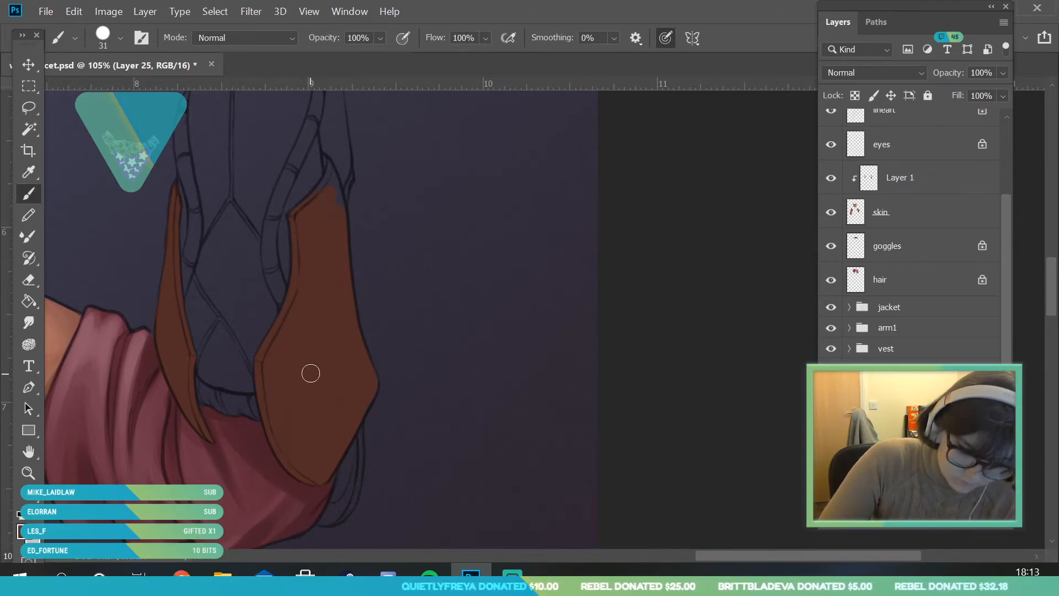
Step: Fill the wide plate's pointed upper tip up to the lineart with a 15 px brush
key("z")
left_click_drag(234, 387, 125, 390)
left_click_drag(316, 216, 419, 216)
key("b")
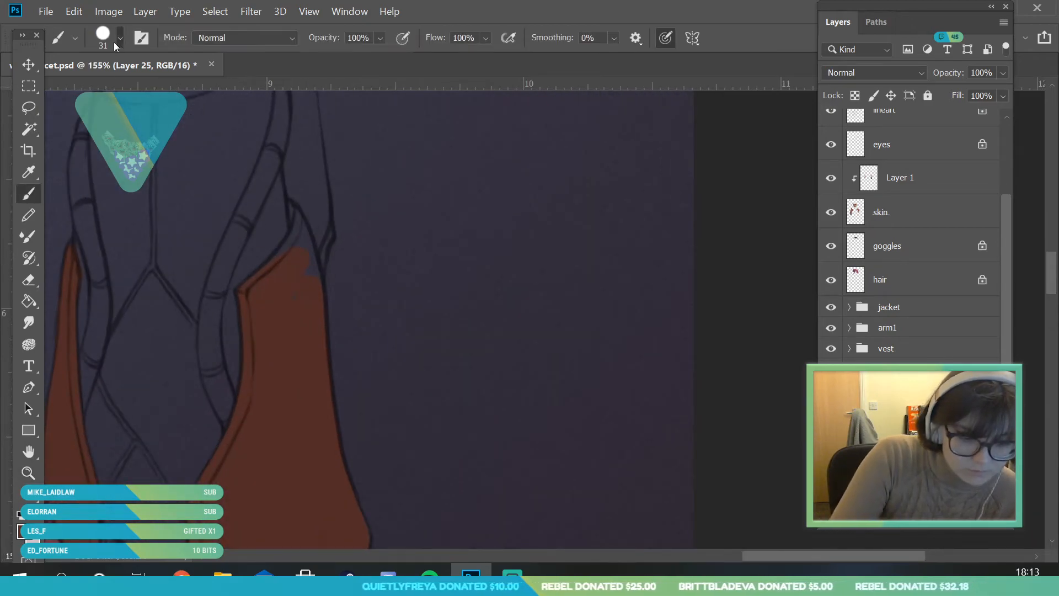
left_click(117, 41)
left_click_drag(108, 91, 99, 91)
left_click(282, 298)
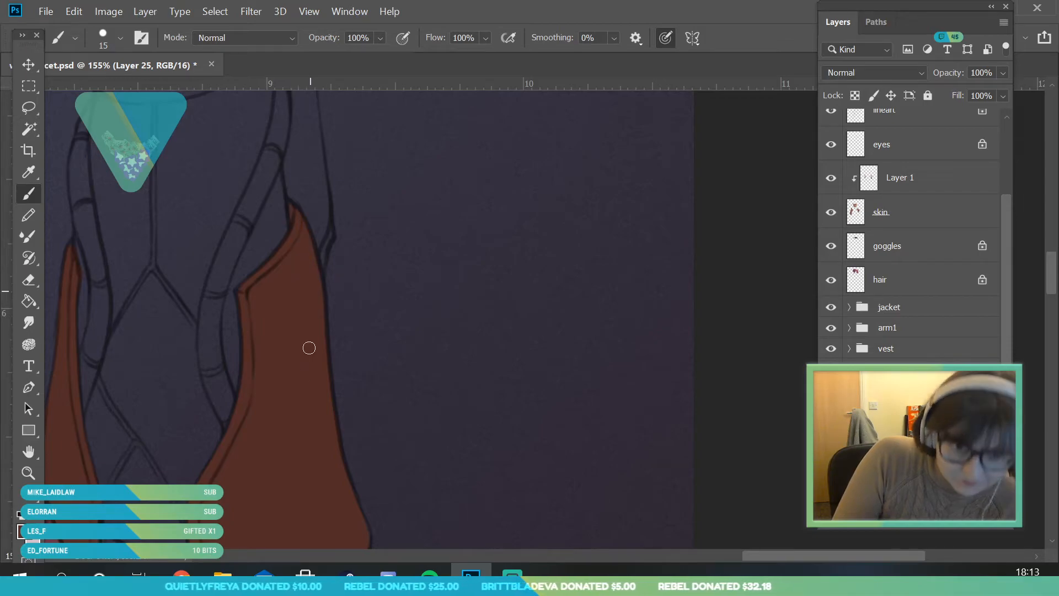
left_click(30, 474)
left_click_drag(341, 295, 257, 500)
left_click_drag(331, 364, 315, 424)
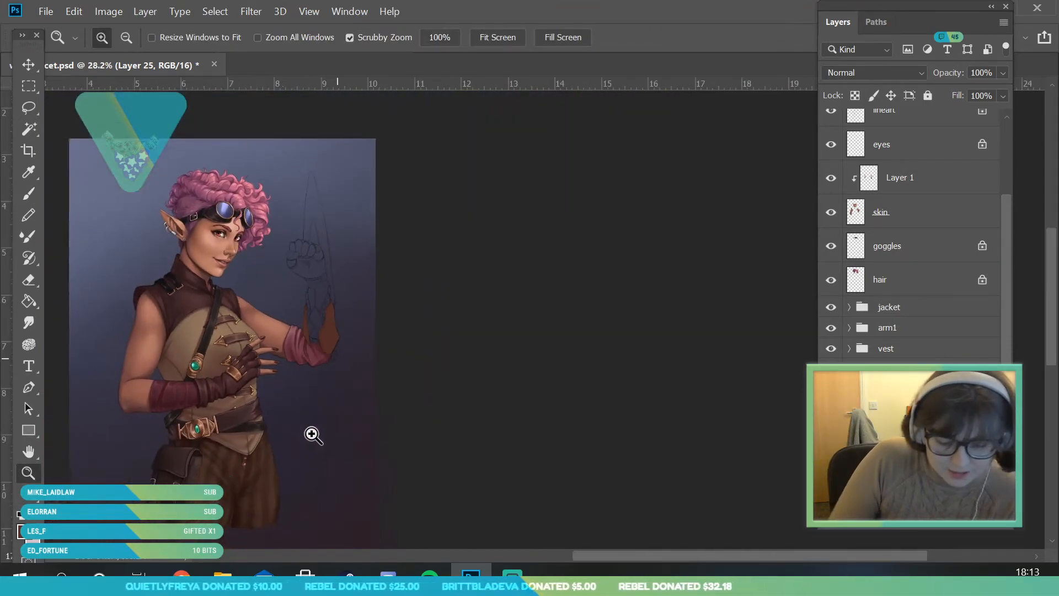
left_click_drag(305, 273, 458, 496)
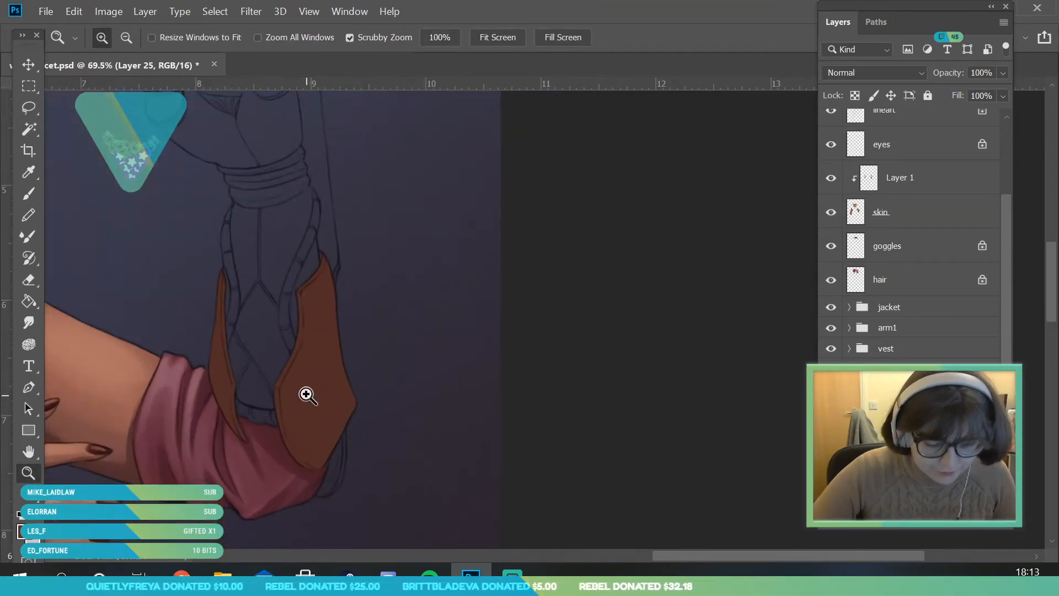
left_click_drag(353, 455, 326, 442)
left_click_drag(260, 435, 291, 469)
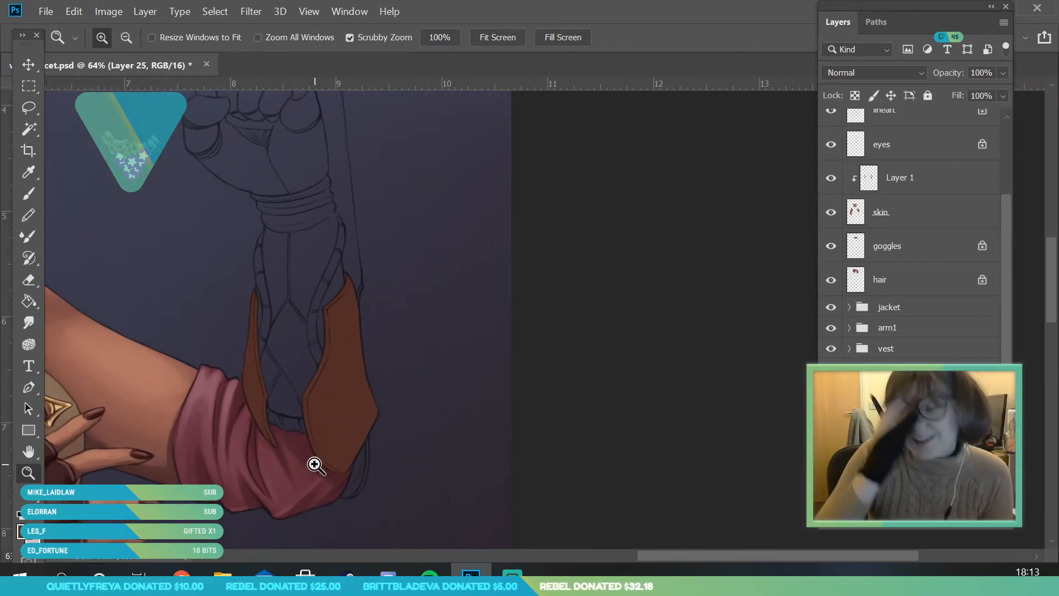
Step: Mix a darker brown as the foreground colour and lock the layer's transparent pixels
left_click_drag(363, 374, 326, 389)
left_click_drag(348, 402, 373, 454)
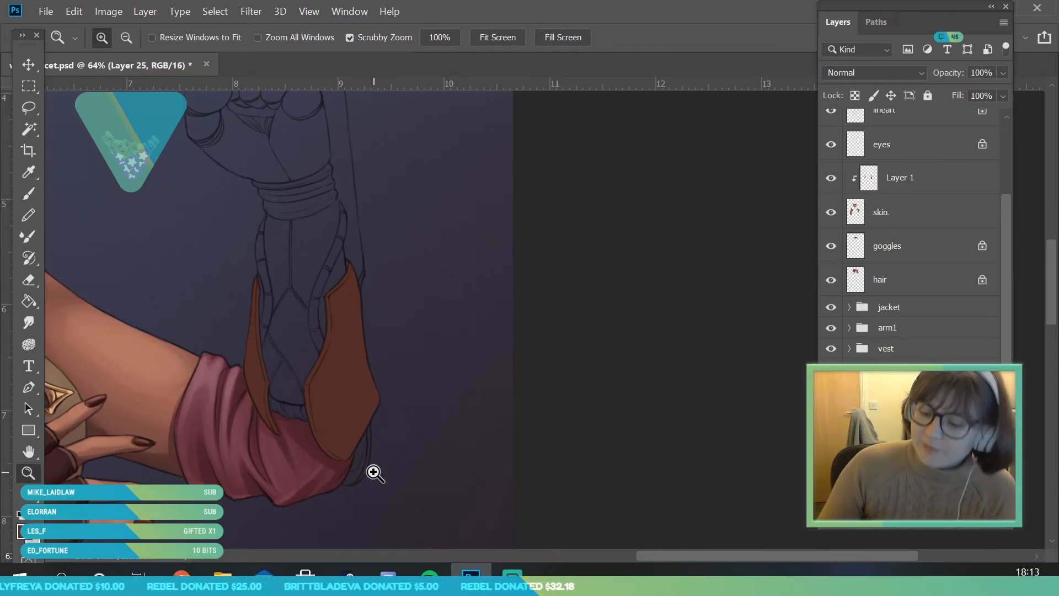
left_click(23, 531)
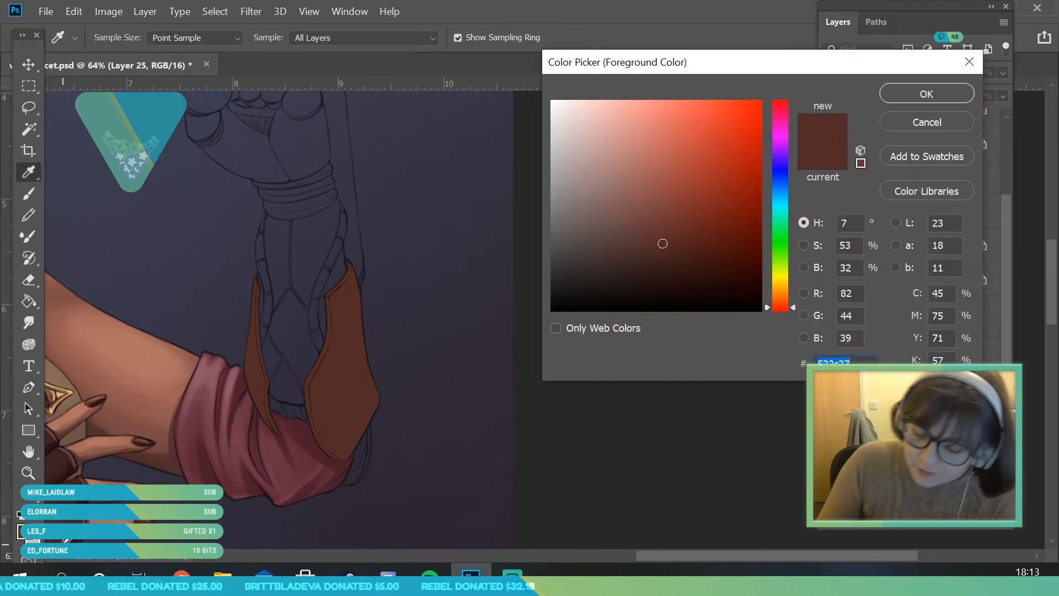
left_click_drag(663, 245, 665, 261)
left_click_drag(793, 307, 792, 308)
left_click(918, 97)
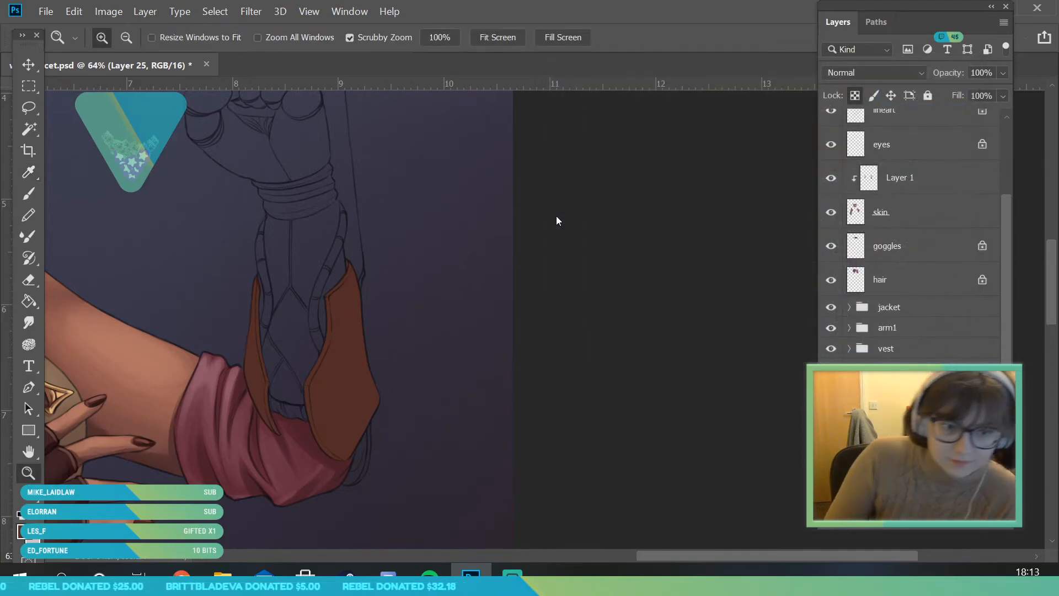
Step: Shade the forearm guard's brown plates with broad dark strokes, enlarging the brush to 193 px
left_click(28, 194)
left_click(120, 36)
left_click(163, 88)
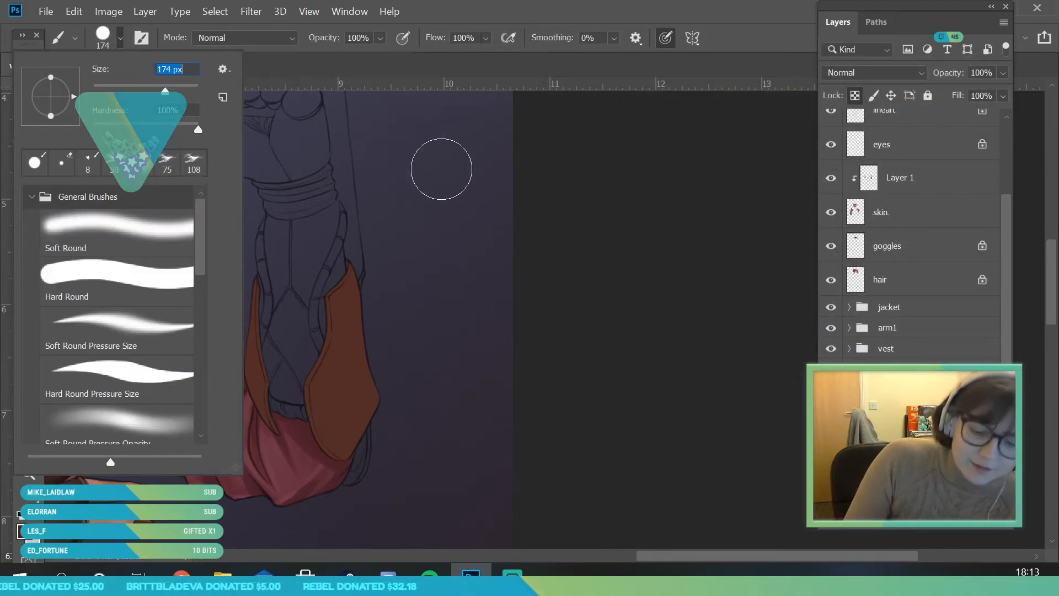
left_click(582, 161)
left_click(22, 476)
left_click_drag(255, 346, 216, 378)
left_click_drag(317, 394, 330, 451)
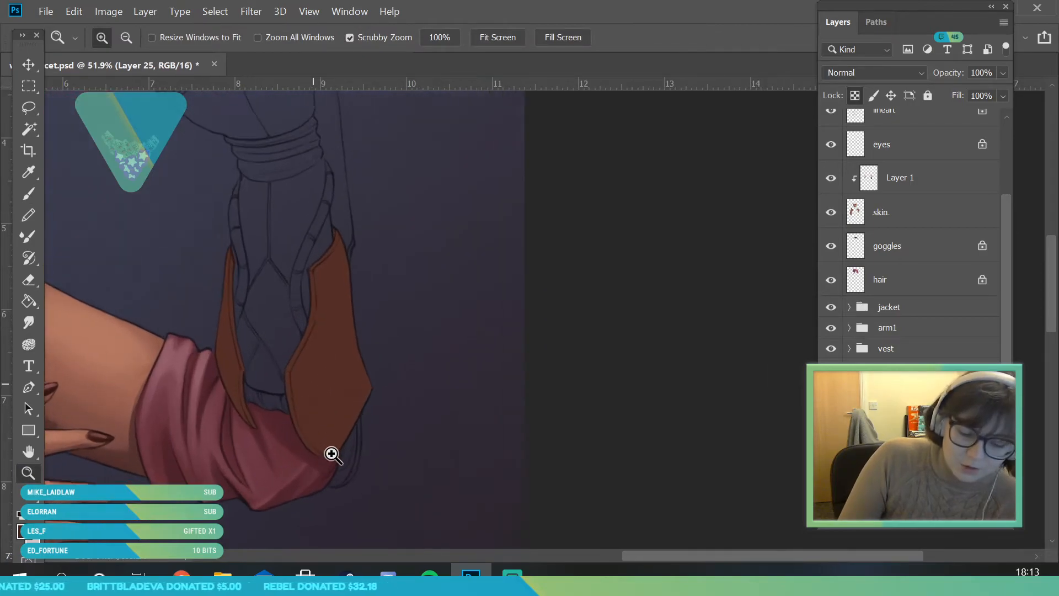
left_click(42, 192)
left_click(120, 38)
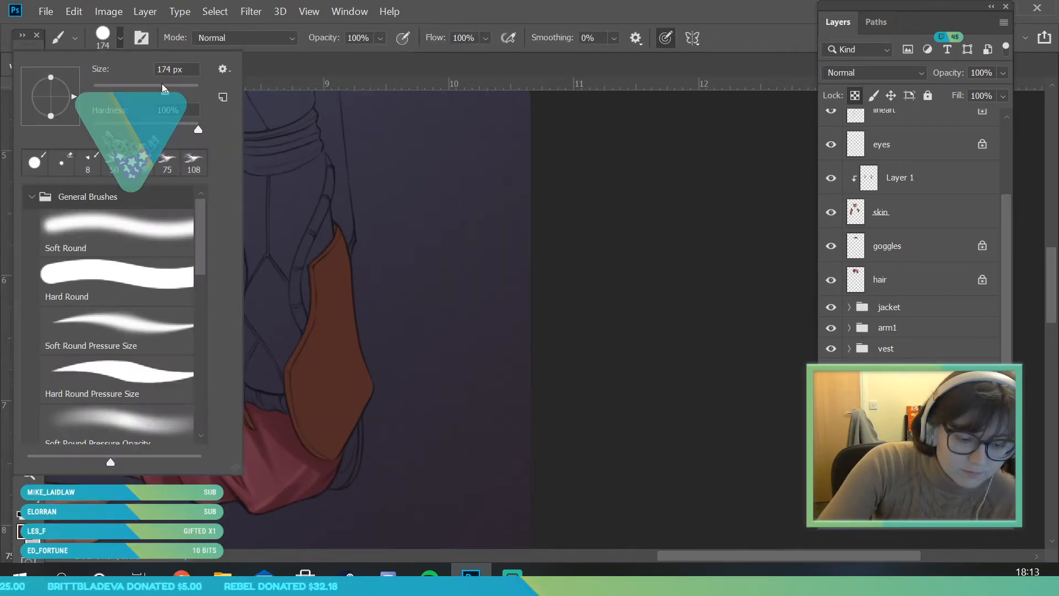
left_click(590, 328)
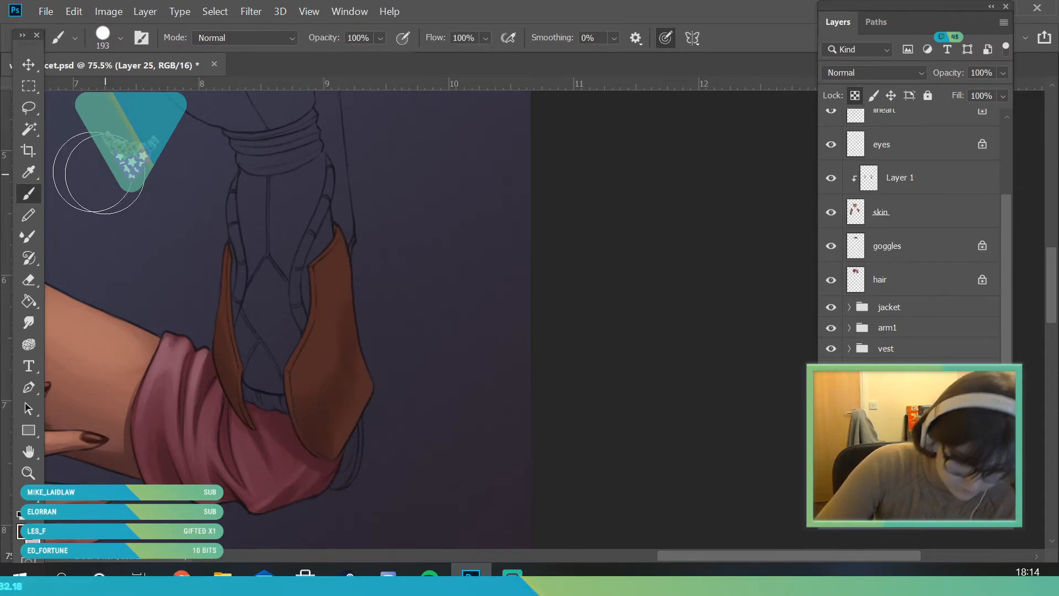
Step: Soften the shading on the guard's plates with a brown sampled from the wide plate, using a 146 px brush
key("i")
left_click(316, 398)
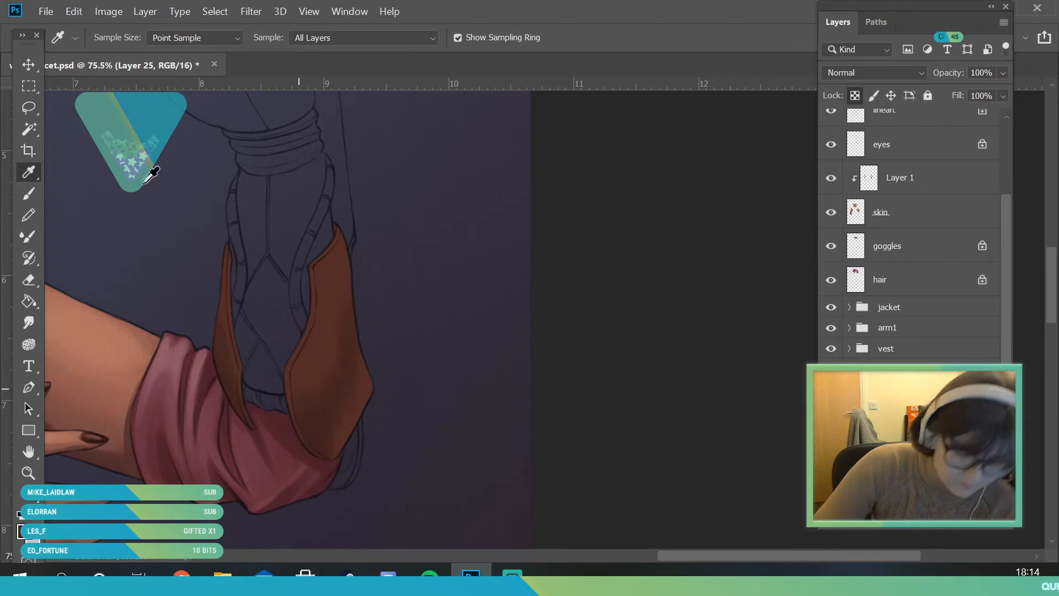
key("b")
right_click(106, 113)
left_click_drag(152, 90, 159, 95)
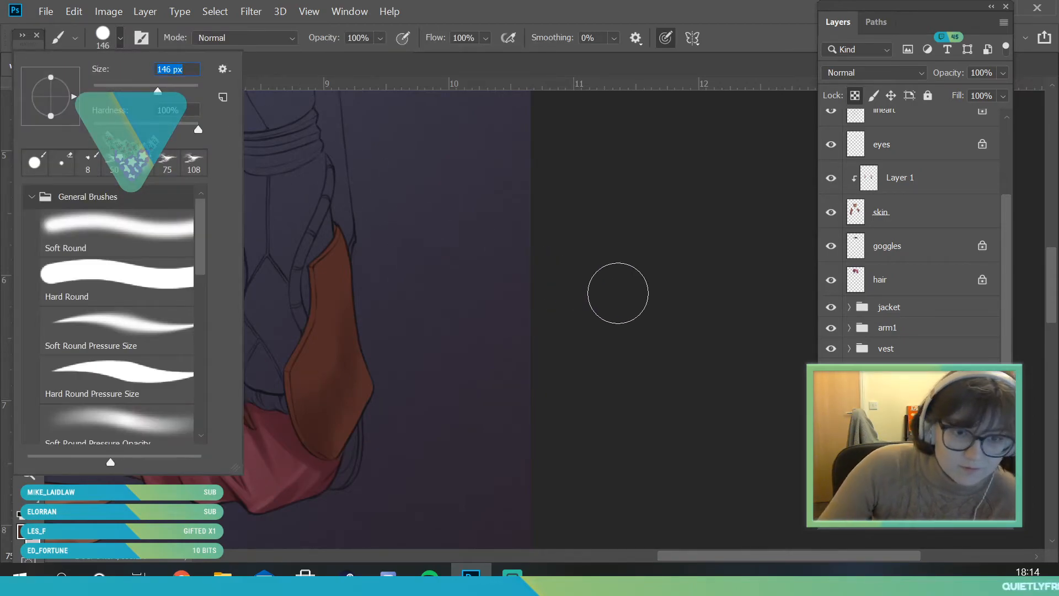
left_click(625, 298)
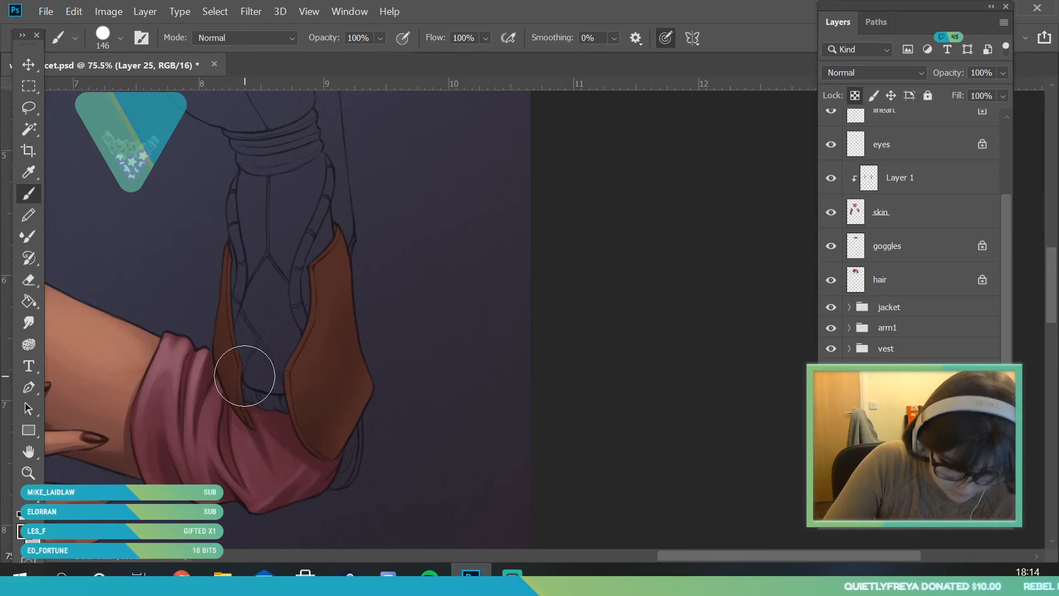
Step: Mix a lighter, more orange brown as the foreground colour for the guard's highlights
left_click(28, 472)
mouse_move(238, 348)
left_mouse_down()
mouse_move(248, 499)
mouse_move(286, 433)
mouse_move(149, 237)
left_mouse_up()
key("i")
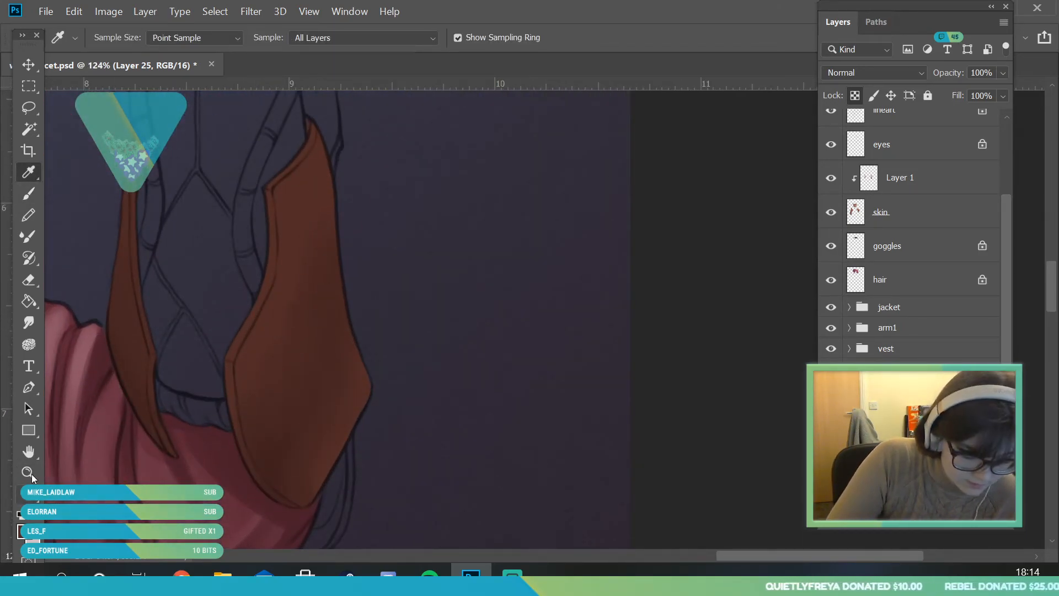
left_click(22, 516)
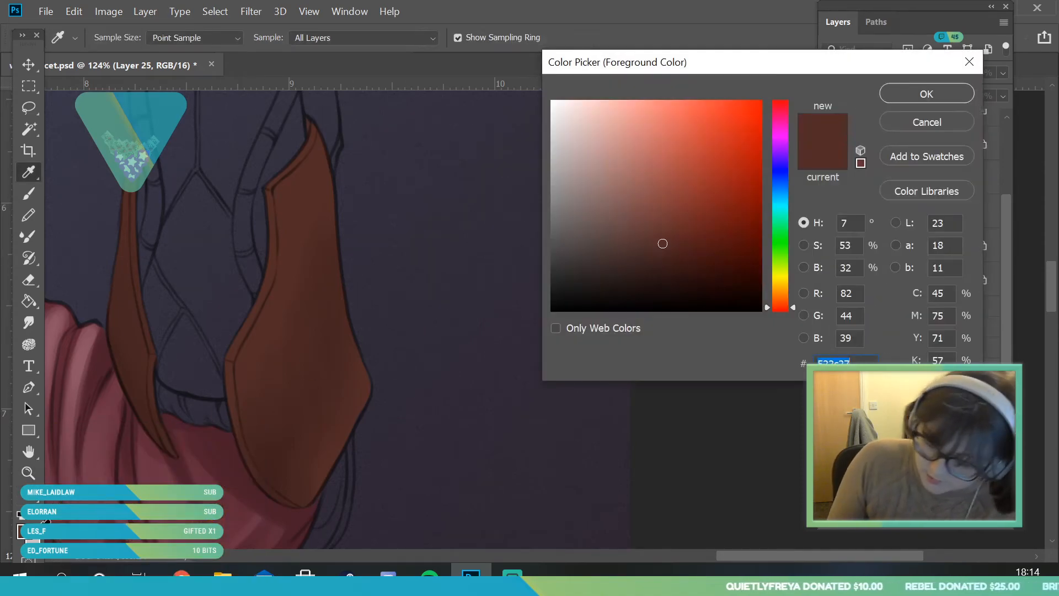
left_click_drag(784, 304, 784, 301)
left_click_drag(673, 215, 671, 200)
left_click(905, 98)
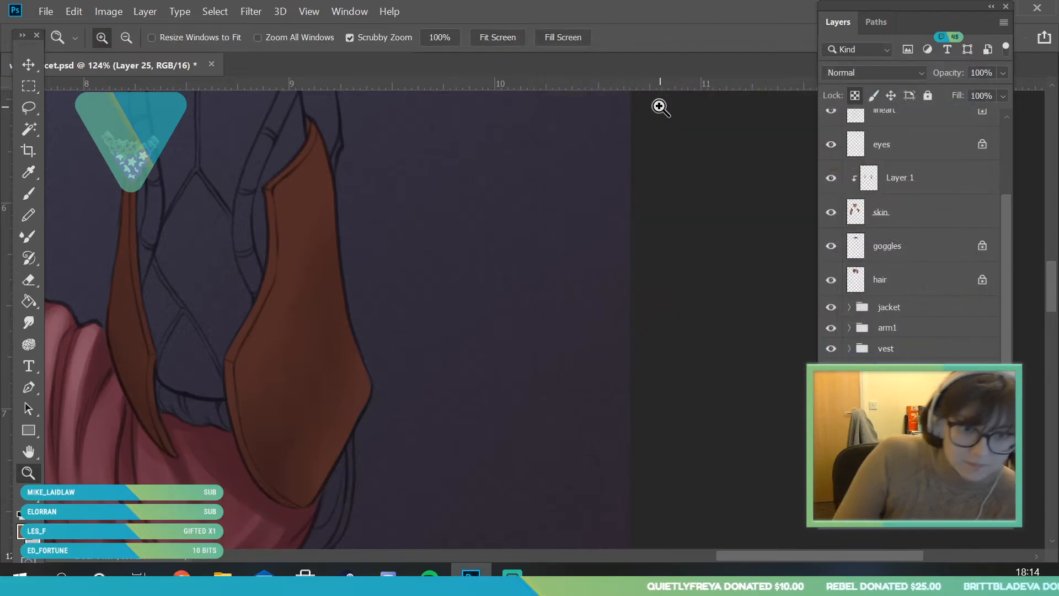
Step: Save the document and paint a light brown highlight across the wide plate's upper part with an 83 px brush
left_click(29, 192)
left_click(121, 35)
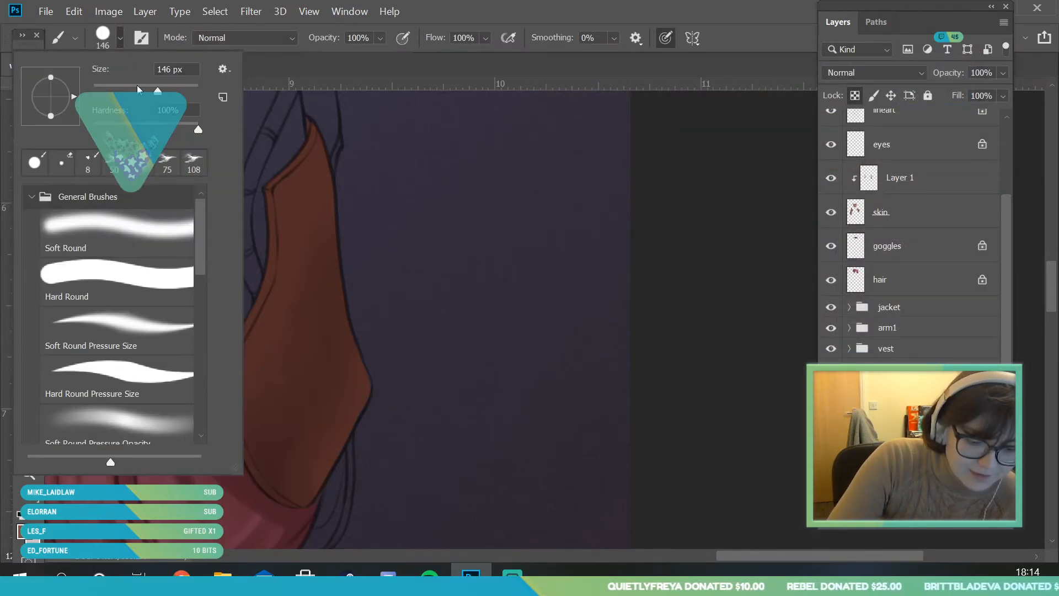
left_click(397, 184)
left_click(46, 11)
left_click(75, 176)
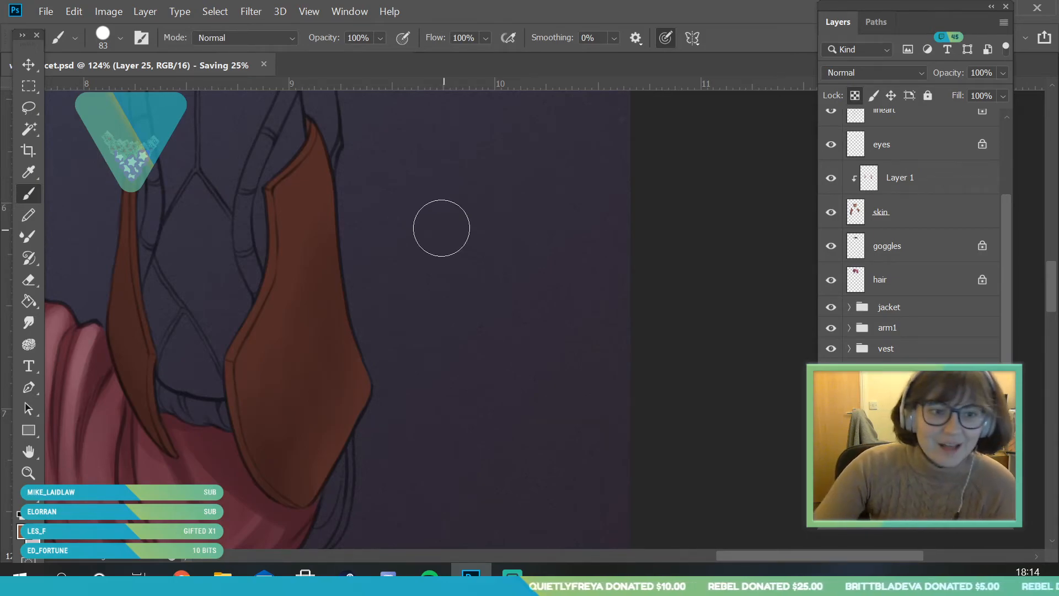
mouse_move(288, 222)
left_mouse_down()
mouse_move(290, 285)
mouse_move(304, 175)
mouse_move(320, 143)
left_mouse_up()
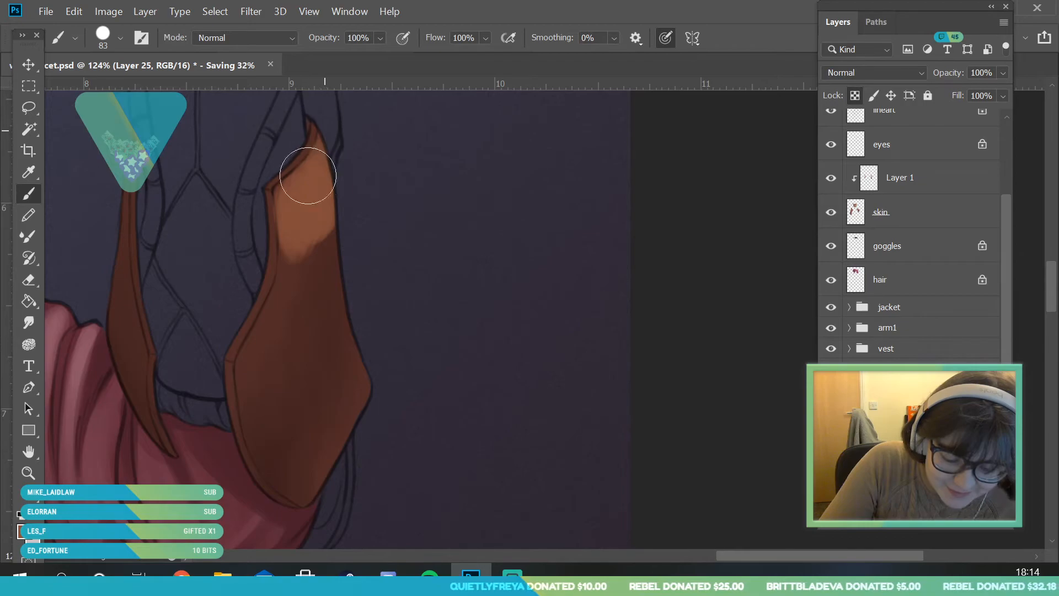
Step: Extend the light brown highlight down along the wide plate's edges to its lower tip with a 45 px brush
left_click(121, 38)
left_click_drag(120, 91, 113, 91)
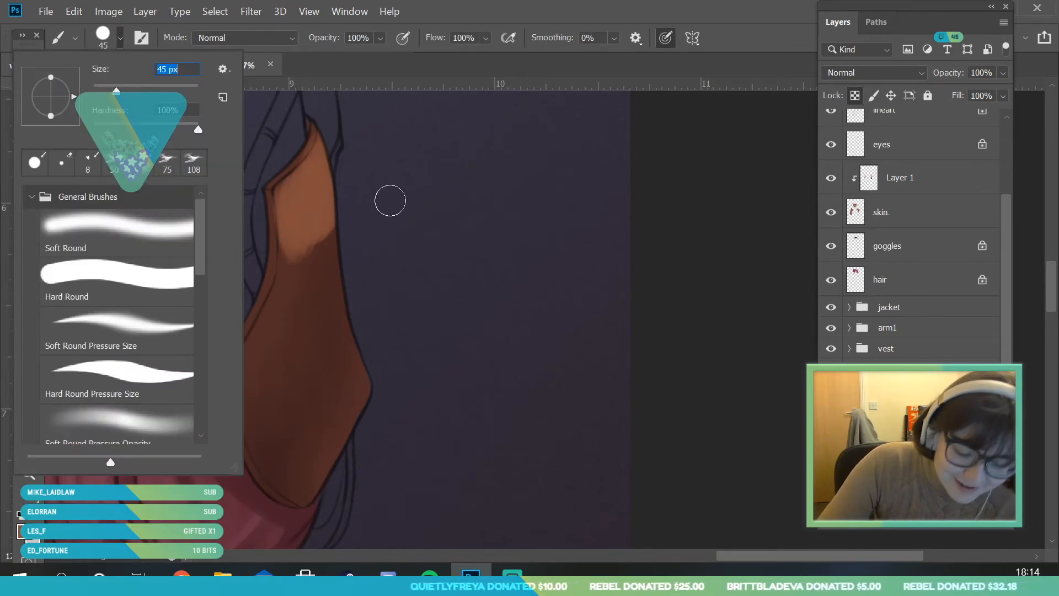
left_click(390, 199)
mouse_move(288, 191)
left_mouse_down()
mouse_move(264, 318)
mouse_move(285, 281)
mouse_move(292, 252)
mouse_move(241, 349)
left_mouse_up()
mouse_move(283, 256)
left_mouse_down()
mouse_move(333, 170)
mouse_move(332, 184)
left_mouse_up()
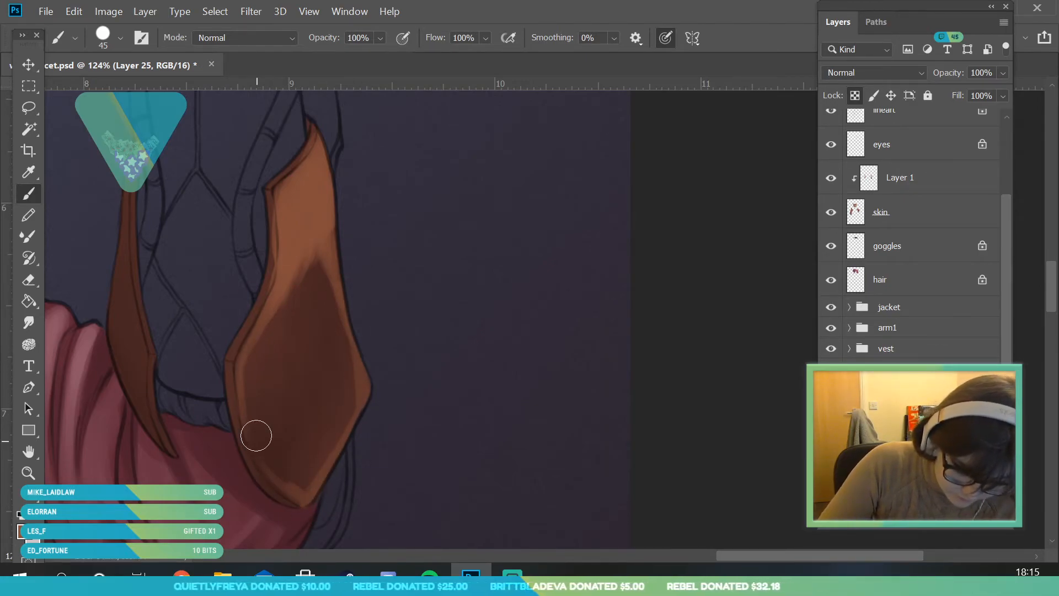
Step: Blend the highlight into the wide plate's dark centre with a sampled mid-brown
key("i")
key("b")
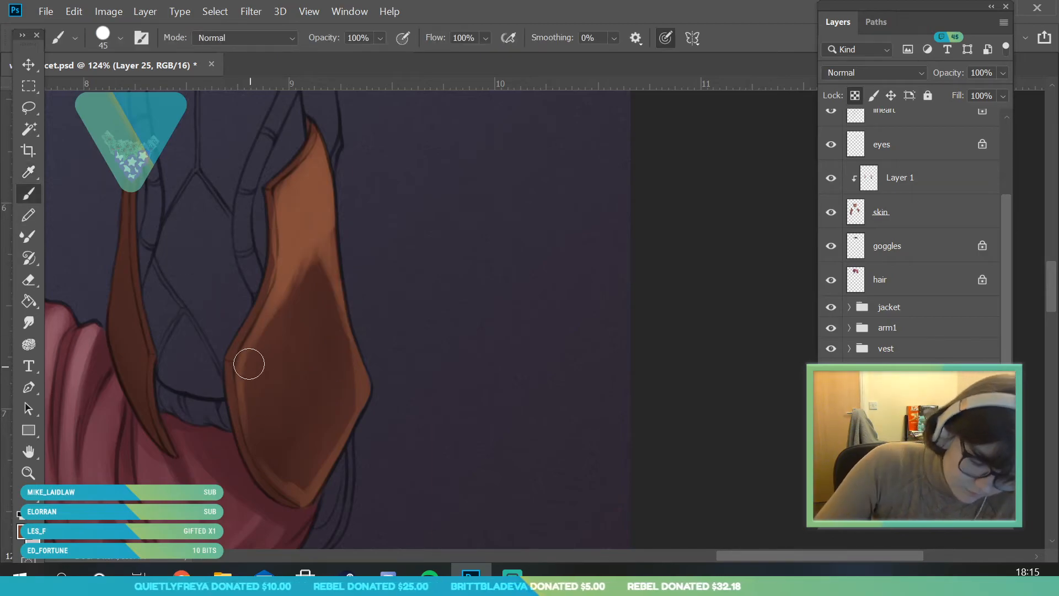
mouse_move(284, 370)
left_mouse_down()
mouse_move(315, 244)
mouse_move(321, 305)
mouse_move(352, 380)
mouse_move(346, 412)
left_mouse_up()
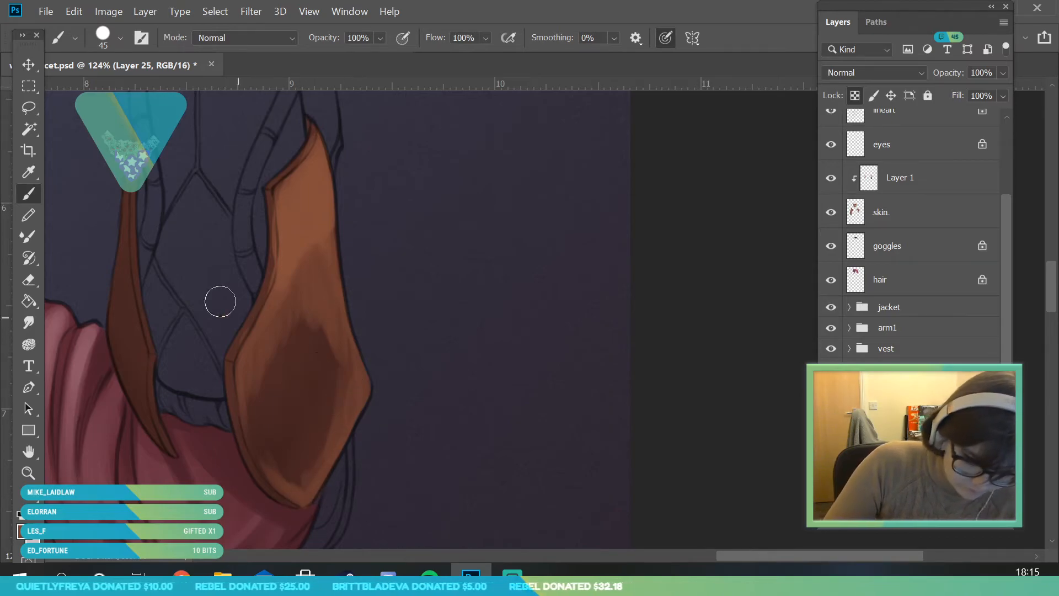
Step: Shade the wide plate's pointed upper tip and the adjoining inner edge with a sampled darker brown
key("i")
key("b")
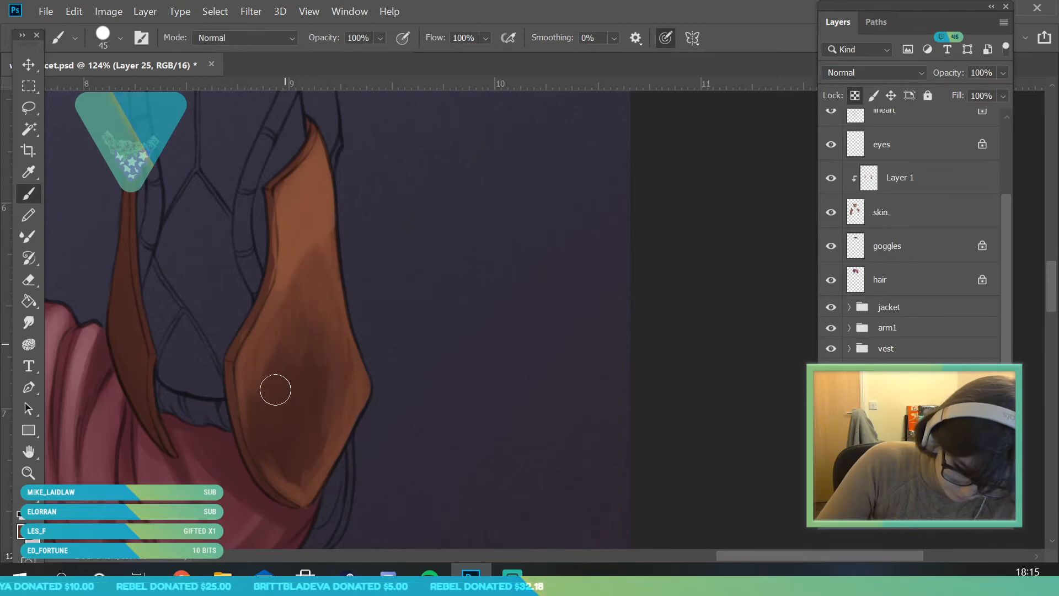
left_click_drag(322, 146, 319, 206)
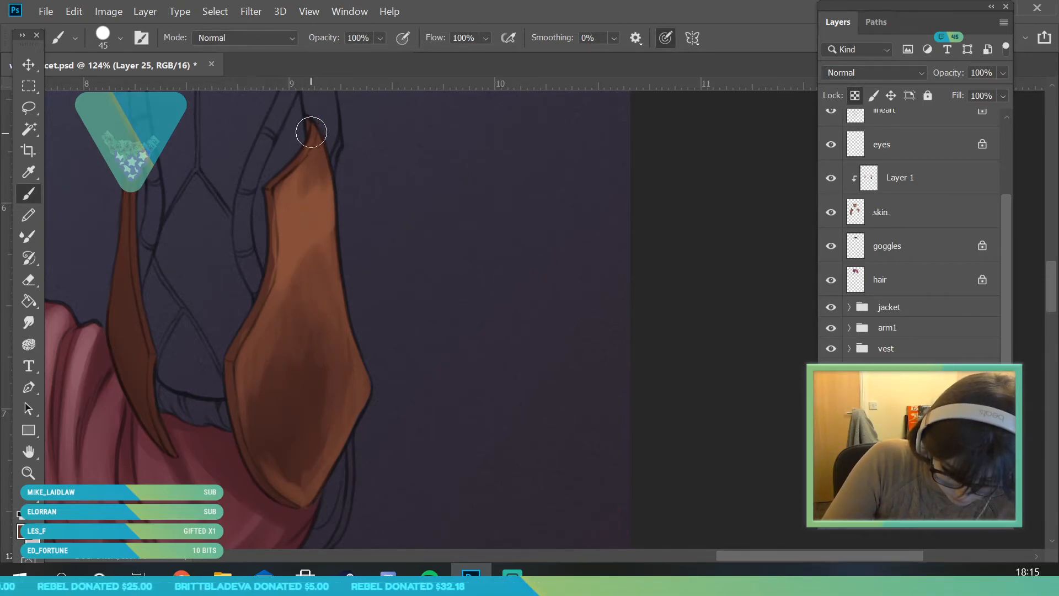
left_click_drag(301, 155, 280, 195)
Step: Darken the wide plate's outer edge from the elbow upward with dark brown sampled from its centre
left_click(29, 472)
left_click_drag(243, 300, 301, 416)
key("i")
left_click(326, 383)
key("b")
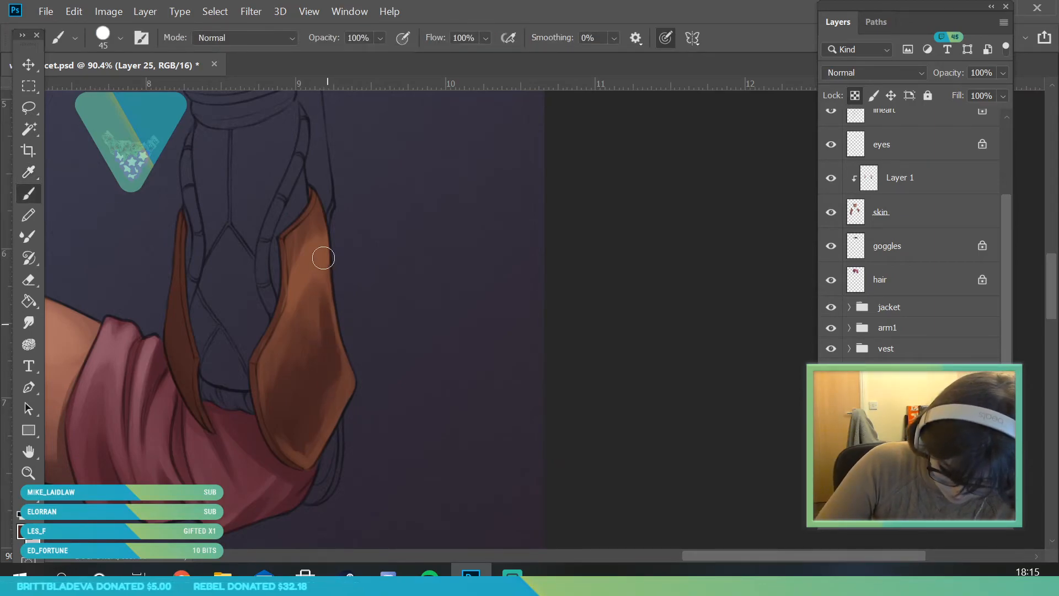
left_click_drag(329, 338, 321, 267)
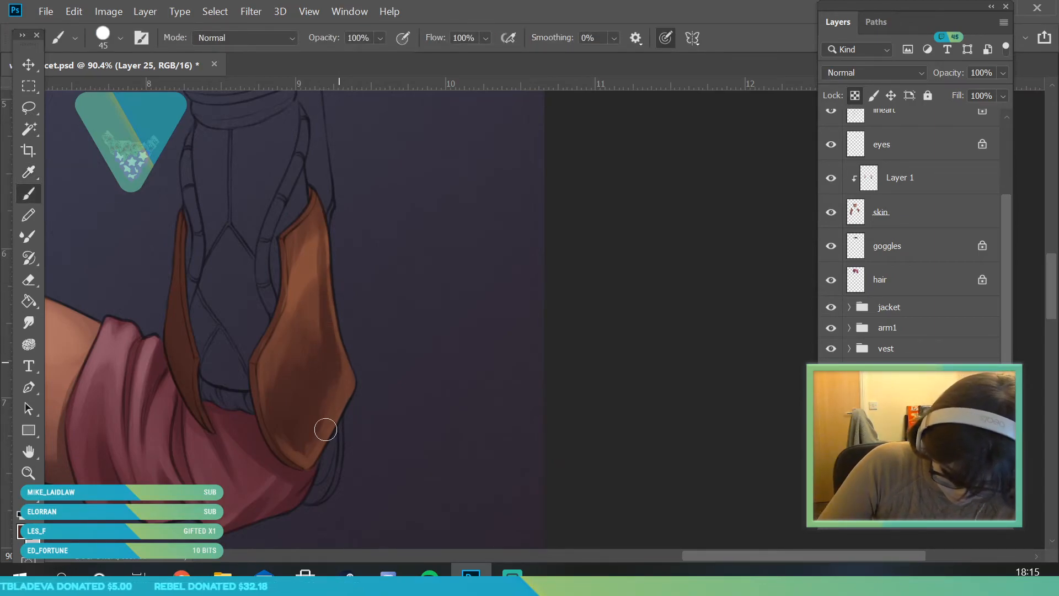
Step: Paint highlights along the narrow plate with light brown sampled from the wide plate, using a 31 px brush
left_click(121, 36)
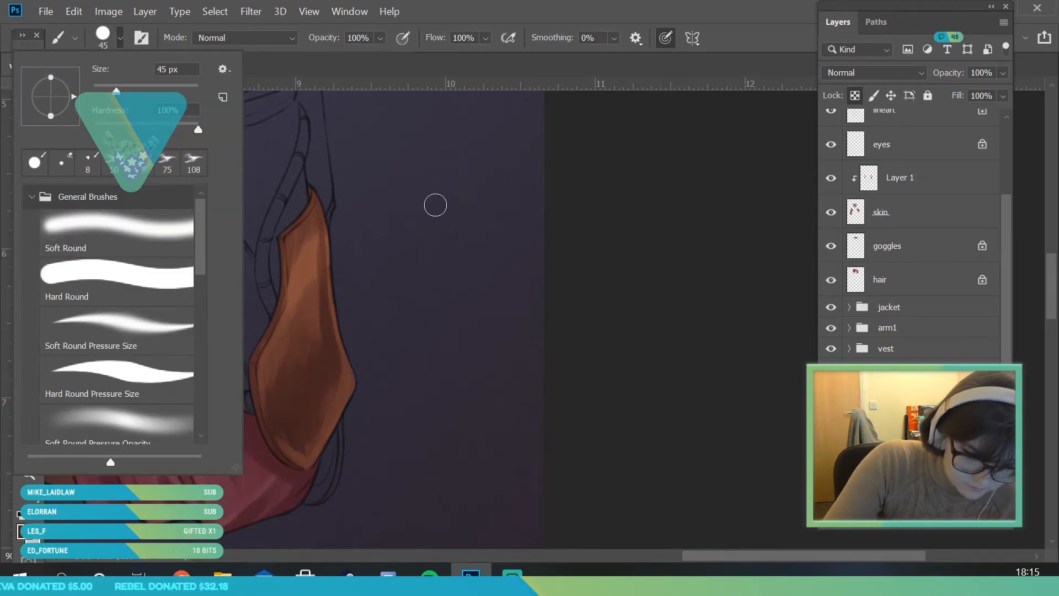
key("Escape")
key("i")
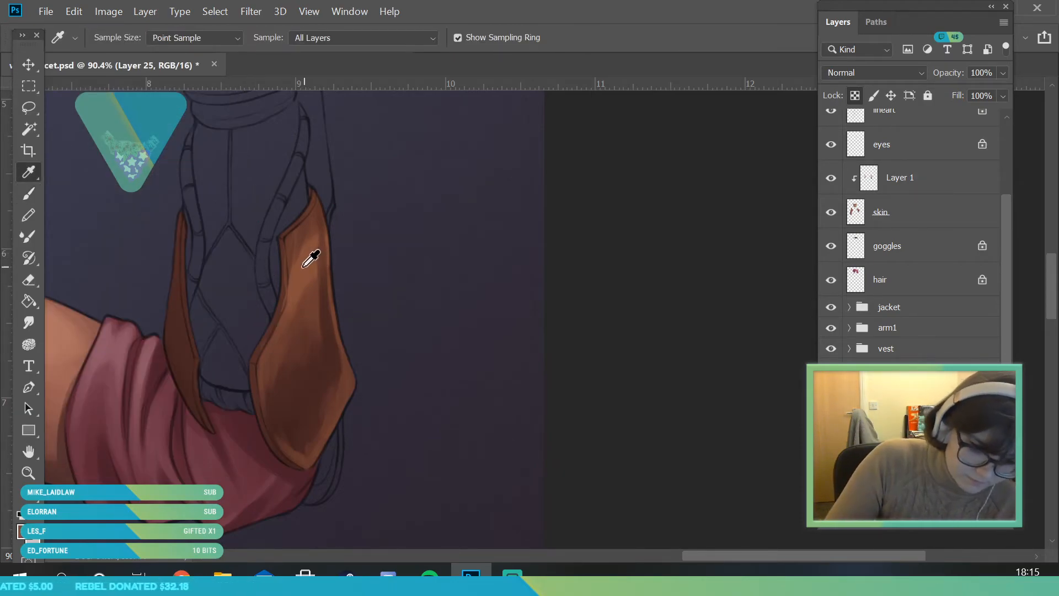
key("b")
left_click(119, 39)
left_click(110, 91)
left_click(267, 181)
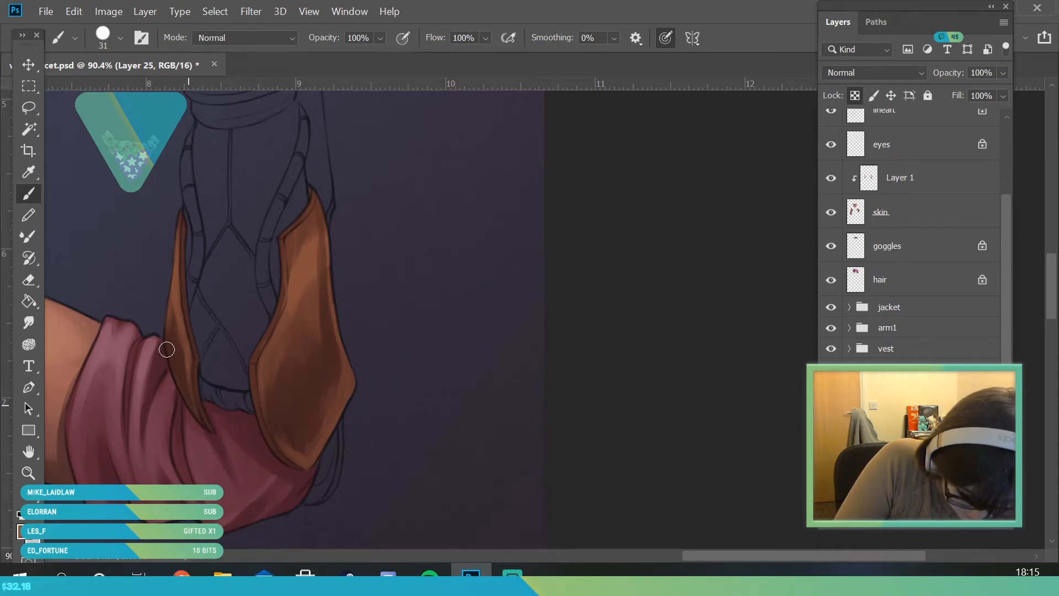
Step: Soften the wide plate's light and dark transitions with a sampled brown and broad 149 px brush strokes
key("z")
left_click_drag(290, 362, 529, 422)
key("i")
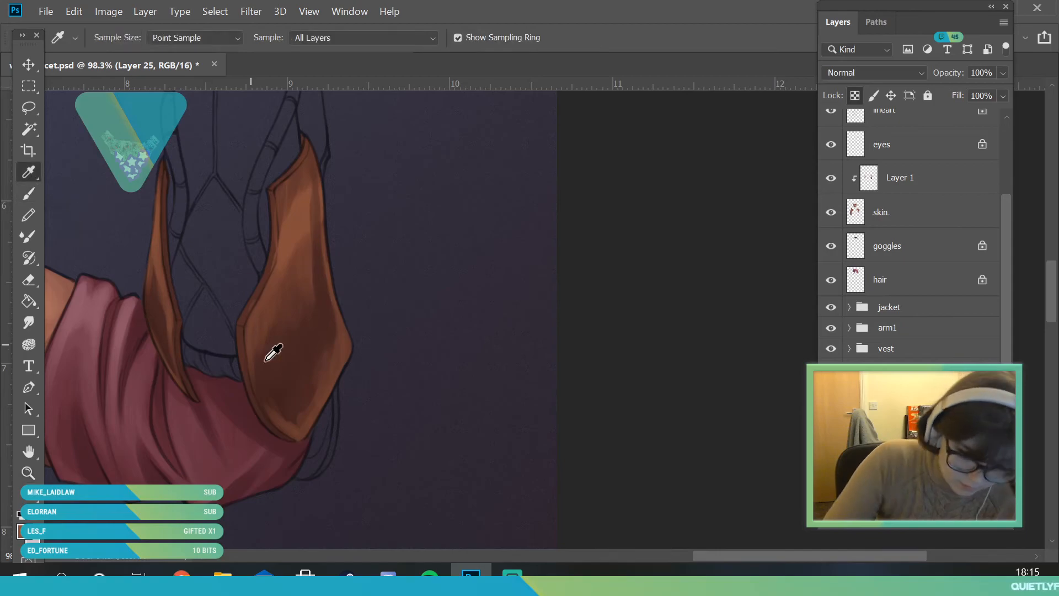
left_click(330, 385)
left_click(29, 193)
left_click(114, 38)
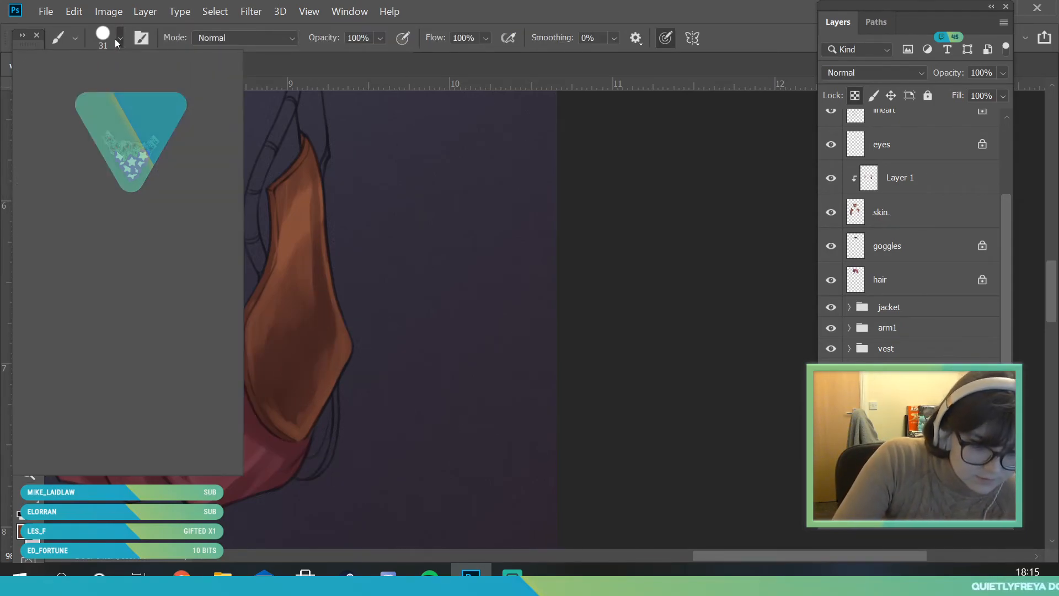
left_click(355, 385)
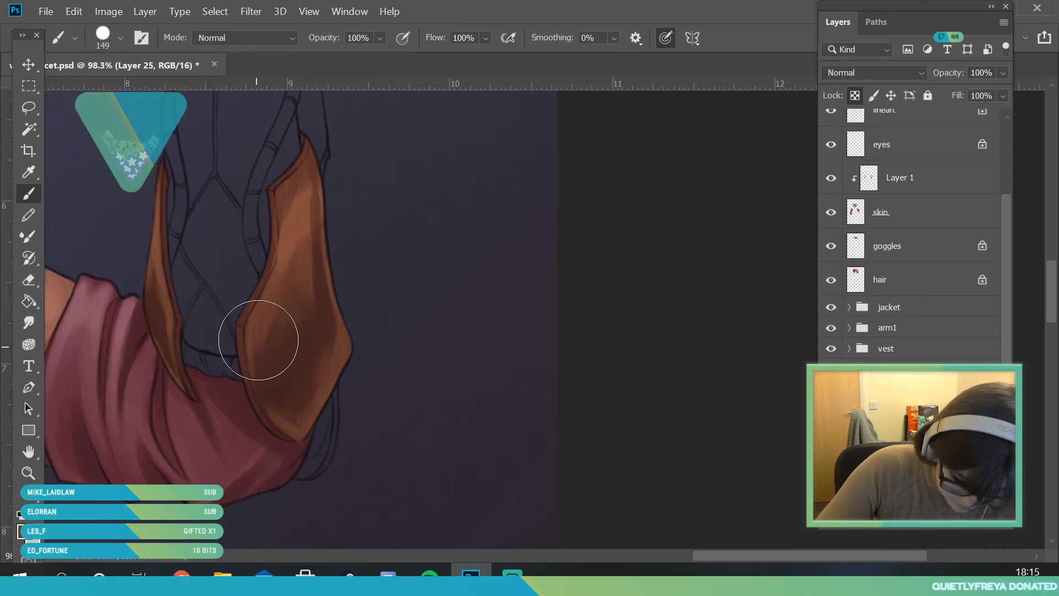
mouse_move(269, 409)
left_mouse_down()
mouse_move(284, 435)
mouse_move(297, 407)
mouse_move(300, 425)
mouse_move(316, 376)
mouse_move(304, 391)
mouse_move(271, 391)
mouse_move(269, 326)
mouse_move(286, 367)
mouse_move(300, 372)
mouse_move(308, 290)
mouse_move(334, 344)
mouse_move(313, 187)
left_mouse_up()
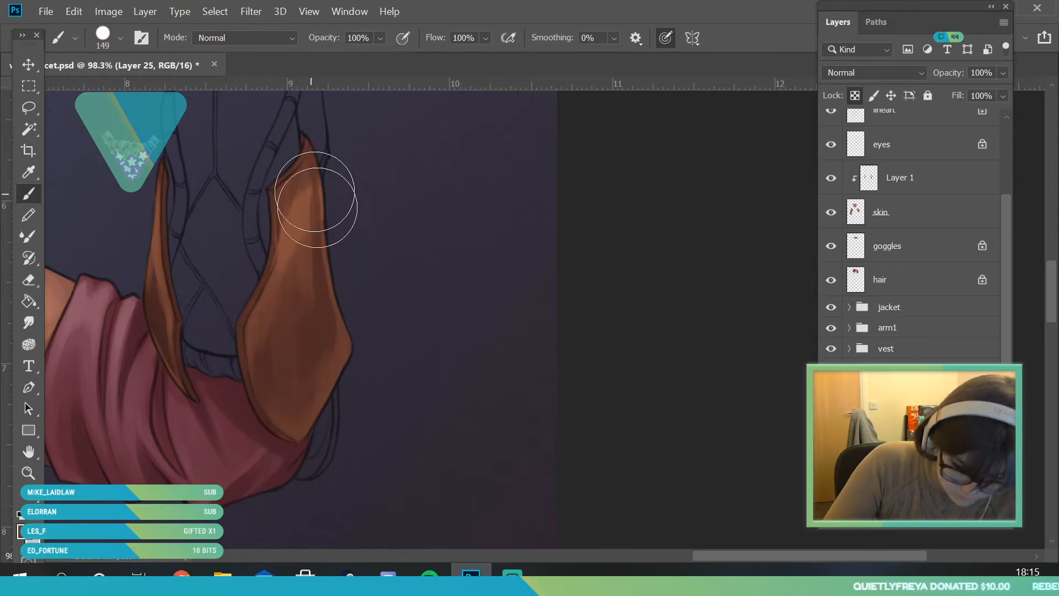
mouse_move(310, 426)
left_mouse_down()
mouse_move(291, 417)
mouse_move(354, 327)
mouse_move(323, 322)
left_mouse_up()
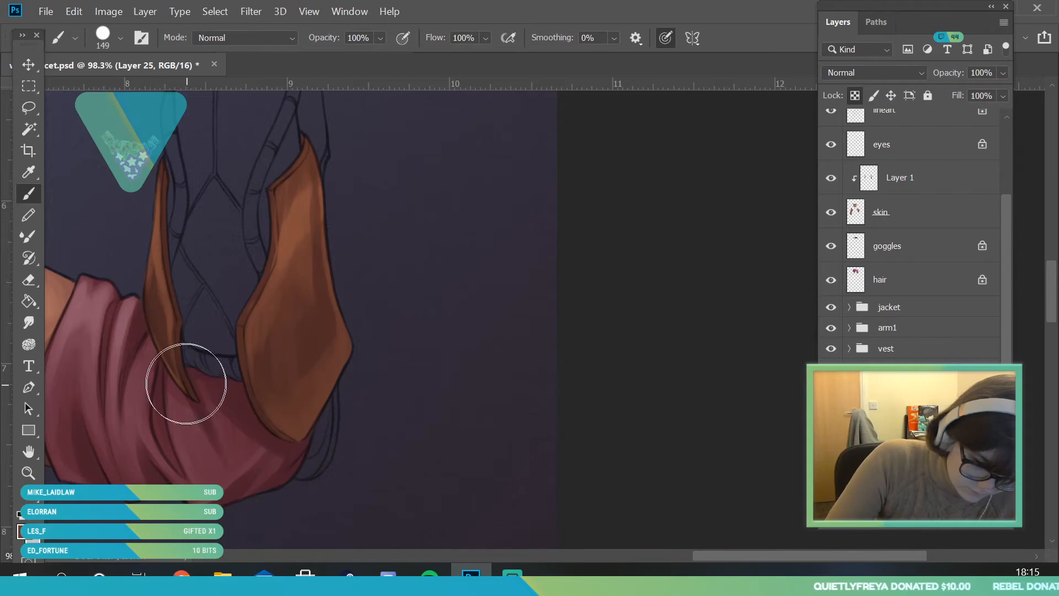
Step: Brighten the guard's plates with light brown sampled from the wide plate's upper part
key("z")
left_click_drag(254, 331, 190, 478)
left_click_drag(241, 308, 350, 395)
key("i")
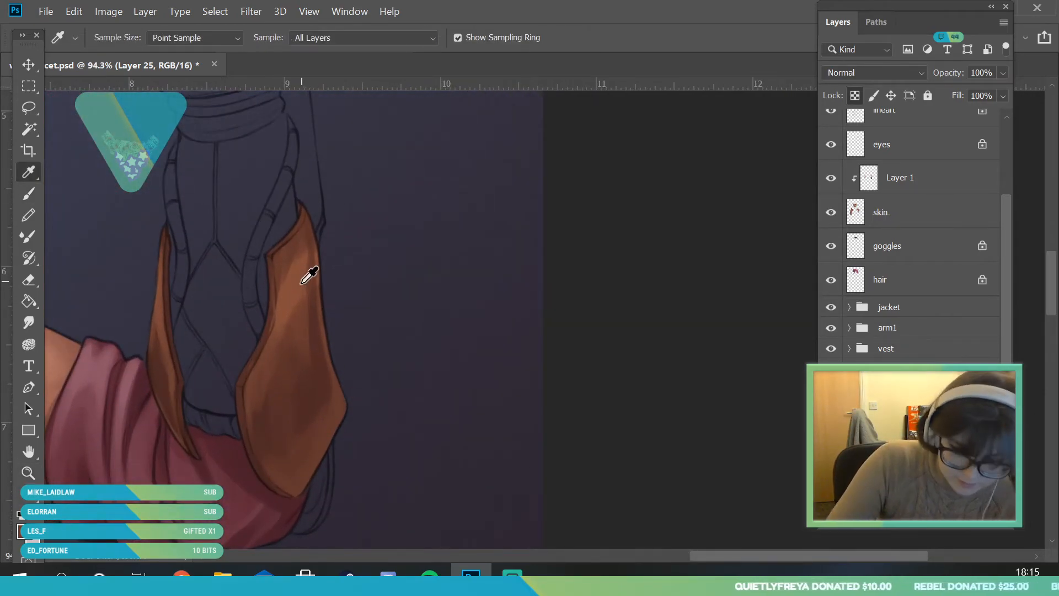
key("b")
mouse_move(309, 248)
left_mouse_down()
mouse_move(314, 279)
mouse_move(300, 314)
mouse_move(301, 234)
mouse_move(312, 398)
mouse_move(323, 390)
mouse_move(327, 414)
mouse_move(329, 383)
mouse_move(329, 425)
mouse_move(314, 445)
mouse_move(327, 426)
mouse_move(326, 383)
mouse_move(312, 419)
mouse_move(246, 382)
mouse_move(251, 444)
mouse_move(218, 343)
mouse_move(173, 359)
mouse_move(171, 394)
mouse_move(217, 469)
left_mouse_up()
Step: Smooth the upper parts of both plates with brown sampled from the wide plate, using the 149 px brush
key("ctrl+space")
left_click_drag(225, 330, 165, 331)
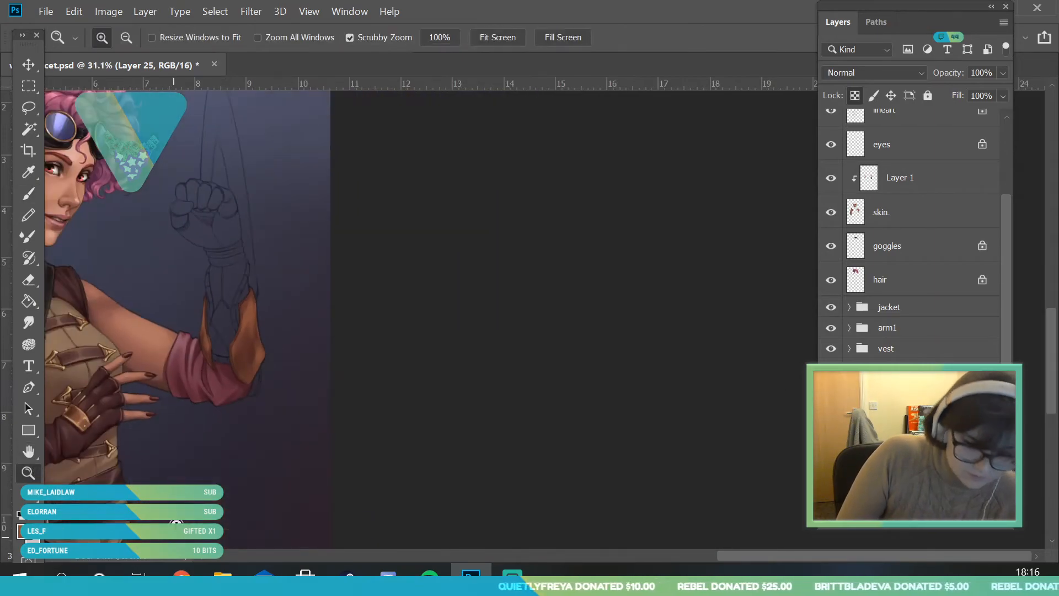
left_click_drag(284, 377, 348, 395)
left_click(295, 290, "alt")
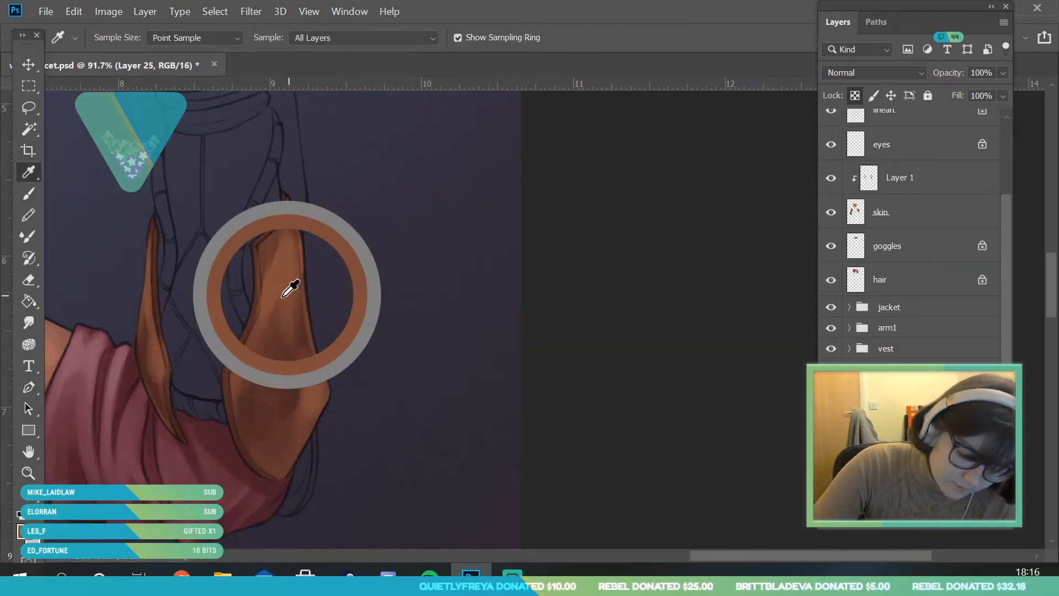
mouse_move(280, 327)
left_mouse_down()
mouse_move(271, 356)
mouse_move(265, 238)
mouse_move(268, 215)
mouse_move(282, 290)
mouse_move(278, 213)
mouse_move(288, 262)
mouse_move(296, 212)
left_mouse_up()
left_click_drag(154, 241, 161, 313)
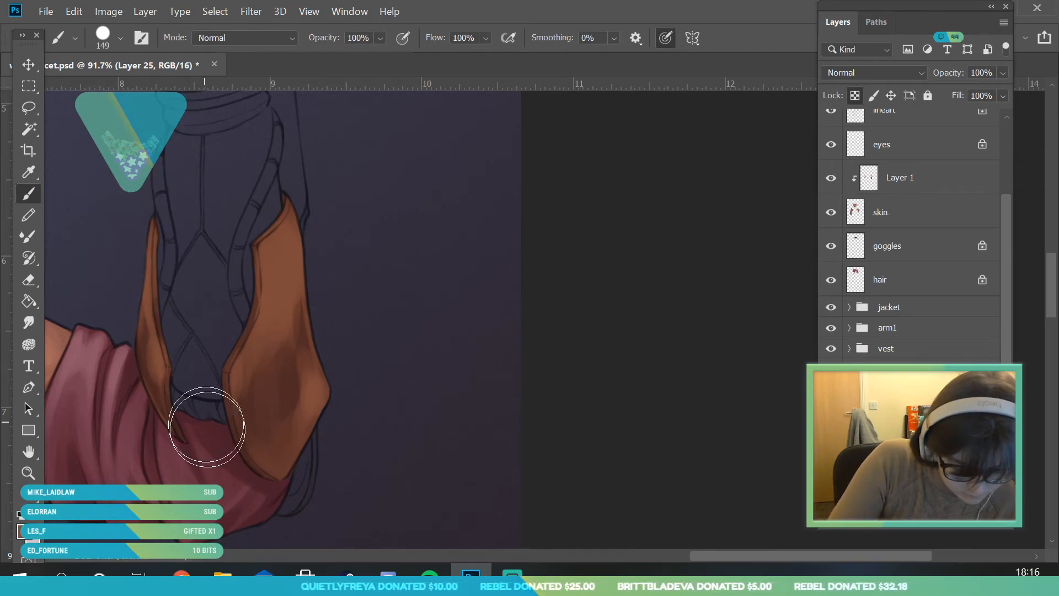
Step: Highlight the upper ends of both plates with tan b5896c and an 88 px brush
left_click(23, 532)
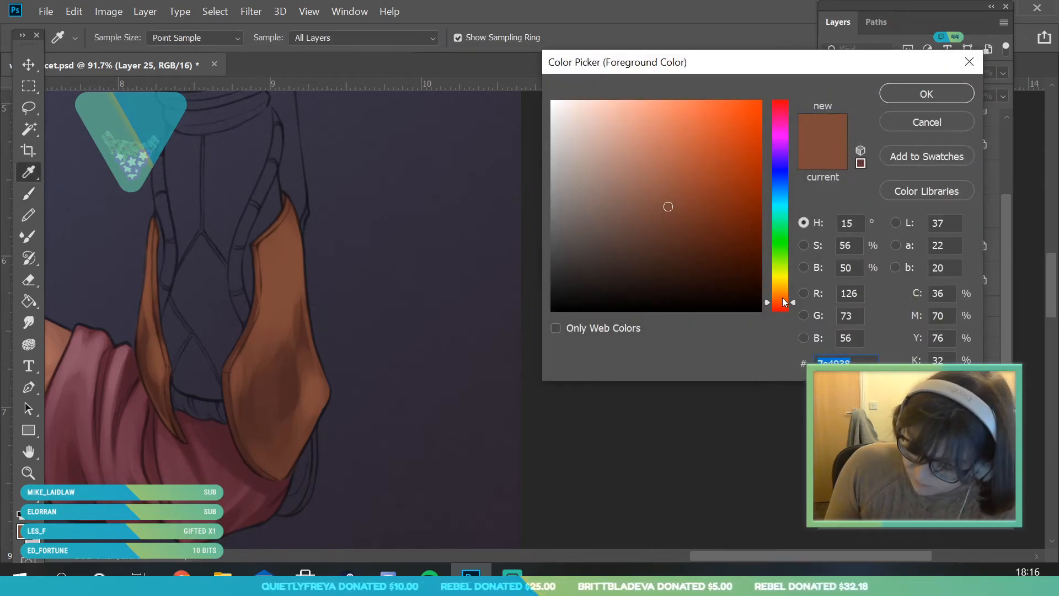
left_click_drag(783, 302, 784, 296)
left_click(635, 161)
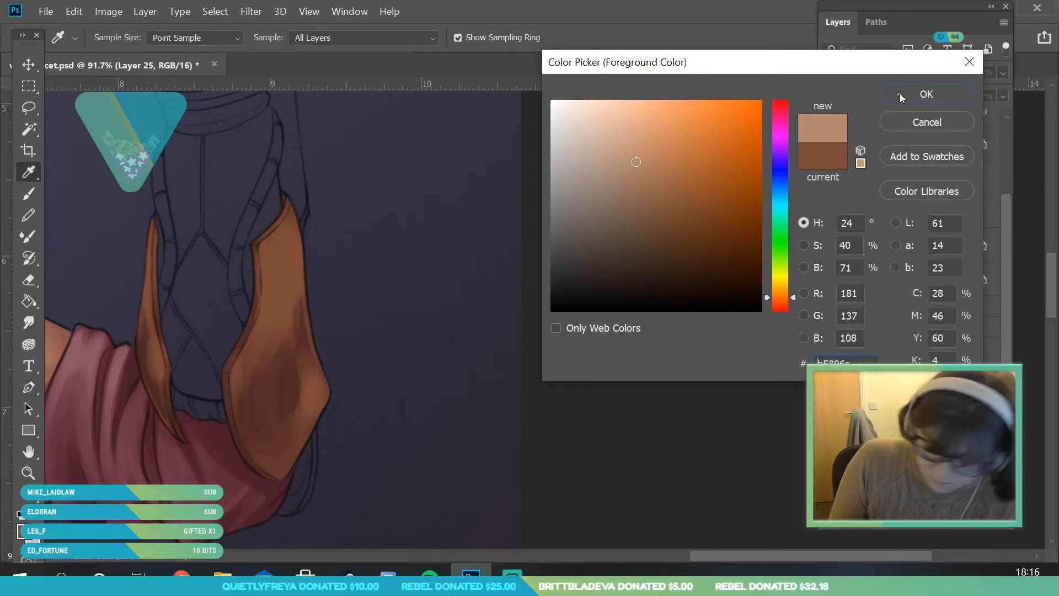
left_click(899, 93)
left_click(119, 43)
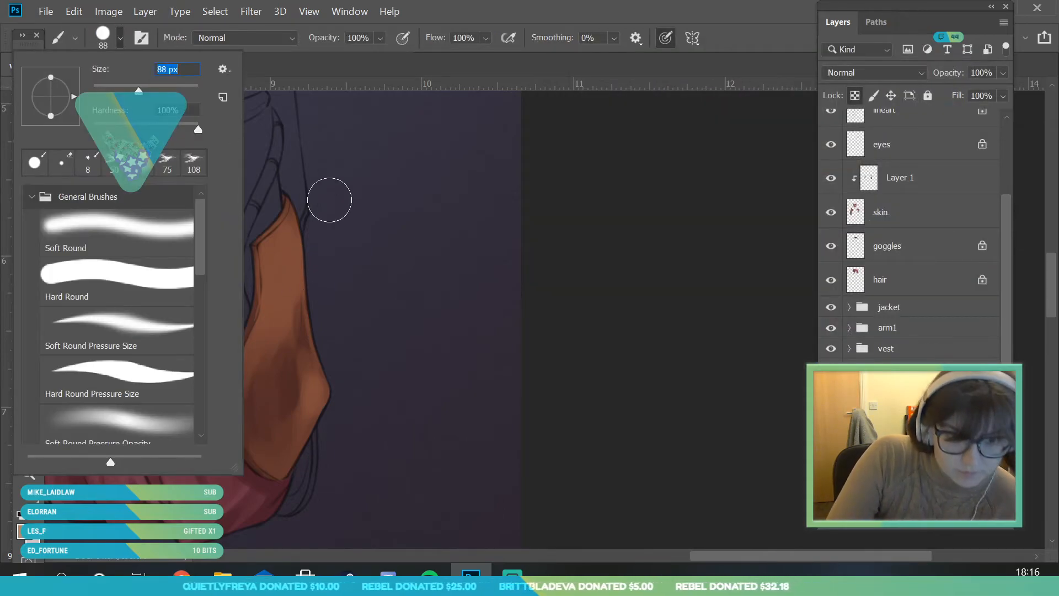
key("Return")
mouse_move(265, 248)
left_mouse_down()
mouse_move(265, 236)
mouse_move(255, 279)
mouse_move(269, 235)
mouse_move(272, 260)
mouse_move(293, 276)
mouse_move(289, 243)
mouse_move(315, 337)
left_mouse_up()
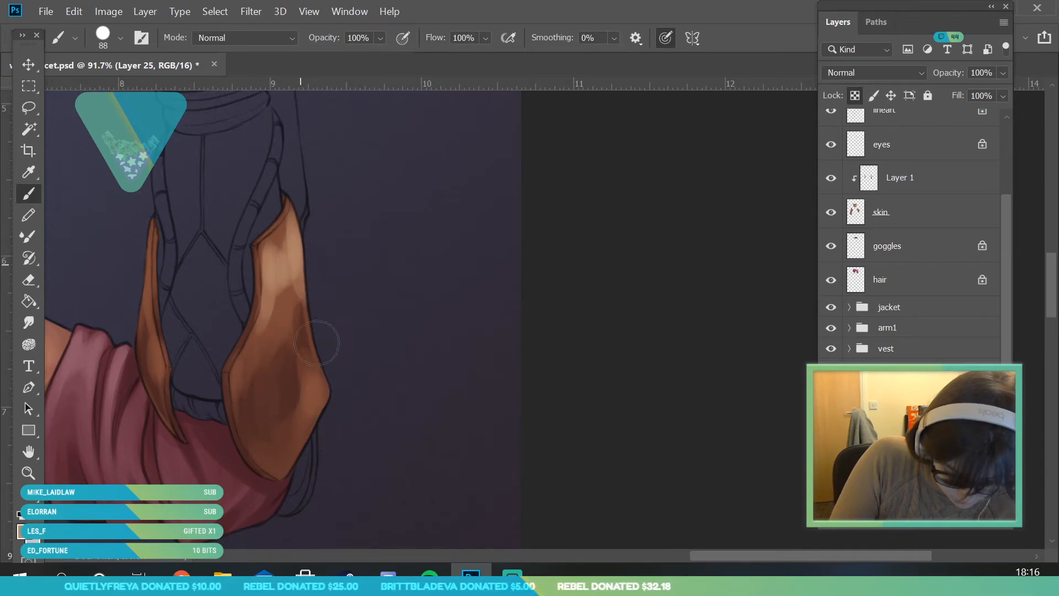
mouse_move(150, 235)
left_mouse_down()
mouse_move(142, 246)
mouse_move(151, 217)
left_mouse_up()
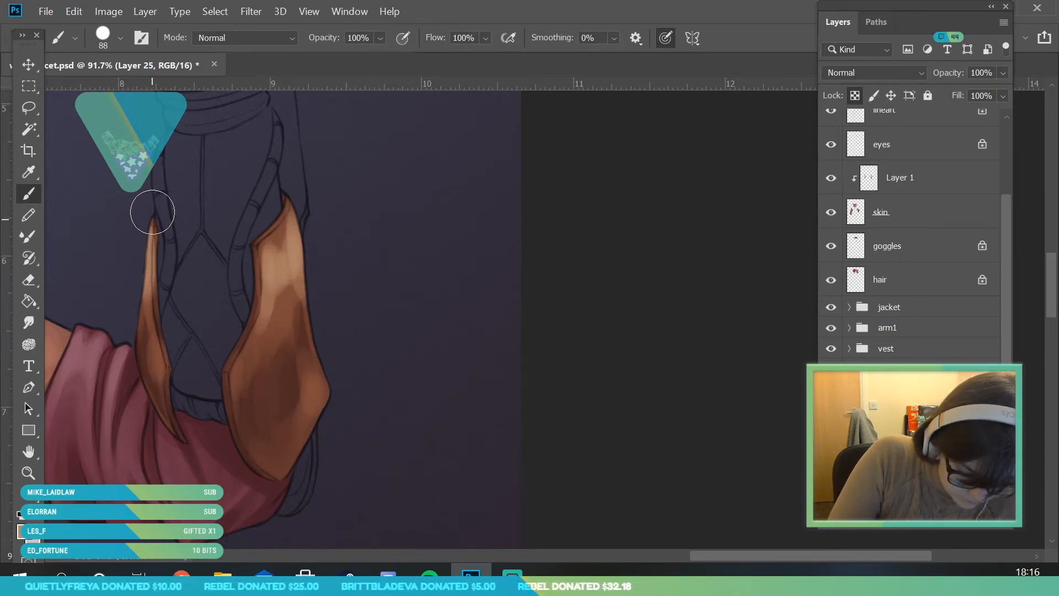
Step: Paint tan highlights along the wide plate's lower outer edge and tip with a 31 px brush
left_click(28, 472)
left_click_drag(312, 308, 258, 452)
left_click_drag(276, 331, 300, 395)
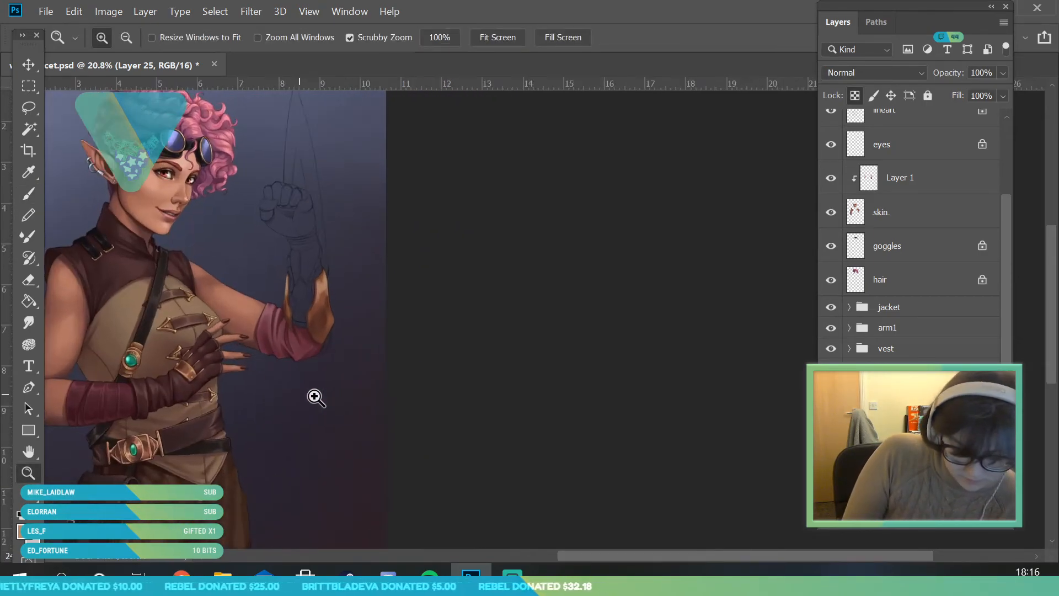
left_click_drag(371, 372, 389, 381)
mouse_move(300, 336)
left_mouse_down()
mouse_move(327, 406)
mouse_move(342, 406)
left_mouse_up()
key("b")
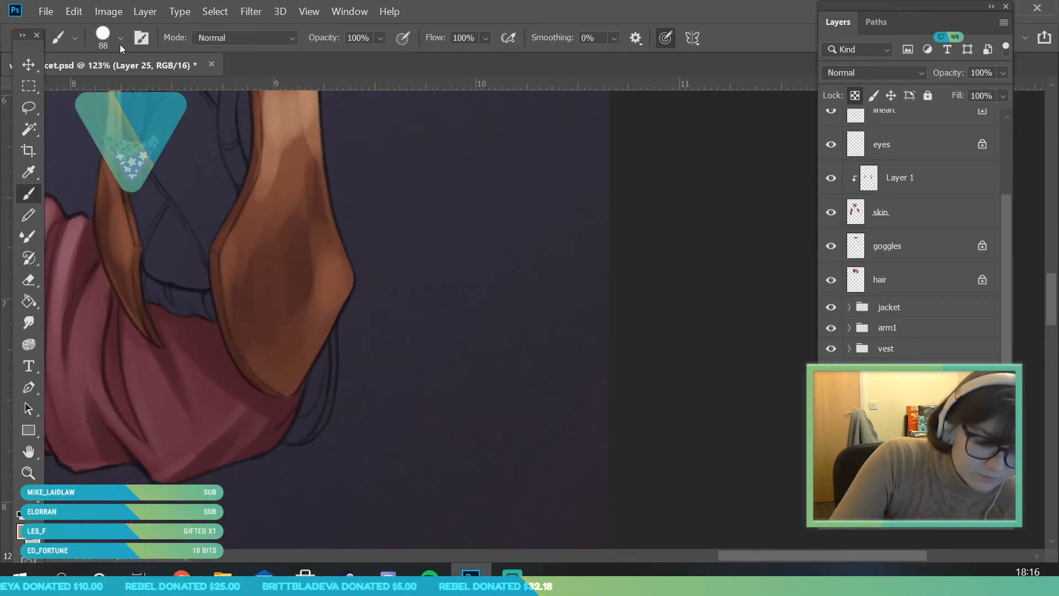
left_click(119, 44)
key("Return")
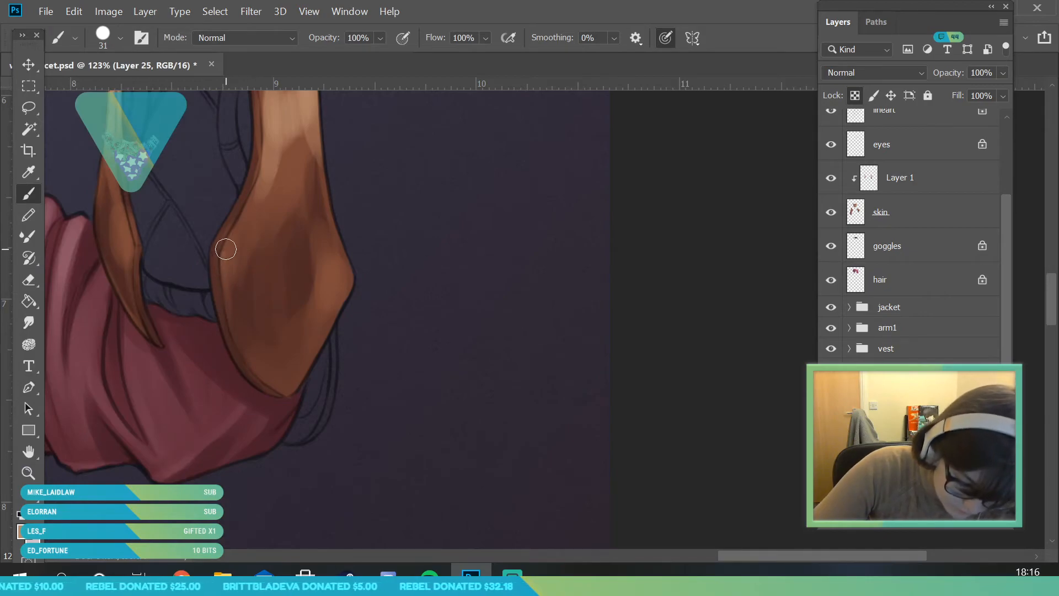
left_click_drag(298, 378, 321, 334)
left_click_drag(303, 373, 357, 311)
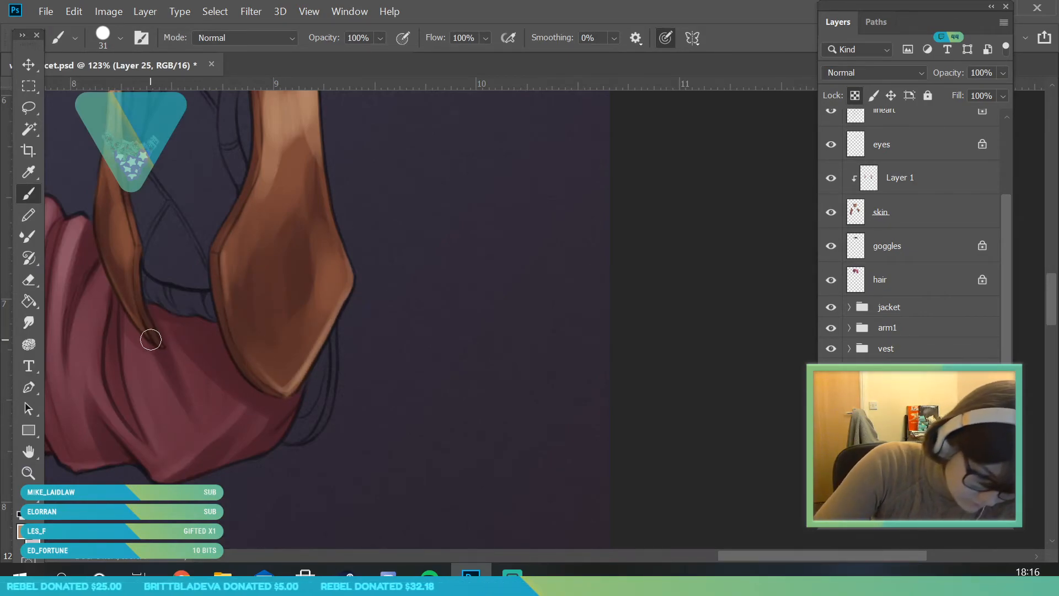
Step: Paint thin tan rim highlights along the inner edges of both plates with a 14 px brush
left_click(32, 473)
left_click_drag(234, 342, 138, 435)
left_click_drag(224, 303, 326, 326)
left_click(222, 375)
key("b")
left_click(116, 43)
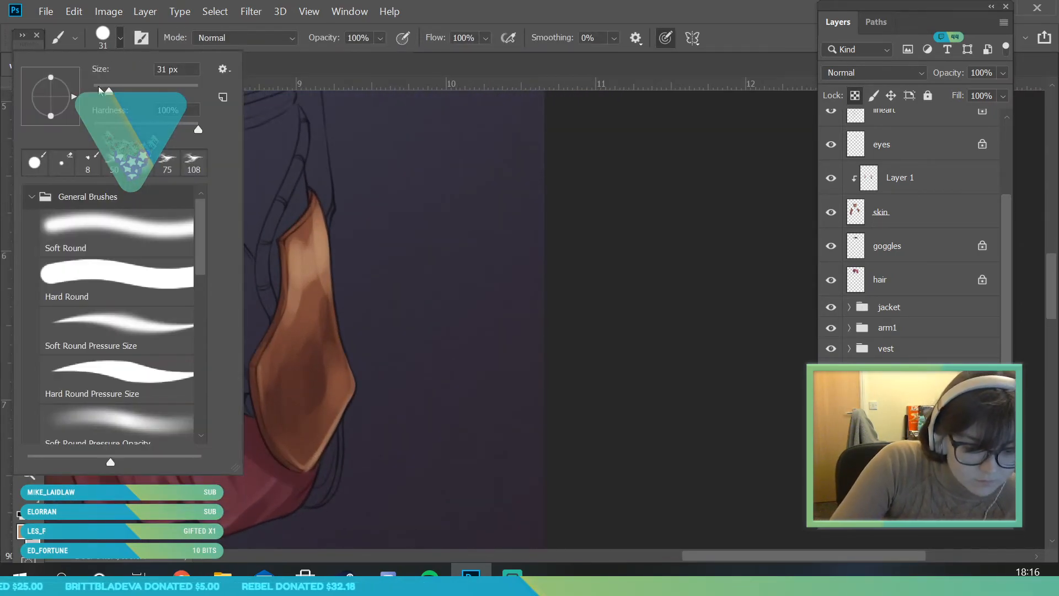
left_click_drag(282, 250, 280, 243)
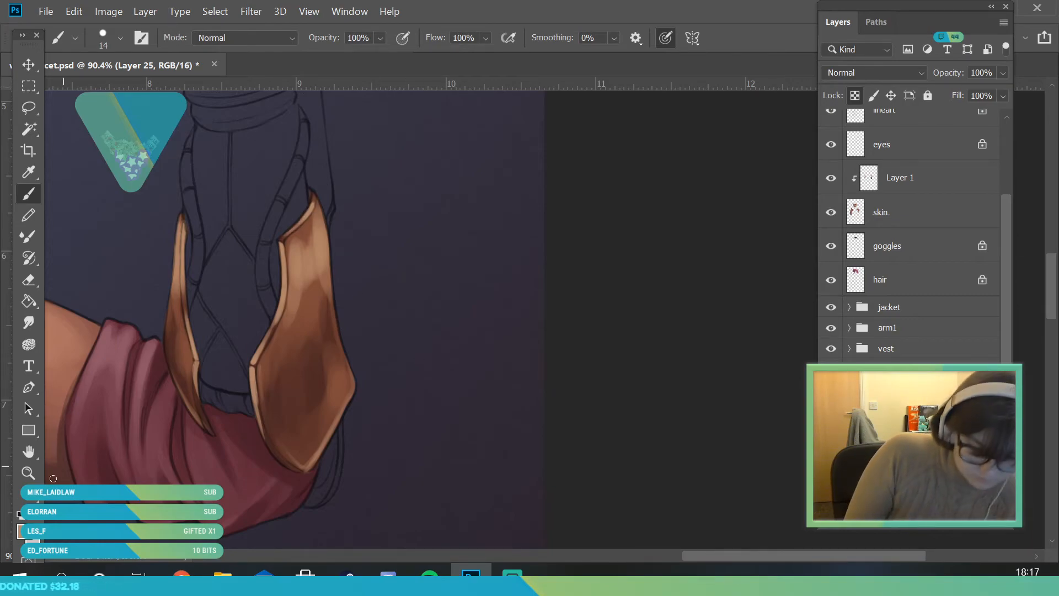
Step: Shade the wide plate's outer side with dark brown sampled from its centre, using a 62 px brush
left_click(28, 473)
mouse_move(333, 339)
left_mouse_down()
mouse_move(293, 492)
mouse_move(326, 391)
mouse_move(364, 378)
left_mouse_up()
left_click(28, 172)
left_click(266, 366)
left_click(29, 193)
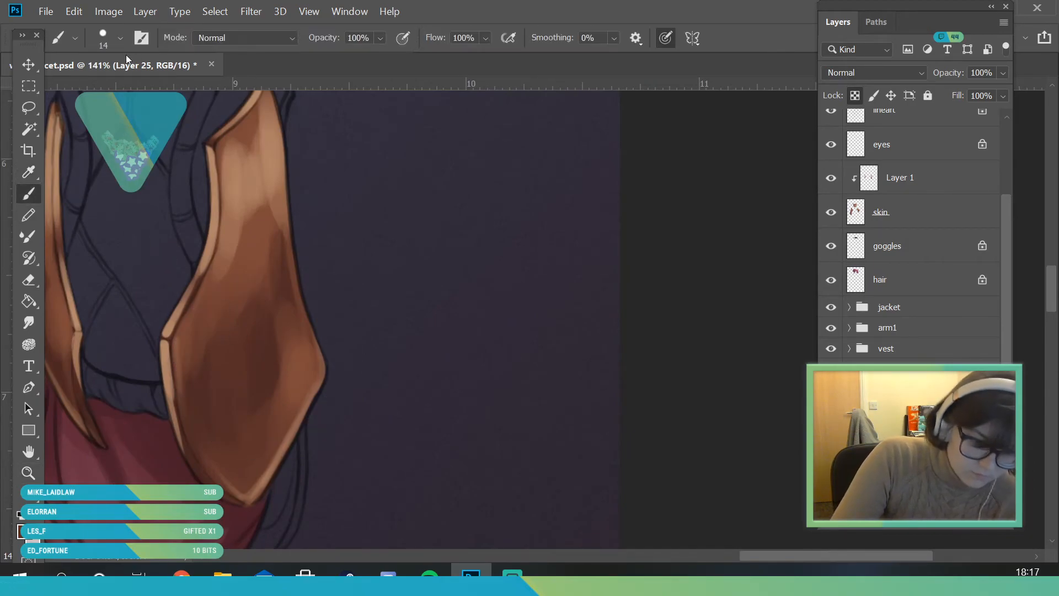
left_click(120, 38)
left_click(125, 90)
key("Return")
mouse_move(249, 429)
left_mouse_down()
mouse_move(267, 407)
mouse_move(291, 287)
mouse_move(311, 319)
mouse_move(312, 360)
mouse_move(317, 333)
mouse_move(279, 413)
left_mouse_up()
mouse_move(305, 350)
left_mouse_down()
mouse_move(297, 391)
mouse_move(314, 313)
mouse_move(310, 367)
mouse_move(277, 236)
left_mouse_up()
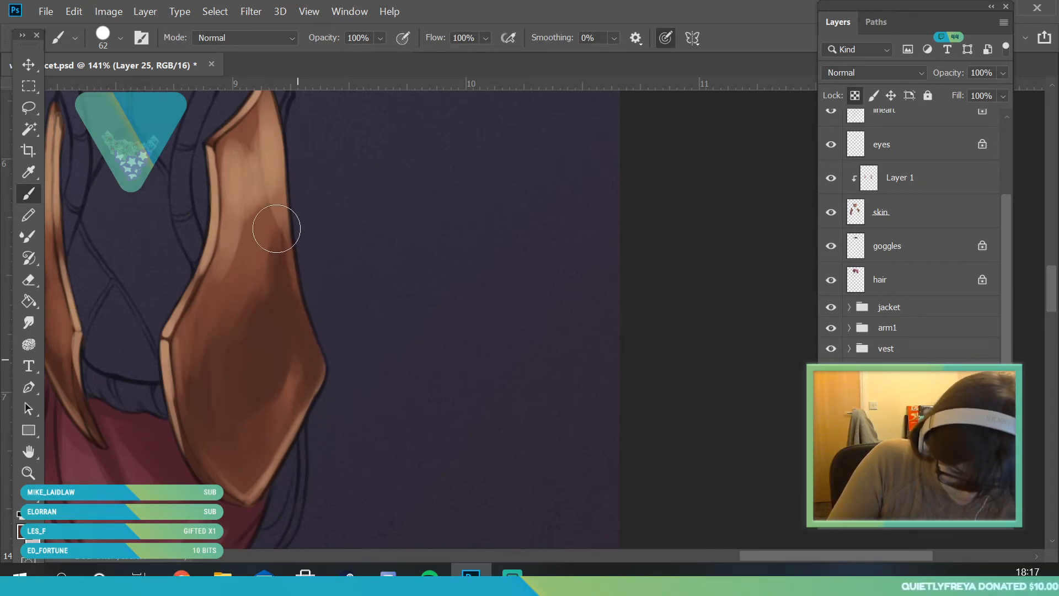
Step: Deepen the shadow on the wide plate's lower outer half with very dark brown 361713
left_click(23, 537)
left_click(687, 267)
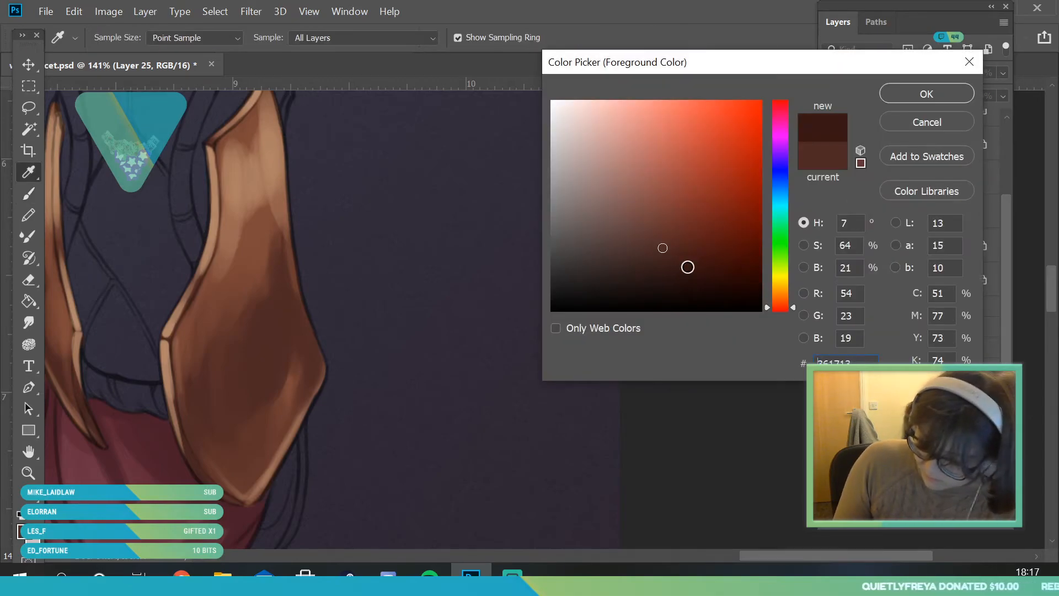
left_click(917, 99)
mouse_move(284, 371)
left_mouse_down()
mouse_move(251, 402)
mouse_move(248, 360)
mouse_move(288, 321)
mouse_move(283, 277)
mouse_move(303, 395)
left_mouse_up()
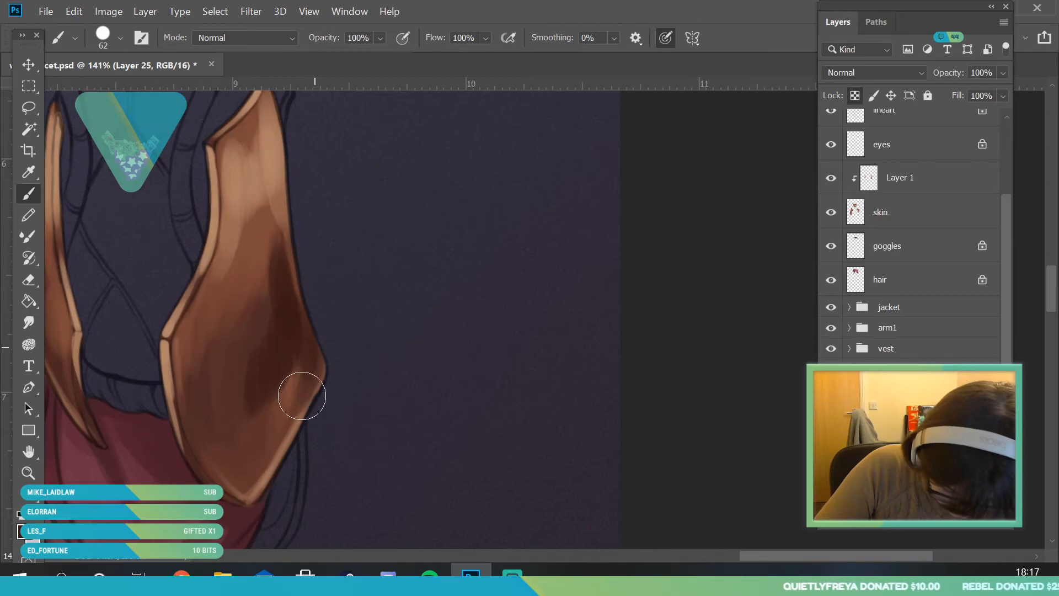
mouse_move(314, 355)
left_mouse_down()
mouse_move(263, 474)
mouse_move(317, 352)
left_mouse_up()
mouse_move(248, 472)
left_mouse_down()
mouse_move(293, 431)
mouse_move(246, 342)
mouse_move(231, 391)
mouse_move(275, 328)
mouse_move(276, 282)
mouse_move(298, 333)
mouse_move(219, 458)
mouse_move(257, 434)
mouse_move(341, 491)
left_mouse_up()
Step: Blend the wide plate's lower shading with brown sampled near its tip, using the 62 px brush
left_click(28, 473)
left_click_drag(302, 361, 333, 442)
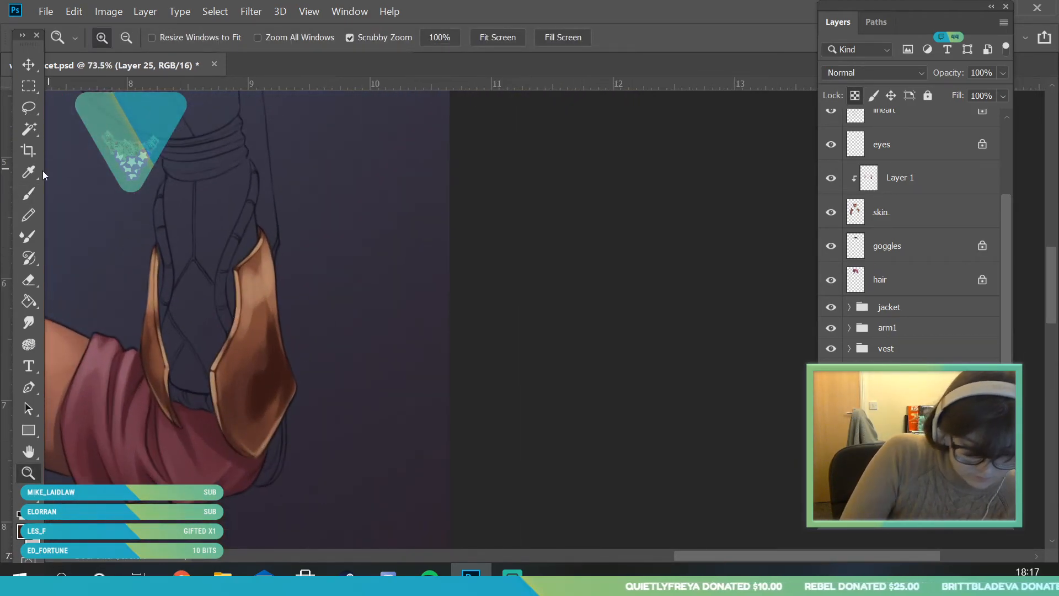
left_click(28, 172)
left_click(253, 413)
left_click(28, 193)
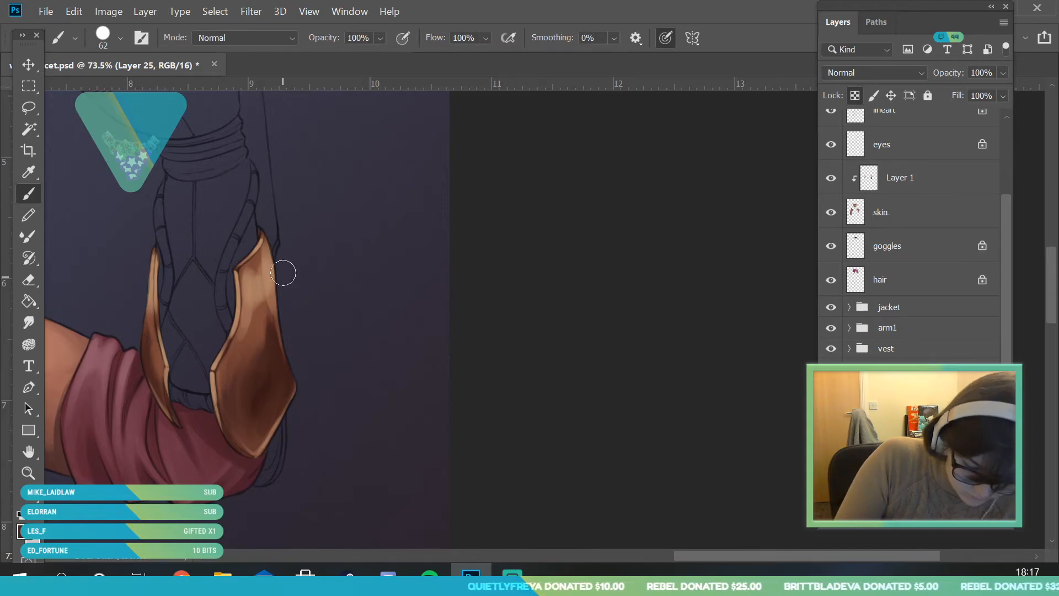
Step: Add a new layer for the inner part of the forearm guard
left_click(29, 473)
left_click_drag(296, 330, 274, 358)
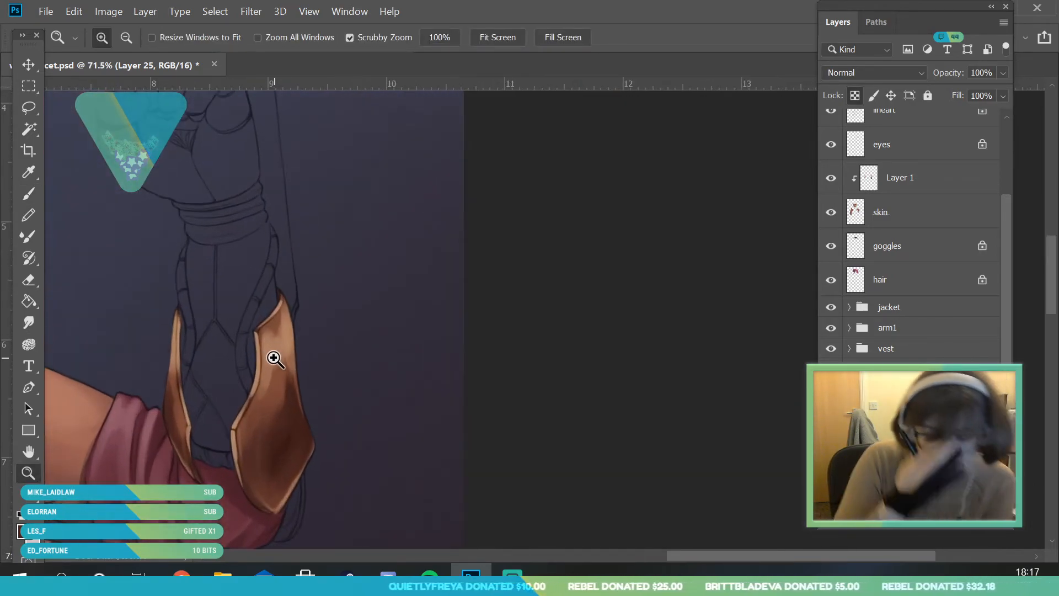
scroll(912, 237, "down", 2)
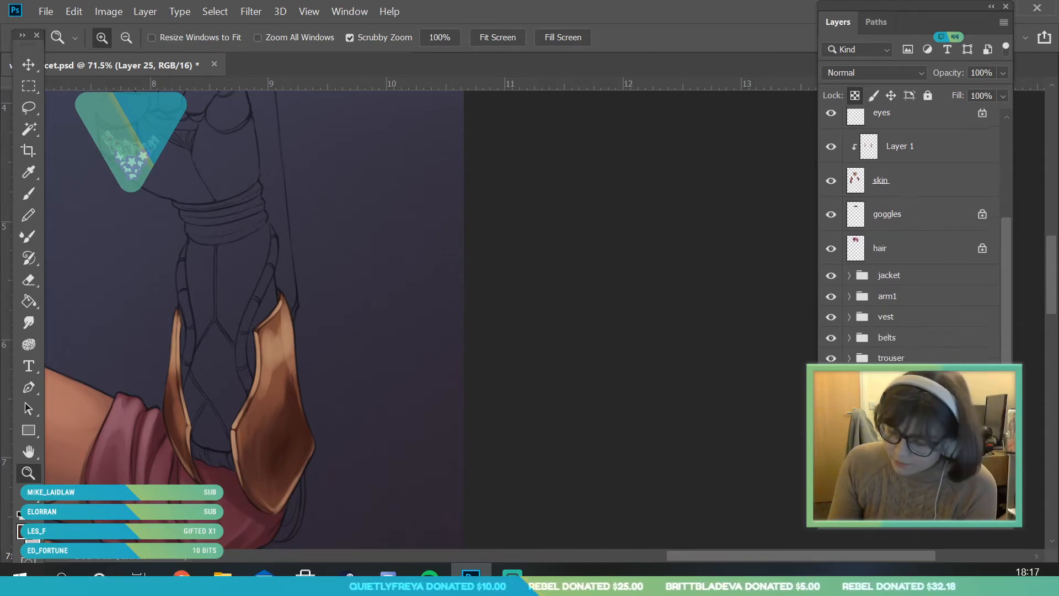
left_click(913, 495)
left_click(967, 520)
mouse_move(251, 339)
left_mouse_down()
mouse_move(236, 379)
mouse_move(250, 433)
mouse_move(251, 343)
left_mouse_up()
Step: Paint a band beside the narrow plate up to the lacing peak with sampled dark brown and a 25 px brush
left_click(34, 176)
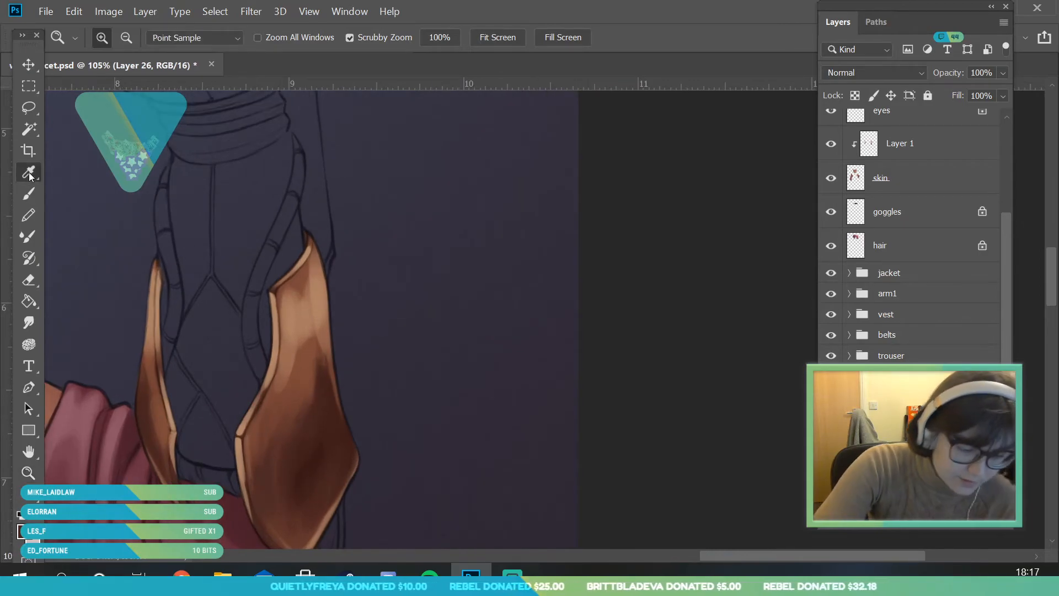
left_click(330, 442)
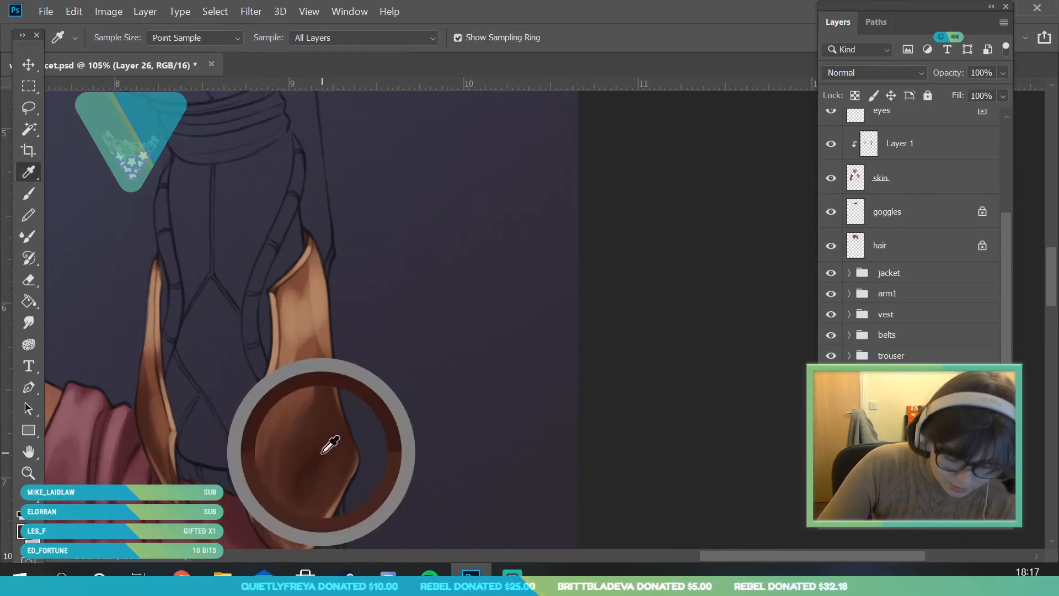
left_click(33, 194)
left_click(118, 38)
left_click(298, 400)
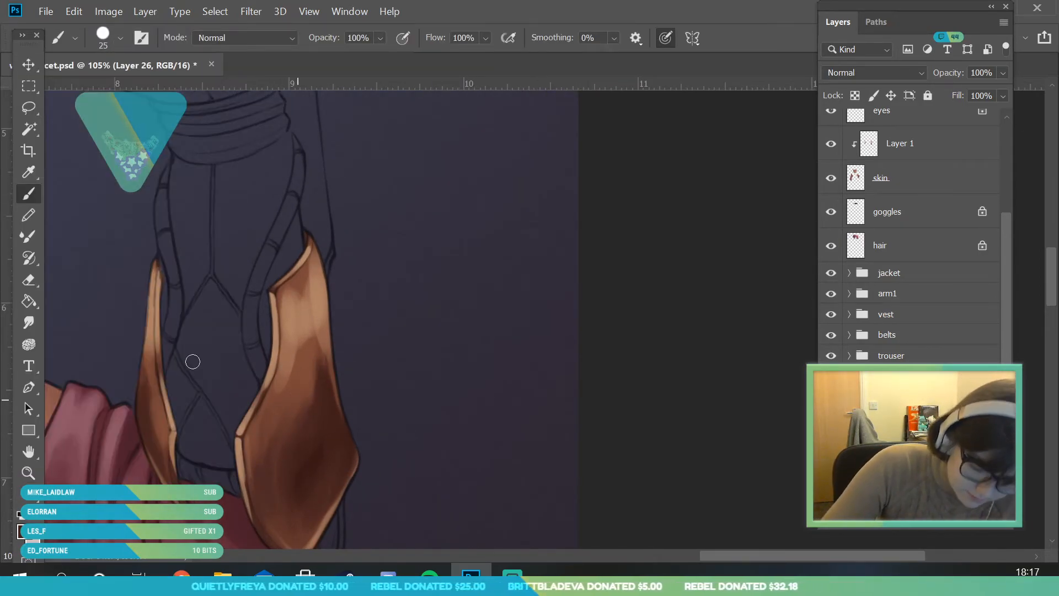
left_click_drag(185, 349, 182, 345)
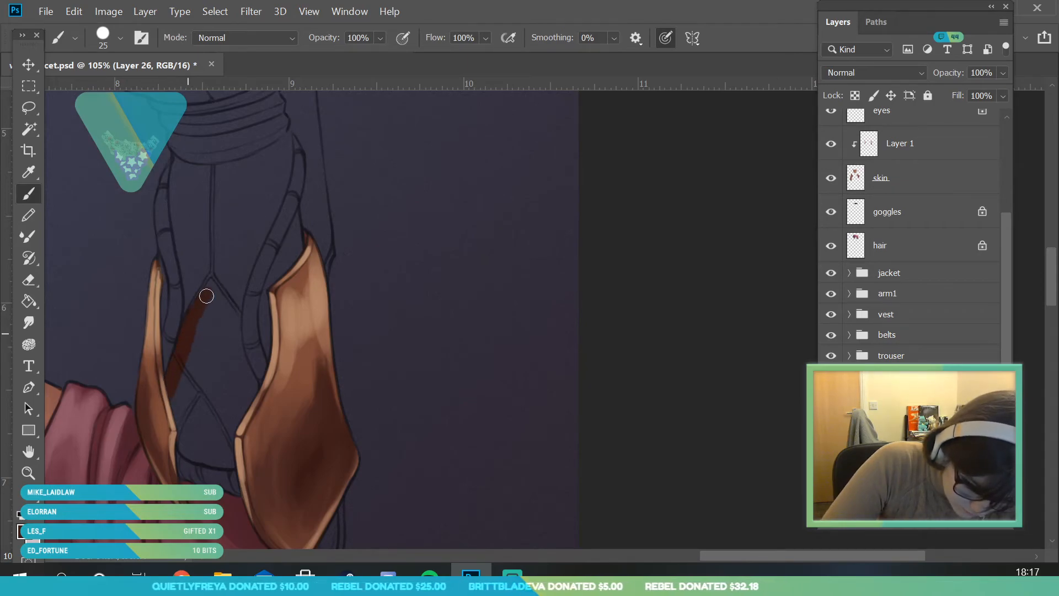
Step: Trim the dark band's edge with the eraser, then extend it over the peak and down the opposite side with a 9 px brush
left_click(34, 465)
left_click_drag(217, 323, 259, 371)
key("e")
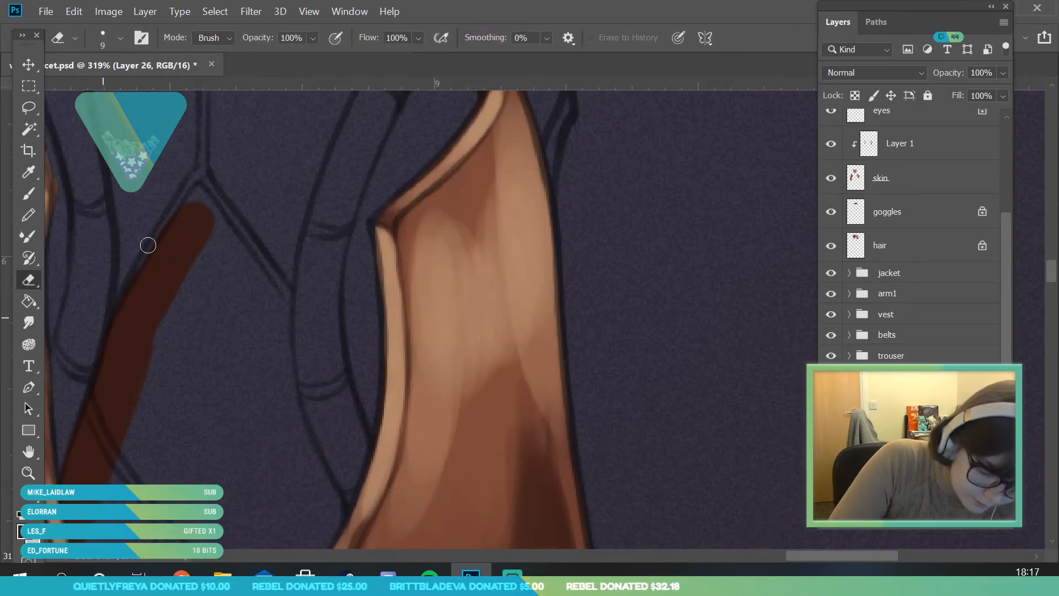
left_click(29, 193)
left_click(120, 37)
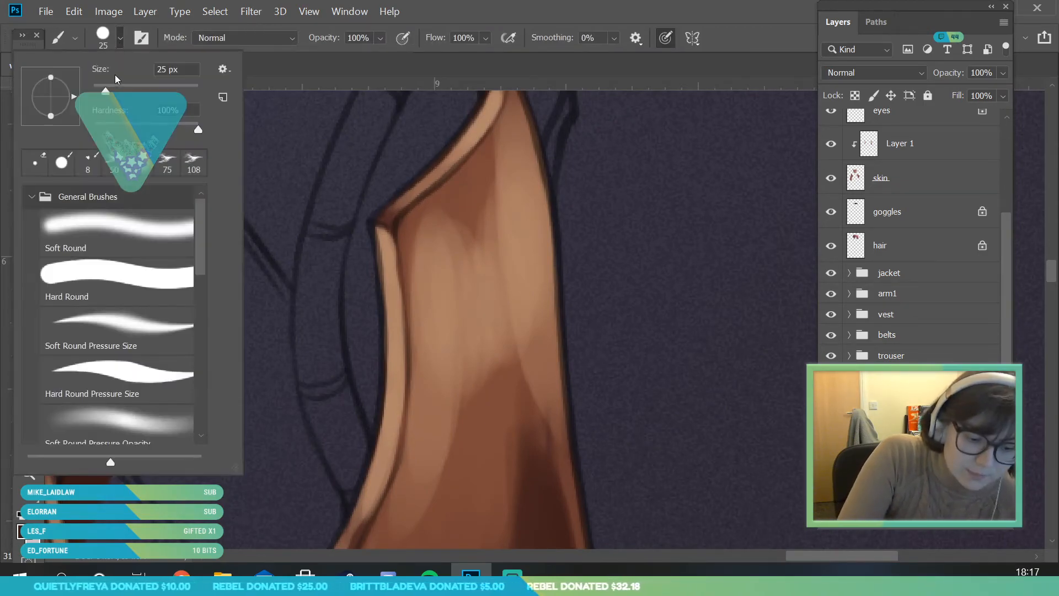
left_click(260, 297)
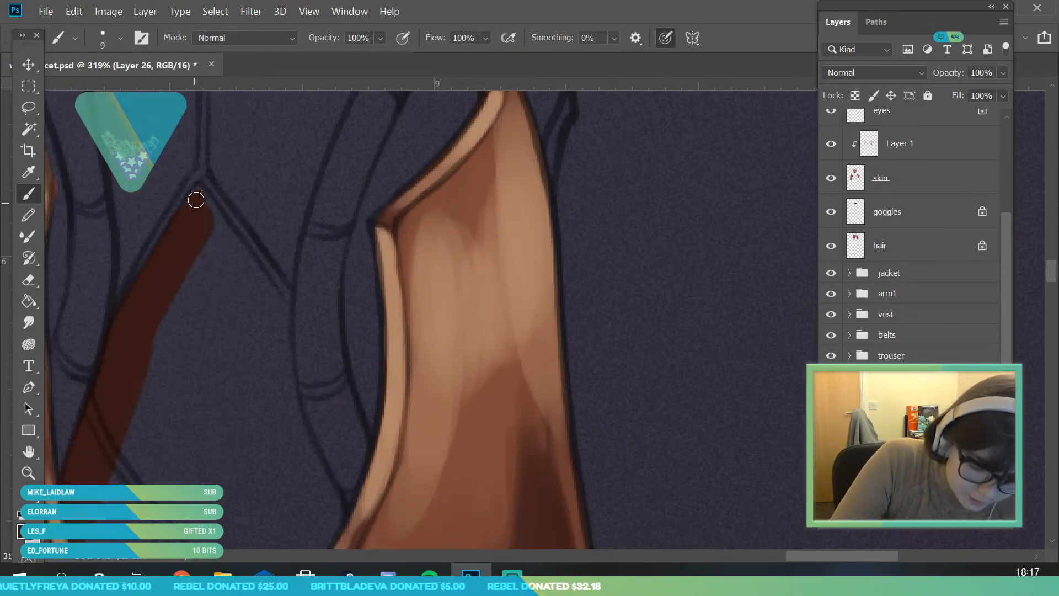
left_click_drag(188, 215, 229, 247)
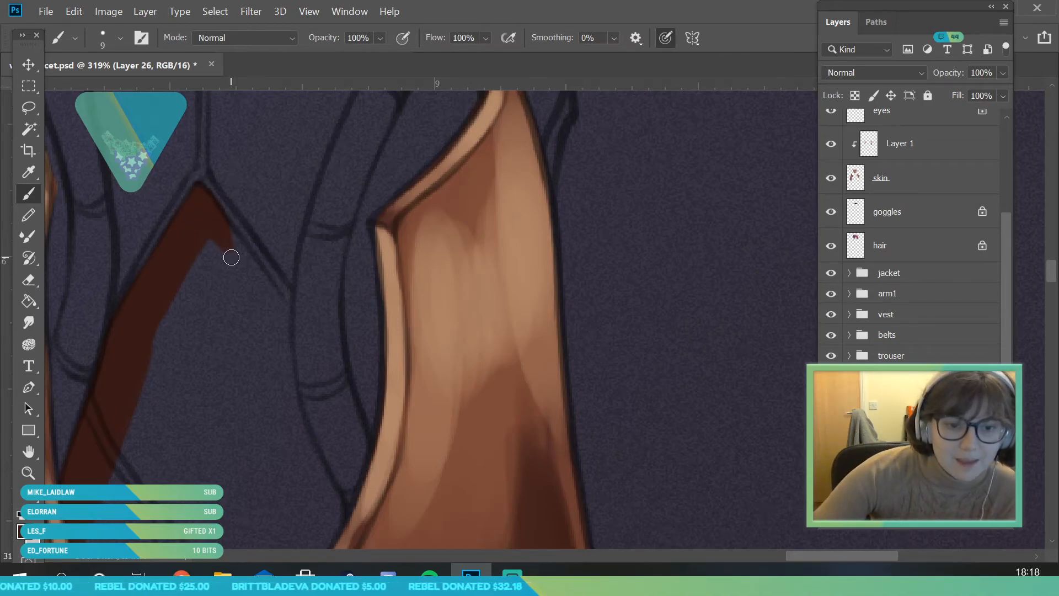
left_click_drag(232, 242, 283, 302)
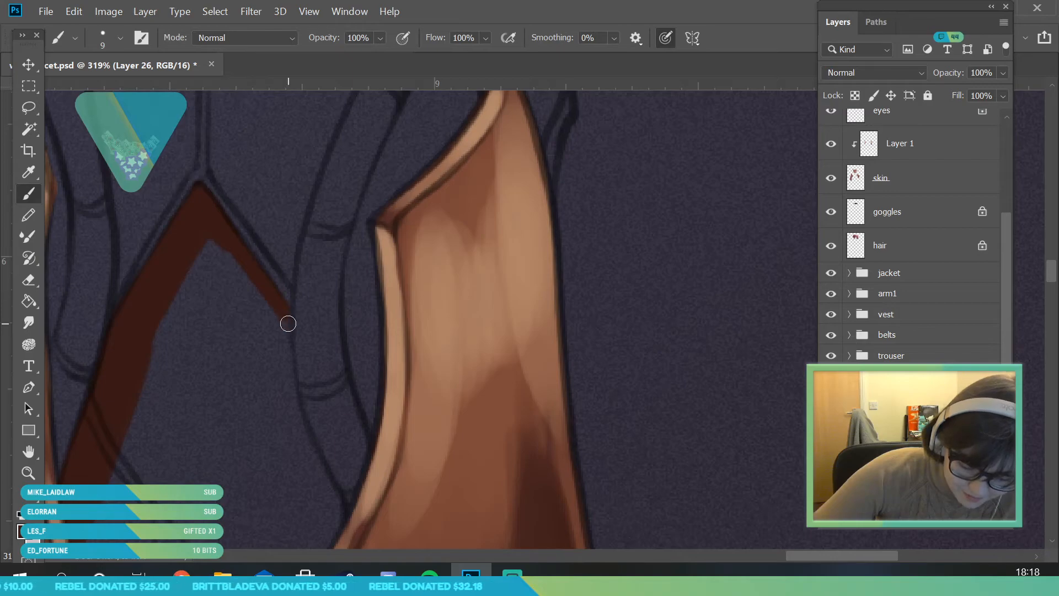
Step: Clear the dark brown from the crossing strap with a 6 px eraser and fill the triangular gap below it with a 9 px brush
left_click(30, 472)
mouse_move(282, 266)
left_mouse_down()
mouse_move(293, 454)
mouse_move(321, 316)
mouse_move(298, 472)
mouse_move(342, 469)
left_mouse_up()
key("e")
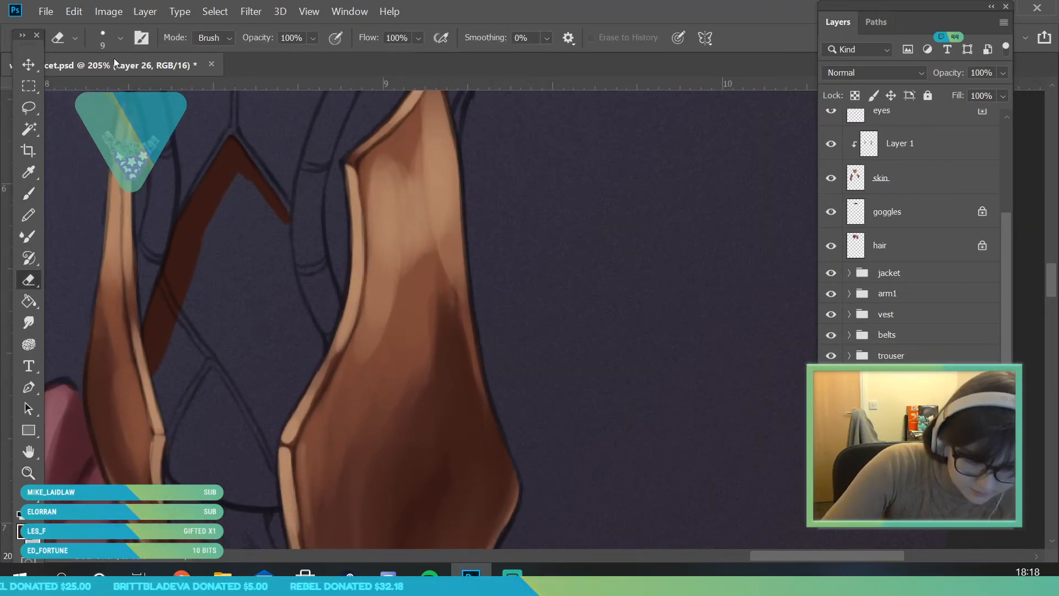
left_click(119, 38)
left_click(260, 259)
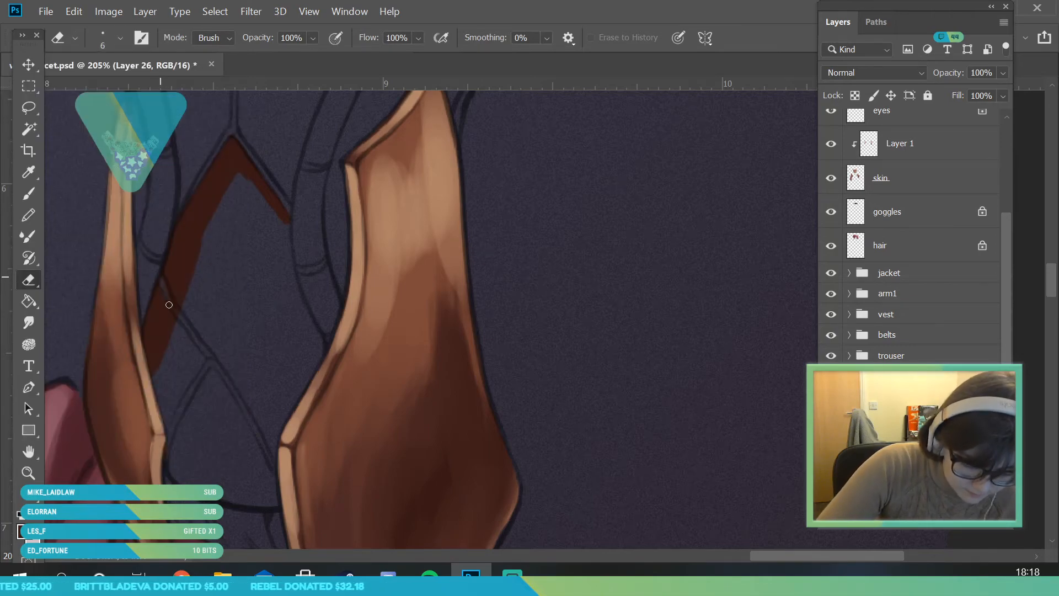
key("b")
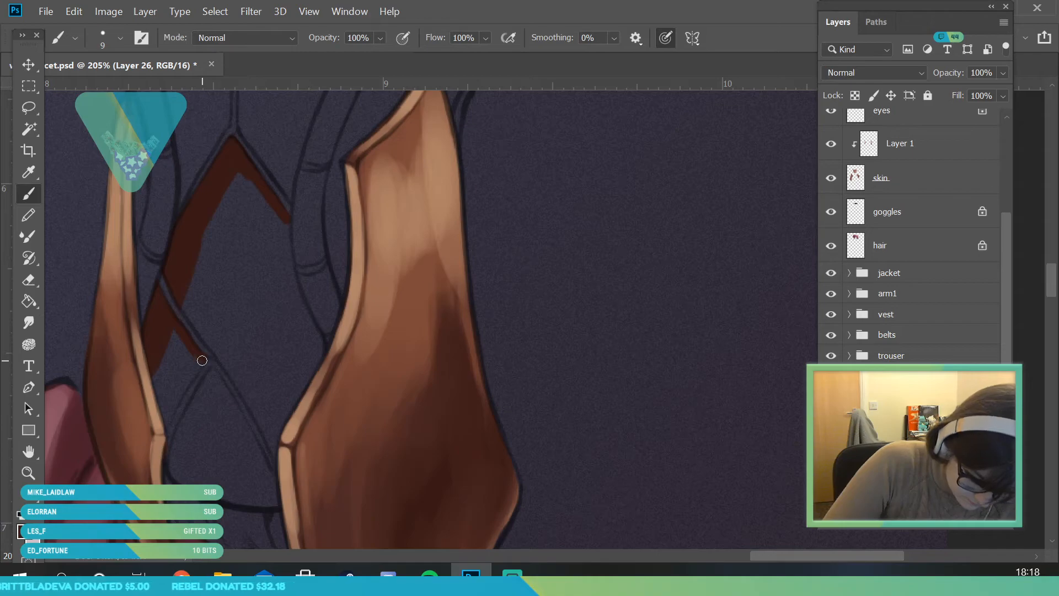
mouse_move(152, 350)
left_mouse_down()
mouse_move(176, 330)
mouse_move(182, 373)
left_mouse_up()
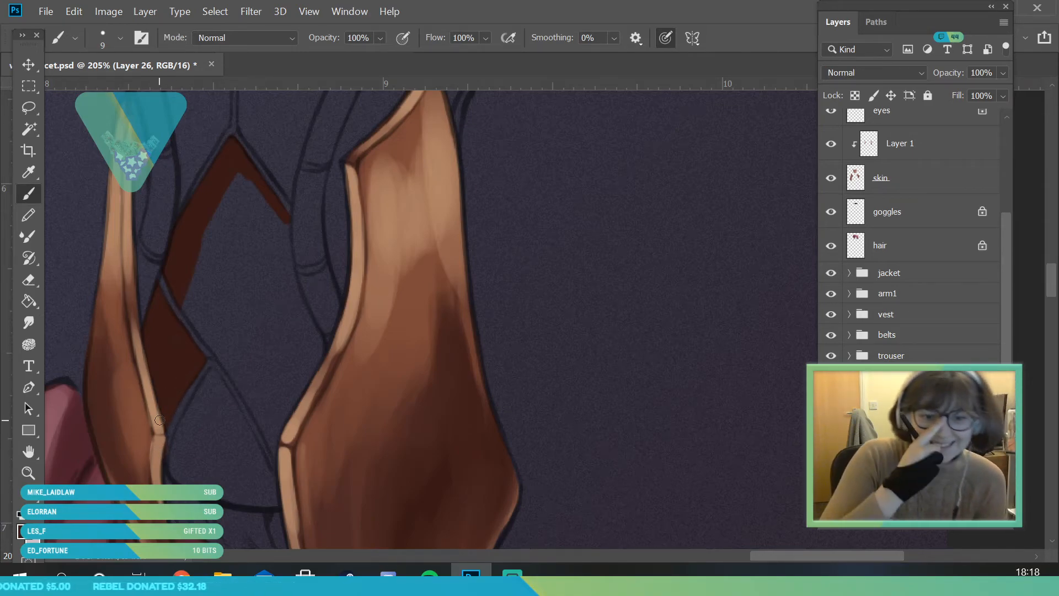
Step: Fill the lower gap and the large diamond between the crossing straps with dark brown, enlarging the brush to 28 px
mouse_move(172, 444)
left_mouse_down()
mouse_move(178, 469)
mouse_move(189, 409)
mouse_move(180, 440)
left_mouse_up()
mouse_move(206, 383)
left_mouse_down()
mouse_move(232, 402)
mouse_move(264, 467)
left_mouse_up()
mouse_move(170, 471)
left_mouse_down()
mouse_move(229, 498)
mouse_move(293, 507)
mouse_move(209, 476)
mouse_move(199, 452)
mouse_move(214, 394)
mouse_move(249, 476)
left_mouse_up()
left_click(121, 38)
left_click(107, 89)
left_click(270, 486)
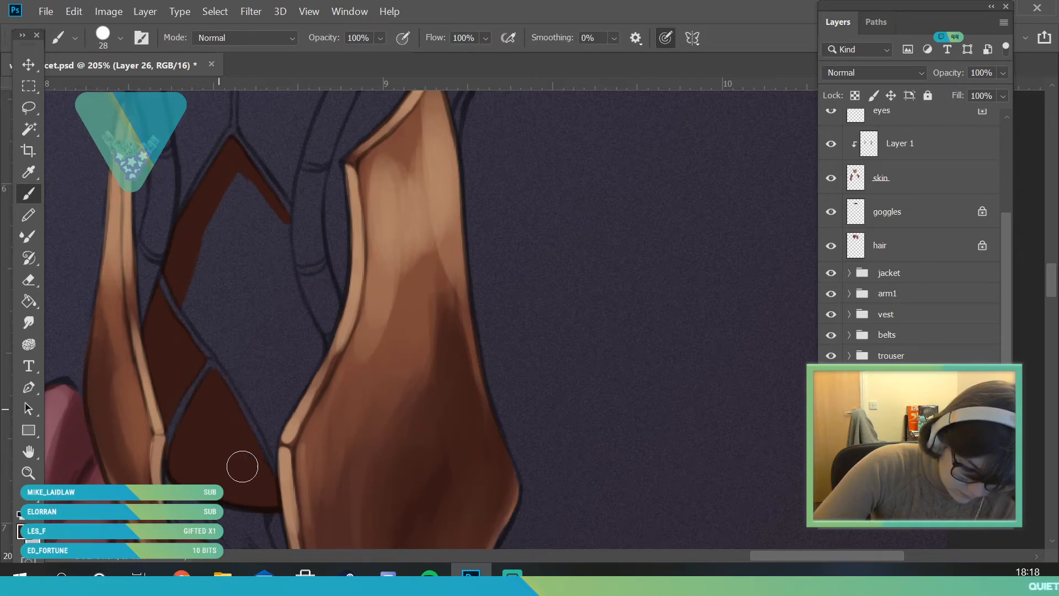
mouse_move(202, 298)
left_mouse_down()
mouse_move(301, 476)
mouse_move(234, 349)
mouse_move(233, 321)
mouse_move(267, 271)
mouse_move(266, 237)
mouse_move(284, 286)
mouse_move(277, 237)
mouse_move(316, 372)
mouse_move(278, 317)
mouse_move(280, 376)
left_mouse_up()
left_click(29, 280)
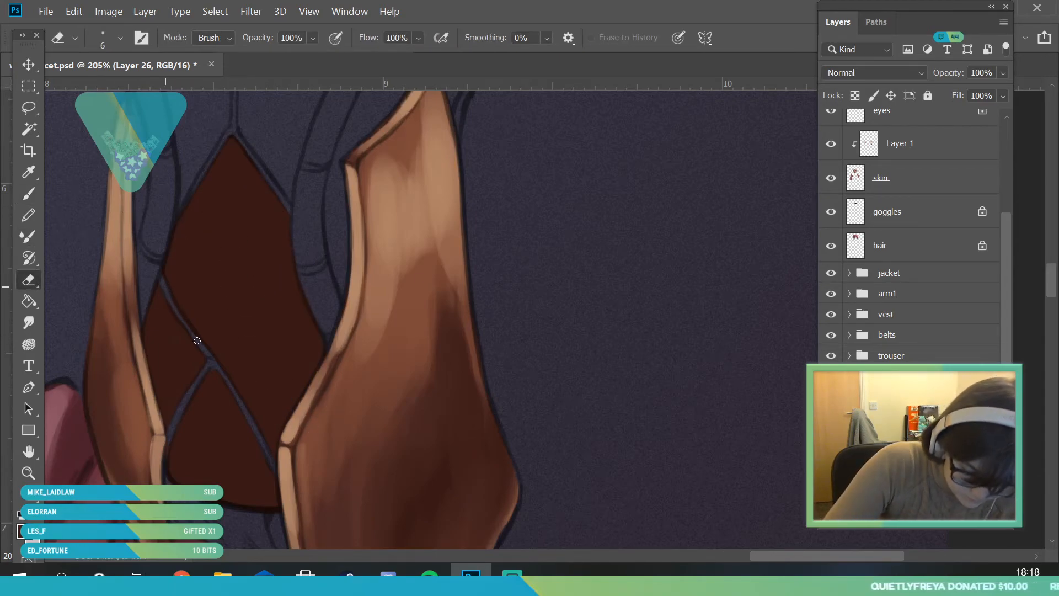
Step: Fill the slim gaps between the looped side straps and both leather plates with dark brown using a 17 px brush
left_click(28, 473)
left_click_drag(257, 389, 220, 385)
left_click_drag(247, 260, 280, 322)
left_click(29, 194)
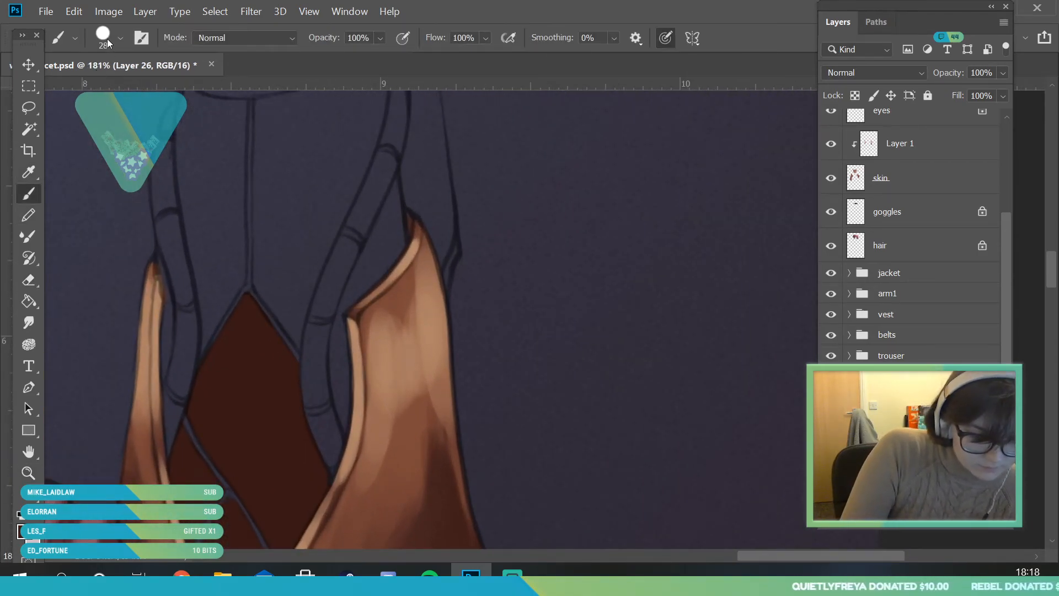
left_click(121, 37)
left_click(407, 378)
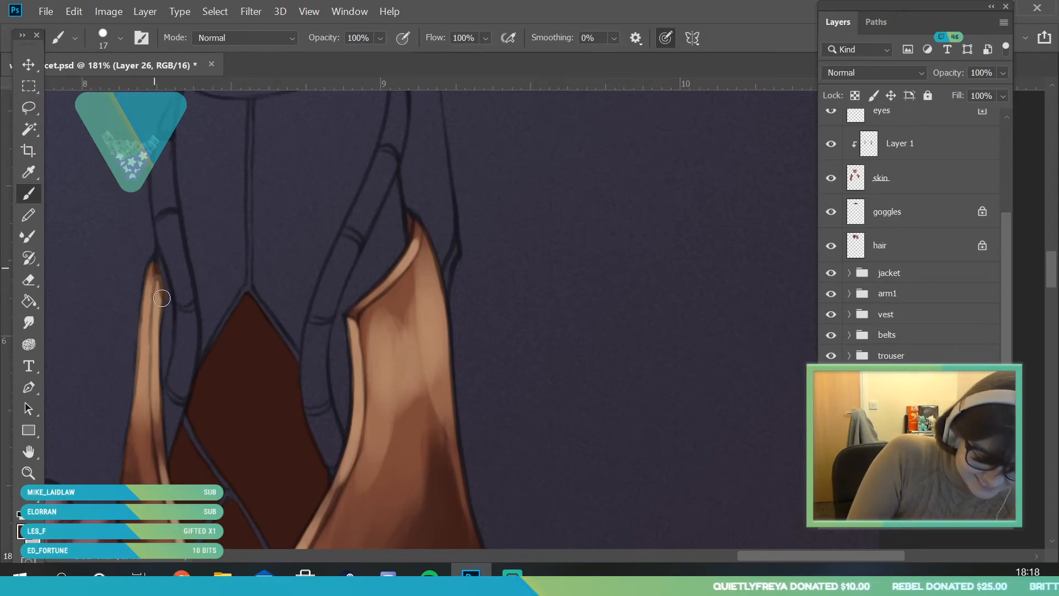
mouse_move(165, 304)
left_mouse_down()
mouse_move(160, 271)
mouse_move(150, 381)
left_mouse_up()
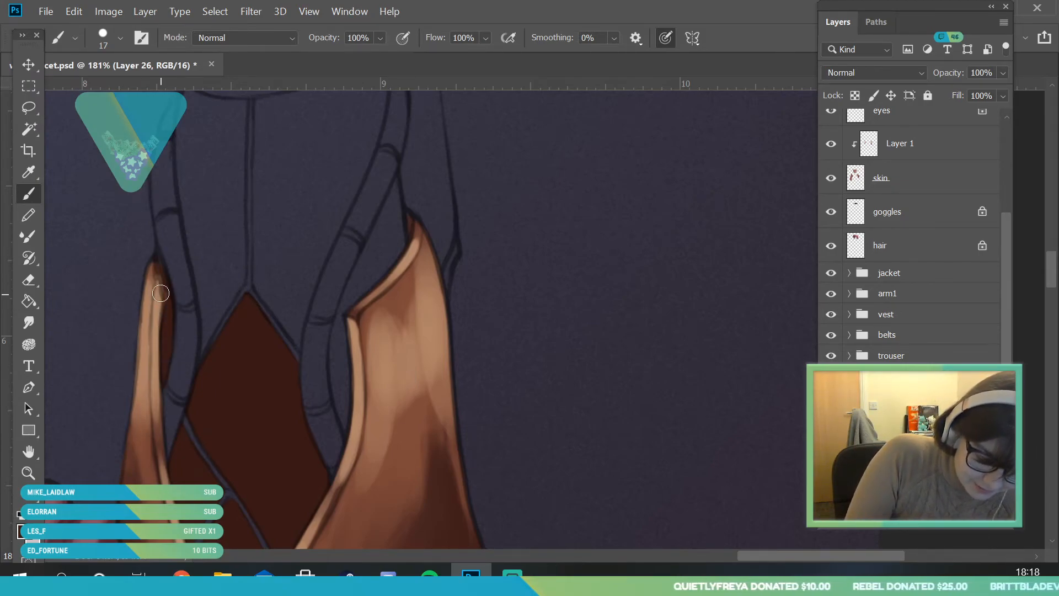
mouse_move(355, 403)
left_mouse_down()
mouse_move(355, 442)
mouse_move(340, 337)
mouse_move(342, 401)
left_mouse_up()
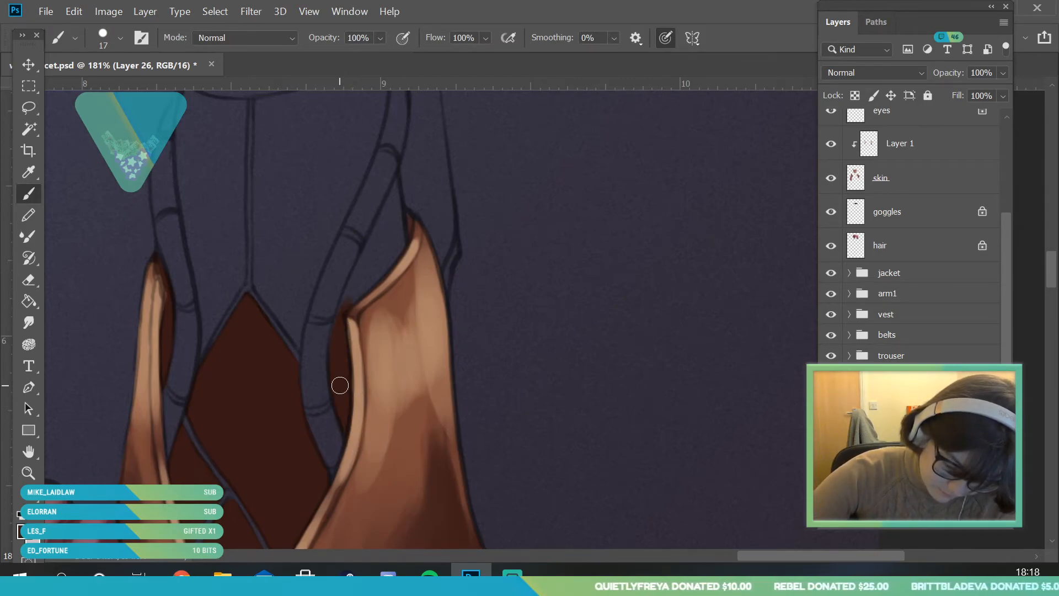
left_click_drag(356, 285, 382, 219)
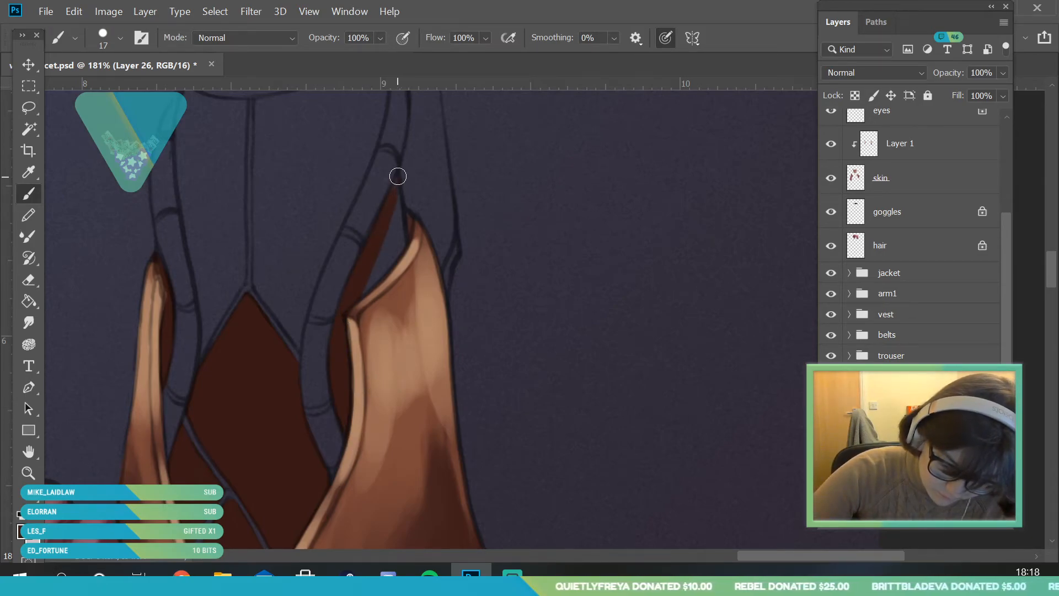
left_click_drag(398, 181, 381, 301)
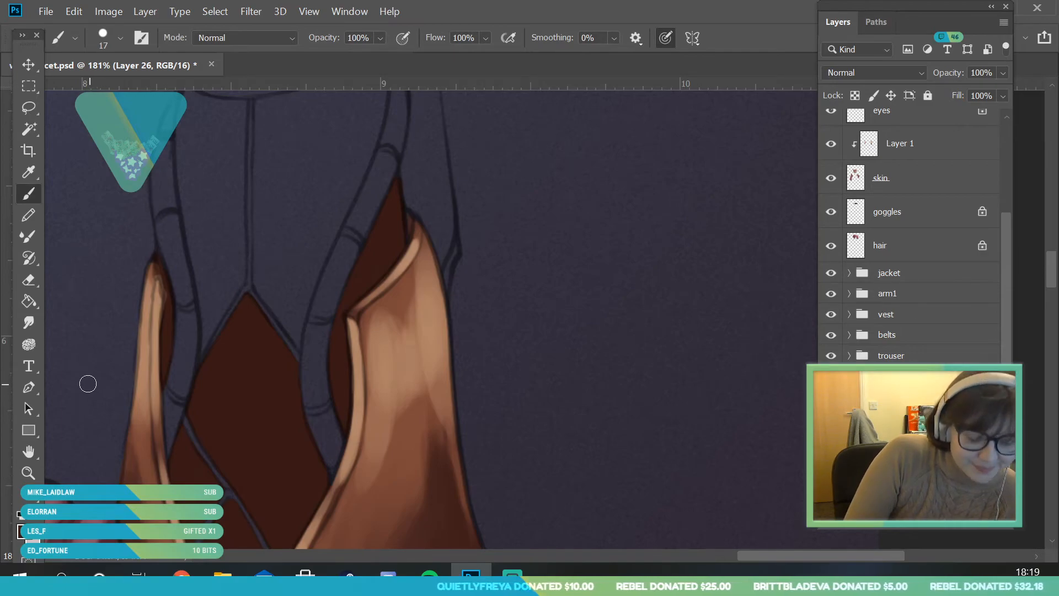
Step: Block in the upper lining panel on the narrow plate's side of the centre seam with the 17 px dark brown brush
left_click(28, 473)
left_click_drag(238, 373, 193, 388)
left_click_drag(228, 274, 278, 272)
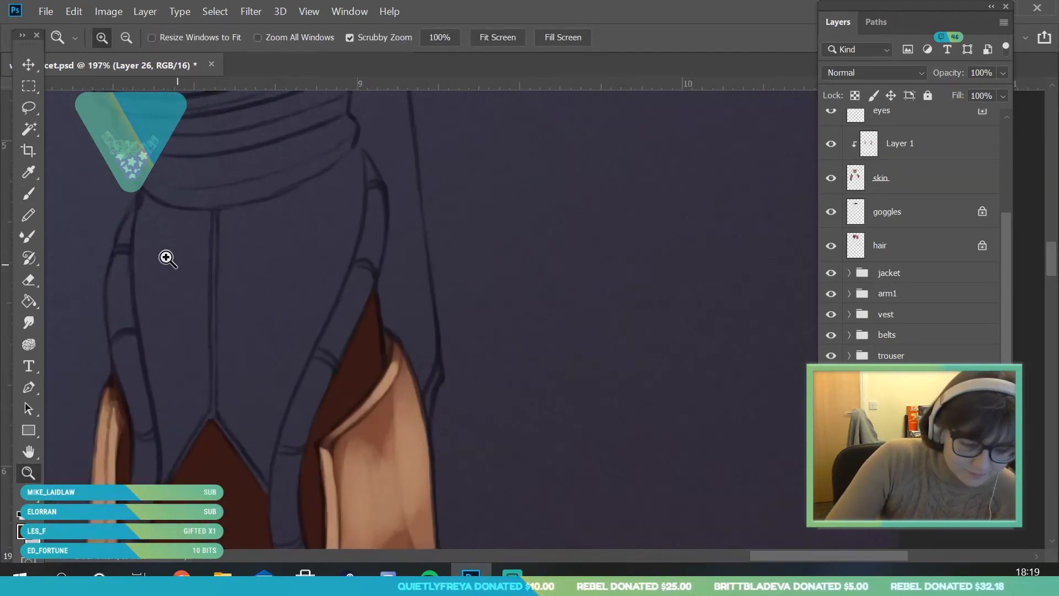
left_click(28, 193)
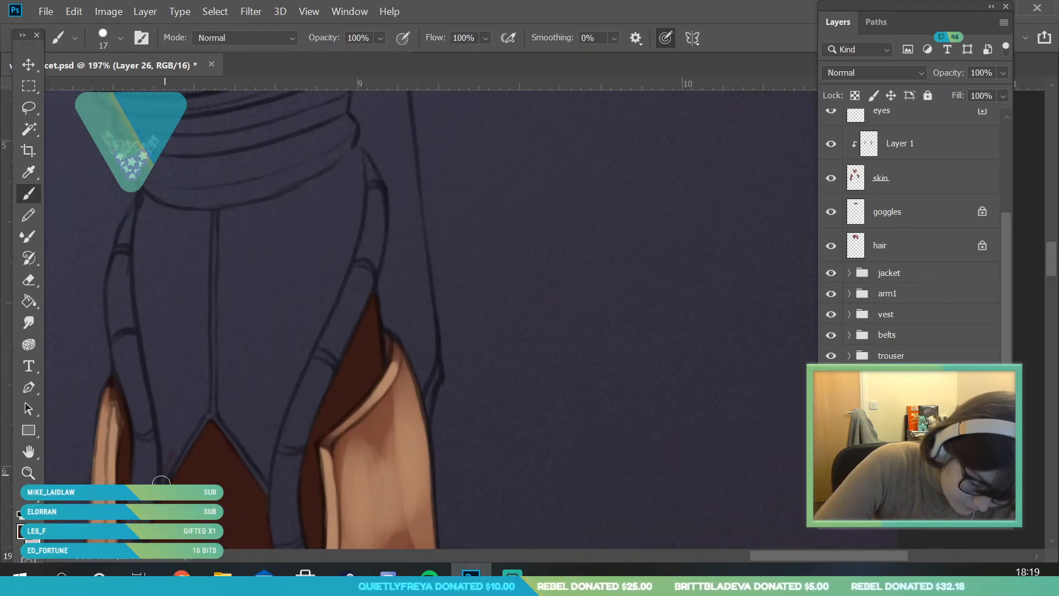
mouse_move(182, 439)
left_mouse_down()
mouse_move(201, 385)
mouse_move(204, 219)
left_mouse_up()
left_click_drag(165, 455, 166, 460)
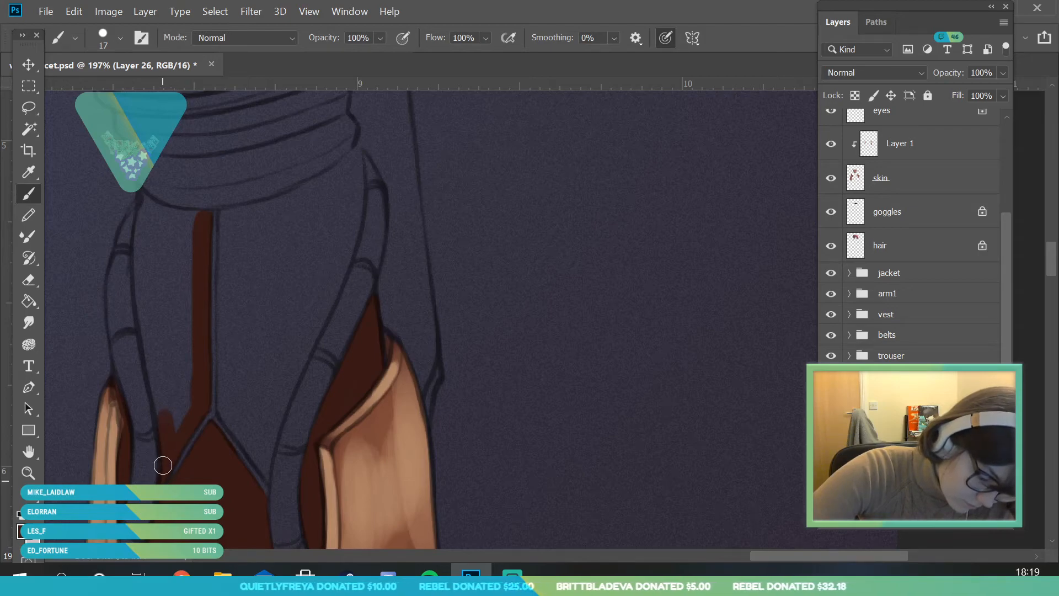
key("e")
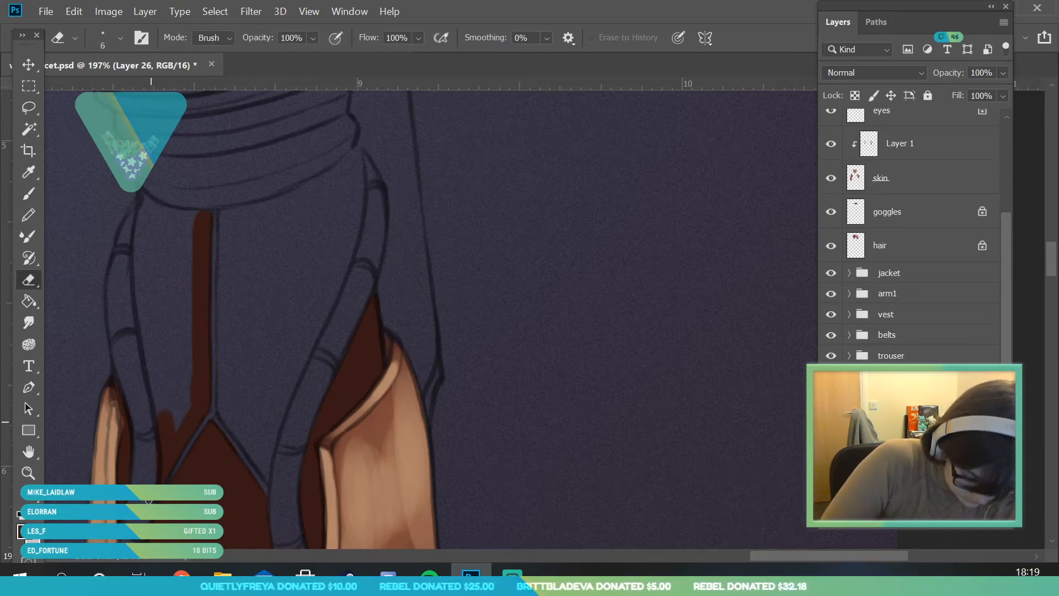
left_click(31, 198)
mouse_move(175, 411)
left_mouse_down()
mouse_move(167, 444)
mouse_move(146, 256)
mouse_move(184, 363)
mouse_move(183, 243)
mouse_move(161, 258)
mouse_move(161, 303)
mouse_move(173, 318)
mouse_move(192, 289)
mouse_move(168, 236)
left_mouse_up()
Step: Fill the top of that lining panel up to the wrist wrap with a 10 px brush
left_click(28, 473)
left_click_drag(133, 179, 166, 178)
left_click(35, 194)
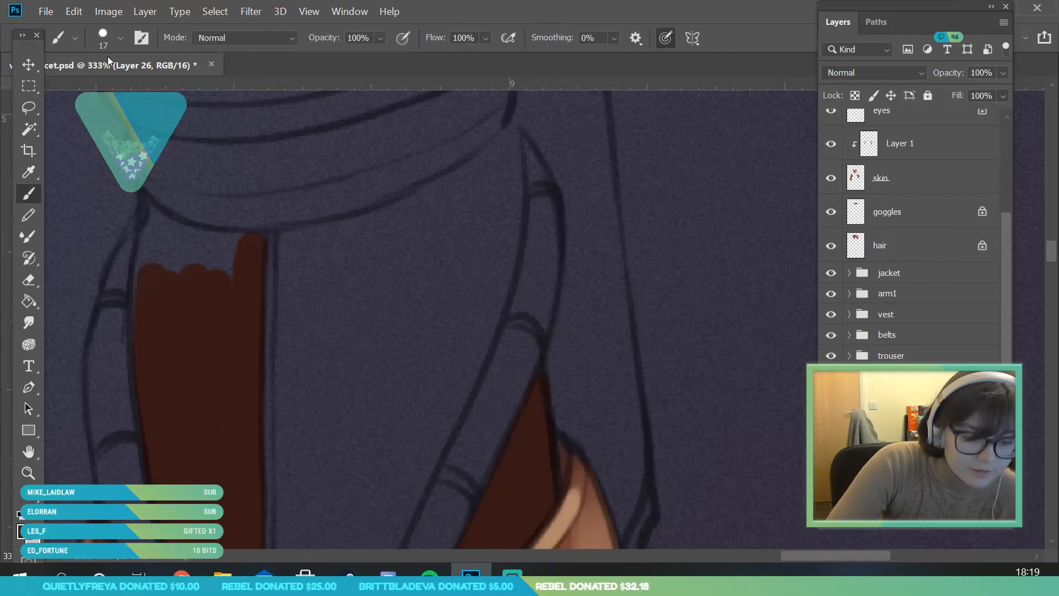
left_click(121, 37)
key("Return")
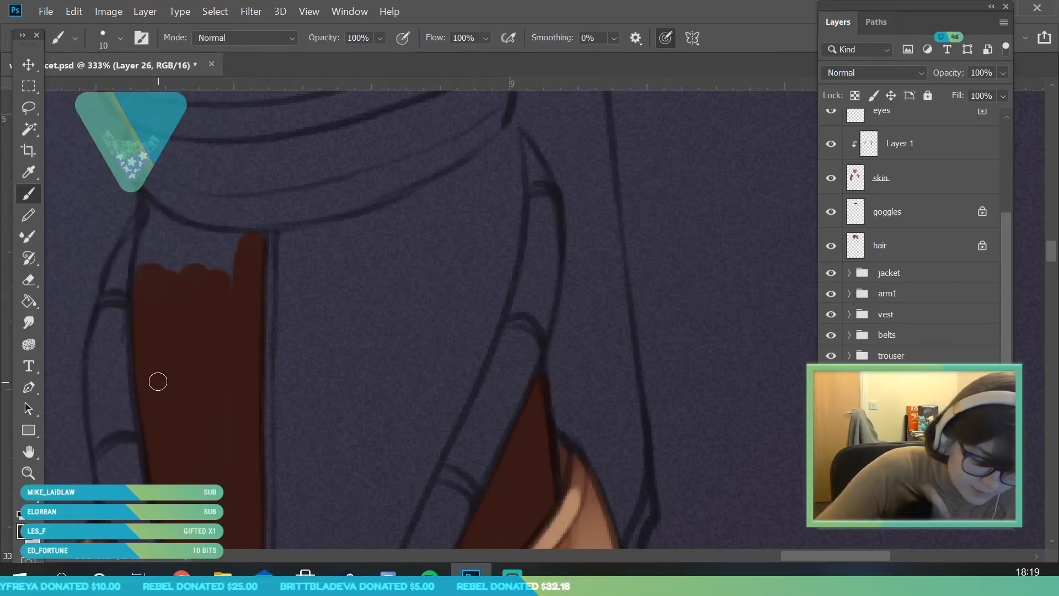
mouse_move(143, 289)
left_mouse_down()
mouse_move(149, 168)
mouse_move(161, 224)
mouse_move(227, 245)
mouse_move(154, 217)
mouse_move(218, 238)
left_mouse_up()
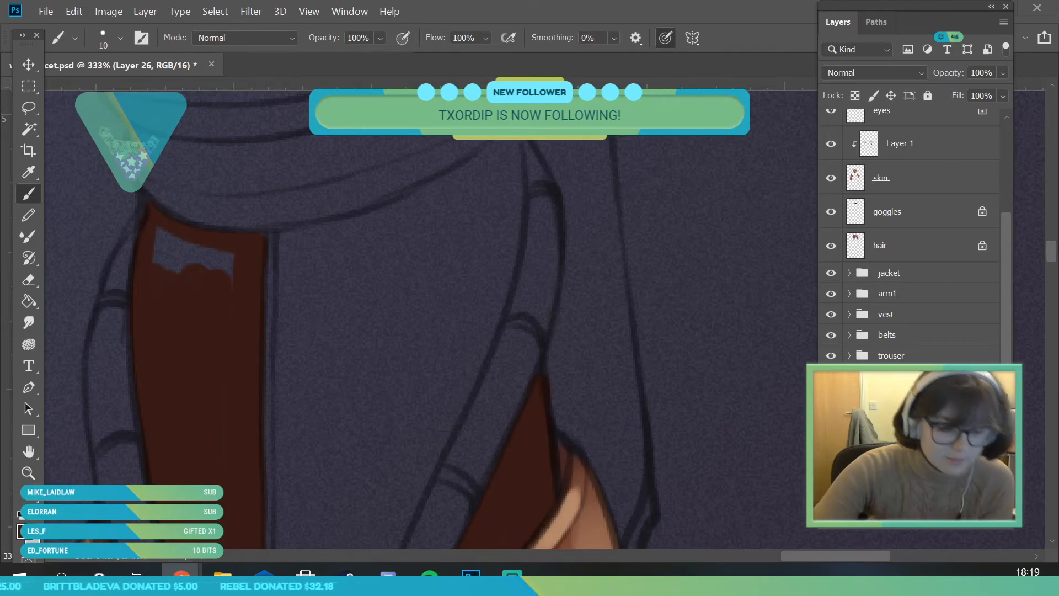
mouse_move(156, 229)
left_mouse_down()
mouse_move(176, 289)
mouse_move(177, 238)
mouse_move(234, 287)
mouse_move(236, 309)
left_mouse_up()
Step: Paint dark brown along the lower tip and strap edge of the lining panel on the wide plate's side of the seam
left_click(28, 473)
left_click_drag(213, 265, 153, 406)
left_click_drag(293, 302, 344, 302)
left_click_drag(205, 471, 226, 469)
left_click(28, 193)
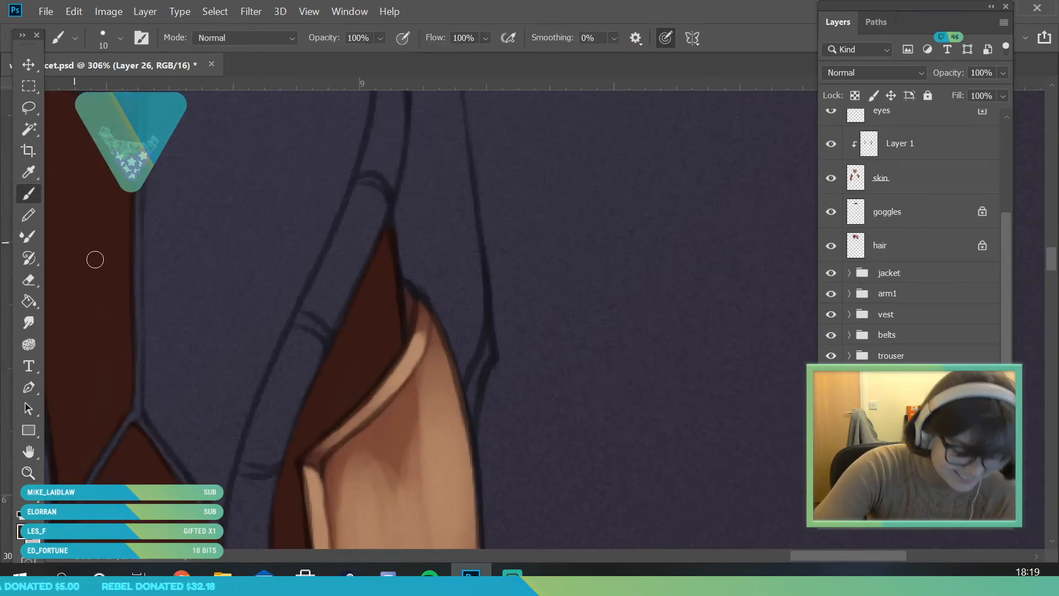
mouse_move(152, 401)
left_mouse_down()
mouse_move(222, 518)
mouse_move(229, 500)
mouse_move(224, 518)
mouse_move(222, 472)
mouse_move(222, 510)
mouse_move(259, 377)
left_mouse_up()
mouse_move(278, 334)
left_mouse_down()
mouse_move(343, 175)
mouse_move(244, 384)
mouse_move(221, 481)
mouse_move(178, 371)
mouse_move(183, 436)
left_mouse_up()
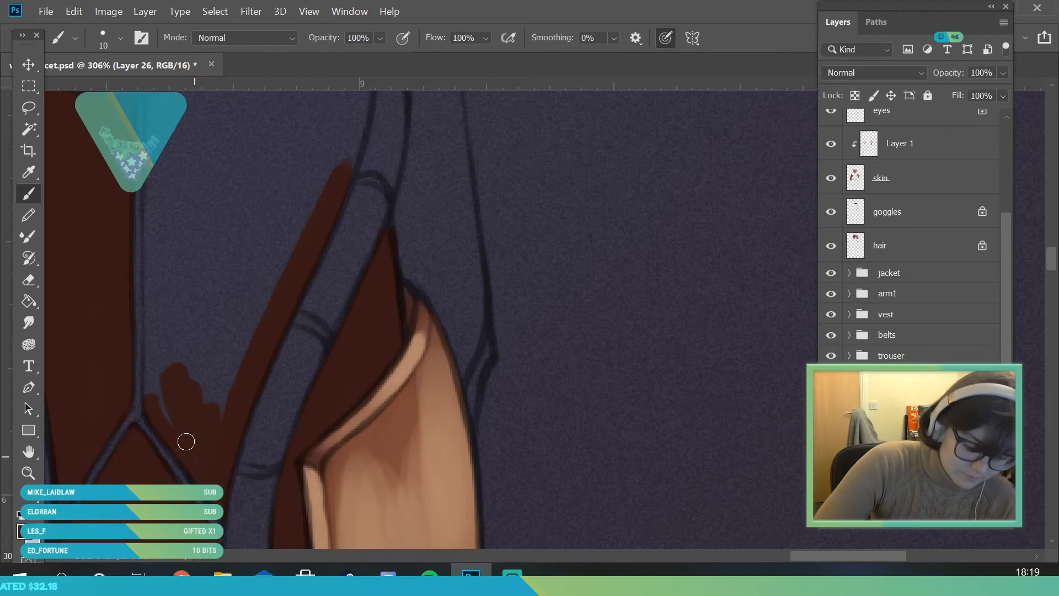
Step: Outline the rest of this panel along the seam and wrist wrap, then fill its interior with a larger brush
left_click(28, 473)
left_click_drag(279, 353, 310, 426)
key("b")
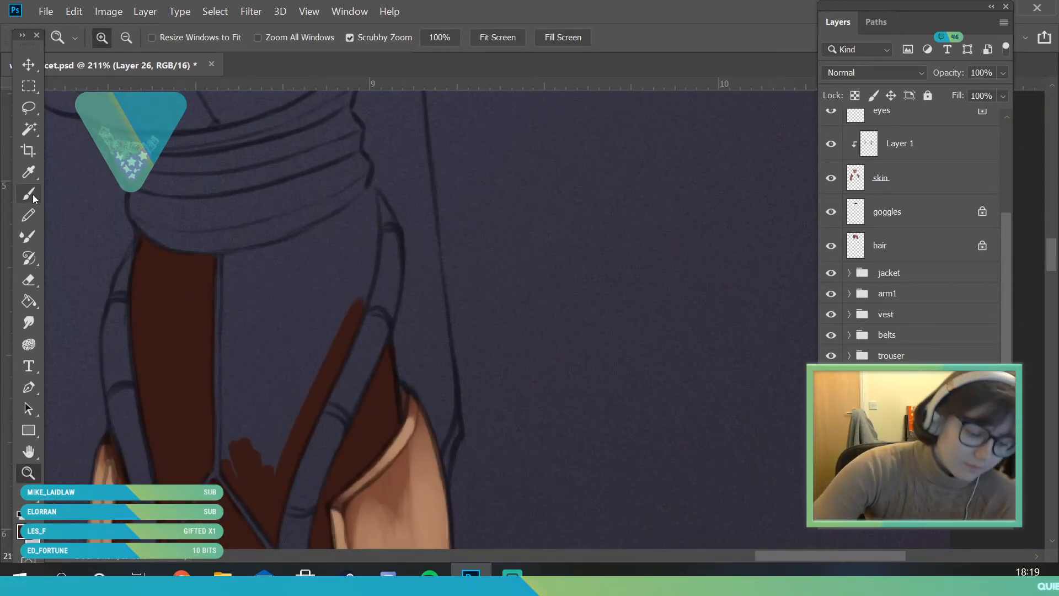
mouse_move(226, 467)
left_mouse_down()
mouse_move(230, 258)
mouse_move(236, 266)
mouse_move(234, 257)
mouse_move(306, 238)
mouse_move(367, 191)
mouse_move(371, 258)
mouse_move(374, 235)
left_mouse_up()
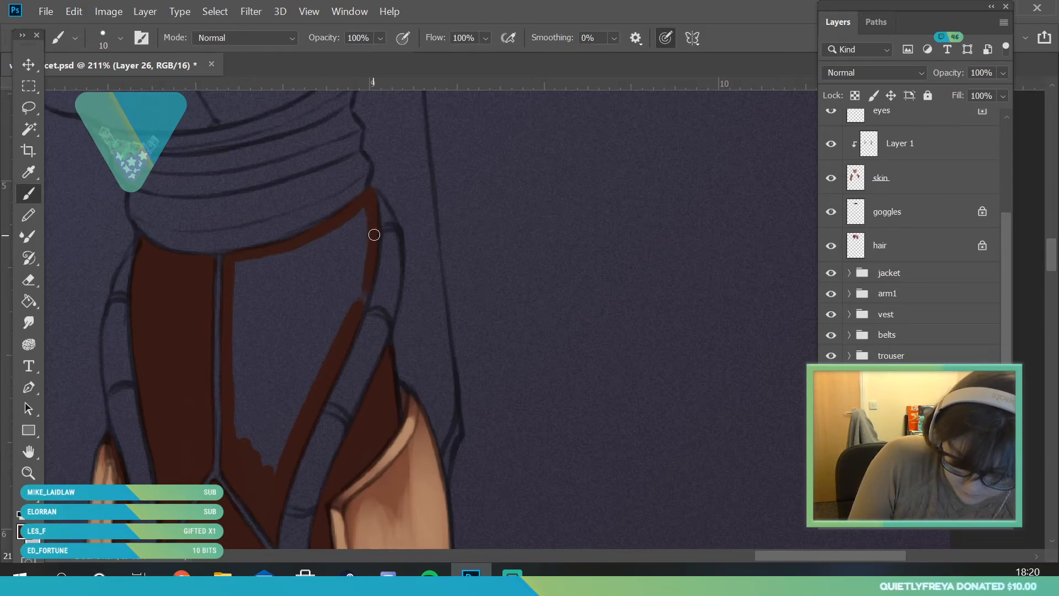
left_click(107, 27)
left_click(111, 91)
mouse_move(288, 399)
left_mouse_down()
mouse_move(254, 368)
mouse_move(249, 278)
mouse_move(318, 258)
mouse_move(300, 269)
mouse_move(350, 236)
mouse_move(326, 327)
mouse_move(309, 291)
mouse_move(277, 338)
mouse_move(331, 485)
left_mouse_up()
Step: Lock the lining layer's transparent pixels and save the document
left_click(29, 472)
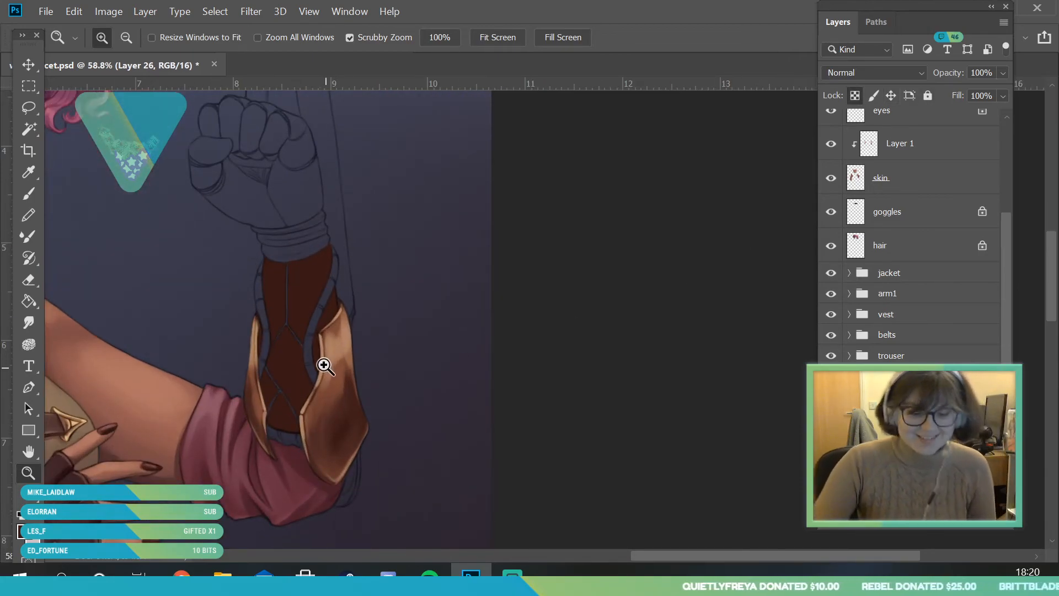
left_click_drag(326, 368, 349, 435)
left_click_drag(376, 256, 364, 310)
left_click_drag(404, 371, 303, 236)
left_click(46, 11)
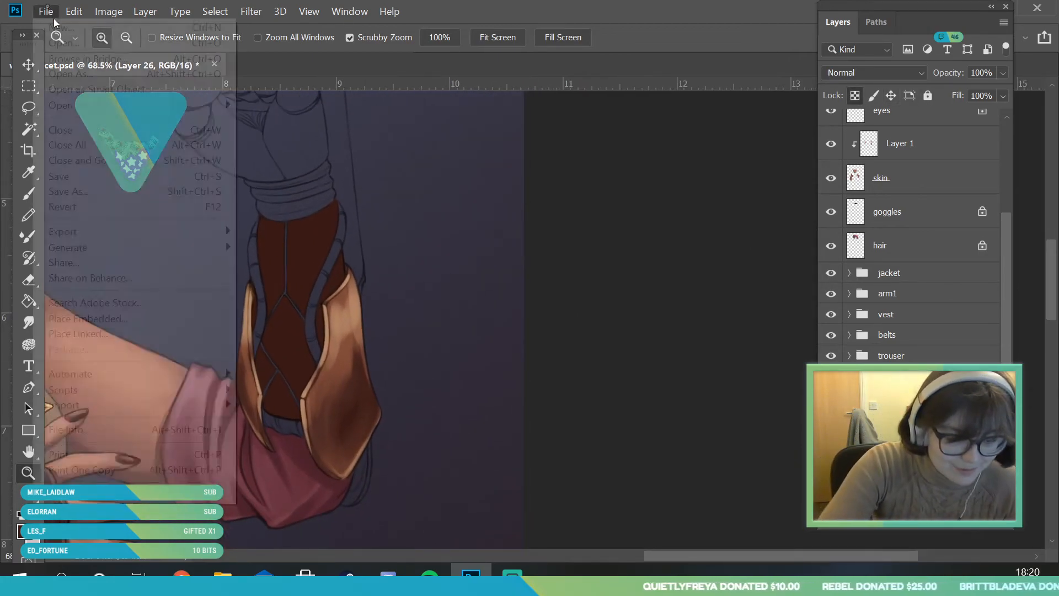
left_click(84, 174)
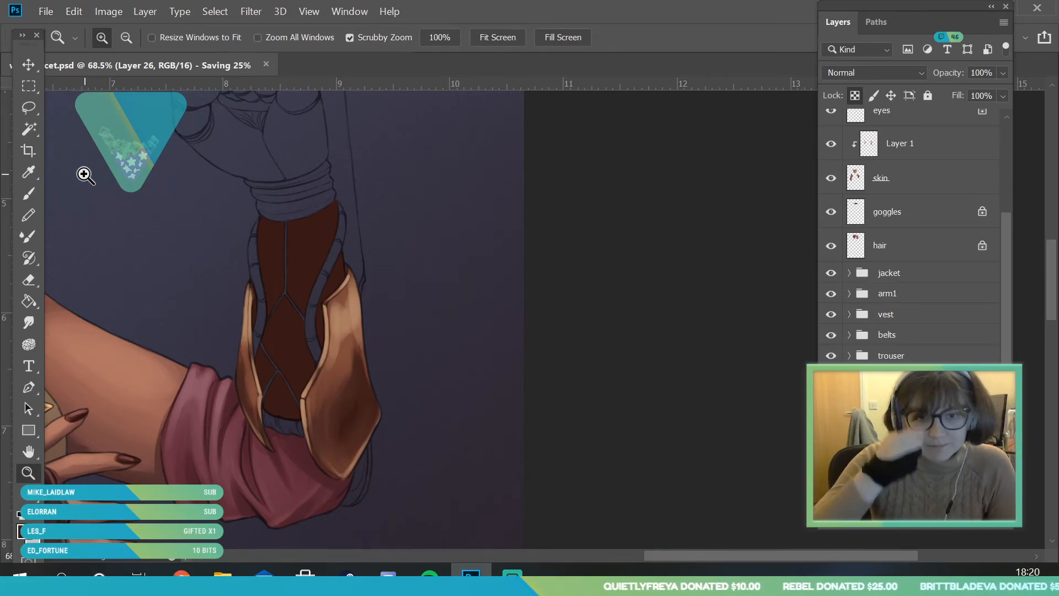
Step: Paint a soft highlight down the upper panel on the narrow plate's side with brown sampled from the wide plate and a 78 px brush
left_click_drag(346, 268, 350, 298)
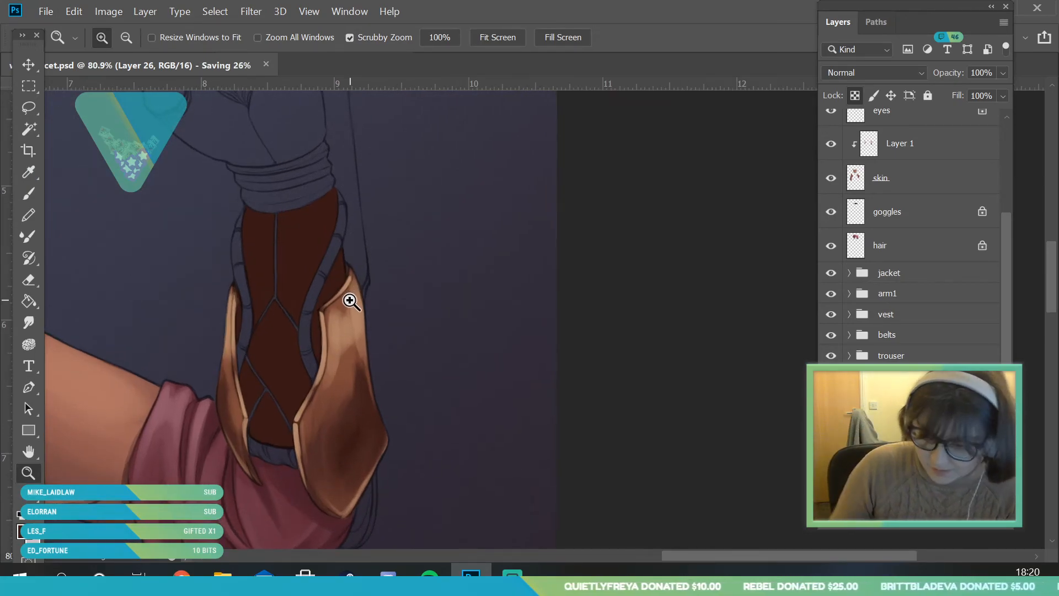
left_click(32, 172)
left_click(335, 383)
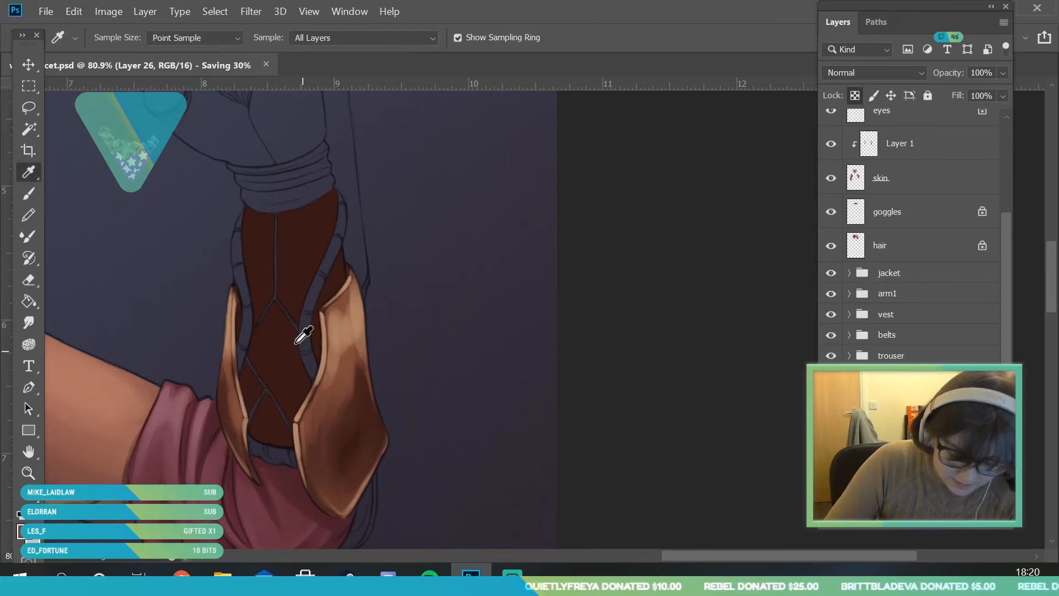
left_click(28, 193)
left_click(120, 37)
left_click(134, 93)
left_click(402, 216)
left_click_drag(325, 326, 338, 368)
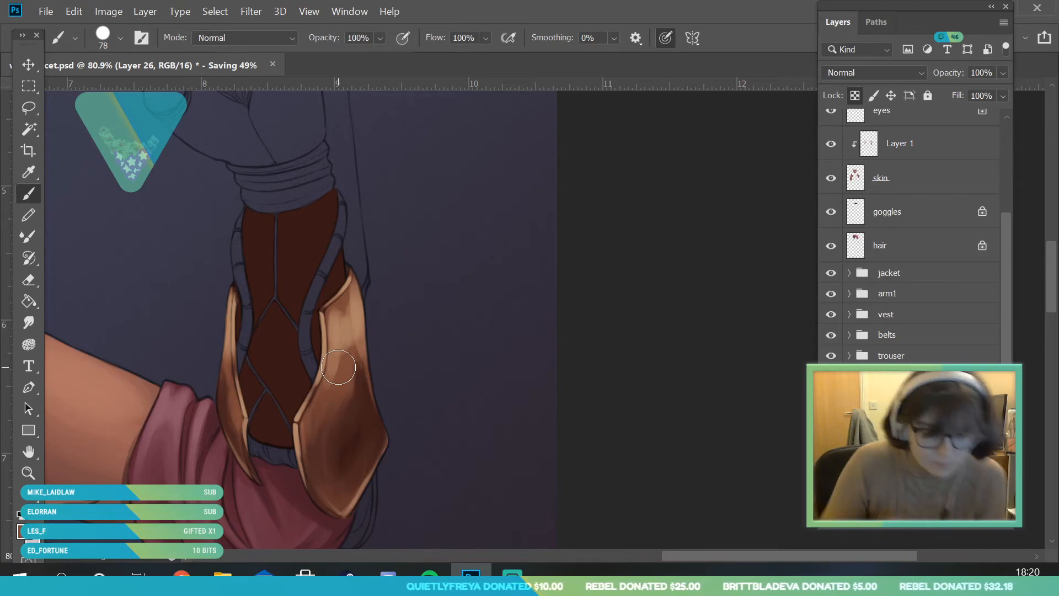
mouse_move(268, 240)
left_mouse_down()
mouse_move(261, 317)
mouse_move(260, 245)
left_mouse_up()
Step: Sample the blended brown from the highlight and spread the lighter tone down both upper panels and the lower lining gaps
left_click(31, 175)
left_click(263, 257)
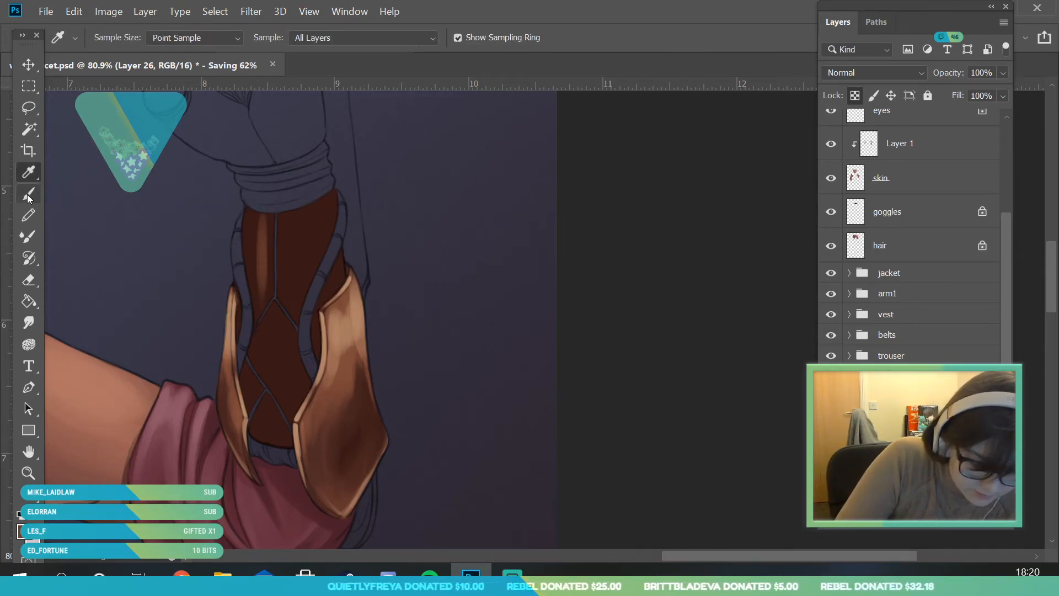
left_click(28, 194)
mouse_move(264, 207)
left_mouse_down()
mouse_move(260, 316)
mouse_move(260, 232)
mouse_move(272, 224)
mouse_move(259, 336)
left_mouse_up()
mouse_move(261, 440)
left_mouse_down()
mouse_move(269, 263)
mouse_move(251, 350)
mouse_move(254, 288)
mouse_move(256, 462)
mouse_move(257, 328)
left_mouse_up()
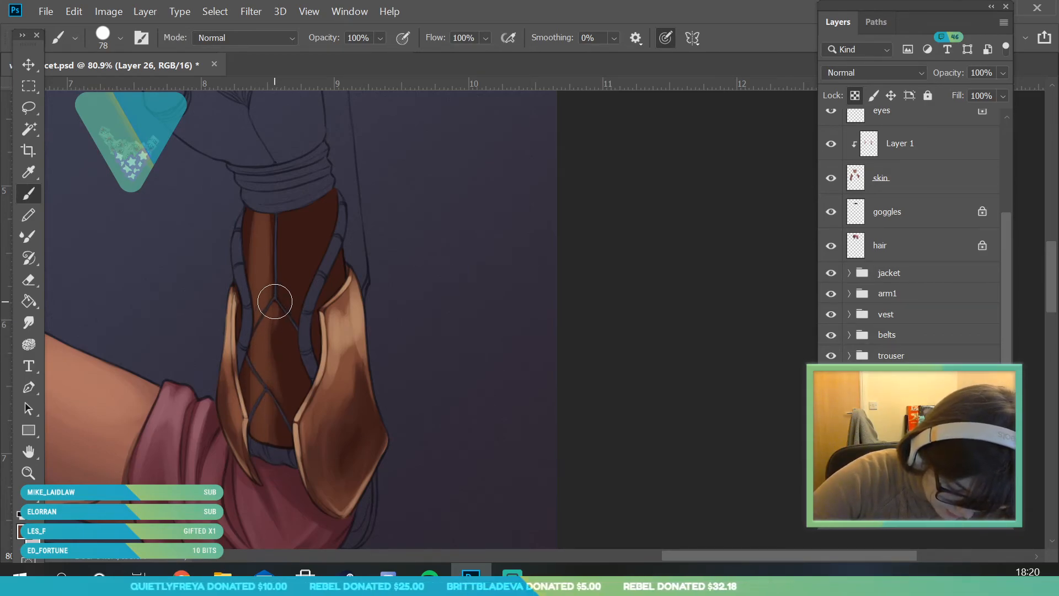
left_click_drag(287, 200, 286, 294)
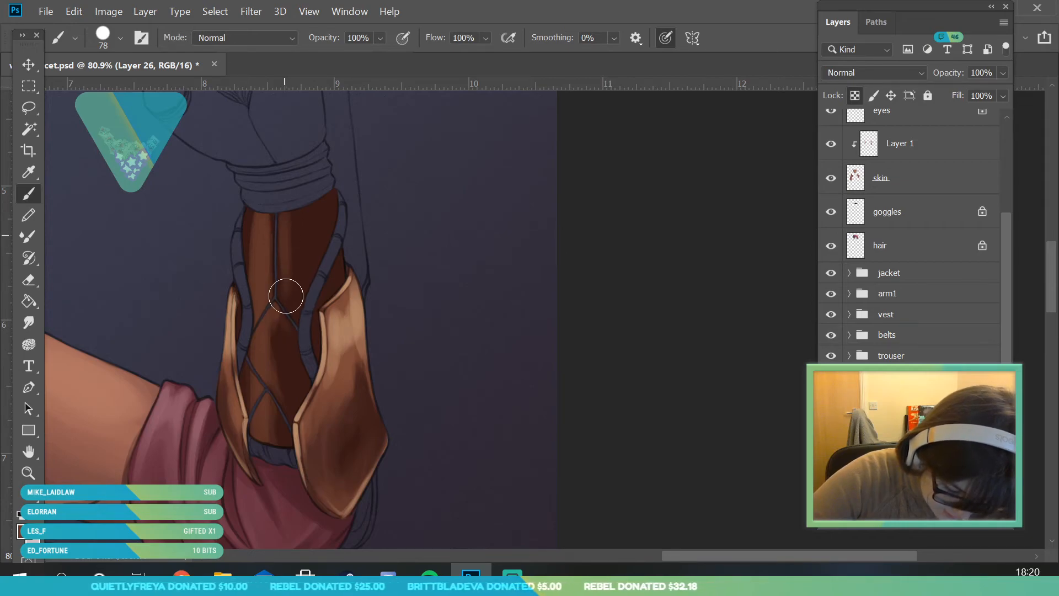
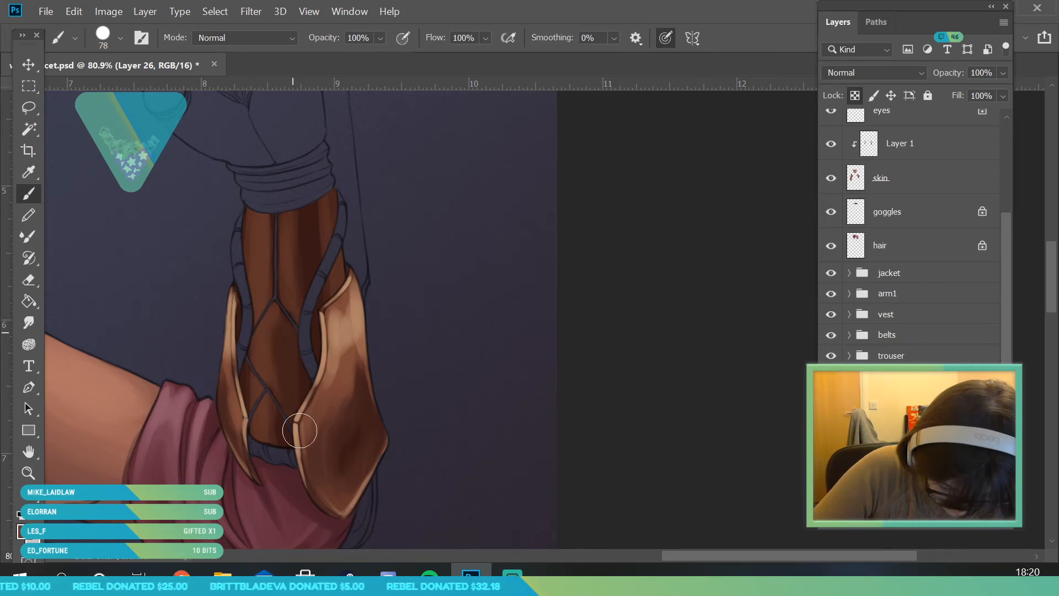
Step: Blend the lining's shading with sampled brown, then refine the narrow gap beside the wide plate with a 25 px brush
key("i")
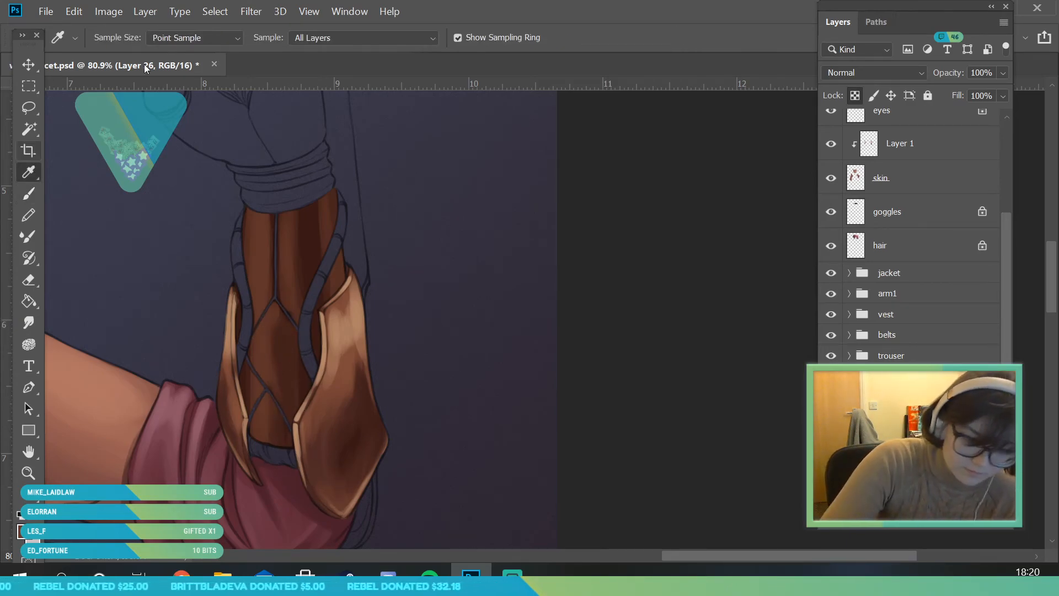
left_click(308, 280)
key("b")
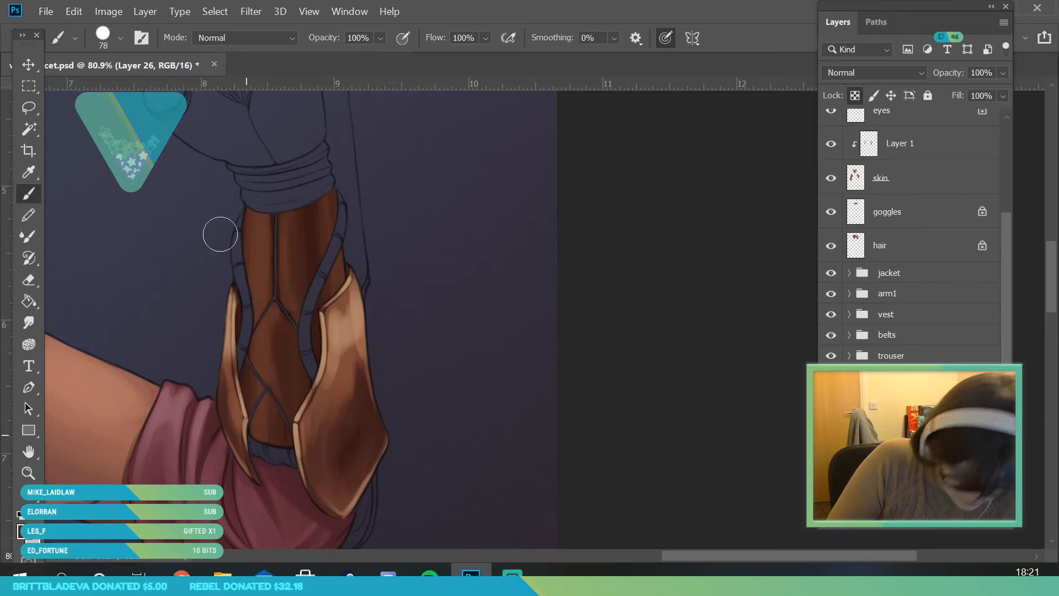
key("i")
left_click(29, 194)
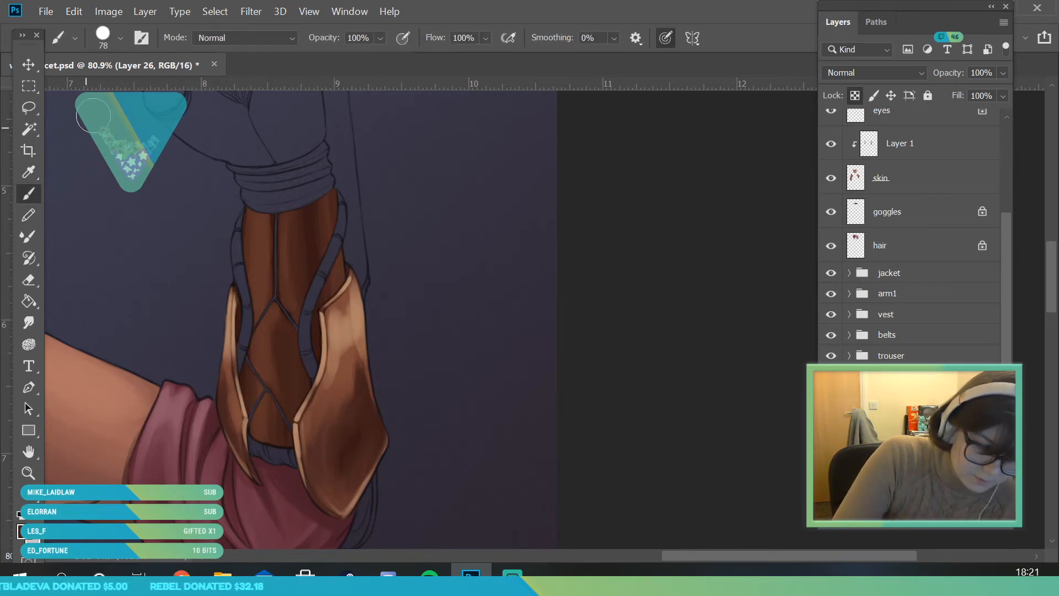
left_click(120, 37)
left_click(107, 89)
left_click(397, 253)
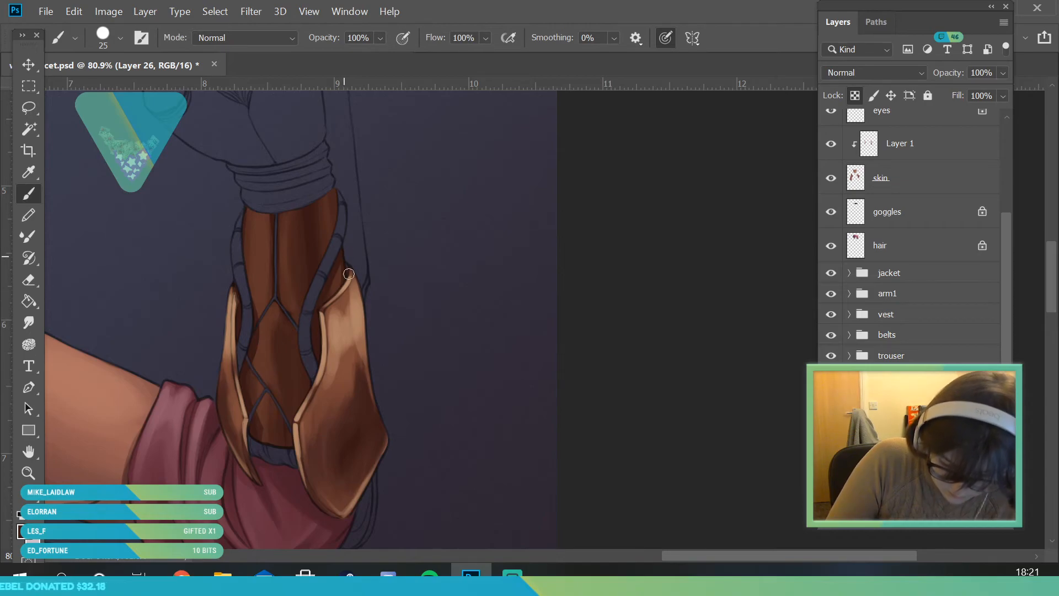
Step: Sample brown from the guard and paint it down the lining's upper panels and lower gaps with a 64 px brush
left_click(28, 473)
left_click_drag(286, 418, 204, 418)
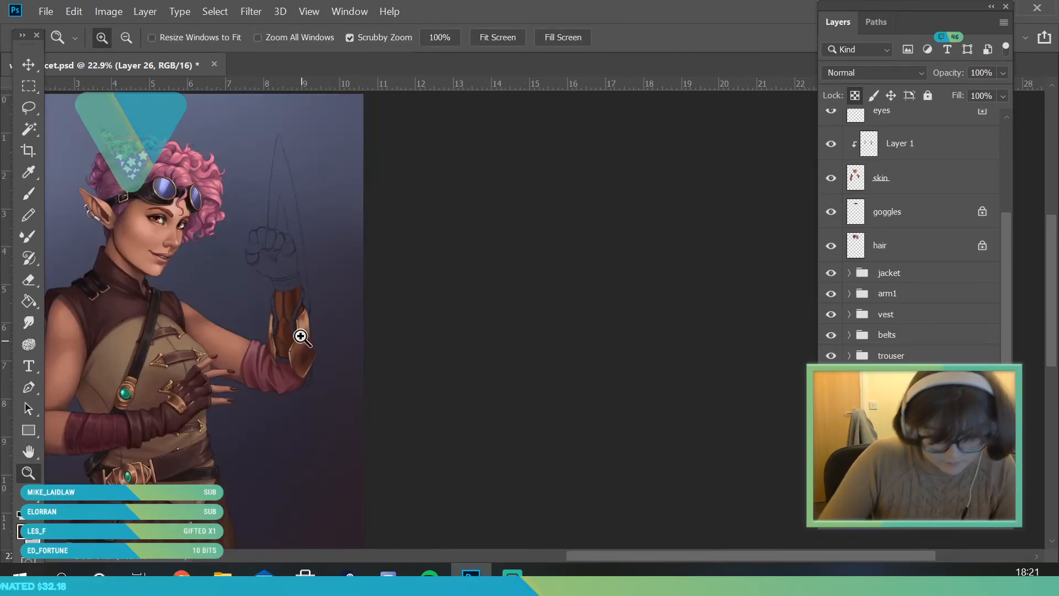
left_click_drag(301, 341, 324, 398)
left_click(36, 180)
left_click(304, 323)
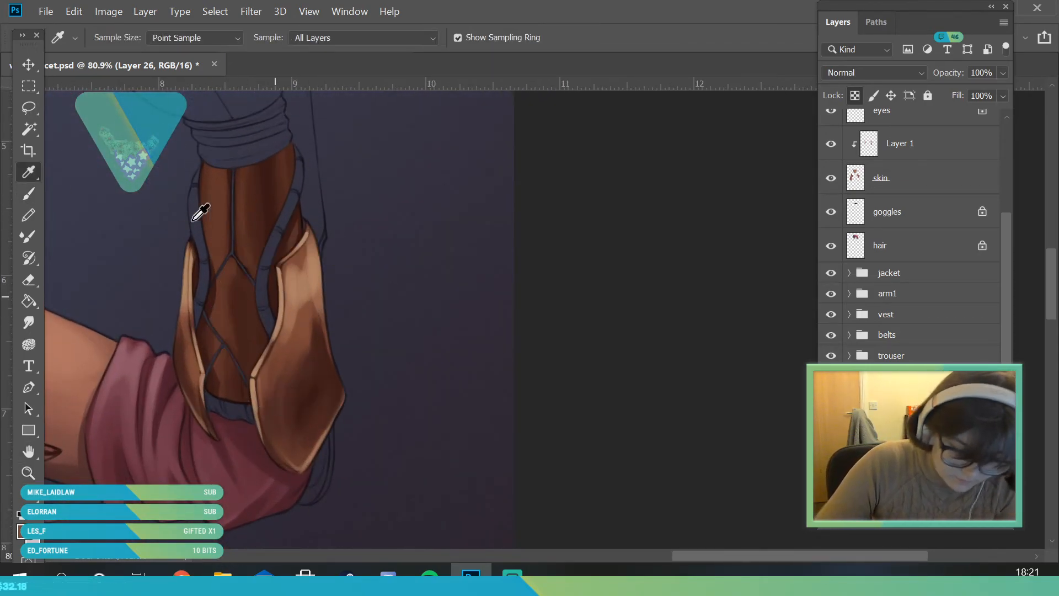
key("b")
left_click(104, 44)
left_click_drag(104, 90, 125, 90)
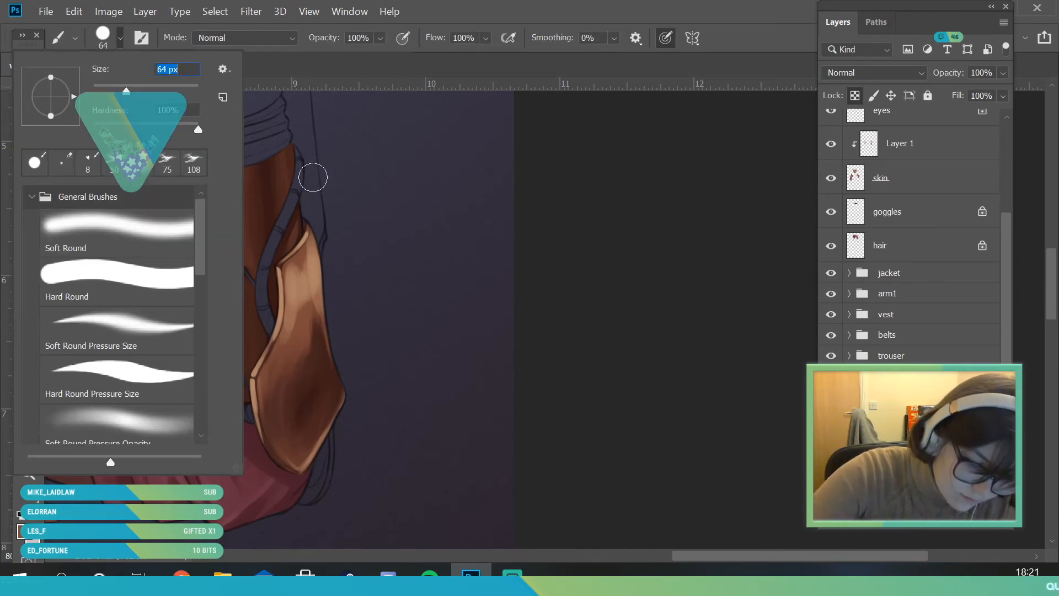
key("Return")
mouse_move(224, 171)
left_mouse_down()
mouse_move(225, 258)
mouse_move(222, 189)
left_mouse_up()
mouse_move(216, 225)
left_mouse_down()
mouse_move(208, 213)
mouse_move(215, 260)
mouse_move(252, 192)
mouse_move(257, 287)
mouse_move(237, 265)
mouse_move(243, 350)
mouse_move(226, 313)
left_mouse_up()
mouse_move(217, 364)
left_mouse_down()
mouse_move(217, 373)
mouse_move(221, 338)
mouse_move(226, 402)
mouse_move(215, 345)
mouse_move(219, 333)
mouse_move(221, 353)
mouse_move(253, 286)
left_mouse_up()
left_click(38, 471)
mouse_move(258, 350)
left_mouse_down()
mouse_move(204, 558)
mouse_move(281, 421)
mouse_move(306, 442)
left_mouse_up()
key("b")
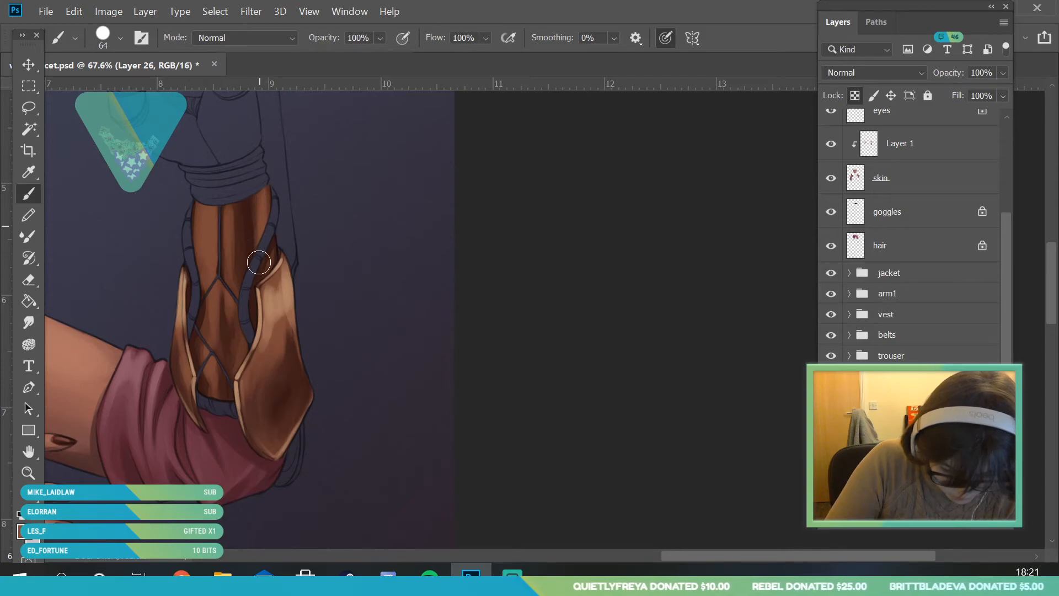
mouse_move(253, 271)
left_mouse_down()
mouse_move(246, 283)
mouse_move(241, 270)
left_mouse_up()
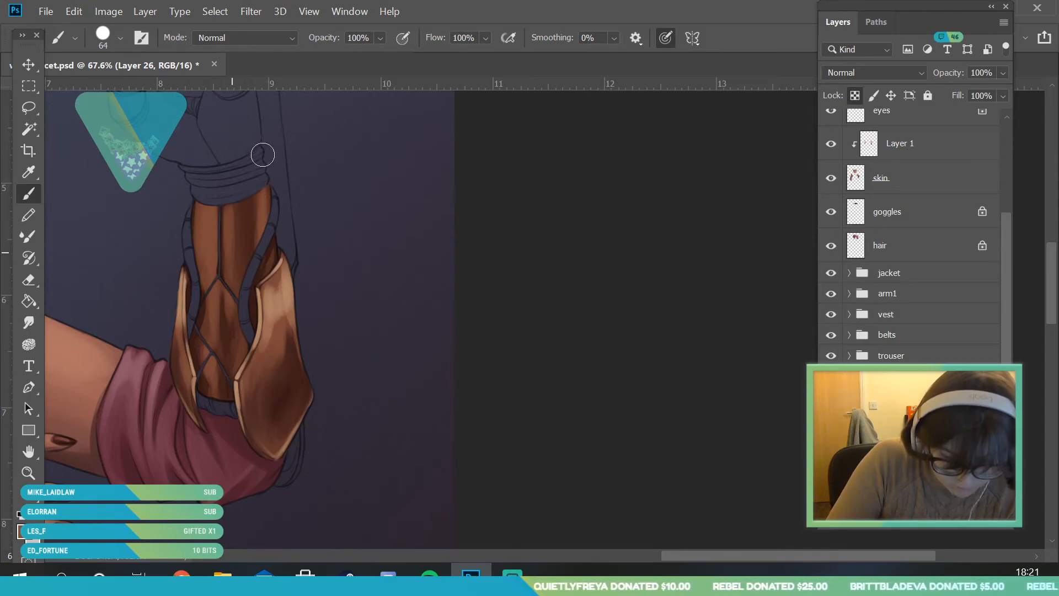
Step: Sample light tan from the wide plate and paint narrow vertical highlights down the lining's upper panels and lower gaps with a 31 px brush
left_click(288, 301, "alt")
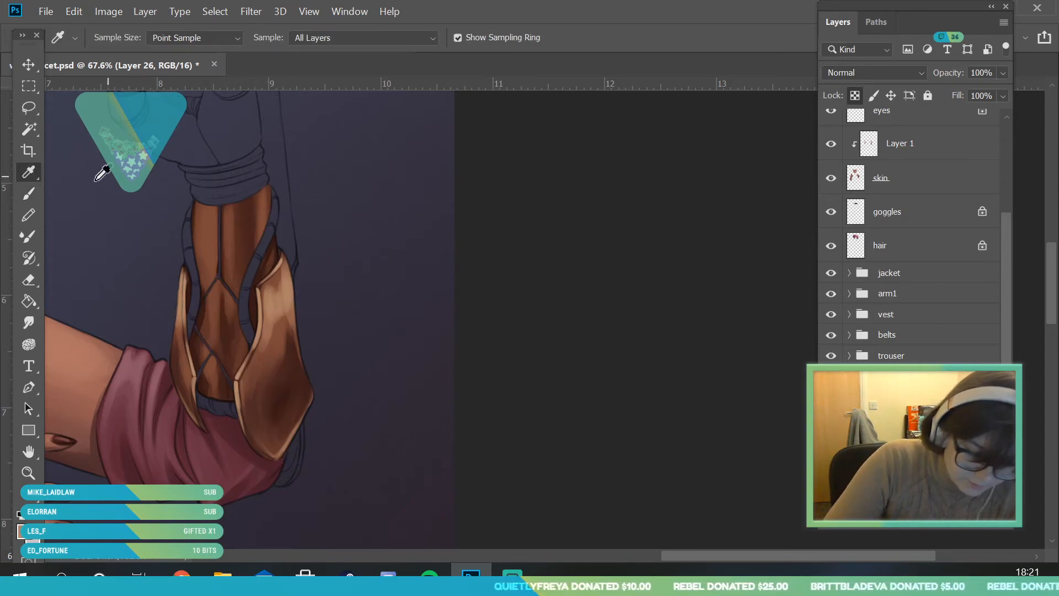
left_click(116, 45)
left_click(110, 89)
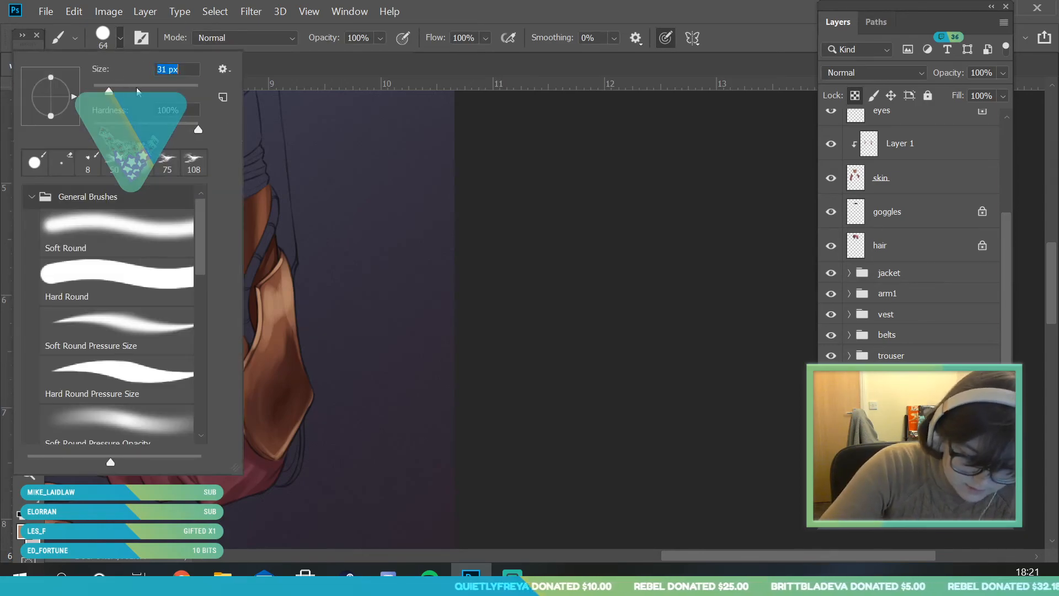
left_click(268, 194)
left_click_drag(265, 230, 262, 174)
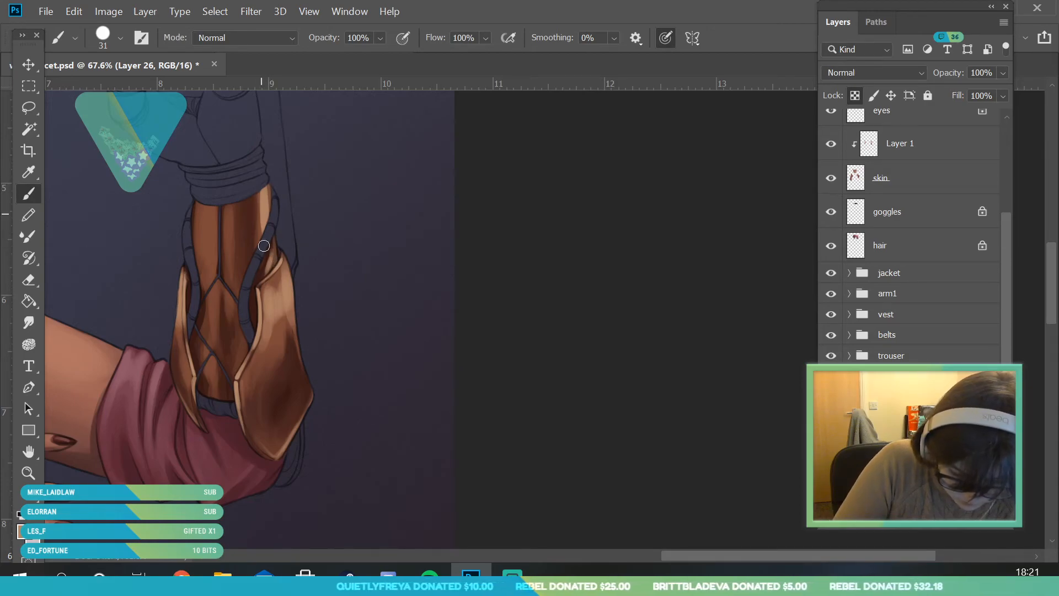
mouse_move(205, 210)
left_mouse_down()
mouse_move(207, 287)
mouse_move(211, 273)
left_mouse_up()
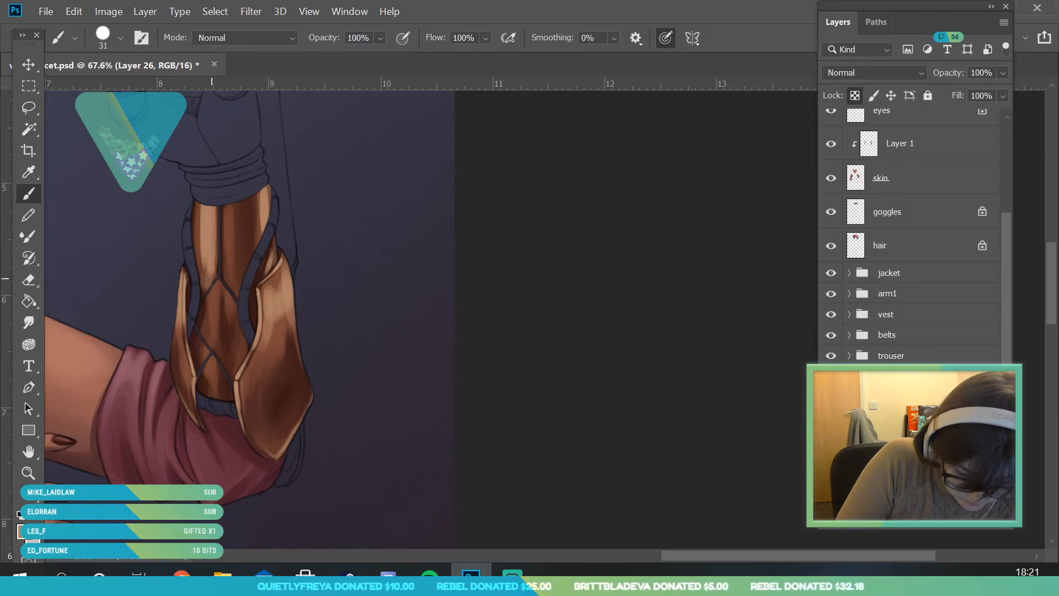
mouse_move(208, 343)
left_mouse_down()
mouse_move(211, 314)
mouse_move(210, 328)
left_mouse_up()
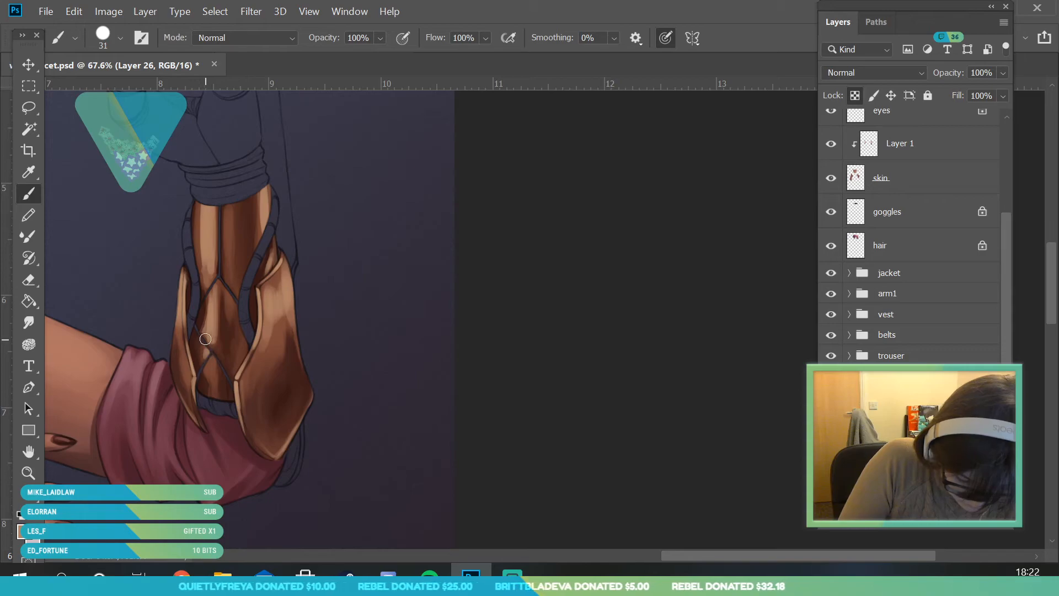
left_click_drag(212, 379, 216, 310)
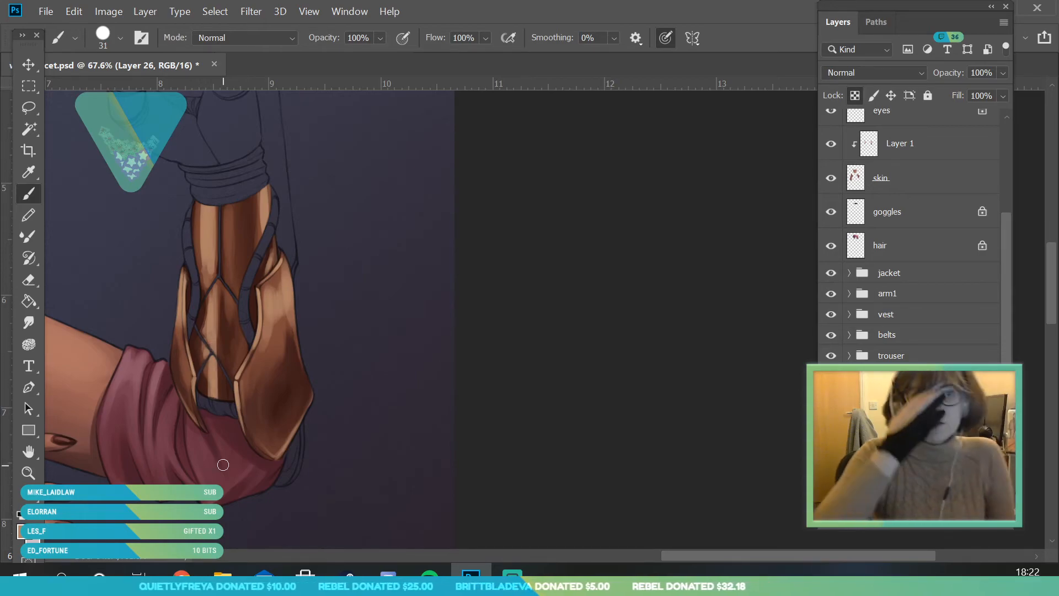
Step: Sample tan from the narrow-plate side's highlight and blend it toward the centre seam on both upper lining panels with the 31 px brush
left_click(34, 471)
left_click_drag(307, 330, 260, 436)
left_click_drag(195, 345, 220, 435)
left_click_drag(366, 308, 361, 340)
left_click_drag(281, 303, 286, 303)
left_click(30, 170)
left_click(220, 236)
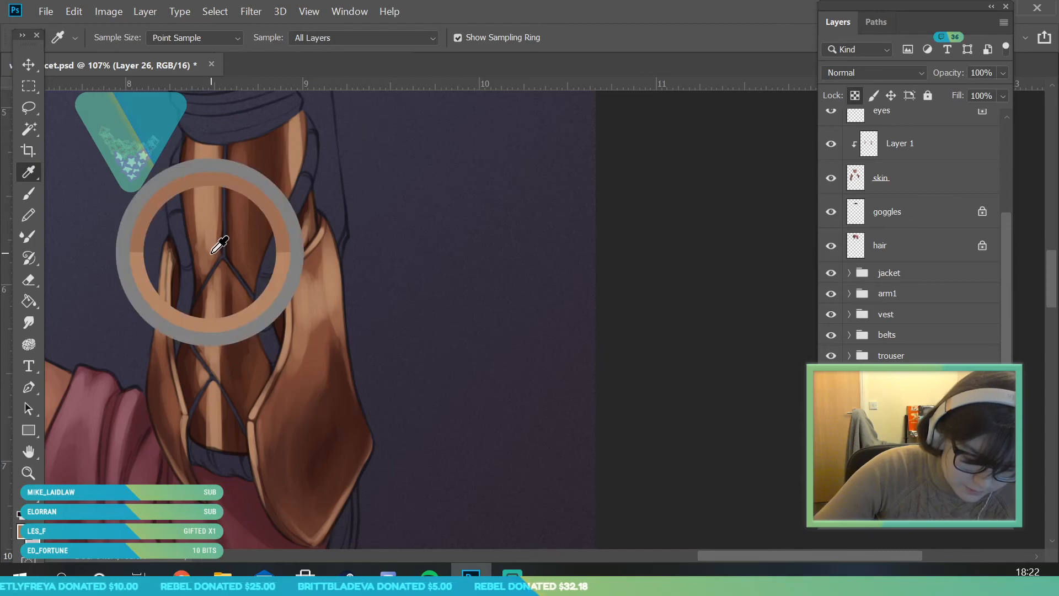
key("b")
left_click_drag(217, 241, 220, 135)
left_click_drag(201, 267, 197, 235)
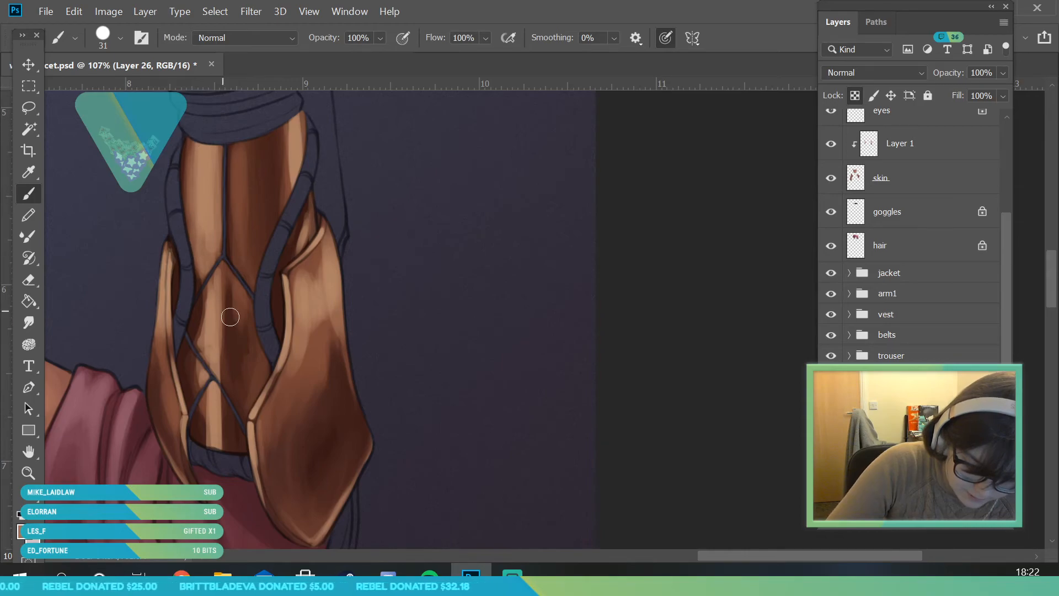
mouse_move(238, 151)
left_mouse_down()
mouse_move(231, 251)
mouse_move(232, 201)
mouse_move(230, 223)
left_mouse_up()
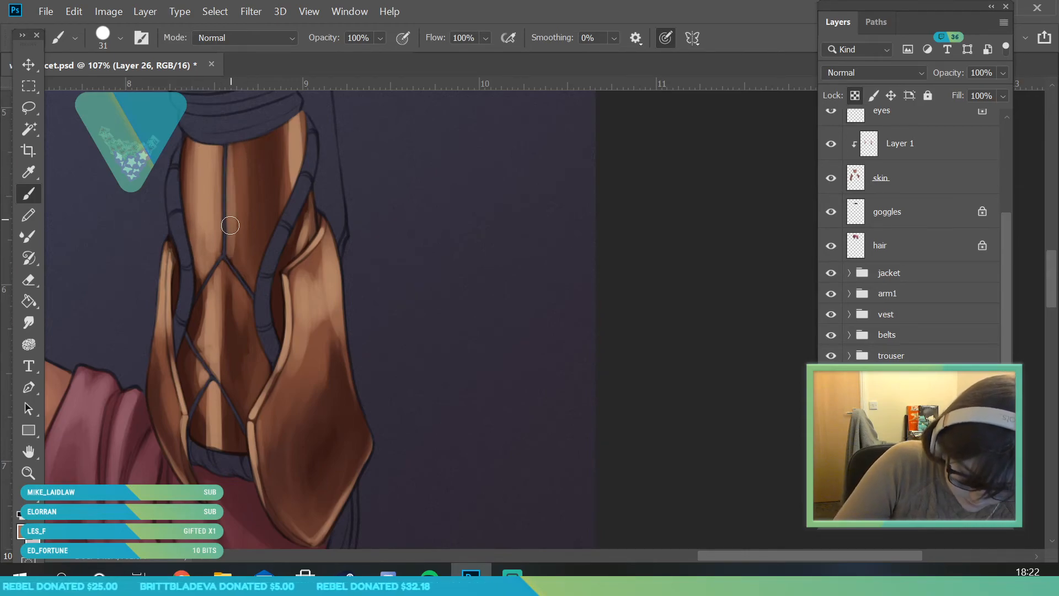
Step: Add thin light edges below the upper diagonal straps, along the centre seam and around the lining's top rim with a 10 px brush
left_click(121, 37)
left_click_drag(109, 91, 104, 91)
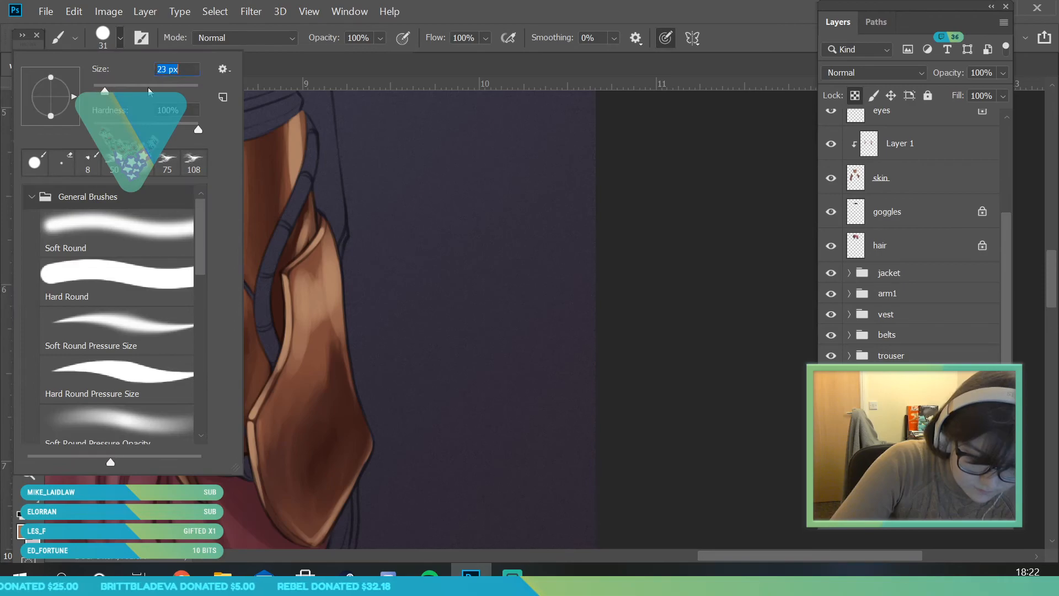
left_click(348, 216)
left_click(29, 475)
left_click_drag(166, 356, 110, 356)
left_click_drag(199, 315, 254, 315)
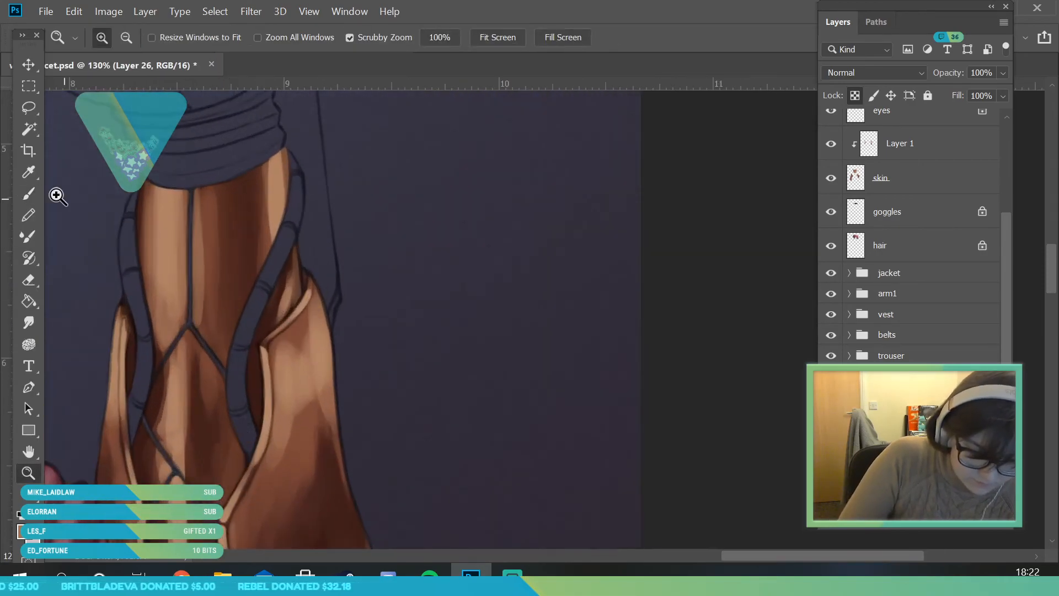
left_click(28, 172)
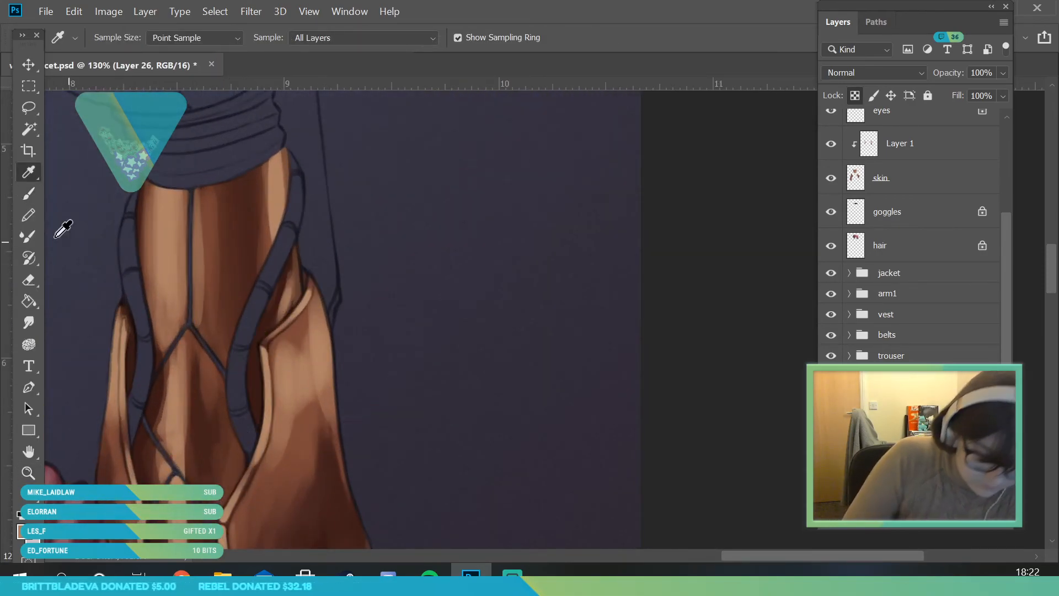
left_click(29, 193)
left_click(120, 38)
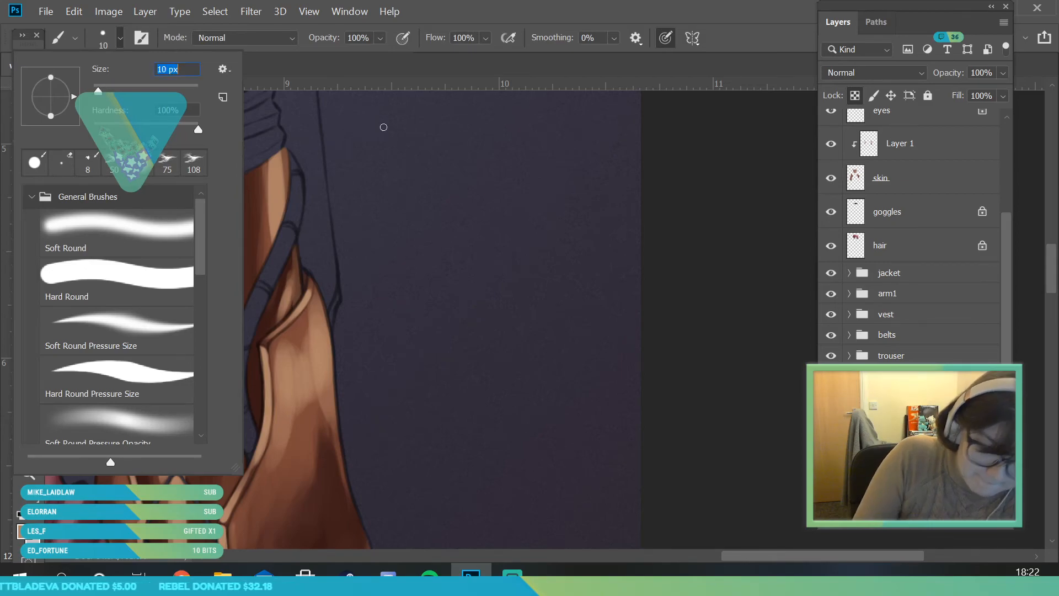
key("Return")
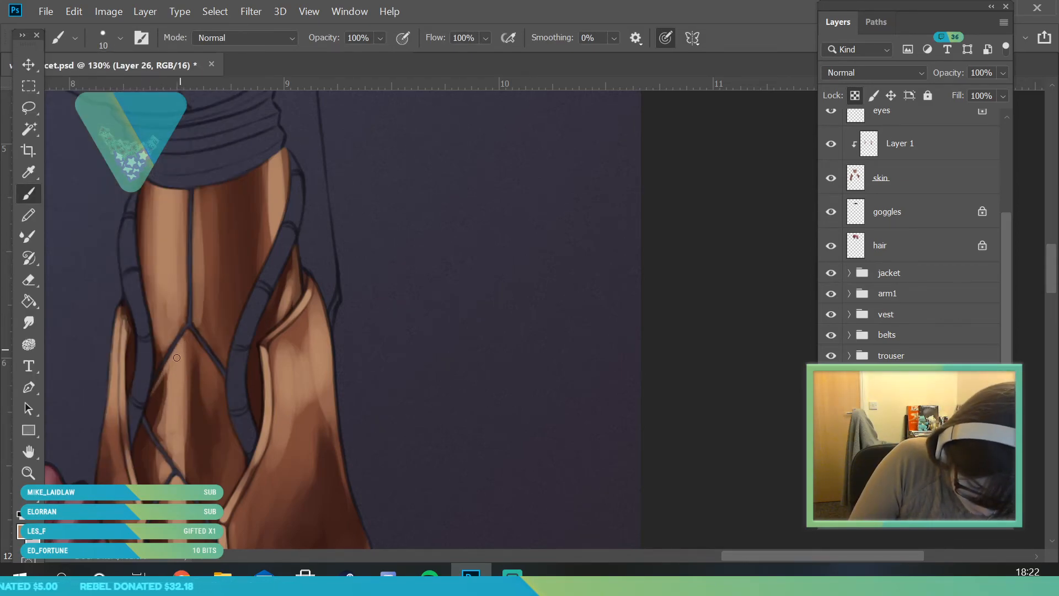
left_click_drag(188, 329, 224, 384)
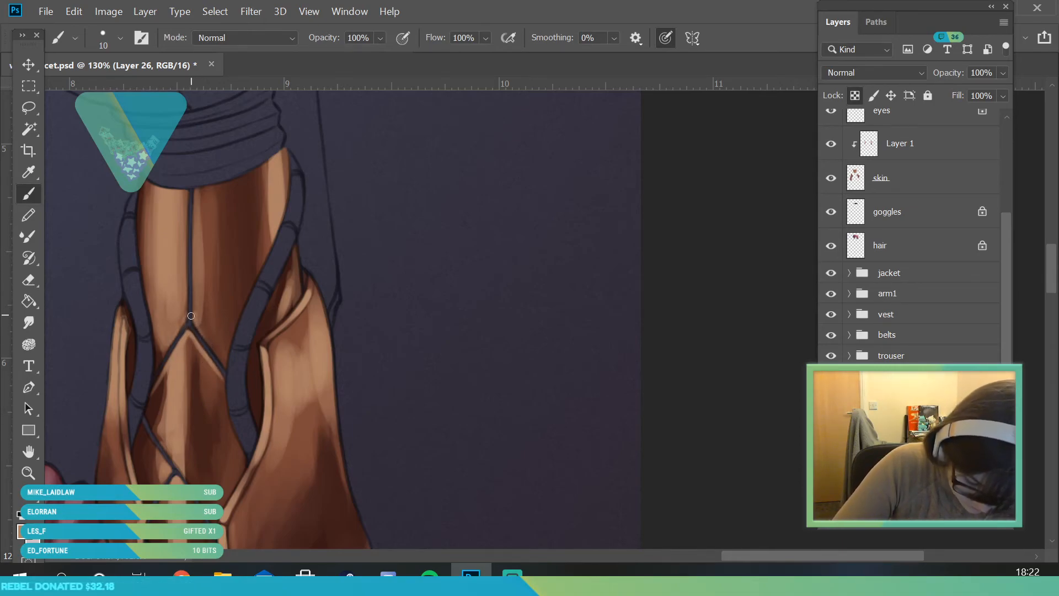
left_click_drag(198, 327, 194, 260)
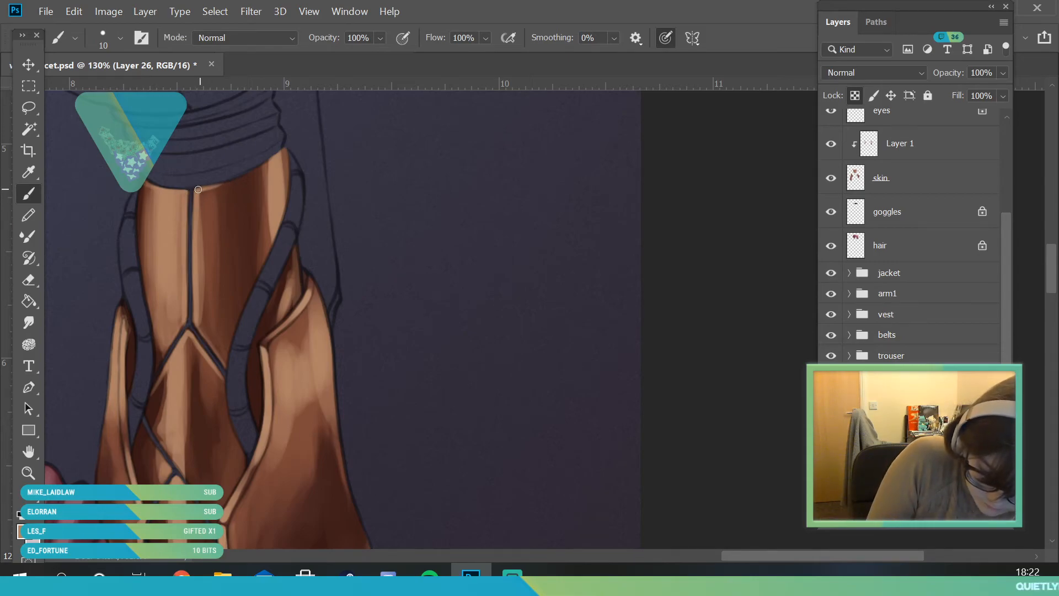
Step: Check the guard against the whole figure, and add fine highlights along the lower crossing straps with the 10 px brush
key("z")
left_click_drag(282, 253, 284, 350)
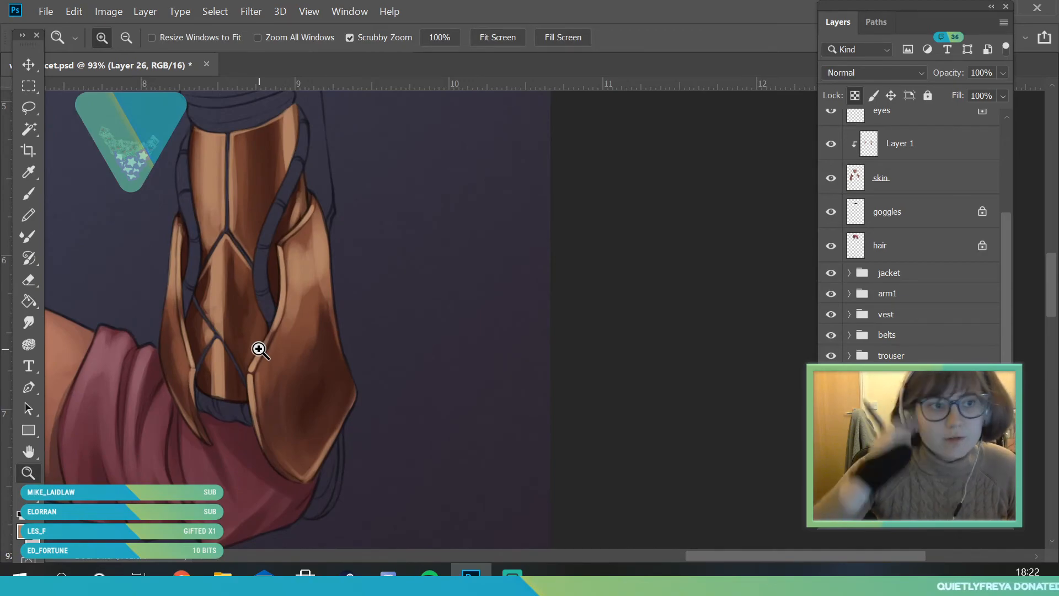
left_click_drag(326, 243, 297, 271)
left_click_drag(324, 222, 278, 308)
left_click_drag(290, 207, 330, 305)
left_click_drag(253, 136, 269, 168)
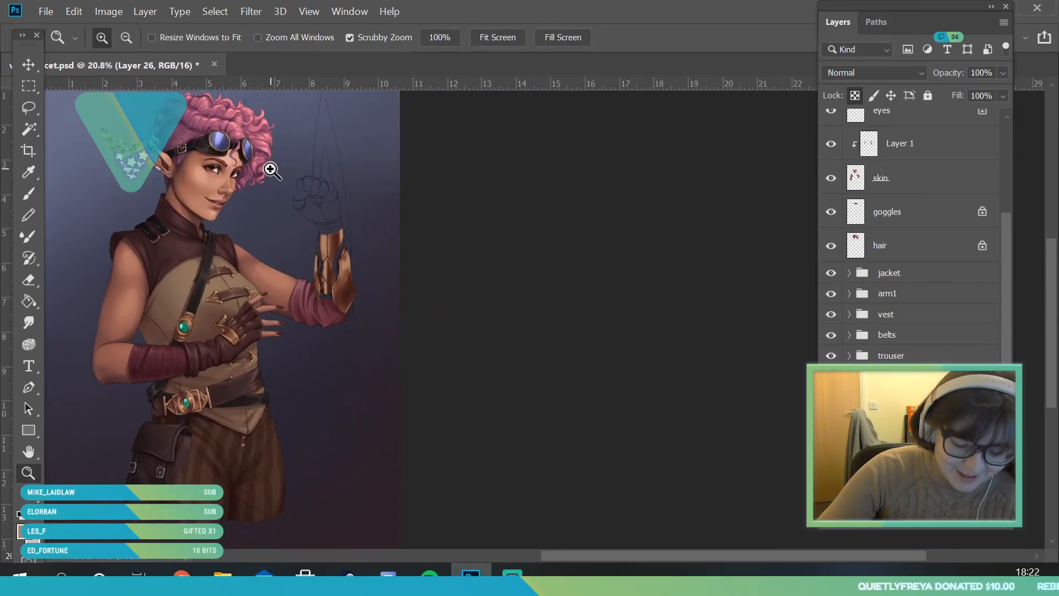
left_click_drag(353, 285, 293, 250)
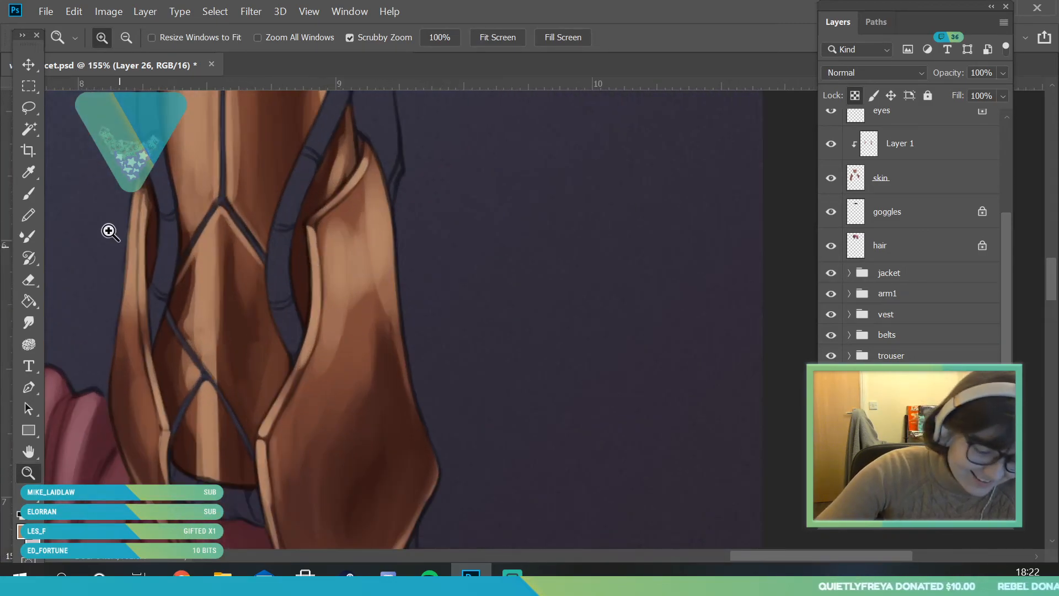
key("b")
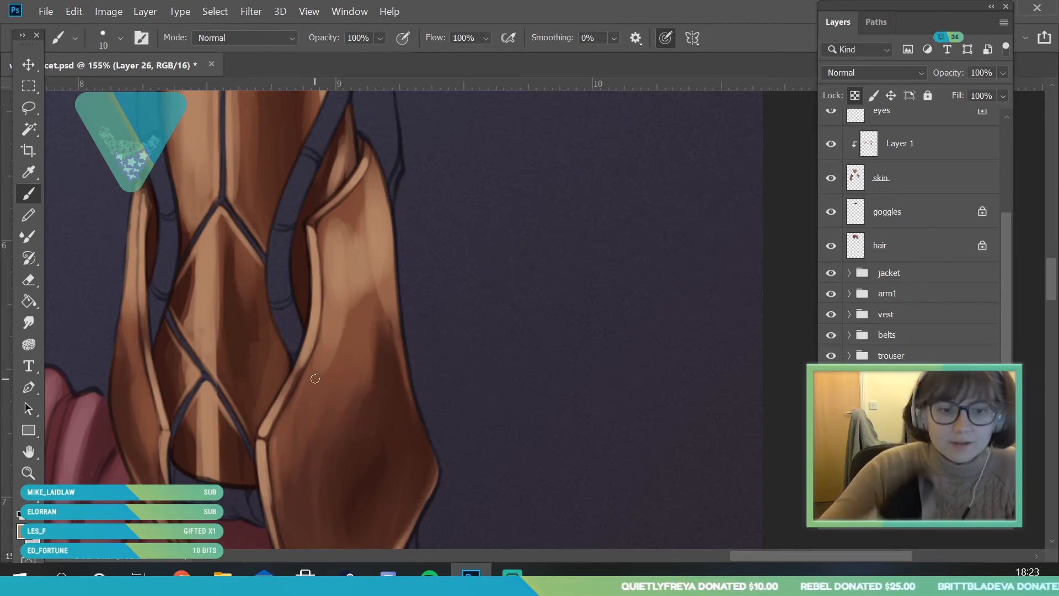
Step: Sample brown from the middle lining panel and soften its shadow on the wide plate's side with a 51 px brush
left_click(28, 473)
mouse_move(220, 325)
left_mouse_down()
mouse_move(296, 388)
mouse_move(274, 277)
mouse_move(234, 298)
mouse_move(145, 235)
mouse_move(141, 324)
left_mouse_up()
key("b")
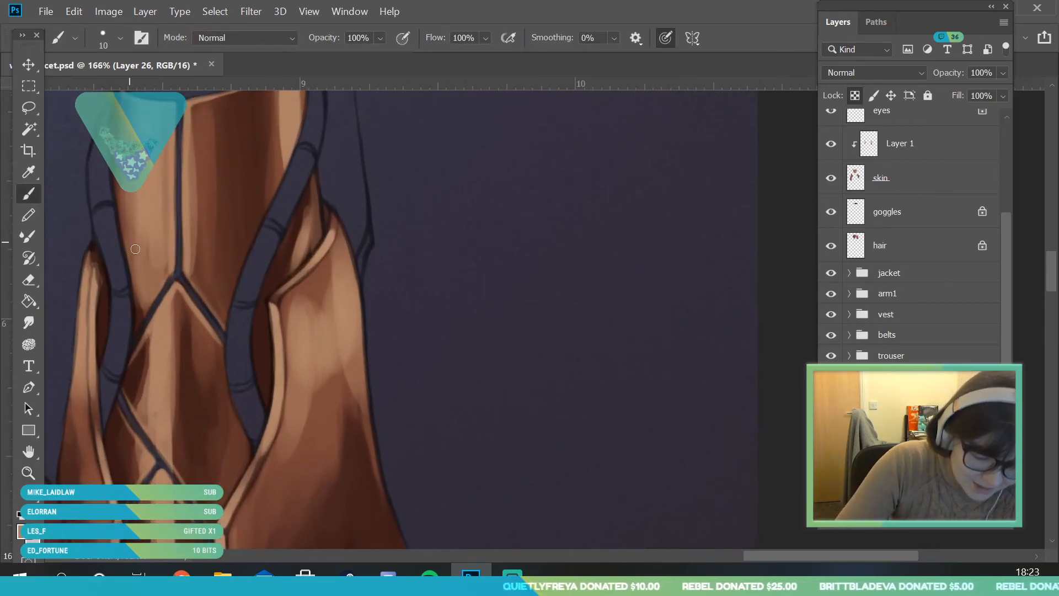
key("i")
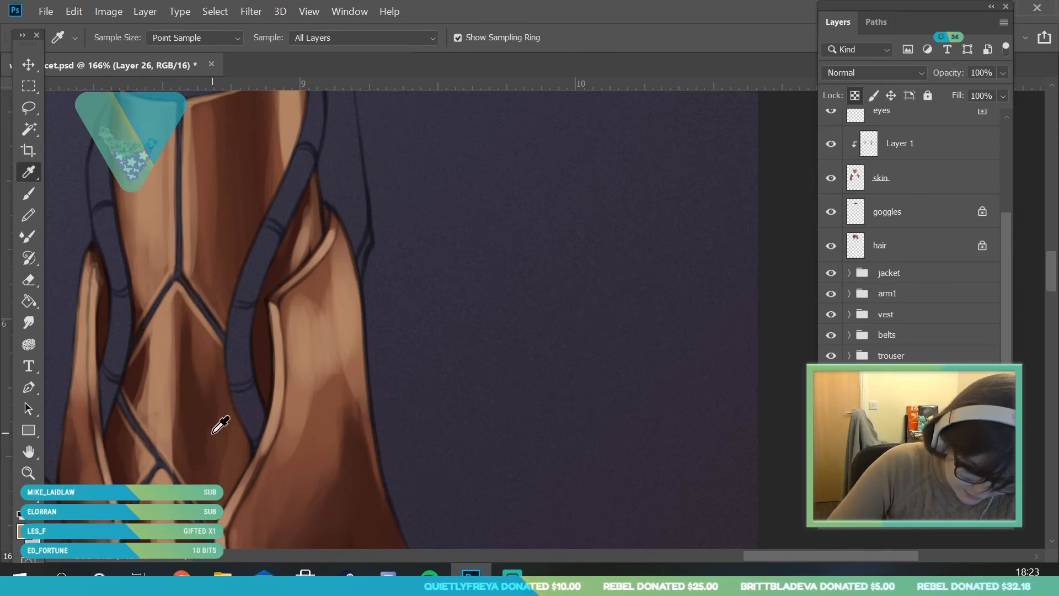
key("b")
left_click(102, 38)
left_click(414, 210)
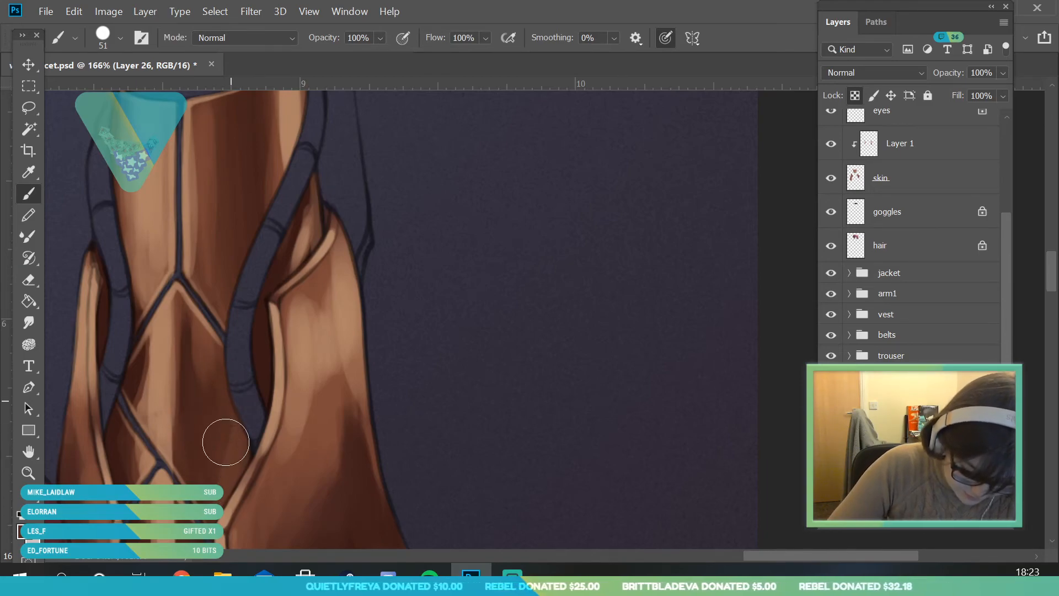
Step: Sample brown from the bottom lining gap and blend the shading beside the central highlight with the 51 px brush
left_click(28, 472)
left_click_drag(201, 282, 220, 432)
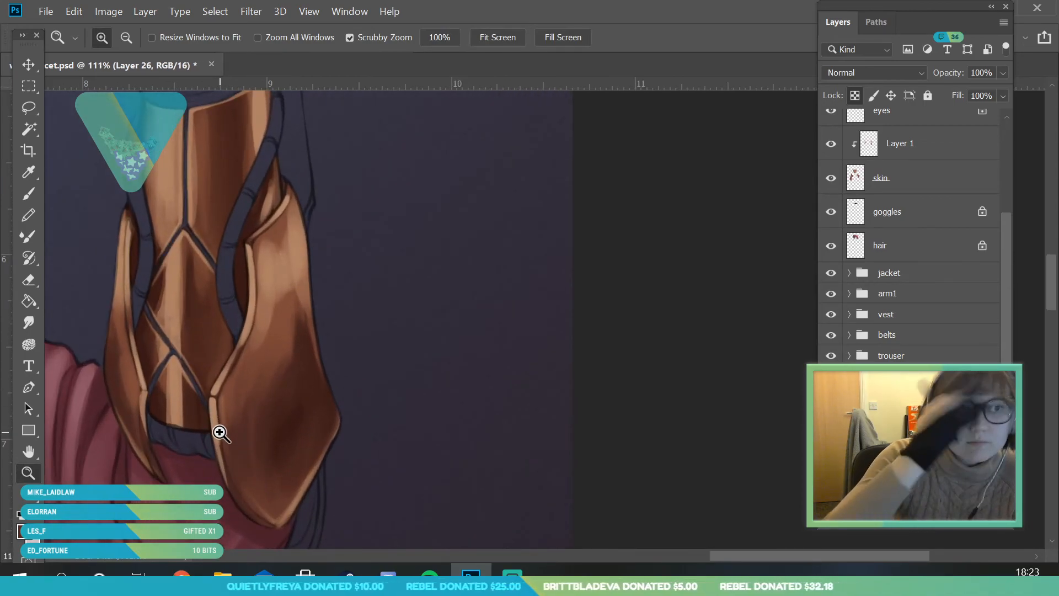
left_click_drag(189, 336, 202, 357)
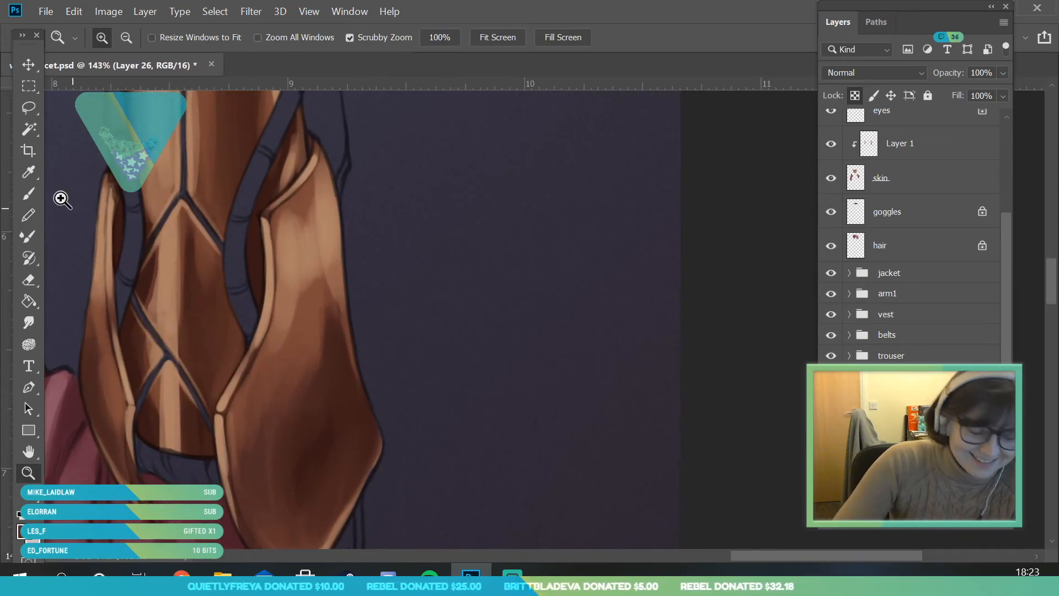
left_click(28, 172)
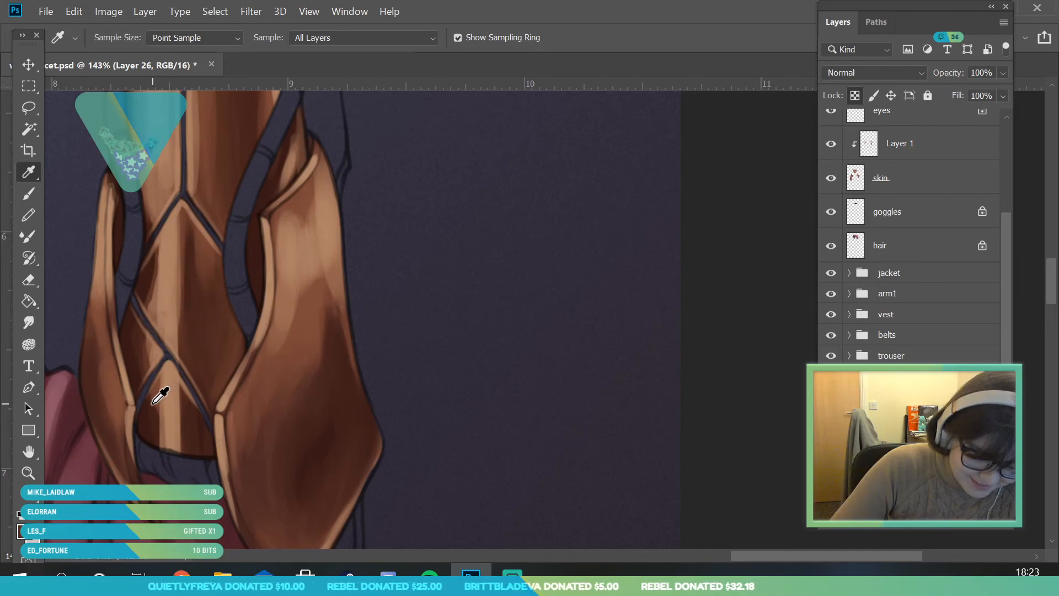
key("b")
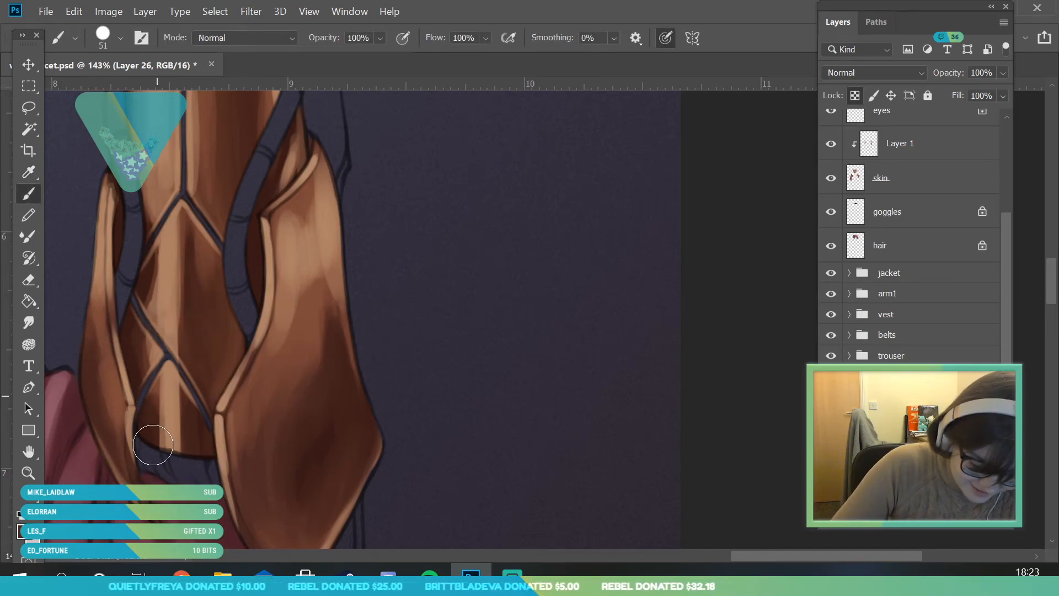
key("i")
left_click(155, 384)
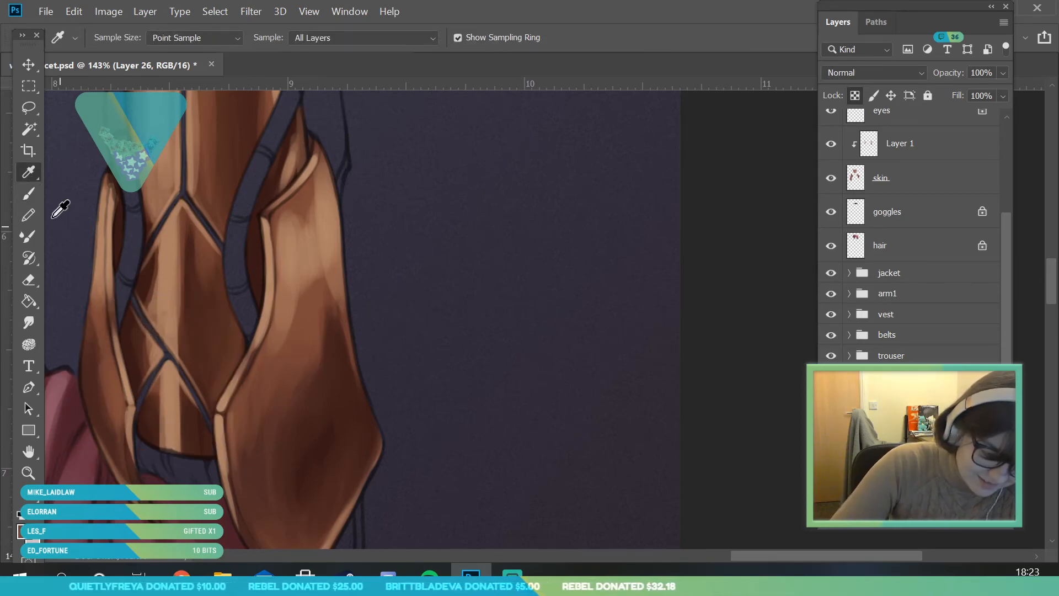
left_click(28, 193)
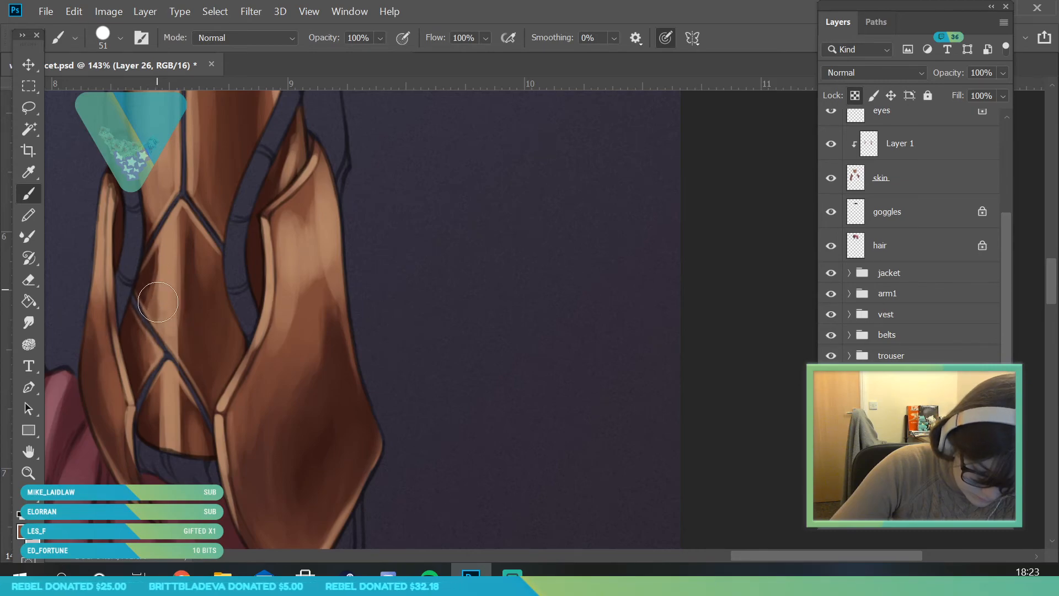
Step: Refine the central highlight of the middle lining panel below the strap junction with a 28 px brush
left_click(119, 37)
left_click(109, 88)
left_click(383, 222)
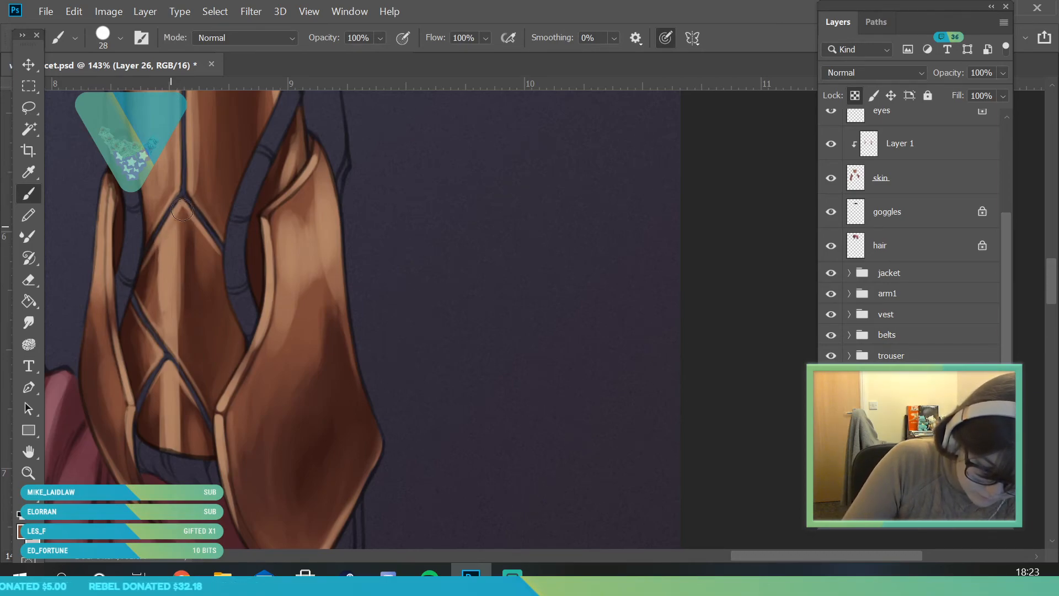
Step: Sample brown and light tan from the upper lining panel and refine its shading and highlight with the 28 px brush
left_click(30, 473)
left_click_drag(148, 397, 125, 475)
mouse_move(177, 303)
left_mouse_down()
mouse_move(191, 342)
mouse_move(166, 290)
left_mouse_up()
left_click(30, 172)
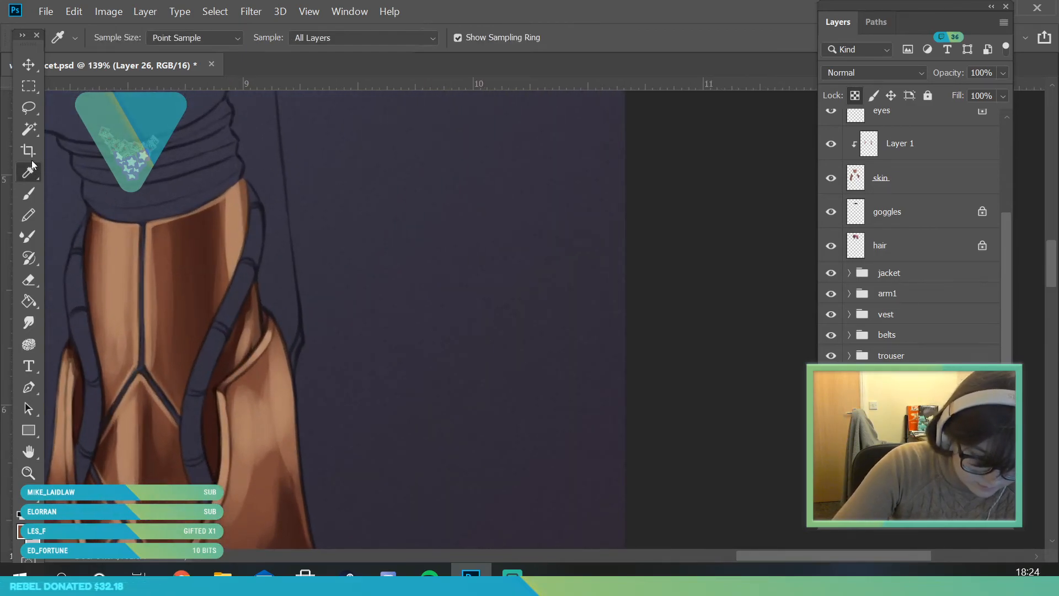
left_click(175, 335)
key("b")
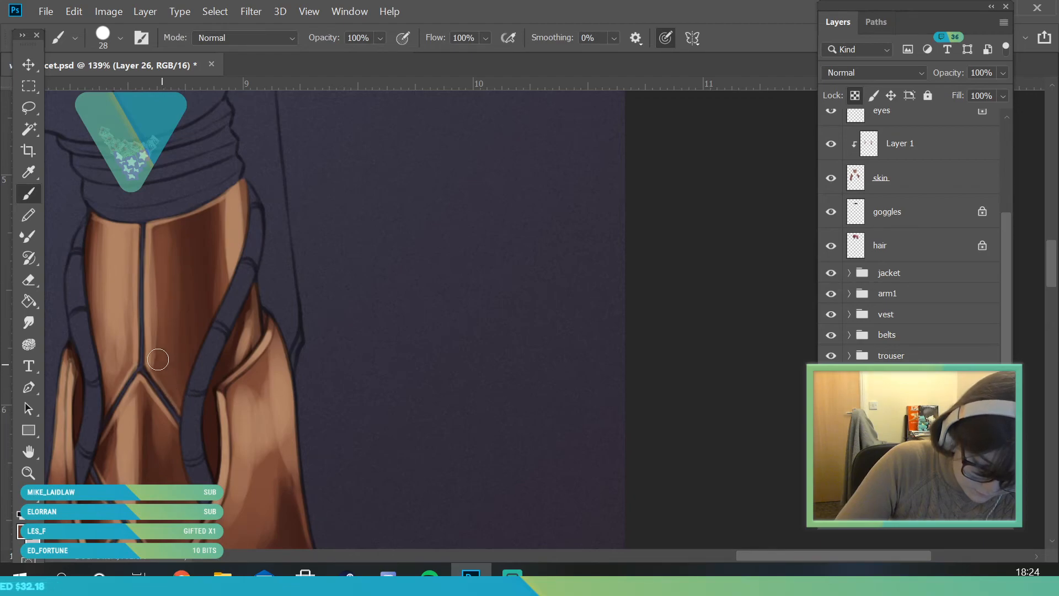
left_click(29, 172)
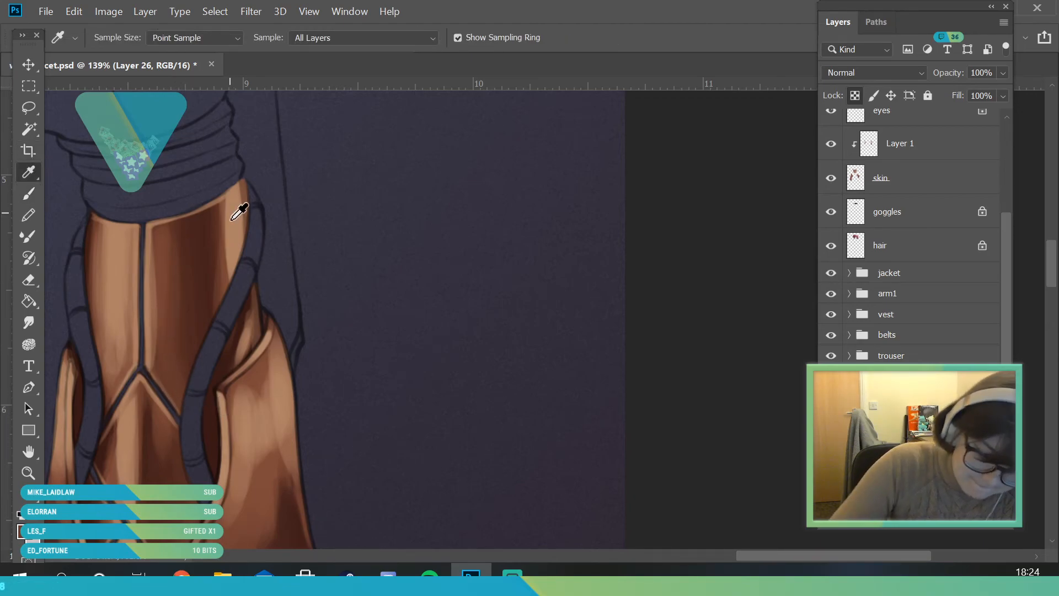
left_click(229, 209)
left_click(31, 194)
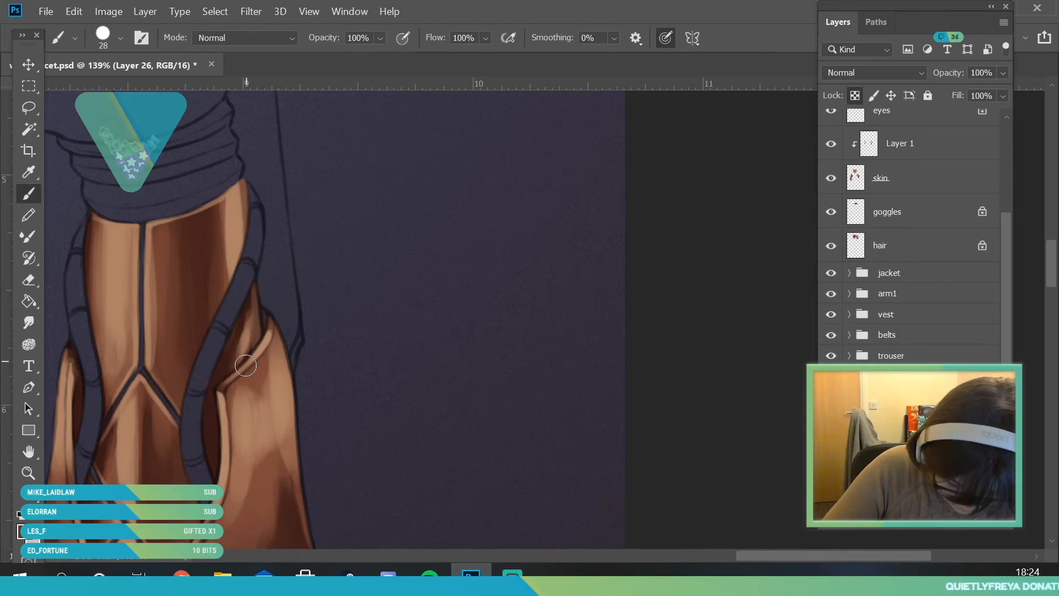
Step: Sample browns from the wide plate on Layer 25 and blend its large central shadow with an 81 px brush
key("ctrl+space")
left_click_drag(200, 329, 110, 430)
left_click_drag(270, 398, 219, 402)
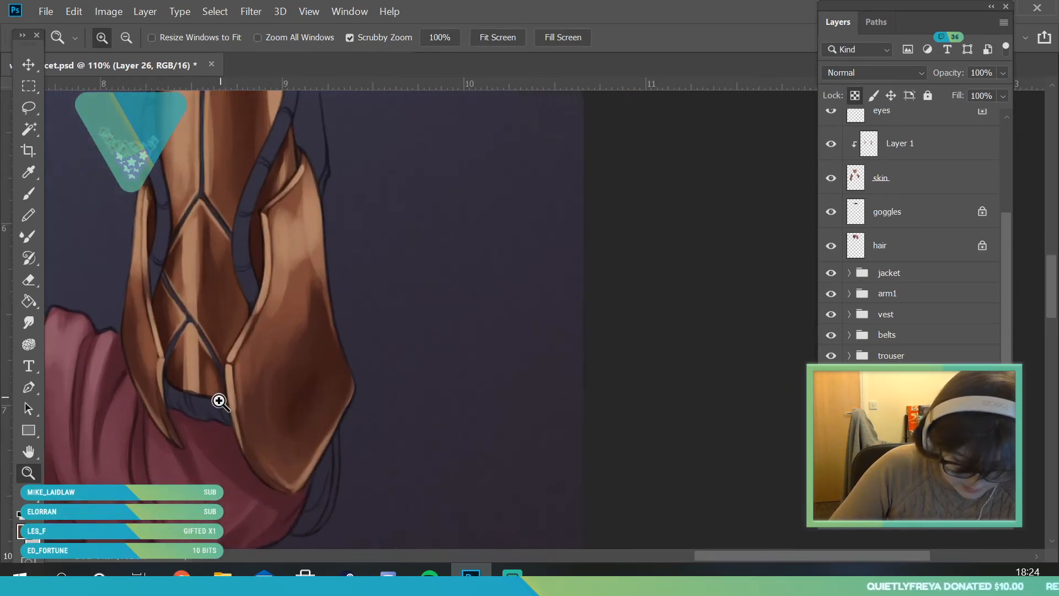
left_click_drag(419, 386, 427, 464)
key("alt")
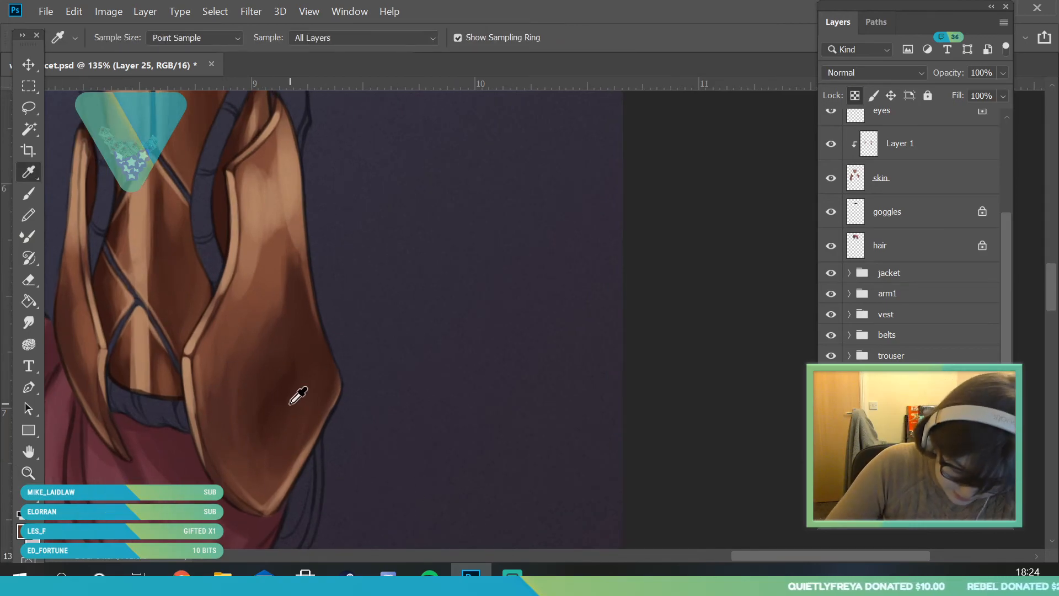
left_click(105, 38)
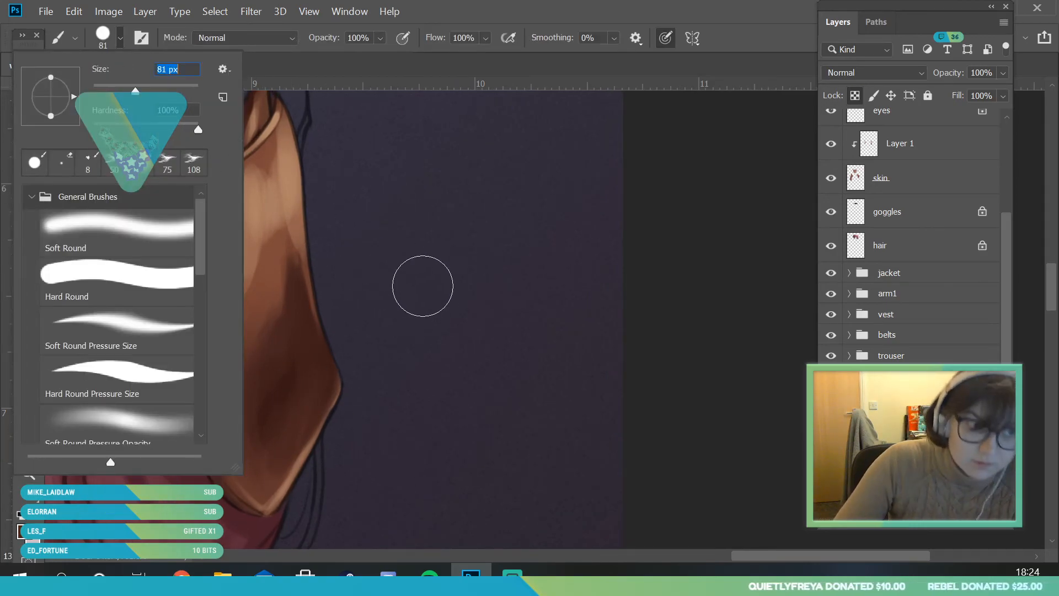
left_click(438, 302)
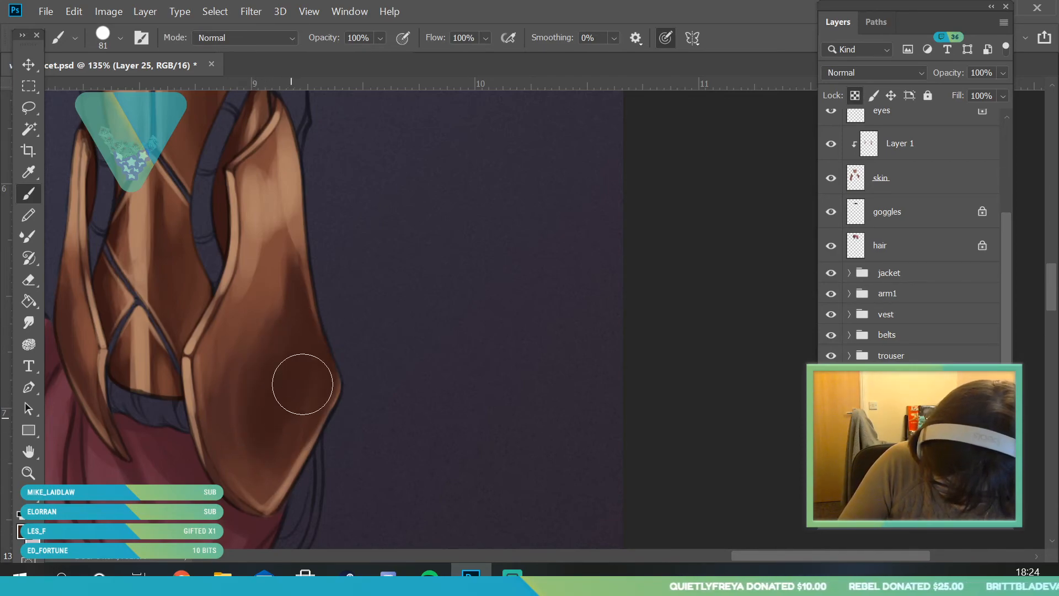
left_click(236, 380, "alt")
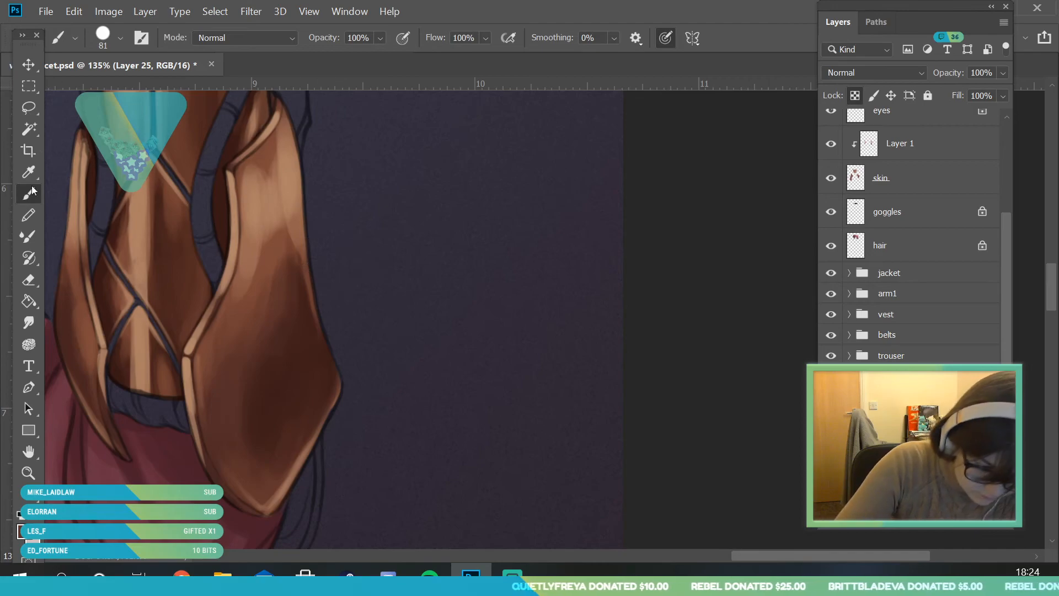
left_click(256, 367, "alt")
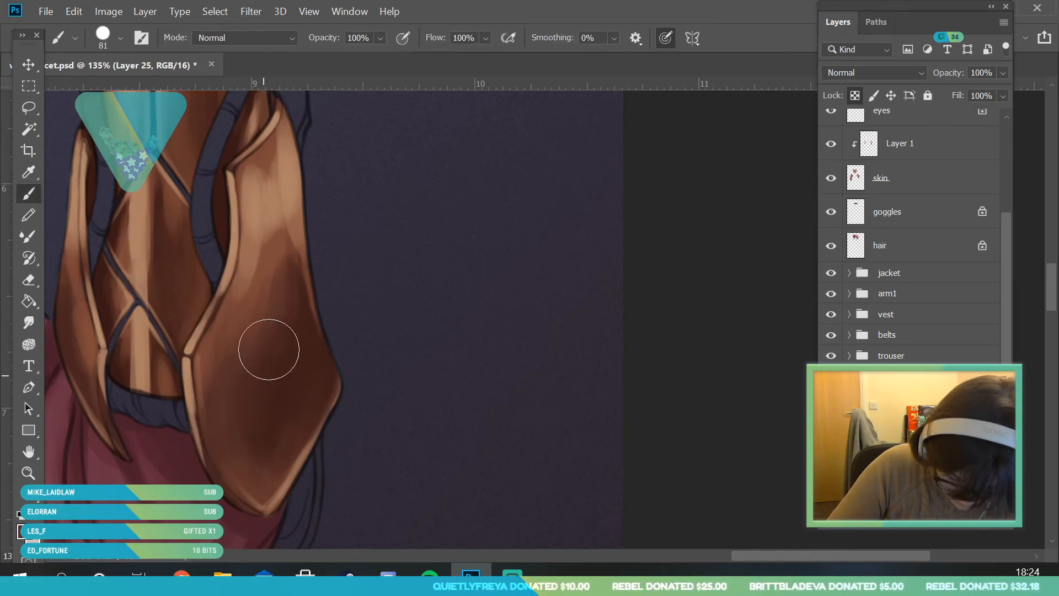
Step: Sample browns from the plates and refine the shading along the wide plate's edges with a 28 px brush
key("i")
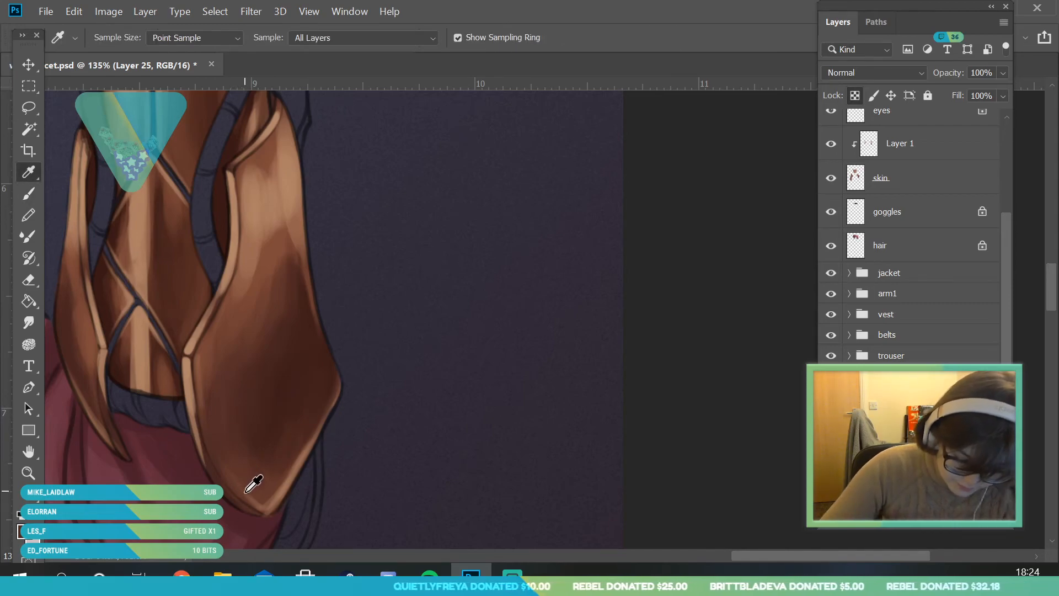
key("b")
left_click(119, 38)
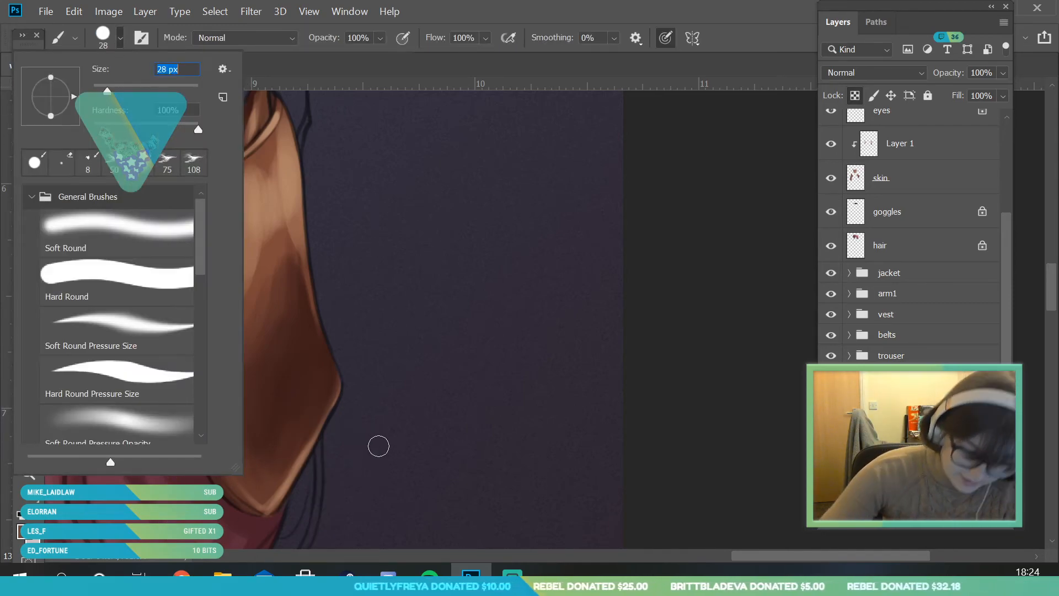
key("Return")
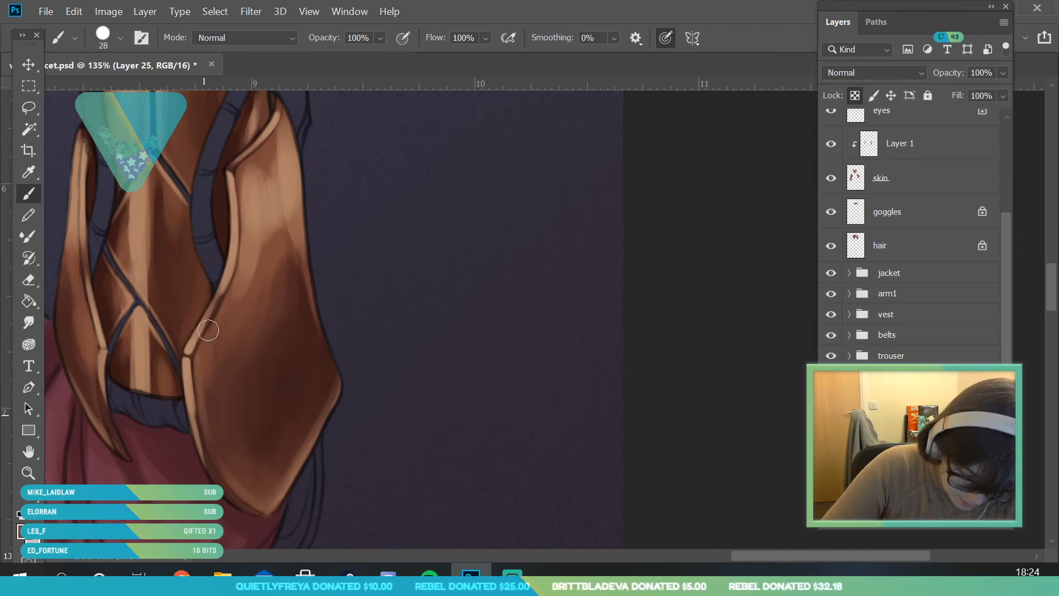
left_click(28, 172)
left_click(215, 231)
left_click(29, 193)
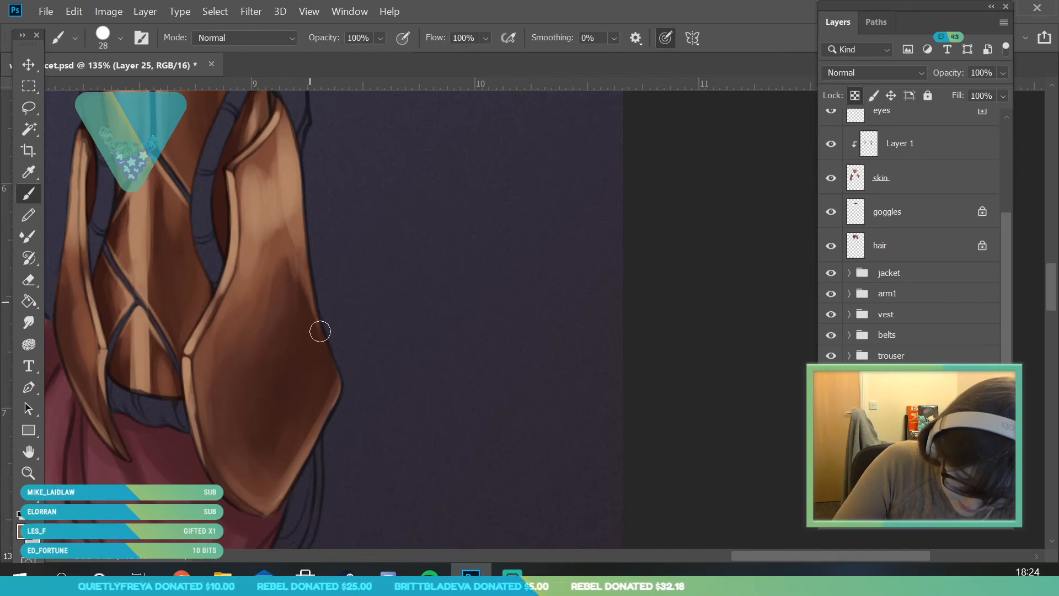
Step: Check the guard from a distance, and blend the wide plate's highlight into its shadow using a sampled mid-brown
left_click(34, 475)
left_click_drag(162, 398, 39, 497)
left_click_drag(199, 371, 213, 371)
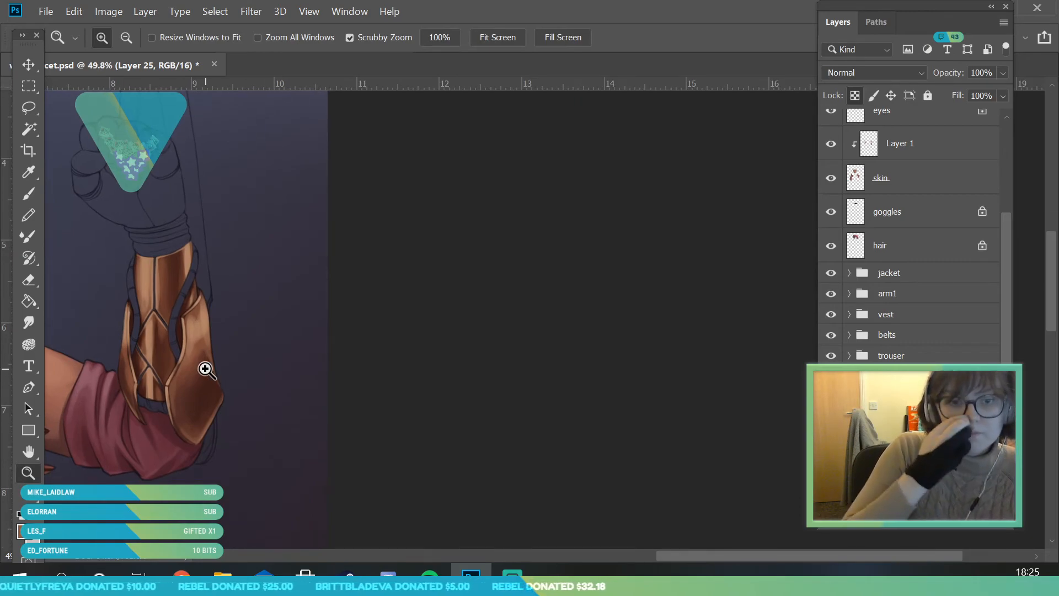
left_click_drag(240, 235, 186, 332)
left_click_drag(202, 286, 280, 440)
left_click(31, 175)
left_click(187, 355)
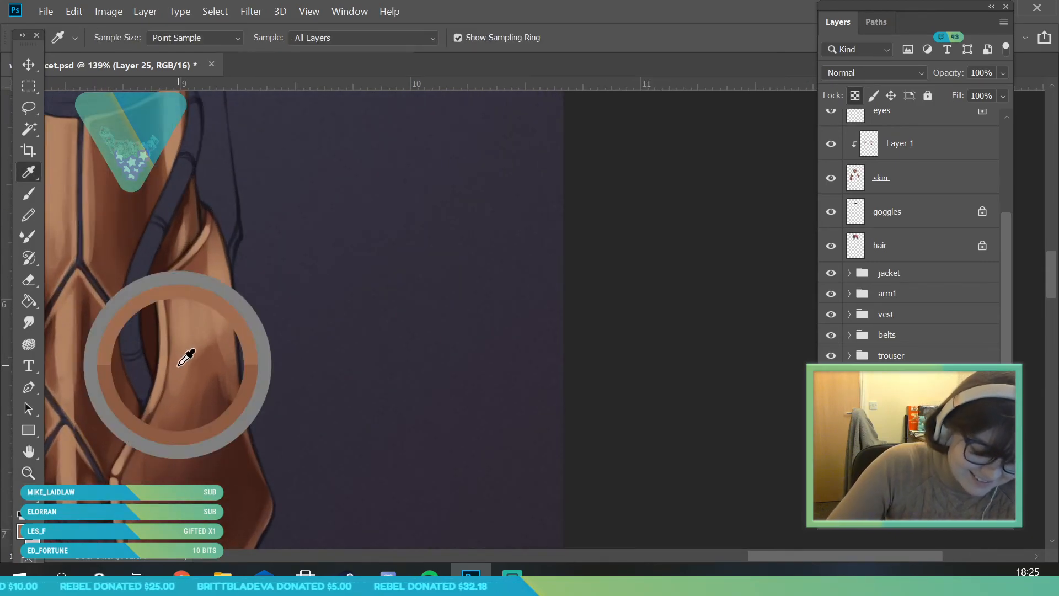
left_click(29, 193)
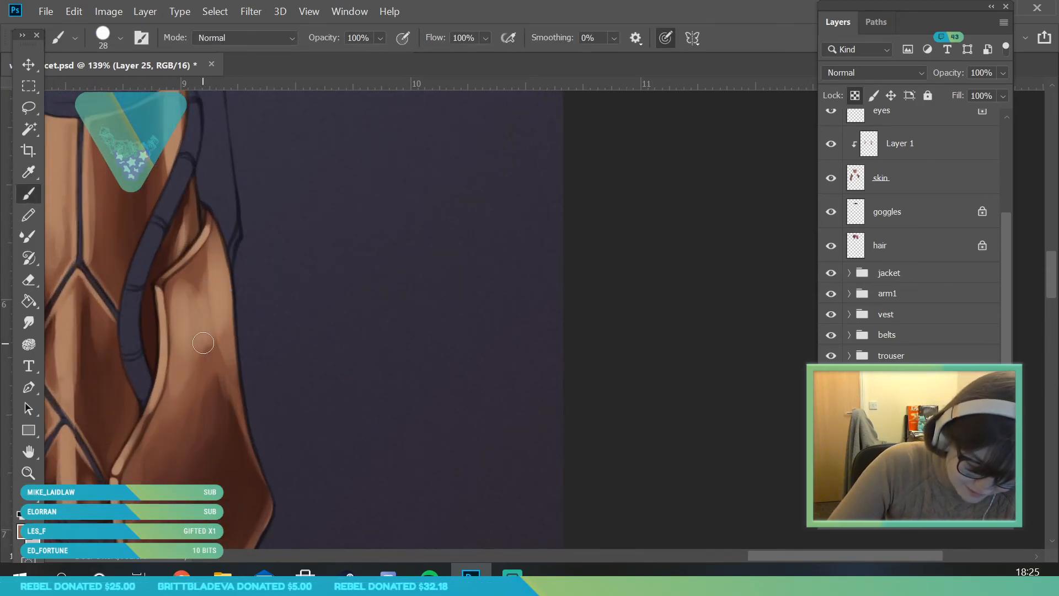
left_click_drag(204, 379, 258, 425)
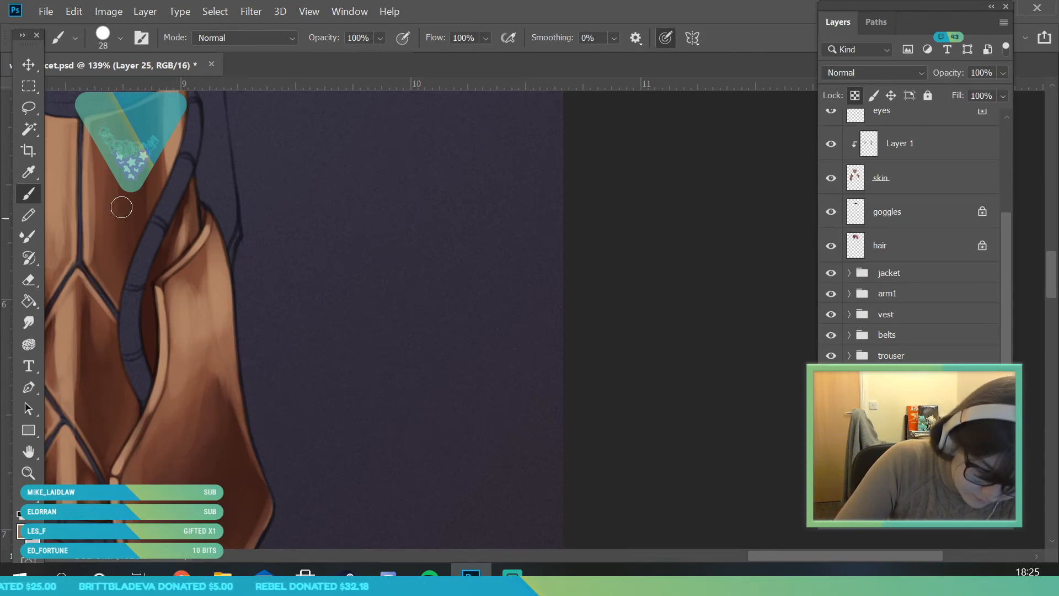
Step: Sample brown below the wide plate's upper rim and smooth the shading down its upper half
key("i")
left_click(182, 276)
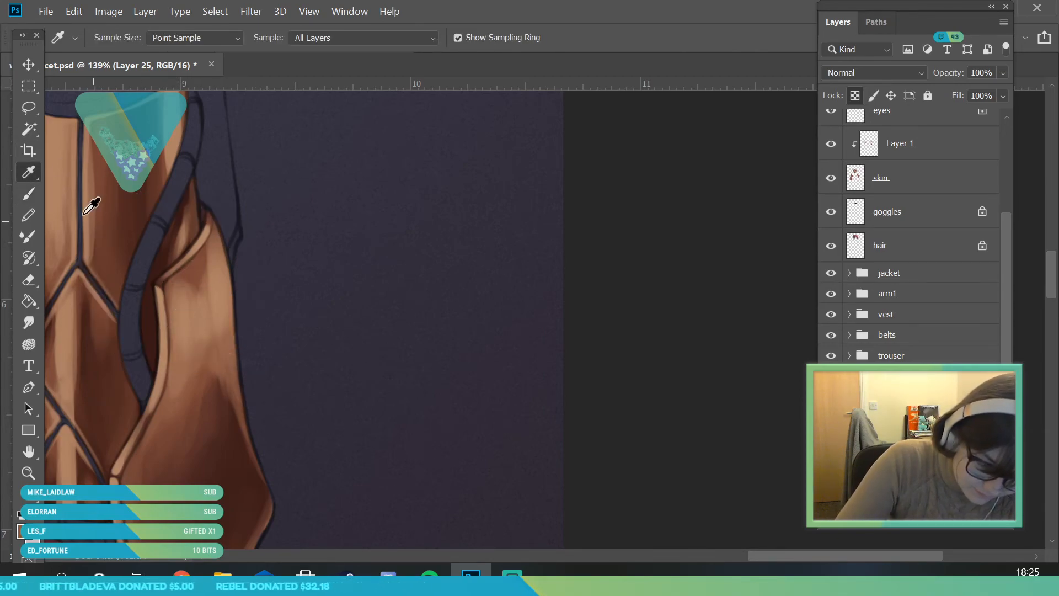
key("b")
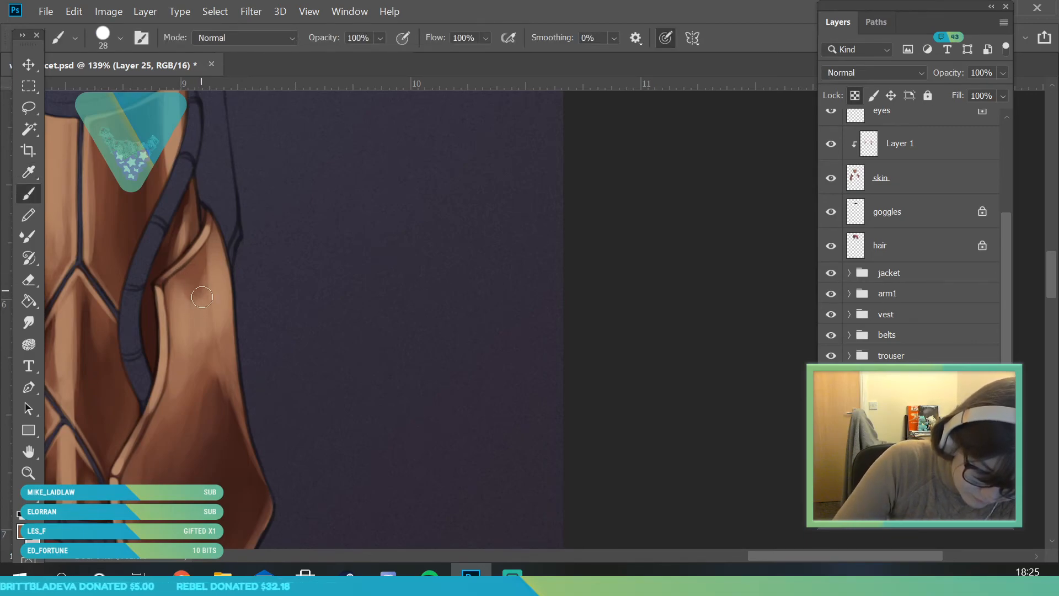
mouse_move(207, 286)
left_mouse_down()
mouse_move(208, 321)
mouse_move(215, 278)
mouse_move(237, 368)
mouse_move(263, 403)
mouse_move(214, 327)
mouse_move(269, 451)
mouse_move(229, 352)
mouse_move(278, 513)
mouse_move(239, 449)
left_mouse_up()
Step: Sample browns from the narrow side plate and blend its upper shading with the 28 px brush
key("z")
left_click_drag(91, 255, 83, 202)
key("i")
left_click(86, 202)
key("b")
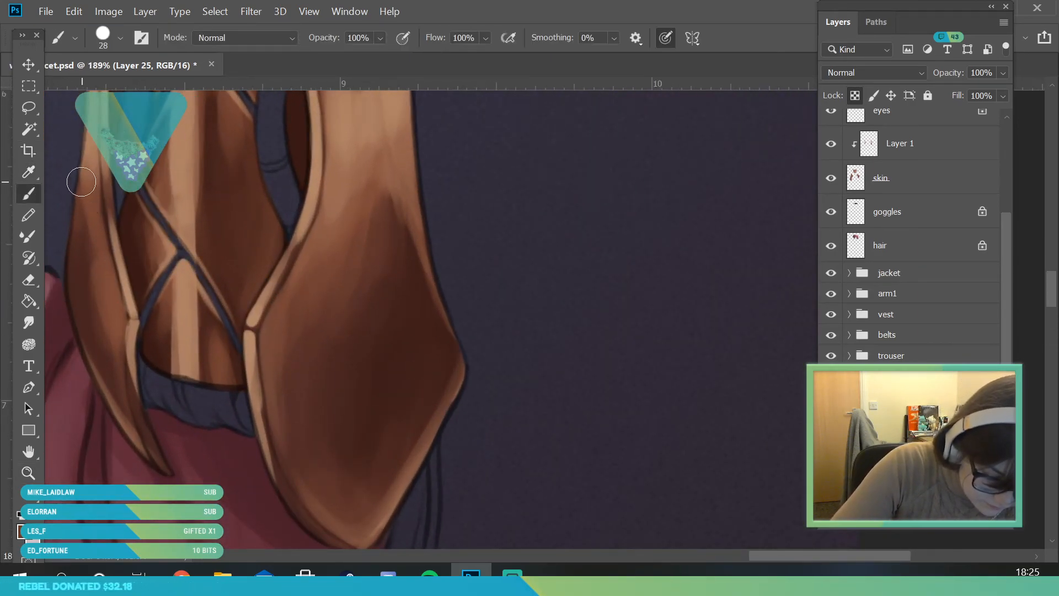
left_click_drag(92, 255, 99, 275)
key("i")
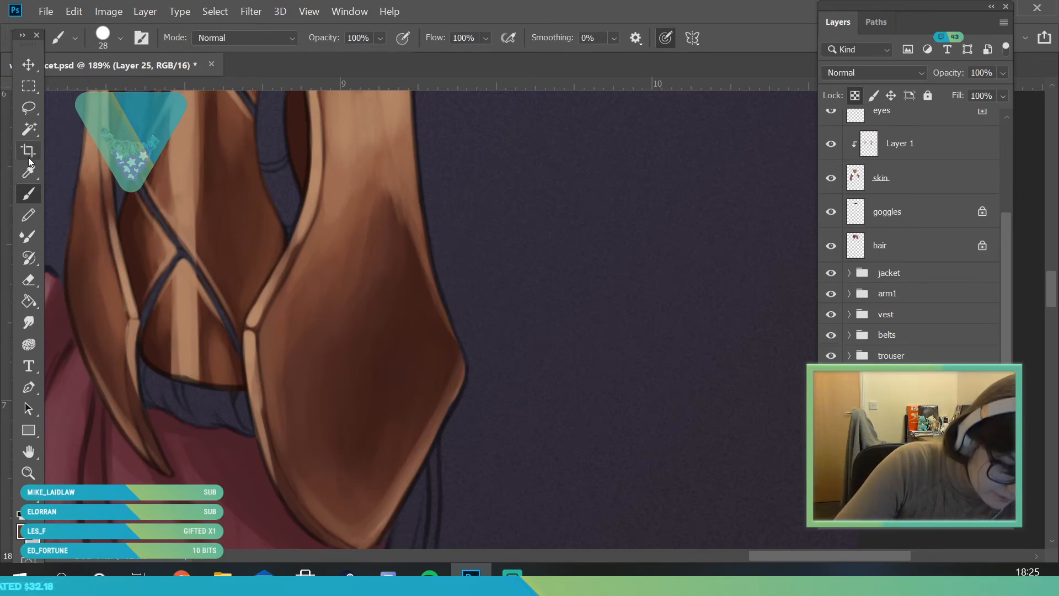
left_click(115, 214)
key("b")
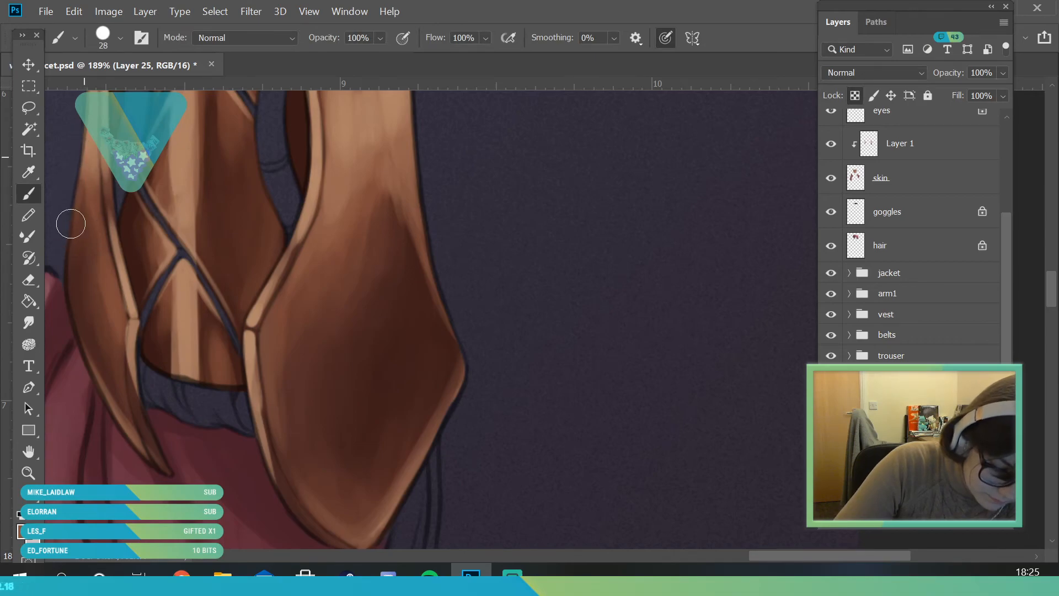
Step: Refine the light rim along the wide plate's lower inner edge with a 15 px brush
left_click(28, 472)
left_click_drag(160, 348, 243, 474)
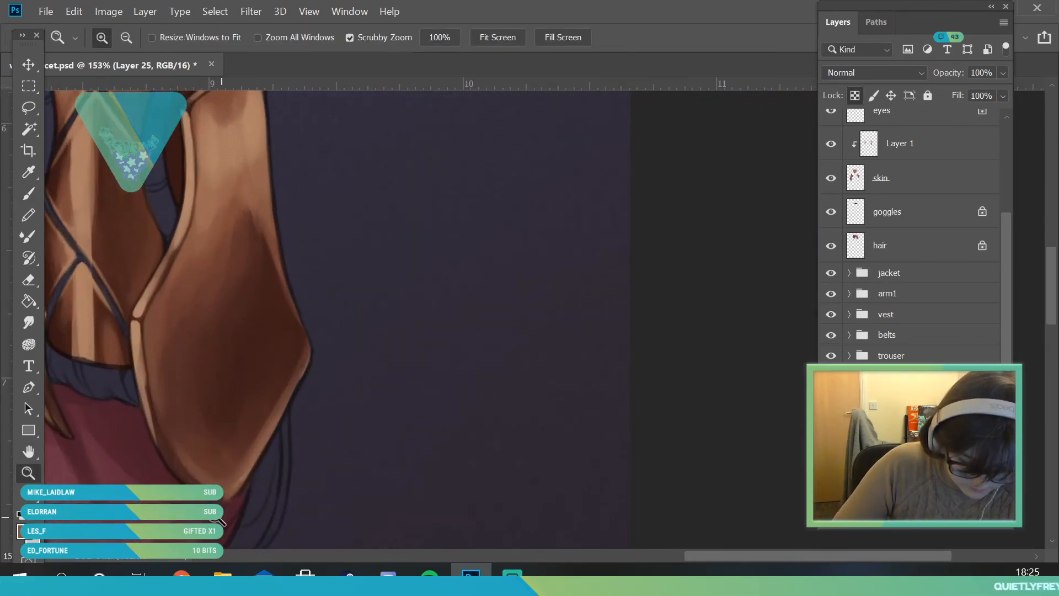
left_click(30, 173)
key("b")
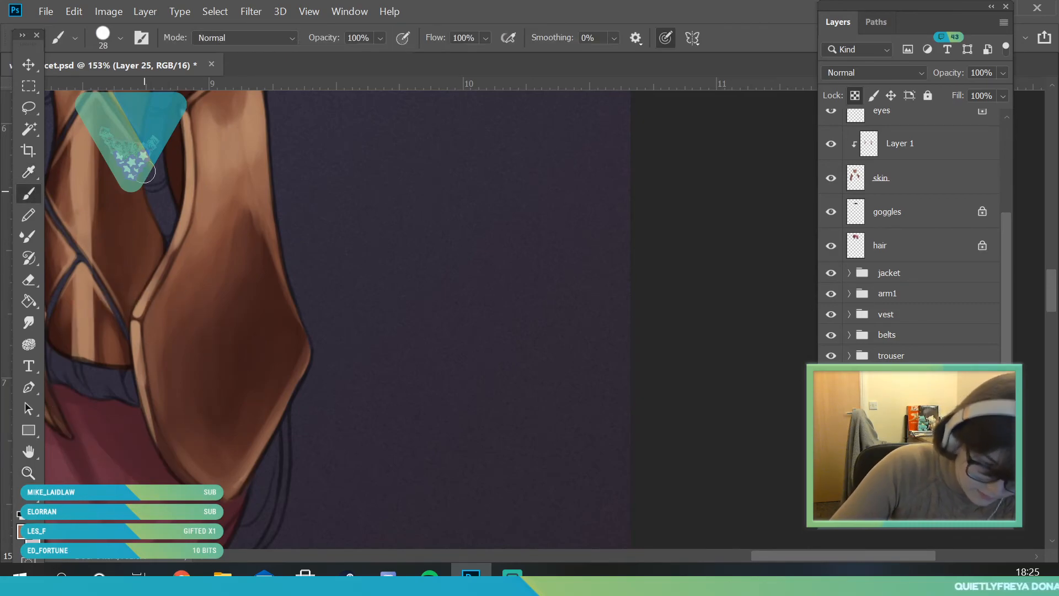
left_click(119, 40)
left_click(101, 87)
key("Return")
left_click_drag(143, 381, 169, 458)
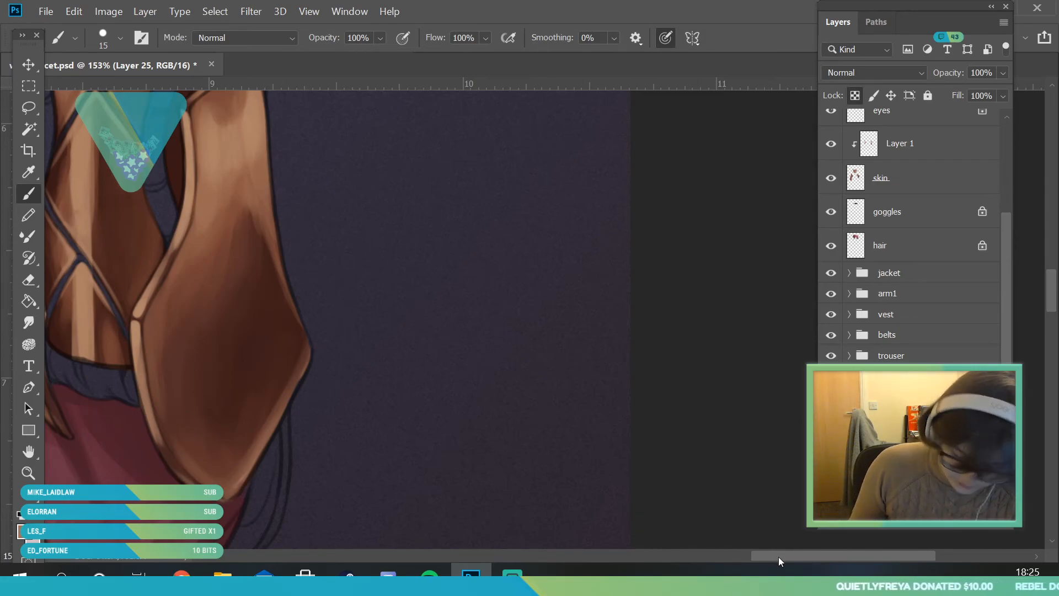
Step: Refine the narrow side plate's inner rim and adjoining shading with sampled browns and the 15 px brush
left_click_drag(779, 558, 745, 563)
left_click_drag(222, 433, 193, 348)
left_click(187, 298, "alt")
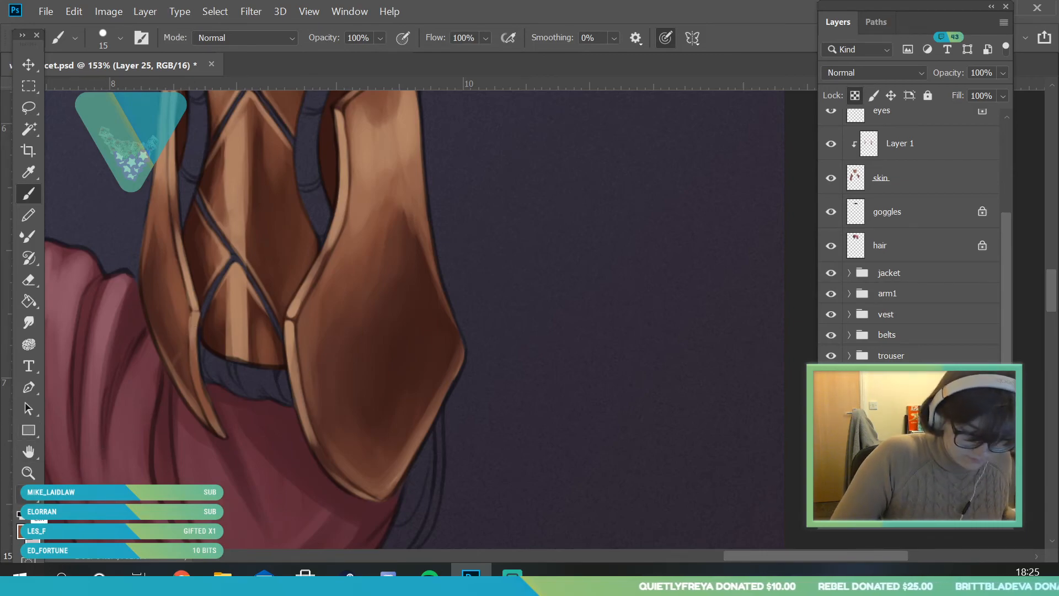
left_click(28, 473)
left_click_drag(210, 299, 279, 435)
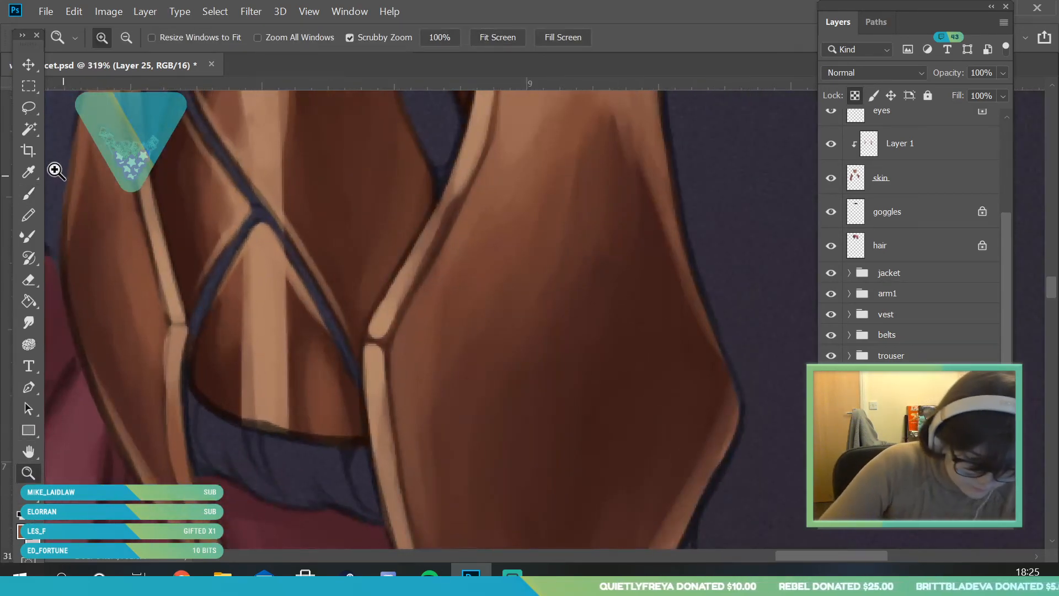
key("b")
left_click(165, 367, "alt")
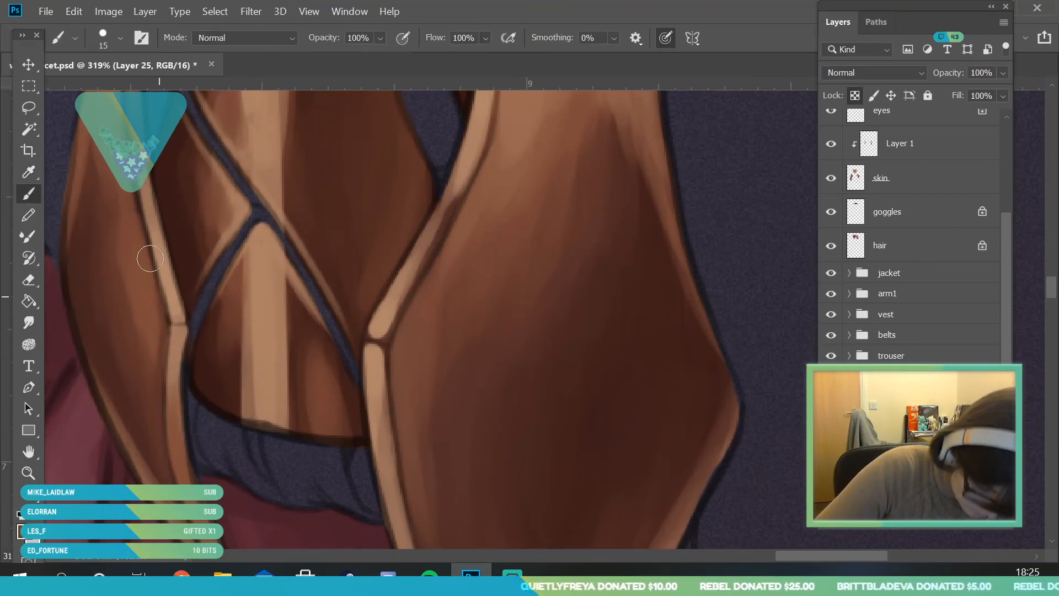
Step: Check the guard against the whole figure, and make the shines layer active
key("z")
left_click_drag(130, 383, 155, 430)
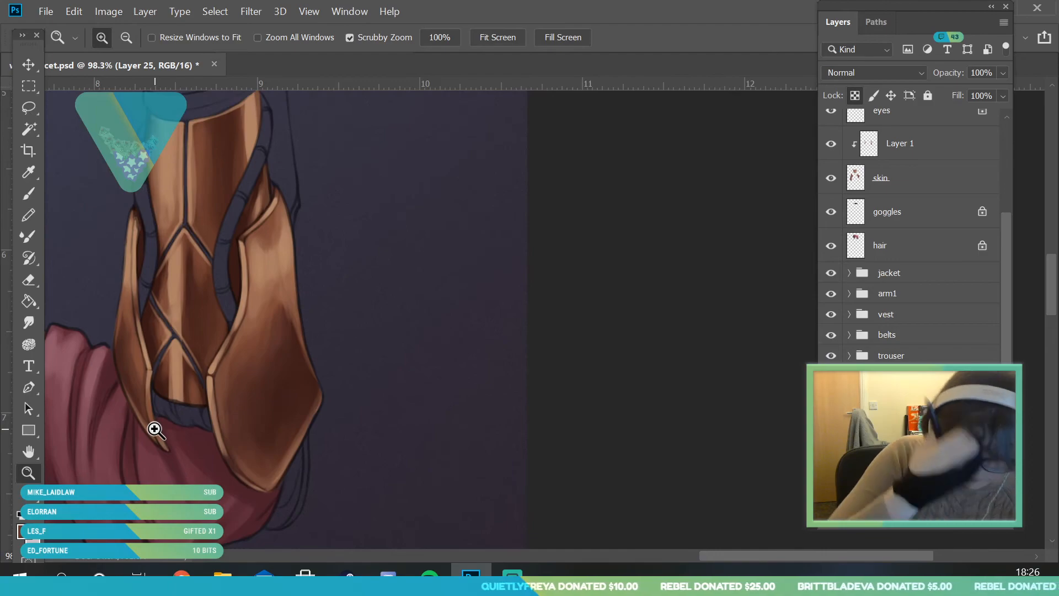
left_click_drag(319, 183, 248, 193)
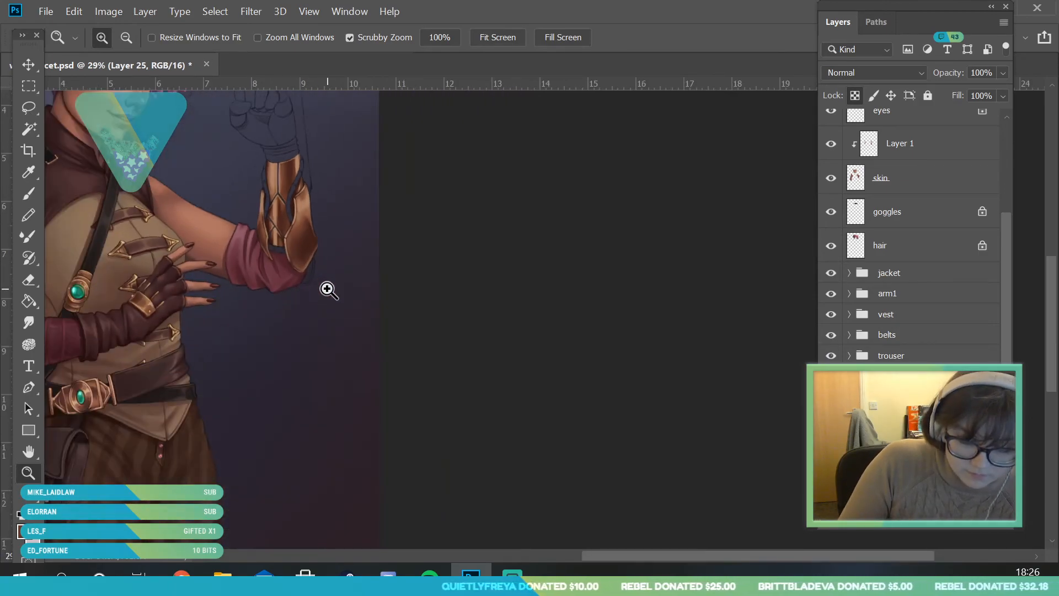
left_click_drag(326, 284, 276, 243)
left_click_drag(300, 166, 330, 224)
left_click_drag(332, 264, 307, 276)
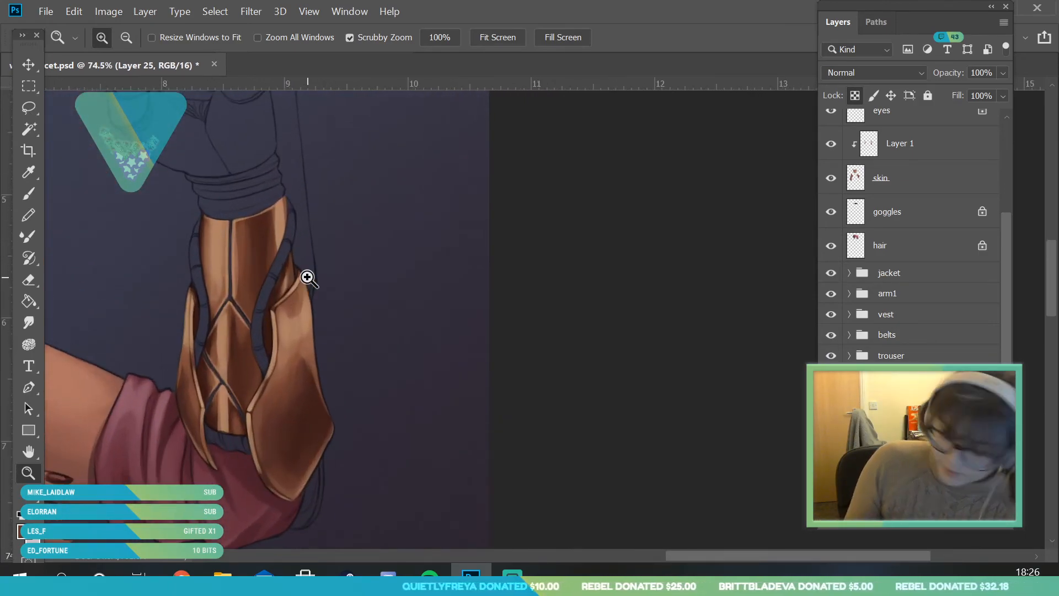
scroll(1011, 291, "up", 5)
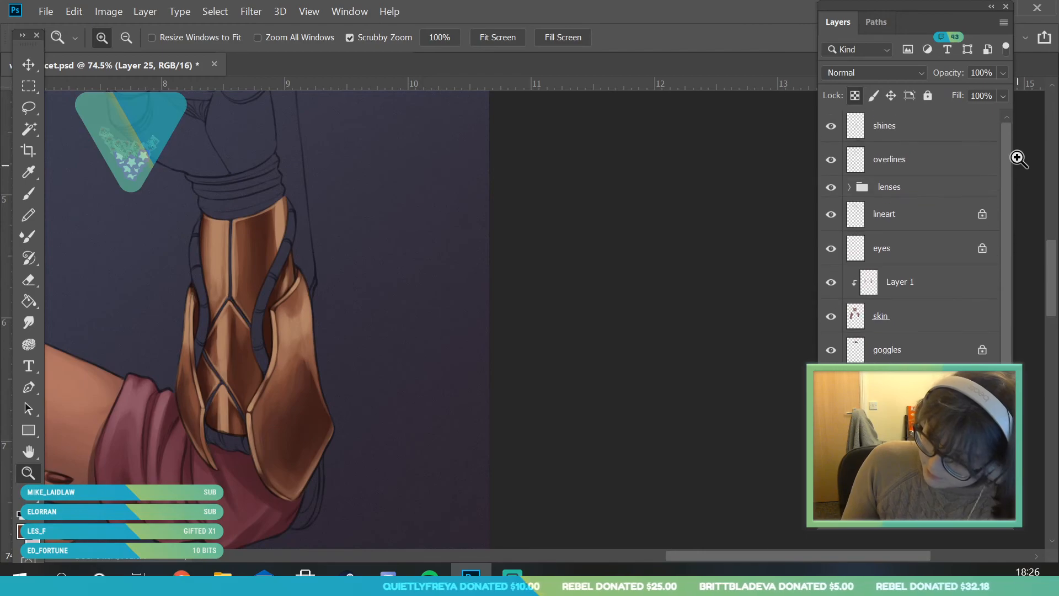
left_click(916, 160)
left_click(906, 130)
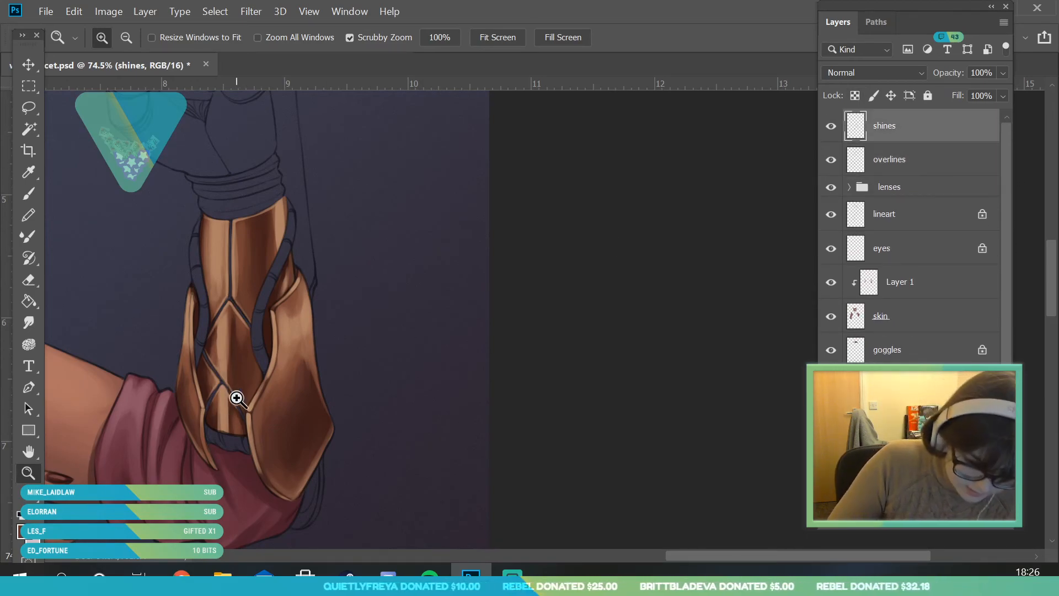
Step: Sample a colour beside the guard and adjust it to a pale highlight tone for the rims
left_click(237, 394)
key("i")
left_click(359, 265)
left_click(26, 535)
left_click_drag(783, 303, 782, 257)
left_click_drag(629, 144, 625, 134)
left_click(927, 94)
Step: Paint bright highlights along the inner rims of the wide plate and the narrow side plate with a 9 px brush
left_click(29, 193)
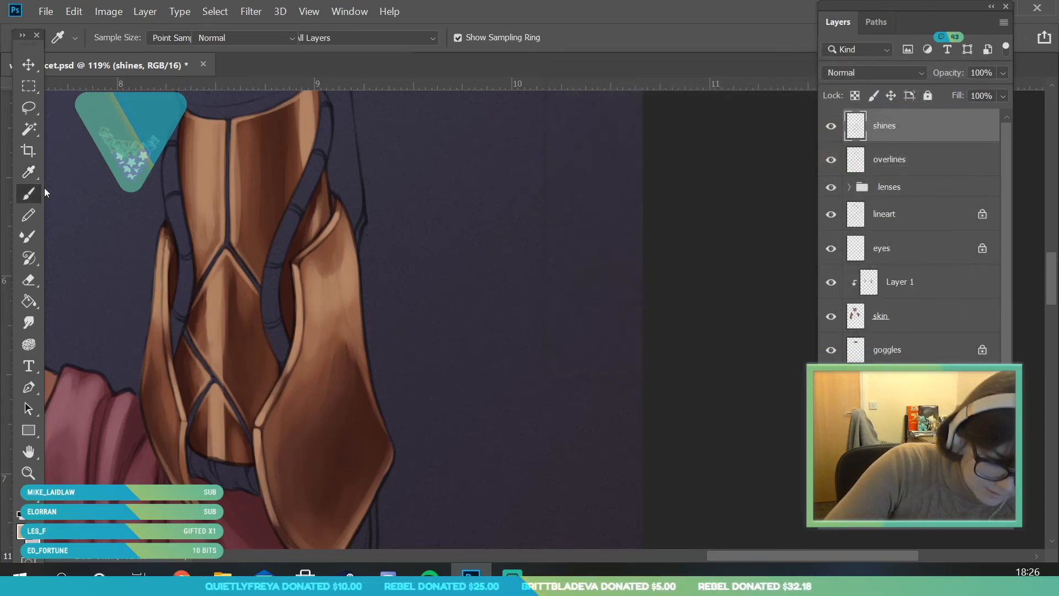
left_click(114, 42)
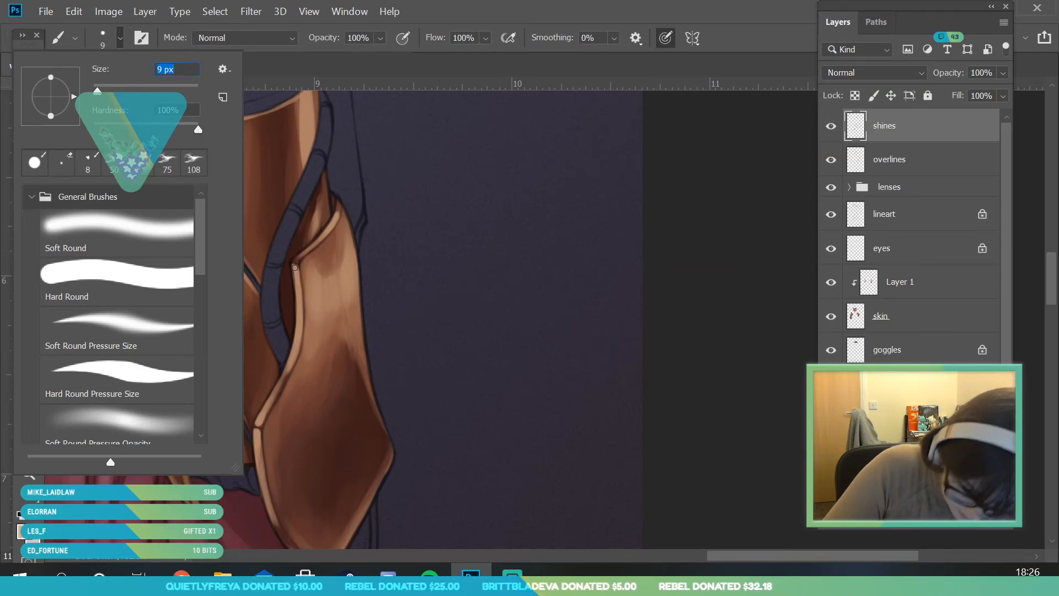
left_click(295, 268)
left_click_drag(296, 262, 301, 353)
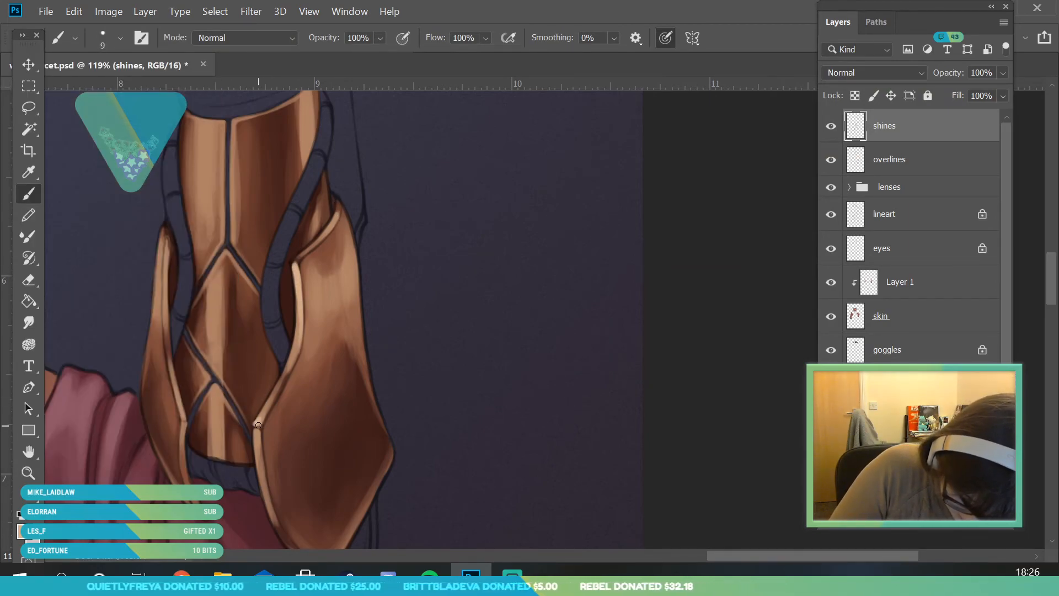
mouse_move(297, 358)
left_mouse_down()
mouse_move(263, 417)
mouse_move(299, 318)
left_mouse_up()
left_click_drag(257, 420, 273, 396)
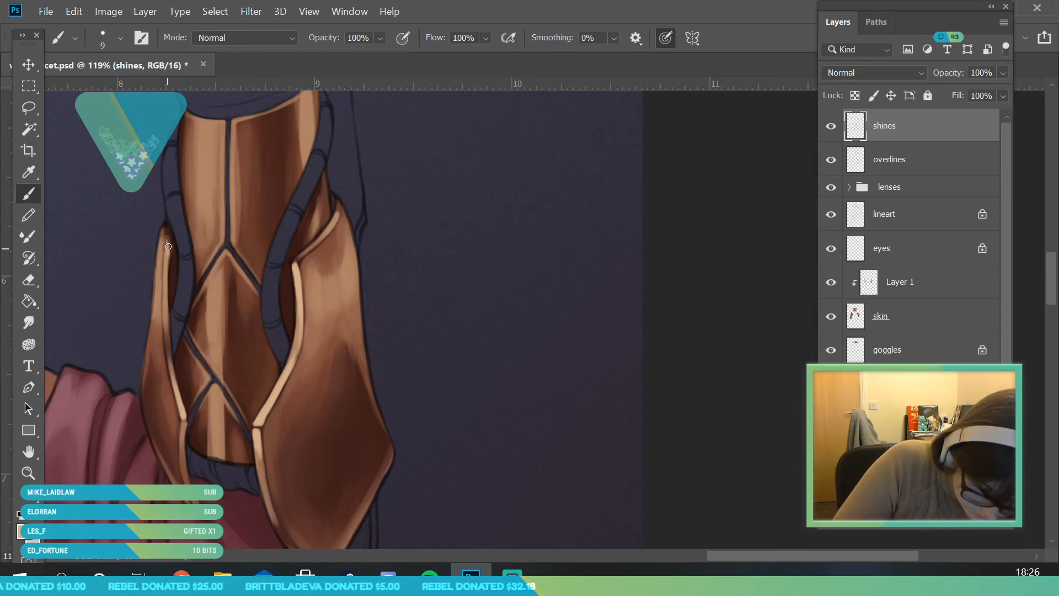
left_click_drag(165, 258, 165, 328)
Step: Highlight the wide plate's lower rim down to its tip and the bottom edge of the central plate
left_click(28, 473)
mouse_move(248, 524)
left_mouse_down()
mouse_move(225, 508)
mouse_move(303, 414)
left_mouse_up()
key("b")
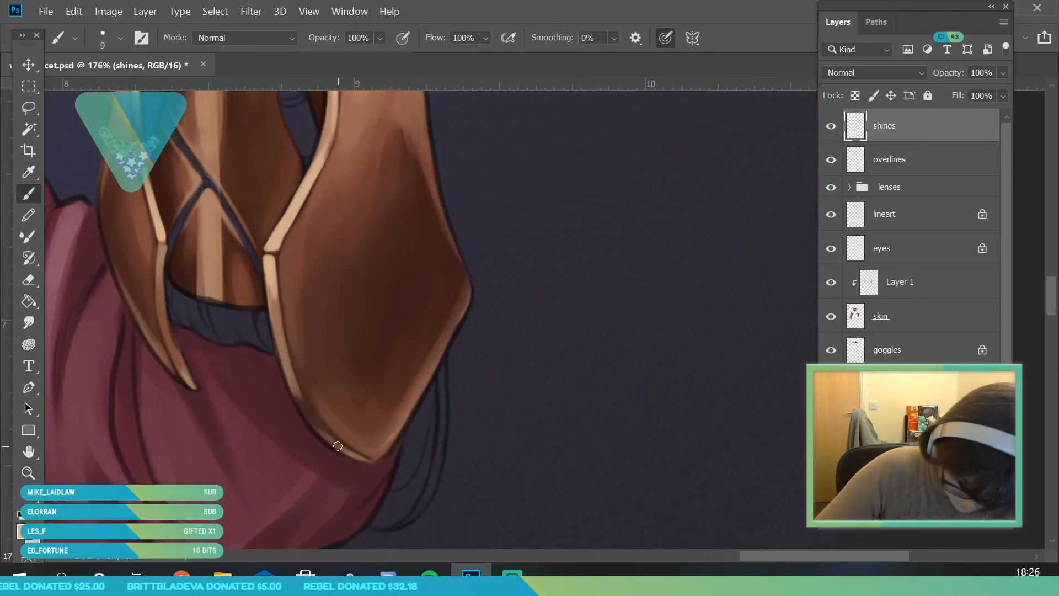
left_click_drag(312, 424, 377, 463)
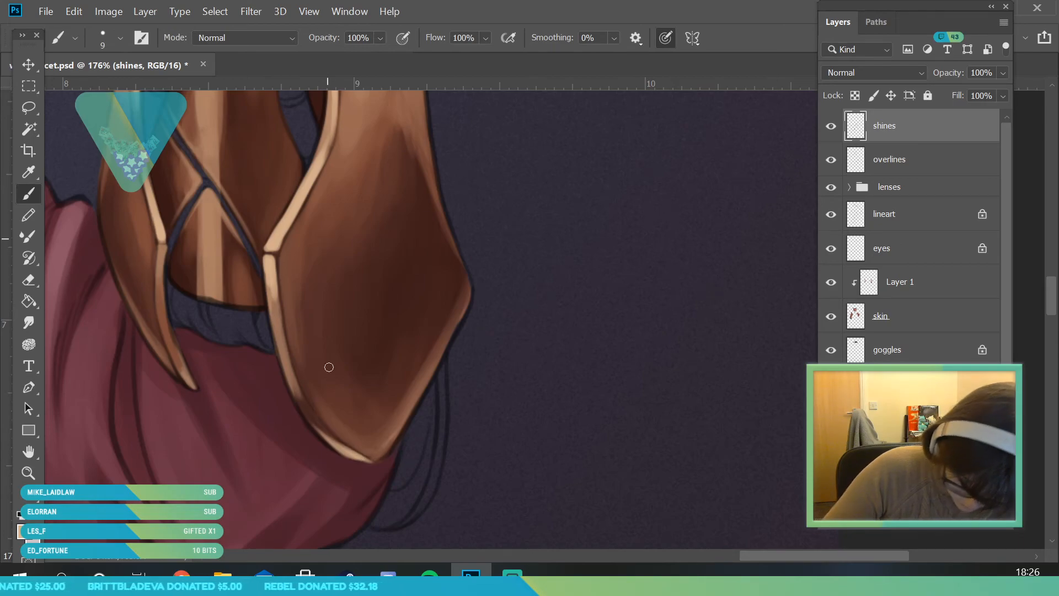
mouse_move(289, 351)
left_mouse_down()
mouse_move(321, 426)
mouse_move(315, 407)
left_mouse_up()
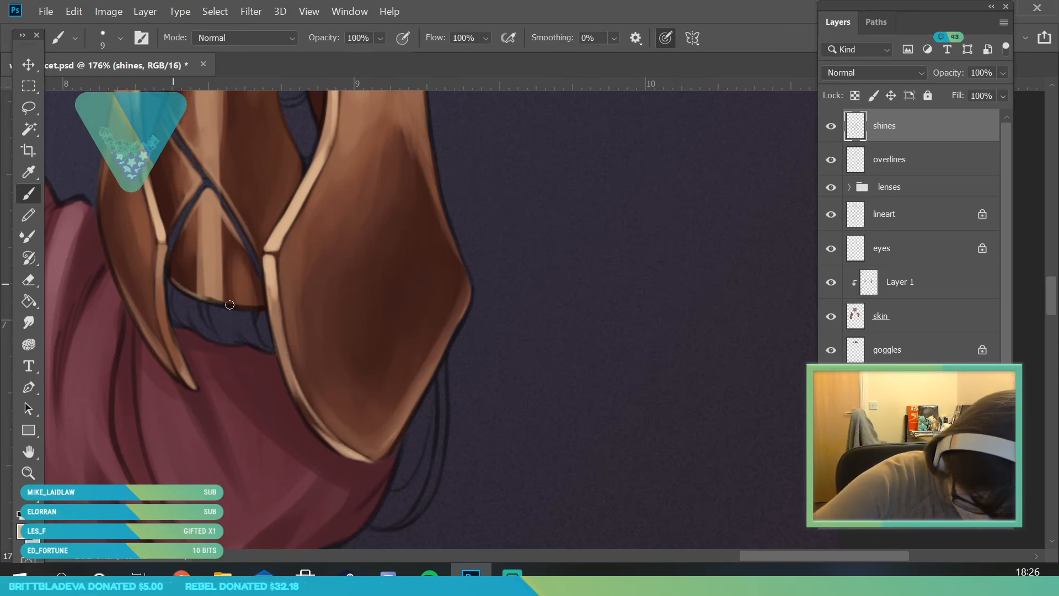
left_click_drag(207, 292, 206, 296)
Step: Reduce the brush to 6 px and add a fine highlight to the narrow side plate's upper outer edge
key("z")
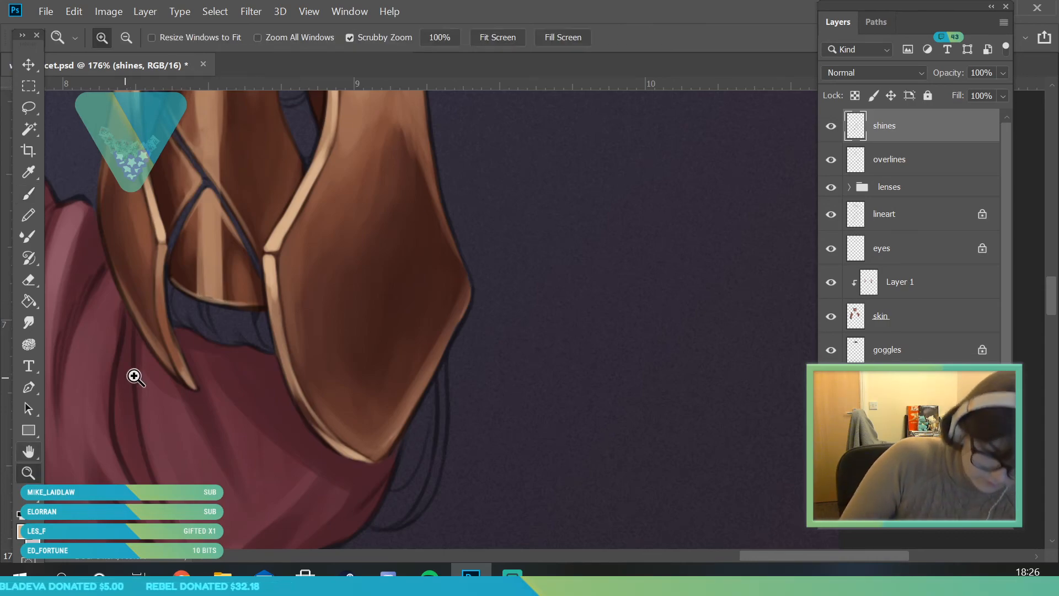
left_click_drag(125, 379, 72, 378)
left_click_drag(90, 234, 138, 234)
key("b")
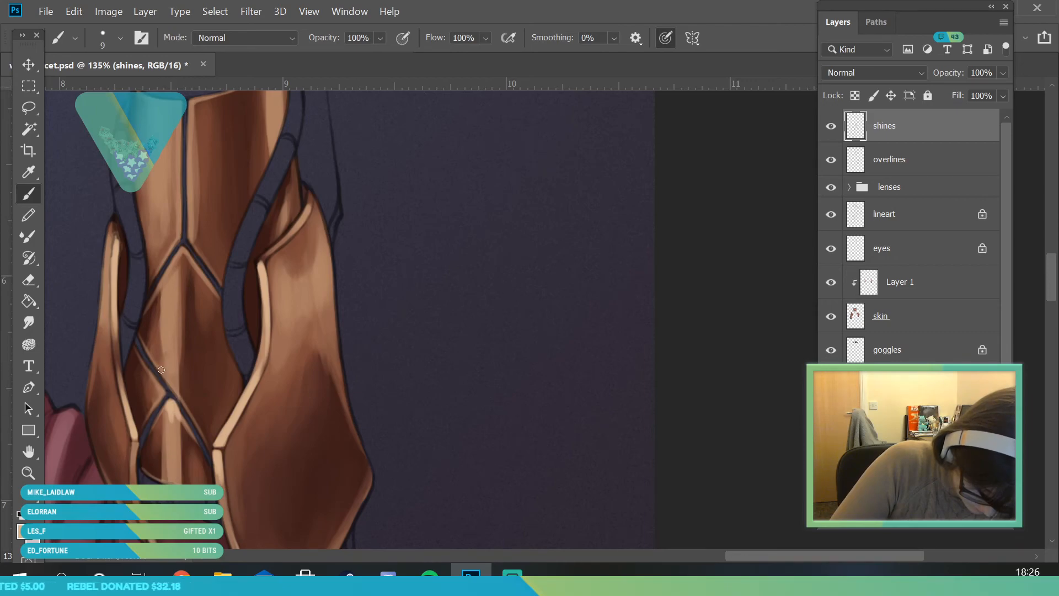
left_click(103, 38)
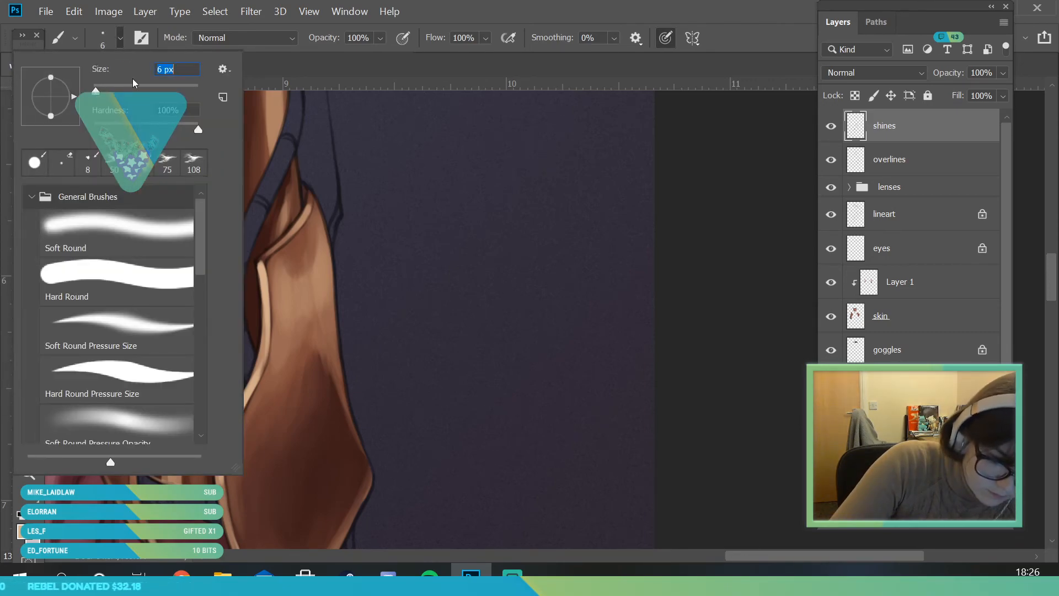
left_click(378, 229)
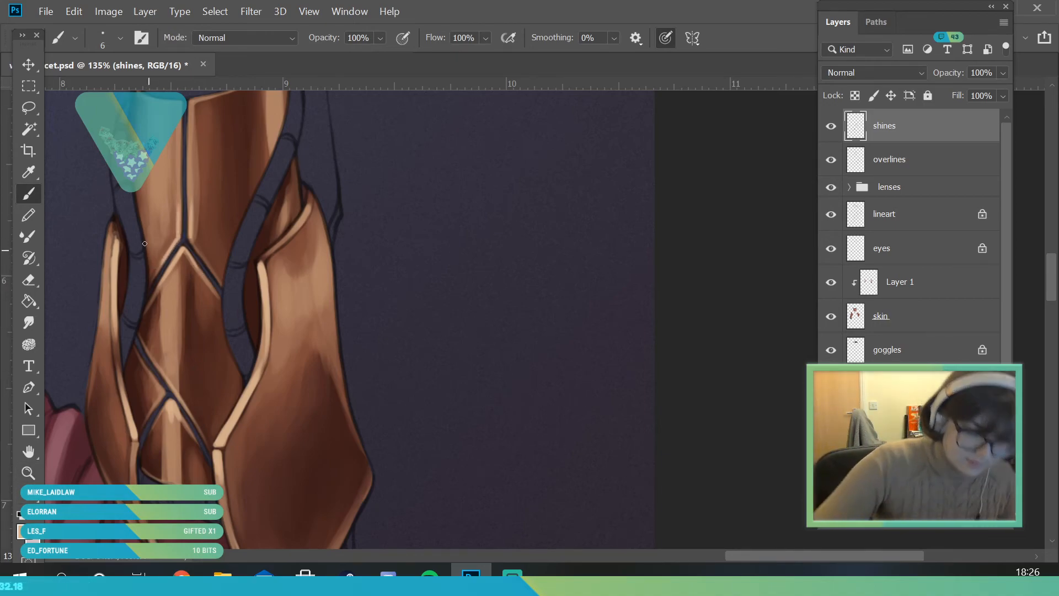
left_click_drag(97, 338, 112, 227)
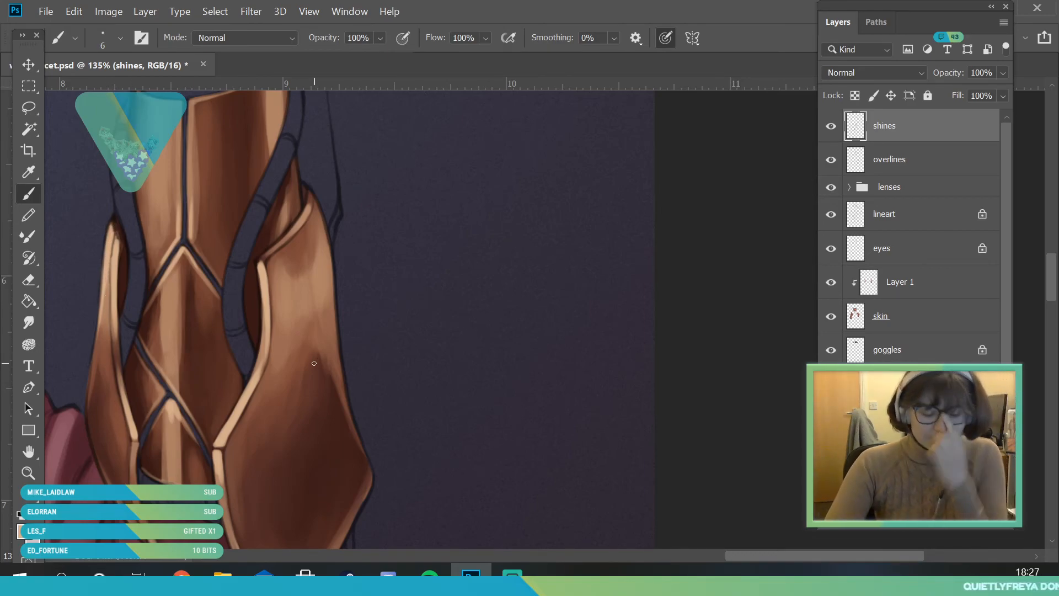
Step: Sample a light tone and highlight the upper plates' top edges beside the central seam with the 6 px brush
left_click(27, 473)
left_click_drag(187, 402, 138, 402)
left_click_drag(194, 251, 265, 251)
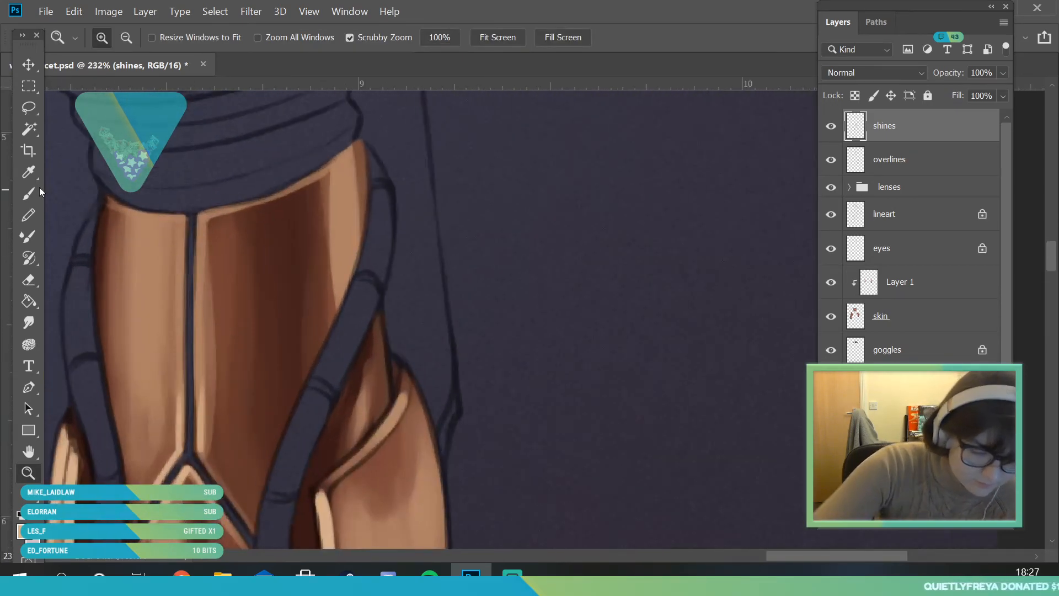
left_click(29, 172)
left_click(185, 217)
key("b")
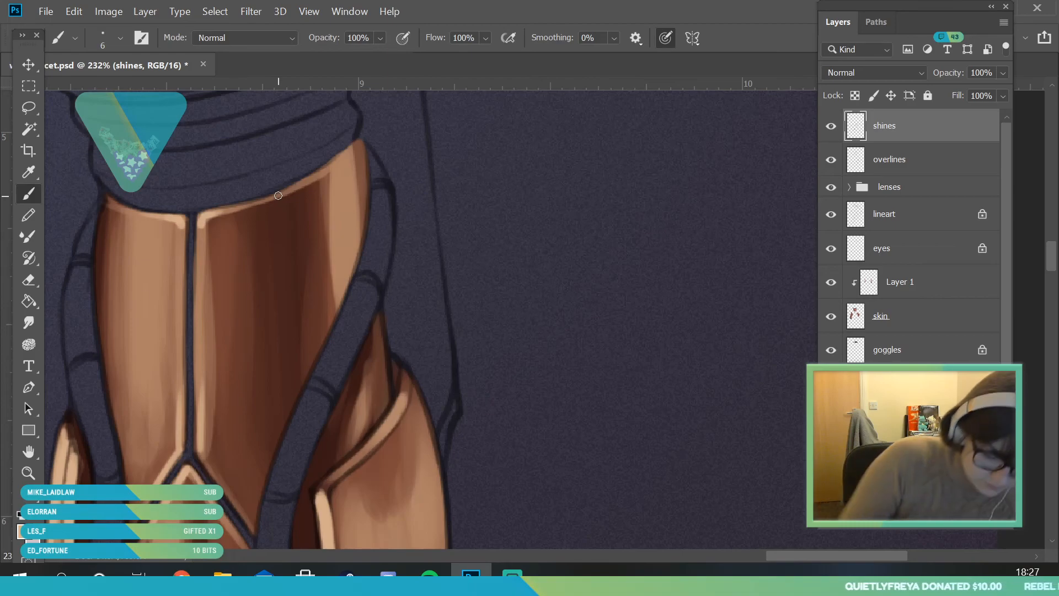
Step: Check the highlighted guard against the whole figure and save the document
left_click(27, 474)
left_click_drag(206, 293, 102, 470)
left_click_drag(193, 353, 177, 452)
left_click_drag(99, 367, 141, 427)
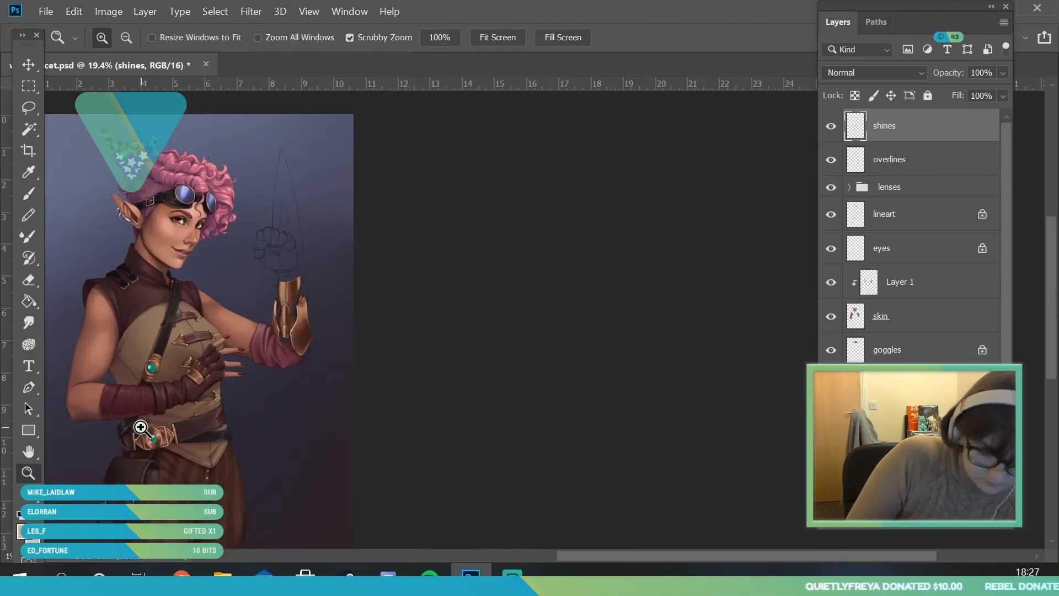
left_click(46, 11)
left_click(62, 174)
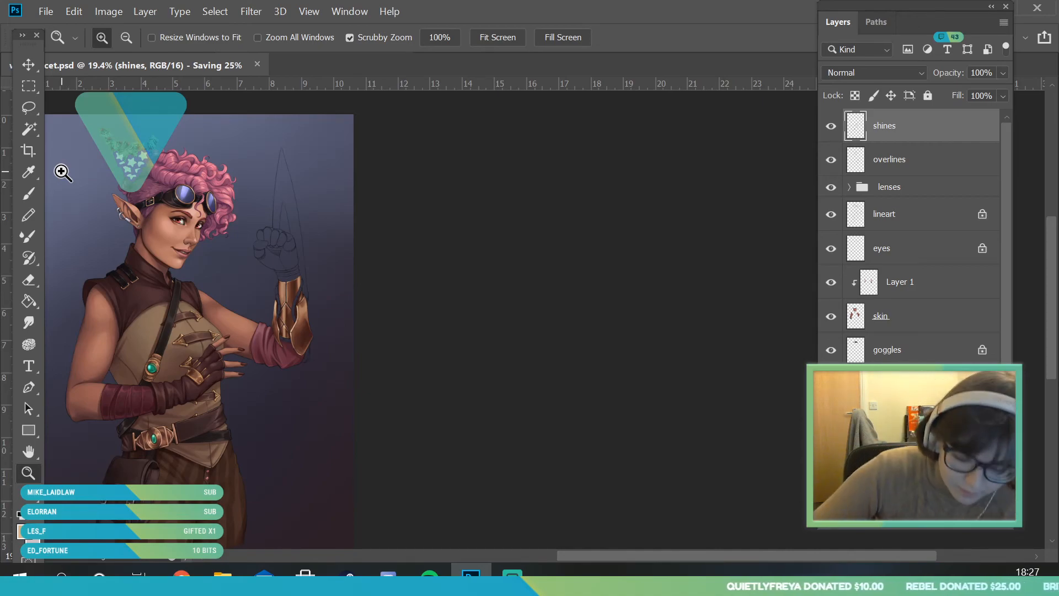
Step: Add a new layer below and block in the rear plate behind the elbow with a sampled brown and 44 px brush
left_click_drag(316, 336, 359, 497)
key("alt+[")
key("alt+[")
key("ctrl+shift+alt+n")
left_click(29, 172)
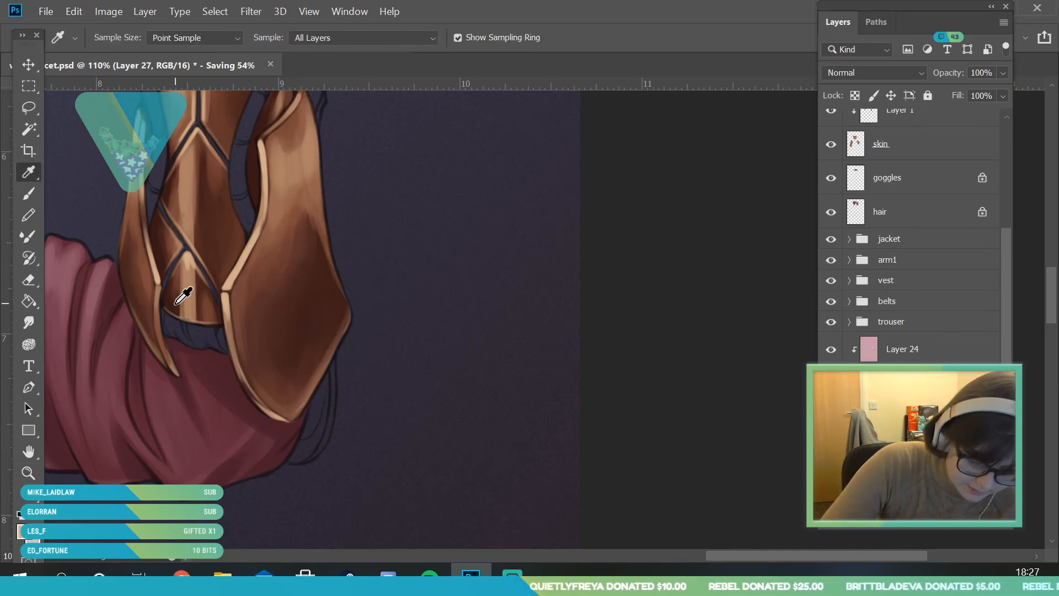
key("b")
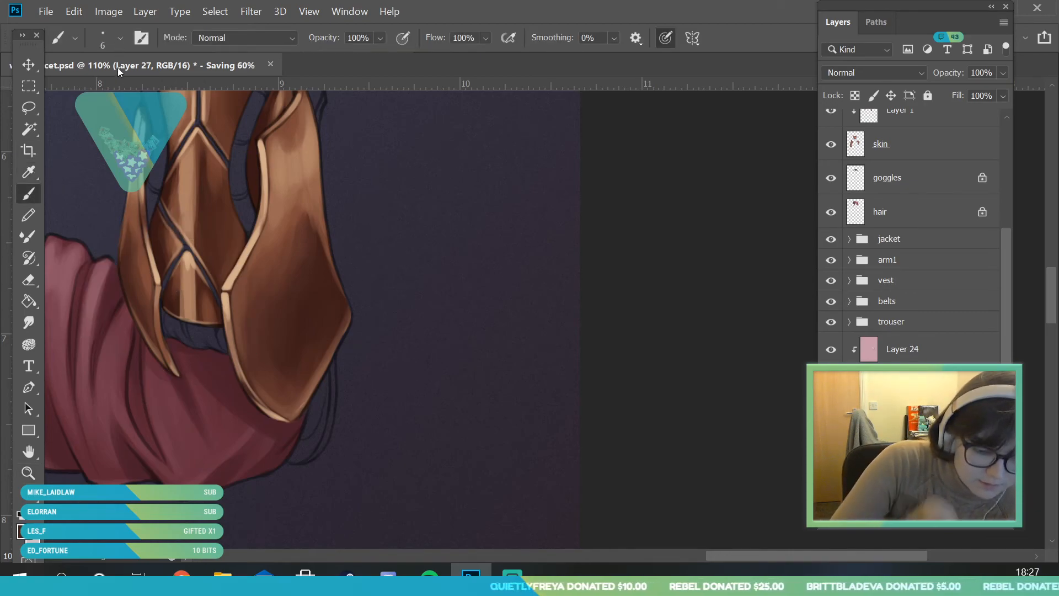
left_click(120, 37)
left_click(116, 89)
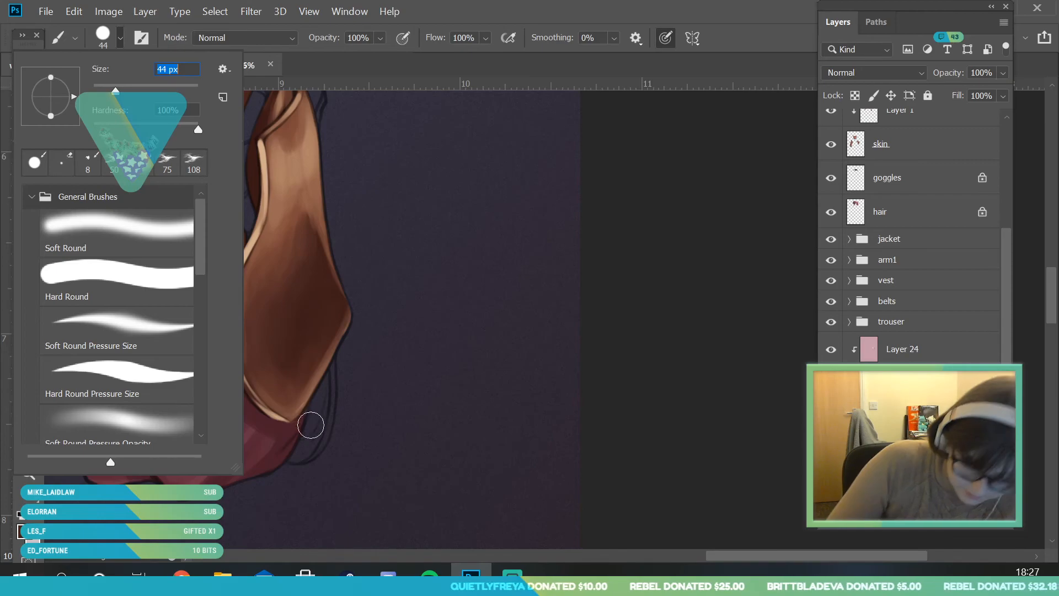
left_click(291, 447)
mouse_move(291, 447)
left_mouse_down()
mouse_move(303, 447)
mouse_move(321, 417)
mouse_move(310, 423)
mouse_move(322, 342)
mouse_move(312, 442)
left_mouse_up()
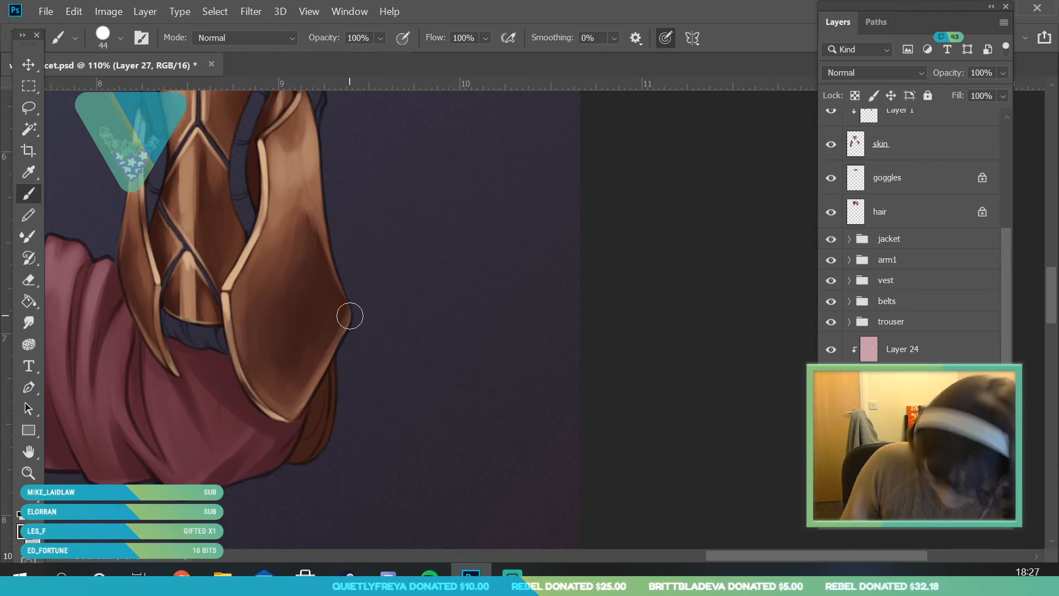
Step: Lock the layer's transparent pixels and shade the rear plate with a sampled brown and a 25 px brush
key("i")
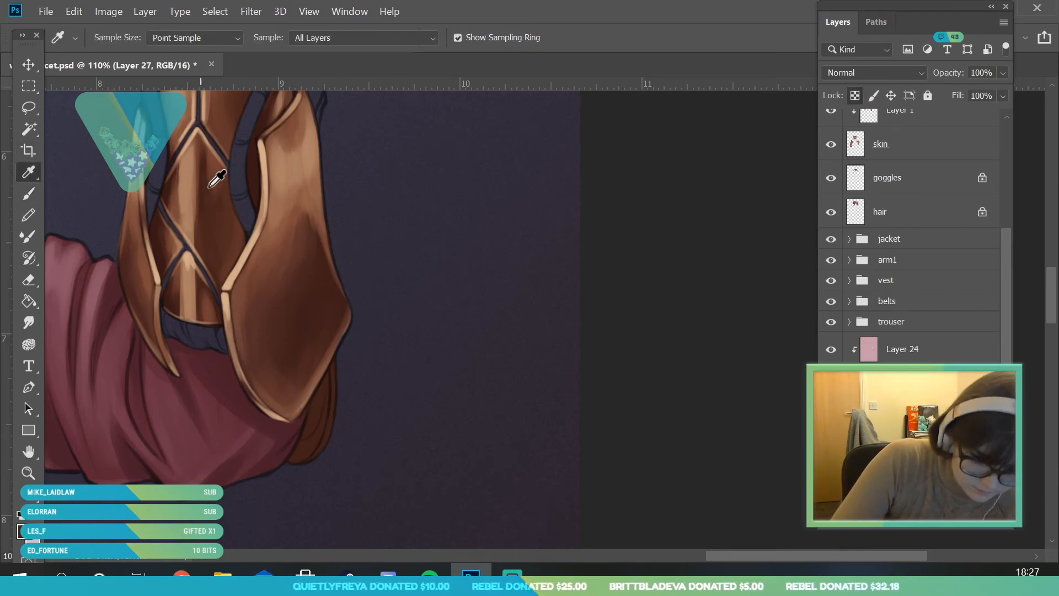
left_click(210, 307)
left_click(28, 193)
left_click(113, 38)
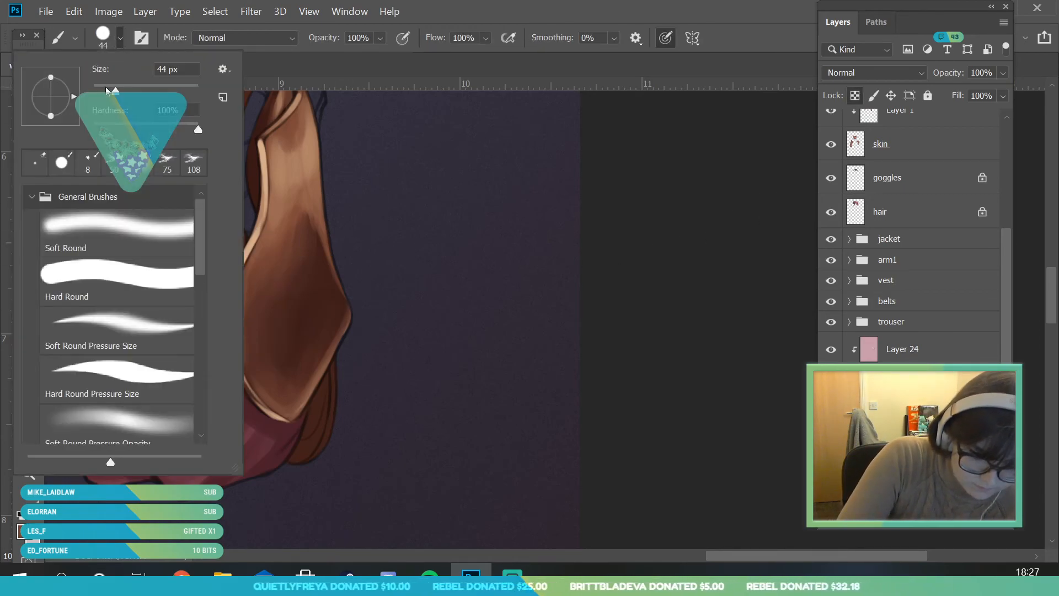
left_click(310, 409)
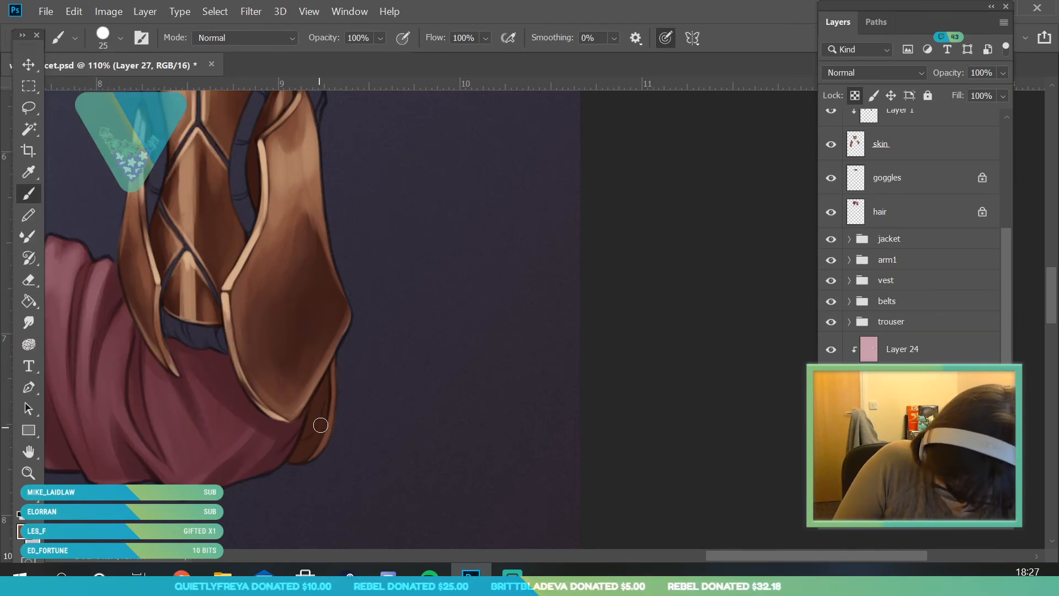
left_click_drag(299, 446, 325, 422)
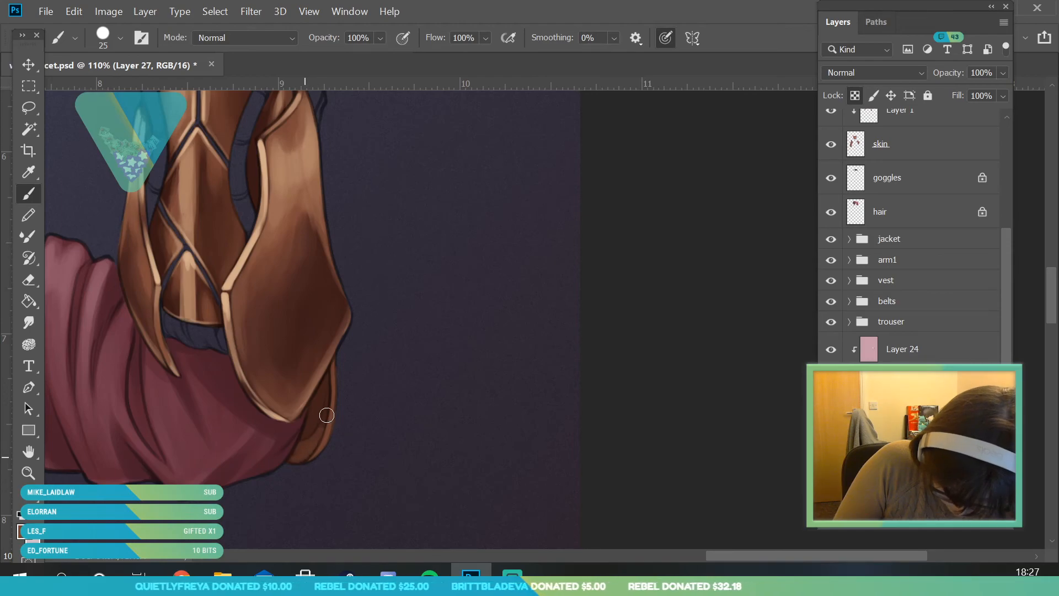
Step: On the shines layer, highlight the rear plate's outer edge with a sampled light brown and a 12 px brush
left_click(309, 160, "alt")
right_click(85, 106)
left_click_drag(101, 90, 100, 91)
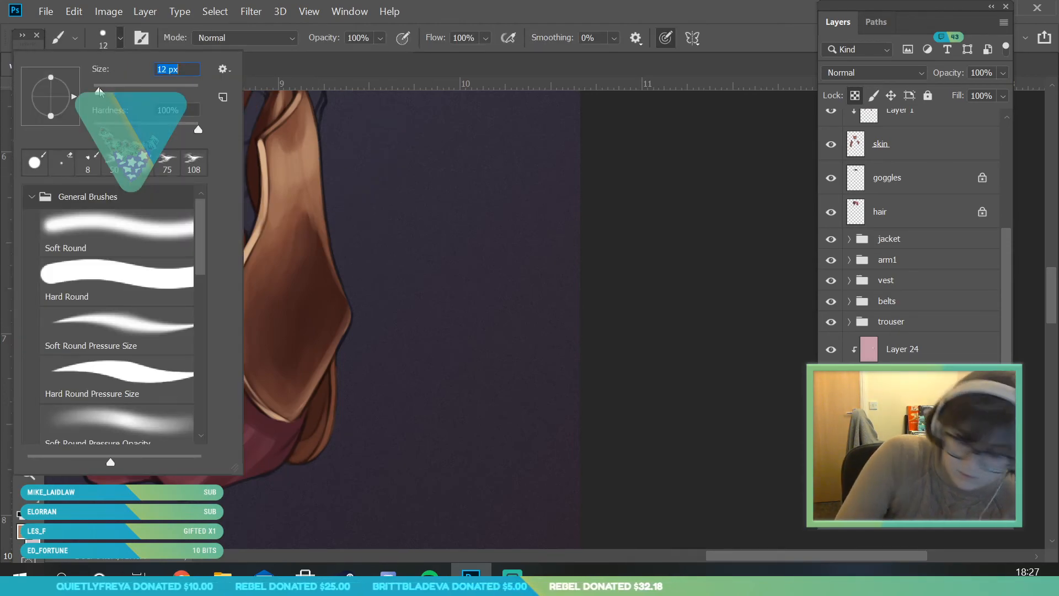
scroll(1002, 277, "up", 5)
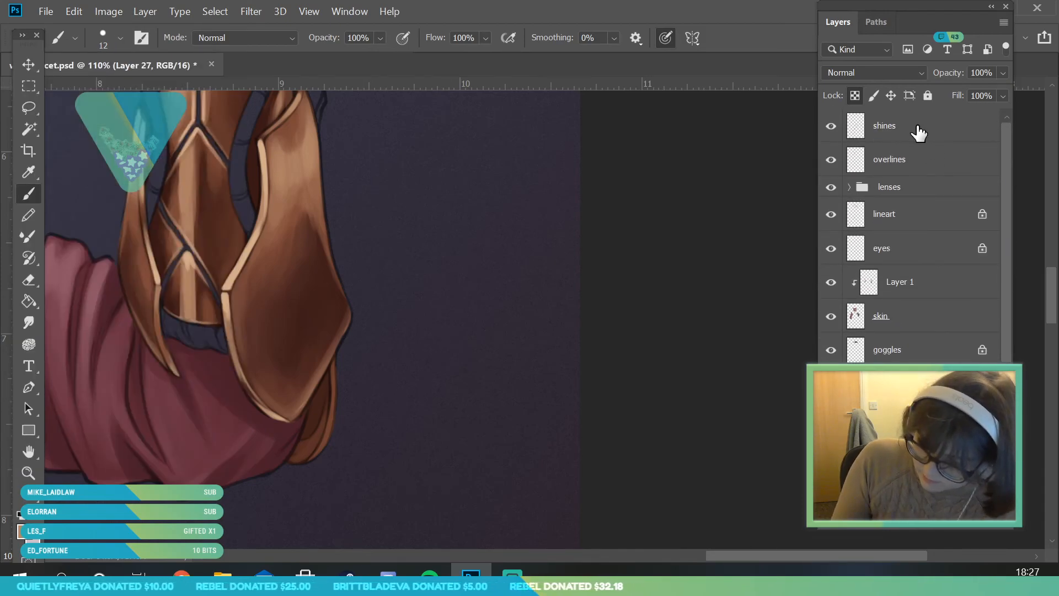
left_click(913, 128)
left_click_drag(320, 450, 334, 384)
left_click(28, 473)
left_click_drag(279, 457, 303, 469)
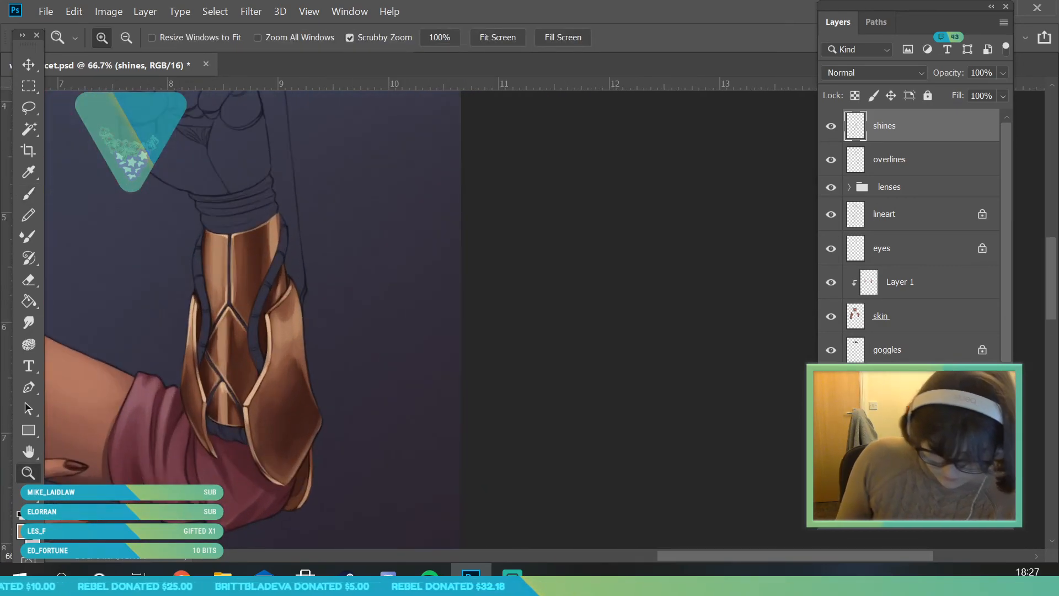
Step: Make Layer 27 active with its transparent pixels unlocked, and set the foreground colour to dark grey #2b2627
scroll(929, 353, "down", 8)
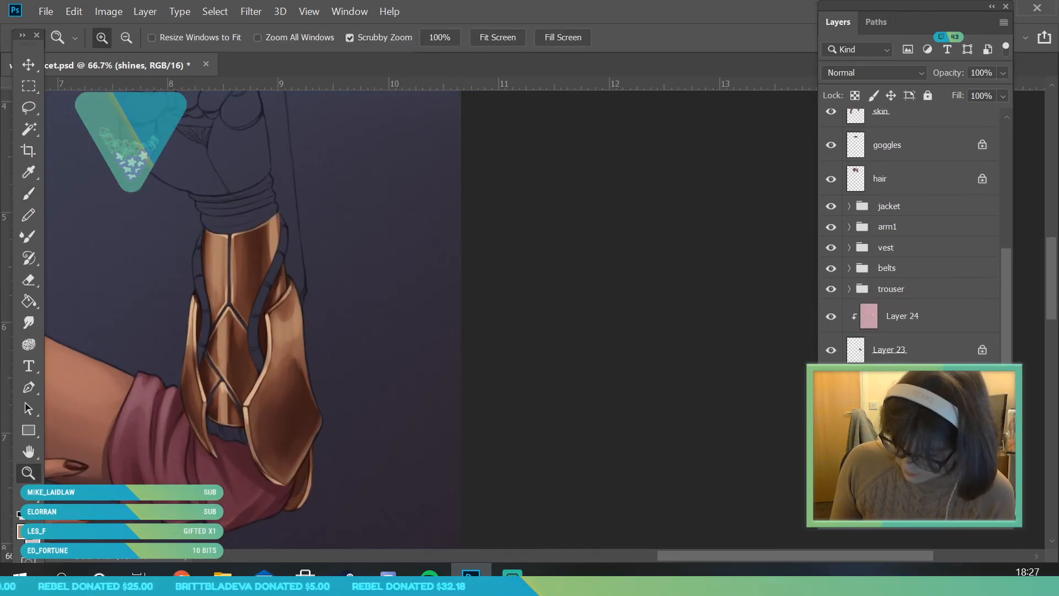
left_click(930, 376)
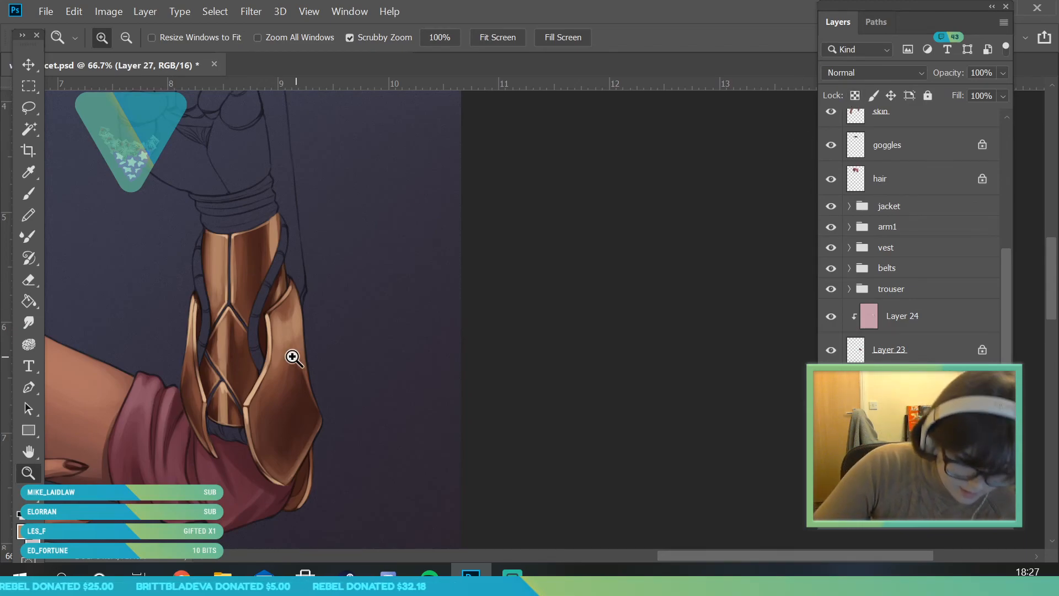
left_click_drag(239, 267, 260, 267)
left_click(22, 531)
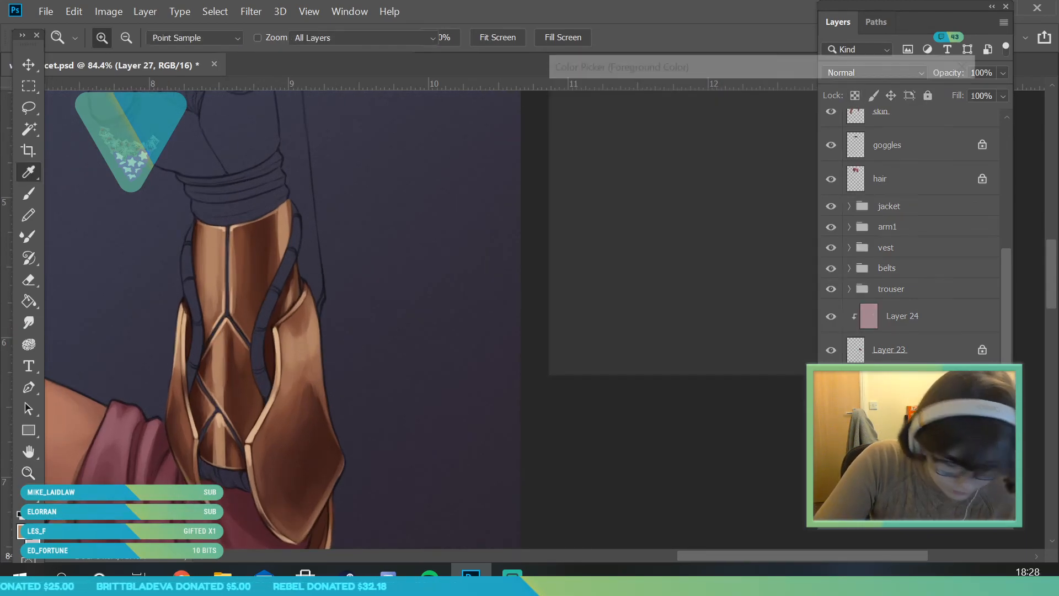
left_click(779, 107)
left_click_drag(607, 246, 569, 277)
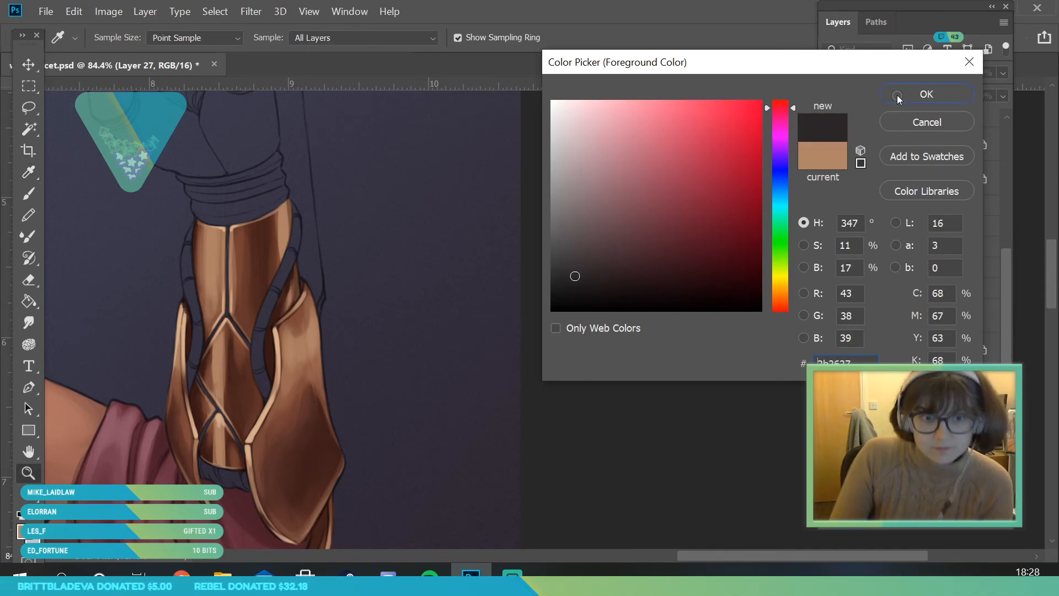
left_click(901, 98)
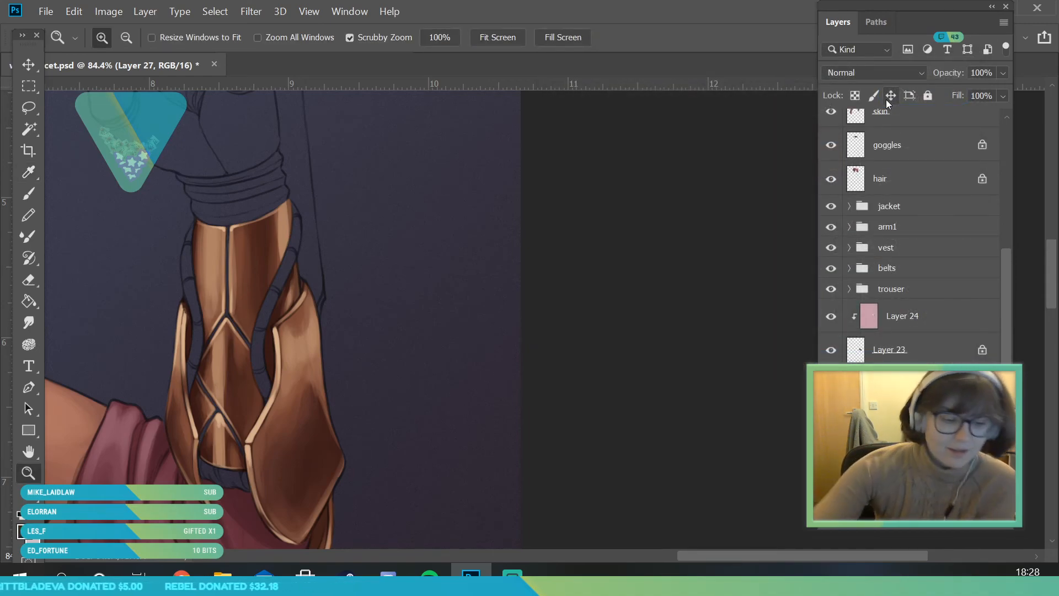
Step: Save the document and block in both cables along the forearm guard in dark grey with 37 px and 20 px brushes
left_click(46, 11)
left_click(78, 177)
left_click(30, 193)
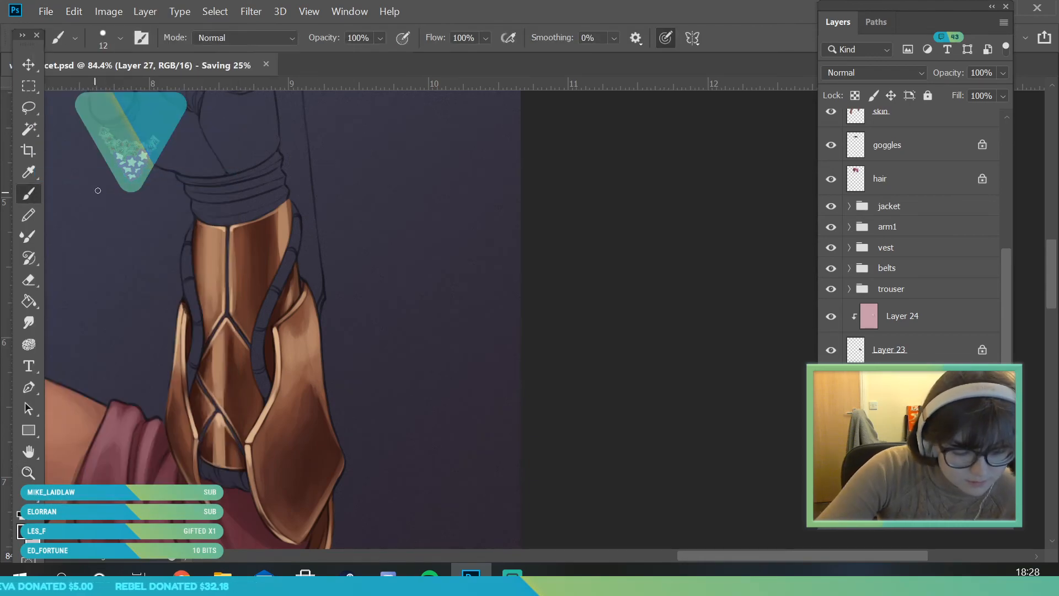
left_click(117, 38)
left_click(288, 403)
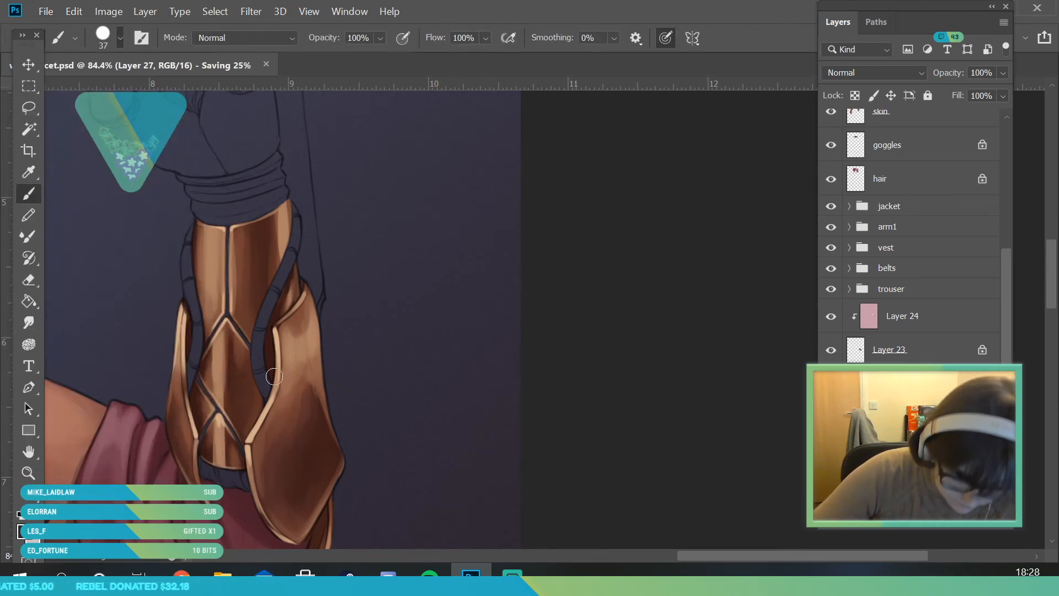
left_click_drag(259, 350, 265, 402)
mouse_move(274, 294)
left_mouse_down()
mouse_move(264, 360)
mouse_move(282, 284)
mouse_move(253, 316)
left_mouse_up()
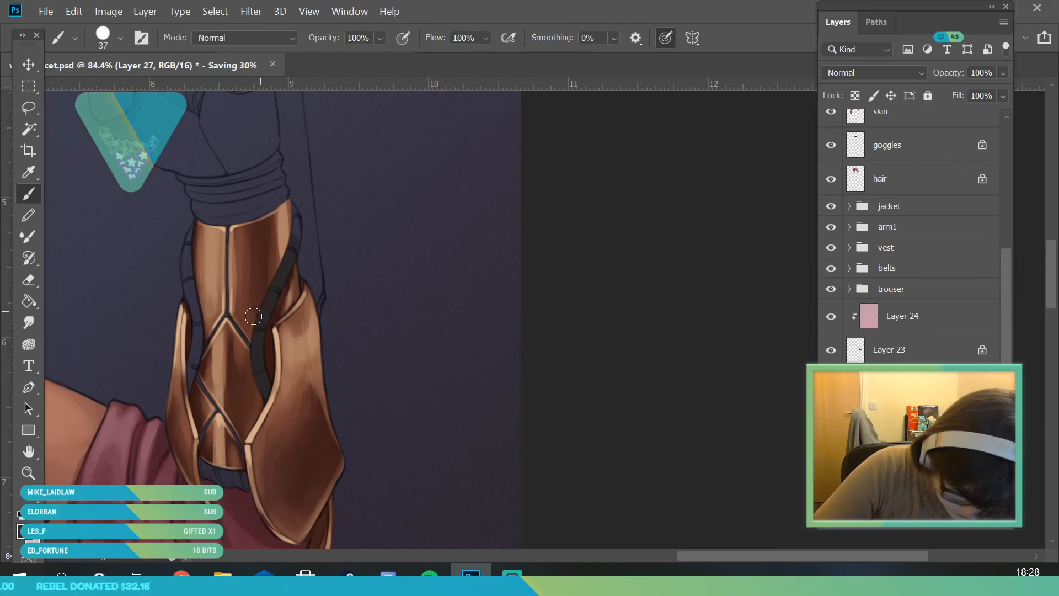
mouse_move(184, 393)
left_mouse_down()
mouse_move(199, 315)
mouse_move(196, 262)
left_mouse_up()
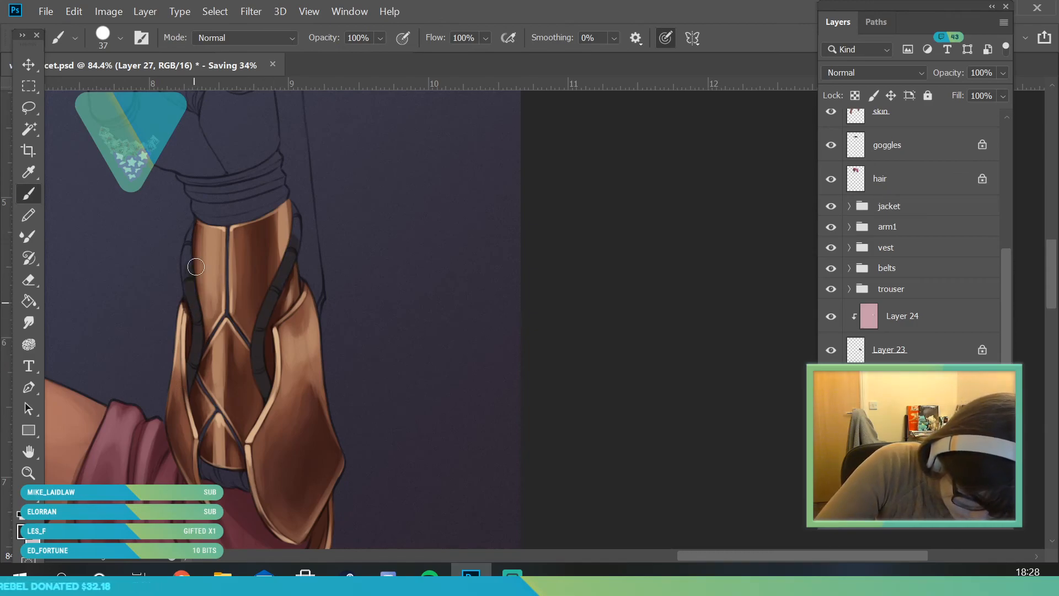
left_click(114, 41)
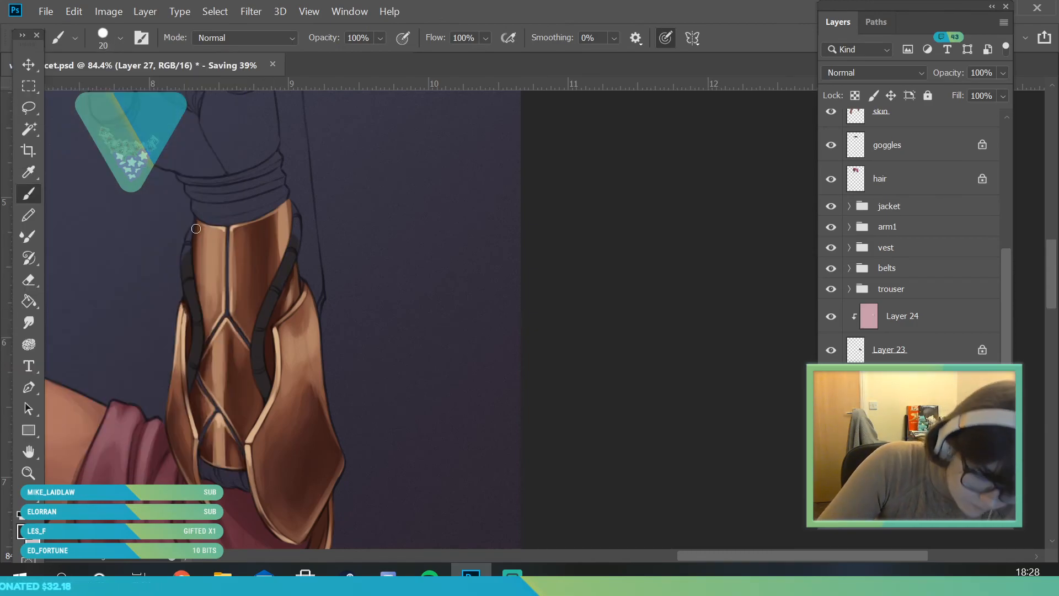
key("Return")
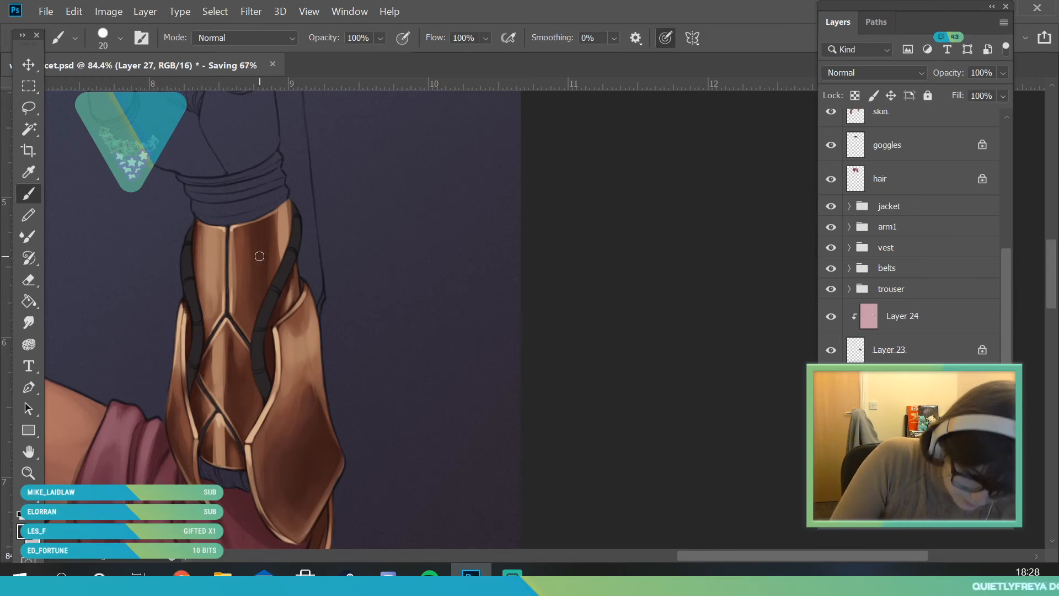
Step: Block in the lower folds of the wrist wrap in the same dark grey with the 20 px brush
left_click(28, 473)
left_click_drag(293, 458, 276, 458)
mouse_move(239, 252)
left_mouse_down()
mouse_move(270, 293)
mouse_move(279, 290)
left_mouse_up()
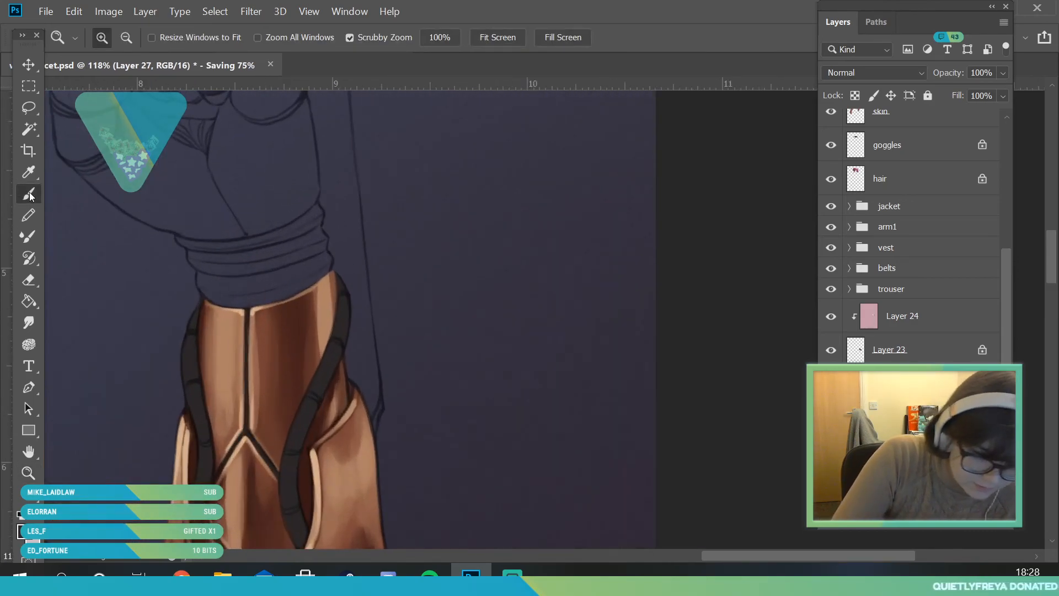
left_click(29, 196)
mouse_move(207, 289)
left_mouse_down()
mouse_move(211, 267)
mouse_move(230, 264)
mouse_move(238, 359)
mouse_move(306, 236)
mouse_move(321, 278)
left_mouse_up()
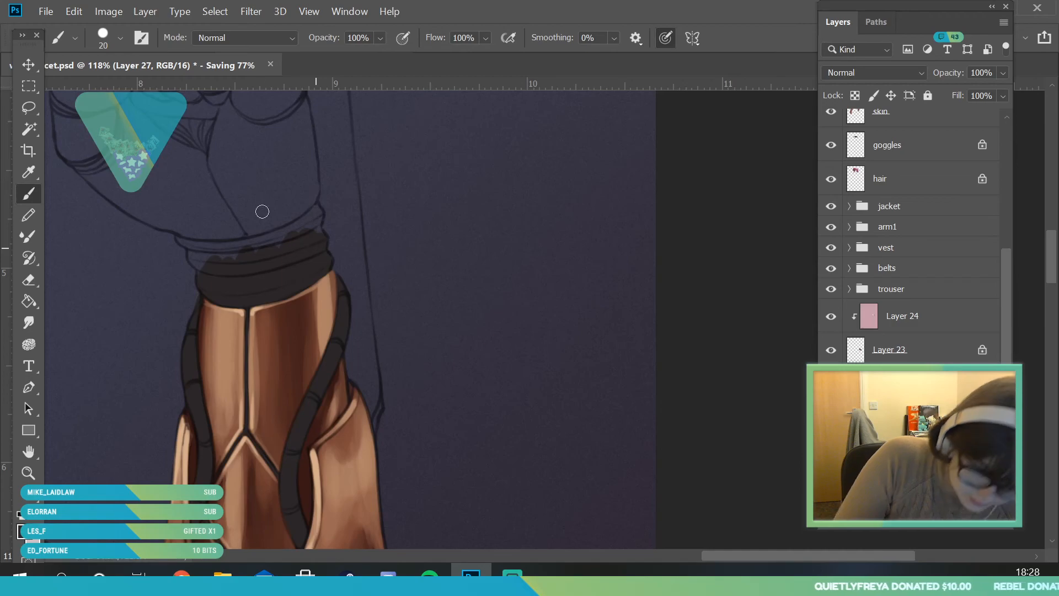
Step: Paint dark grey along the wrist wrap's upper edge with a 9 px brush
left_click(28, 473)
left_click_drag(194, 197, 197, 239)
left_click(29, 194)
left_click(119, 38)
left_click_drag(104, 93, 101, 95)
left_click(251, 293)
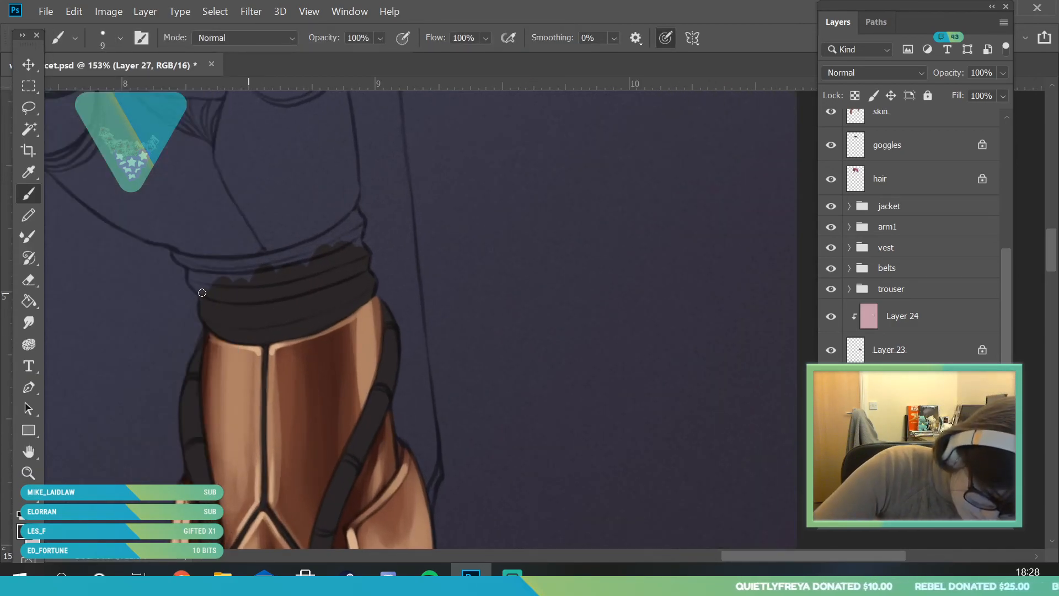
mouse_move(200, 282)
left_mouse_down()
mouse_move(200, 253)
mouse_move(175, 253)
mouse_move(217, 272)
mouse_move(250, 270)
mouse_move(240, 262)
mouse_move(224, 287)
left_mouse_up()
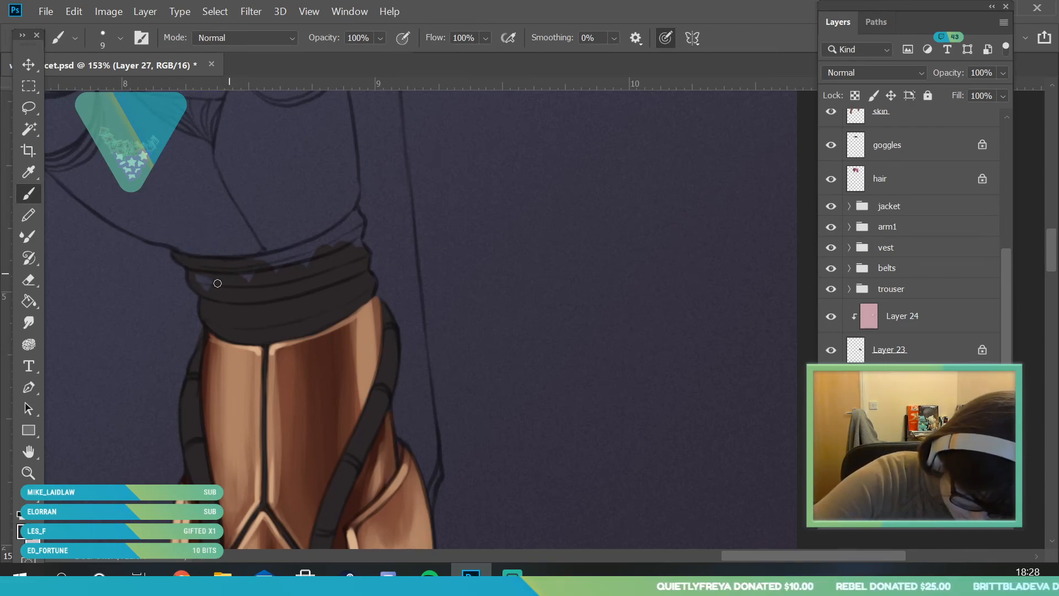
Step: Fill the remaining gaps in the wrist wrap with a 20 px brush
left_click(120, 38)
left_click_drag(98, 93, 103, 93)
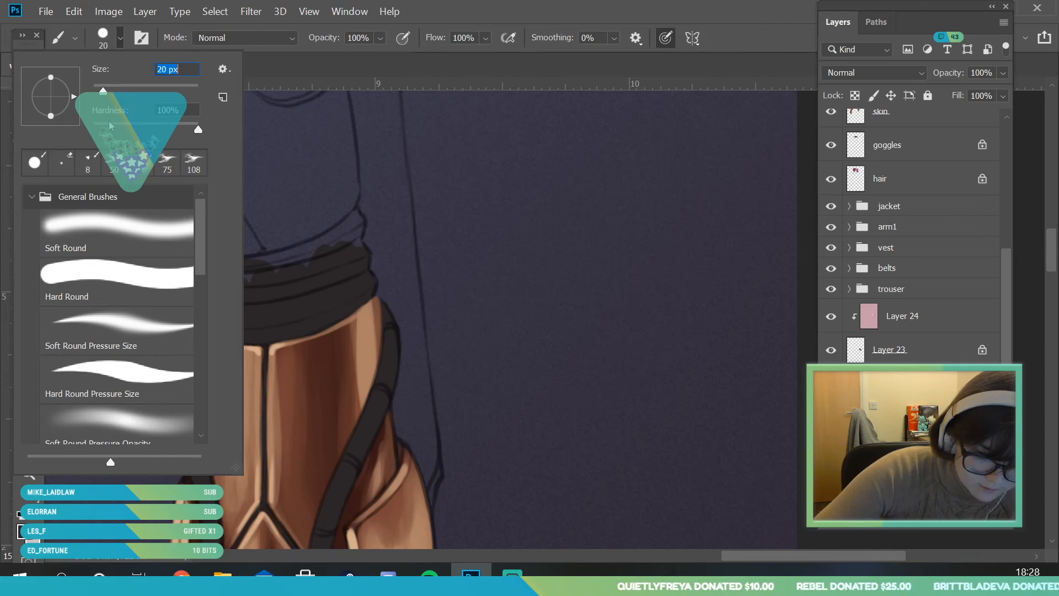
left_click(256, 282)
left_click_drag(246, 278, 297, 275)
mouse_move(217, 264)
left_mouse_down()
mouse_move(311, 256)
mouse_move(218, 265)
mouse_move(271, 262)
mouse_move(361, 232)
mouse_move(284, 262)
mouse_move(354, 217)
mouse_move(359, 263)
left_mouse_up()
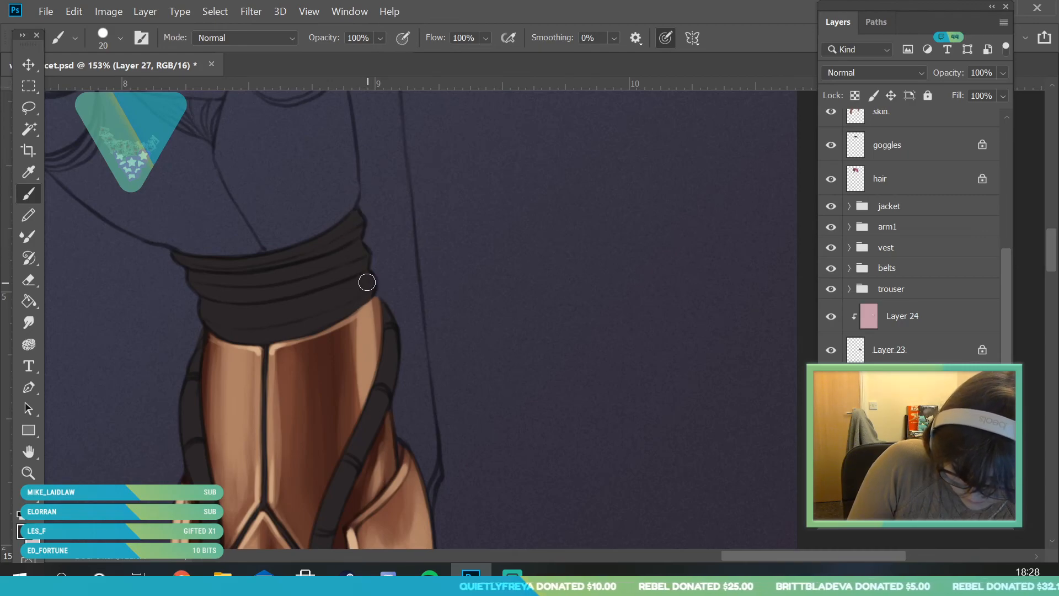
Step: Lock the layer's transparent pixels and set the foreground colour to near-black #171314
left_click(29, 473)
left_click_drag(326, 218, 222, 412)
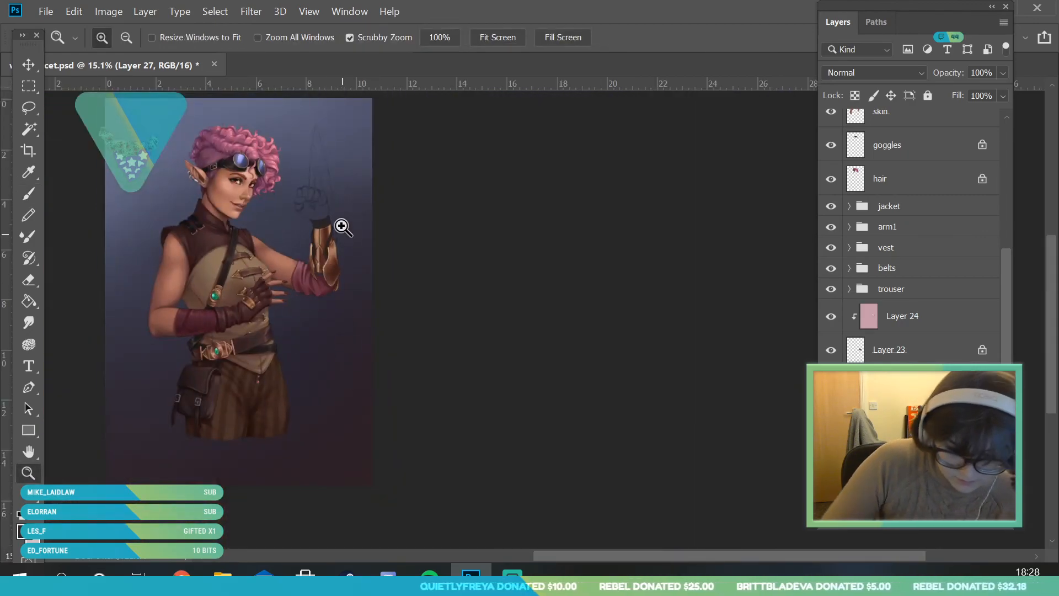
left_click(343, 232)
left_click(348, 304)
left_click(347, 289)
left_click(341, 277)
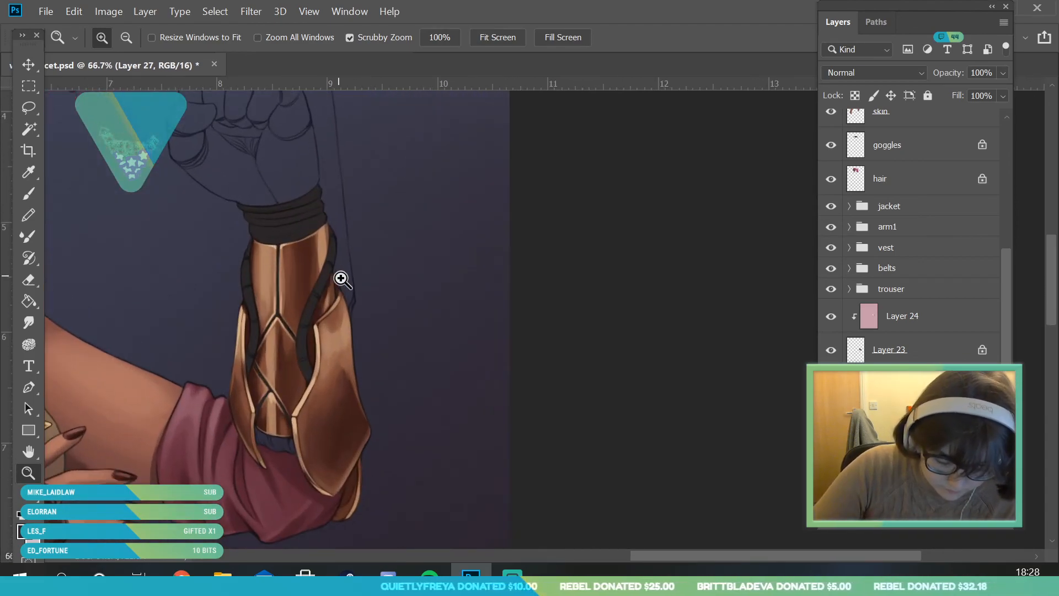
left_click_drag(353, 251, 390, 252)
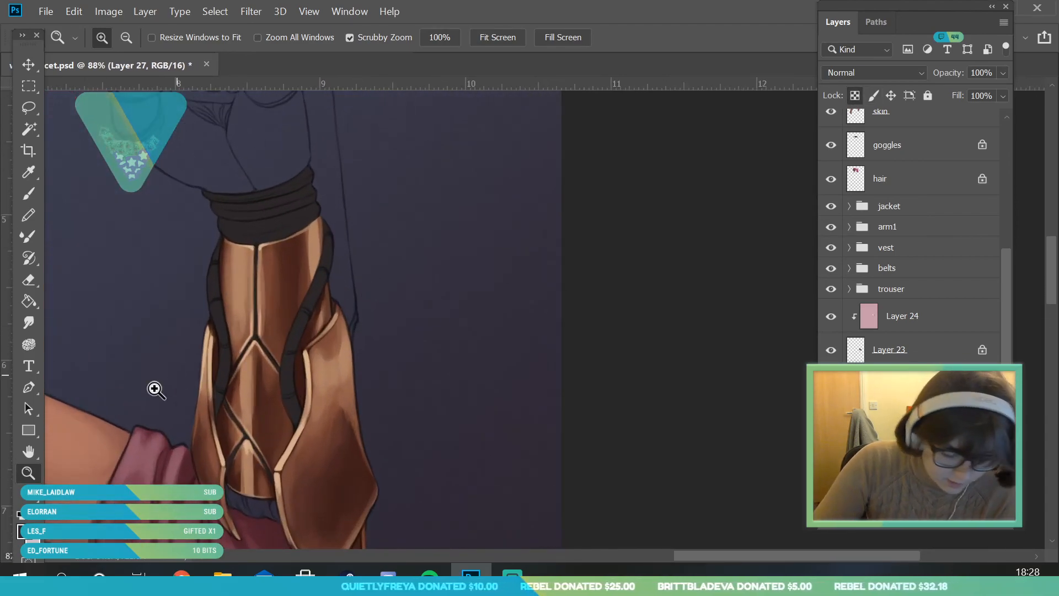
left_click_drag(295, 251, 333, 296)
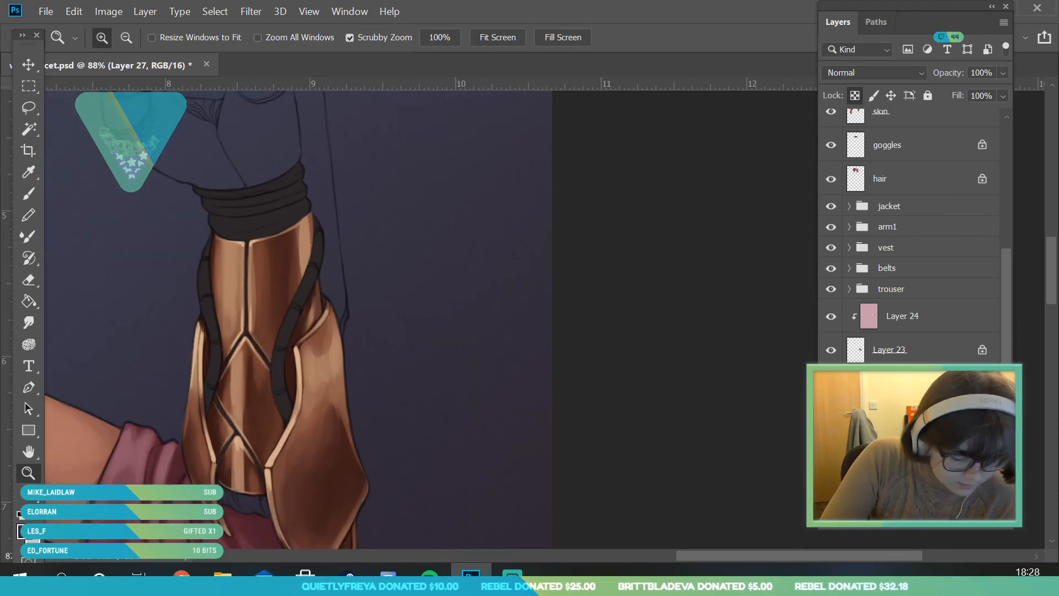
left_click(25, 529)
left_click_drag(575, 276, 590, 293)
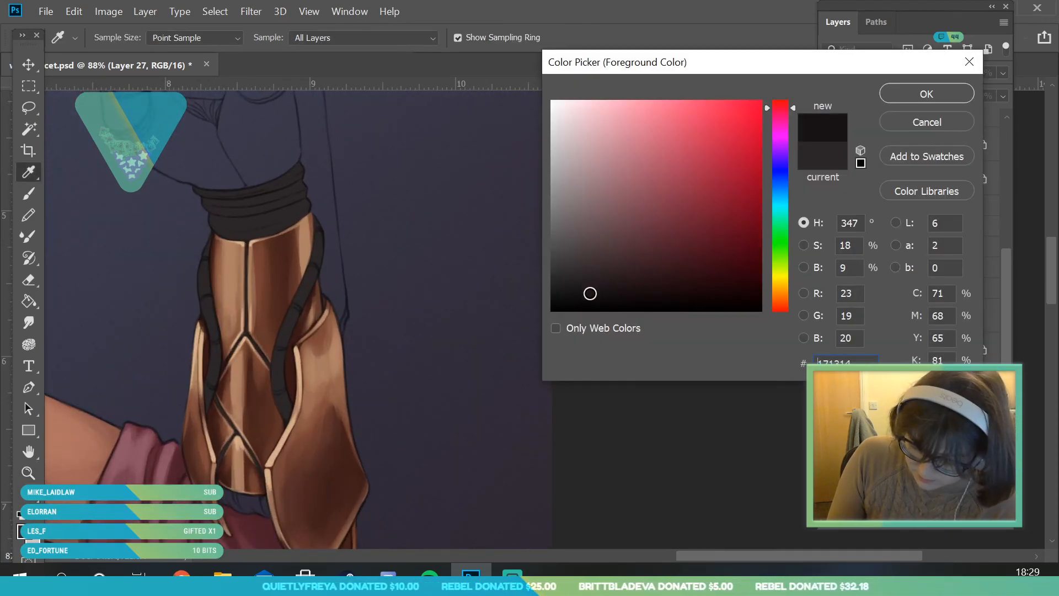
left_click(922, 97)
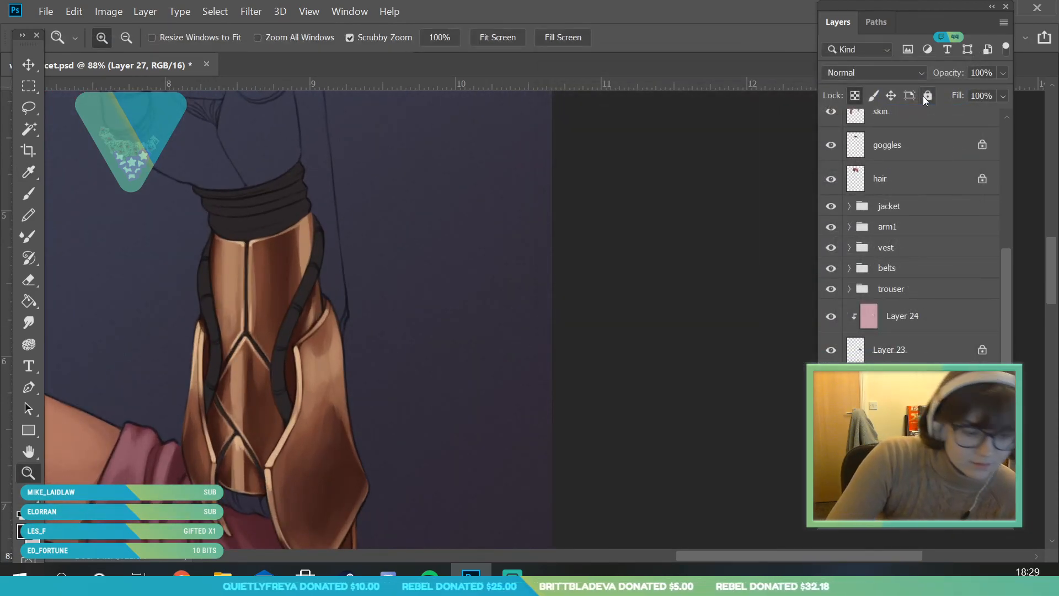
Step: Shade the cables near-black towards their lower ends with a 51 px brush, blending with a colour sampled from the cable
key("b")
left_click_drag(210, 373, 212, 337)
left_click_drag(219, 460, 238, 423)
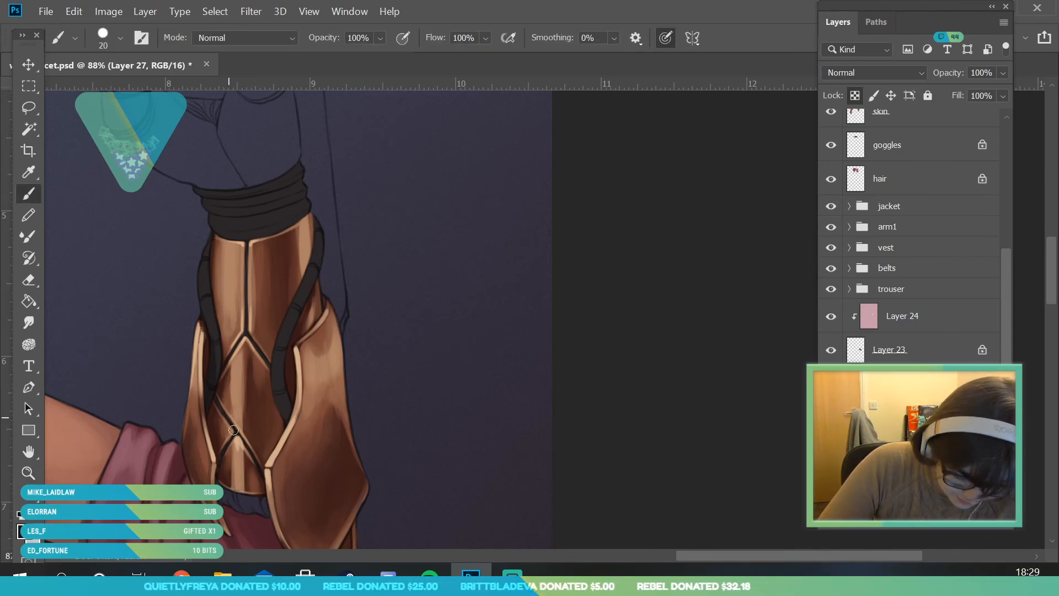
left_click(110, 39)
type("51")
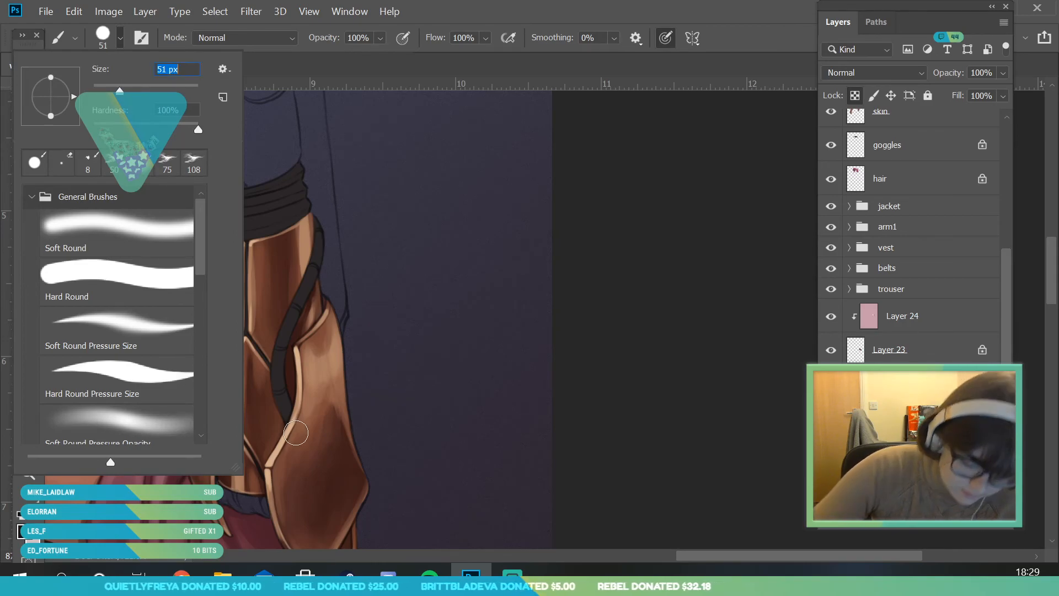
key("Return")
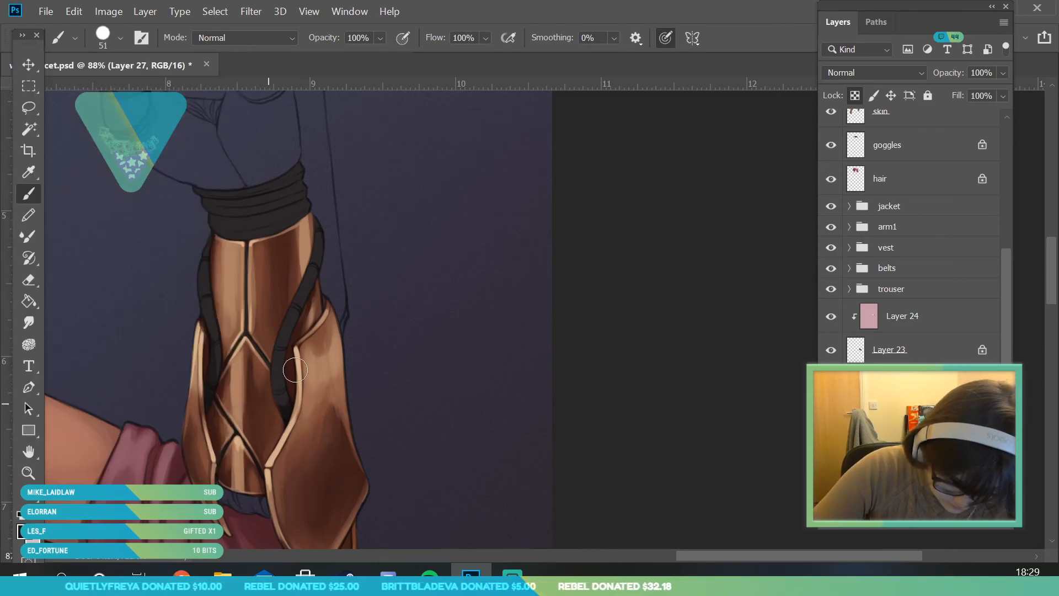
key("i")
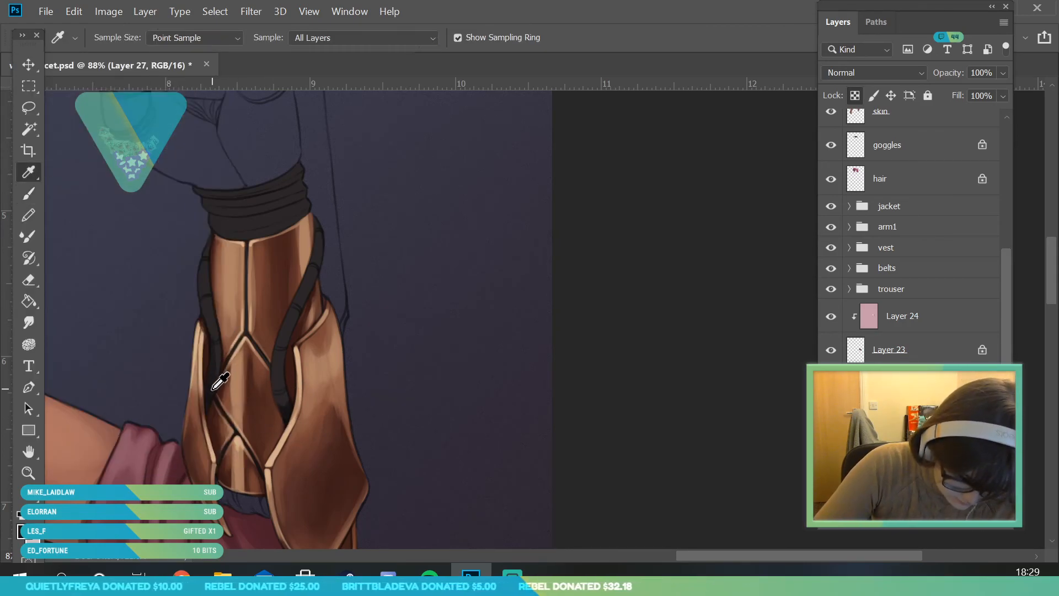
left_click(34, 198)
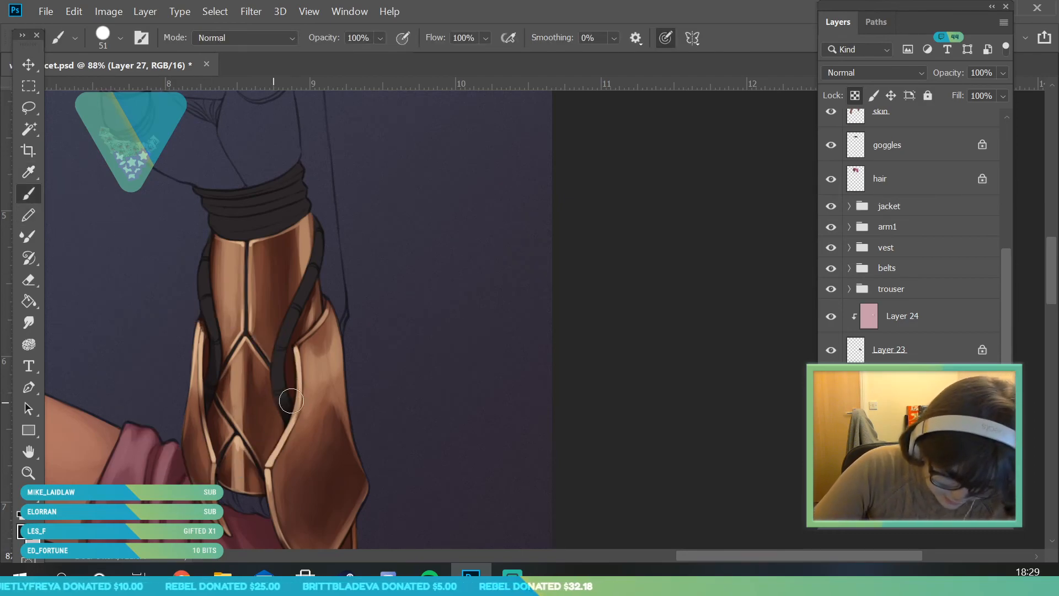
left_click_drag(297, 343, 295, 421)
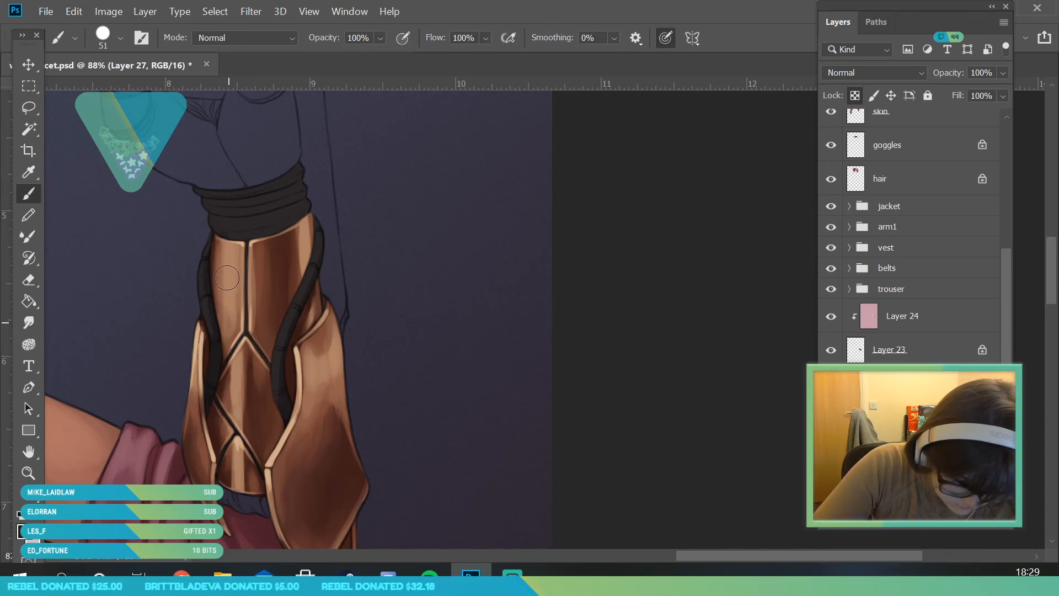
Step: Shade the folds of the wrist wrap with a 31 px brush
key("z")
left_click_drag(299, 367, 232, 366)
left_click_drag(274, 309, 322, 373)
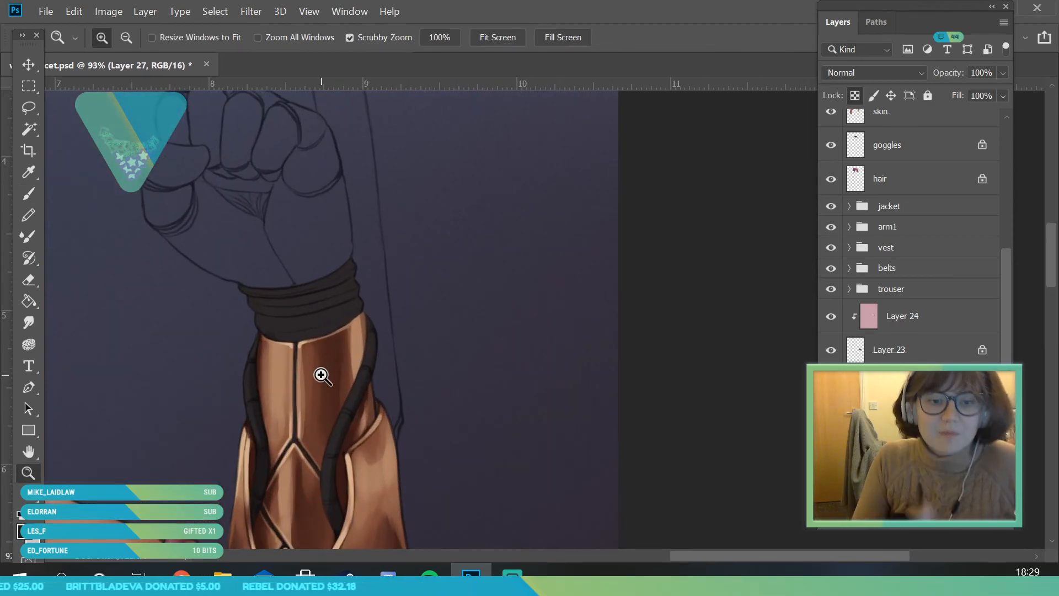
left_click(29, 193)
left_click(104, 34)
left_click(111, 87)
left_click(332, 347)
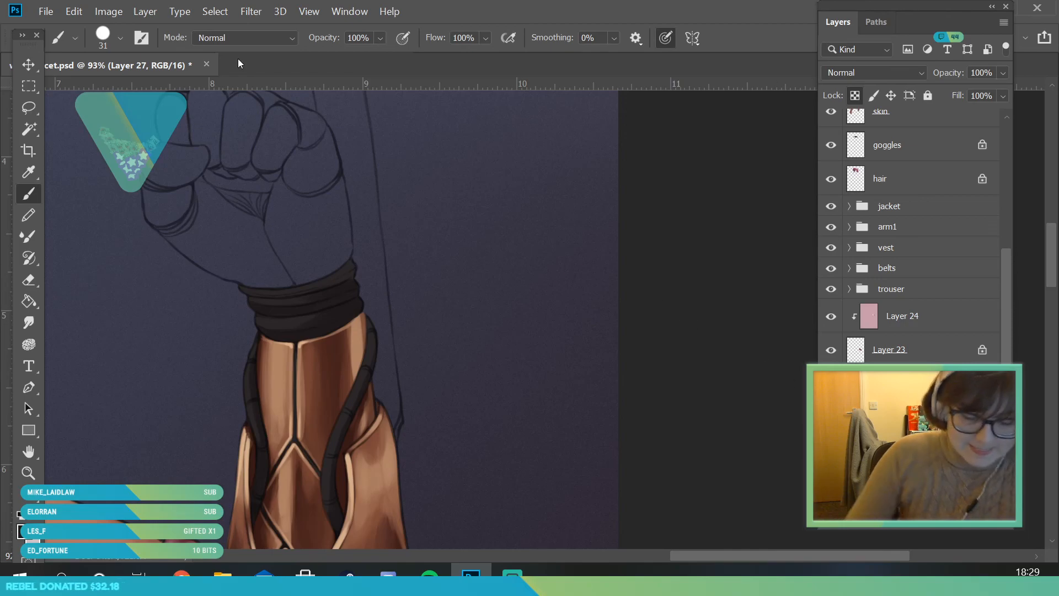
Step: Deepen the creases of the wrist wrap with a 14 px brush and a dark colour sampled from the cables
left_click(120, 40)
left_click_drag(108, 91, 99, 91)
left_click(347, 307)
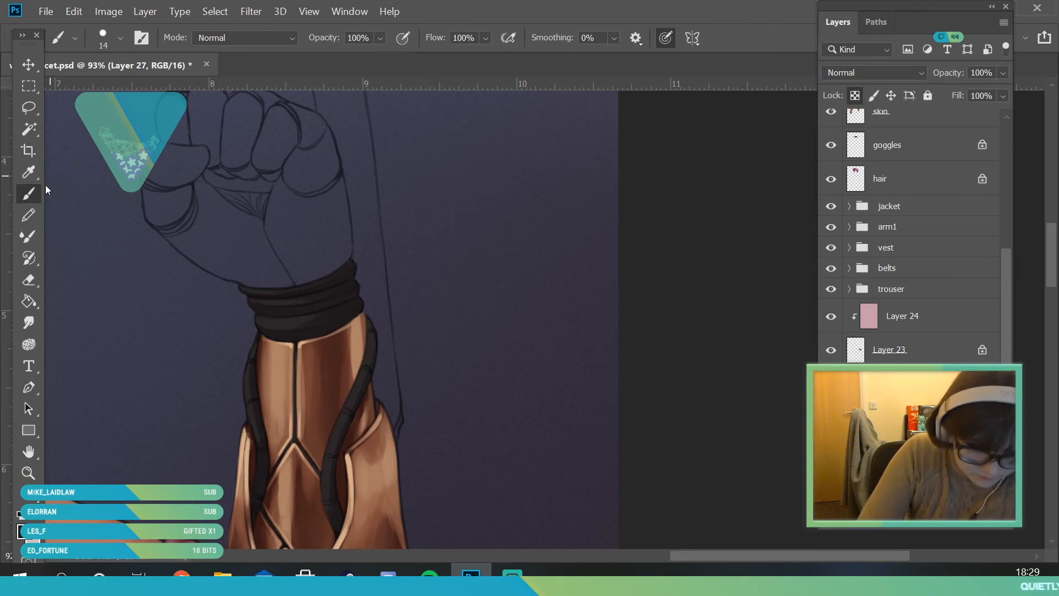
key("i")
left_click(338, 523)
left_click(257, 506)
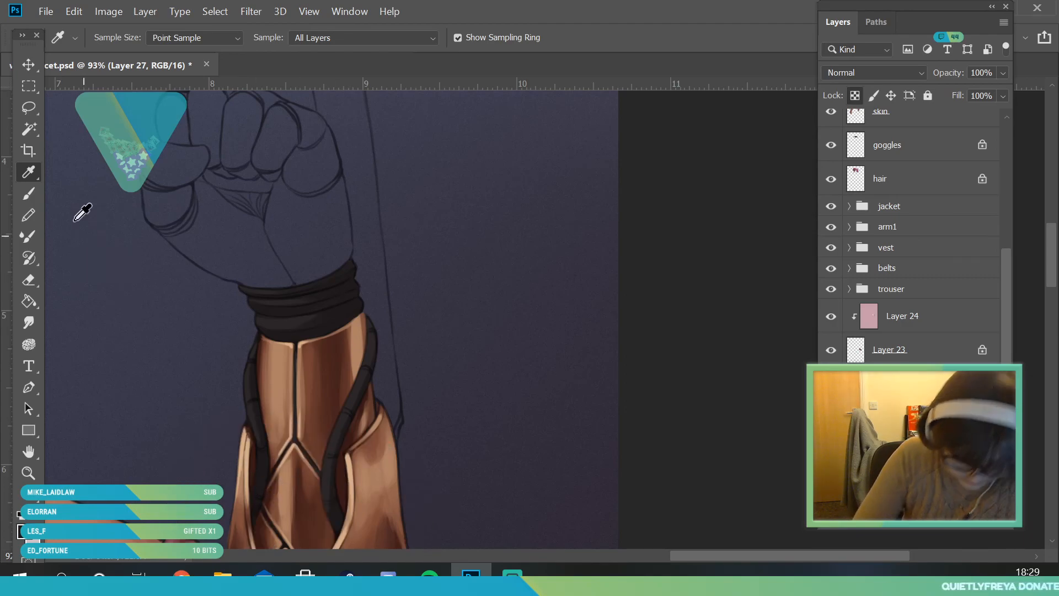
key("b")
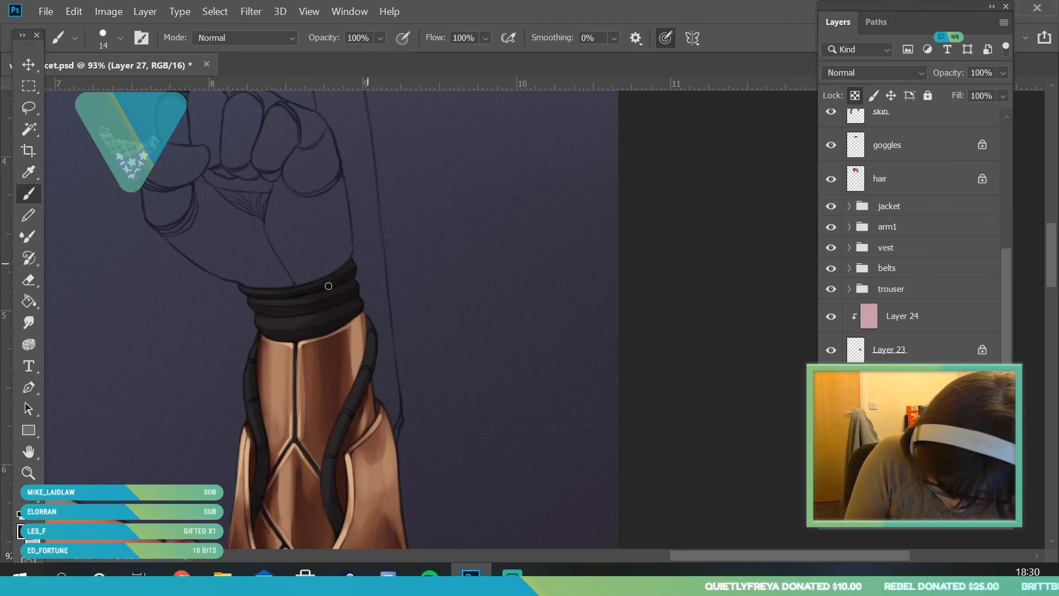
Step: Pick a lighter grey and paint soft highlights on the wrist wrap's folds with the 14 px brush
left_click(29, 472)
mouse_move(379, 311)
left_mouse_down()
mouse_move(307, 440)
mouse_move(389, 379)
mouse_move(209, 424)
left_mouse_up()
left_click(25, 532)
left_click(255, 342)
left_click(585, 250)
left_click(908, 91)
key("b")
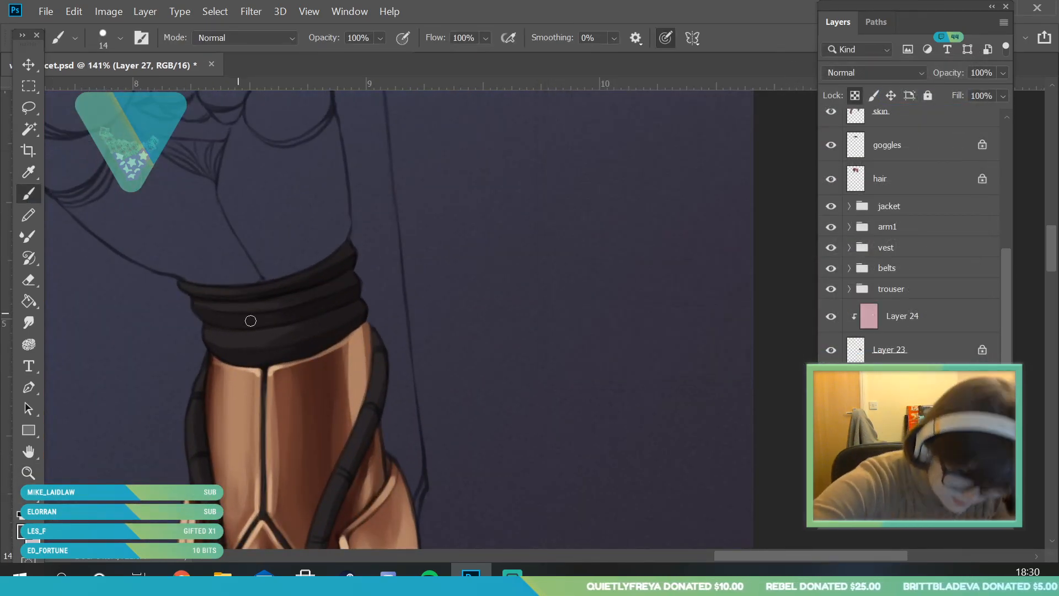
left_click_drag(217, 342, 305, 338)
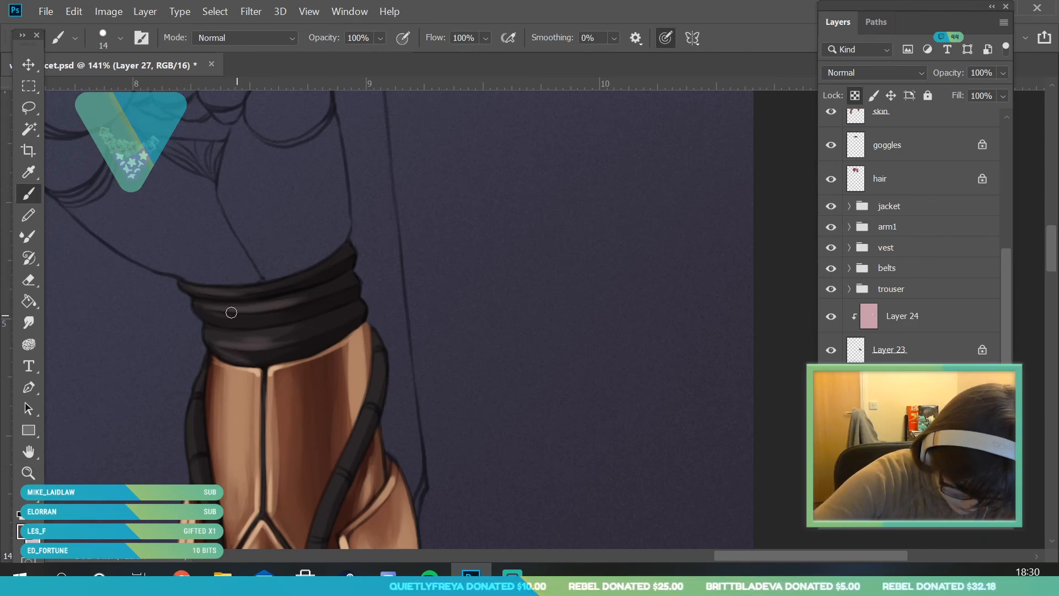
Step: Paint thin grey highlights on the segments of the forearm guard's left cable with a 7 px brush
left_click(28, 473)
left_click_drag(238, 284, 138, 461)
left_click_drag(270, 357, 279, 432)
left_click_drag(188, 199, 212, 196)
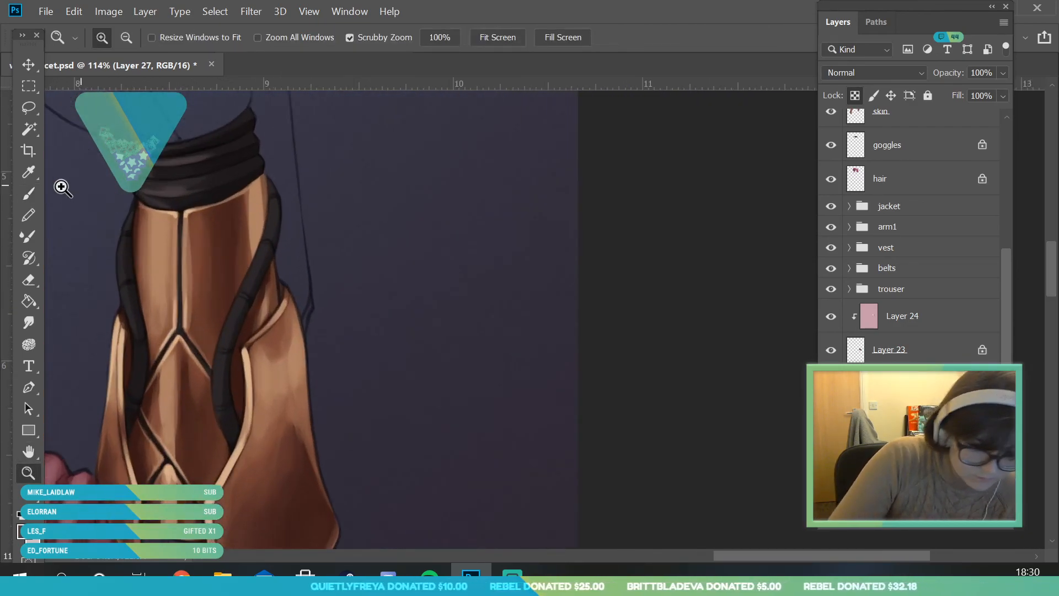
key("b")
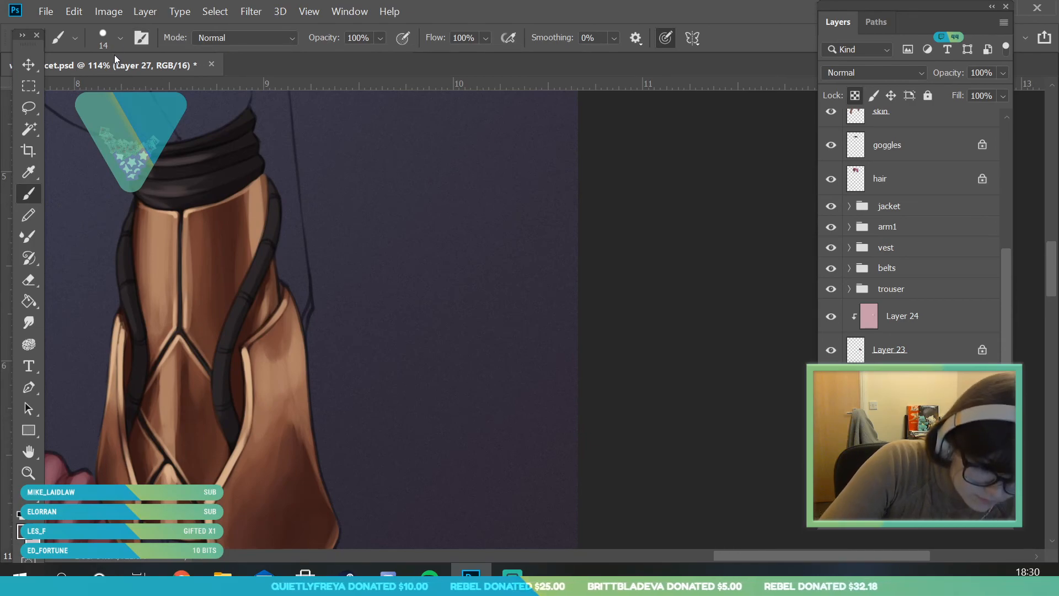
left_click(120, 38)
left_click_drag(101, 88, 96, 90)
left_click(359, 237)
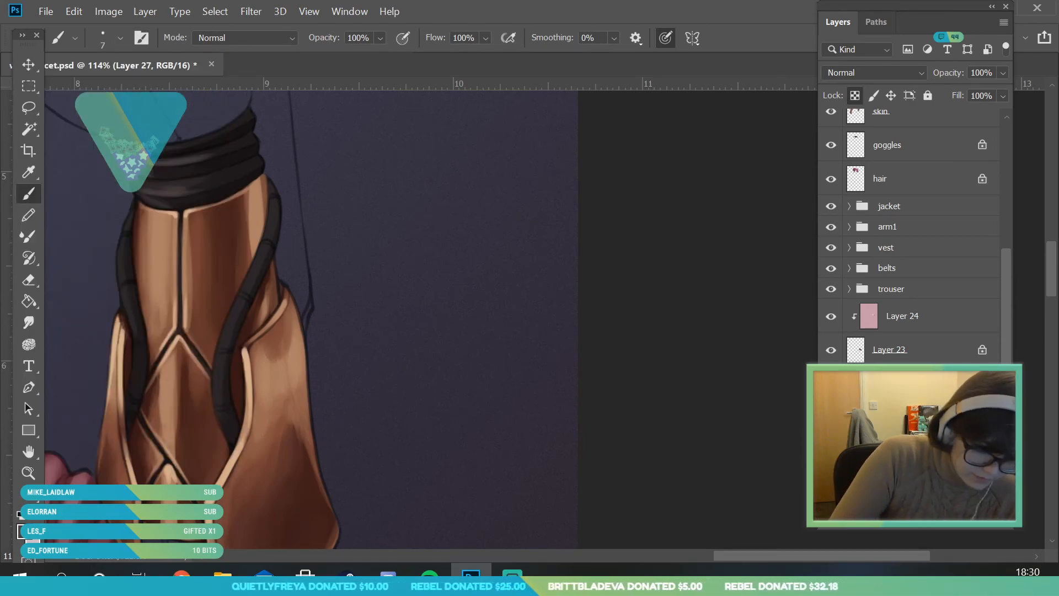
key("z")
left_click_drag(101, 302, 125, 319)
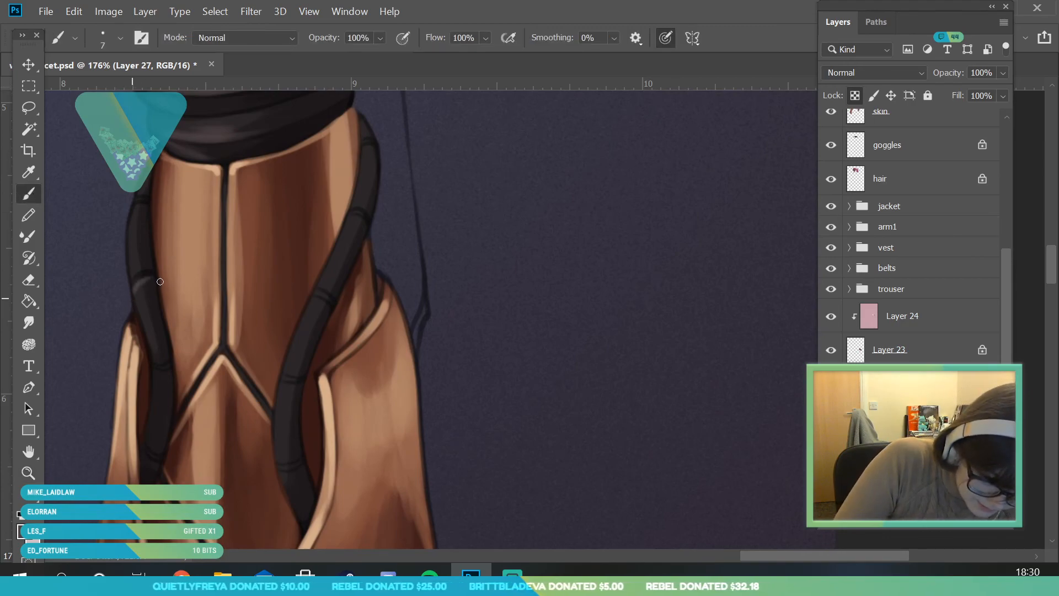
mouse_move(138, 205)
left_mouse_down()
mouse_move(136, 254)
mouse_move(163, 396)
left_mouse_up()
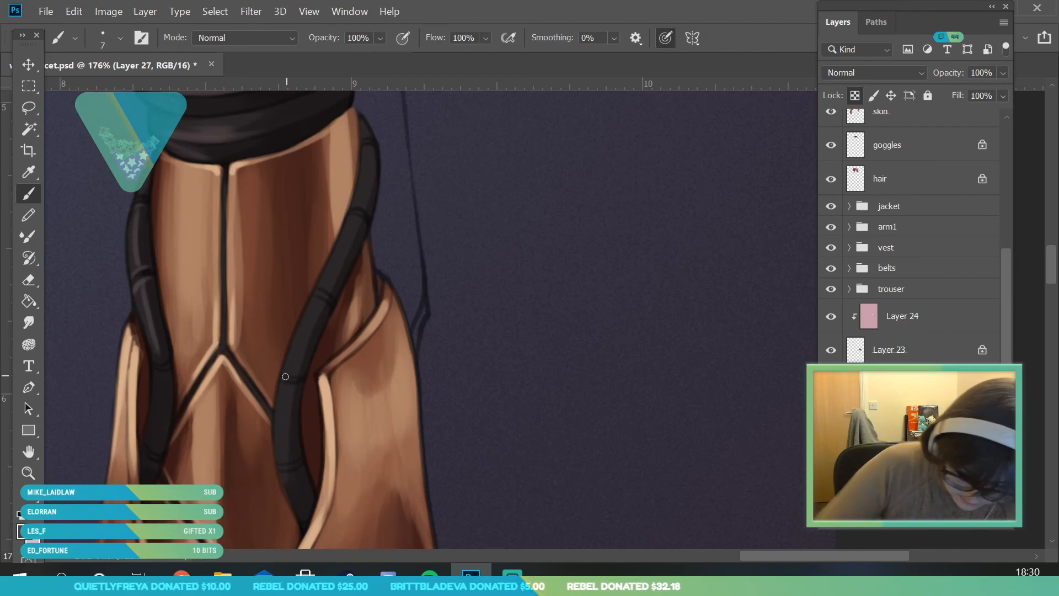
Step: Highlight the segments of the right cable along its length with the same 7 px brush
left_click_drag(289, 385, 286, 458)
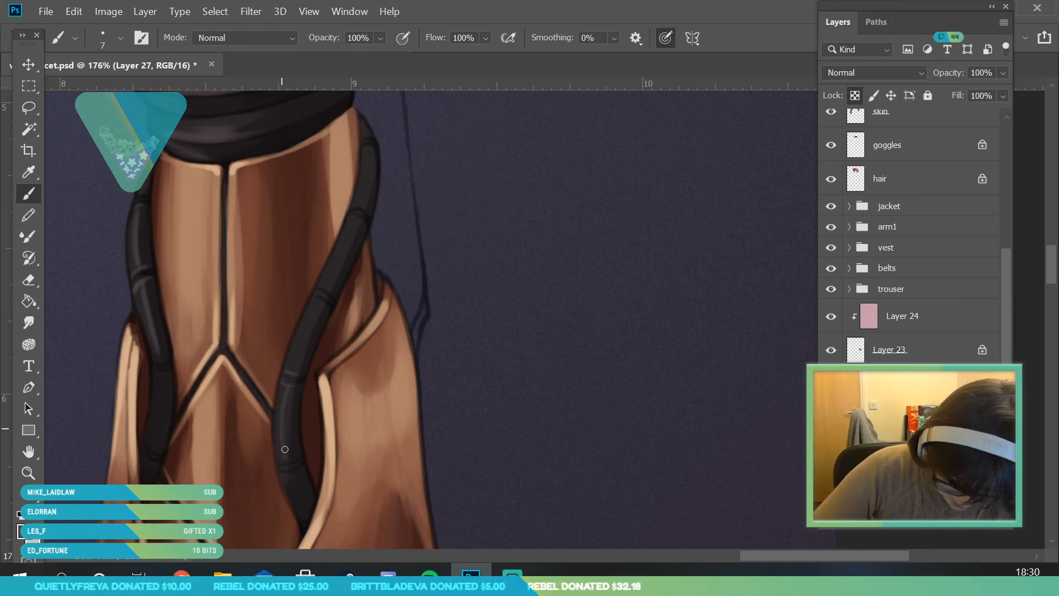
left_click_drag(295, 353, 320, 299)
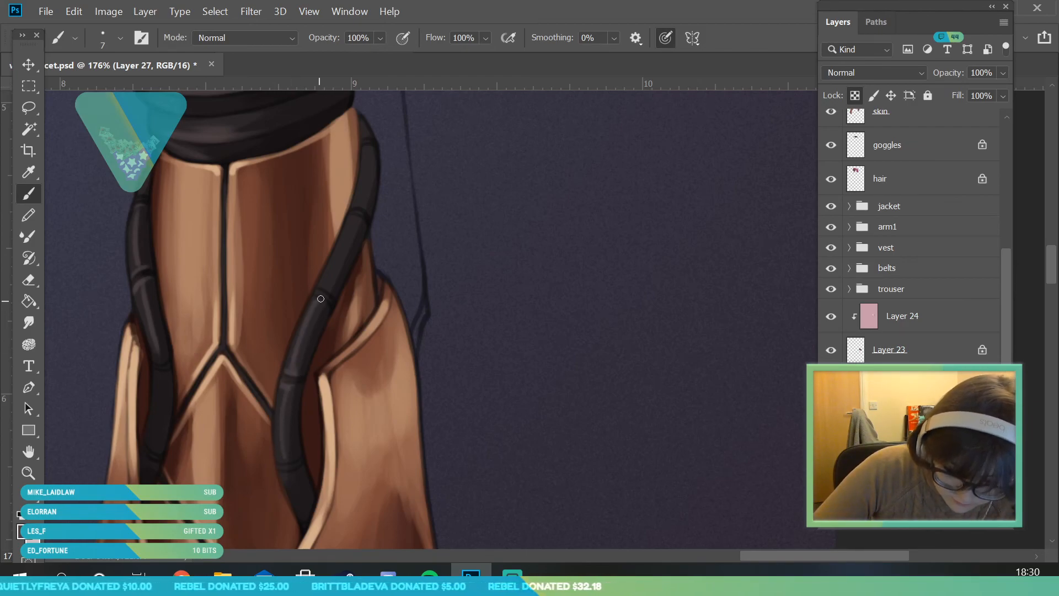
left_click_drag(341, 254, 354, 220)
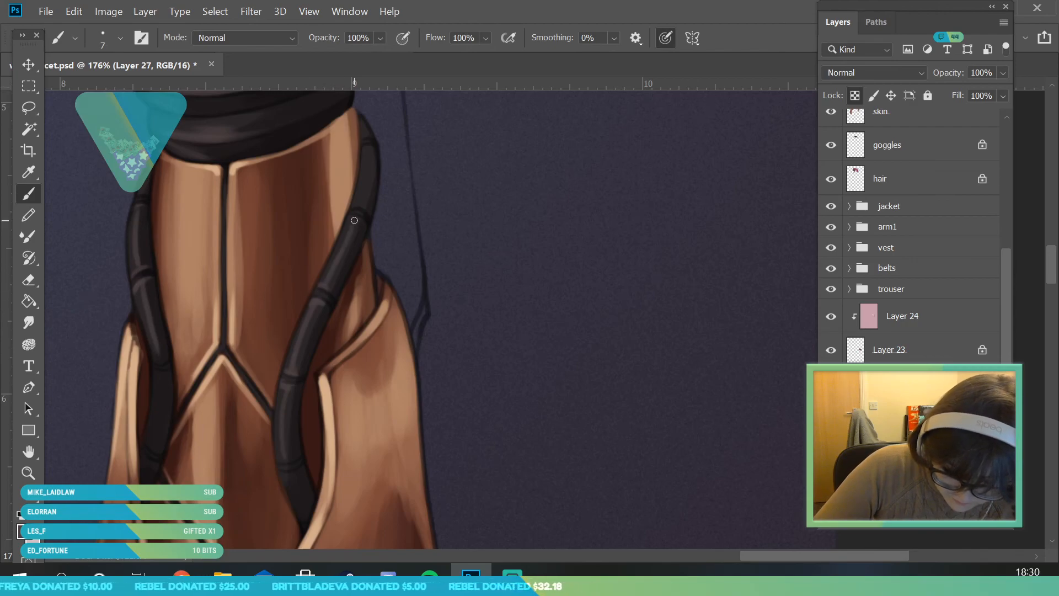
left_click_drag(369, 153, 358, 207)
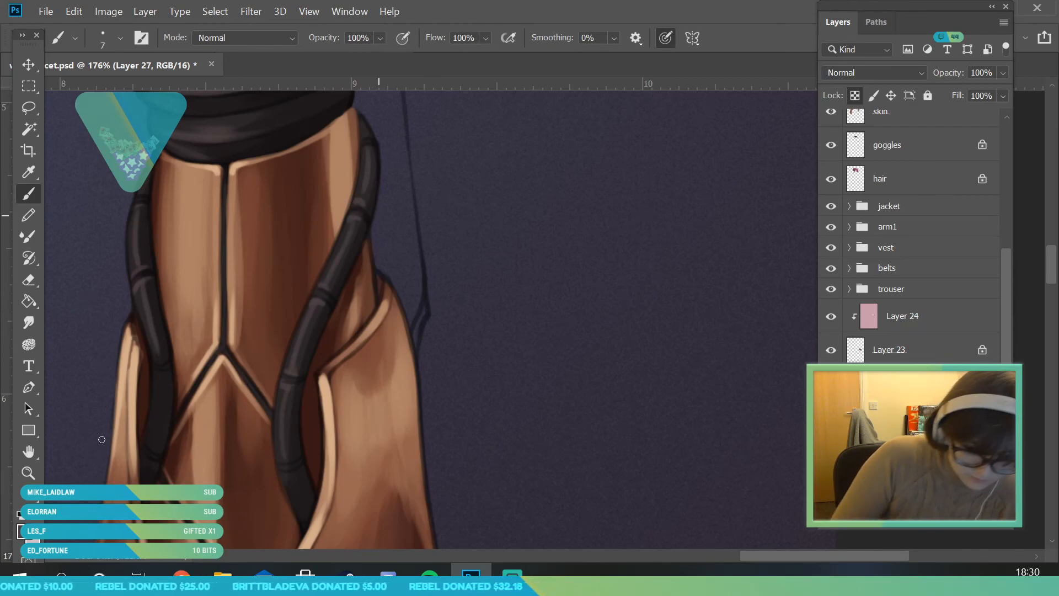
Step: On the overlines layer, paint thin brown reflected light along both cables with the 7 px brush
key("z")
left_click_drag(264, 312, 273, 403)
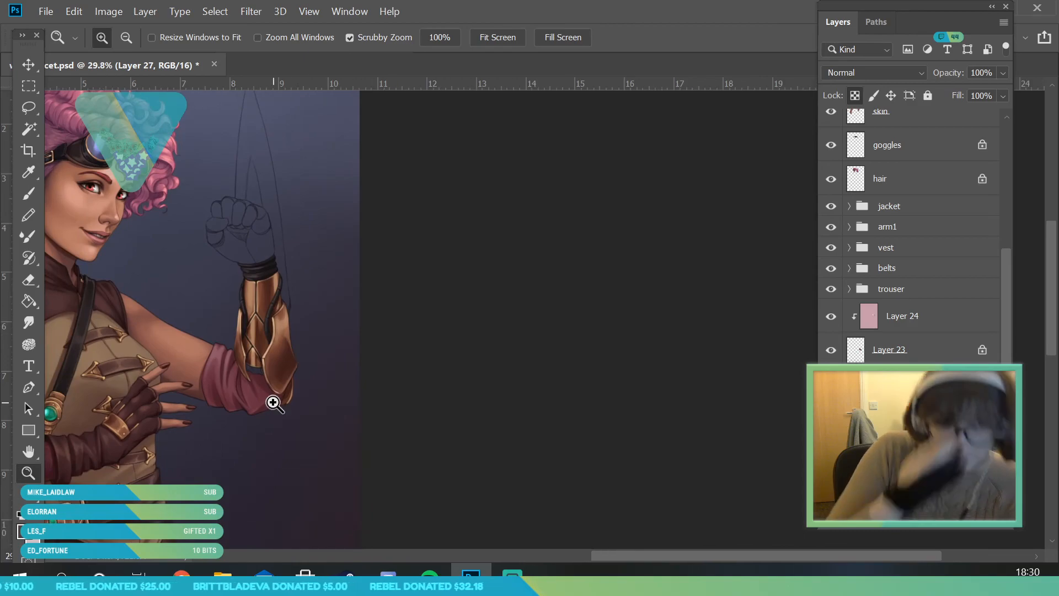
left_click_drag(321, 267, 290, 311)
left_click_drag(126, 247, 175, 285)
left_click_drag(345, 355, 423, 403)
left_click_drag(373, 335, 397, 400)
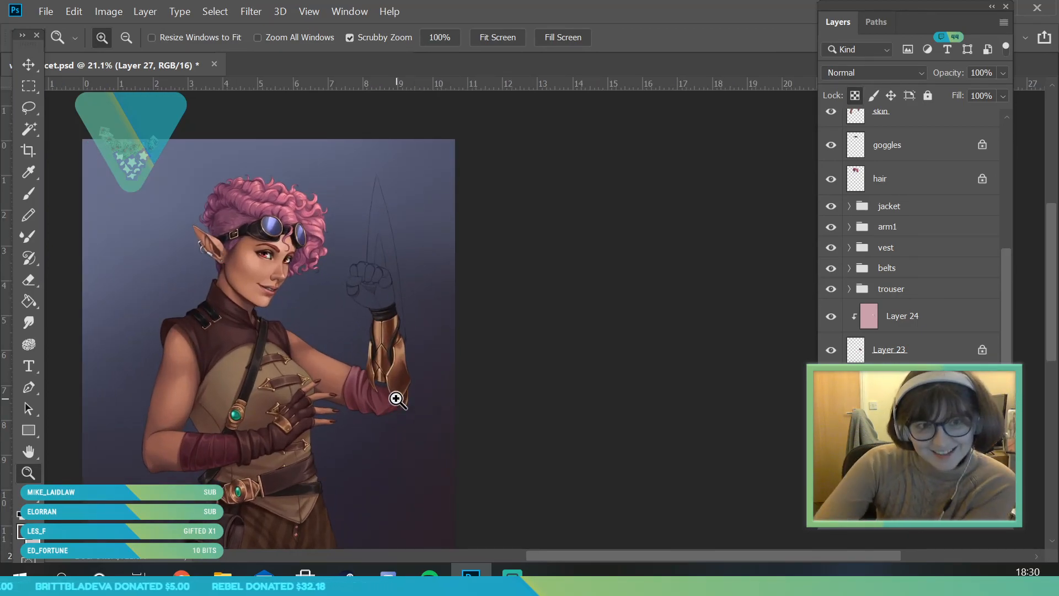
left_click_drag(396, 399, 475, 392)
scroll(1014, 240, "up", 5)
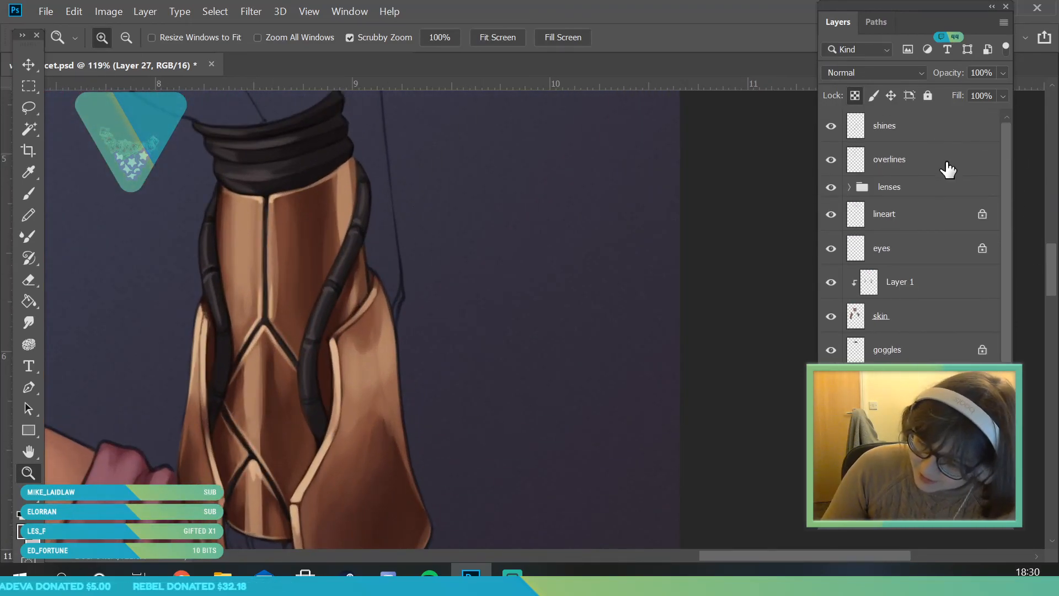
left_click(948, 161)
left_click(369, 451)
left_click(34, 171)
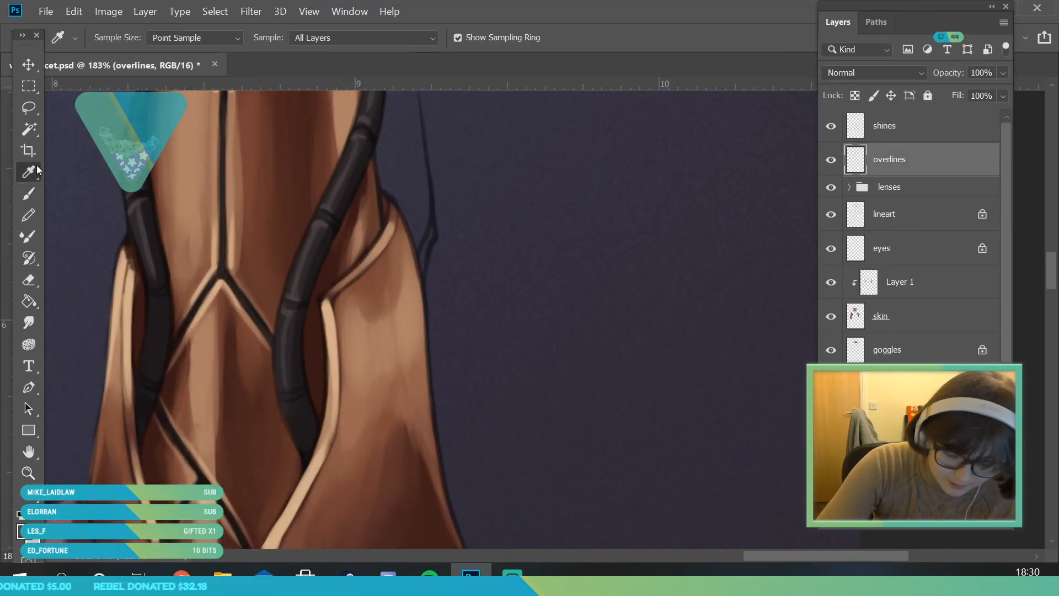
left_click(30, 196)
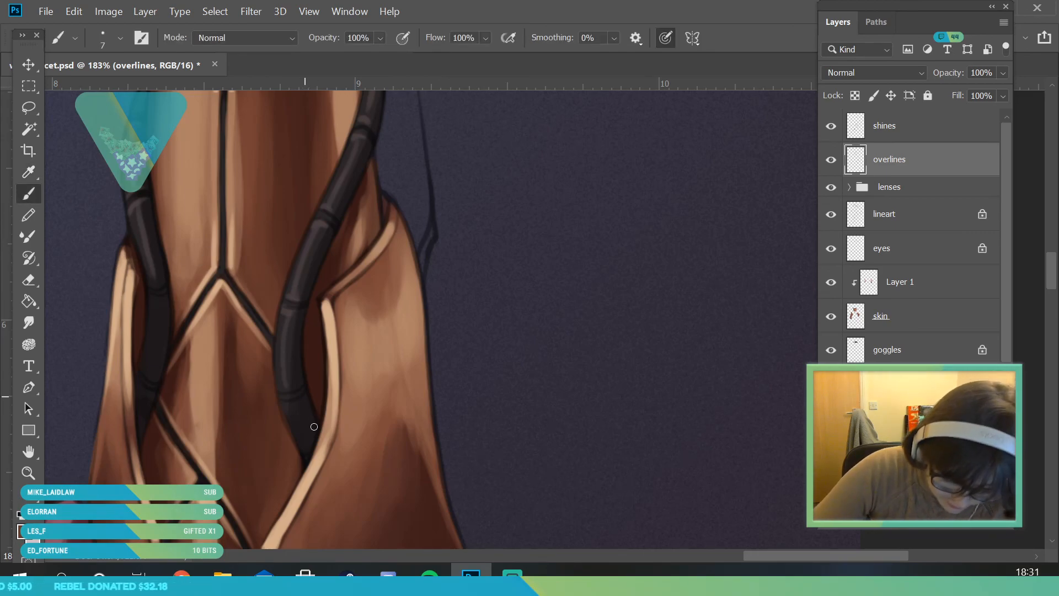
left_click_drag(300, 389, 299, 335)
left_click_drag(305, 295, 358, 173)
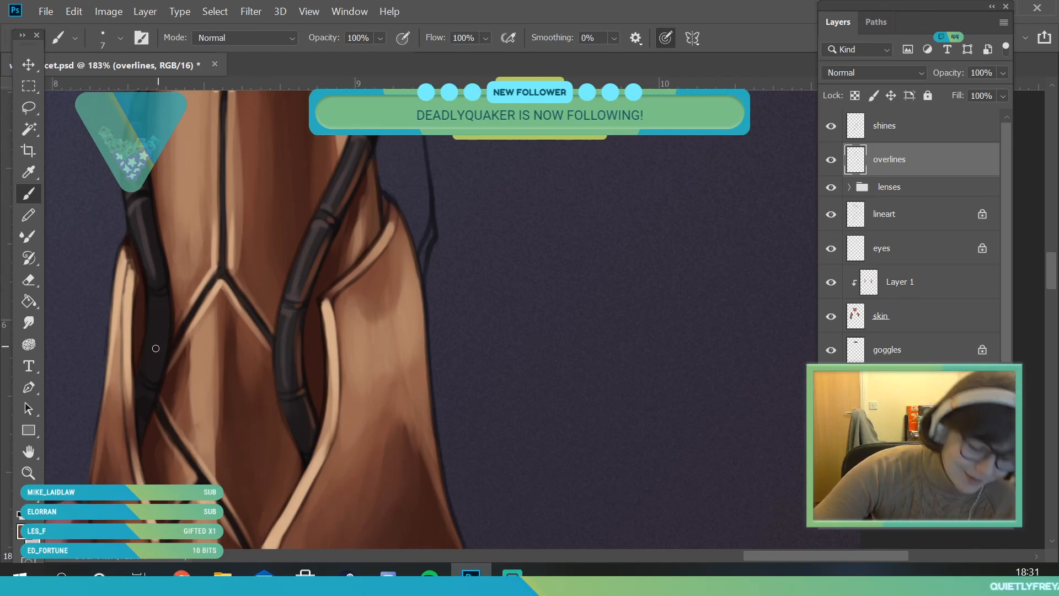
mouse_move(140, 372)
left_mouse_down()
mouse_move(168, 342)
mouse_move(143, 350)
mouse_move(144, 368)
mouse_move(153, 298)
left_mouse_up()
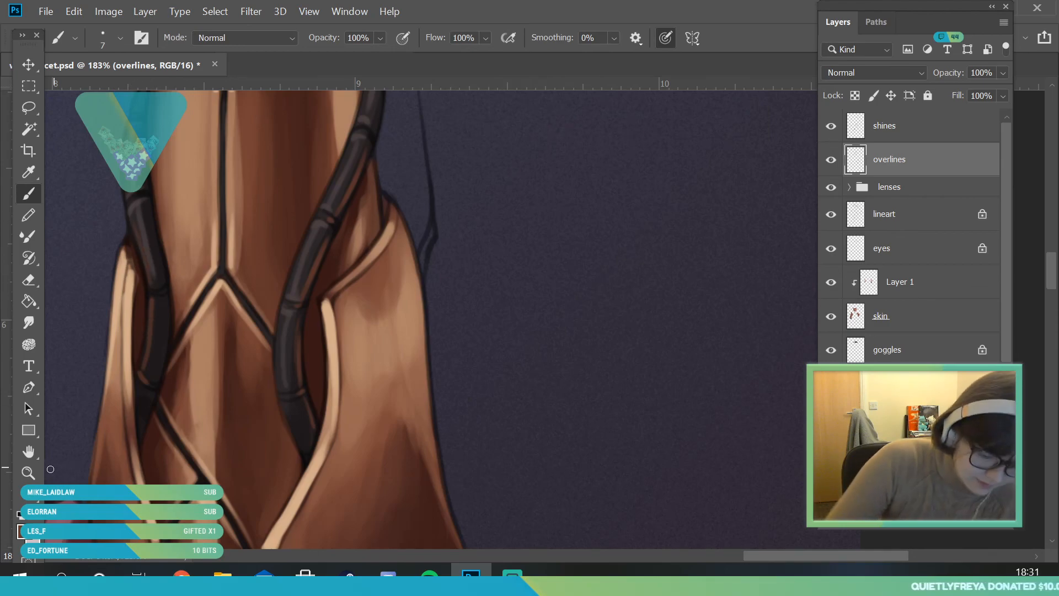
Step: Add thin brown reflected light along the folds and lower edge of the wrist wrap
key("z")
left_click_drag(213, 331, 165, 331)
left_click_drag(206, 234, 397, 219)
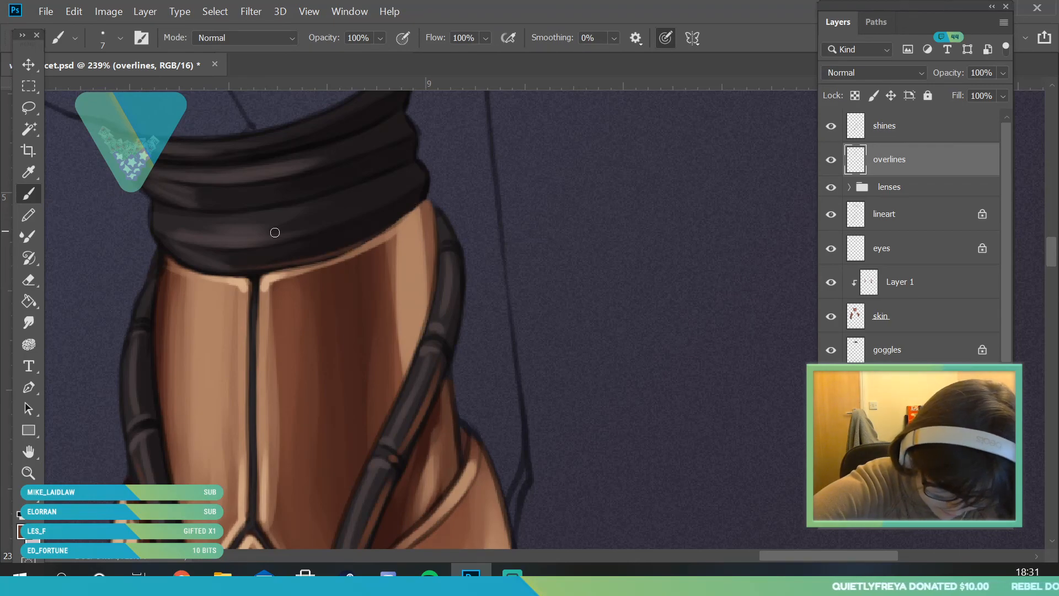
left_click_drag(234, 206, 357, 180)
mouse_move(306, 255)
left_mouse_down()
mouse_move(381, 228)
mouse_move(296, 260)
mouse_move(414, 200)
left_mouse_up()
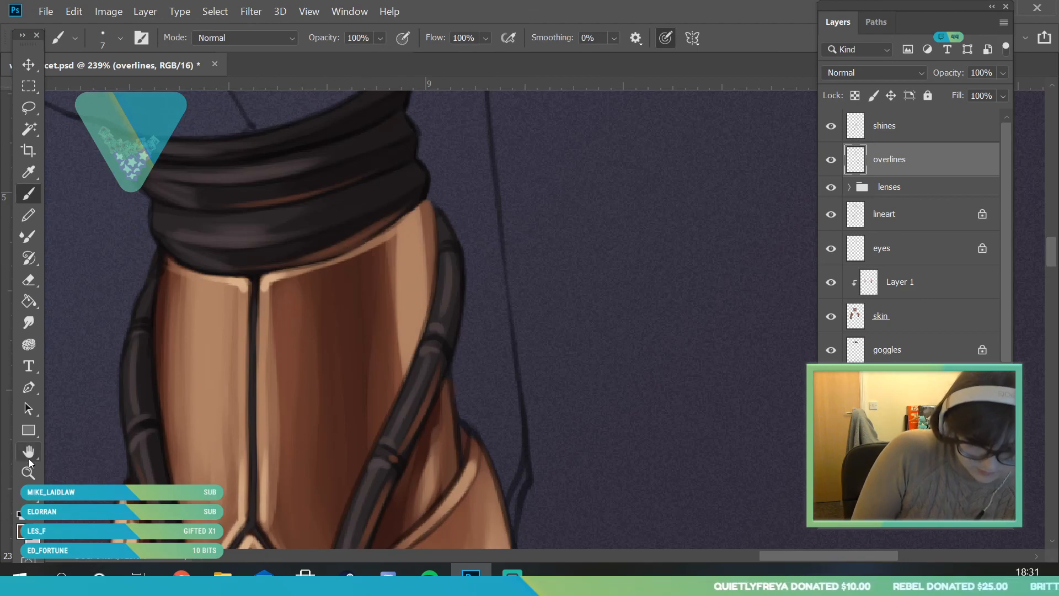
Step: Add a new layer for the fabric cuff at the elbow end of the forearm guard
key("z")
scroll(267, 349, "down", 8)
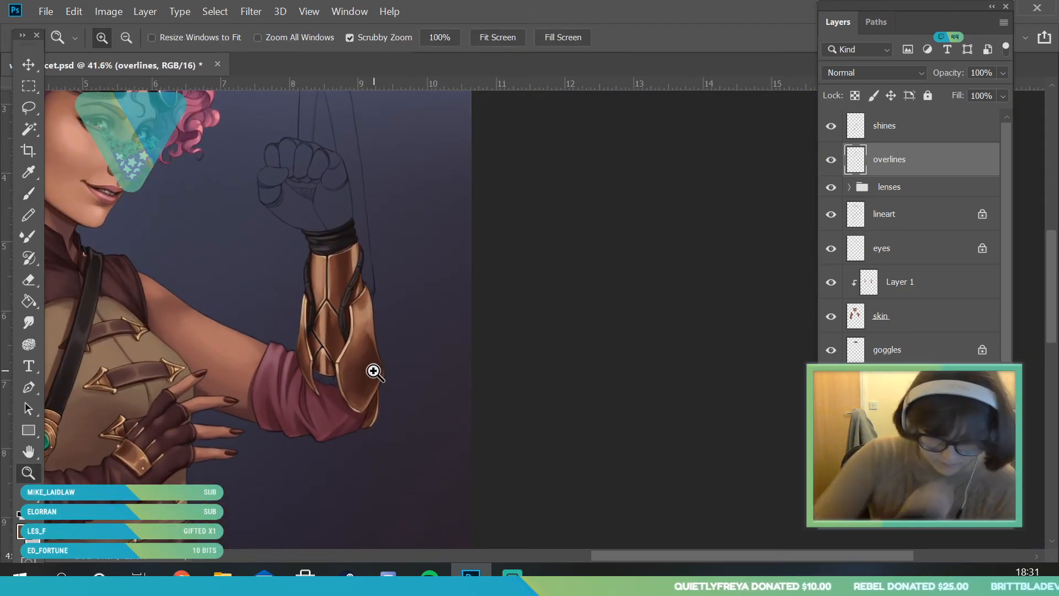
scroll(392, 378, "down", 3)
scroll(430, 449, "up", 6)
scroll(914, 386, "down", 5)
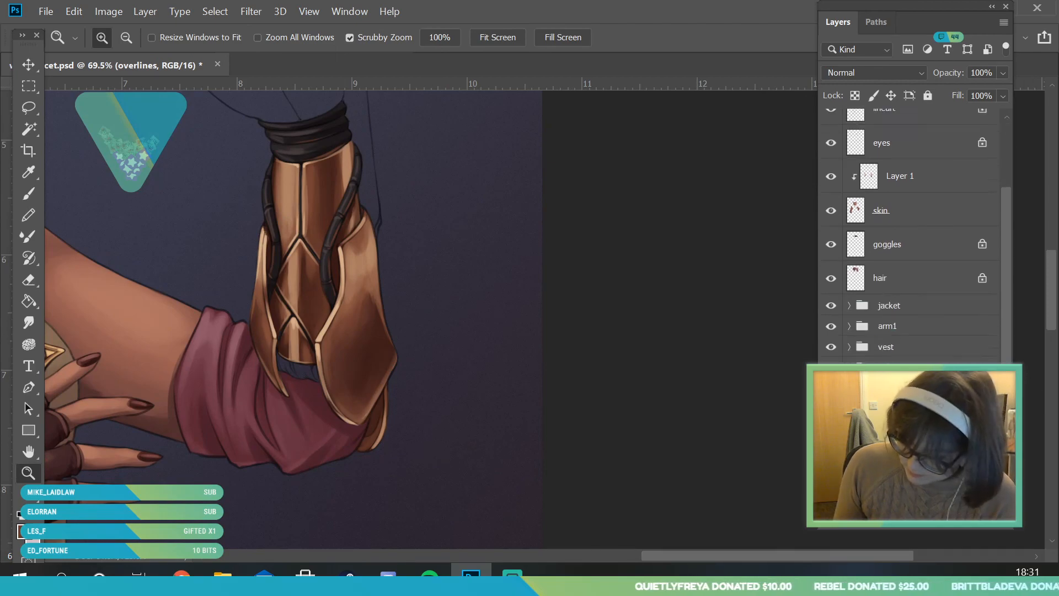
left_click(914, 486)
left_click(961, 520)
left_click_drag(374, 388, 378, 417)
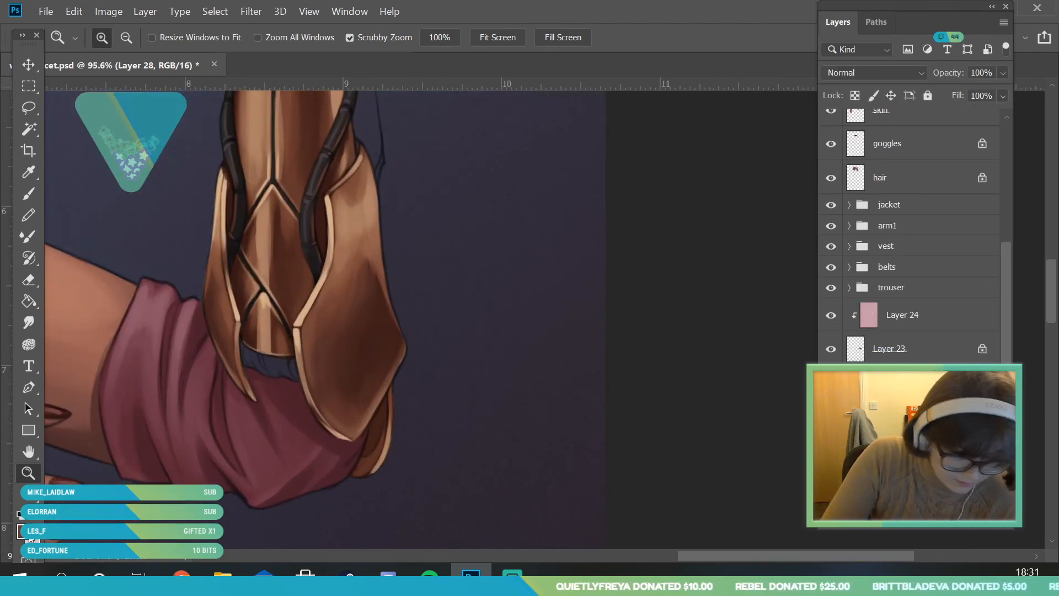
Step: Pick grey-brown #6d5f57 and block in the fabric cuff below the guard's centre plate with a 75 px brush
left_click(23, 531)
left_click_drag(793, 307, 790, 298)
left_click(630, 197)
left_click(594, 221)
left_click(932, 95)
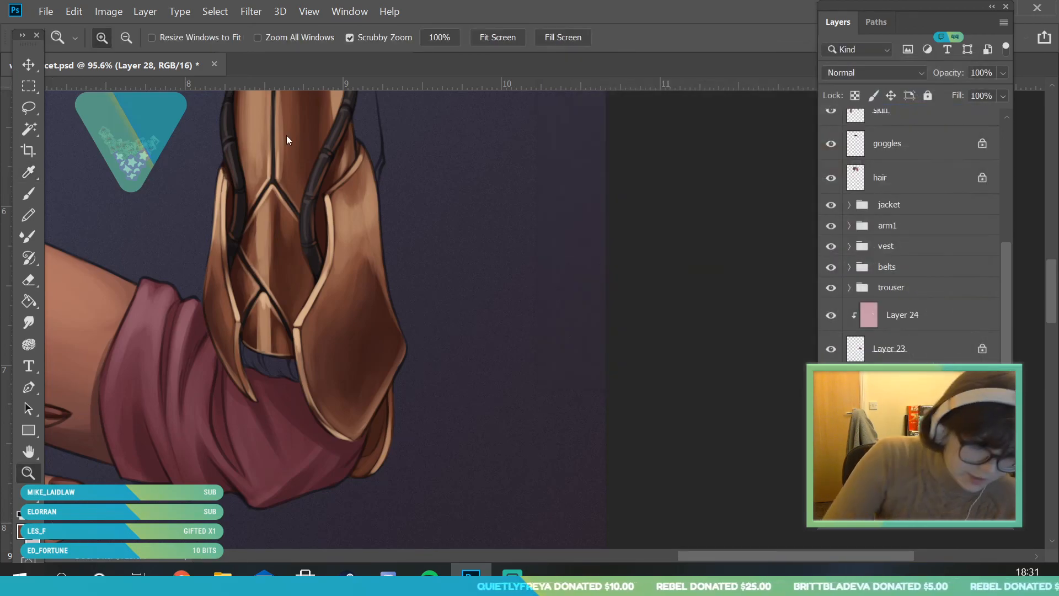
left_click(30, 192)
left_click(112, 43)
mouse_move(285, 351)
left_mouse_down()
mouse_move(302, 350)
mouse_move(267, 379)
mouse_move(294, 340)
left_mouse_up()
Step: Add another layer, clip it to the cuff layer and set its blending mode to Multiply
left_click(978, 519)
right_click(947, 386)
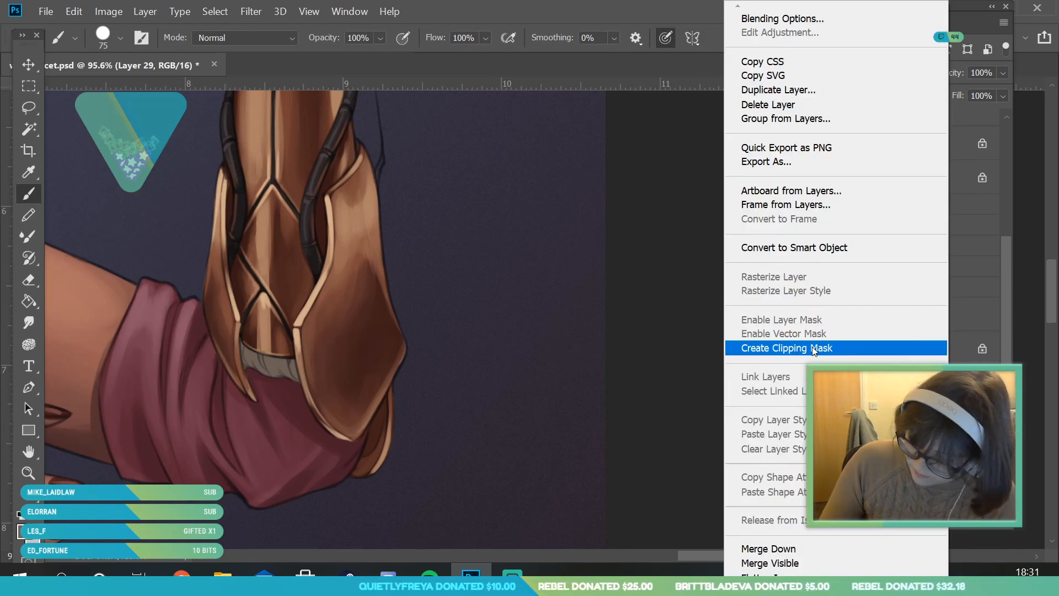
left_click(817, 347)
left_click(871, 72)
left_click(846, 136)
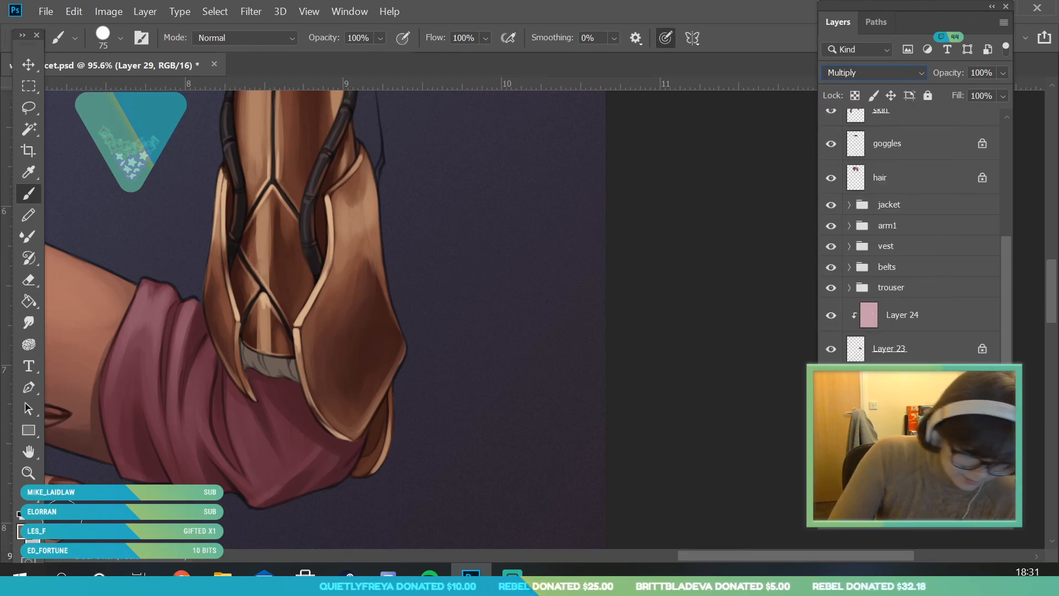
Step: Pick a pale pink foreground colour and fill the clipped Multiply layer with it
left_click(30, 534)
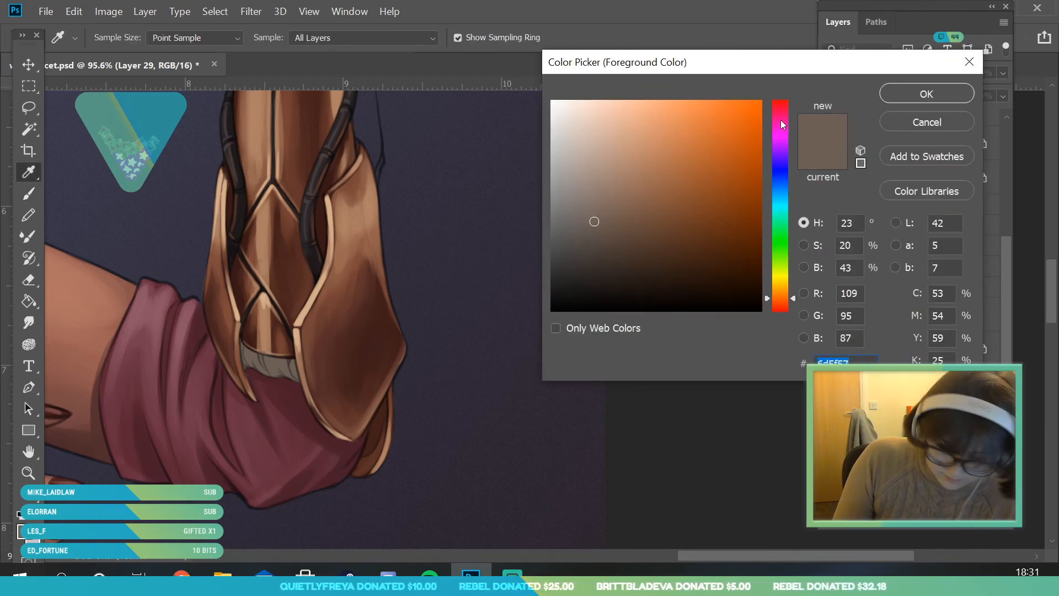
left_click_drag(782, 120, 783, 112)
left_click_drag(618, 148, 586, 155)
key("Return")
key("b")
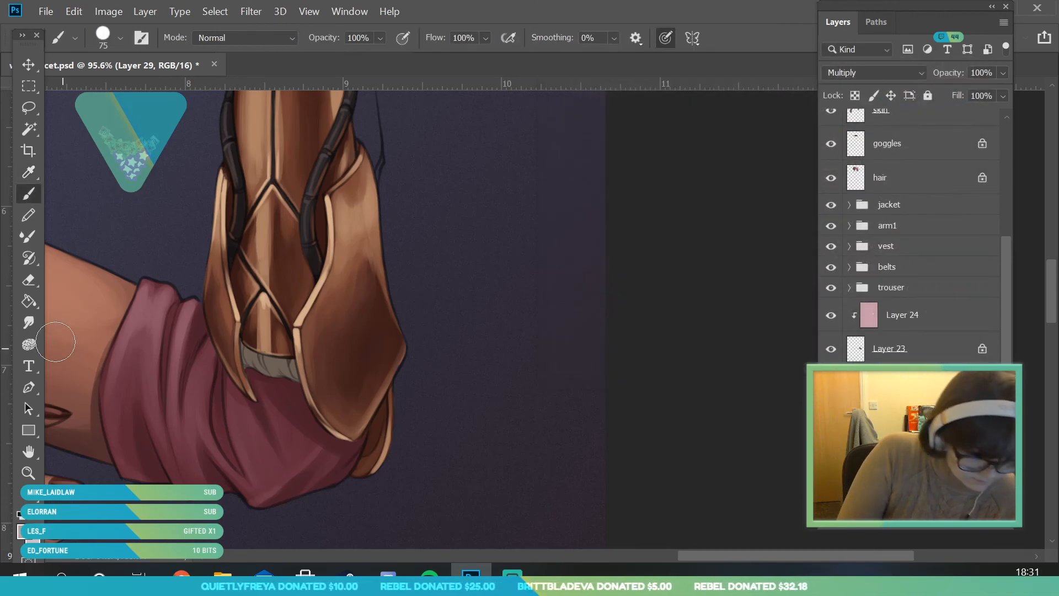
key("g")
left_click(344, 449)
Step: Pick mauve #8e6976 and shade the fabric cuff's folds and upper edge with a 21 px brush
key("z")
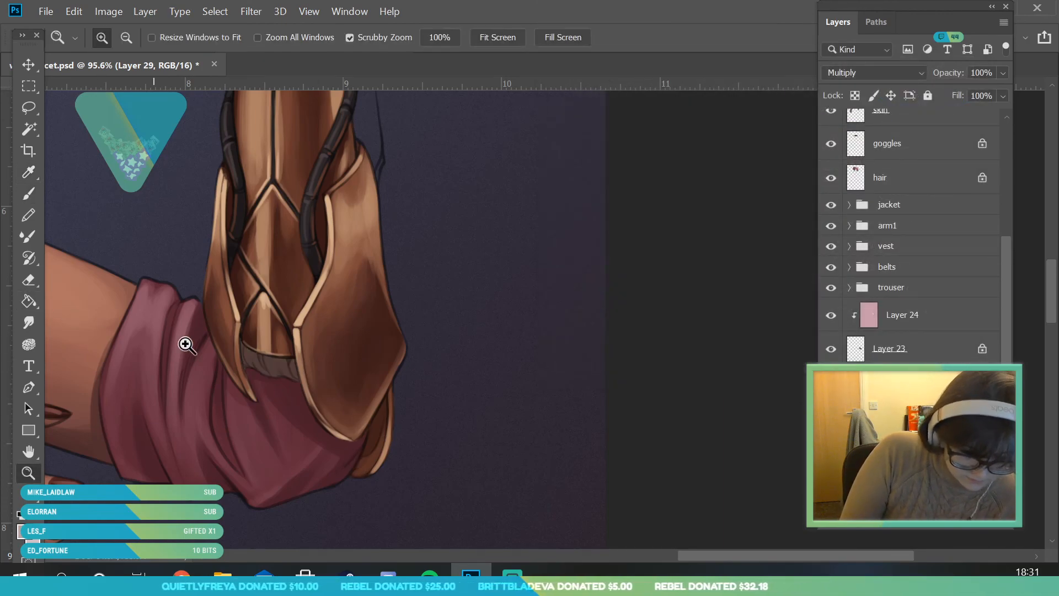
left_click_drag(221, 329, 144, 336)
left_click_drag(248, 346, 325, 346)
left_click_drag(181, 310, 219, 310)
left_click(23, 534)
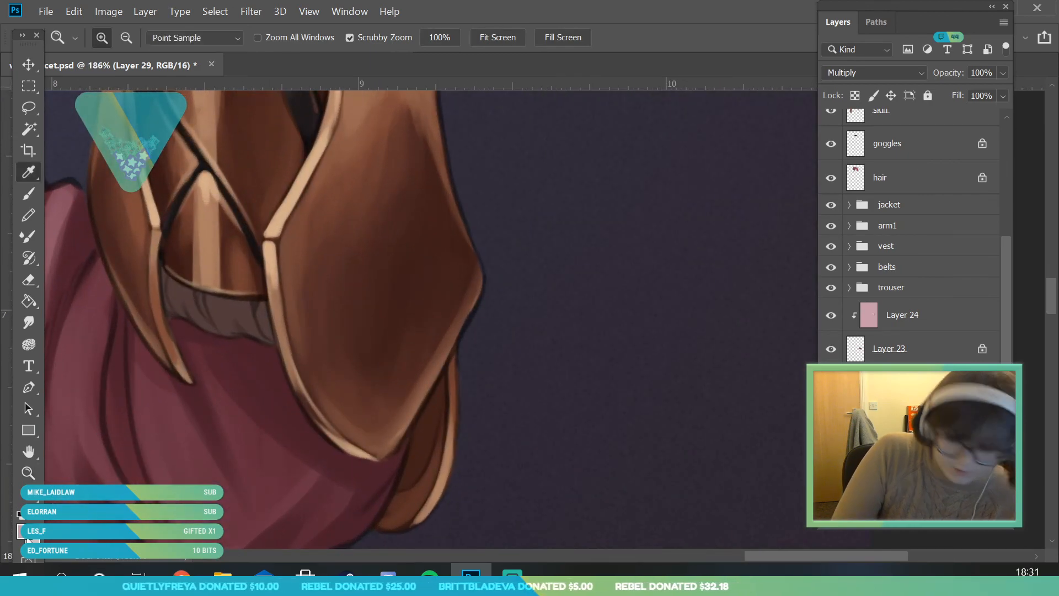
mouse_move(625, 206)
left_mouse_down()
mouse_move(603, 185)
mouse_move(605, 193)
left_mouse_up()
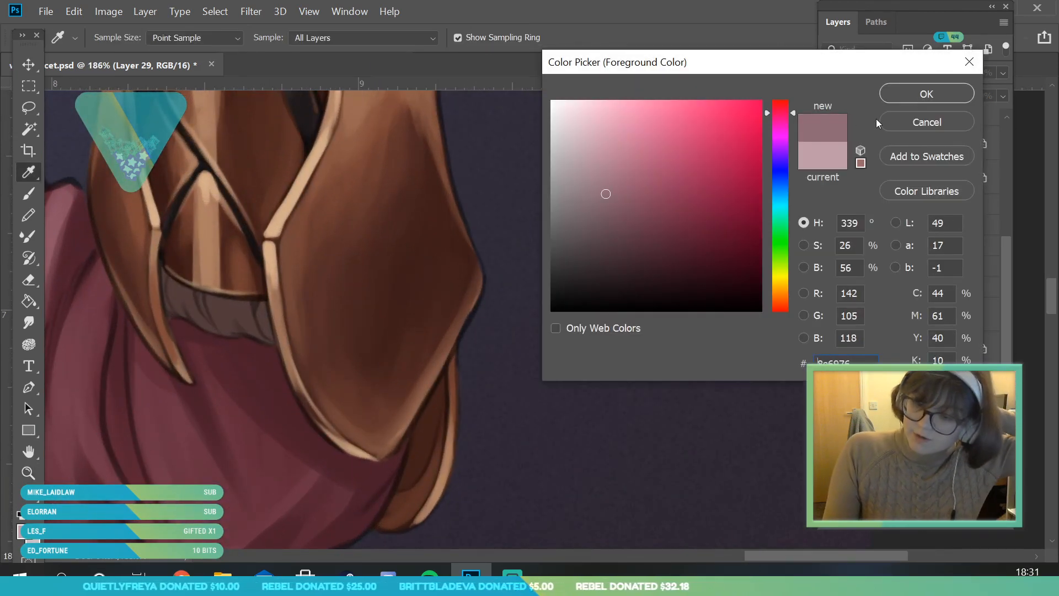
left_click(931, 94)
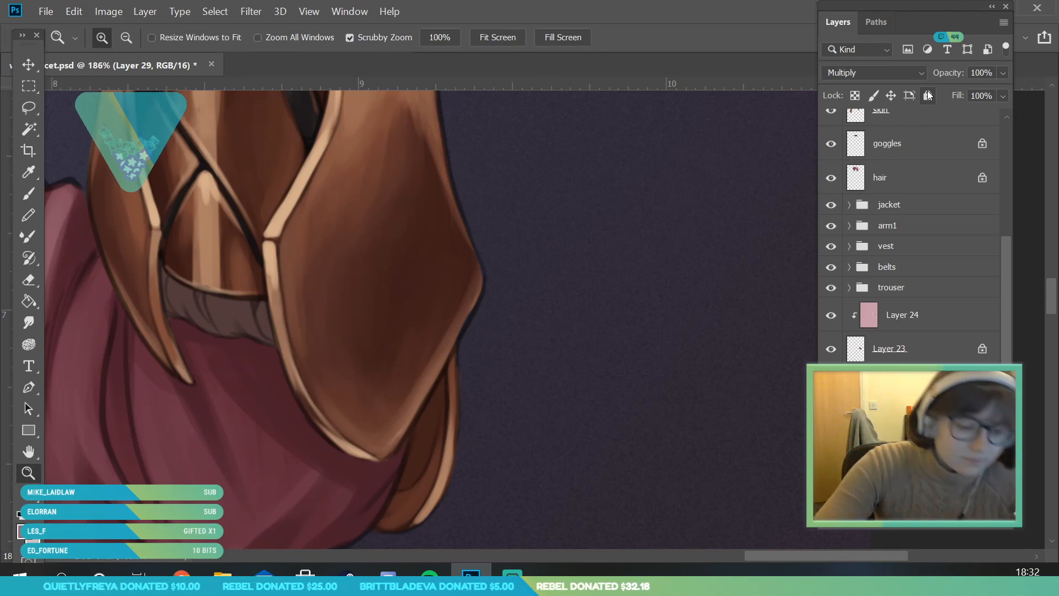
left_click(28, 193)
left_click(106, 40)
left_click_drag(111, 92, 103, 91)
left_click(246, 239)
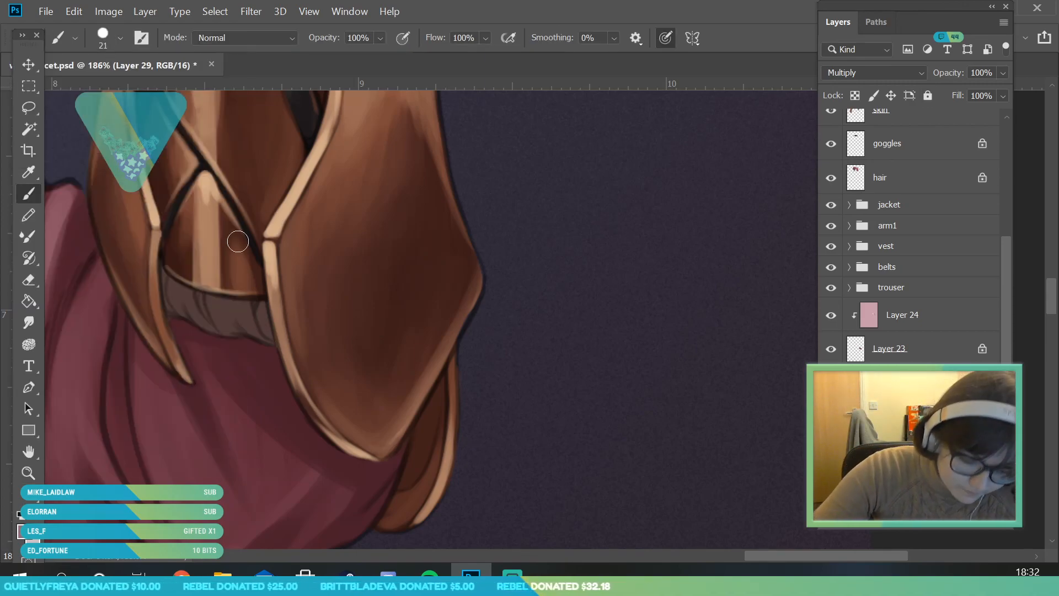
left_click_drag(167, 274, 180, 314)
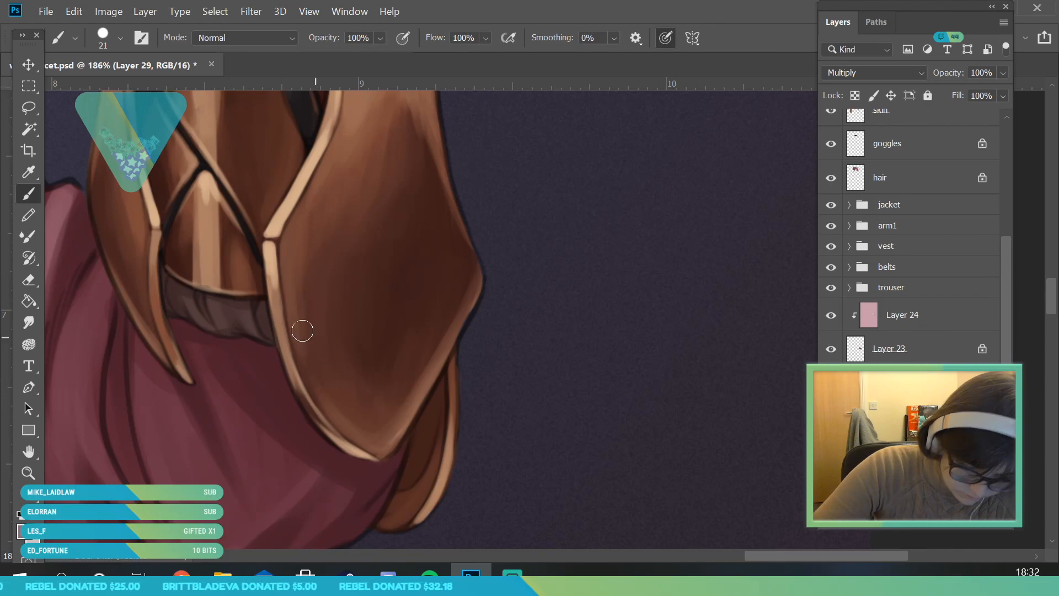
Step: Erase light streaks out of the cuff's shading with a 6 px eraser to highlight the folds
left_click(28, 472)
mouse_move(246, 297)
left_mouse_down()
mouse_move(220, 432)
mouse_move(281, 405)
left_mouse_up()
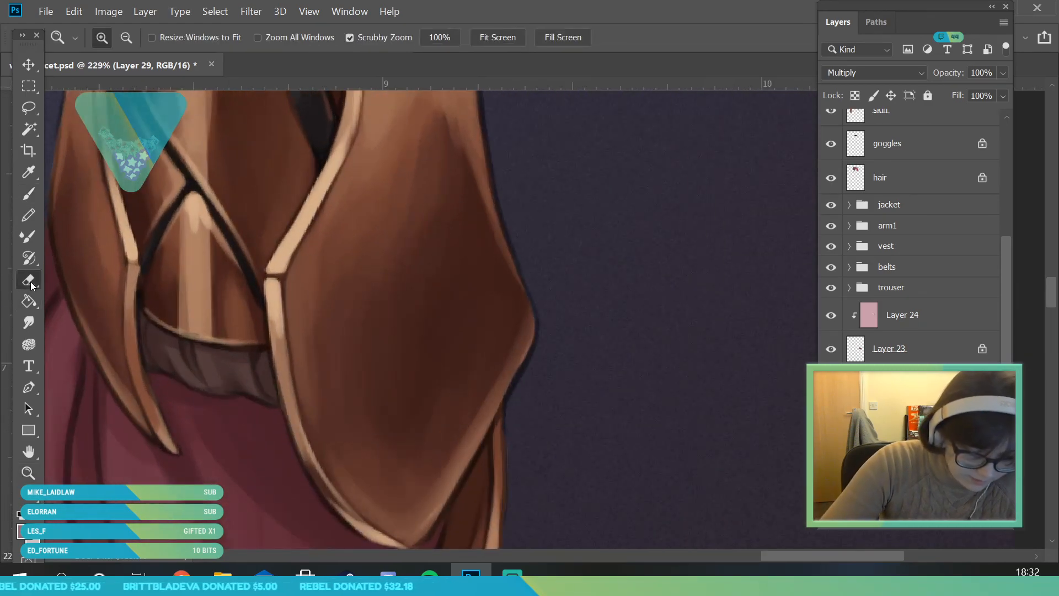
left_click(30, 281)
mouse_move(204, 342)
left_mouse_down()
mouse_move(164, 348)
mouse_move(187, 365)
mouse_move(196, 352)
mouse_move(215, 378)
mouse_move(231, 363)
mouse_move(259, 389)
left_mouse_up()
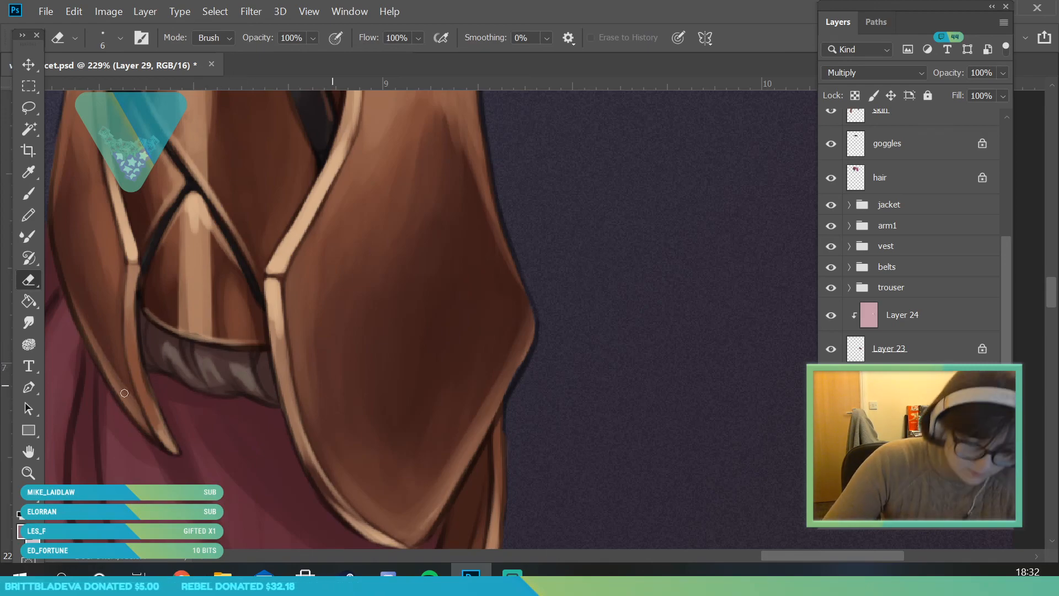
Step: Review the whole figure with the painted forearm guard and save the document
key("z")
left_click_drag(216, 440, 204, 443)
left_click_drag(303, 442, 426, 409)
left_click_drag(400, 366, 405, 201)
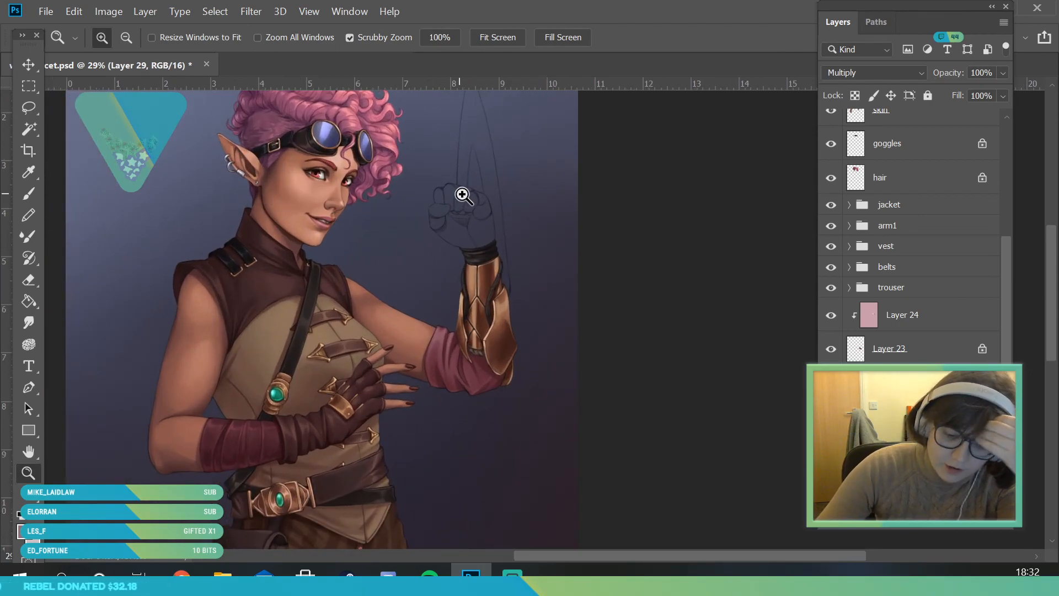
left_click_drag(483, 239, 520, 262)
left_click_drag(613, 404, 625, 416)
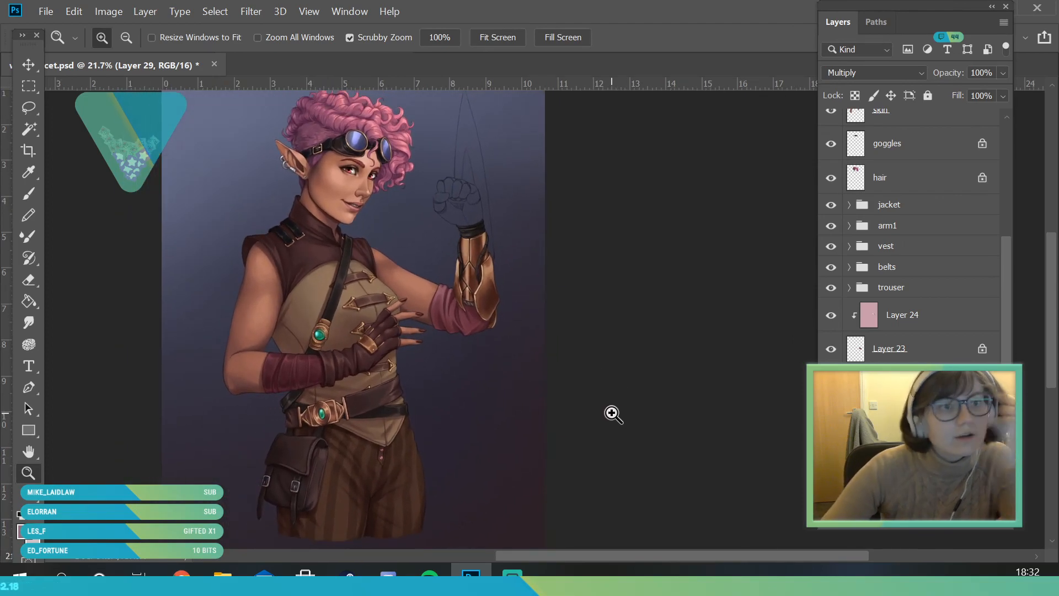
left_click(45, 12)
left_click(74, 176)
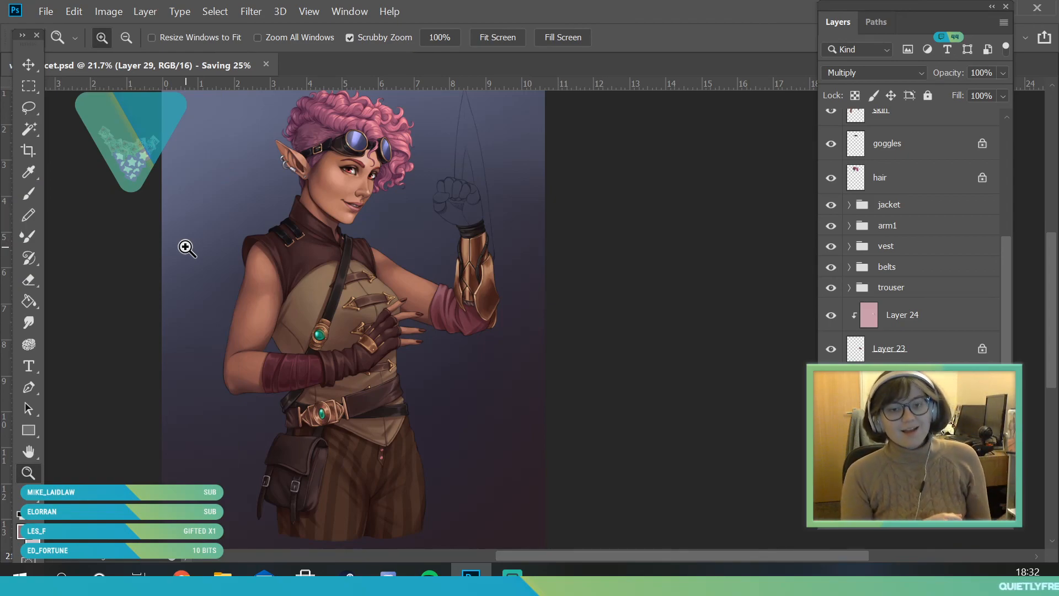